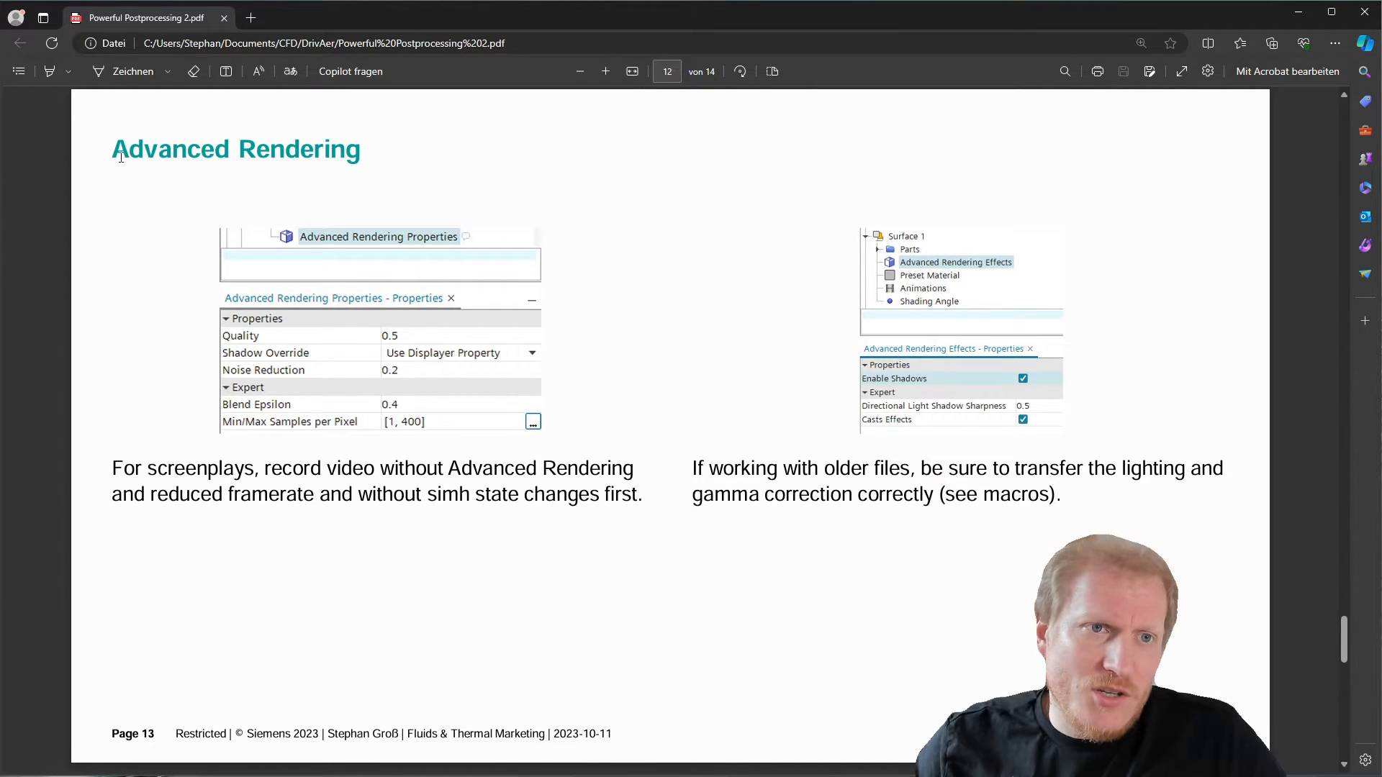
# - Review the Advanced Rendering page of the postprocessing PDF and switch to Simcenter STAR-CCM+
pyautogui.moveTo(121, 157); pyautogui.dragTo(362, 155)
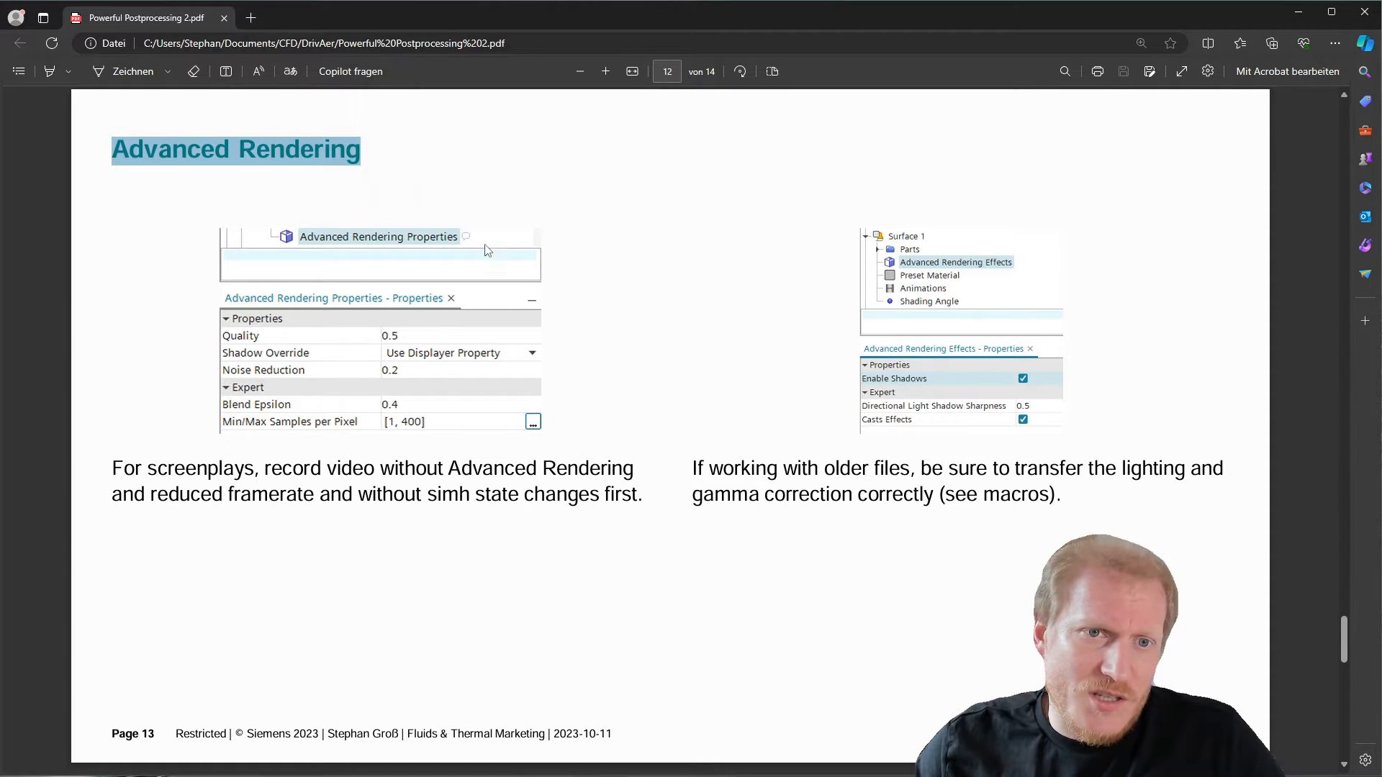
pyautogui.click(495, 192)
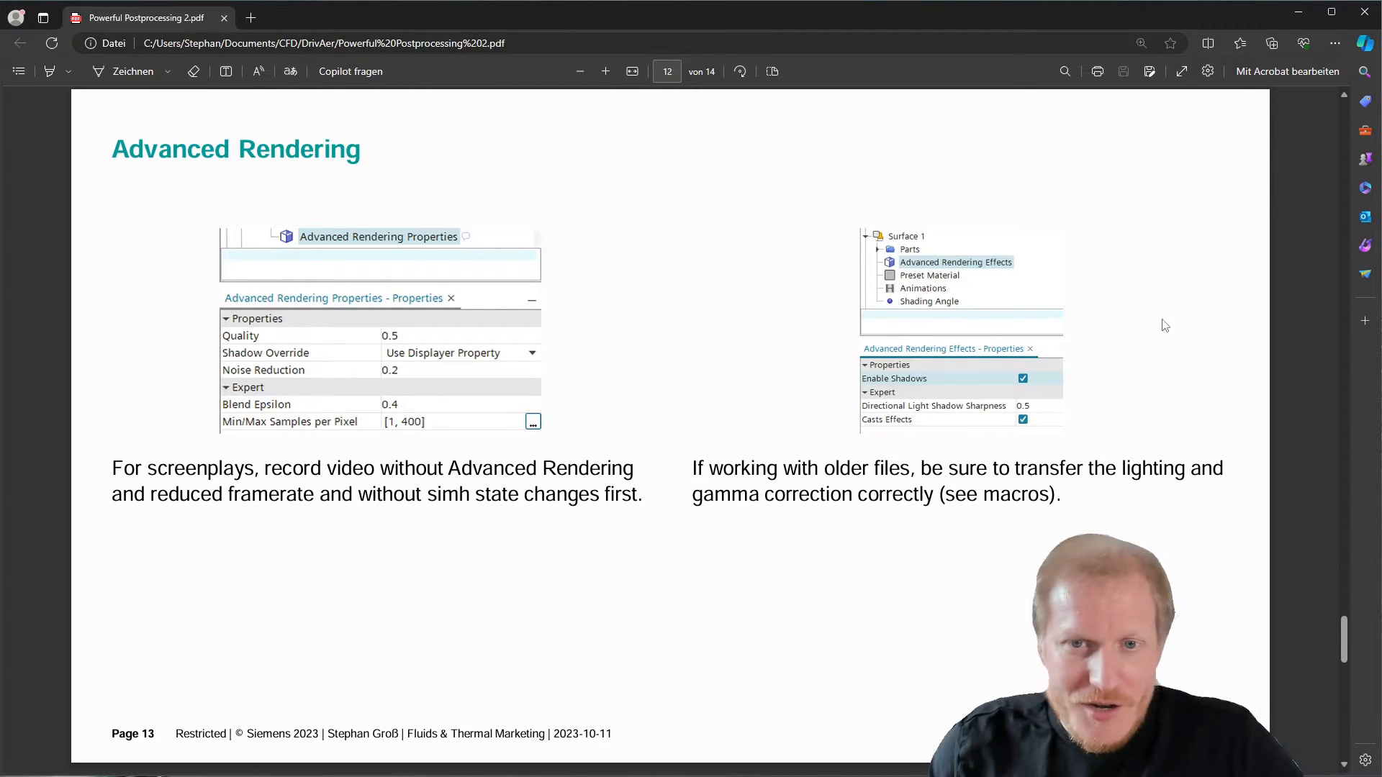
pyautogui.press('pagedown')
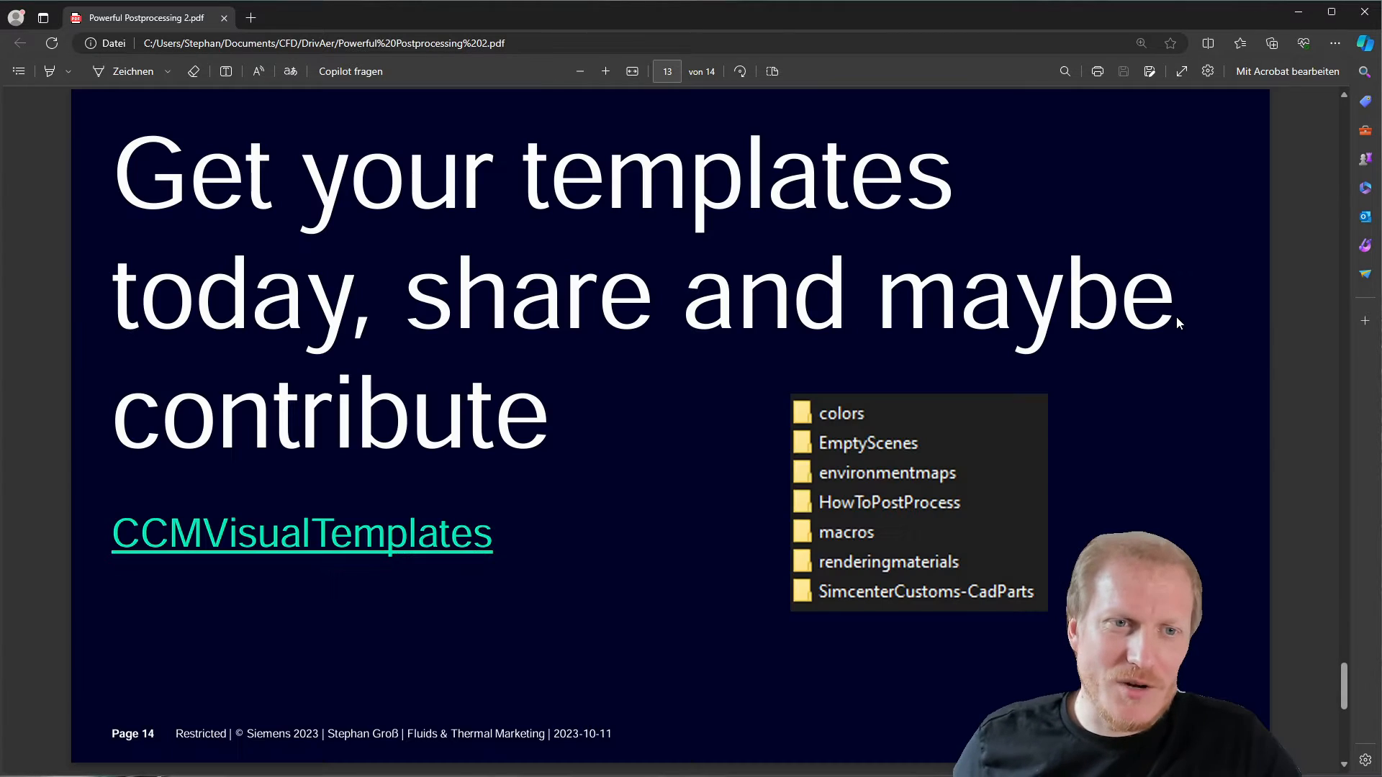
pyautogui.press('pageup')
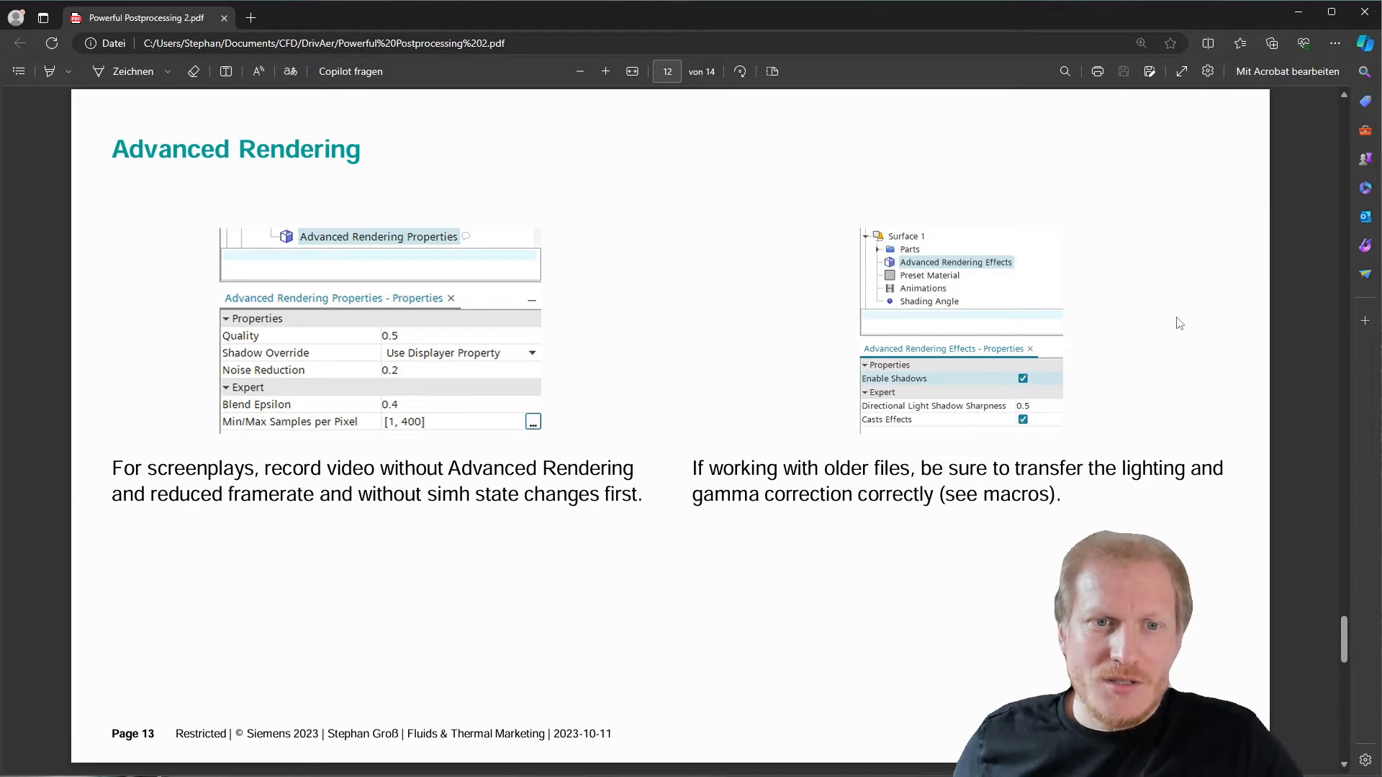
pyautogui.click(1301, 16)
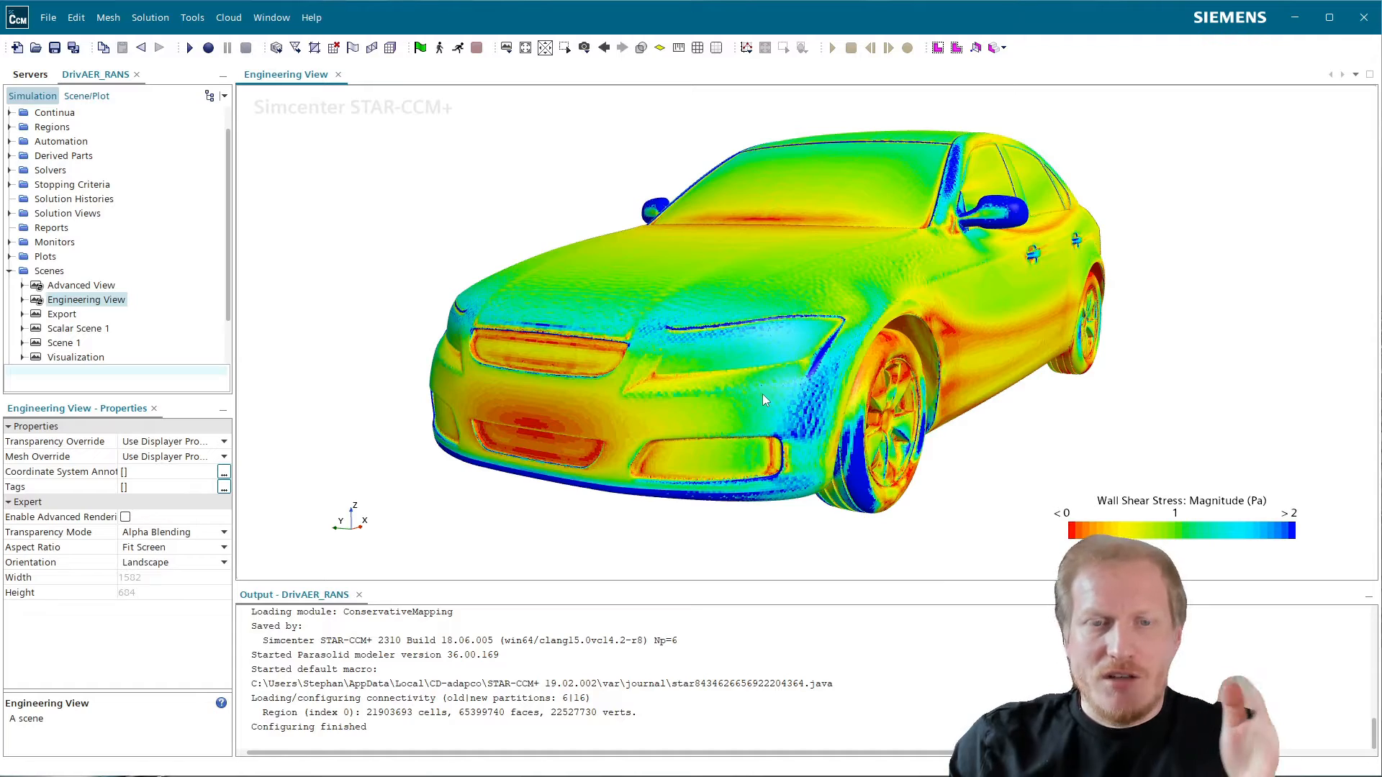
# - Set the auto range of the Scalar 1 scalar field in the Engineering View scene to Min and Max Values
pyautogui.moveTo(789, 365); pyautogui.dragTo(702, 403)
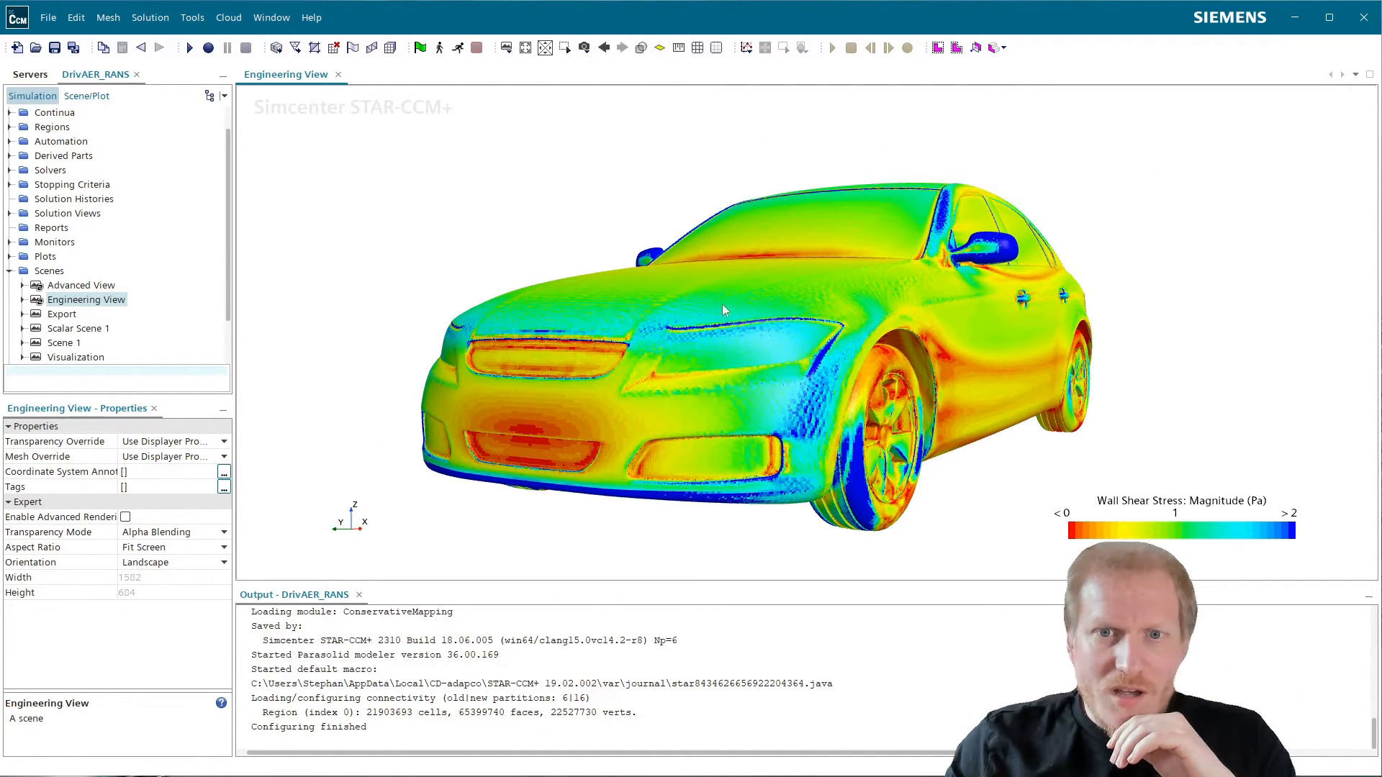
pyautogui.moveTo(722, 310); pyautogui.dragTo(791, 348)
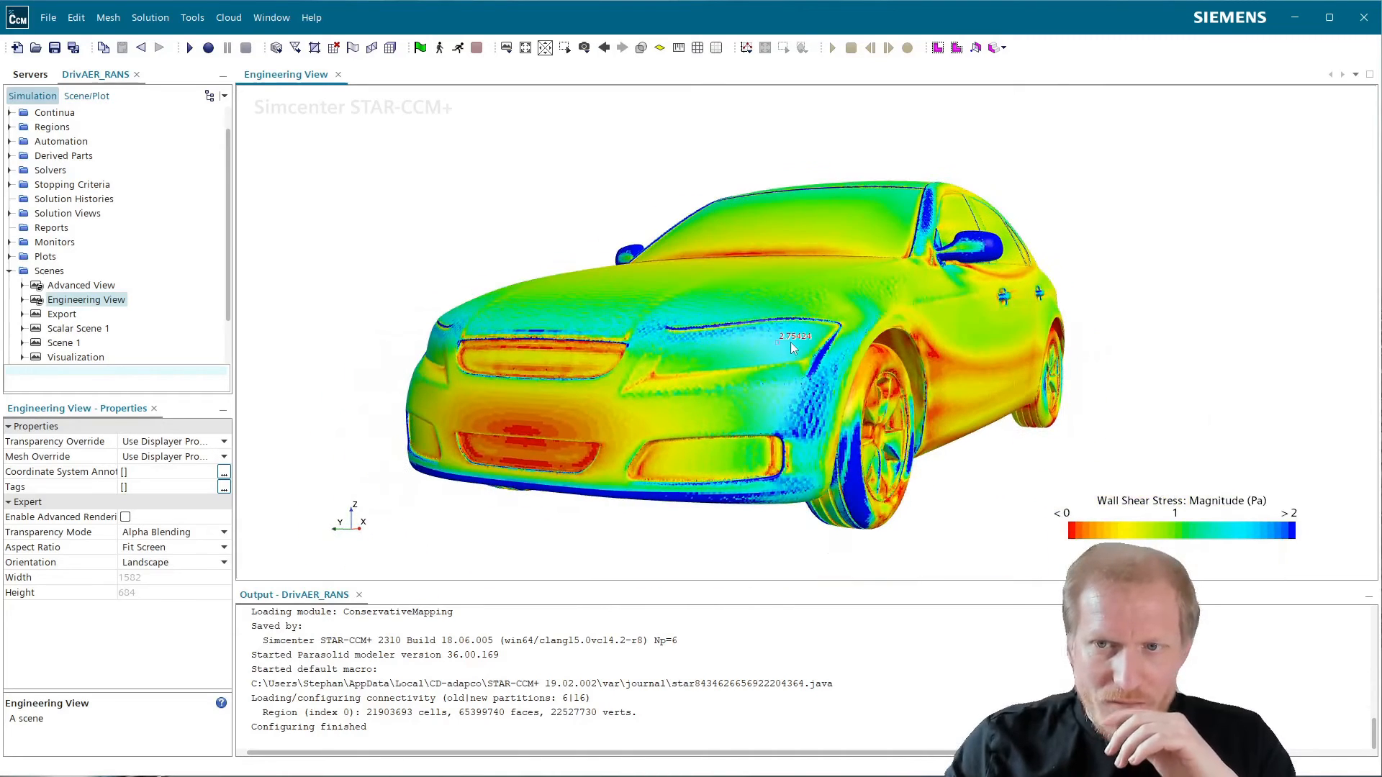
pyautogui.click(85, 96)
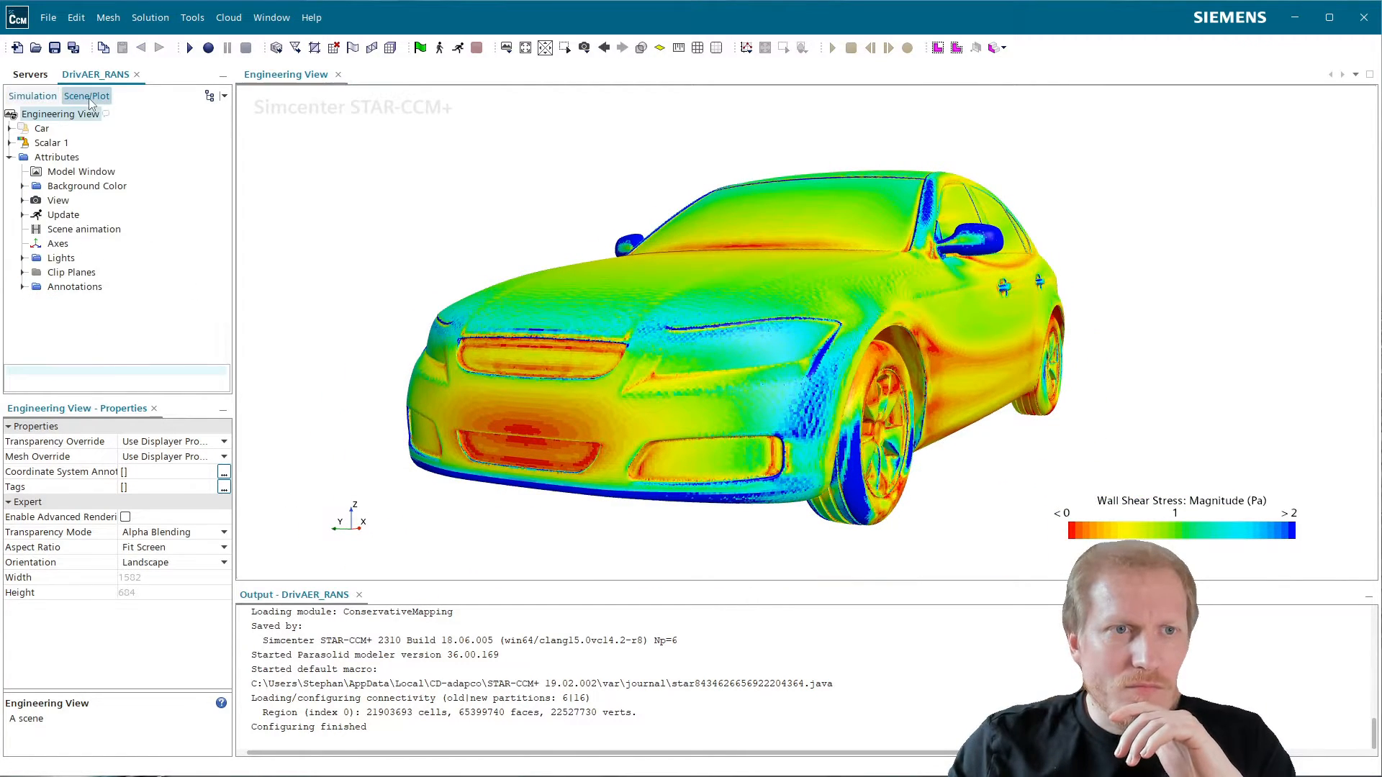
pyautogui.click(9, 143)
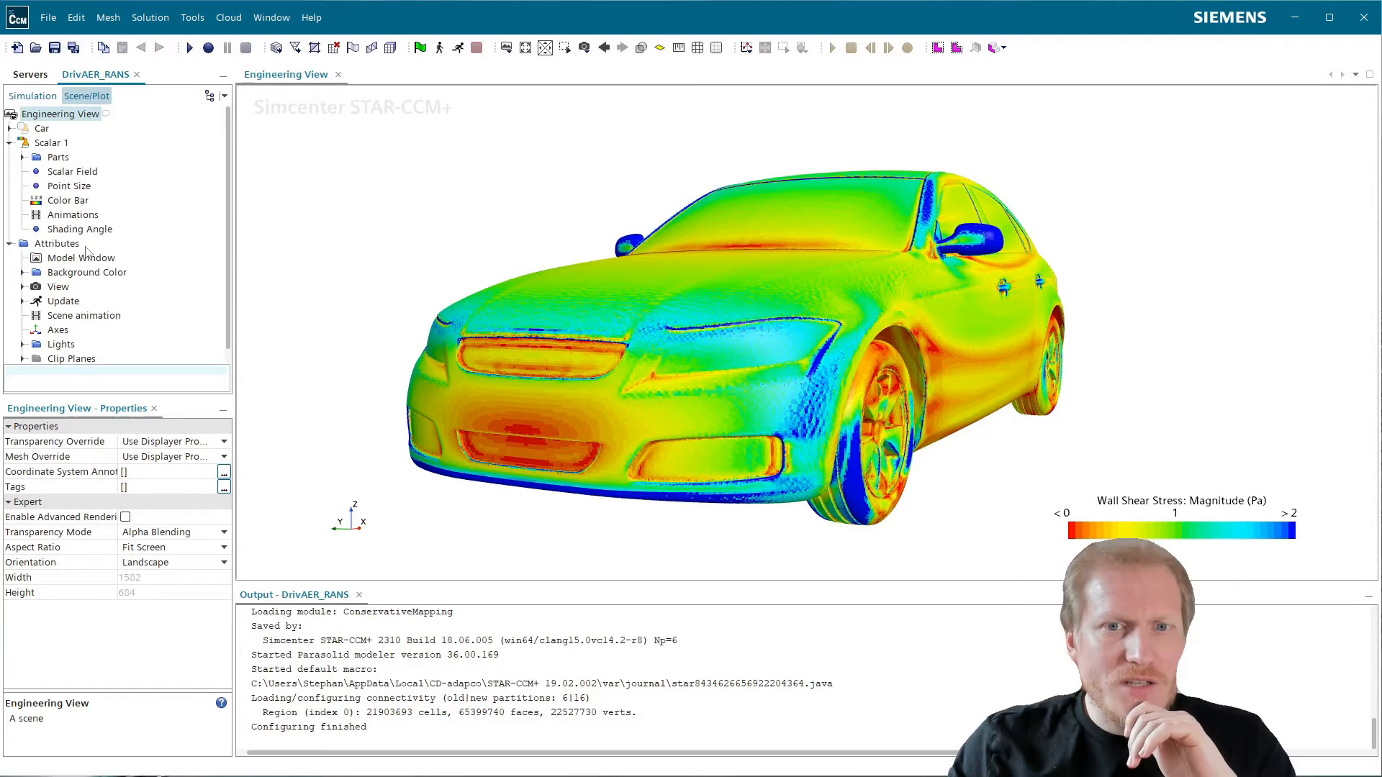
pyautogui.click(83, 173)
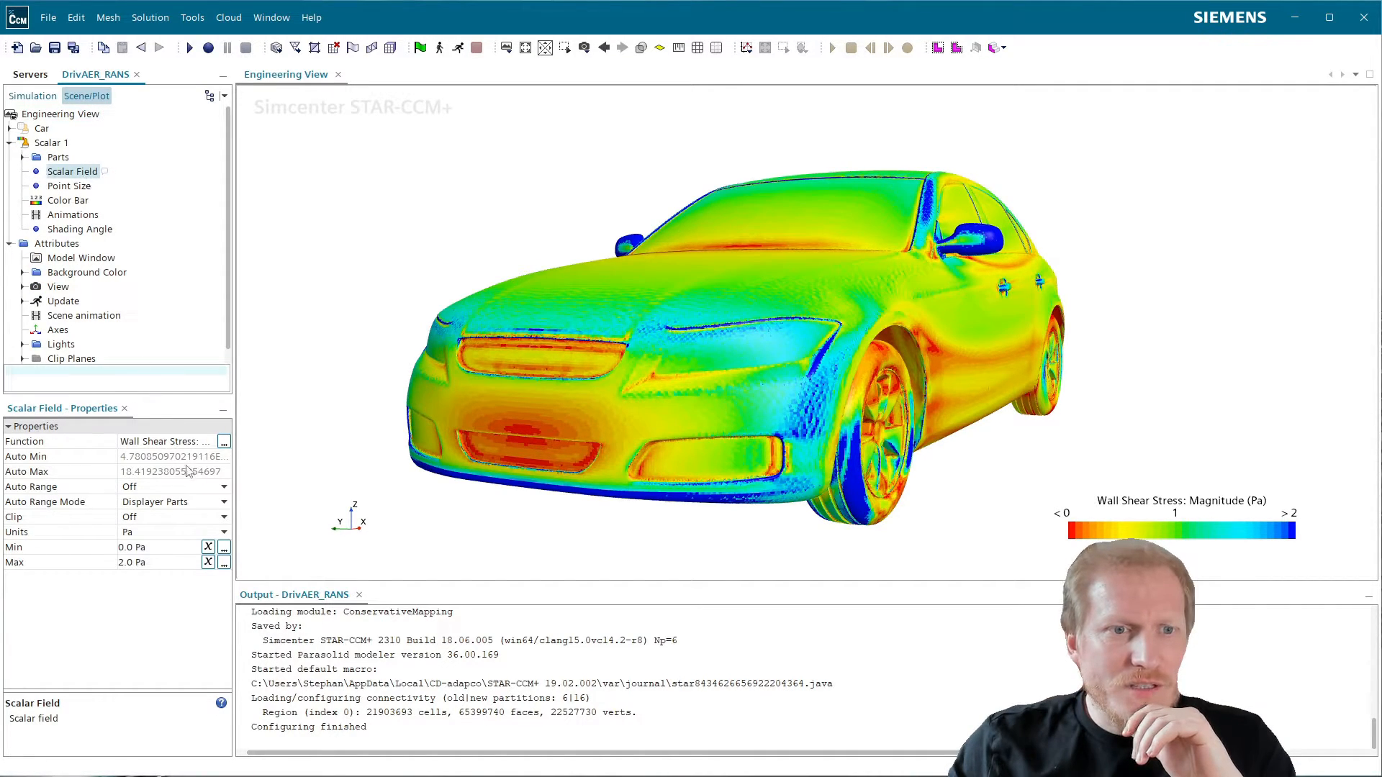
pyautogui.click(216, 488)
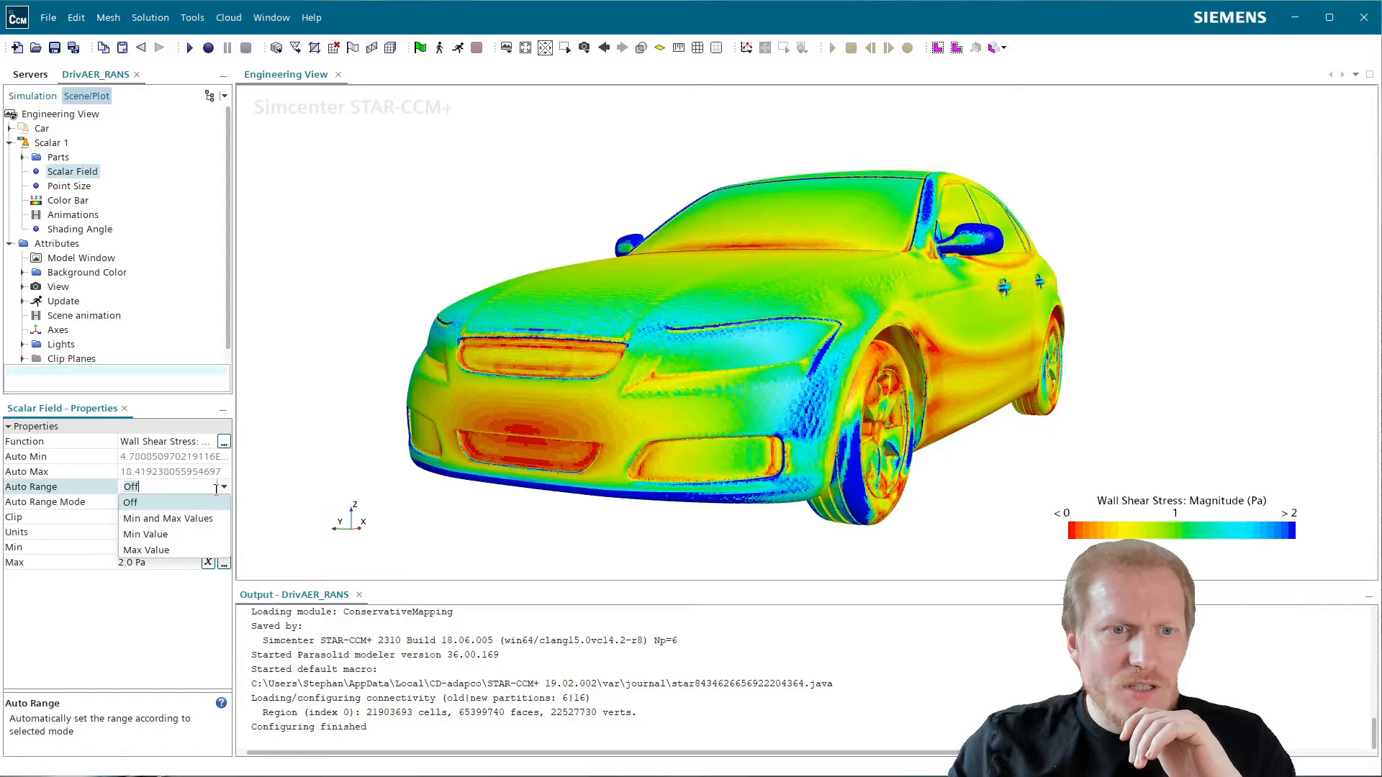
pyautogui.click(214, 489)
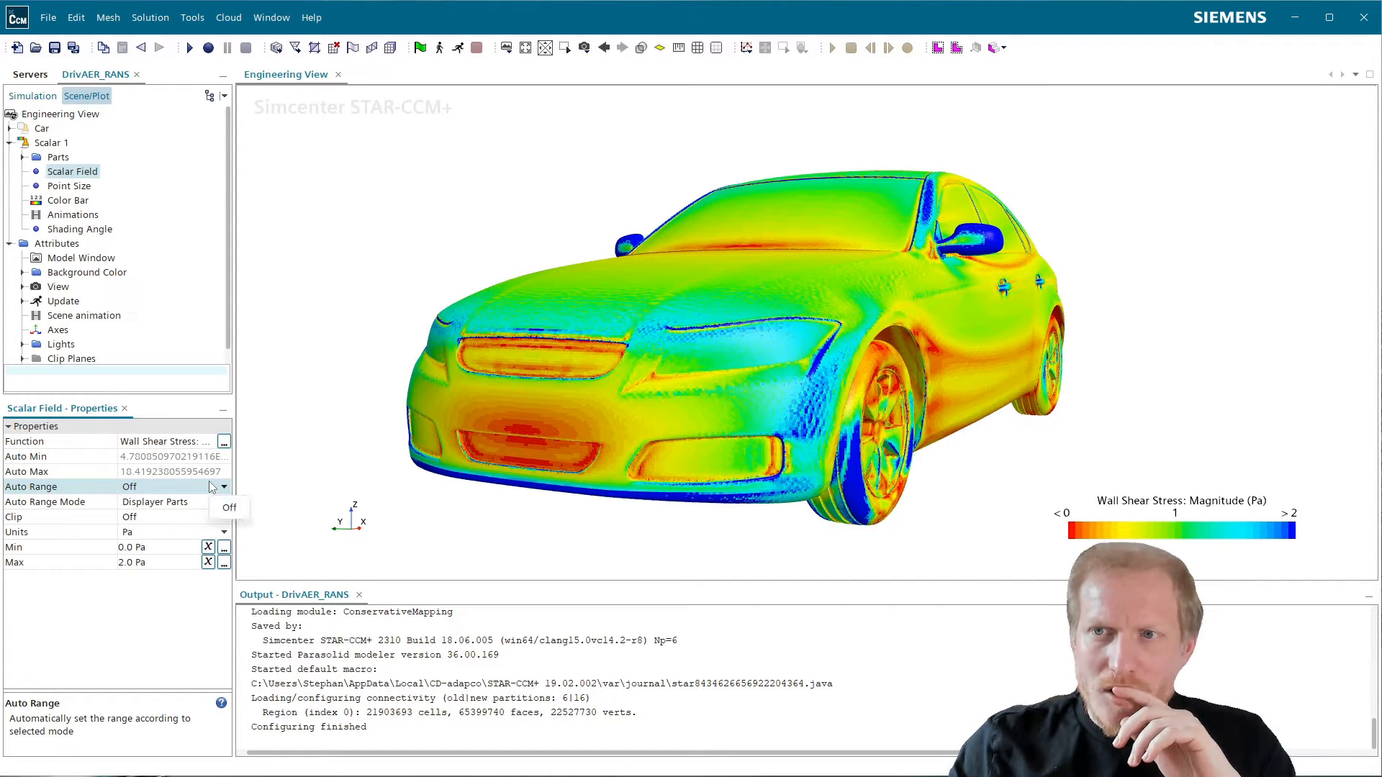
pyautogui.click(213, 488)
pyautogui.click(194, 519)
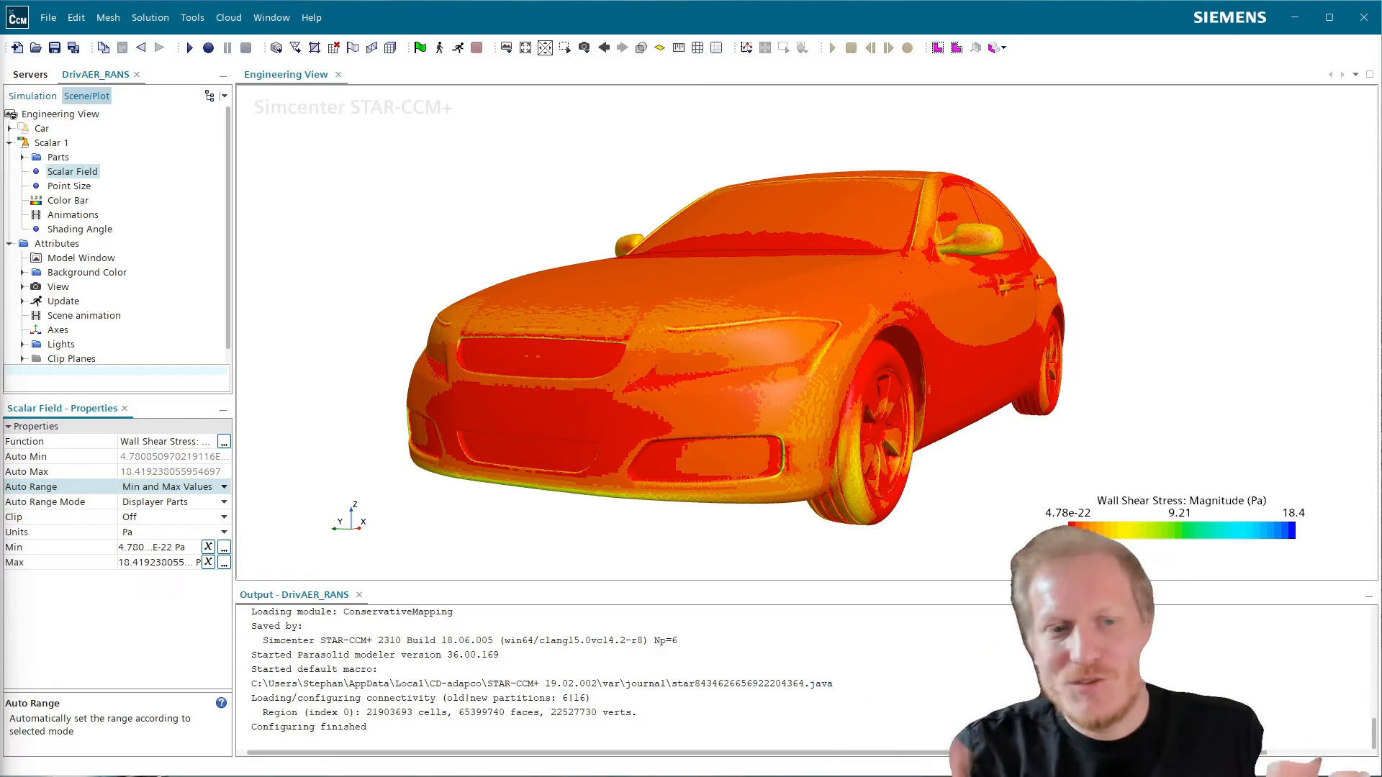
# - Examine the wall shear stress colouring on the car from several angles and review the Scalar 1 color bar settings
pyautogui.moveTo(958, 161); pyautogui.dragTo(782, 268)
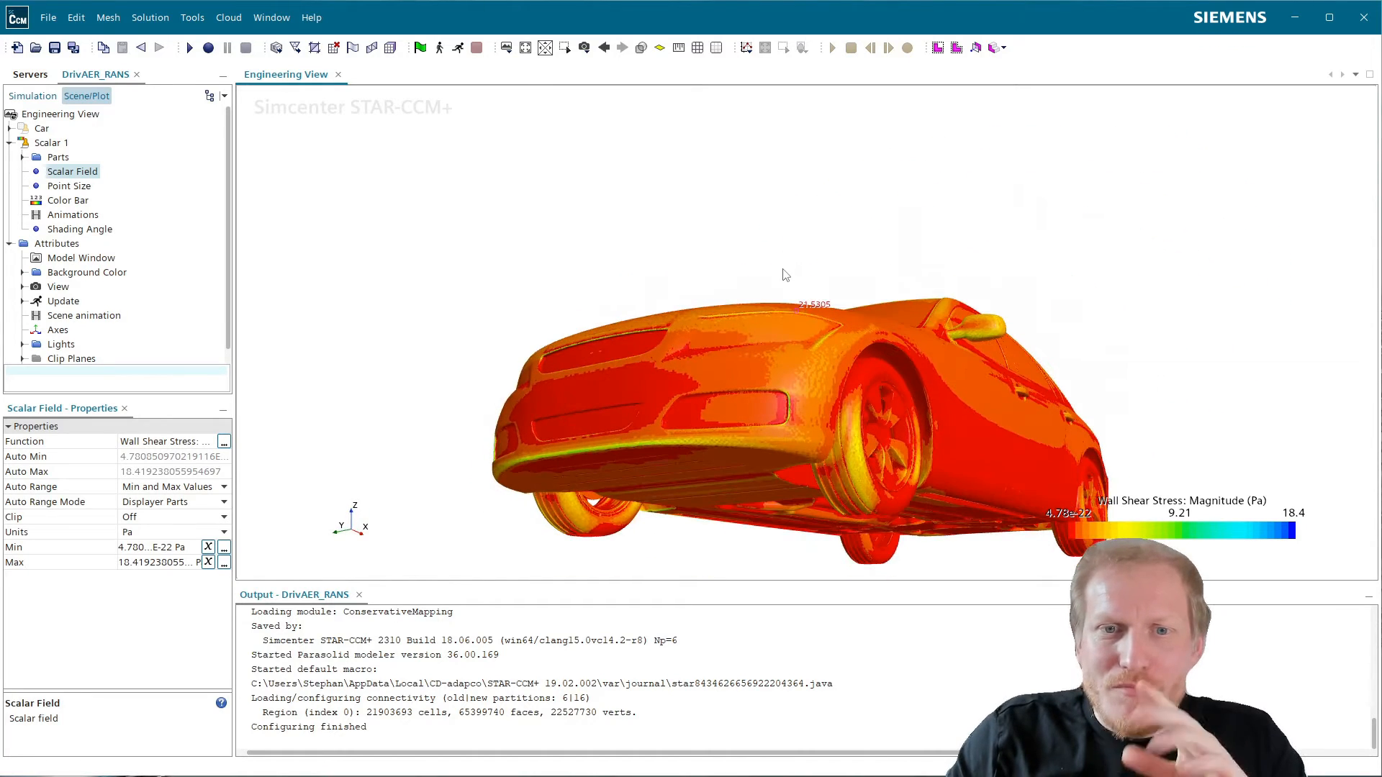
pyautogui.moveTo(947, 290); pyautogui.dragTo(853, 308)
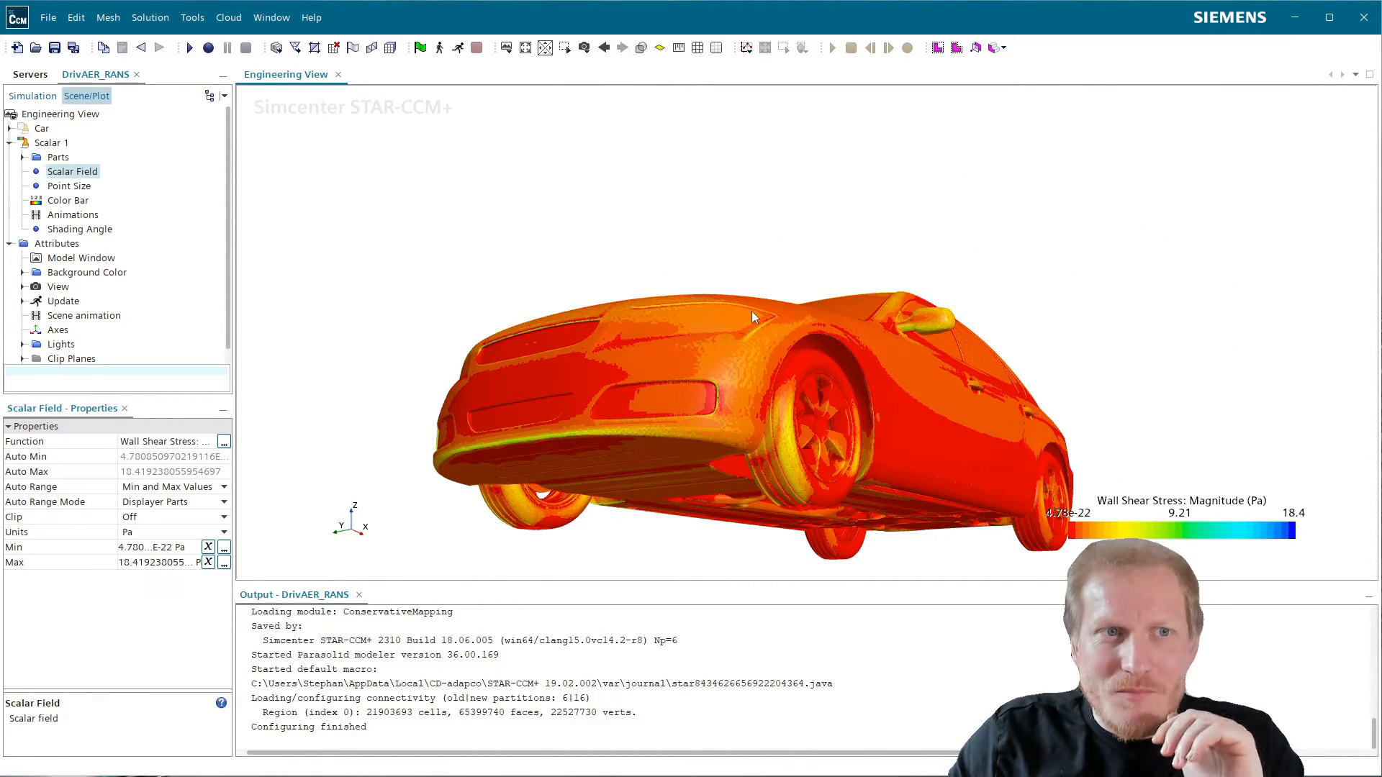
pyautogui.moveTo(729, 369); pyautogui.dragTo(775, 413)
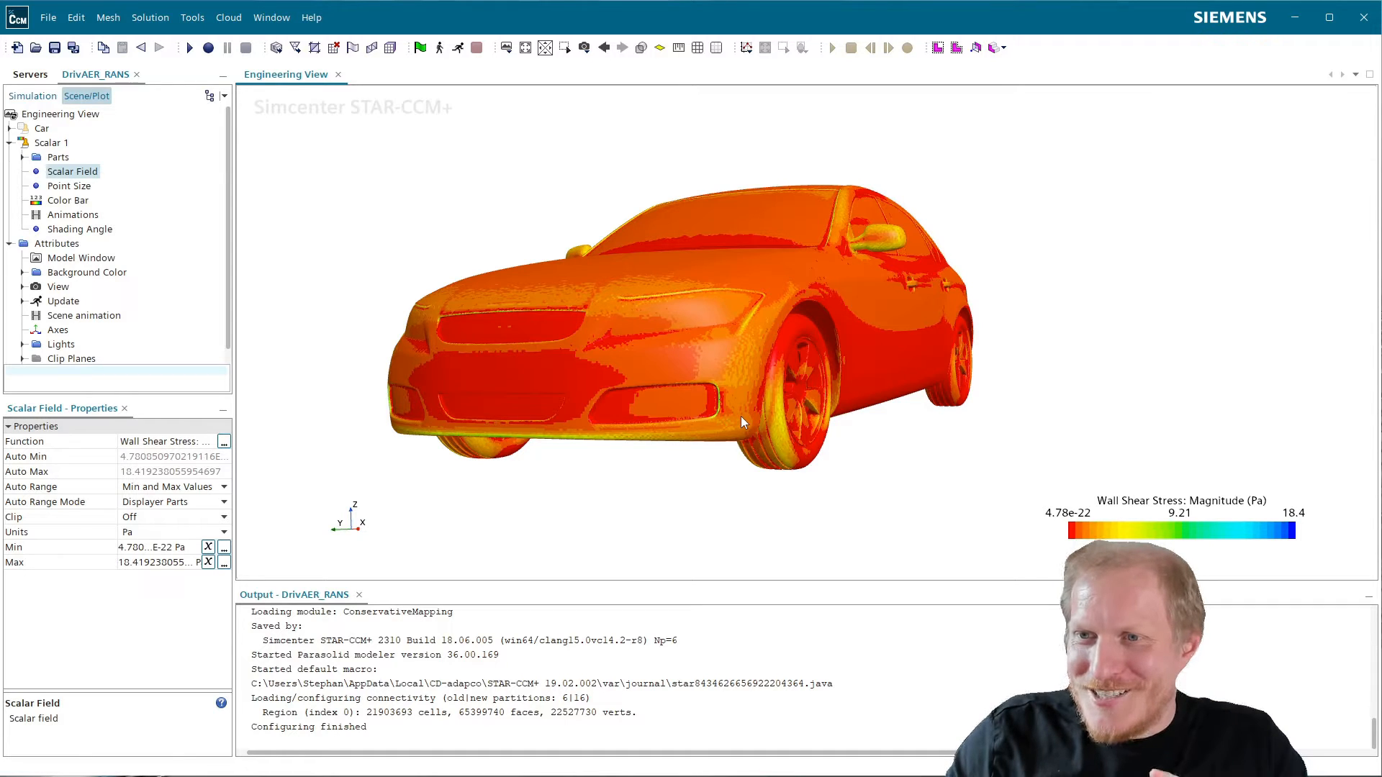
pyautogui.moveTo(761, 314); pyautogui.dragTo(815, 367)
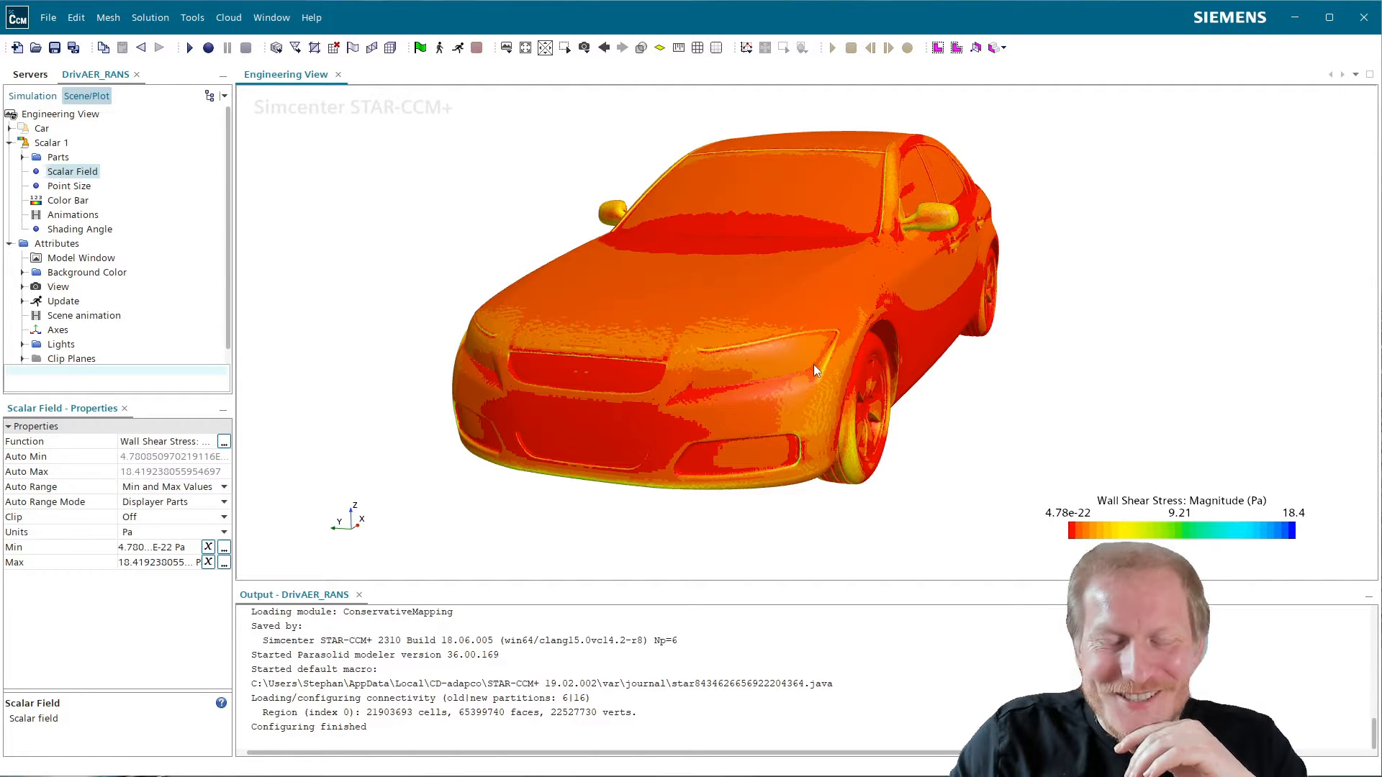
pyautogui.moveTo(813, 370); pyautogui.dragTo(824, 435)
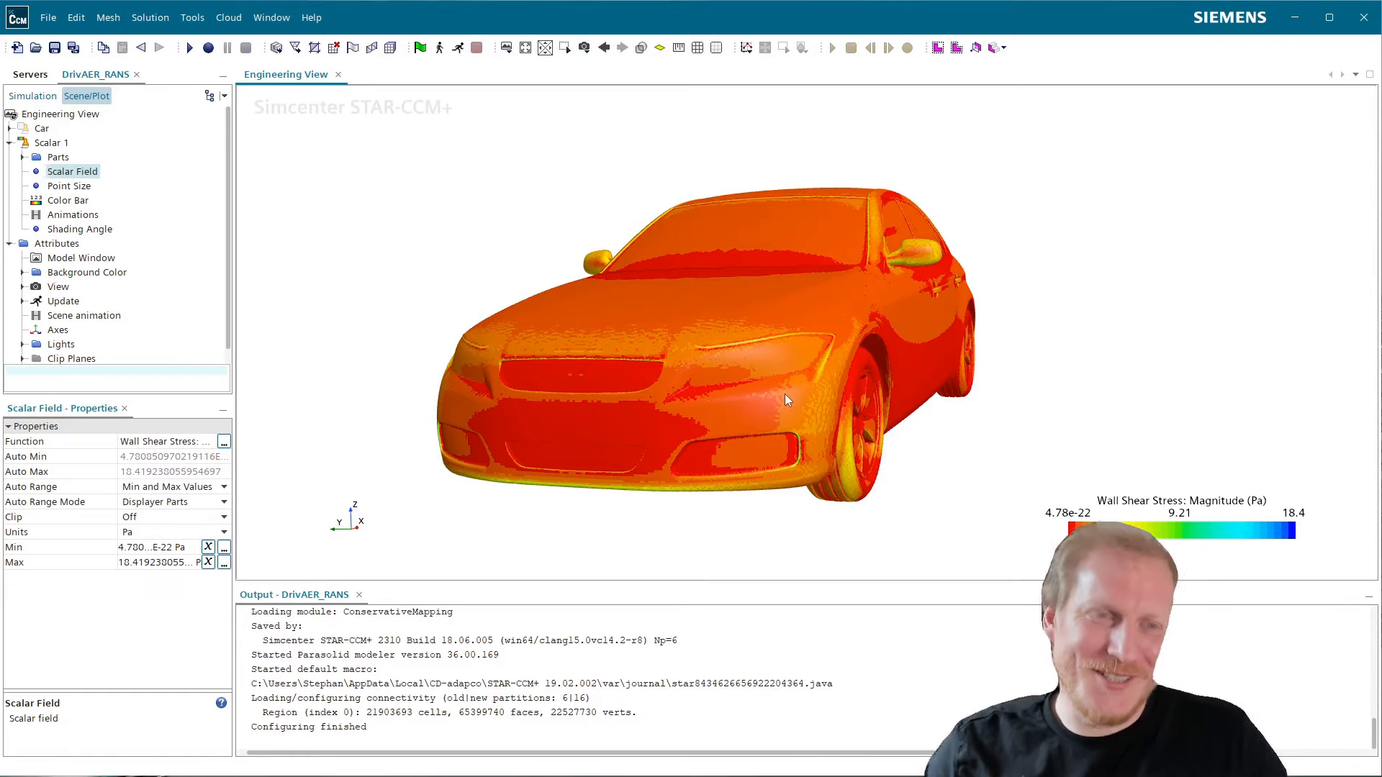
pyautogui.moveTo(608, 310); pyautogui.dragTo(668, 346)
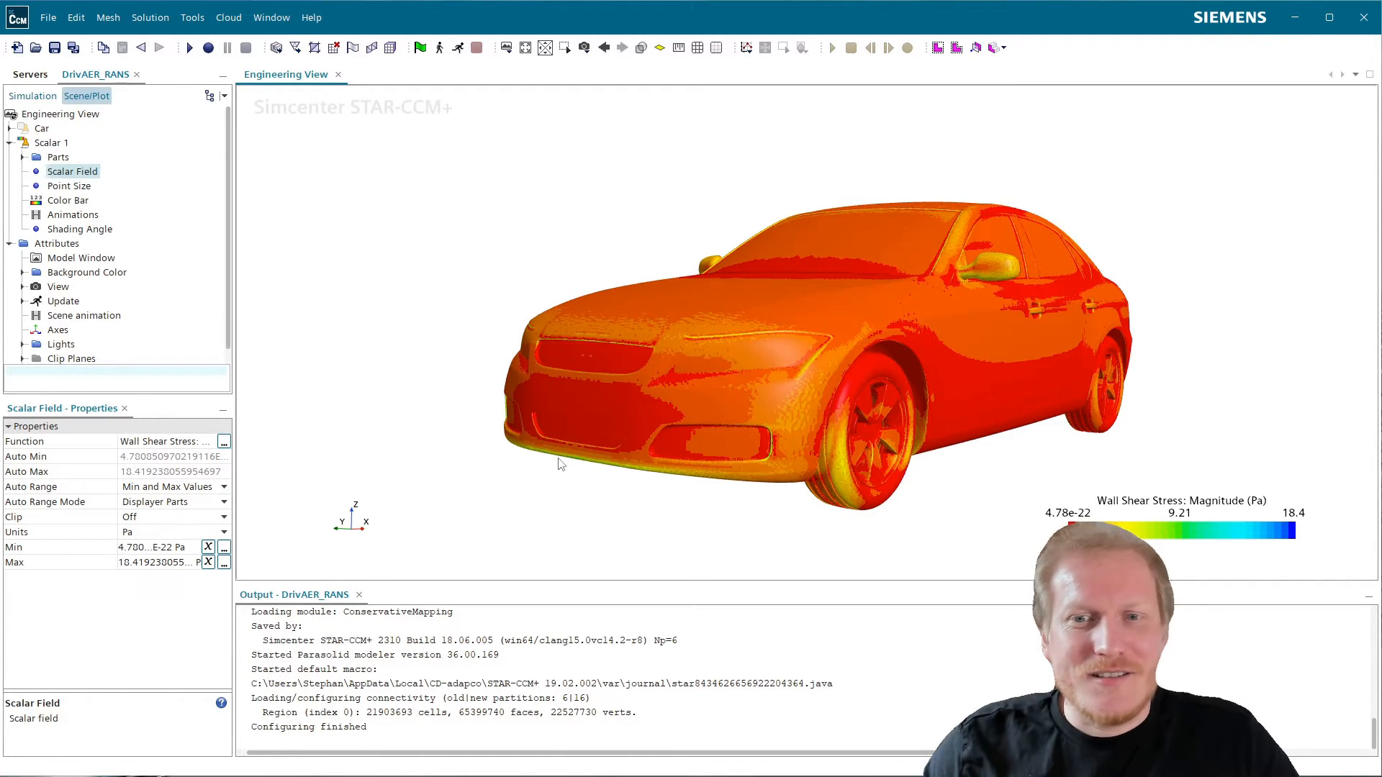
pyautogui.click(75, 201)
pyautogui.scroll(-3, 144, 670)
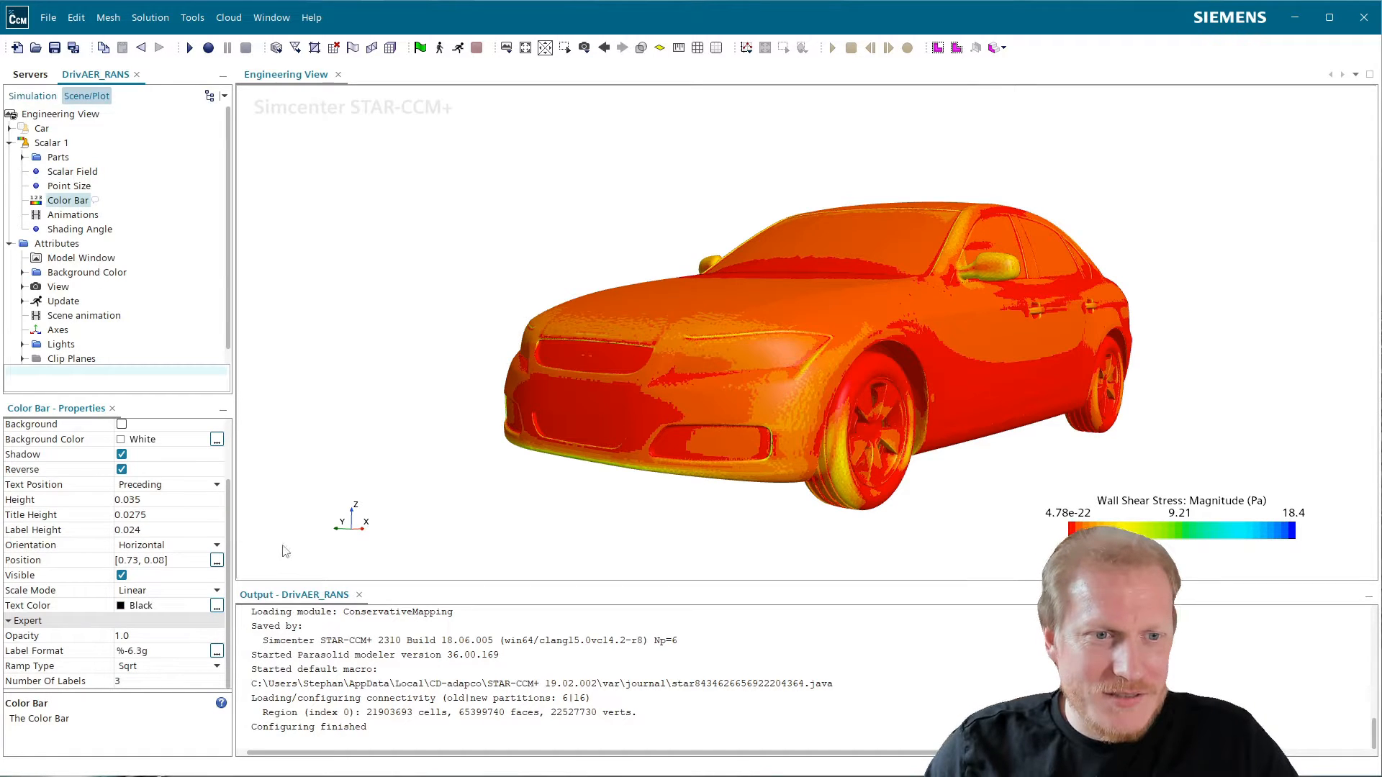
pyautogui.moveTo(745, 429); pyautogui.dragTo(896, 295)
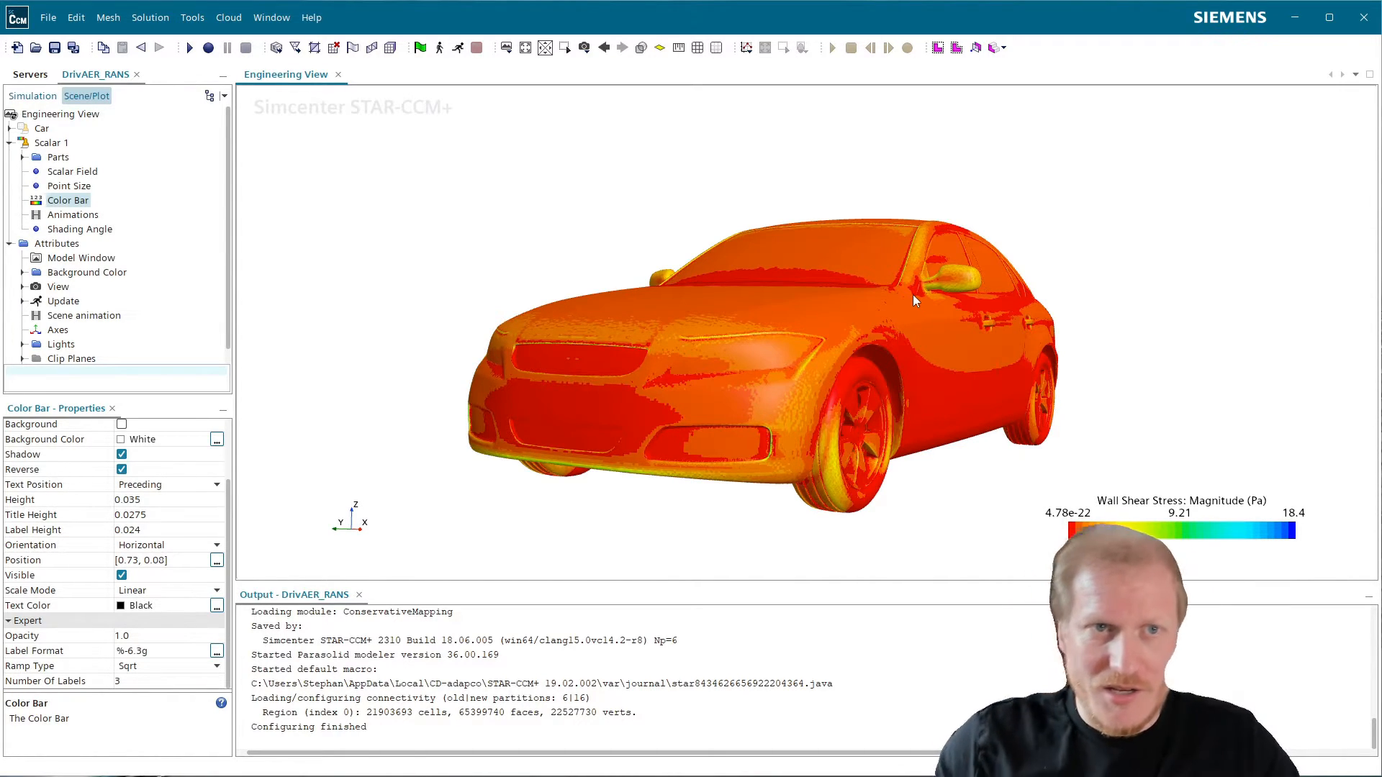
# - Set the maximum of the Scalar 1 scalar field range to 3 Pa
pyautogui.click(59, 171)
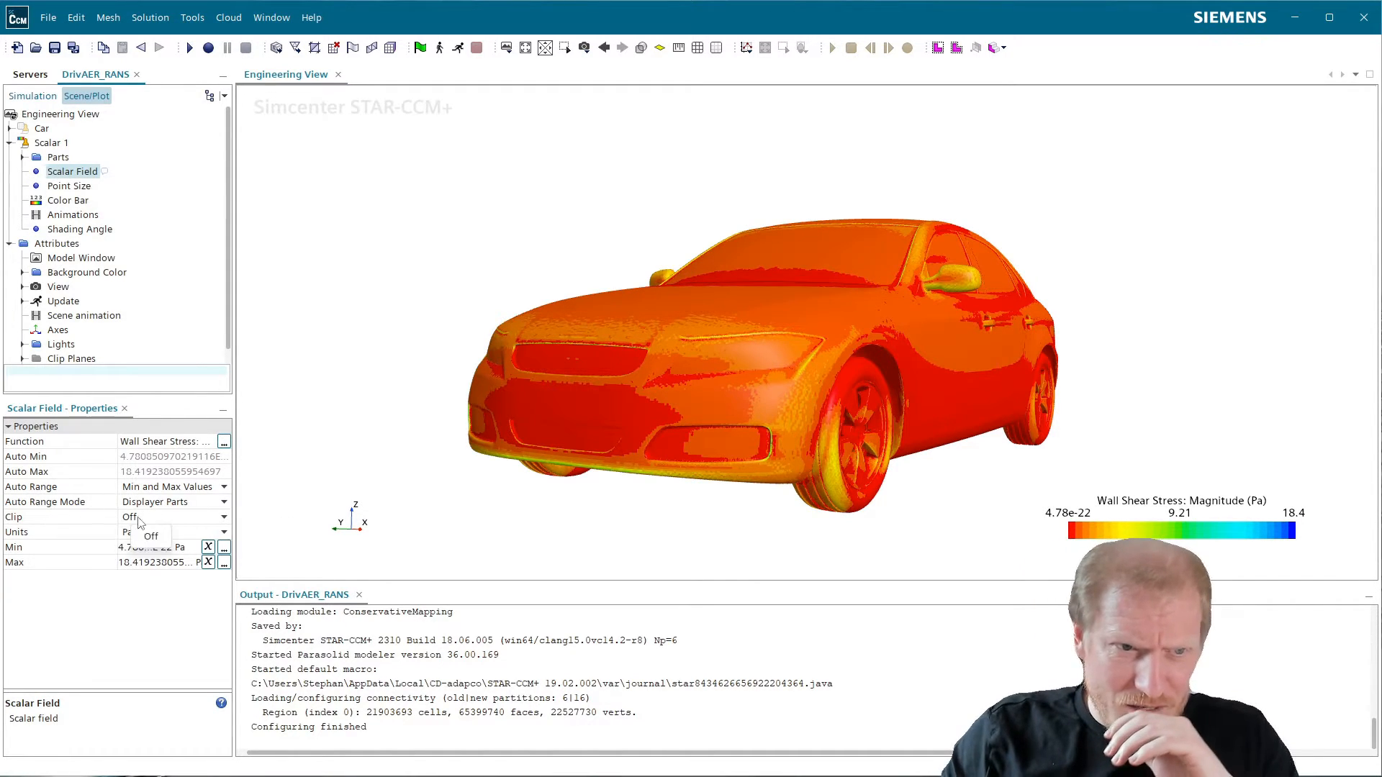
pyautogui.click(151, 550)
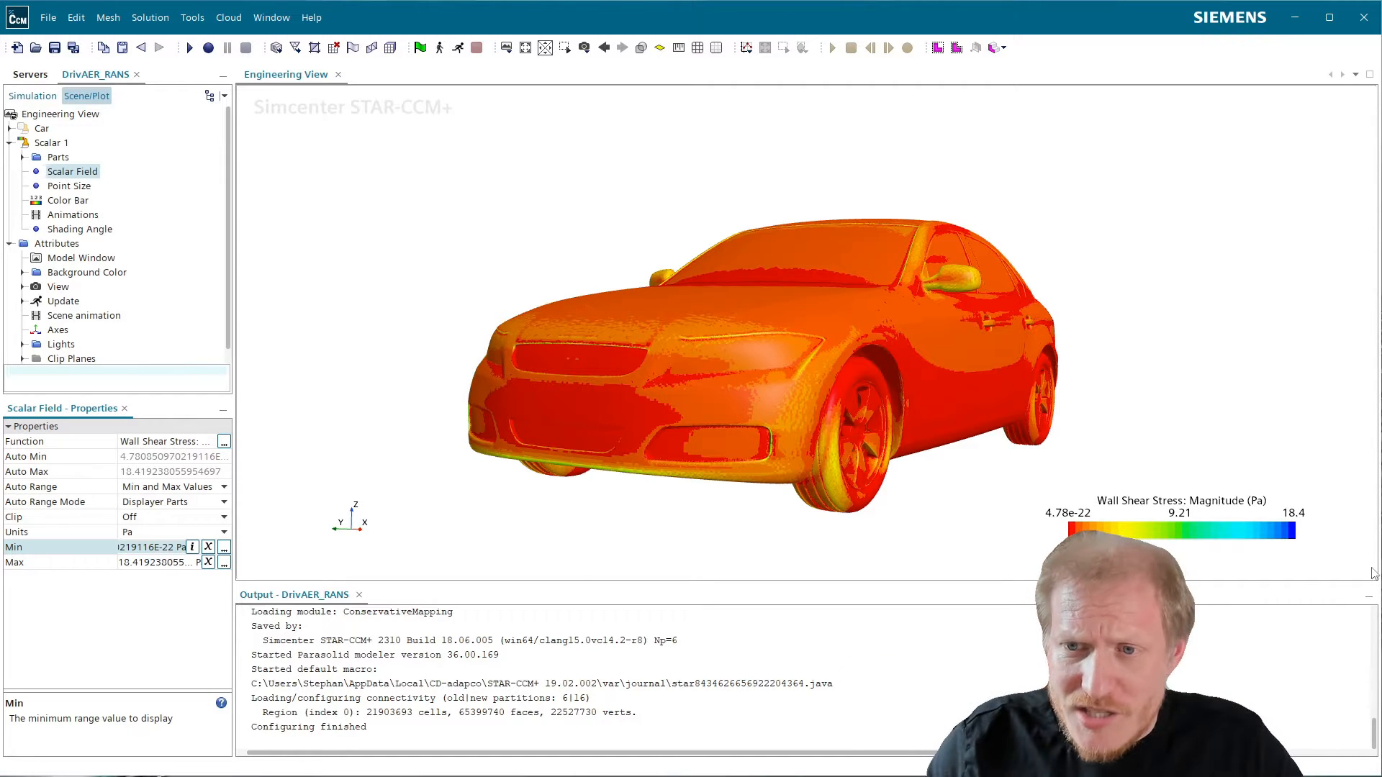
pyautogui.click(166, 565)
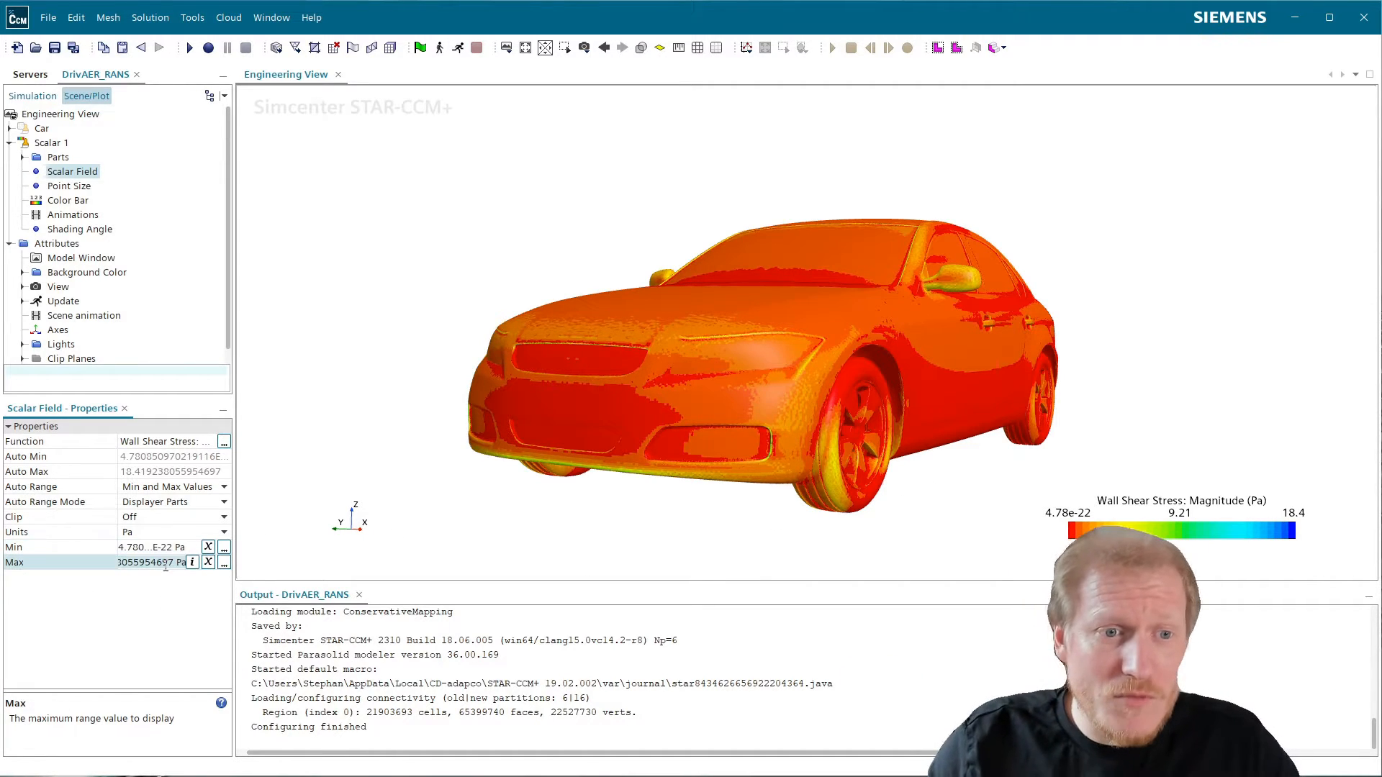
pyautogui.hotkey('ctrl', 'a')
pyautogui.write('3')
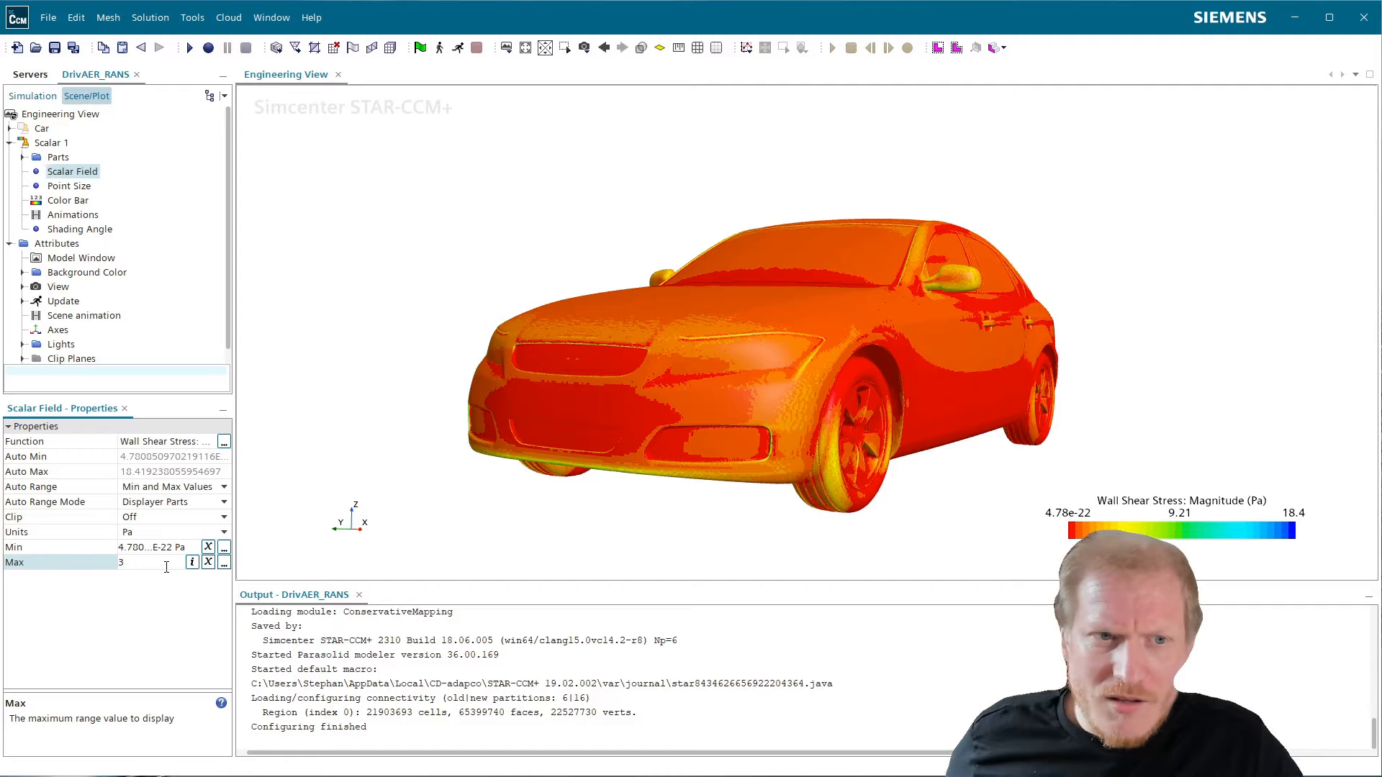
pyautogui.press('Return')
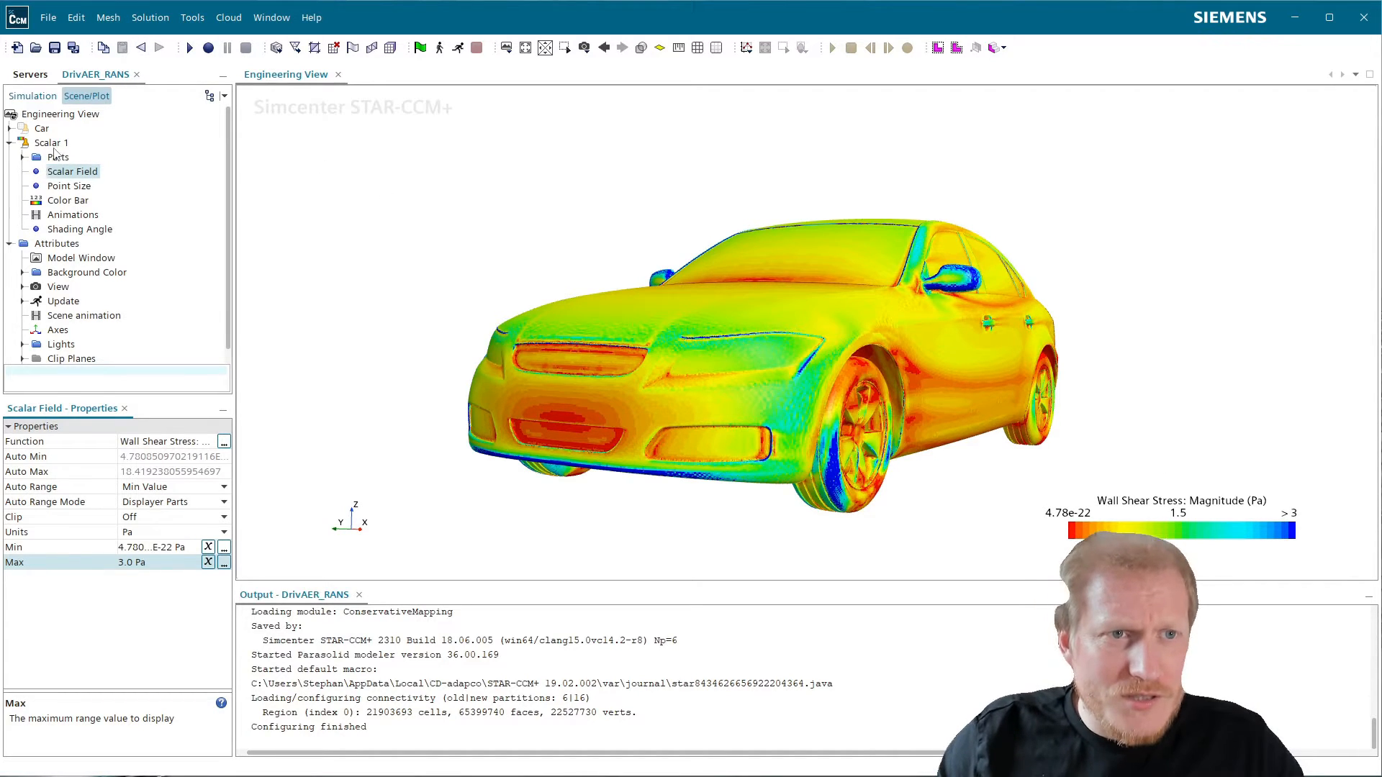
# - Duplicate the Engineering View scene within the simulation's Scenes
pyautogui.click(29, 98)
pyautogui.rightClick(96, 302)
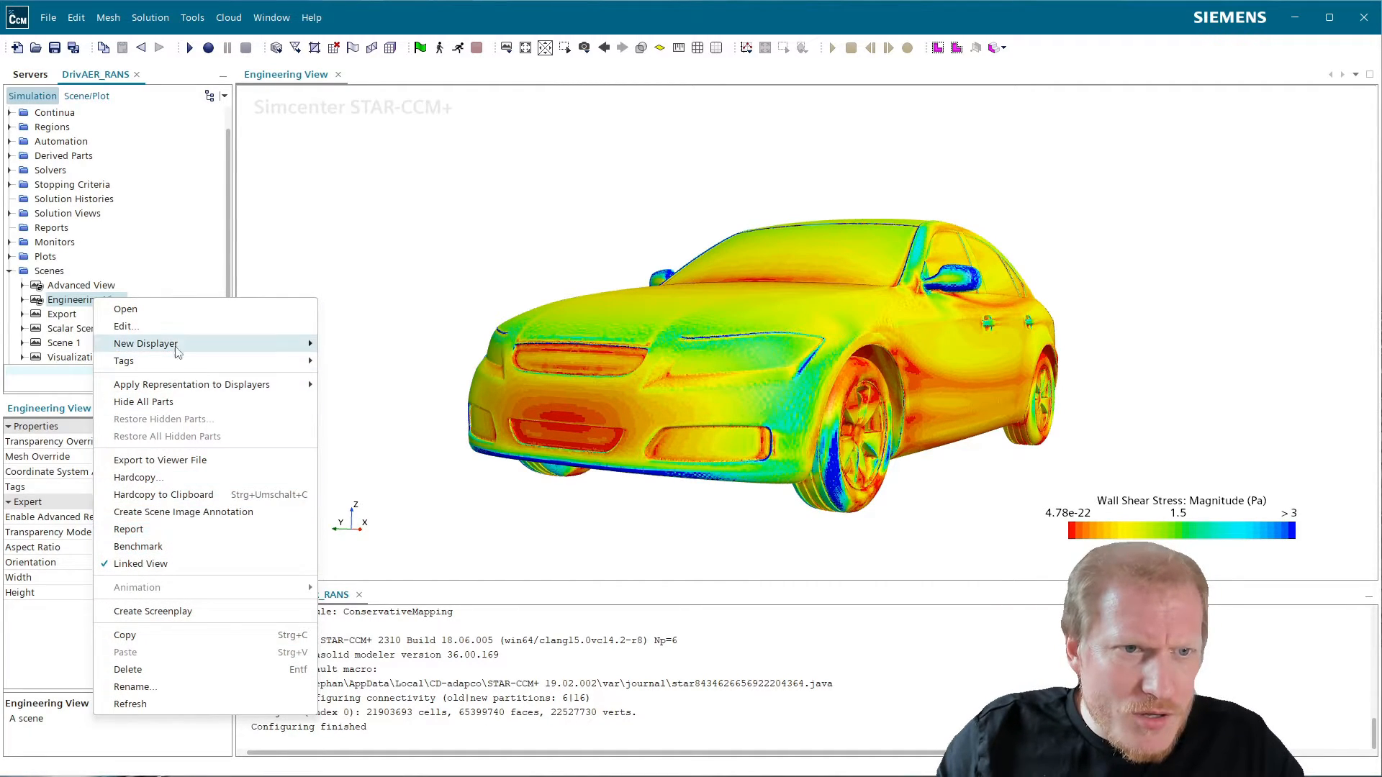
pyautogui.click(163, 635)
pyautogui.click(57, 273)
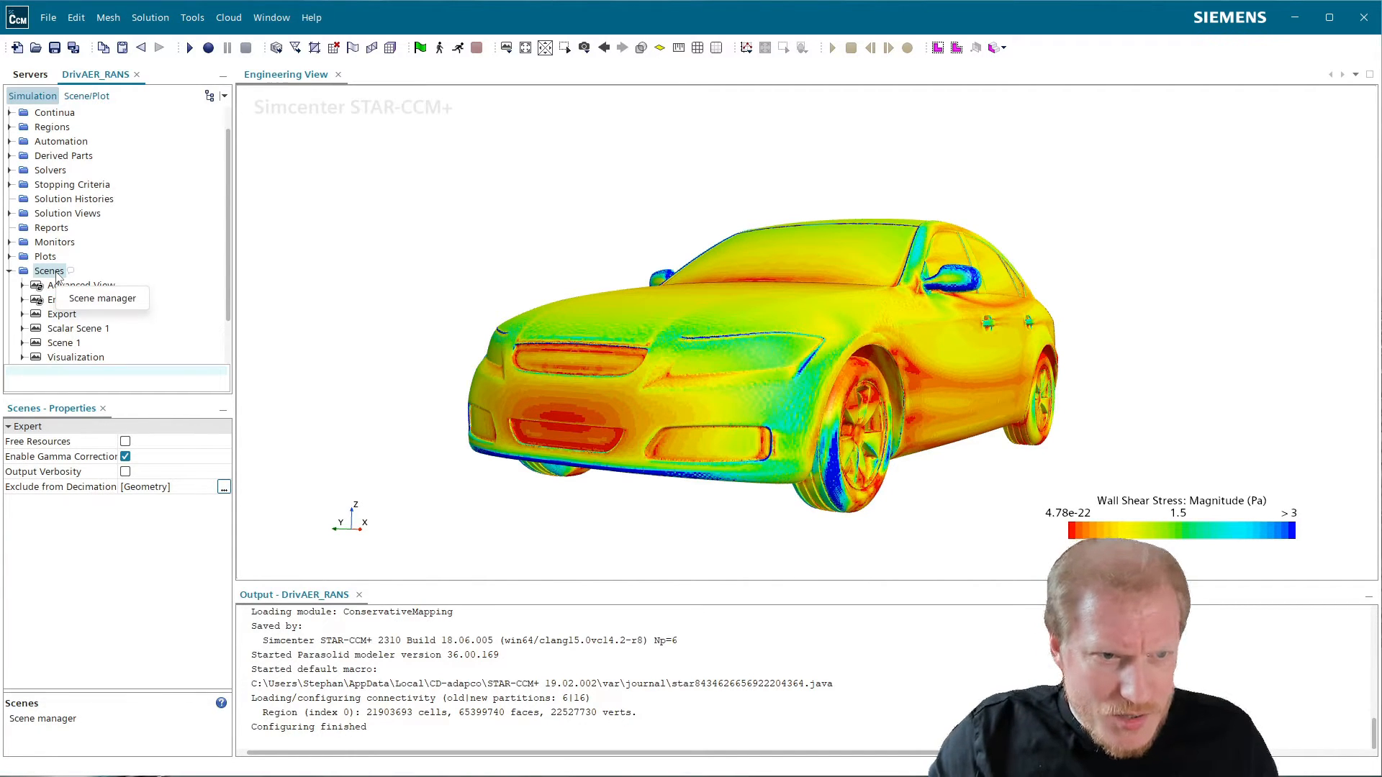
pyautogui.hotkey('ctrl', 'v')
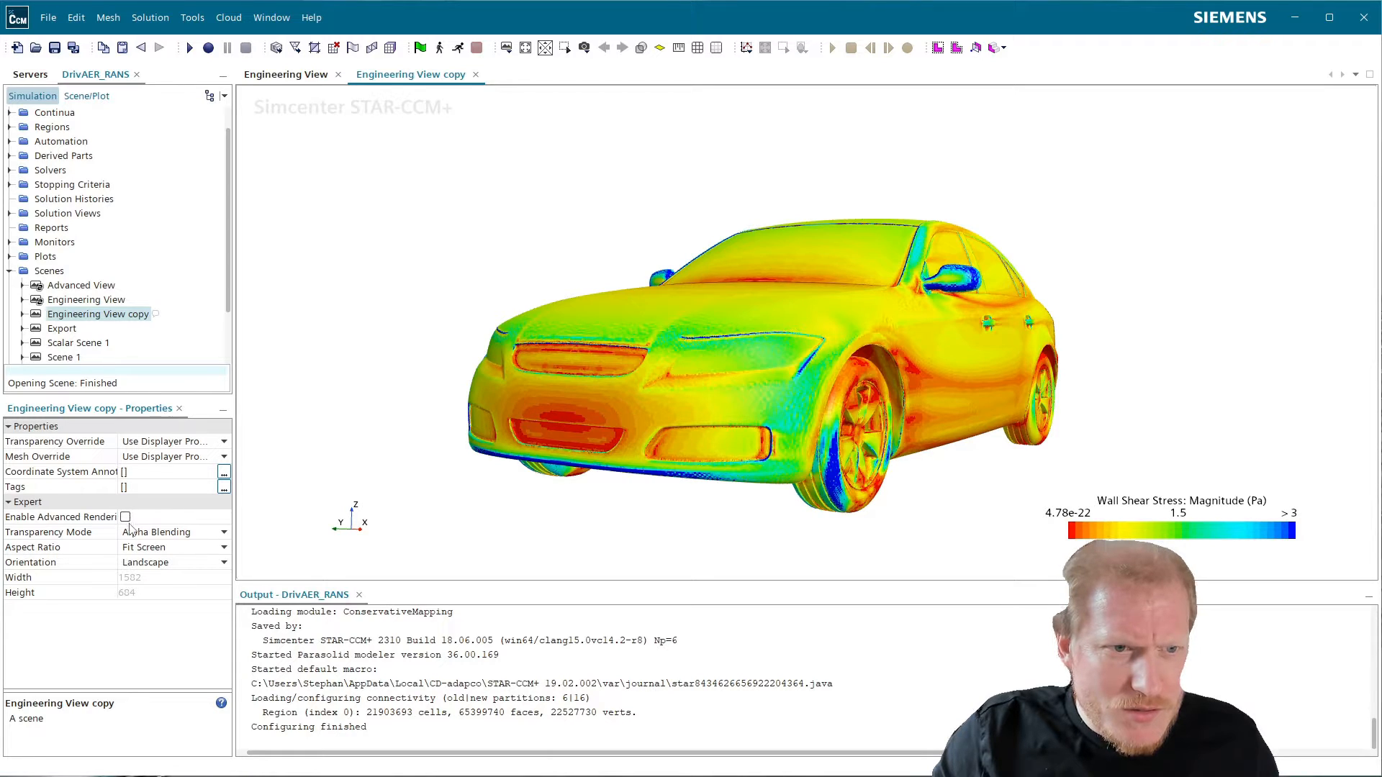
# - Enable Linked View for the Engineering View copy scene and place it side by side with the Engineering View scene
pyautogui.rightClick(79, 315)
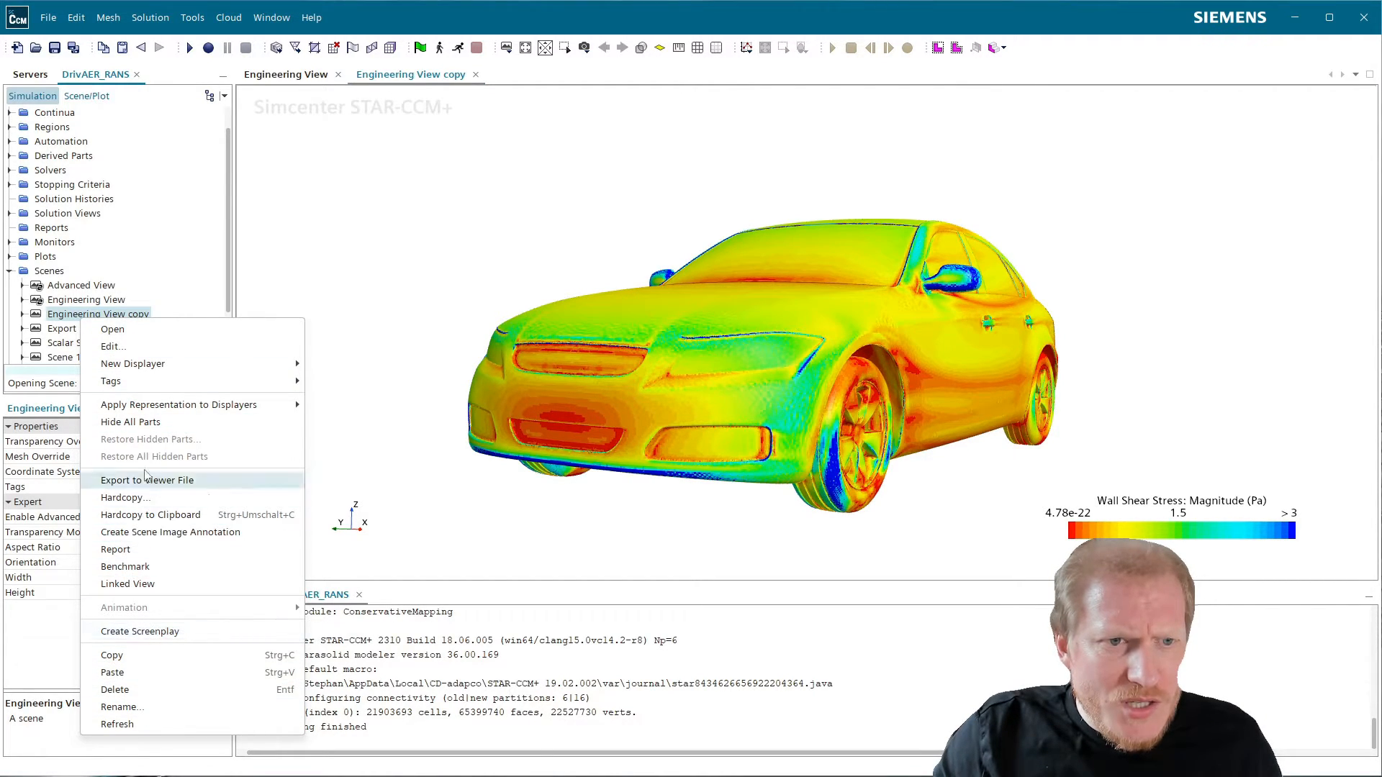
pyautogui.click(157, 586)
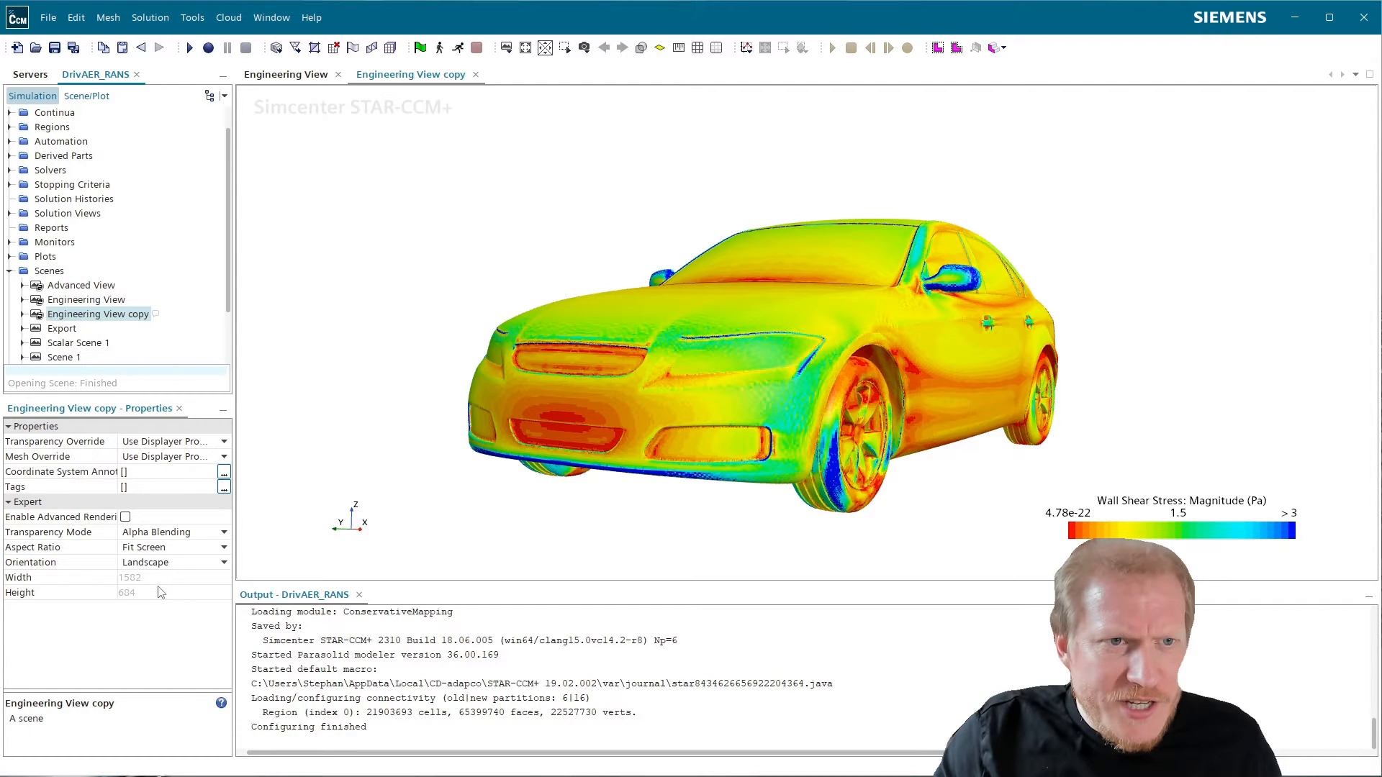
pyautogui.click(132, 316)
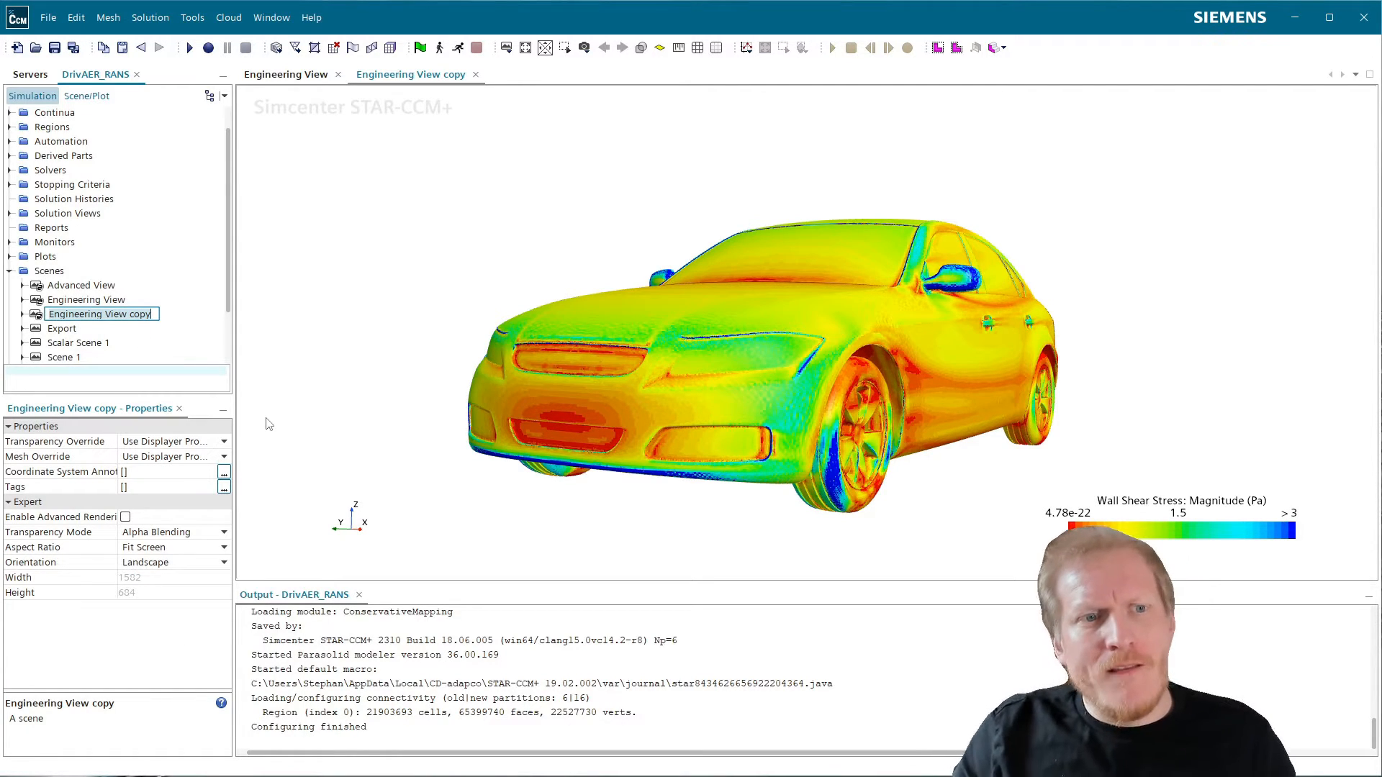
pyautogui.press('Return')
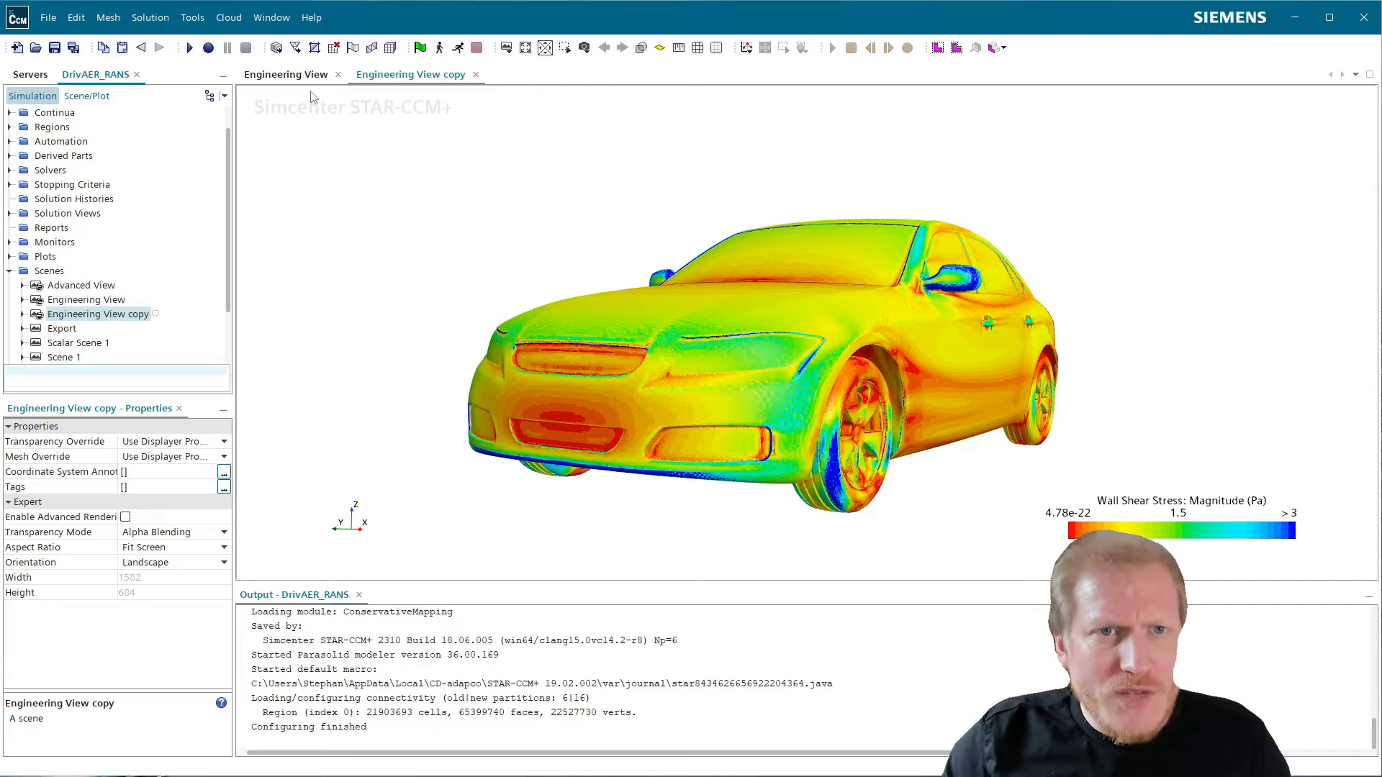
pyautogui.moveTo(406, 79); pyautogui.dragTo(1293, 227)
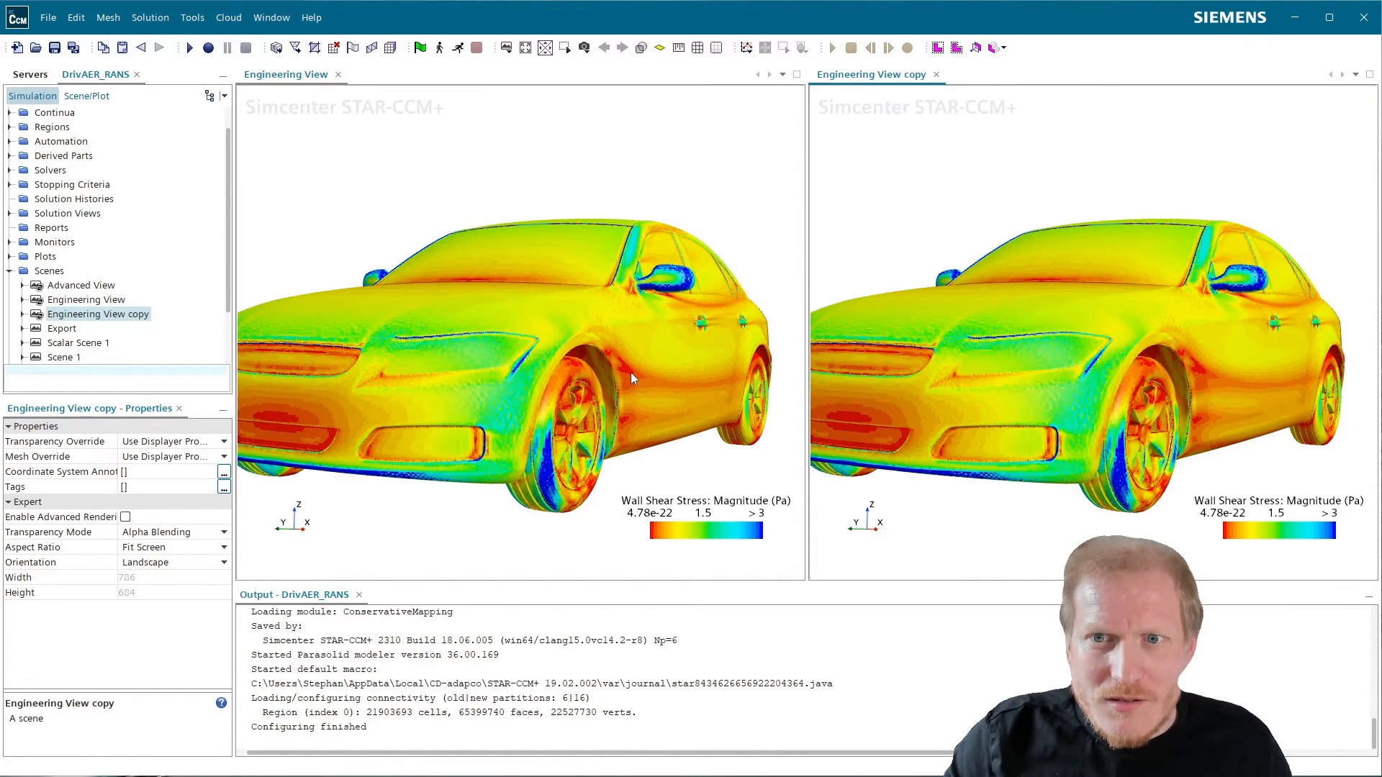
pyautogui.moveTo(630, 373); pyautogui.dragTo(655, 304)
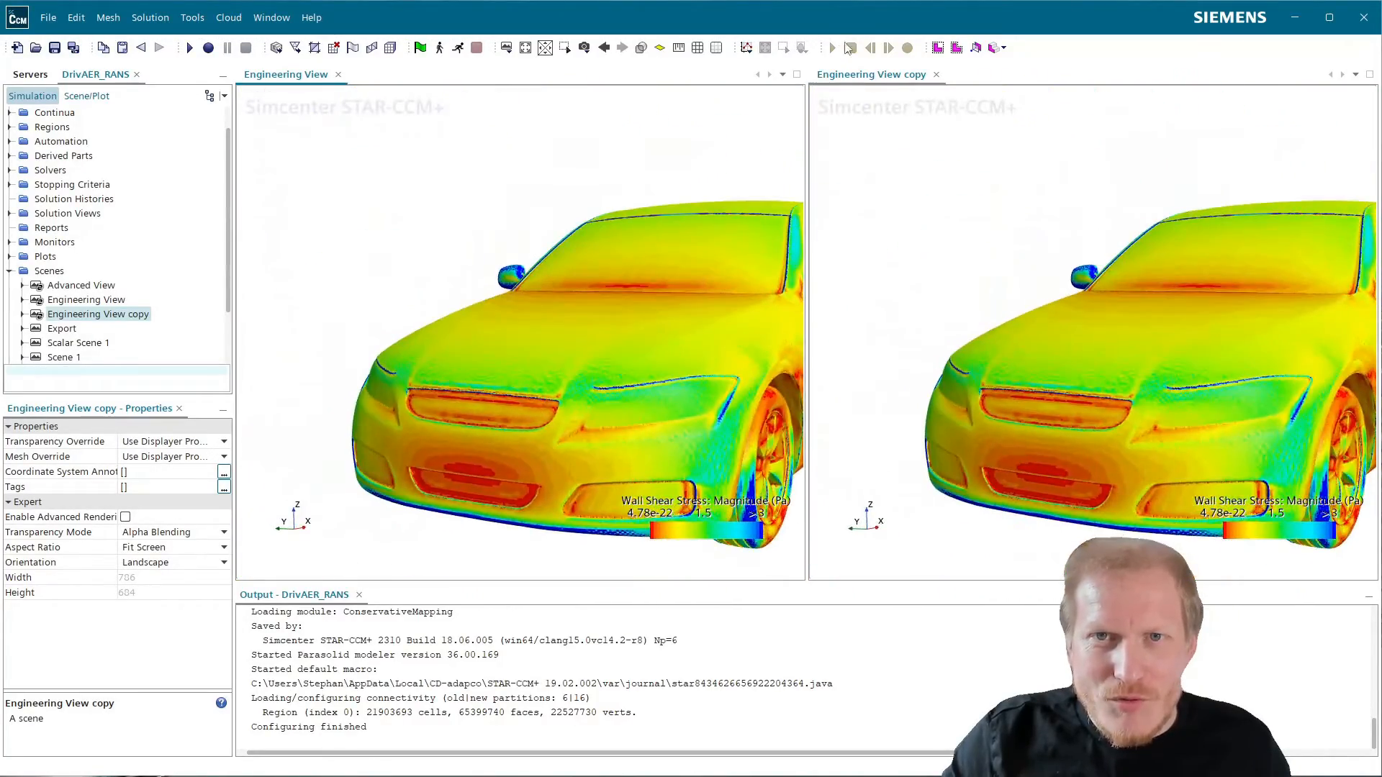
# - Regroup the Engineering View copy scene beside Engineering View in one window area and rename it Beautiful
pyautogui.moveTo(869, 84); pyautogui.dragTo(328, 85)
pyautogui.click(121, 315)
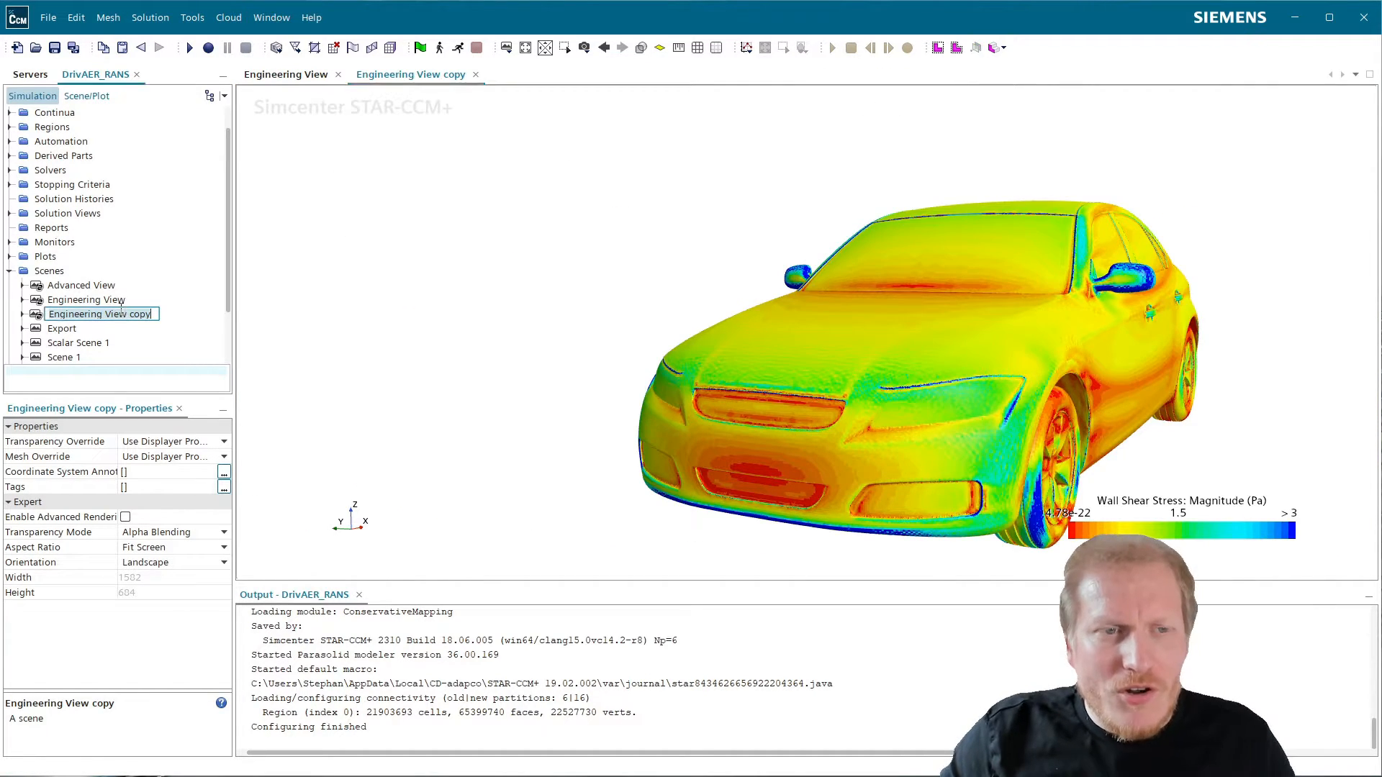
pyautogui.write('Bea')
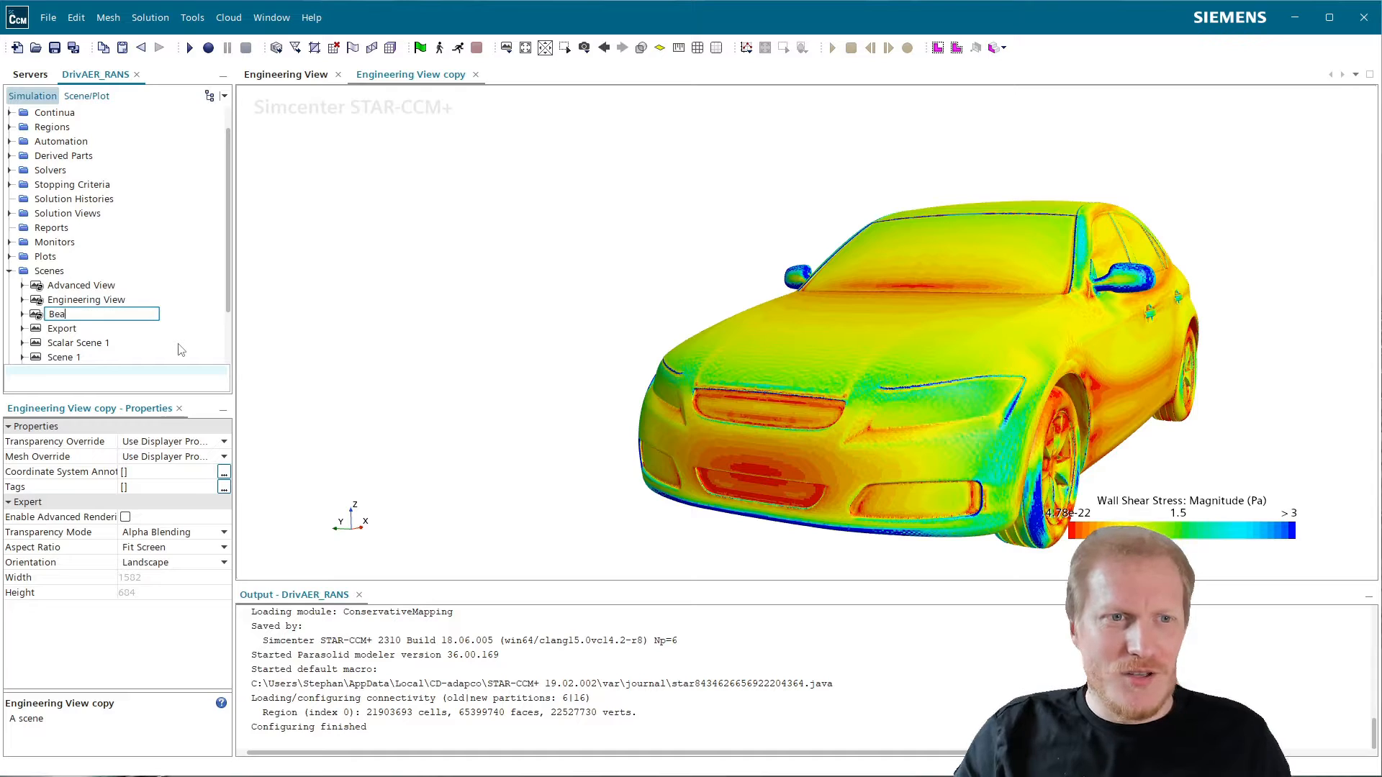
pyautogui.write('utiful')
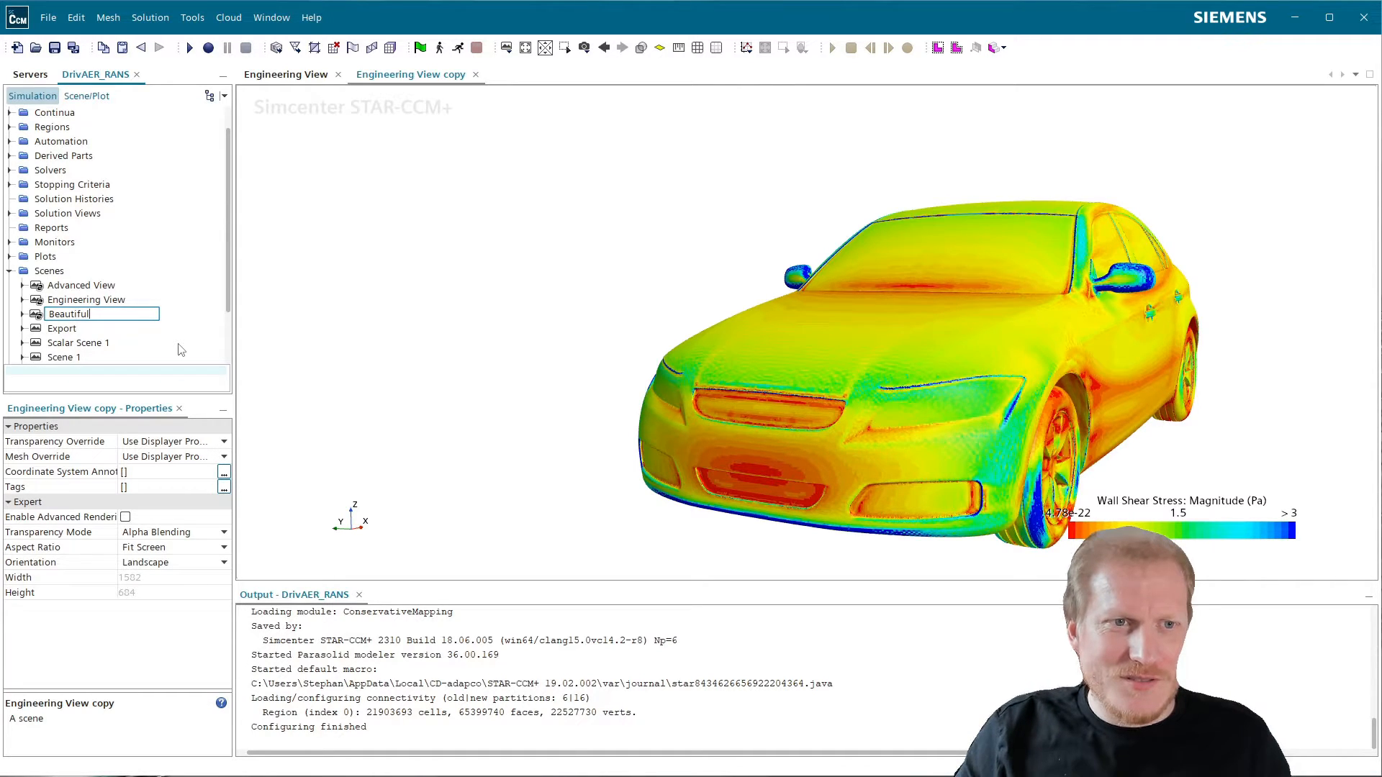
pyautogui.press('Return')
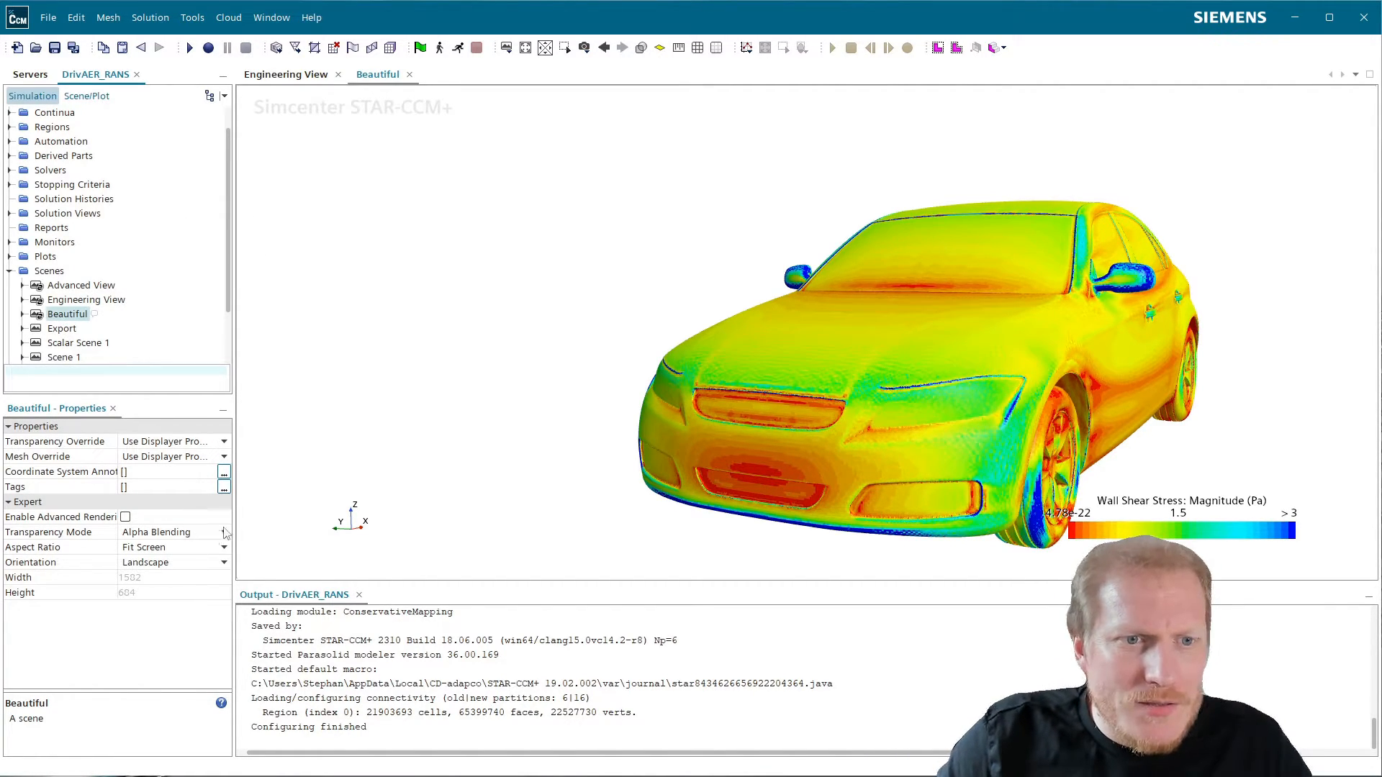
# - Set the minimum of the Scalar 1 scalar field range in the Beautiful scene to 0 Pa
pyautogui.moveTo(921, 388); pyautogui.dragTo(641, 386)
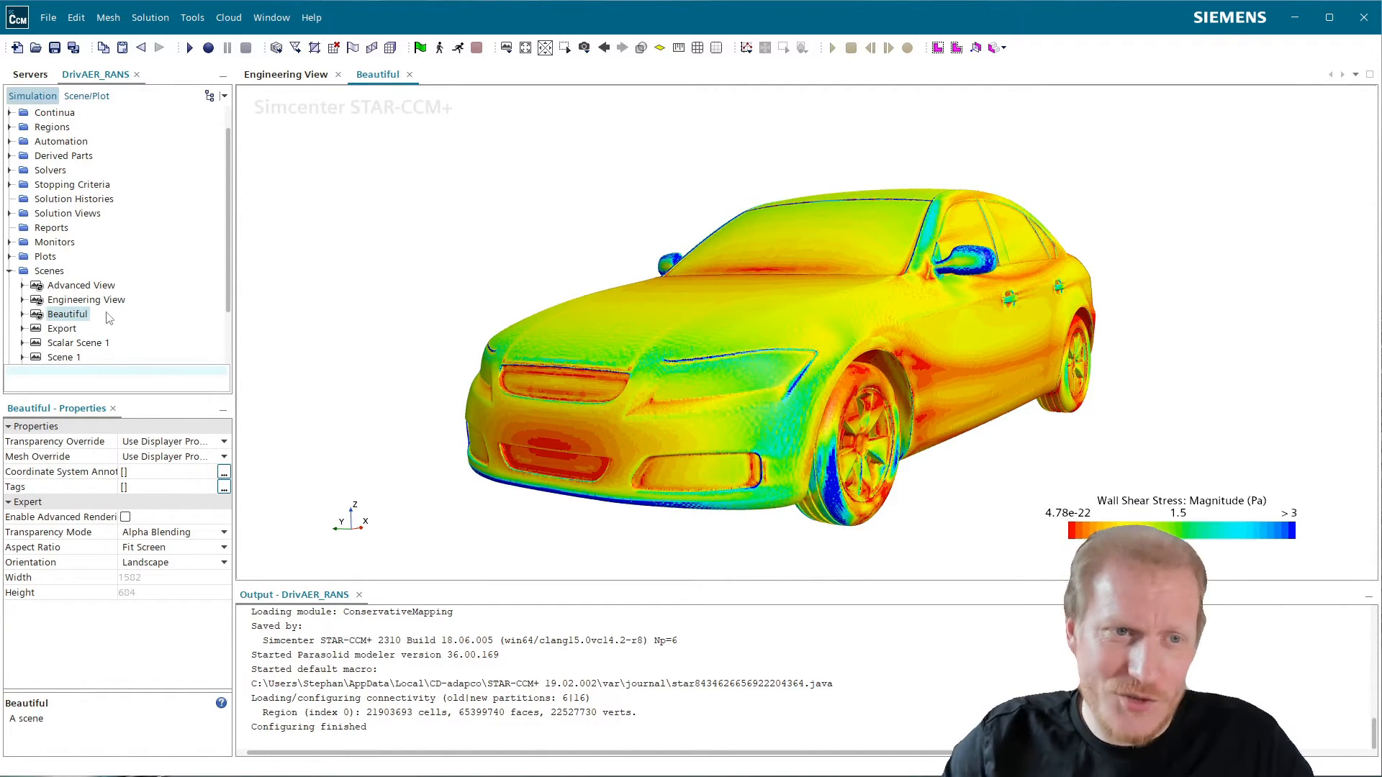
pyautogui.click(87, 96)
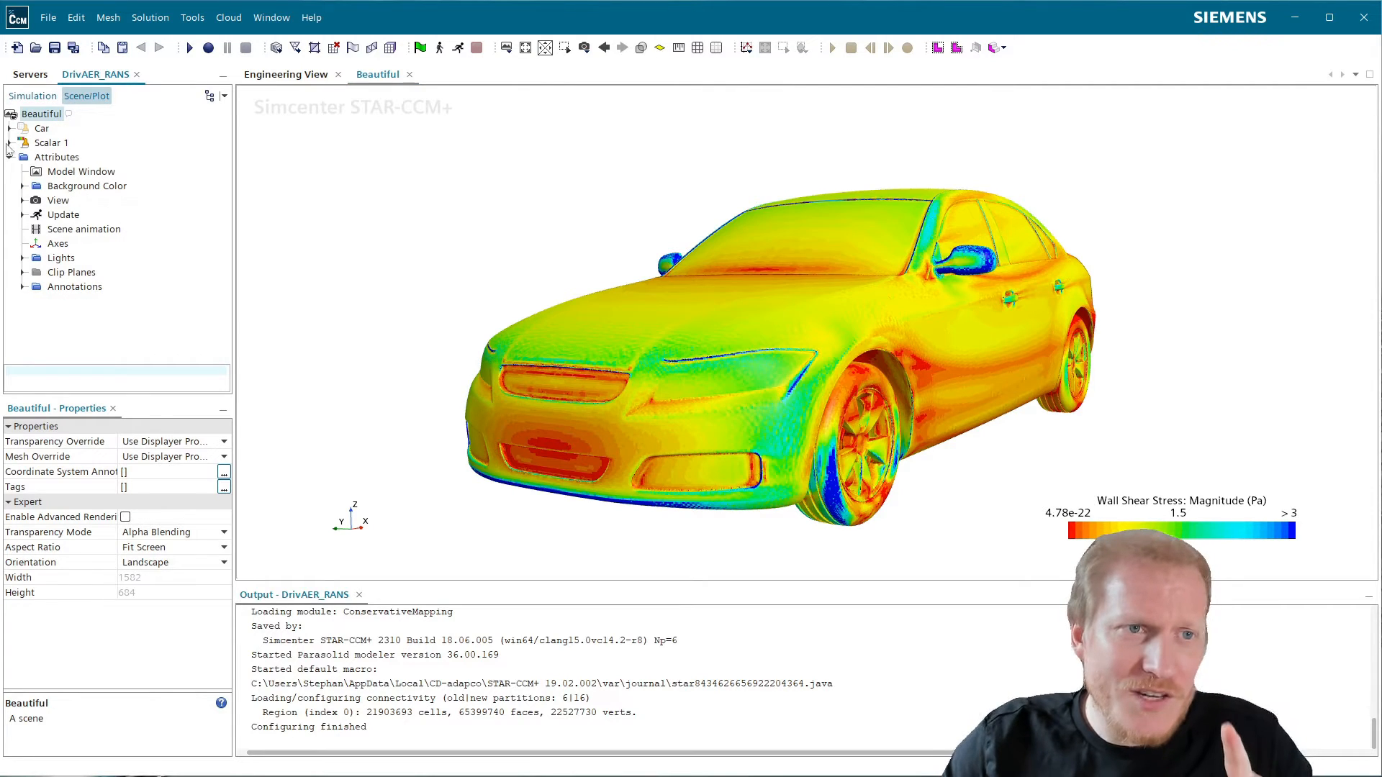
pyautogui.click(9, 143)
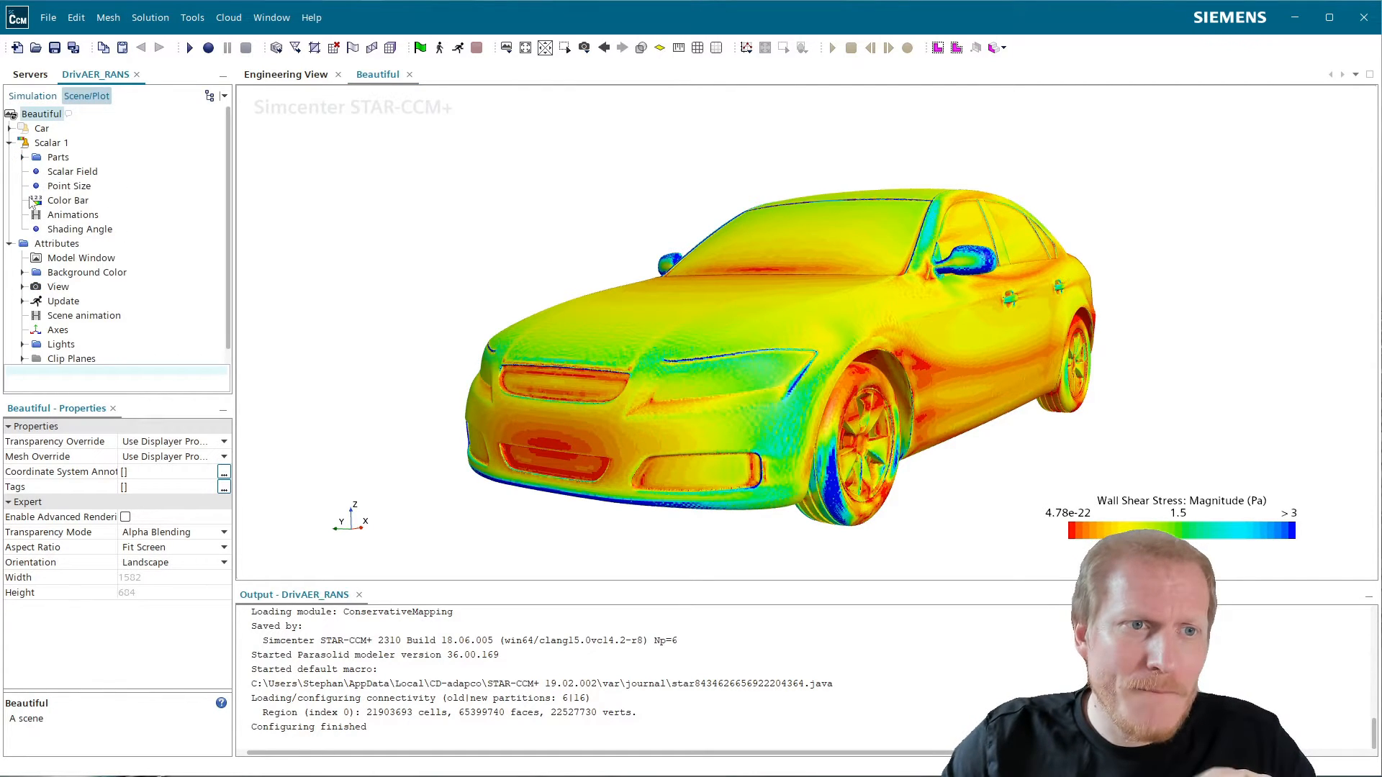
pyautogui.click(85, 175)
pyautogui.click(158, 549)
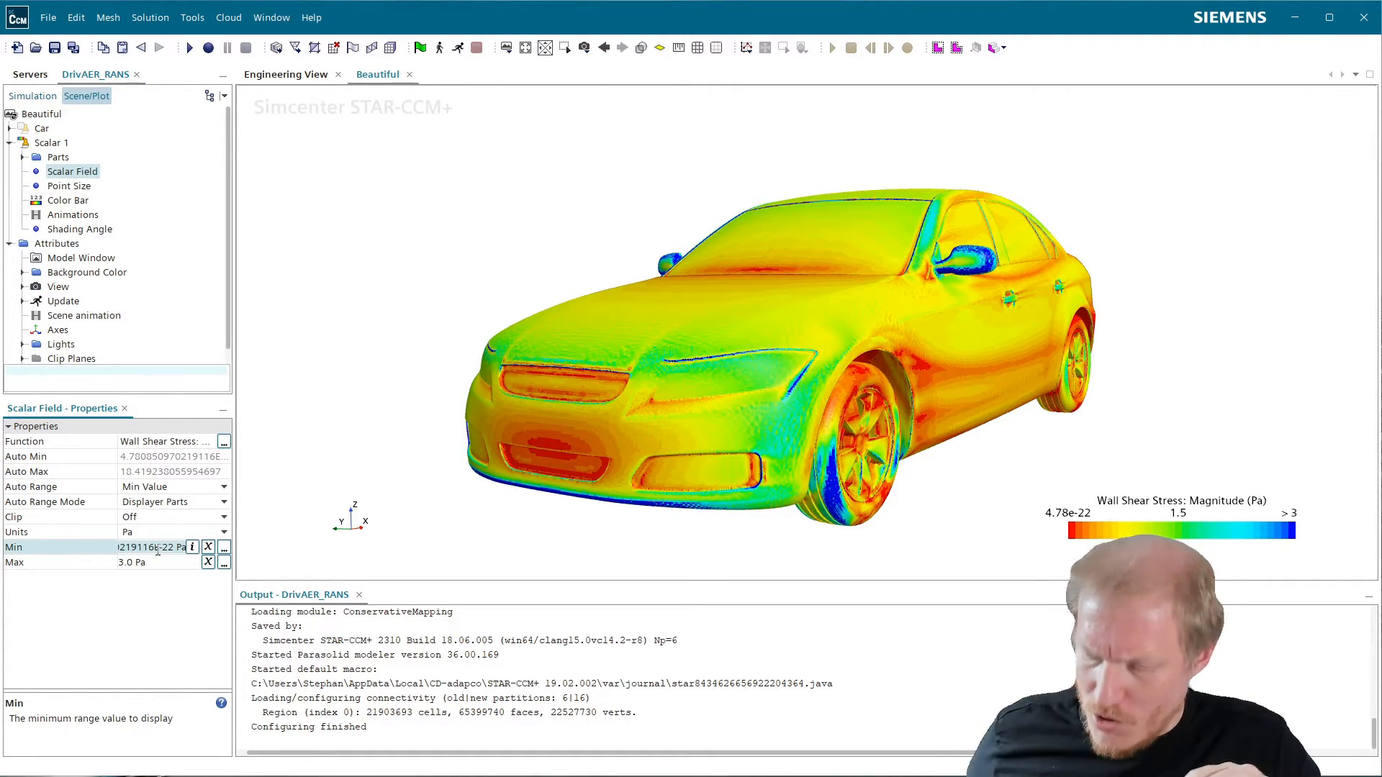
pyautogui.write('0')
pyautogui.press('Return')
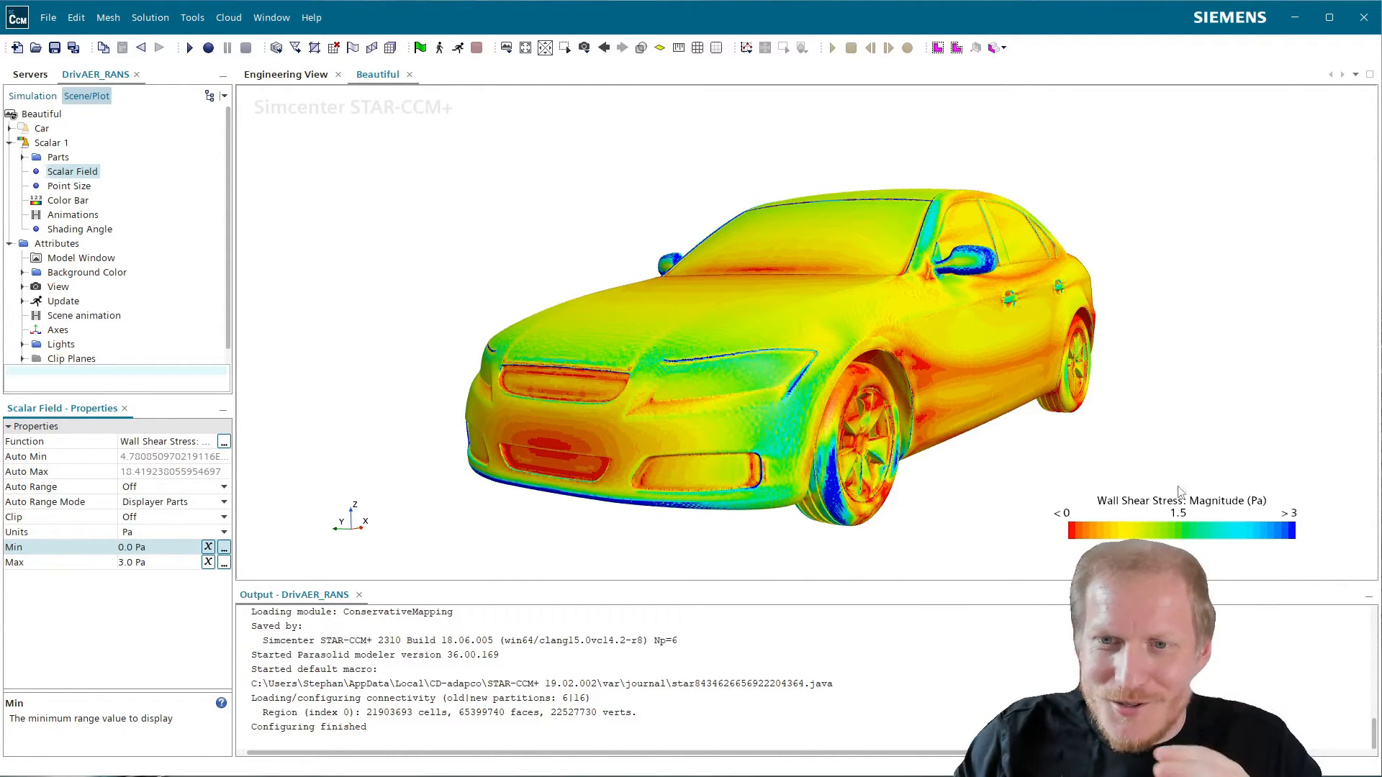
# - Set the Auto Range of the Scalar 1 scalar field to Max Value
pyautogui.moveTo(1201, 547); pyautogui.dragTo(1157, 550)
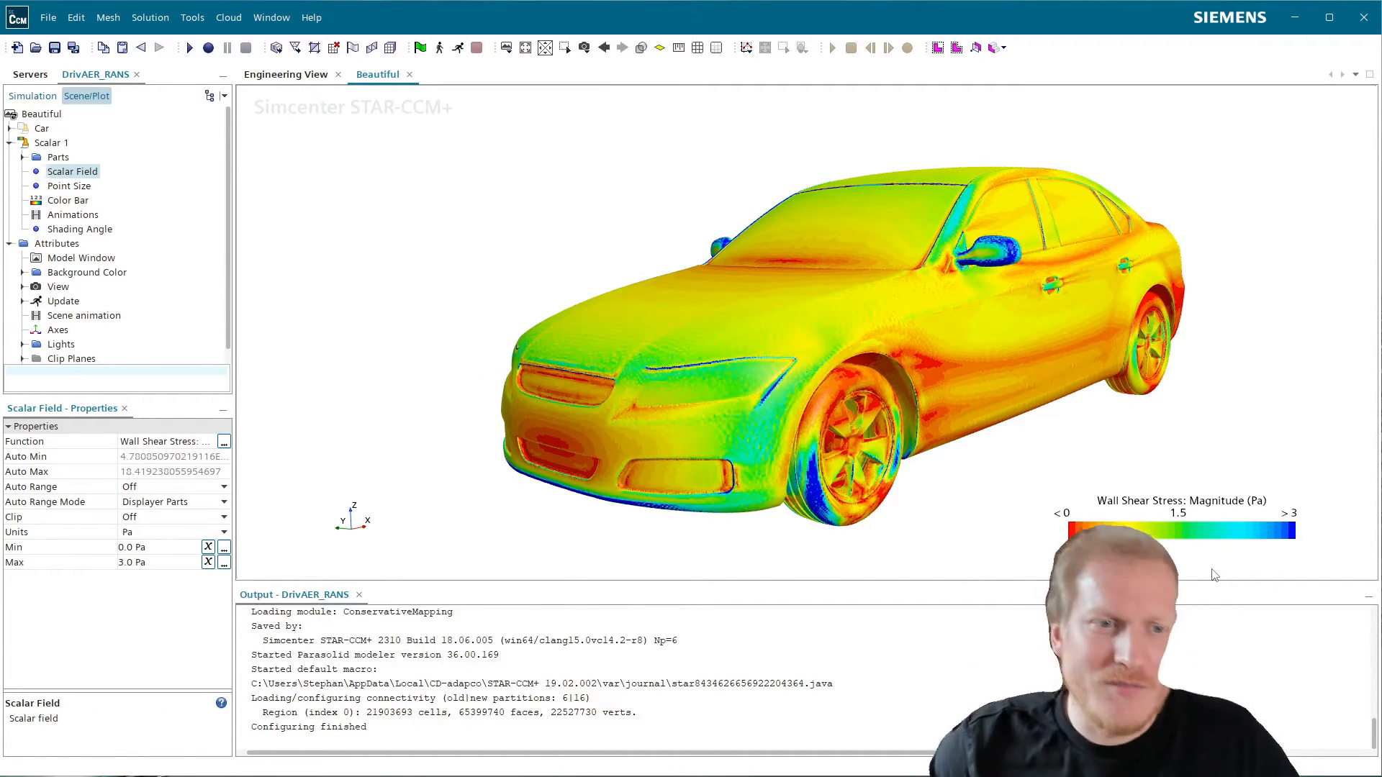
pyautogui.click(171, 562)
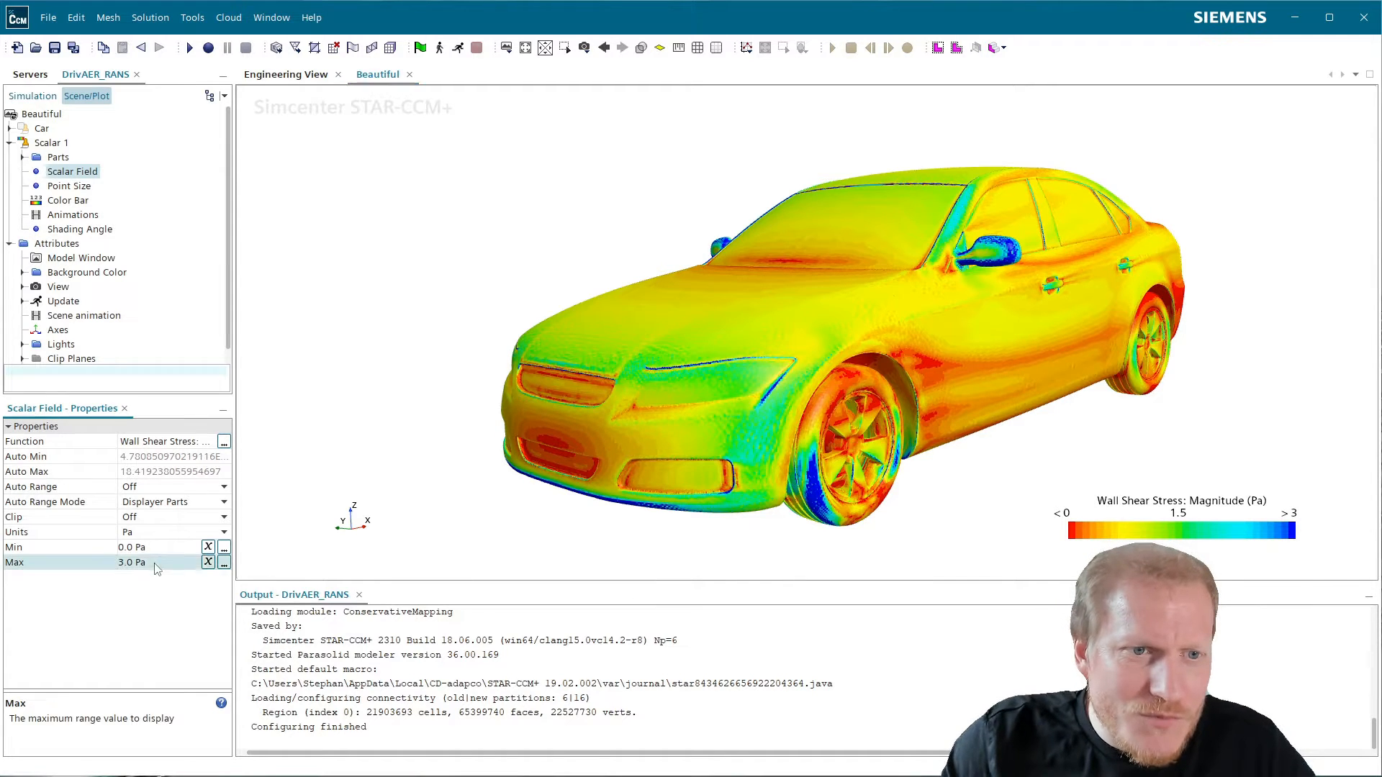
pyautogui.click(177, 487)
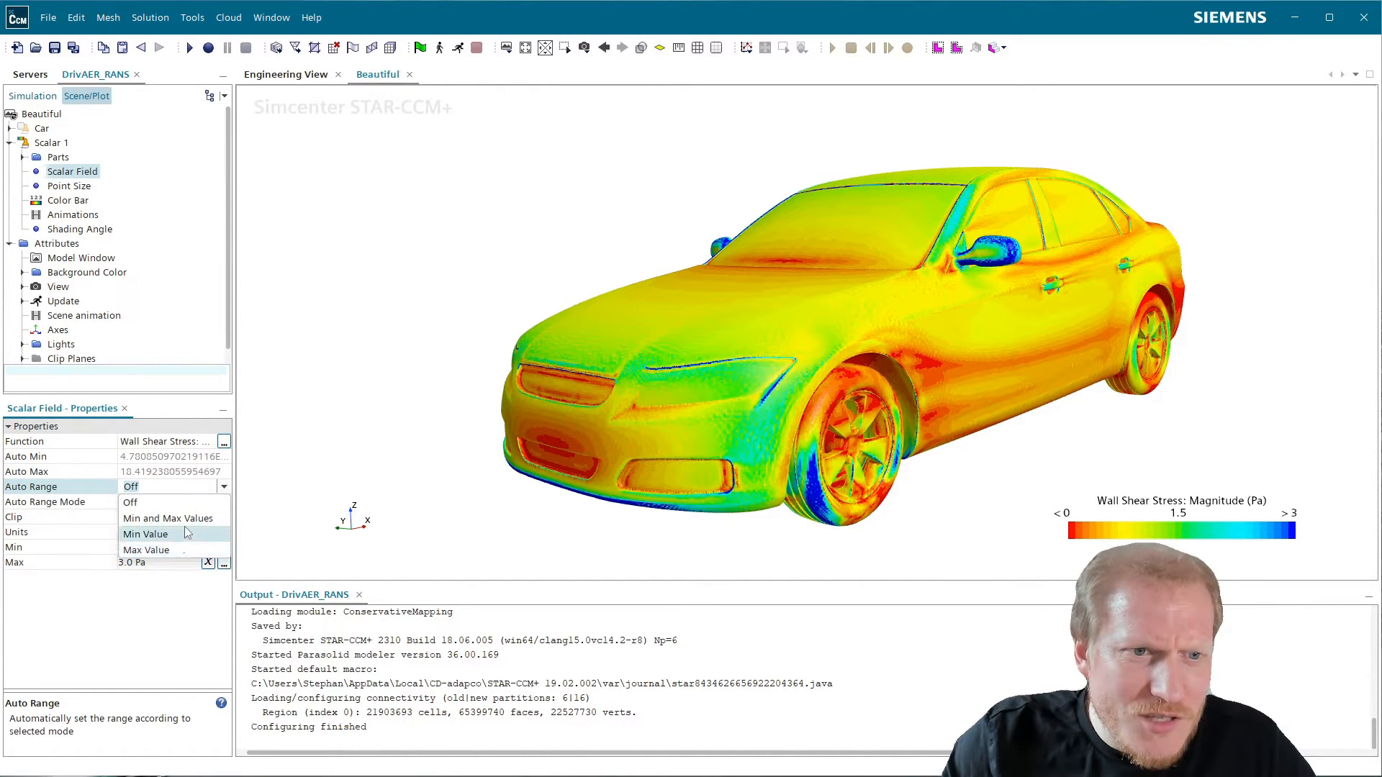
pyautogui.click(180, 549)
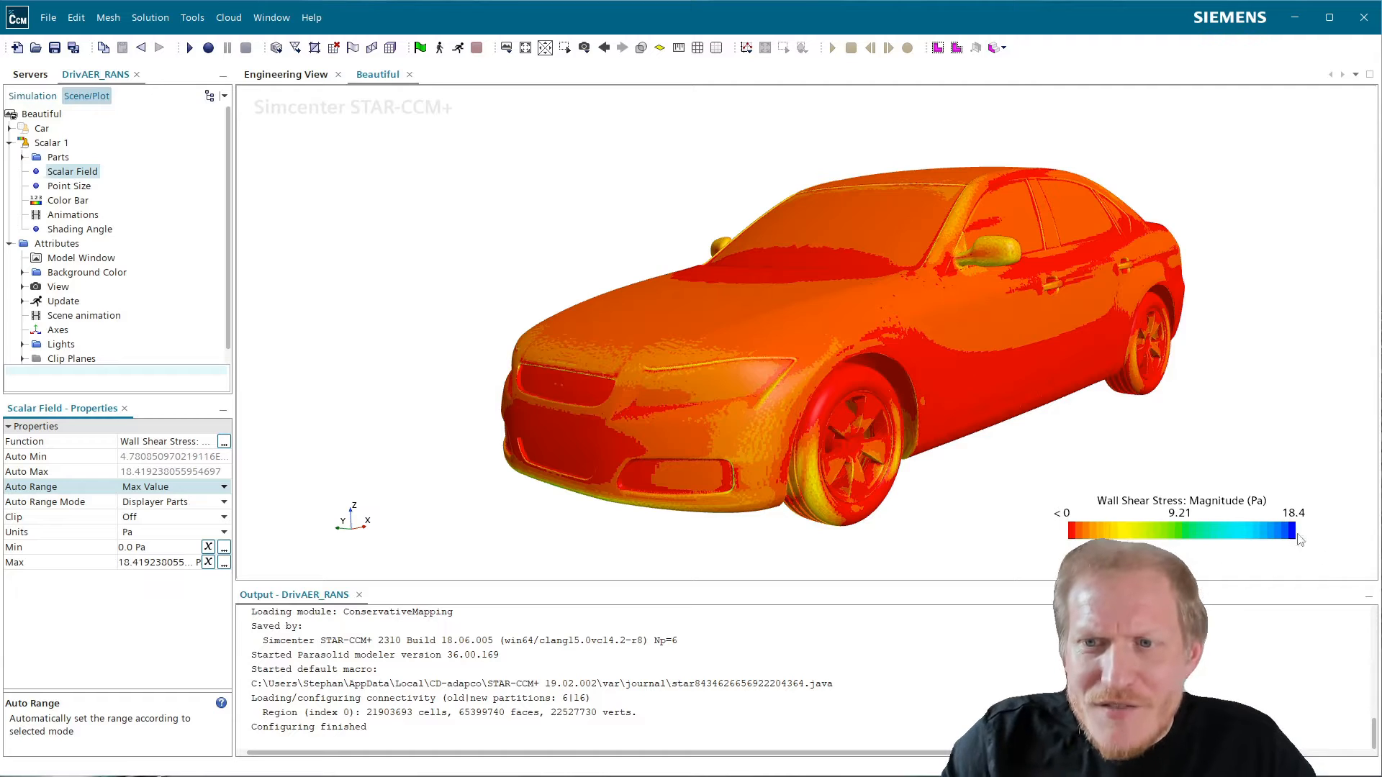
# - Widen the properties area and set the maximum of the Scalar 1 scalar field range to 18 Pa
pyautogui.click(141, 564)
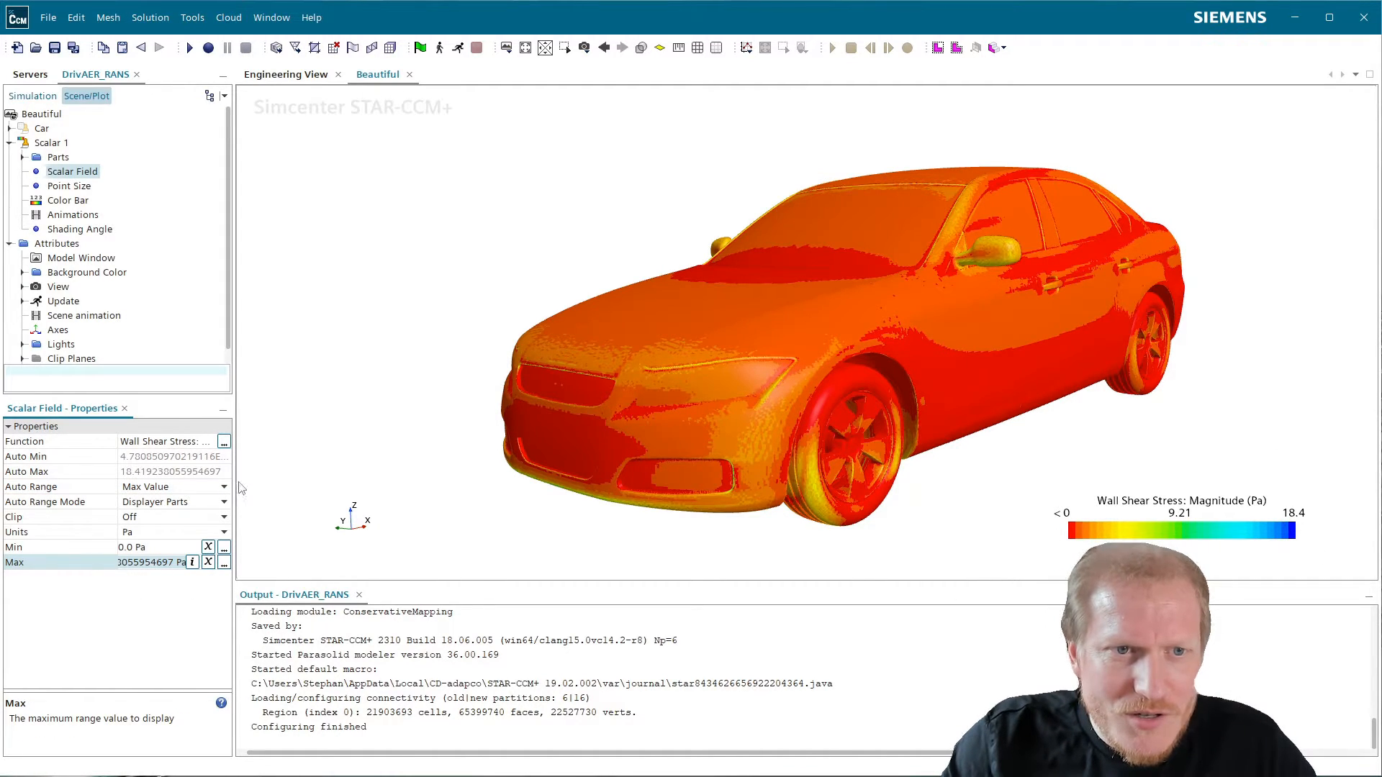
pyautogui.moveTo(234, 487); pyautogui.dragTo(329, 488)
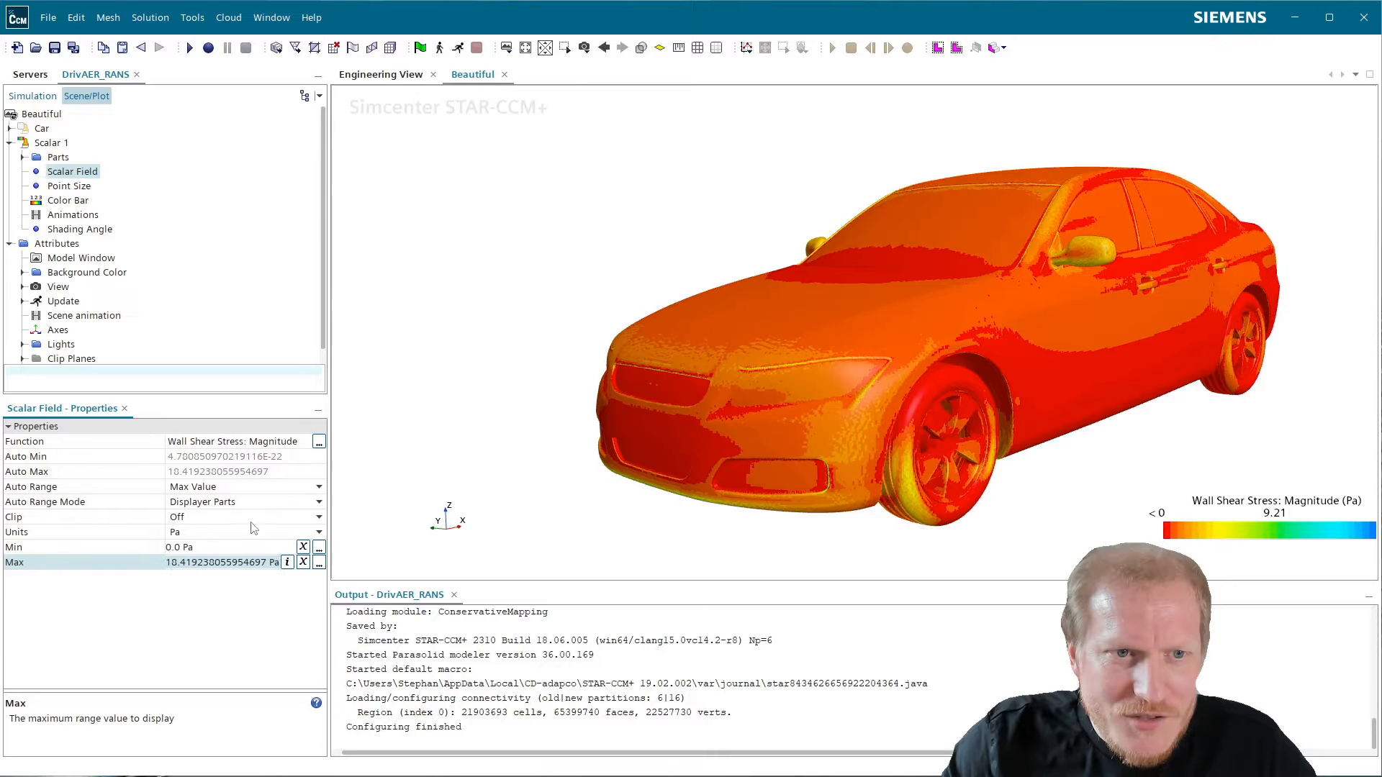
pyautogui.click(181, 561)
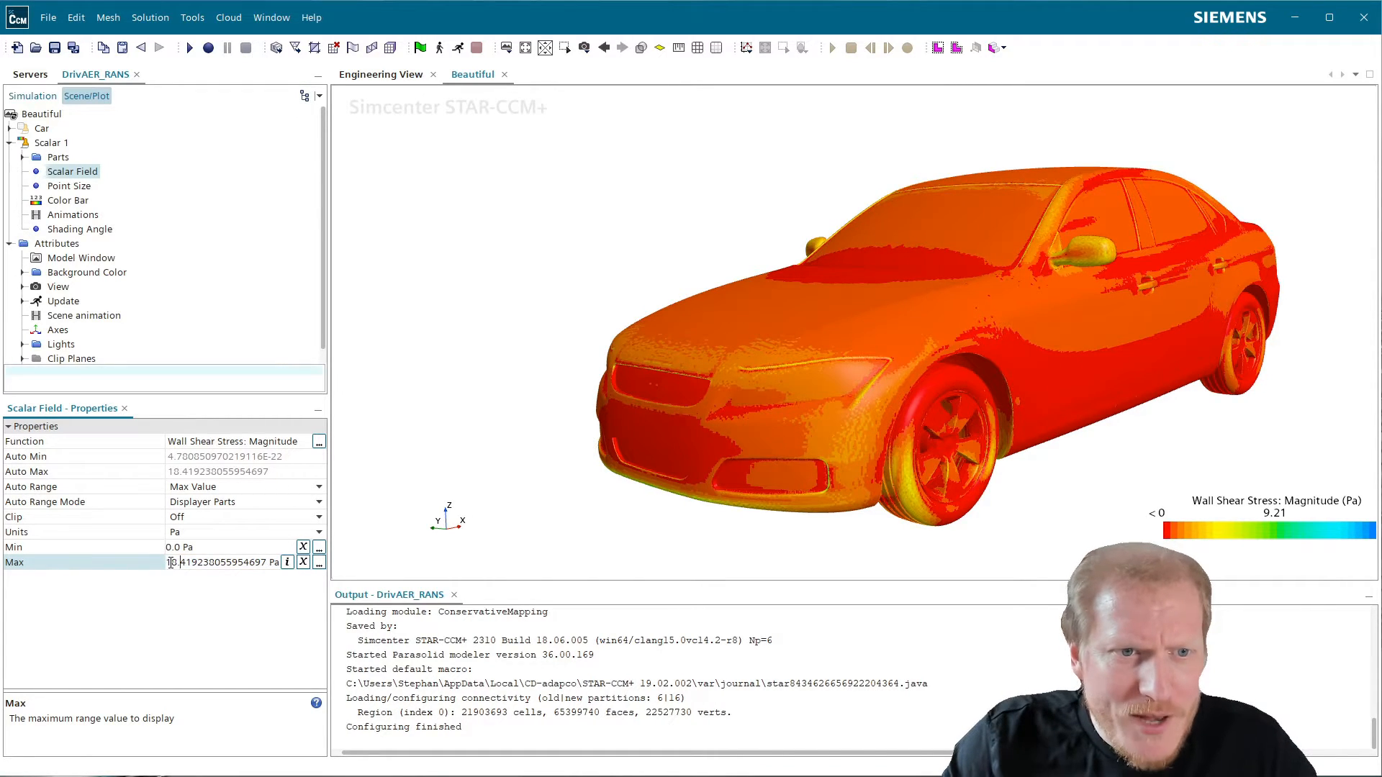
pyautogui.press('Home')
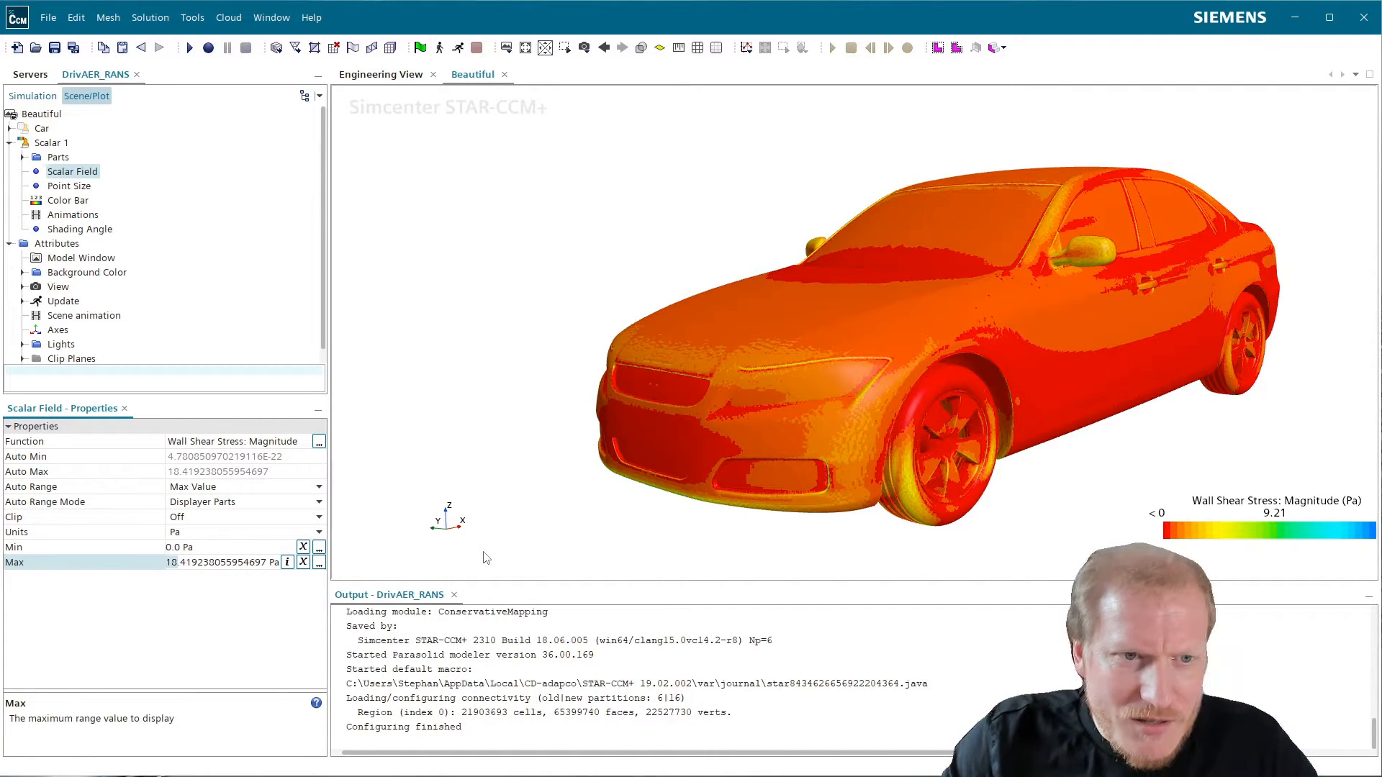
pyautogui.hotkey('shift', 'End')
pyautogui.press('Delete')
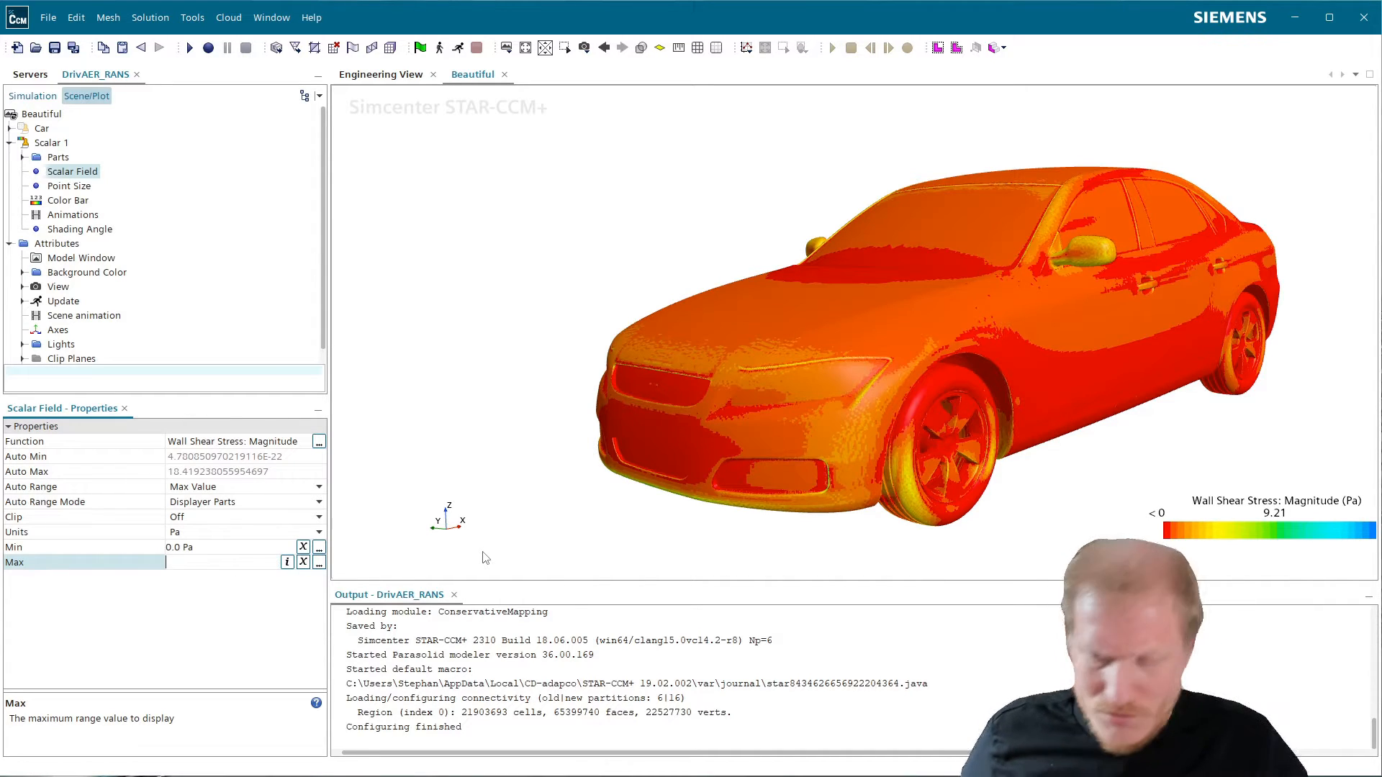
pyautogui.write('18')
pyautogui.press('Return')
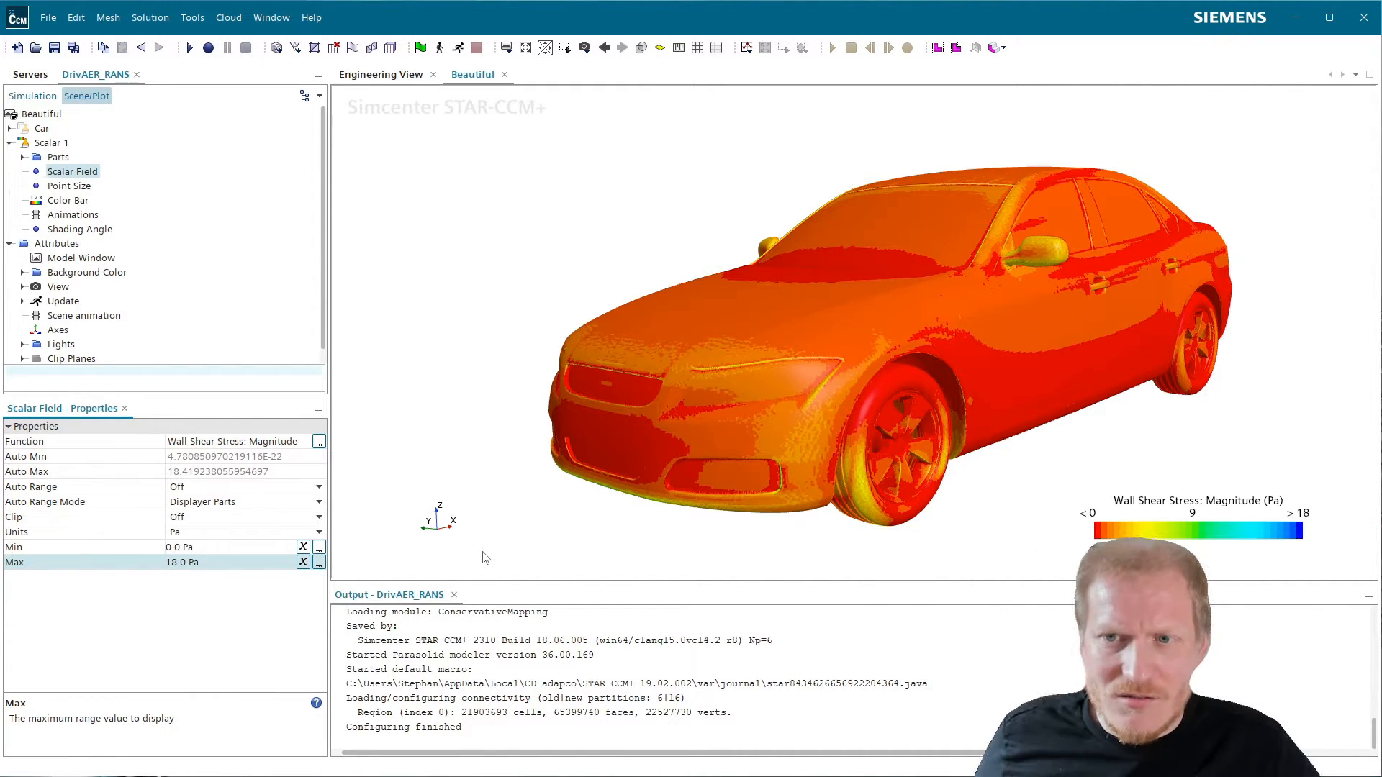
# - Set the Scalar 1 scalar field range to a maximum of 3 Pa and a minimum of 0.03 Pa
pyautogui.click(193, 561)
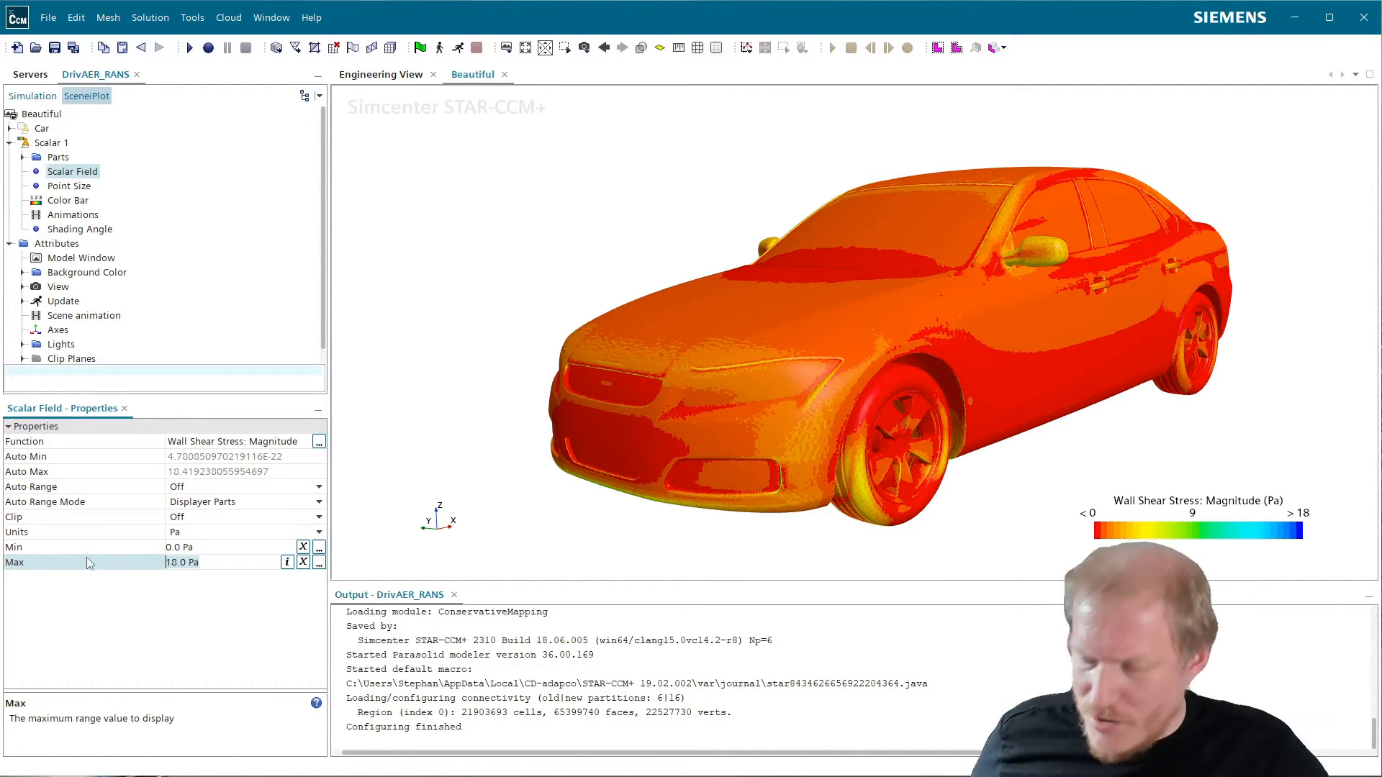
pyautogui.write('3')
pyautogui.press('Return')
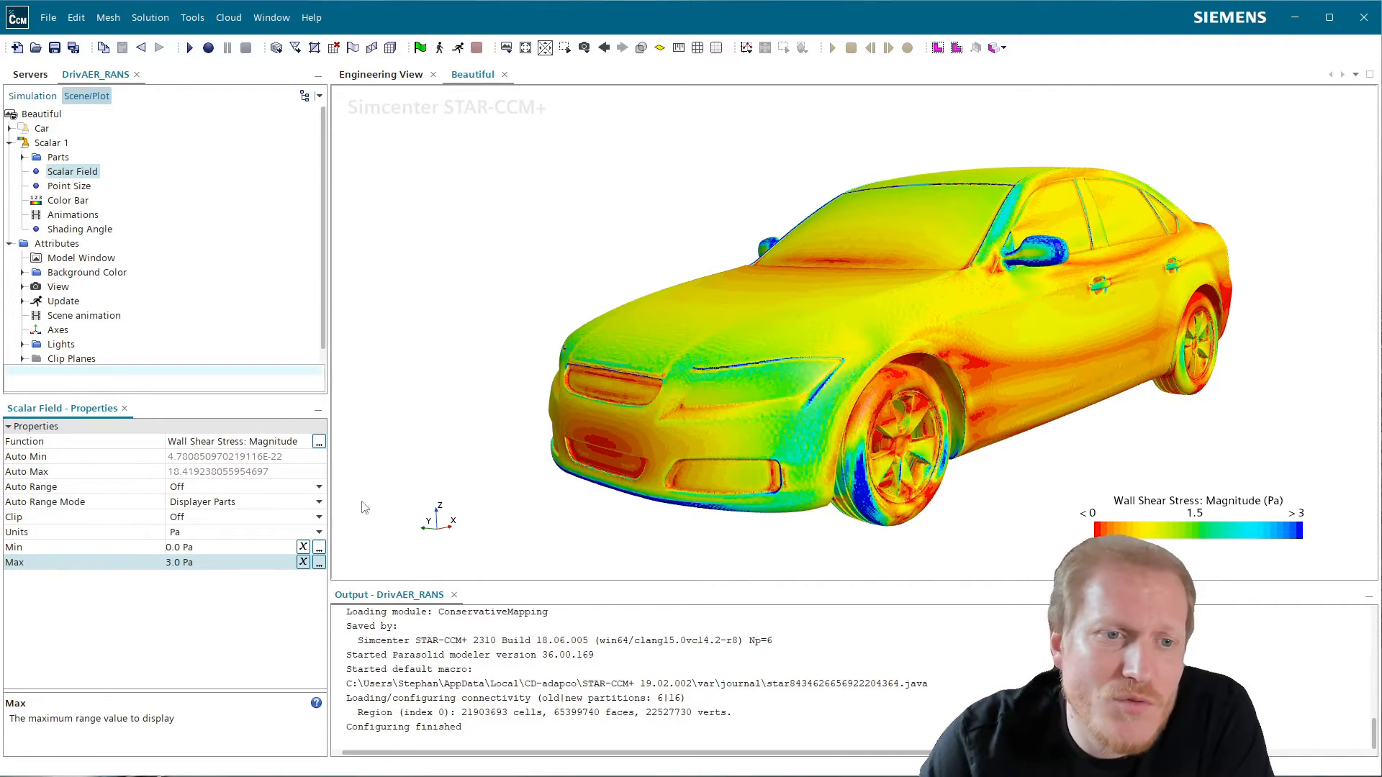
pyautogui.click(201, 547)
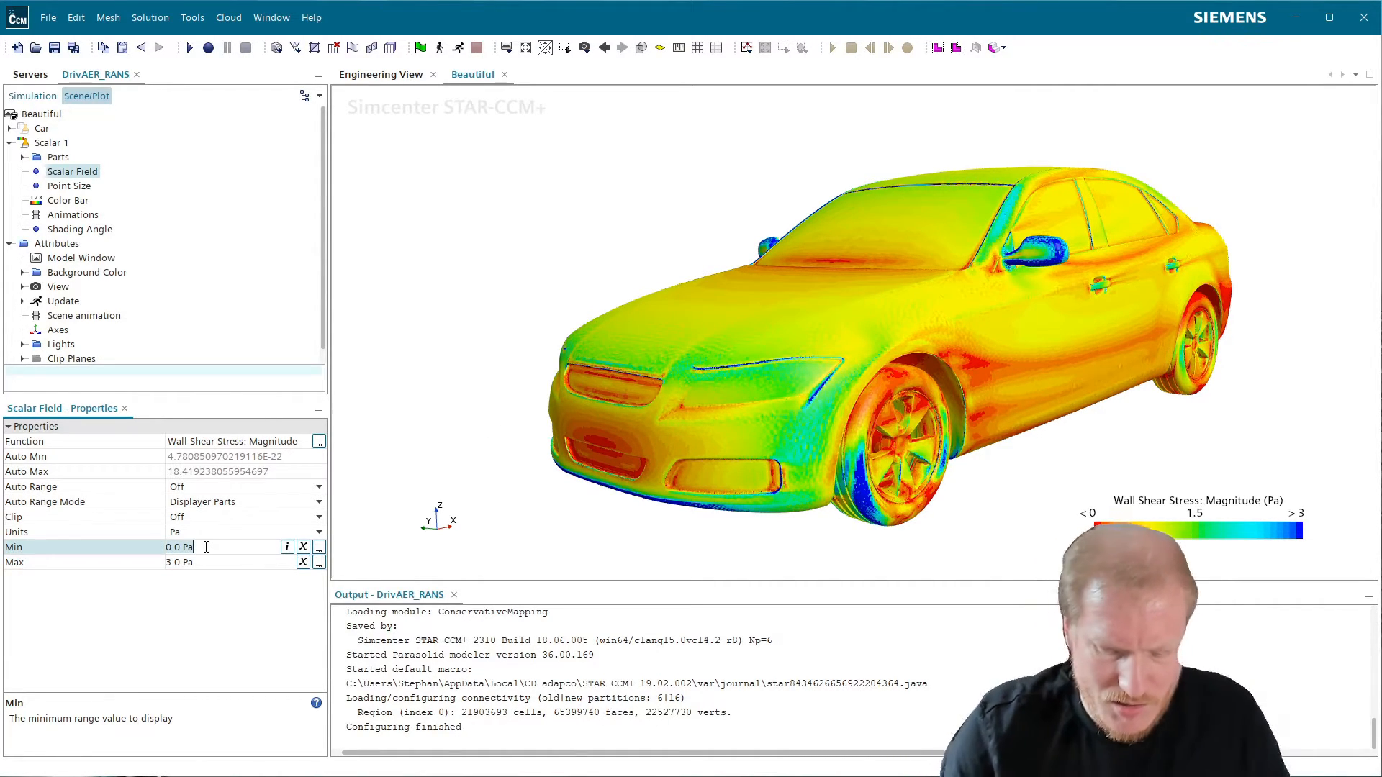
pyautogui.press('BackSpace')
pyautogui.write('0.03')
pyautogui.press('Return')
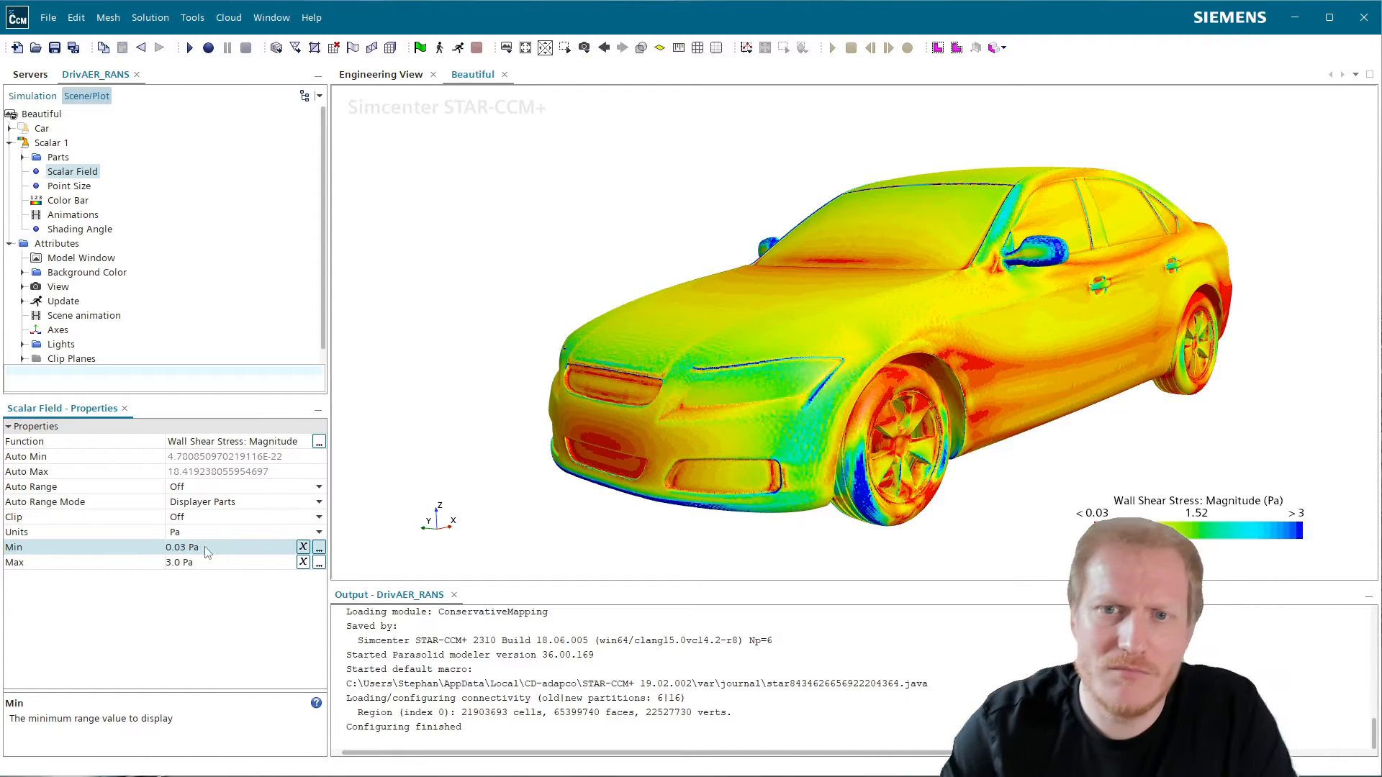
# - Set the Scale Mode of the Scalar 1 color bar to Log10
pyautogui.click(57, 202)
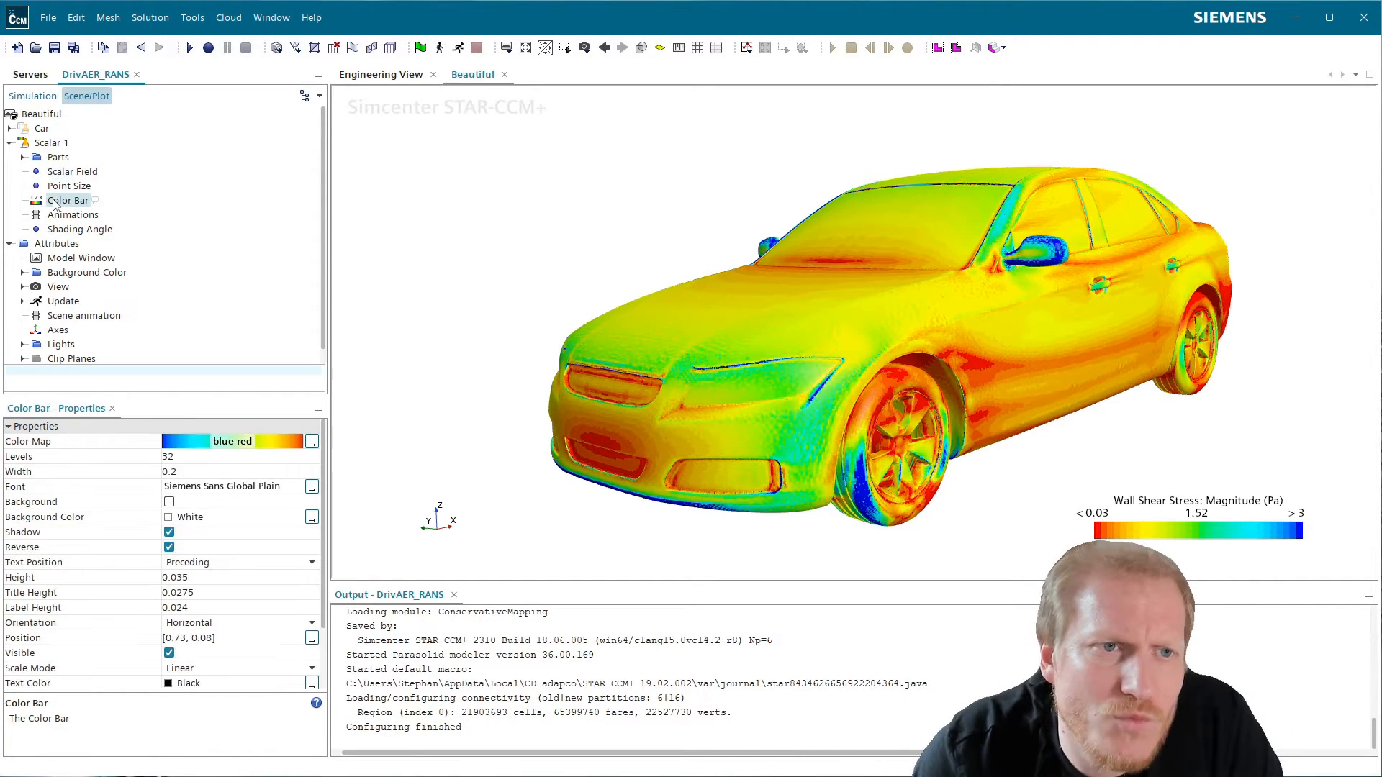
pyautogui.click(218, 670)
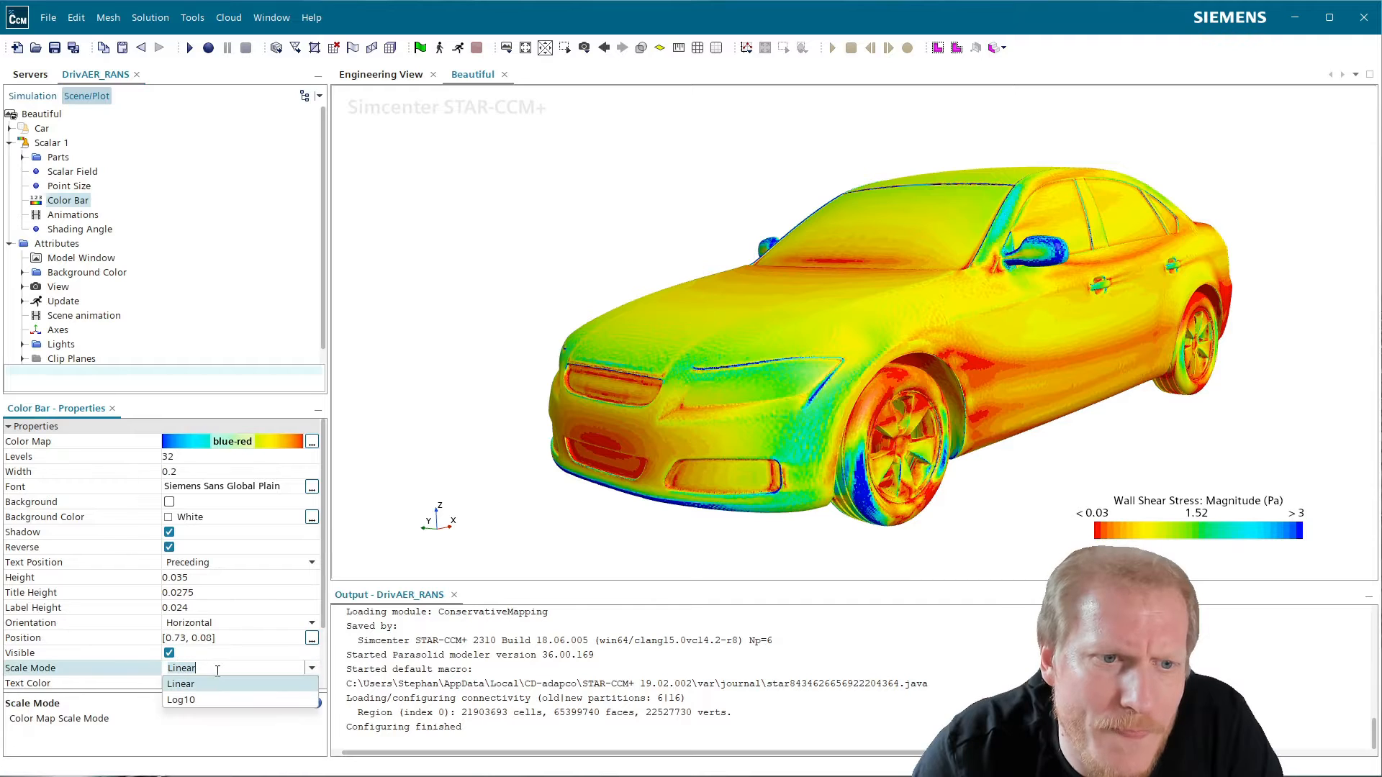
pyautogui.click(209, 701)
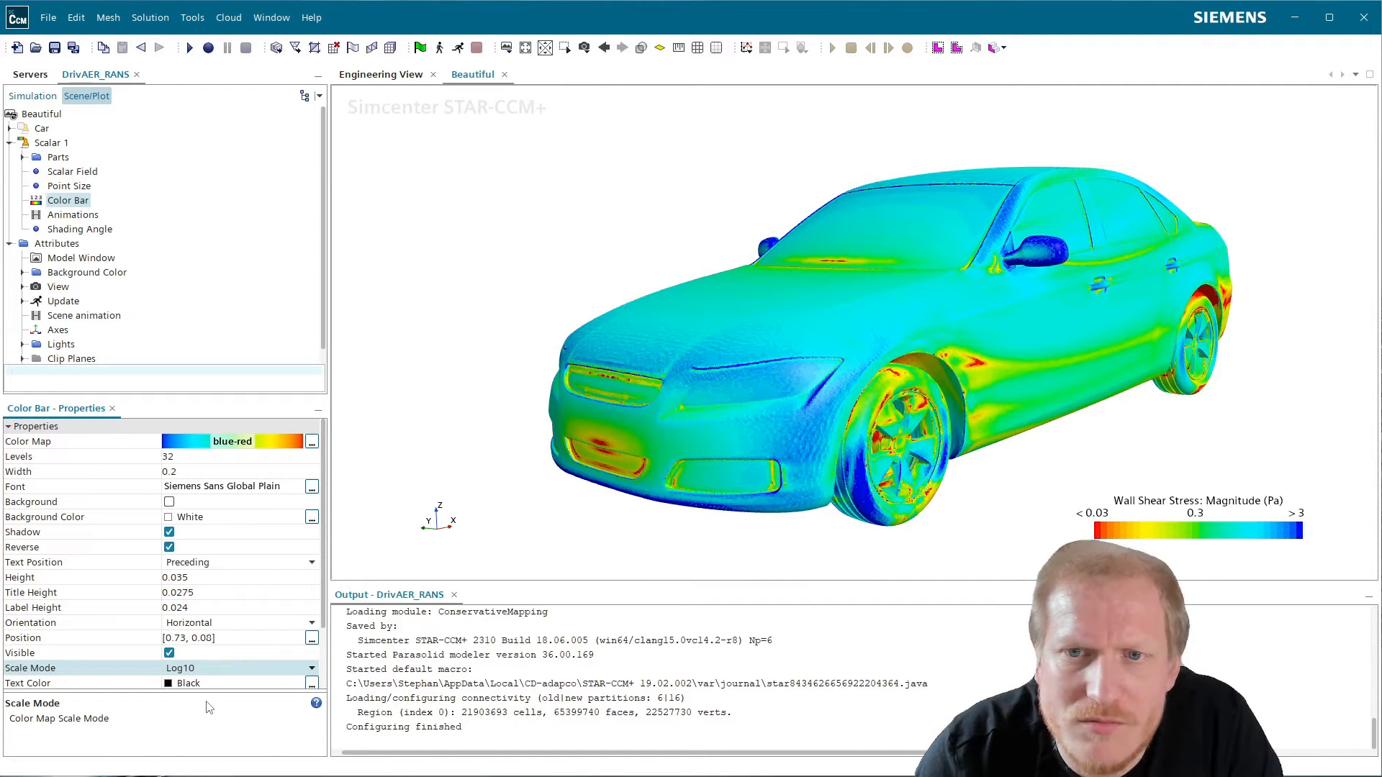
# - Examine the logarithmically scaled wall shear stress on the car's front wheel area, side, rear window and tail from several angles
pyautogui.moveTo(923, 418); pyautogui.dragTo(1120, 442)
pyautogui.scroll(5, 1120, 439)
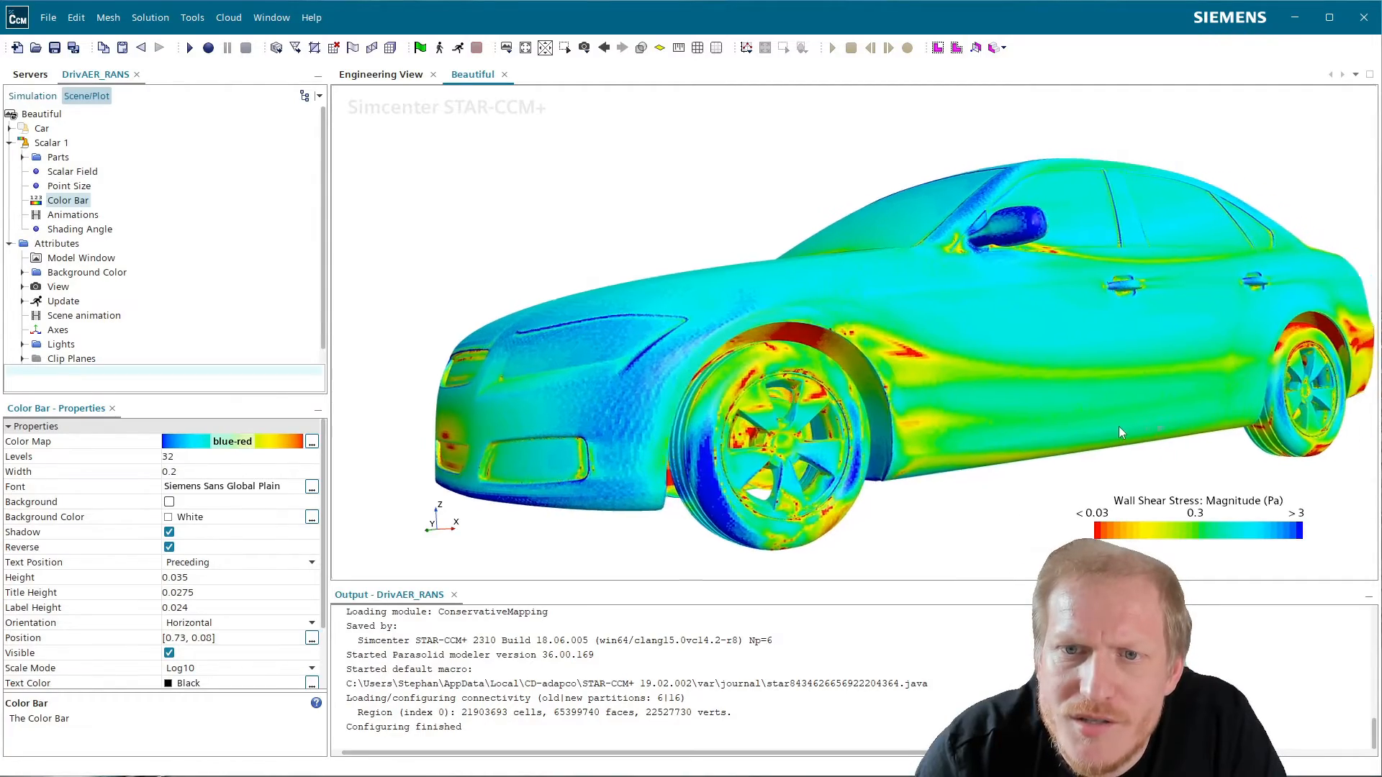
pyautogui.moveTo(956, 438); pyautogui.dragTo(1009, 439)
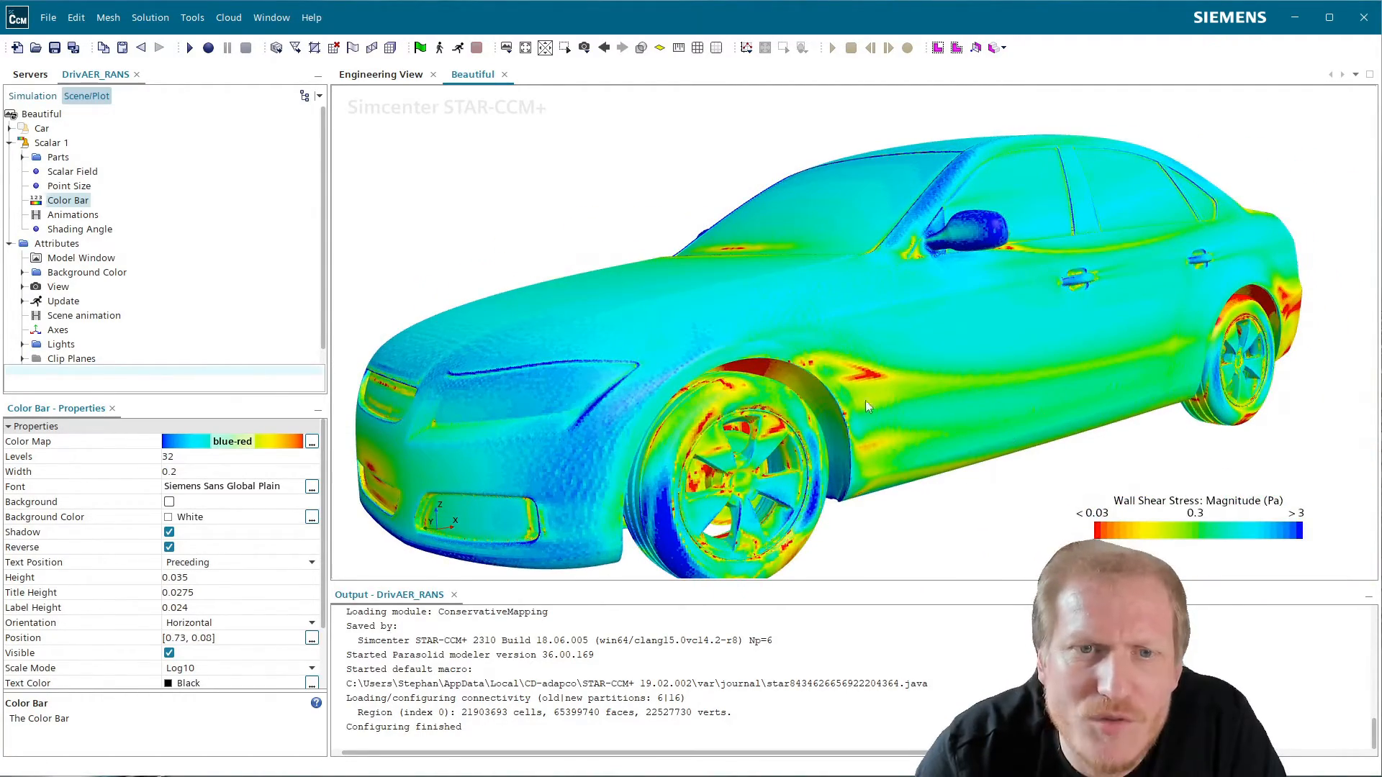
pyautogui.moveTo(1142, 379); pyautogui.dragTo(702, 359)
pyautogui.moveTo(1051, 372); pyautogui.dragTo(690, 363)
pyautogui.moveTo(899, 360); pyautogui.dragTo(678, 382)
pyautogui.scroll(-3, 679, 386)
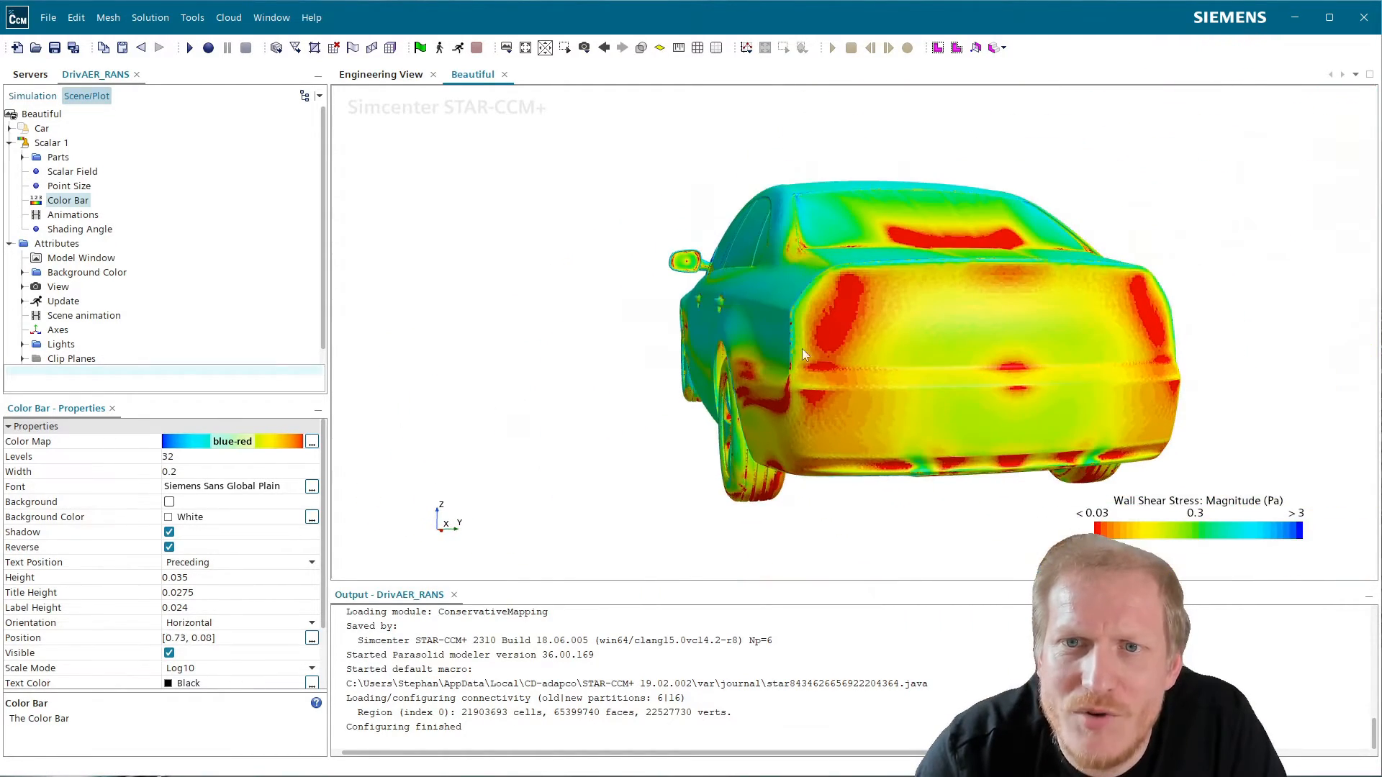
pyautogui.moveTo(875, 333); pyautogui.dragTo(824, 372)
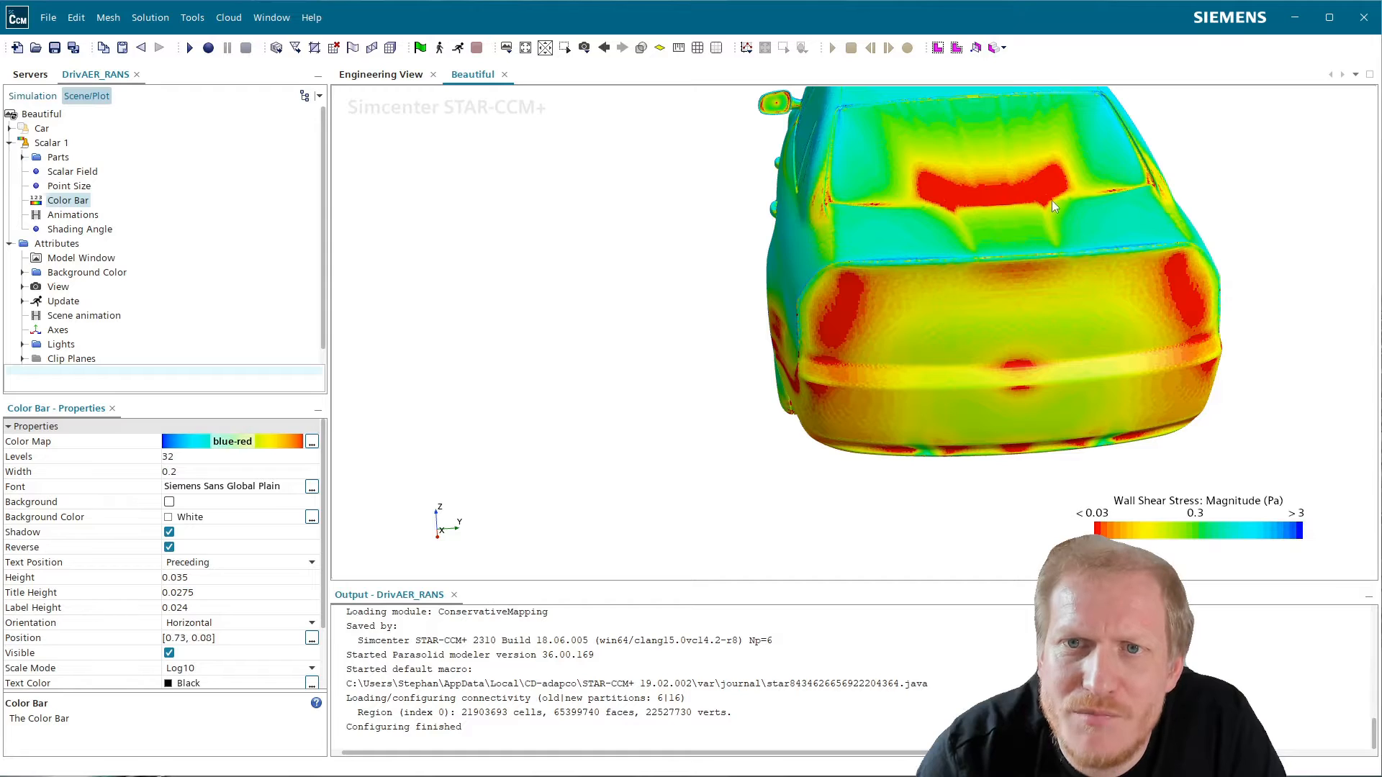
pyautogui.moveTo(1051, 207); pyautogui.dragTo(918, 276, button='middle')
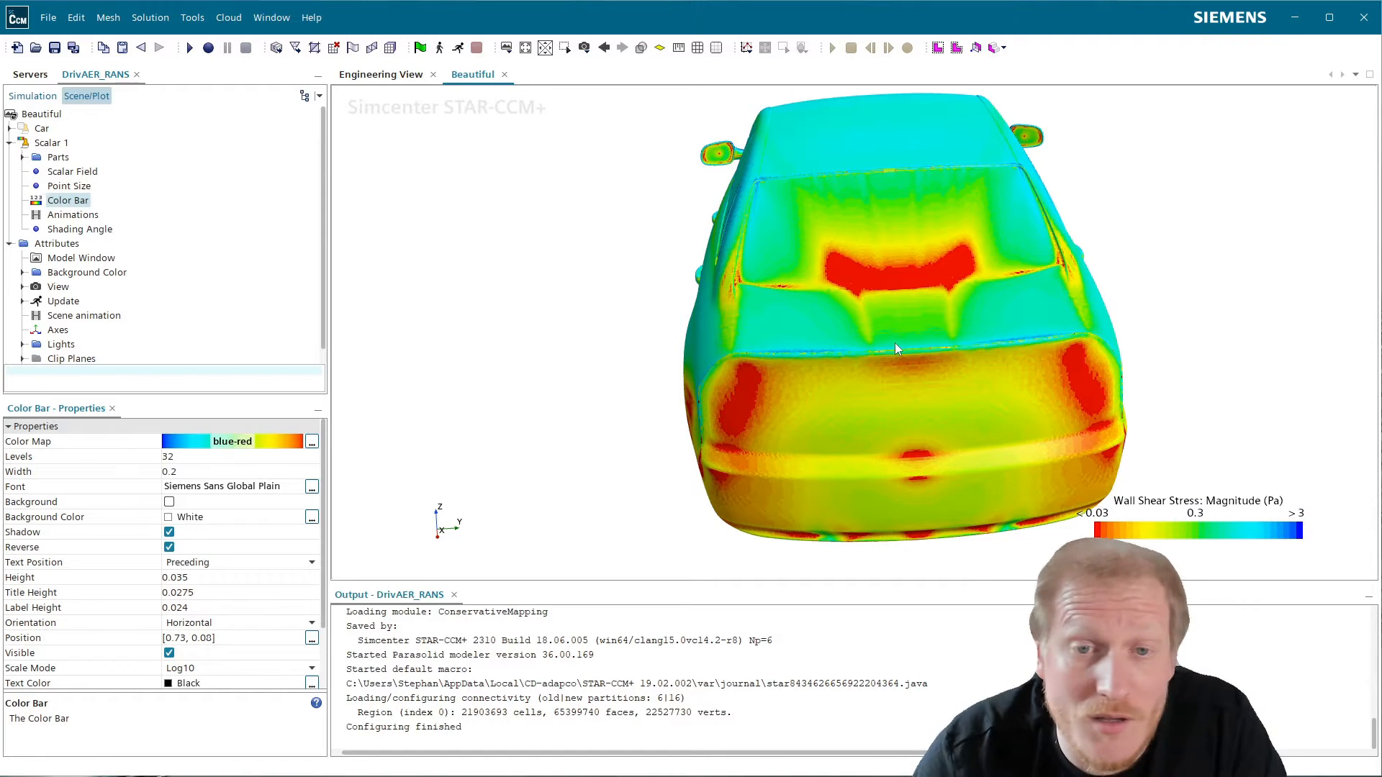
pyautogui.moveTo(896, 342); pyautogui.dragTo(767, 330)
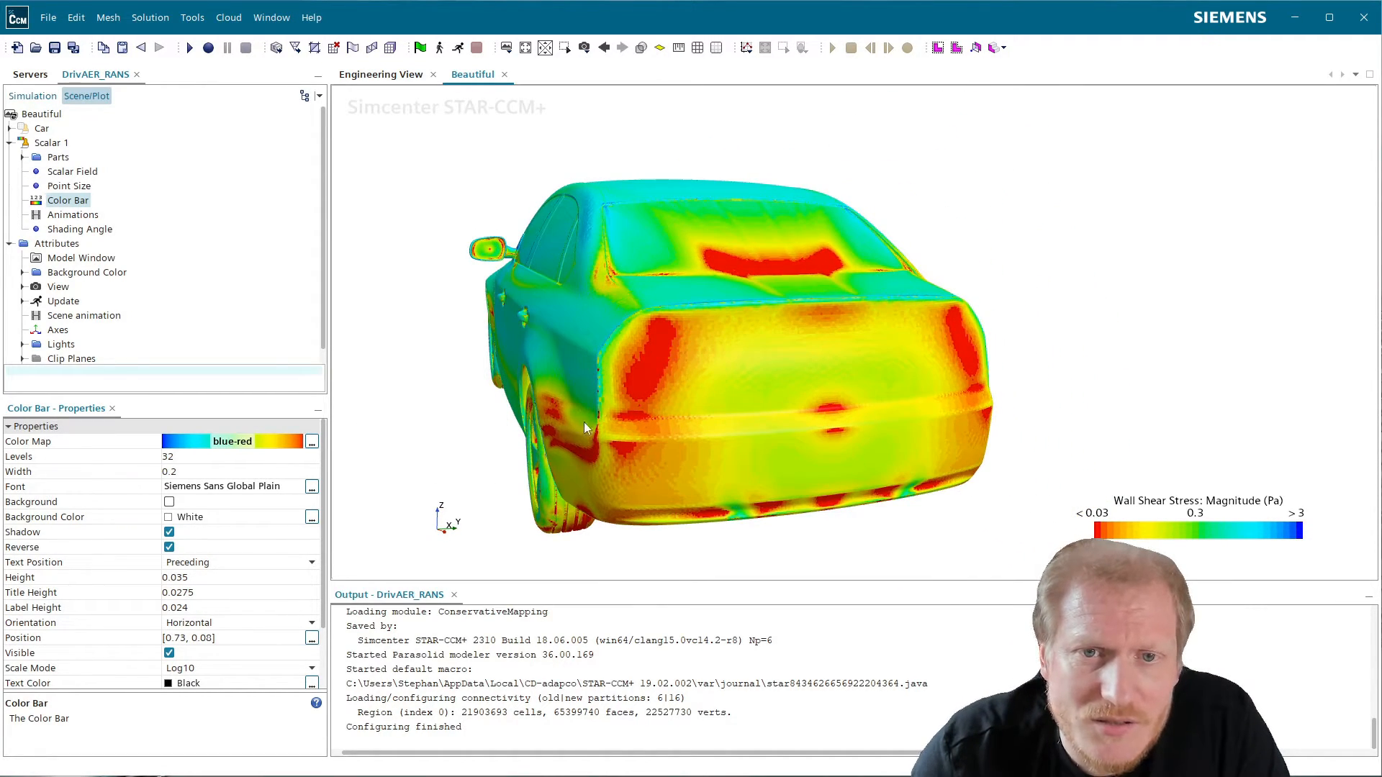
pyautogui.moveTo(613, 375); pyautogui.dragTo(894, 327)
# - Set the number of color levels of the Scalar 1 color bar to 512
pyautogui.click(212, 460)
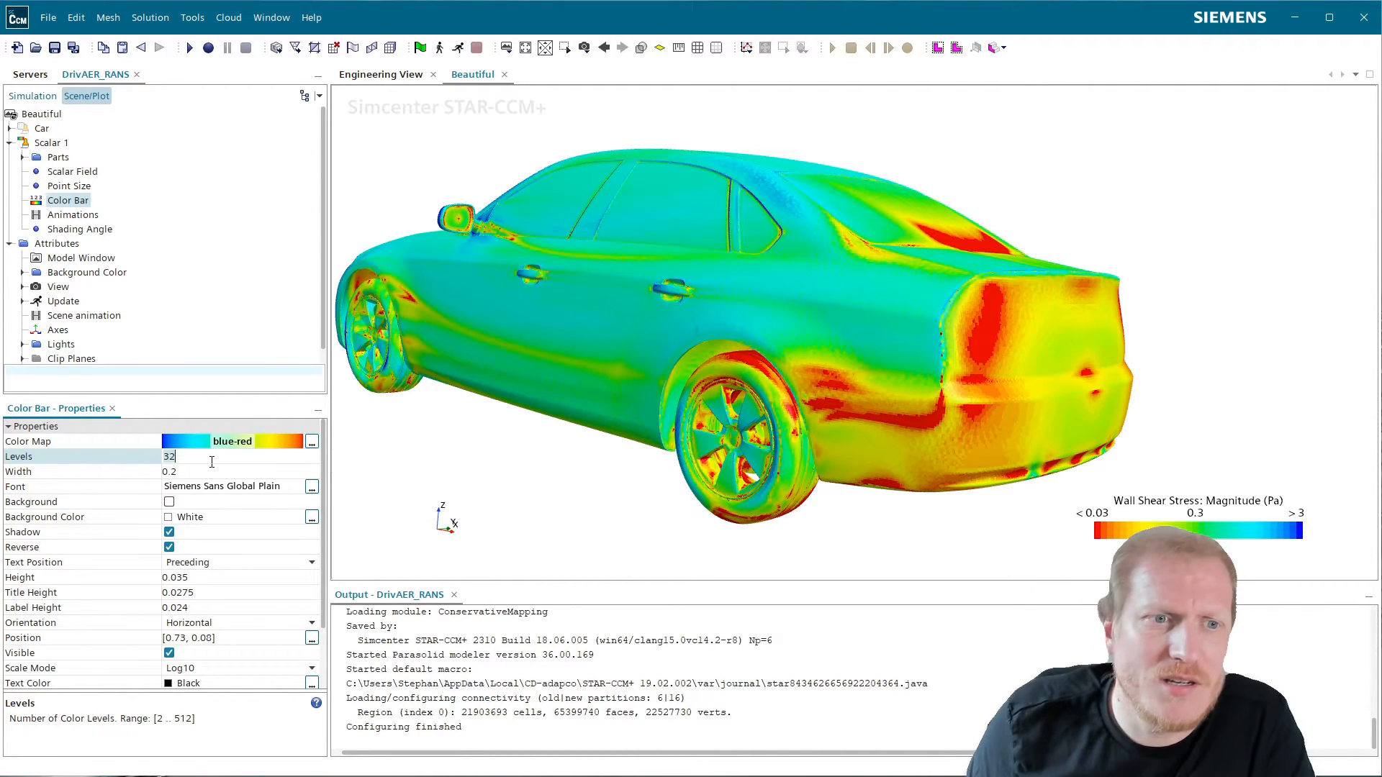
pyautogui.write('512')
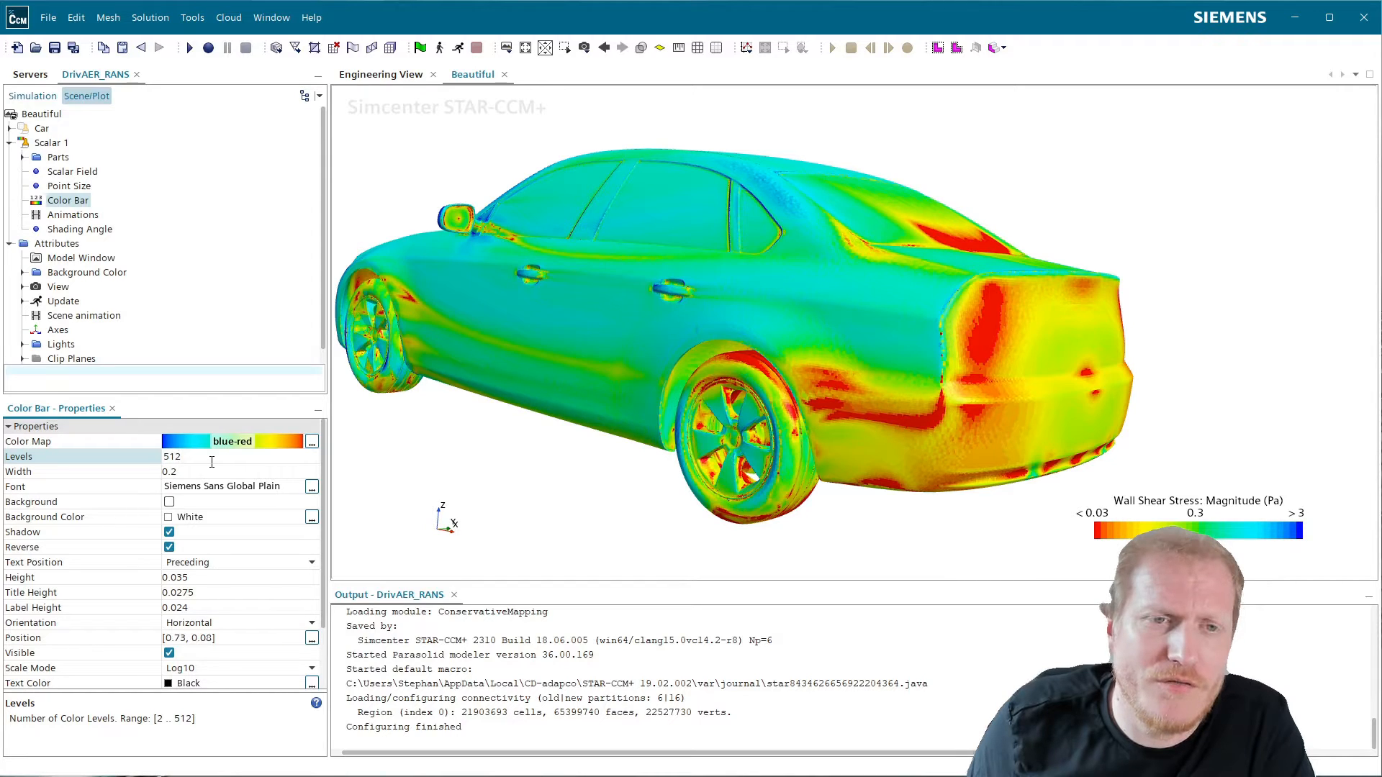
pyautogui.press('Return')
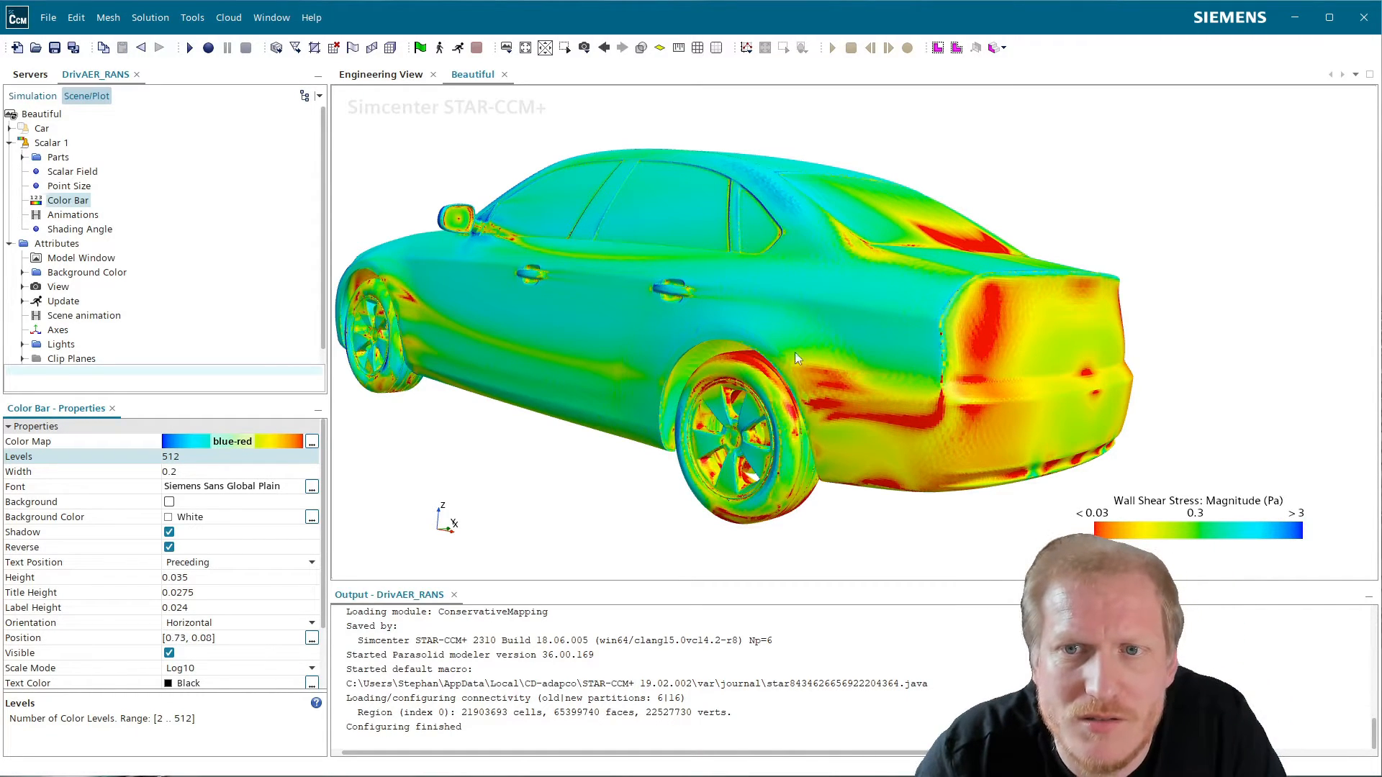
# - Set the contour style of the Scalar 1 displayer to Smooth Blended after viewing the car's tail
pyautogui.moveTo(864, 356); pyautogui.dragTo(698, 367)
pyautogui.scroll(3, 1080, 321)
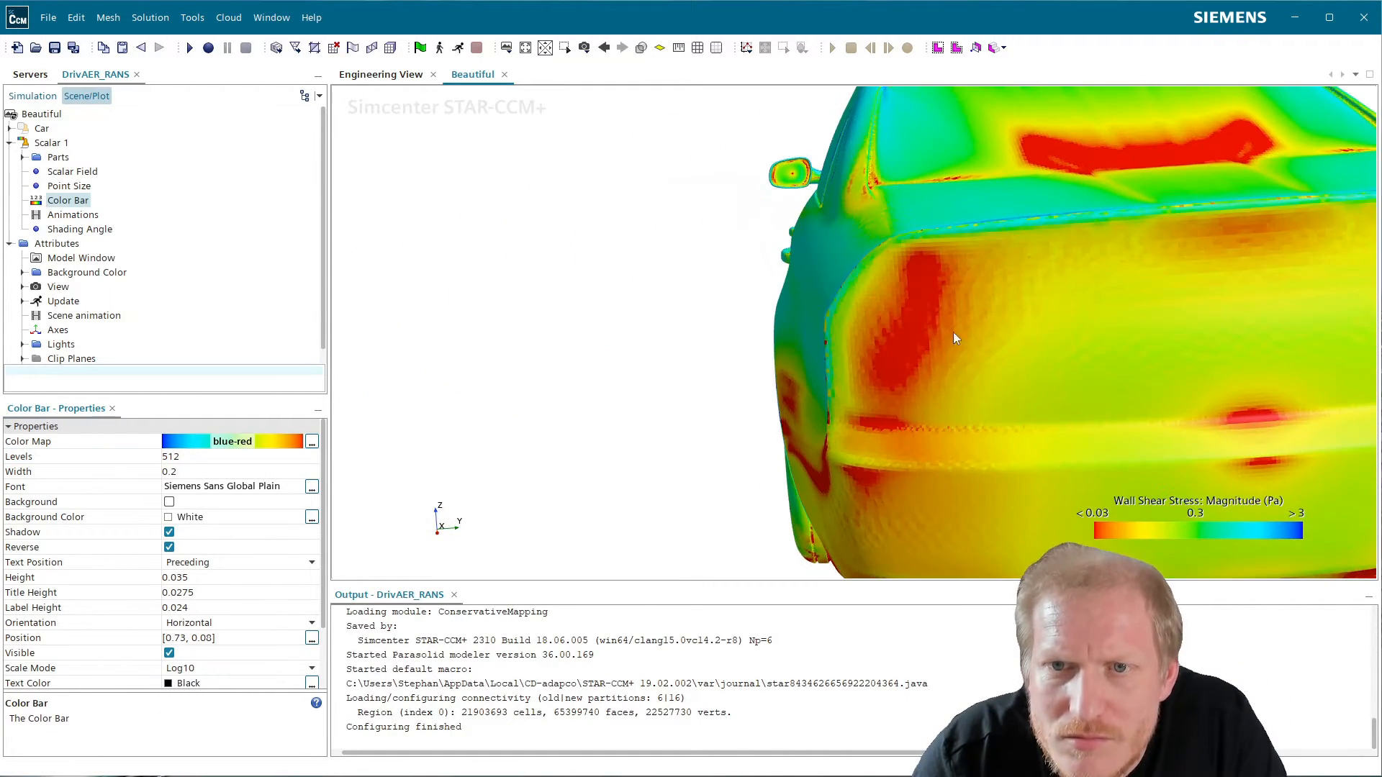
pyautogui.scroll(2, 917, 334)
pyautogui.scroll(-6, 934, 338)
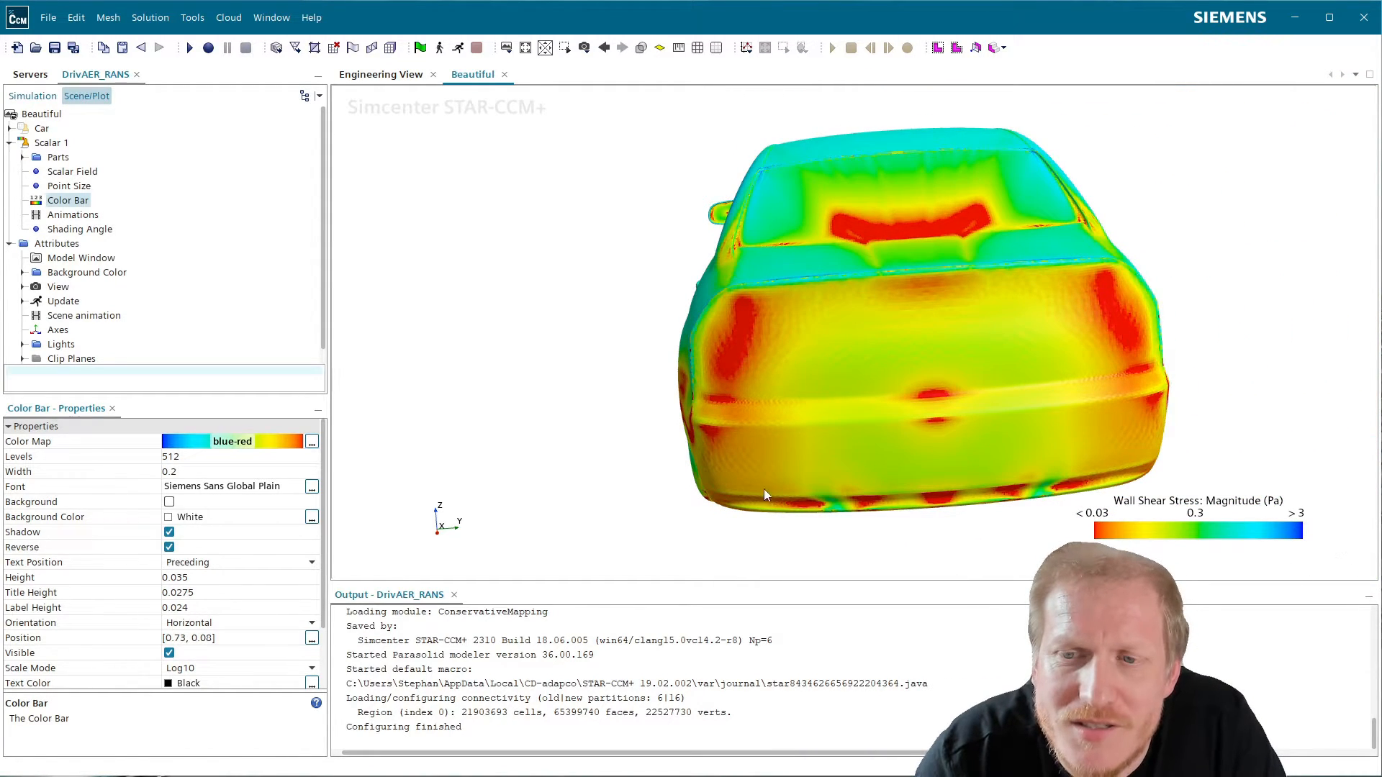
pyautogui.moveTo(763, 489); pyautogui.dragTo(939, 425)
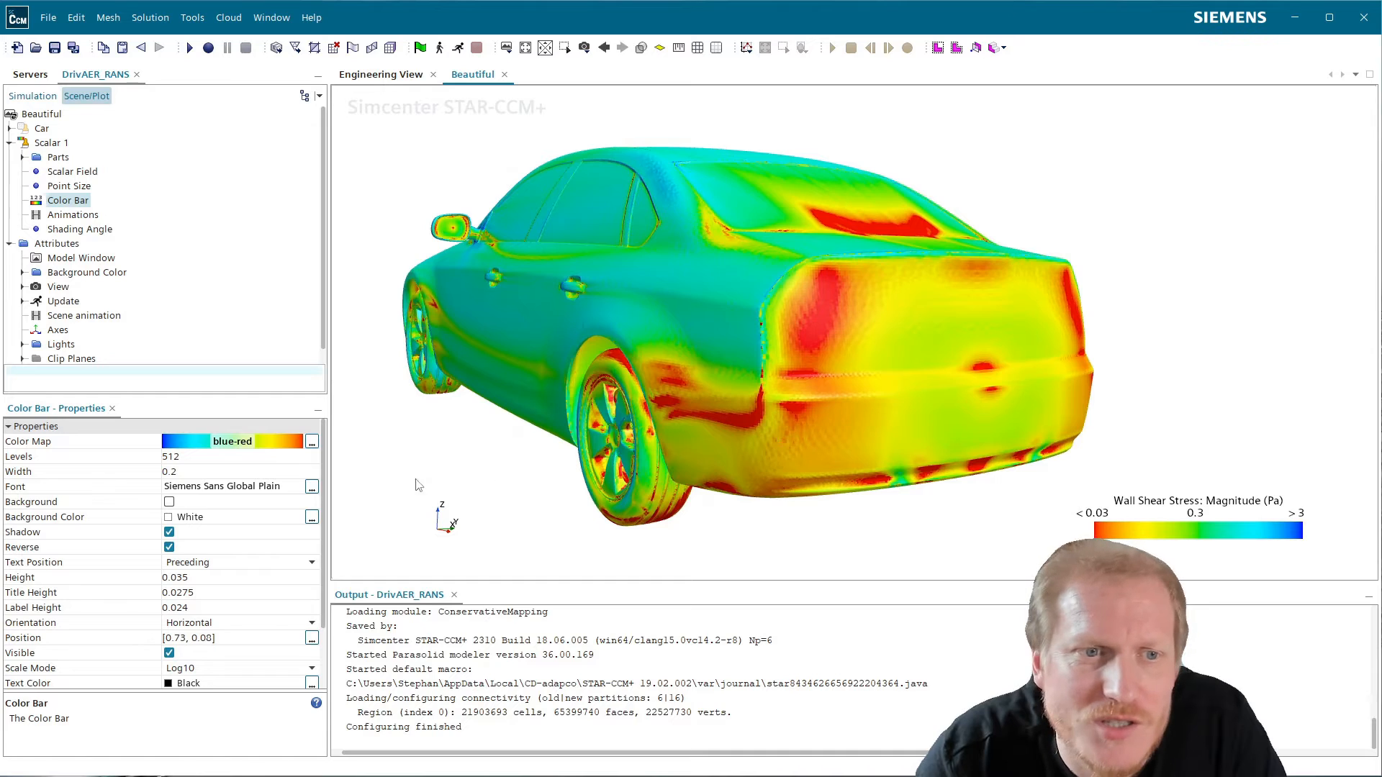
pyautogui.click(54, 144)
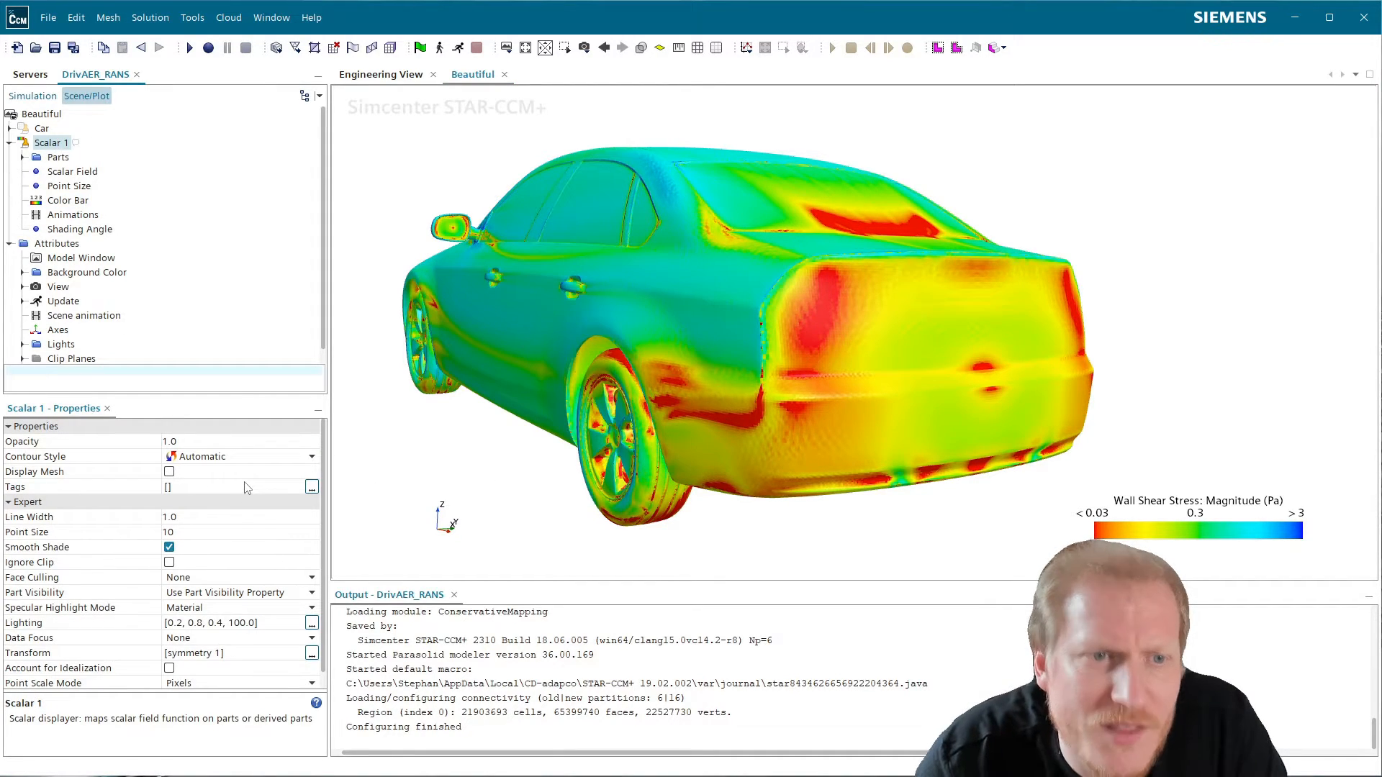
pyautogui.click(81, 461)
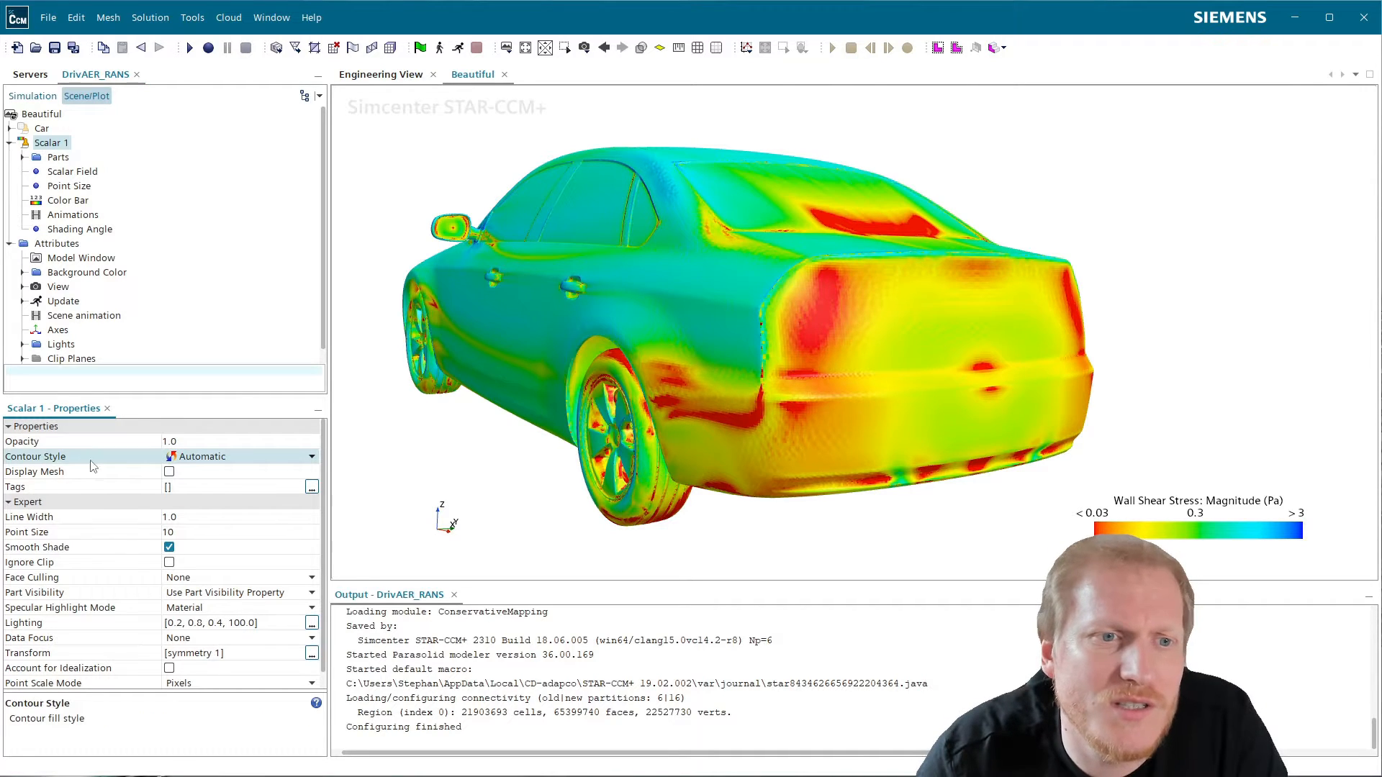
pyautogui.click(212, 459)
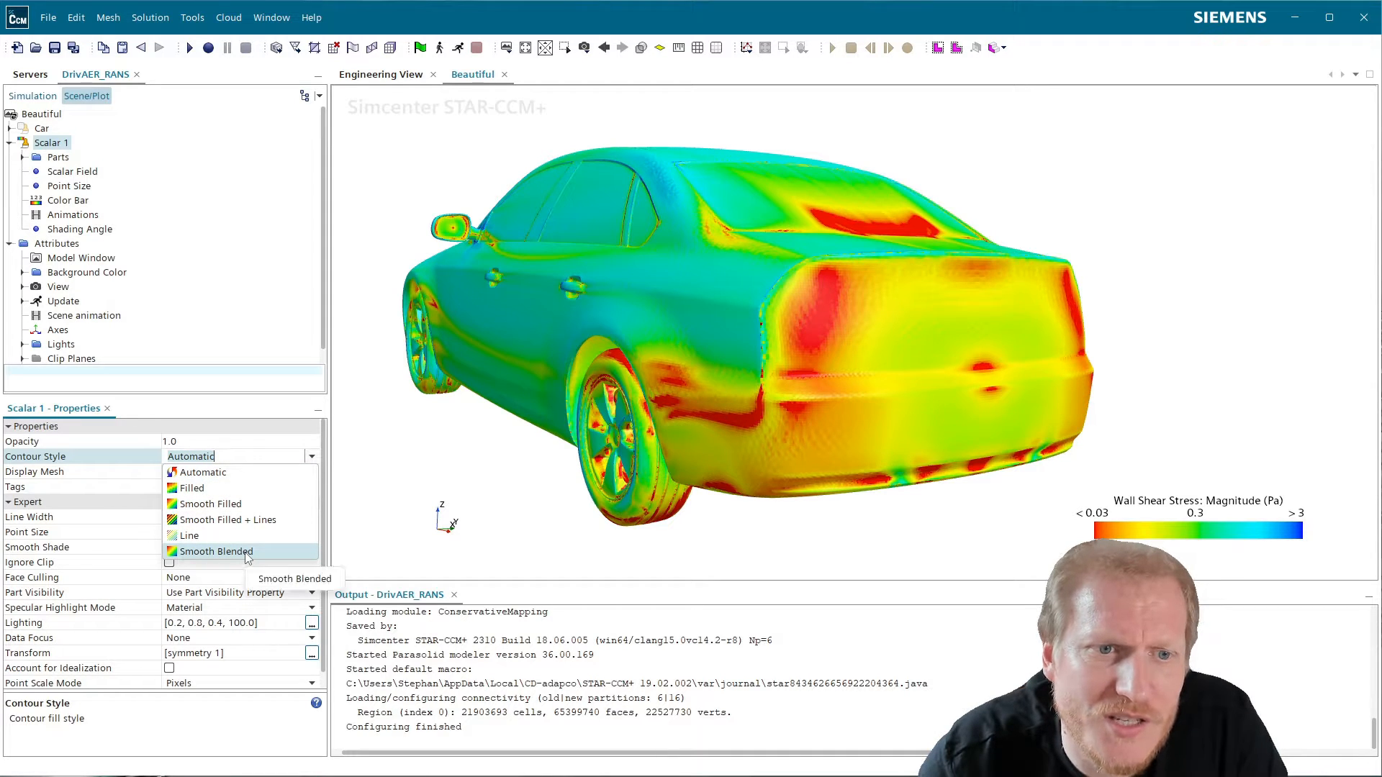
pyautogui.click(216, 551)
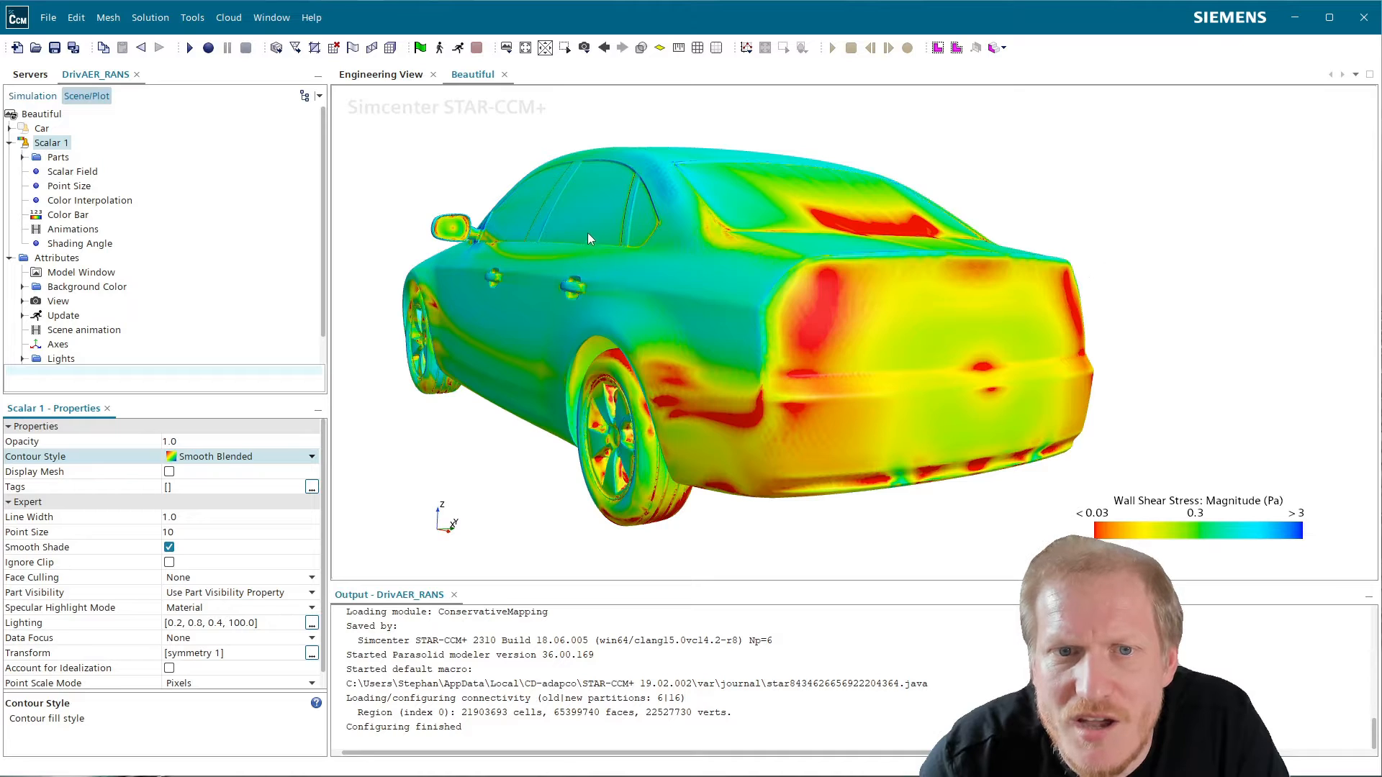
# - Set the number of color levels of the Scalar 1 color bar to 32
pyautogui.moveTo(577, 348); pyautogui.dragTo(693, 359, button='middle')
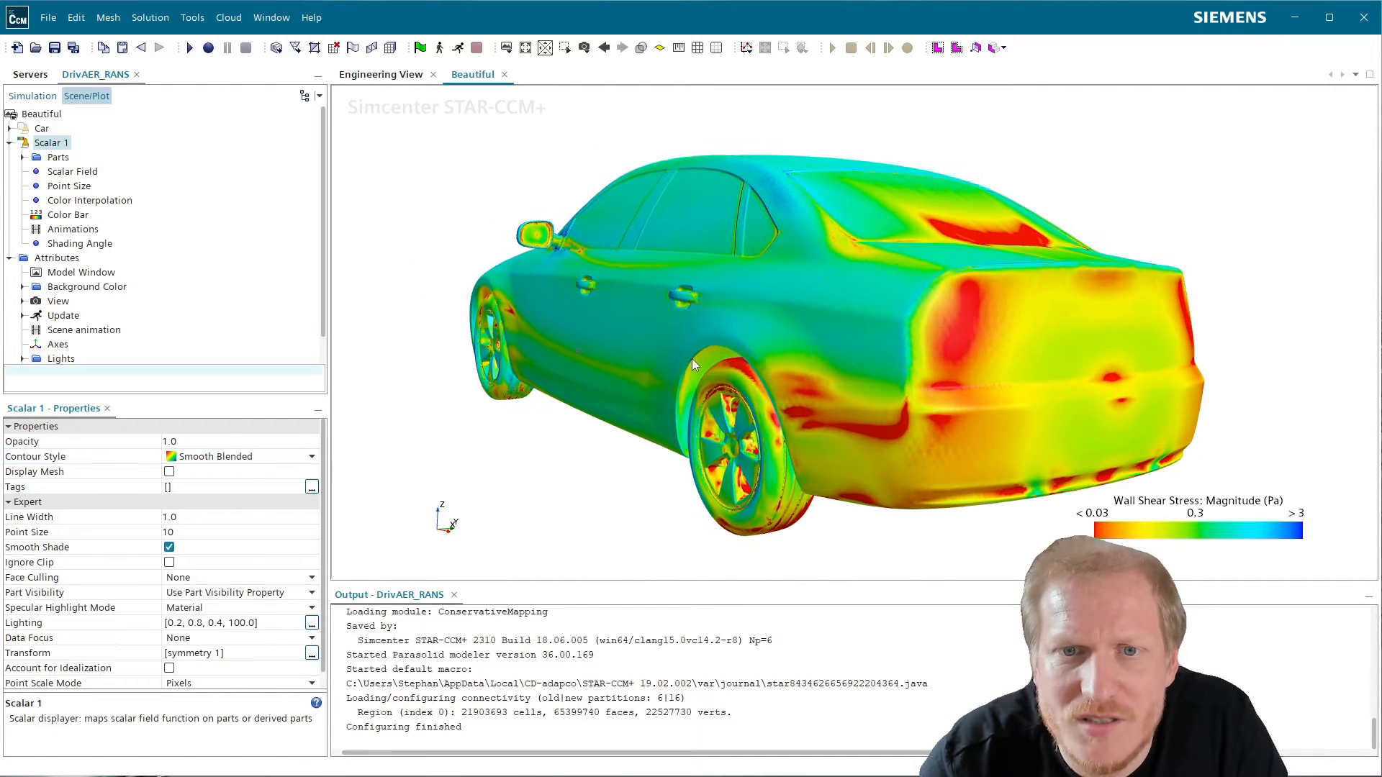
pyautogui.moveTo(631, 366); pyautogui.dragTo(658, 362)
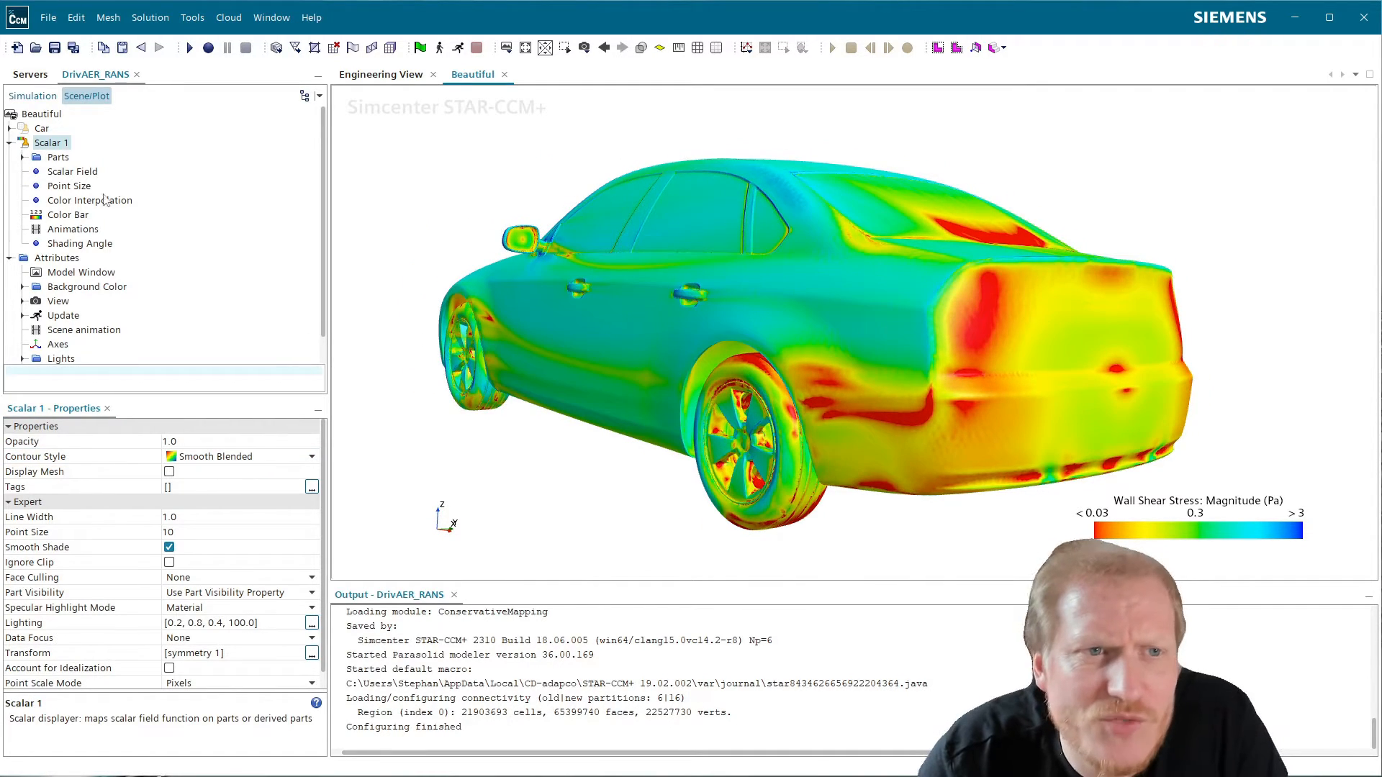
pyautogui.click(60, 216)
pyautogui.click(239, 463)
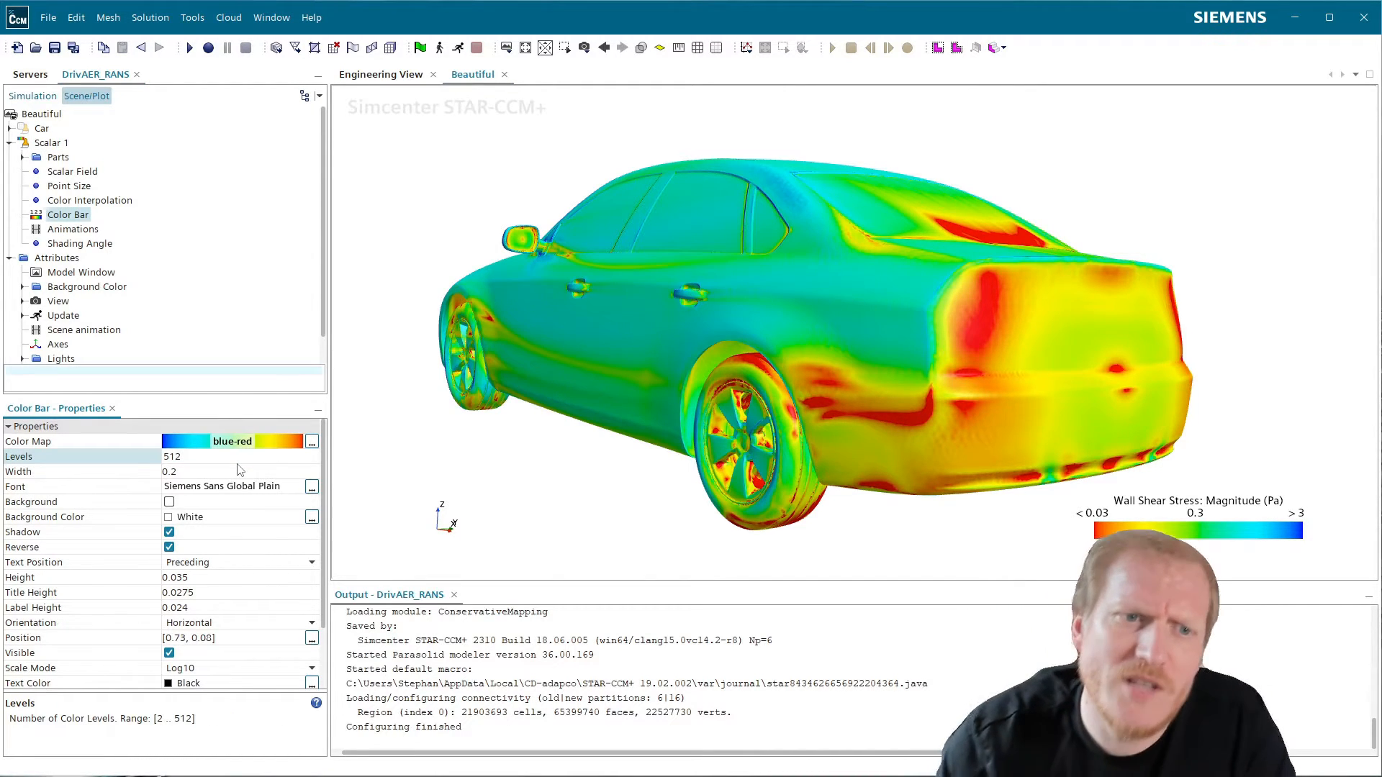
pyautogui.click(239, 463)
pyautogui.write('32')
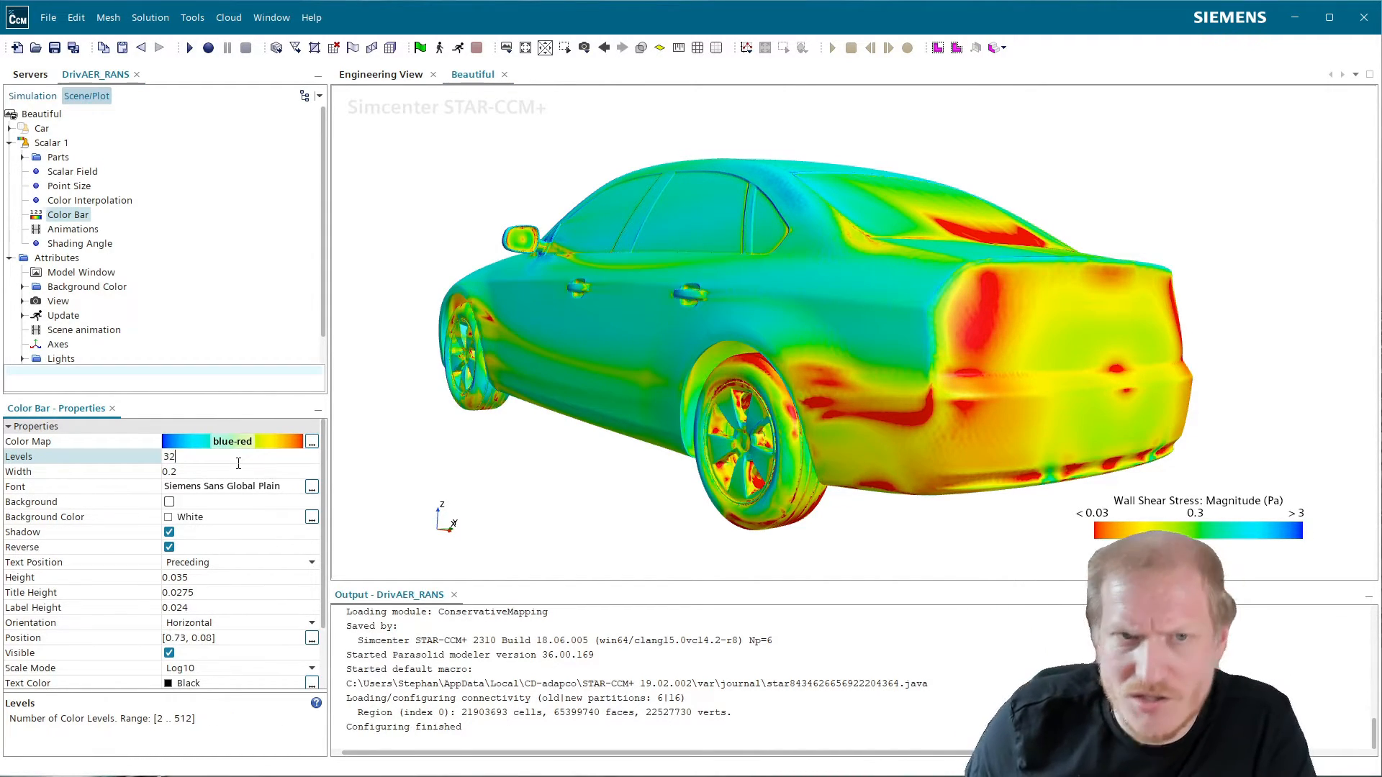
pyautogui.press('Return')
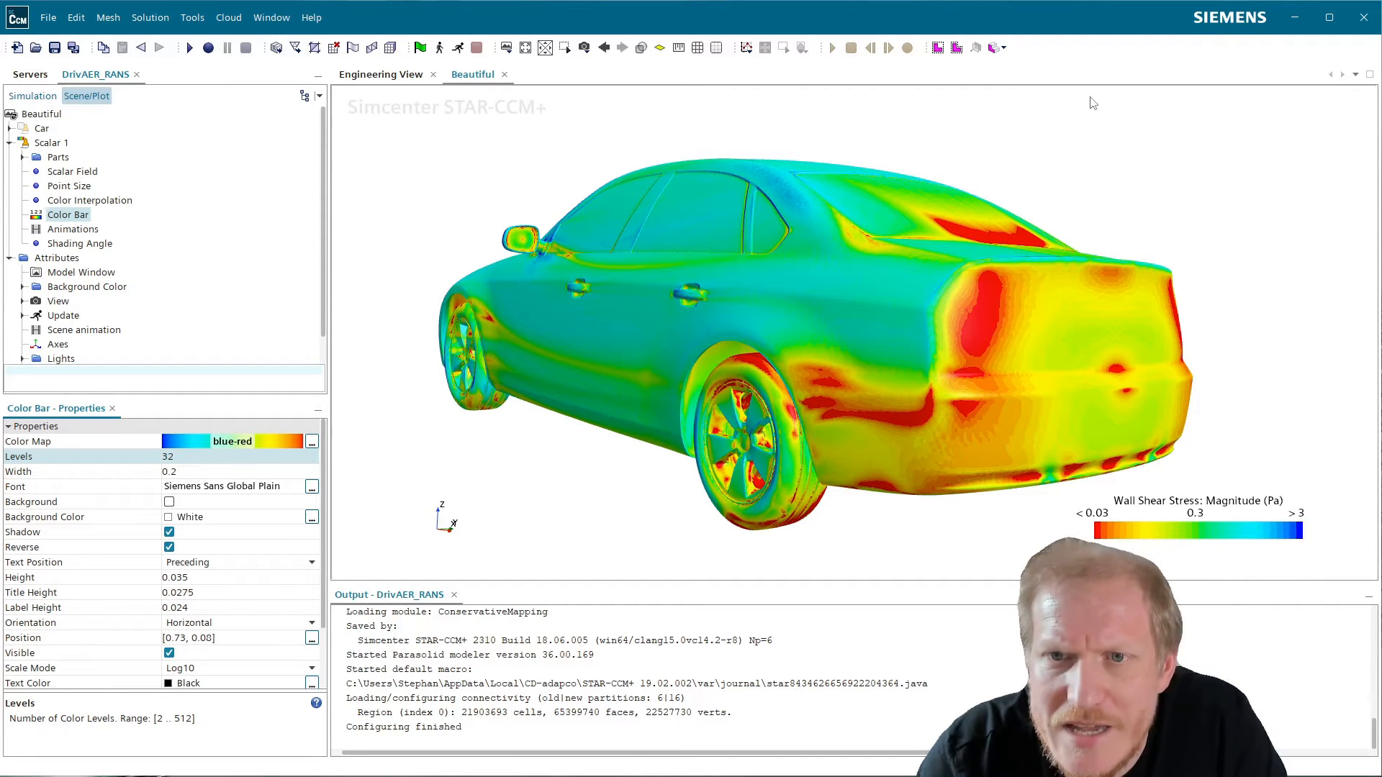
# - Examine the smooth blended wall shear stress contours on the car's rear corner, side and the area behind the front wheel
pyautogui.scroll(6, 1058, 279)
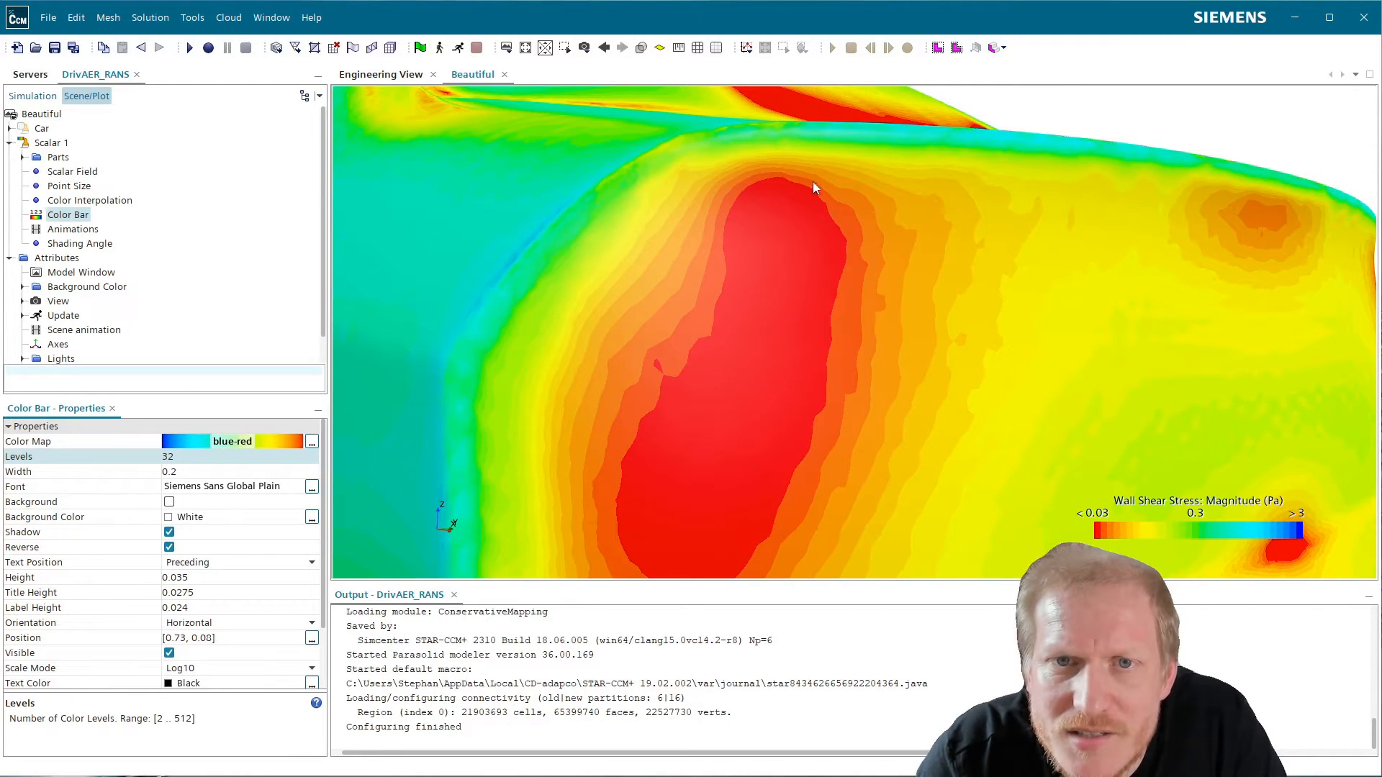
pyautogui.moveTo(625, 443); pyautogui.dragTo(750, 355)
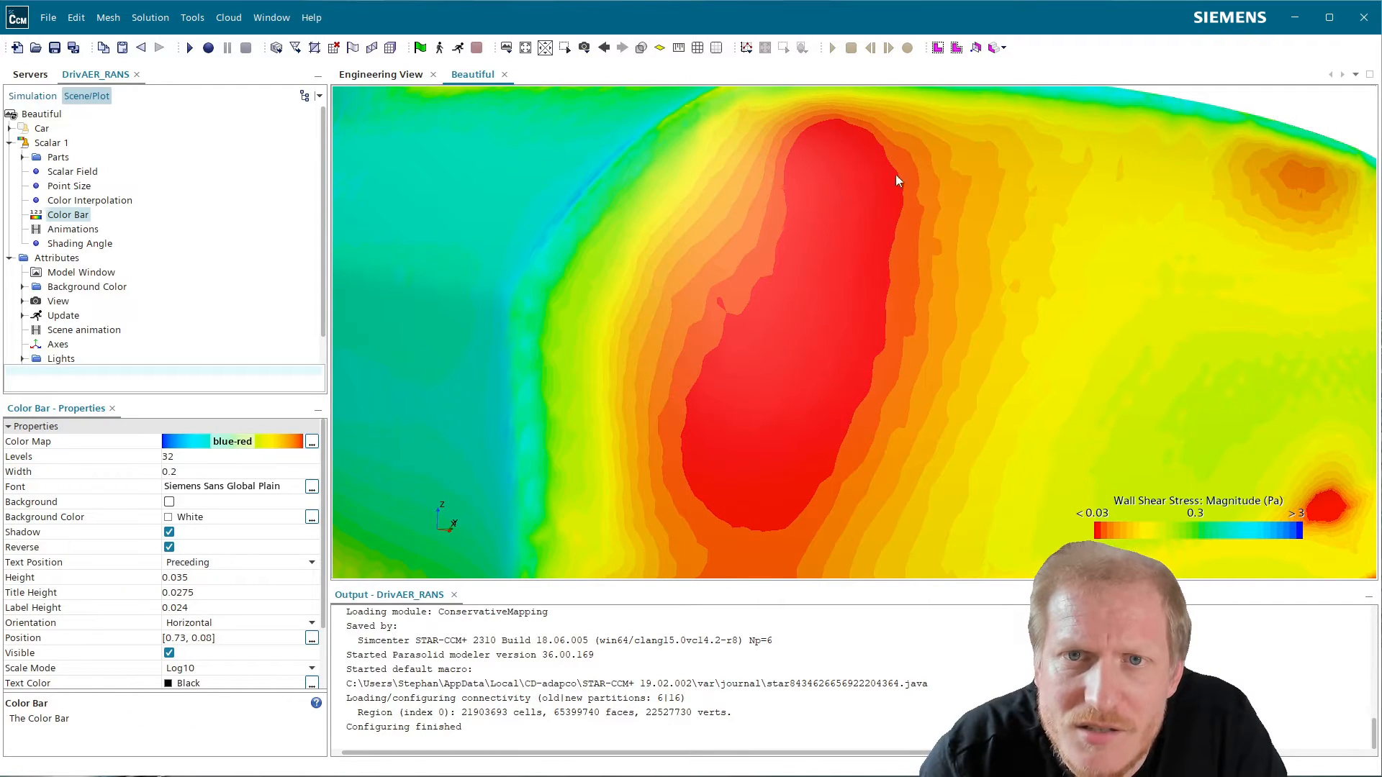
pyautogui.scroll(-3, 802, 481)
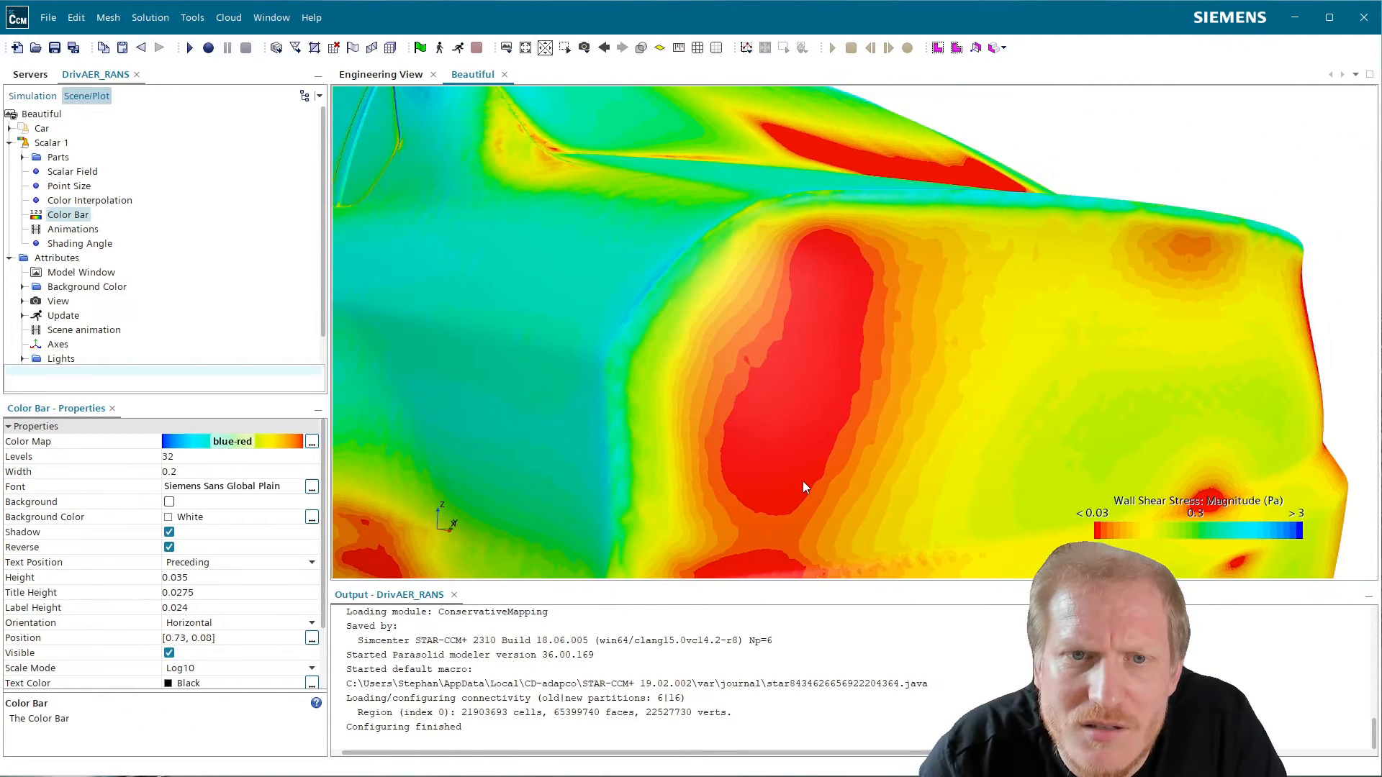
pyautogui.scroll(-2, 802, 481)
pyautogui.moveTo(731, 492); pyautogui.dragTo(969, 392, button='right')
pyautogui.moveTo(881, 388); pyautogui.dragTo(1042, 365)
pyautogui.scroll(-2, 940, 375)
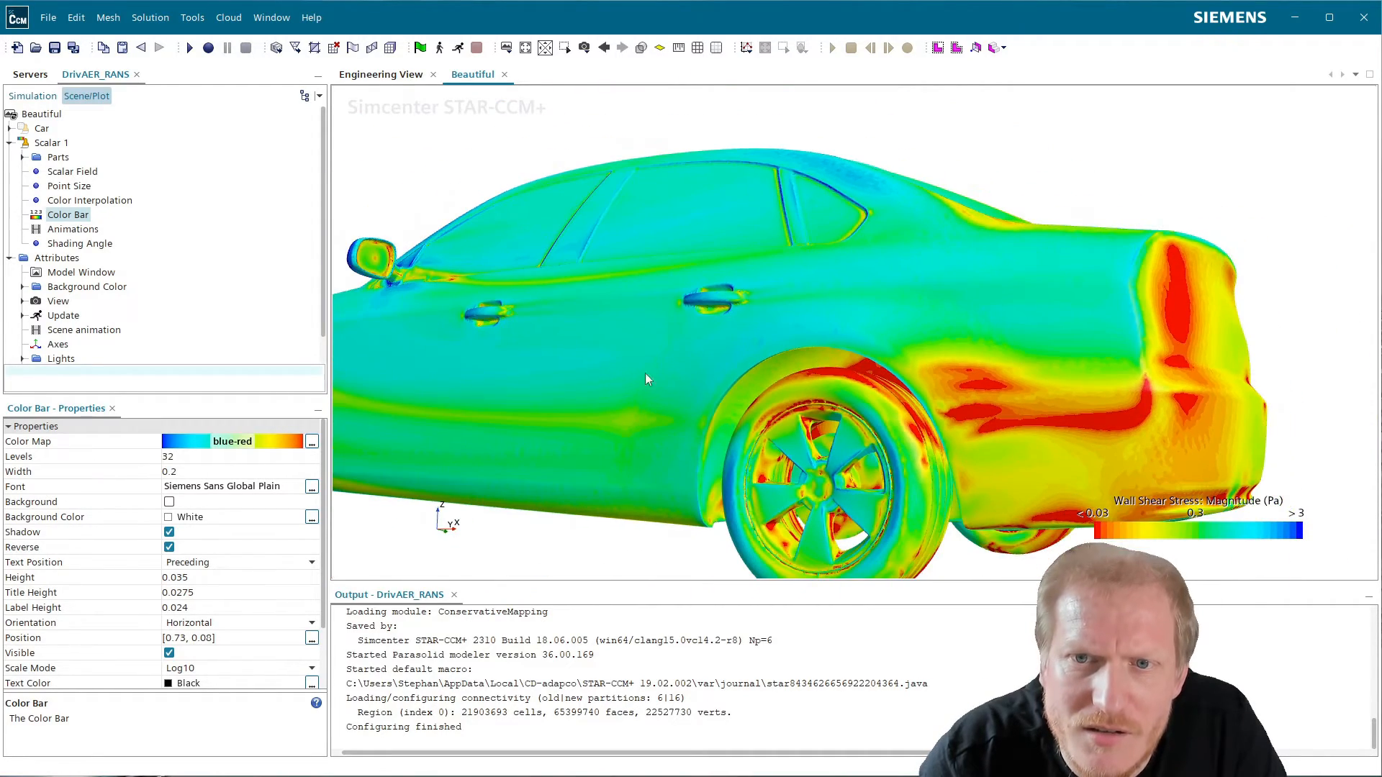
pyautogui.moveTo(646, 374); pyautogui.dragTo(842, 378, button='right')
pyautogui.moveTo(799, 401); pyautogui.dragTo(863, 410)
pyautogui.moveTo(688, 420); pyautogui.dragTo(1110, 392, button='right')
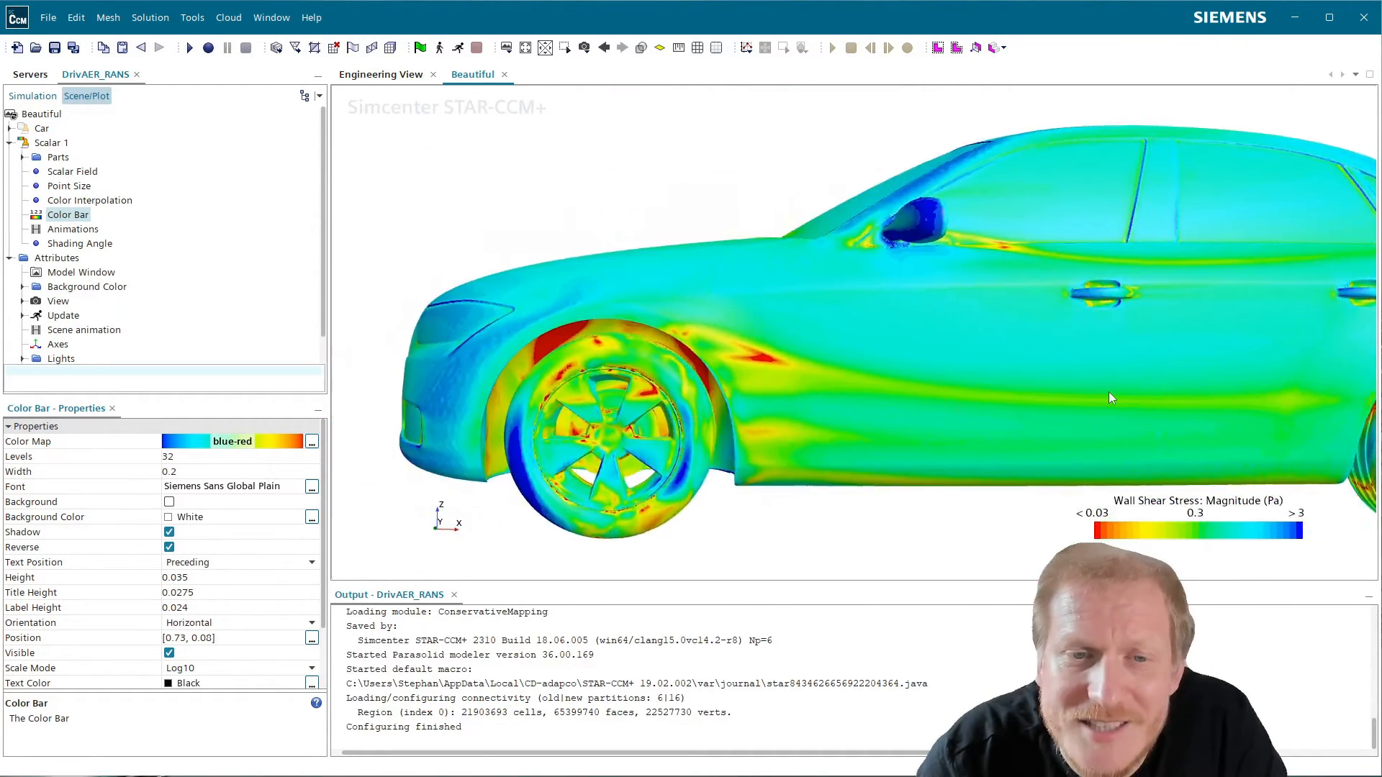
pyautogui.scroll(10, 794, 405)
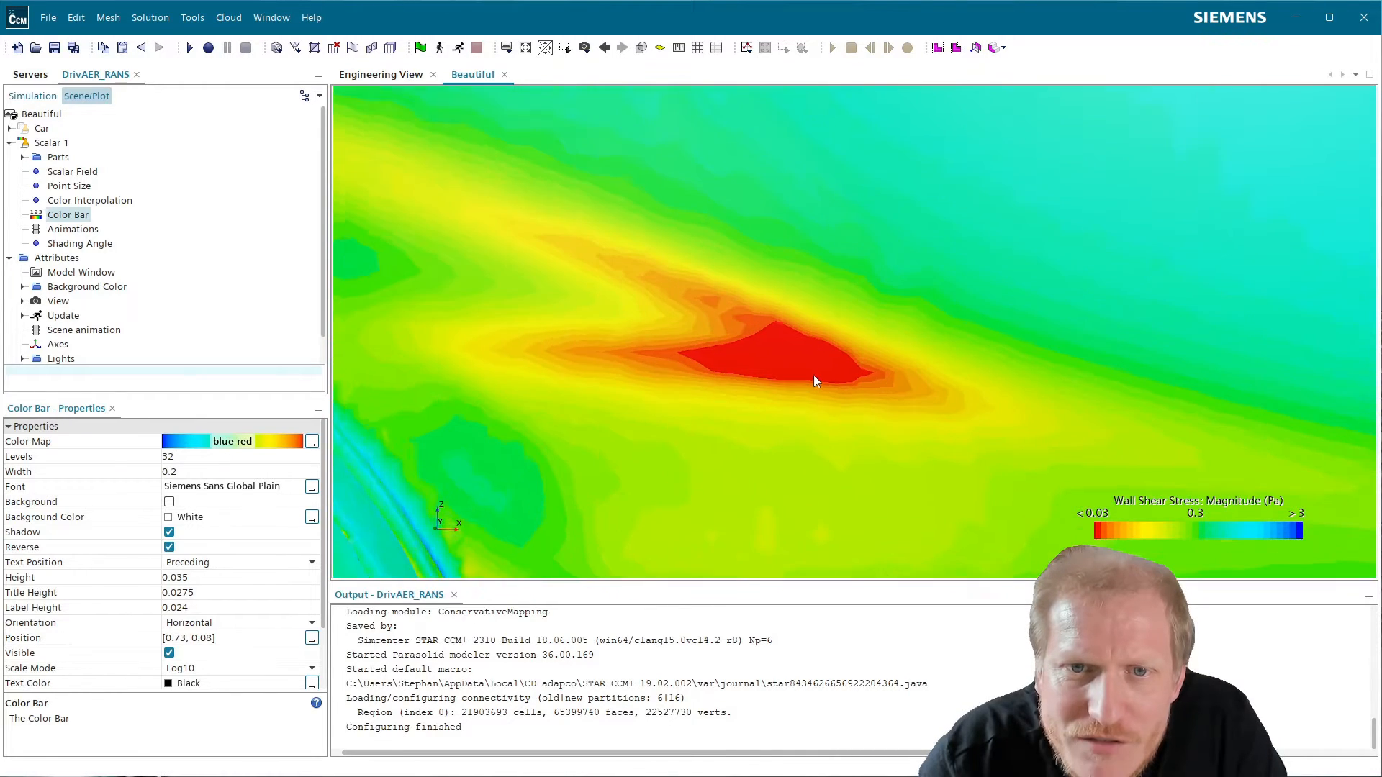
pyautogui.scroll(-2, 813, 374)
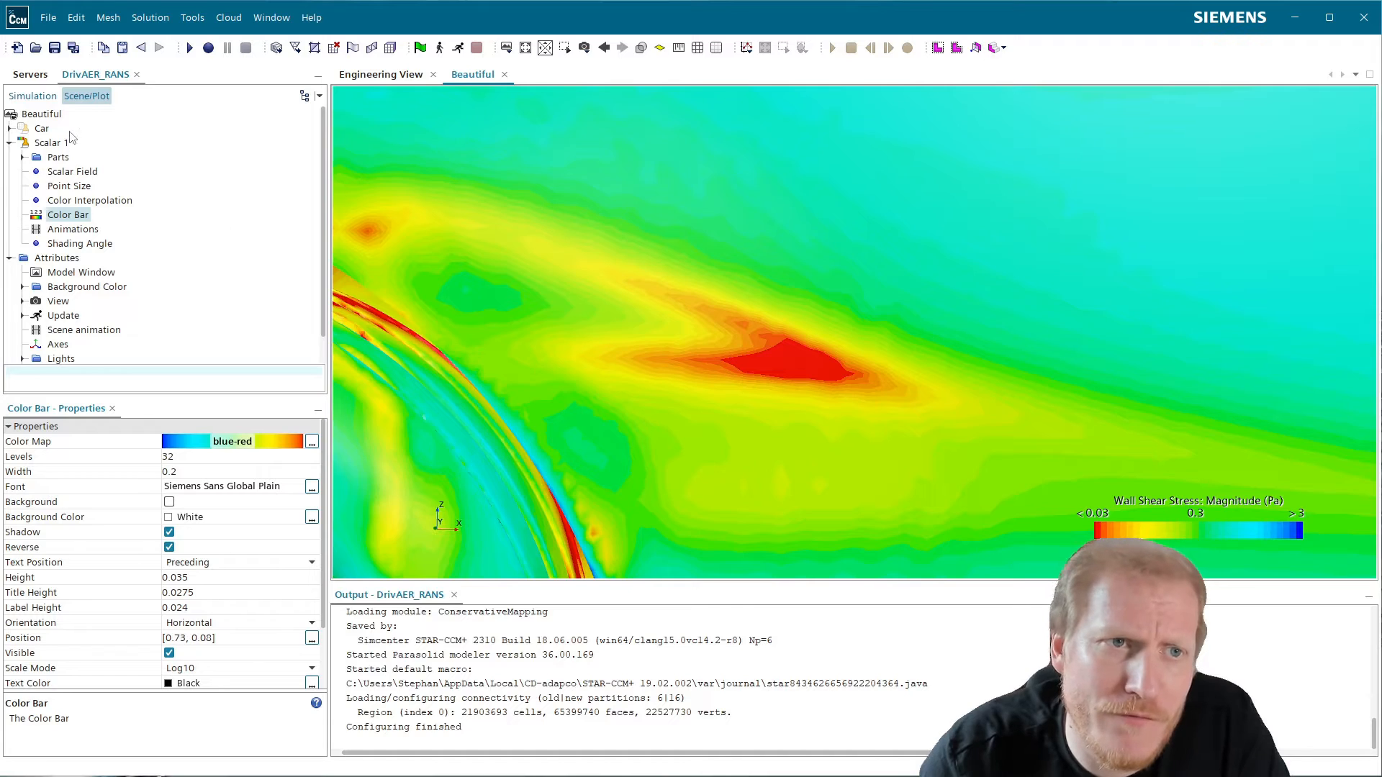
# - Set the contour style of Scalar 1 to Filled with the view on the red patch behind the front wheel
pyautogui.click(49, 143)
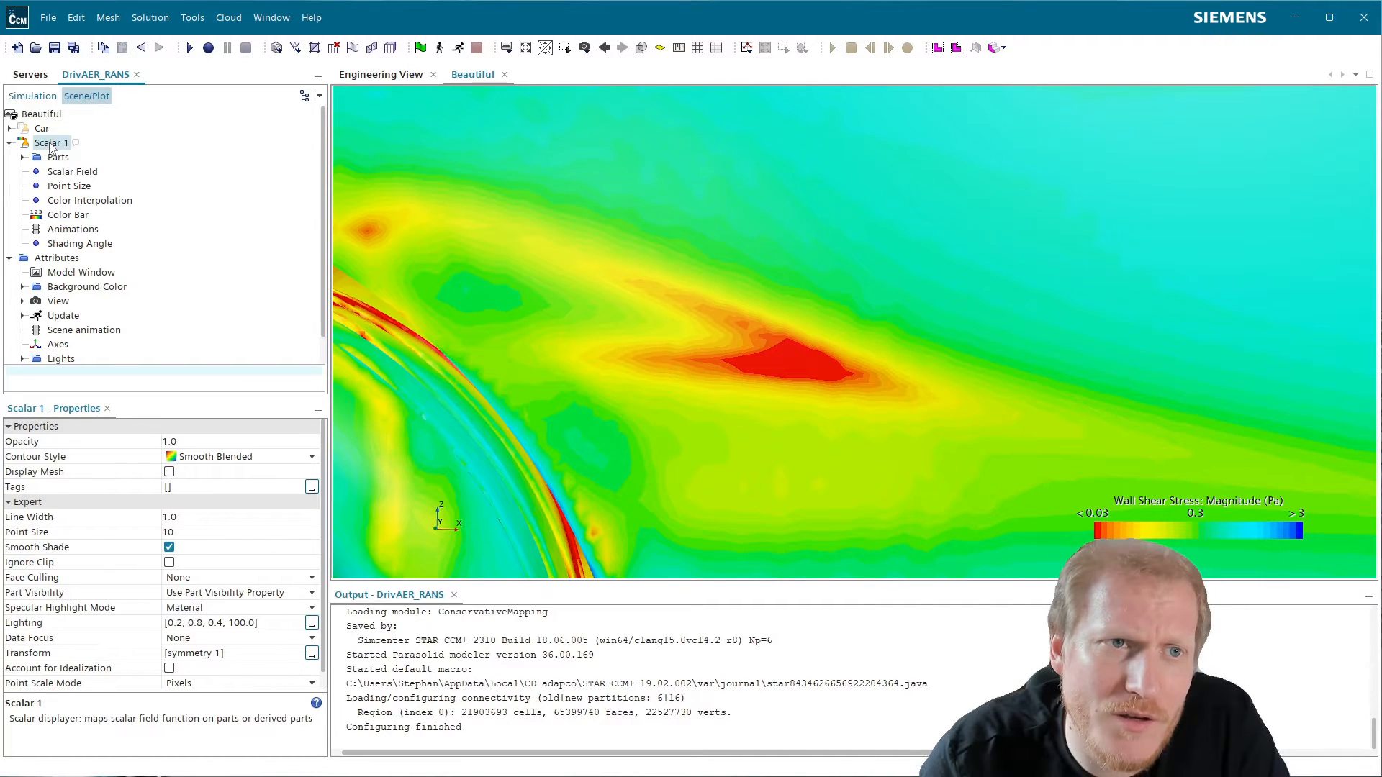
pyautogui.click(231, 460)
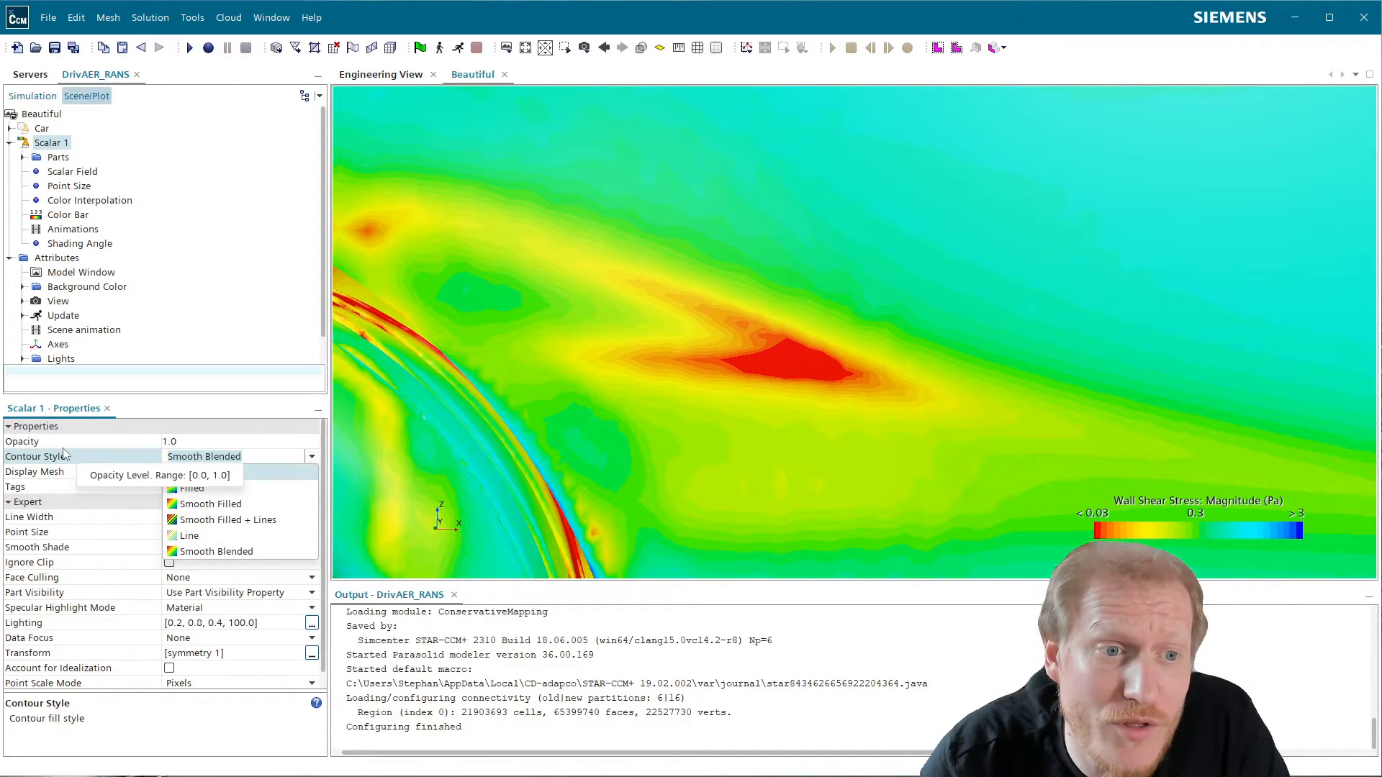
pyautogui.click(235, 495)
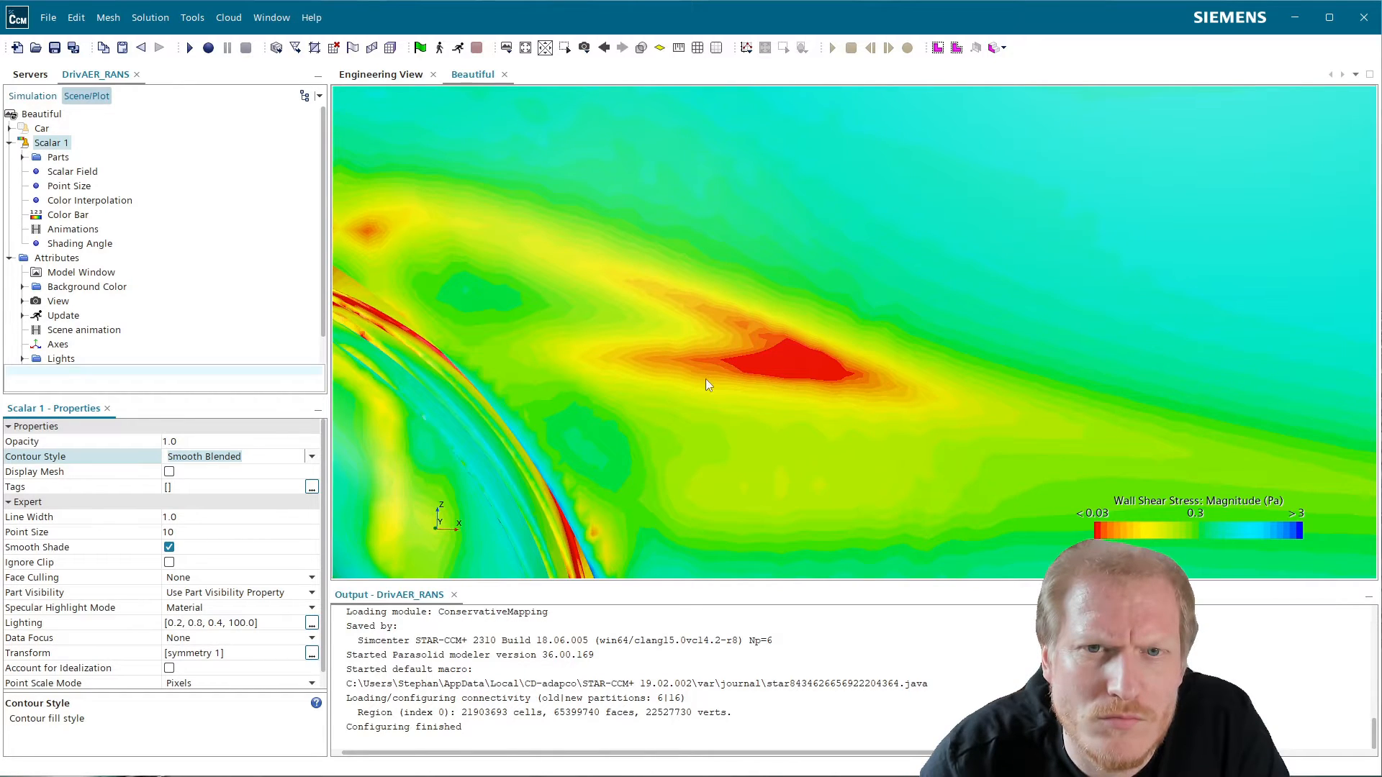
pyautogui.scroll(5, 707, 385)
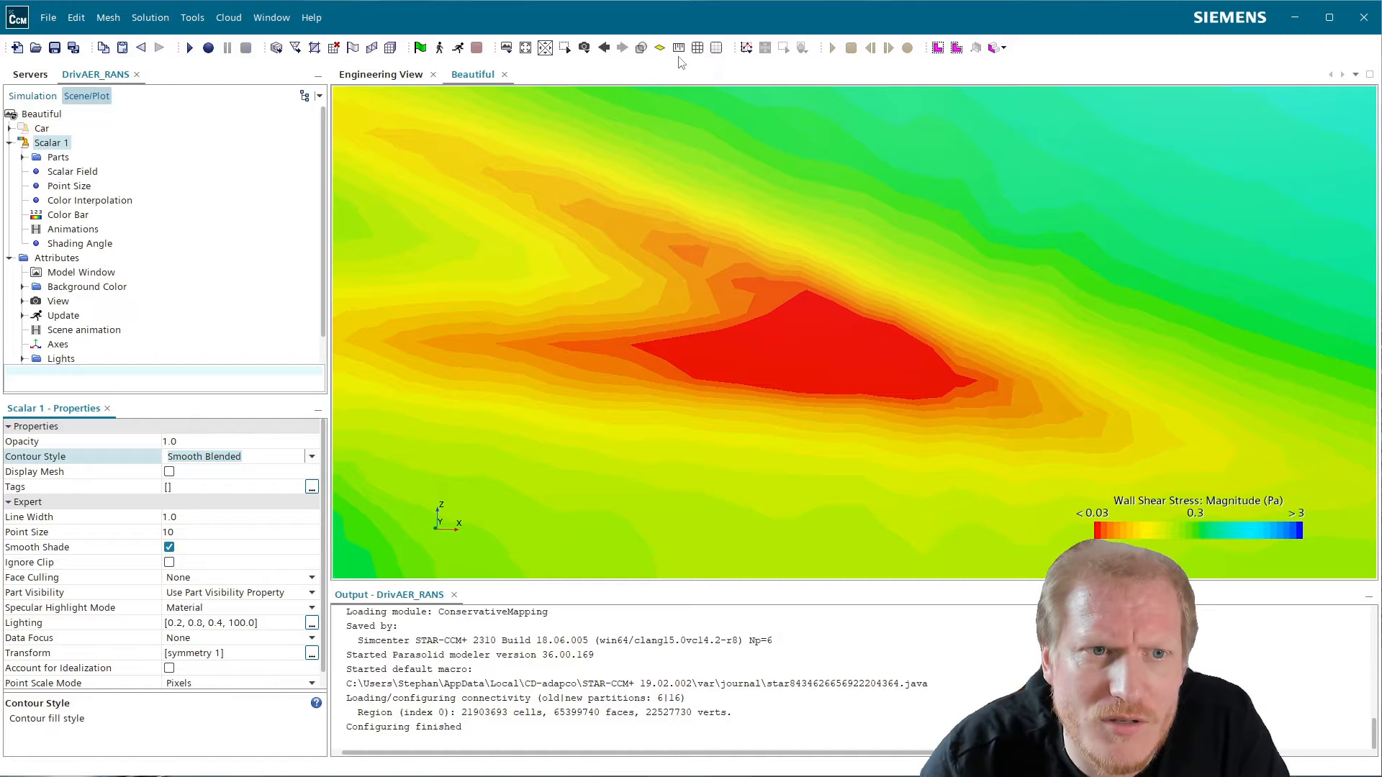
pyautogui.click(312, 457)
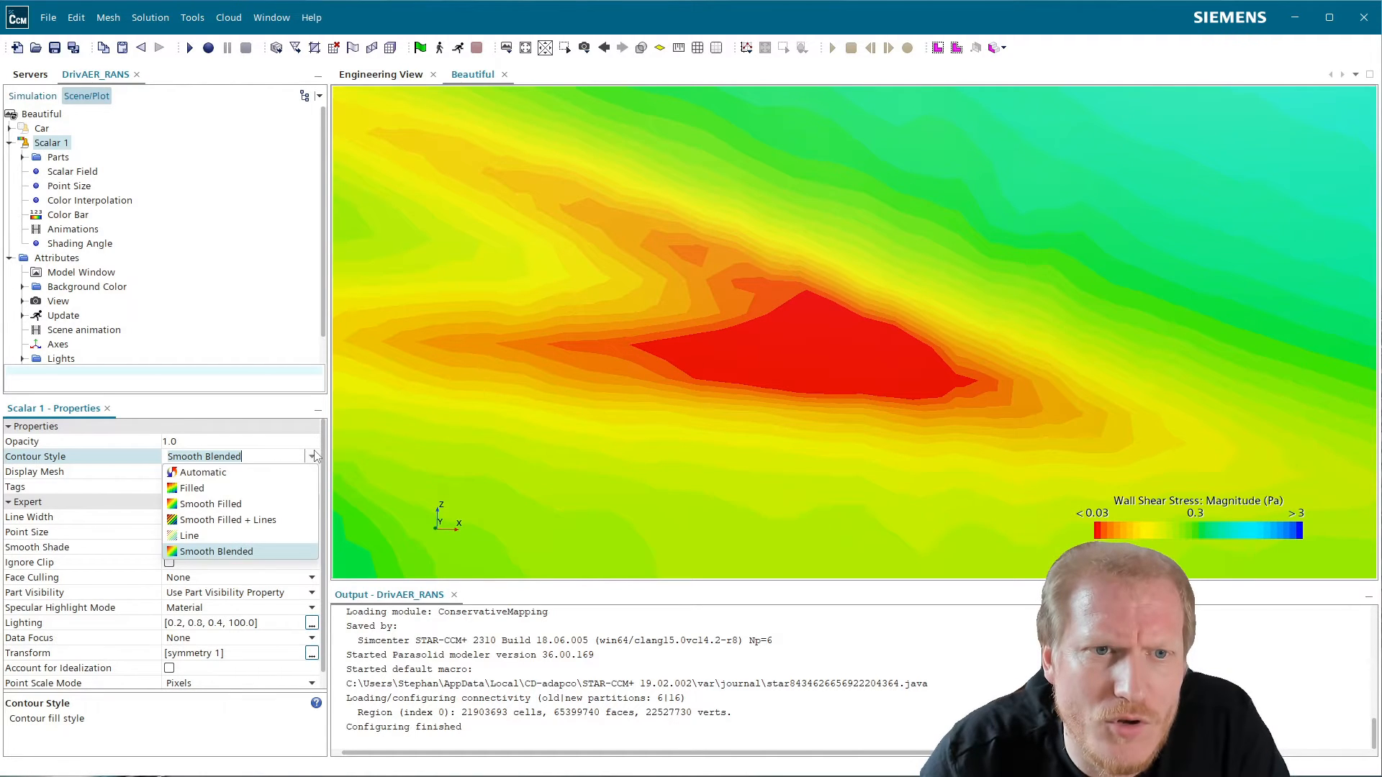
pyautogui.click(266, 488)
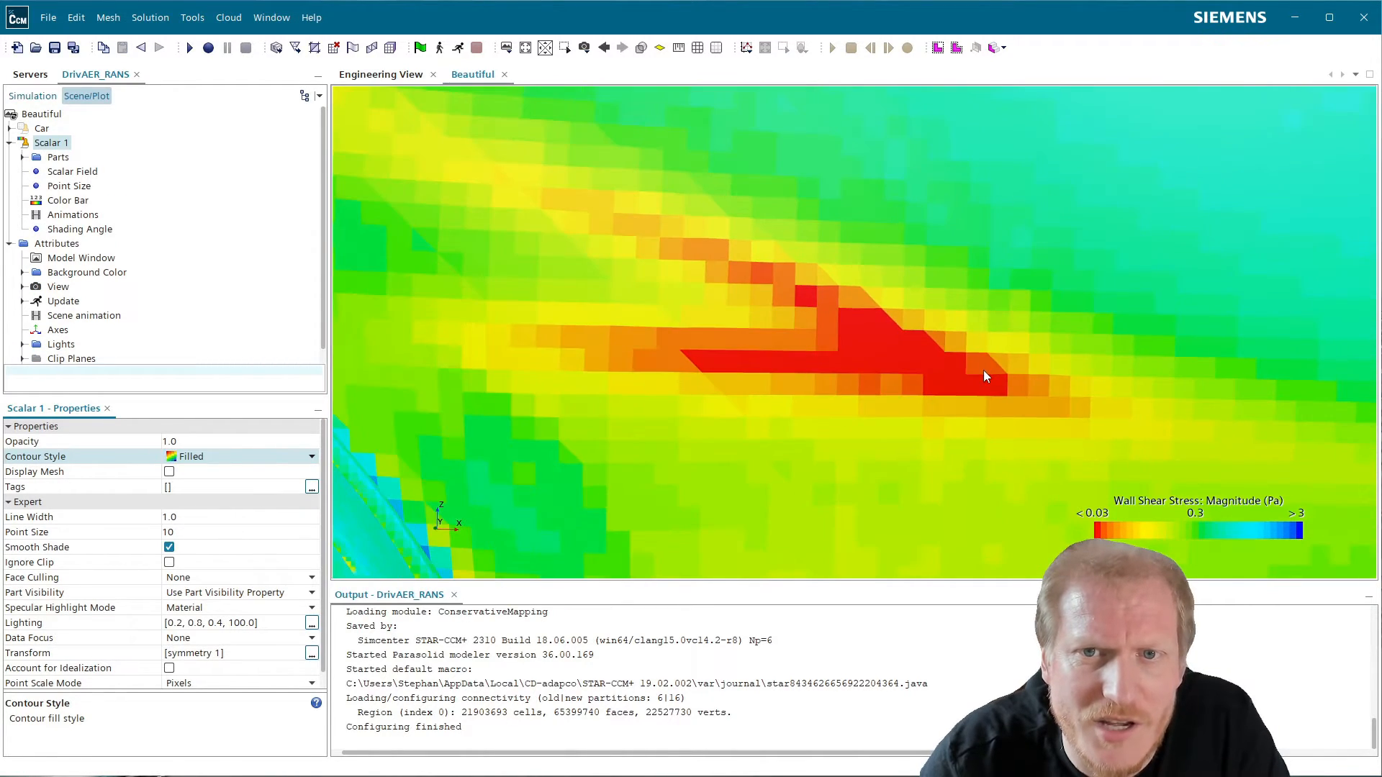
# - Show the surface mesh over the car and set the contour style of Scalar 1 to Smooth Blended
pyautogui.click(698, 48)
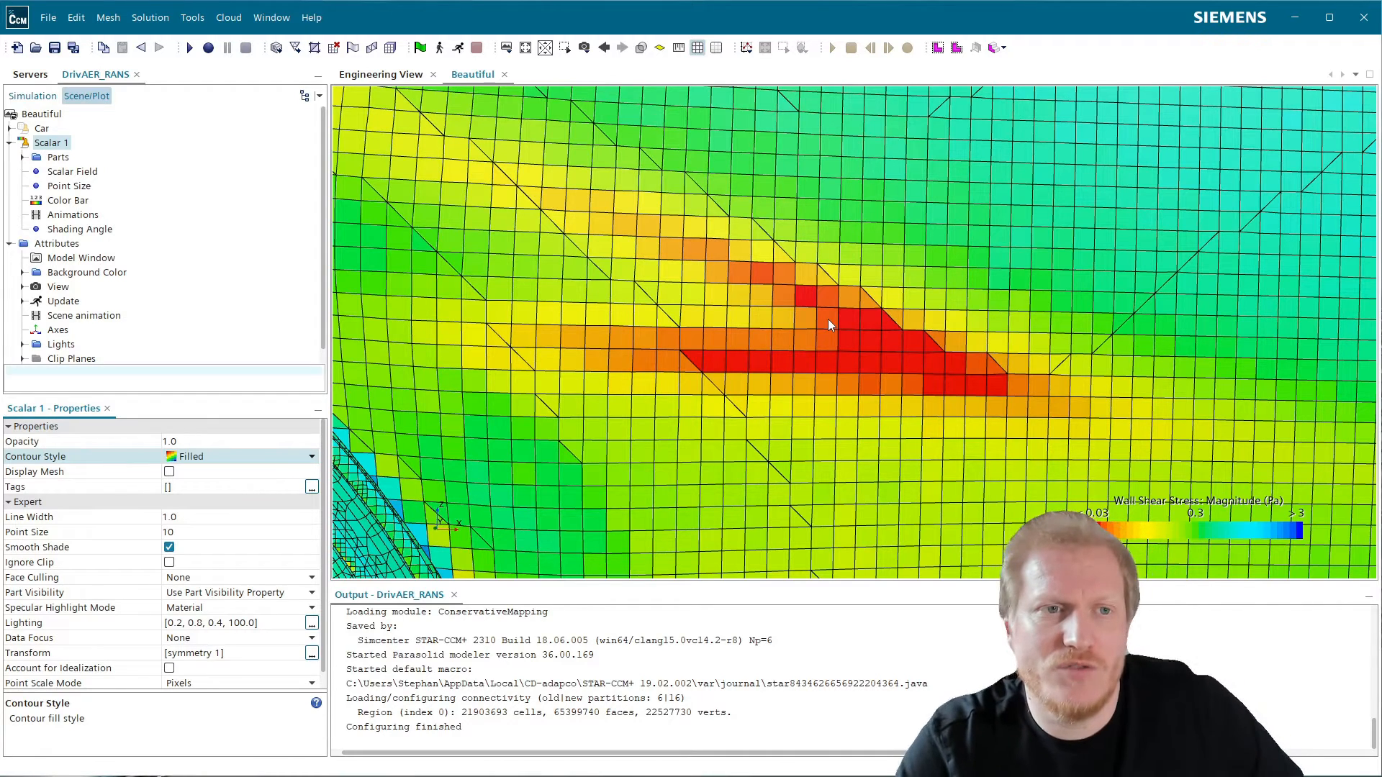
pyautogui.click(288, 456)
pyautogui.click(216, 501)
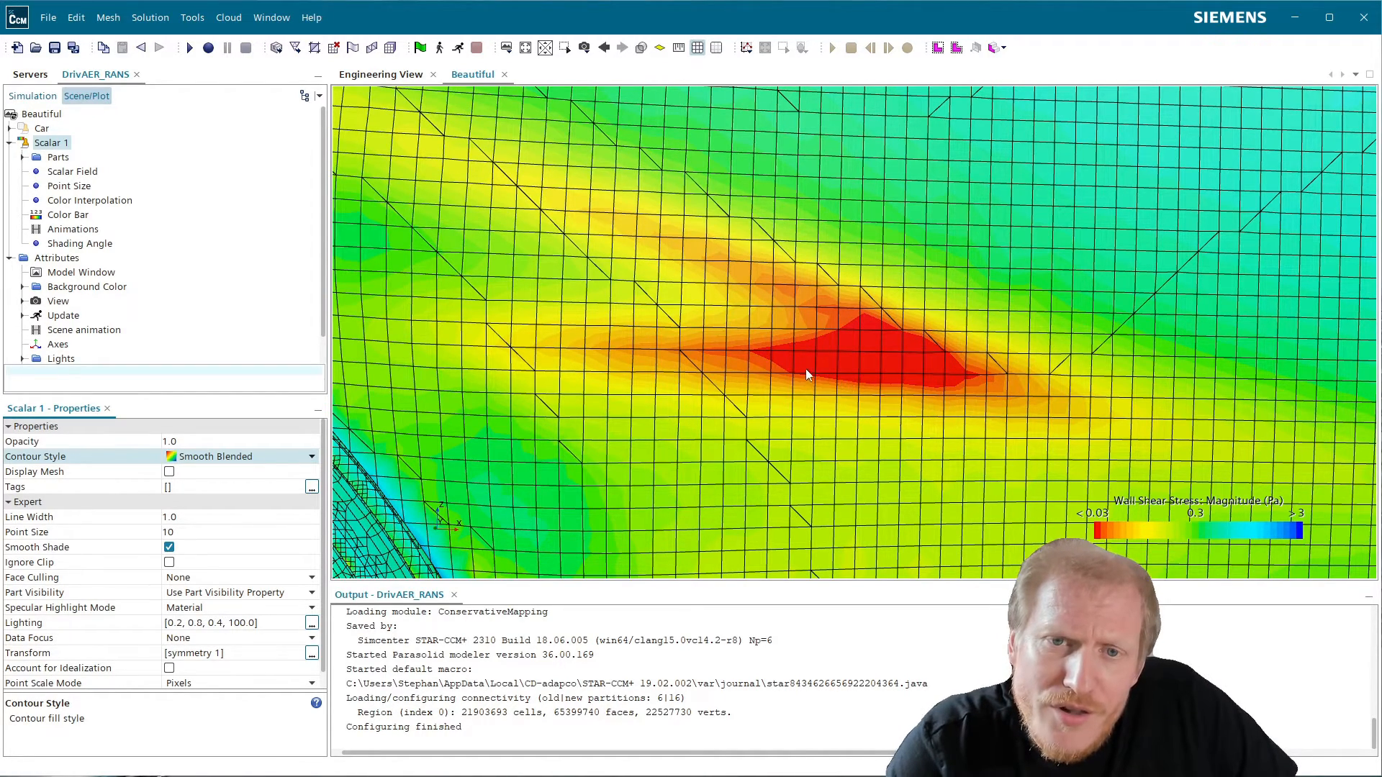
pyautogui.scroll(-2, 780, 342)
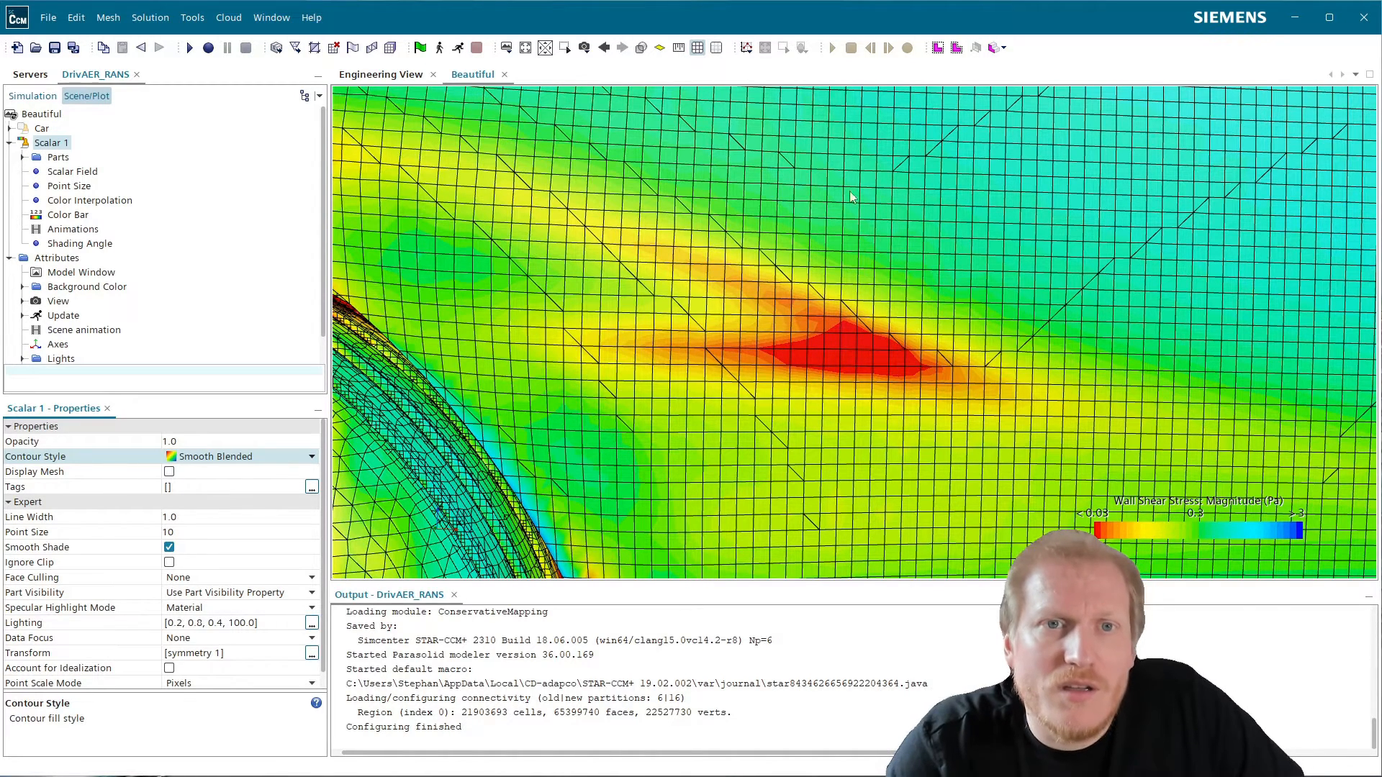
# - Hide the surface mesh and examine the red low-shear patch behind the front wheel arch
pyautogui.click(697, 48)
pyautogui.scroll(-10, 905, 331)
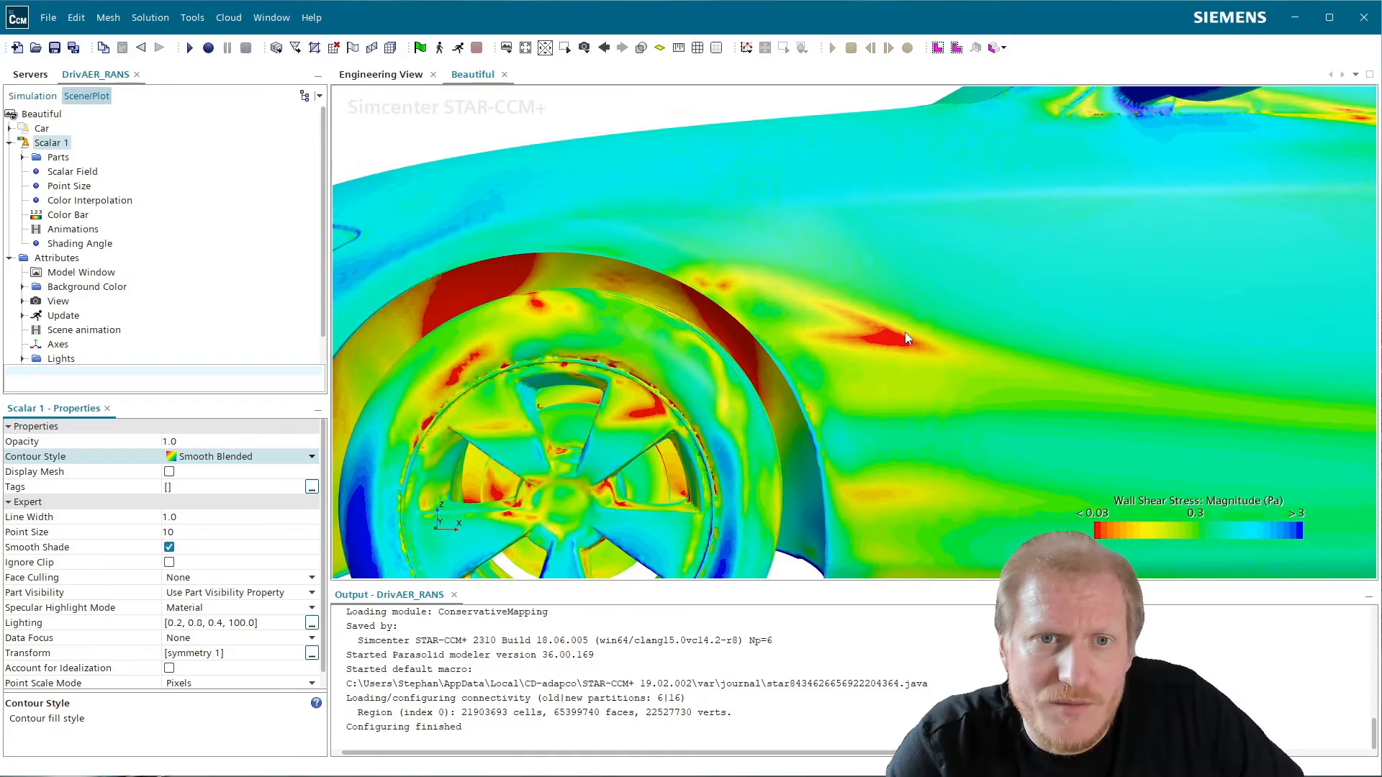
pyautogui.scroll(10, 904, 332)
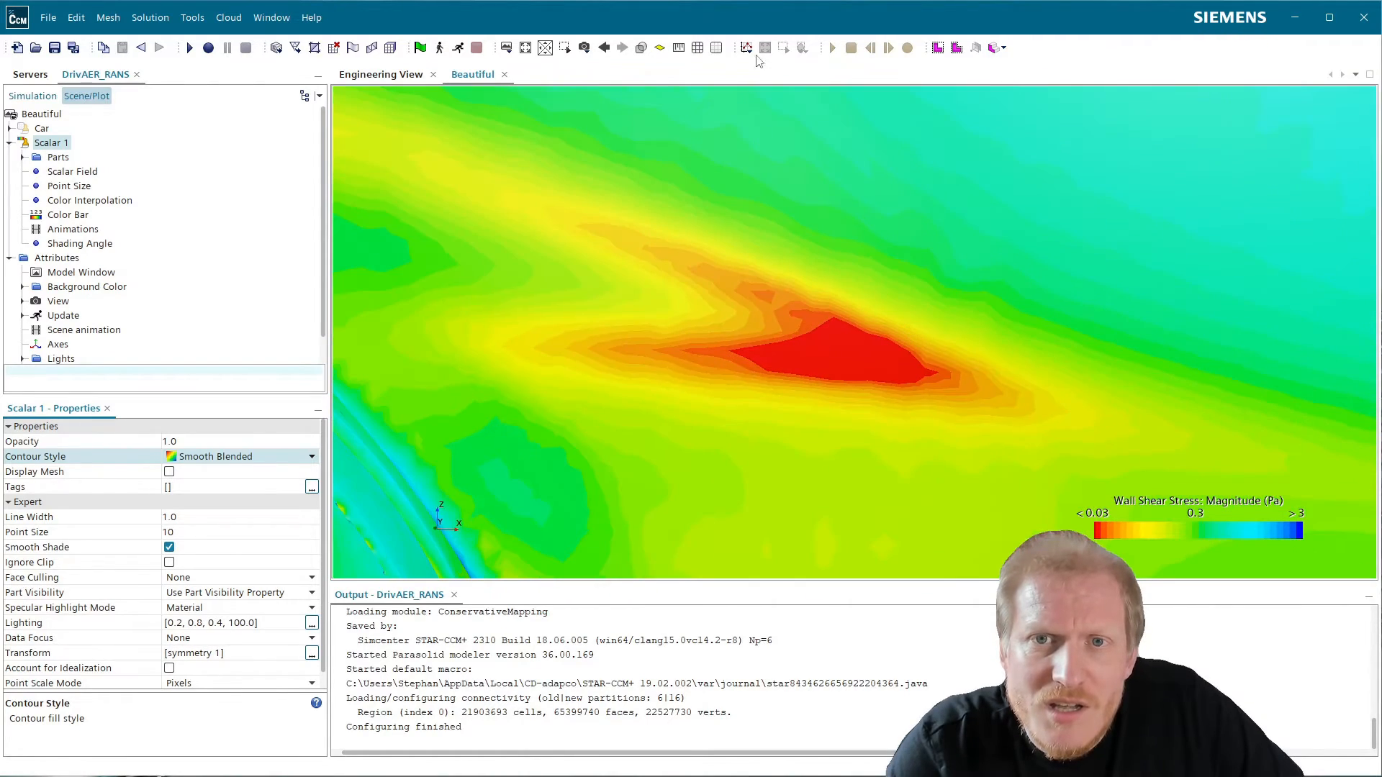
# - Show the surface mesh on the red low-shear patch and set the contour style of Scalar 1 to Filled
pyautogui.click(697, 48)
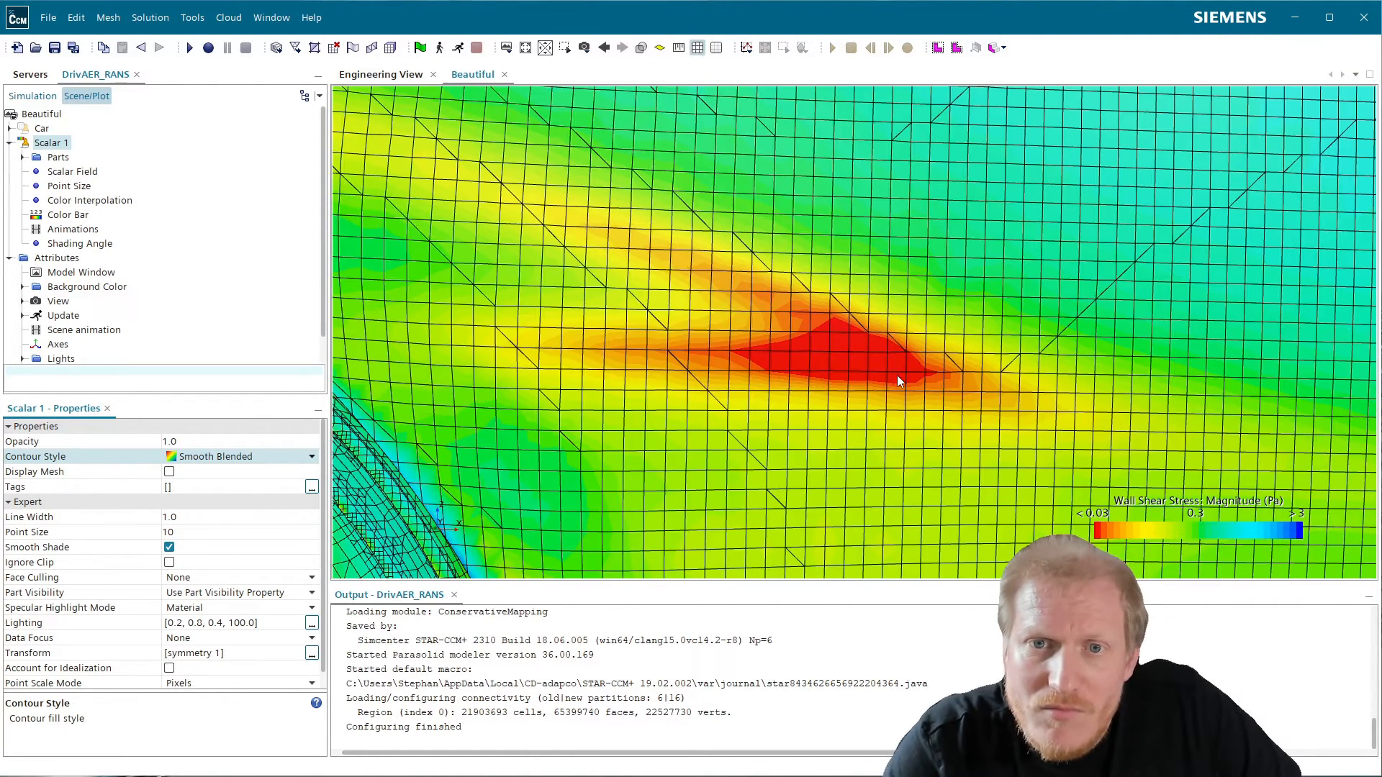
pyautogui.scroll(3, 897, 374)
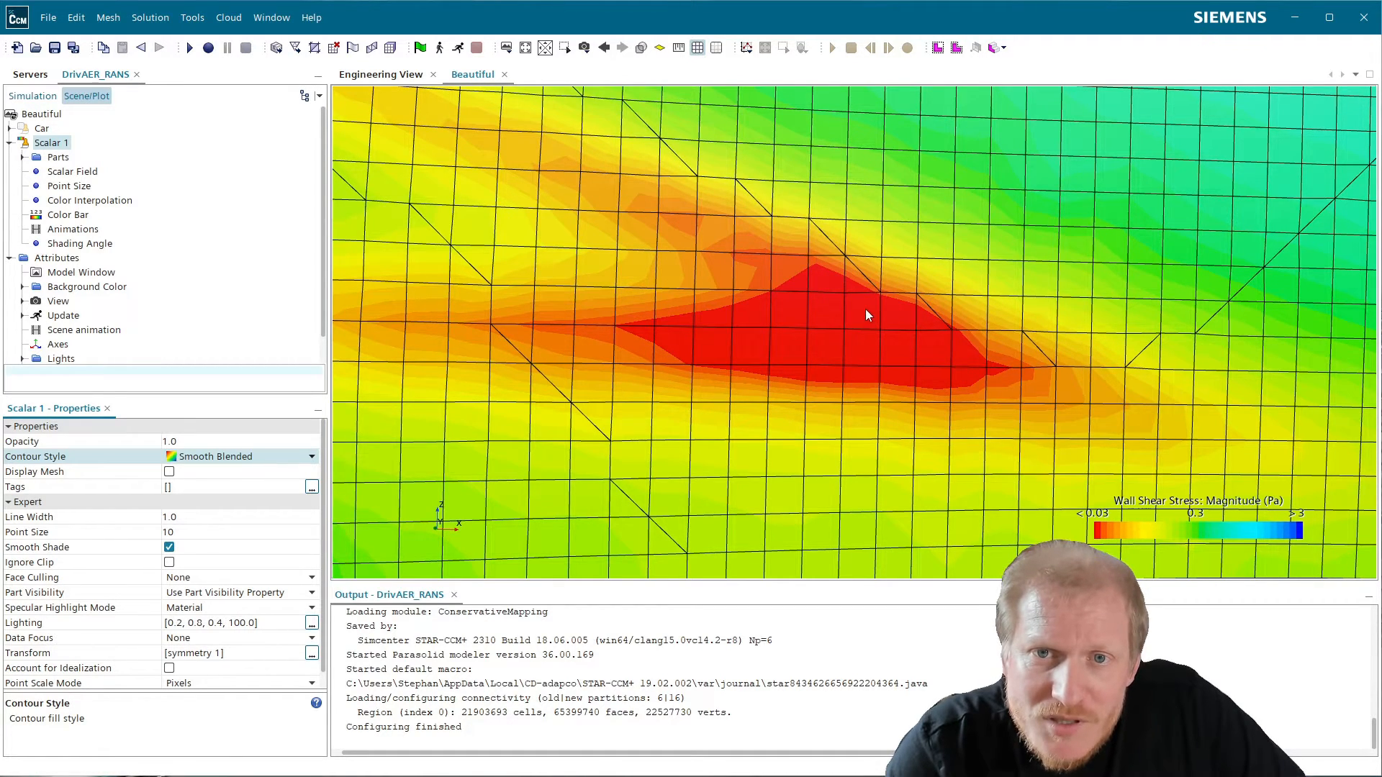
pyautogui.scroll(2, 885, 315)
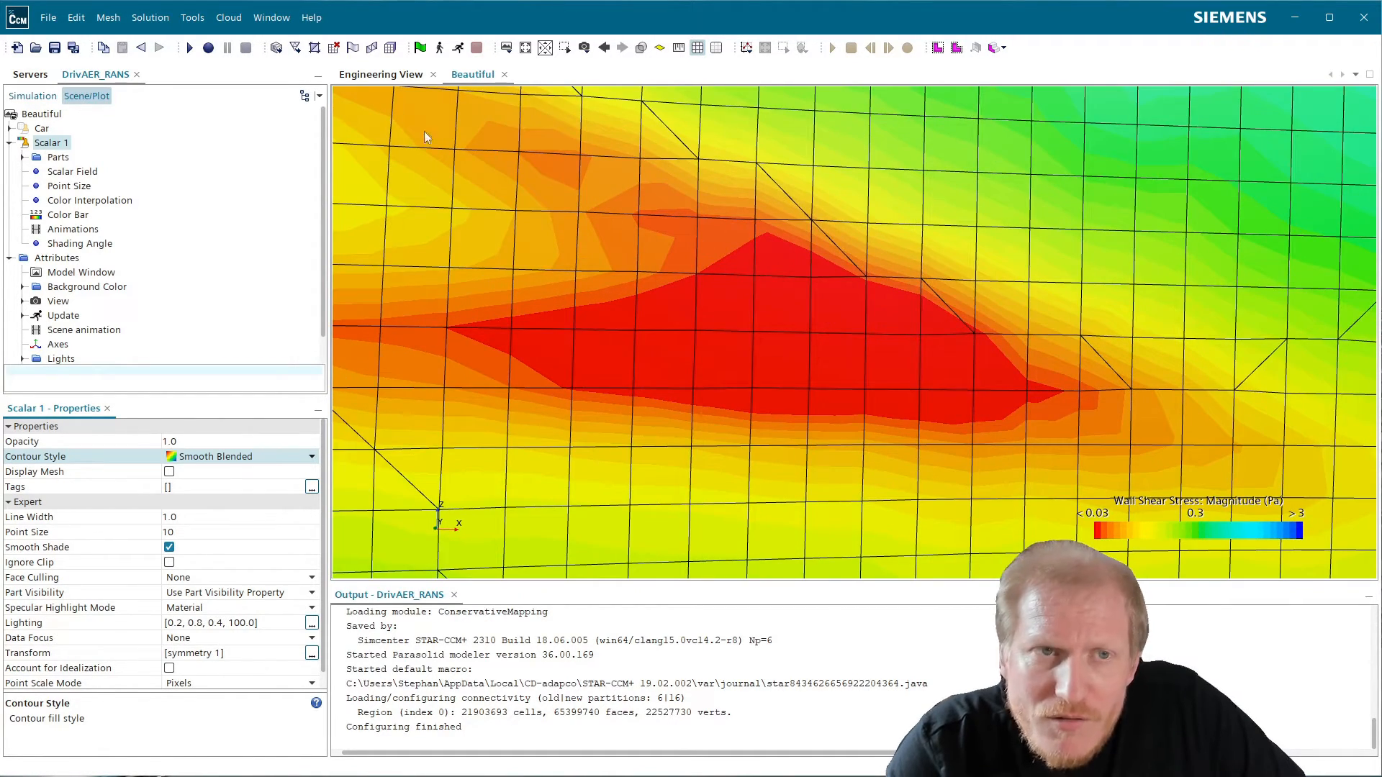
pyautogui.click(241, 457)
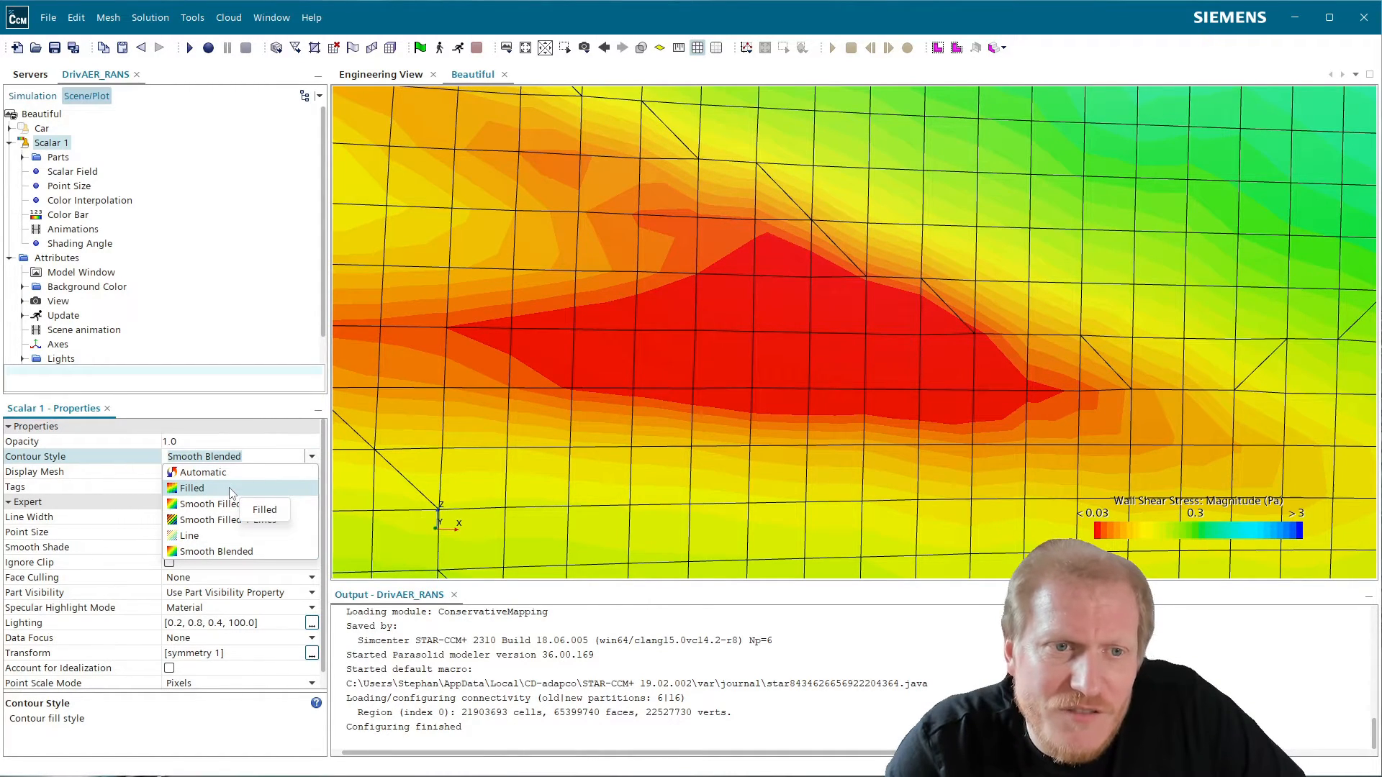
pyautogui.click(230, 490)
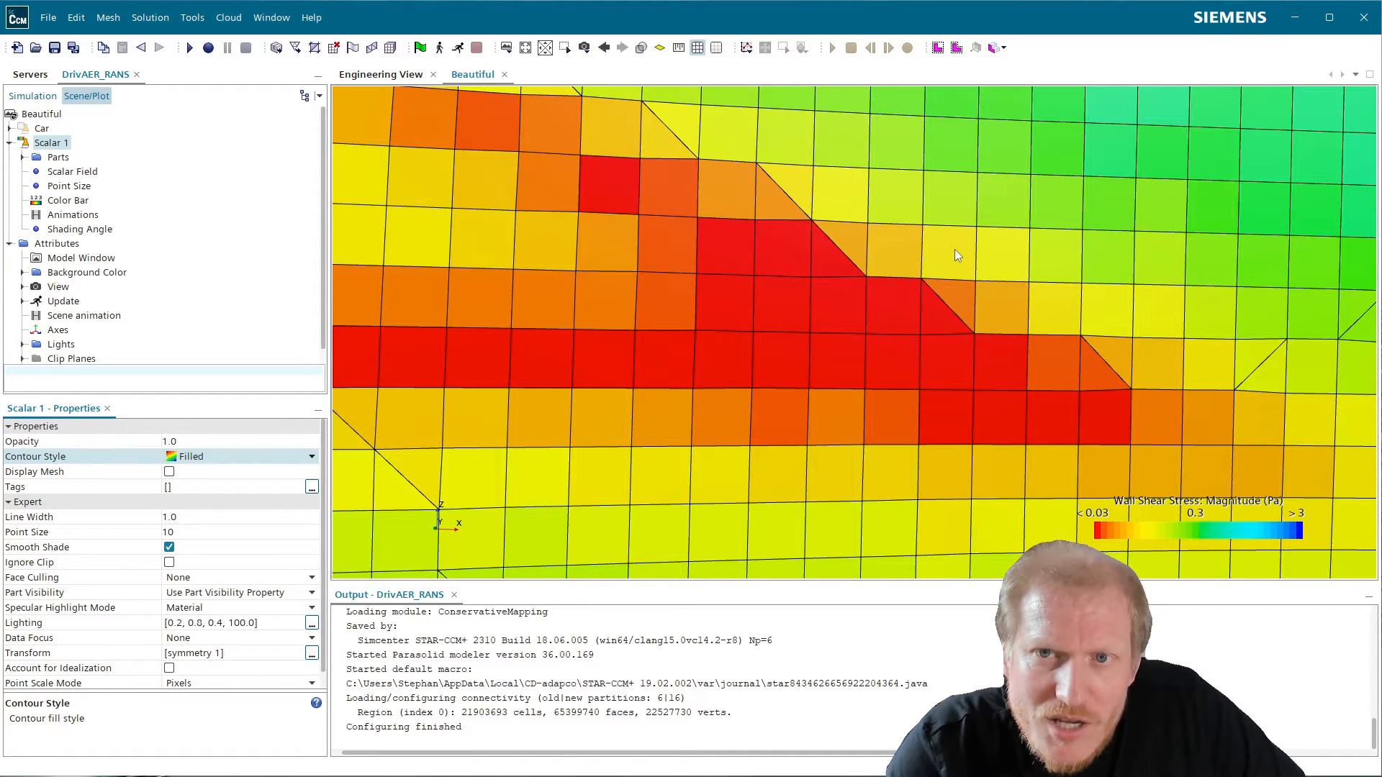
# - Set the contour style of Scalar 1 to Smooth Blended and the color bar's levels to 512
pyautogui.click(216, 458)
pyautogui.click(212, 552)
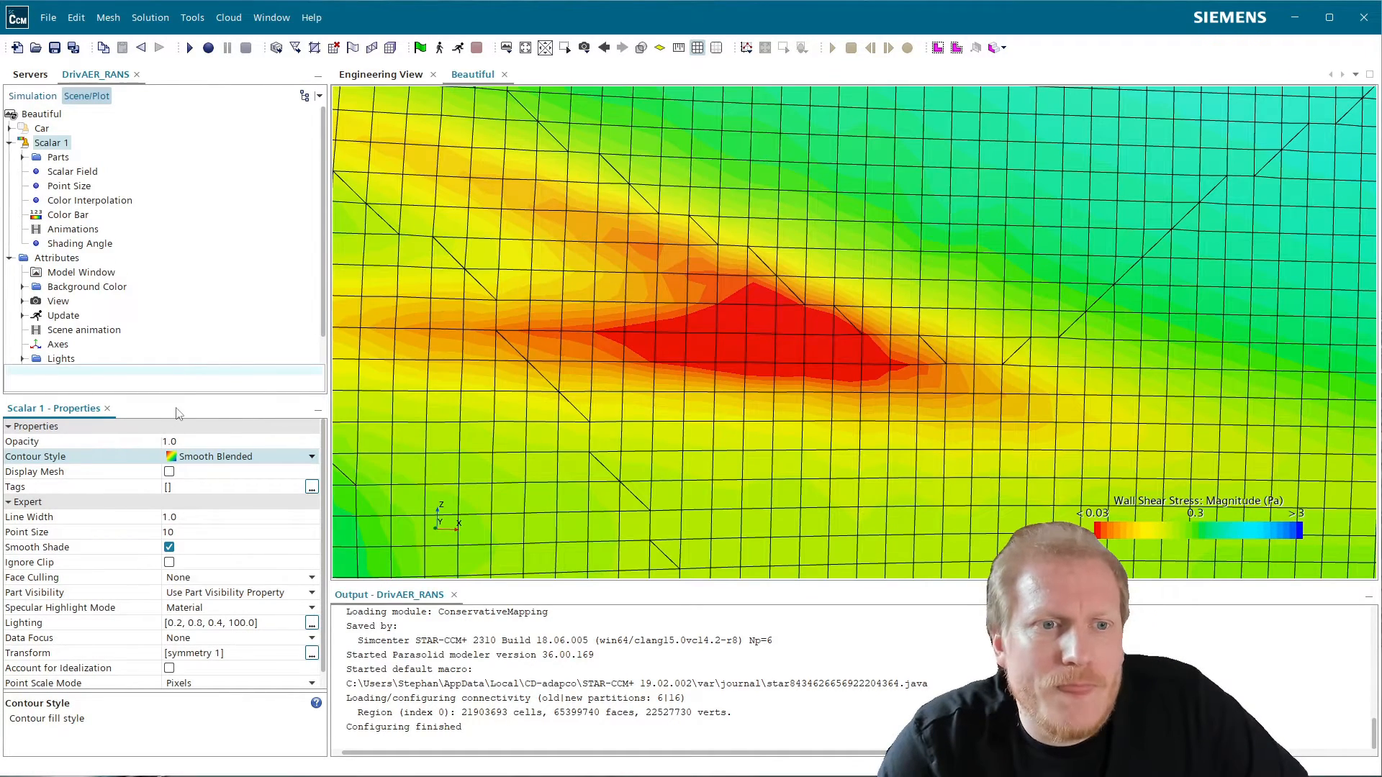
pyautogui.click(82, 173)
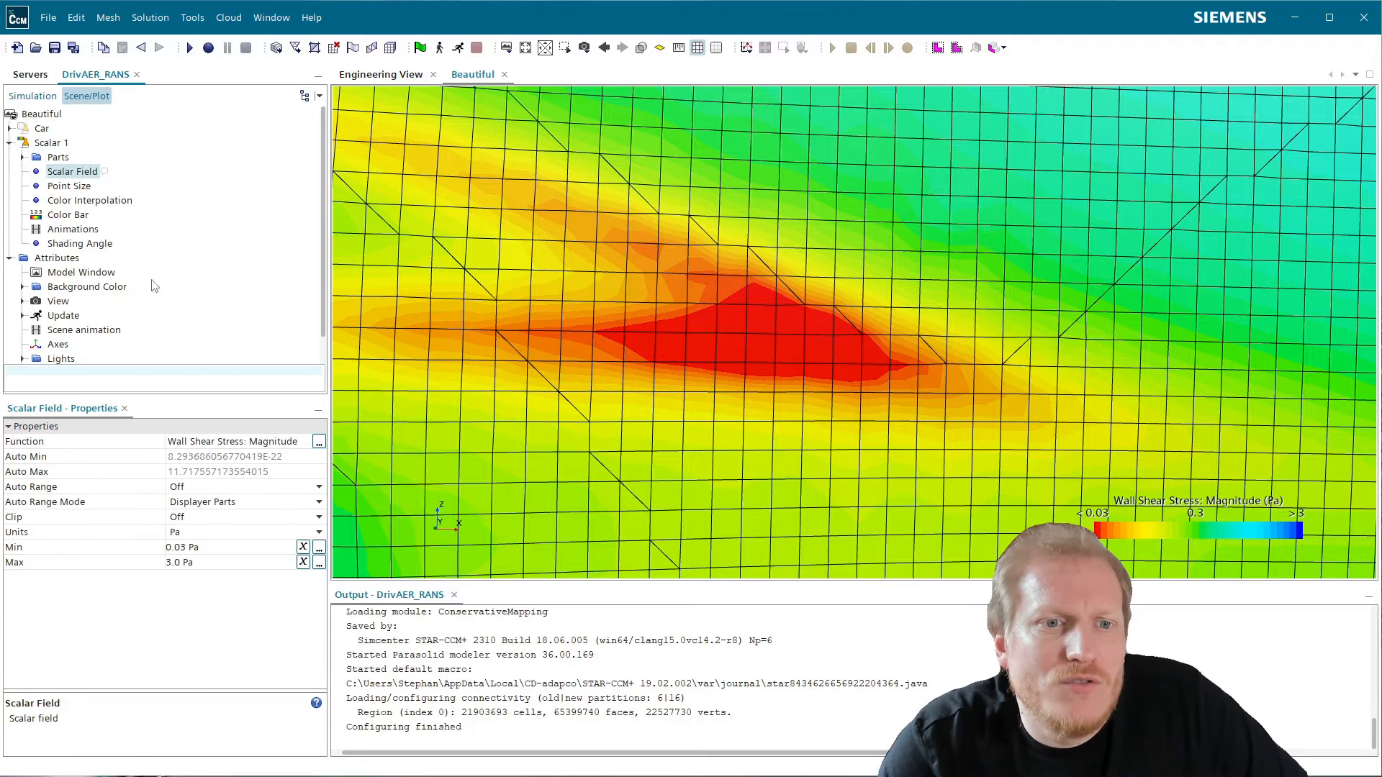
pyautogui.click(77, 215)
pyautogui.click(185, 458)
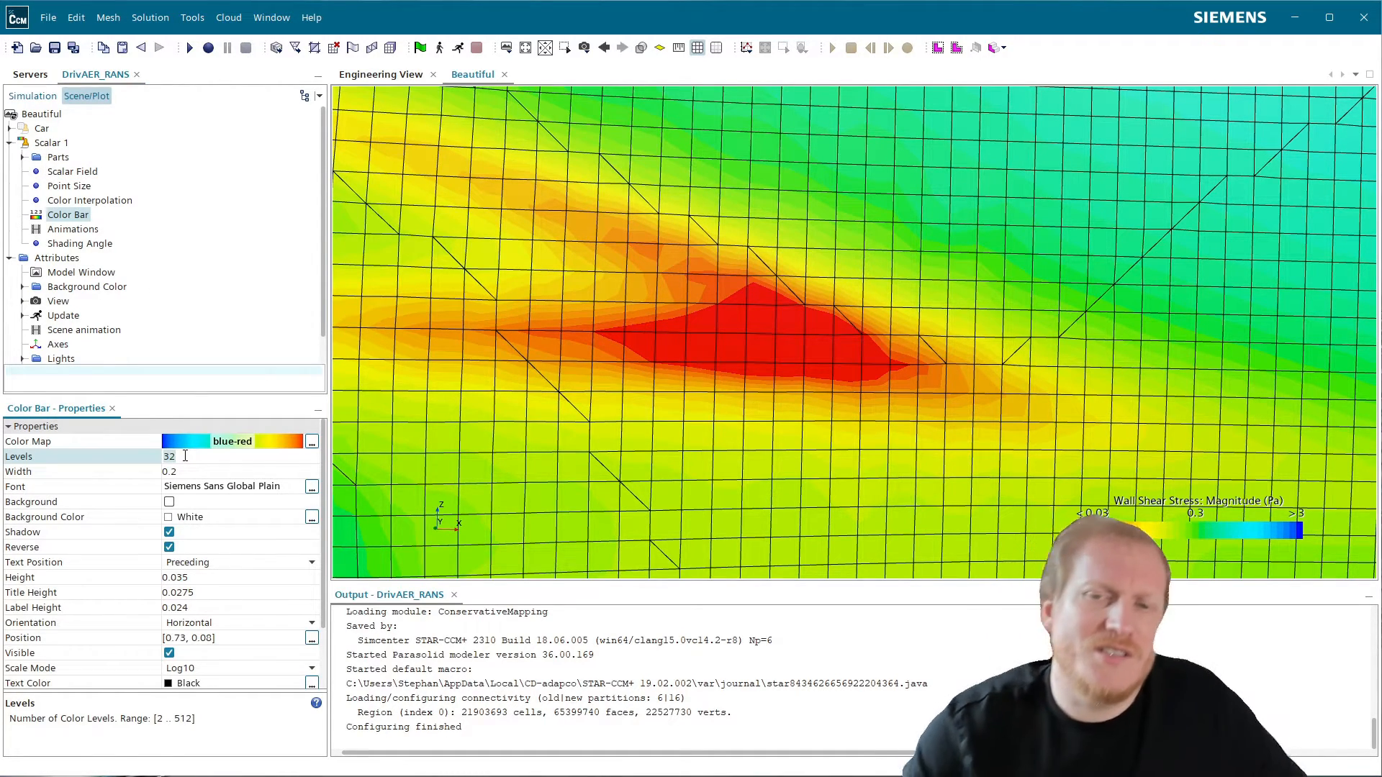
pyautogui.write('512')
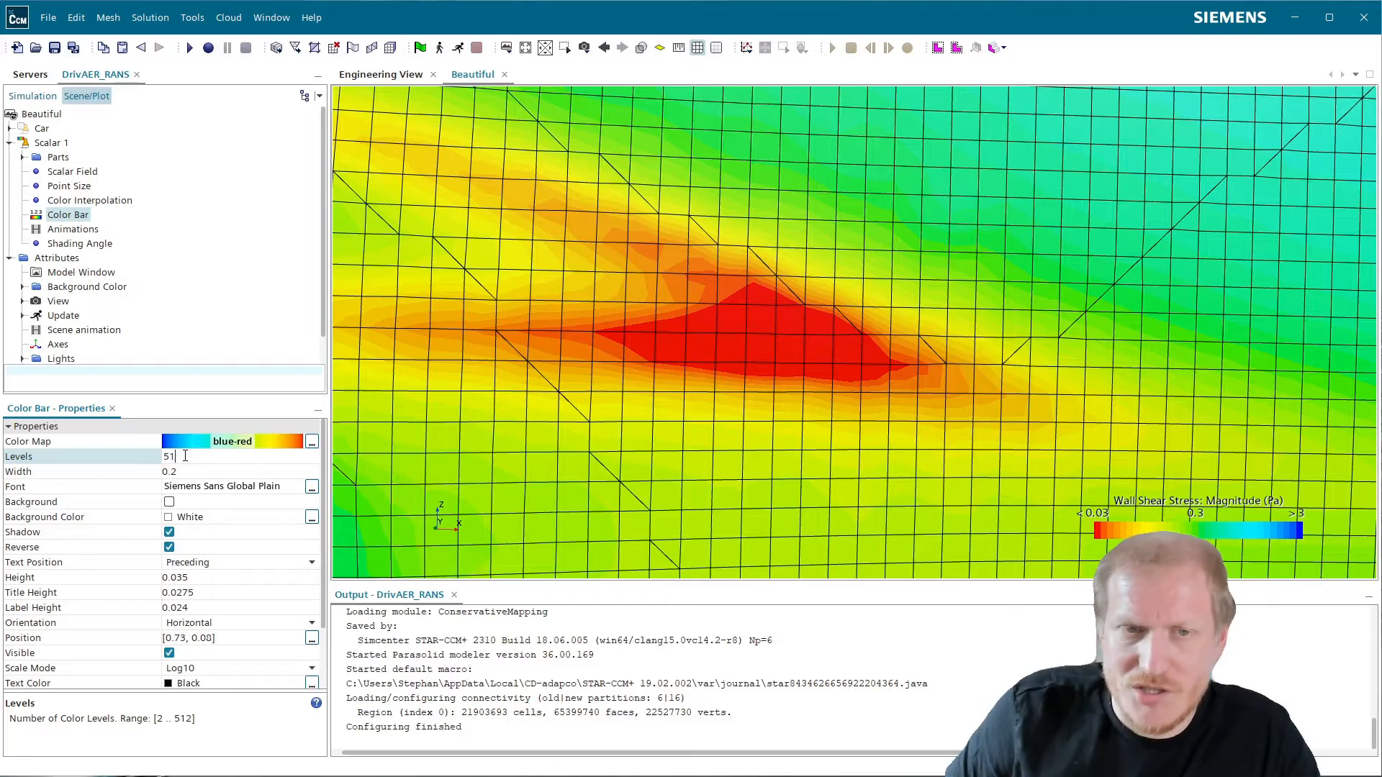
pyautogui.press('Return')
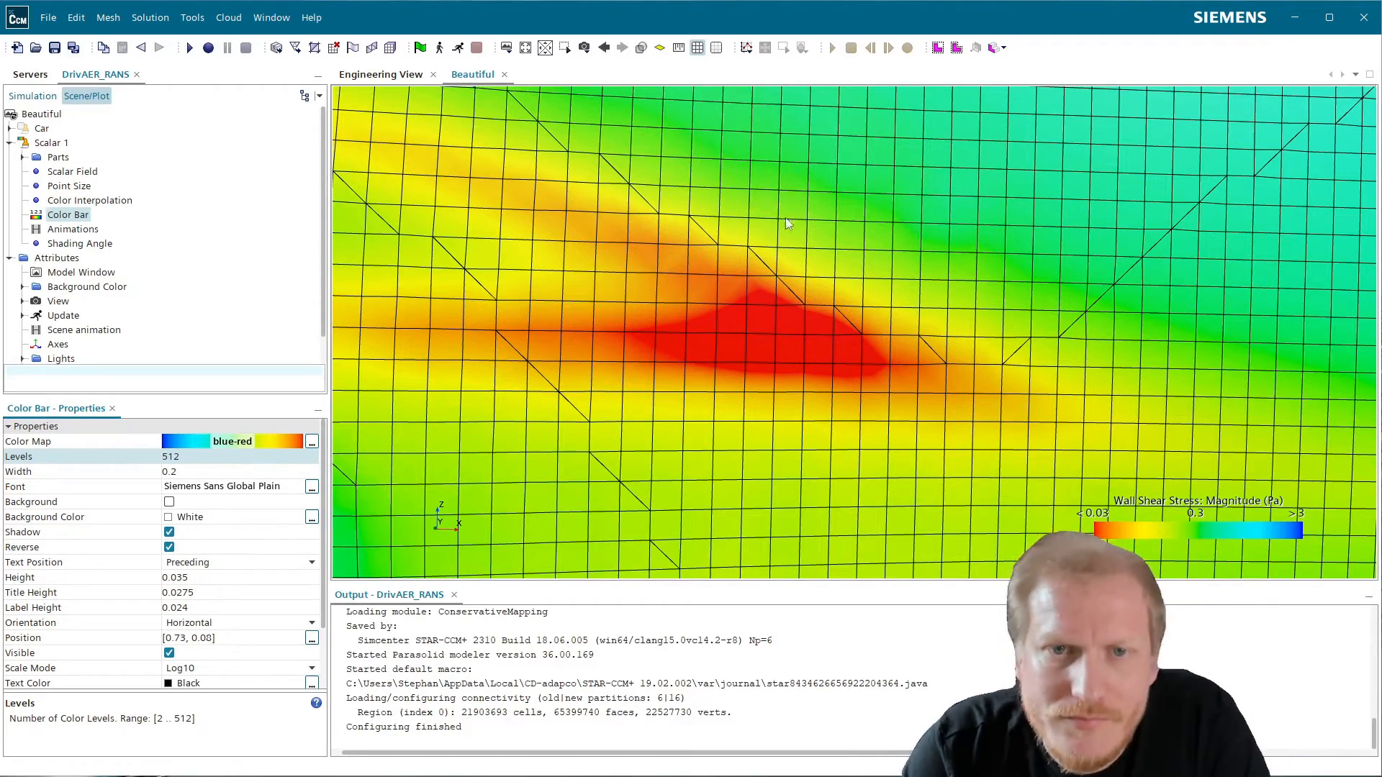
# - Hide the surface mesh and turn the view to show the whole car from the front
pyautogui.scroll(-5, 813, 287)
pyautogui.scroll(-3, 818, 320)
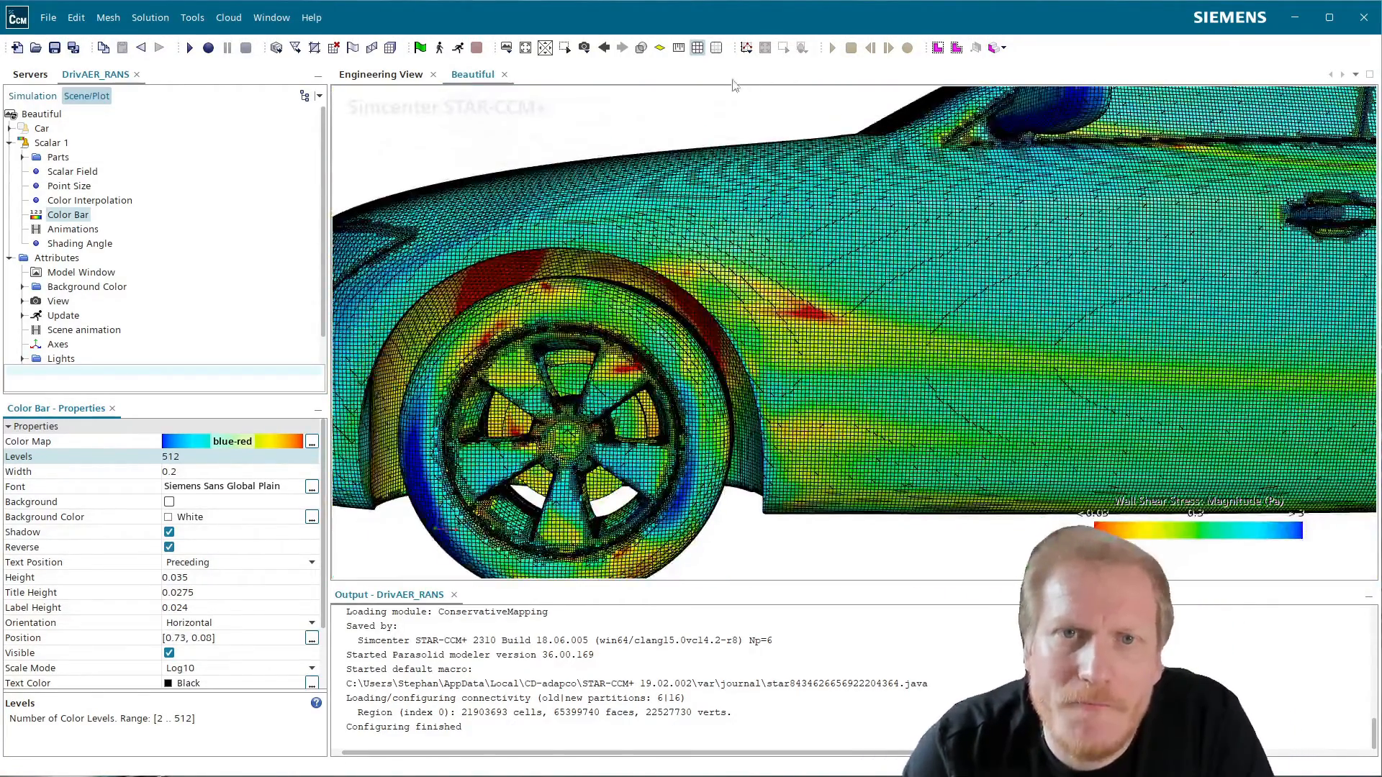
pyautogui.click(697, 47)
pyautogui.scroll(-5, 819, 309)
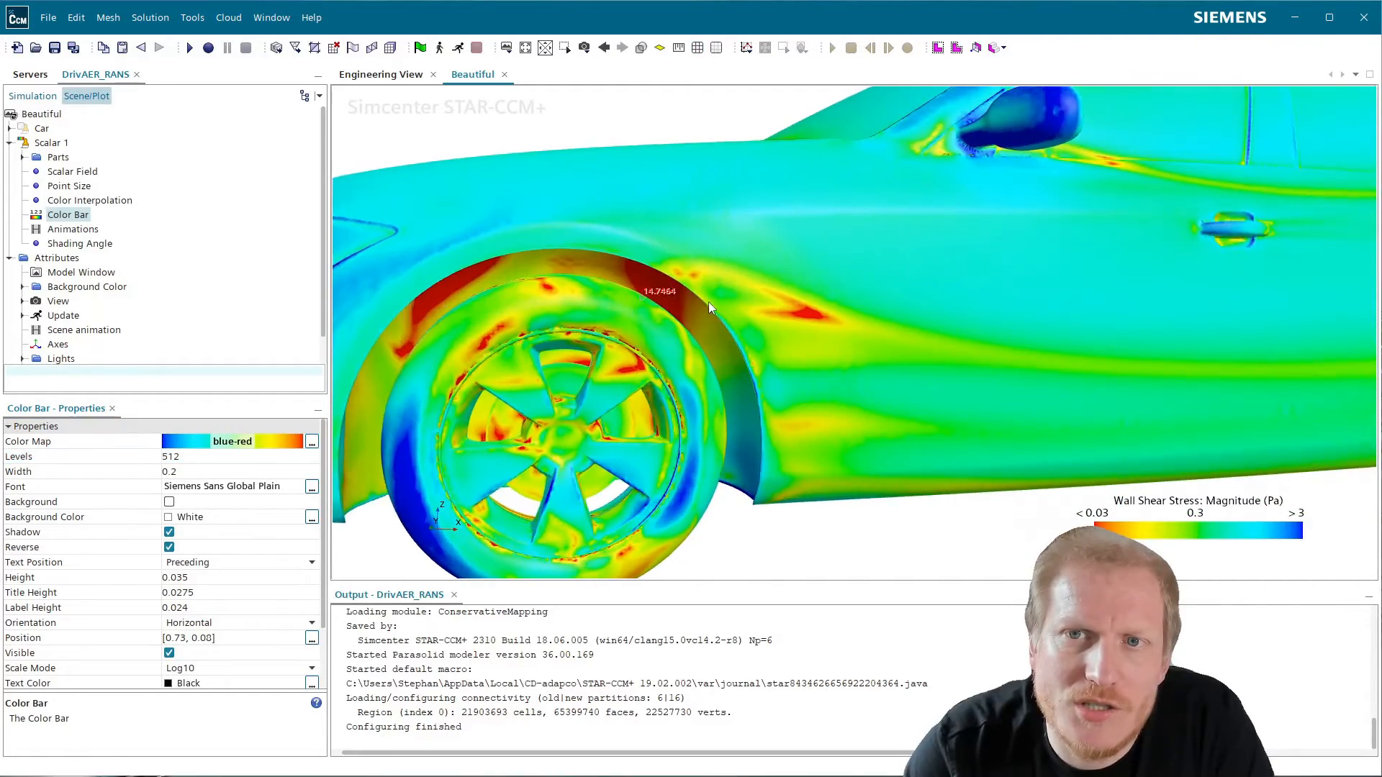
pyautogui.moveTo(819, 313); pyautogui.dragTo(844, 395)
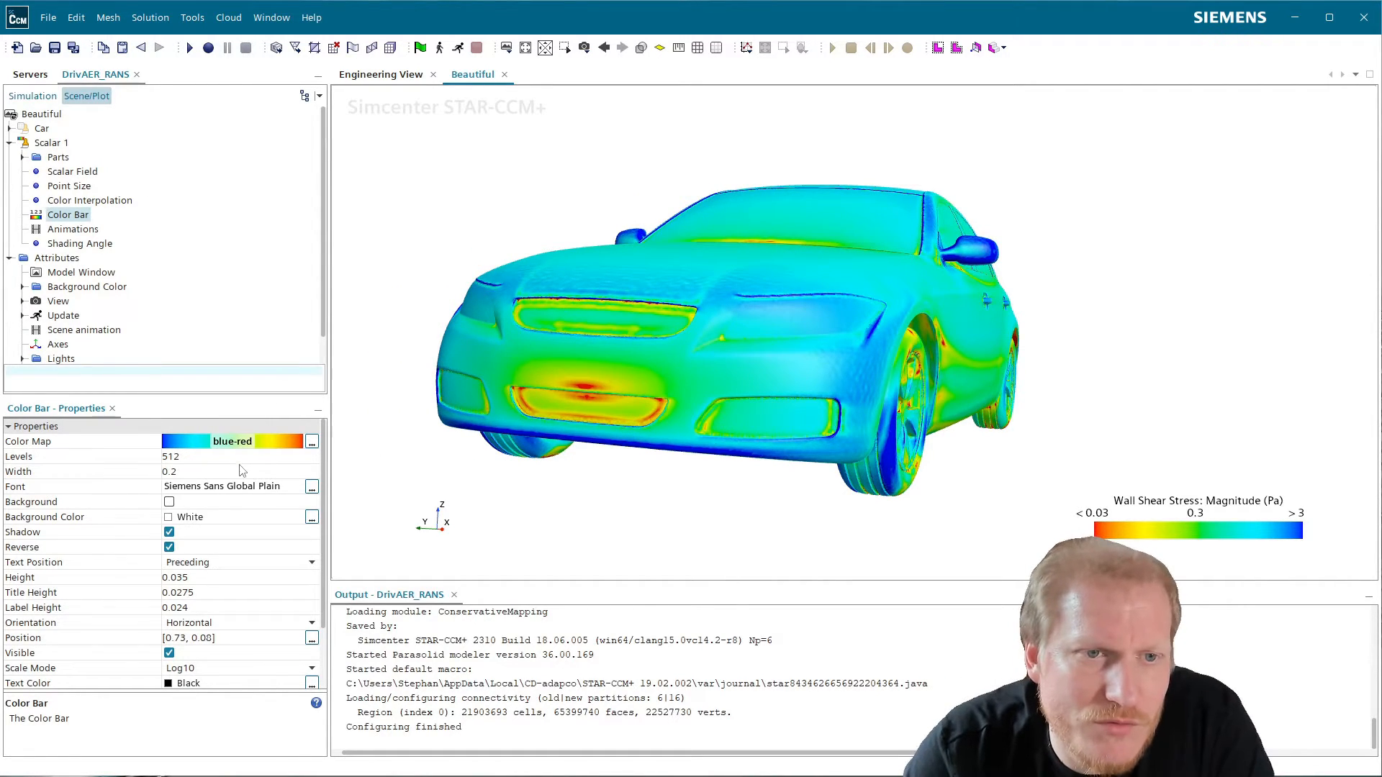
# - Apply the HHN-saturated color map to the color bar and view the car from its front side
pyautogui.click(260, 447)
pyautogui.click(260, 447)
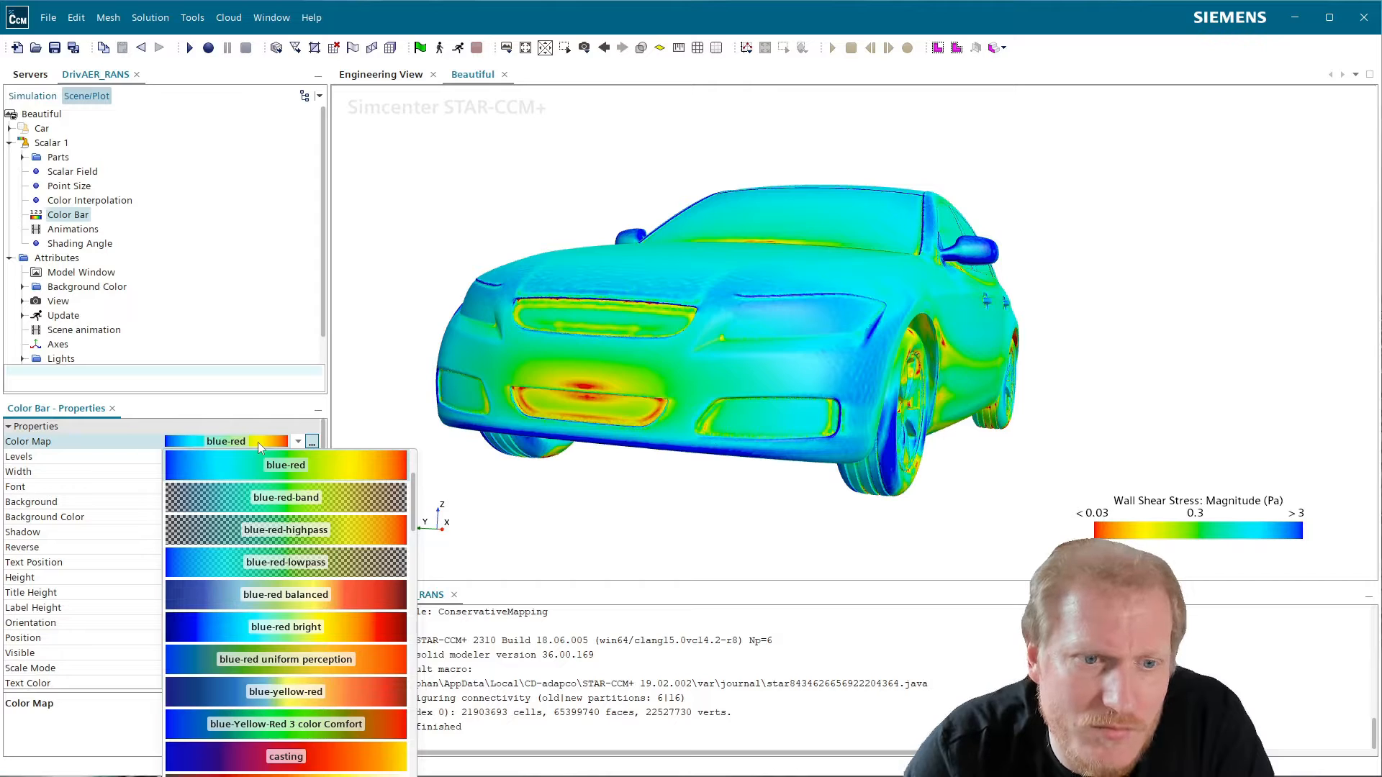
pyautogui.scroll(-3, 308, 582)
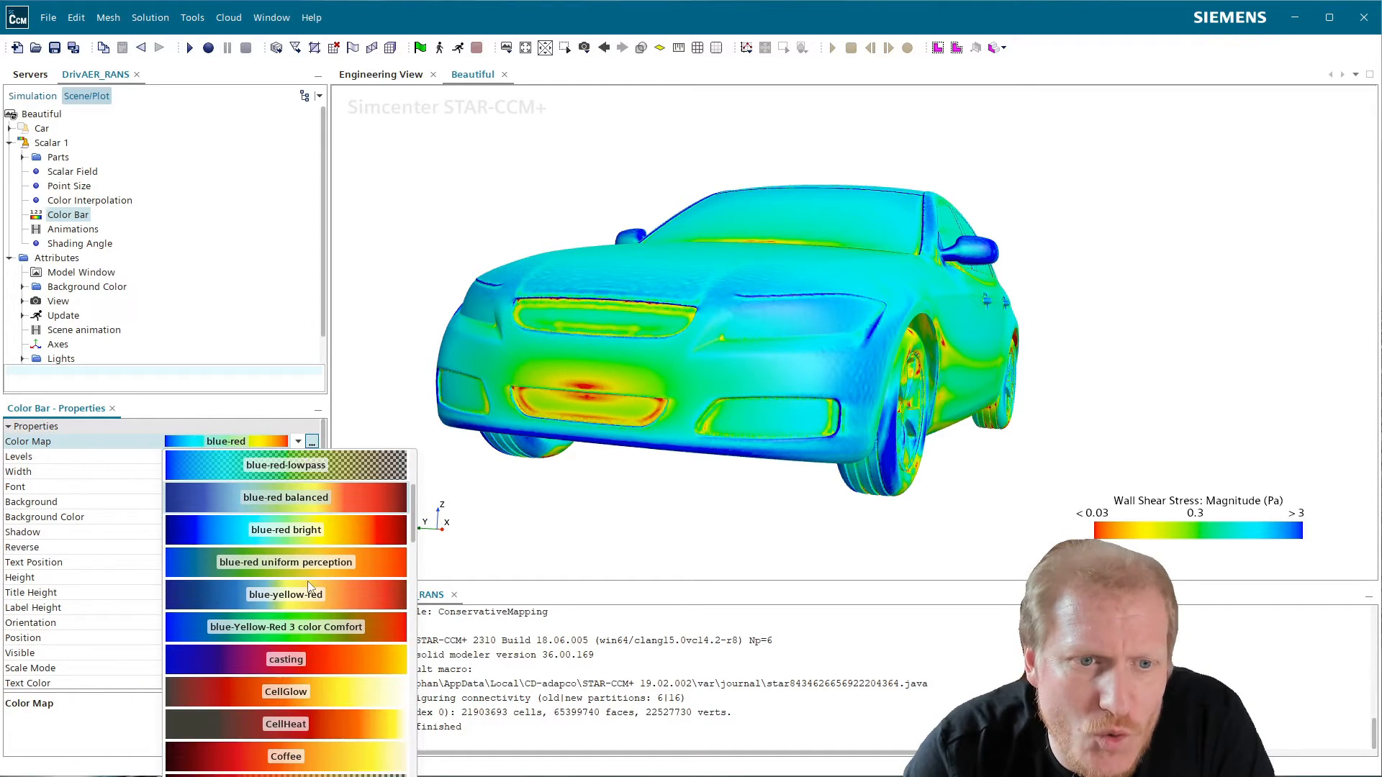
pyautogui.scroll(-3, 308, 585)
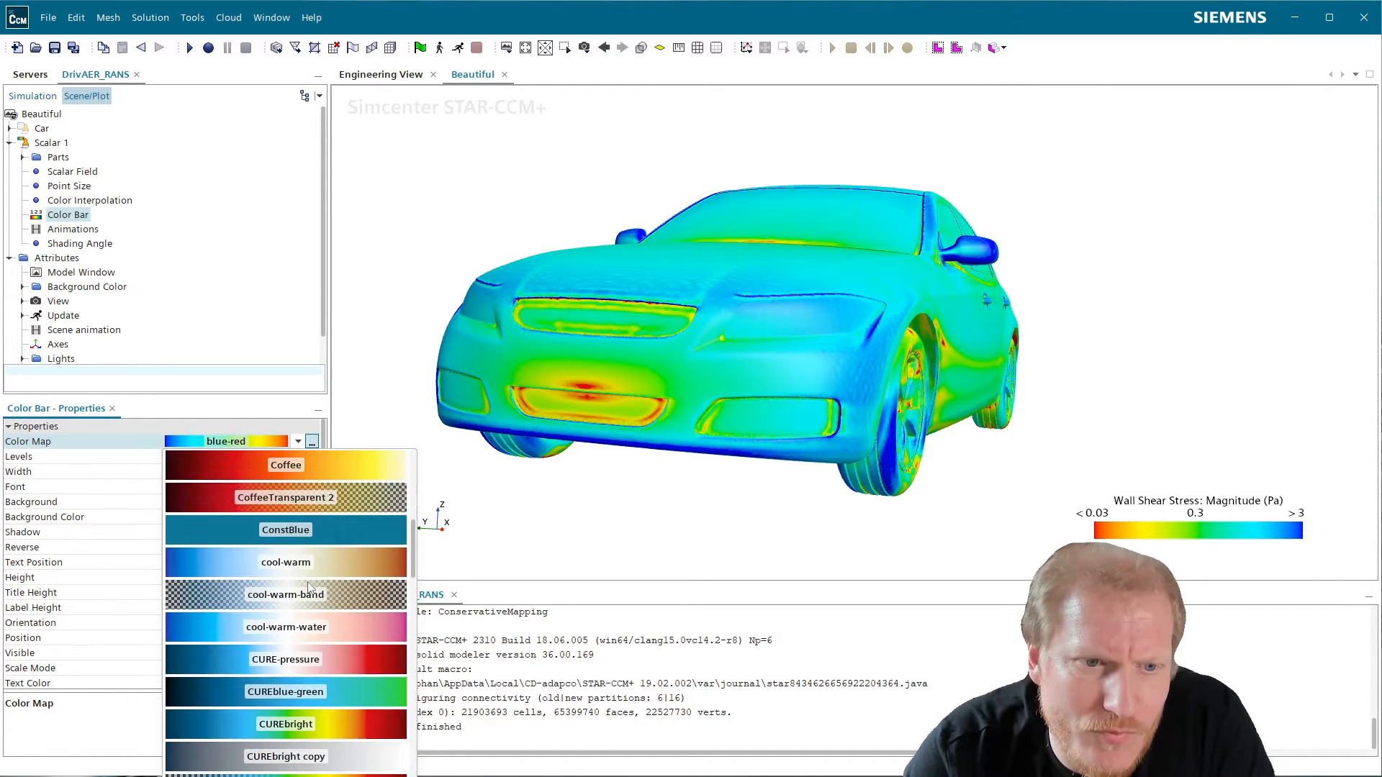
pyautogui.scroll(-3, 308, 588)
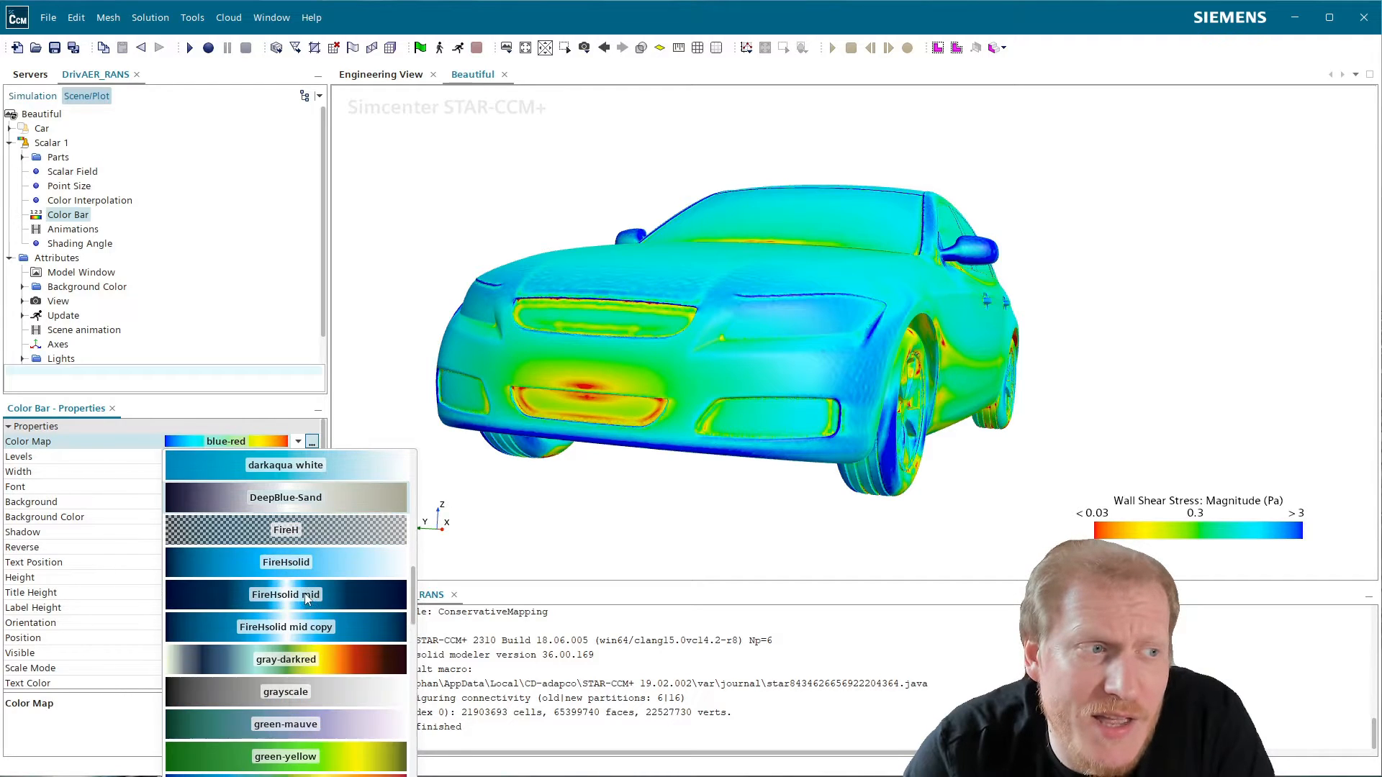
pyautogui.scroll(-1, 307, 599)
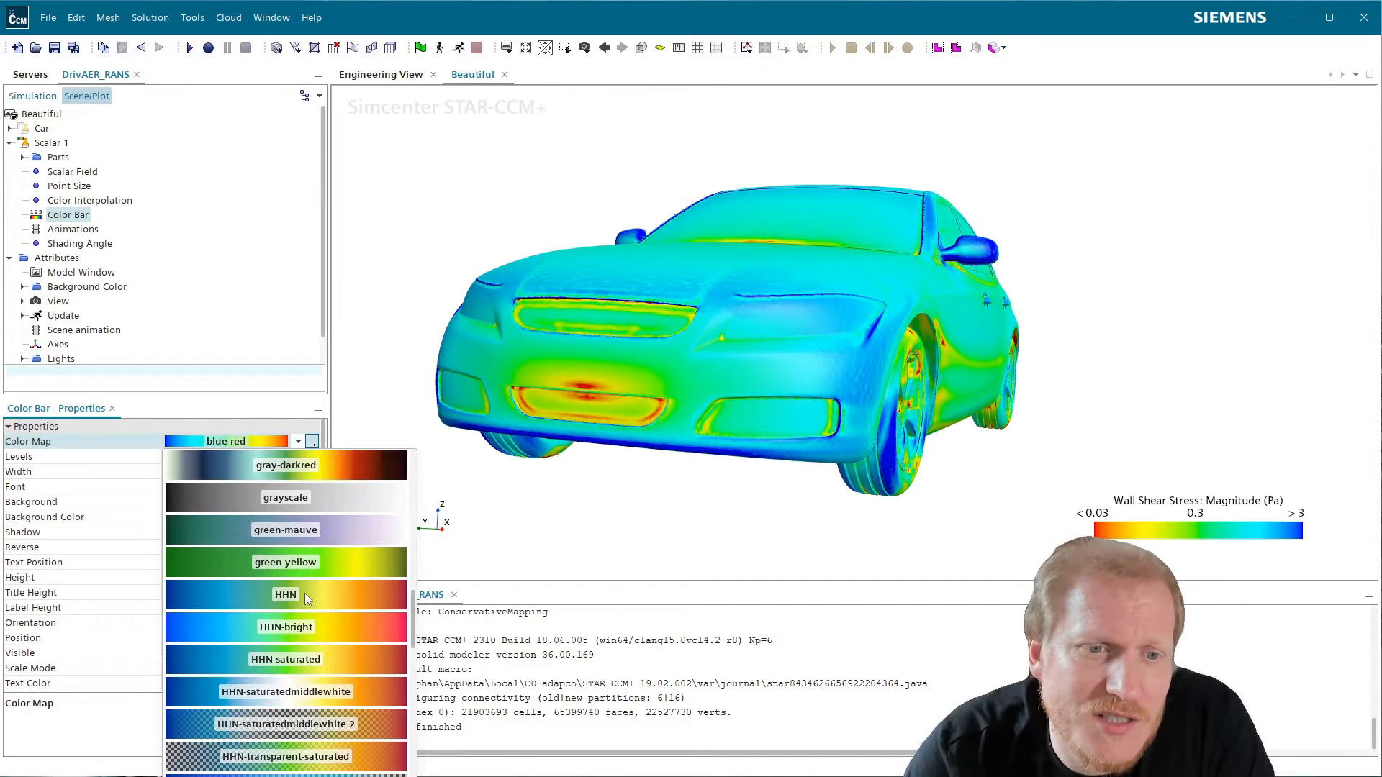
pyautogui.click(356, 658)
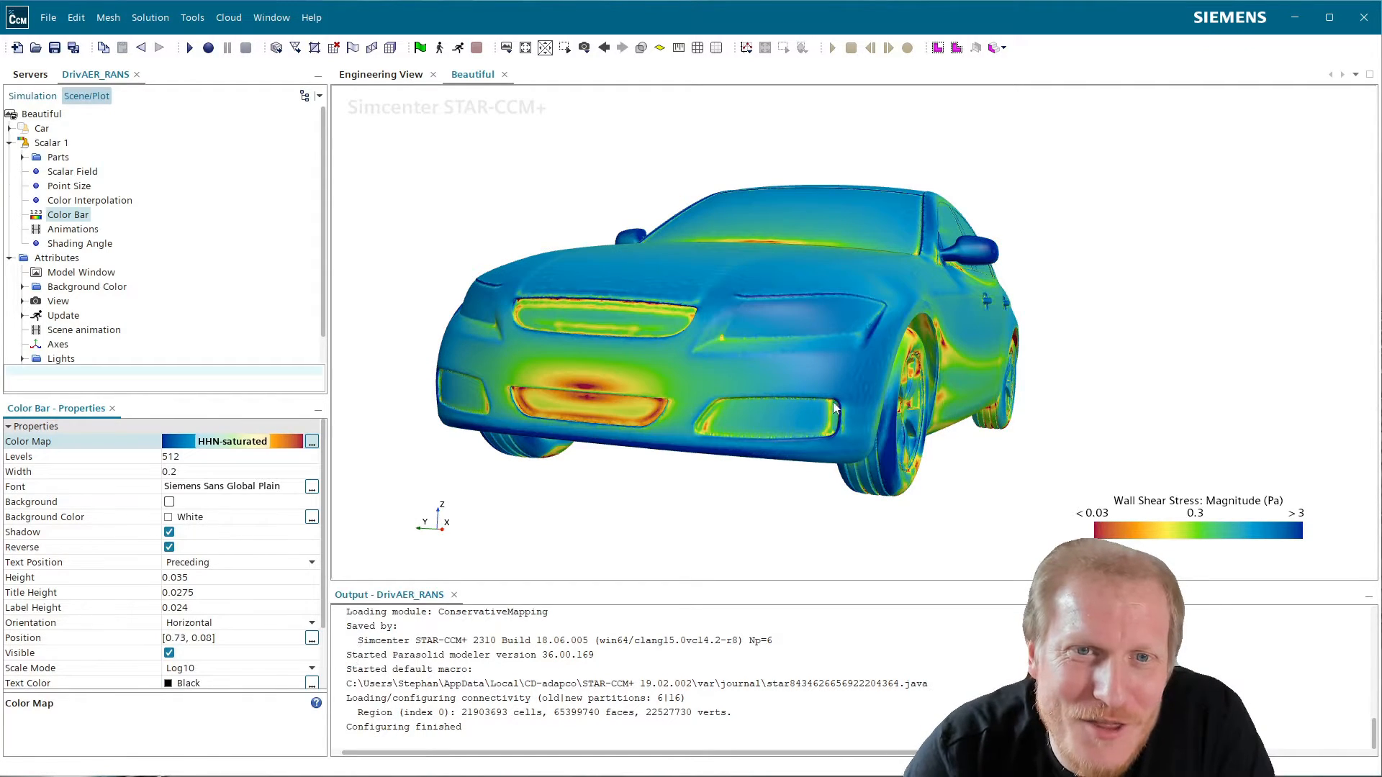
pyautogui.moveTo(834, 409); pyautogui.dragTo(875, 346)
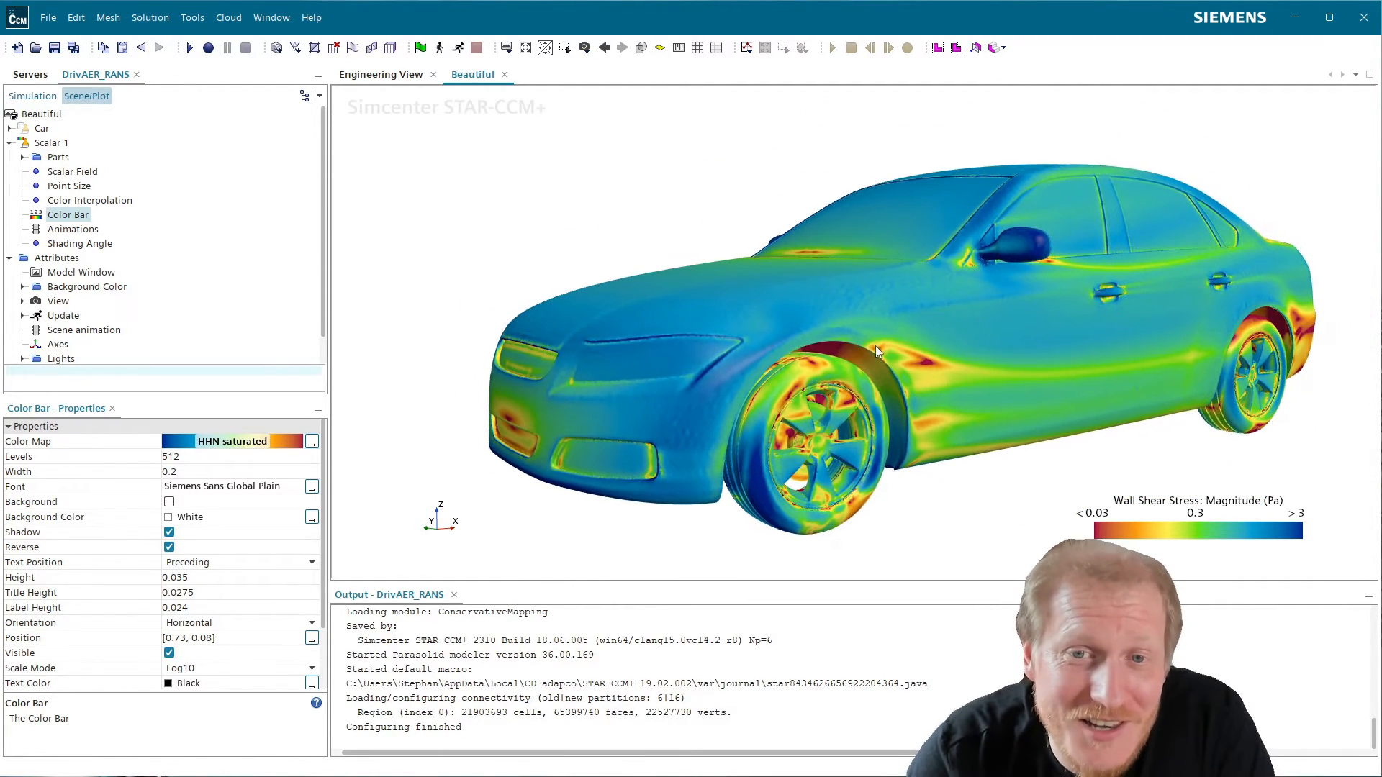
# - Switch the color bar's color map to Siemens-Fire AdvLog
pyautogui.click(225, 447)
pyautogui.scroll(-3, 374, 662)
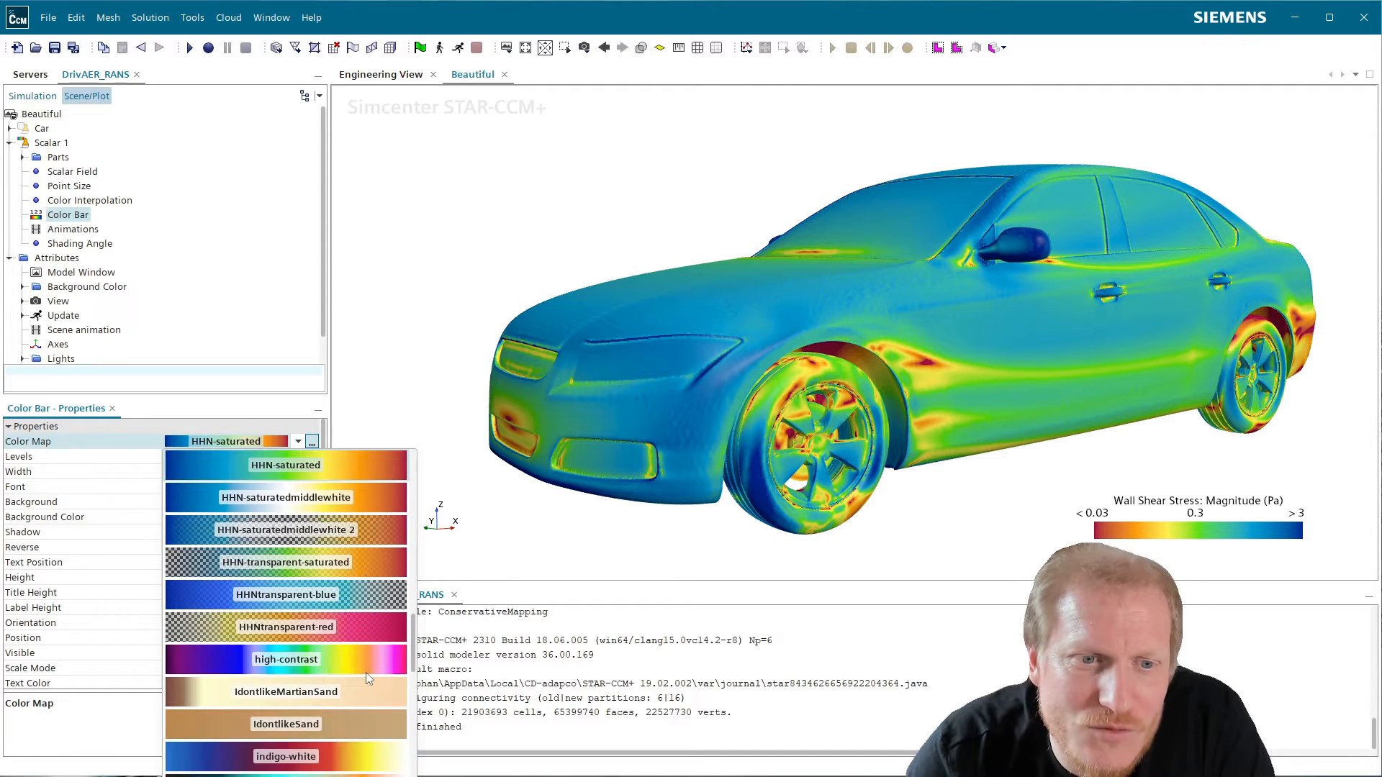
pyautogui.scroll(-3, 367, 676)
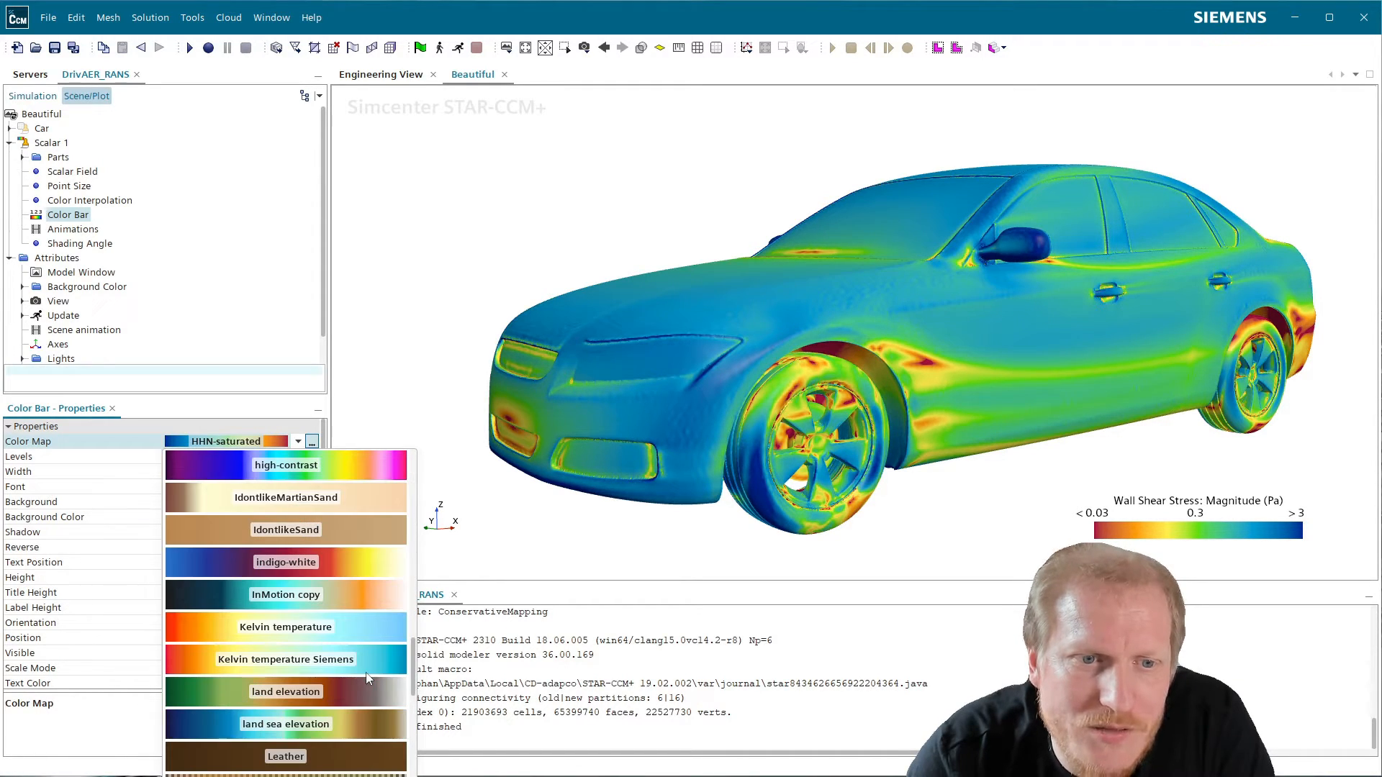
pyautogui.scroll(-1, 367, 676)
pyautogui.scroll(-3, 364, 672)
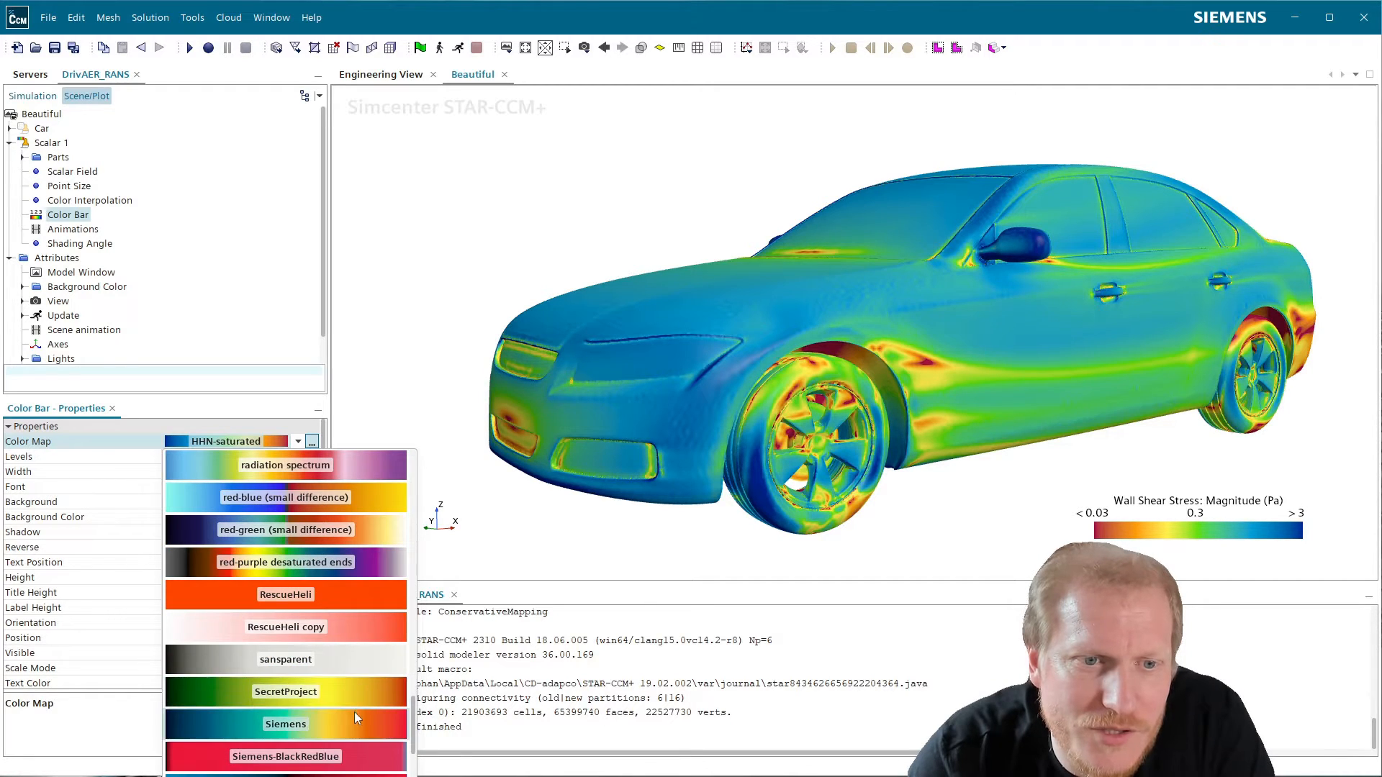
pyautogui.scroll(-1, 355, 711)
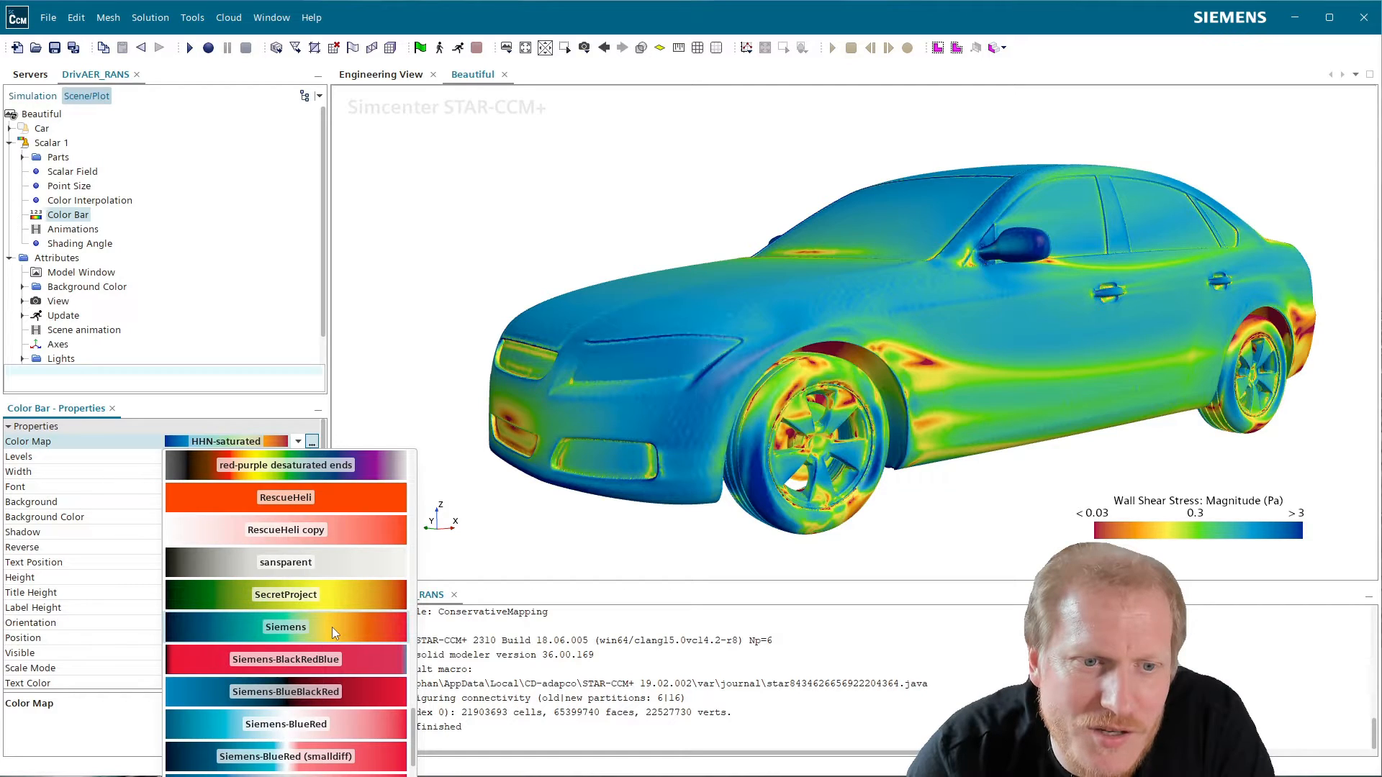
pyautogui.scroll(-3, 331, 628)
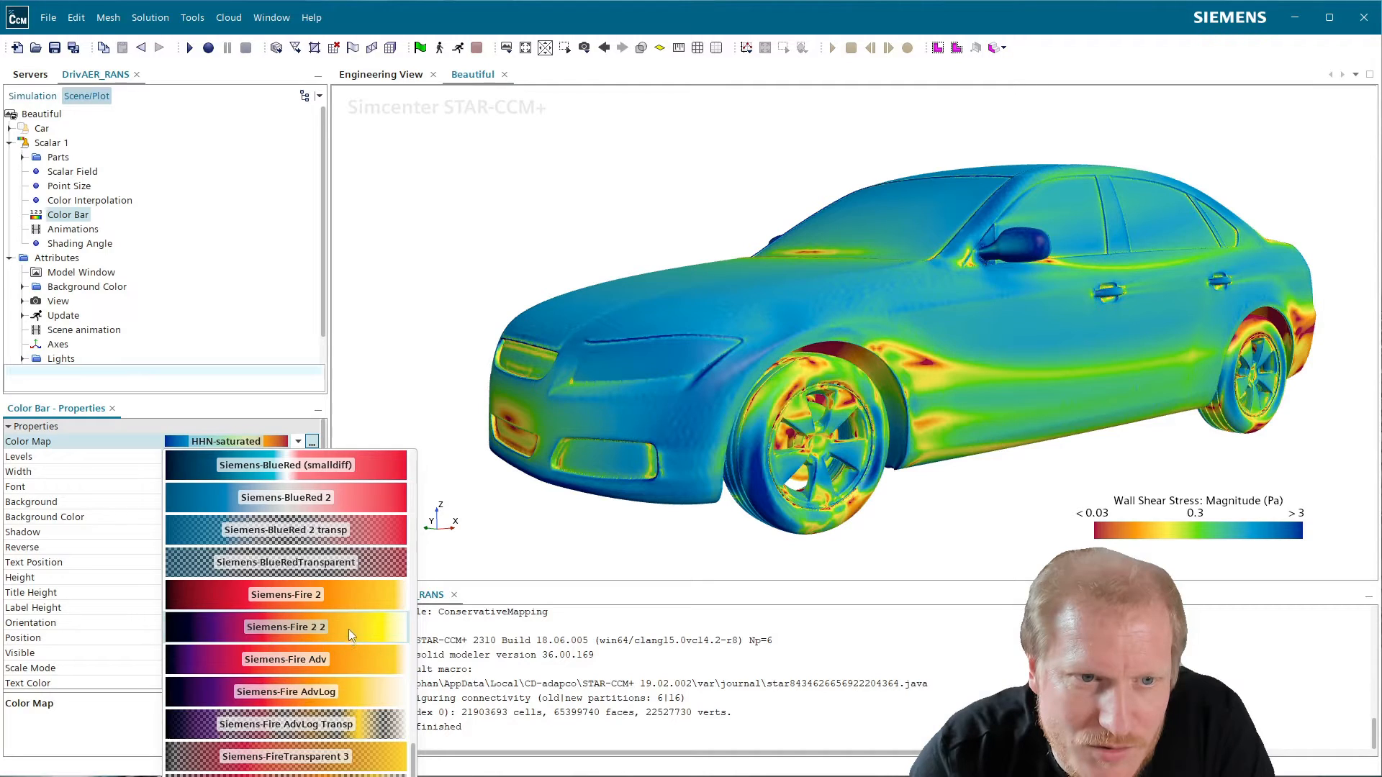
pyautogui.click(336, 693)
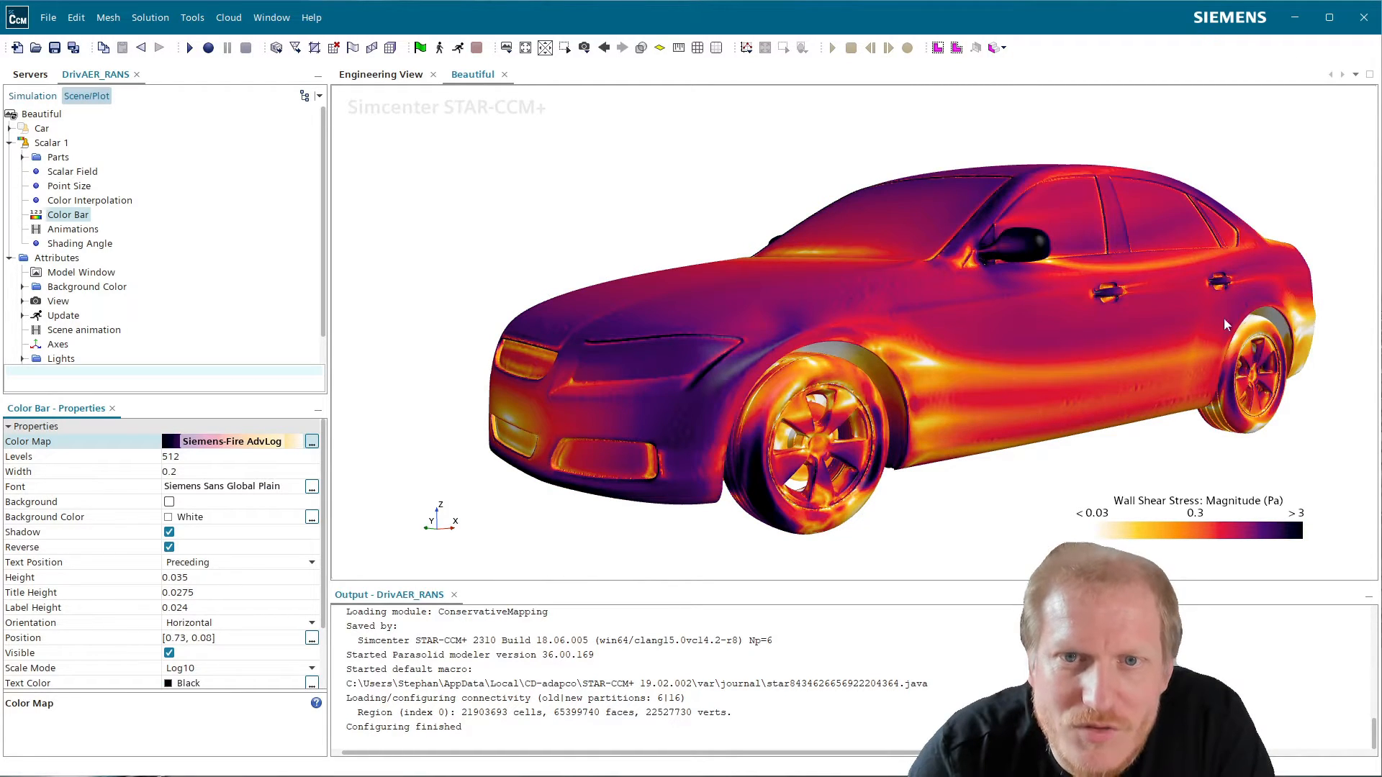
# - Bring the car's front end closer in view and change the color map to Siemens
pyautogui.moveTo(727, 394)
pyautogui.mouseDown()
pyautogui.moveTo(784, 379)
pyautogui.moveTo(873, 403)
pyautogui.moveTo(813, 416)
pyautogui.moveTo(657, 401)
pyautogui.moveTo(673, 430)
pyautogui.moveTo(650, 413)
pyautogui.moveTo(694, 392)
pyautogui.moveTo(713, 406)
pyautogui.mouseUp()
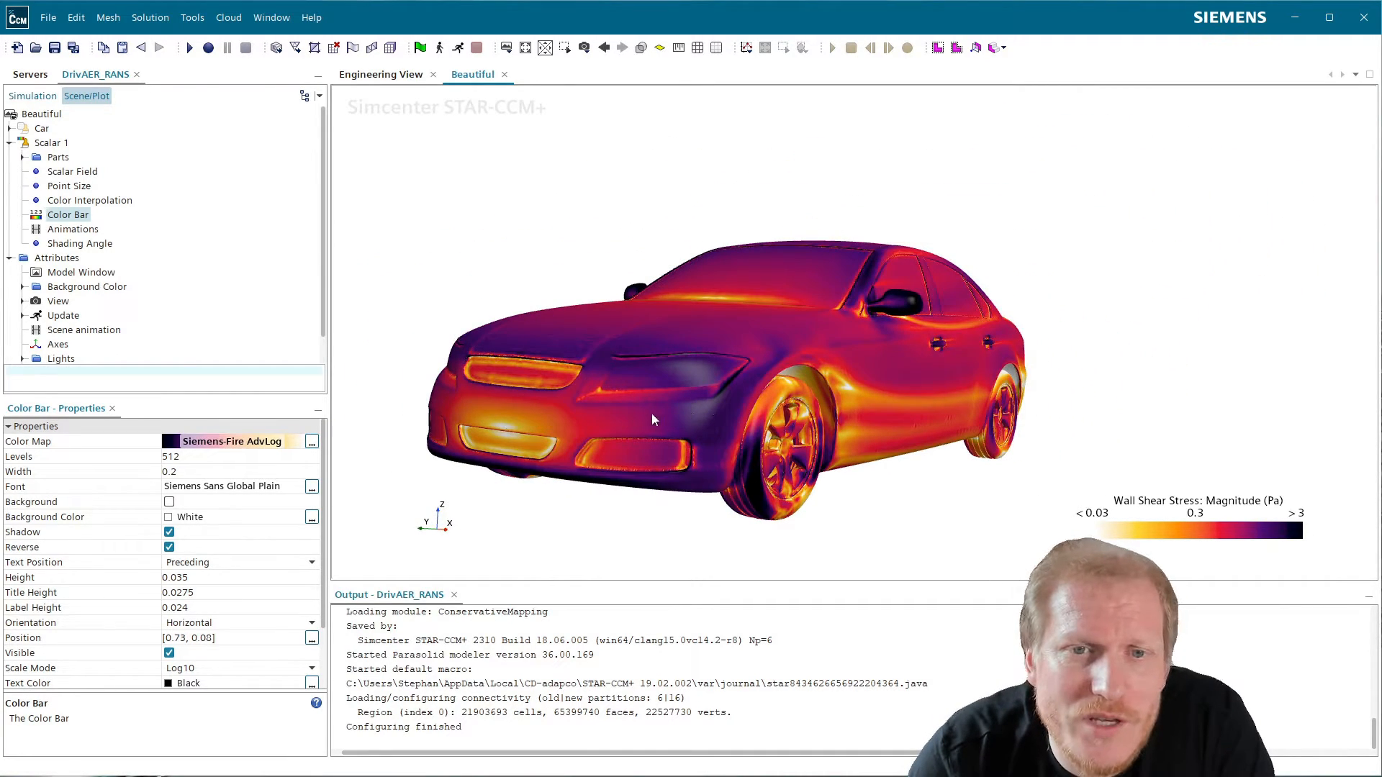
pyautogui.moveTo(667, 414); pyautogui.dragTo(707, 416, button='right')
pyautogui.scroll(3, 707, 416)
pyautogui.moveTo(732, 410); pyautogui.dragTo(741, 424)
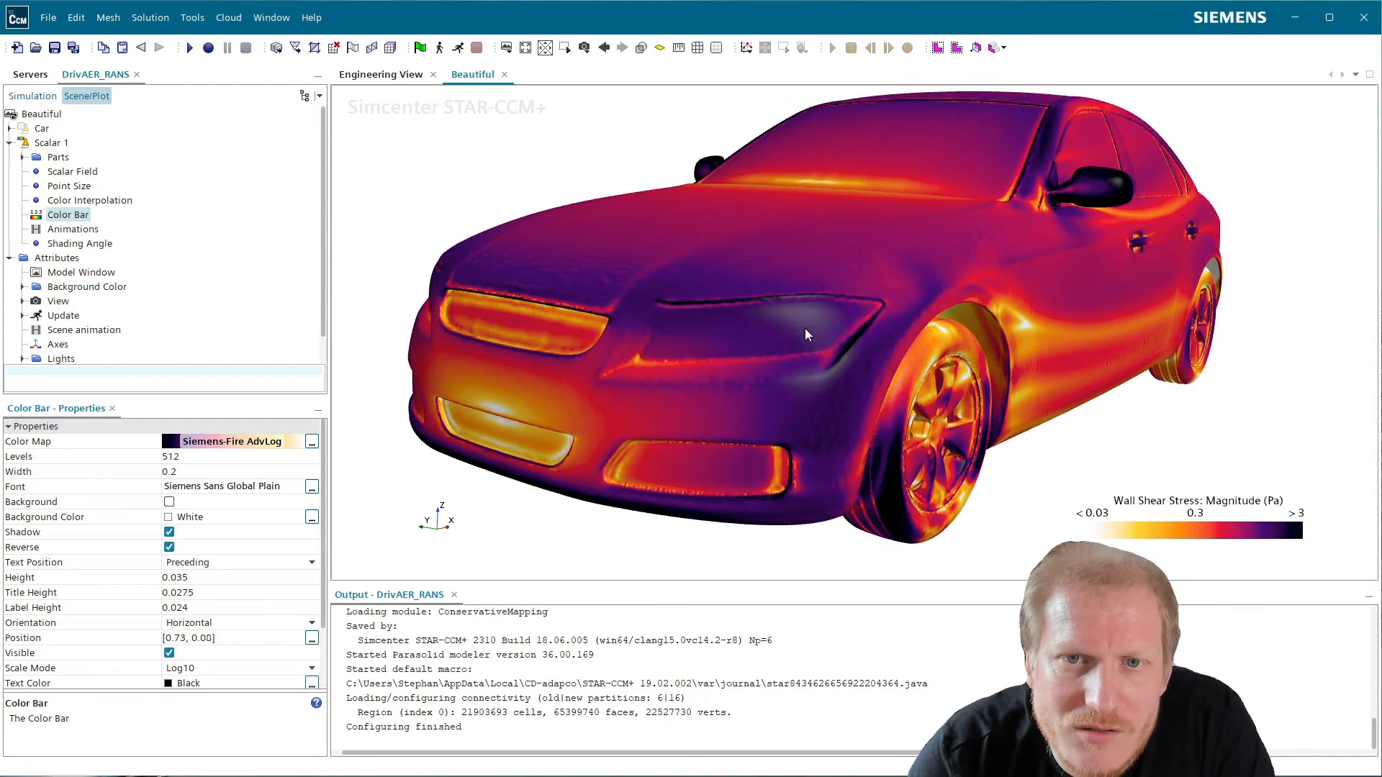
pyautogui.moveTo(804, 329); pyautogui.dragTo(803, 346)
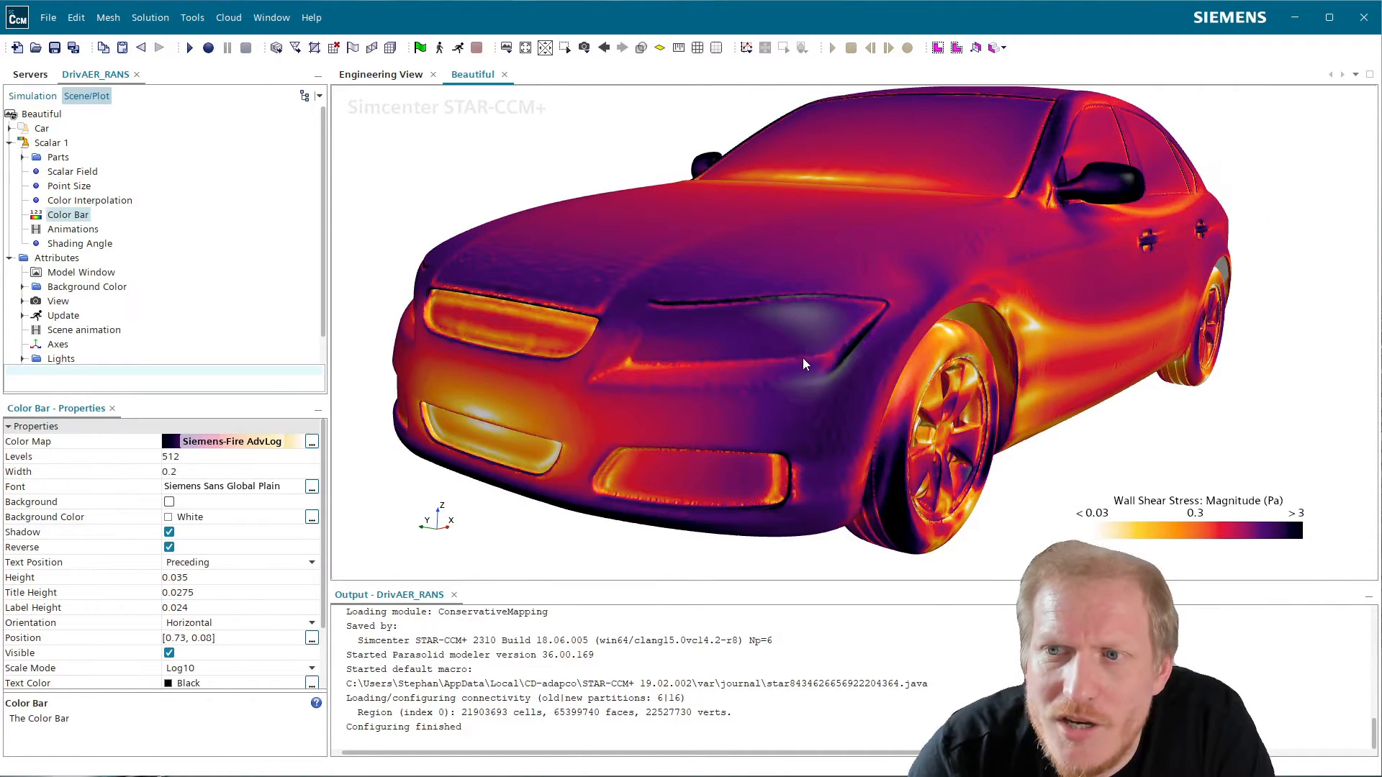
pyautogui.moveTo(787, 398)
pyautogui.mouseDown()
pyautogui.moveTo(597, 366)
pyautogui.moveTo(671, 401)
pyautogui.moveTo(806, 416)
pyautogui.mouseUp()
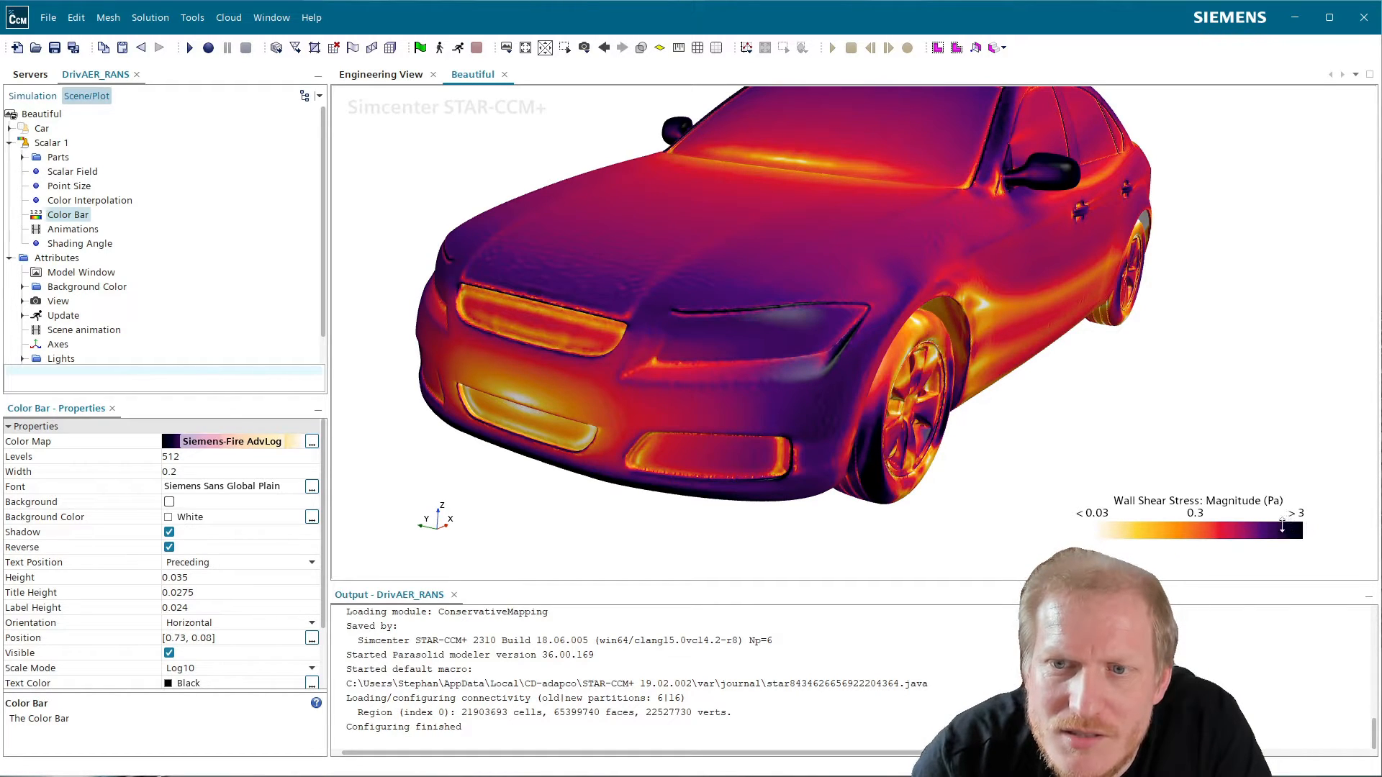
pyautogui.click(275, 443)
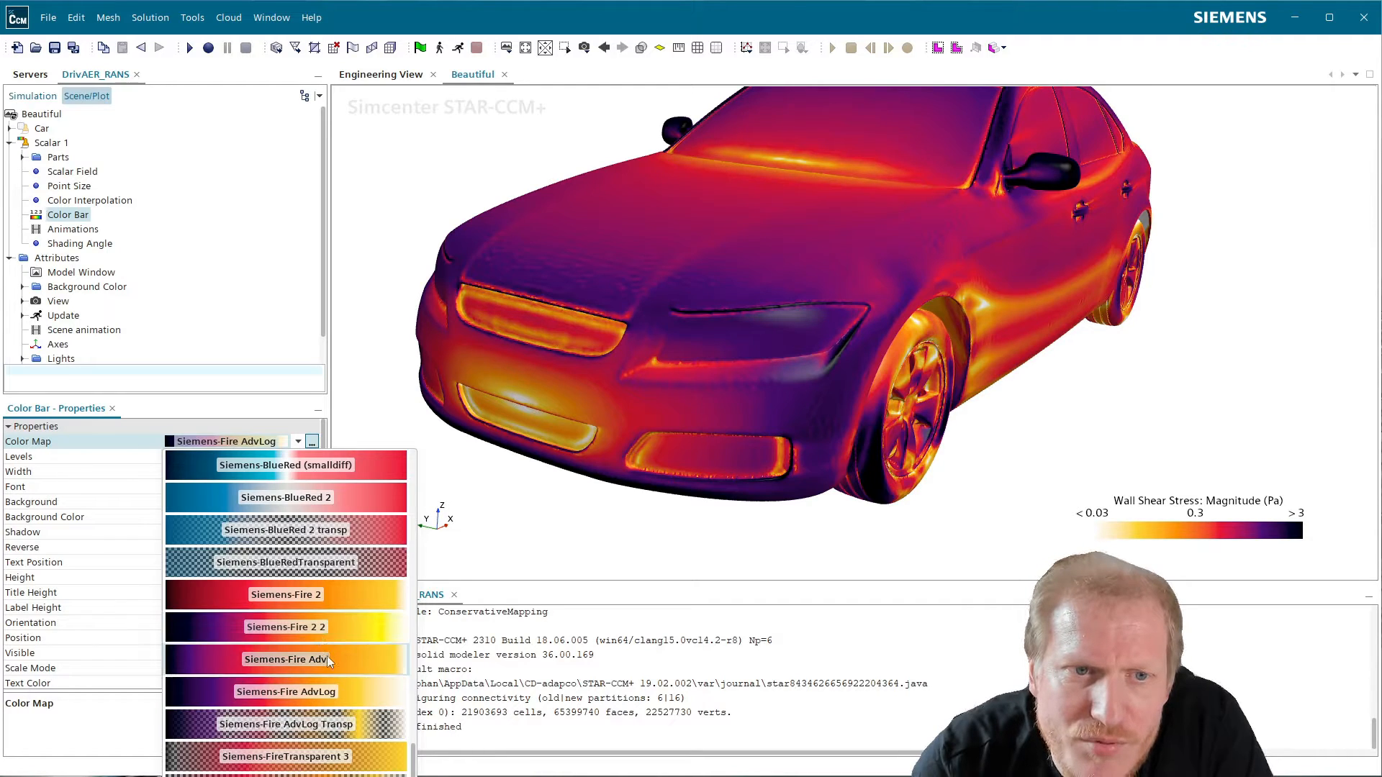
pyautogui.scroll(-5, 327, 655)
pyautogui.click(308, 624)
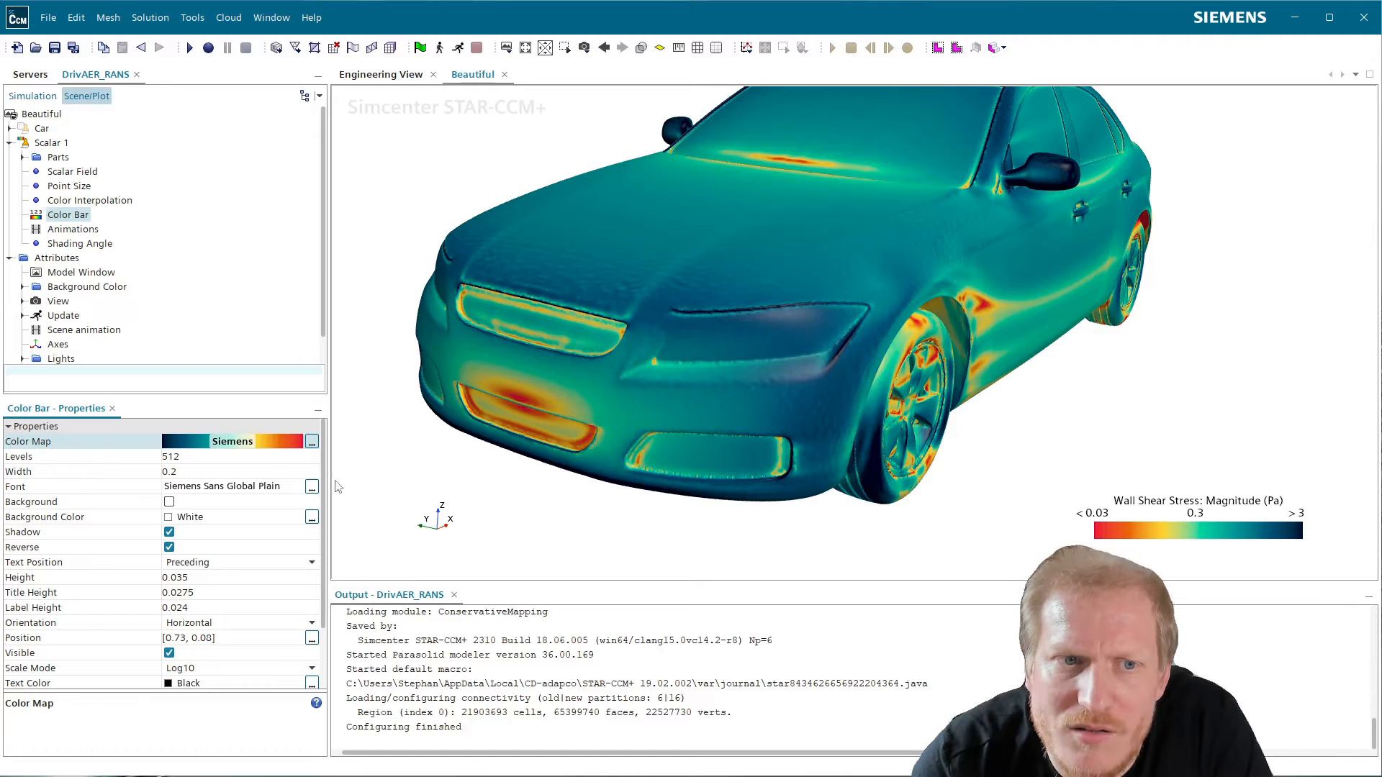
# - Set the color bar's ramp type to Linear in its expert properties
pyautogui.click(271, 445)
pyautogui.click(268, 439)
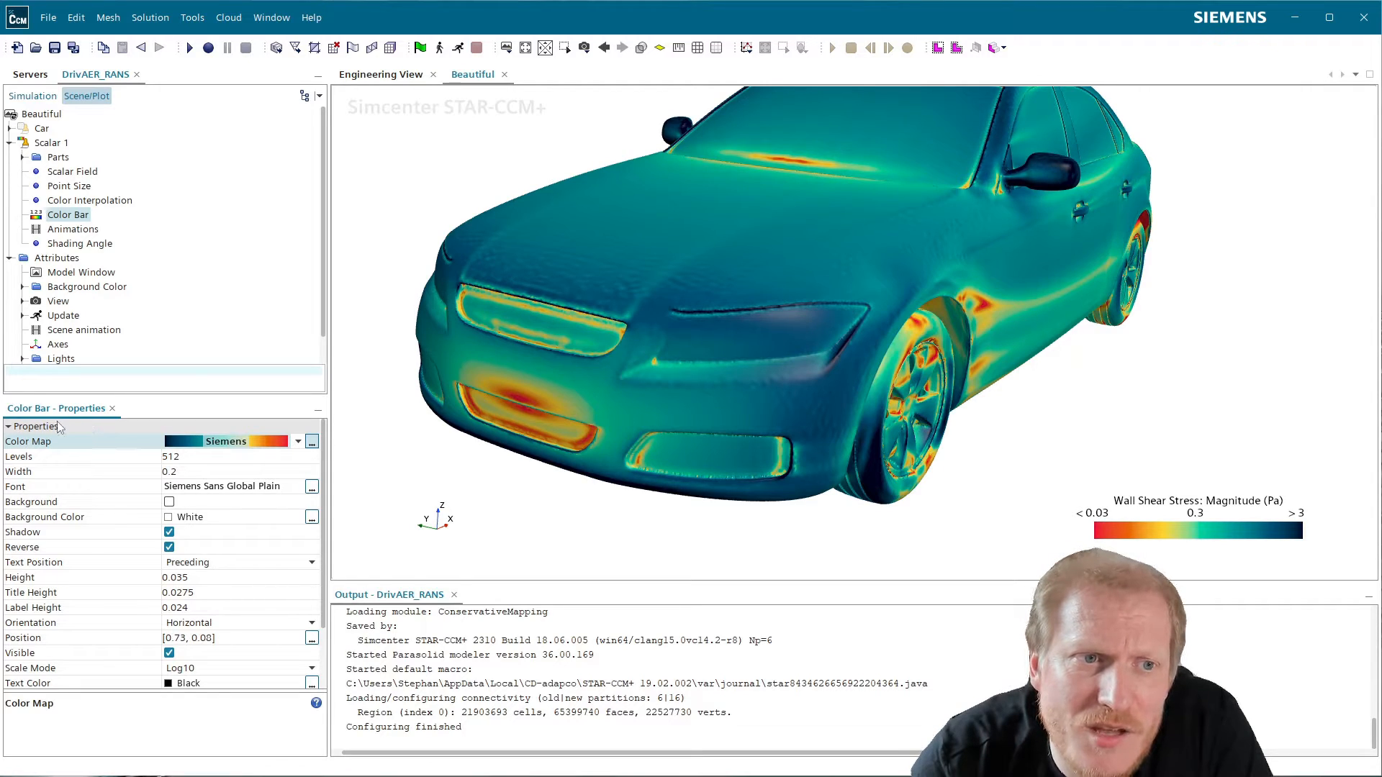
pyautogui.scroll(-3, 136, 534)
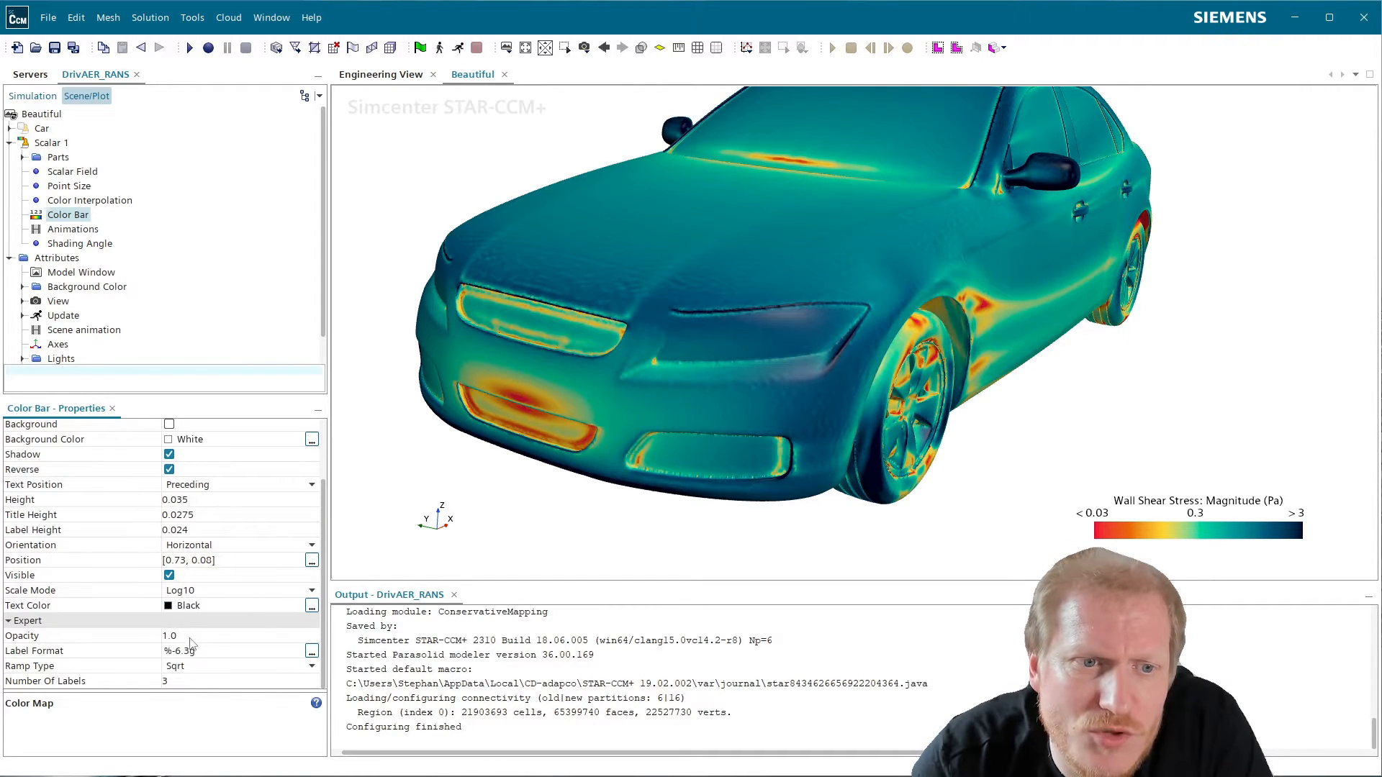
pyautogui.click(70, 669)
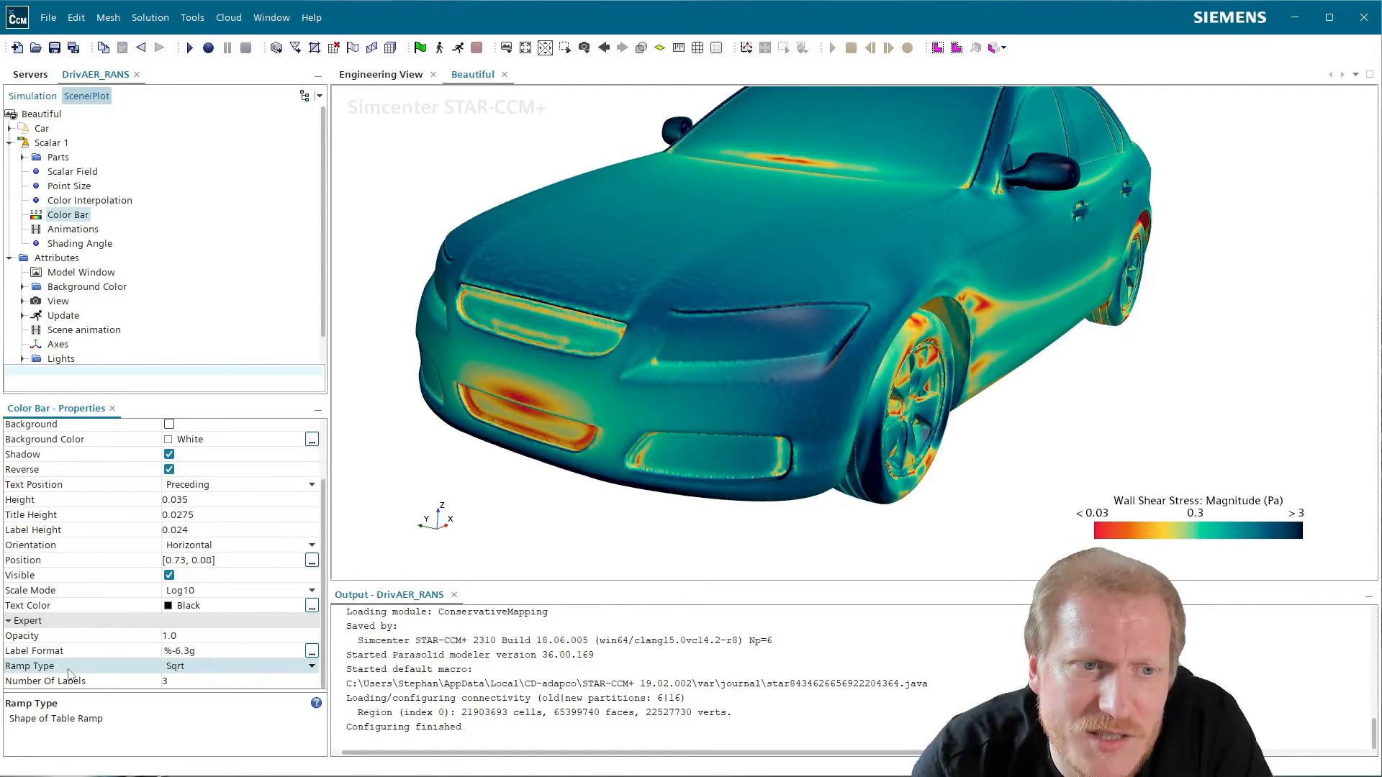
pyautogui.click(179, 668)
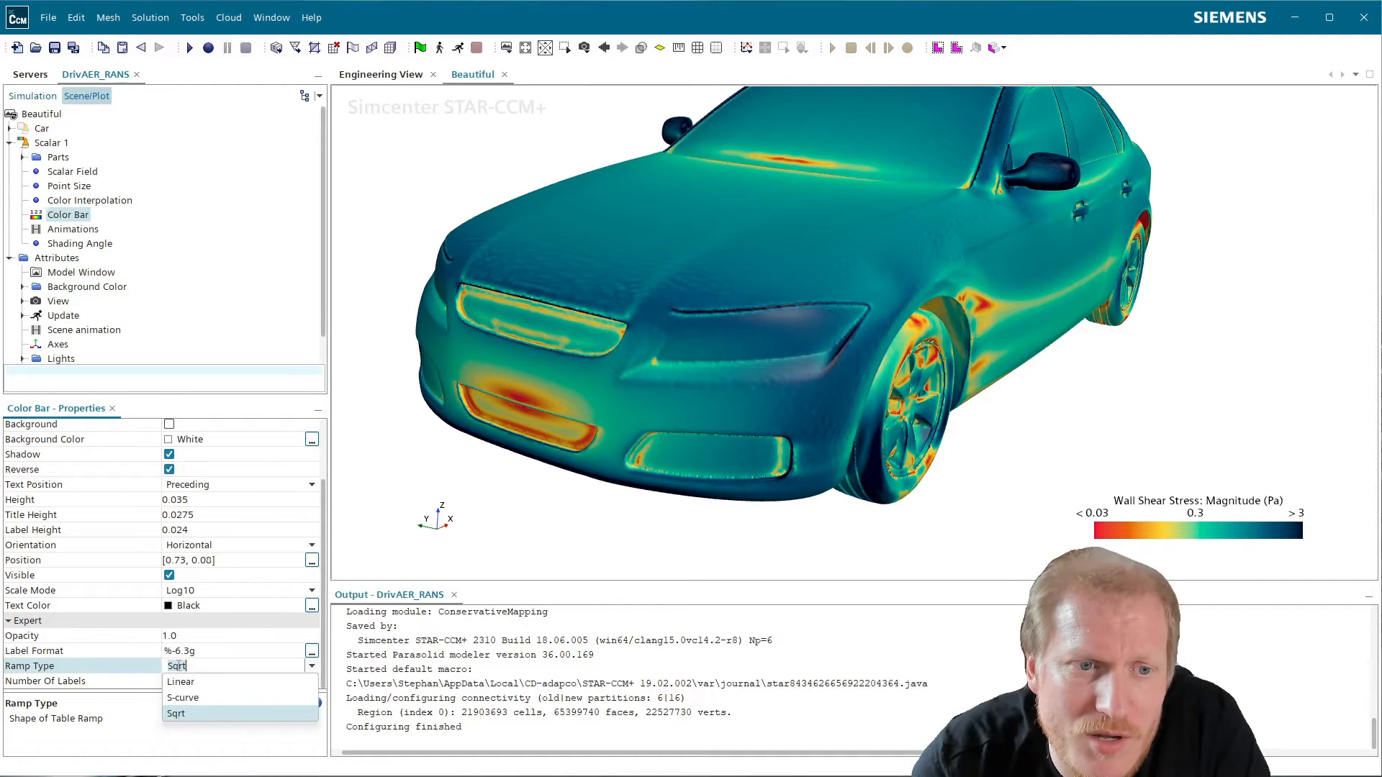
pyautogui.click(241, 690)
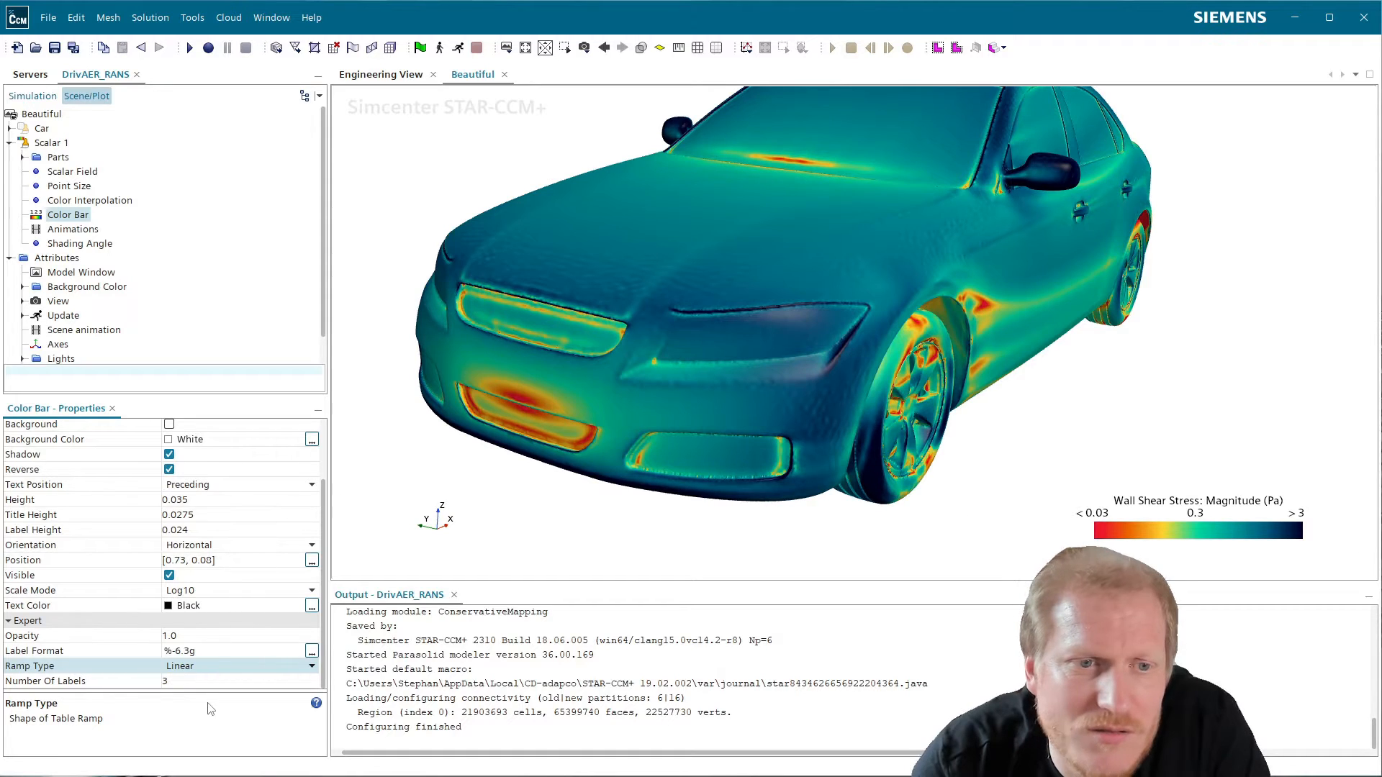
# - Change the color bar's color map to Siemens-Fire AdvLog
pyautogui.scroll(3, 243, 649)
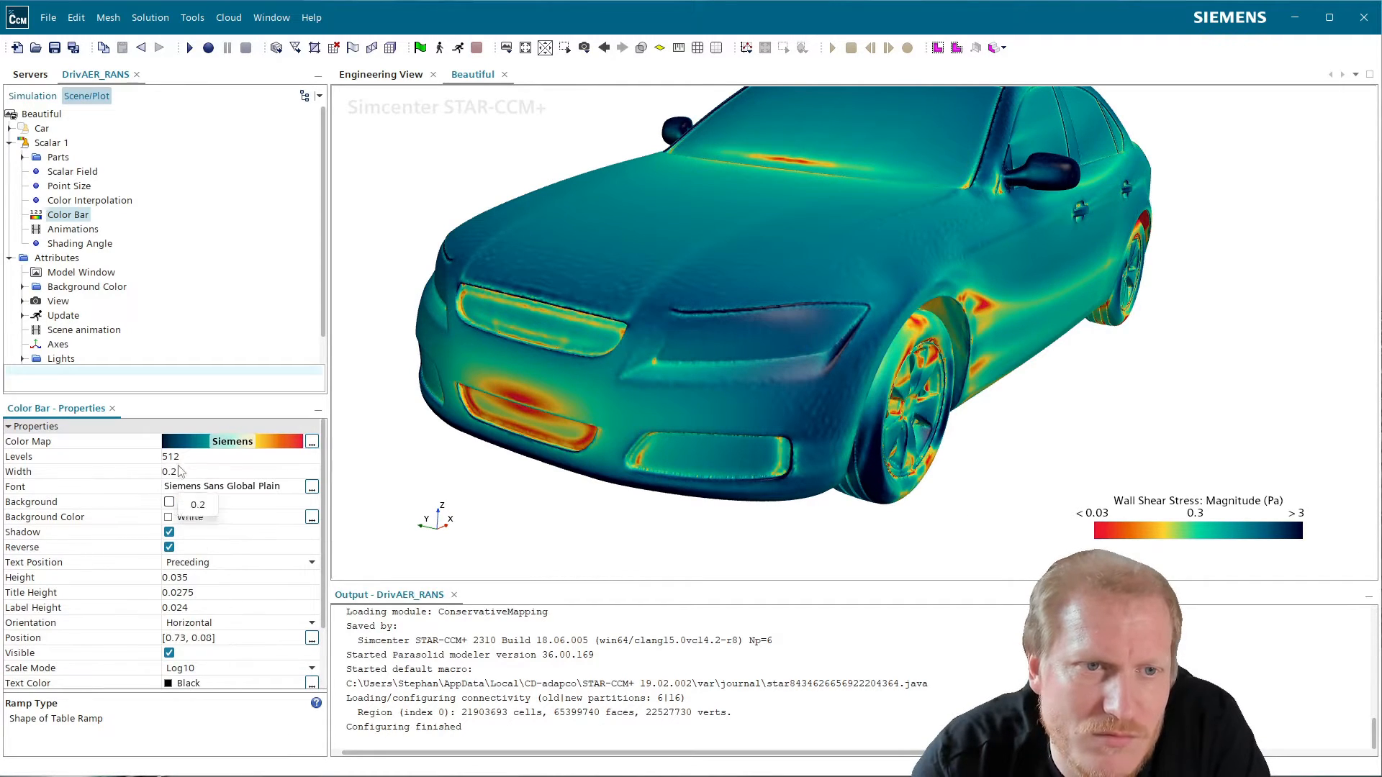
pyautogui.click(247, 439)
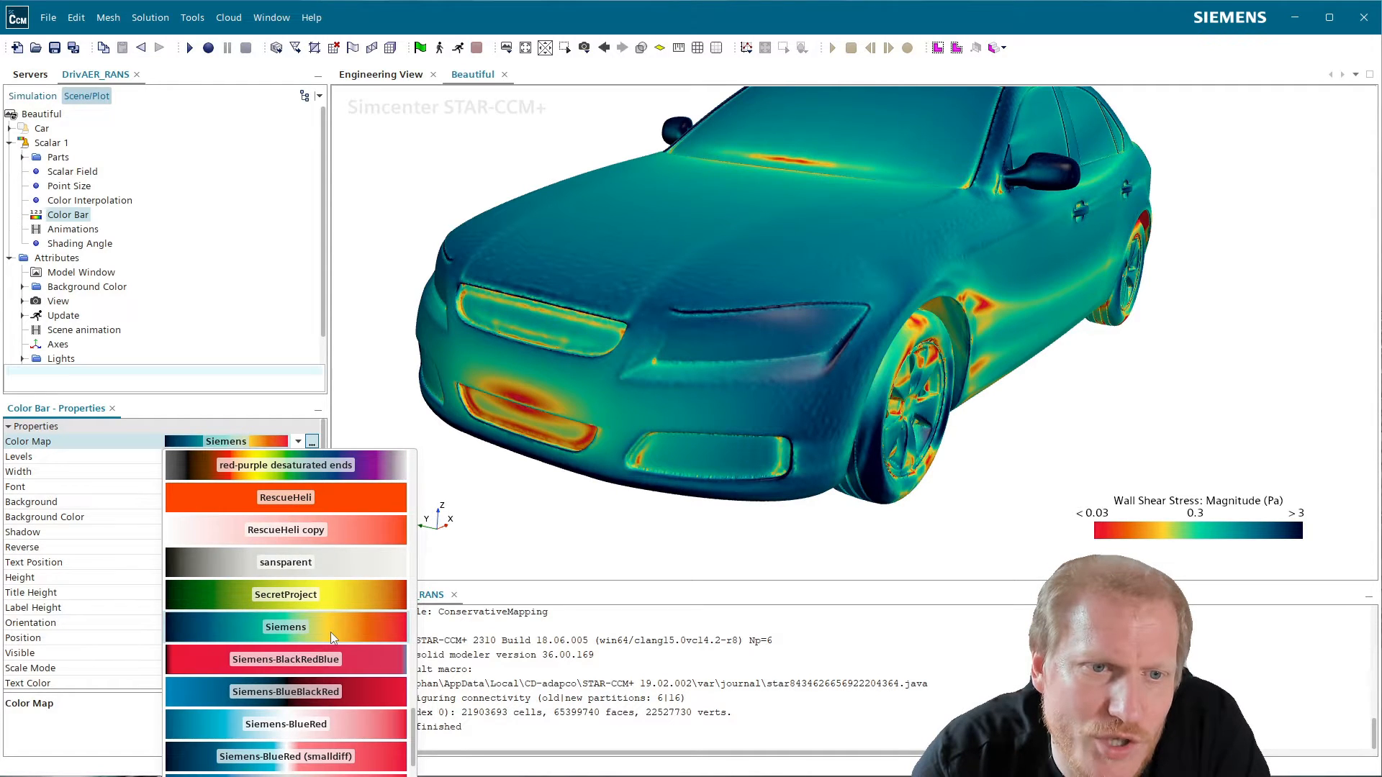
pyautogui.scroll(-5, 355, 736)
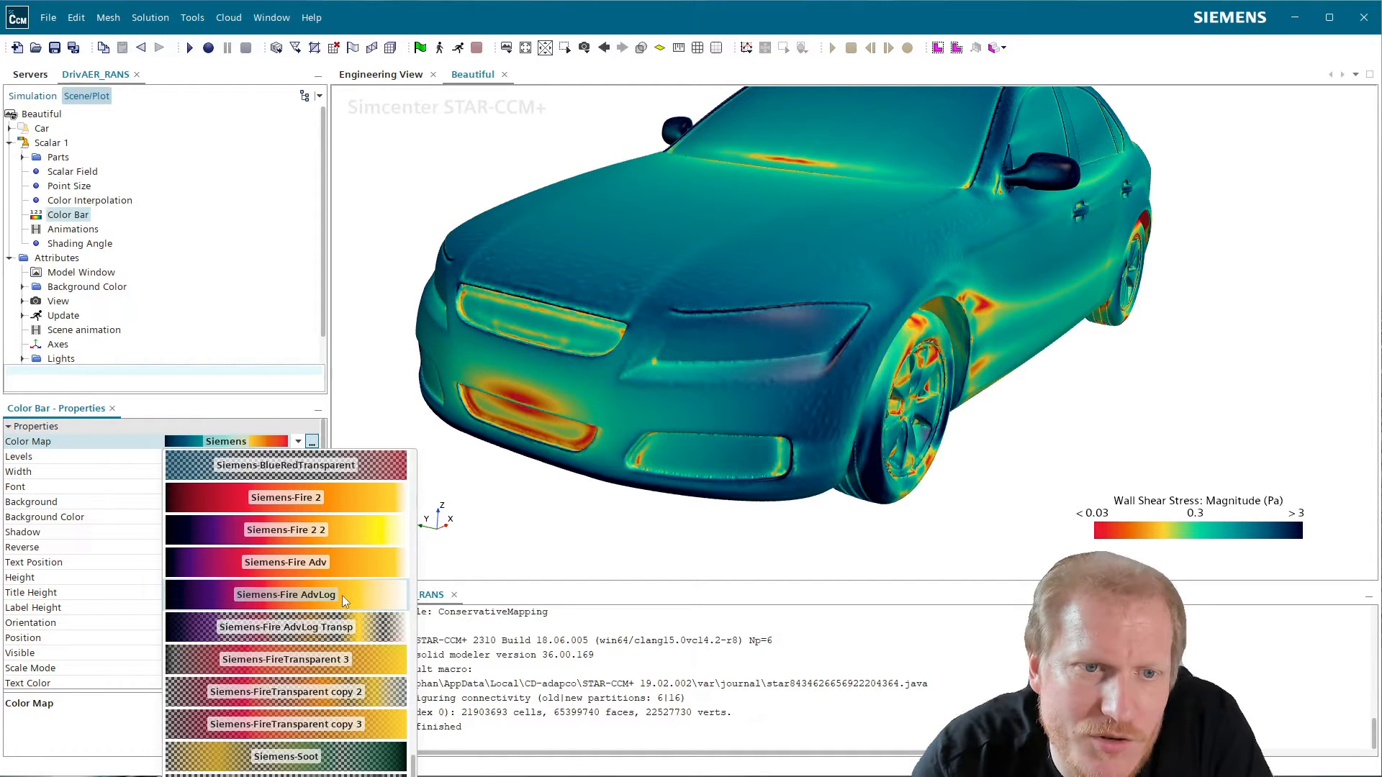
pyautogui.click(341, 594)
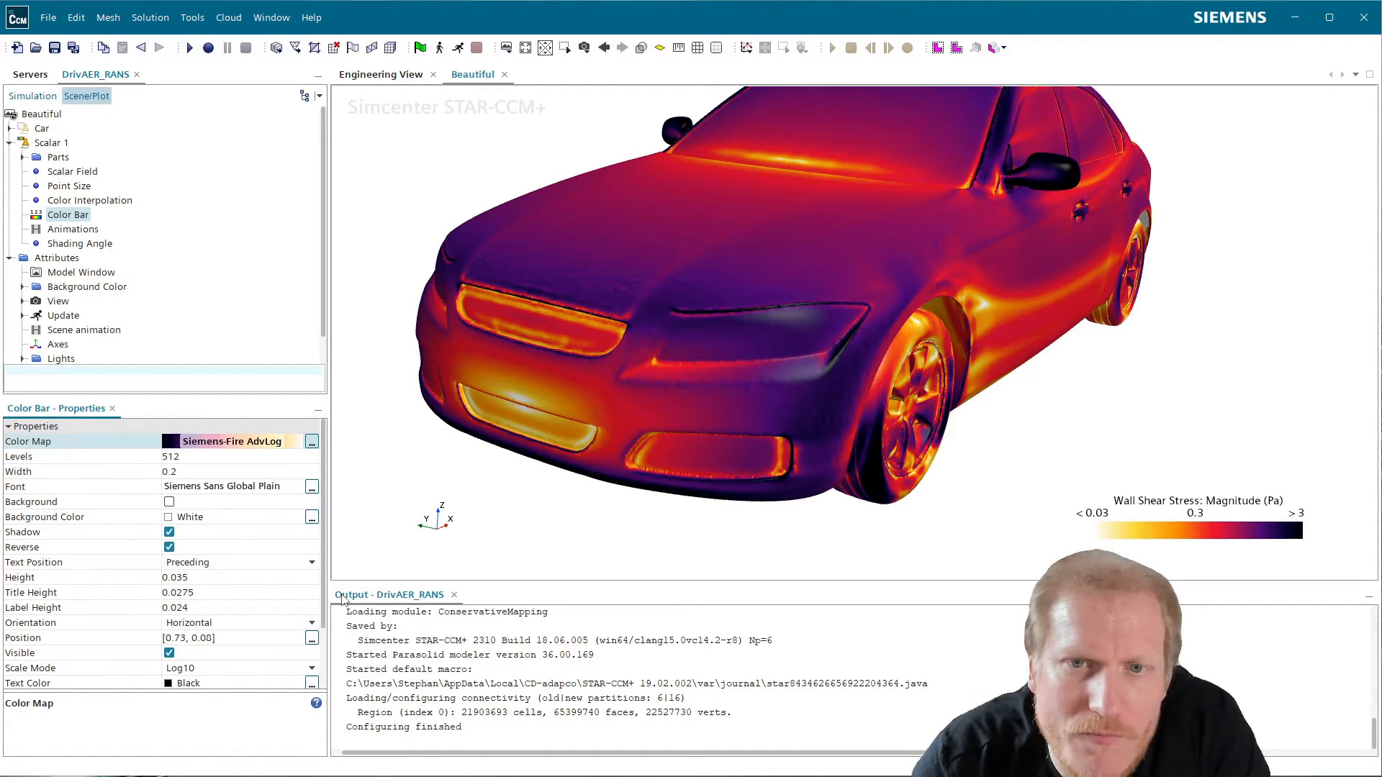
# - Set the color bar's ramp type to Sqrt in its expert properties
pyautogui.scroll(-2, 220, 648)
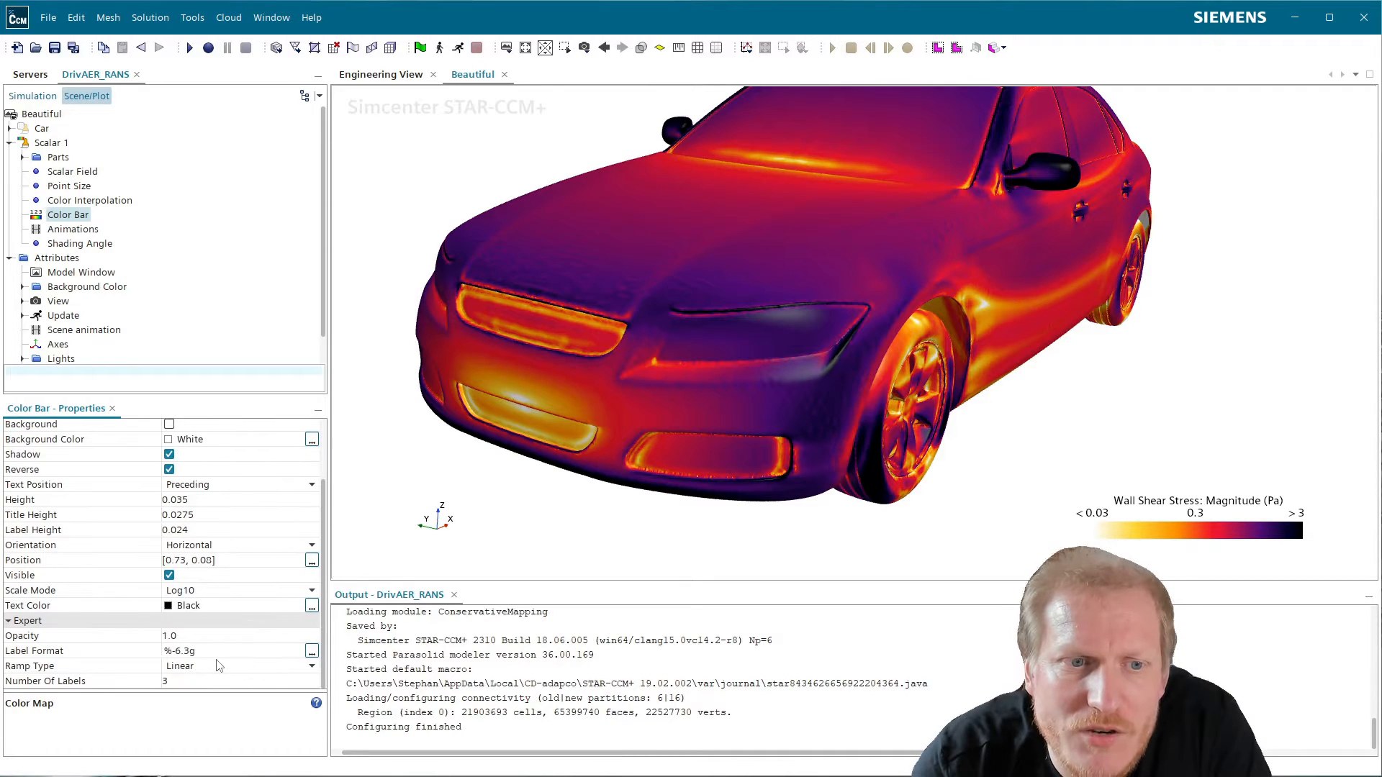
pyautogui.click(199, 668)
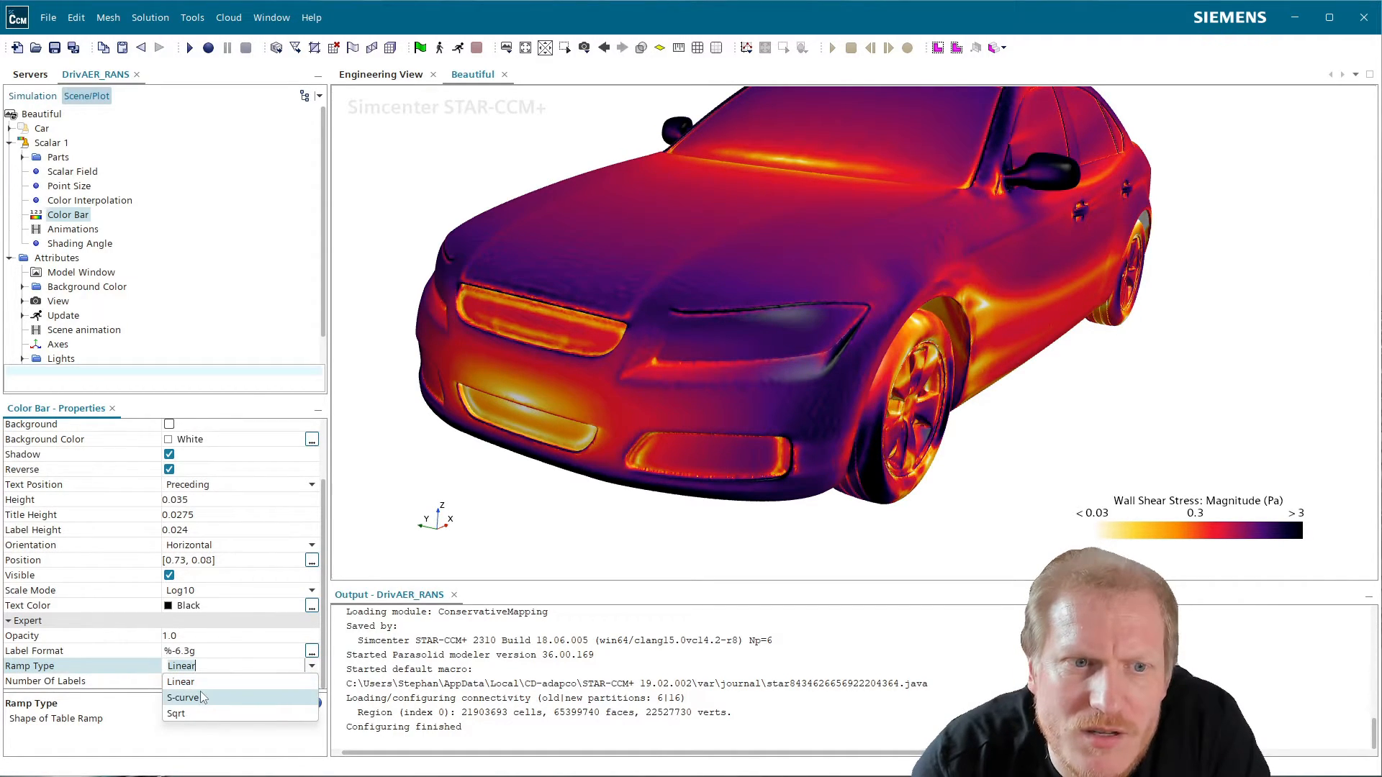
pyautogui.click(201, 724)
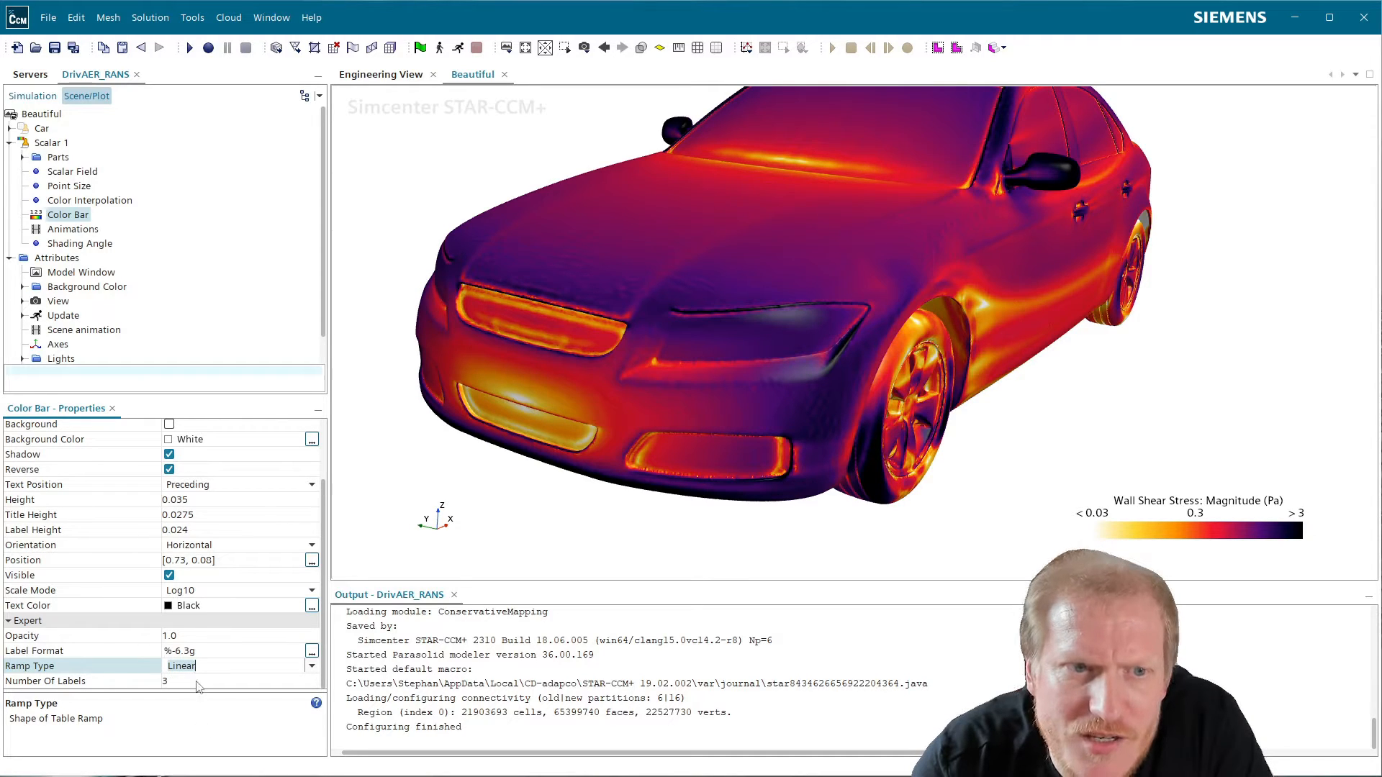
pyautogui.click(239, 670)
pyautogui.click(314, 668)
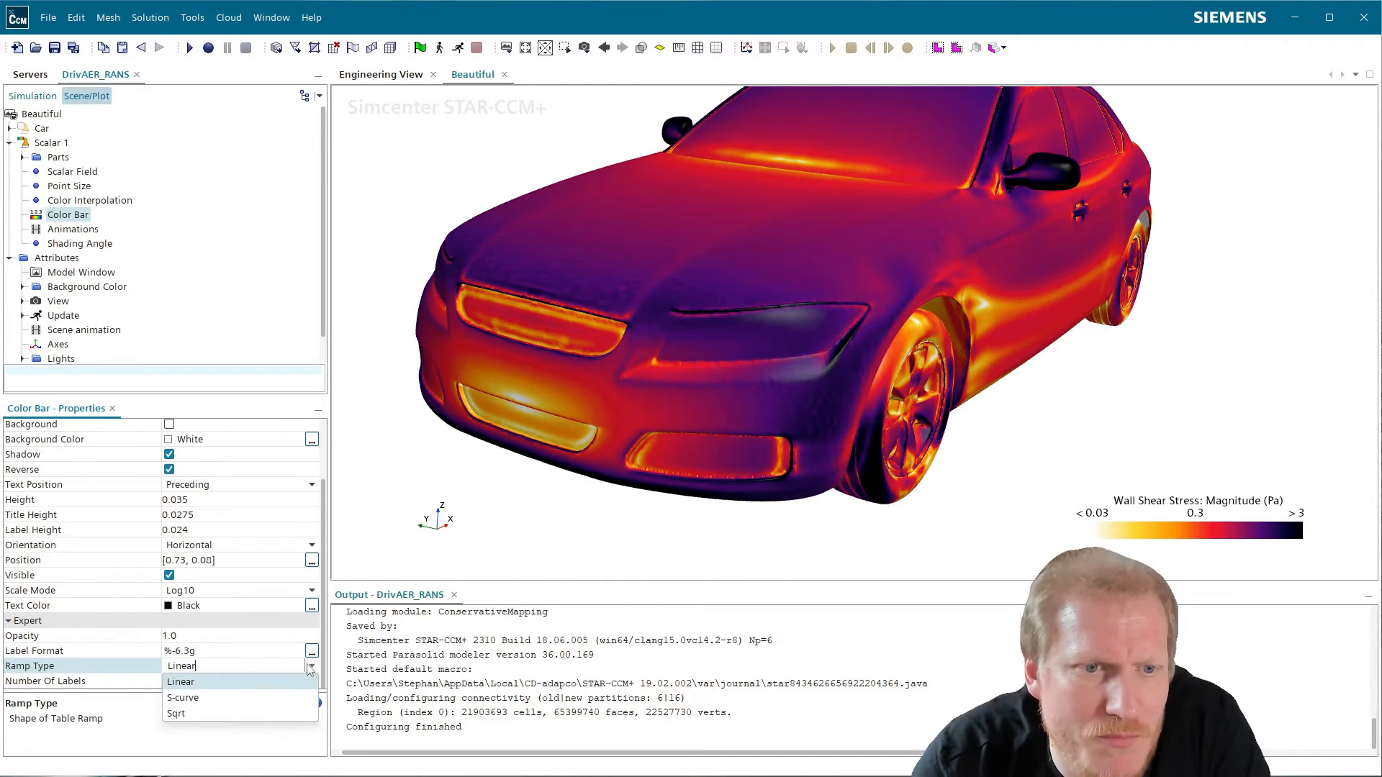
pyautogui.click(180, 715)
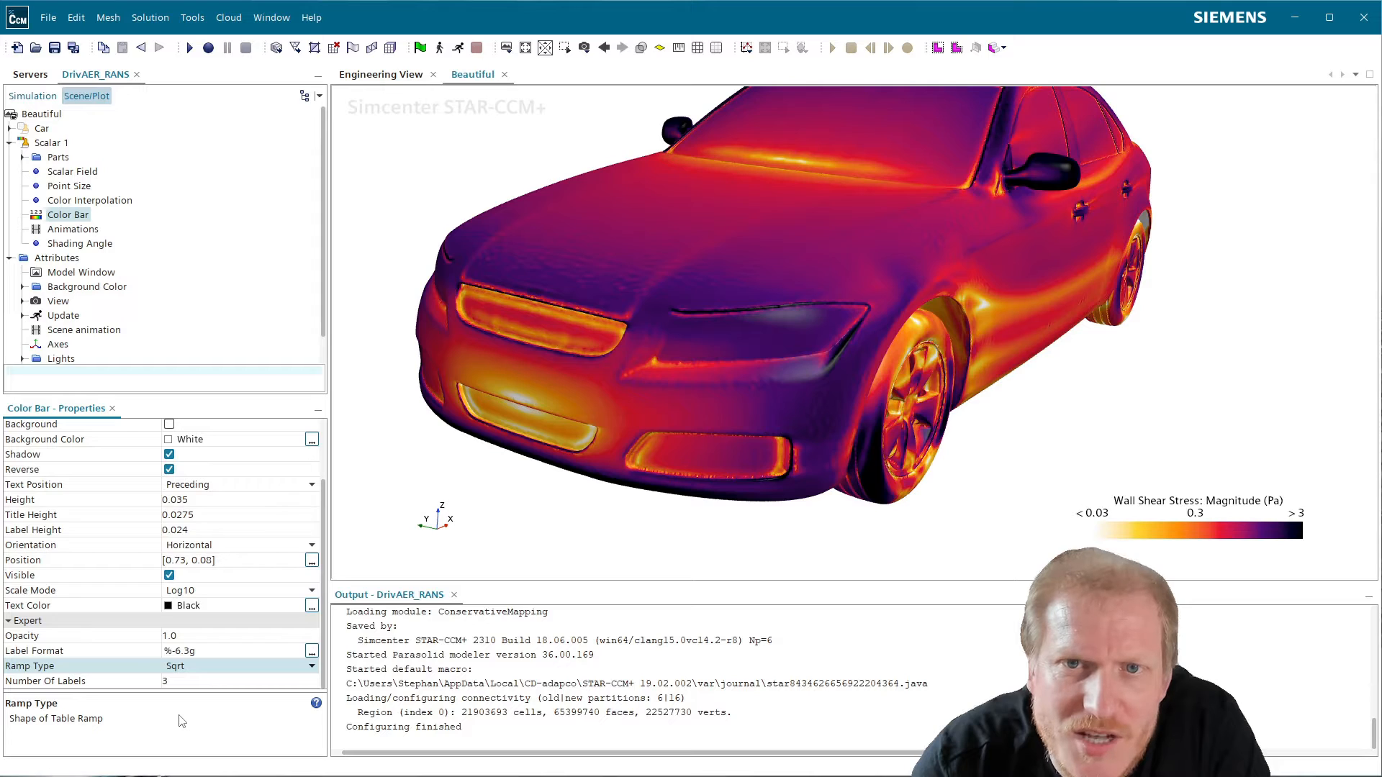
# - Try the S-curve ramp type on the color bar with the whole car front in view, and switch it back to Sqrt
pyautogui.moveTo(826, 262); pyautogui.dragTo(710, 240)
pyautogui.click(180, 666)
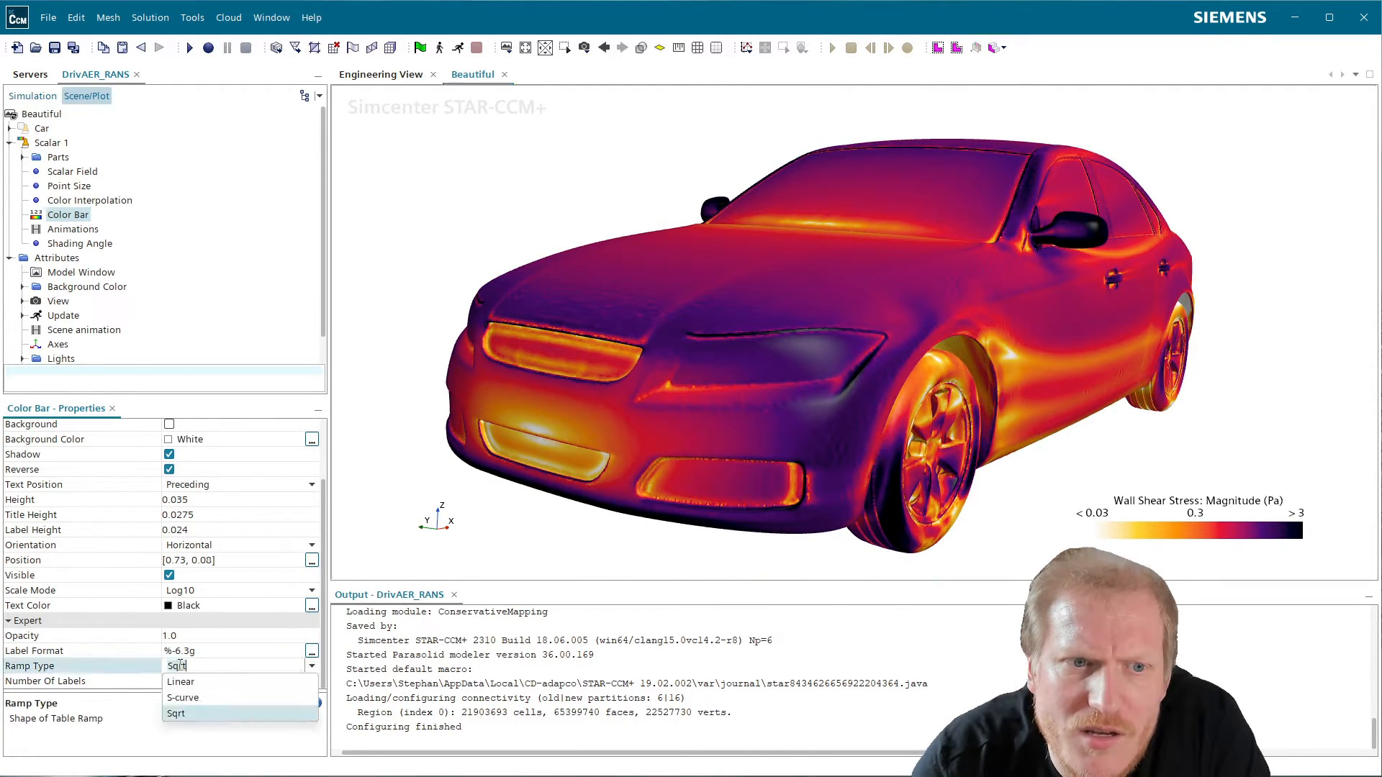
pyautogui.click(198, 698)
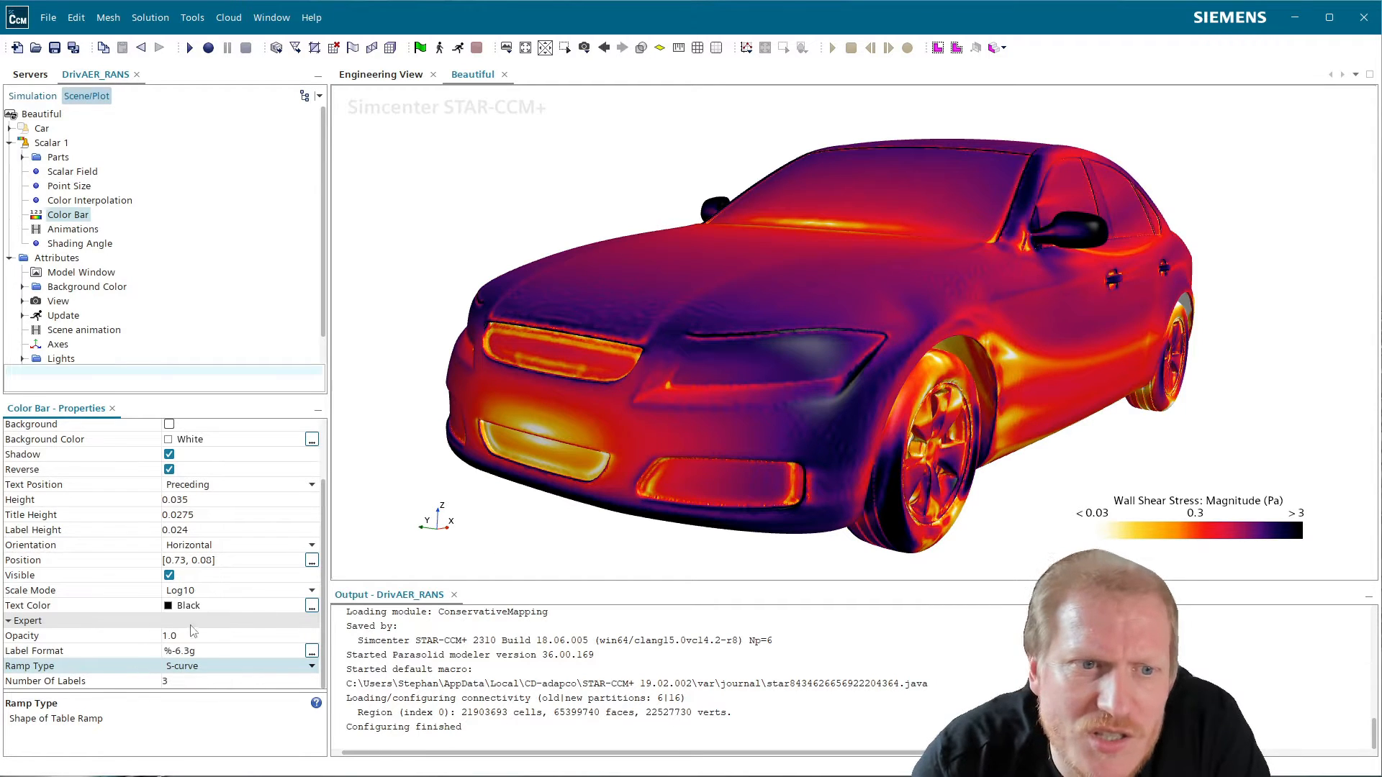
pyautogui.click(207, 668)
pyautogui.click(194, 713)
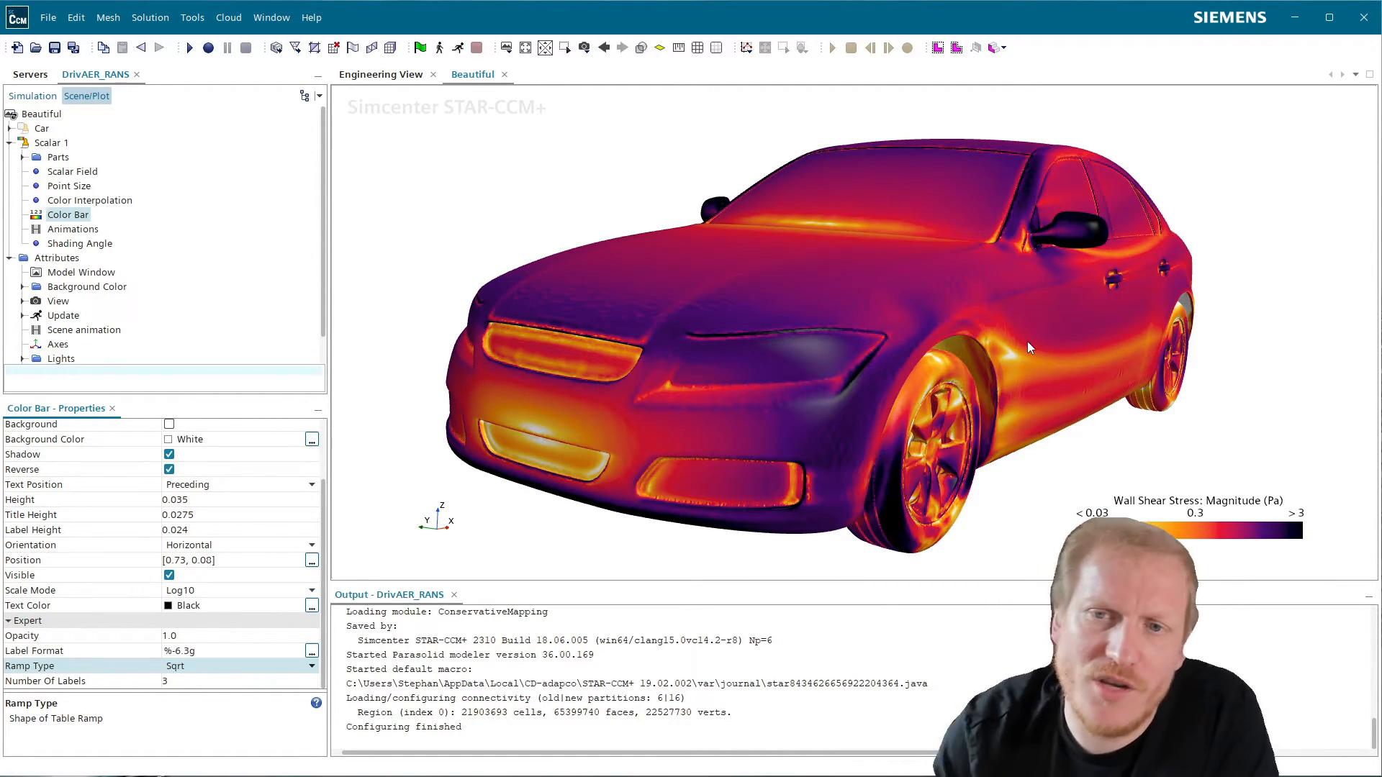
# - Examine the wall shear stress contours around the front wheel arch, along the car's side and on the windshield and its pillar
pyautogui.scroll(5, 998, 363)
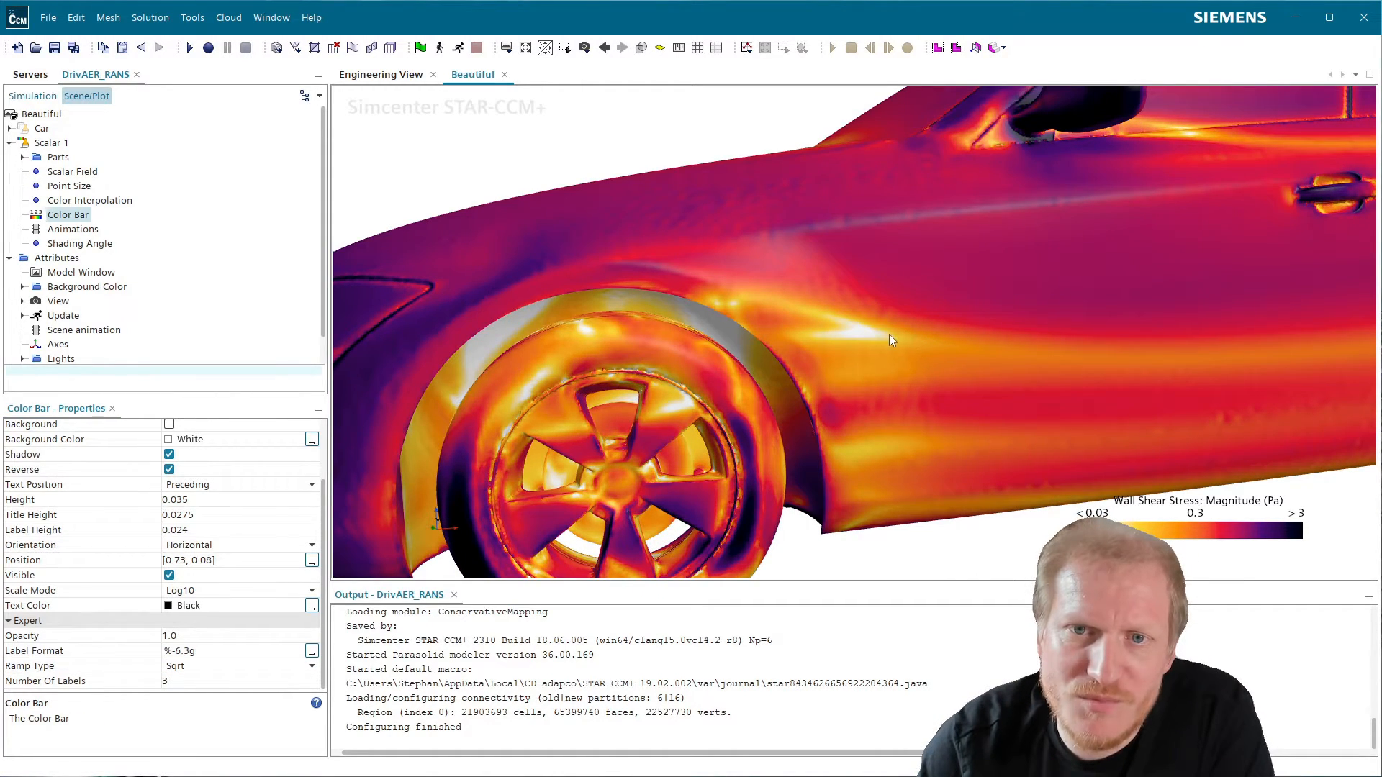
pyautogui.scroll(-2, 866, 328)
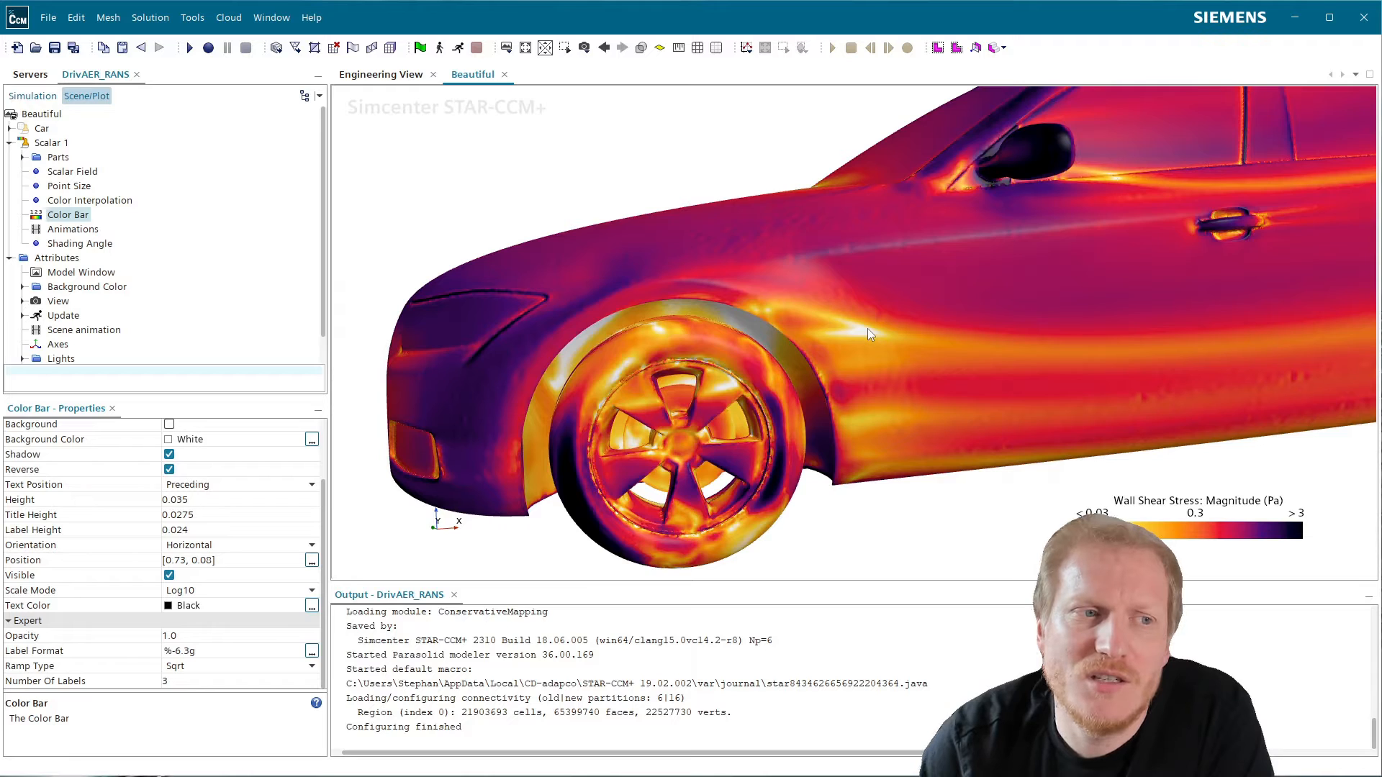
pyautogui.moveTo(969, 300)
pyautogui.mouseDown()
pyautogui.moveTo(847, 334)
pyautogui.moveTo(961, 324)
pyautogui.mouseUp()
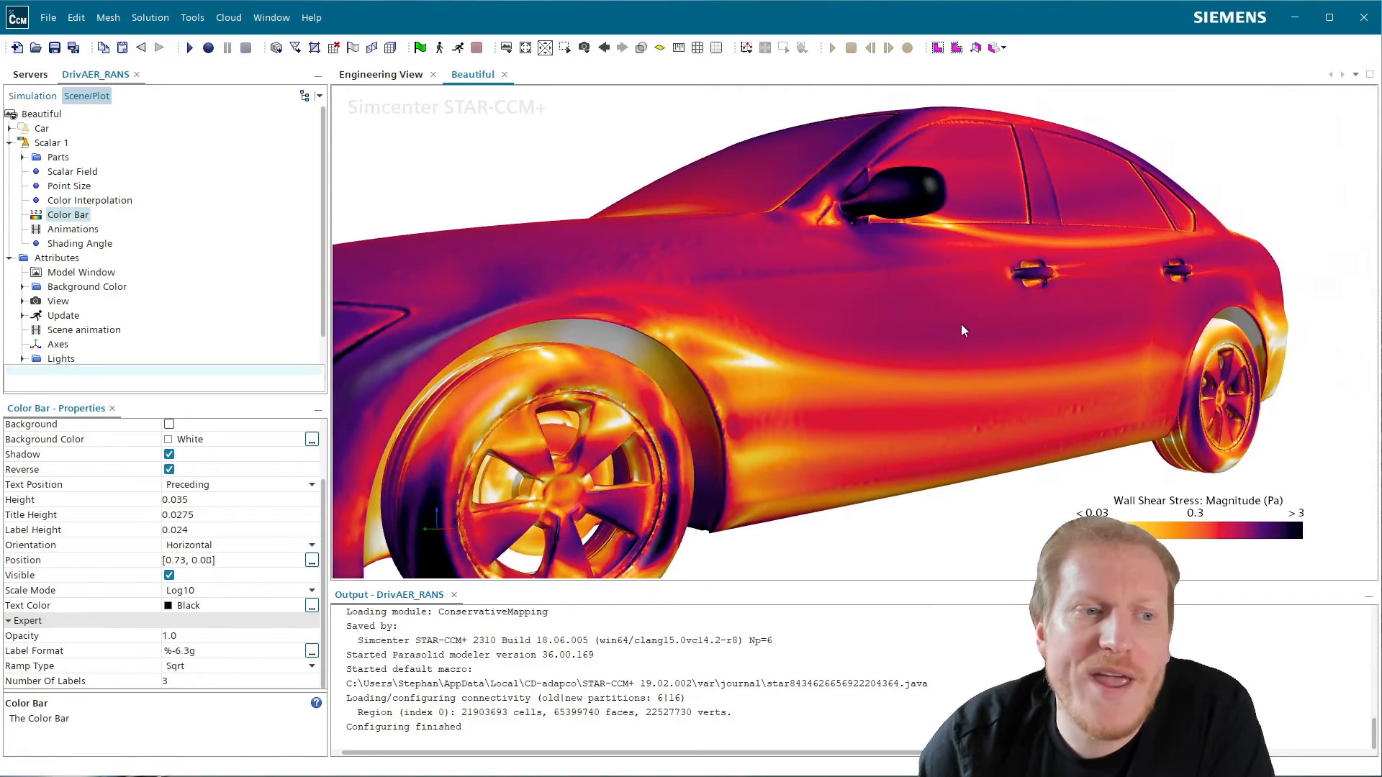
pyautogui.scroll(-2, 994, 384)
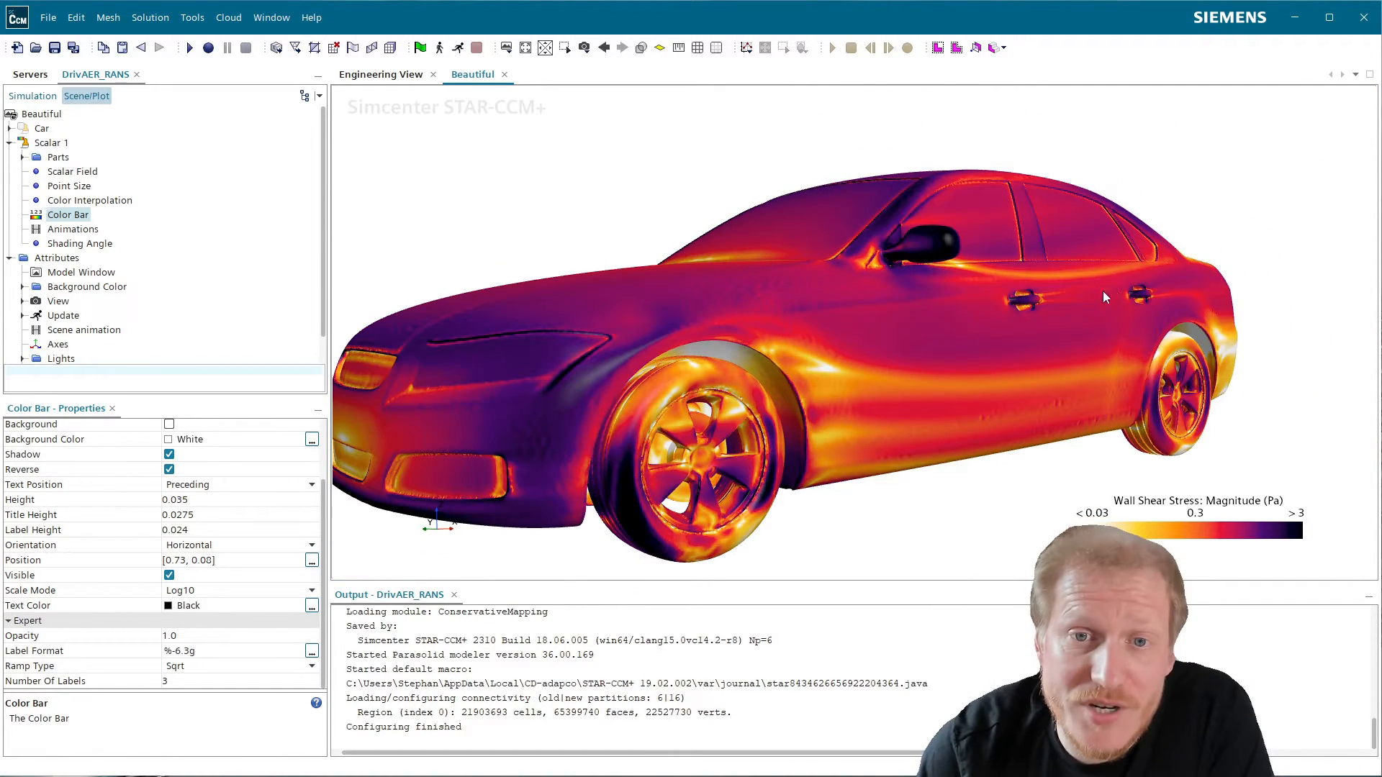
pyautogui.moveTo(908, 332); pyautogui.dragTo(908, 374)
pyautogui.moveTo(1100, 250); pyautogui.dragTo(962, 436, button='right')
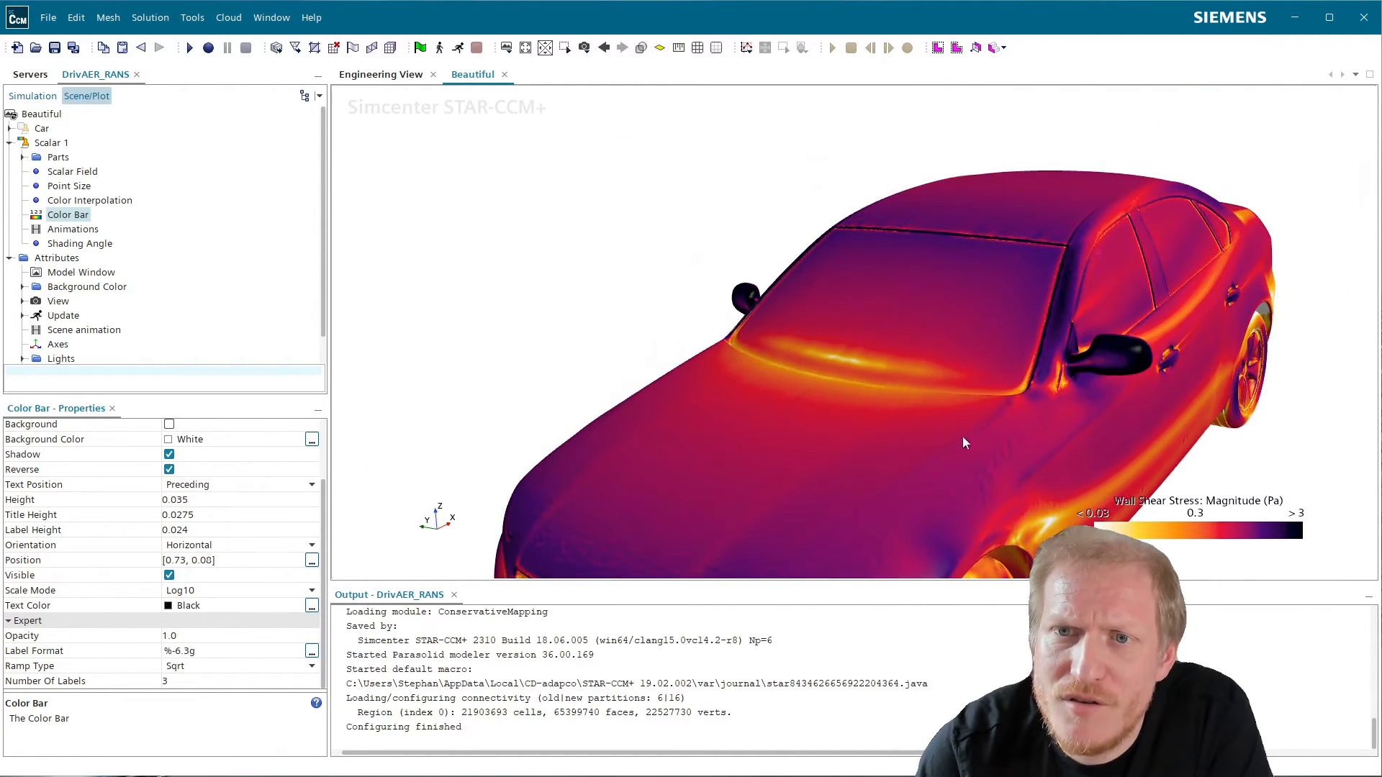
pyautogui.scroll(2, 1095, 274)
pyautogui.scroll(4, 1096, 274)
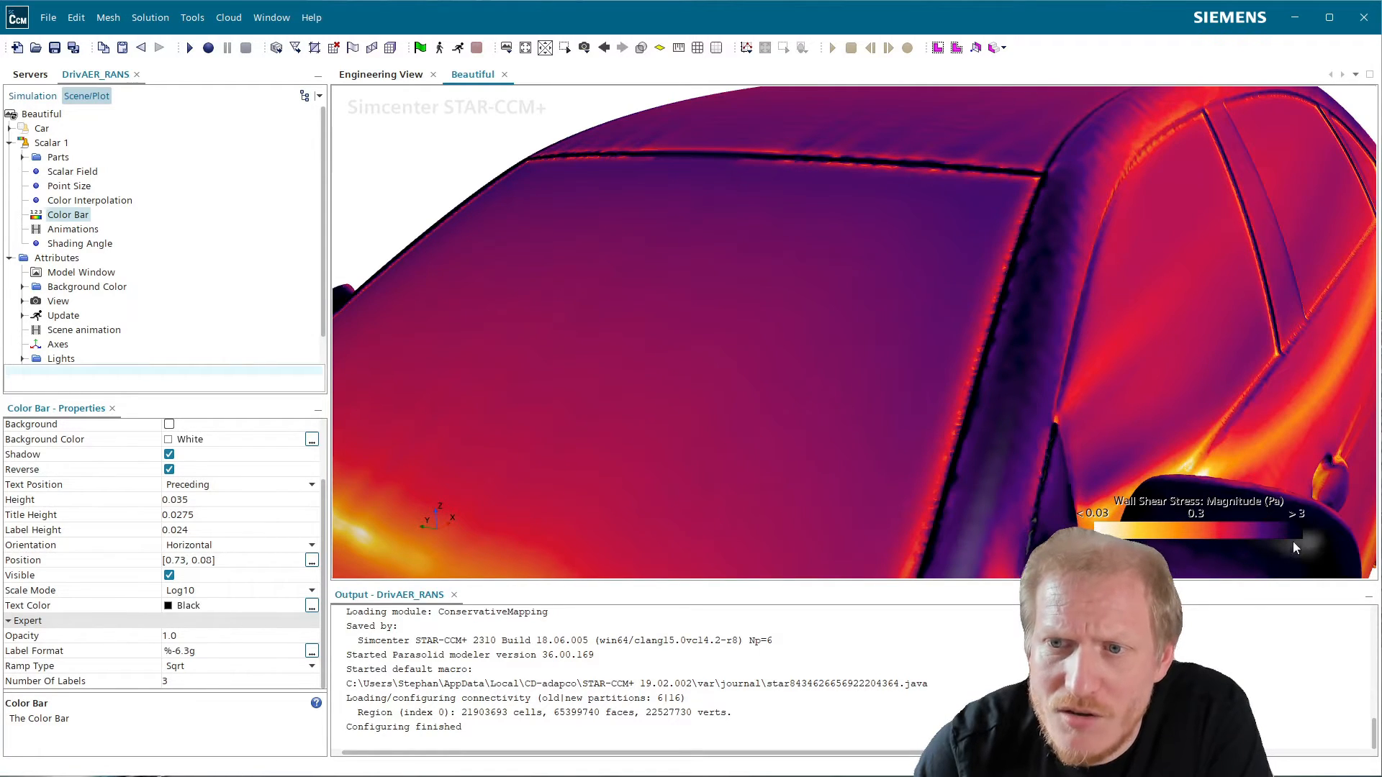
pyautogui.scroll(-8, 936, 343)
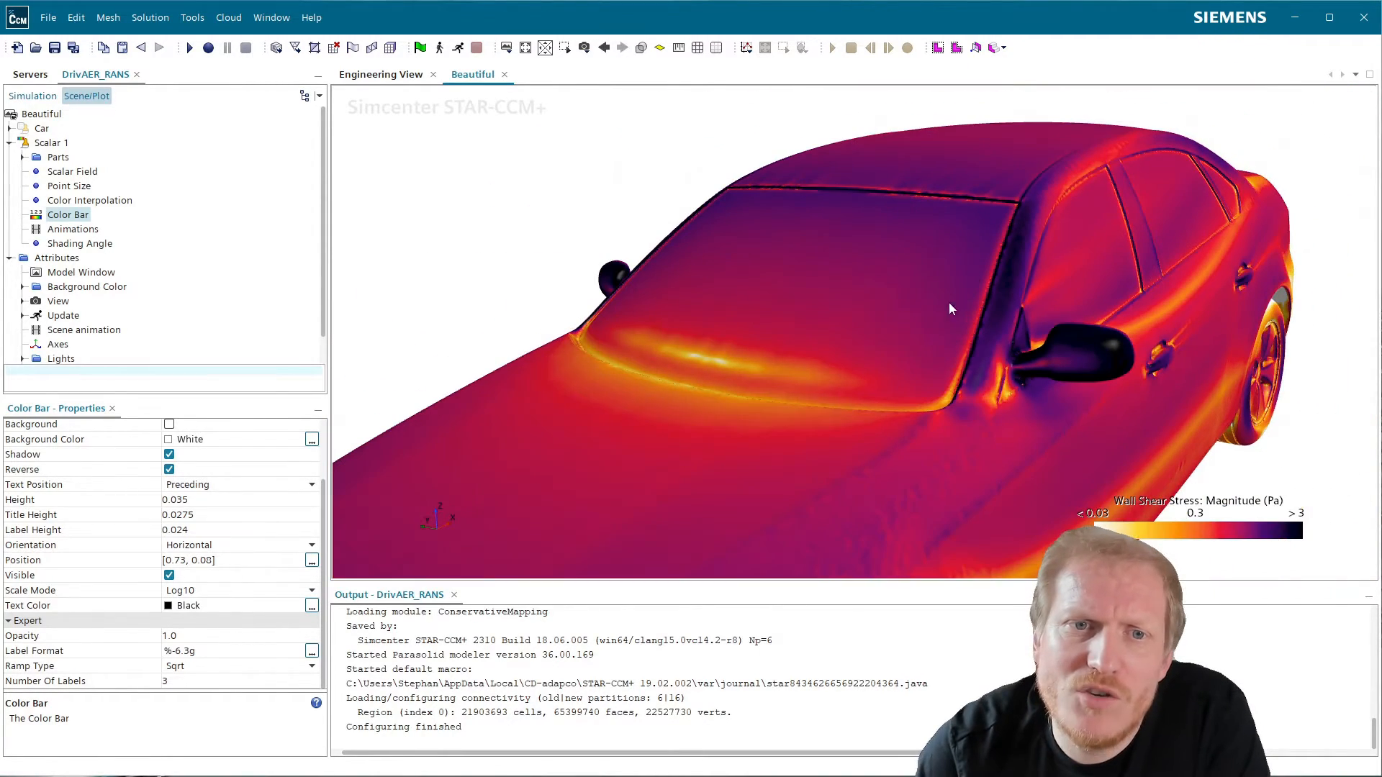
pyautogui.moveTo(891, 360); pyautogui.dragTo(943, 282, button='right')
pyautogui.click(887, 355)
# - Set the maximum of the scalar field's range to 2 Pa
pyautogui.click(72, 172)
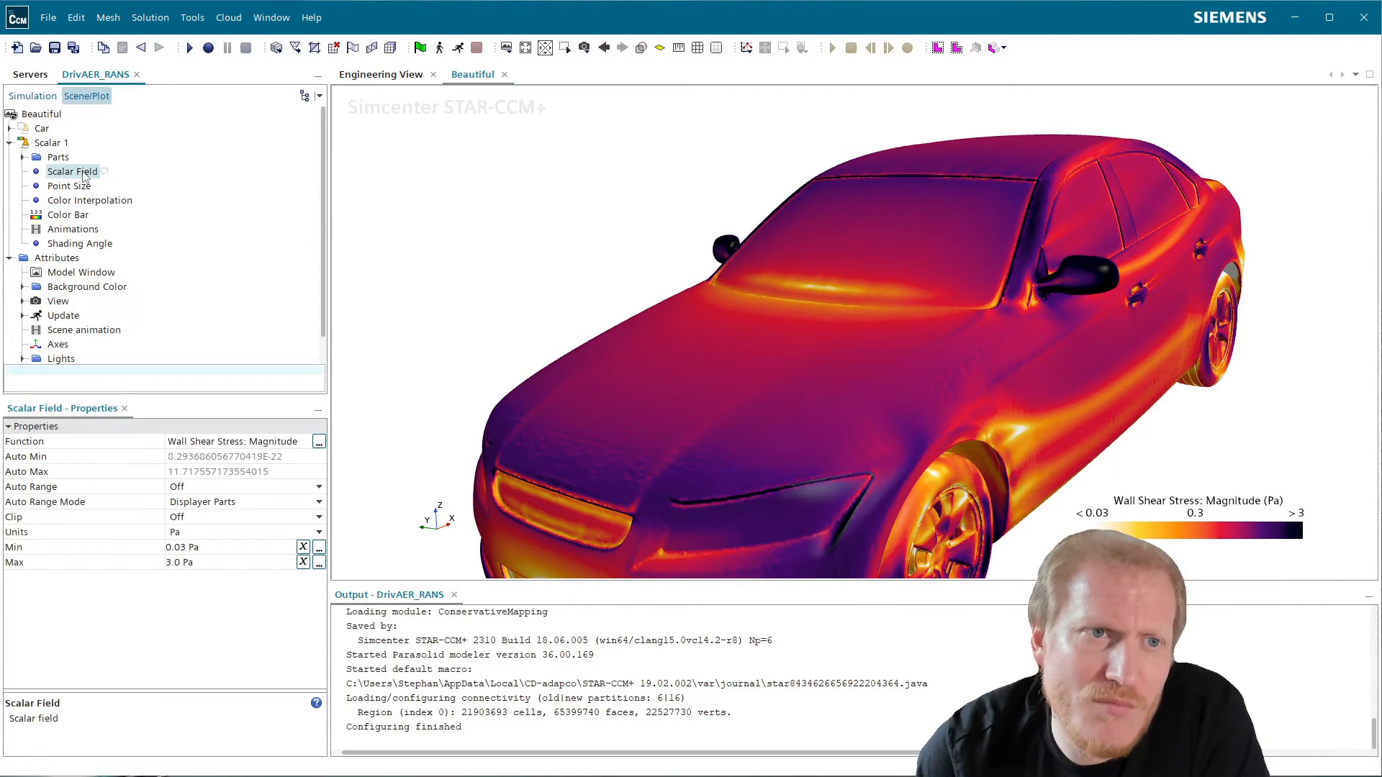
pyautogui.click(238, 563)
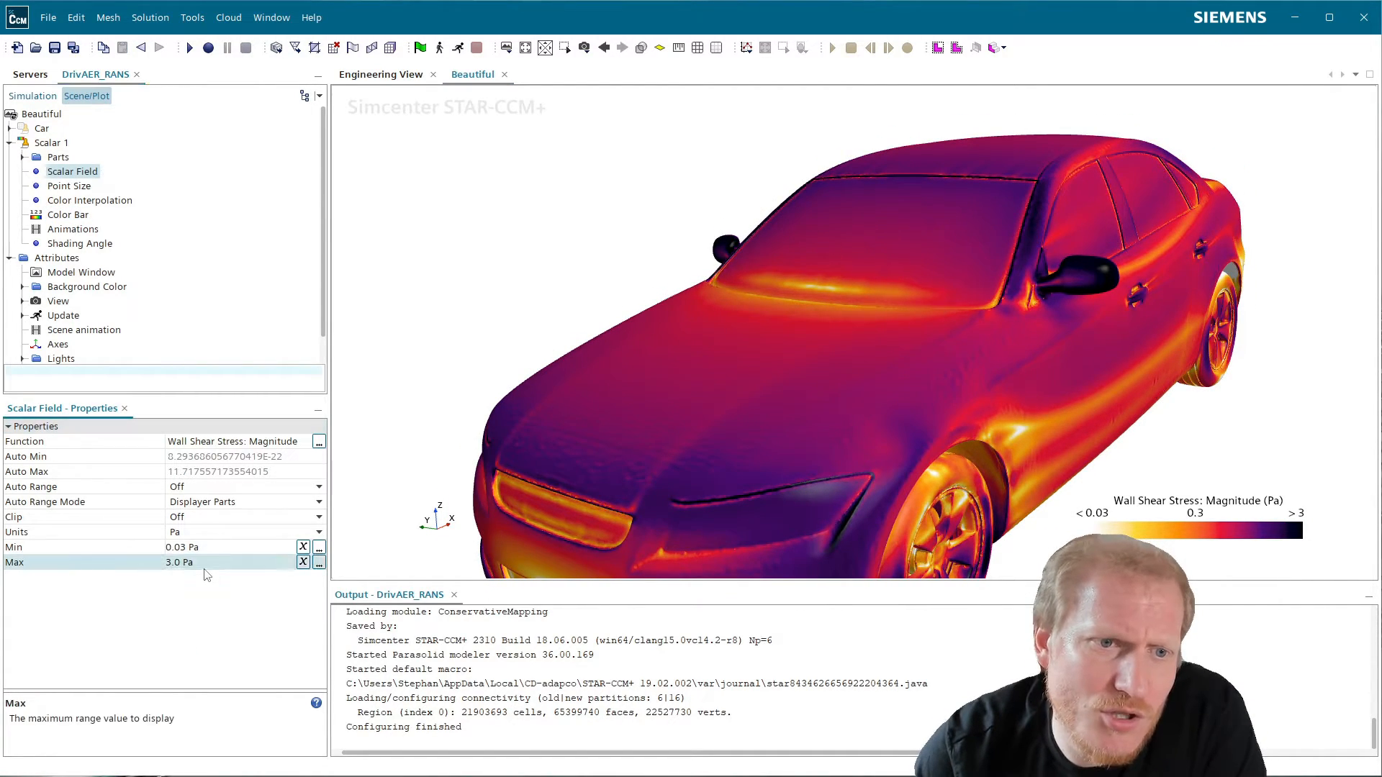
pyautogui.hotkey('ctrl', 'a')
pyautogui.write('2')
pyautogui.press('Return')
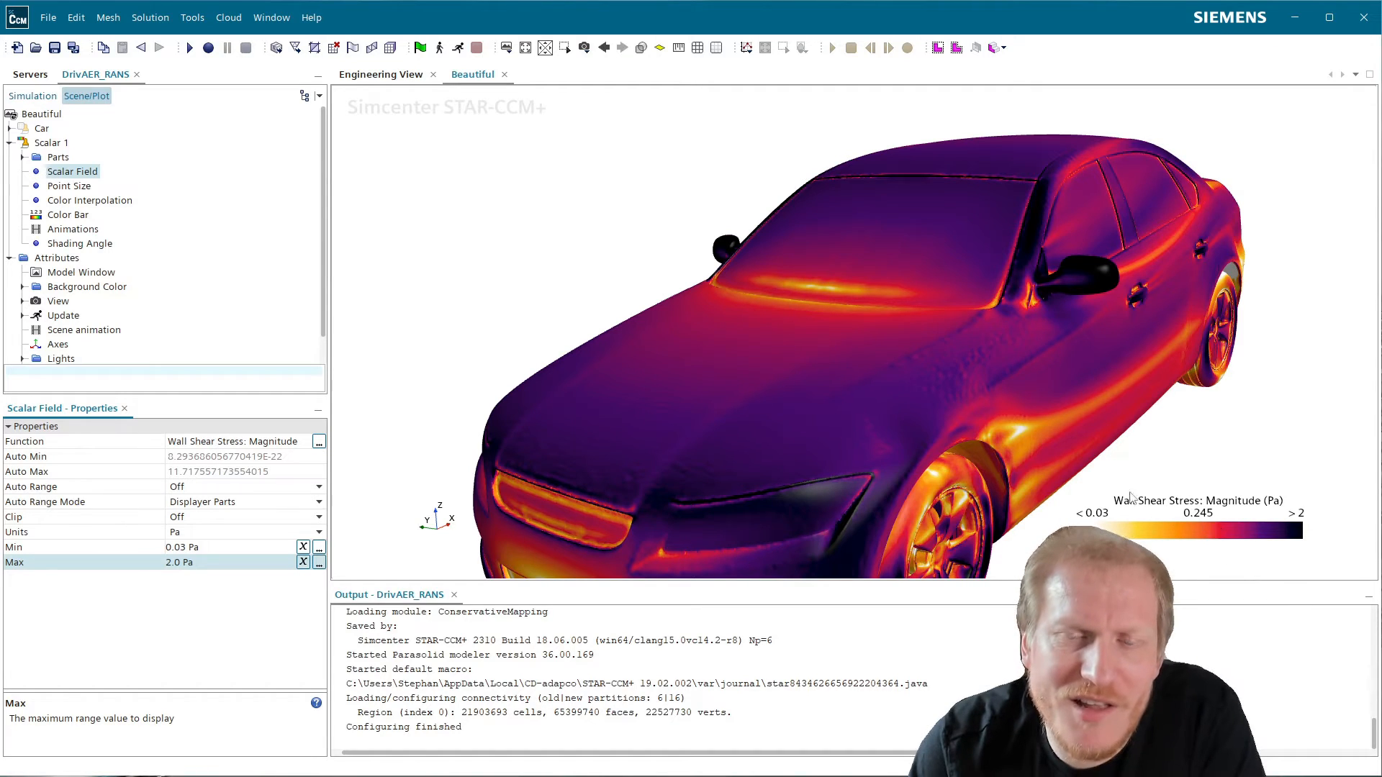
# - Set the minimum of the scalar field's range to 0.02 Pa
pyautogui.moveTo(869, 416); pyautogui.dragTo(888, 313)
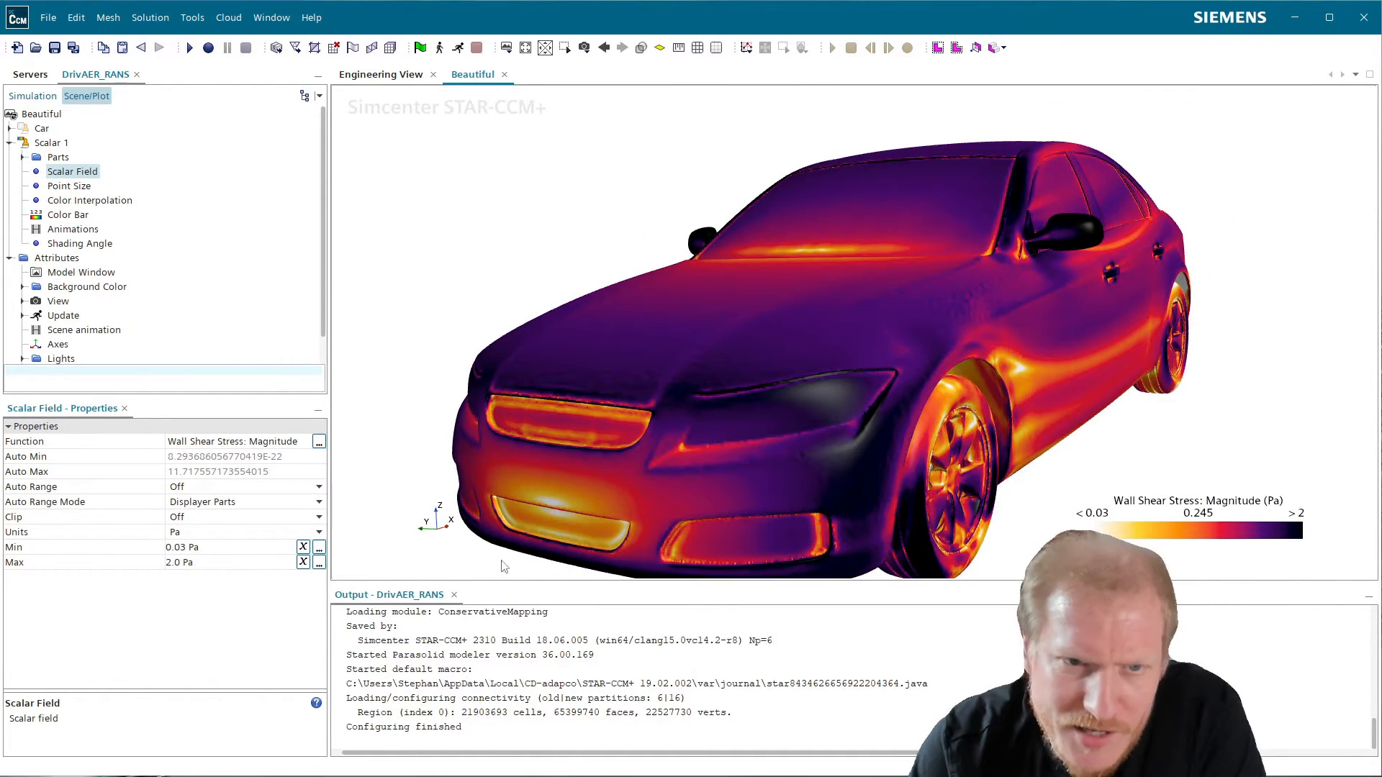
pyautogui.click(180, 548)
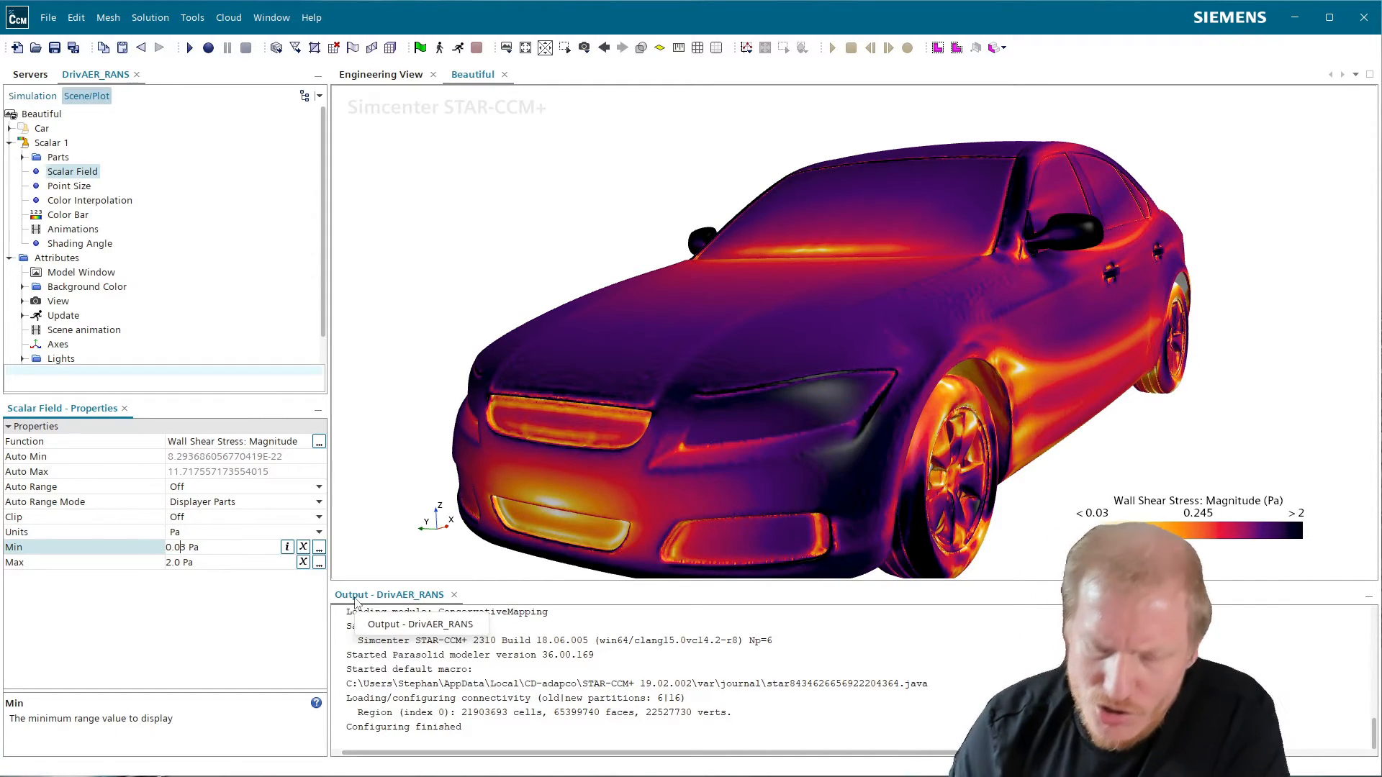
pyautogui.press('Delete')
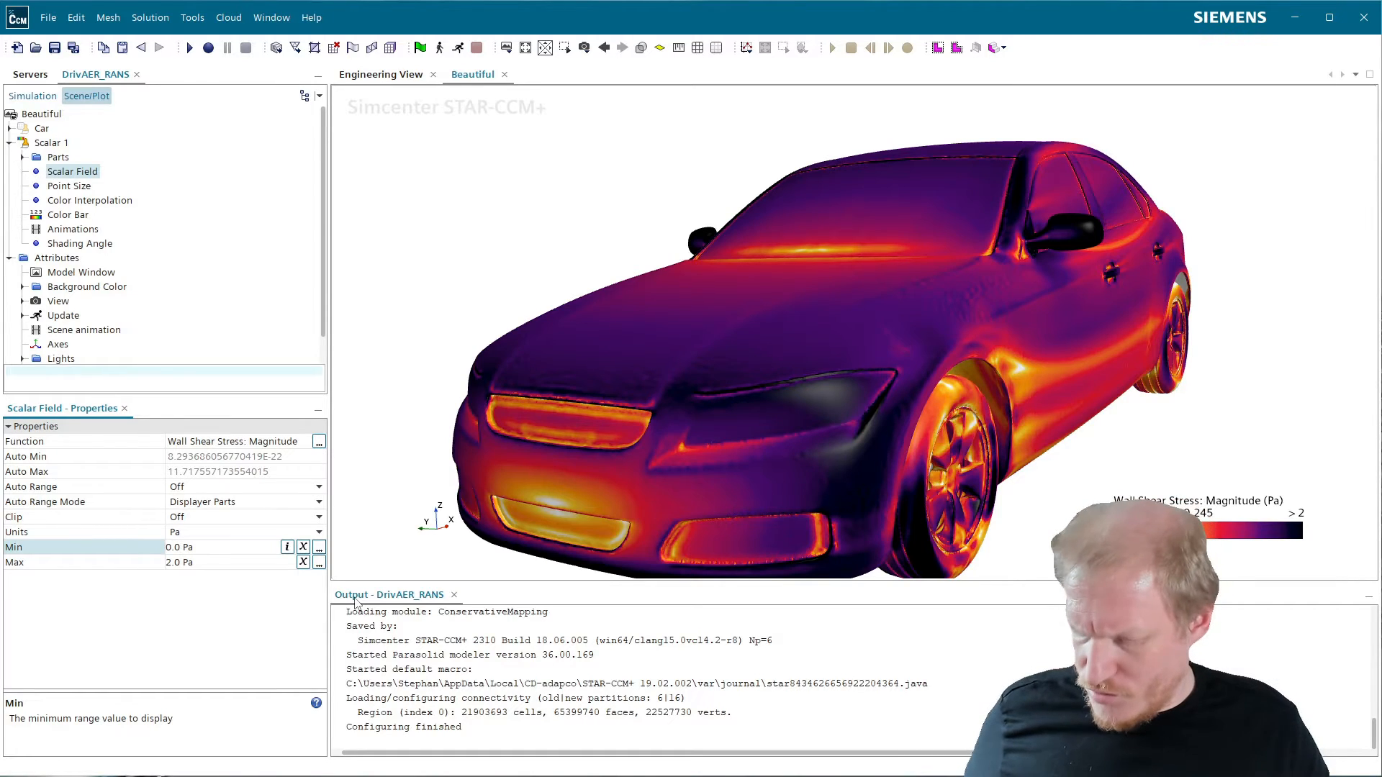
pyautogui.press('Return')
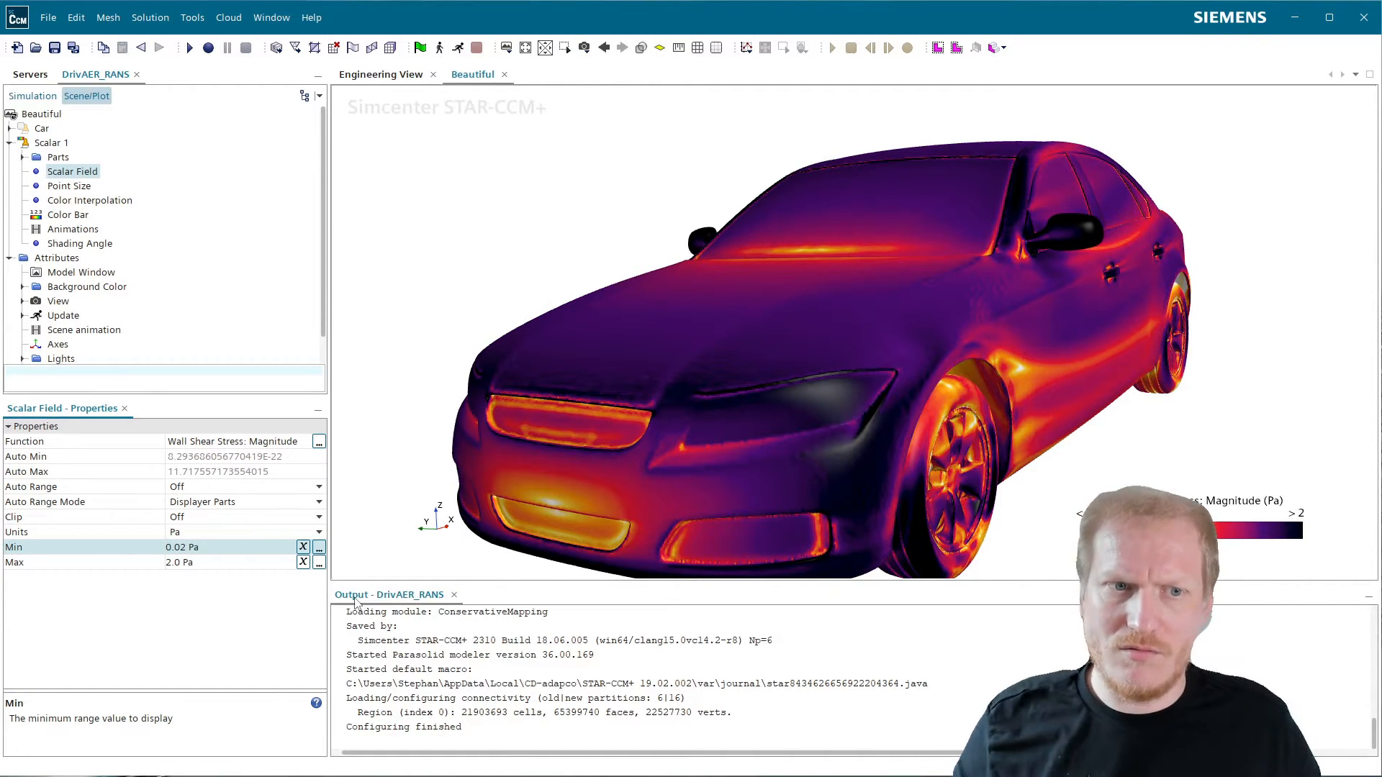
# - Lower the minimum of the scalar field's range to 0.002 Pa
pyautogui.click(186, 550)
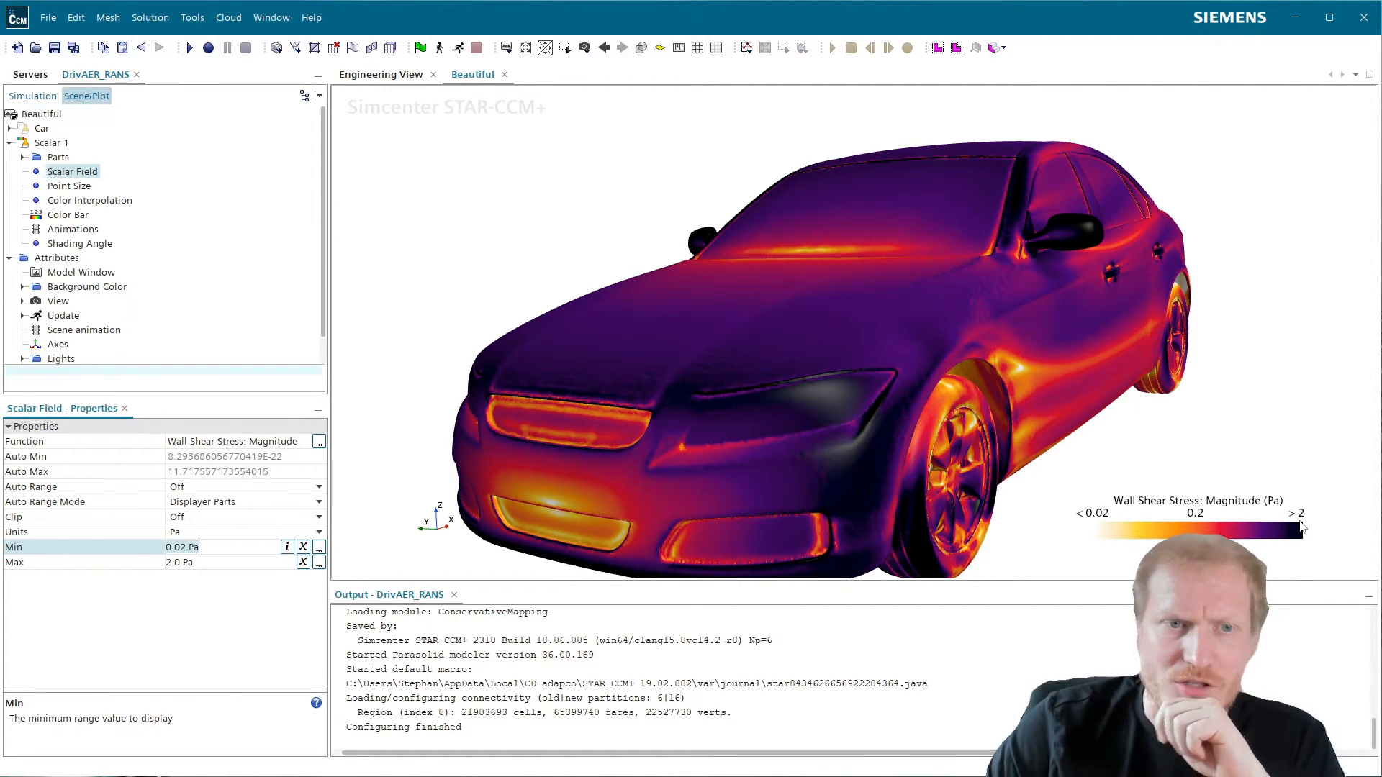
pyautogui.click(214, 562)
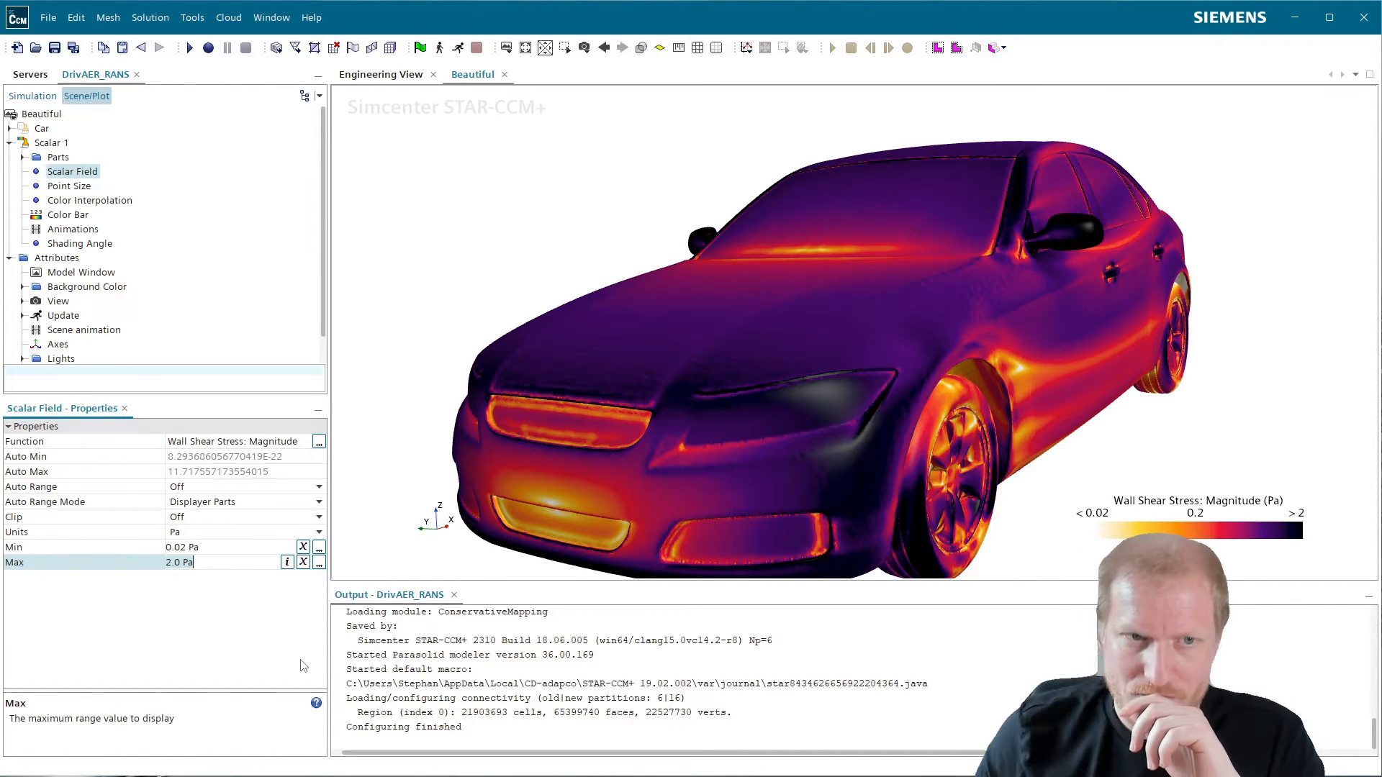
pyautogui.click(184, 550)
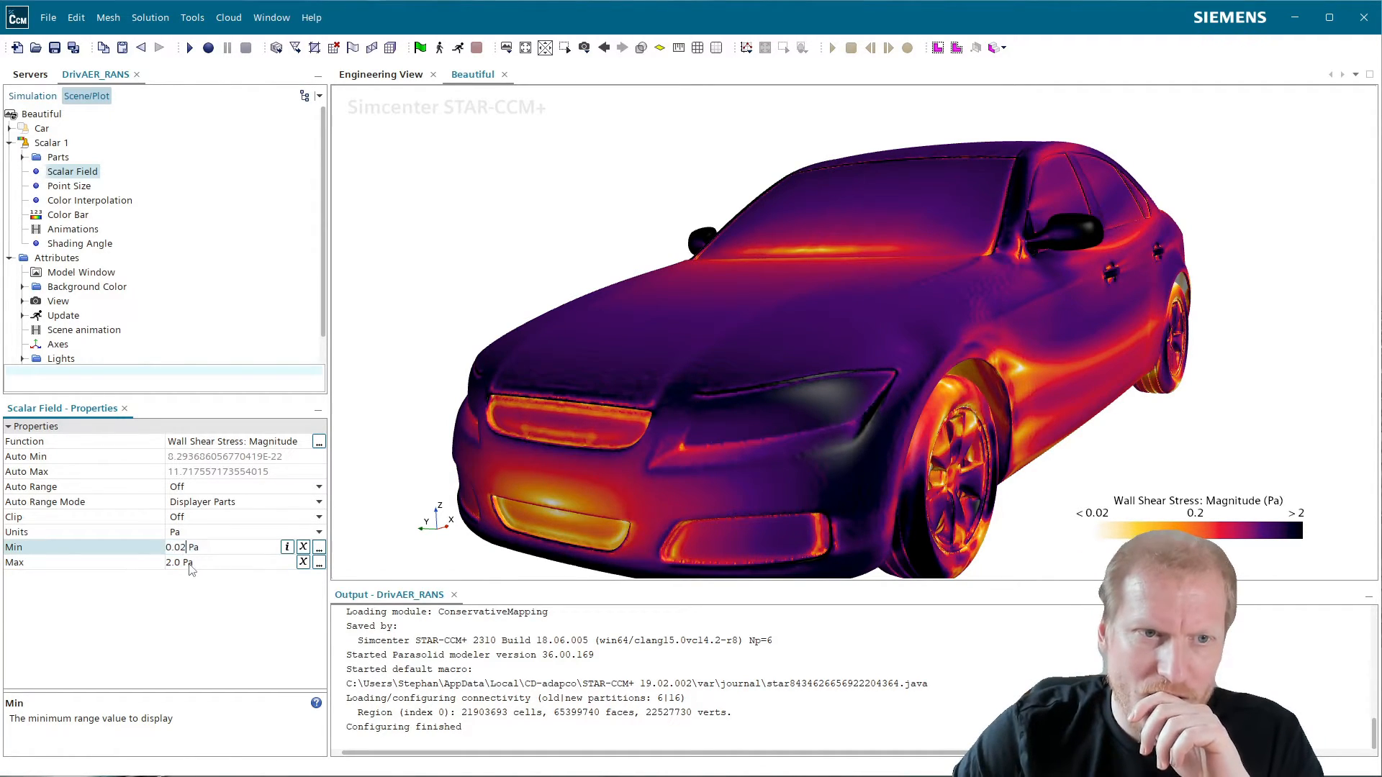
pyautogui.press('Left')
pyautogui.write('0')
pyautogui.press('Return')
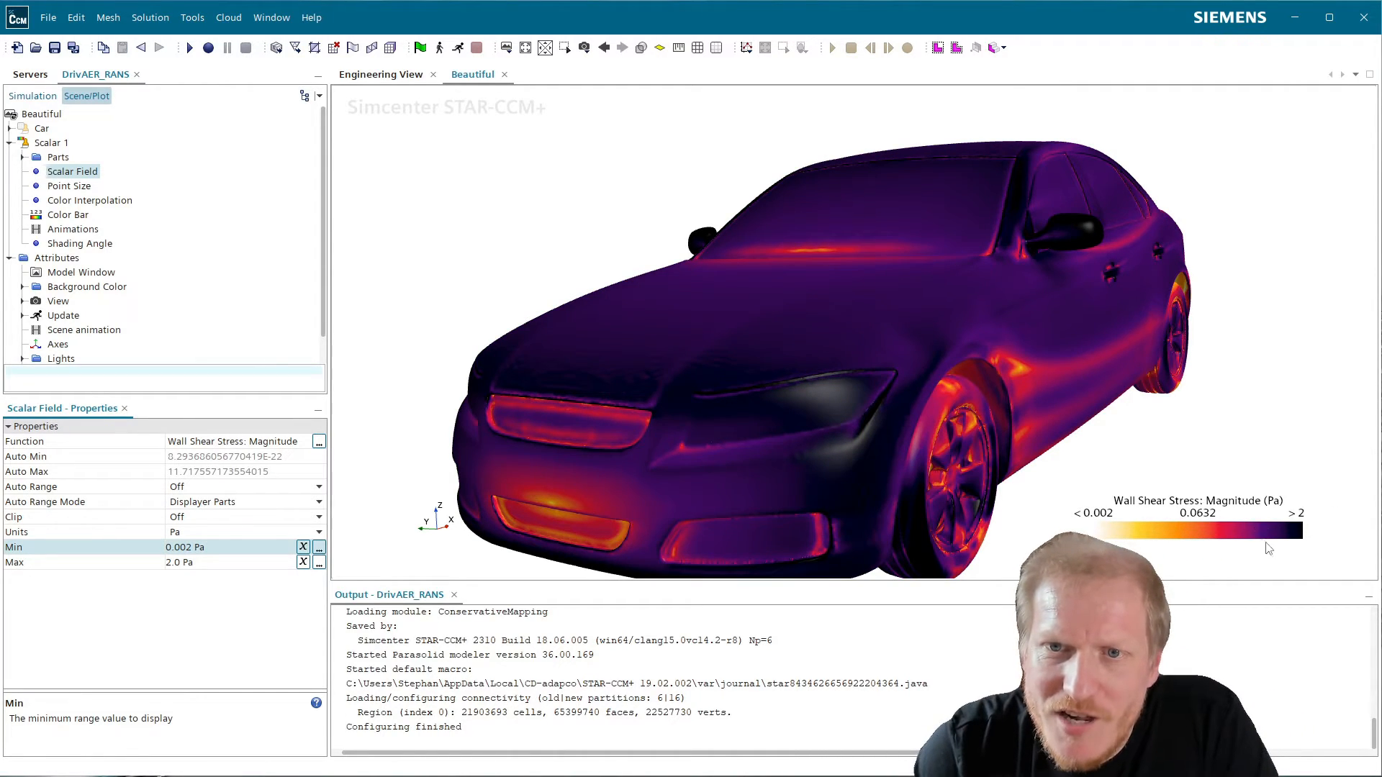
# - Set the color bar's number of labels to 4 in its expert properties
pyautogui.scroll(-1, 214, 260)
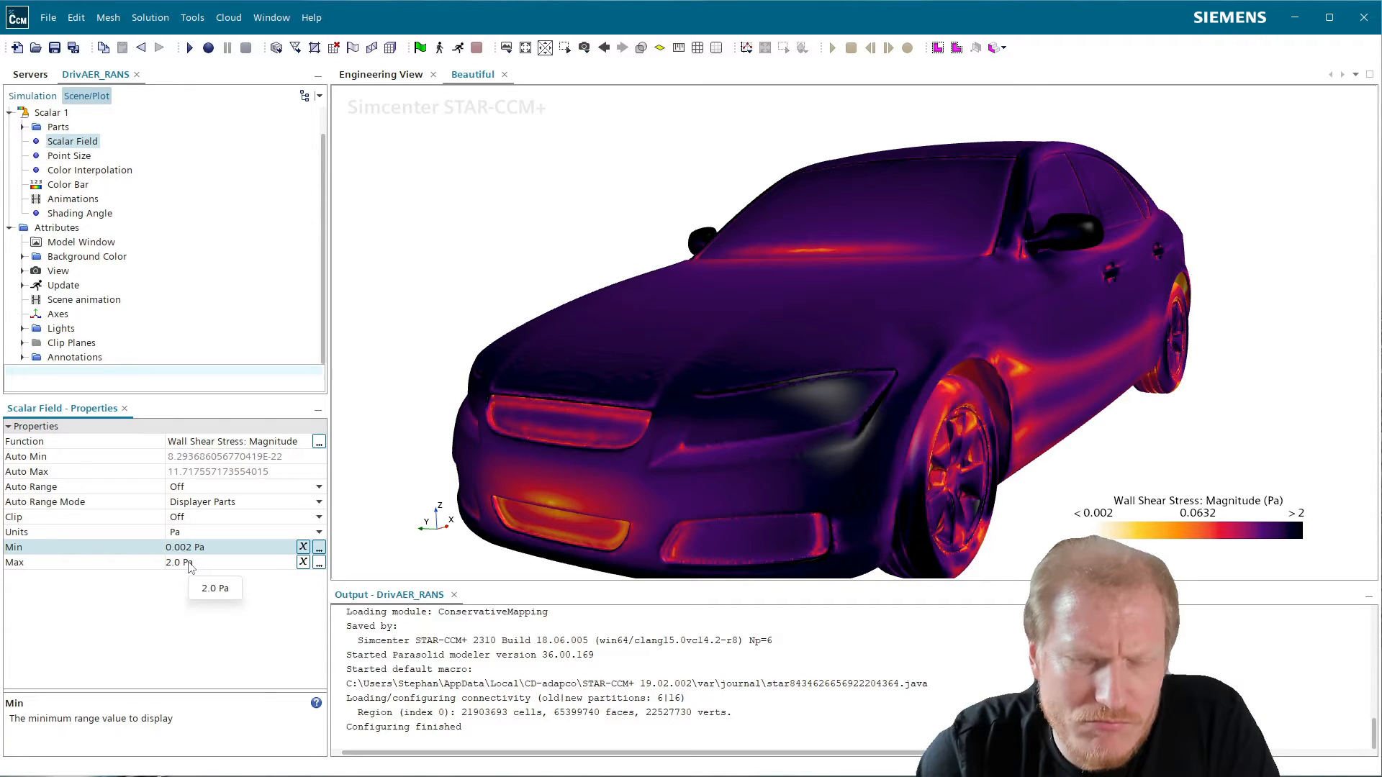
pyautogui.click(79, 186)
pyautogui.scroll(-3, 200, 603)
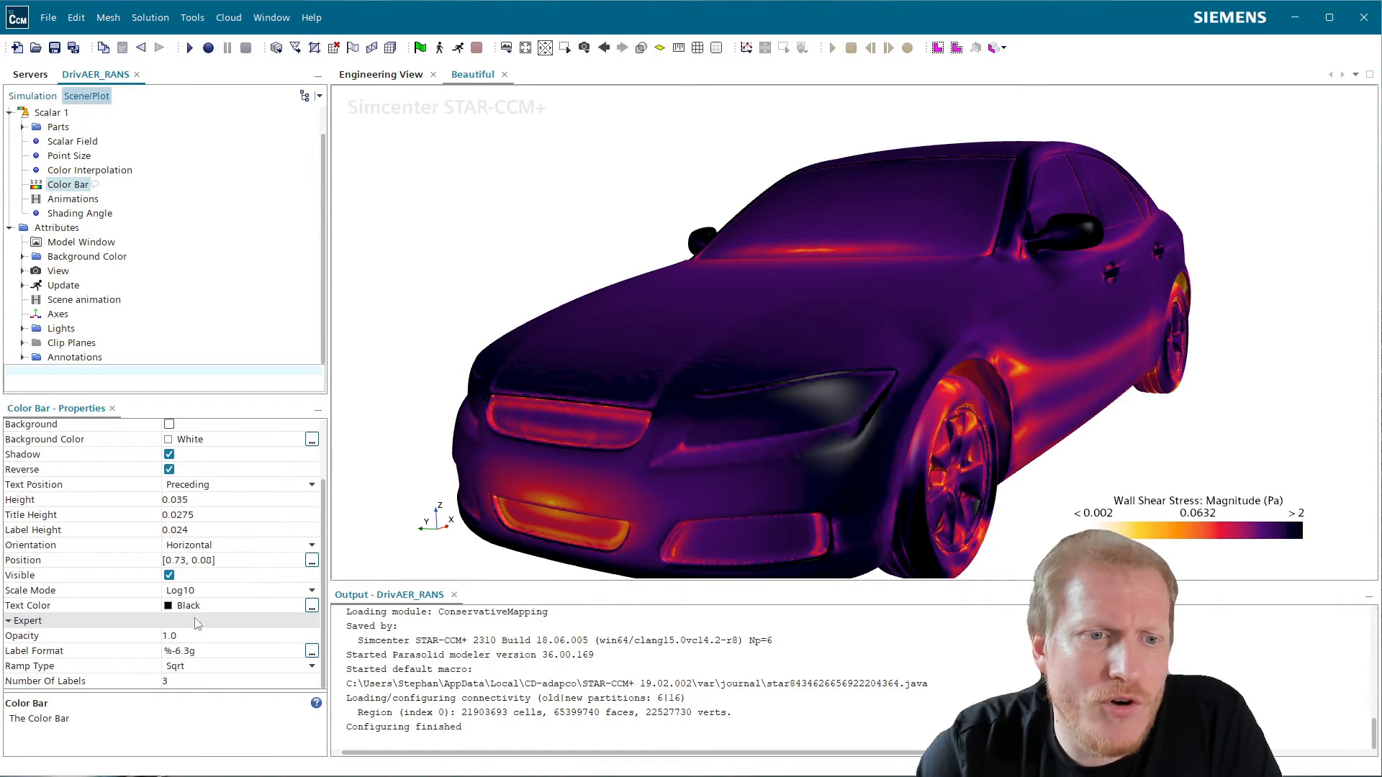
pyautogui.click(149, 682)
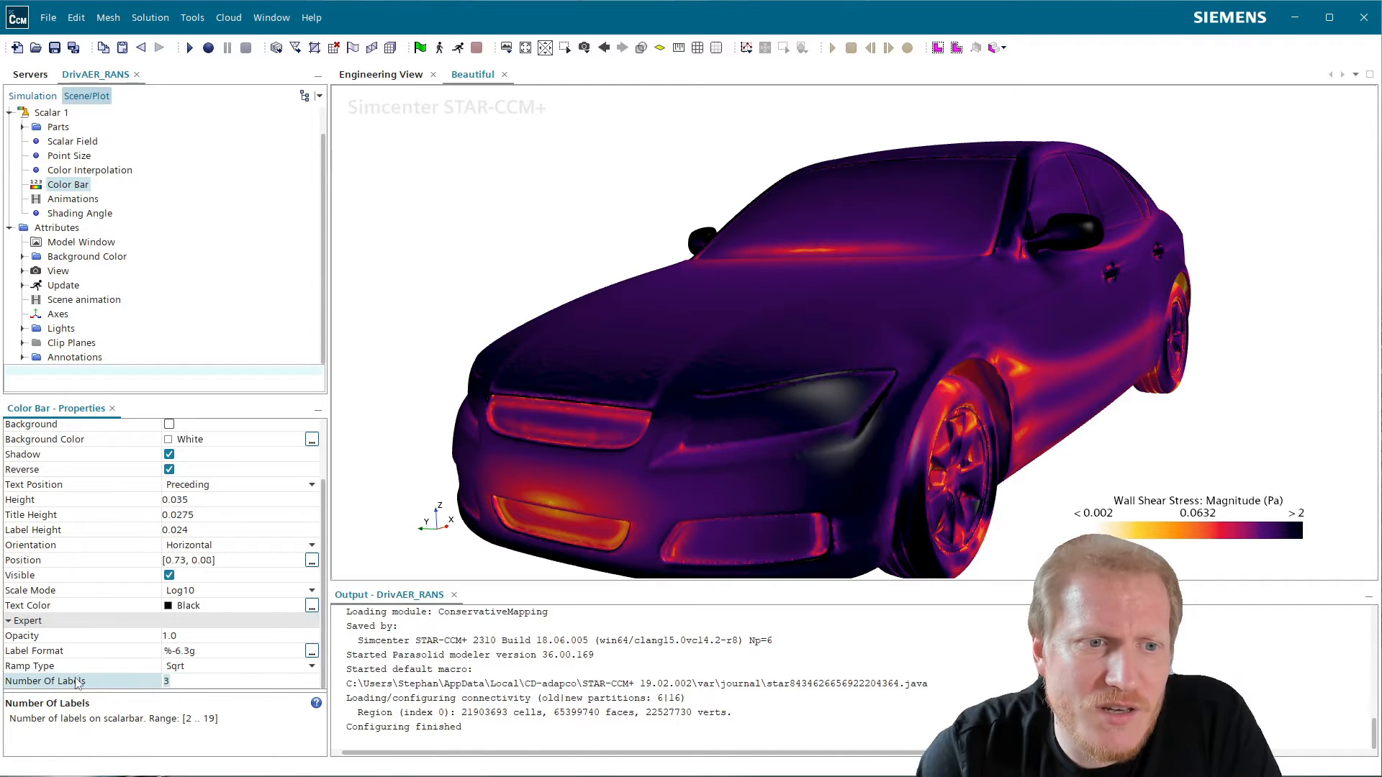
pyautogui.write('4')
pyautogui.press('Return')
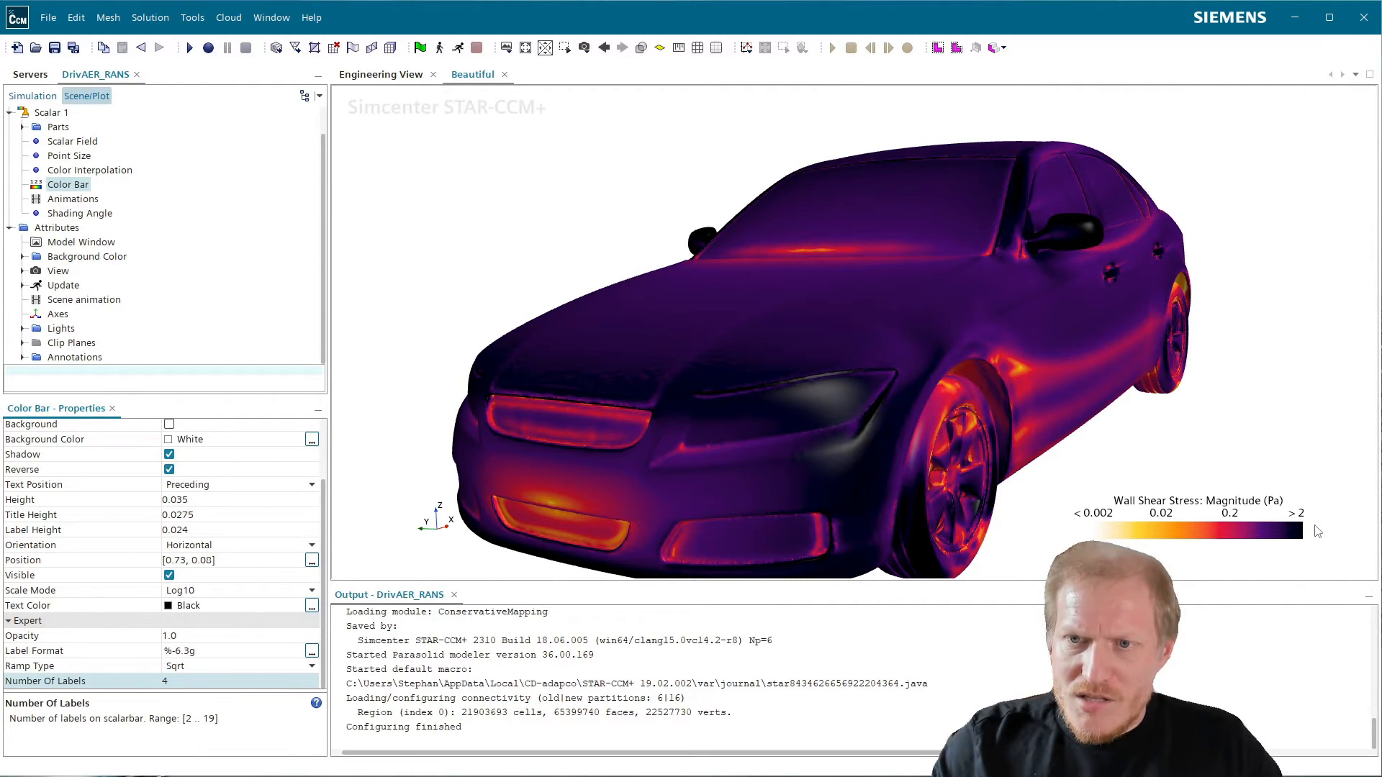
# - Set the color bar's number of labels back to 3
pyautogui.click(190, 678)
pyautogui.write('3')
pyautogui.press('Return')
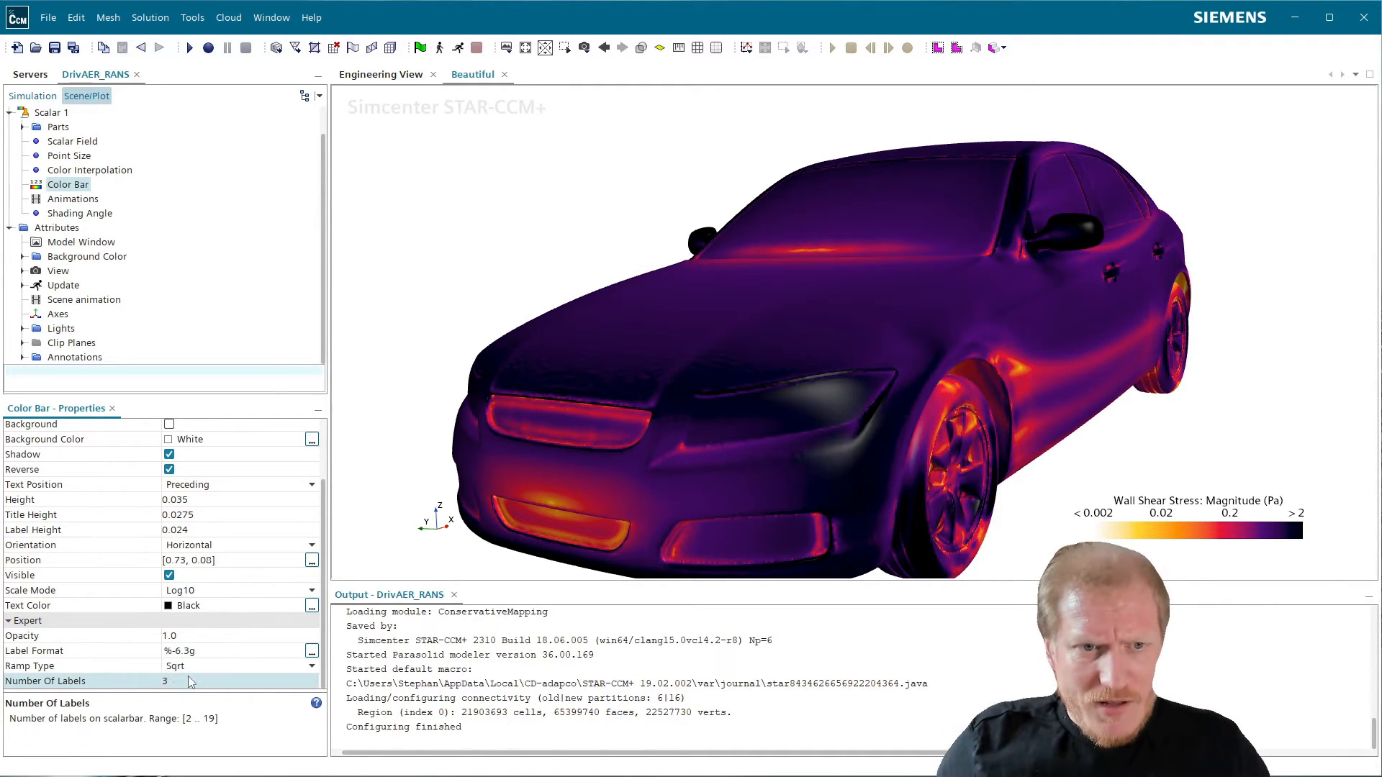
# - Raise the minimum of the scalar field's range to 0.02 Pa
pyautogui.click(73, 141)
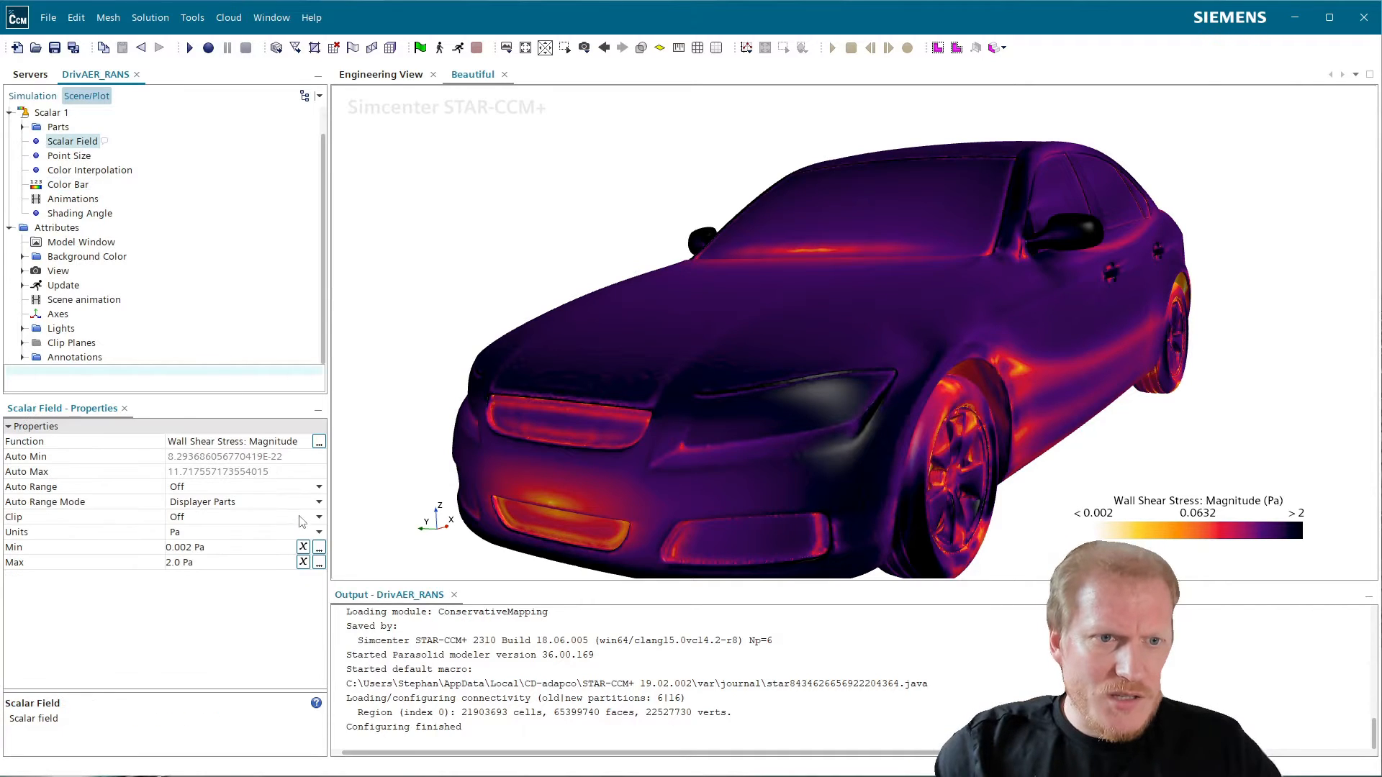
pyautogui.click(182, 547)
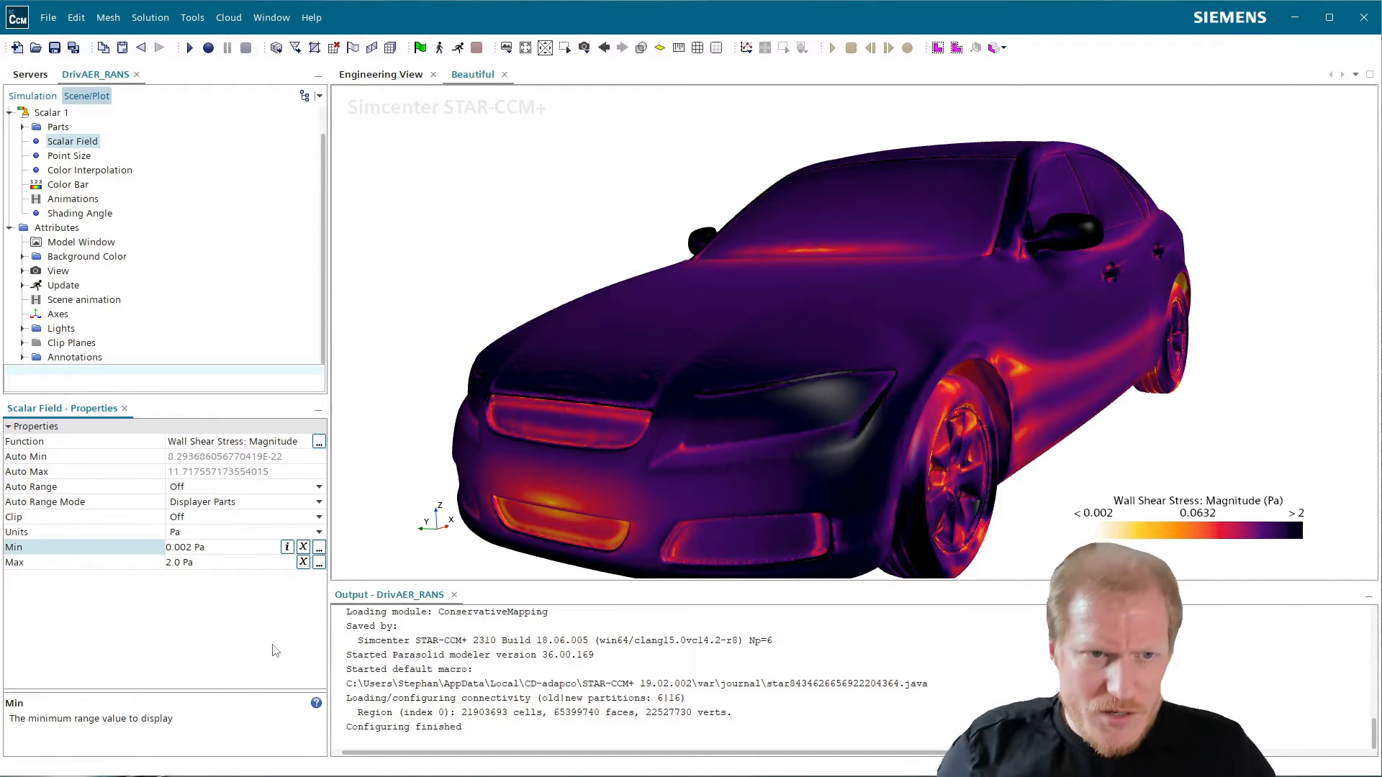
pyautogui.press('BackSpace')
pyautogui.press('Return')
pyautogui.moveTo(702, 396)
pyautogui.mouseDown()
pyautogui.moveTo(775, 399)
pyautogui.moveTo(696, 422)
pyautogui.mouseUp()
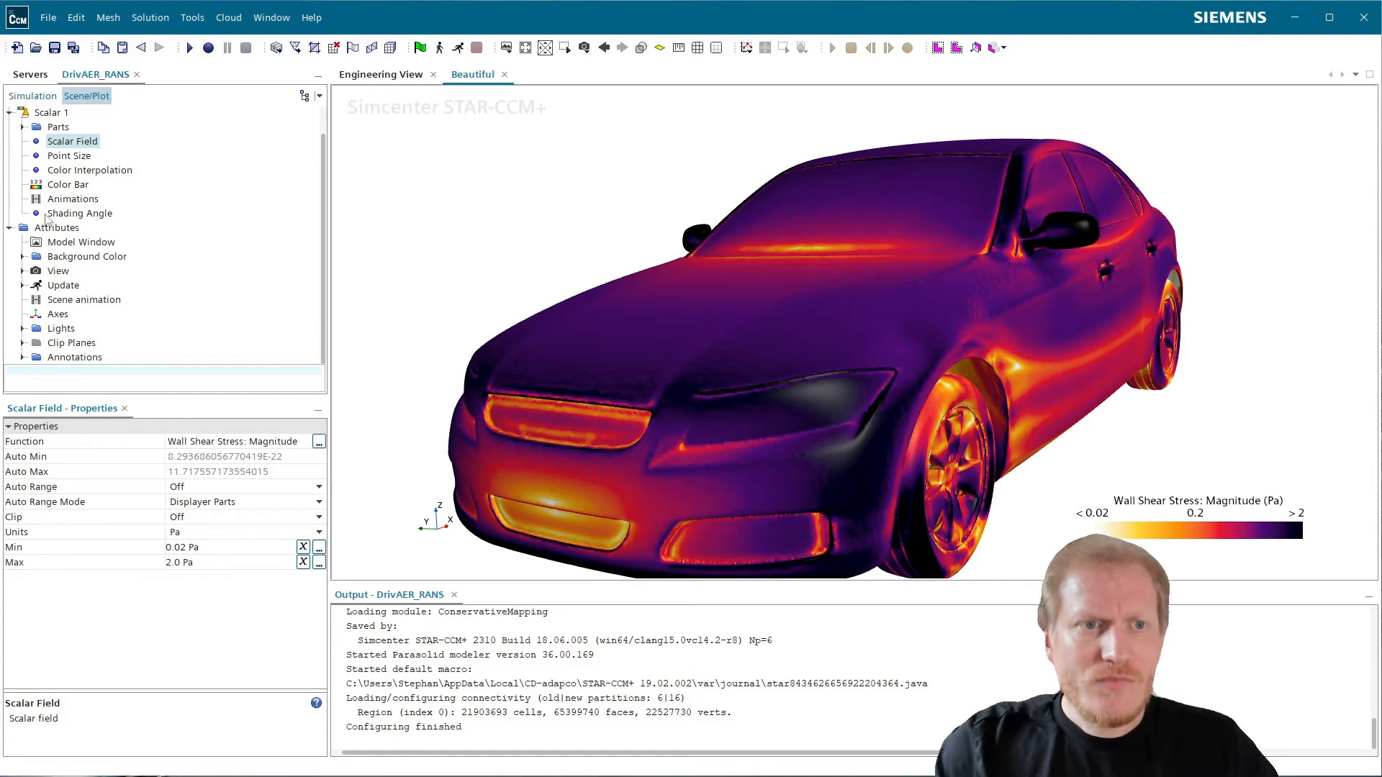
# - Turn off the Reverse option of the color bar's color map
pyautogui.click(71, 186)
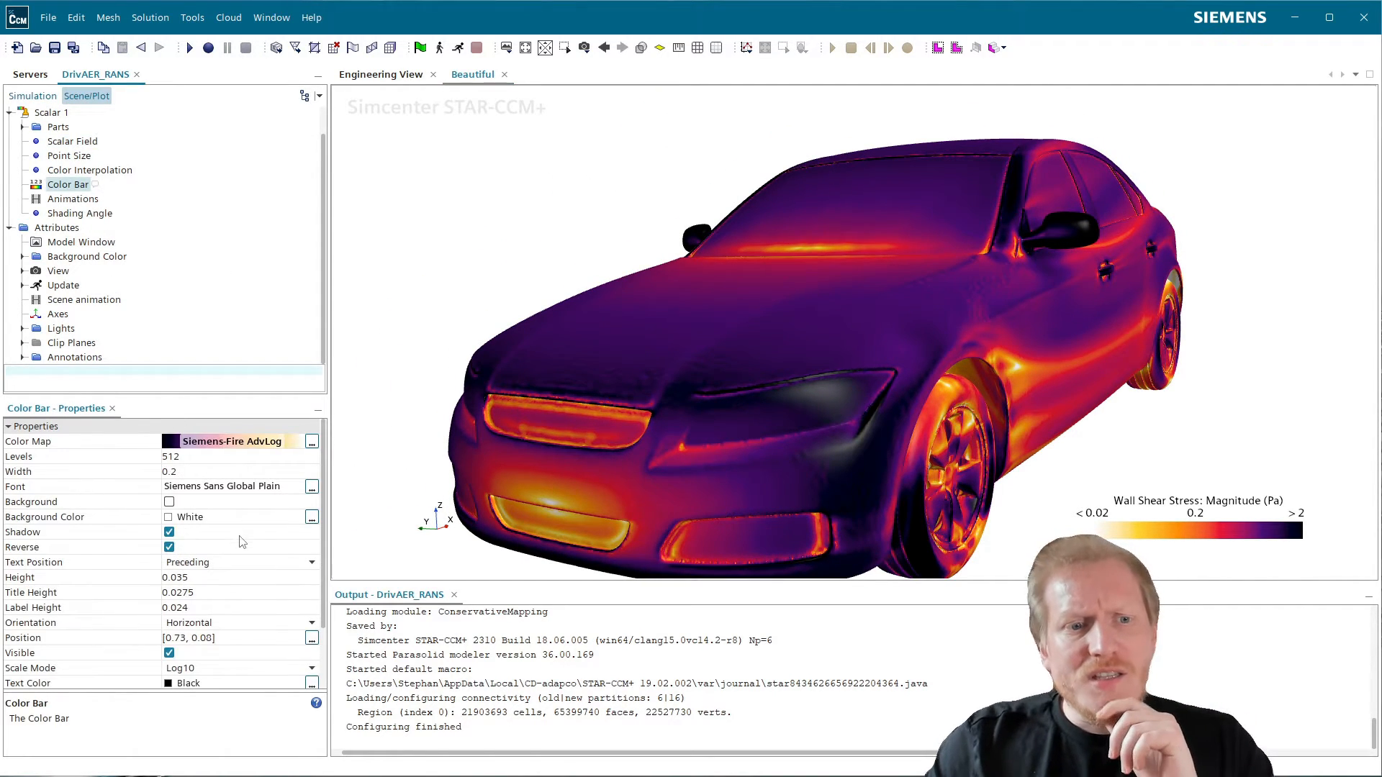
pyautogui.click(169, 547)
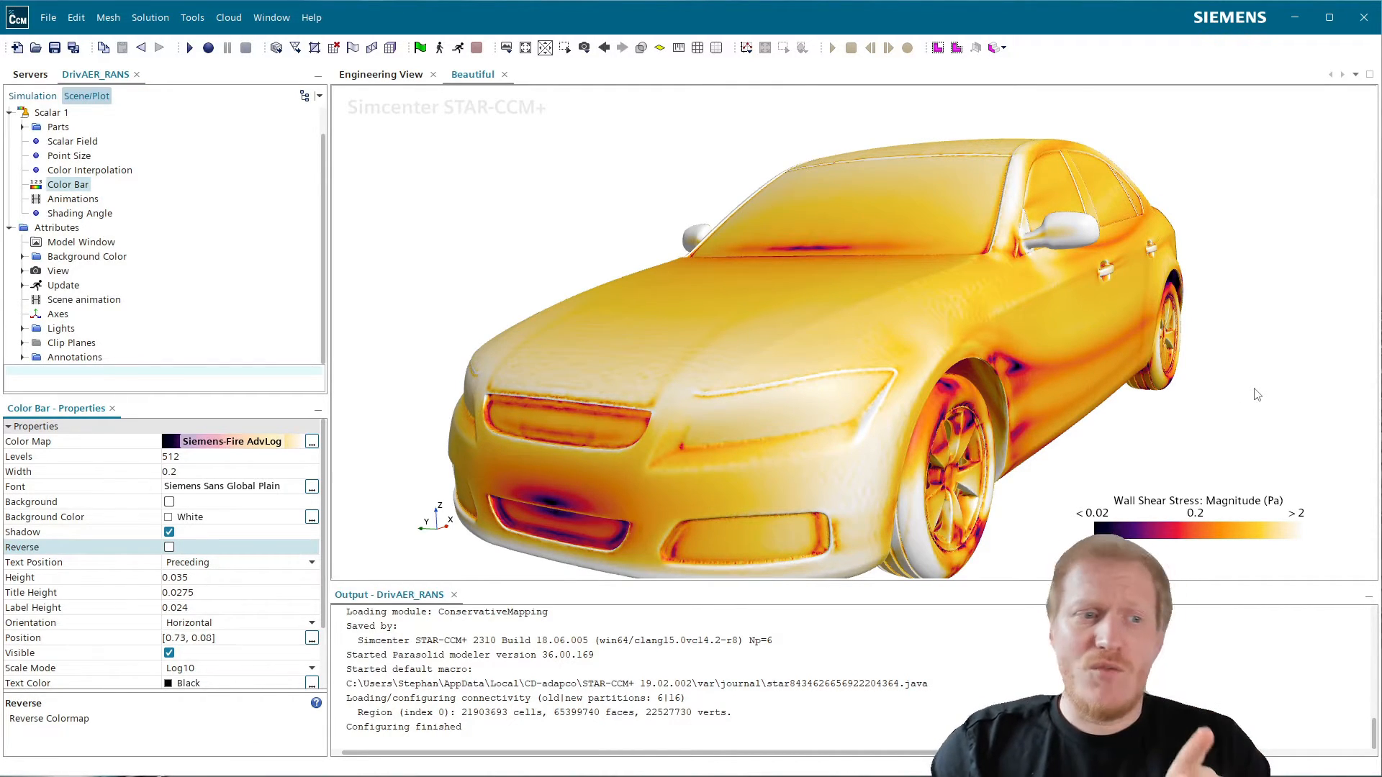
# - Examine the non-reversed wall shear stress colors on the windshield, hood, front end and rear wheel area of the car
pyautogui.moveTo(1254, 390); pyautogui.dragTo(1014, 191)
pyautogui.scroll(5, 1013, 191)
pyautogui.moveTo(954, 138); pyautogui.dragTo(844, 409, button='right')
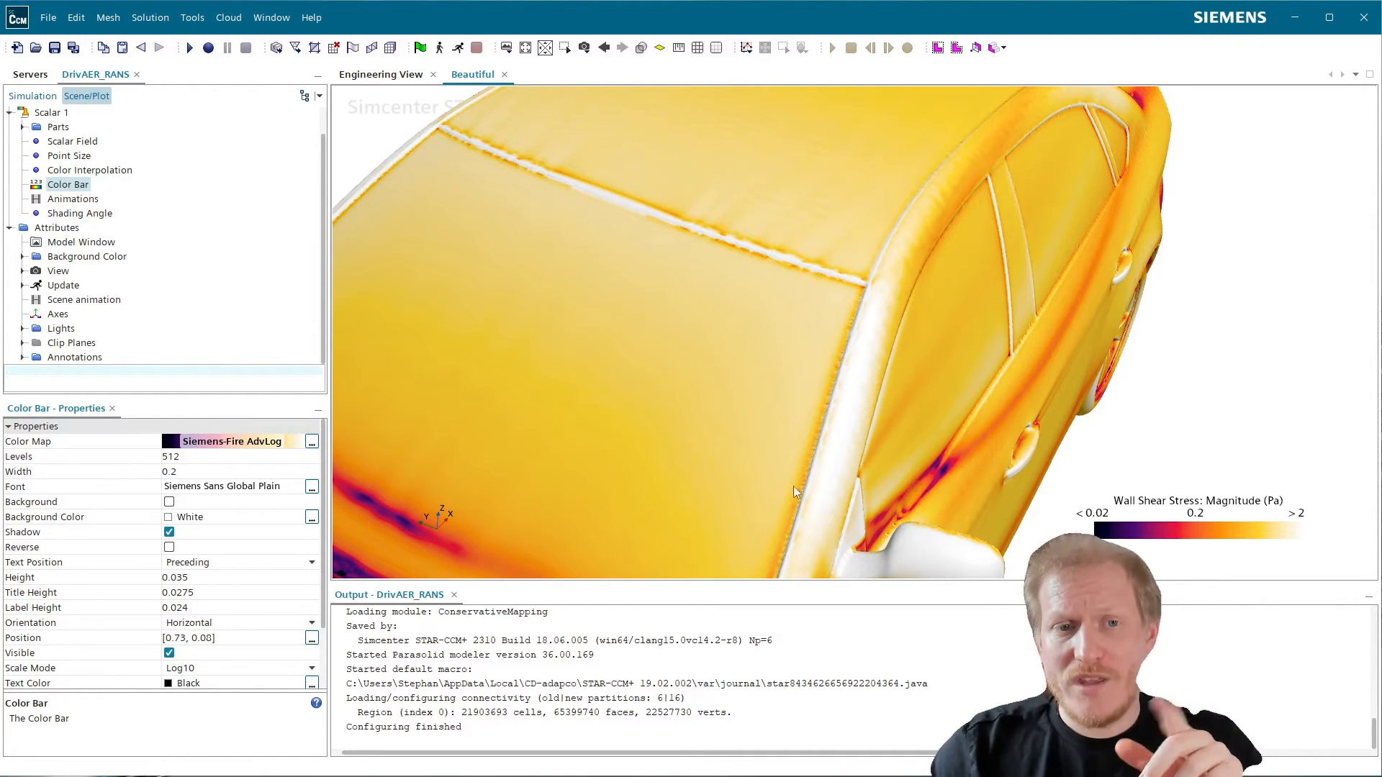
pyautogui.moveTo(793, 486); pyautogui.dragTo(931, 245, button='right')
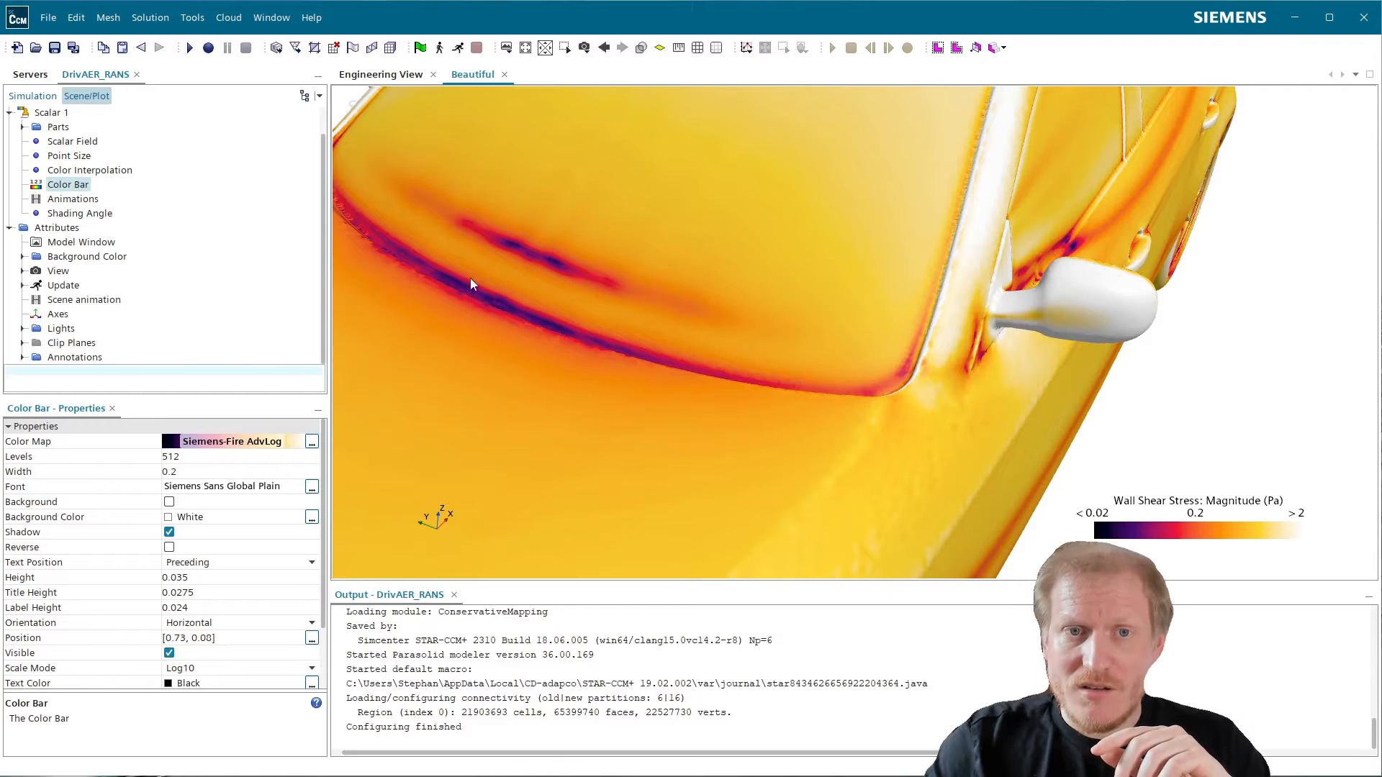
pyautogui.moveTo(585, 429); pyautogui.dragTo(831, 84, button='right')
pyautogui.moveTo(827, 187); pyautogui.dragTo(821, 371, button='middle')
pyautogui.moveTo(670, 425); pyautogui.dragTo(691, 283, button='right')
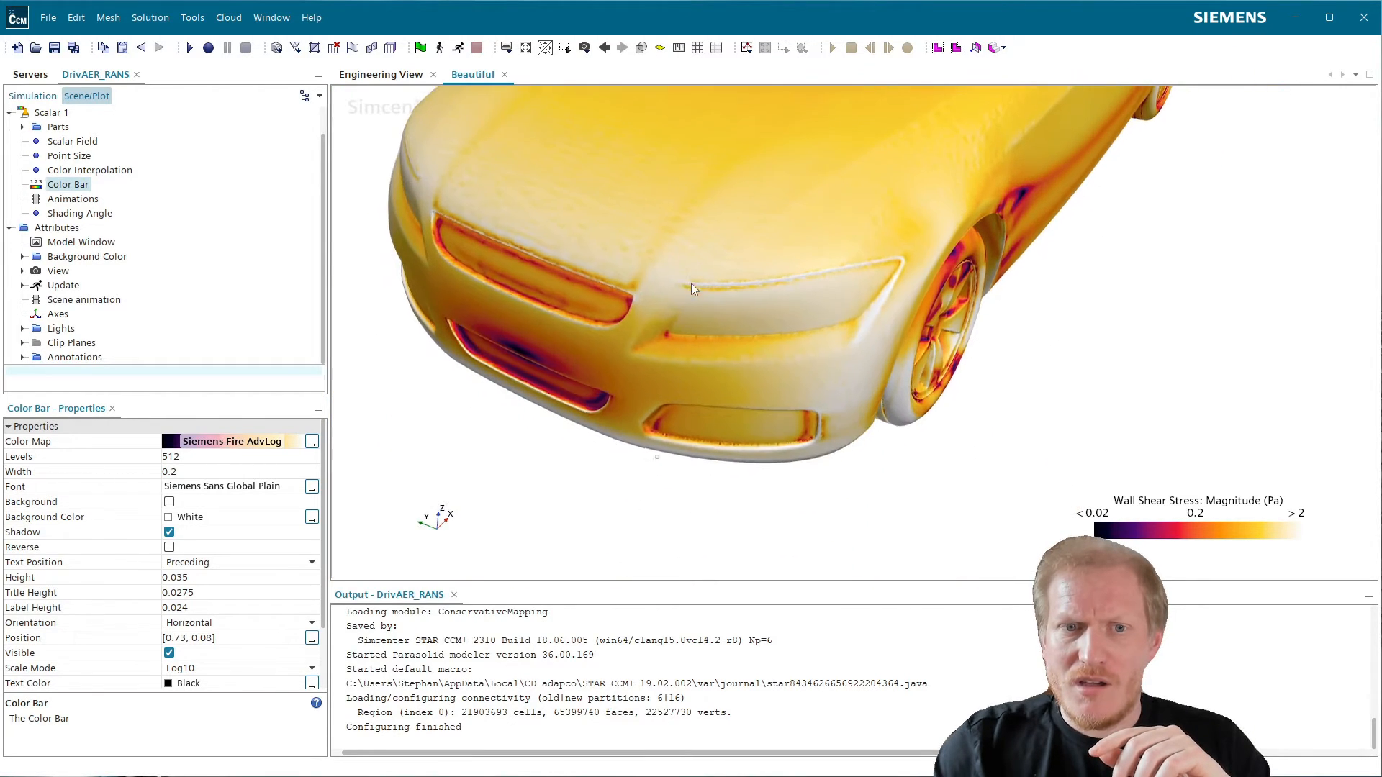
pyautogui.moveTo(559, 355); pyautogui.dragTo(635, 210)
pyautogui.moveTo(1211, 317); pyautogui.dragTo(691, 287)
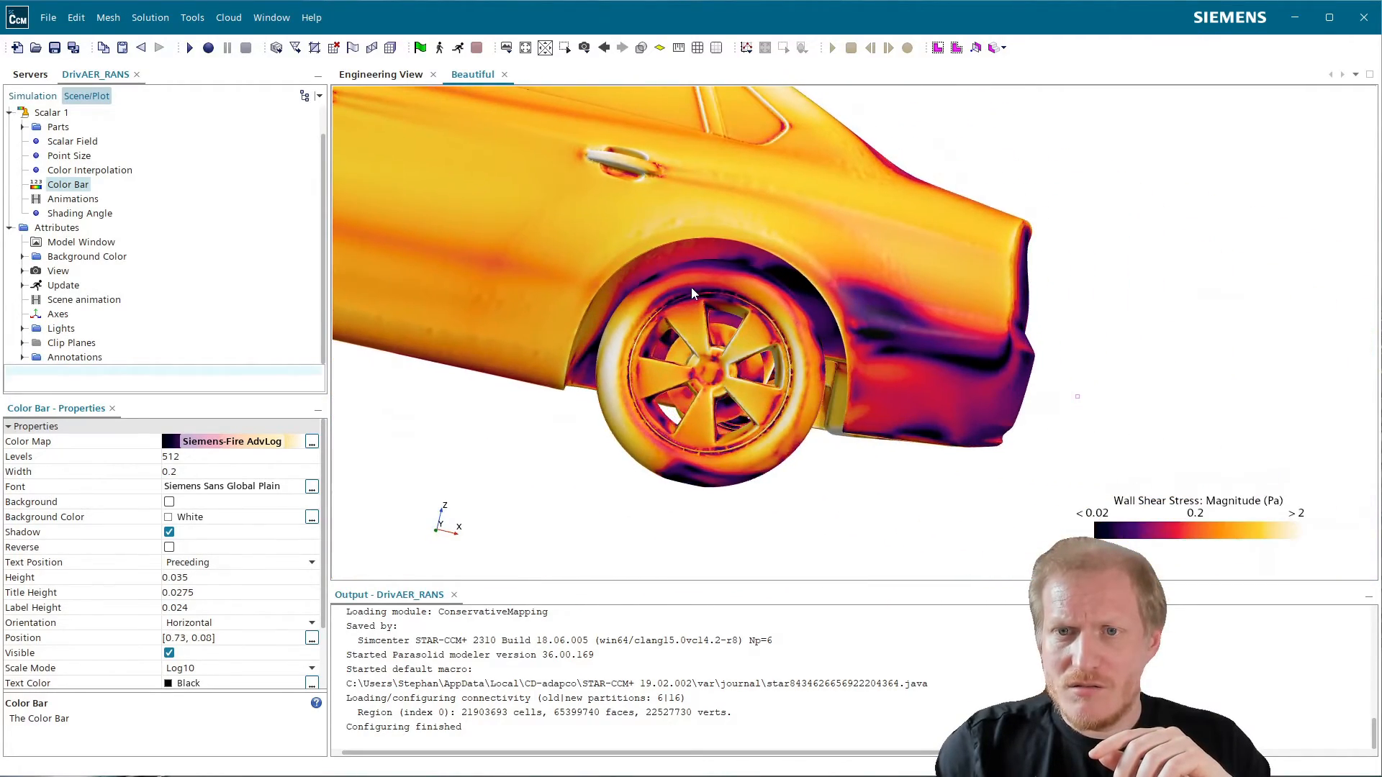
pyautogui.moveTo(691, 287); pyautogui.dragTo(1000, 353, button='middle')
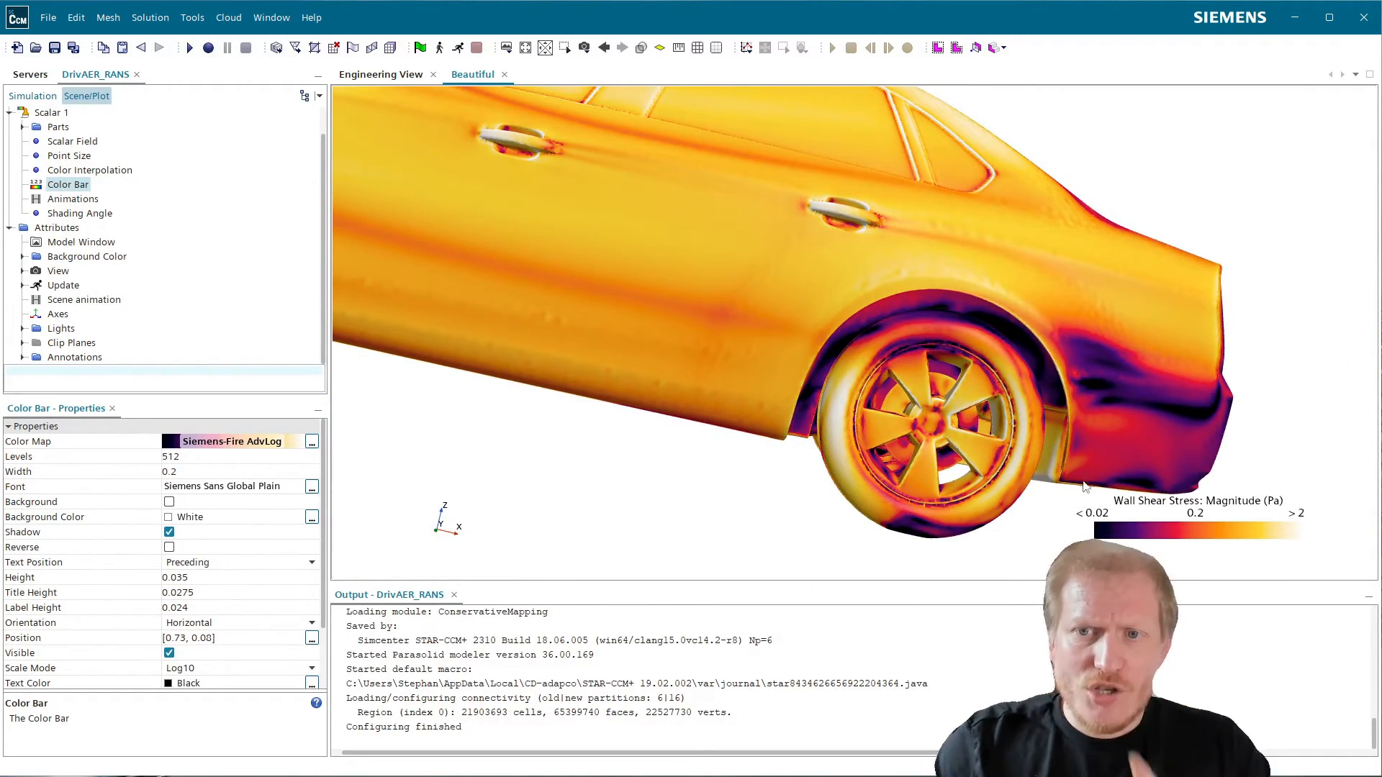
# - Turn the color bar's Reverse option back on and bring the whole car into view from the front side
pyautogui.click(169, 547)
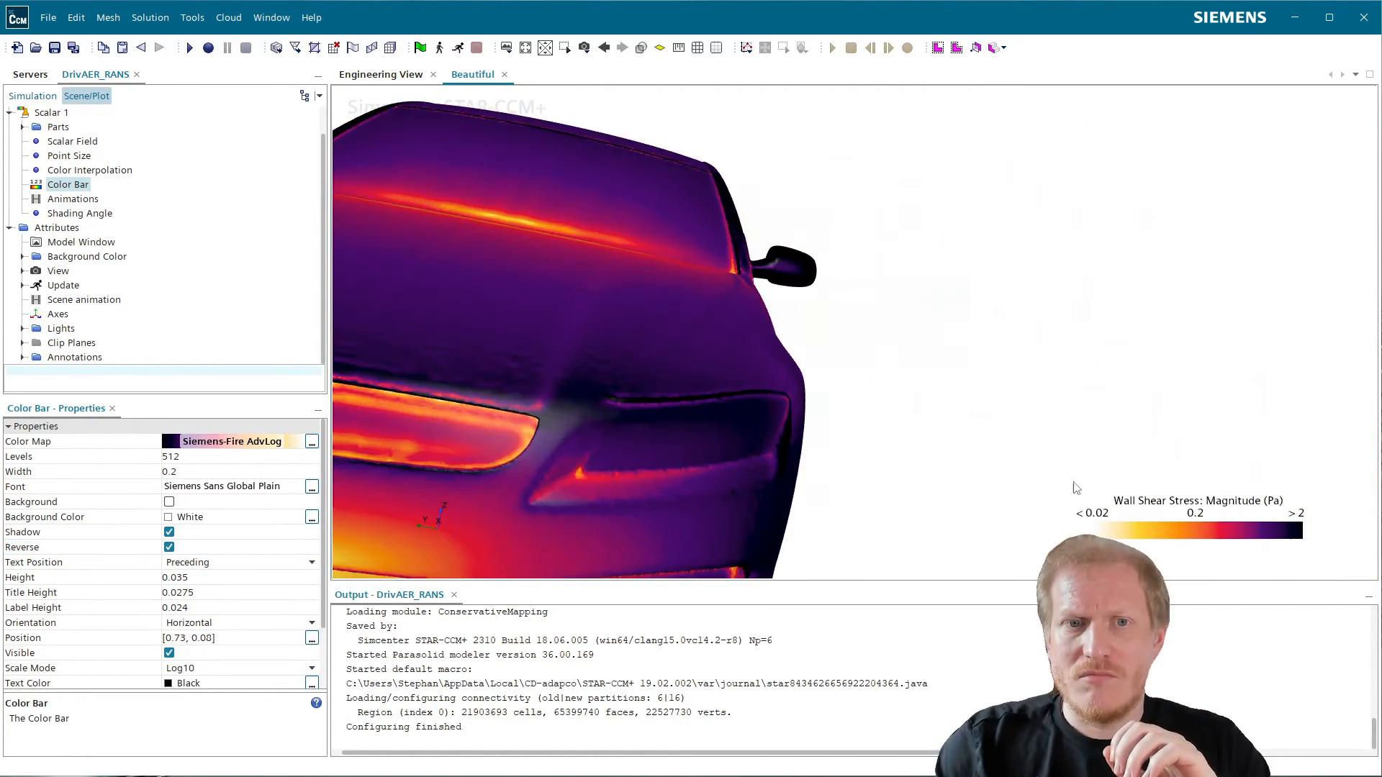
pyautogui.moveTo(1074, 483); pyautogui.dragTo(499, 381)
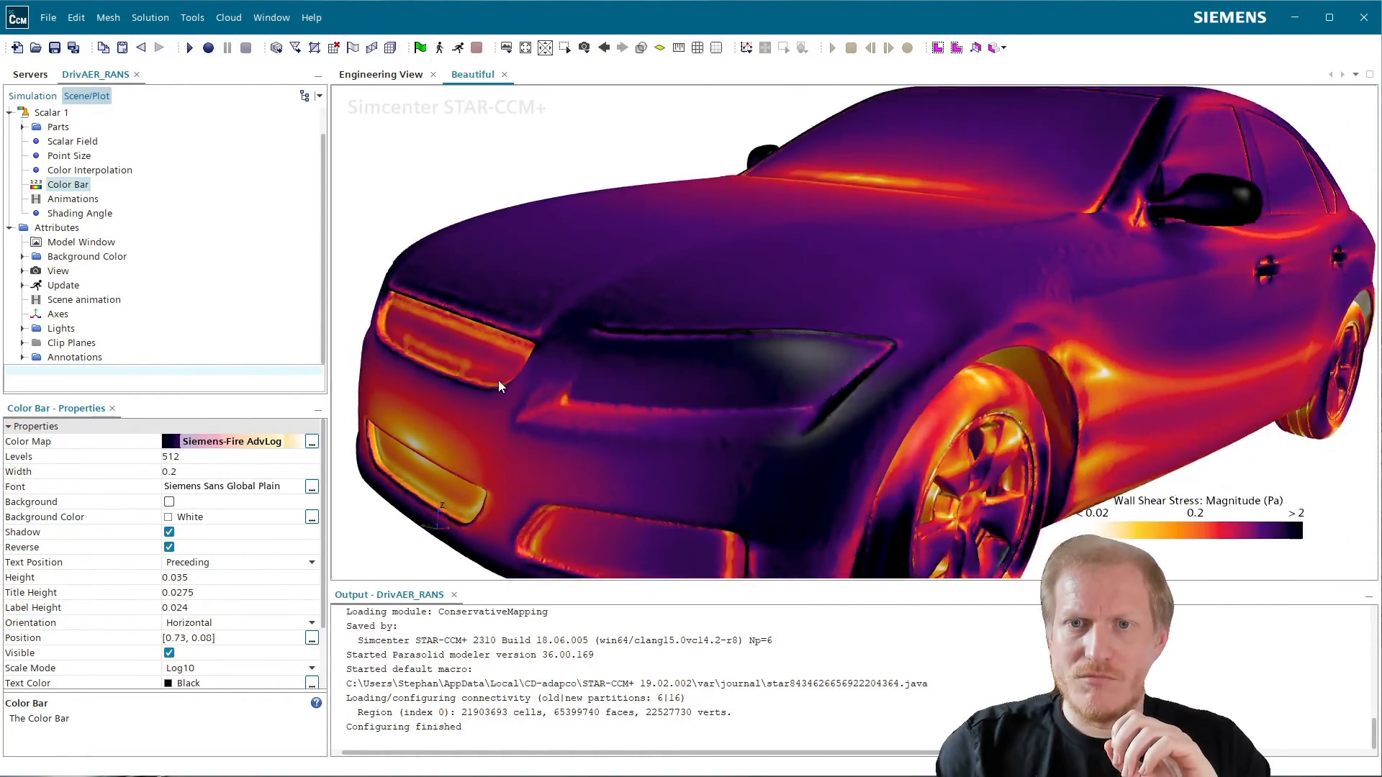
pyautogui.scroll(-2, 499, 381)
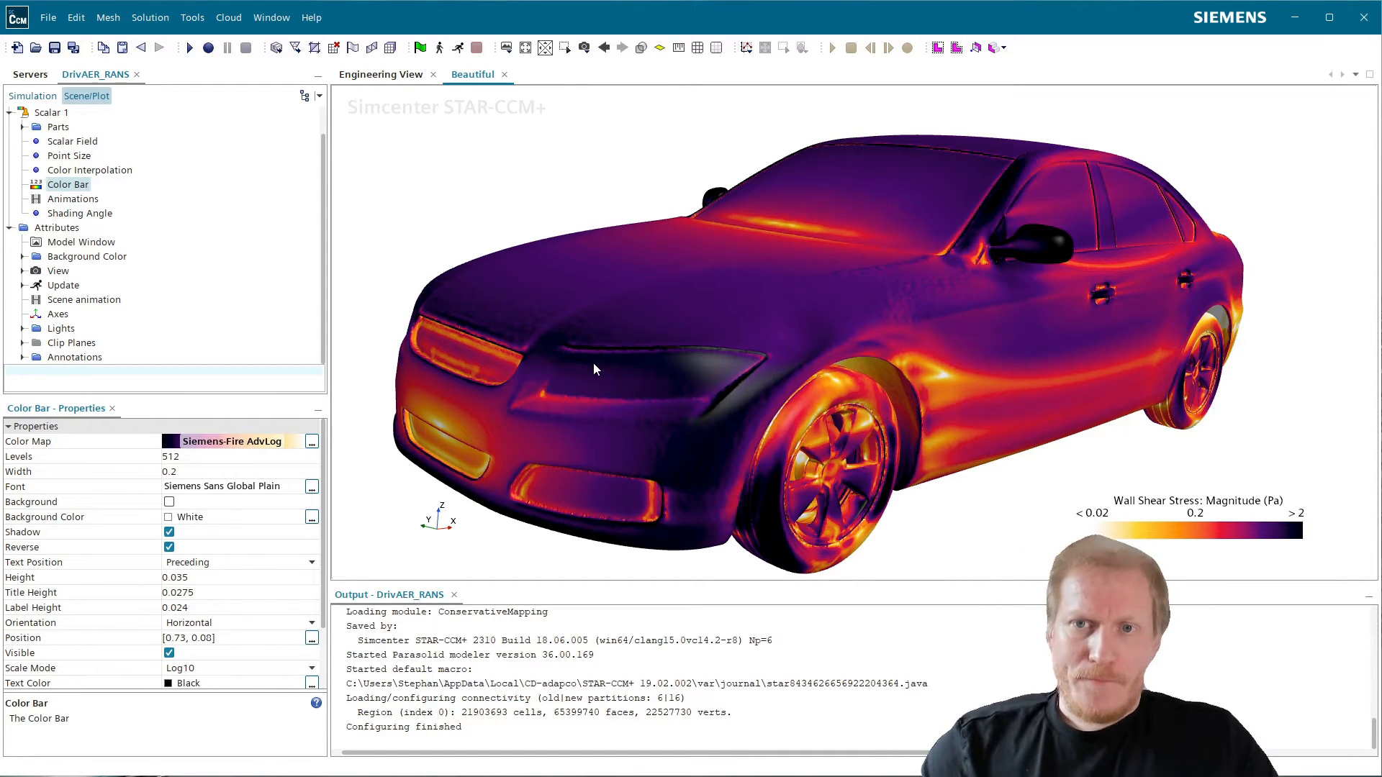
# - Select the floor surface of the Air part under RANS_Simulation in the simulation's geometry parts
pyautogui.click(45, 98)
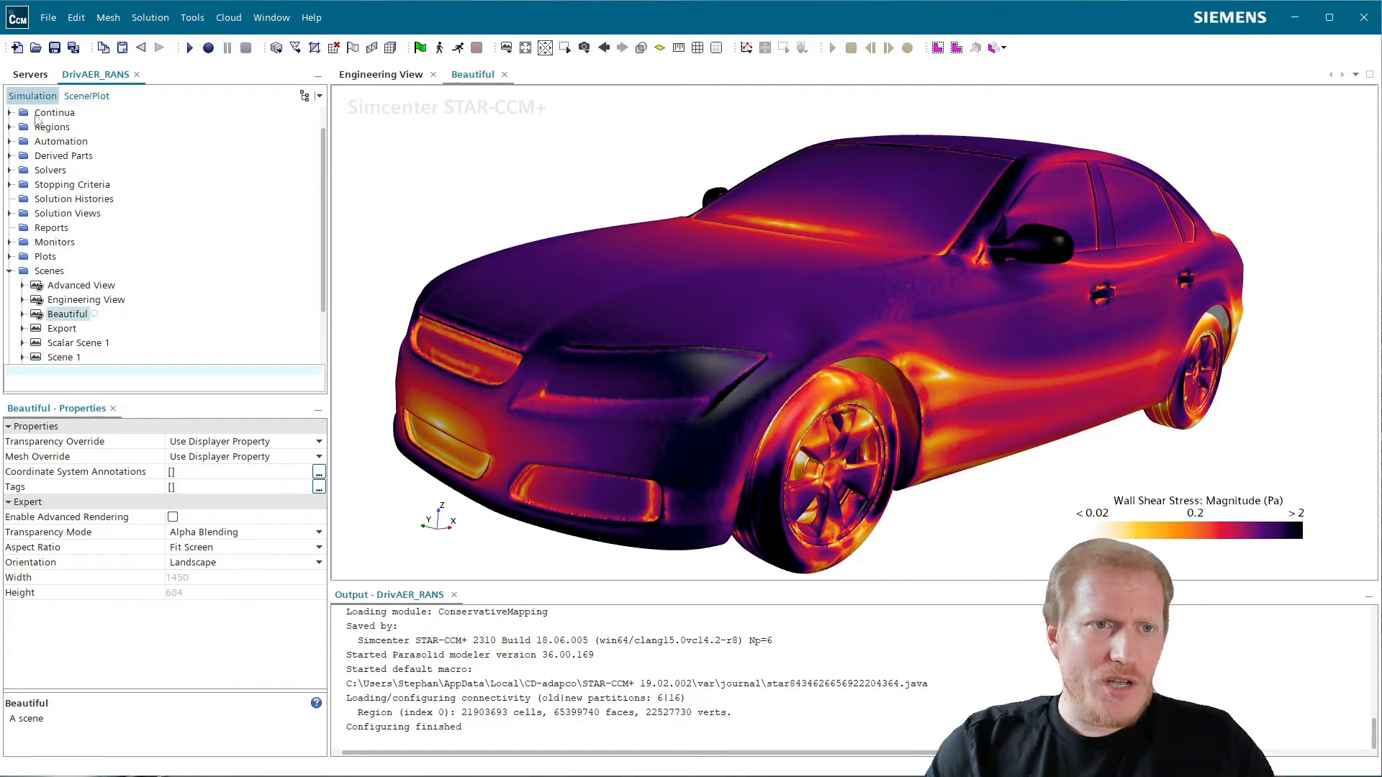
pyautogui.click(9, 113)
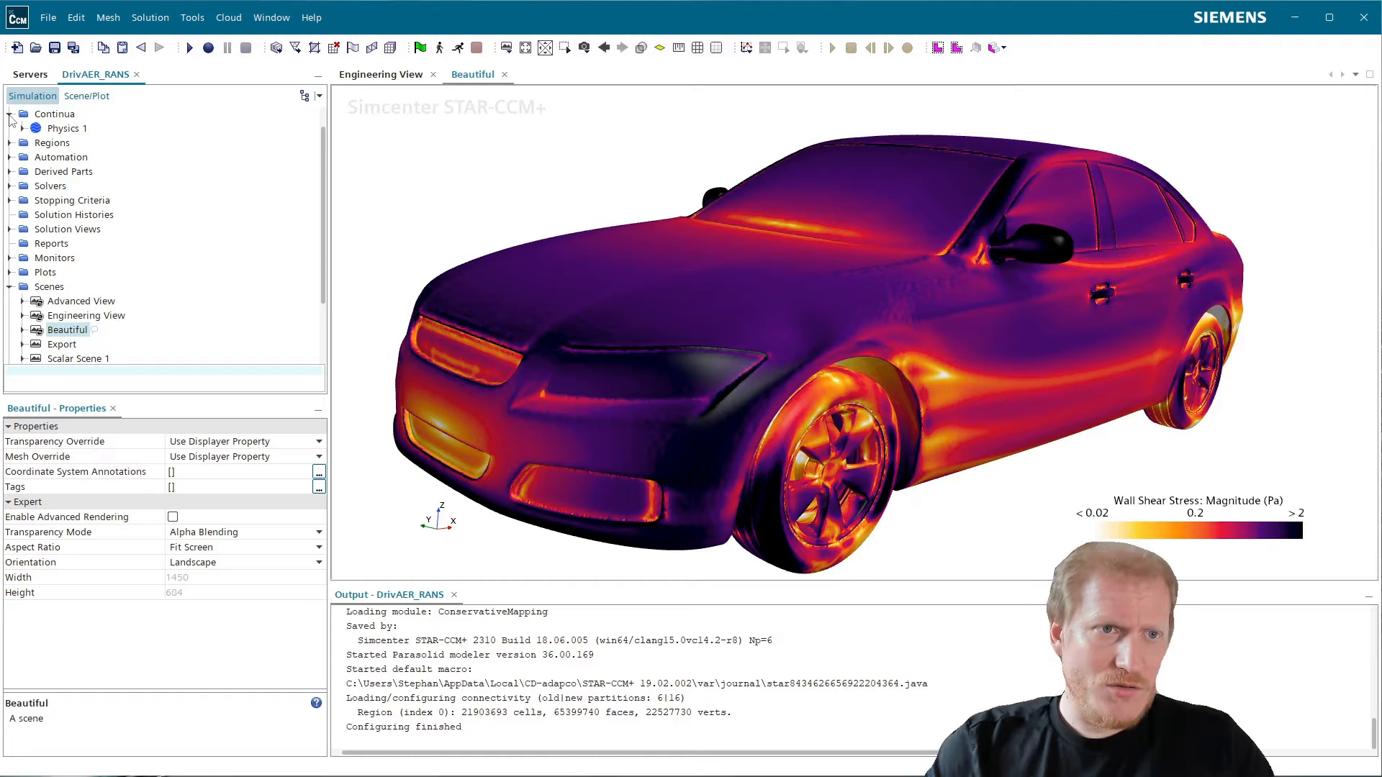
pyautogui.click(10, 114)
pyautogui.scroll(1, 13, 120)
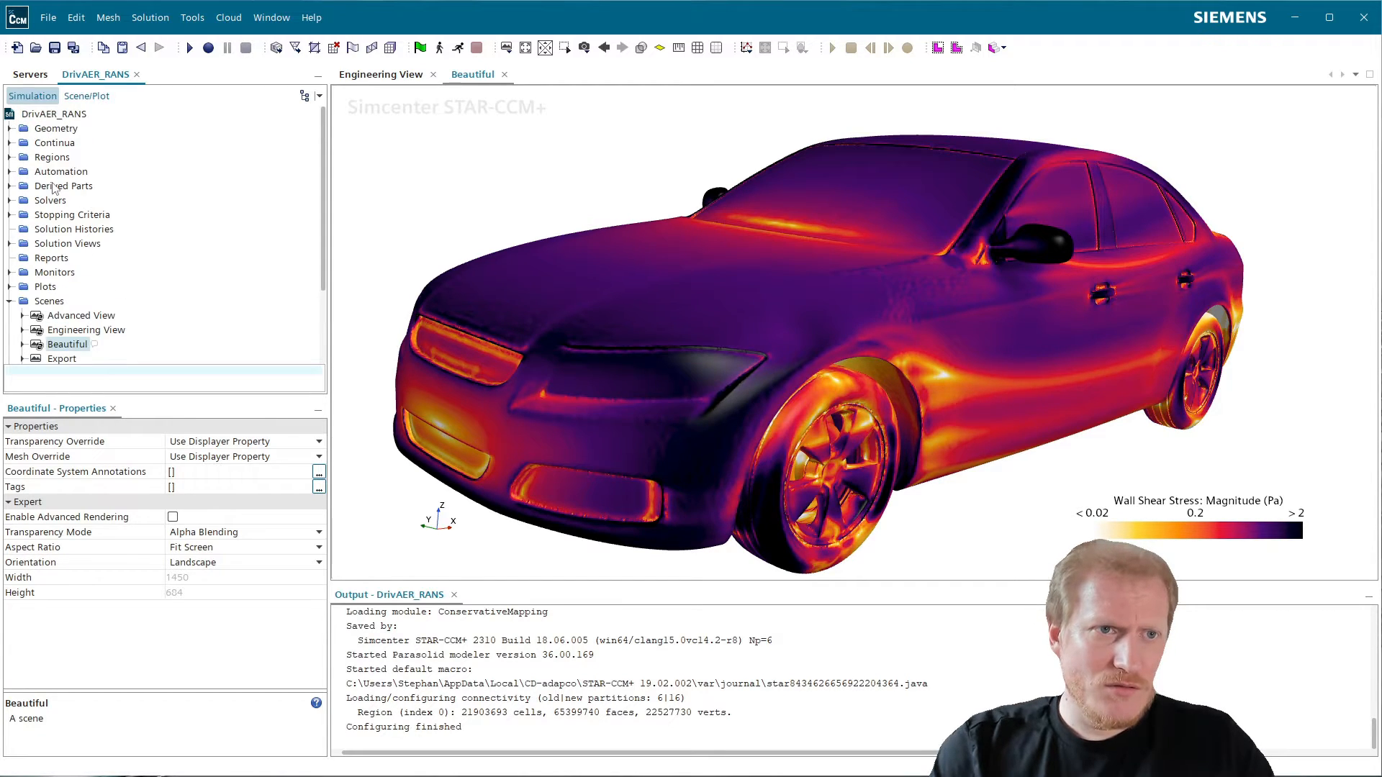
pyautogui.click(10, 128)
pyautogui.click(25, 157)
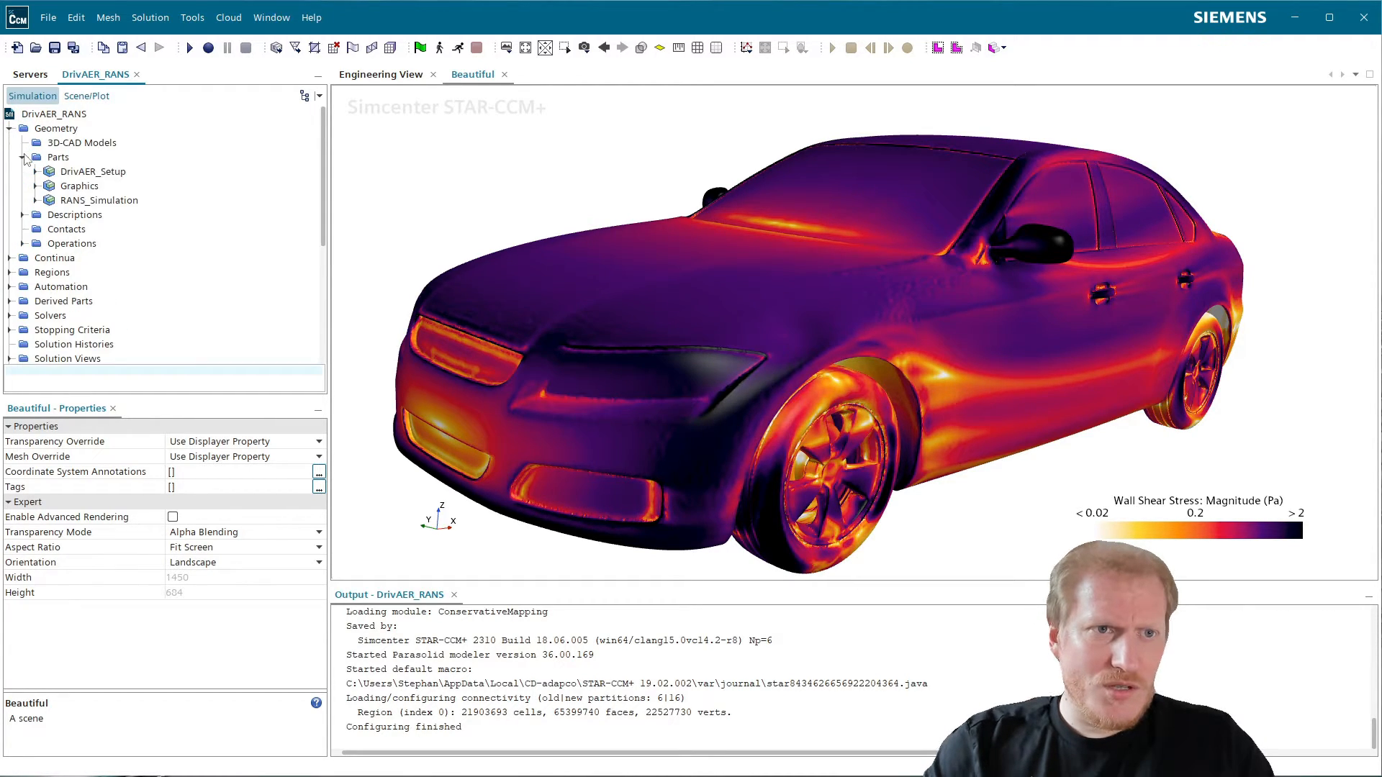
pyautogui.click(35, 172)
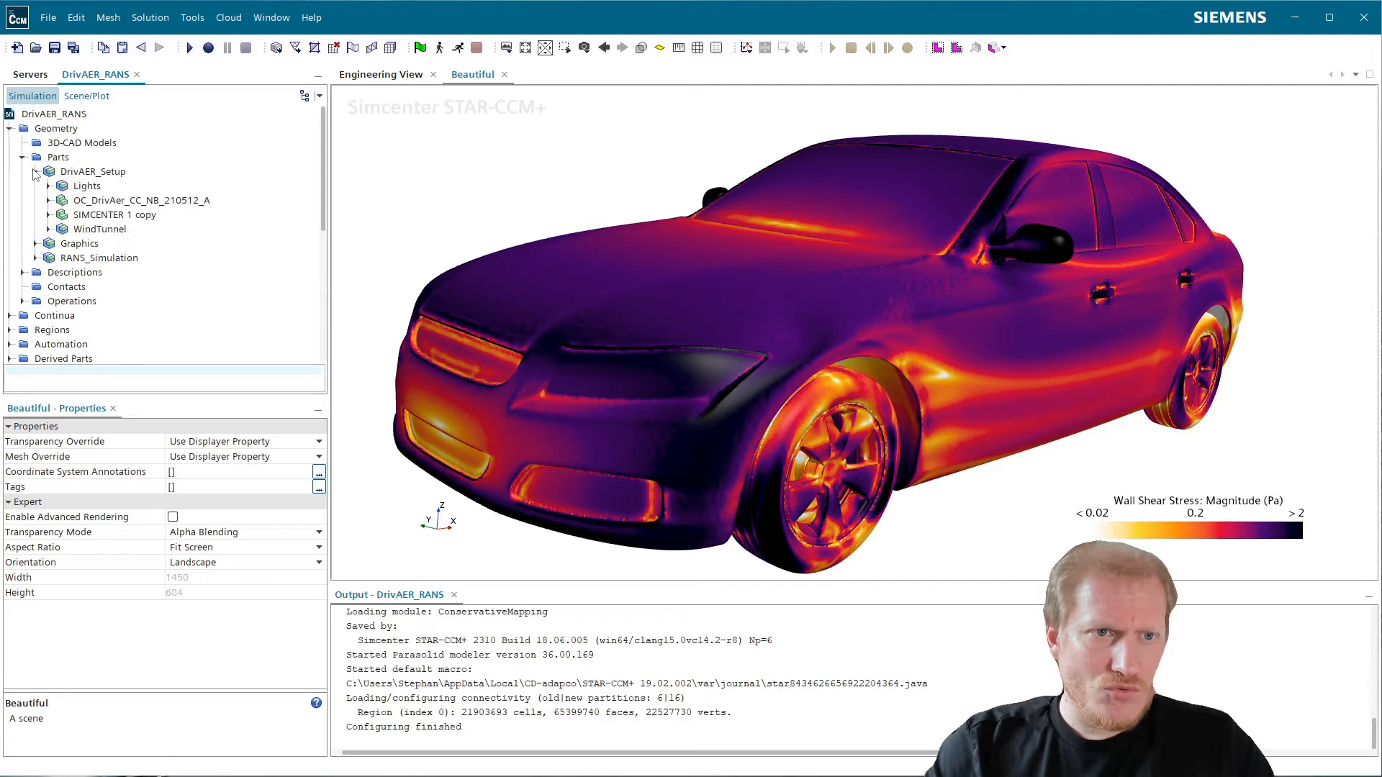
pyautogui.click(35, 171)
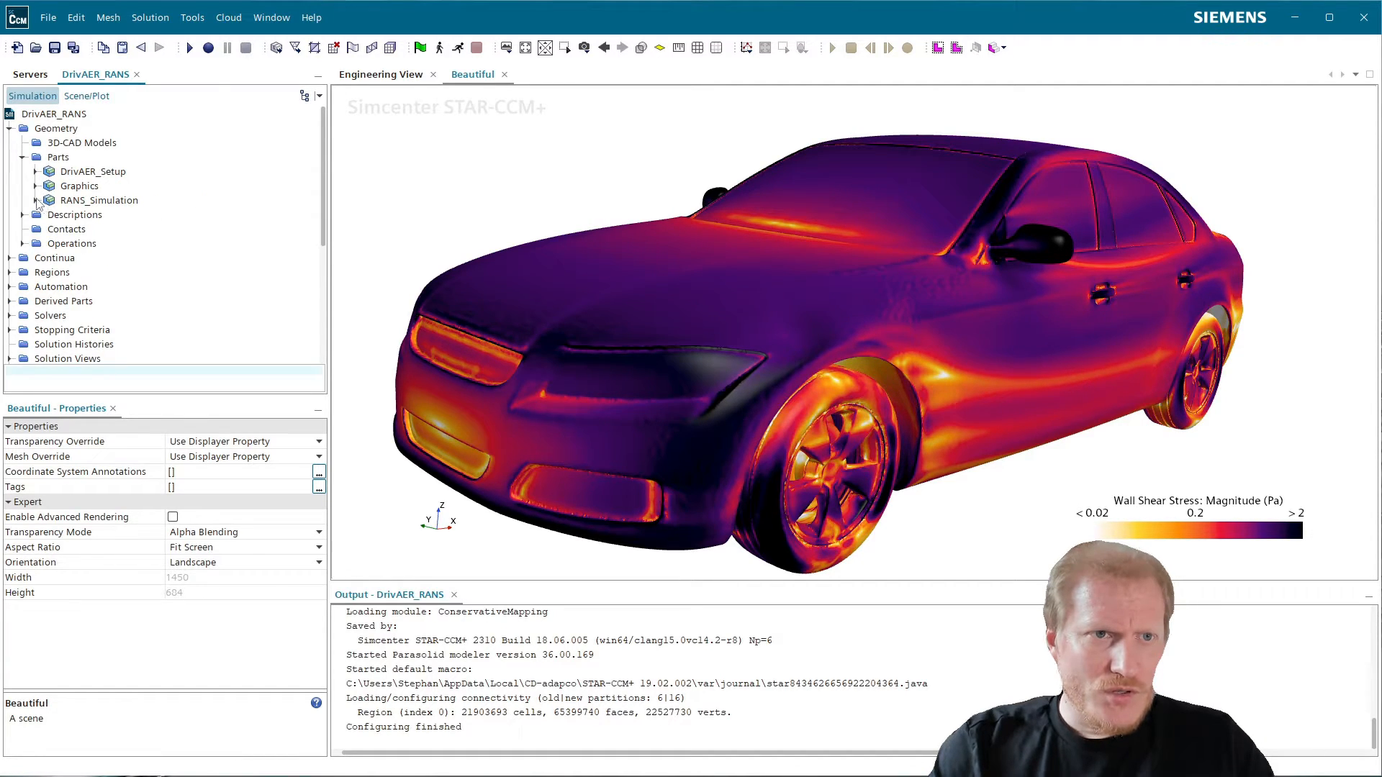
pyautogui.click(35, 201)
pyautogui.click(49, 215)
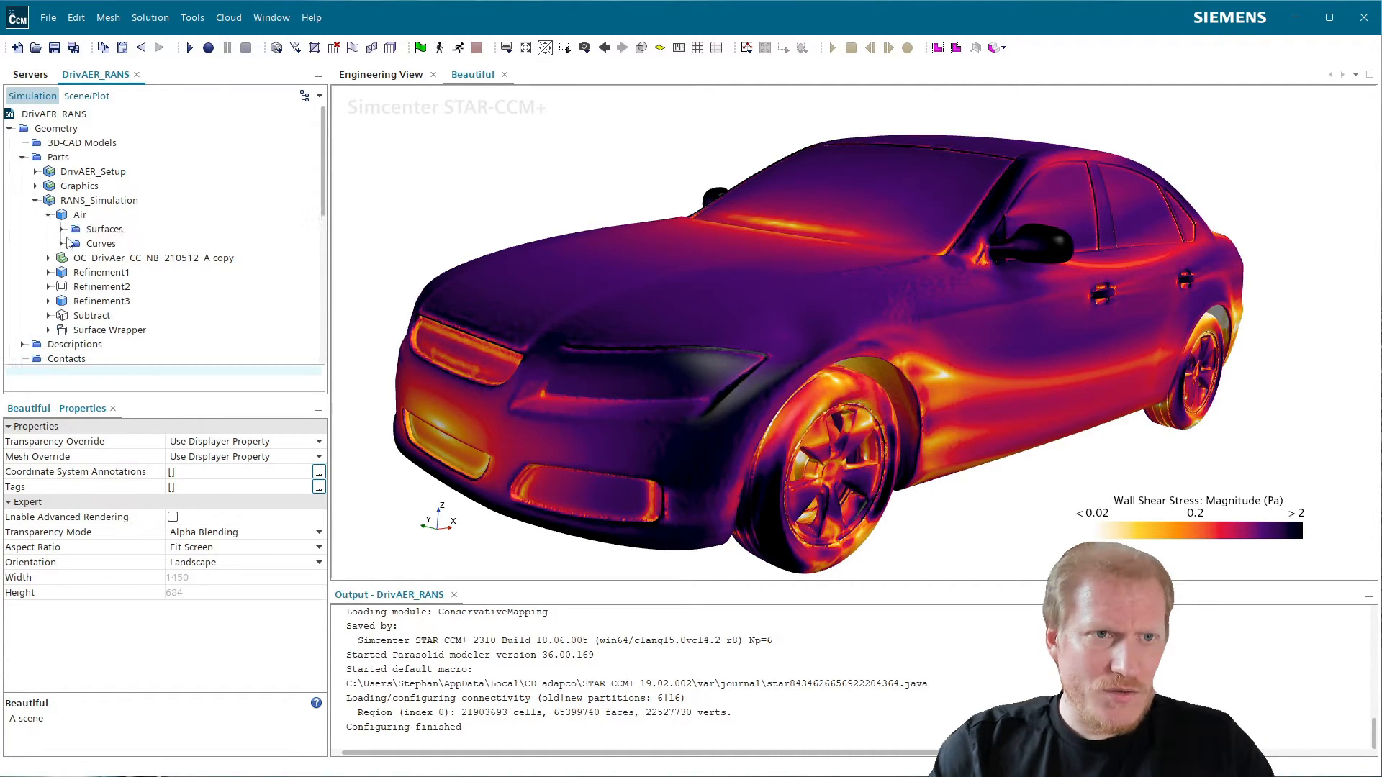
pyautogui.click(62, 229)
pyautogui.click(108, 246)
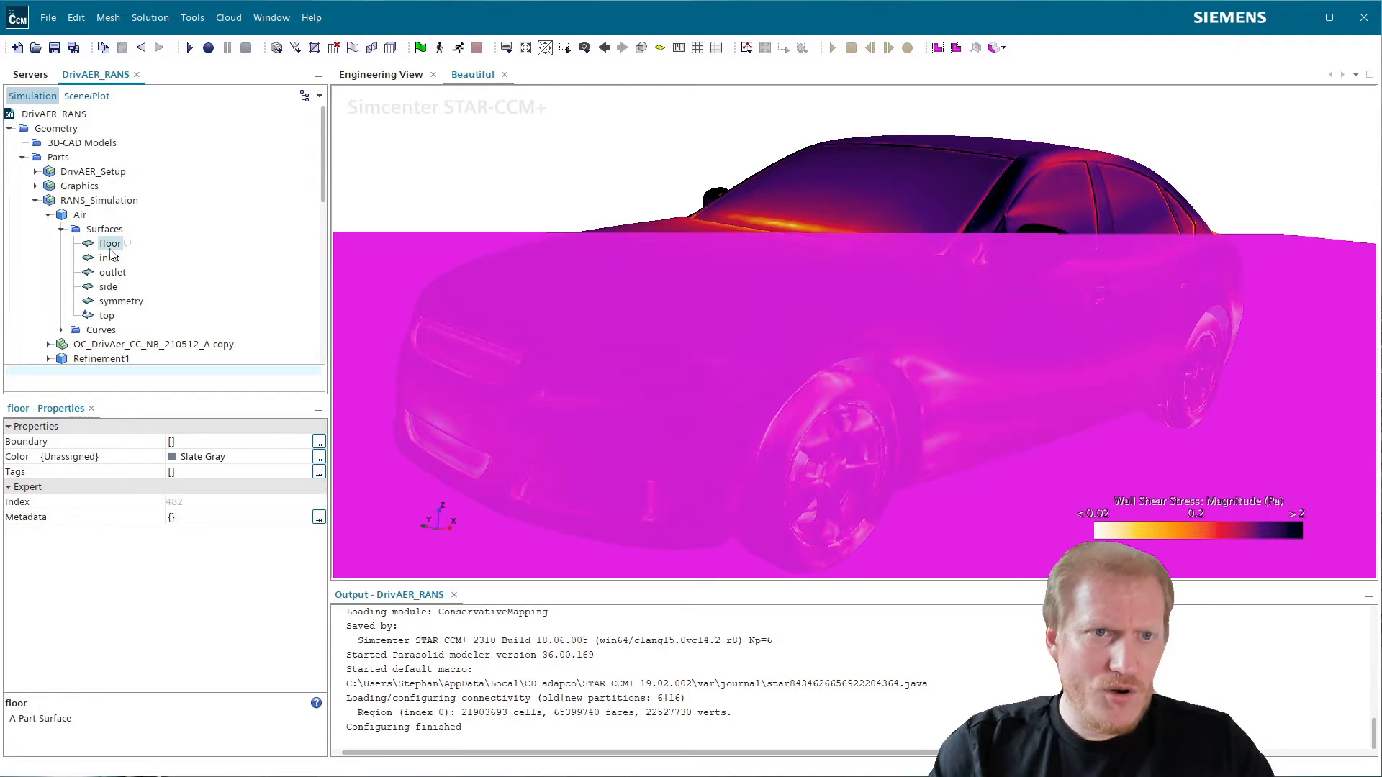
# - Add the floor surface to the Beautiful scene in a new Surface displayer named Floor
pyautogui.moveTo(110, 245); pyautogui.dragTo(763, 368)
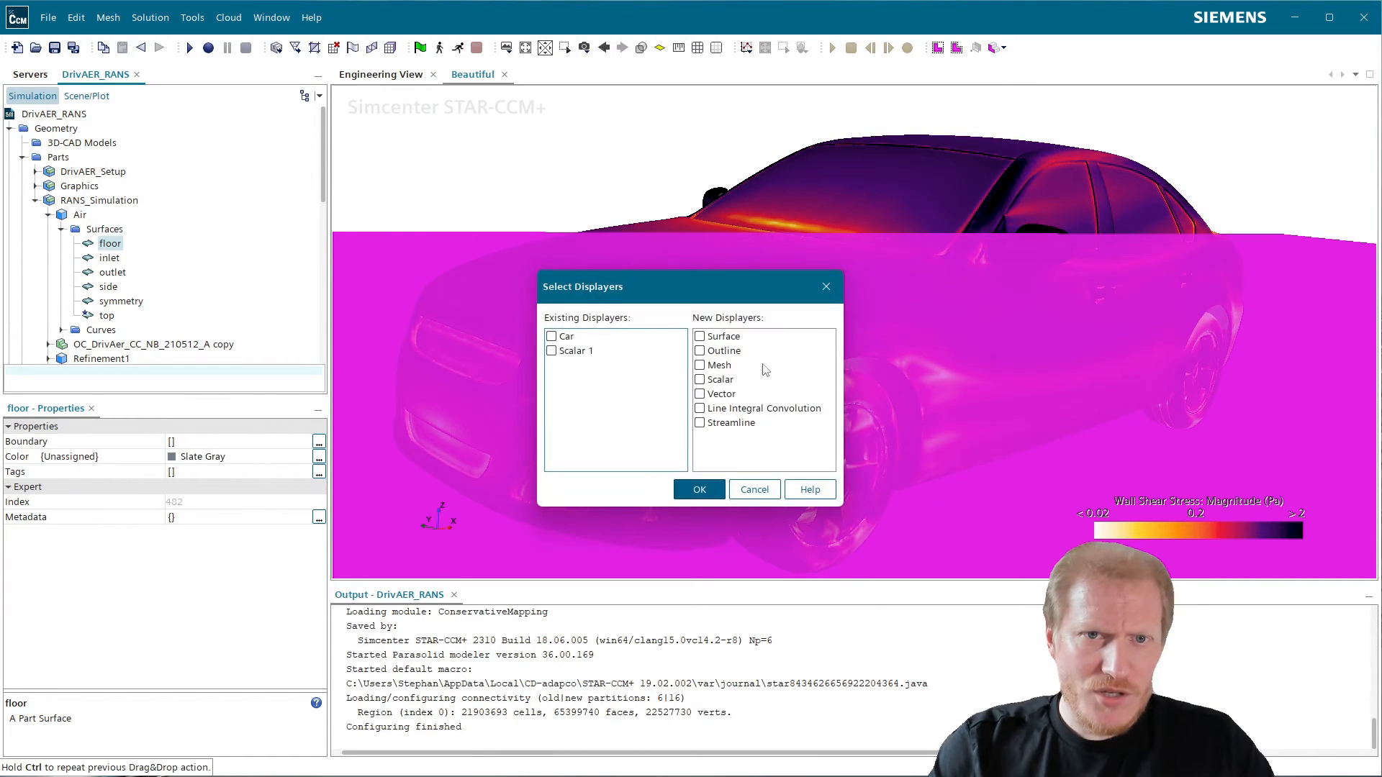
pyautogui.click(729, 337)
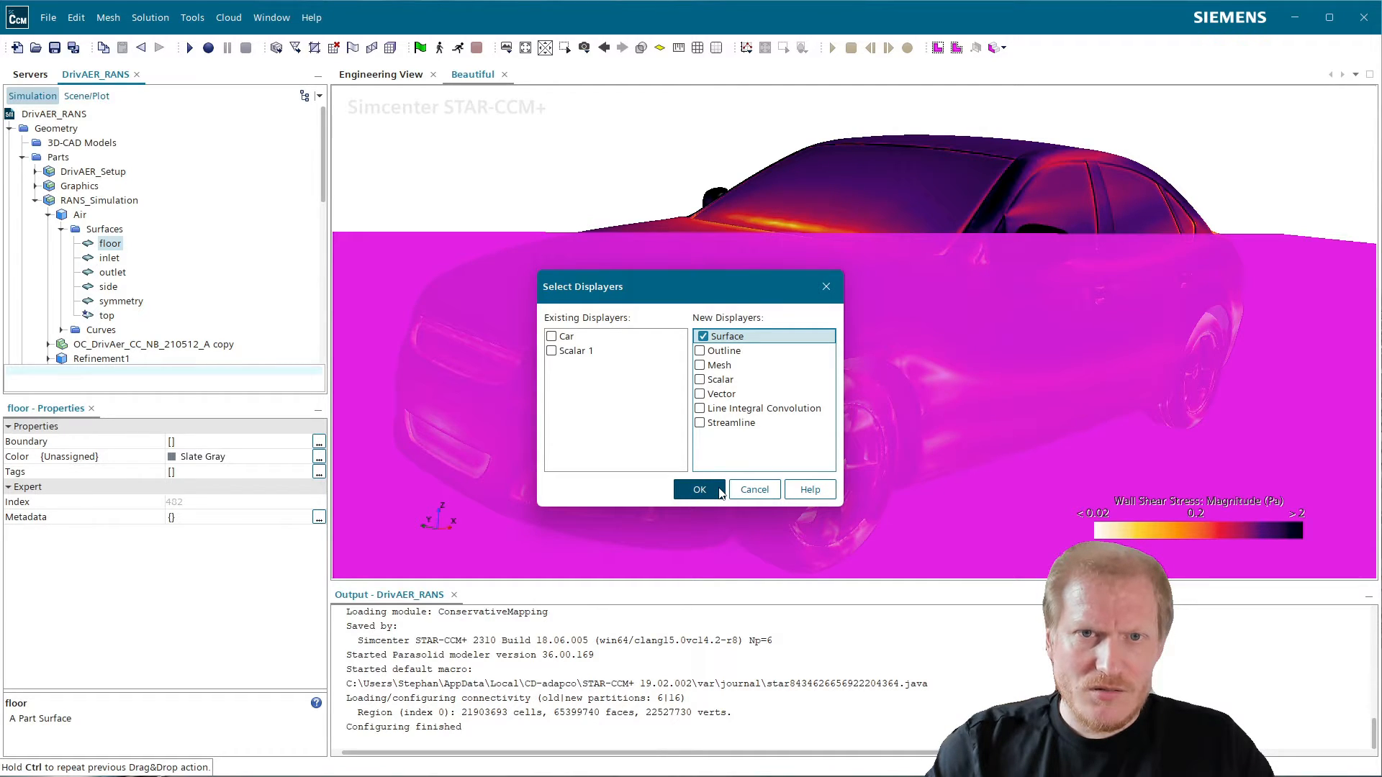
pyautogui.doubleClick(754, 337)
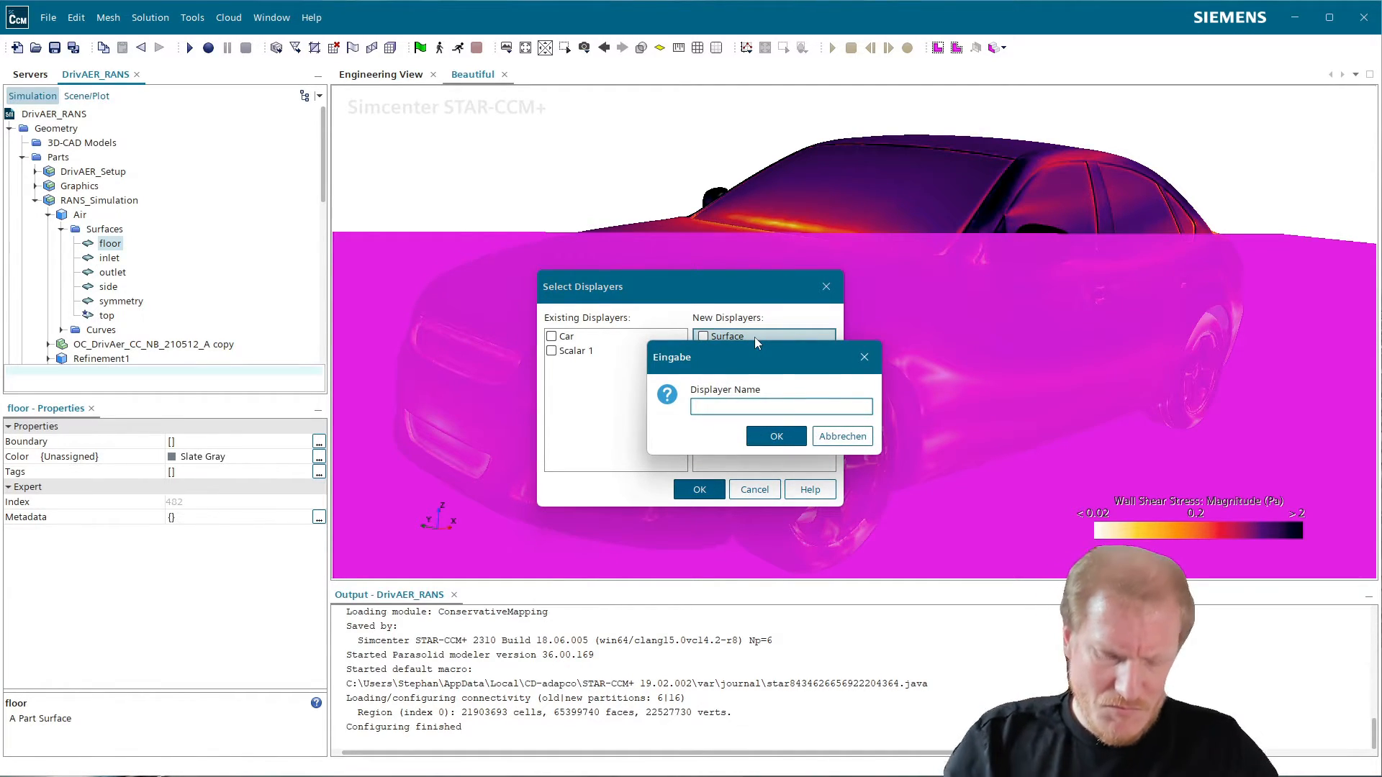
pyautogui.write('Floor')
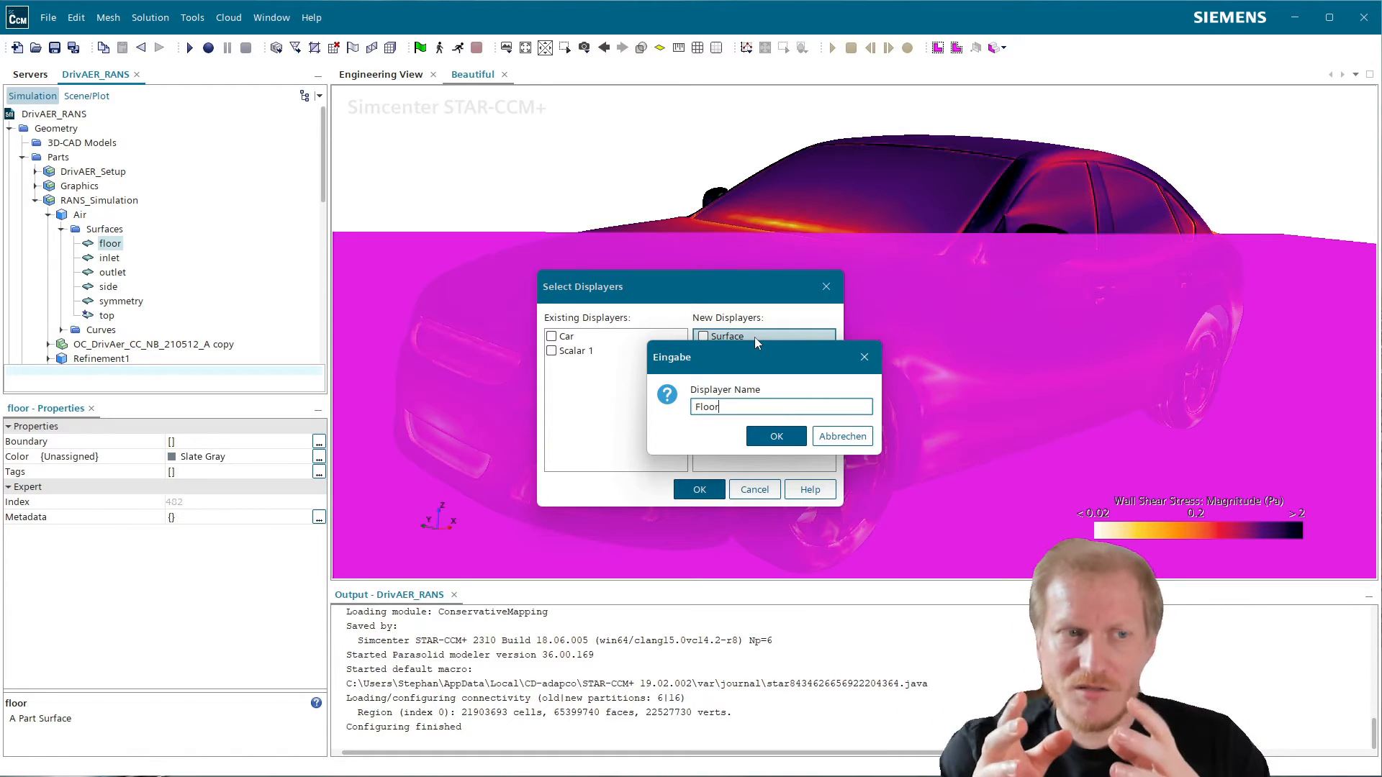
pyautogui.click(778, 437)
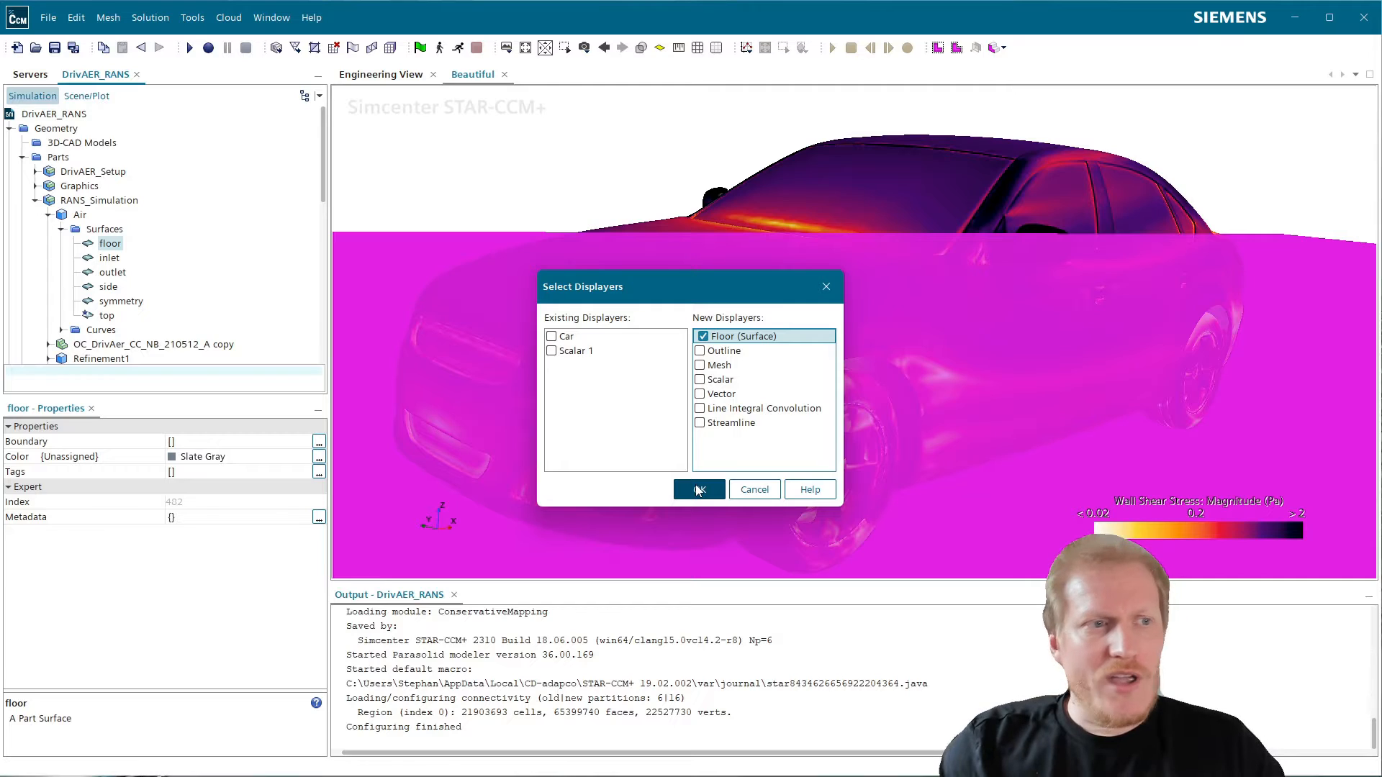
pyautogui.click(698, 490)
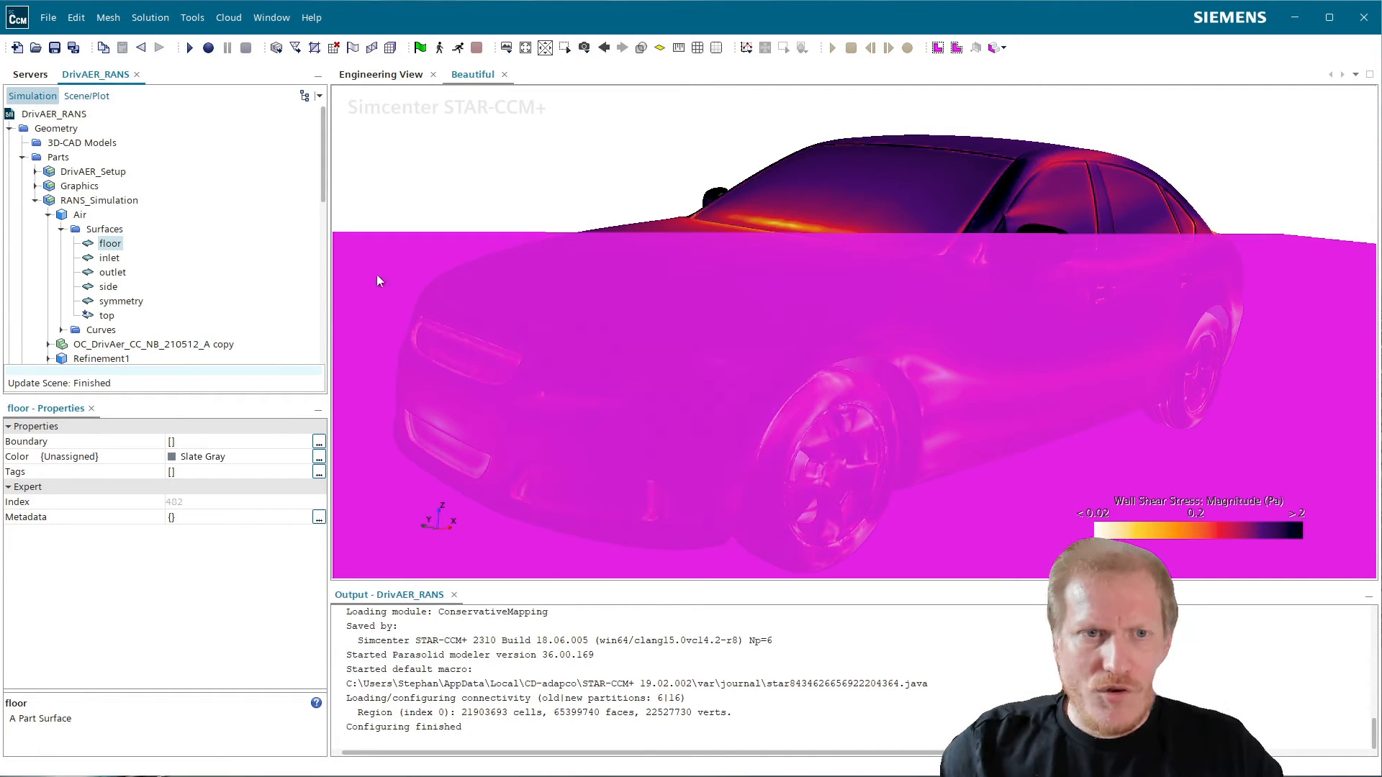
# - Set the representation of the Floor displayer to Geometry
pyautogui.click(87, 96)
pyautogui.click(49, 113)
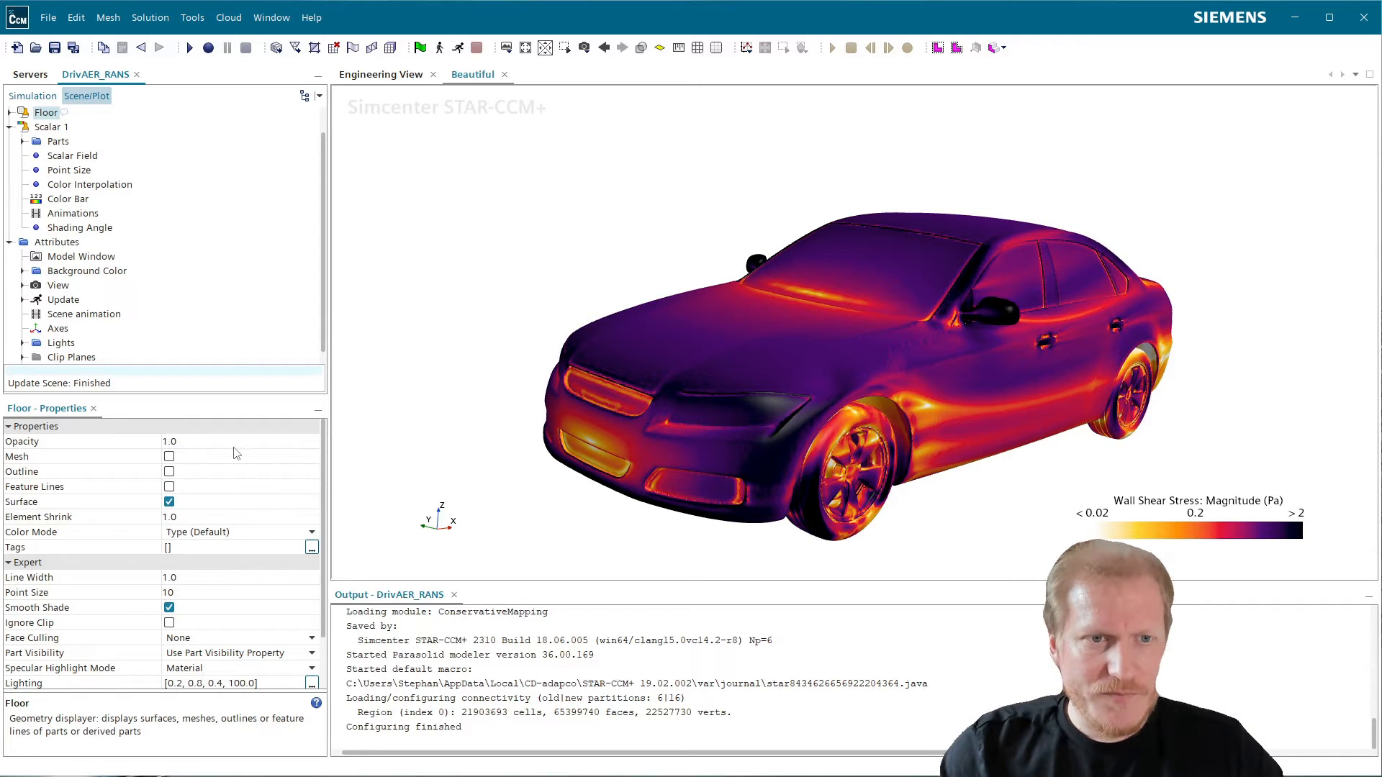
pyautogui.scroll(-3, 280, 637)
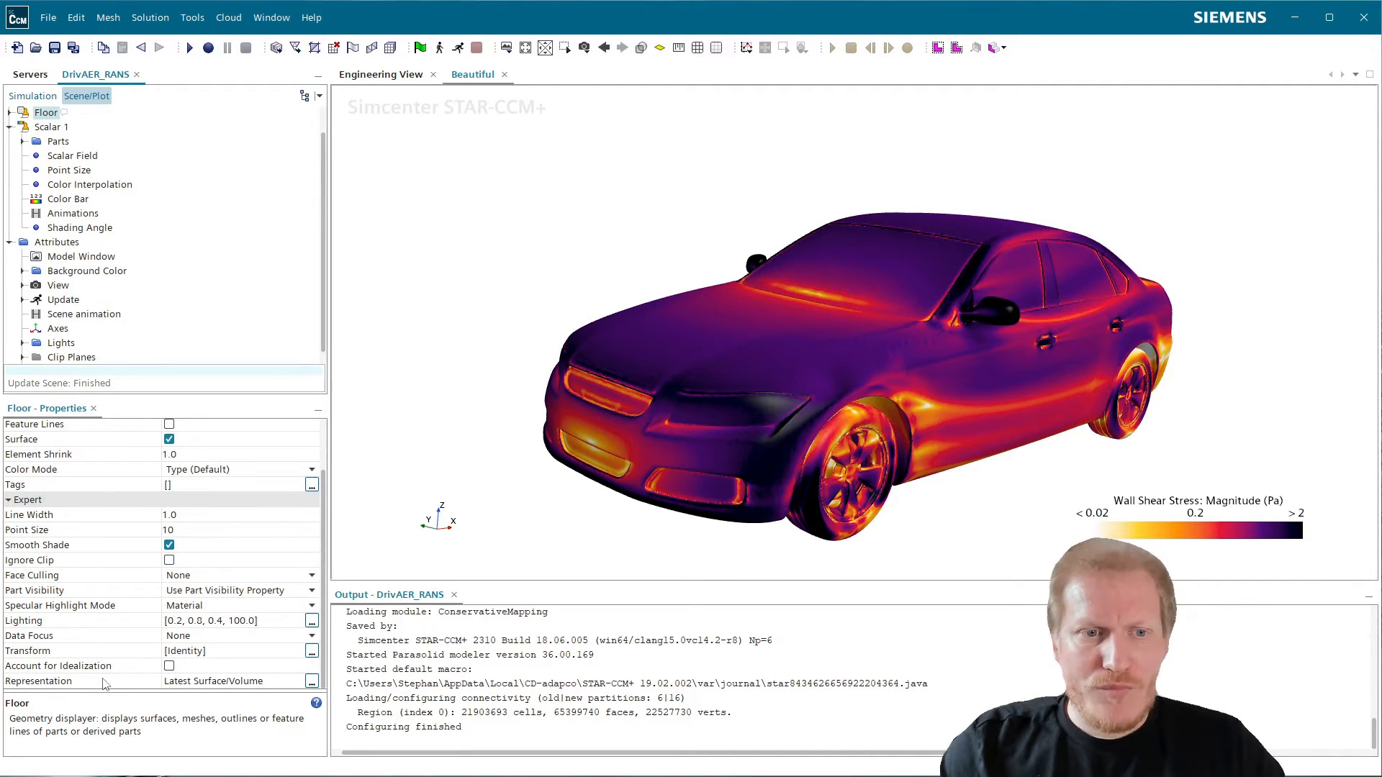
pyautogui.click(211, 681)
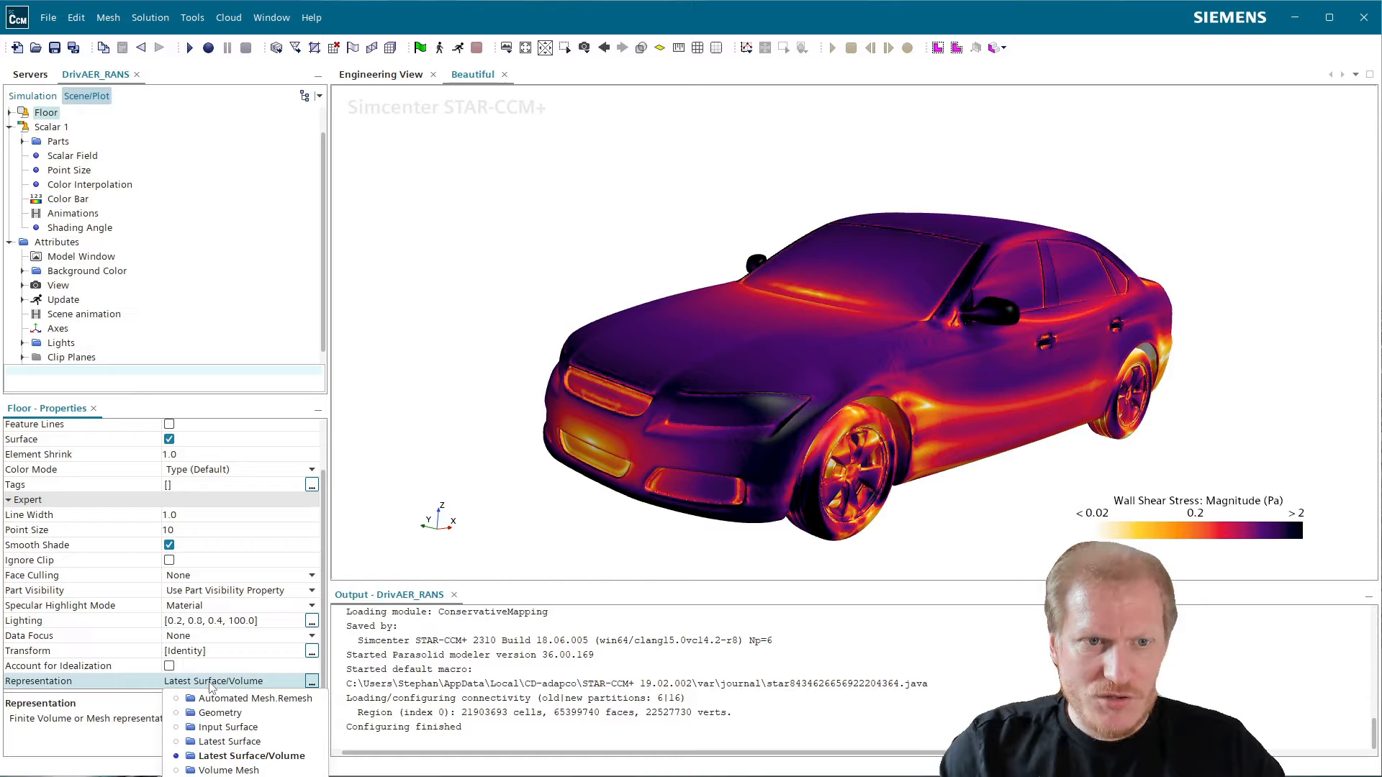
pyautogui.click(245, 713)
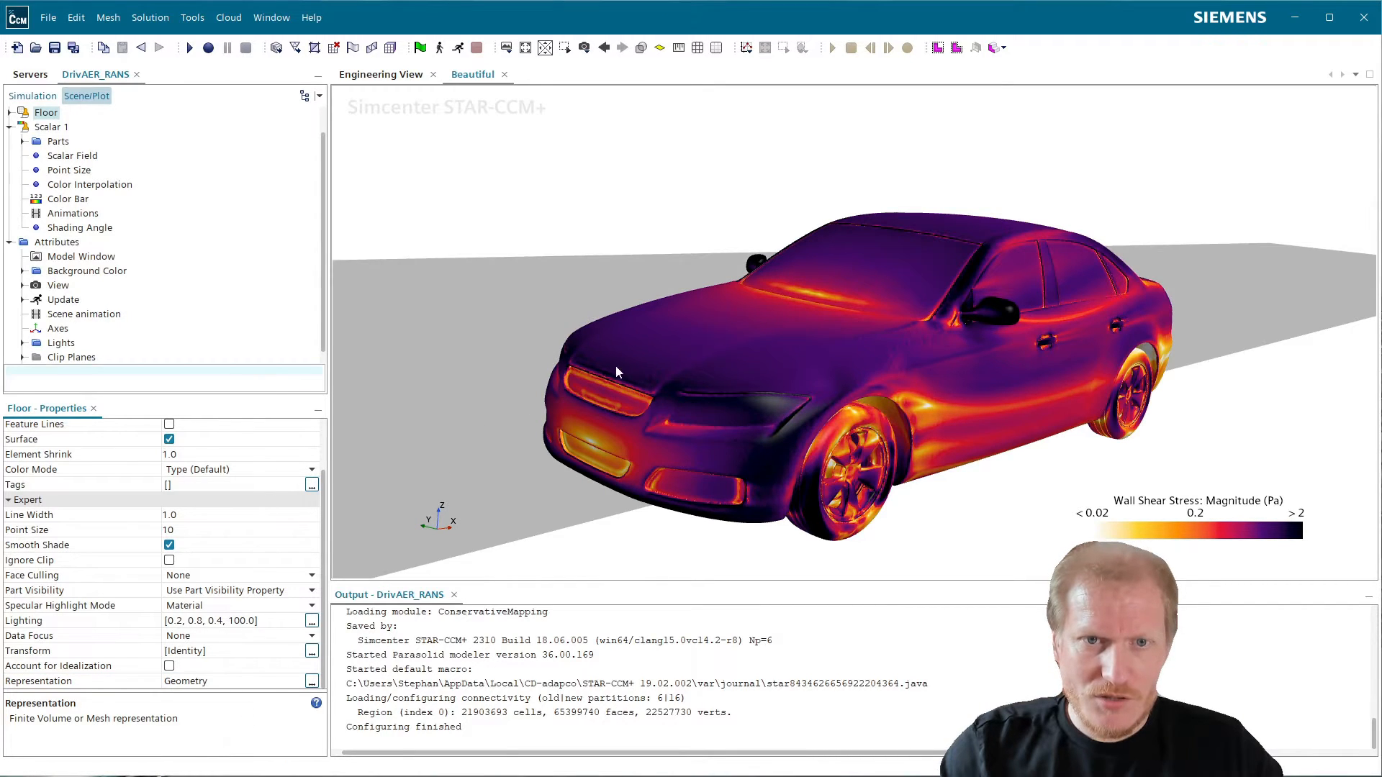
pyautogui.moveTo(615, 366); pyautogui.dragTo(749, 413)
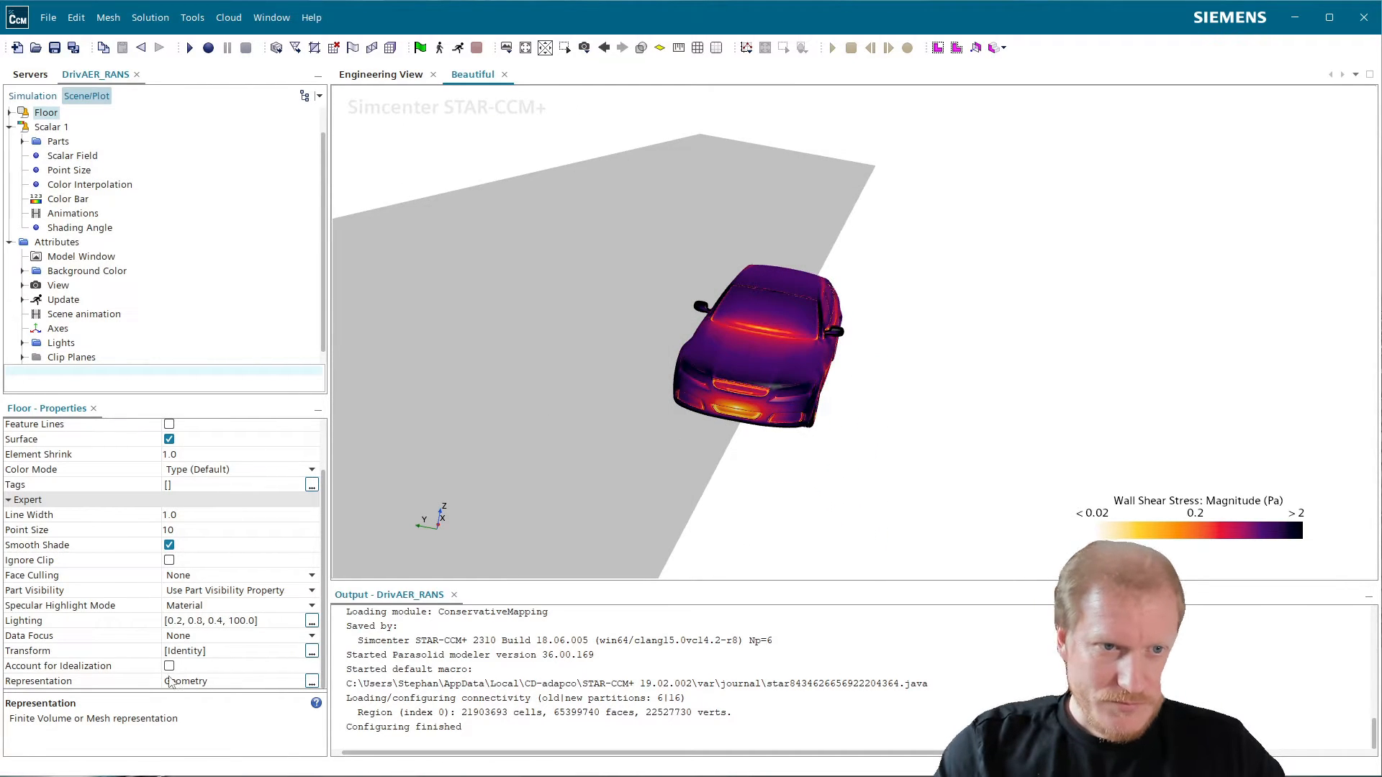
# - Apply the sym transform to the Floor displayer and frame the car on the floor from a low front-side angle
pyautogui.click(210, 652)
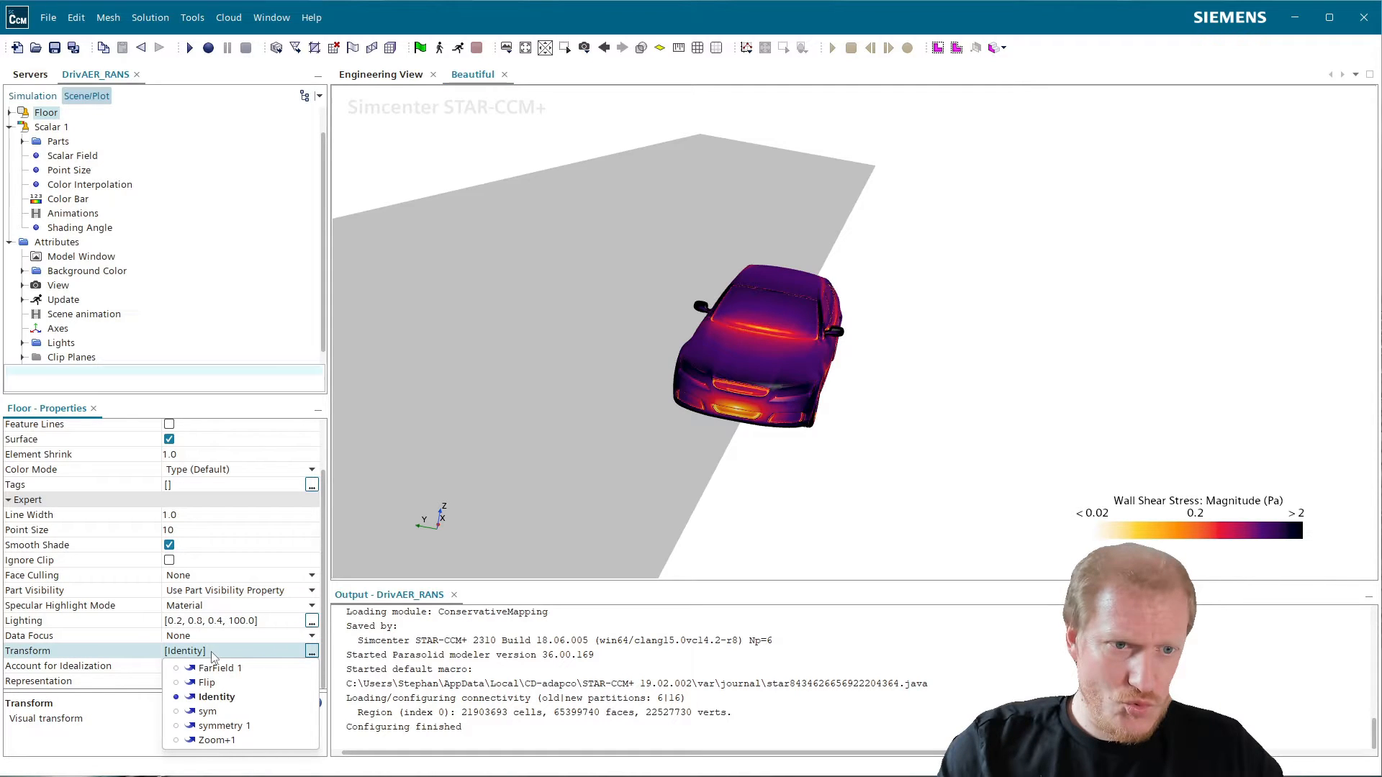
pyautogui.click(242, 713)
pyautogui.moveTo(704, 448); pyautogui.dragTo(736, 346)
pyautogui.moveTo(829, 315); pyautogui.dragTo(889, 361)
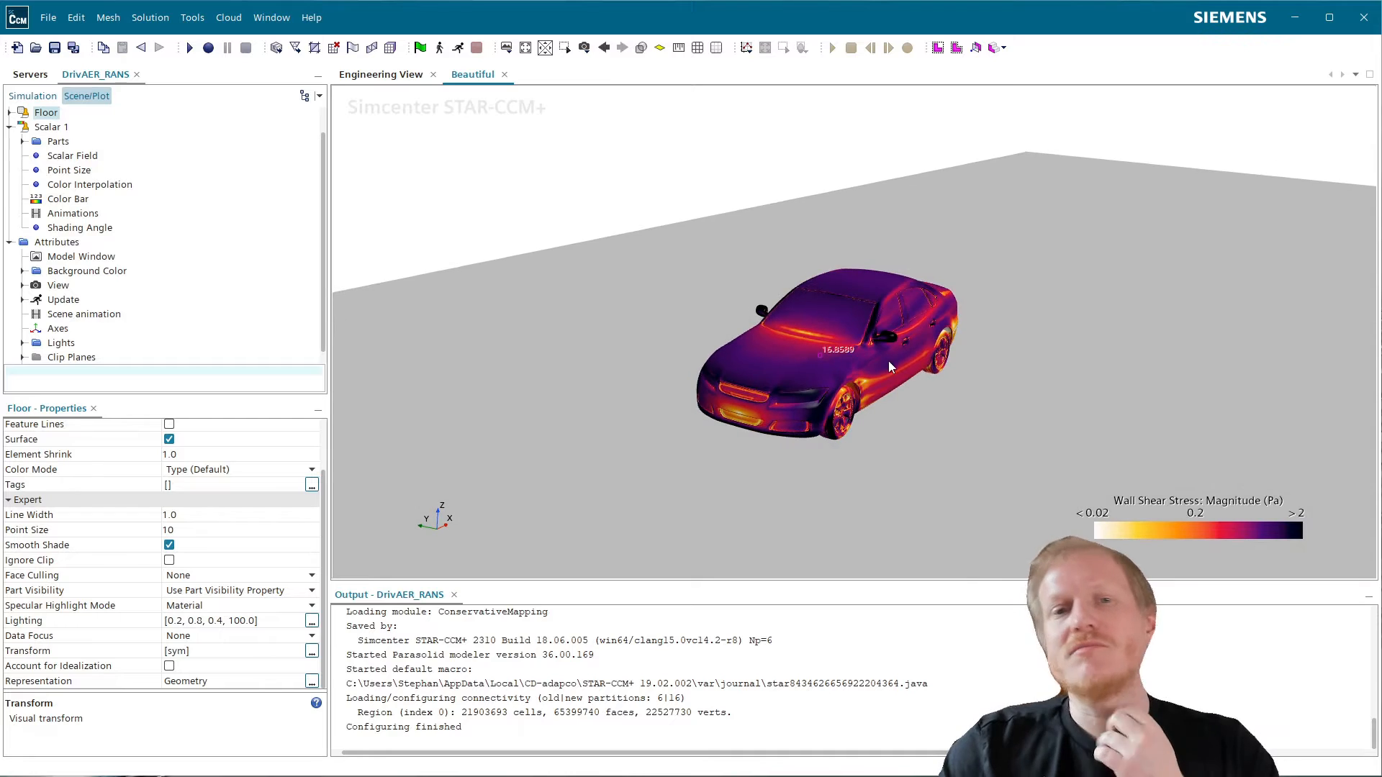
pyautogui.scroll(3, 782, 432)
pyautogui.moveTo(781, 431); pyautogui.dragTo(827, 324)
pyautogui.scroll(3, 904, 173)
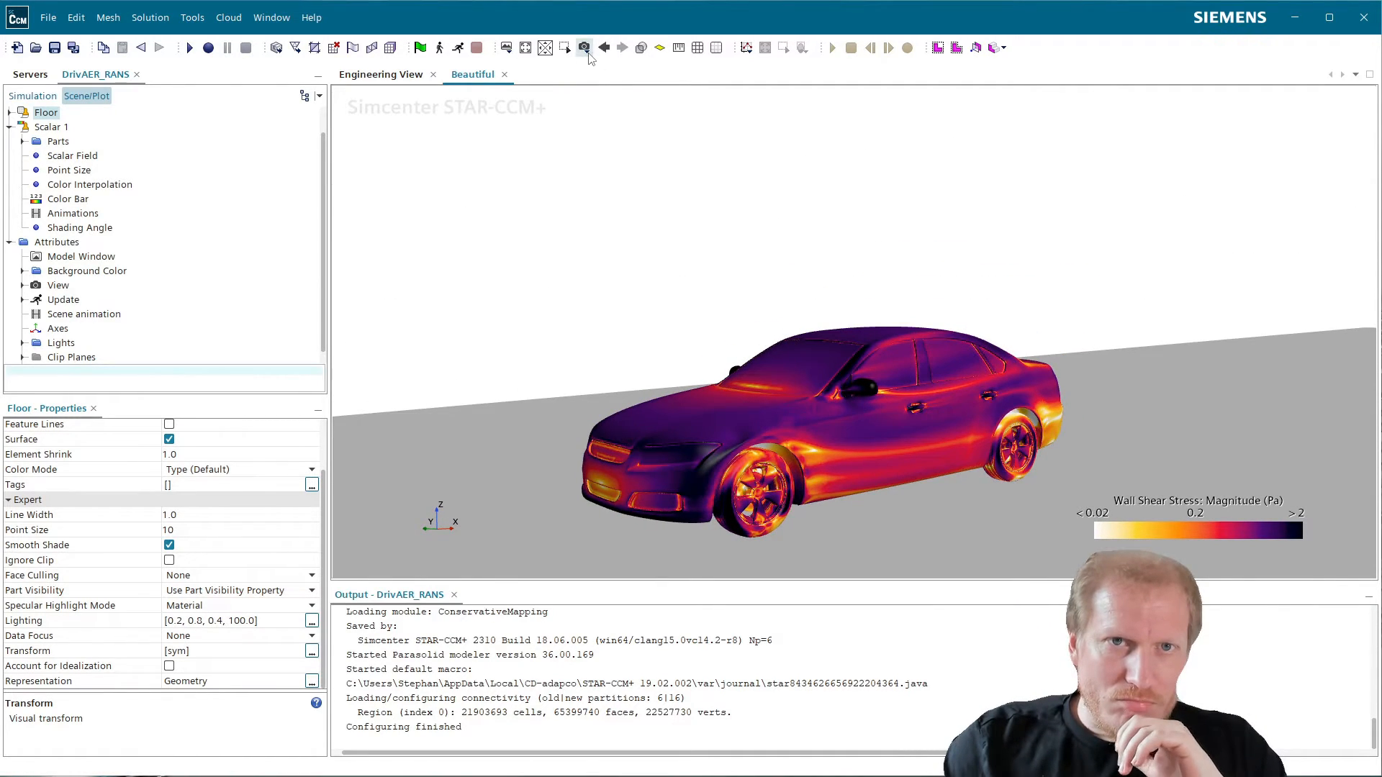
# - Check which projection mode the Beautiful scene uses and inspect the car from closer at a low front corner angle
pyautogui.click(584, 47)
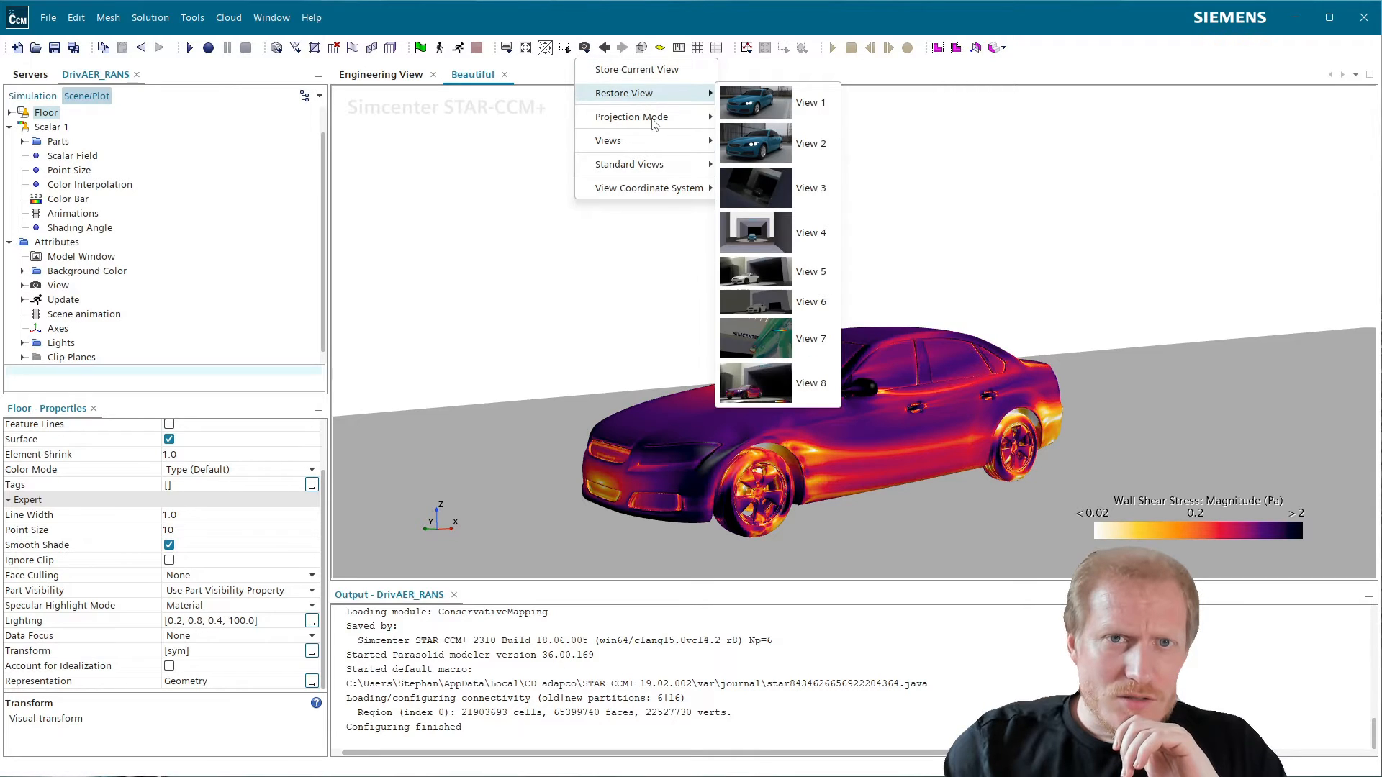
pyautogui.moveTo(696, 117)
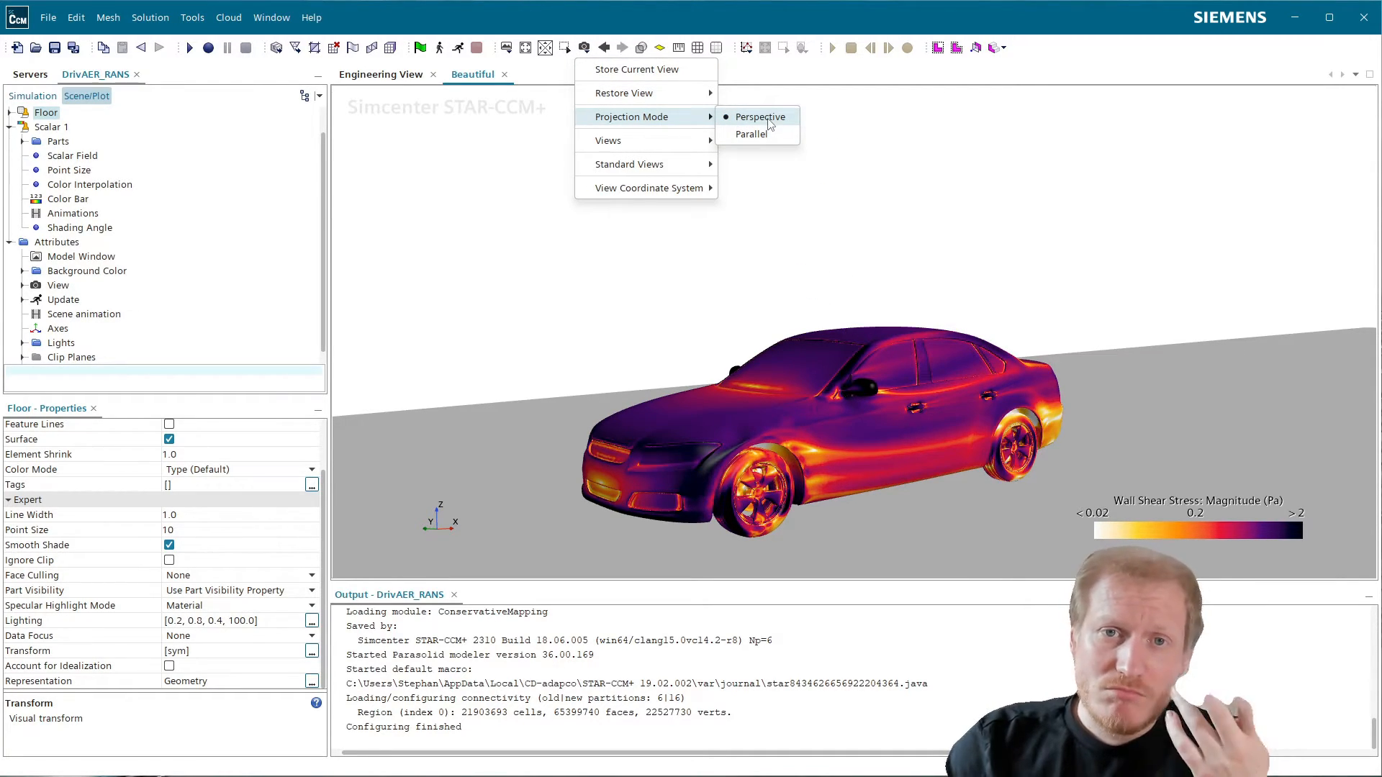
pyautogui.click(873, 217)
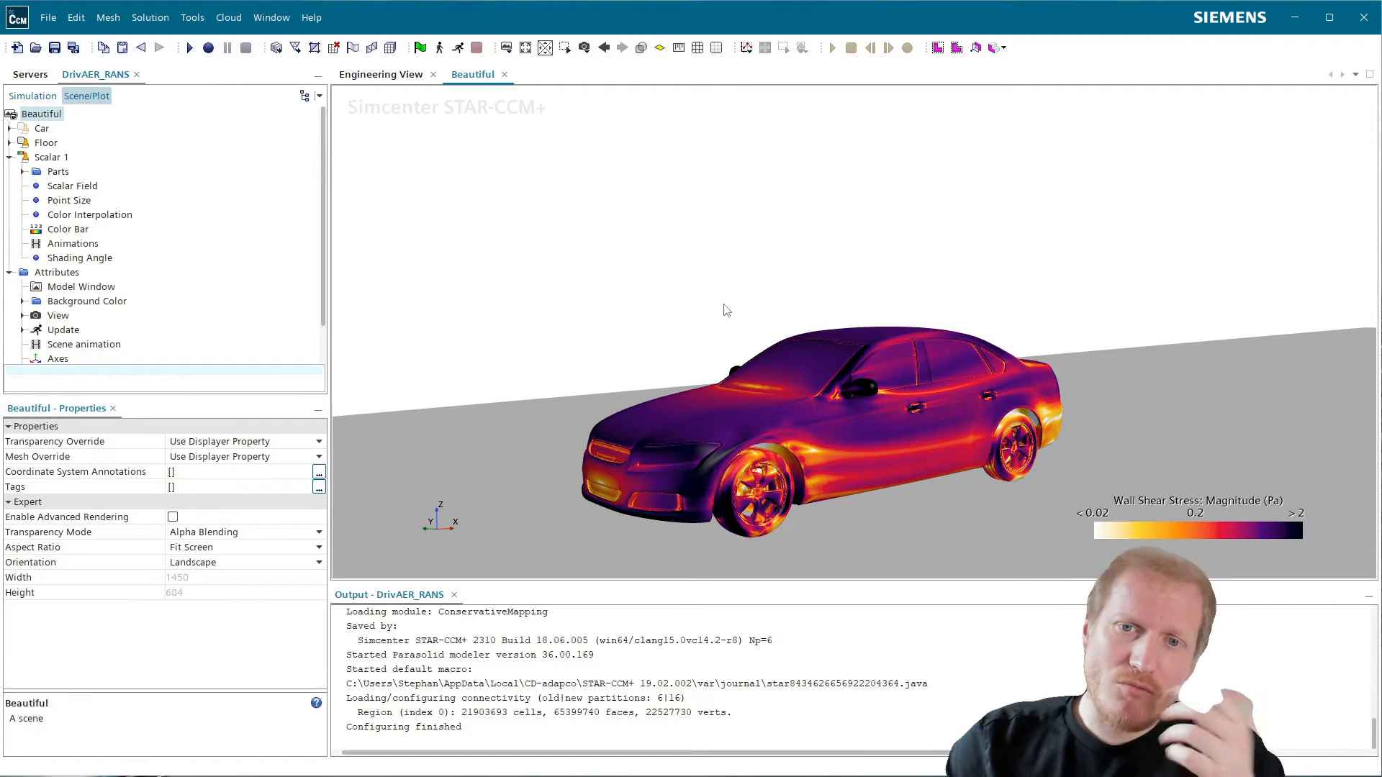
pyautogui.moveTo(726, 303); pyautogui.dragTo(831, 310)
pyautogui.scroll(3, 715, 361)
pyautogui.moveTo(715, 361); pyautogui.dragTo(771, 282, button='right')
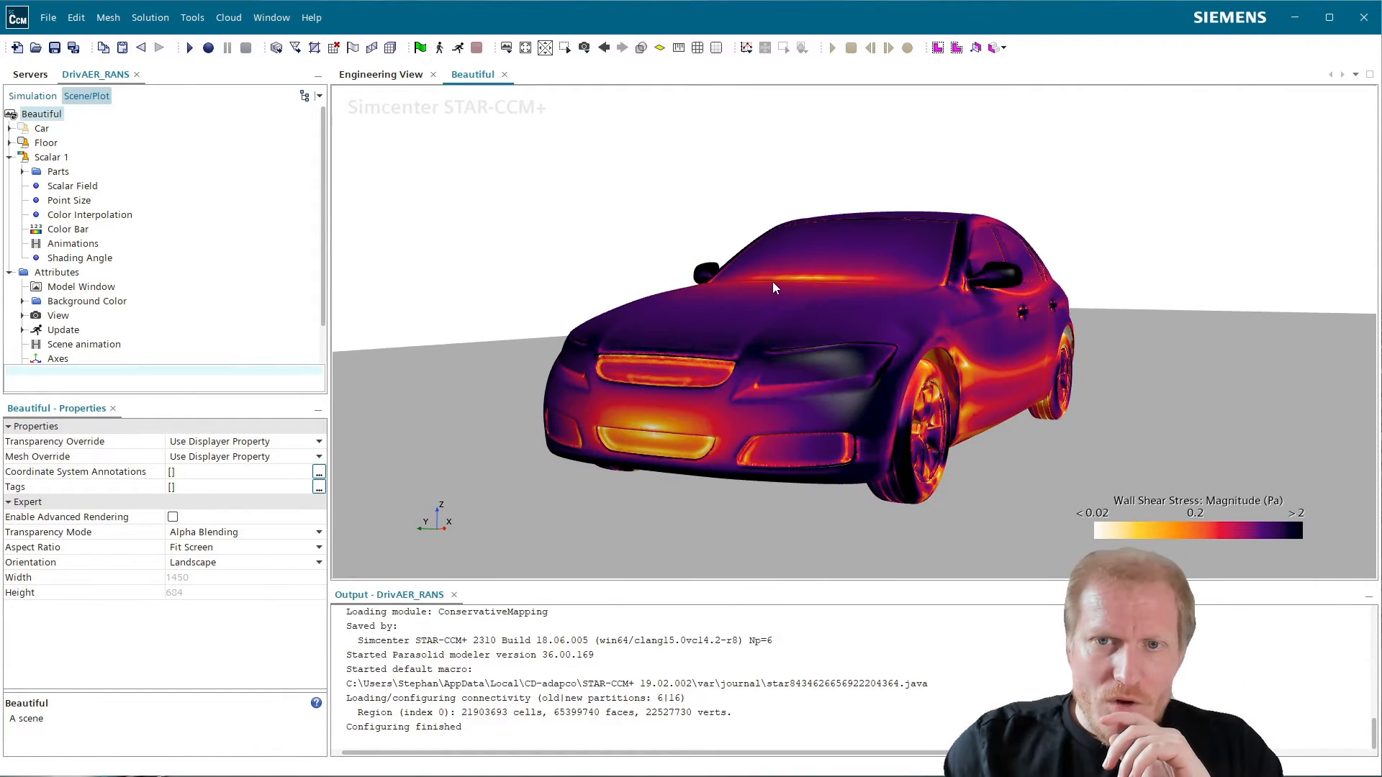
pyautogui.moveTo(713, 340); pyautogui.dragTo(714, 313)
pyautogui.scroll(2, 714, 315)
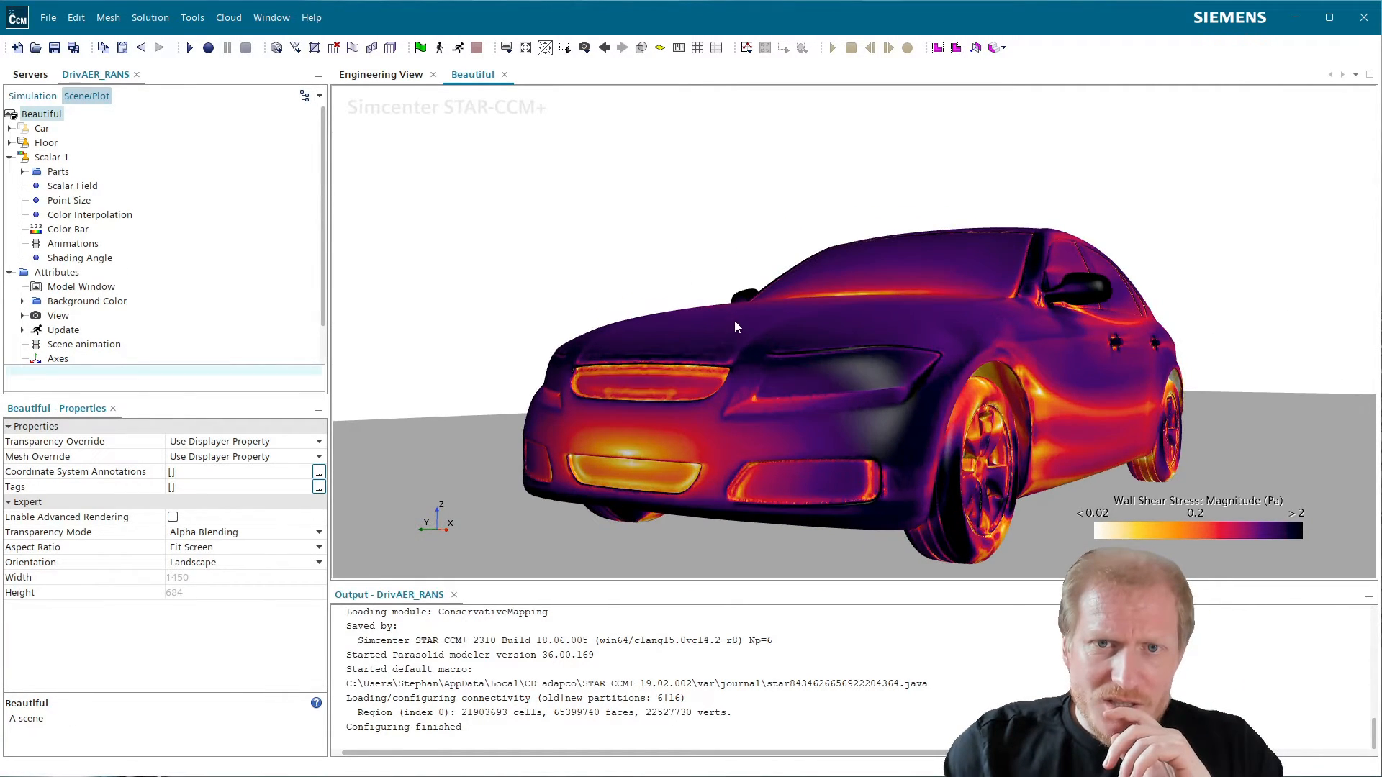
# - Switch the scene's projection mode to Parallel and bring the whole car back into frame
pyautogui.click(584, 47)
pyautogui.moveTo(666, 119)
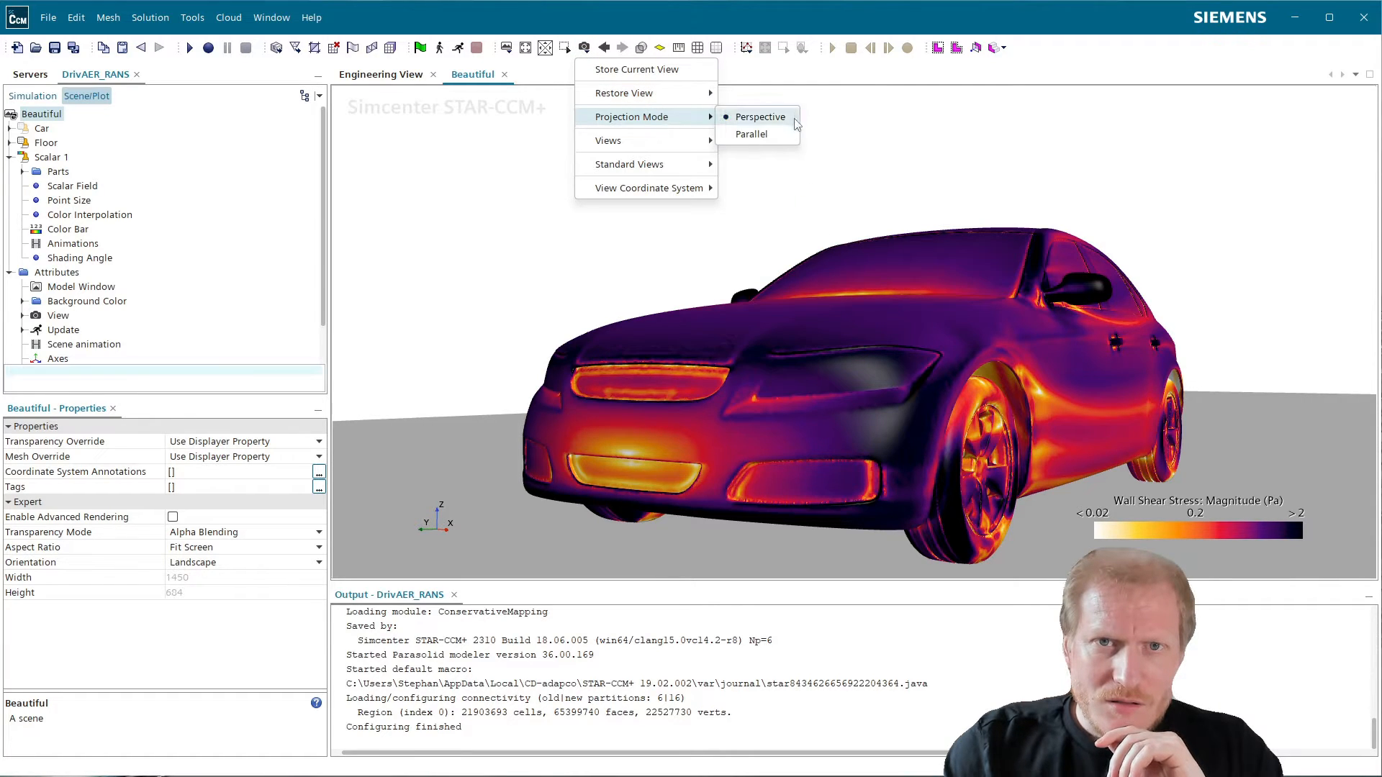
pyautogui.click(777, 143)
pyautogui.scroll(-2, 1014, 396)
pyautogui.moveTo(1009, 385); pyautogui.dragTo(971, 399)
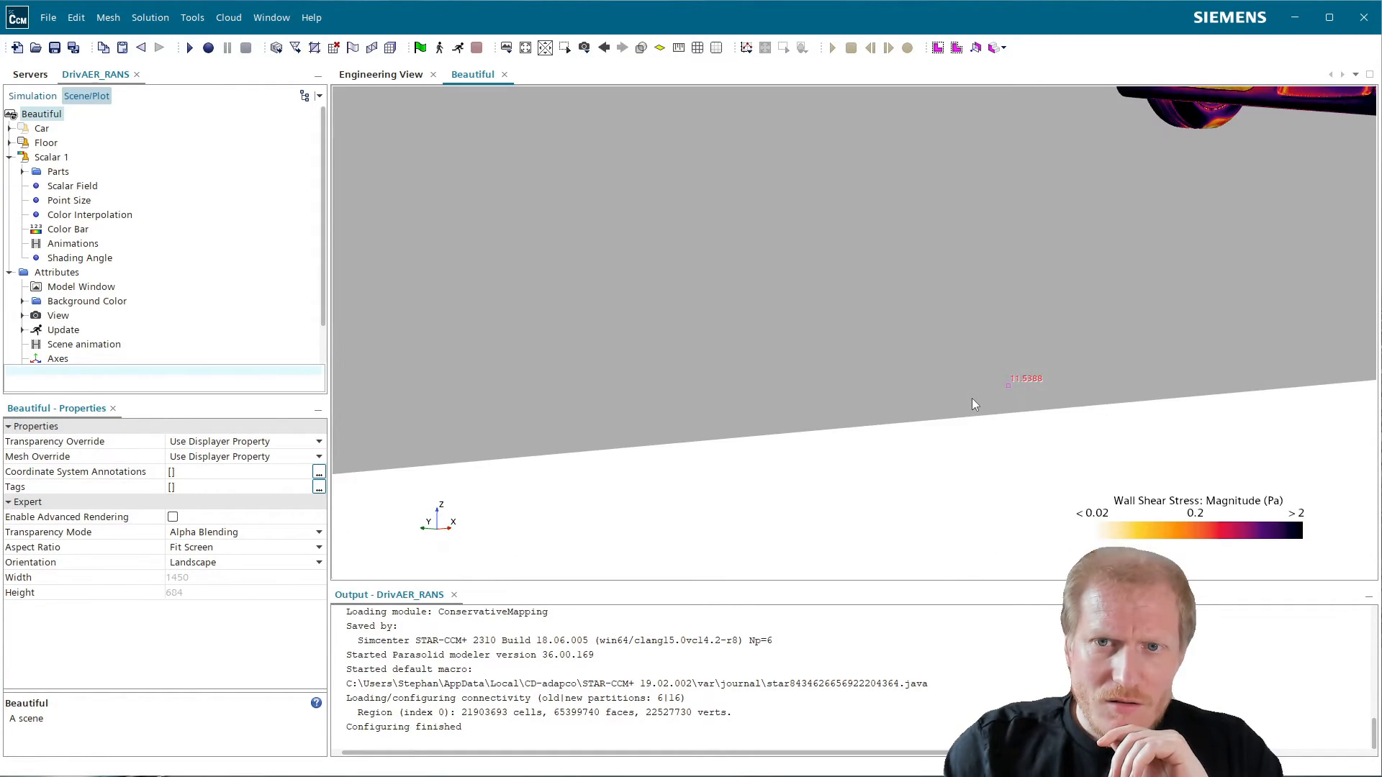
pyautogui.scroll(-2, 993, 389)
pyautogui.moveTo(1086, 310); pyautogui.dragTo(671, 420, button='right')
pyautogui.scroll(-2, 670, 419)
pyautogui.scroll(3, 736, 343)
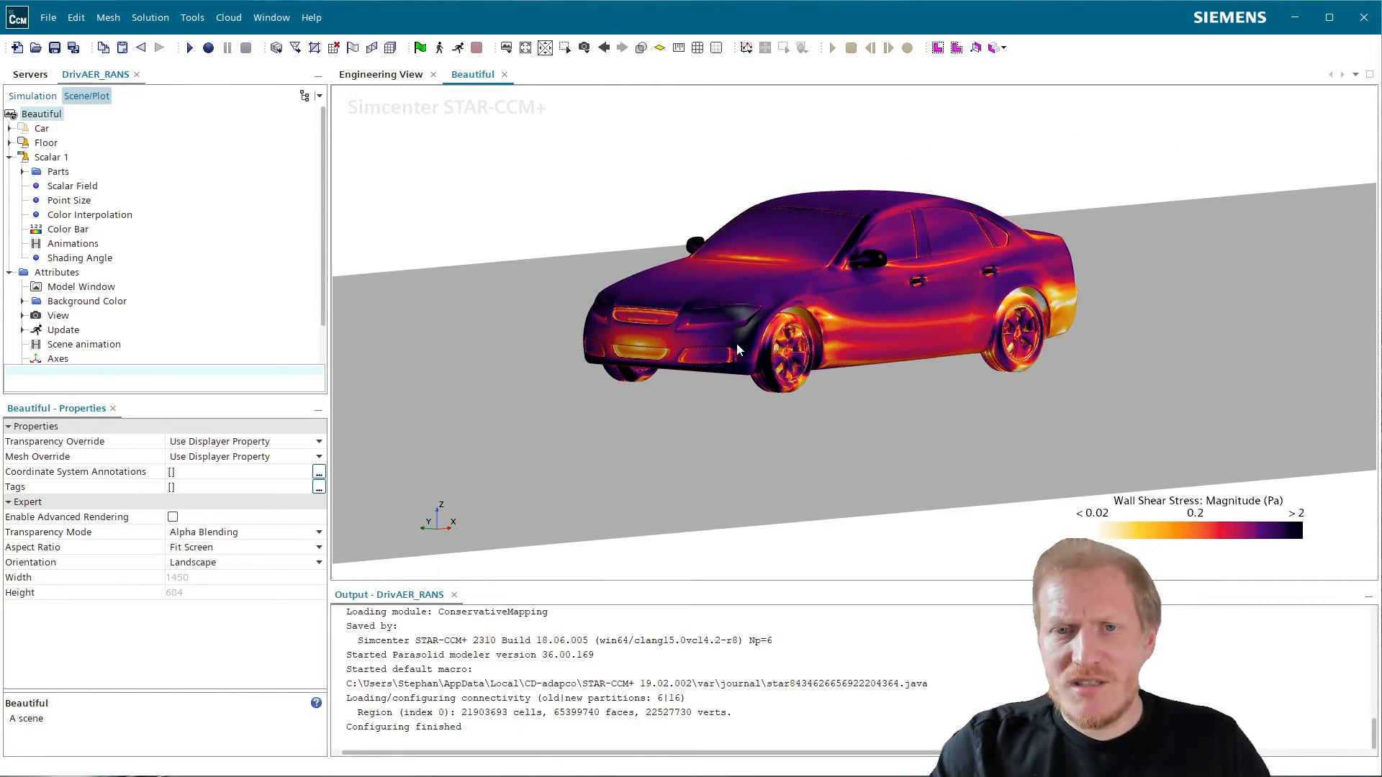
# - Examine the car in parallel projection from the standard side and top views
pyautogui.moveTo(734, 329); pyautogui.dragTo(646, 321)
pyautogui.press('s')
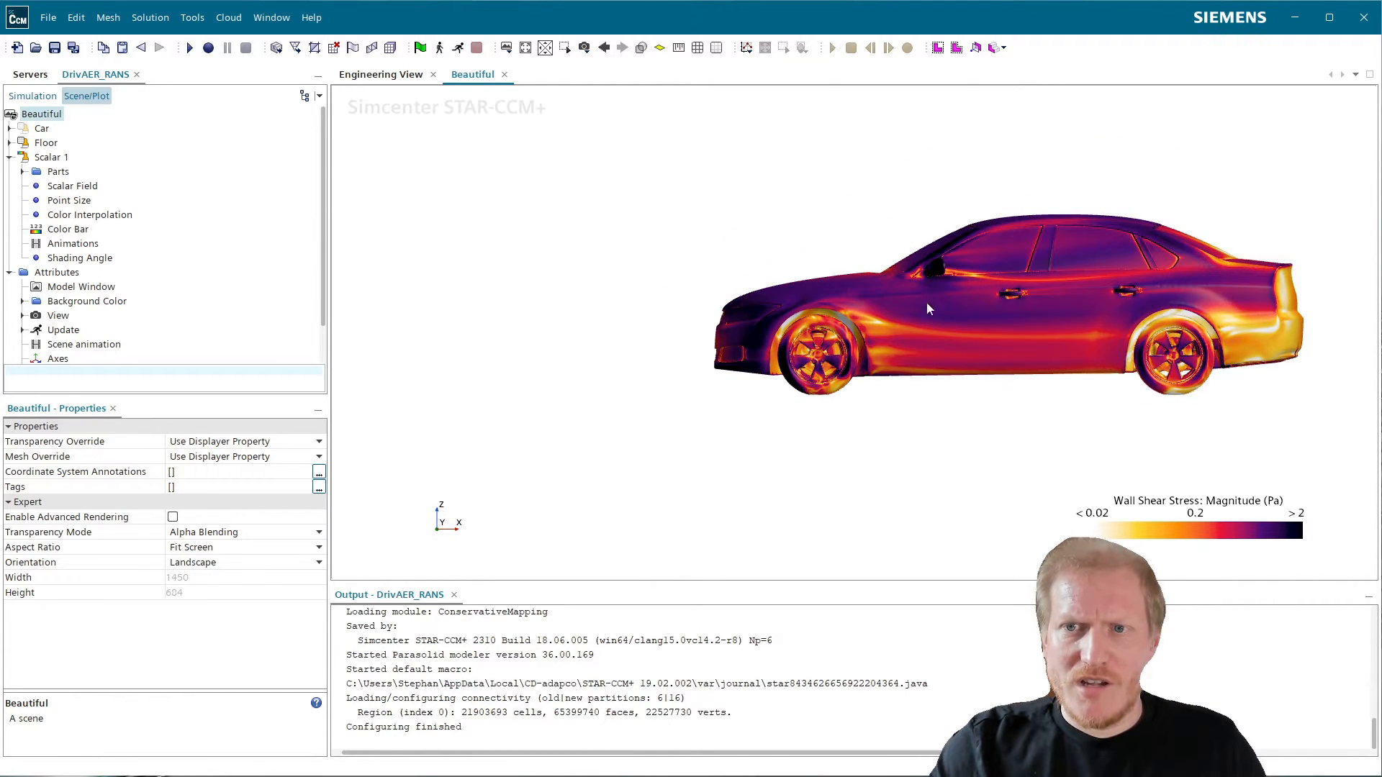
pyautogui.moveTo(927, 302); pyautogui.dragTo(660, 385, button='right')
pyautogui.scroll(2, 724, 367)
pyautogui.press('t')
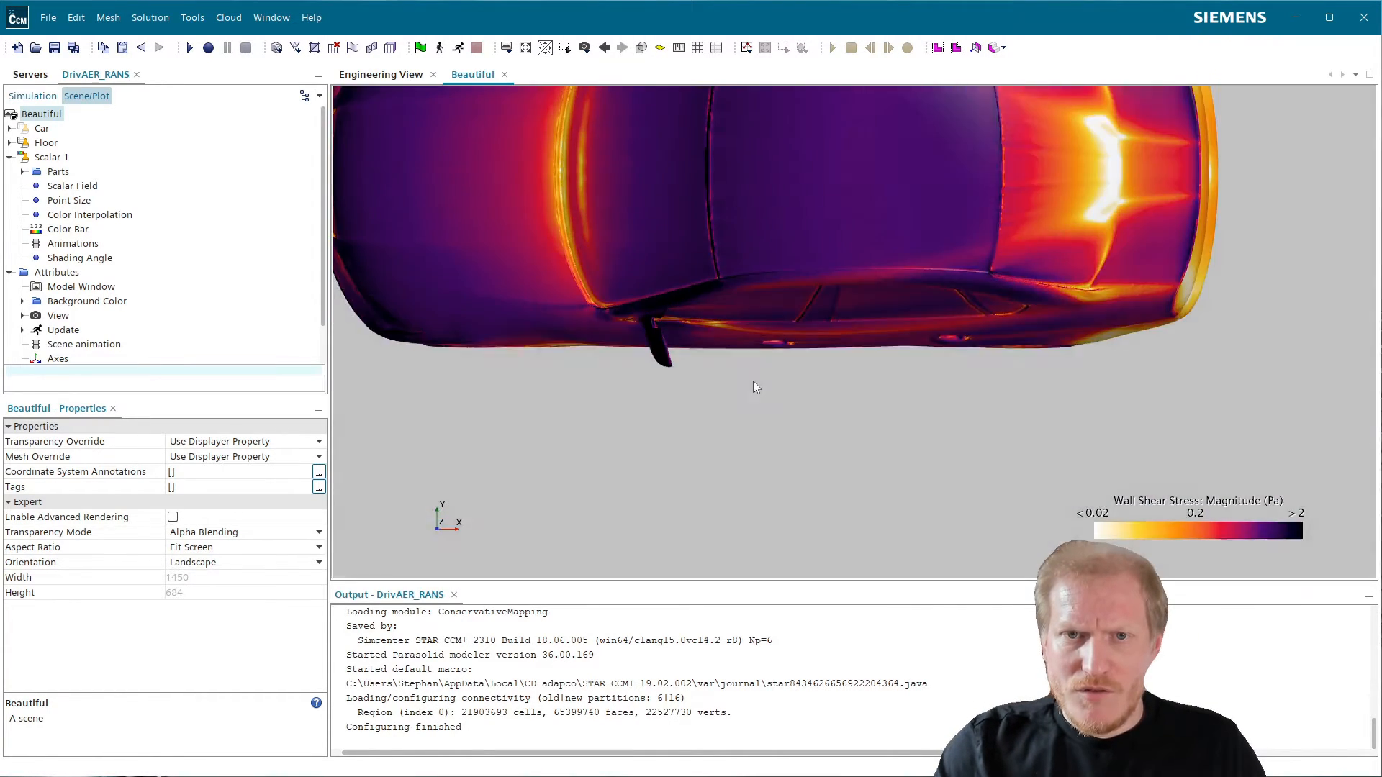
pyautogui.scroll(-2, 842, 327)
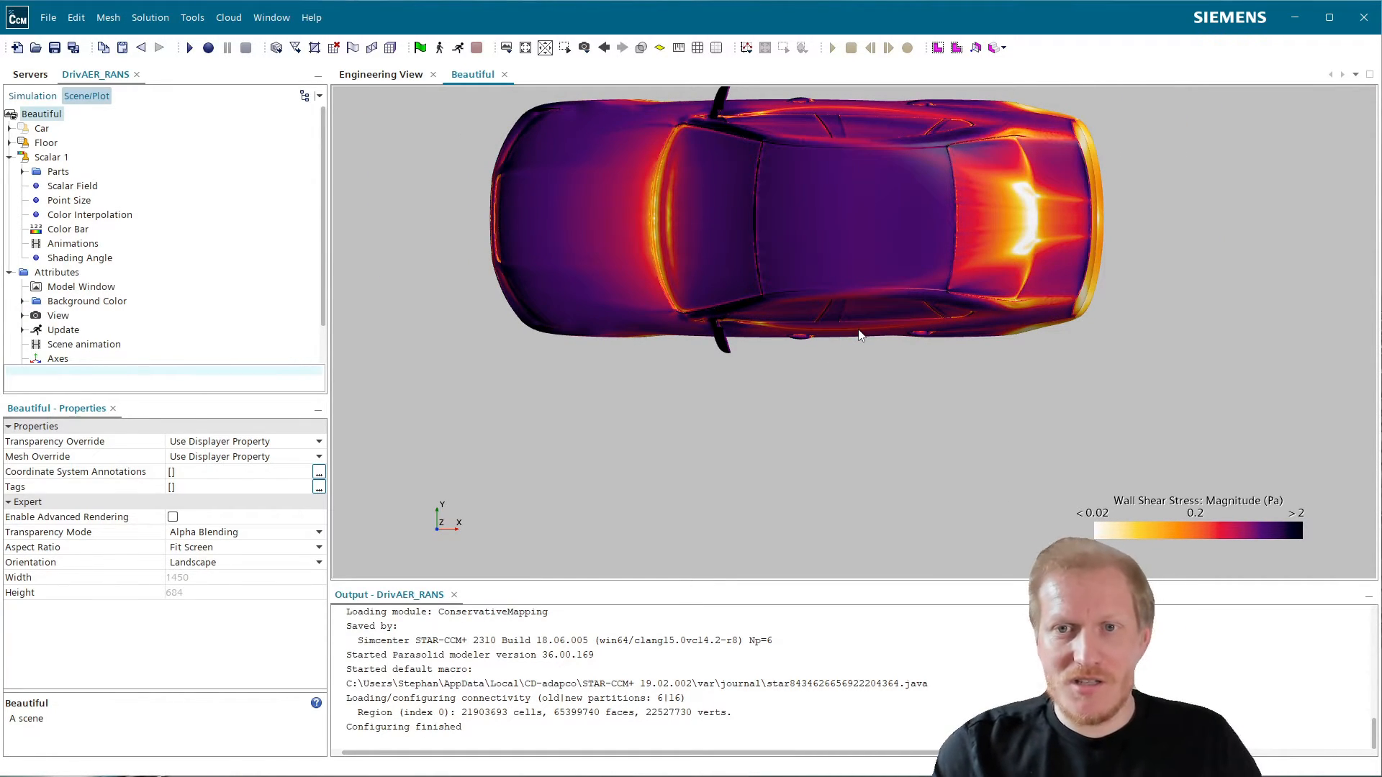
# - Compare the car's standard front, back, opposite side and top views, finishing at an angled front-side view
pyautogui.moveTo(856, 330); pyautogui.dragTo(942, 384, button='right')
pyautogui.press('f')
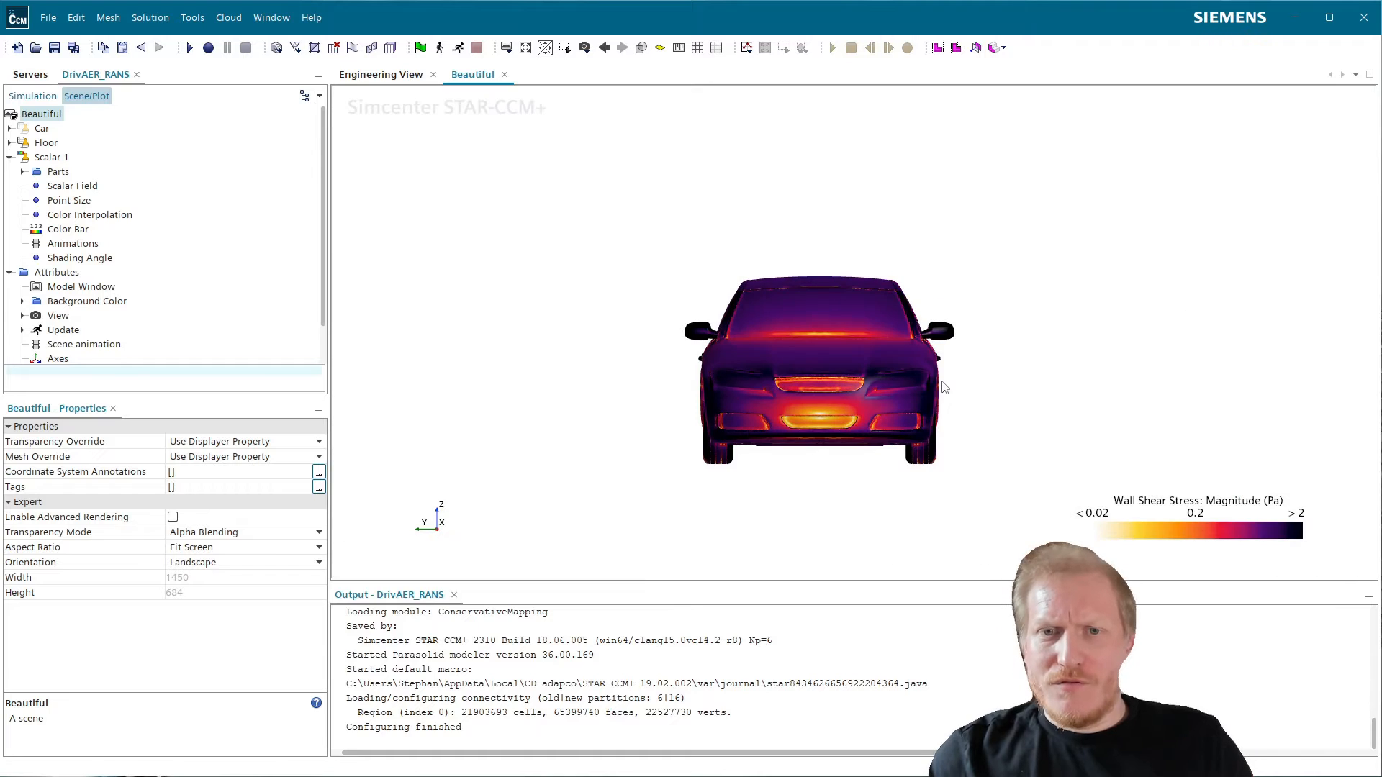
pyautogui.press('b')
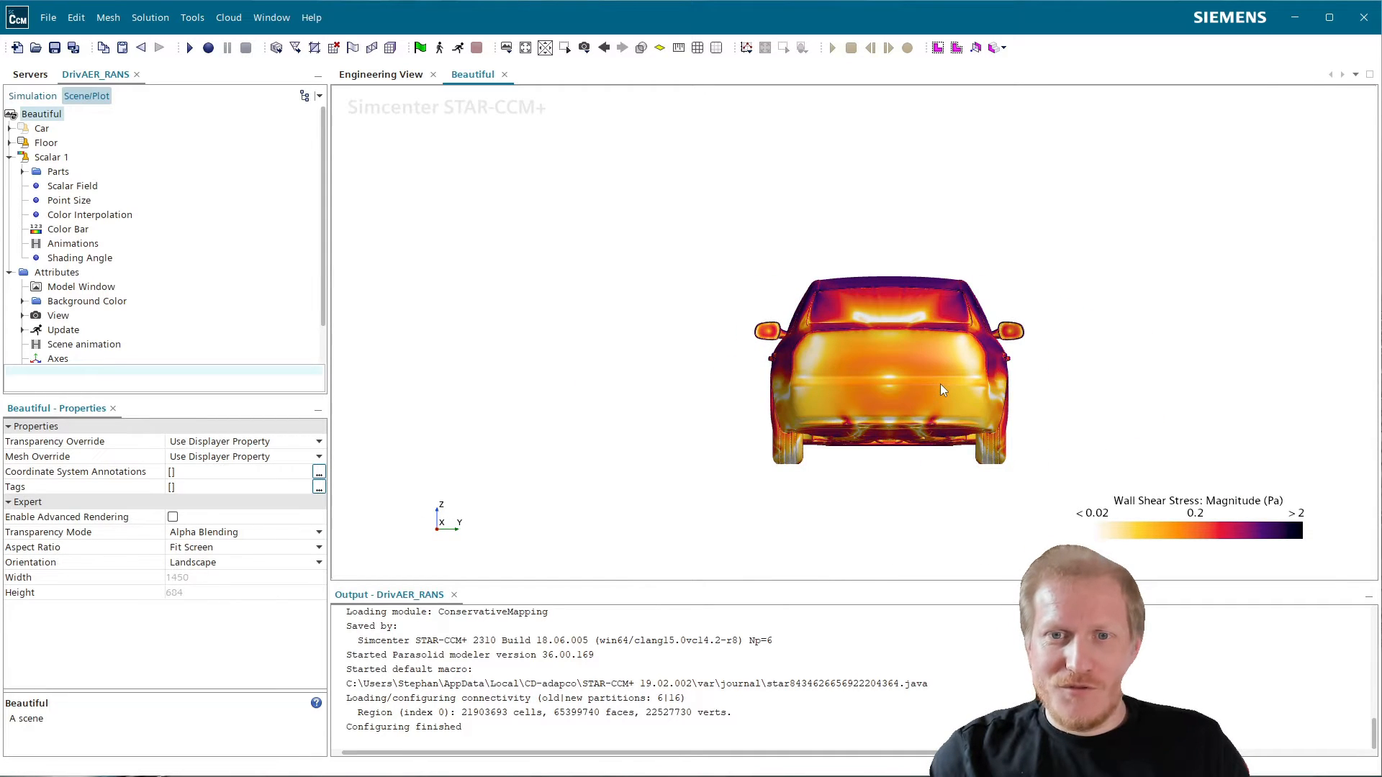
pyautogui.press('f')
pyautogui.press('b')
pyautogui.press('f')
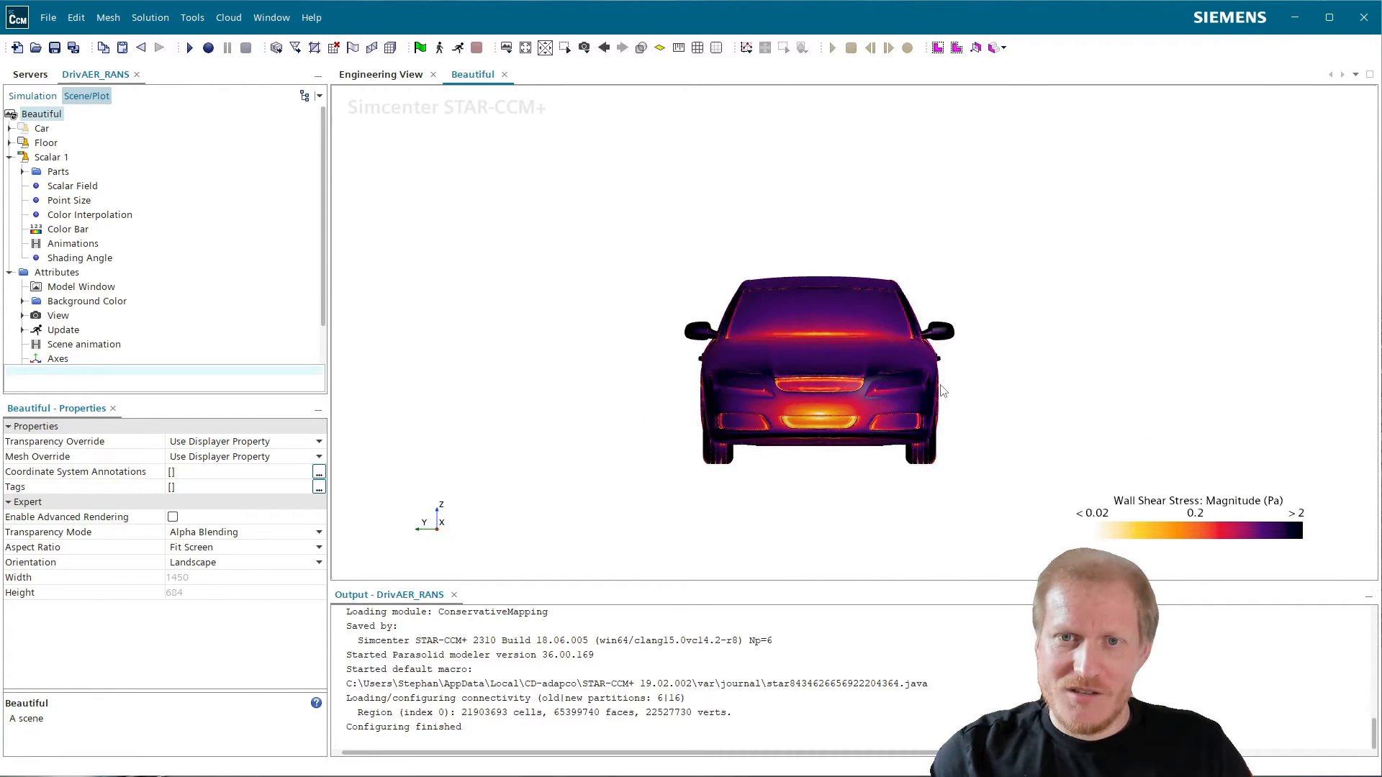
pyautogui.press('s')
pyautogui.press('s')
pyautogui.press('s')
pyautogui.press('s')
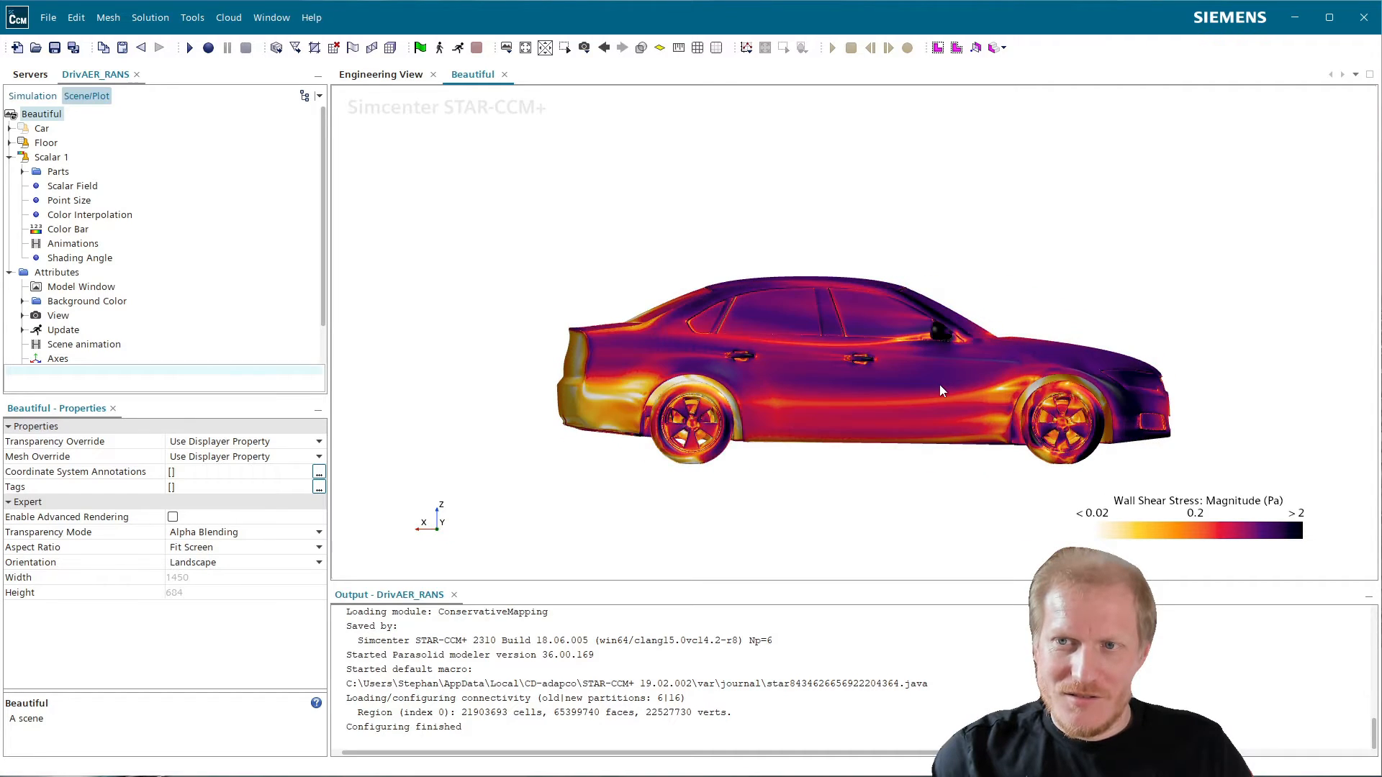
pyautogui.press('t')
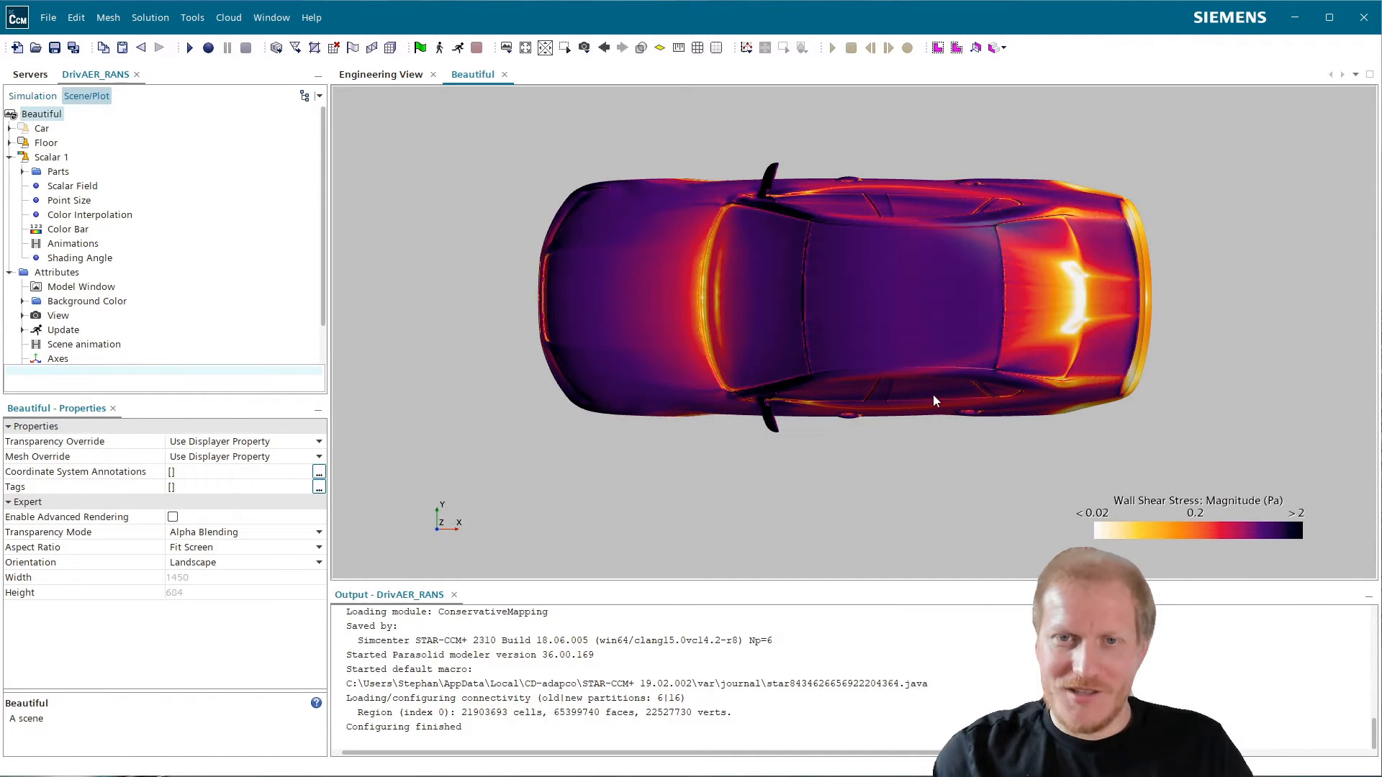
pyautogui.moveTo(908, 397)
pyautogui.mouseDown()
pyautogui.moveTo(931, 274)
pyautogui.moveTo(898, 274)
pyautogui.moveTo(917, 415)
pyautogui.moveTo(940, 425)
pyautogui.moveTo(955, 371)
pyautogui.moveTo(928, 365)
pyautogui.moveTo(1001, 356)
pyautogui.mouseUp()
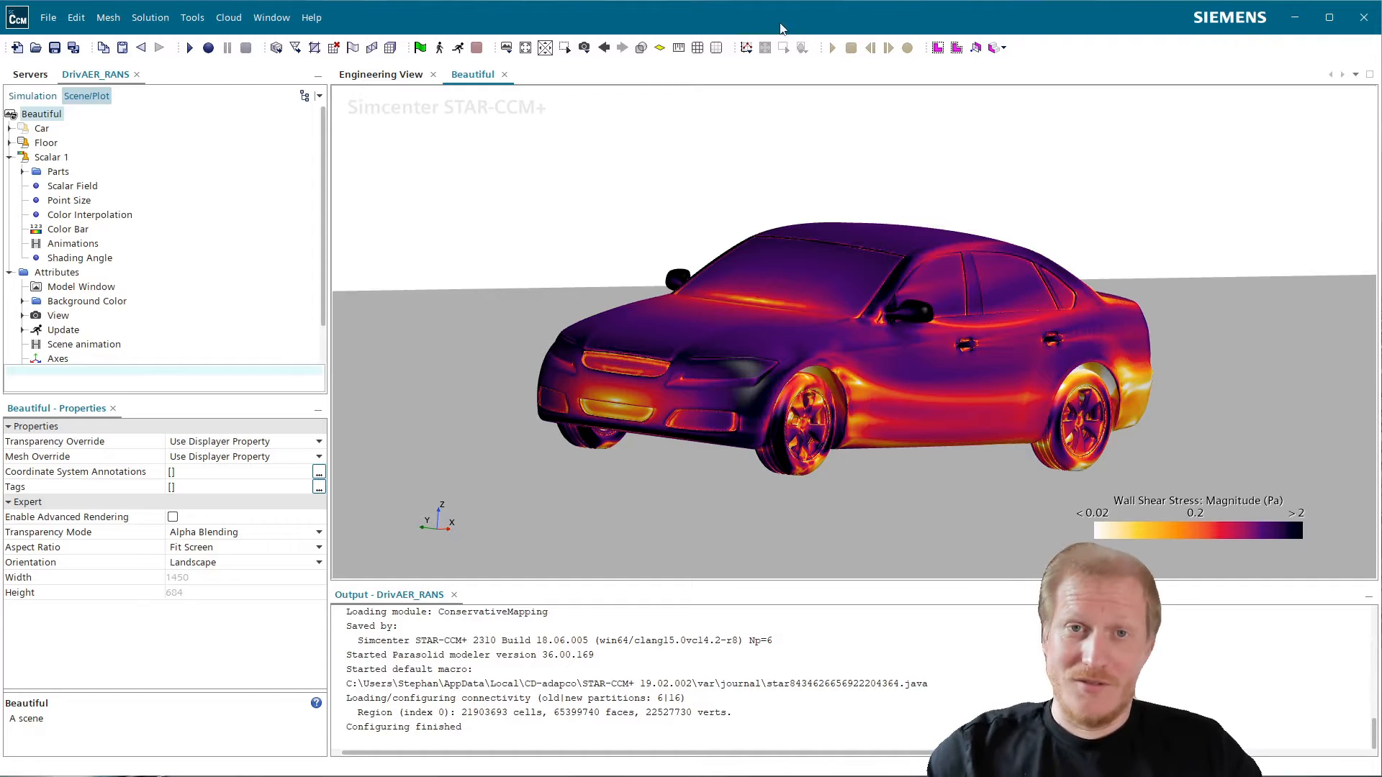
# - Set the scene's projection mode back to Perspective and turn the car to show more of its front
pyautogui.click(584, 48)
pyautogui.moveTo(669, 117)
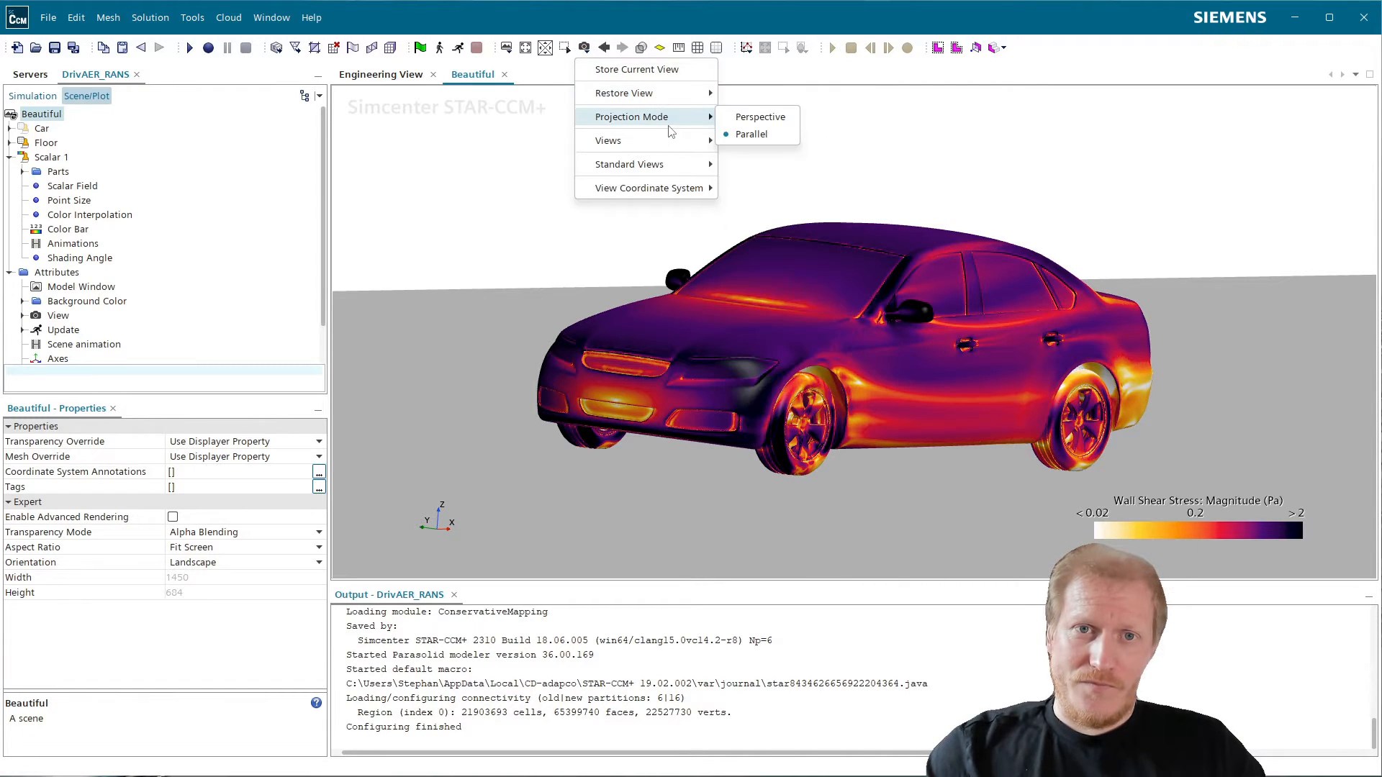
pyautogui.click(743, 116)
pyautogui.moveTo(784, 324); pyautogui.dragTo(904, 330)
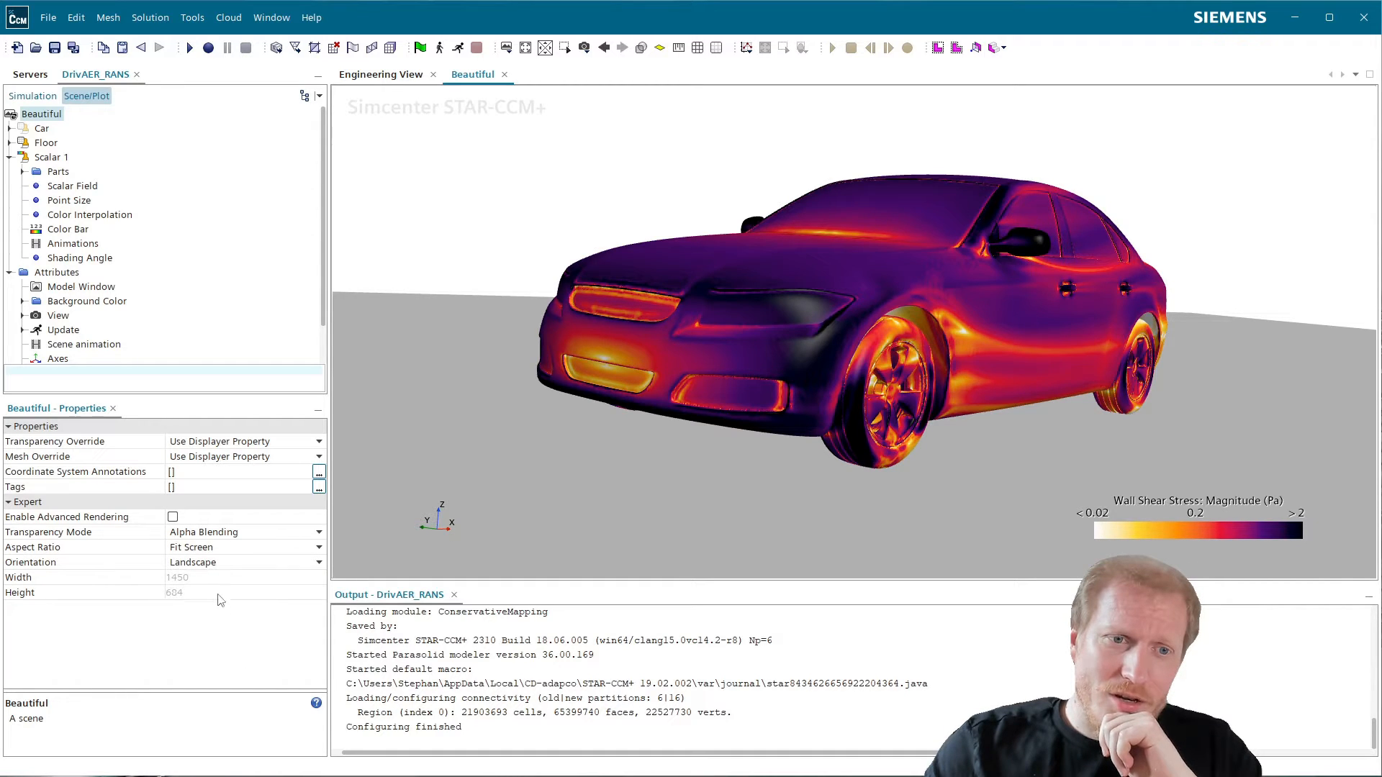
# - Try advanced rendering on the Beautiful scene and disable it again
pyautogui.click(173, 518)
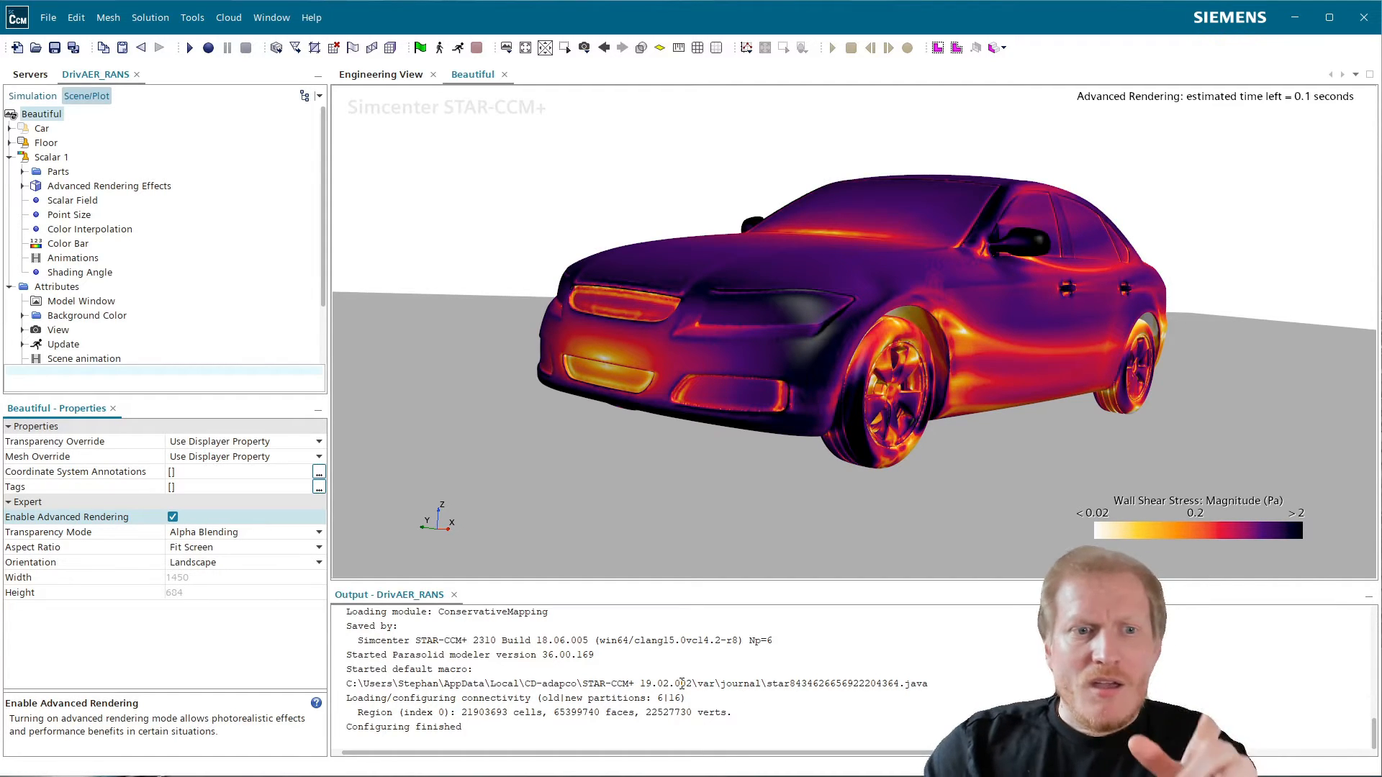
pyautogui.click(173, 518)
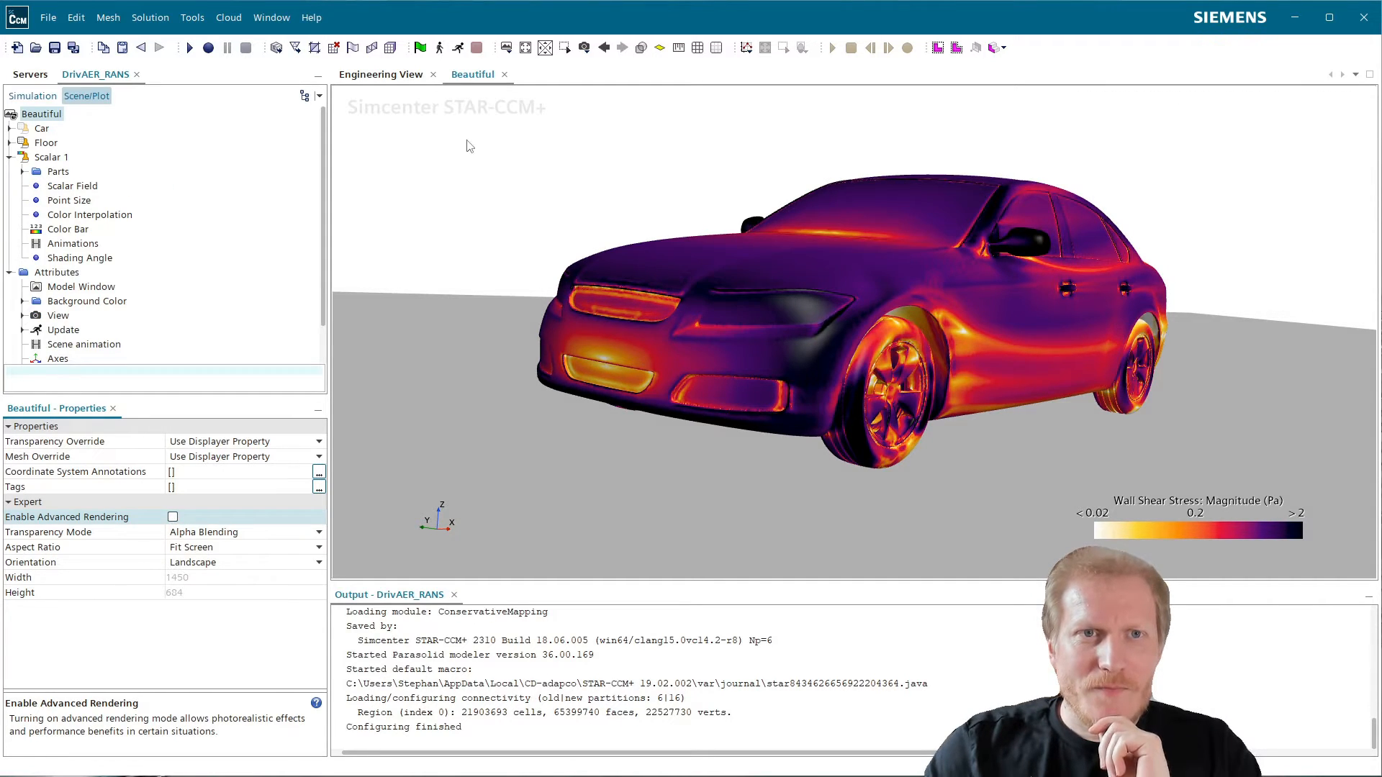
# - Open the program's Visualization options, show all of its properties and examine the Number of Client Render Threads setting
pyautogui.click(193, 19)
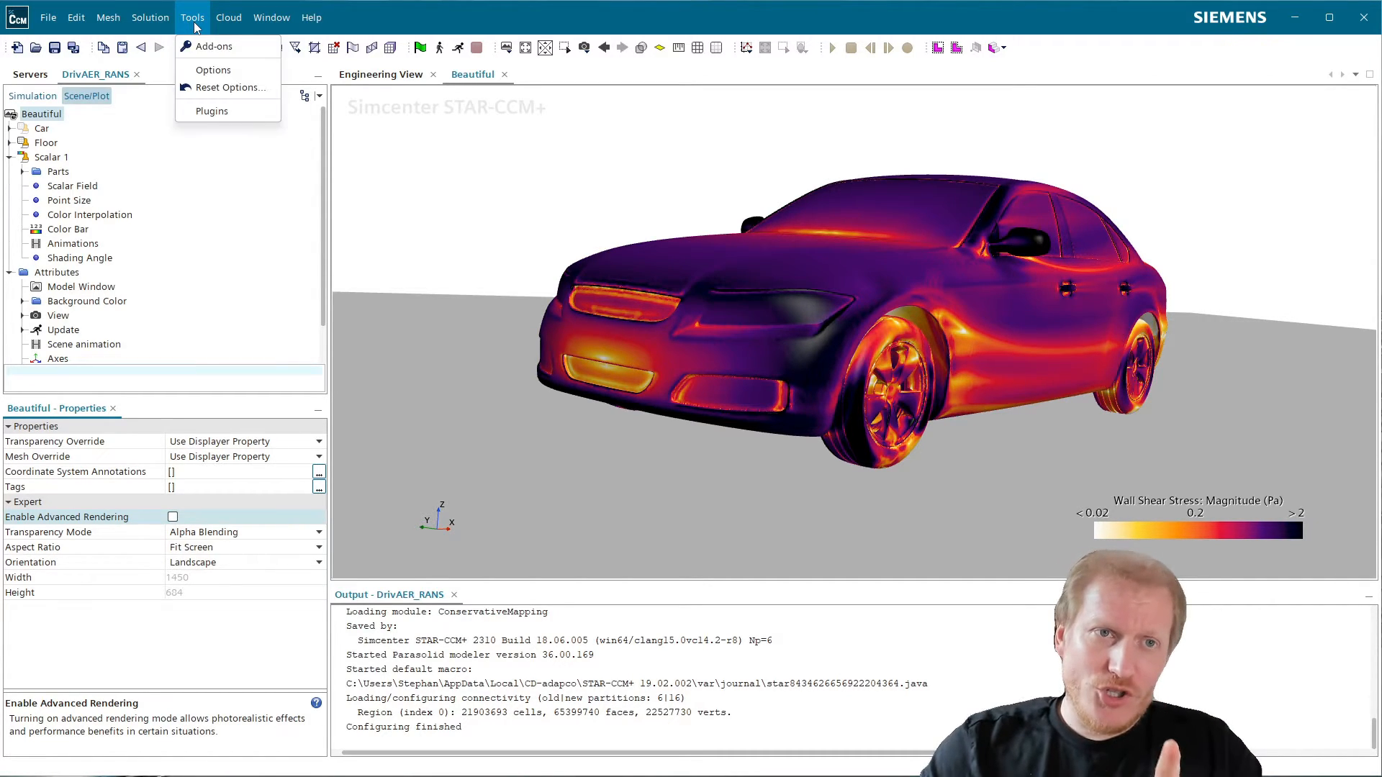
pyautogui.click(213, 71)
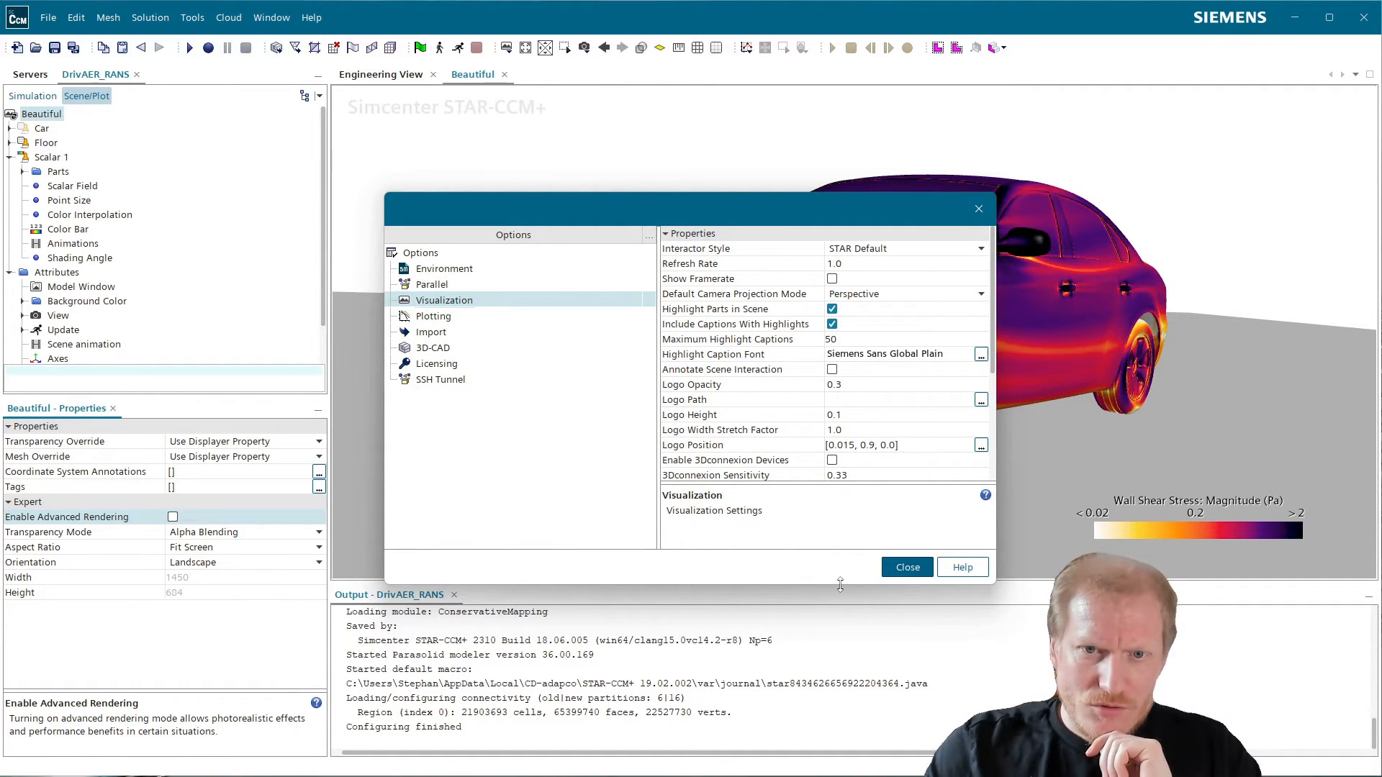
pyautogui.moveTo(841, 584); pyautogui.dragTo(833, 776)
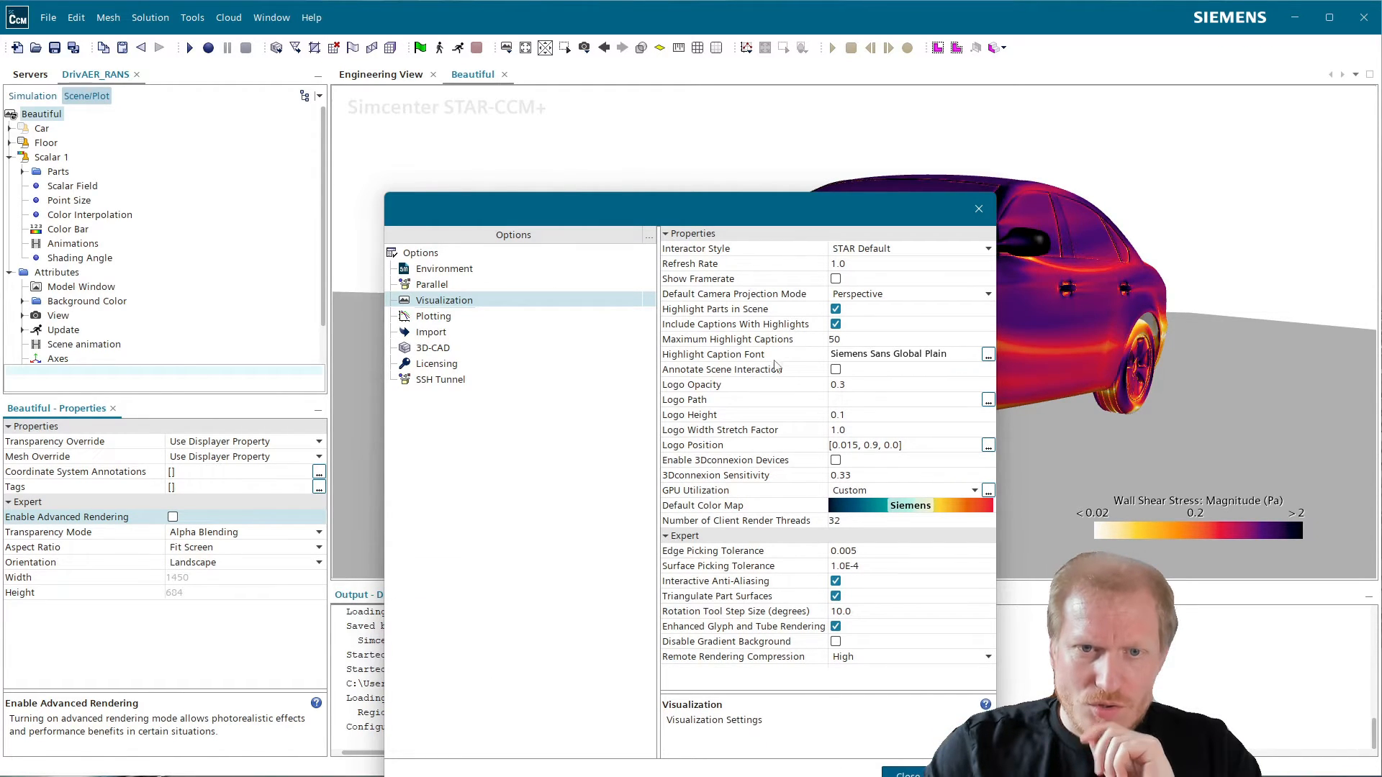
pyautogui.moveTo(768, 208); pyautogui.dragTo(704, 75)
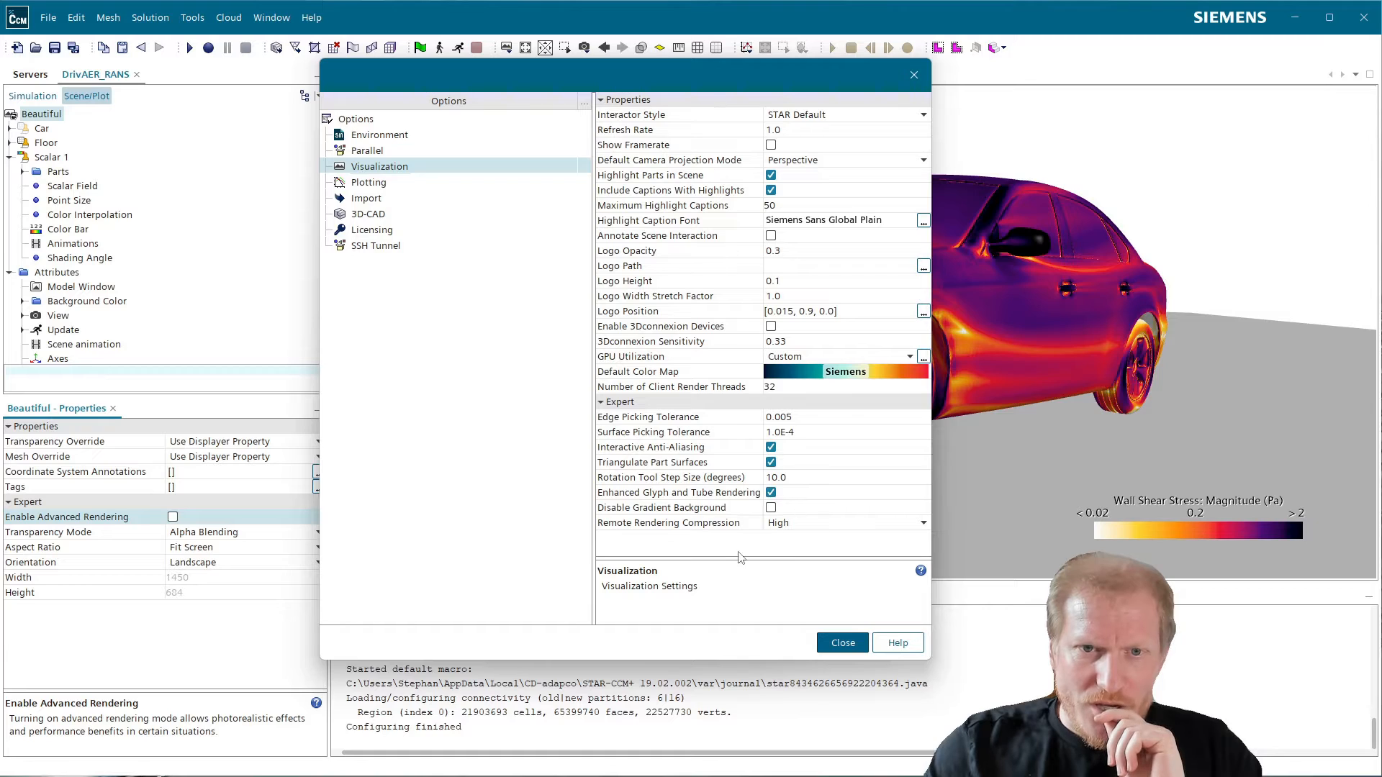
pyautogui.click(710, 530)
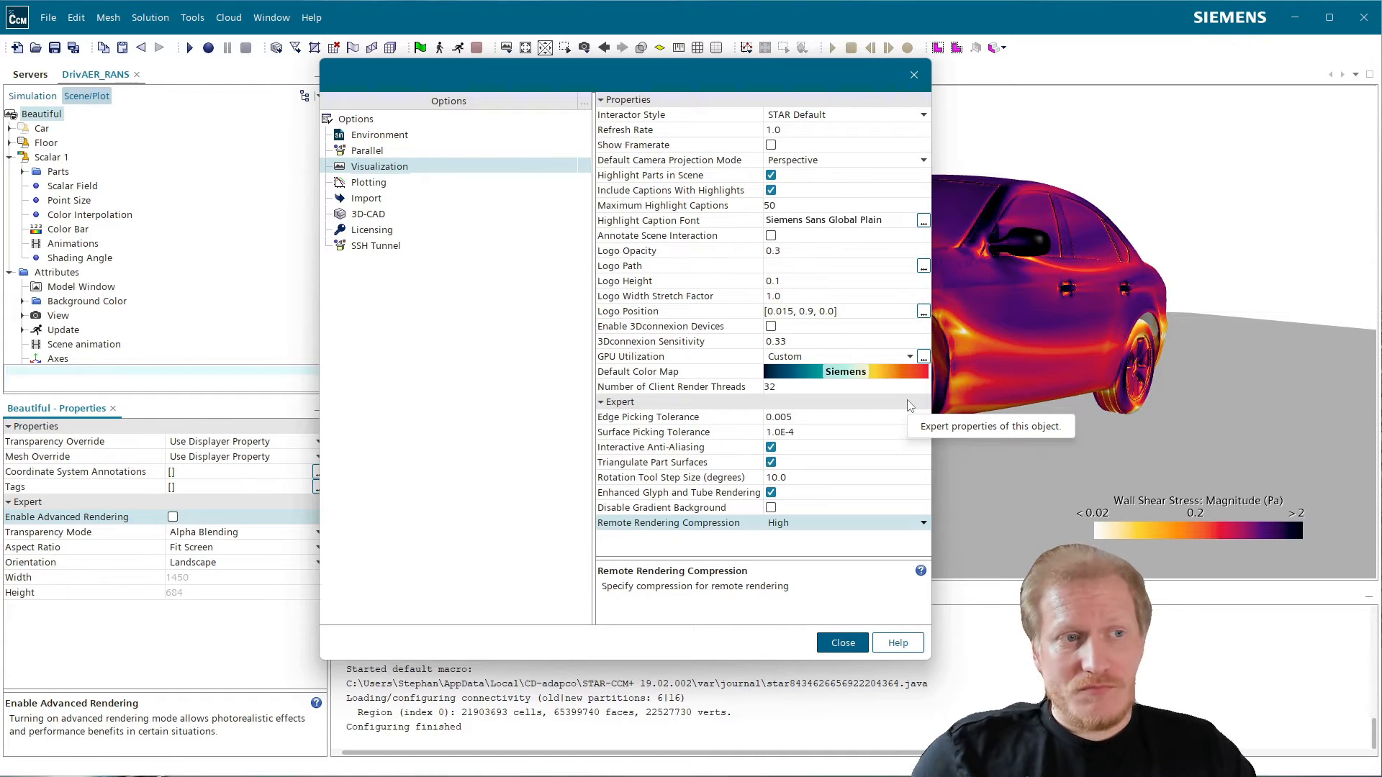
pyautogui.click(780, 388)
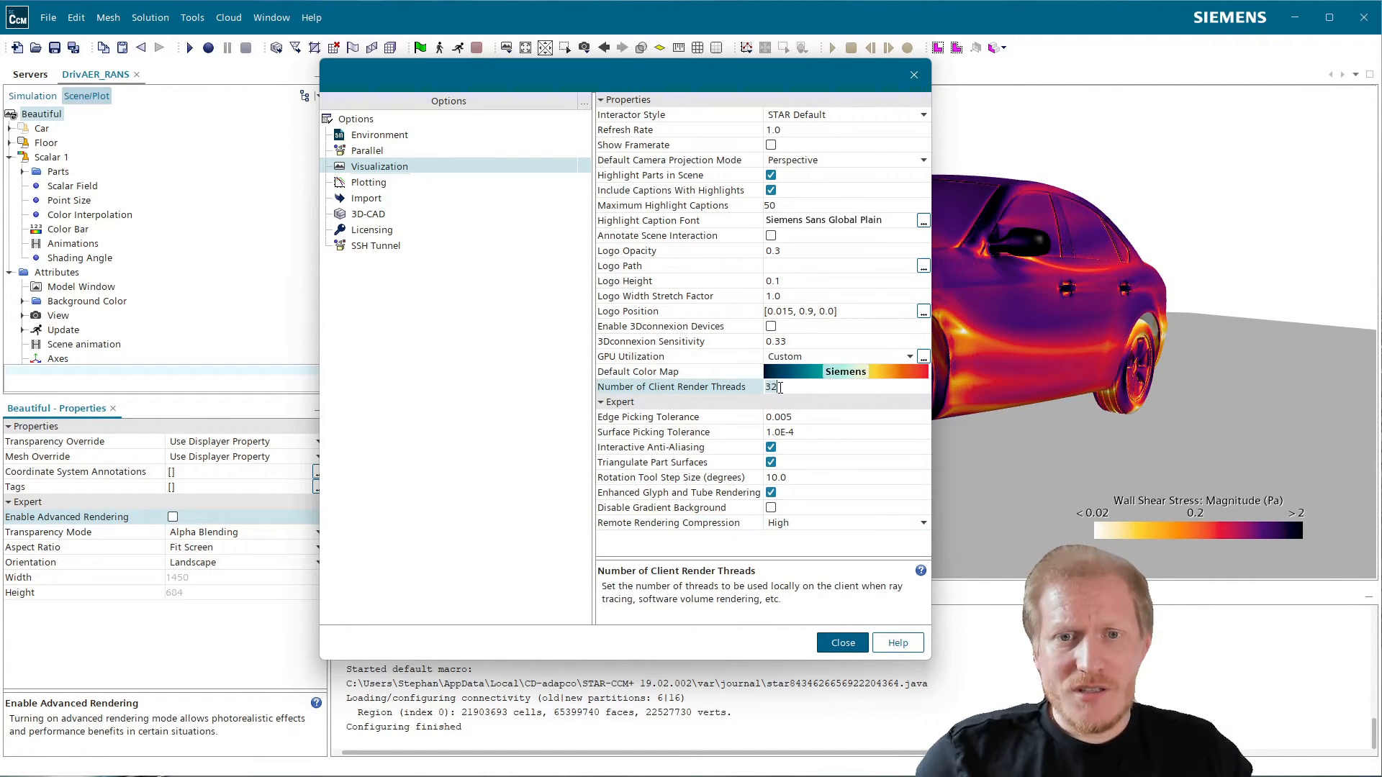
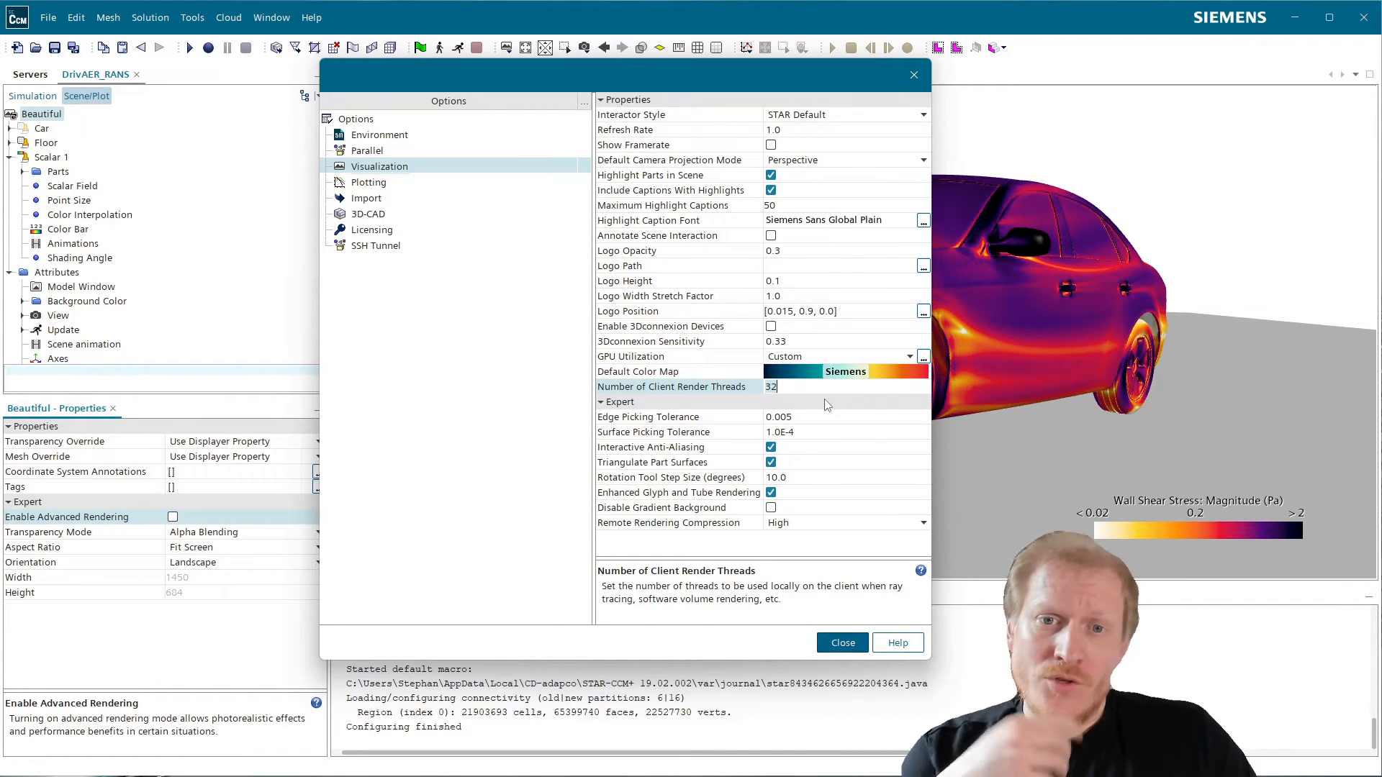
# - Open the Windows Task Manager beside the options and examine the CPU performance details for cores and logical processors
pyautogui.hotkey('ctrl', 'shift', 'Escape')
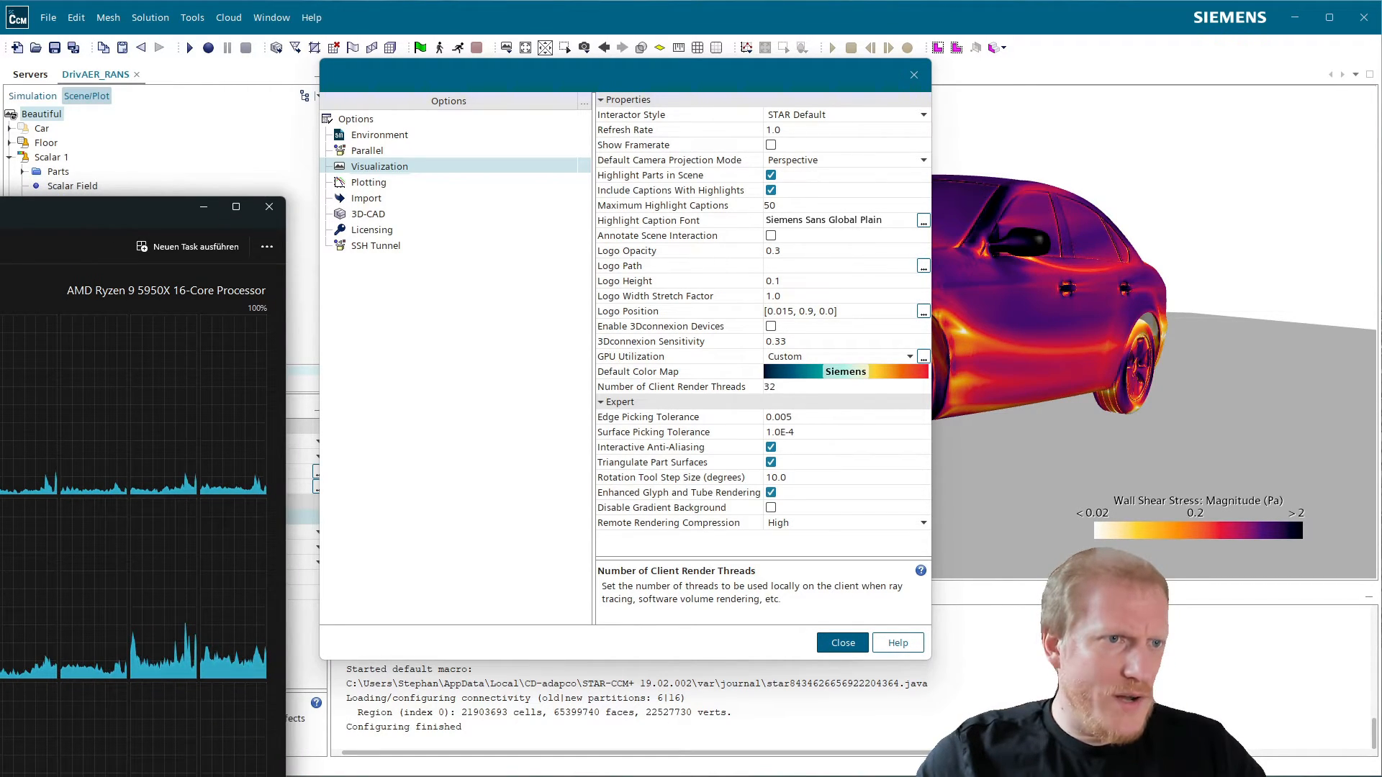
pyautogui.moveTo(99, 215); pyautogui.dragTo(0, 238)
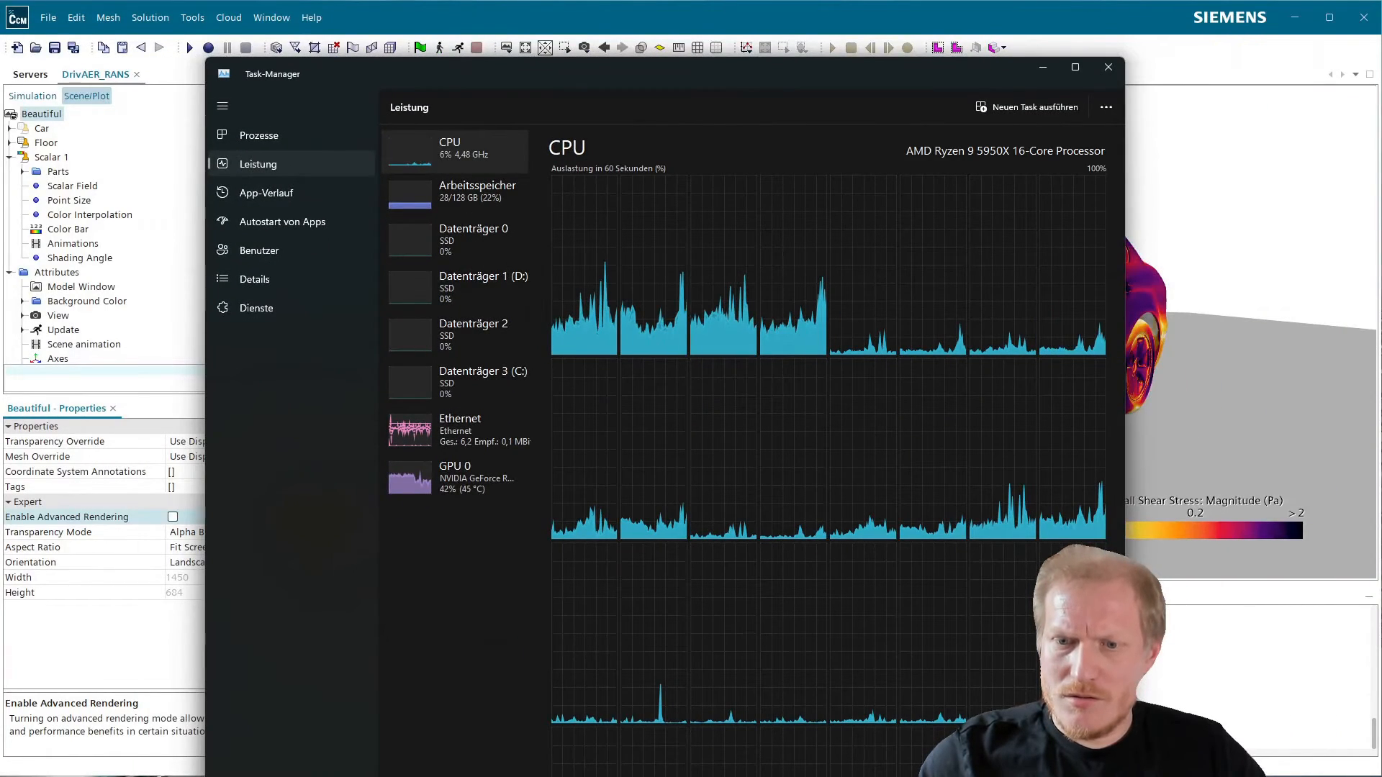
pyautogui.moveTo(1125, 288); pyautogui.dragTo(1197, 288)
pyautogui.moveTo(651, 62); pyautogui.dragTo(618, 80)
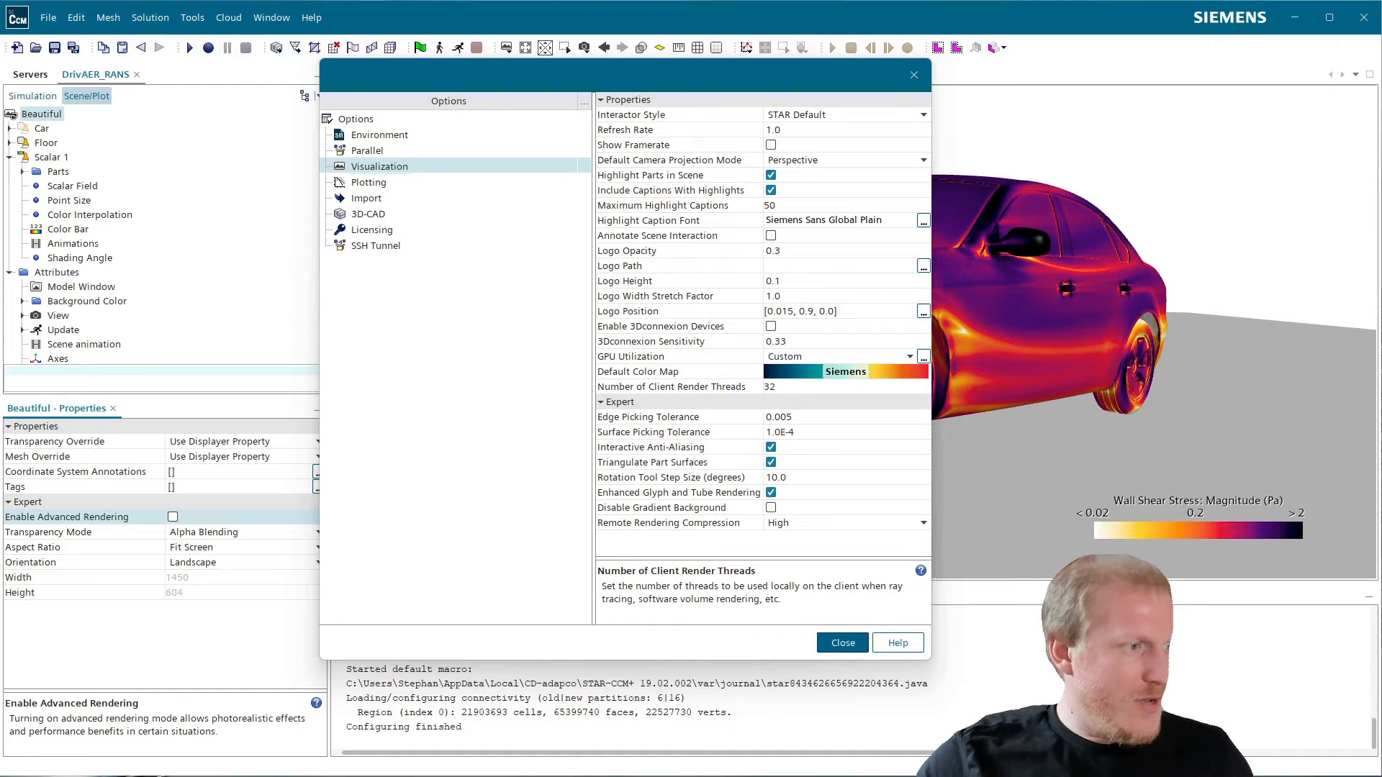
pyautogui.moveTo(0, 283); pyautogui.dragTo(817, 119)
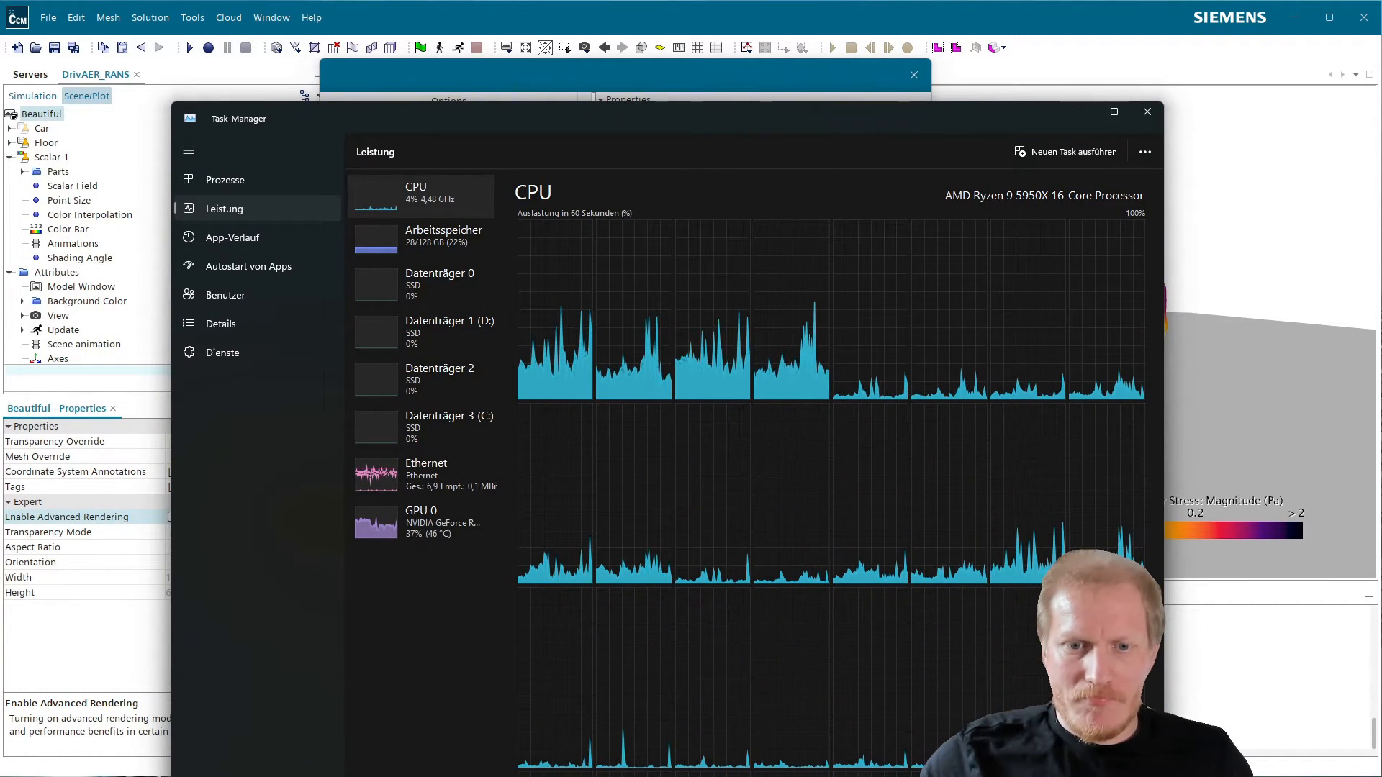
pyautogui.moveTo(960, 116); pyautogui.dragTo(1029, 10)
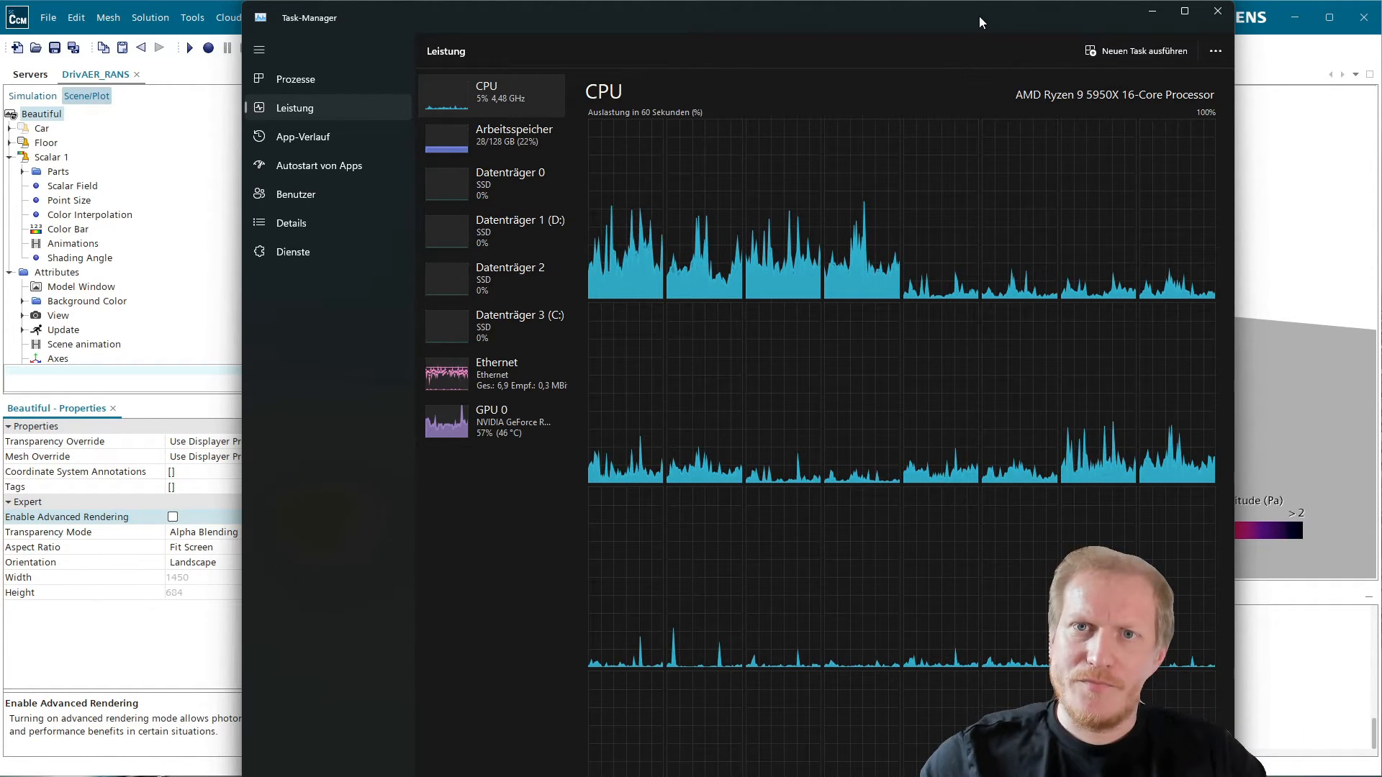
pyautogui.moveTo(979, 17); pyautogui.dragTo(2, 184)
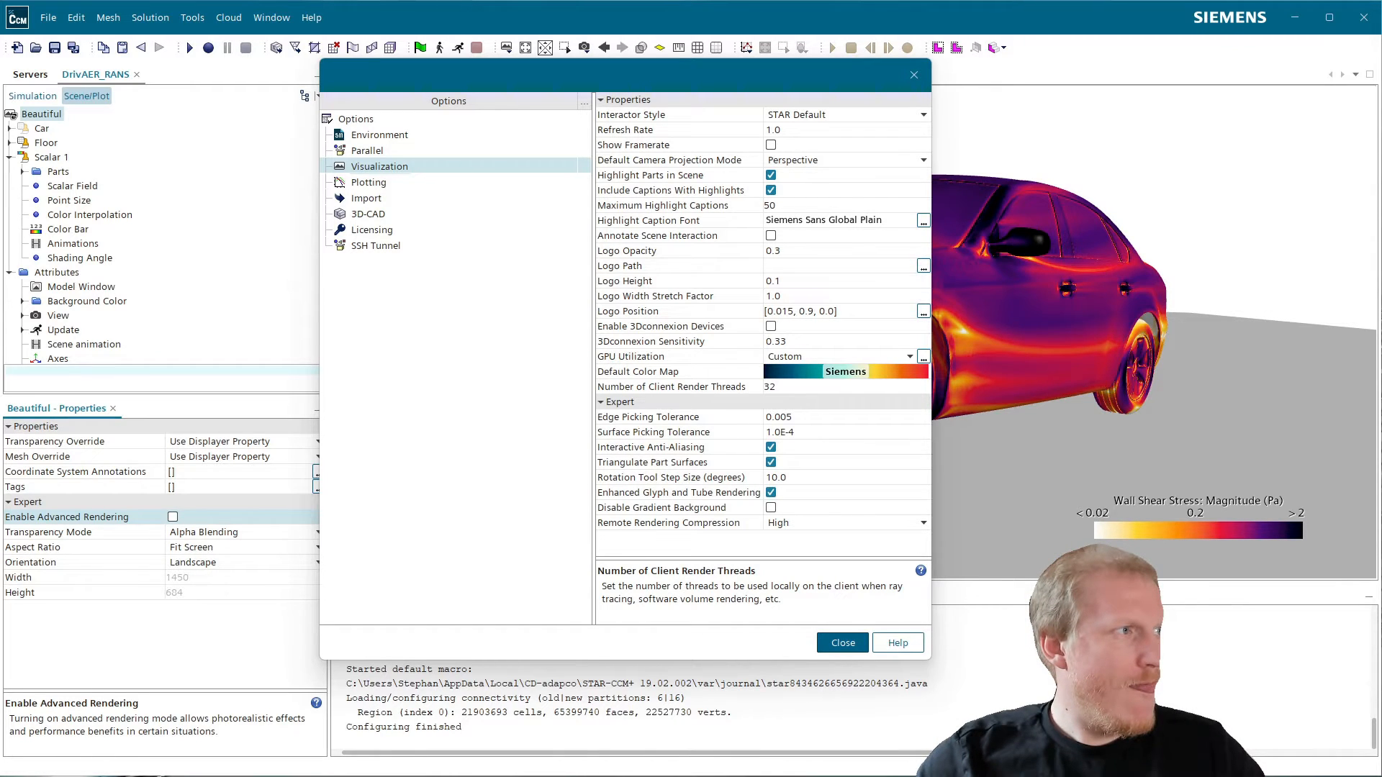
pyautogui.moveTo(0, 155); pyautogui.dragTo(1038, 69)
pyautogui.click(286, 164)
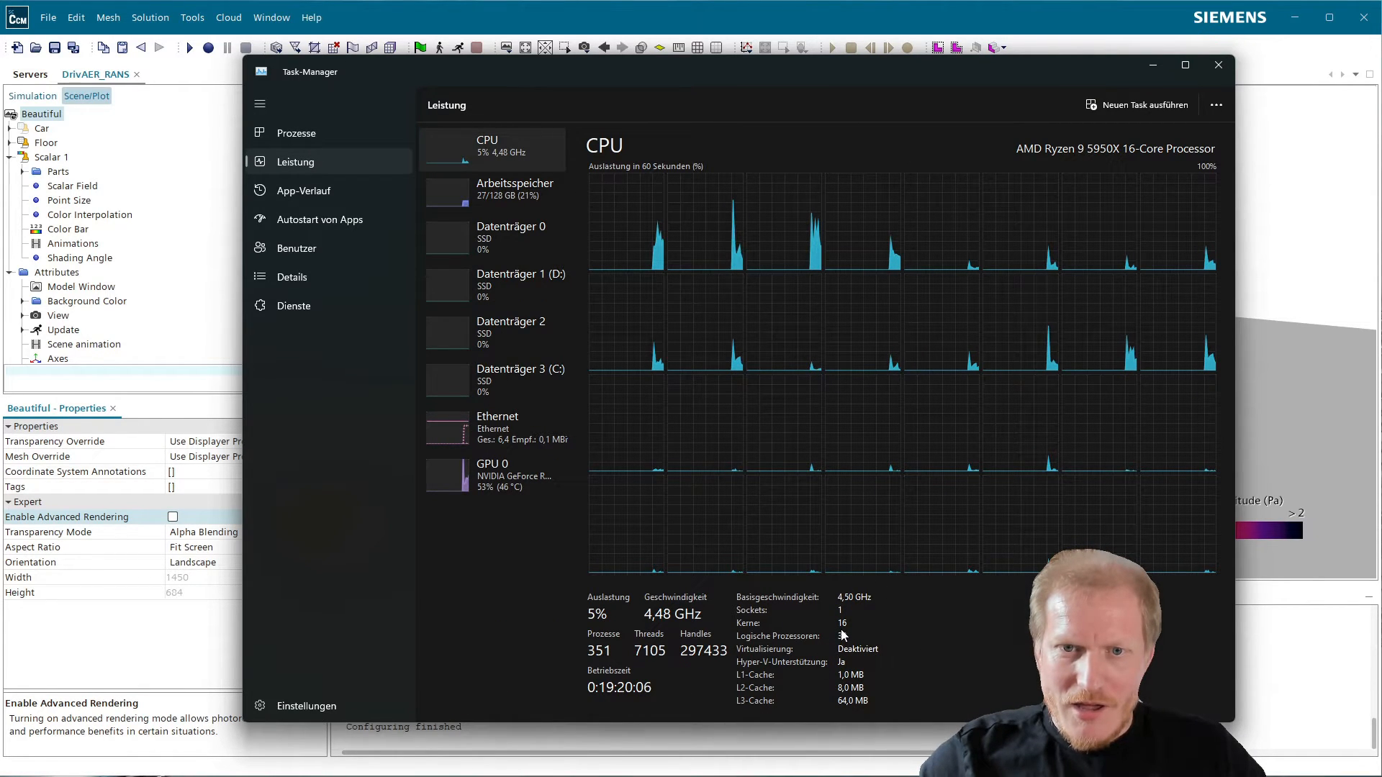
# - Compare the Number of Client Render Threads setting with the CPU's core and logical processor counts in the Task Manager, and minimize the Task Manager
pyautogui.hotkey('alt', 'Tab')
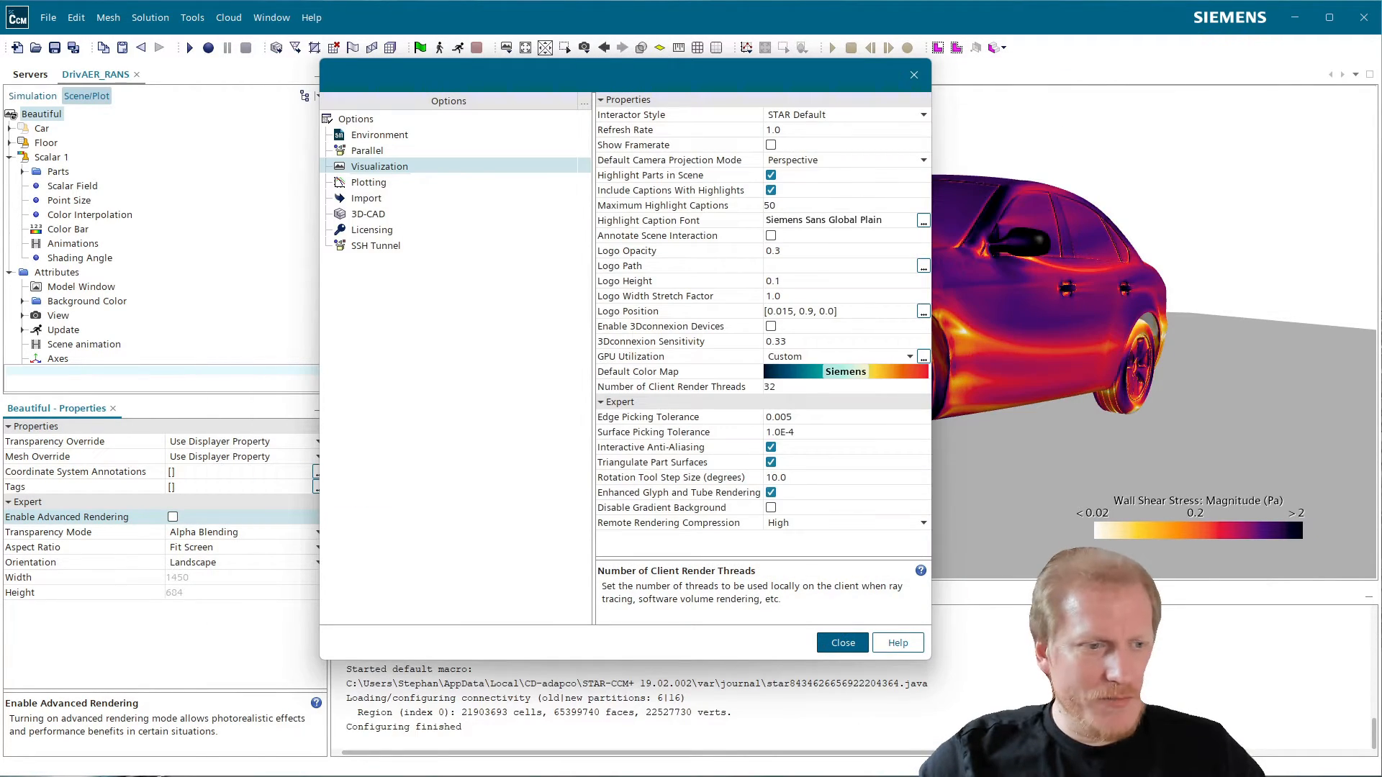
pyautogui.hotkey('alt', 'Tab')
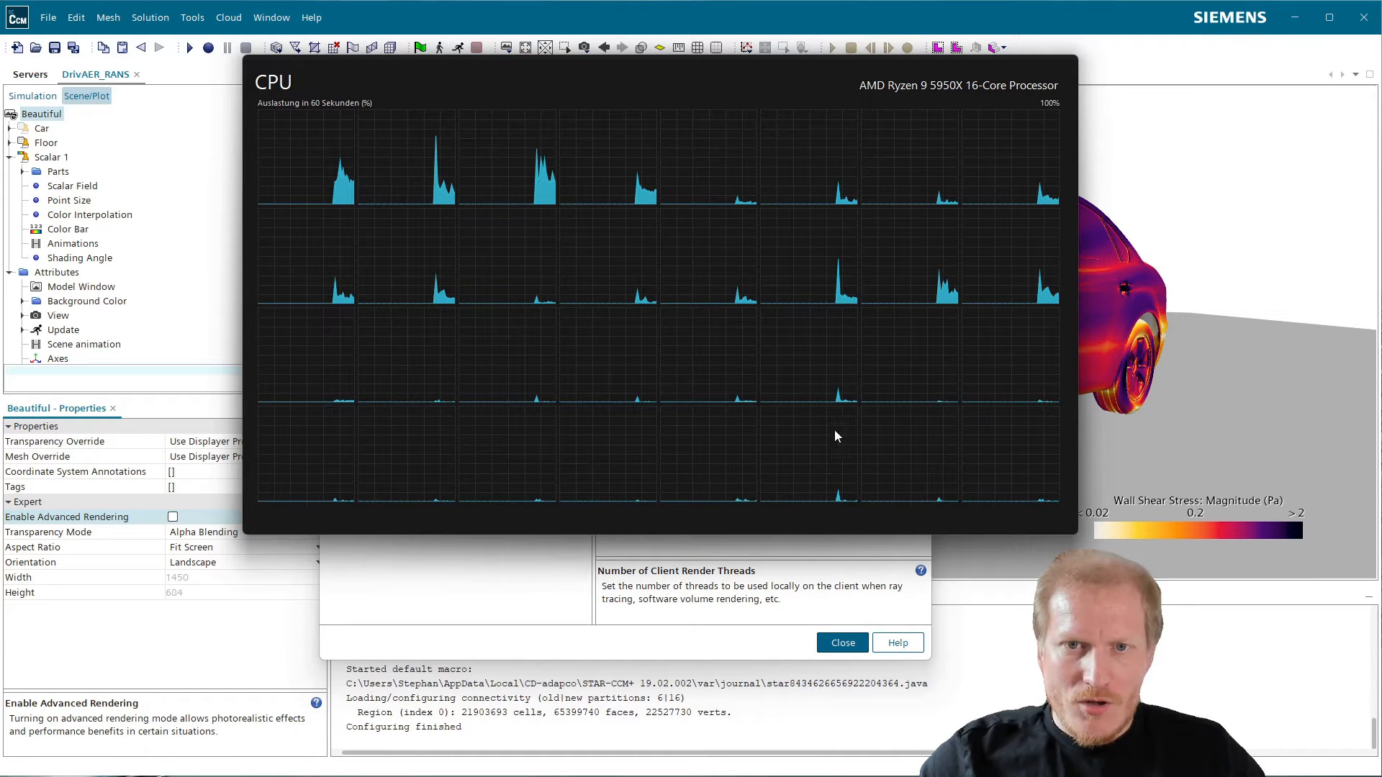
pyautogui.doubleClick(523, 171)
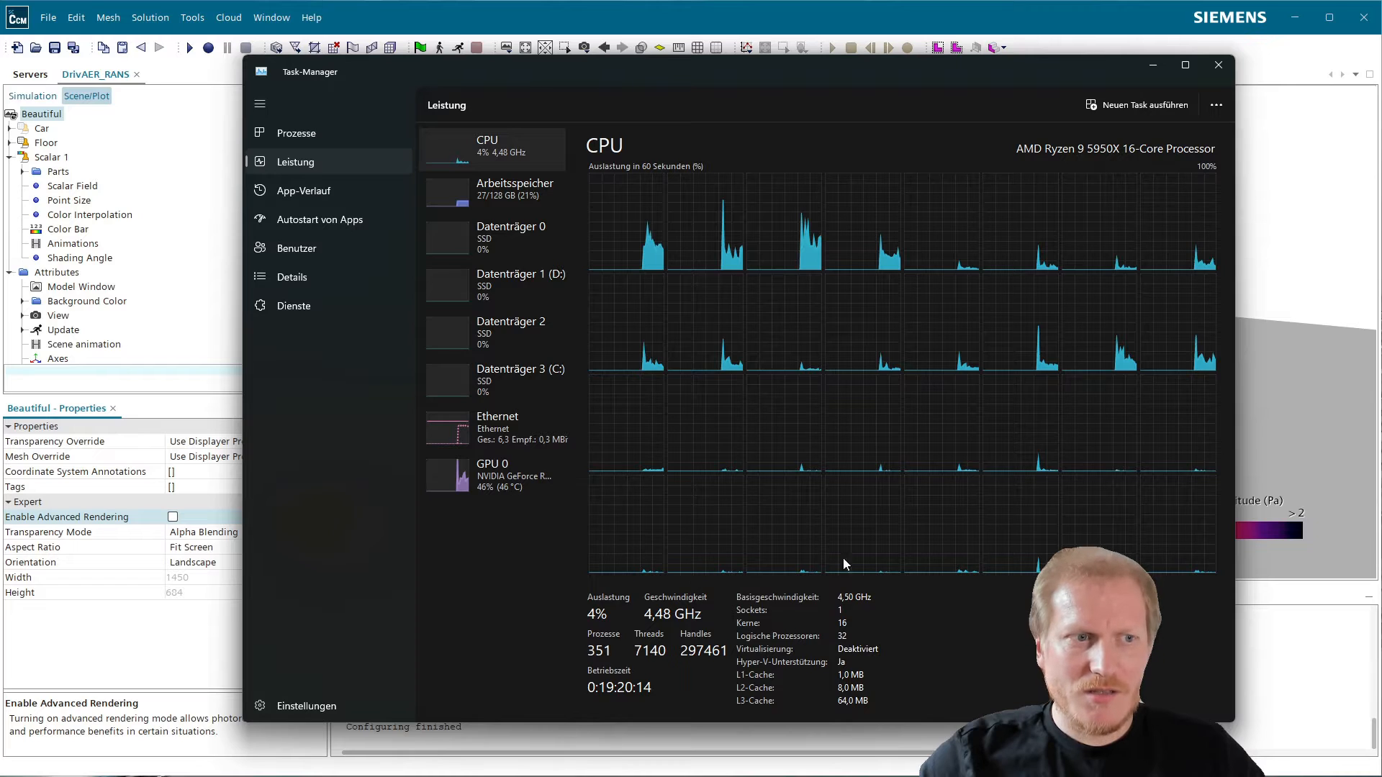
pyautogui.moveTo(832, 62); pyautogui.dragTo(589, 32)
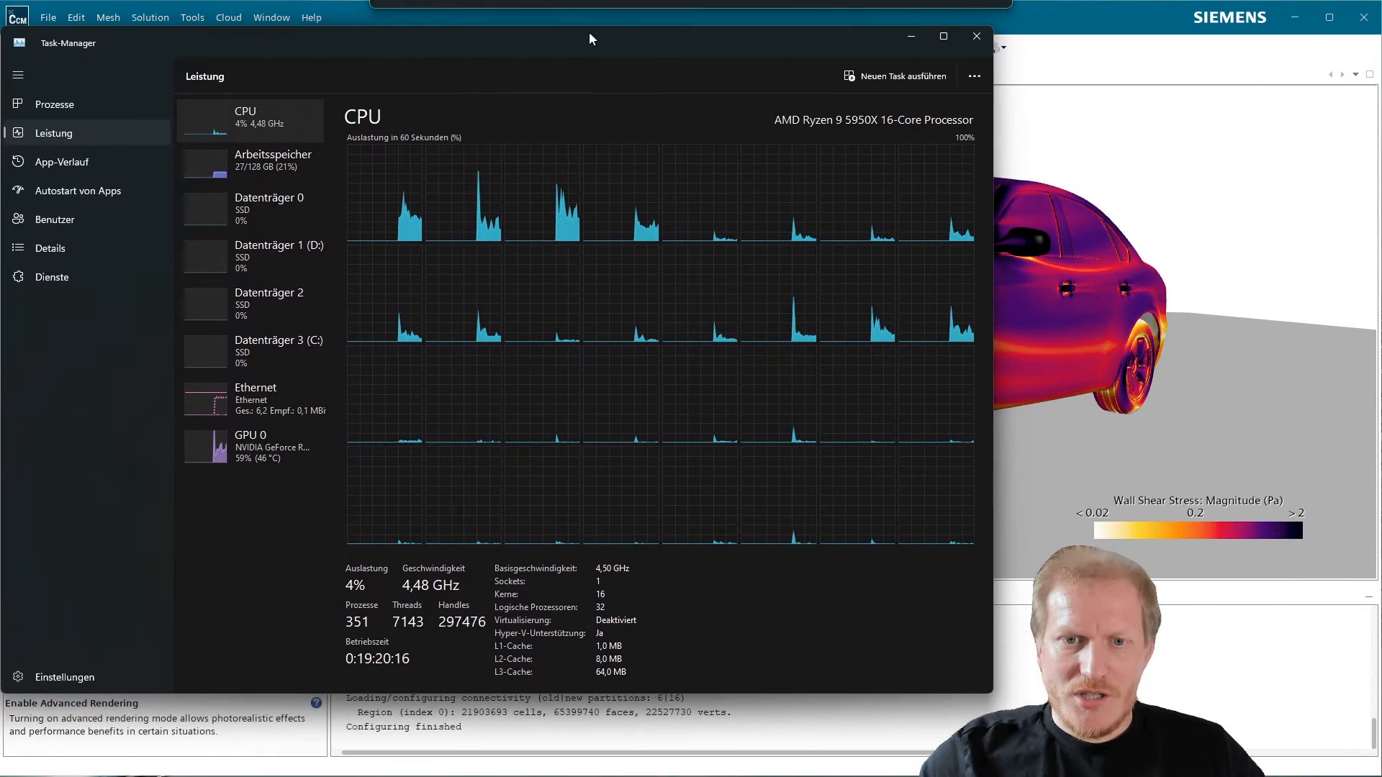
pyautogui.click(910, 37)
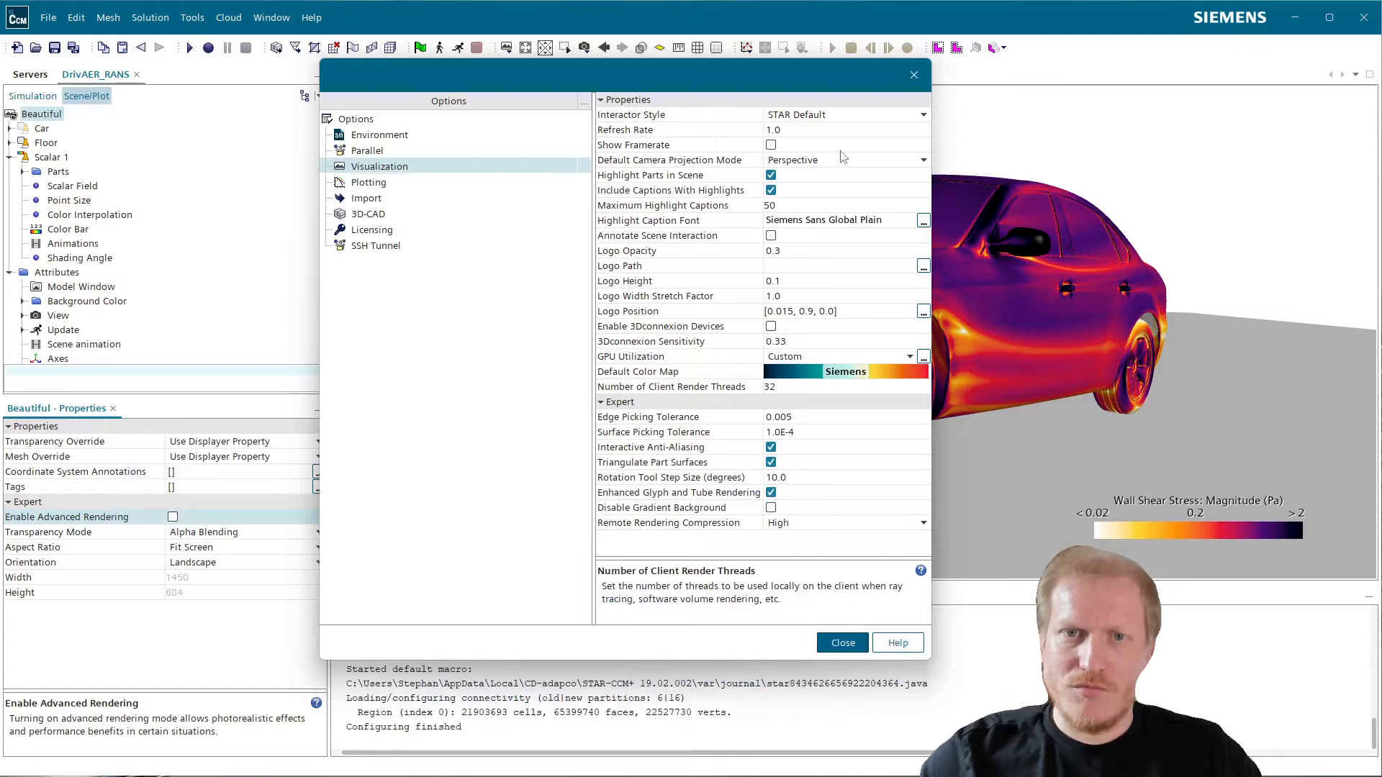
# - Set the number of client render threads to 26 in the Visualization options and enable advanced rendering on the Beautiful scene
pyautogui.click(786, 389)
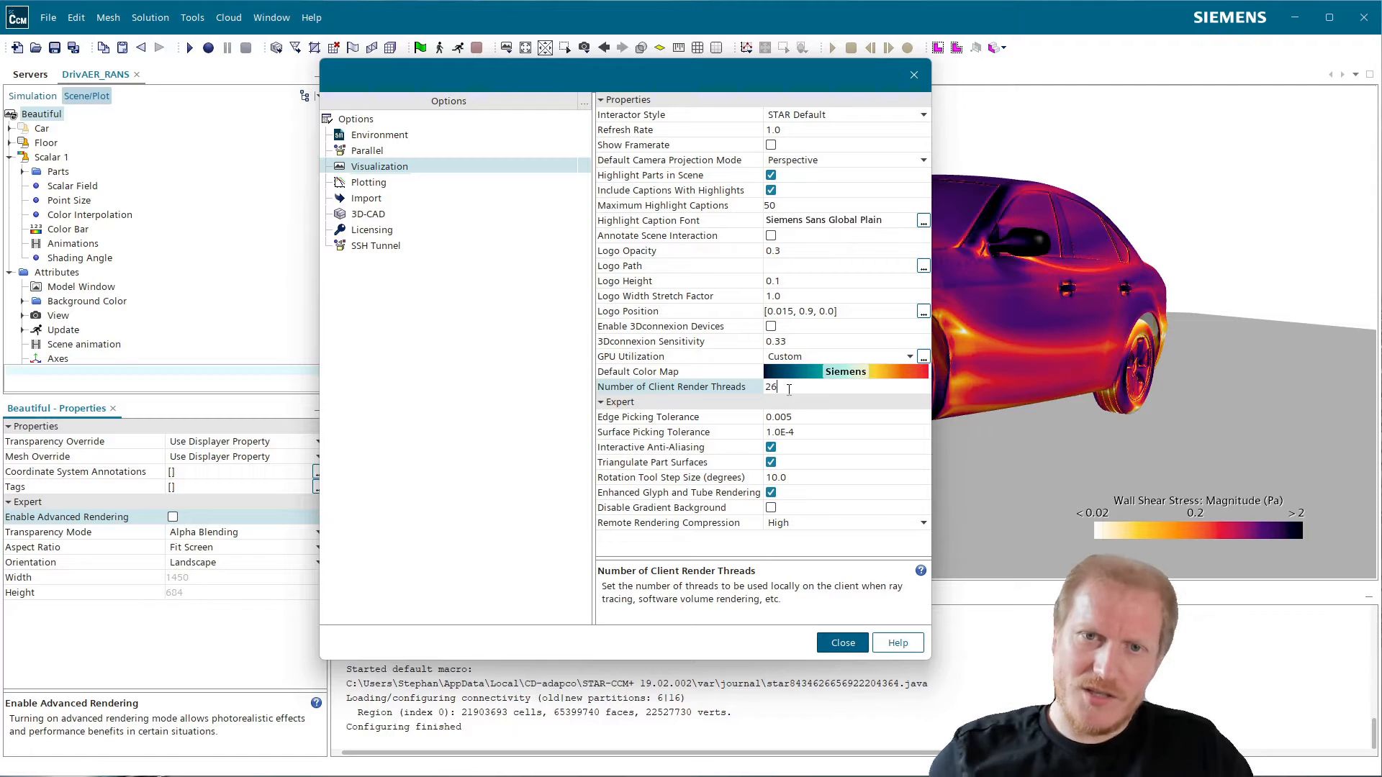
pyautogui.click(866, 635)
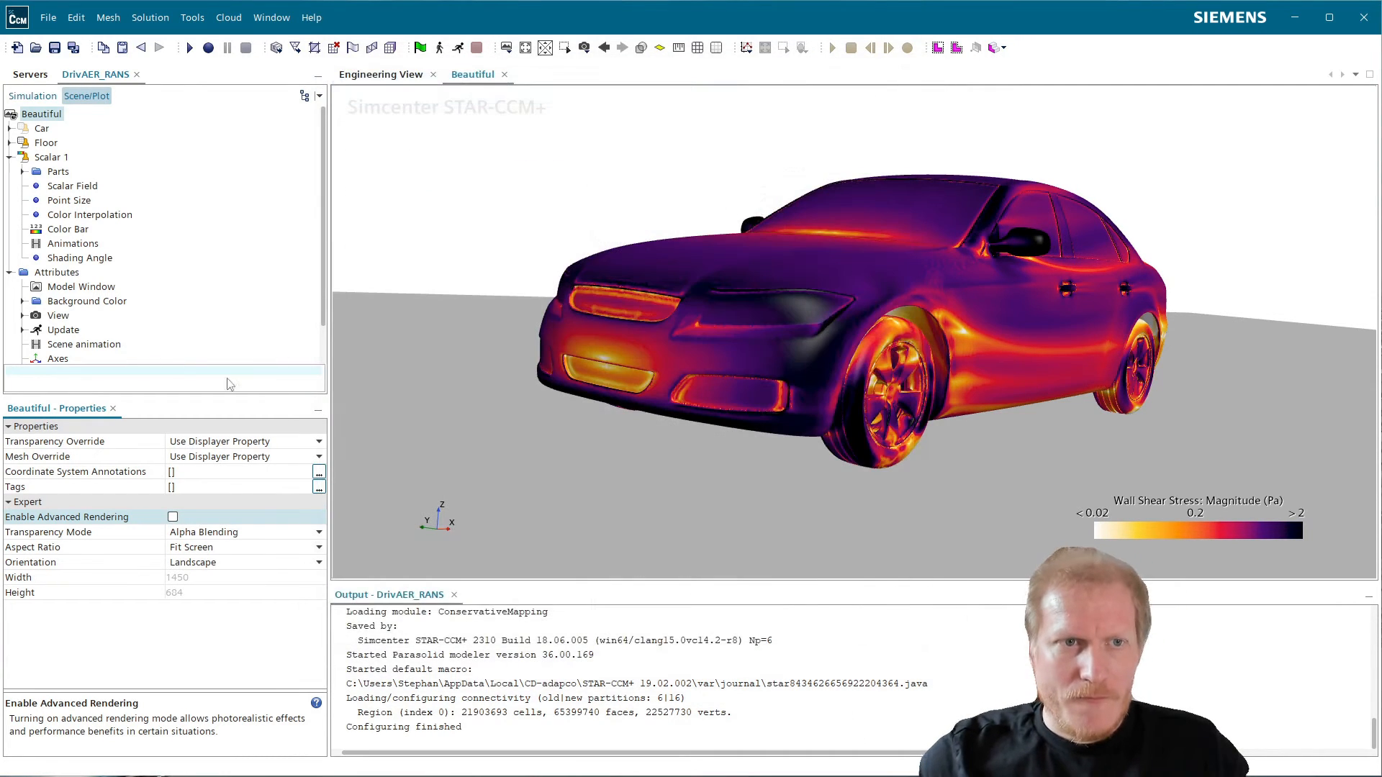
pyautogui.click(173, 517)
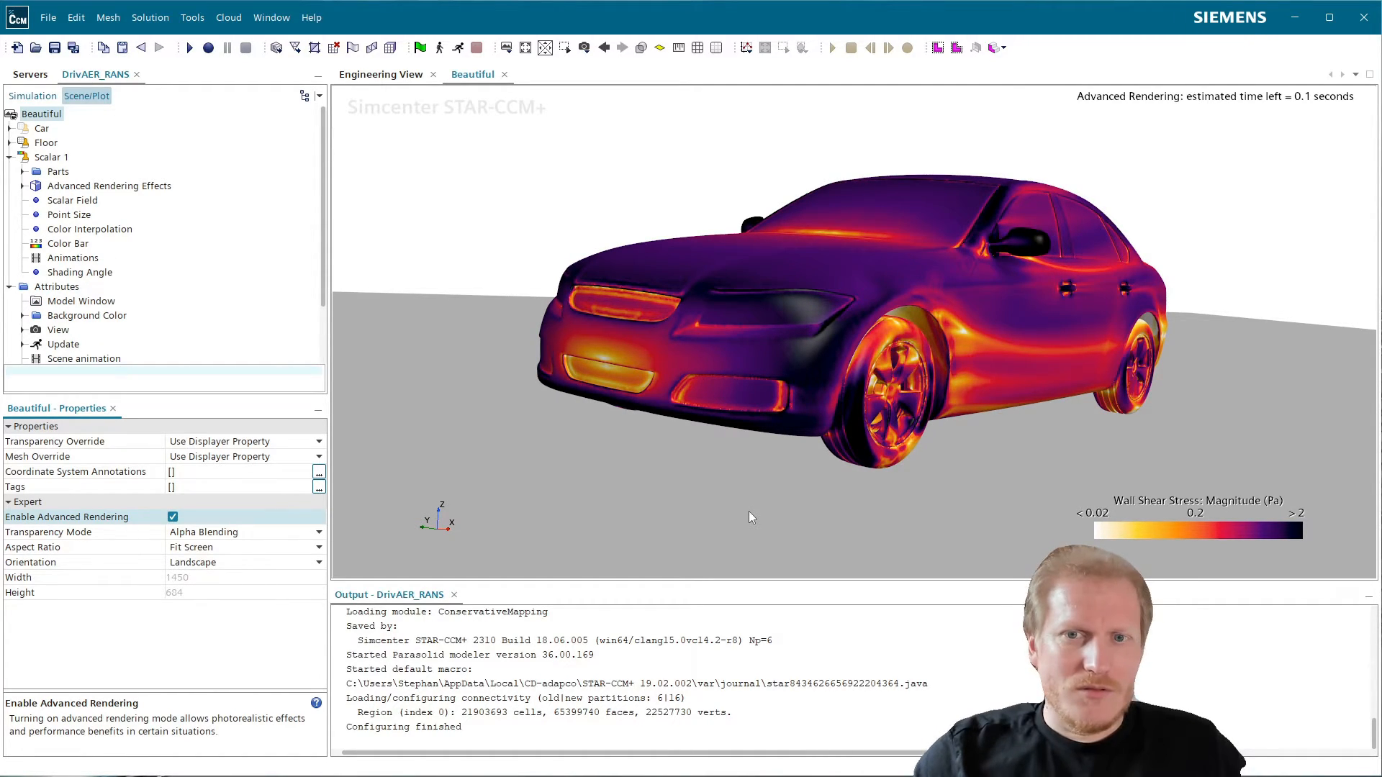
# - Expand Scalar 1's advanced rendering effects and check the CPU load in the Task Manager while the scene renders
pyautogui.click(22, 187)
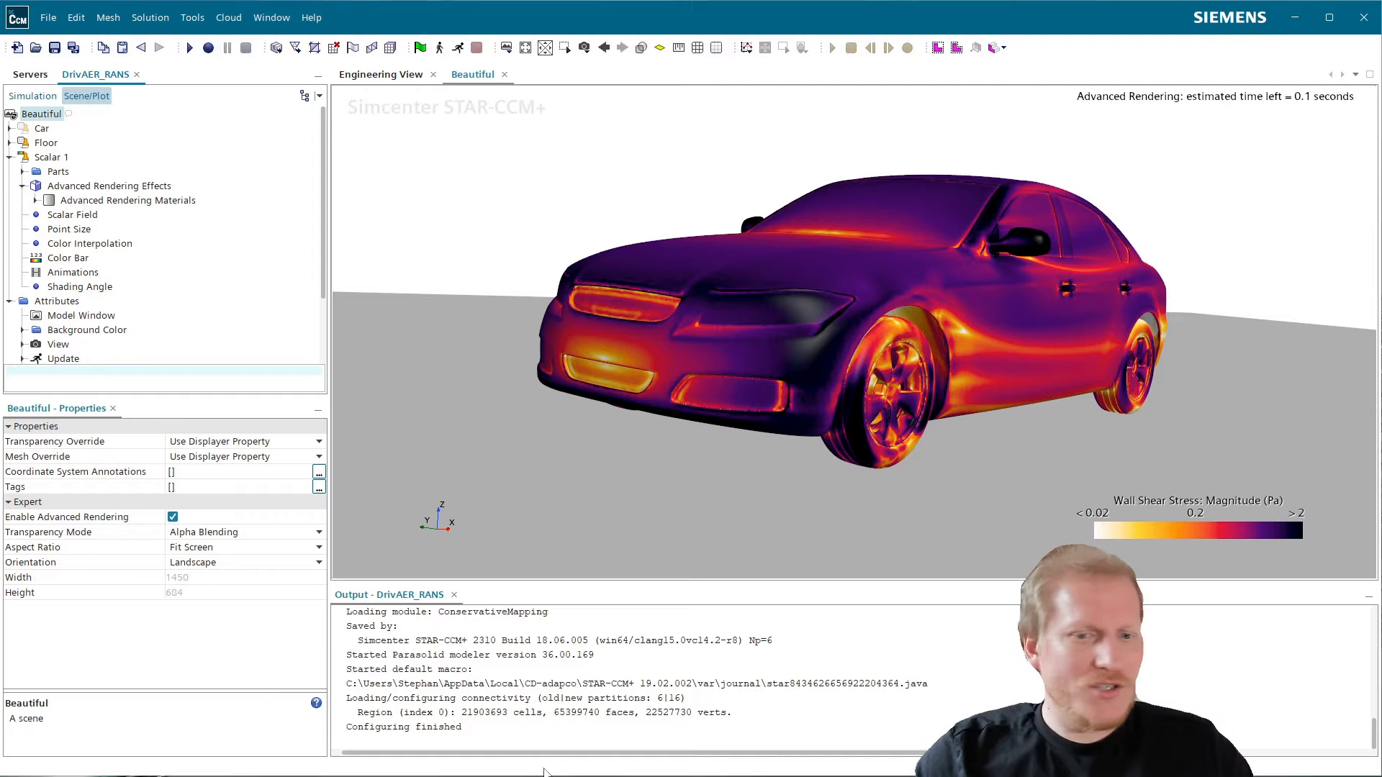
pyautogui.hotkey('ctrl', 'shift', 'Escape')
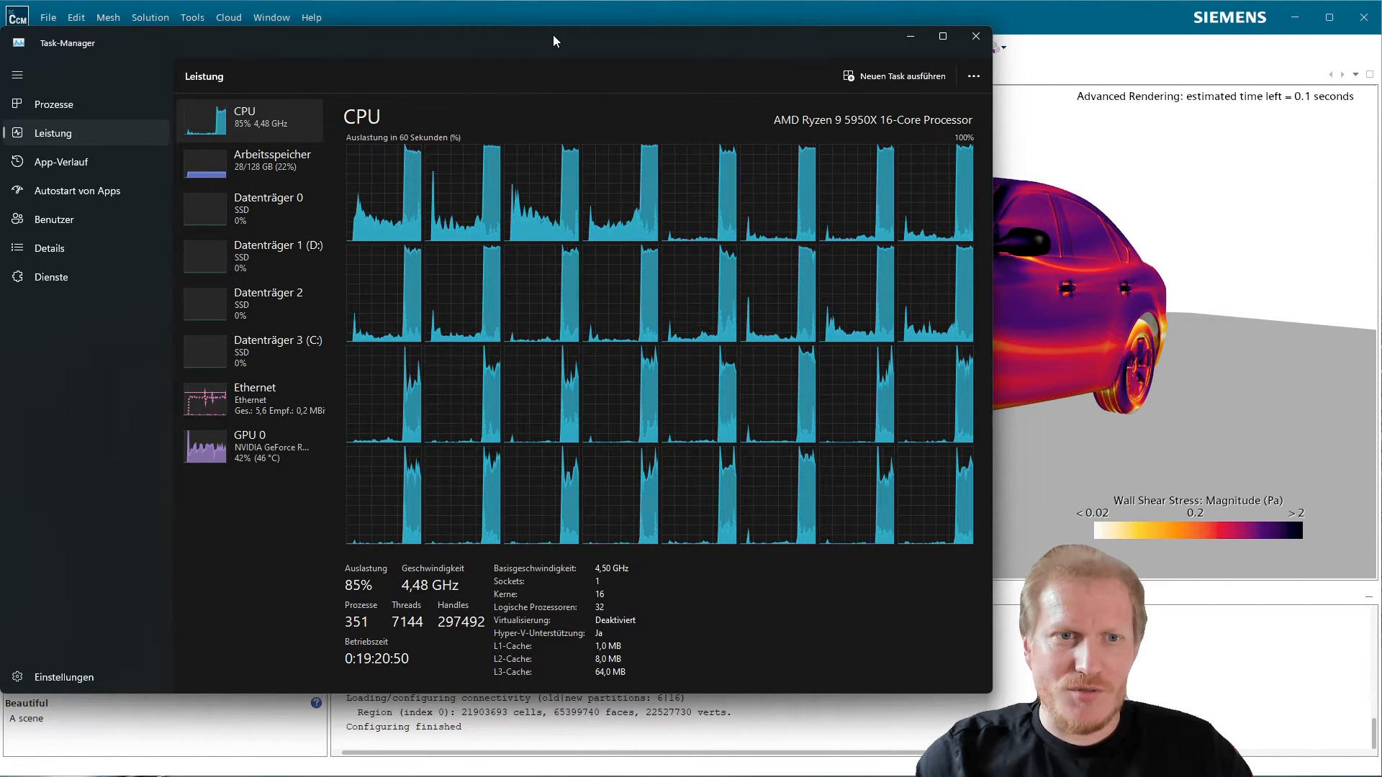
pyautogui.moveTo(553, 40); pyautogui.dragTo(0, 259)
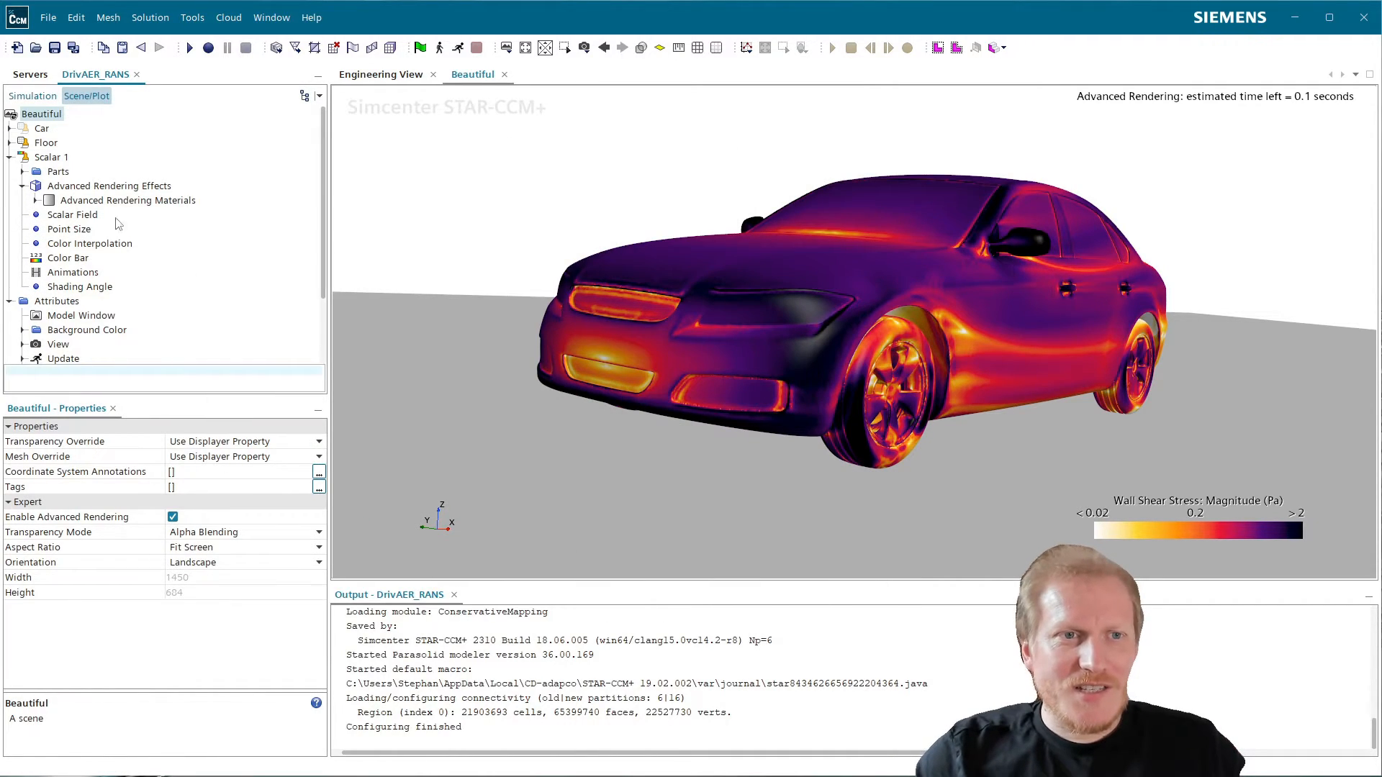
# - Set the maximum samples per pixel to 400 in the scene's Advanced Rendering Properties, keeping the minimum at 1
pyautogui.click(36, 200)
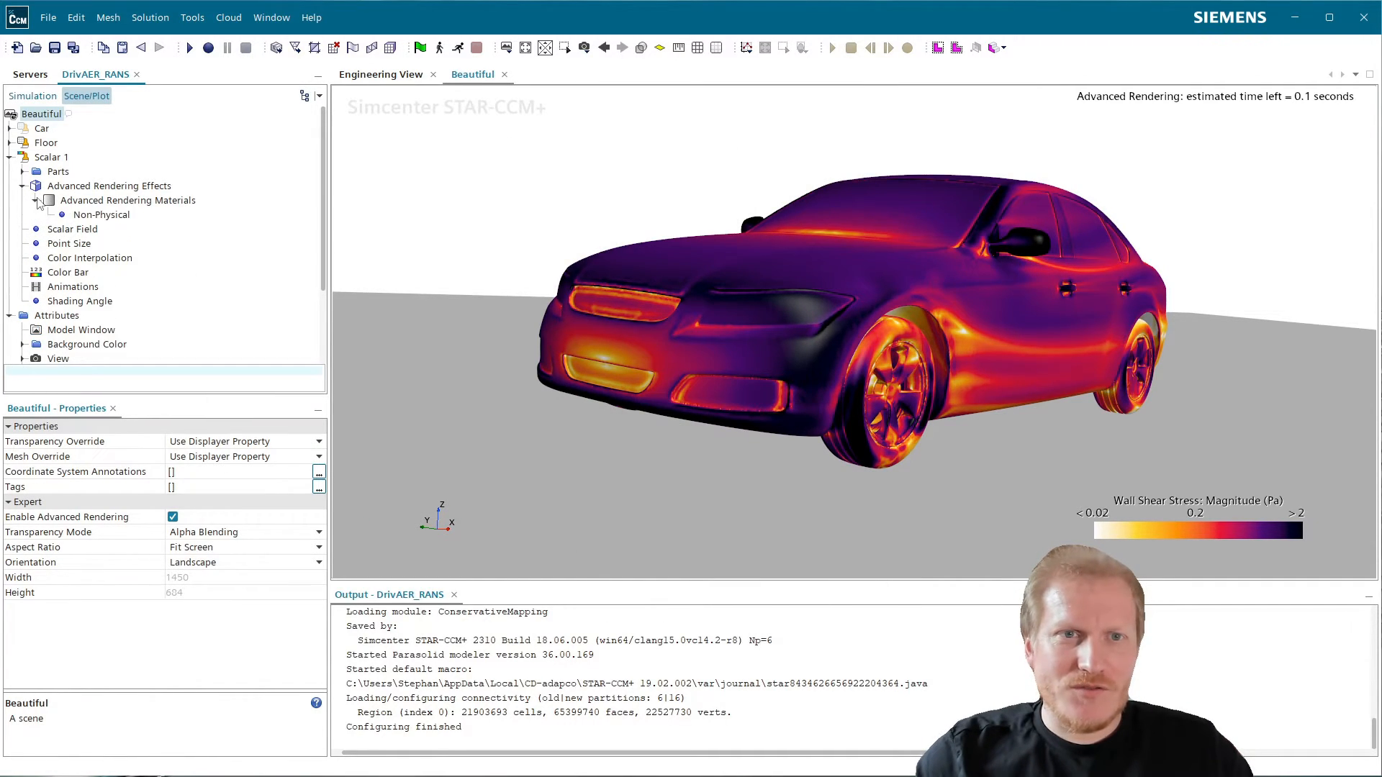
pyautogui.click(85, 203)
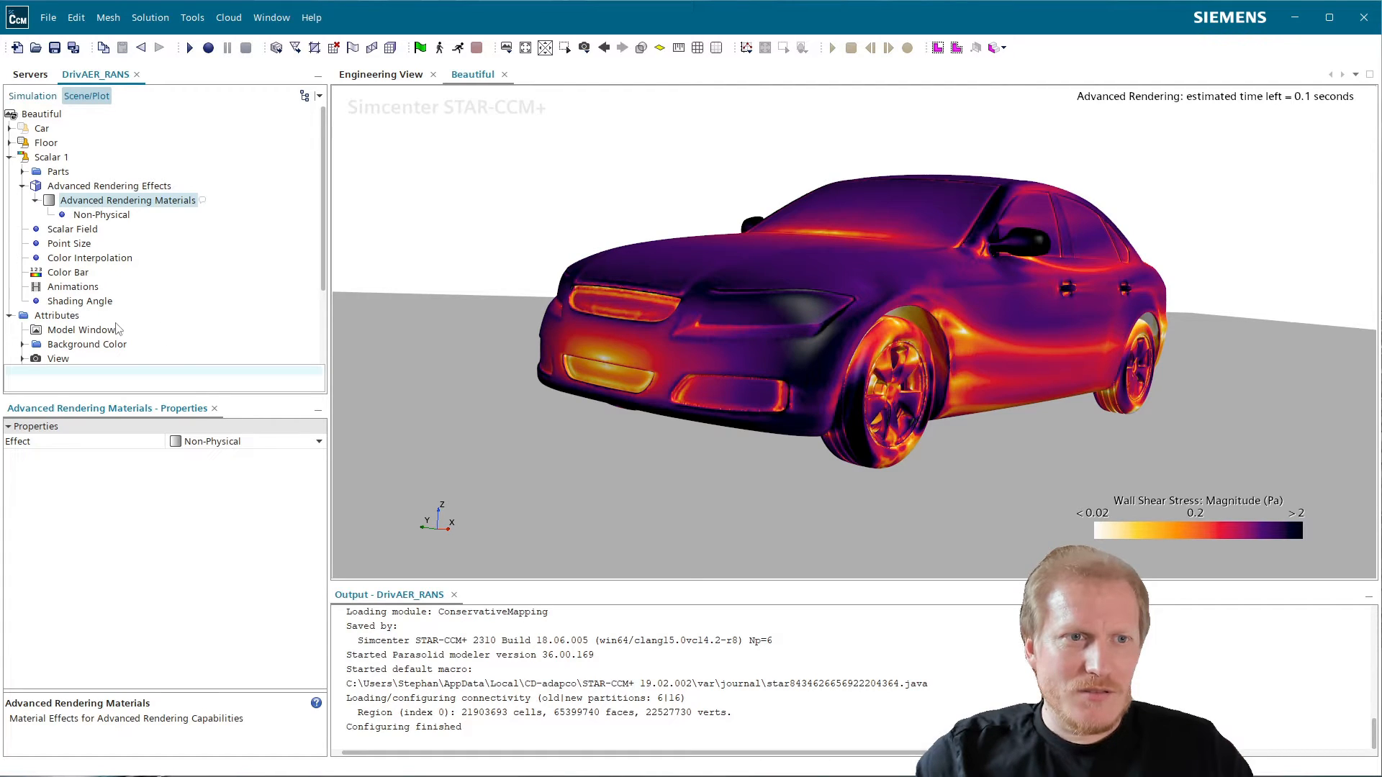
pyautogui.scroll(-3, 117, 329)
pyautogui.click(129, 358)
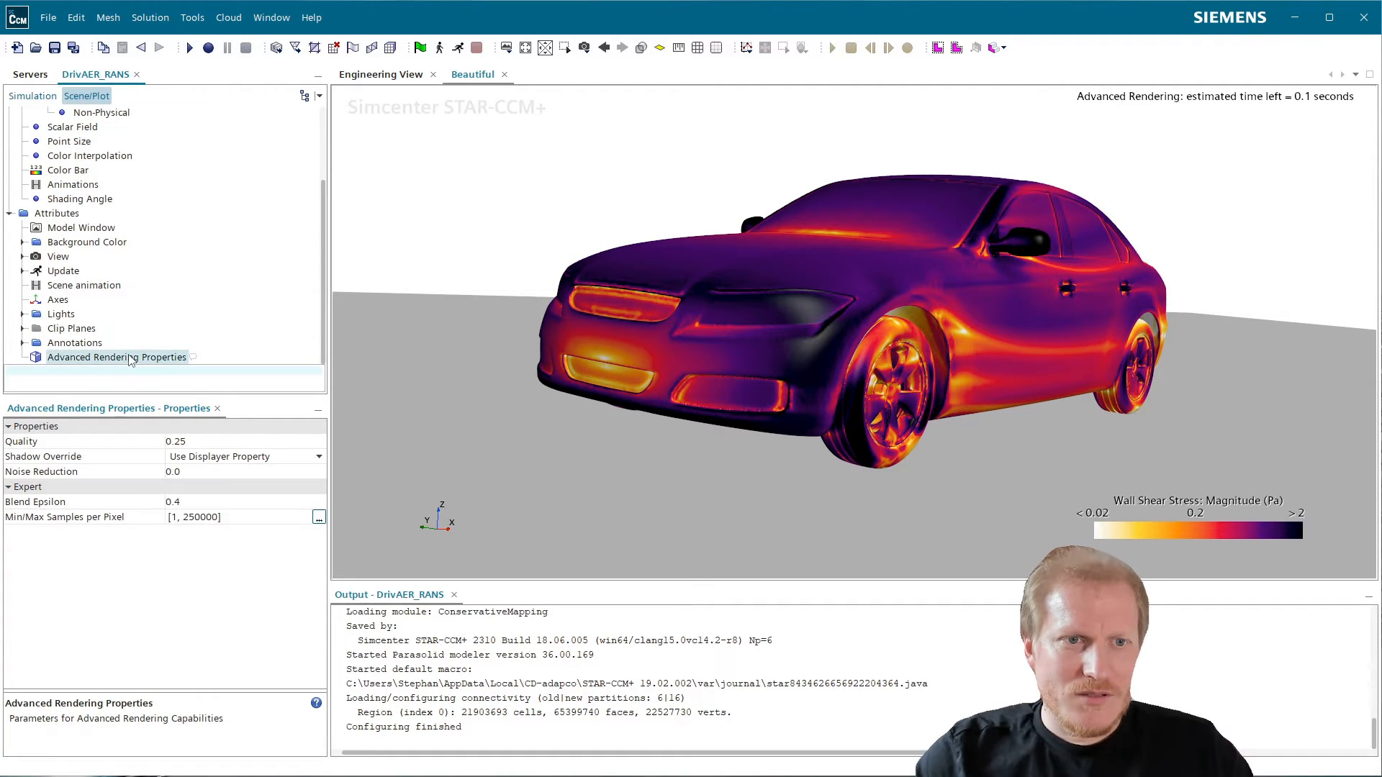
pyautogui.click(208, 517)
pyautogui.doubleClick(208, 516)
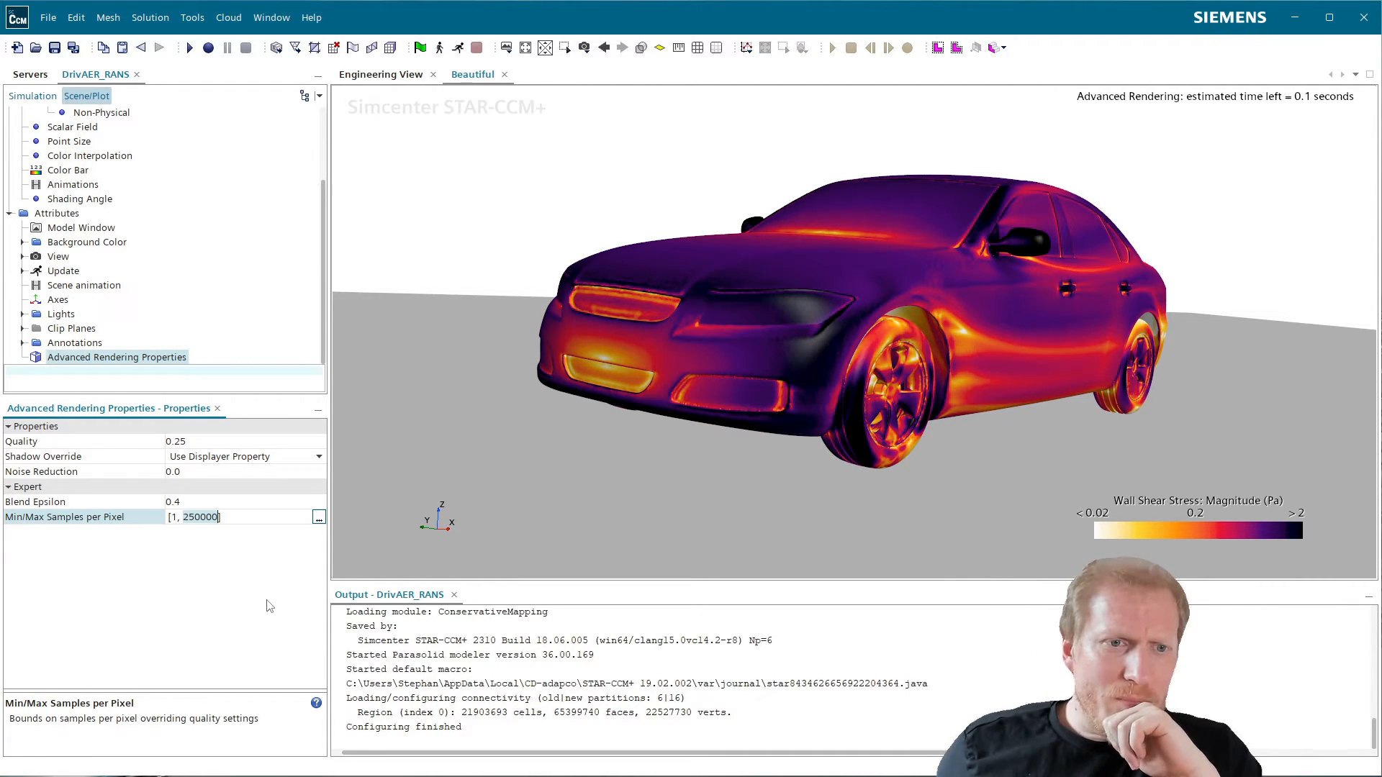
pyautogui.write('400')
pyautogui.press('Return')
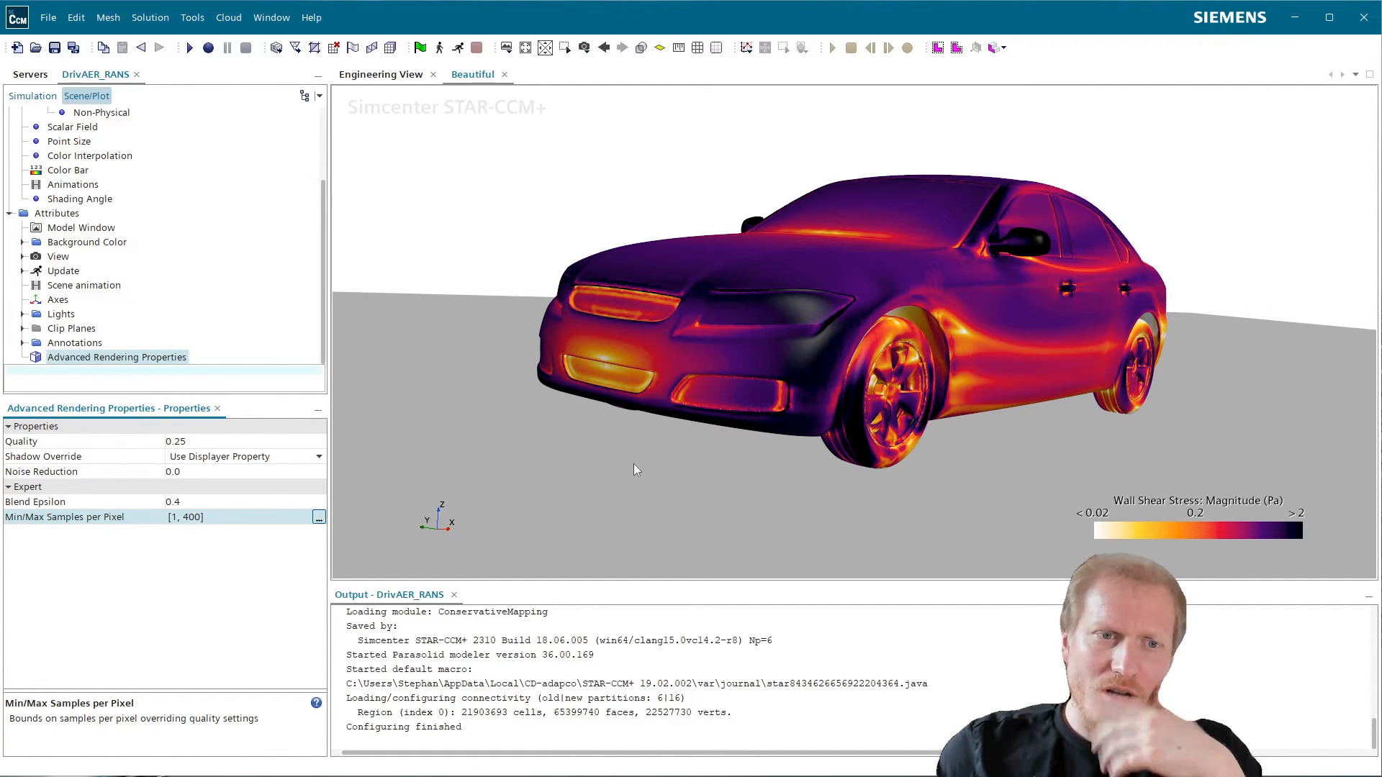
# - Set both the quality and the noise reduction of the scene's advanced rendering to 0.5
pyautogui.click(241, 441)
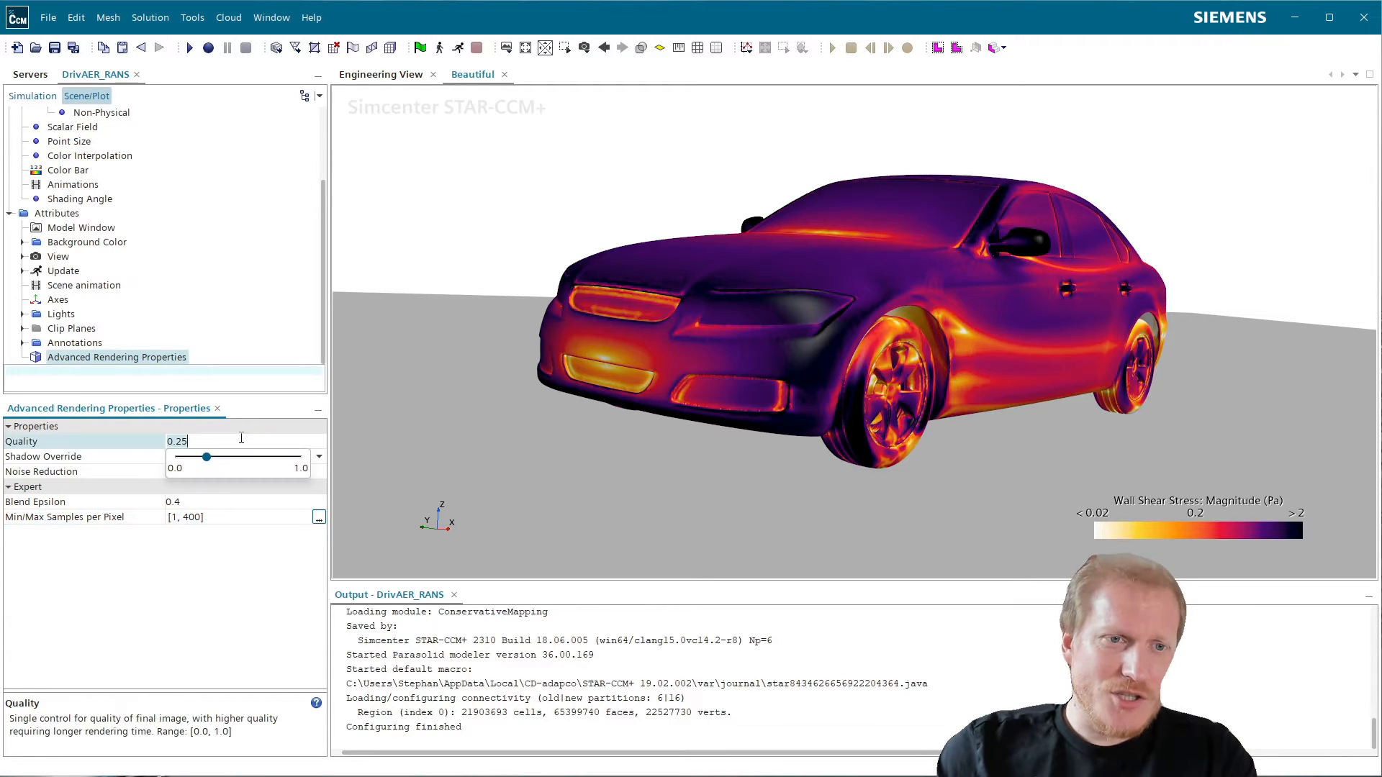
pyautogui.press('BackSpace')
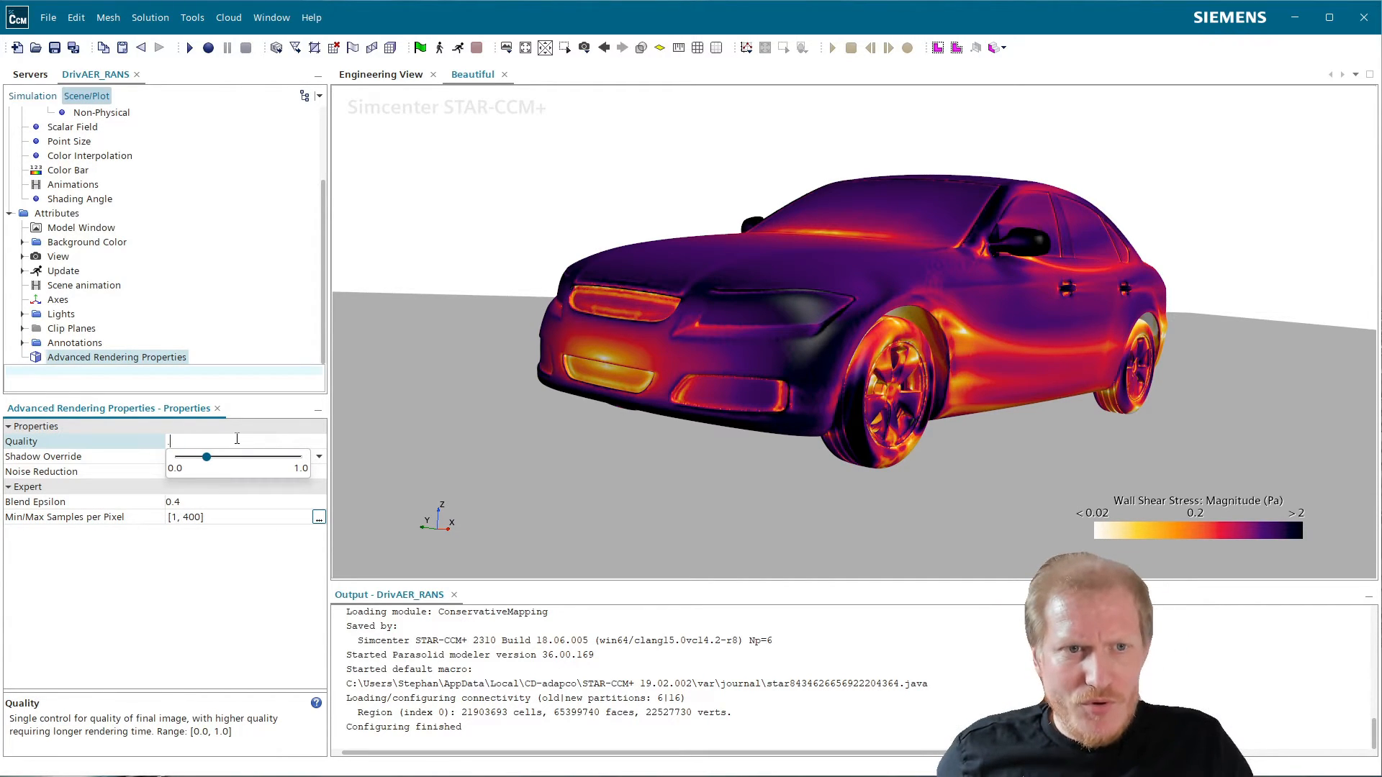
pyautogui.press('Return')
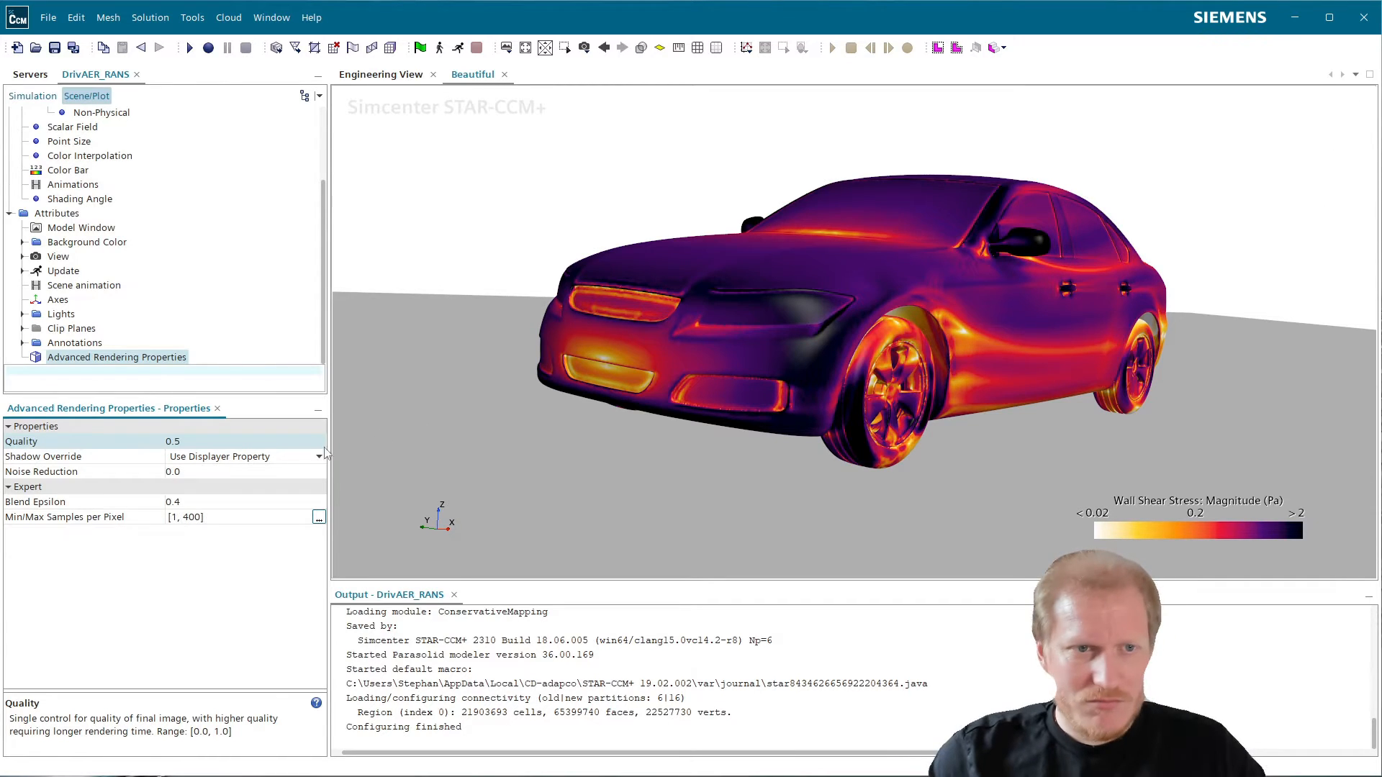
pyautogui.click(187, 473)
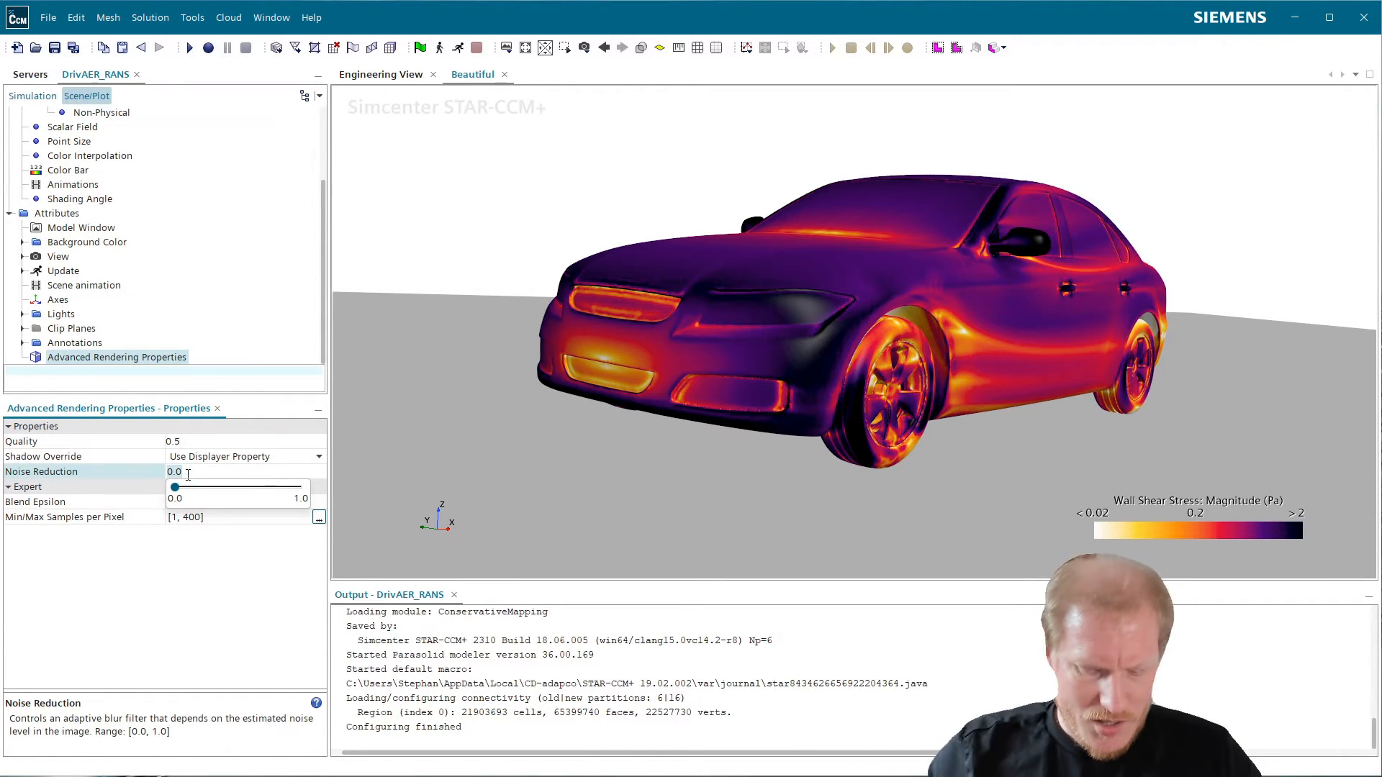
pyautogui.press('BackSpace')
pyautogui.press('BackSpace')
pyautogui.press('BackSpace')
pyautogui.write('.5')
pyautogui.press('Return')
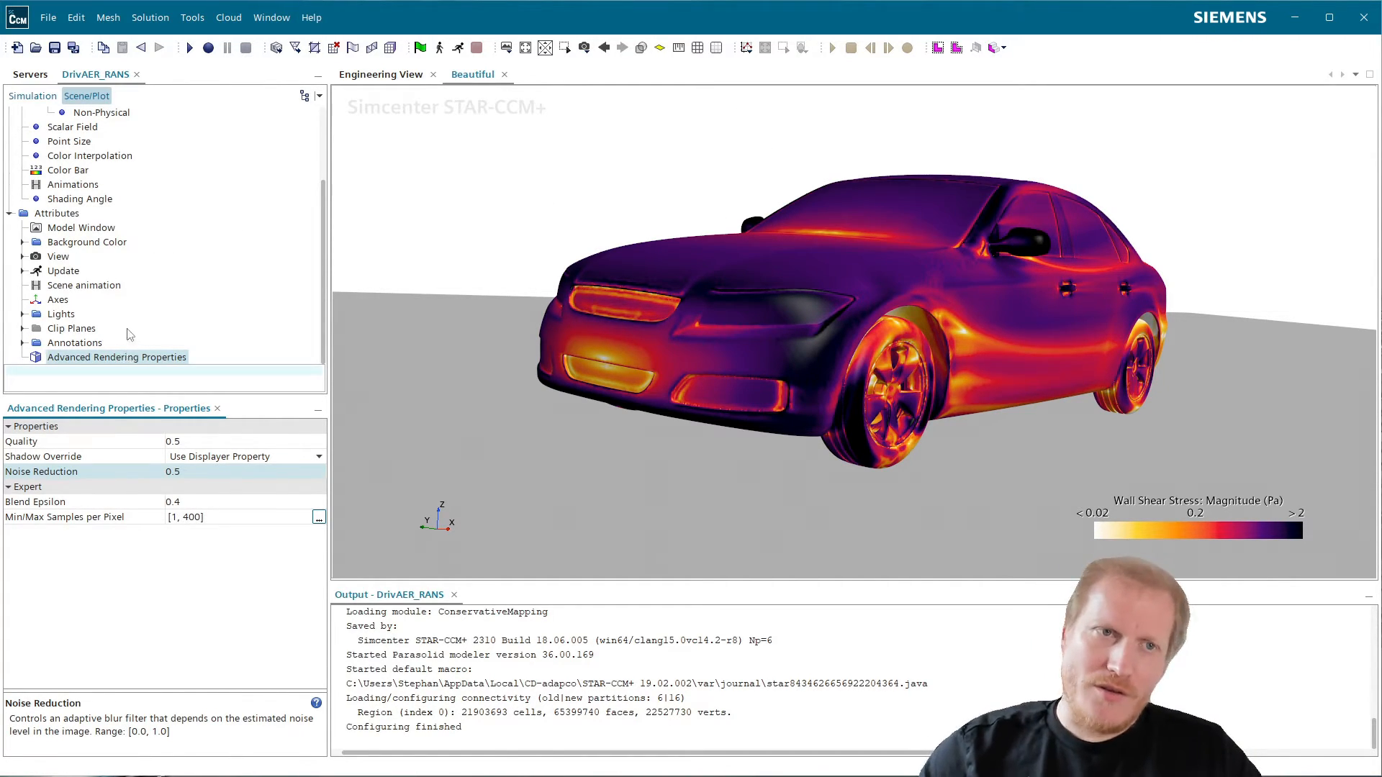
# - Enable shadows in the Advanced Rendering Effects of the Scalar 1 displayer, toggling them off and on to compare
pyautogui.scroll(3, 131, 317)
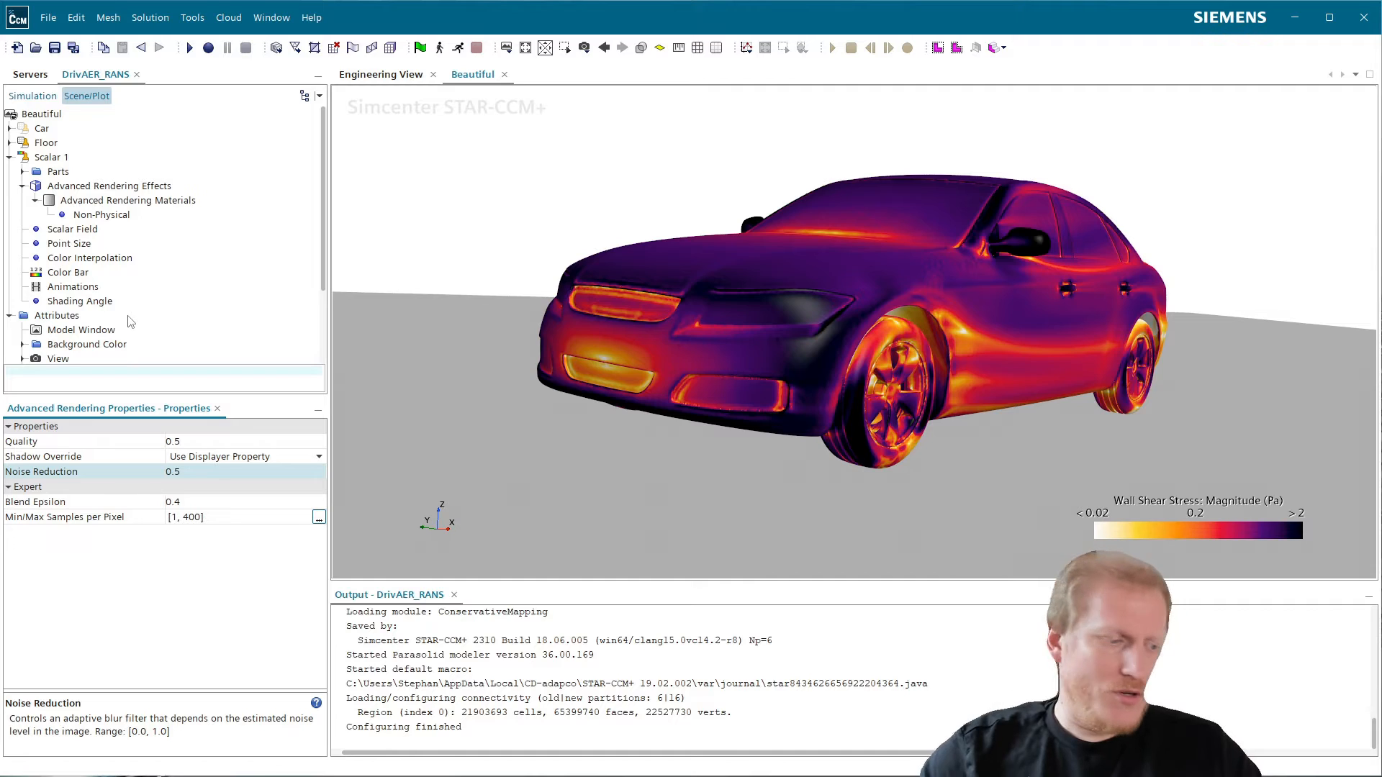
pyautogui.click(117, 202)
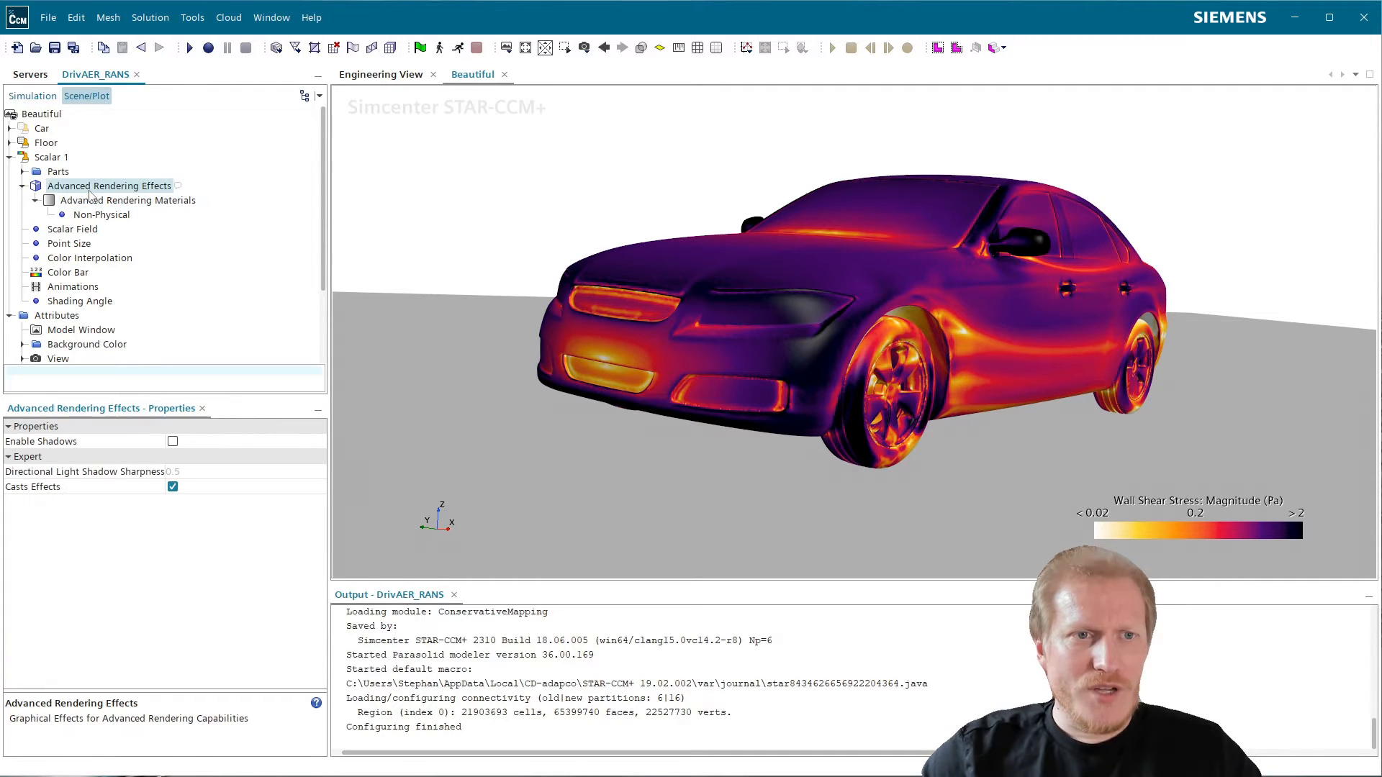
pyautogui.click(89, 190)
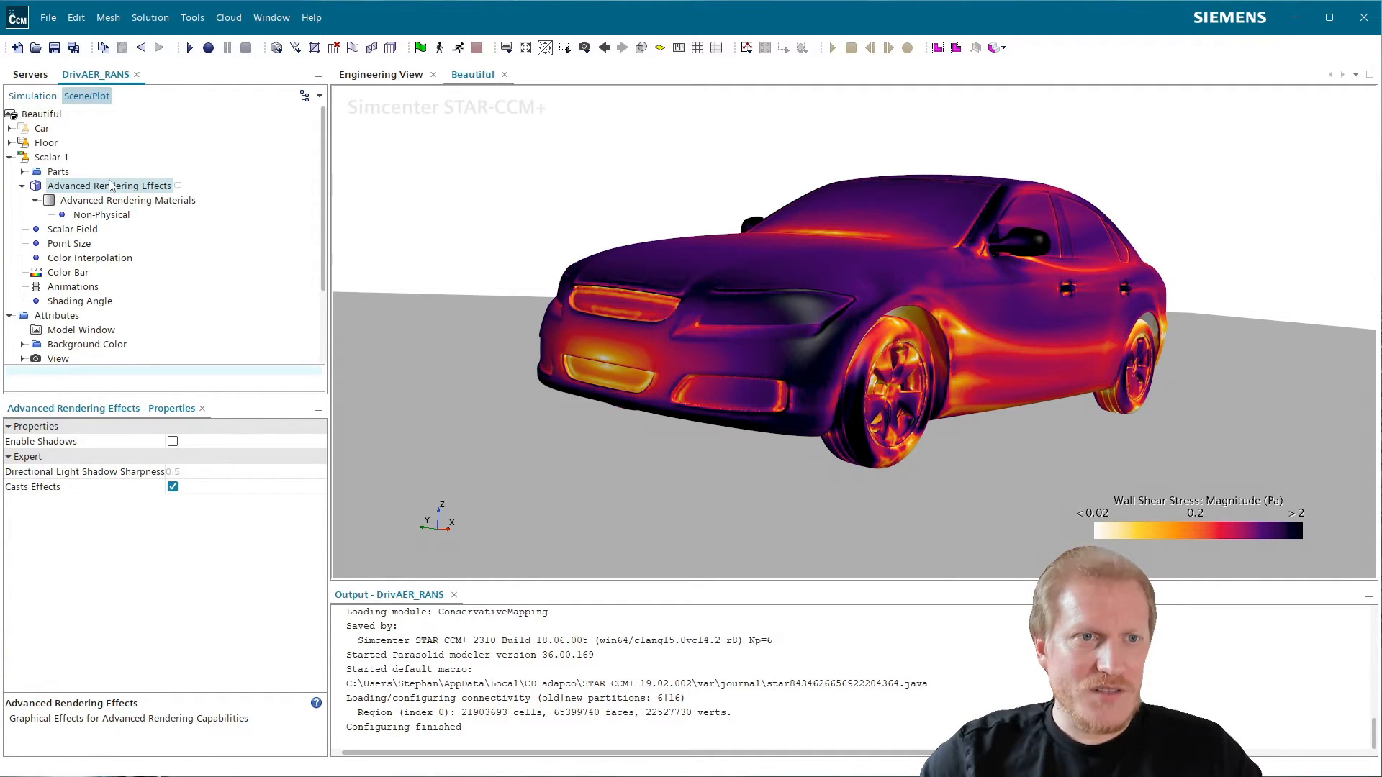
pyautogui.click(52, 160)
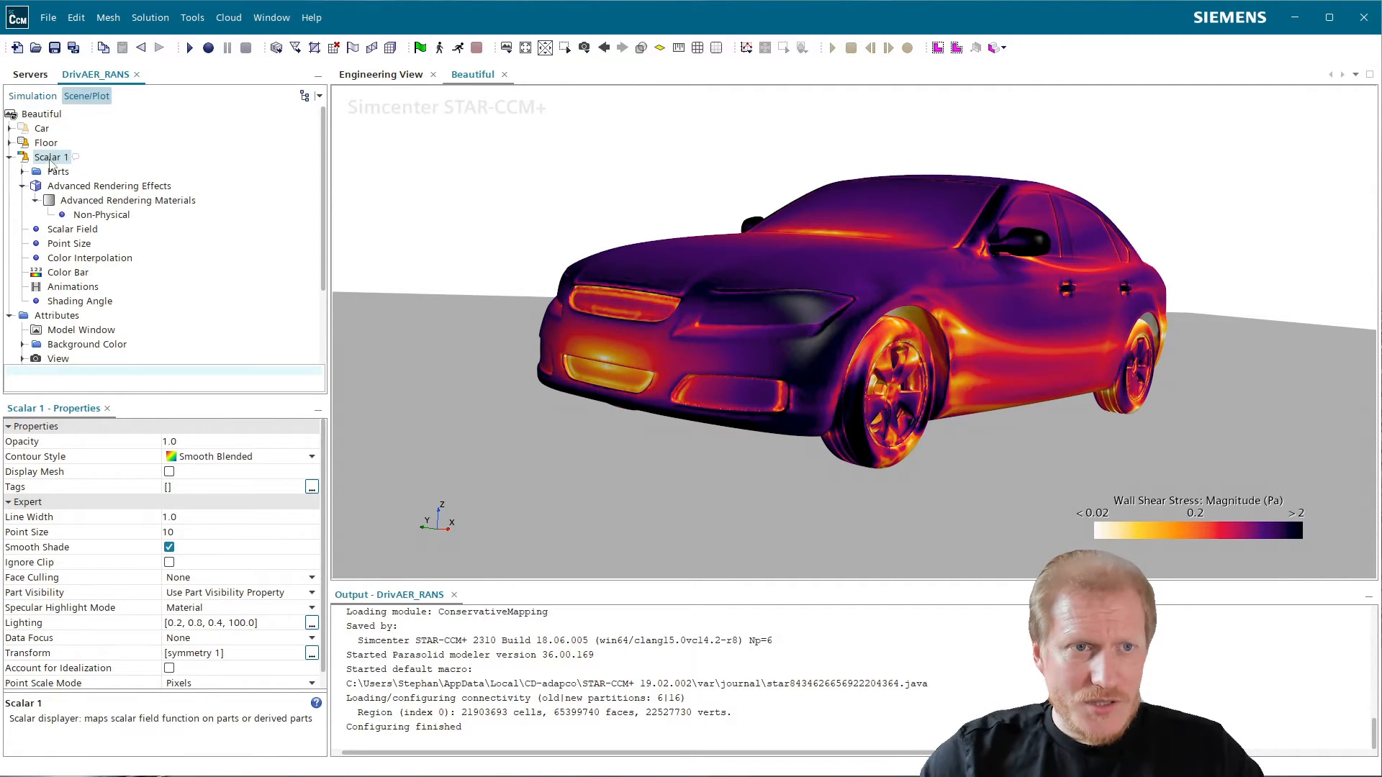
pyautogui.click(83, 188)
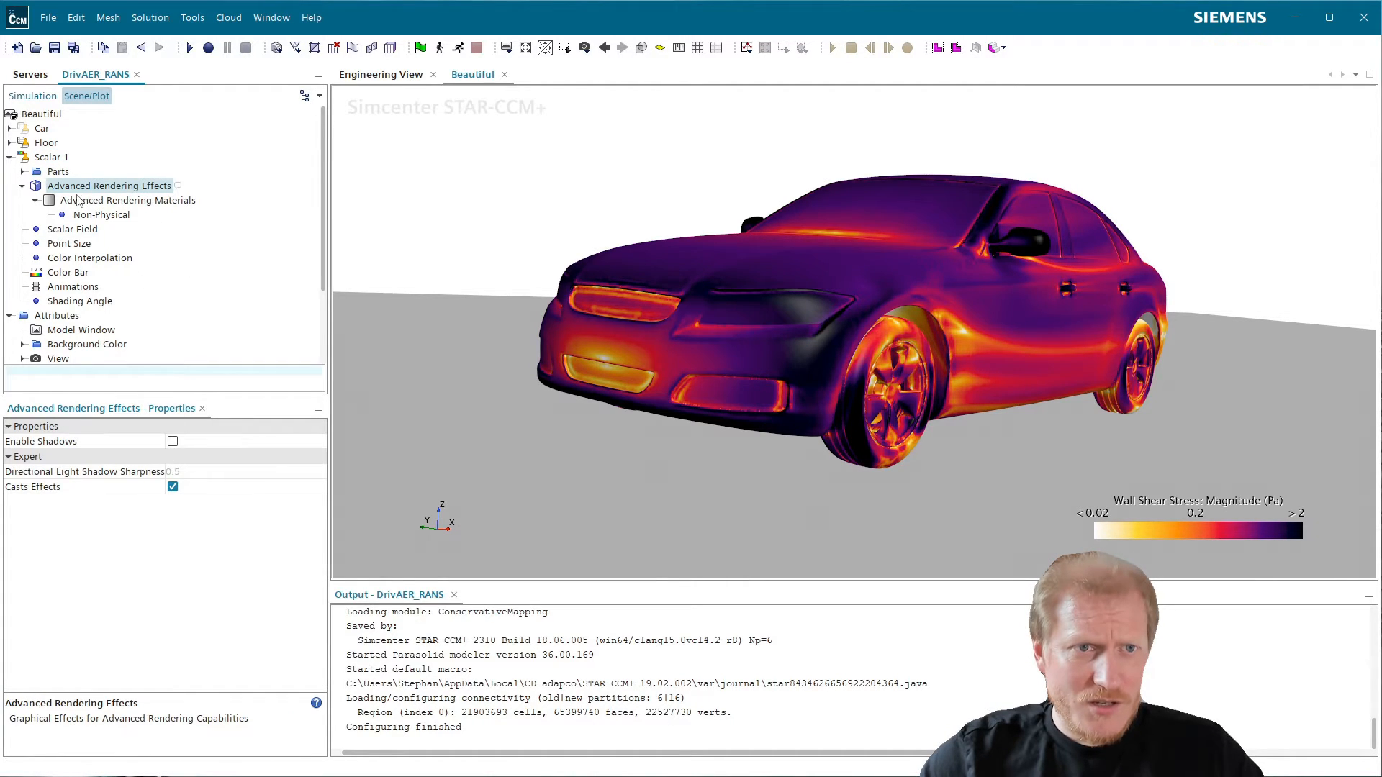
pyautogui.click(173, 442)
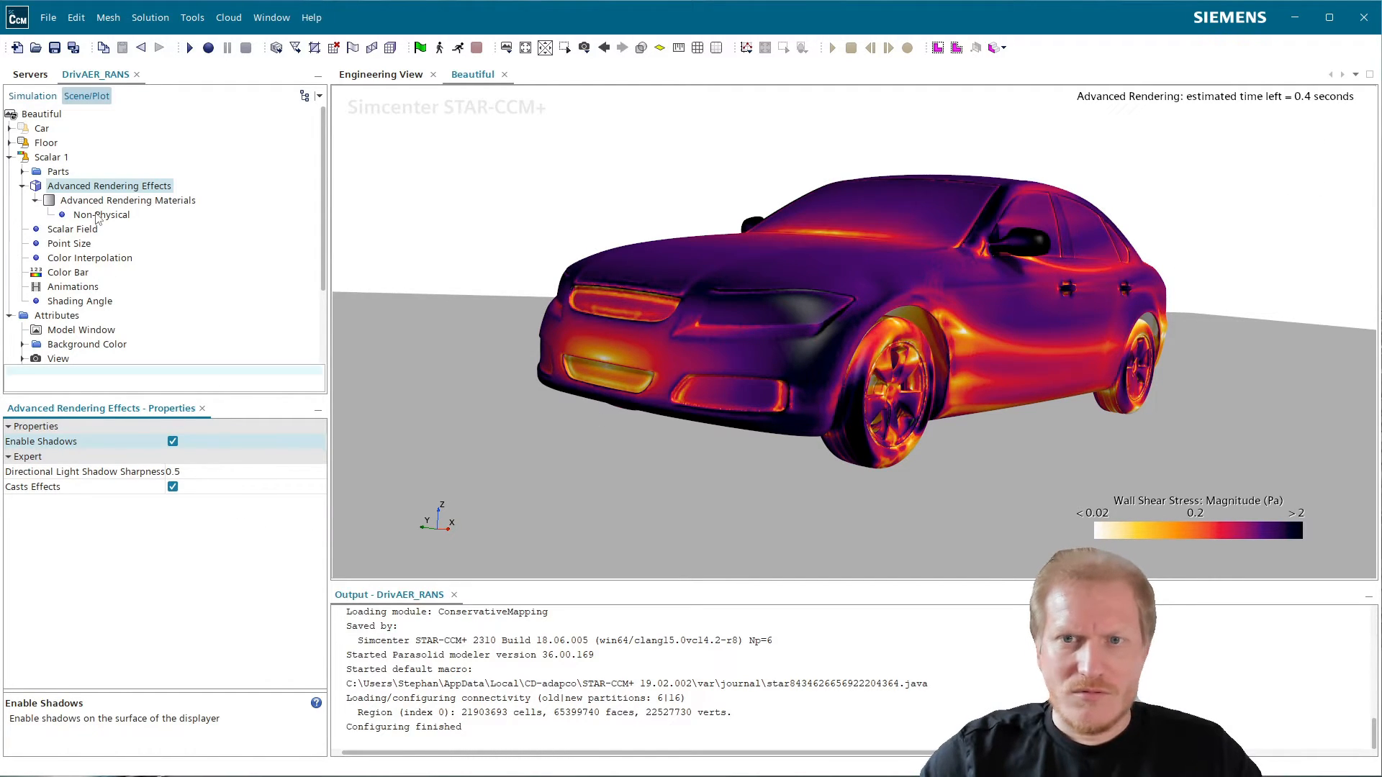
pyautogui.click(174, 442)
pyautogui.click(173, 442)
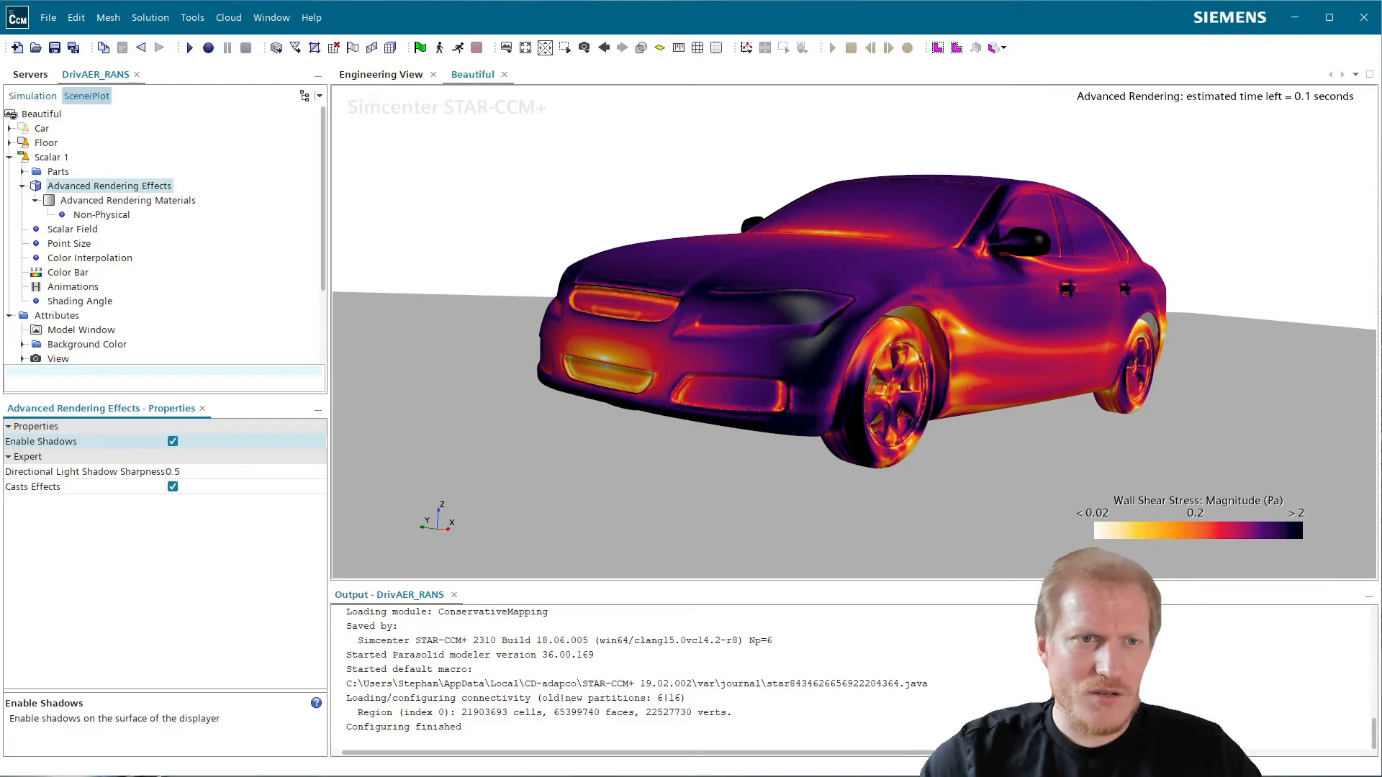
# - Set the advanced rendering material effect of the Scalar 1 displayer to Matte
pyautogui.click(158, 202)
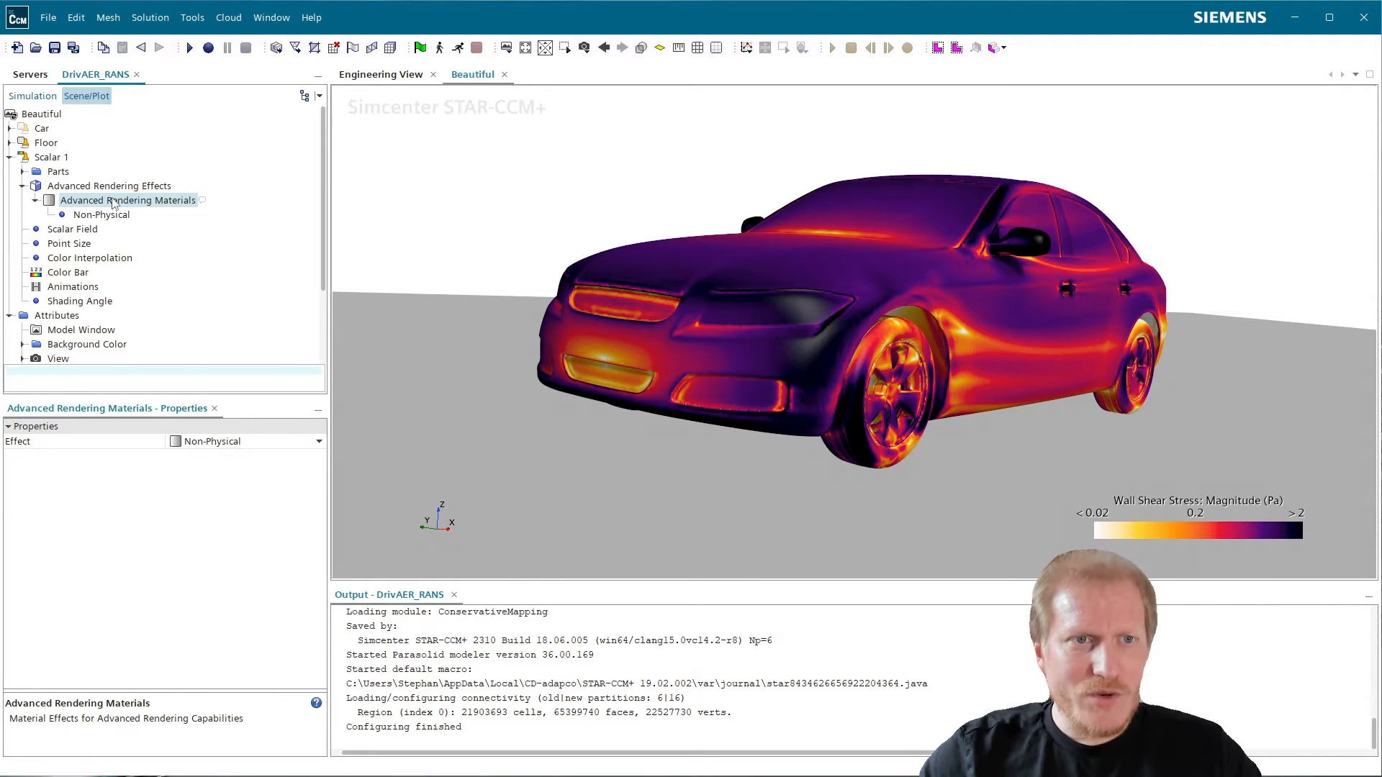
pyautogui.click(252, 445)
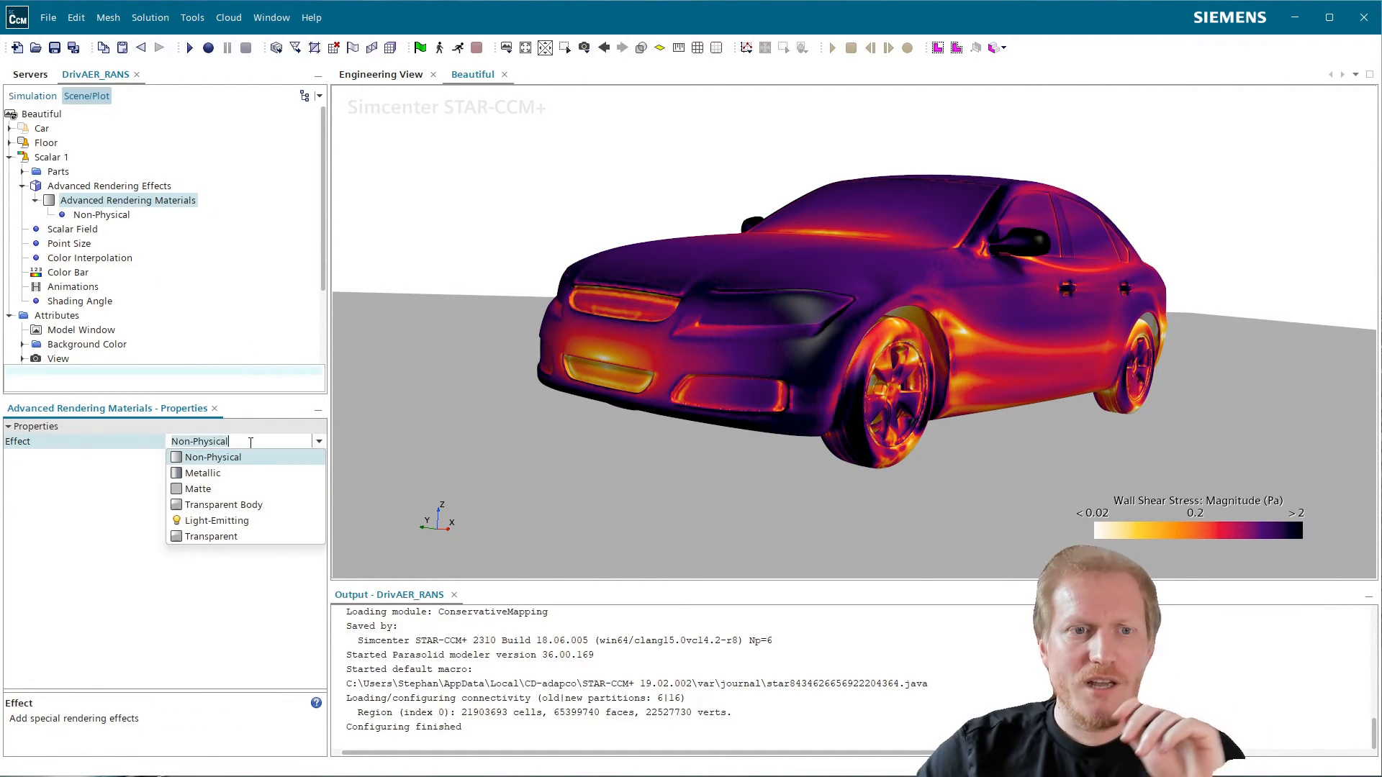
pyautogui.click(243, 490)
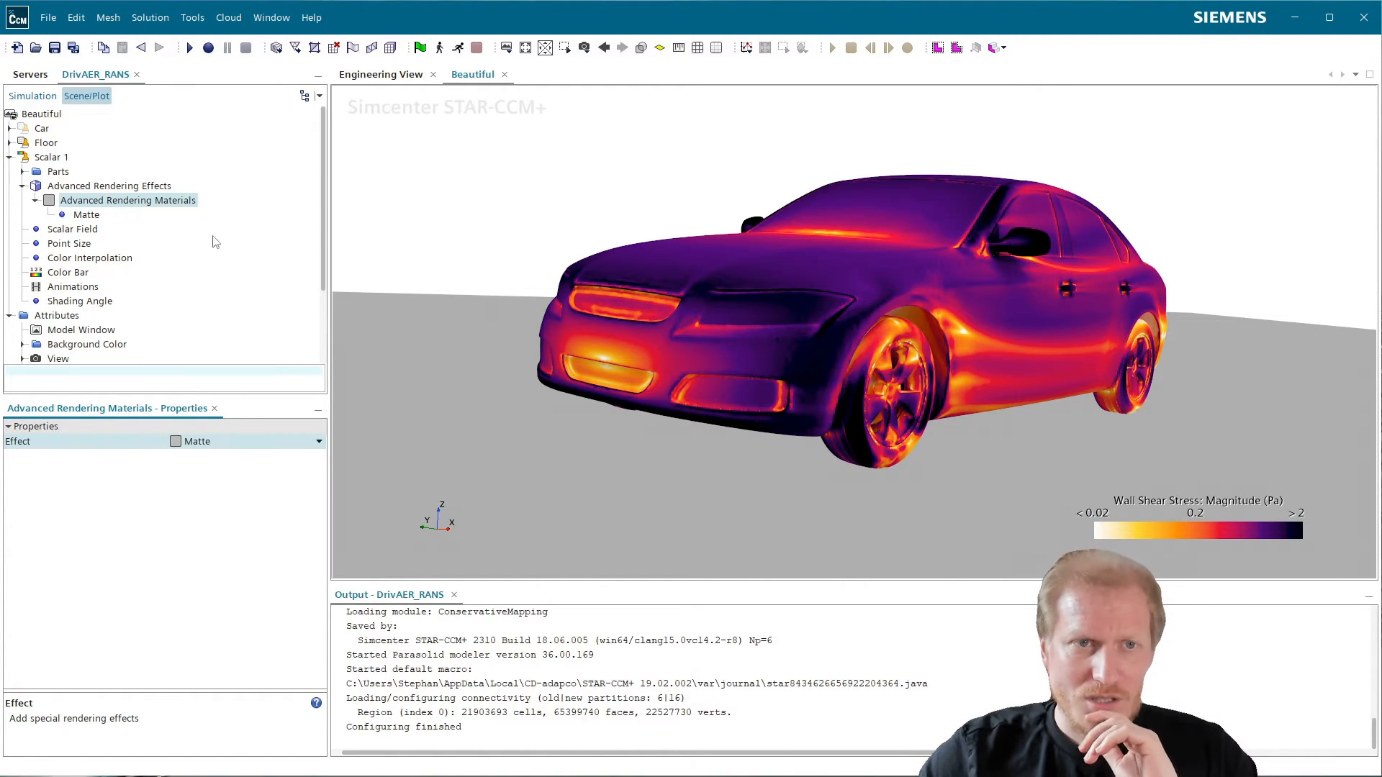
# - Set the Clearcoat IOR of Scalar 1's Matte material to 1.5
pyautogui.click(86, 215)
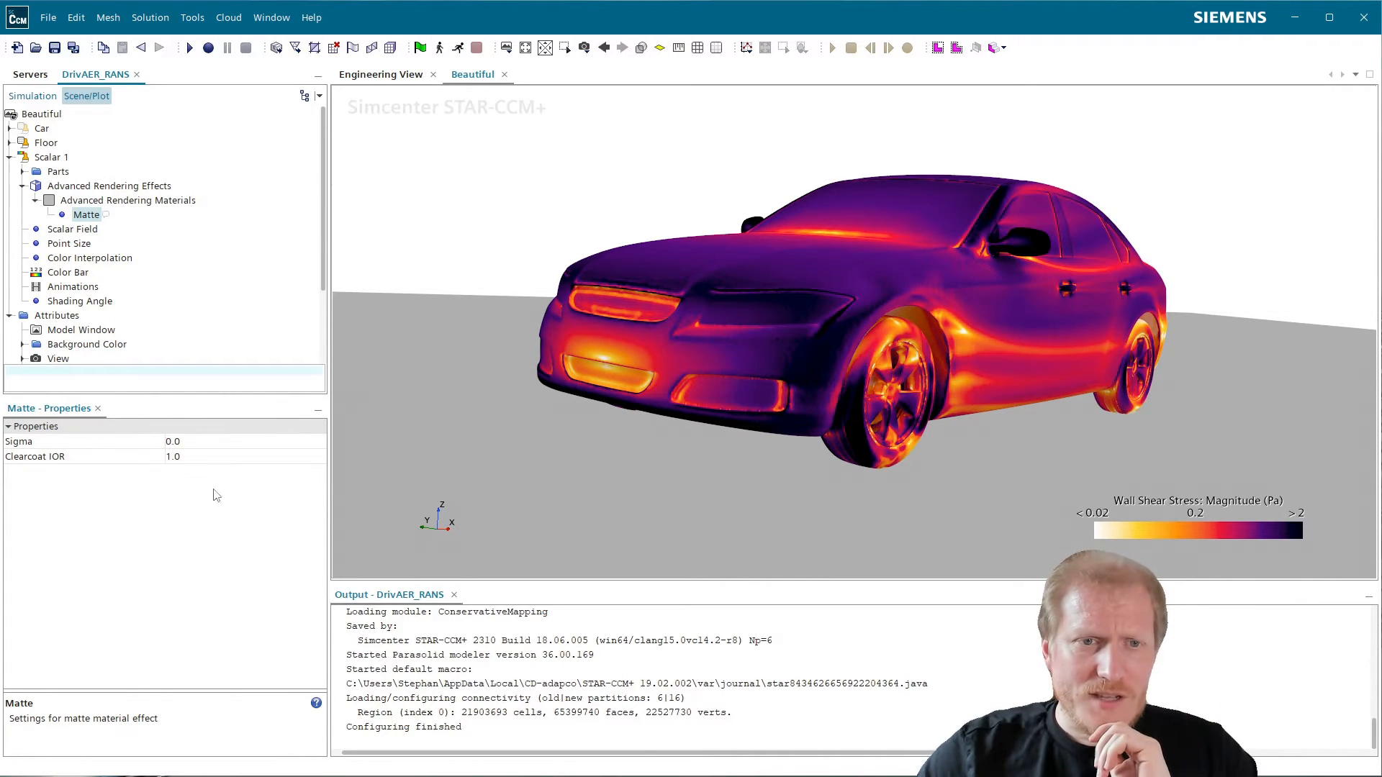
pyautogui.click(191, 457)
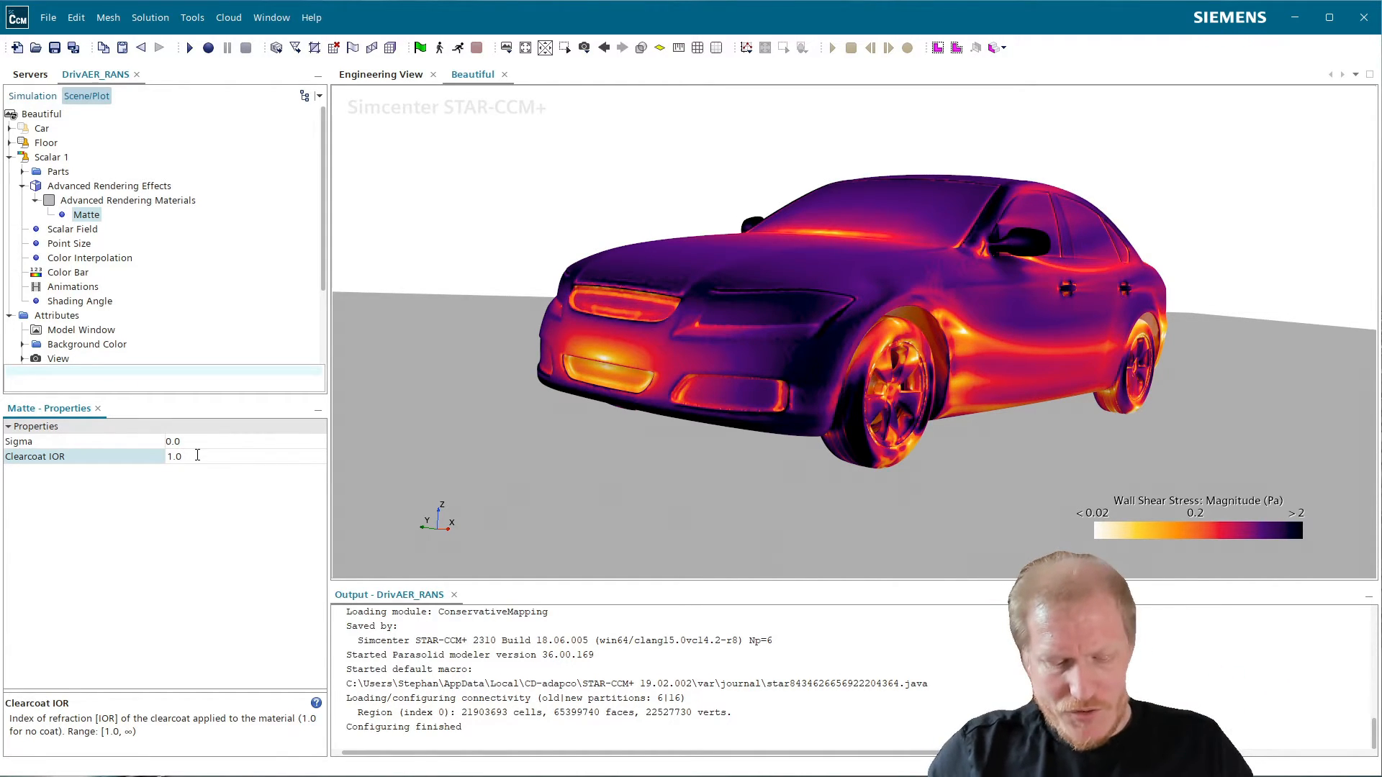
pyautogui.press('BackSpace')
pyautogui.write('5')
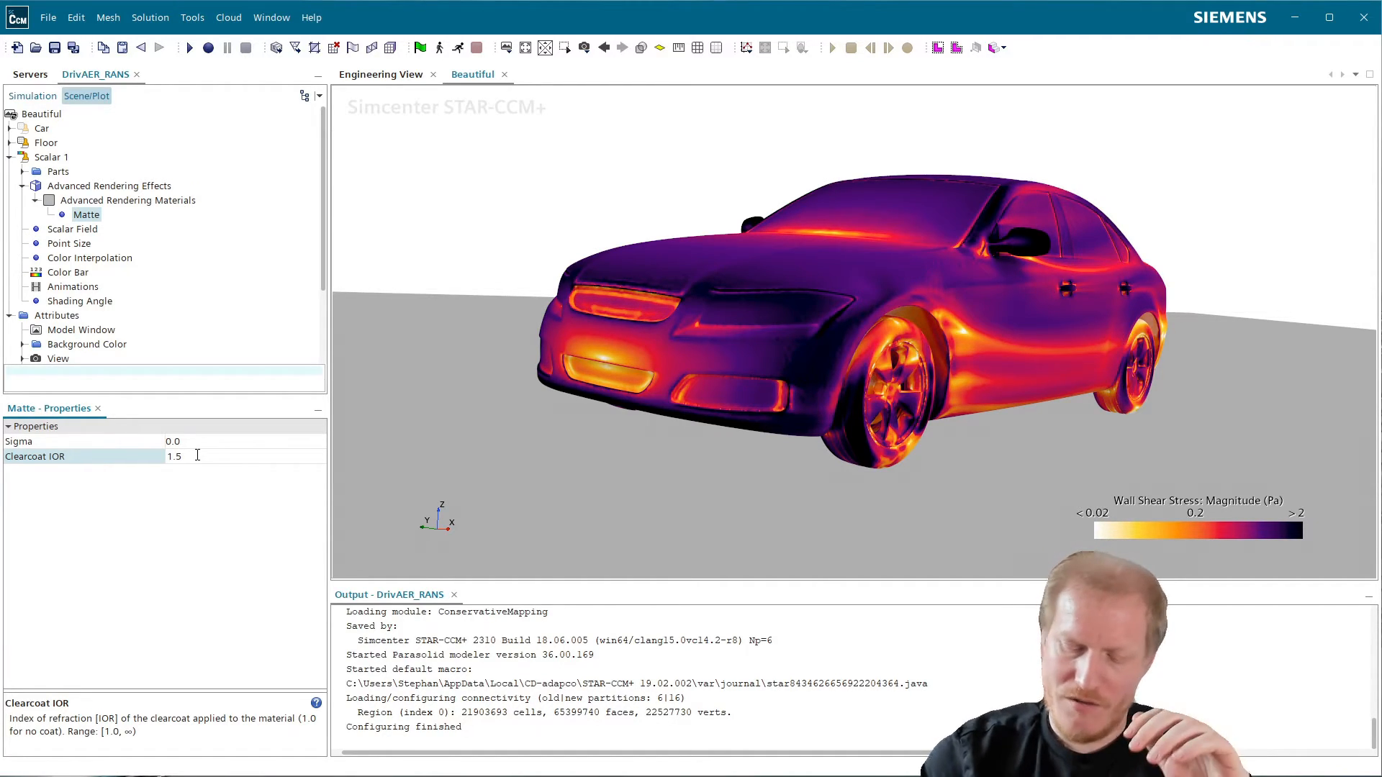
pyautogui.press('Return')
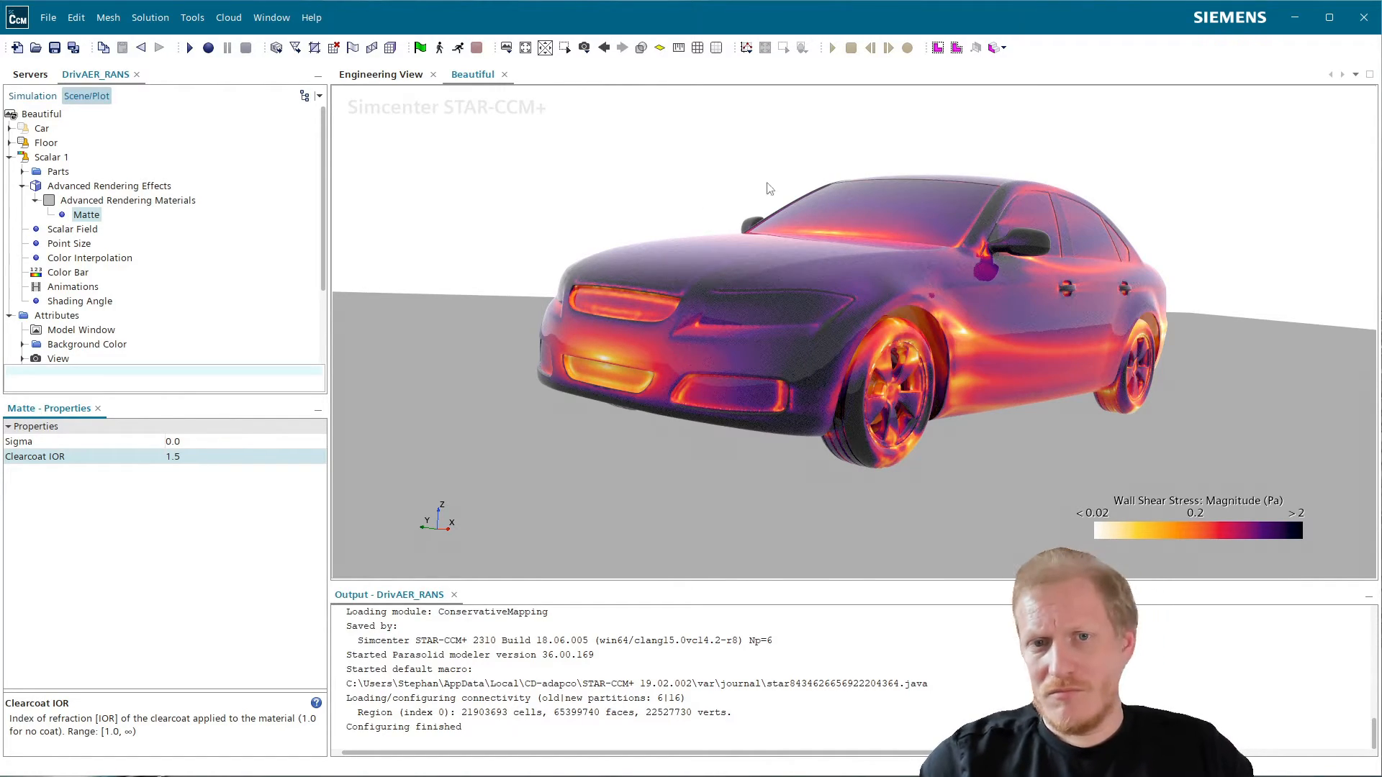
# - Try the Metallic effect as the advanced rendering material of the Scalar 1 displayer
pyautogui.moveTo(857, 344); pyautogui.dragTo(899, 373)
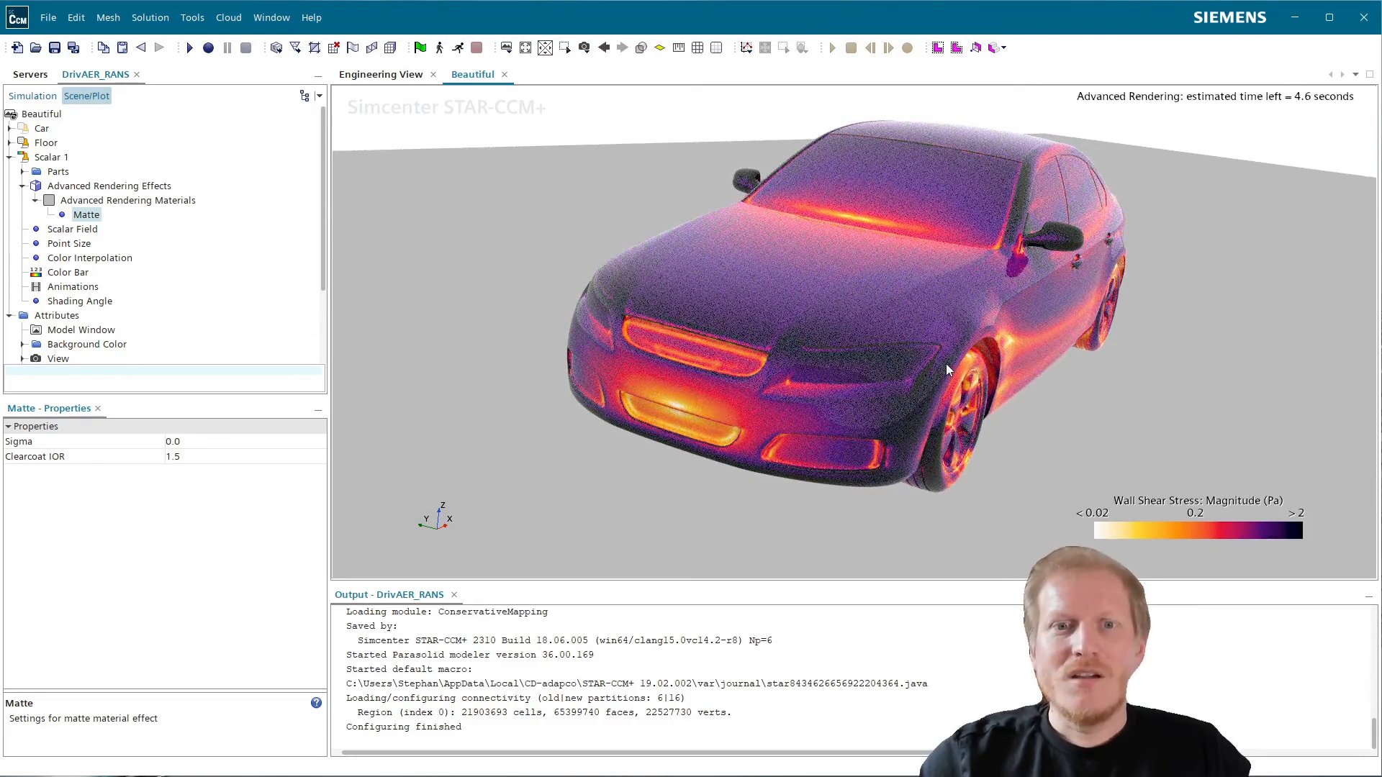
pyautogui.click(144, 200)
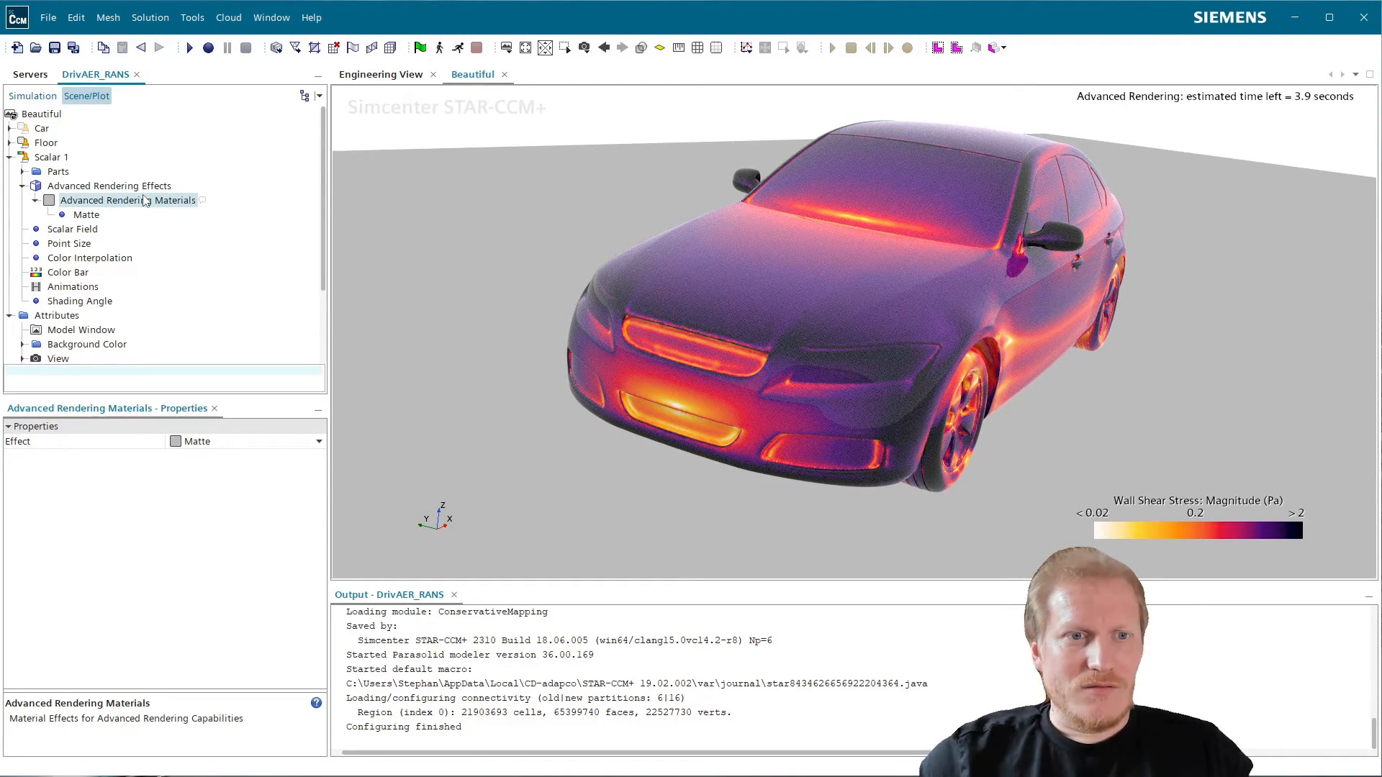
pyautogui.click(220, 441)
pyautogui.click(216, 473)
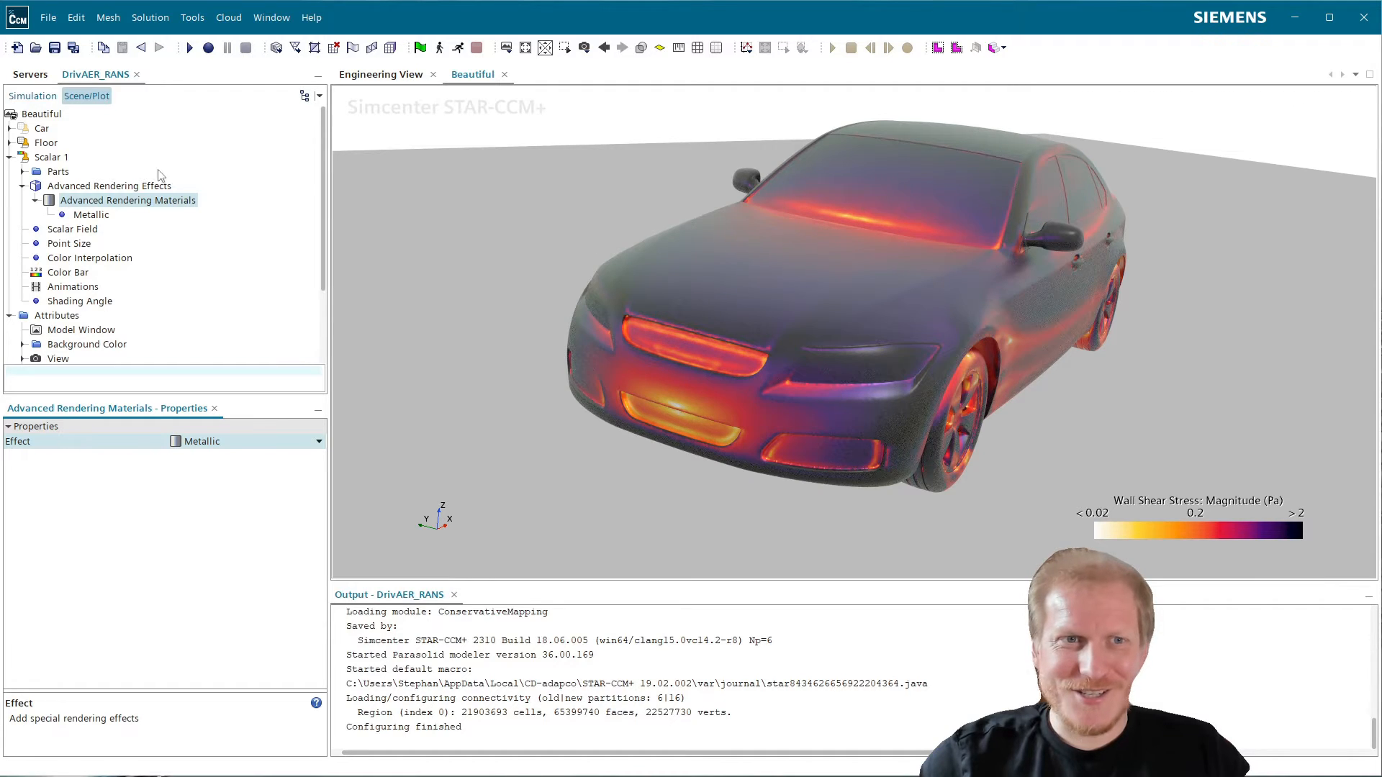
# - Set the Clearcoat IOR of Scalar 1's Metallic material to 1.5 and inspect the car's reflections from the front and side
pyautogui.click(78, 206)
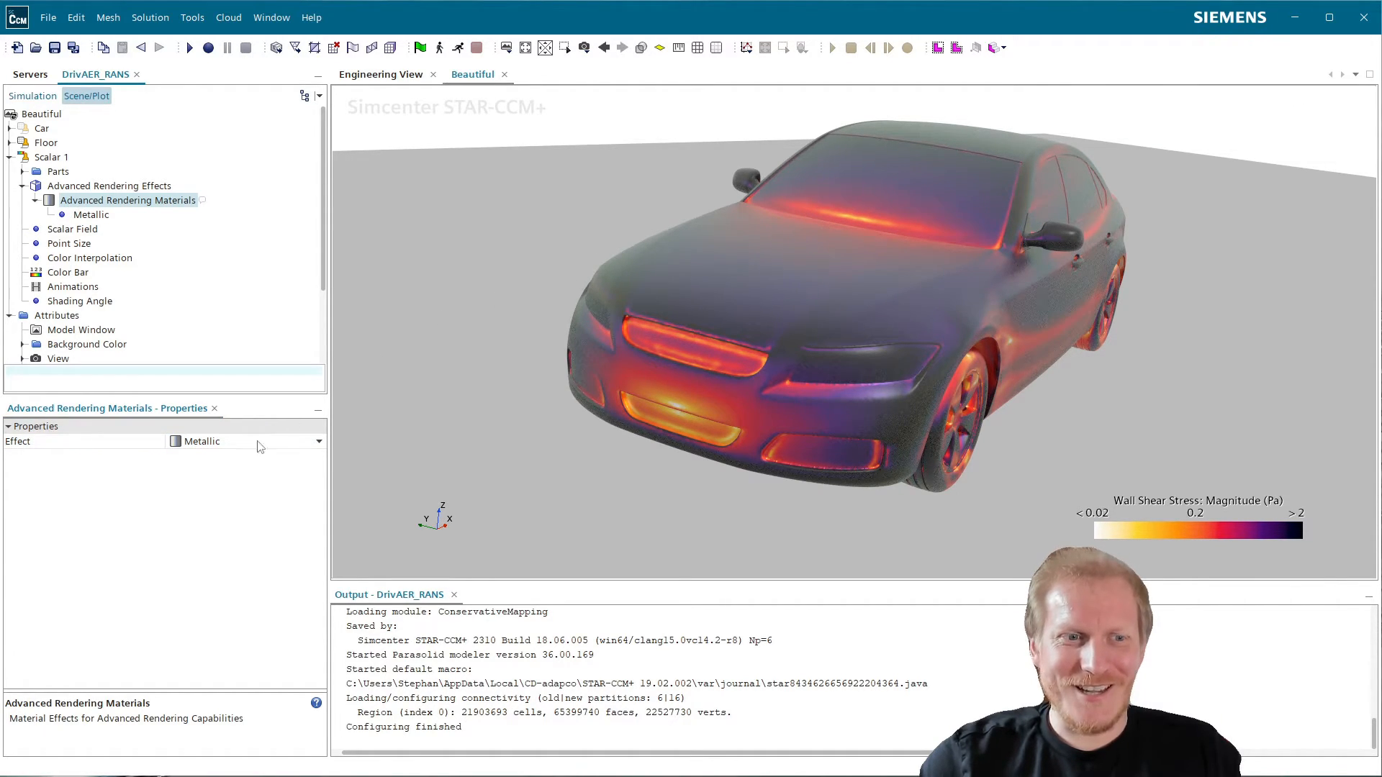
pyautogui.click(92, 216)
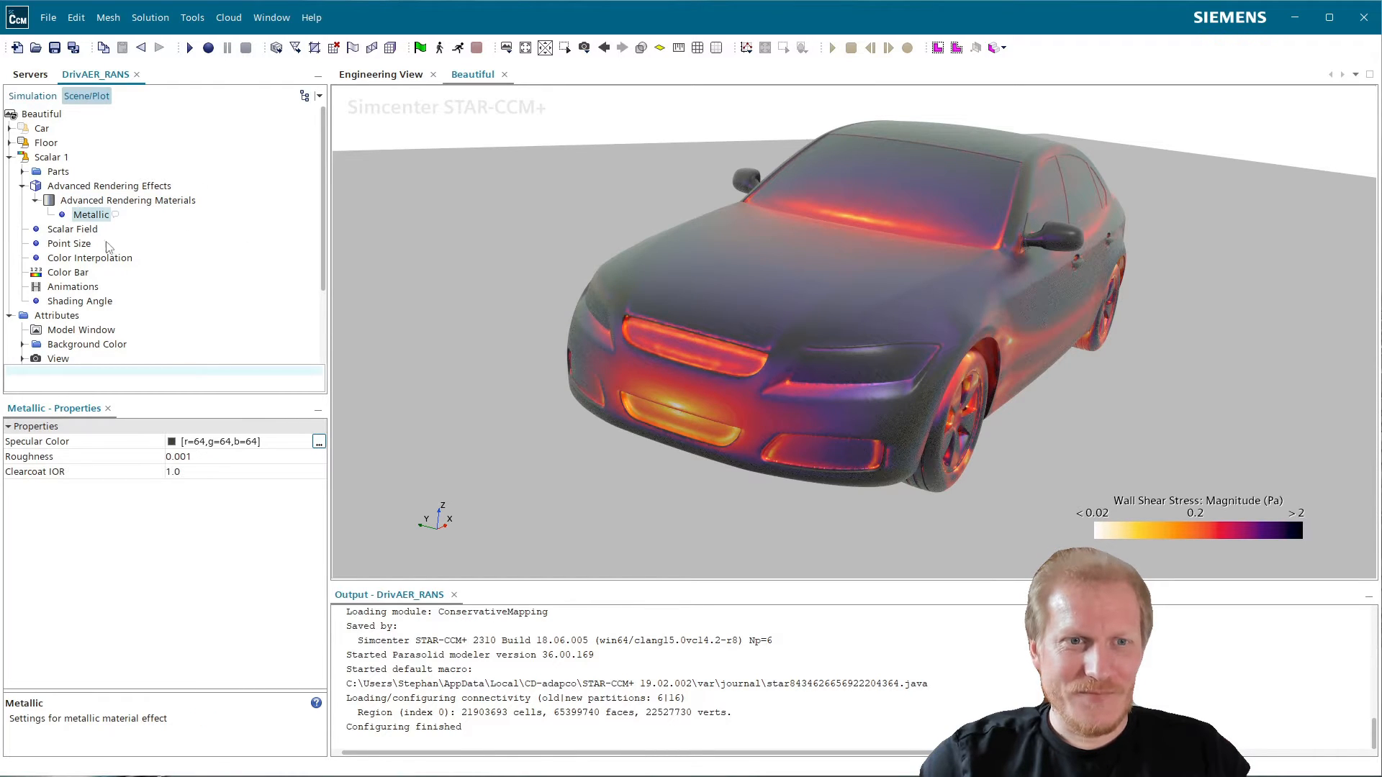
pyautogui.click(195, 473)
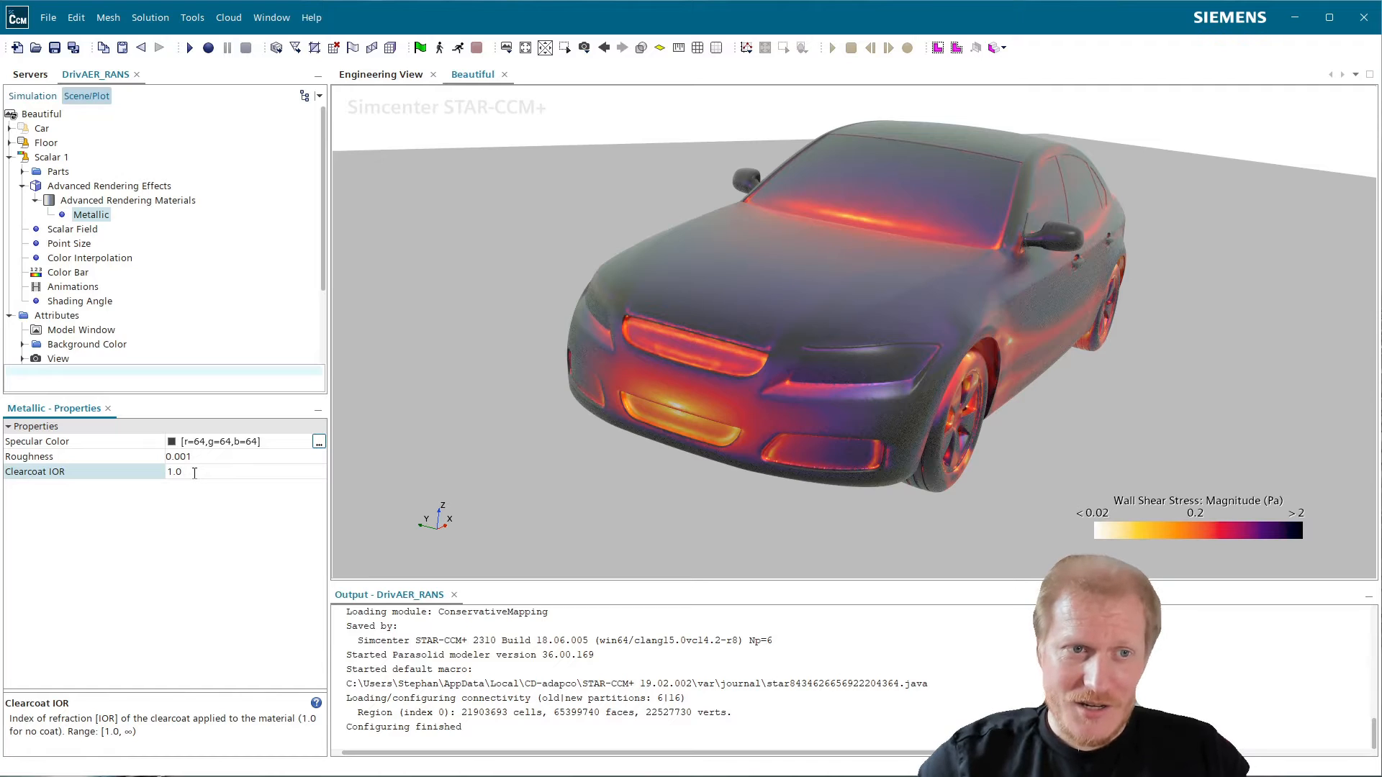
pyautogui.press('BackSpace')
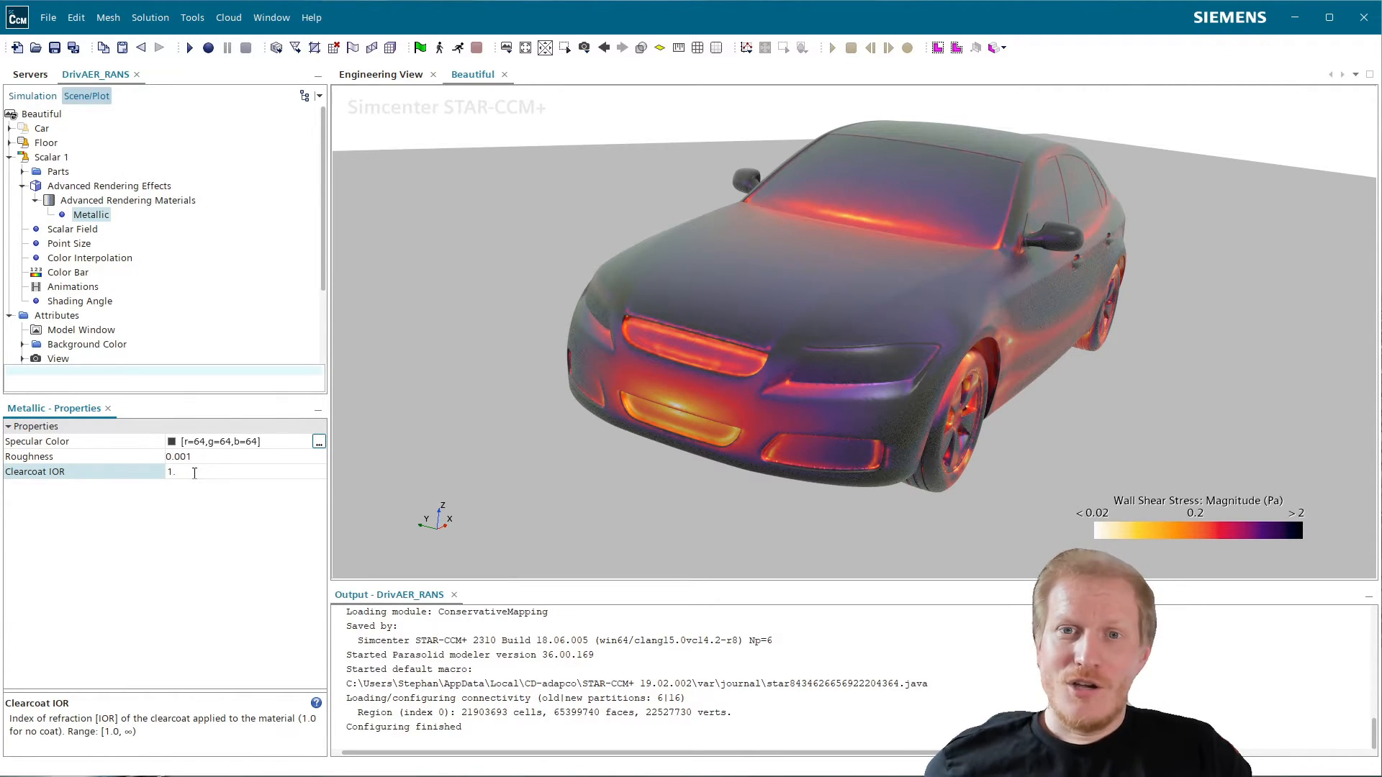
pyautogui.write('5')
pyautogui.press('Return')
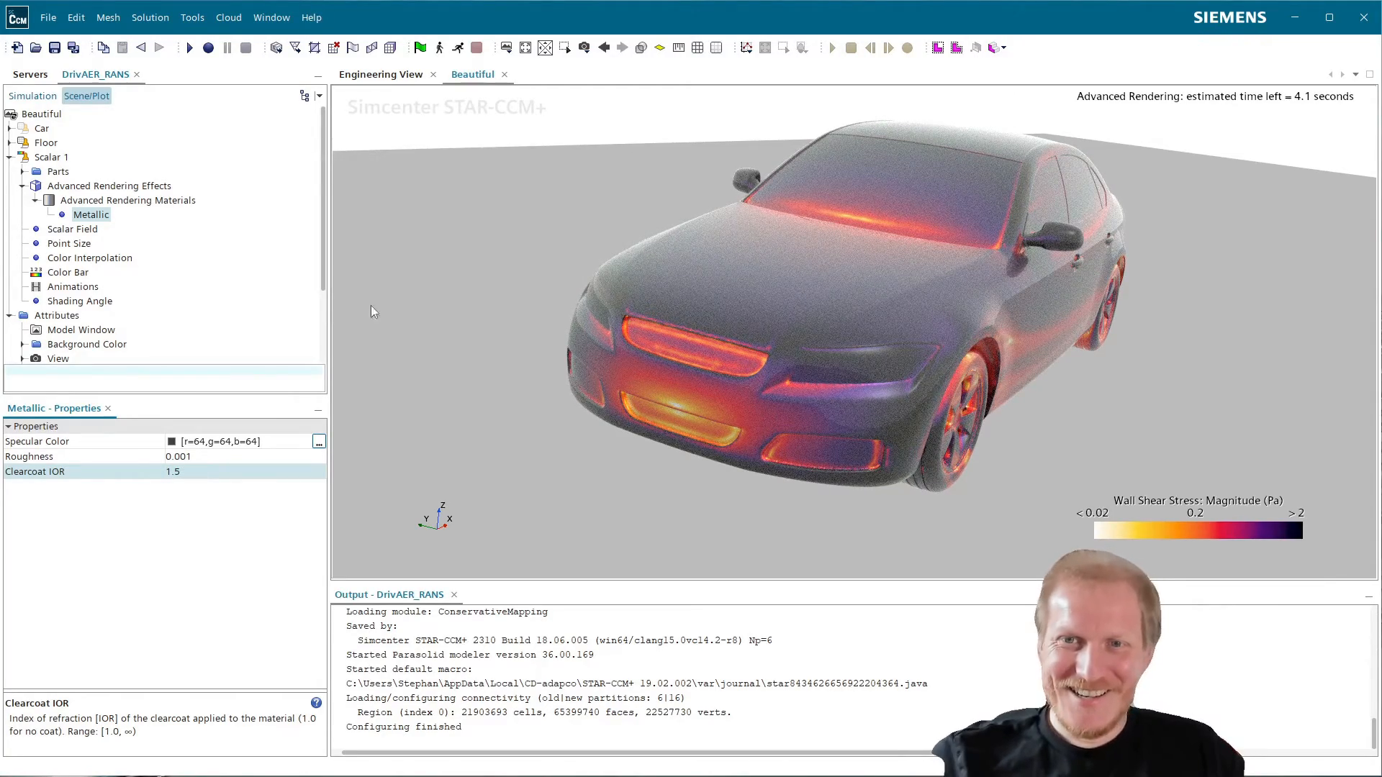
pyautogui.moveTo(858, 309); pyautogui.dragTo(723, 287)
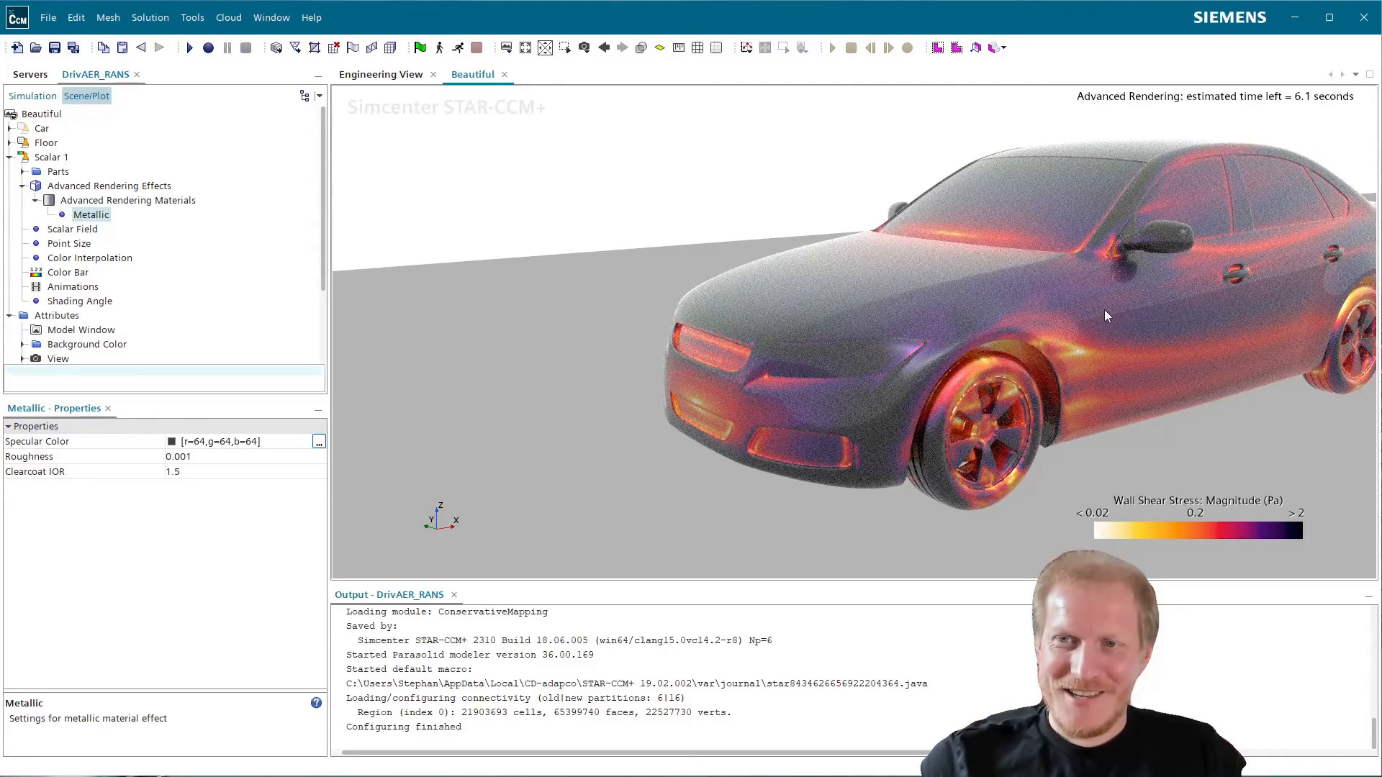
pyautogui.moveTo(1099, 305); pyautogui.dragTo(935, 305)
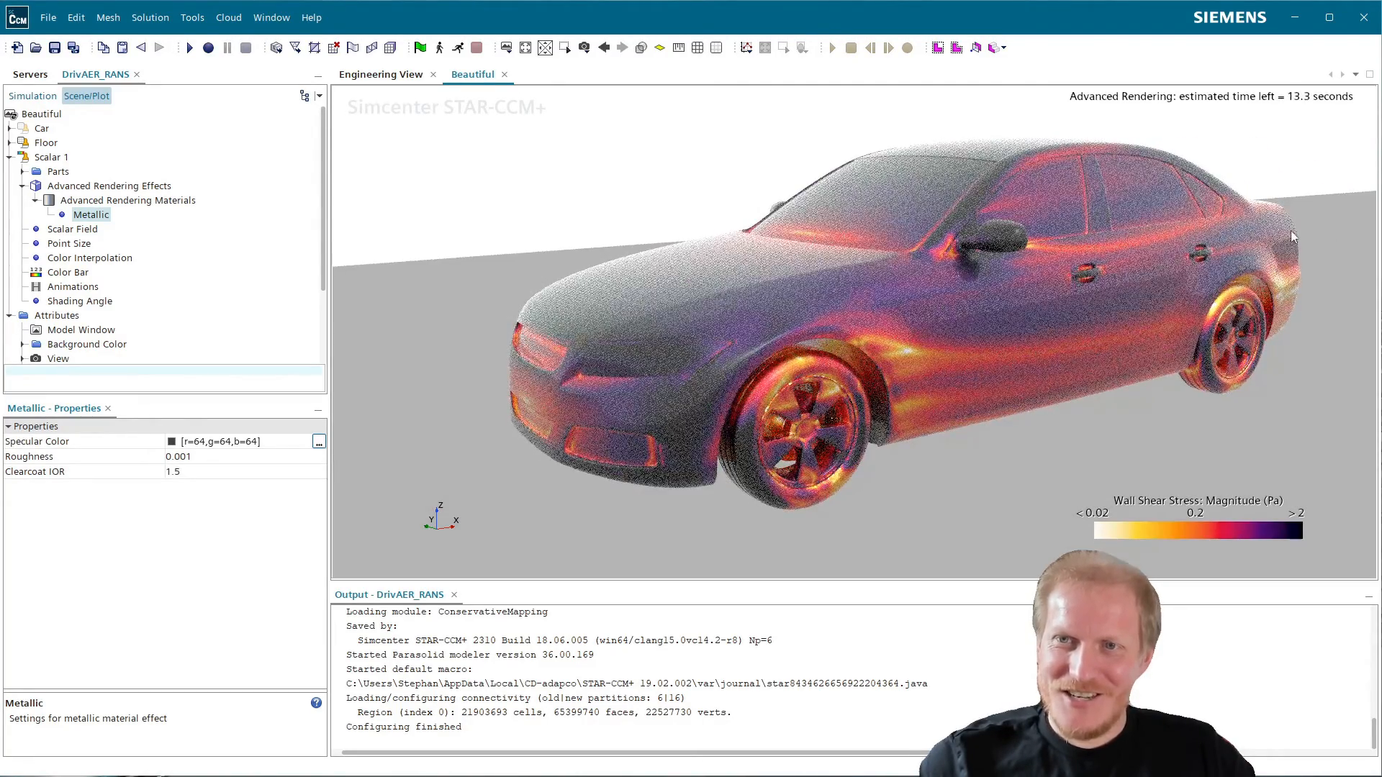
# - Set the Metallic material's Clearcoat IOR to 1.0 and its Roughness to 0.0
pyautogui.click(193, 457)
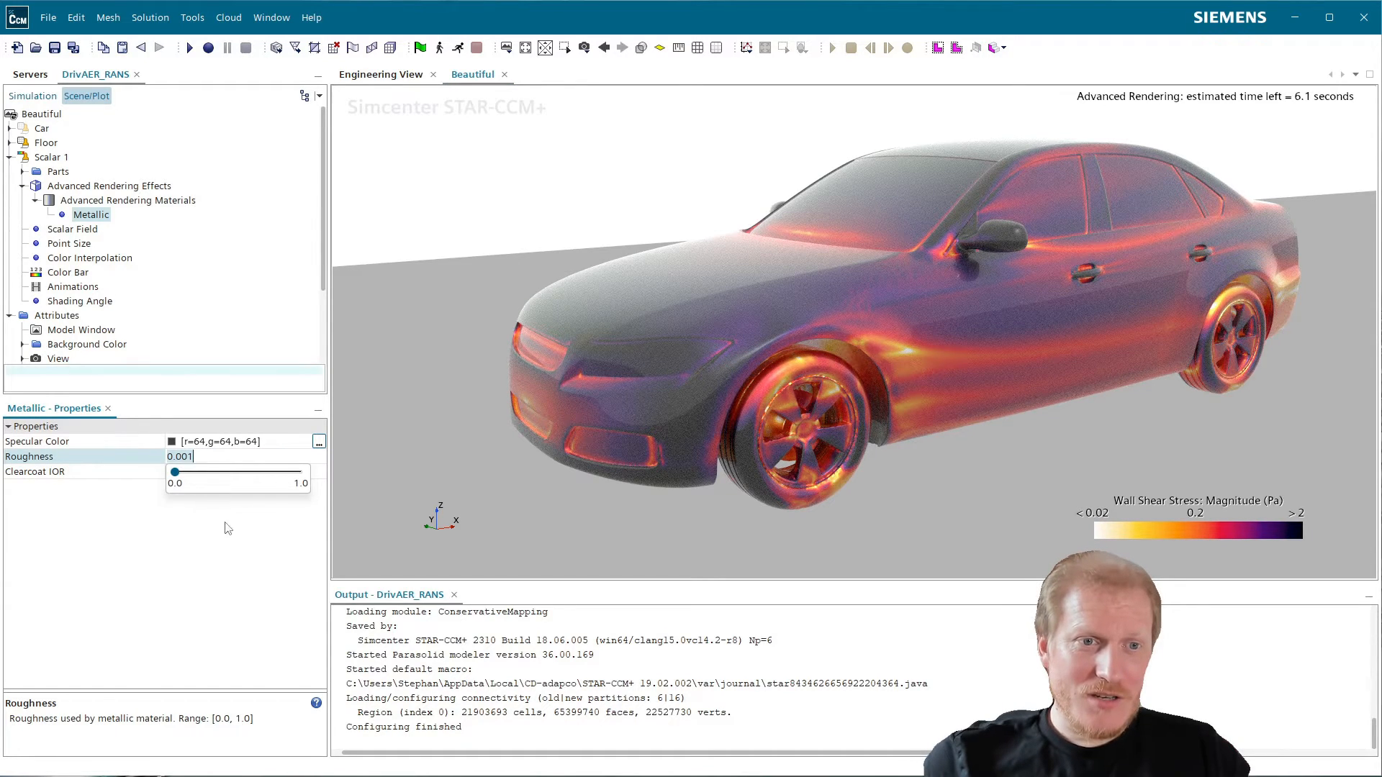
pyautogui.click(211, 473)
pyautogui.write('1.0')
pyautogui.press('Return')
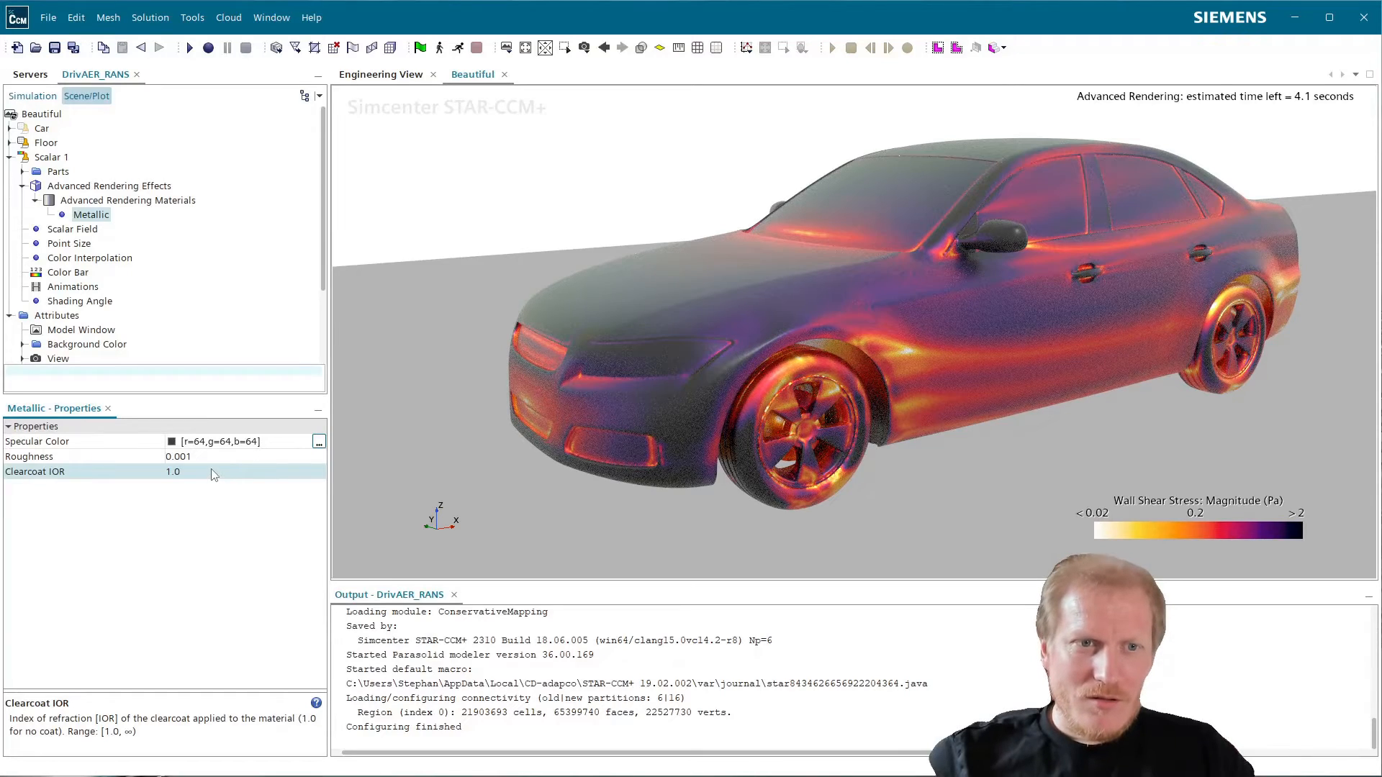
pyautogui.click(224, 458)
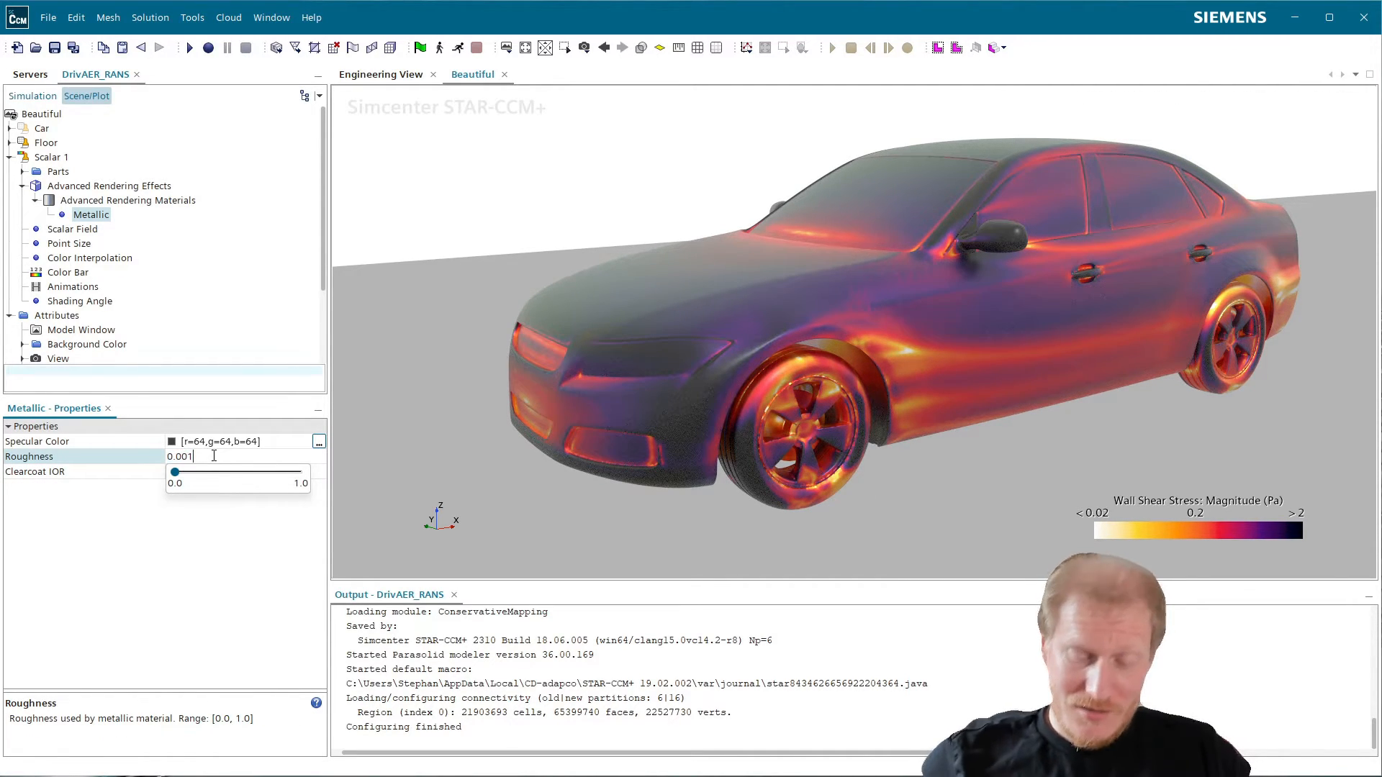
pyautogui.press('Return')
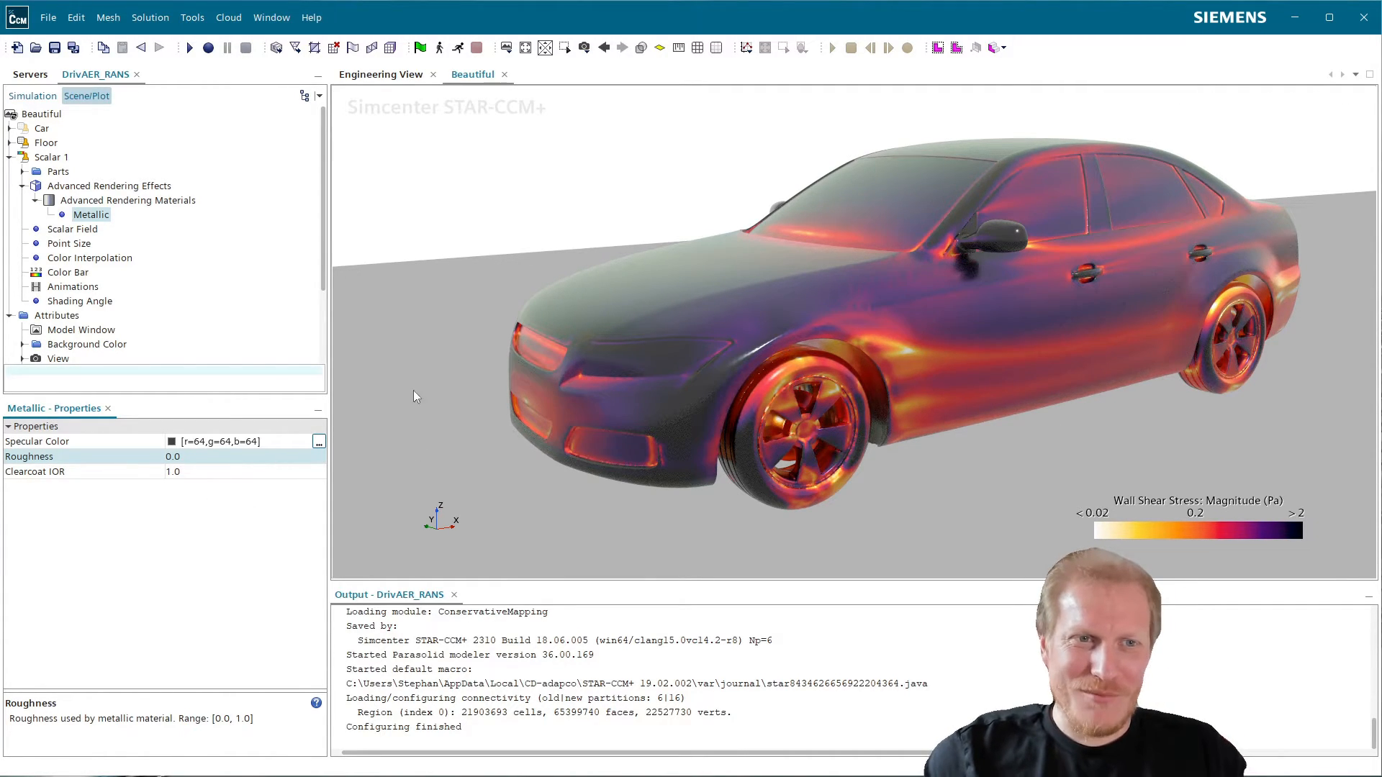
# - Set the Clearcoat IOR of the zero-roughness Metallic material to 1.5 again
pyautogui.click(196, 472)
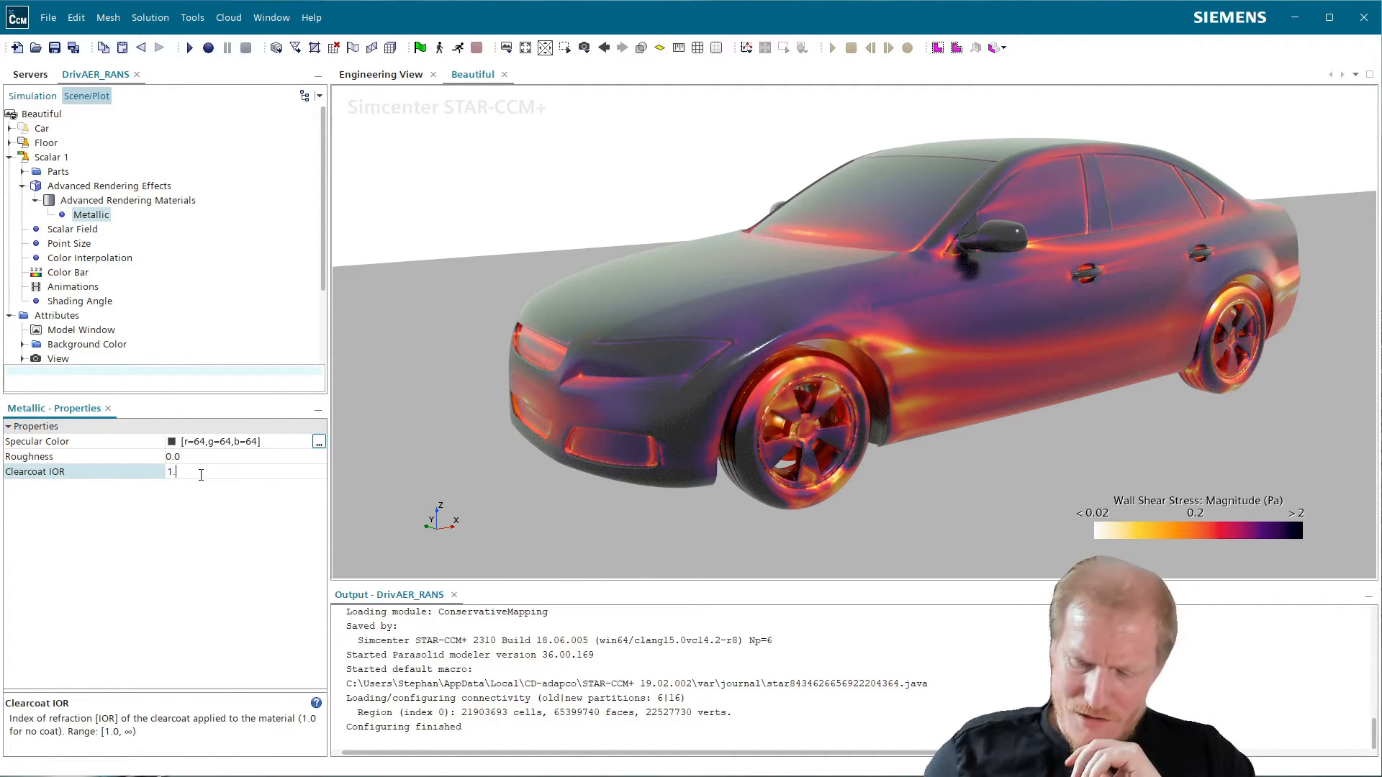
pyautogui.write('5')
pyautogui.press('Return')
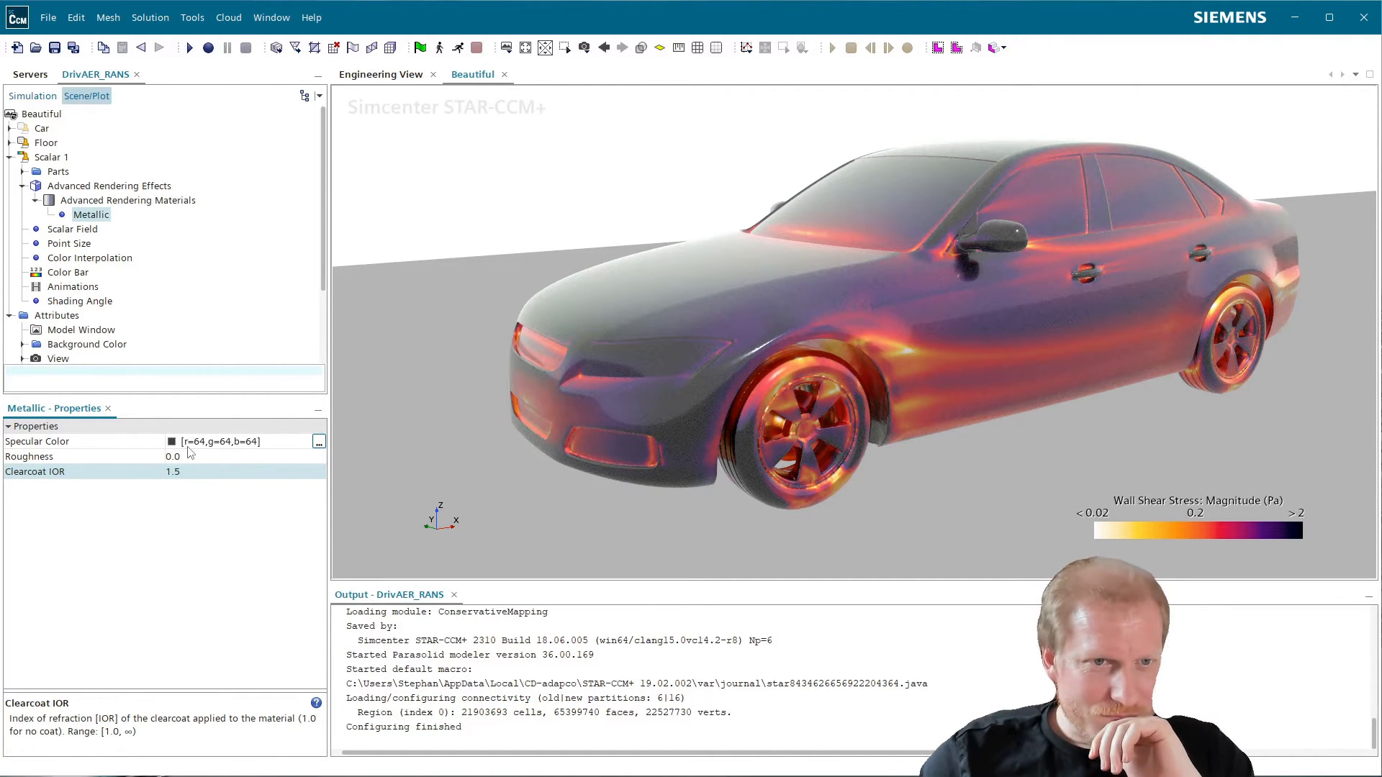
# - Compare the Transparent Body, Transparent and Light-Emitting material effects on the Scalar 1 displayer
pyautogui.click(121, 202)
pyautogui.click(209, 441)
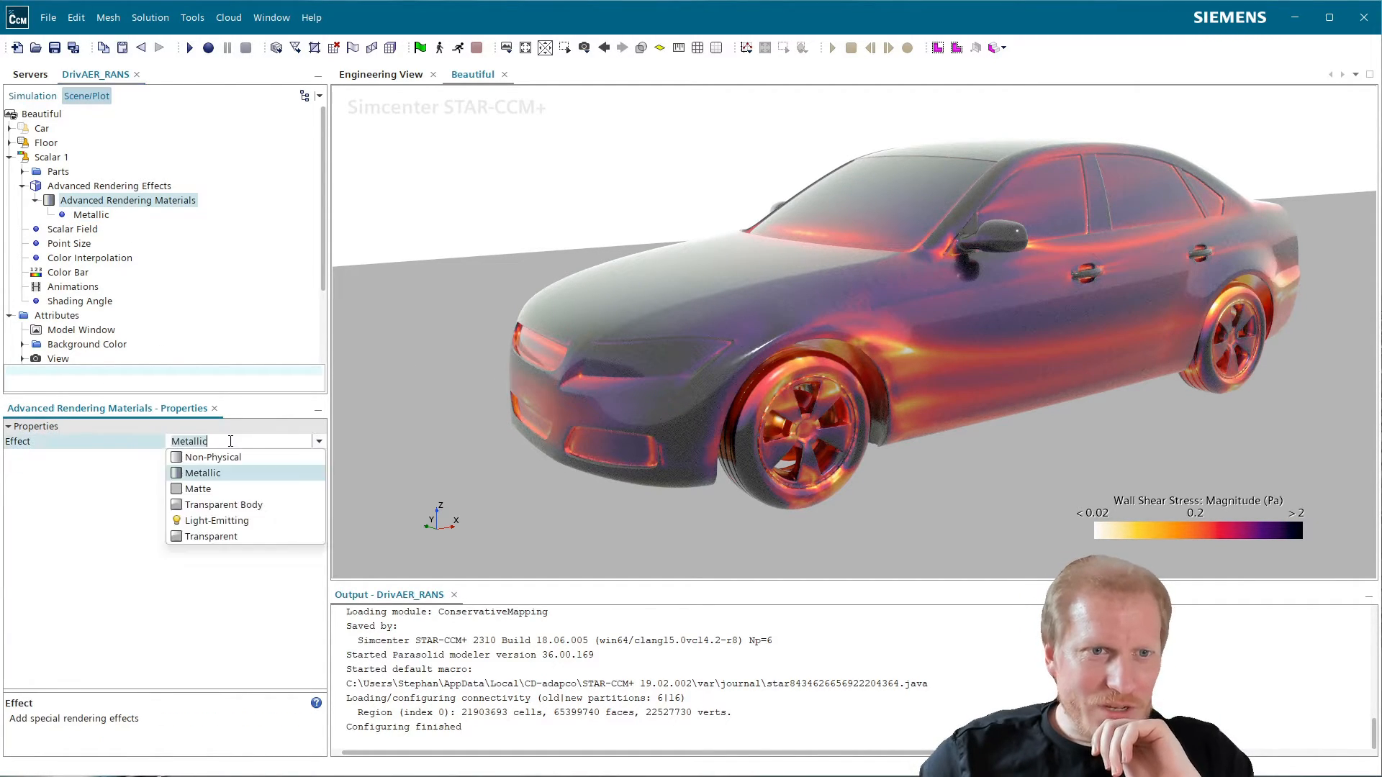
pyautogui.click(224, 506)
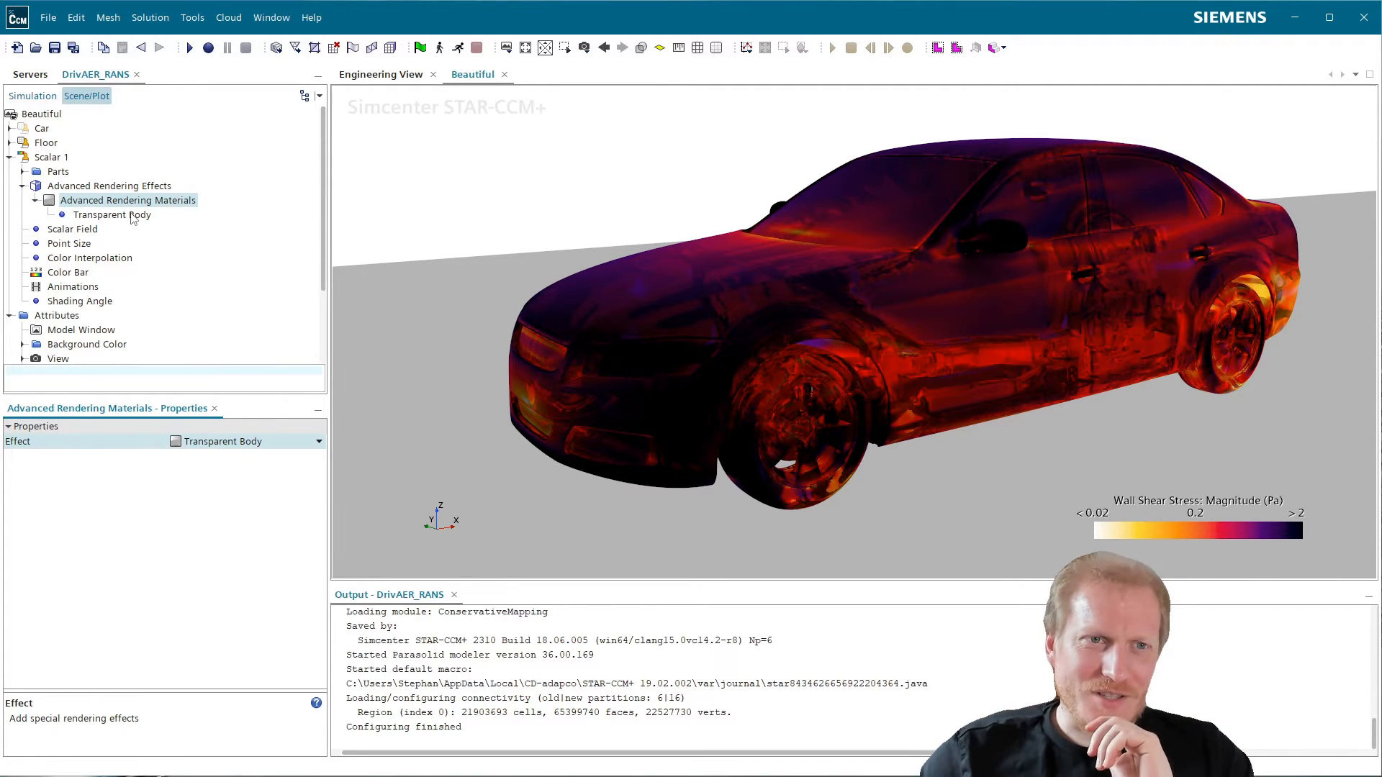
pyautogui.click(241, 433)
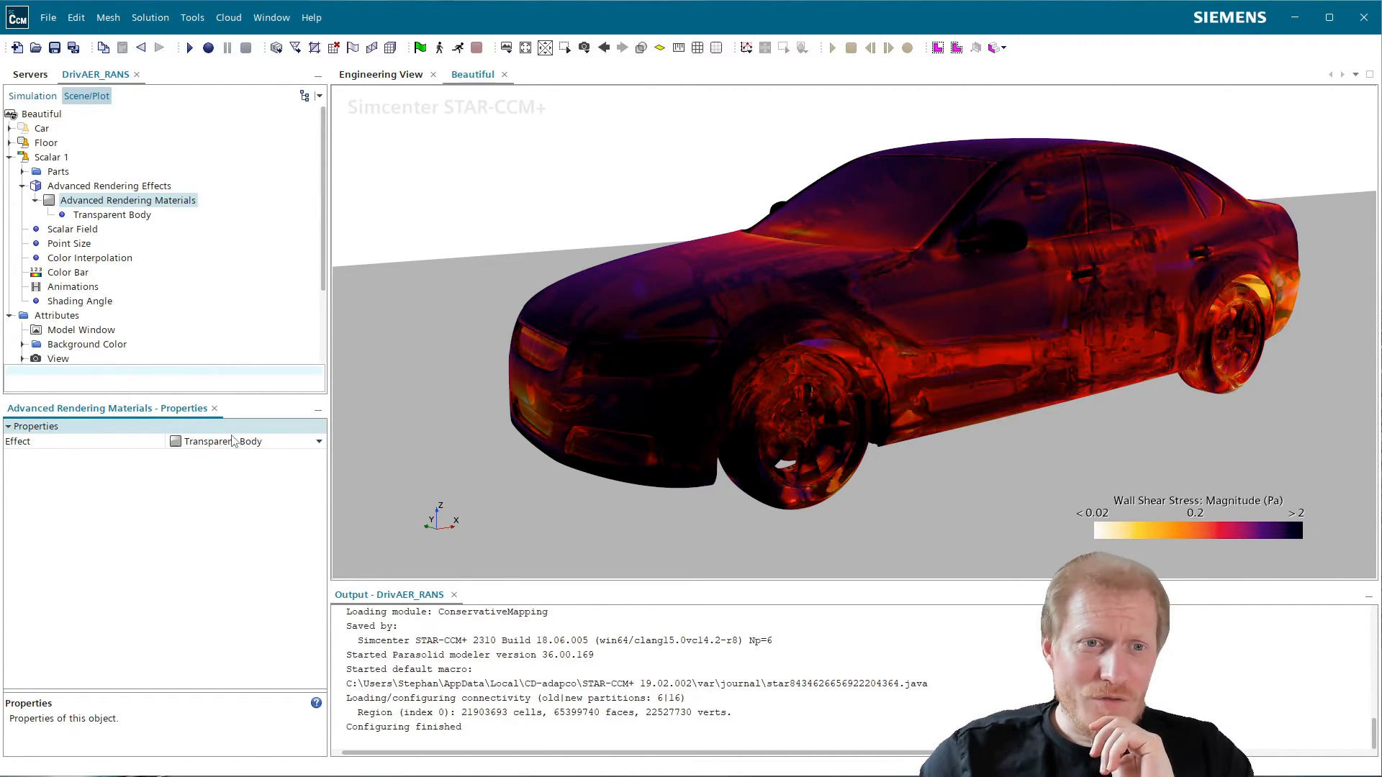
pyautogui.click(232, 440)
pyautogui.click(211, 537)
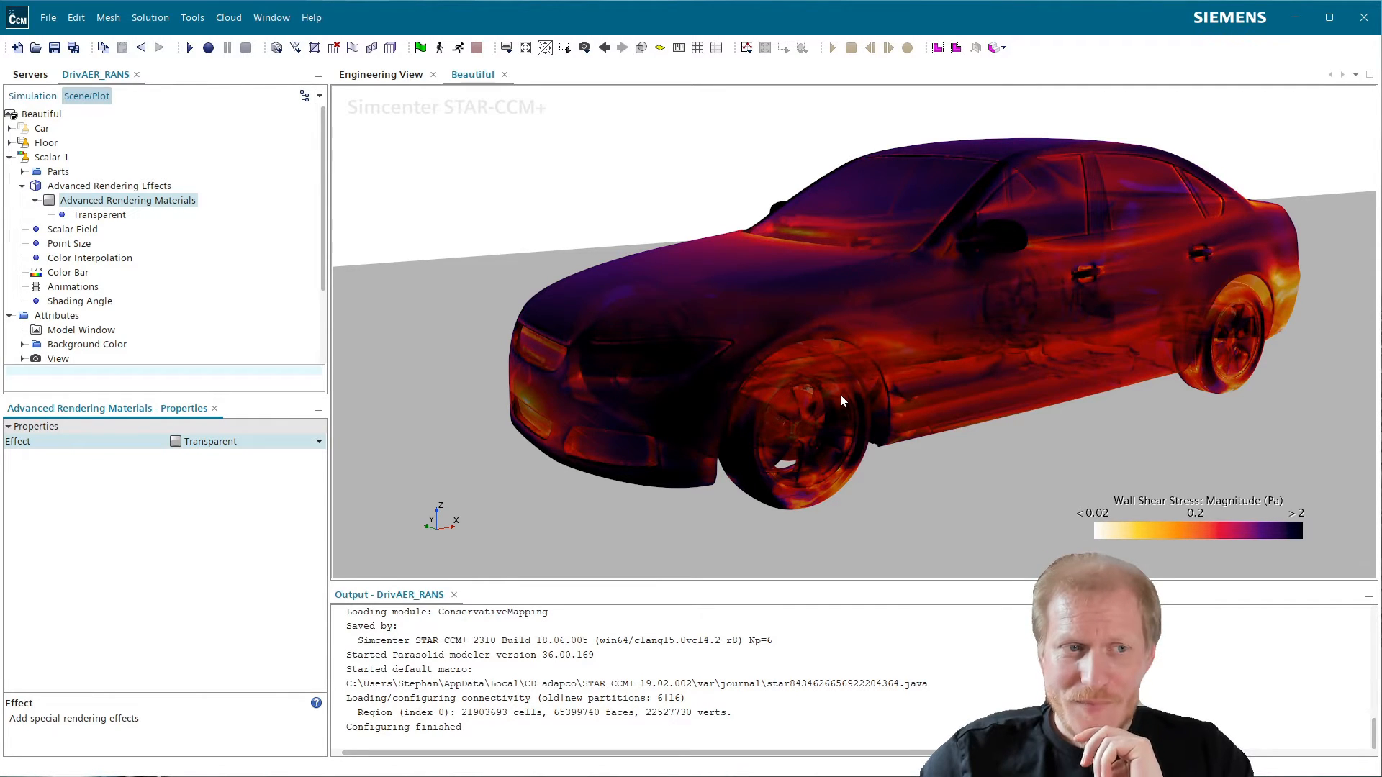
pyautogui.click(256, 442)
pyautogui.click(223, 520)
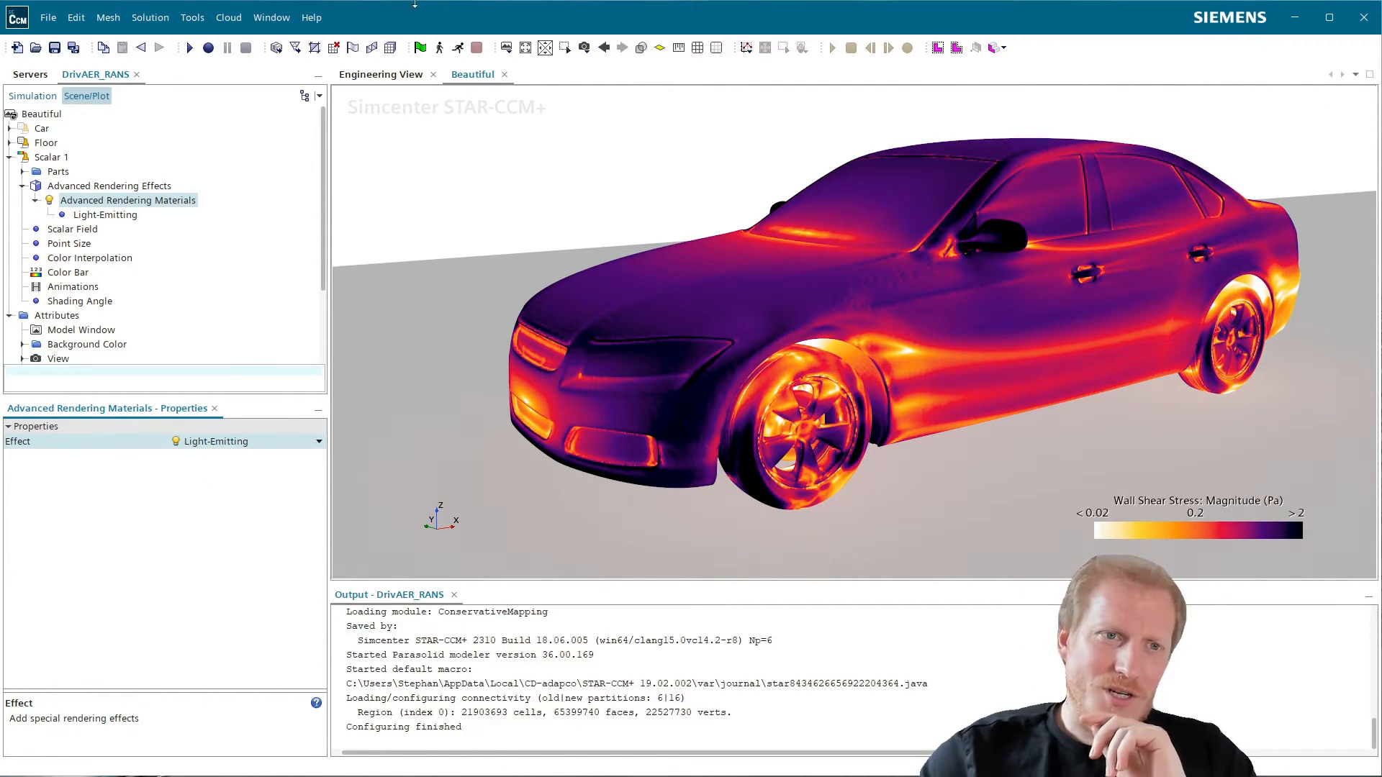
# - Switch the advanced rendering material effect of Scalar 1 back to Matte and check its material settings
pyautogui.click(262, 442)
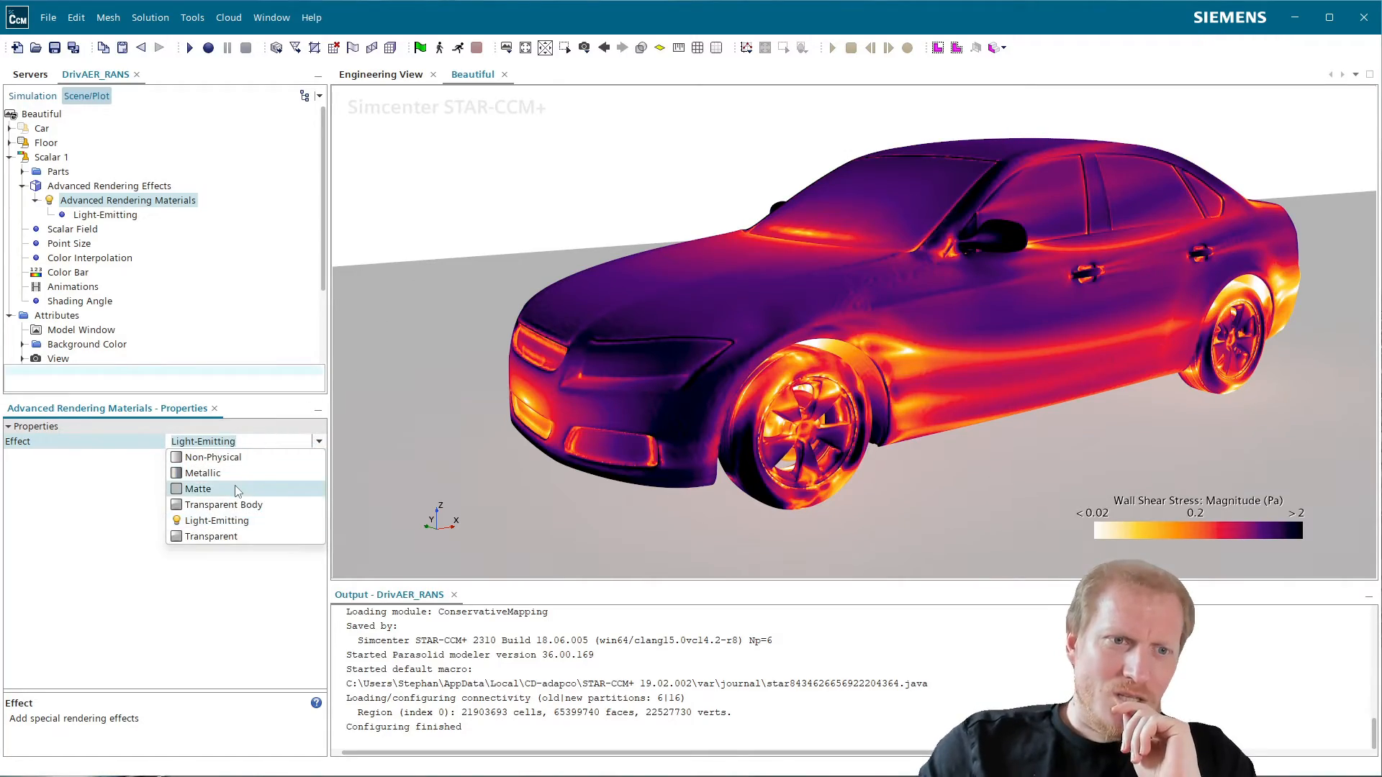
pyautogui.click(198, 489)
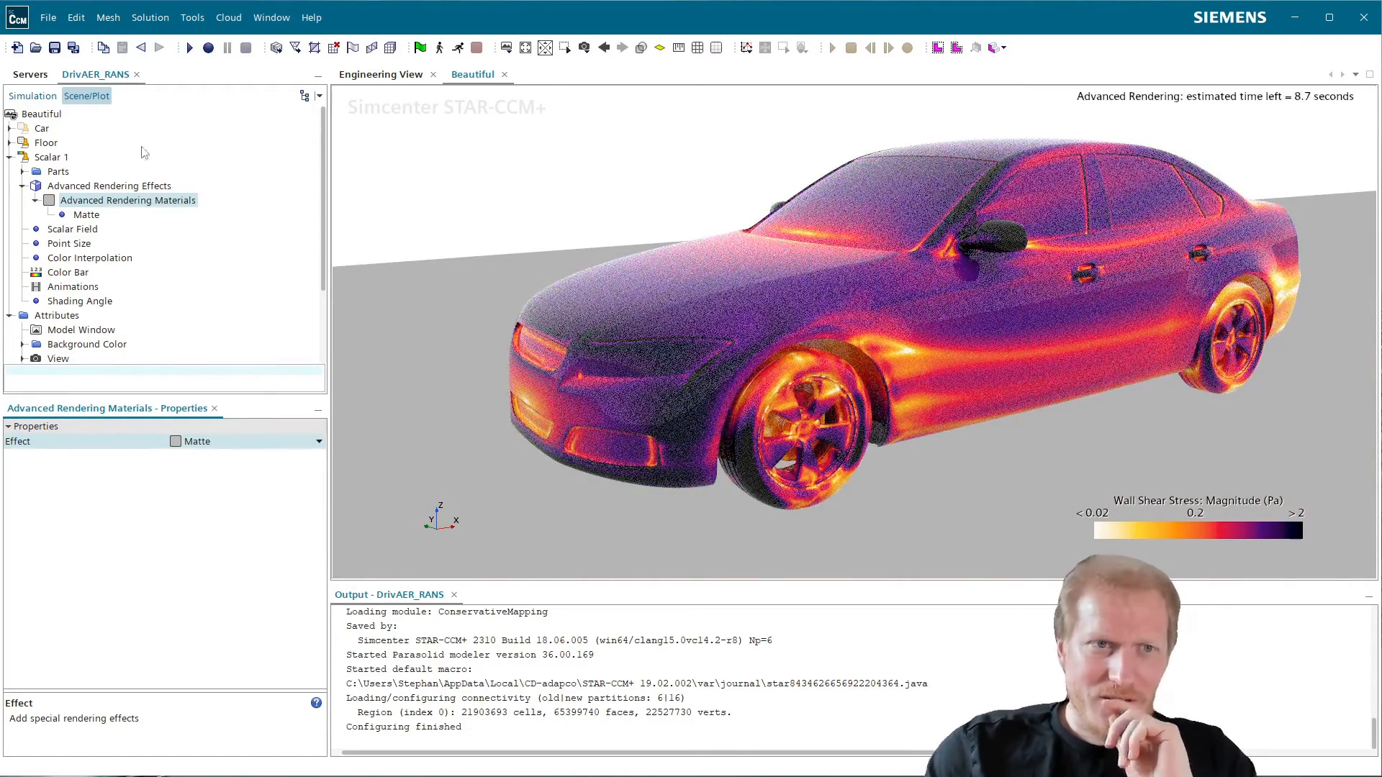
pyautogui.click(87, 215)
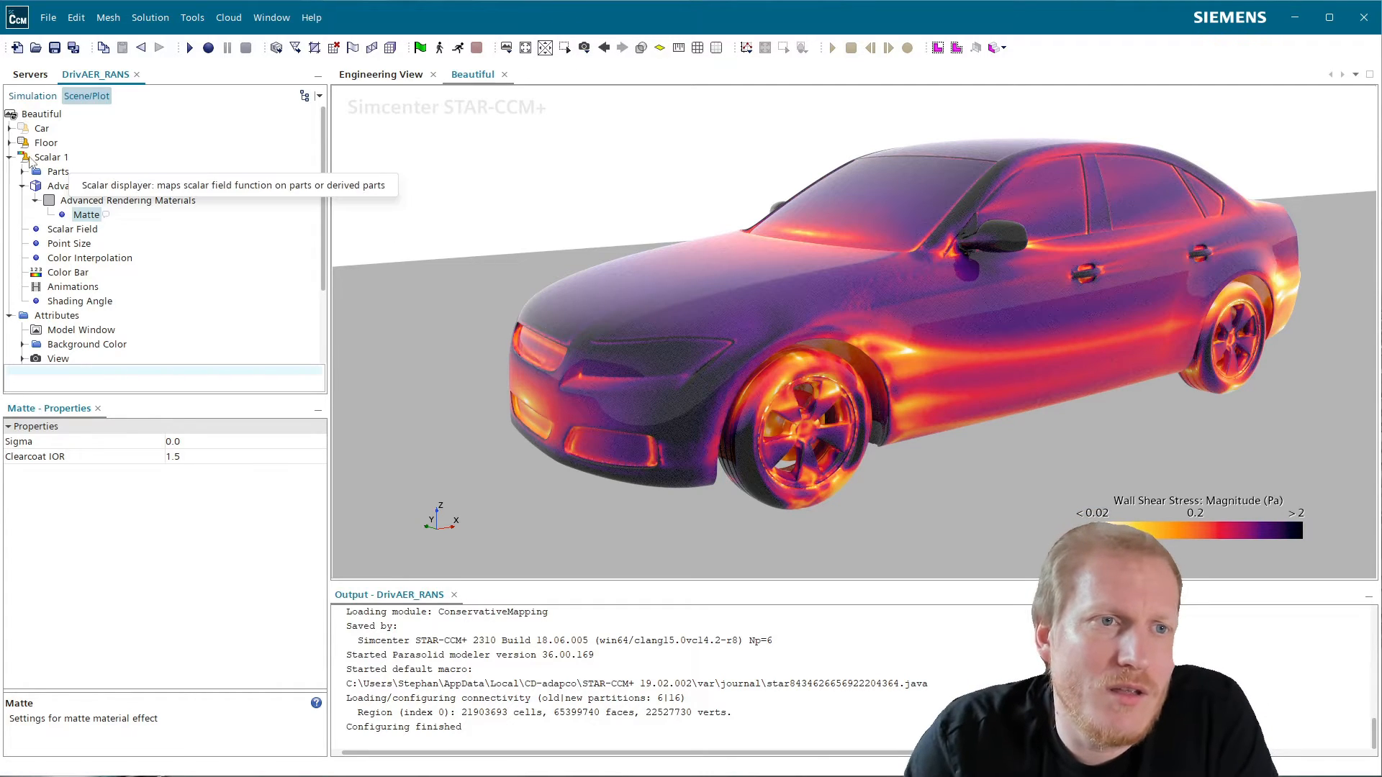
# - Enable shadows in the Advanced Rendering Effects of the Floor displayer
pyautogui.click(11, 143)
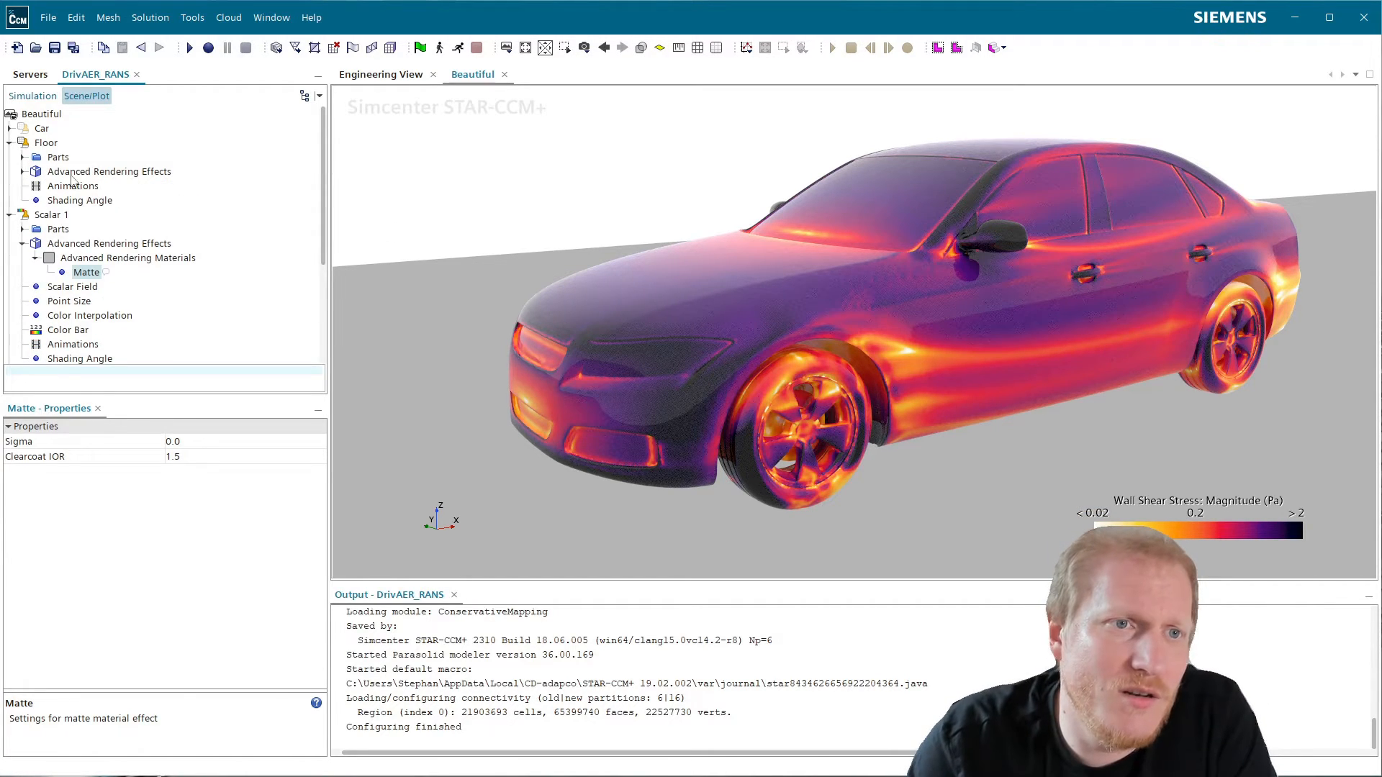
pyautogui.click(44, 143)
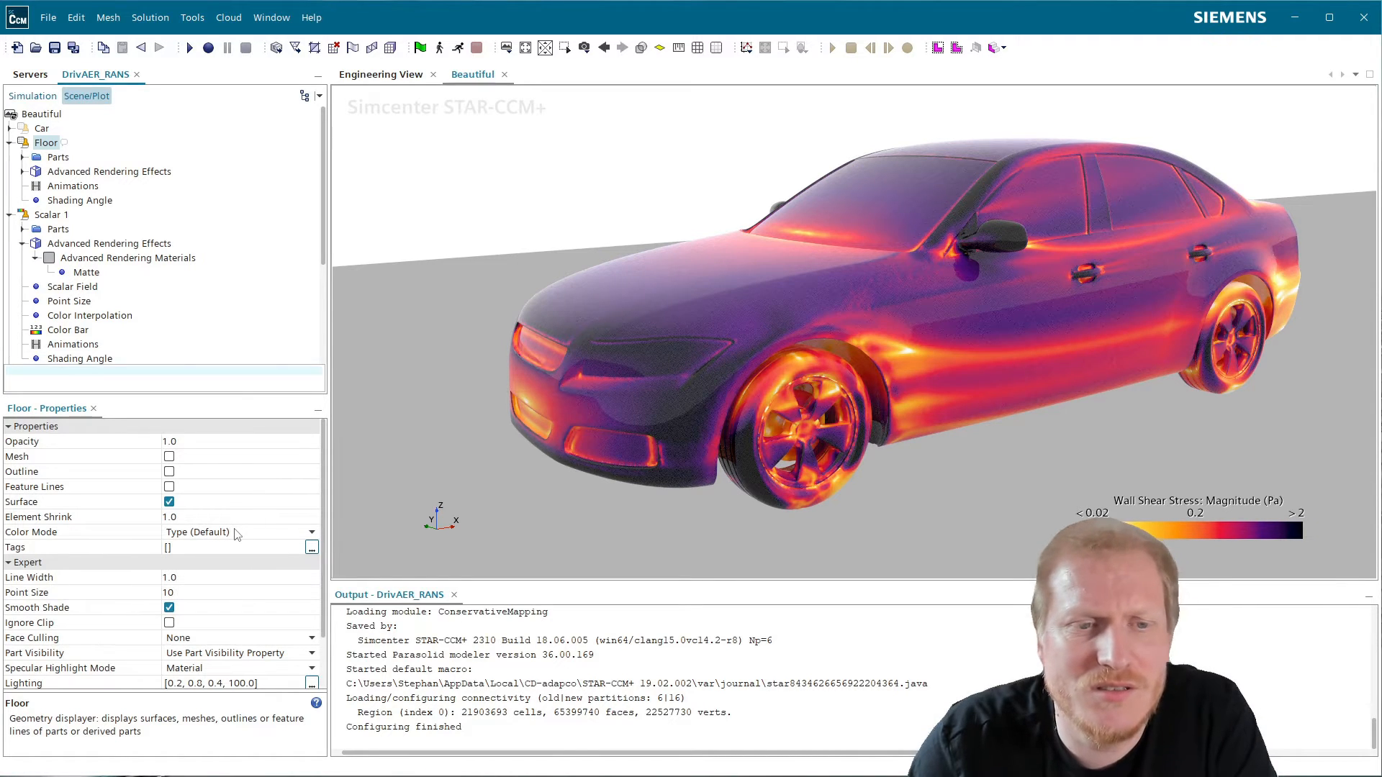
pyautogui.click(157, 178)
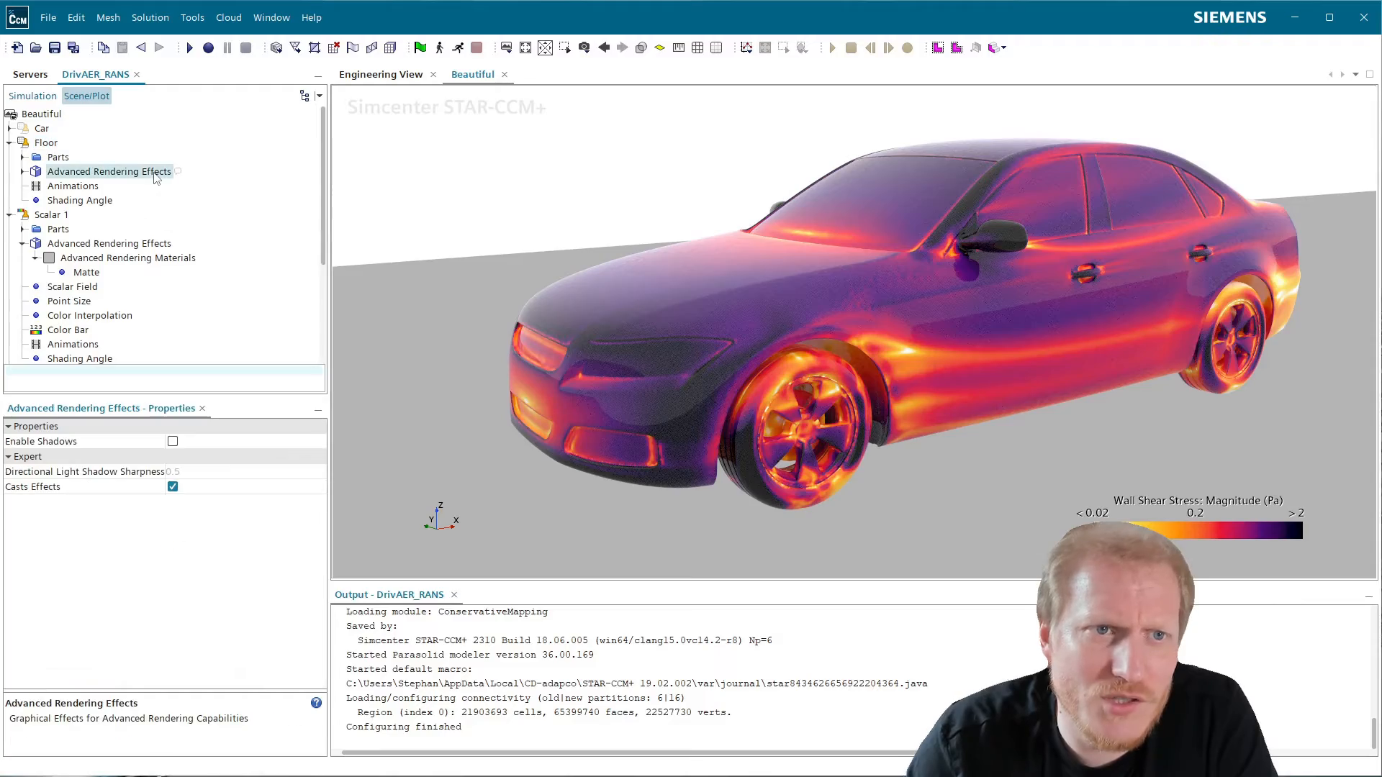
pyautogui.click(173, 442)
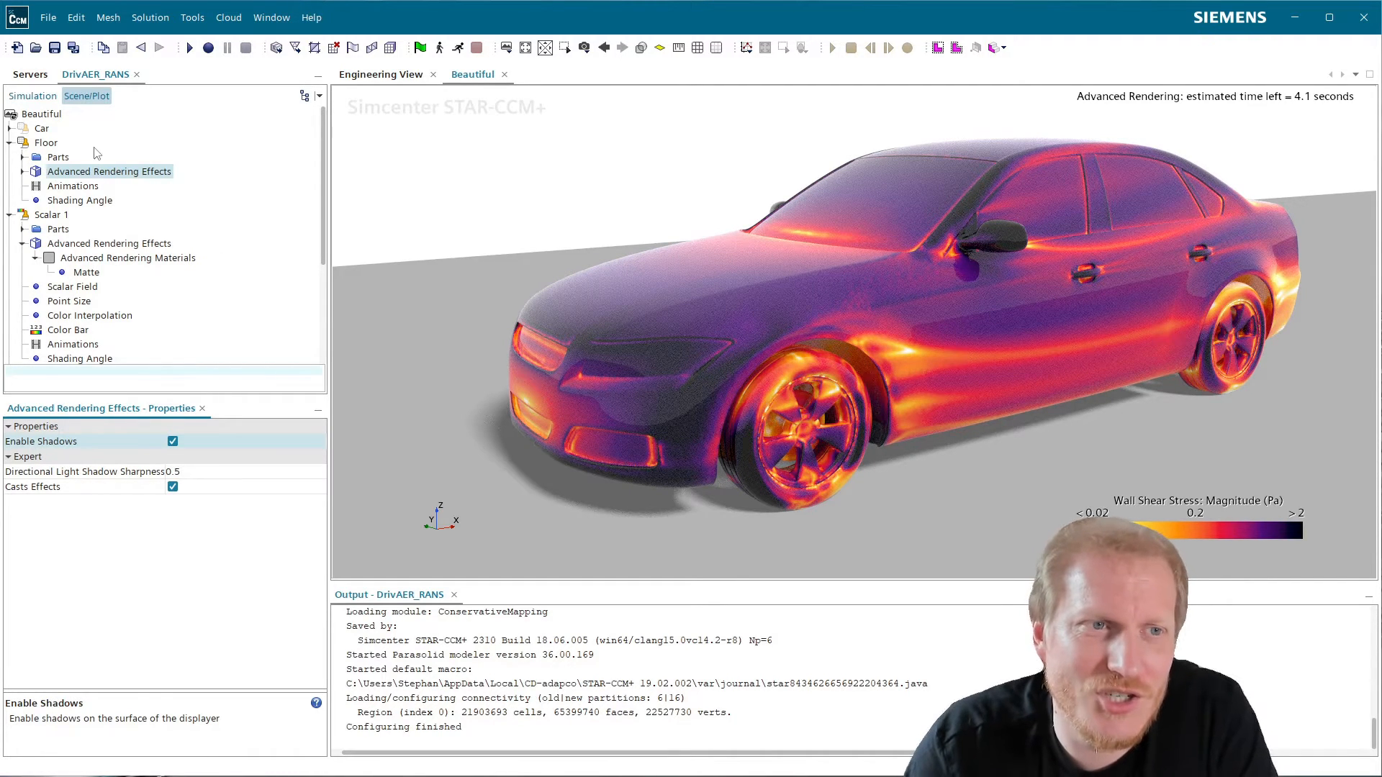
pyautogui.click(22, 172)
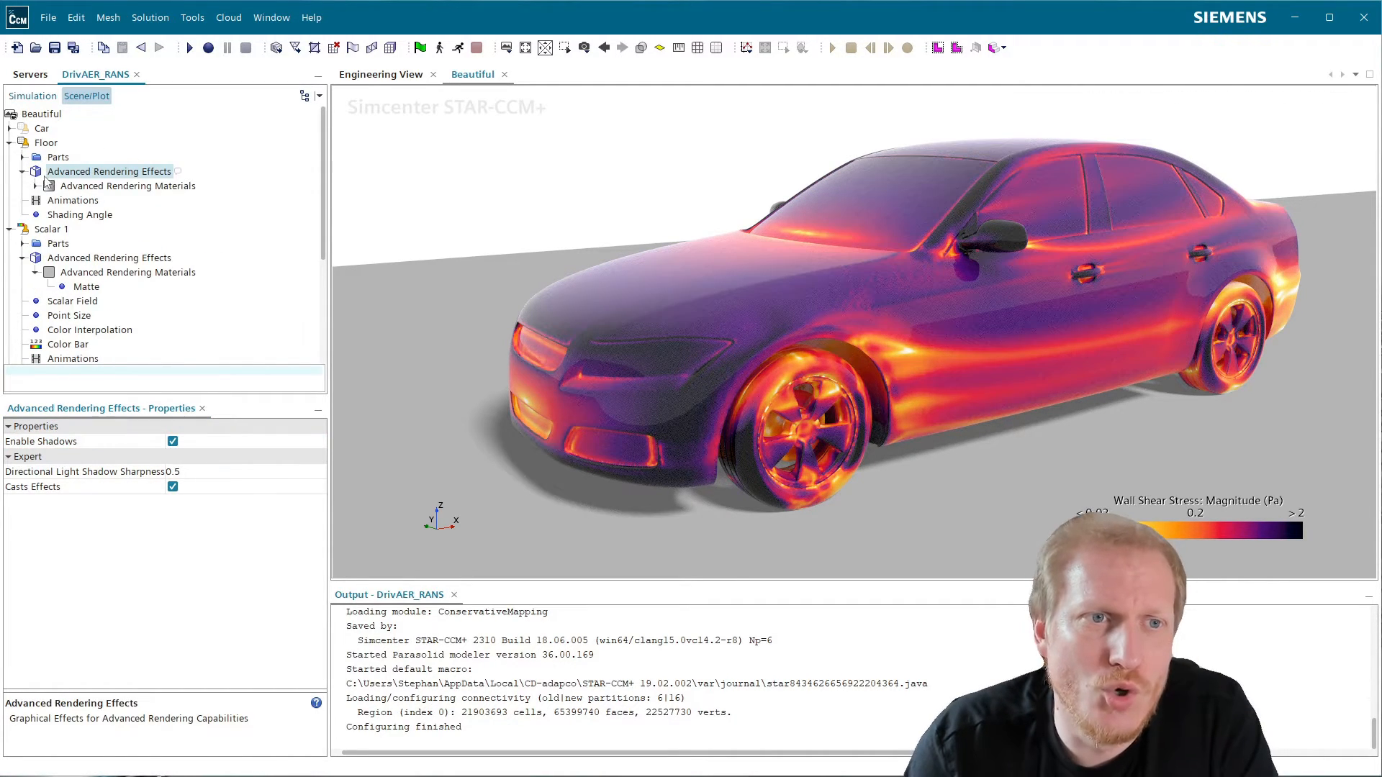
pyautogui.click(23, 172)
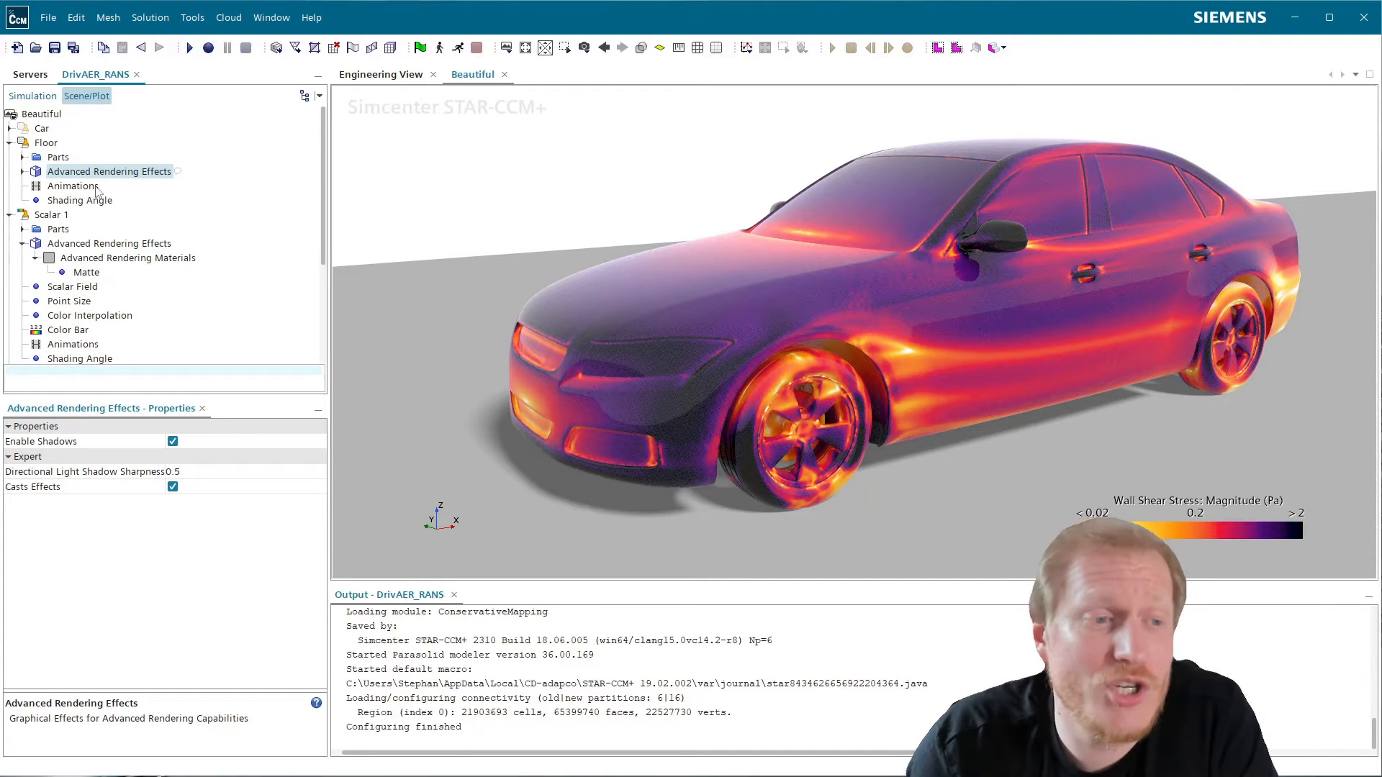
# - Set the color mode of the Floor displayer to Preset Material
pyautogui.click(40, 144)
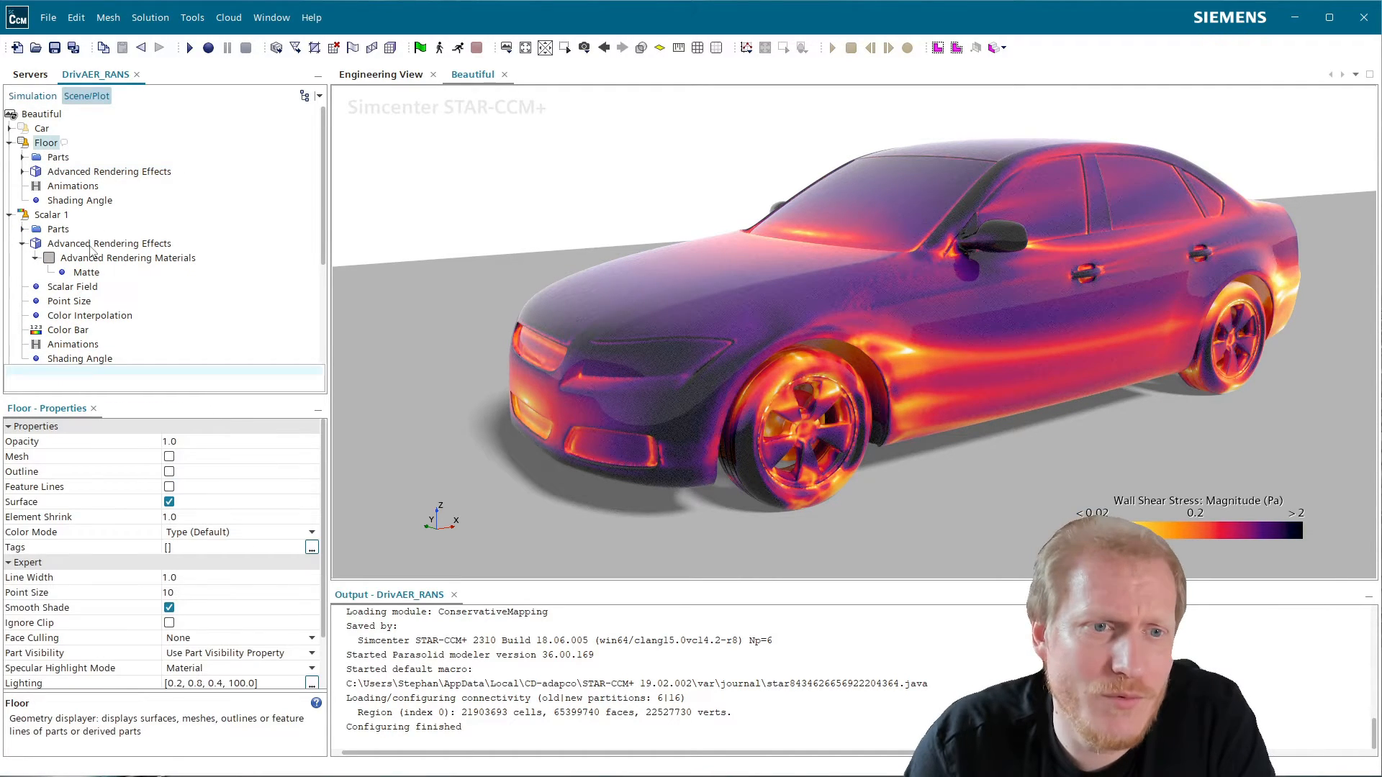
pyautogui.click(232, 534)
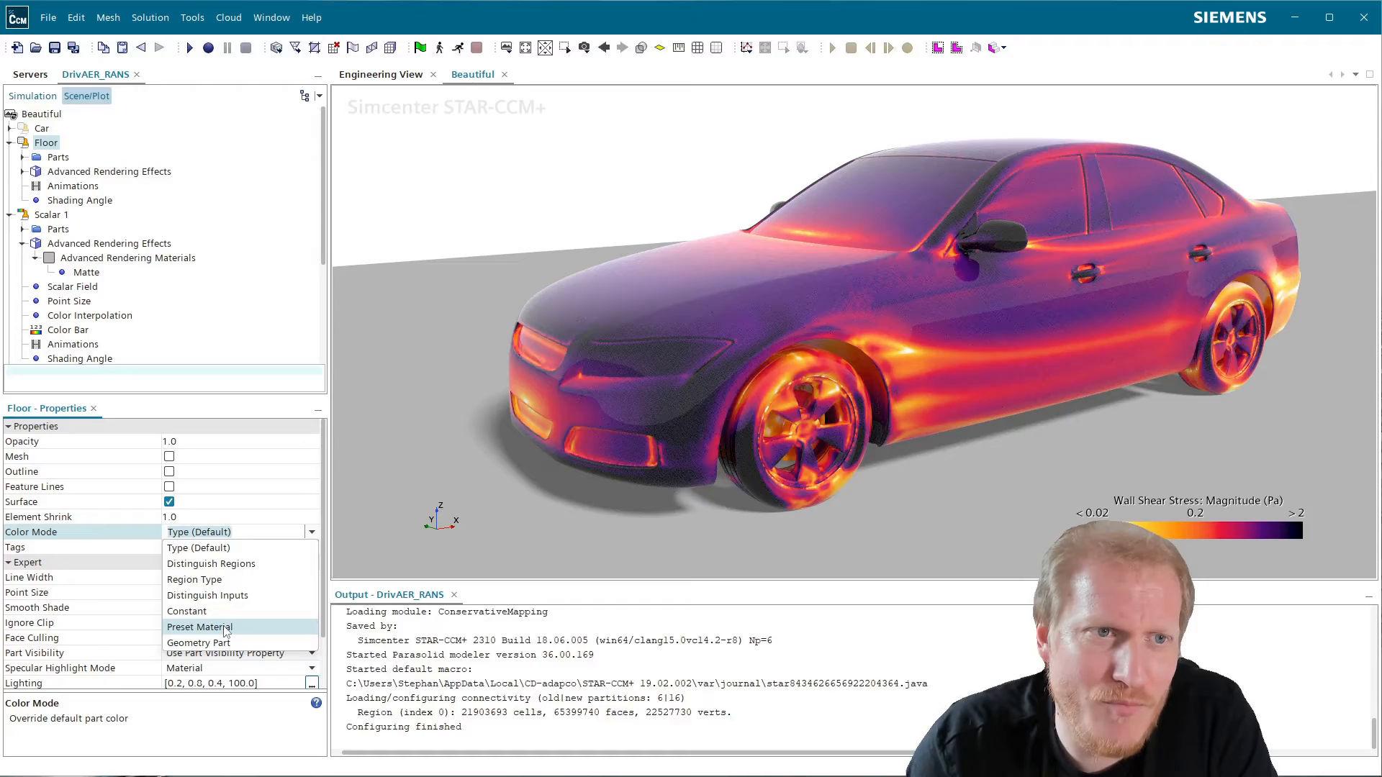
pyautogui.click(225, 628)
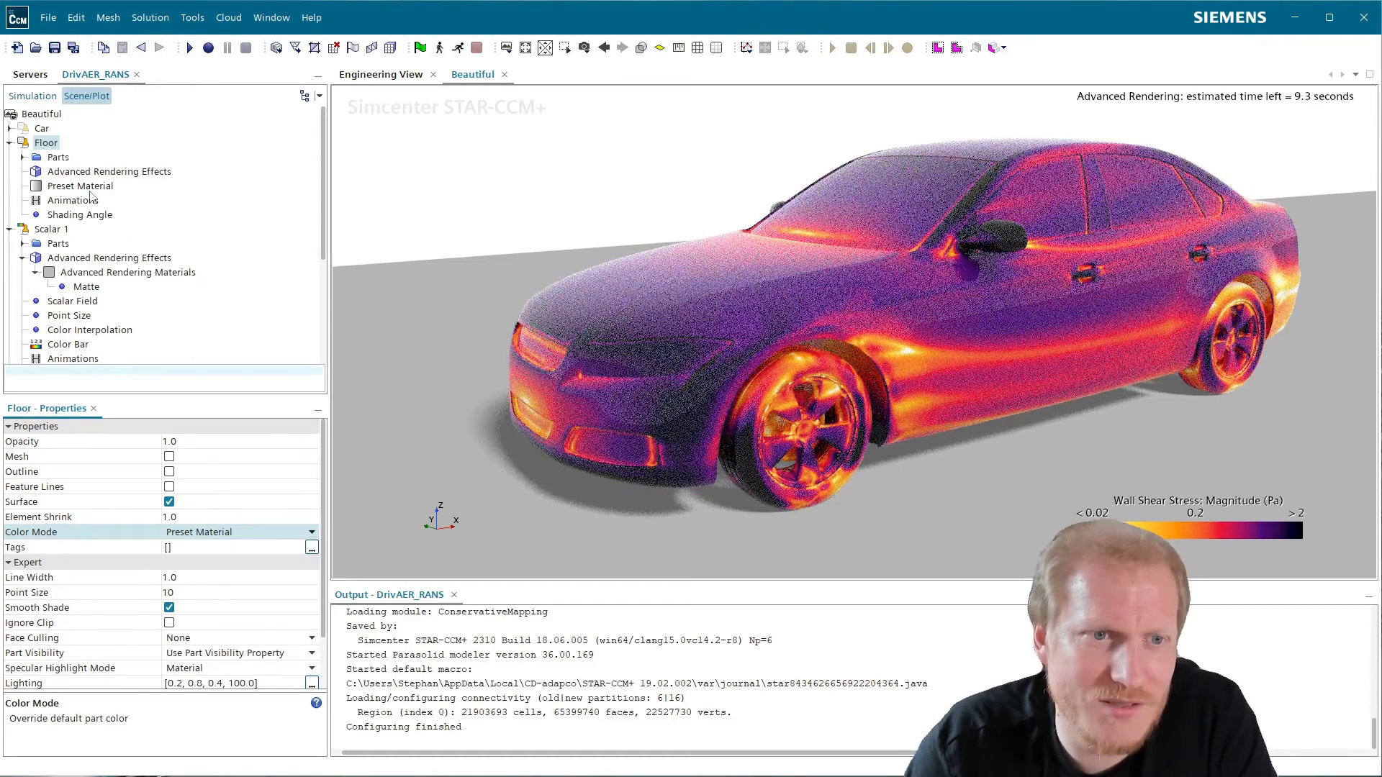
# - Open the material choices for the Floor's Preset Material and look through the Metal, Matte and Non-Physical groups
pyautogui.click(87, 187)
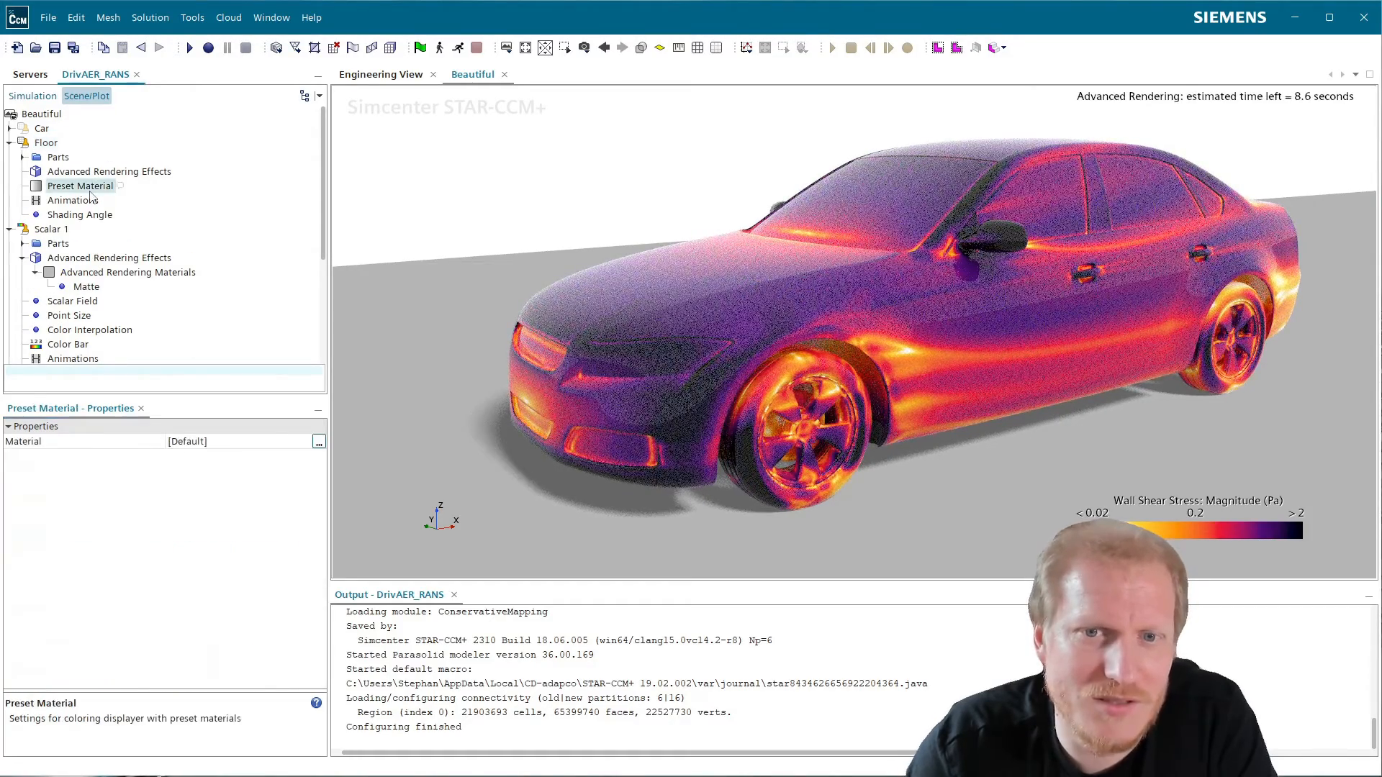
pyautogui.click(281, 445)
pyautogui.click(318, 441)
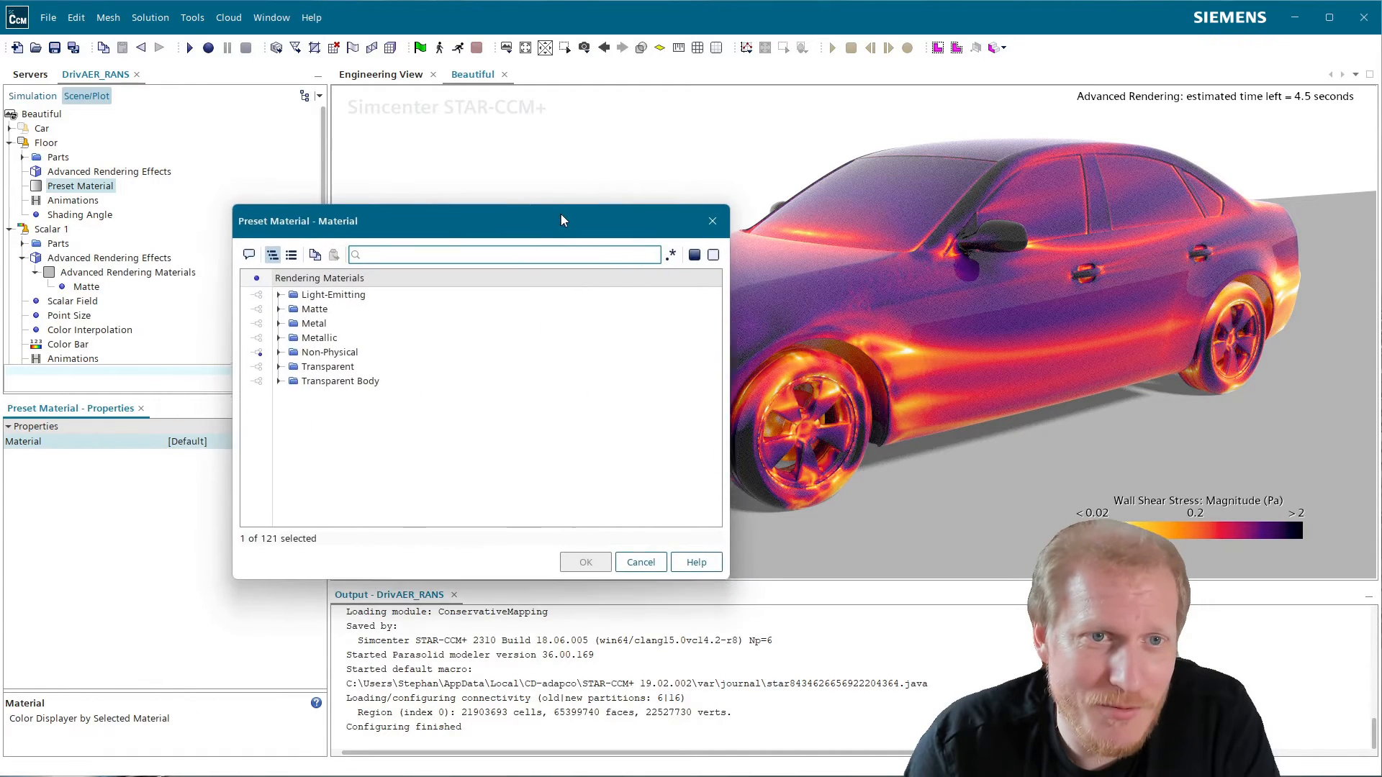
pyautogui.click(286, 321)
pyautogui.scroll(-2, 353, 408)
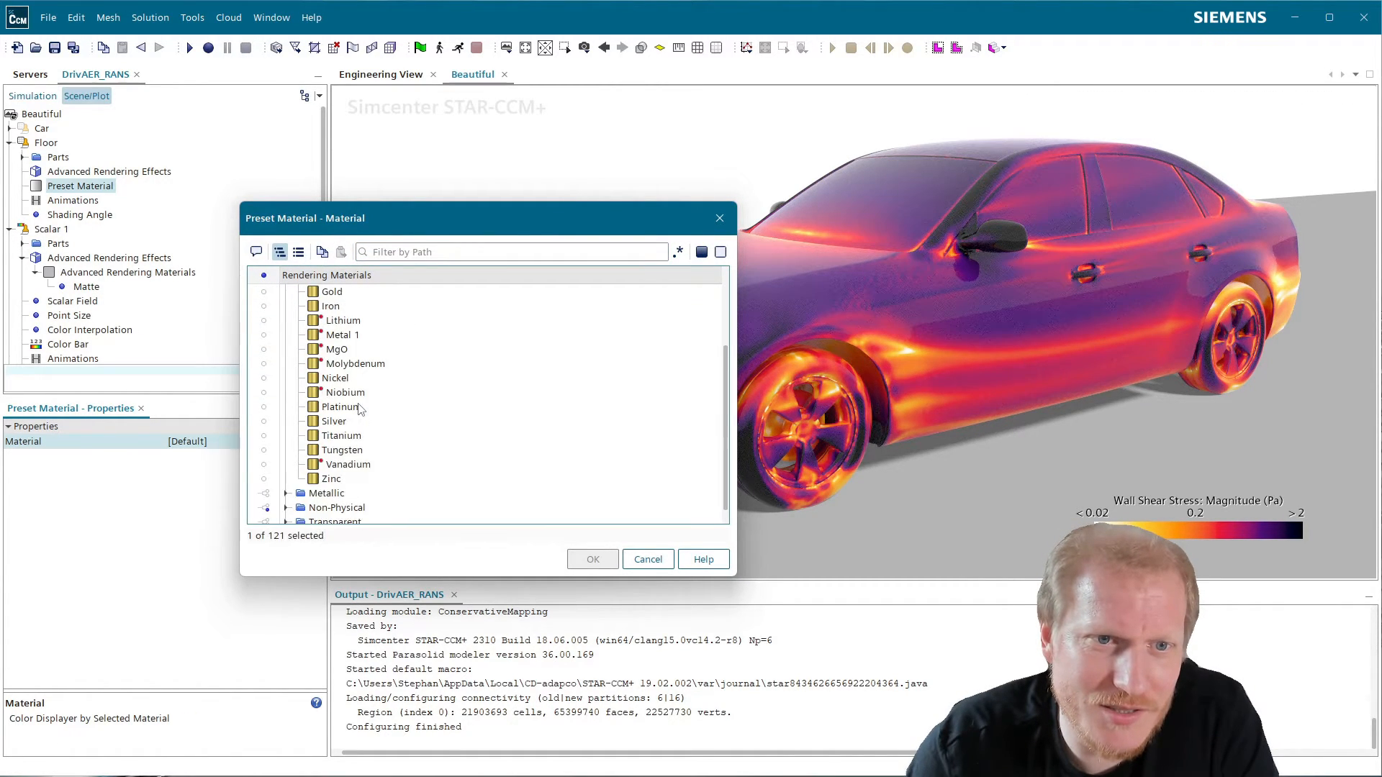
pyautogui.scroll(1, 444, 467)
pyautogui.scroll(2, 447, 473)
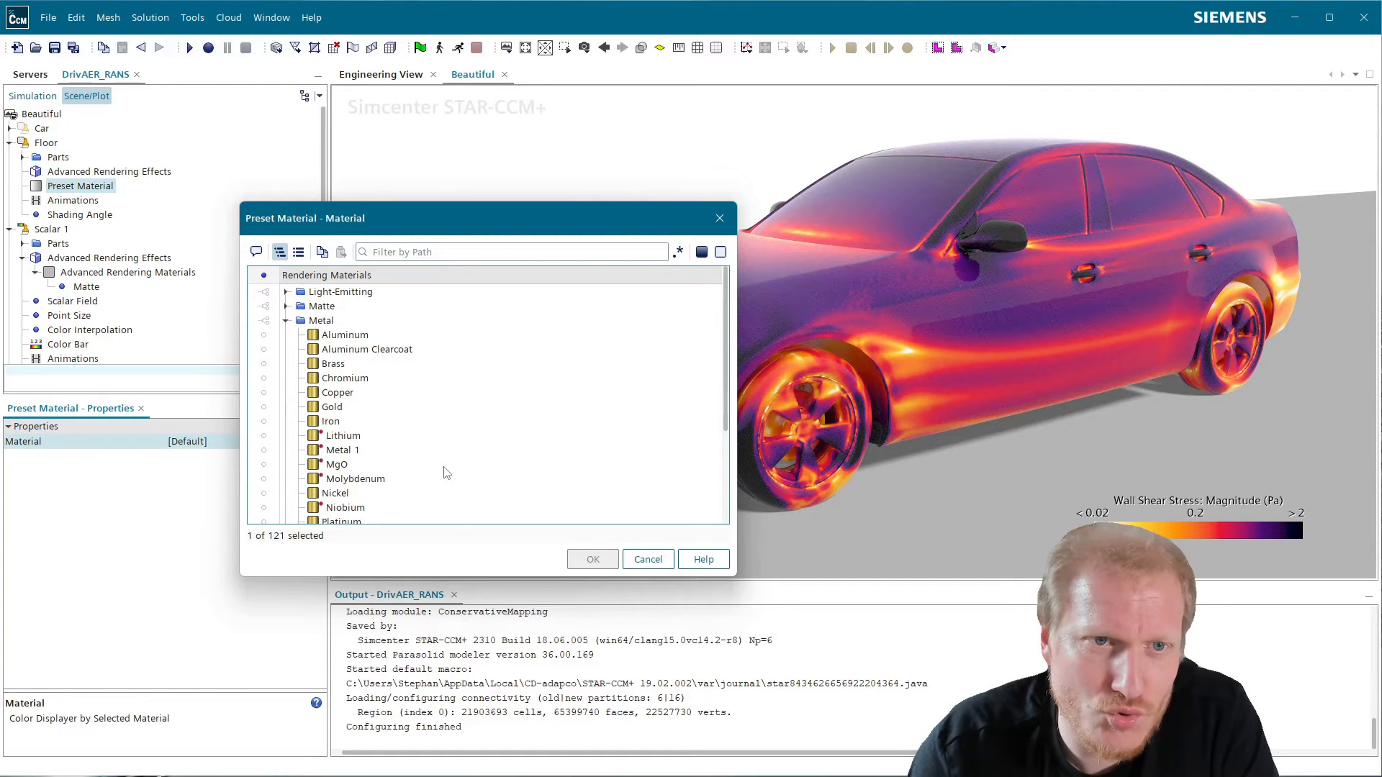
pyautogui.scroll(-2, 446, 473)
pyautogui.scroll(2, 447, 473)
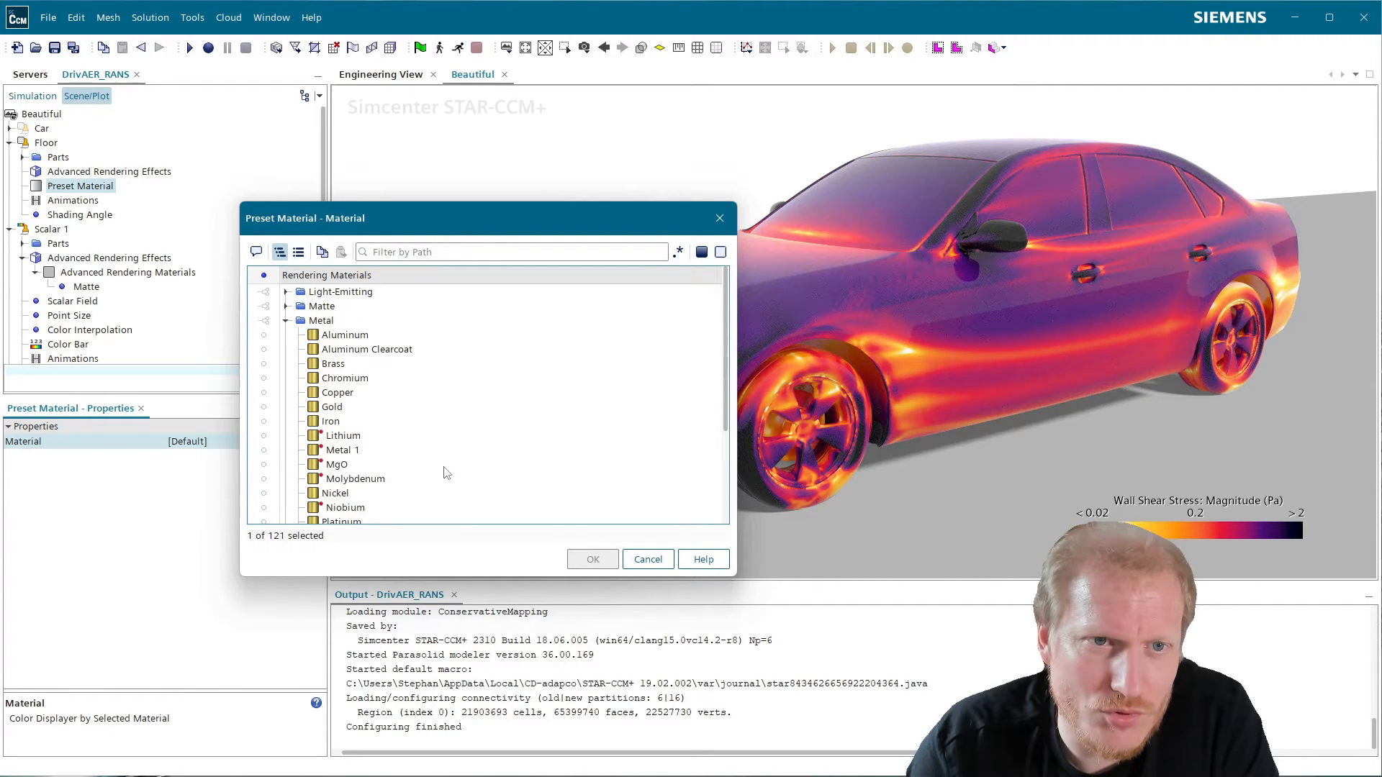
pyautogui.click(286, 306)
pyautogui.scroll(-7, 460, 408)
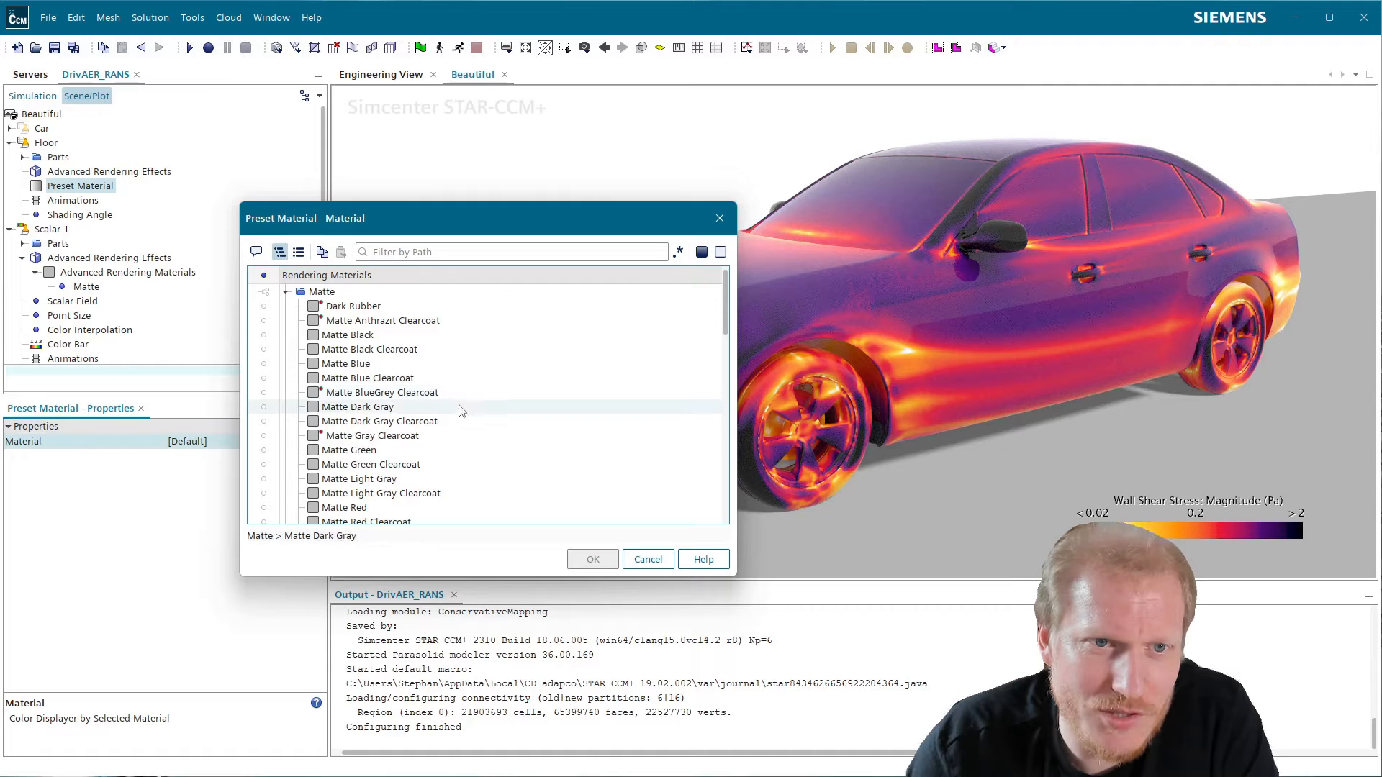
pyautogui.scroll(-2, 460, 409)
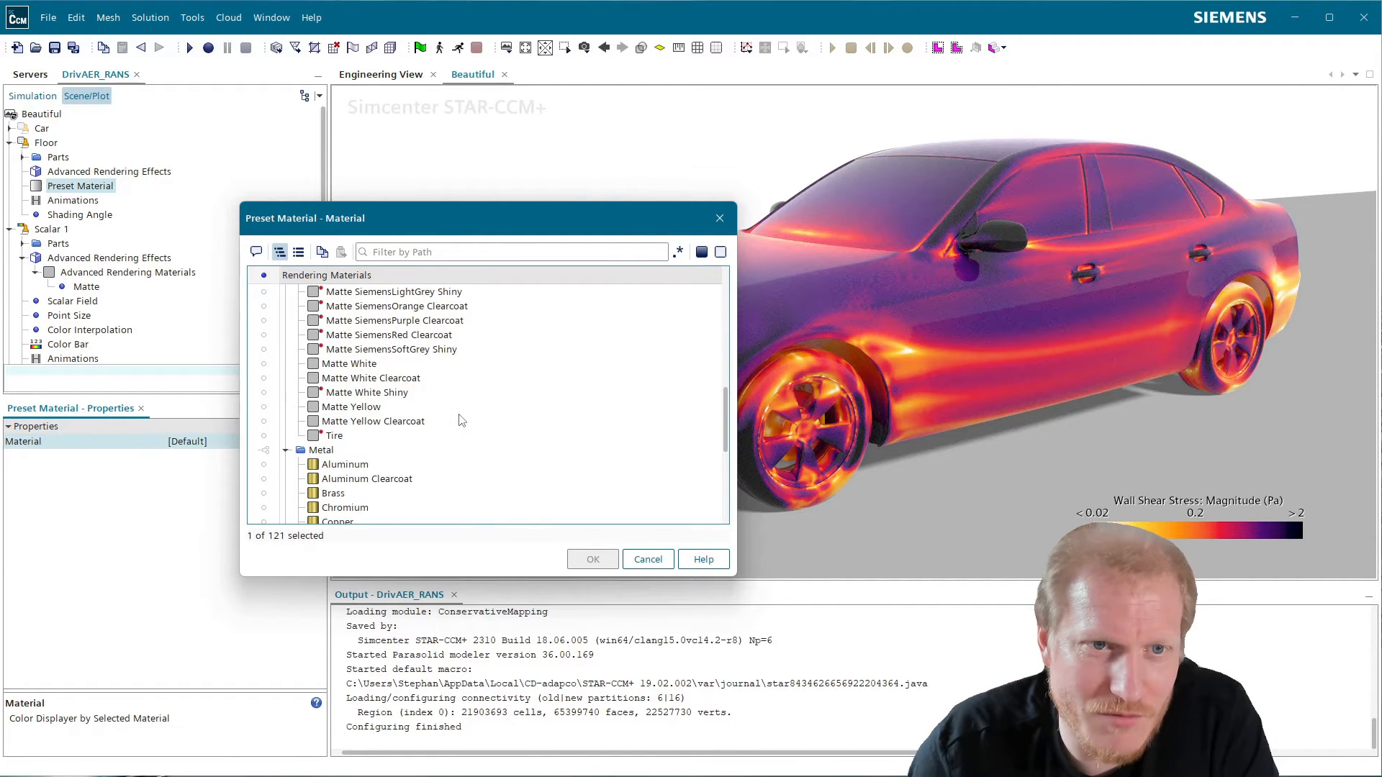
pyautogui.scroll(-6, 461, 420)
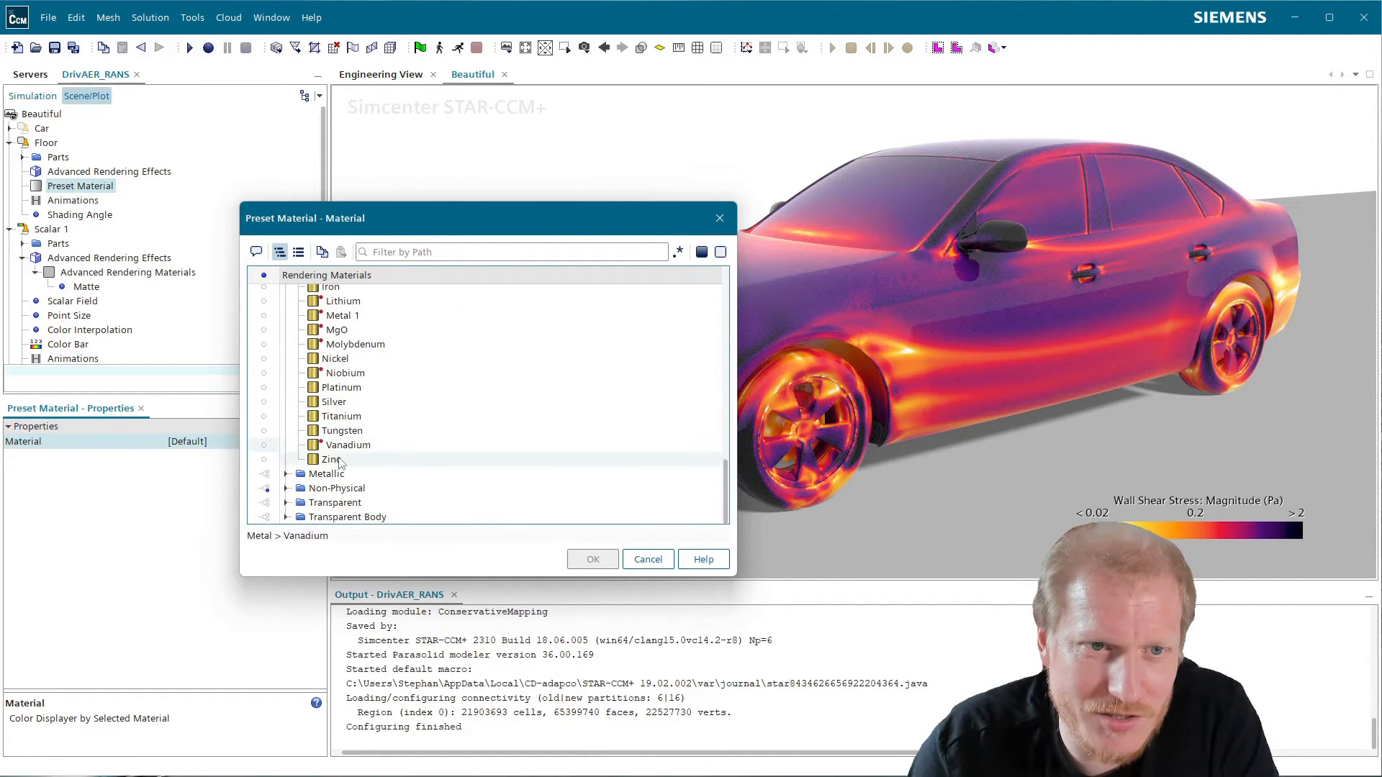
pyautogui.click(286, 488)
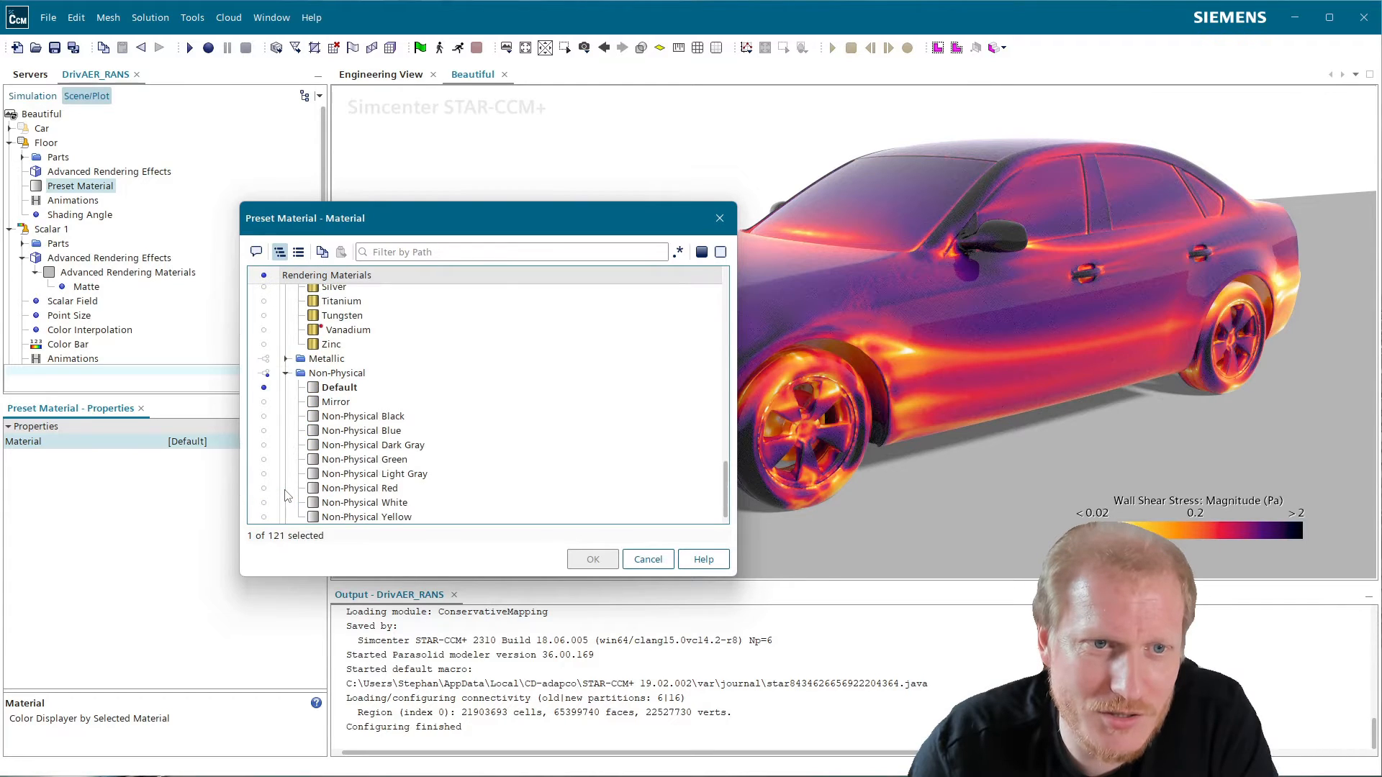
pyautogui.scroll(9, 374, 473)
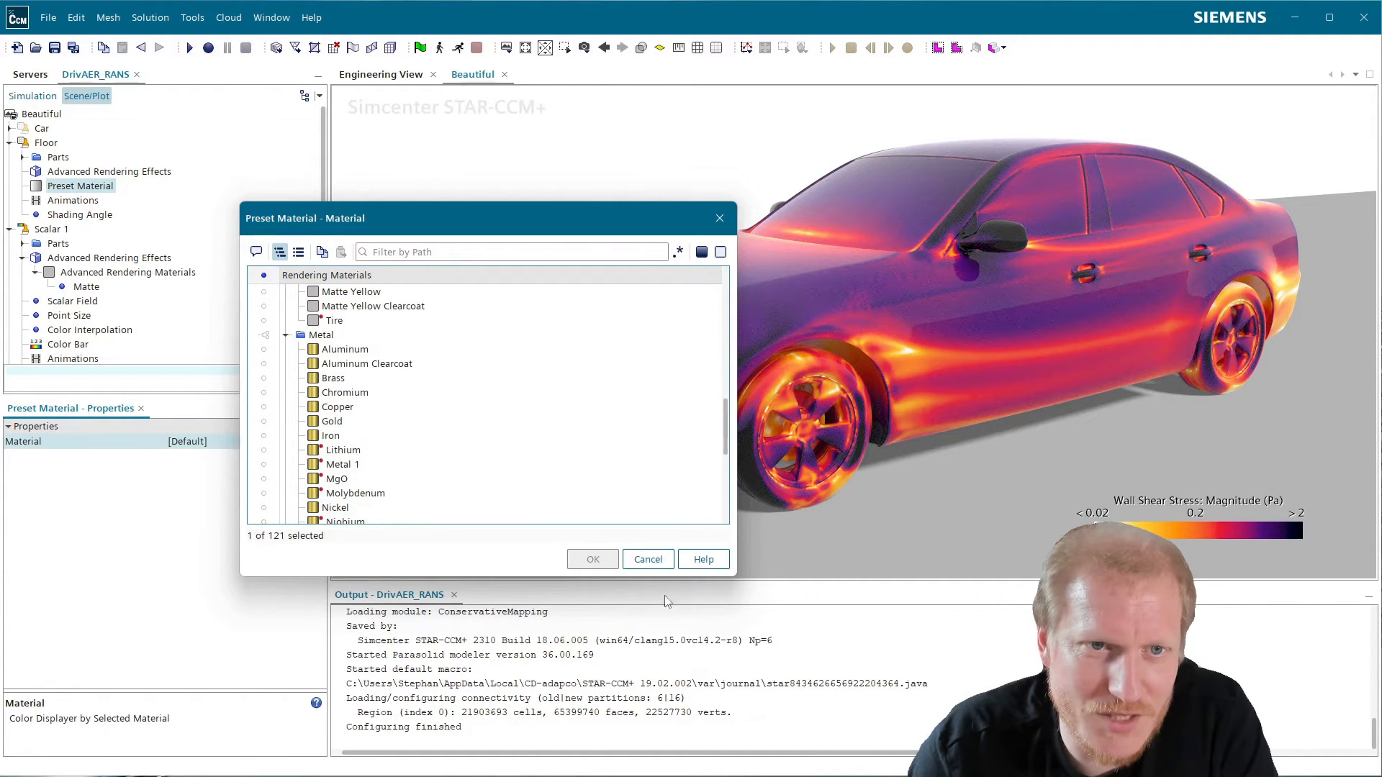
pyautogui.scroll(-1, 595, 430)
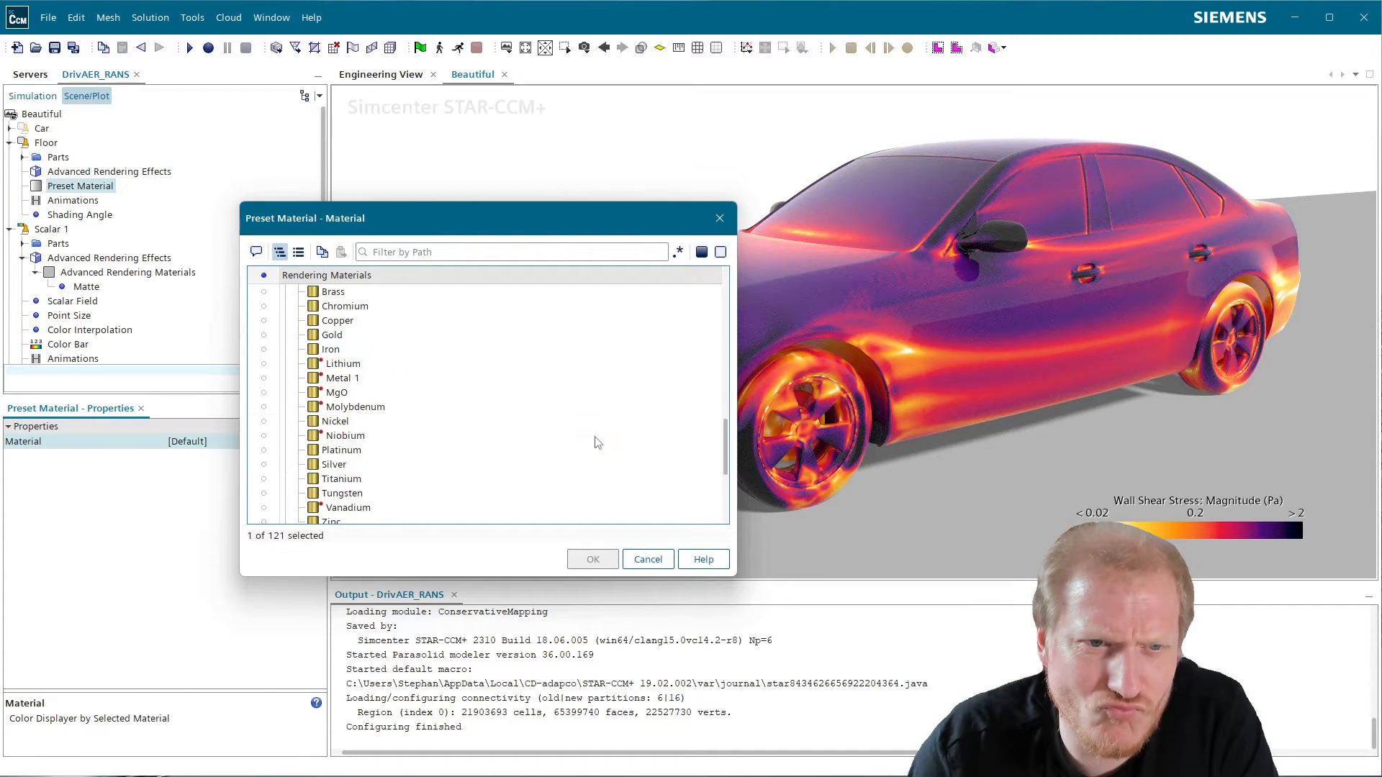
pyautogui.scroll(9, 596, 435)
pyautogui.scroll(10, 596, 446)
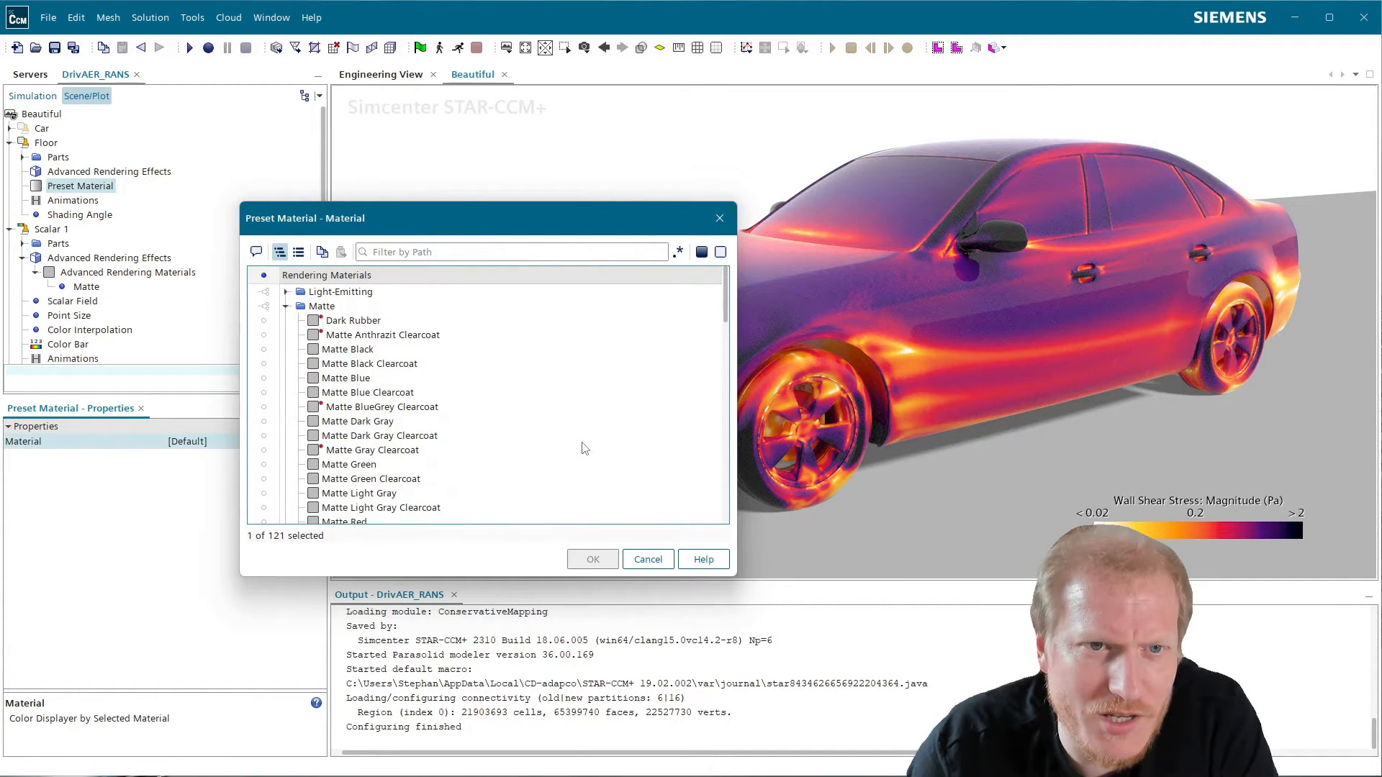
# - Assign the Matte Dark Gray preset material to the floor
pyautogui.click(409, 336)
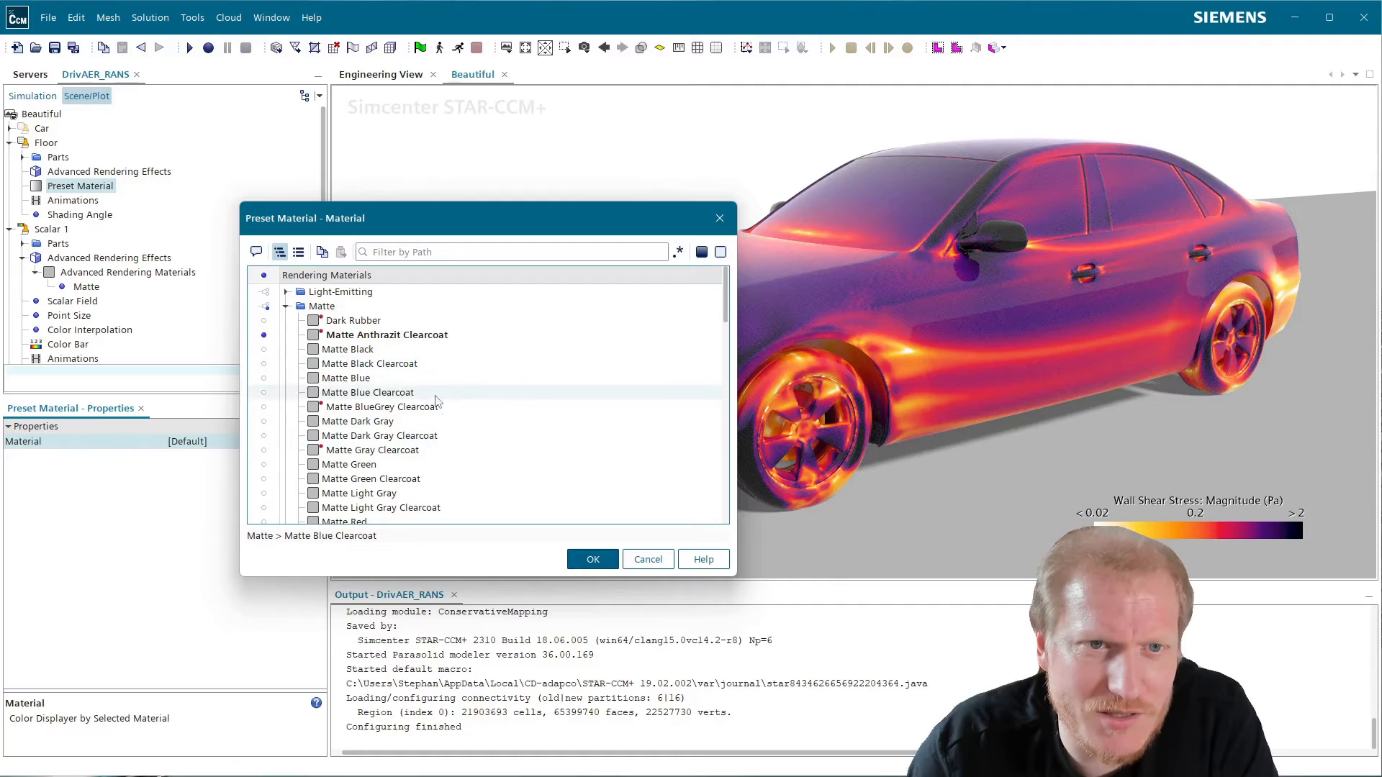
pyautogui.click(453, 422)
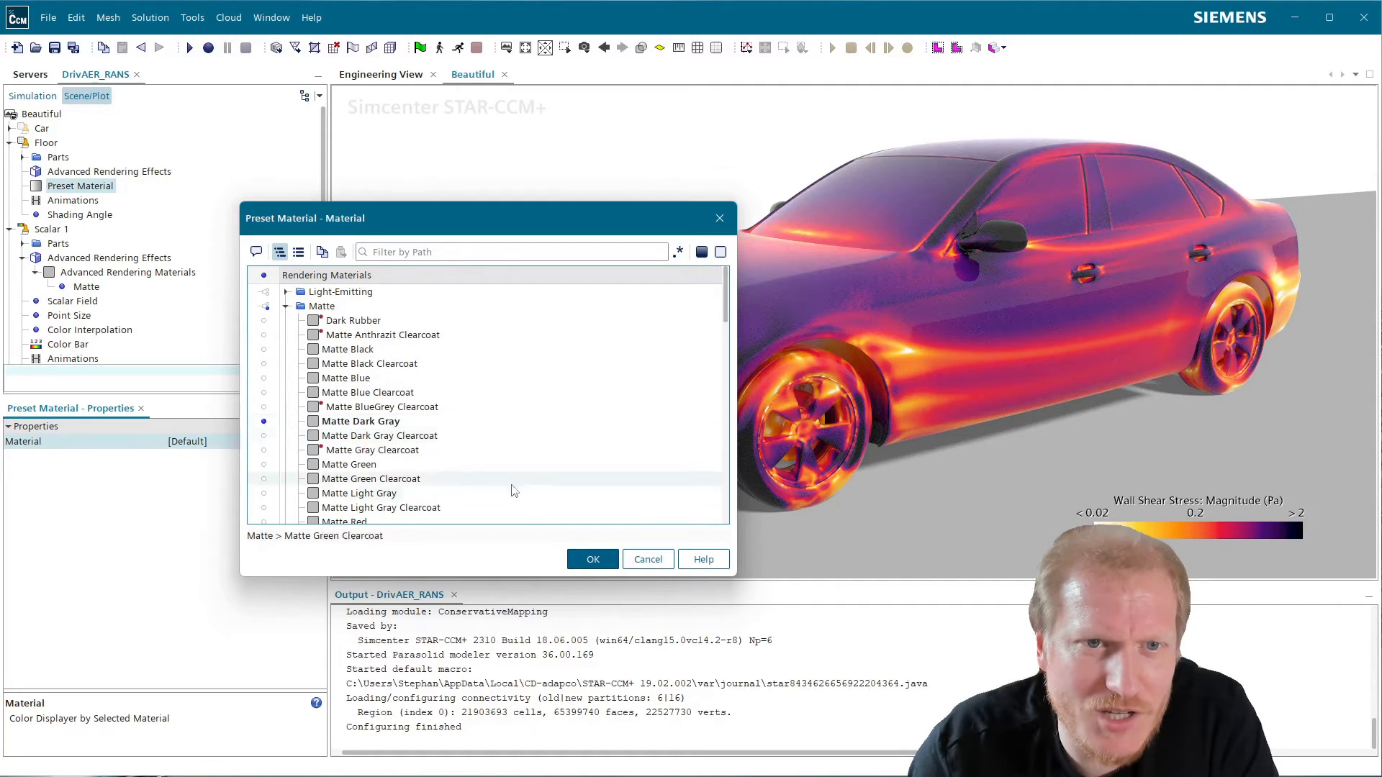
pyautogui.click(592, 559)
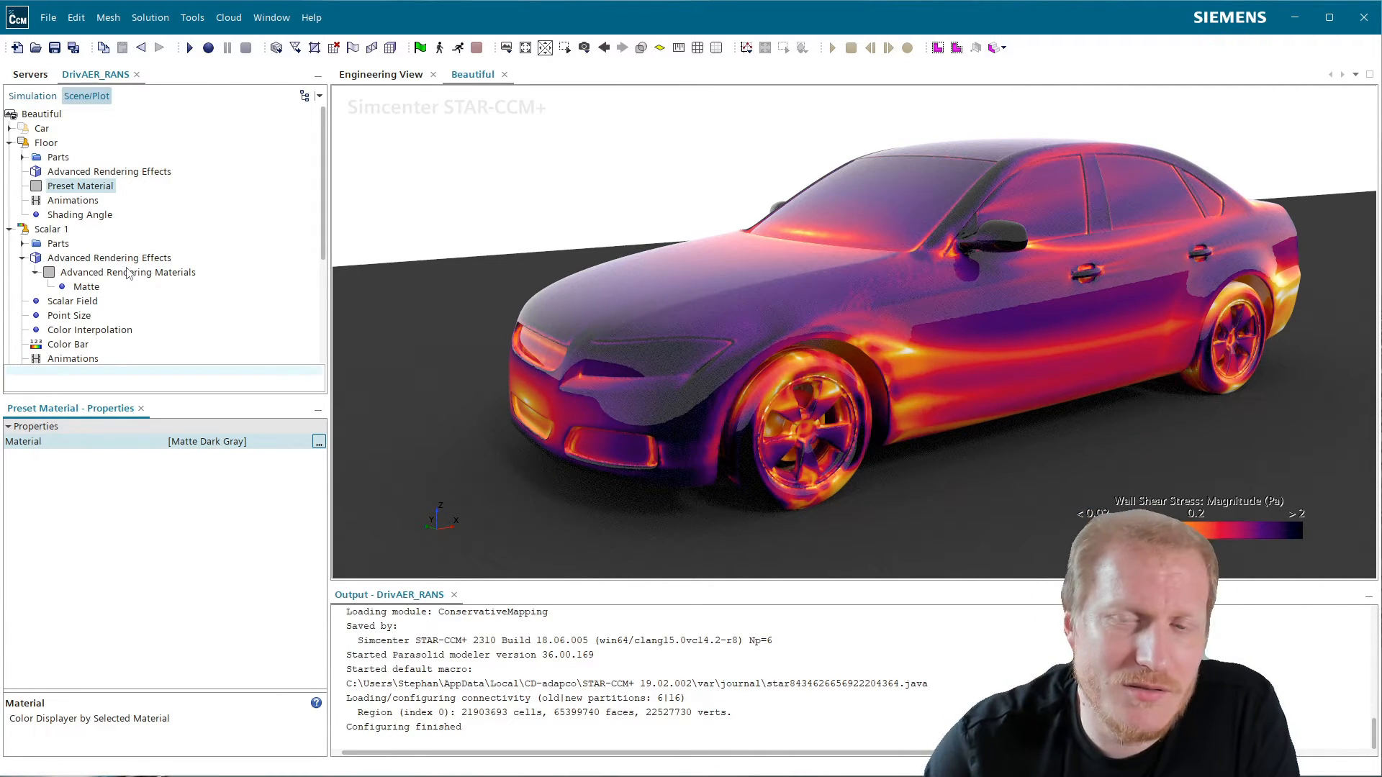
# - Hide the coordinate axes in the Beautiful scene
pyautogui.scroll(-4, 128, 274)
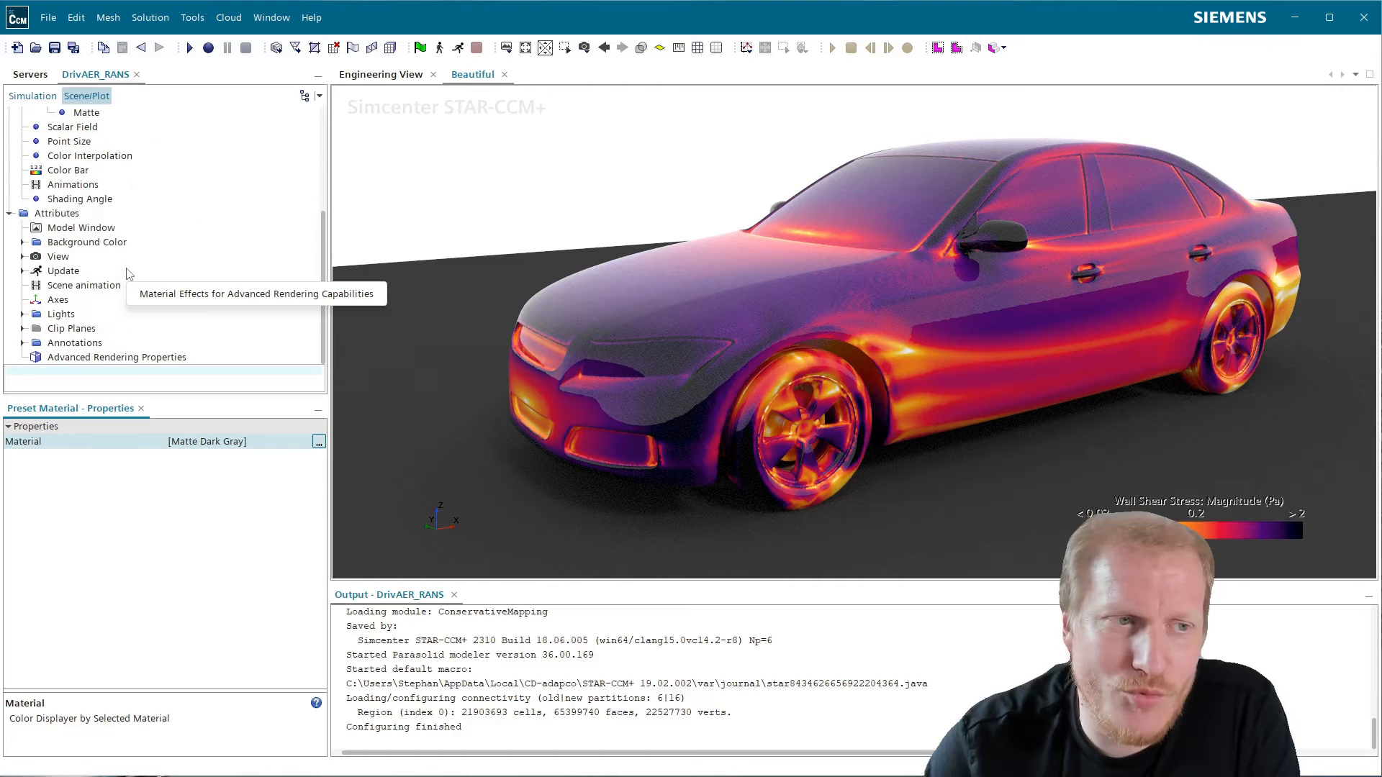
pyautogui.click(59, 299)
pyautogui.click(172, 457)
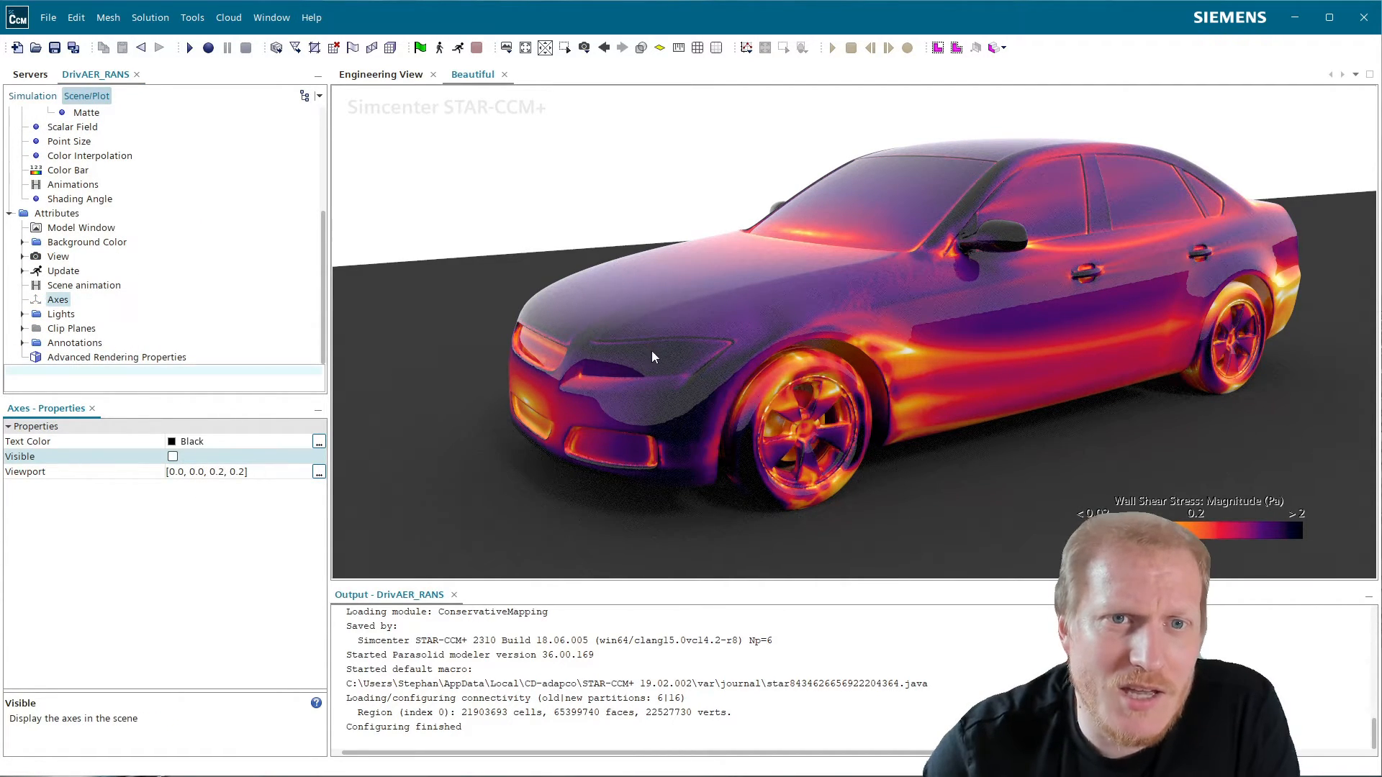
pyautogui.moveTo(651, 351); pyautogui.dragTo(618, 22, button='right')
pyautogui.moveTo(605, 256)
pyautogui.mouseDown()
pyautogui.moveTo(611, 386)
pyautogui.moveTo(597, 343)
pyautogui.moveTo(657, 343)
pyautogui.moveTo(630, 256)
pyautogui.moveTo(659, 195)
pyautogui.mouseUp()
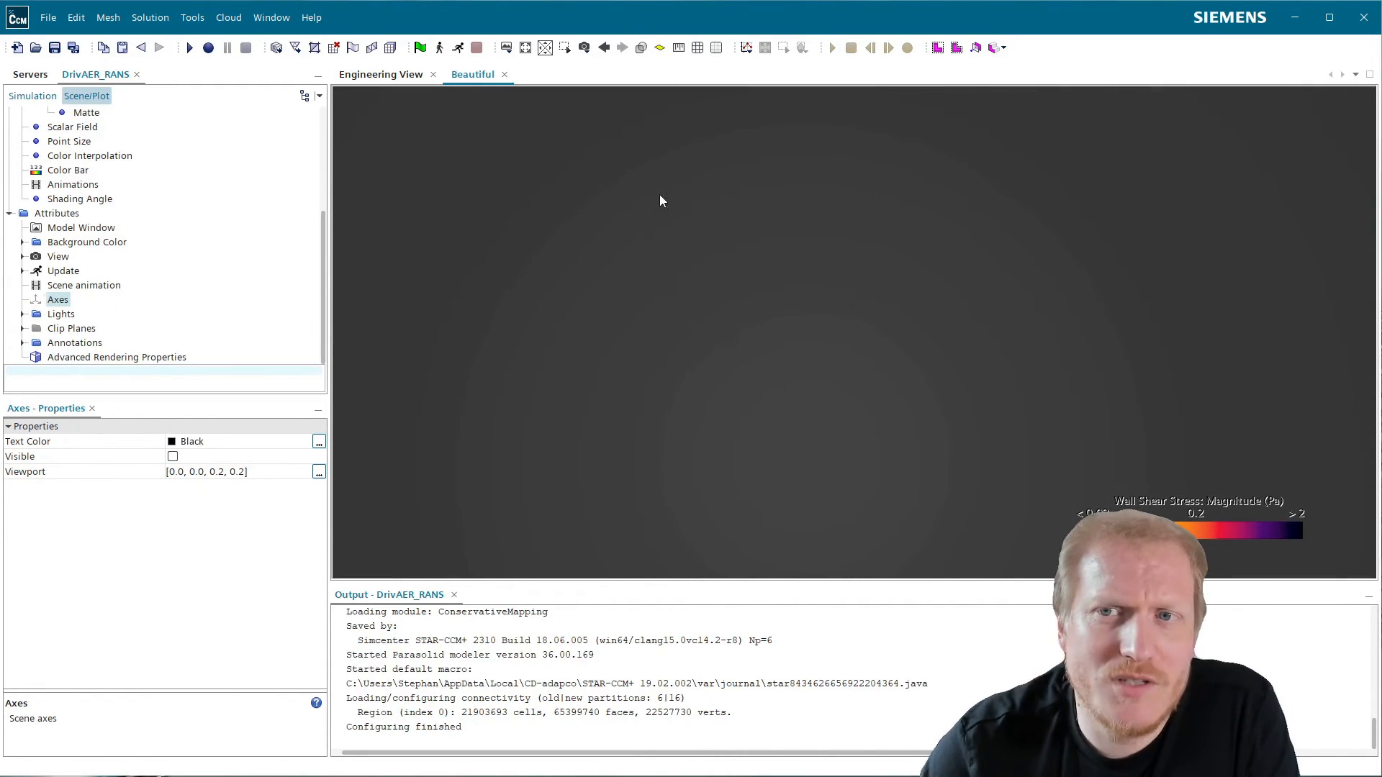
pyautogui.moveTo(660, 194); pyautogui.dragTo(784, 335, button='right')
pyautogui.moveTo(786, 291); pyautogui.dragTo(763, 343)
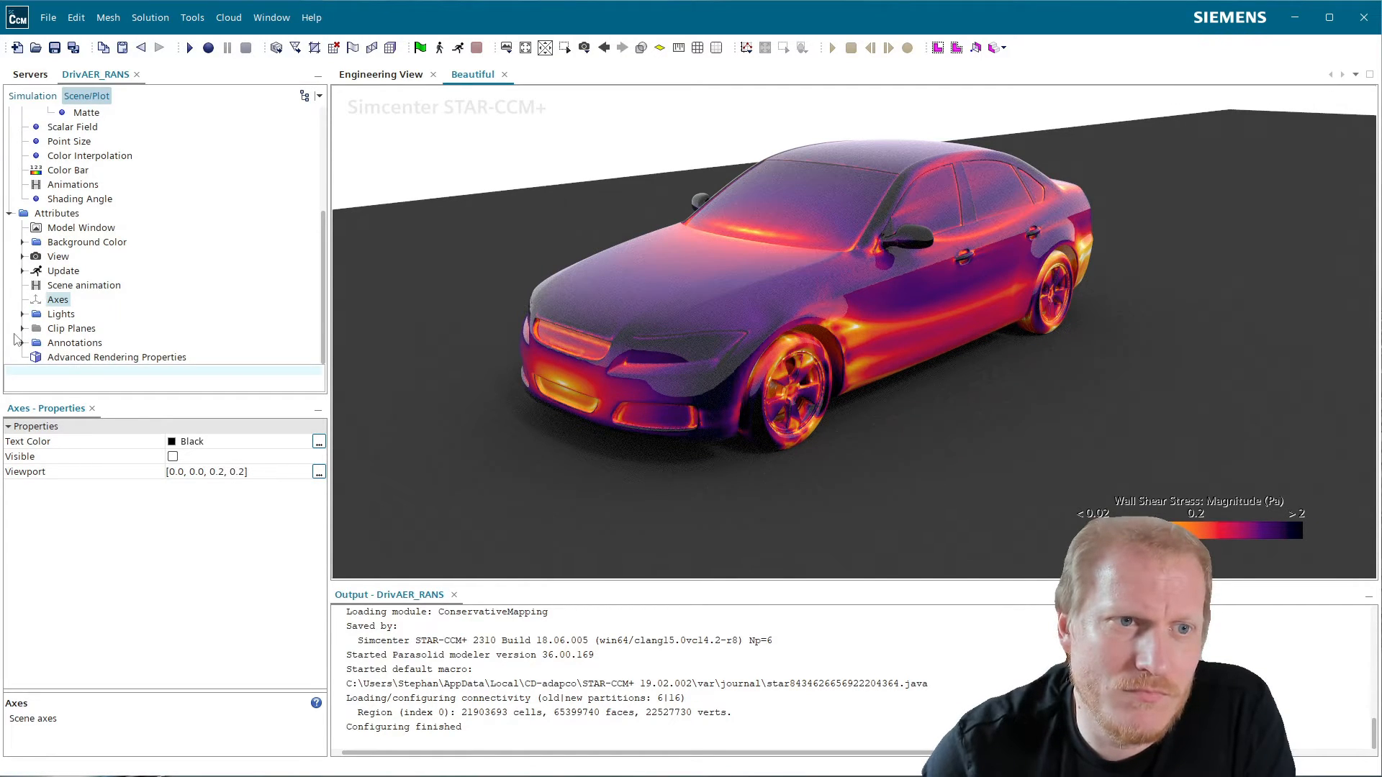
# - Set the location of the scene's Logo annotation to Foreground
pyautogui.click(46, 345)
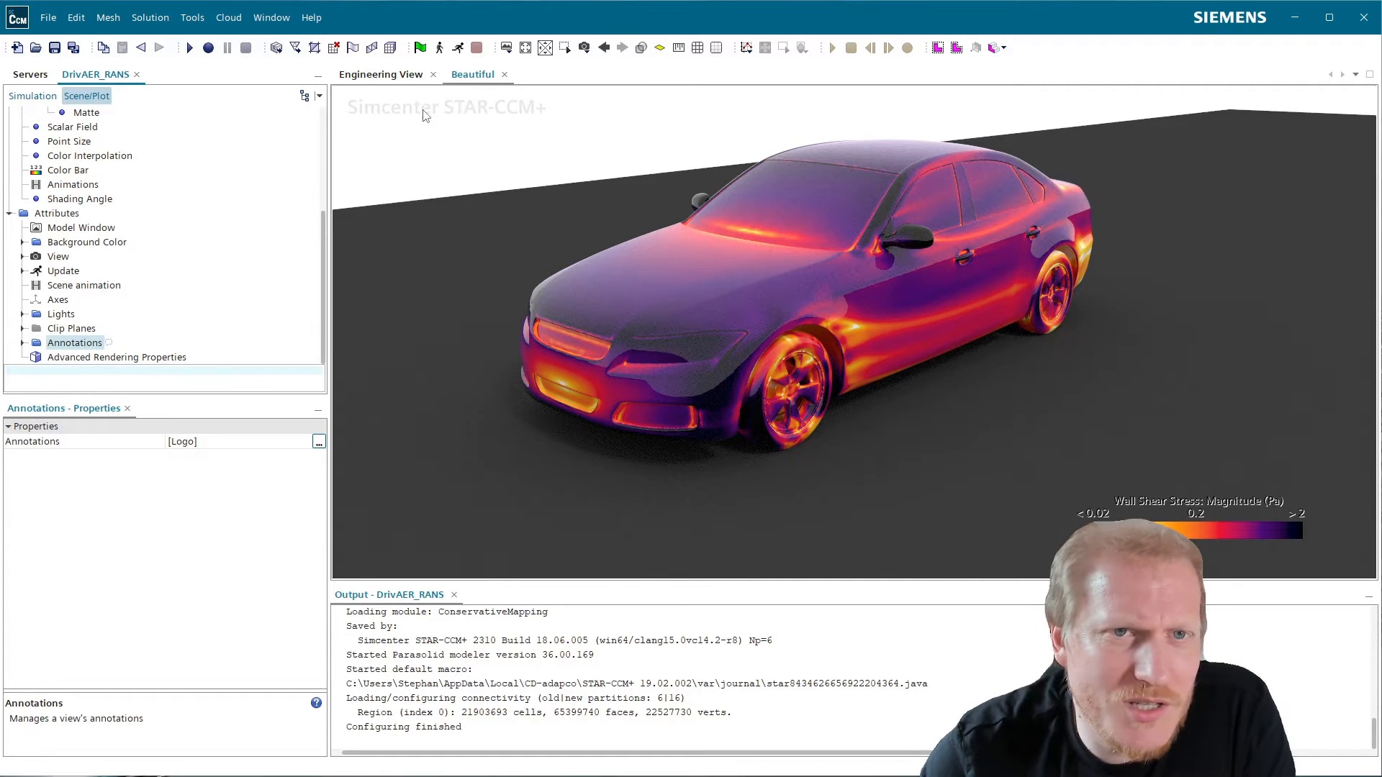
pyautogui.click(23, 344)
pyautogui.click(70, 357)
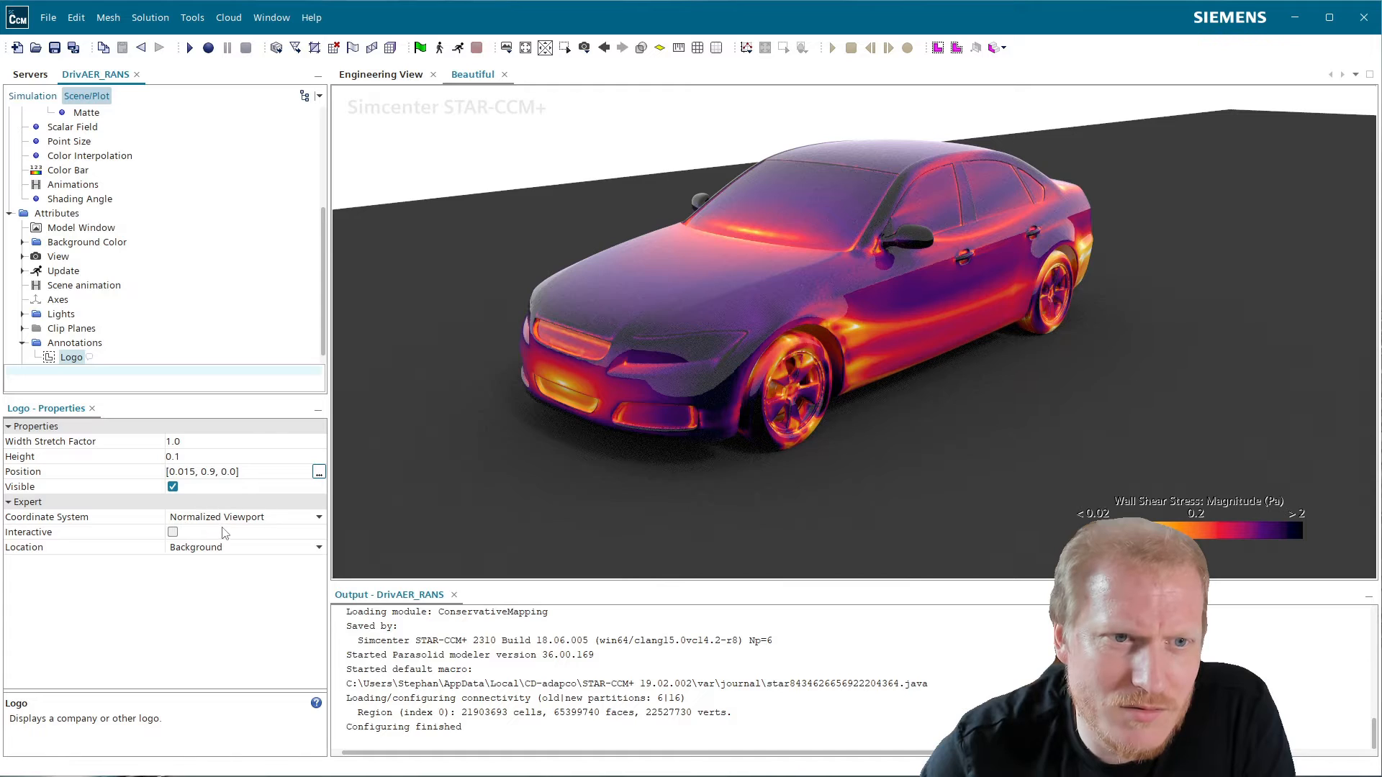
pyautogui.click(190, 548)
pyautogui.click(191, 548)
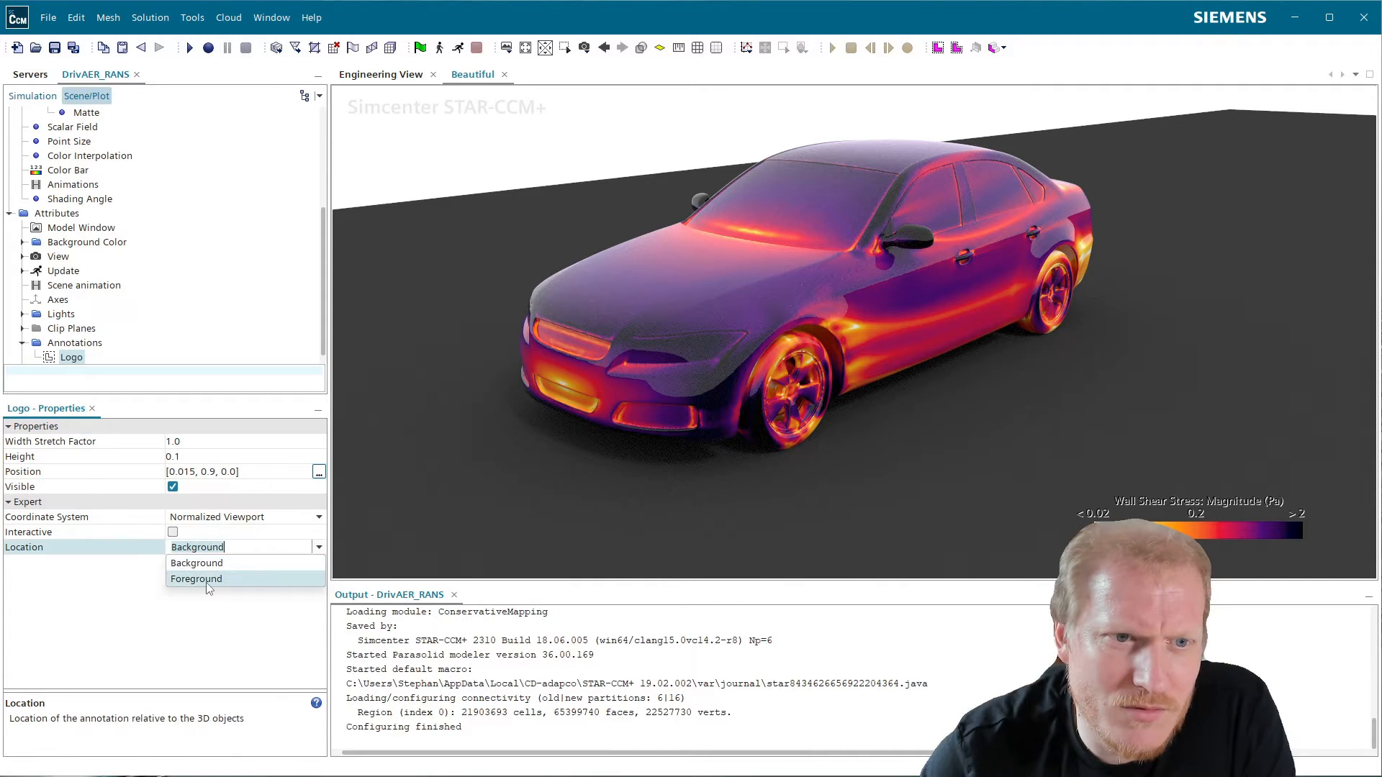
pyautogui.click(198, 581)
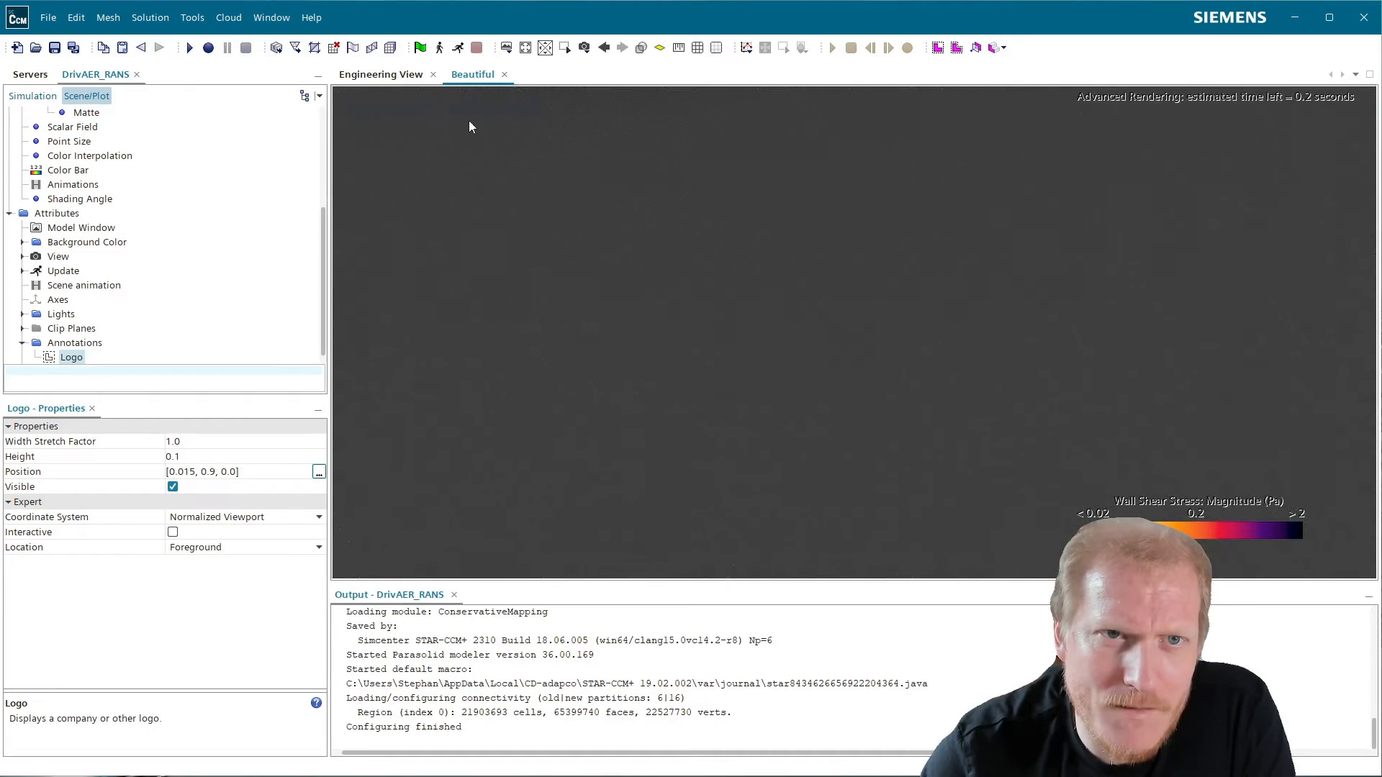
# - Hide the Logo annotation in the Beautiful scene
pyautogui.scroll(-3, 714, 416)
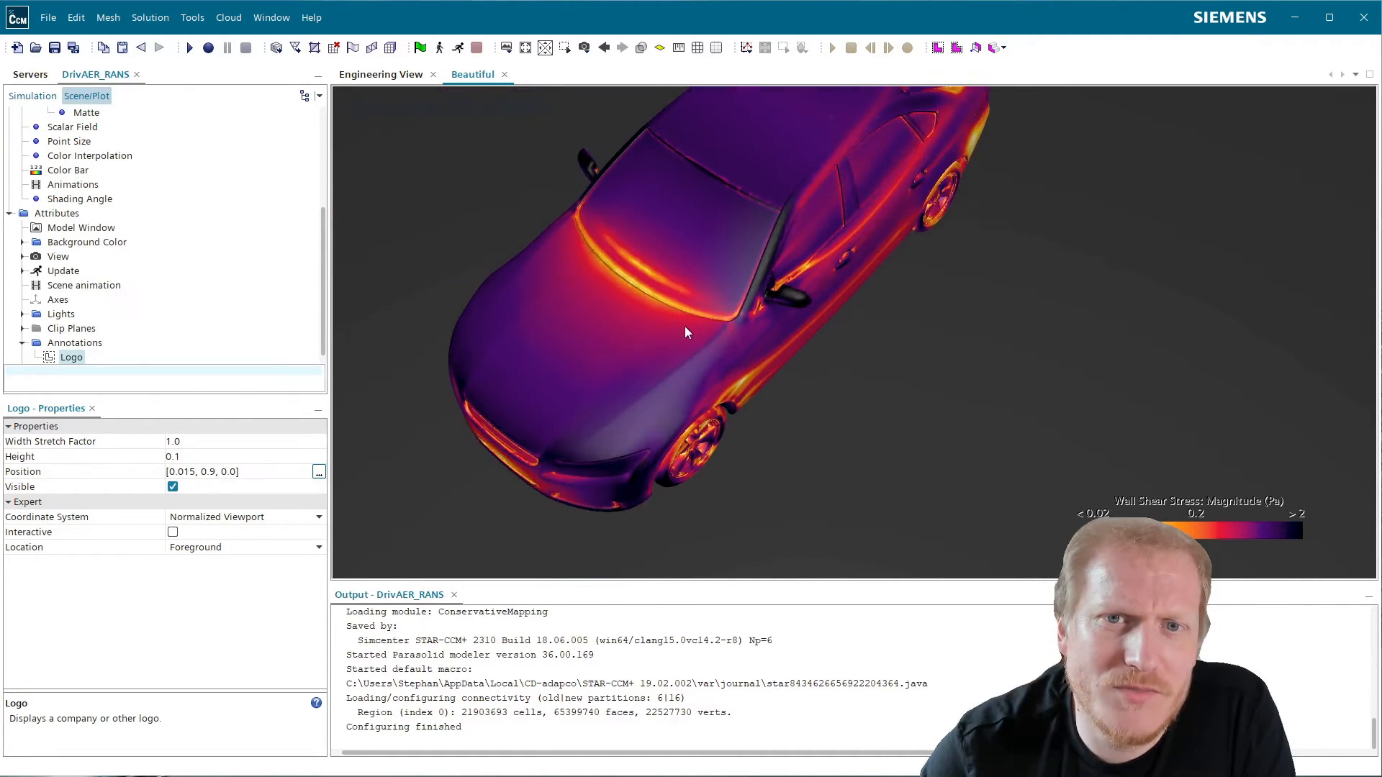
pyautogui.moveTo(685, 326); pyautogui.dragTo(653, 353, button='right')
pyautogui.moveTo(654, 353); pyautogui.dragTo(736, 336)
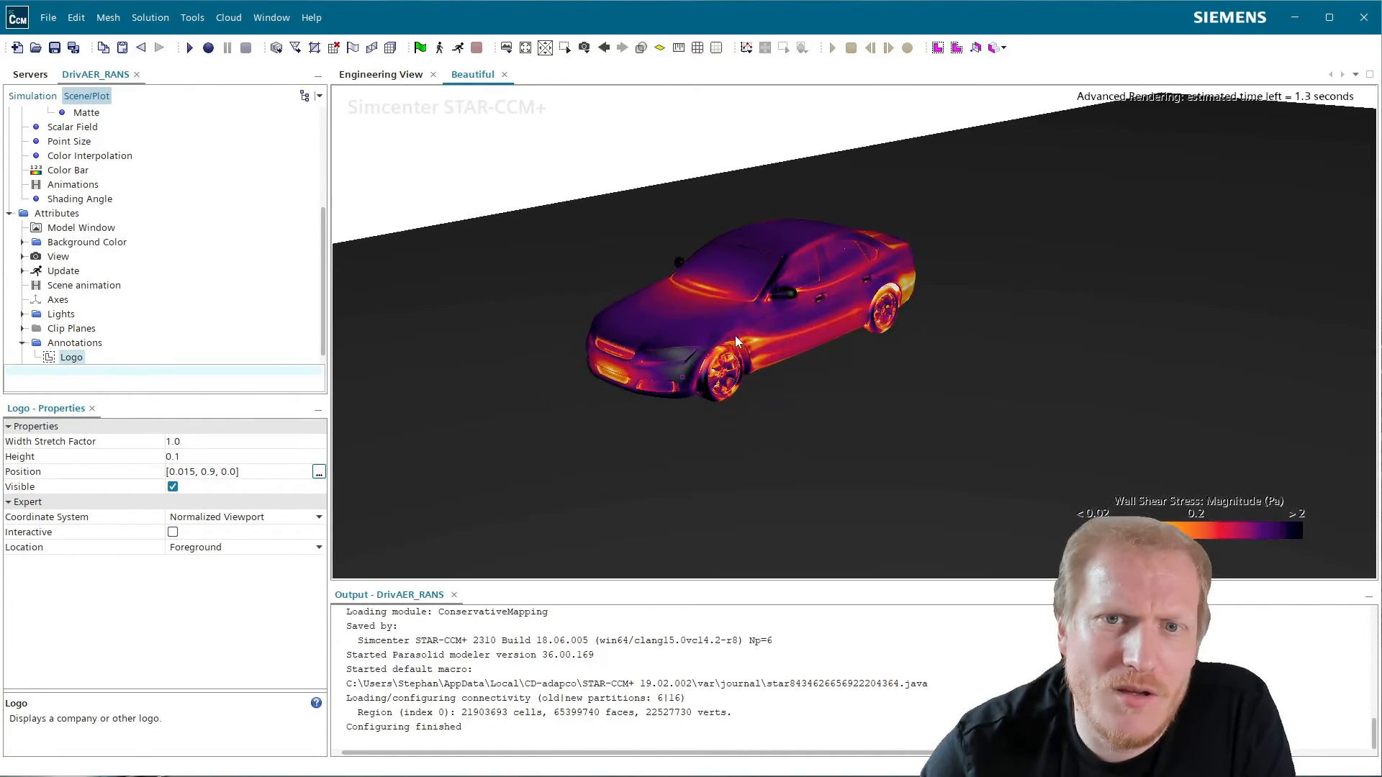
pyautogui.scroll(5, 718, 356)
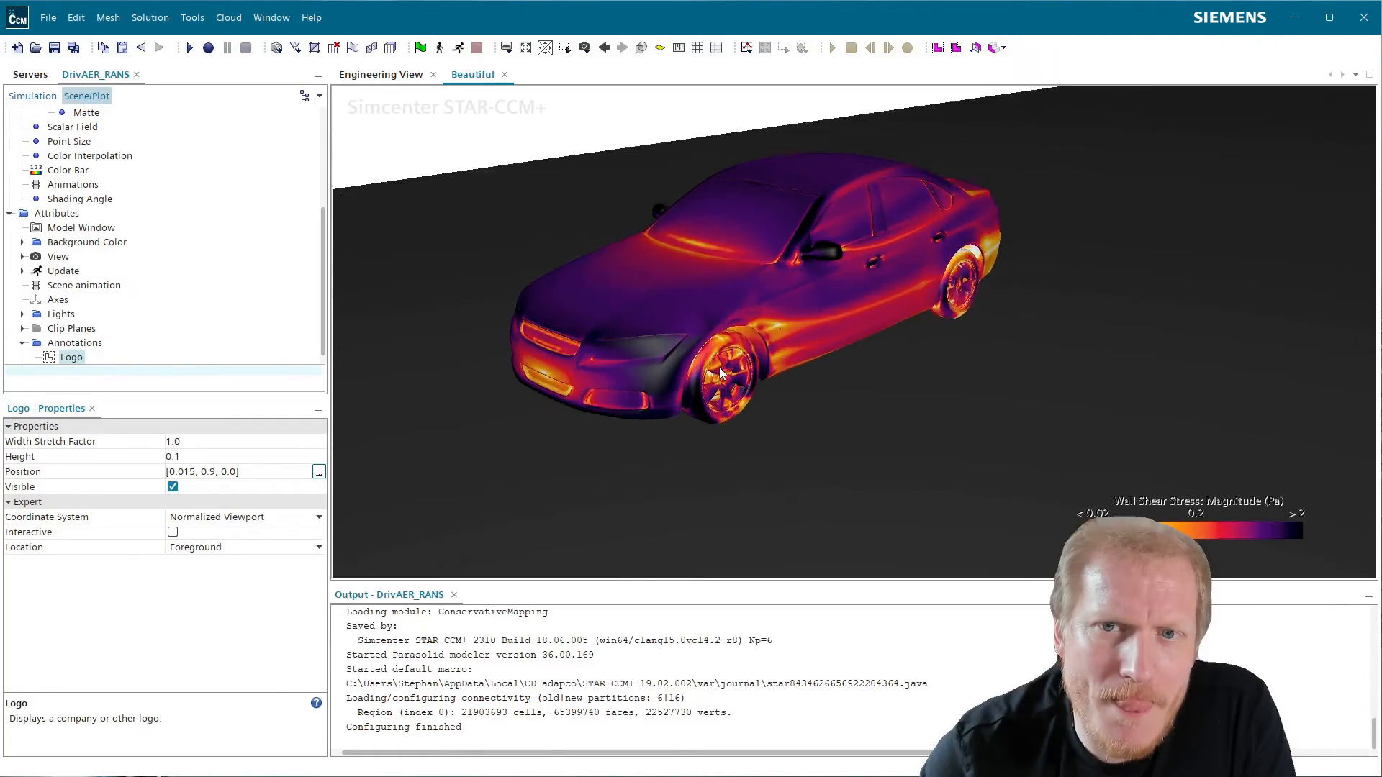
pyautogui.scroll(-5, 753, 326)
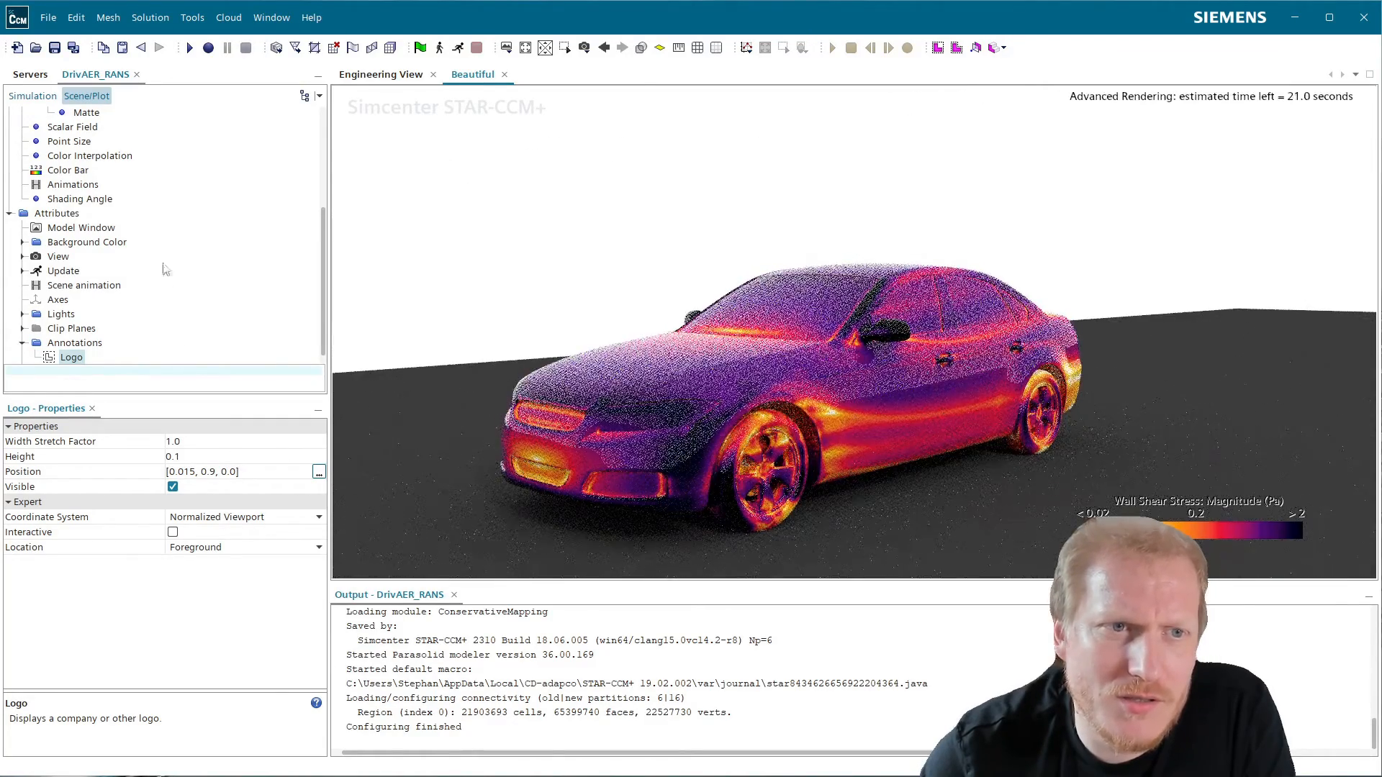
pyautogui.click(173, 488)
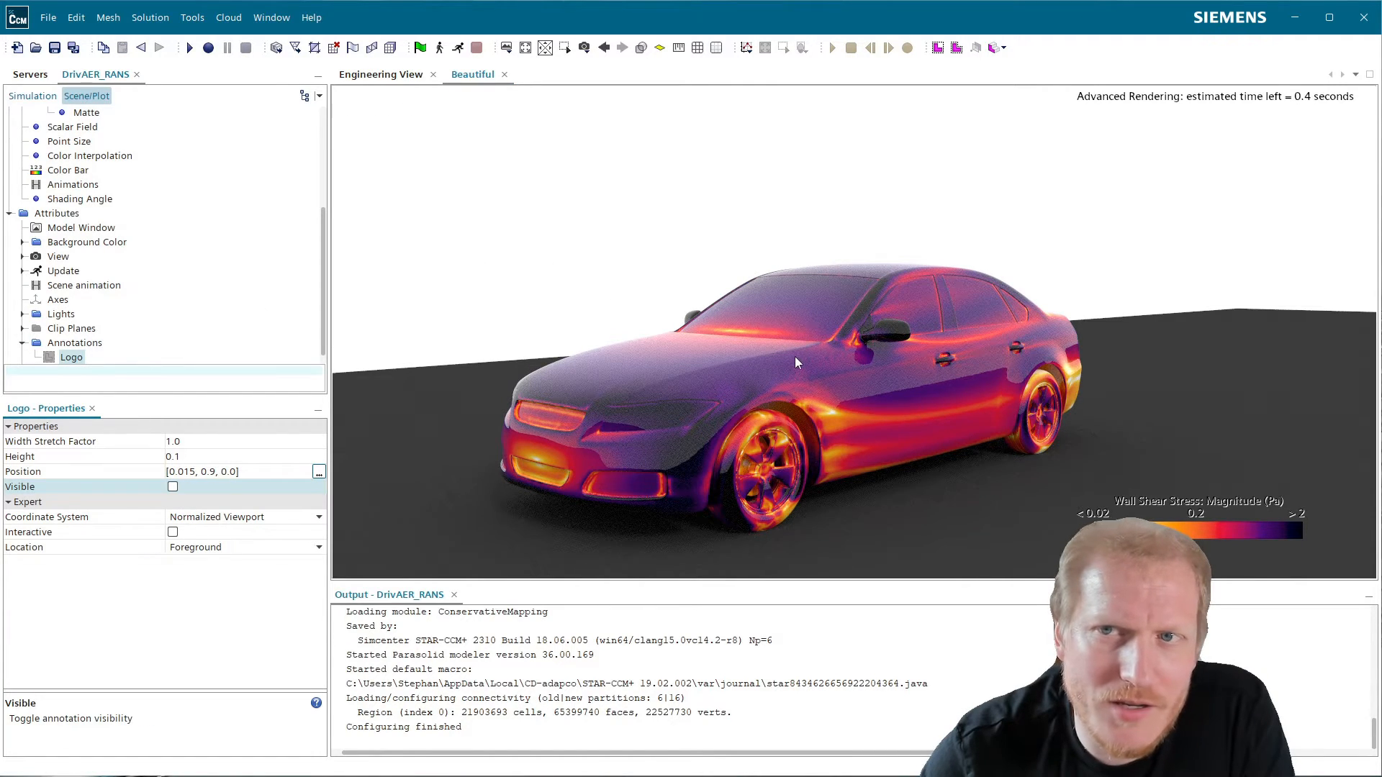
pyautogui.moveTo(798, 371); pyautogui.dragTo(905, 223)
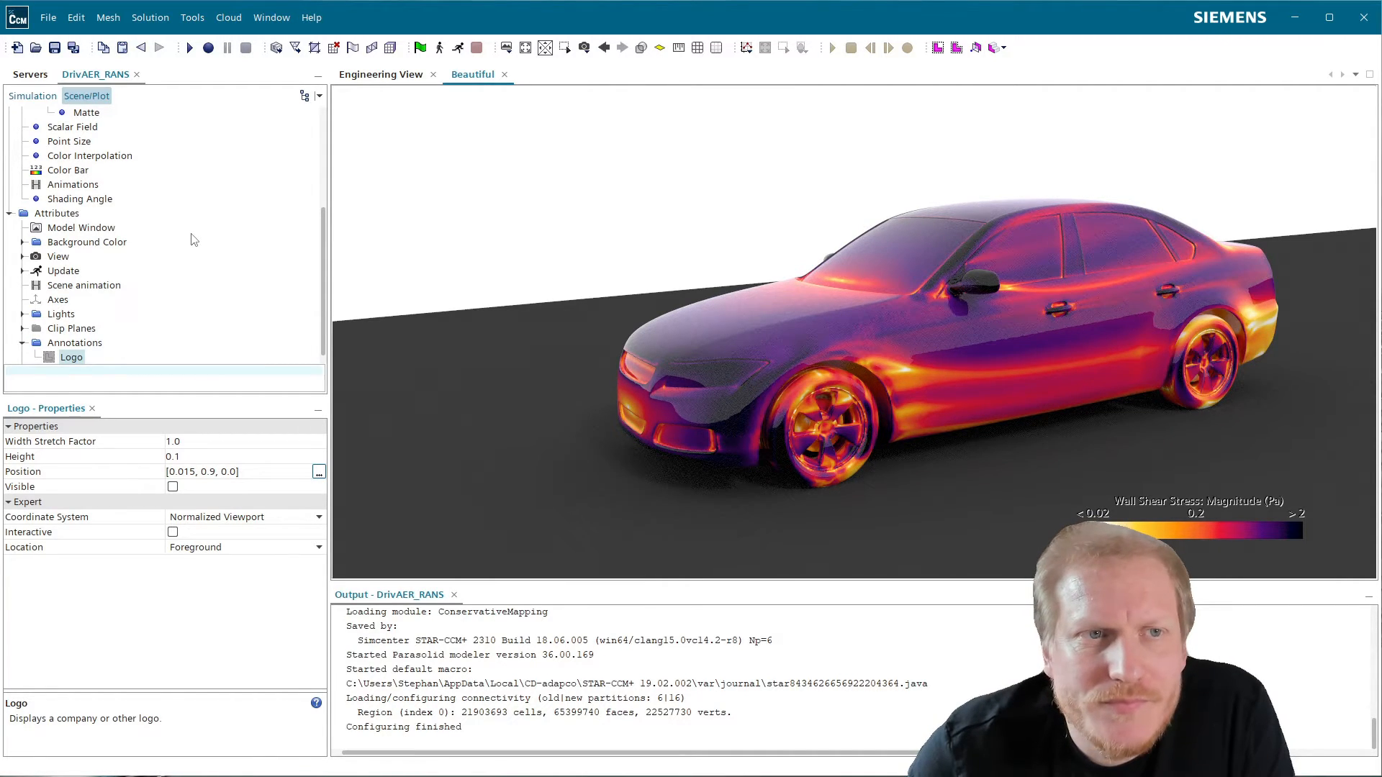
# - Switch the scene's Light 1 off and back on to compare its effect on the rendered car
pyautogui.scroll(4, 167, 290)
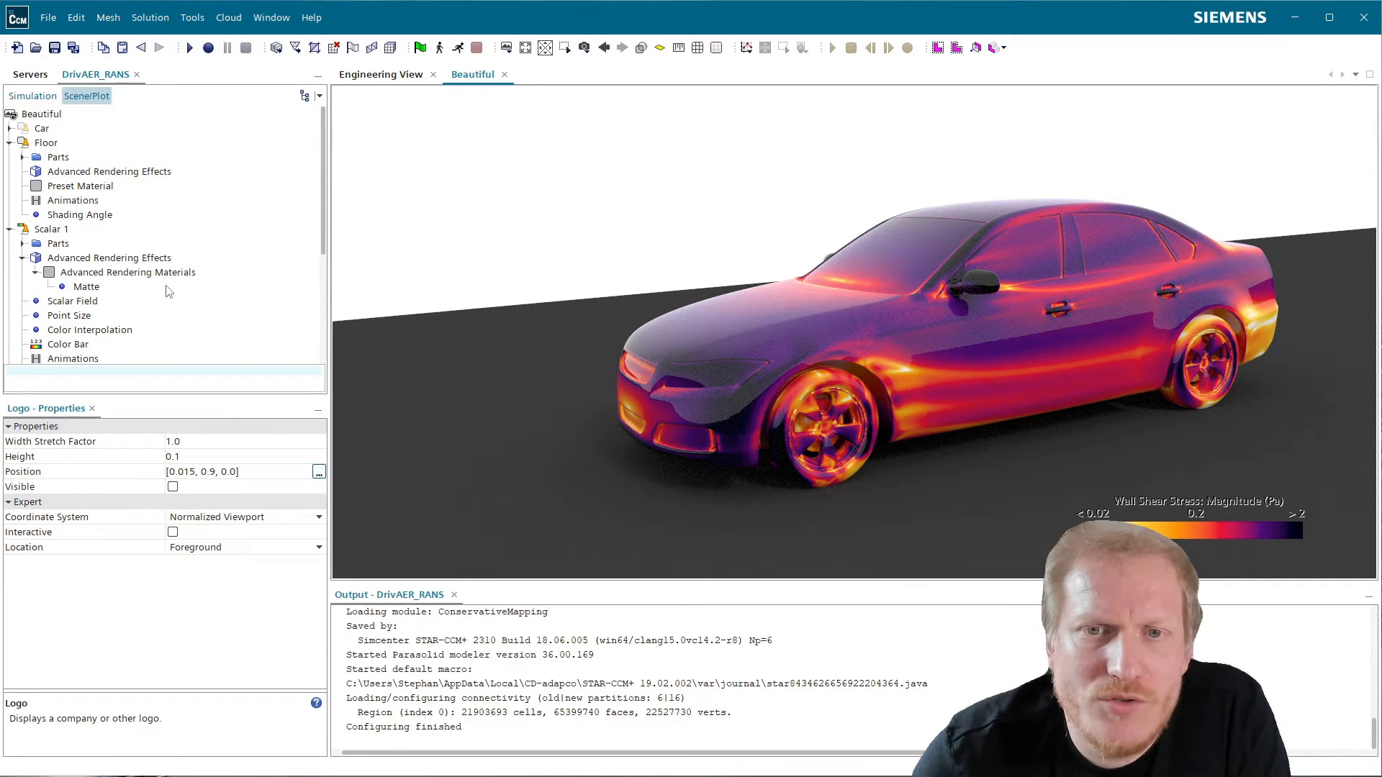
pyautogui.scroll(-5, 159, 291)
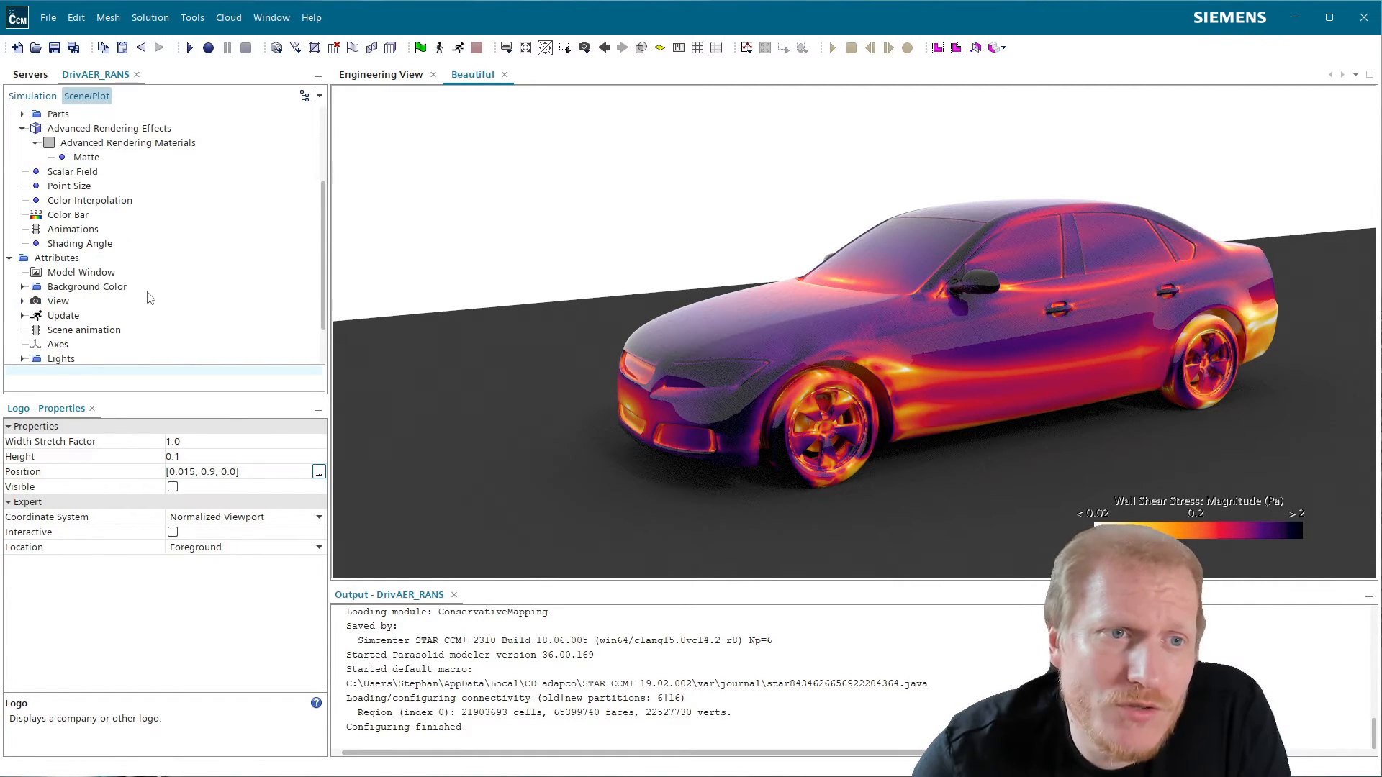
pyautogui.click(22, 300)
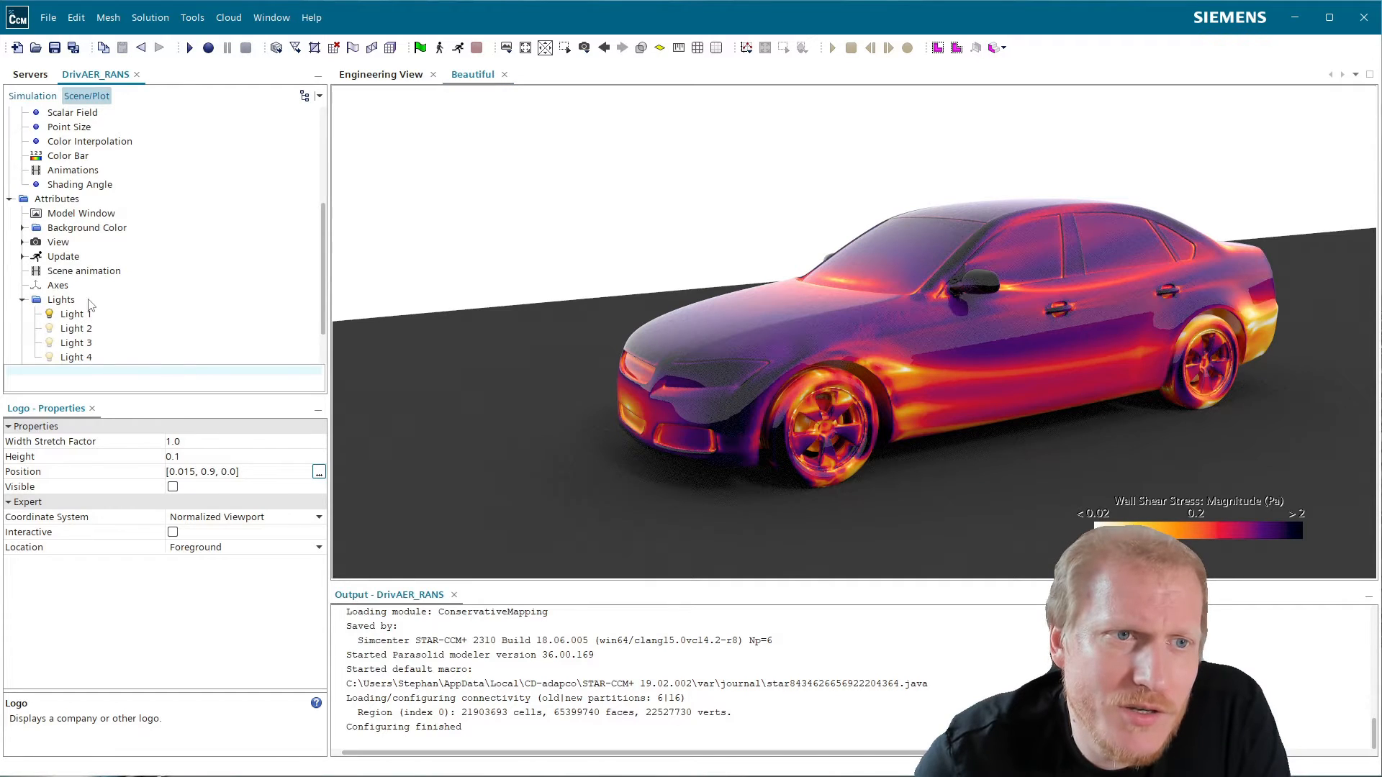
pyautogui.scroll(-2, 90, 304)
pyautogui.click(85, 258)
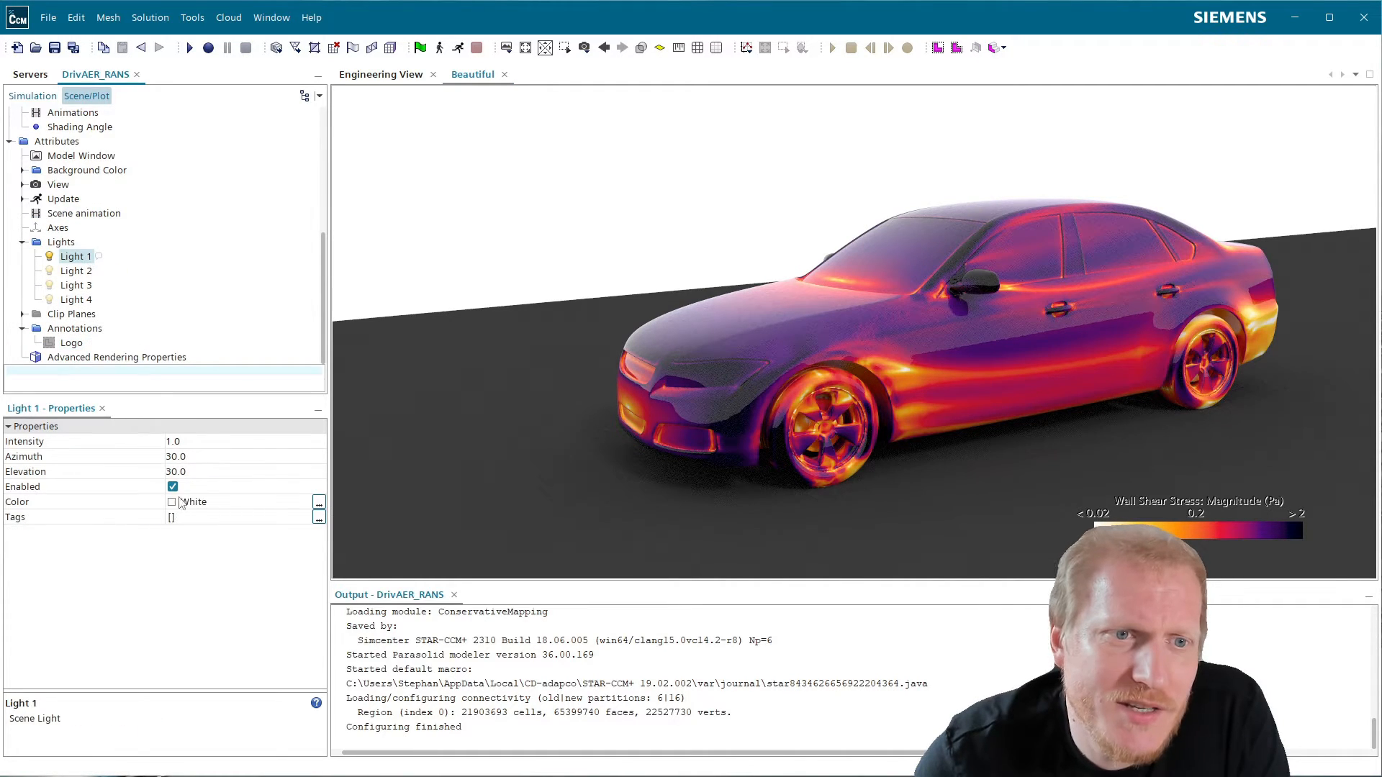
pyautogui.click(59, 490)
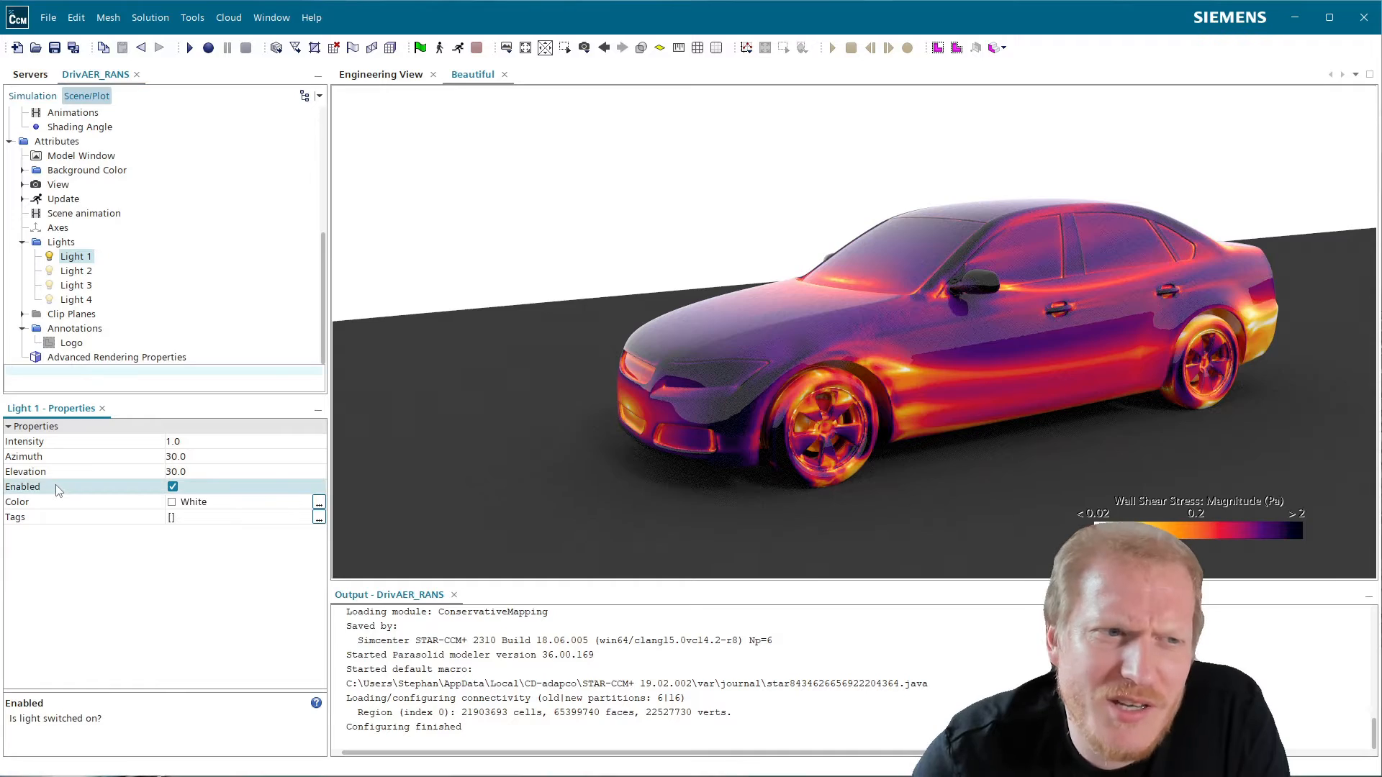
pyautogui.click(173, 487)
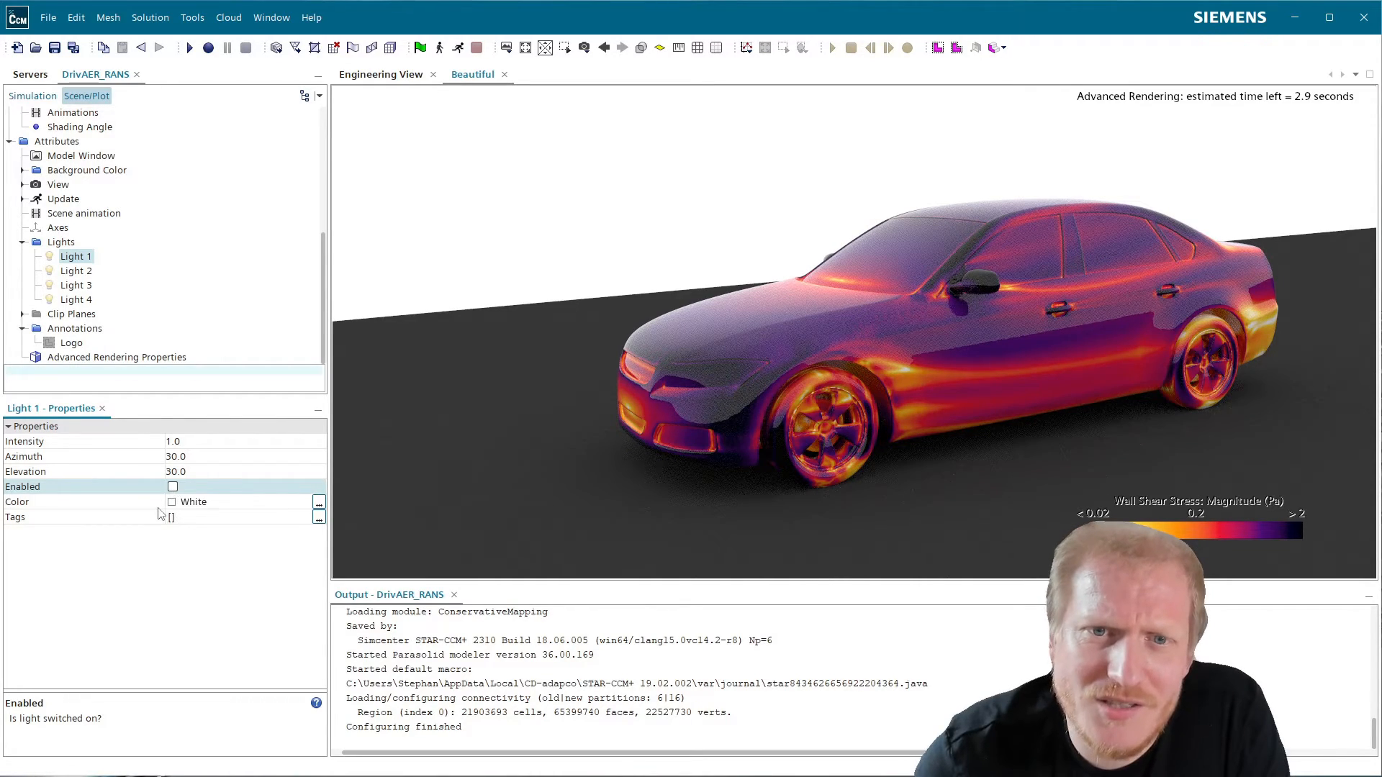
pyautogui.click(173, 488)
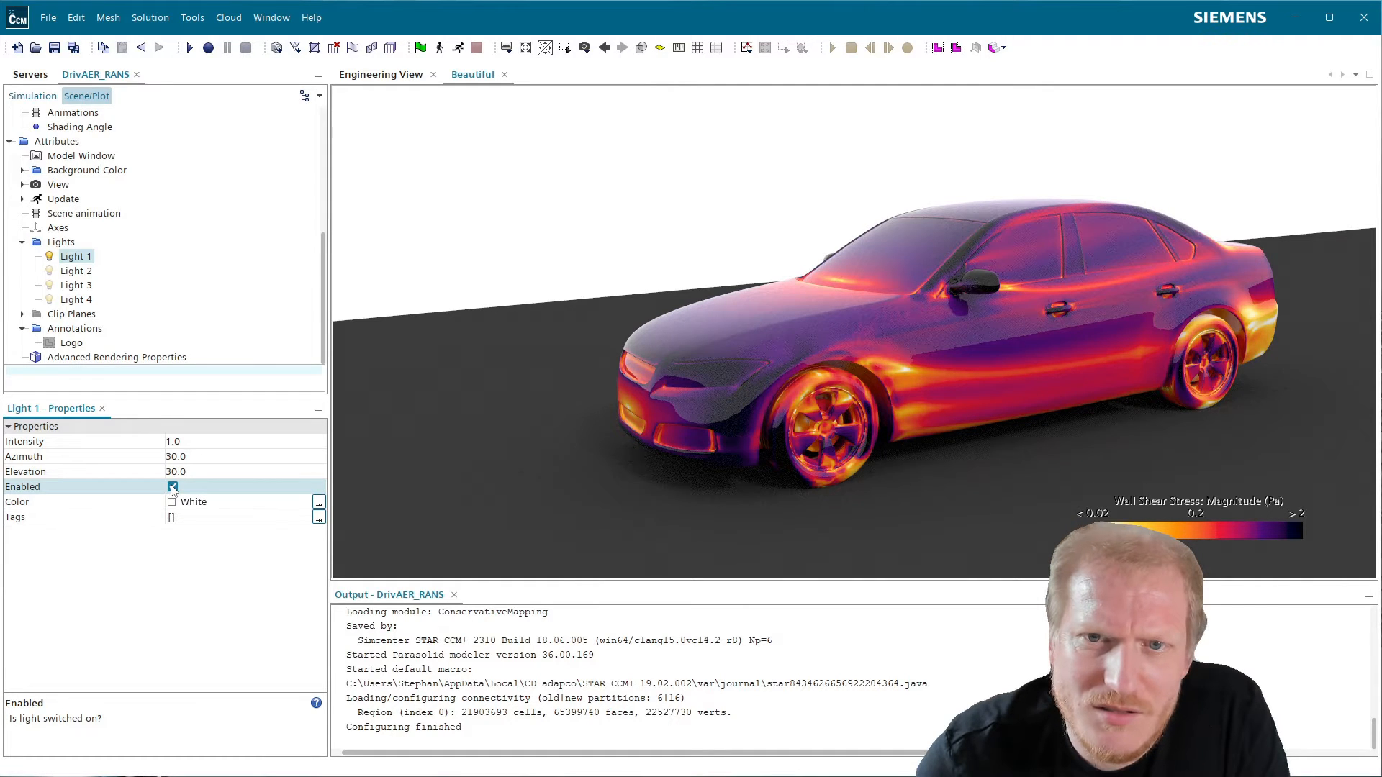
# - Disable Light 1 with the car shown from a front three-quarter view
pyautogui.moveTo(891, 451); pyautogui.dragTo(835, 294)
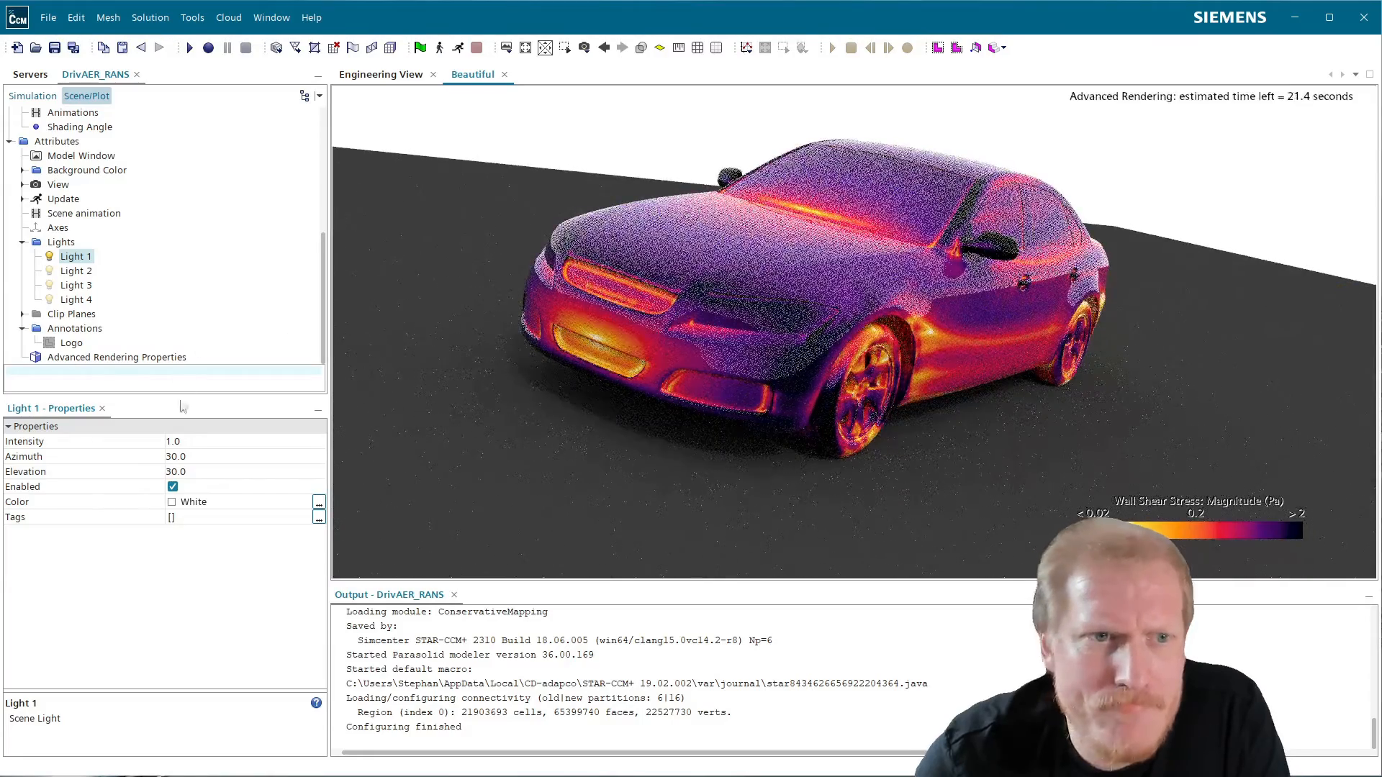
pyautogui.click(173, 487)
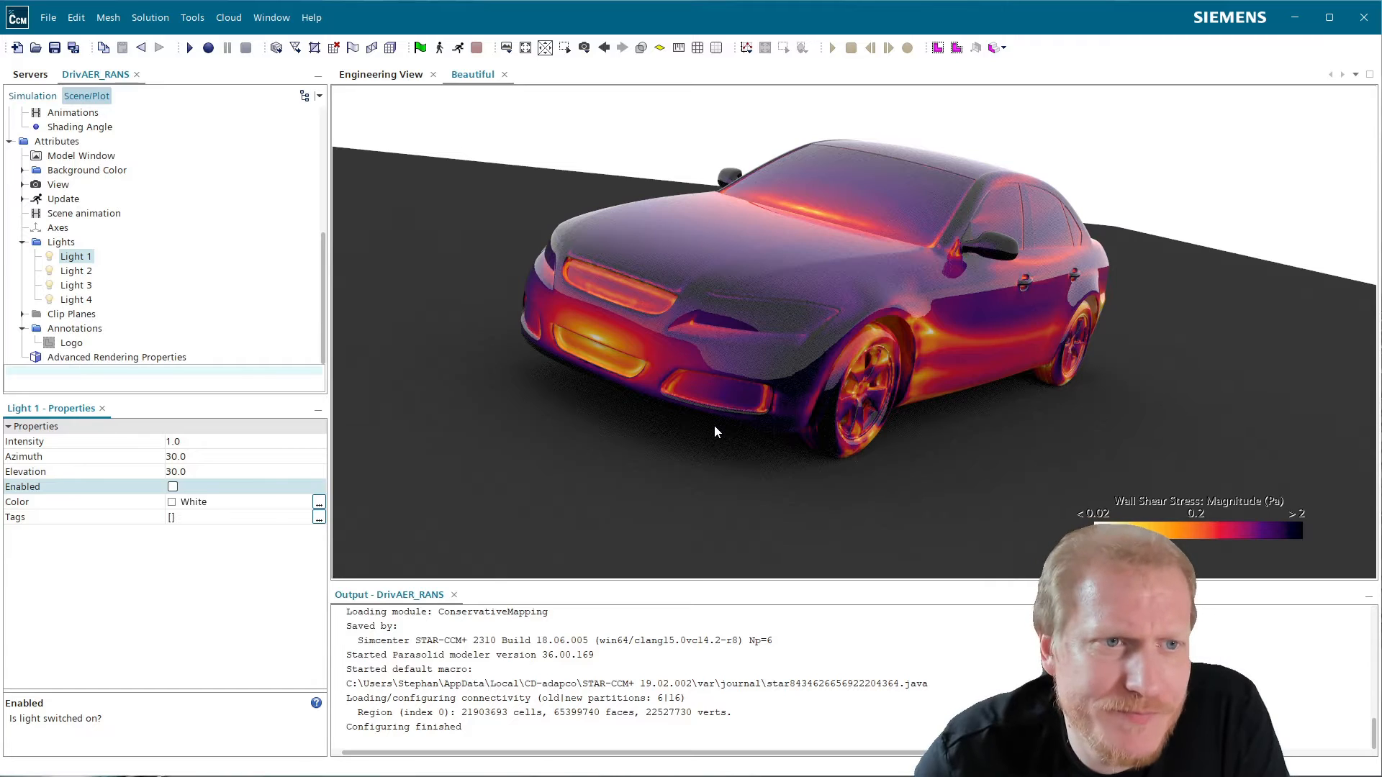
# - Set the transparency mode of the Beautiful scene to Depth Peeling
pyautogui.scroll(8, 109, 199)
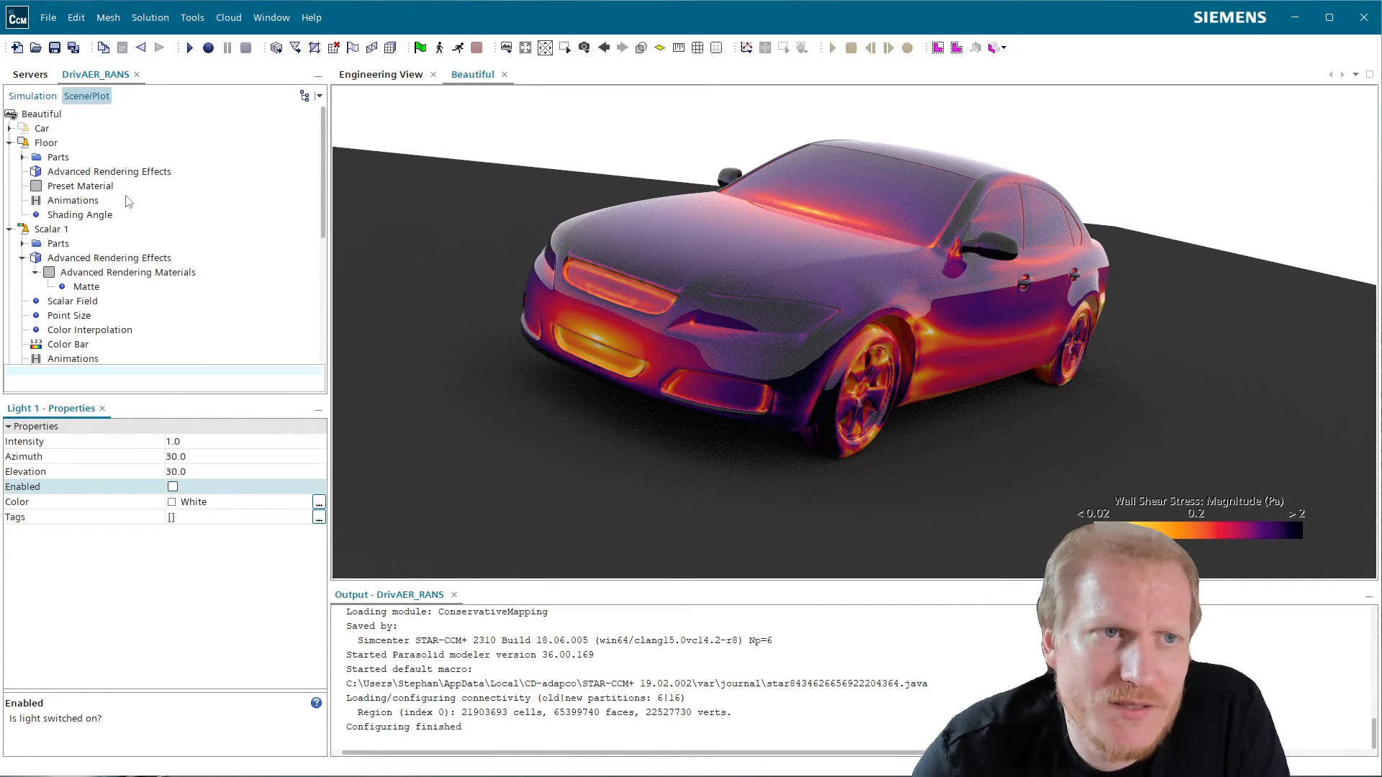
pyautogui.click(43, 114)
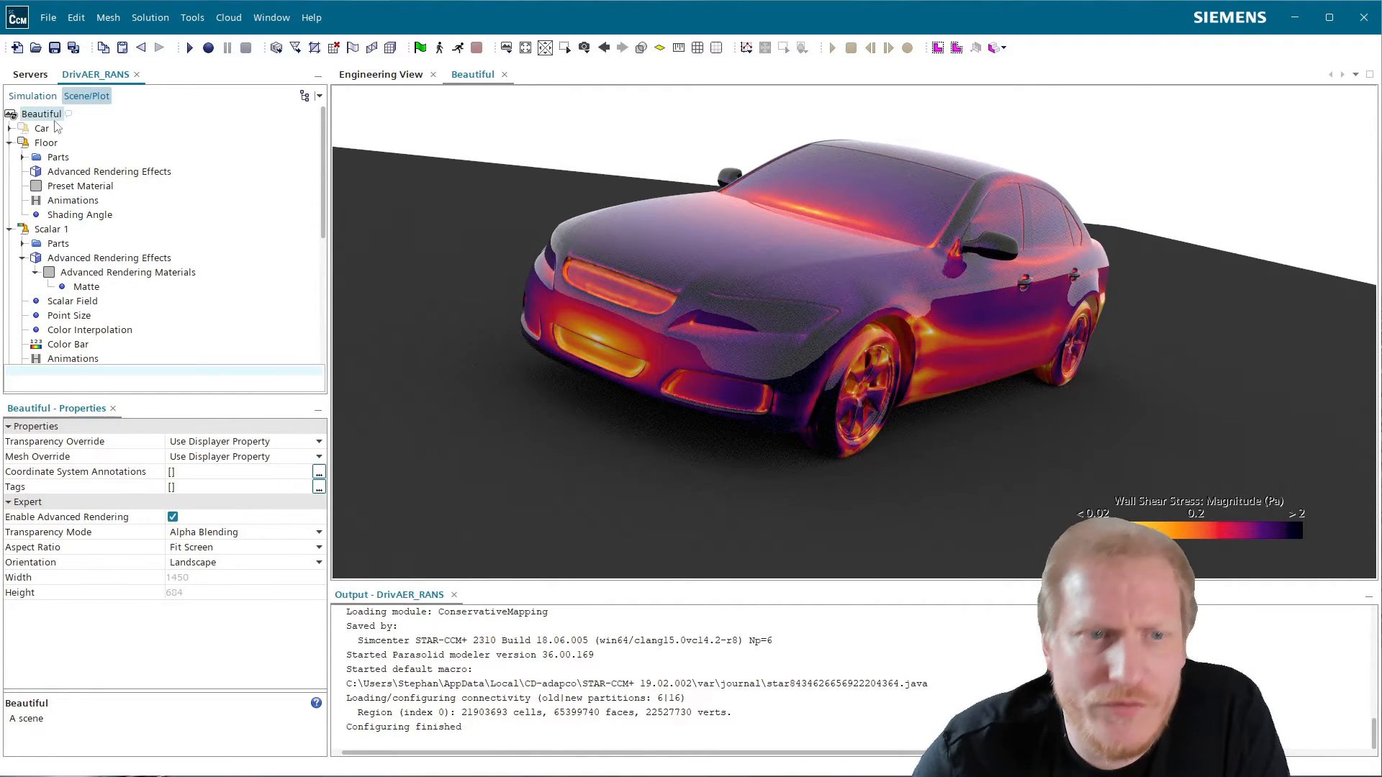
pyautogui.click(267, 533)
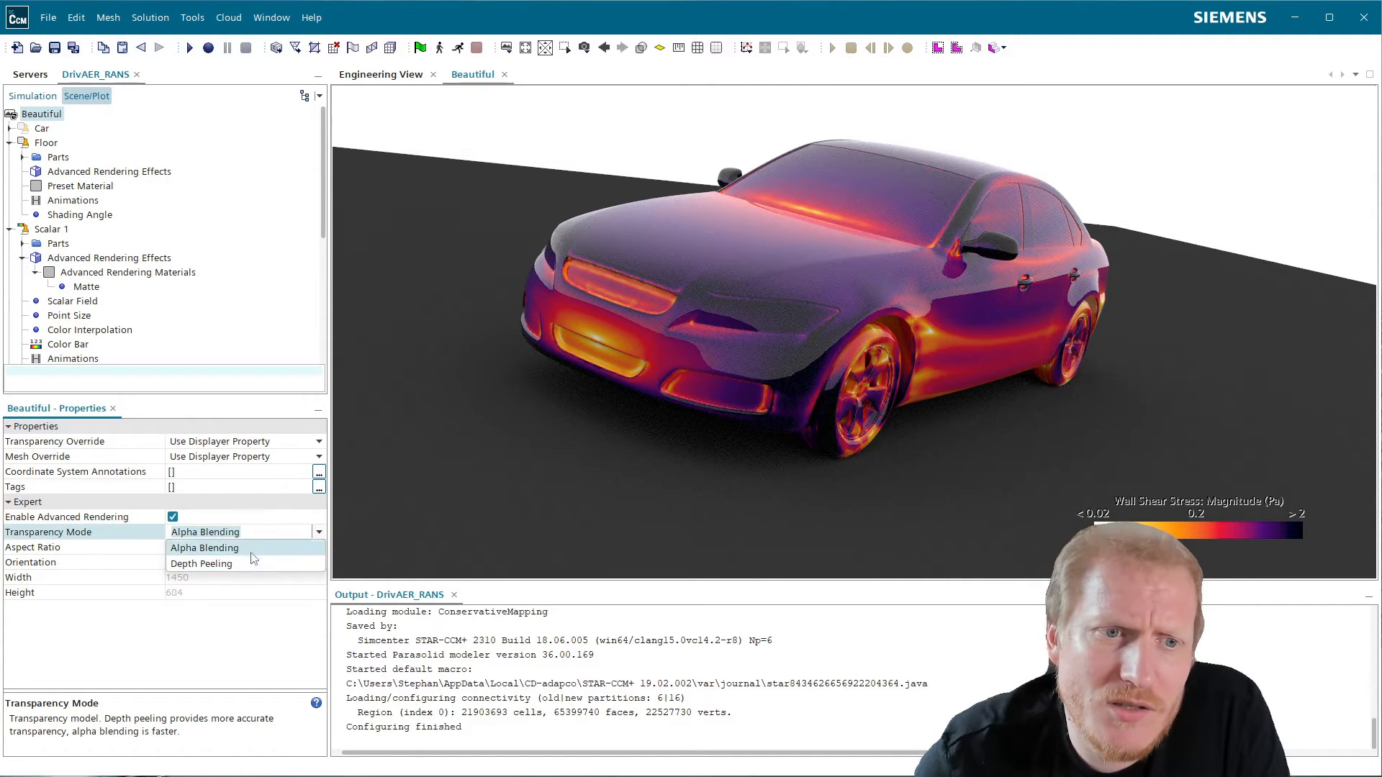
pyautogui.click(322, 533)
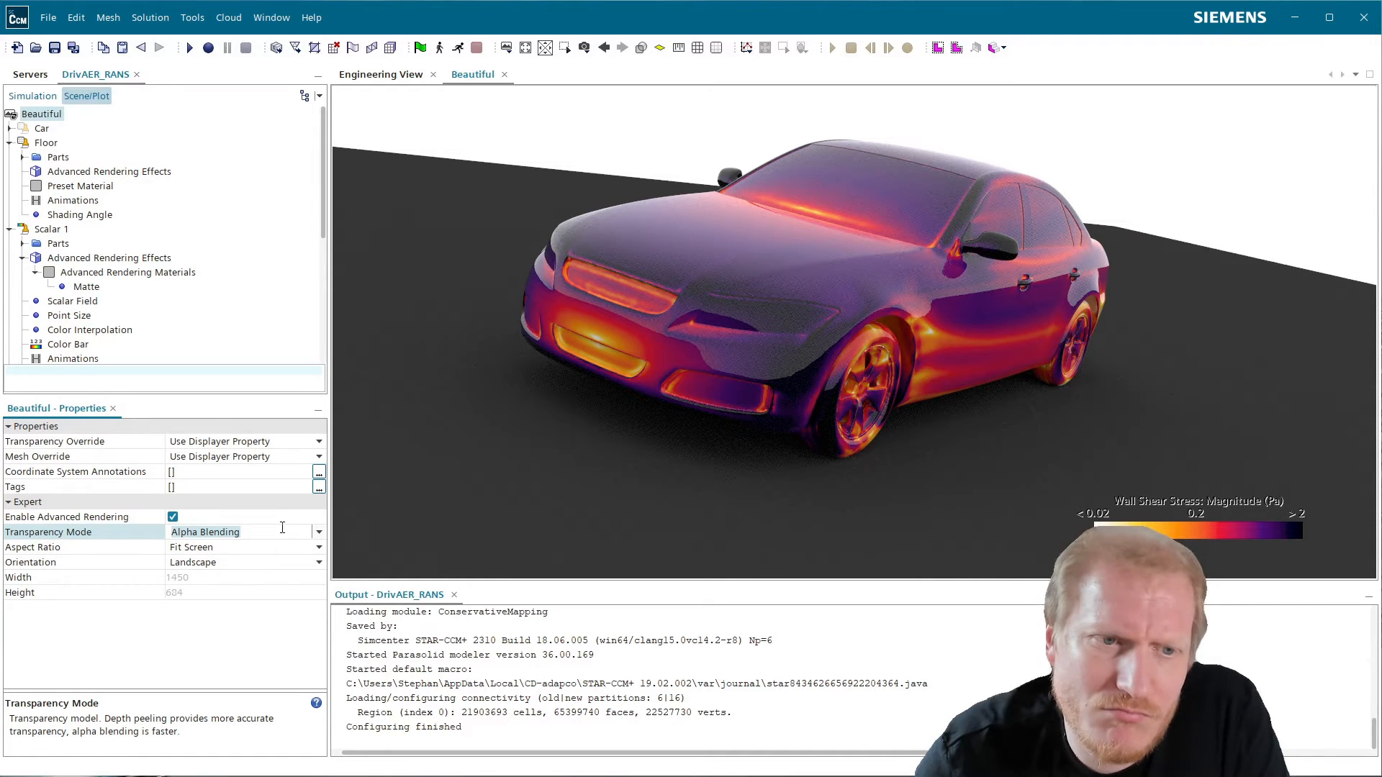
pyautogui.click(319, 533)
pyautogui.click(291, 560)
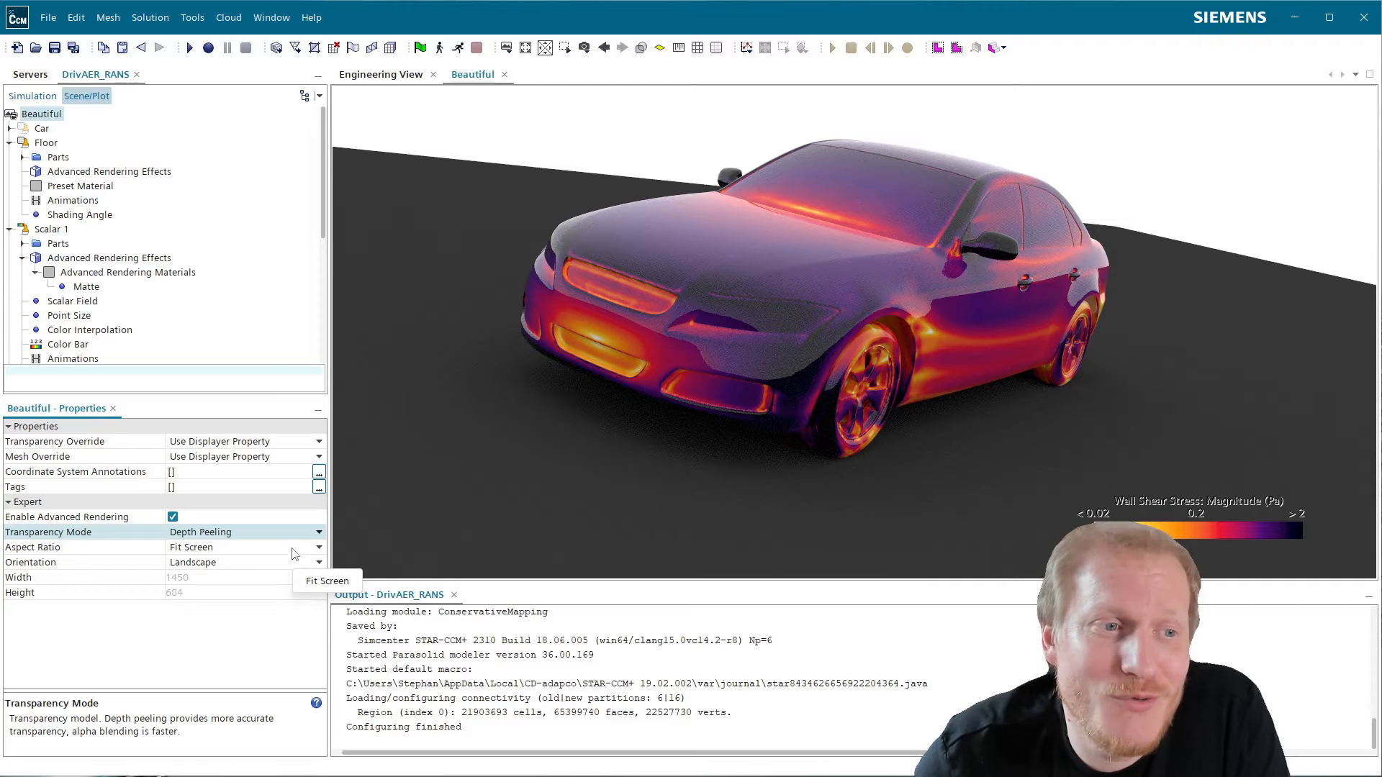
# - Set the aspect ratio of the Beautiful scene to 16:9
pyautogui.click(293, 548)
pyautogui.click(319, 548)
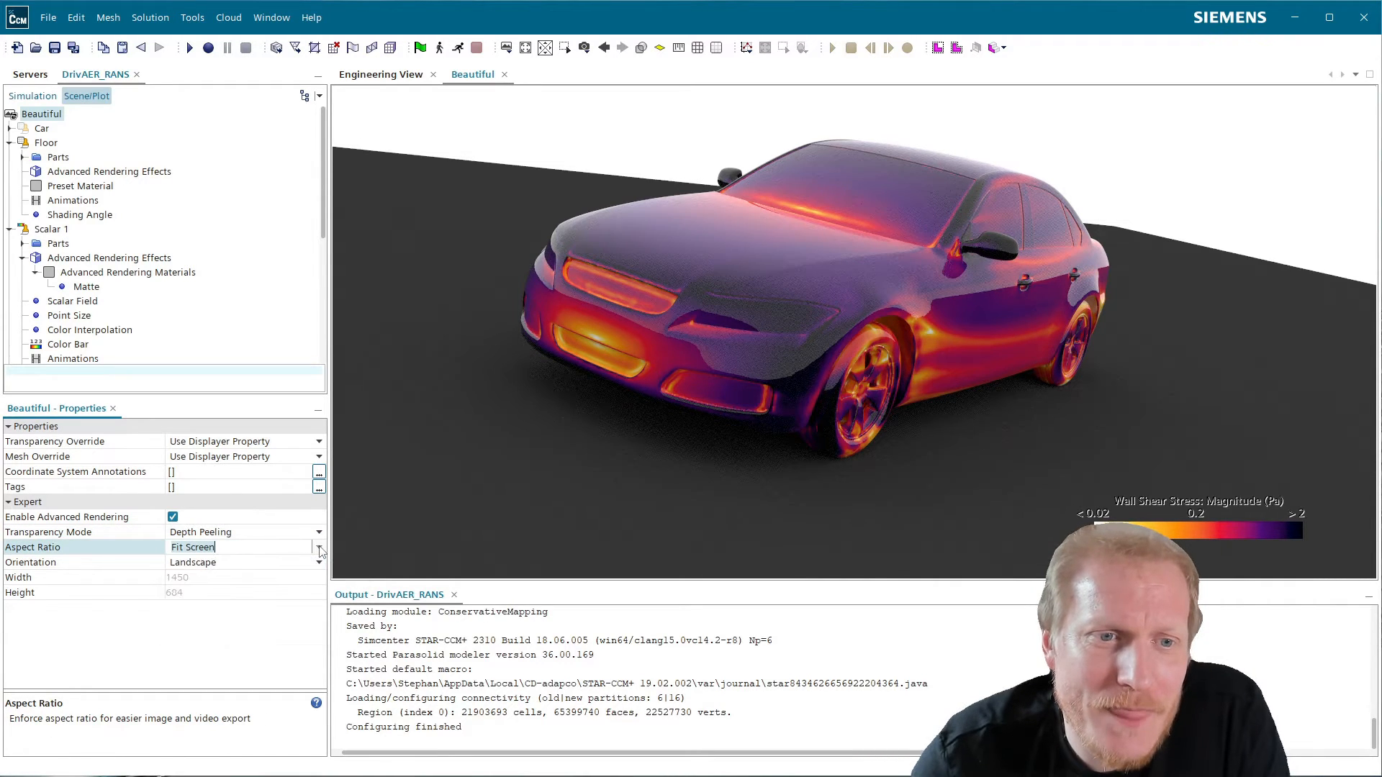
pyautogui.click(319, 548)
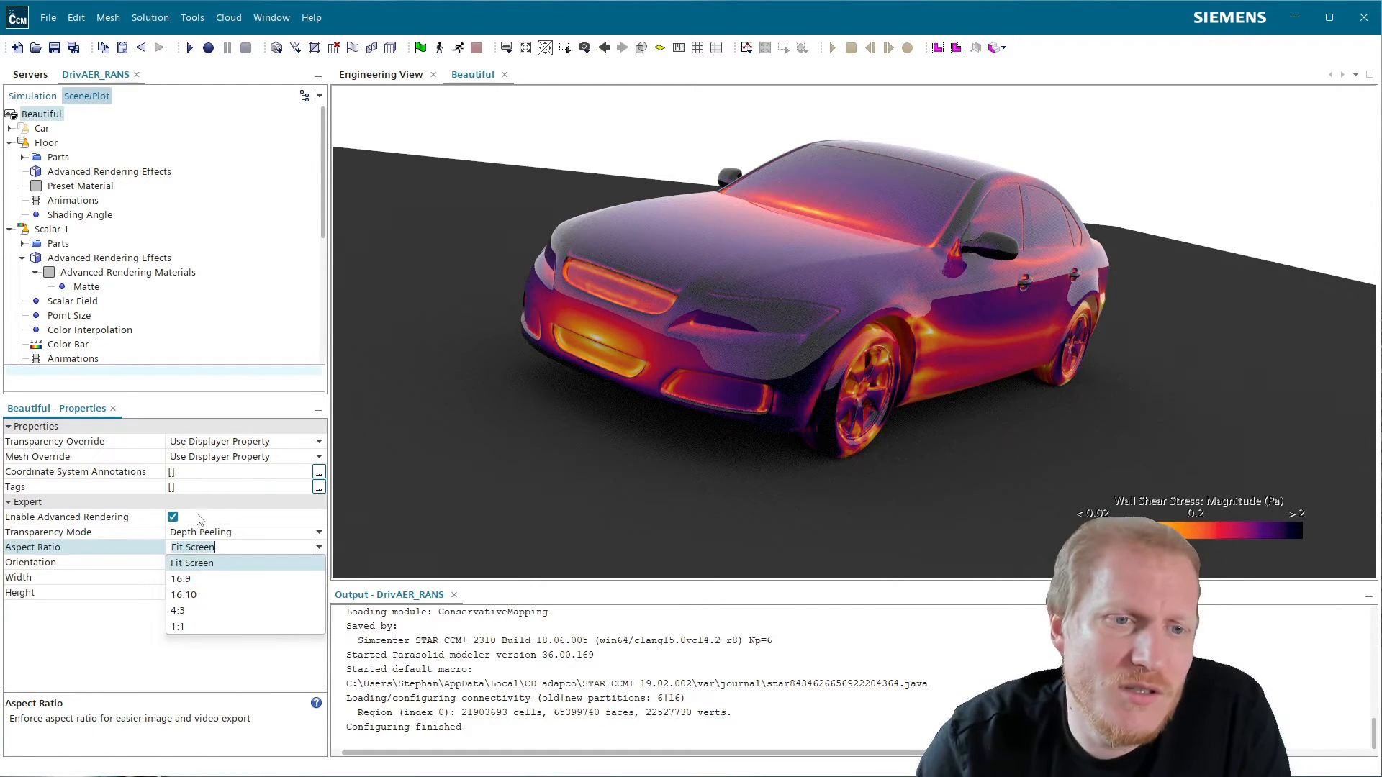
pyautogui.click(98, 651)
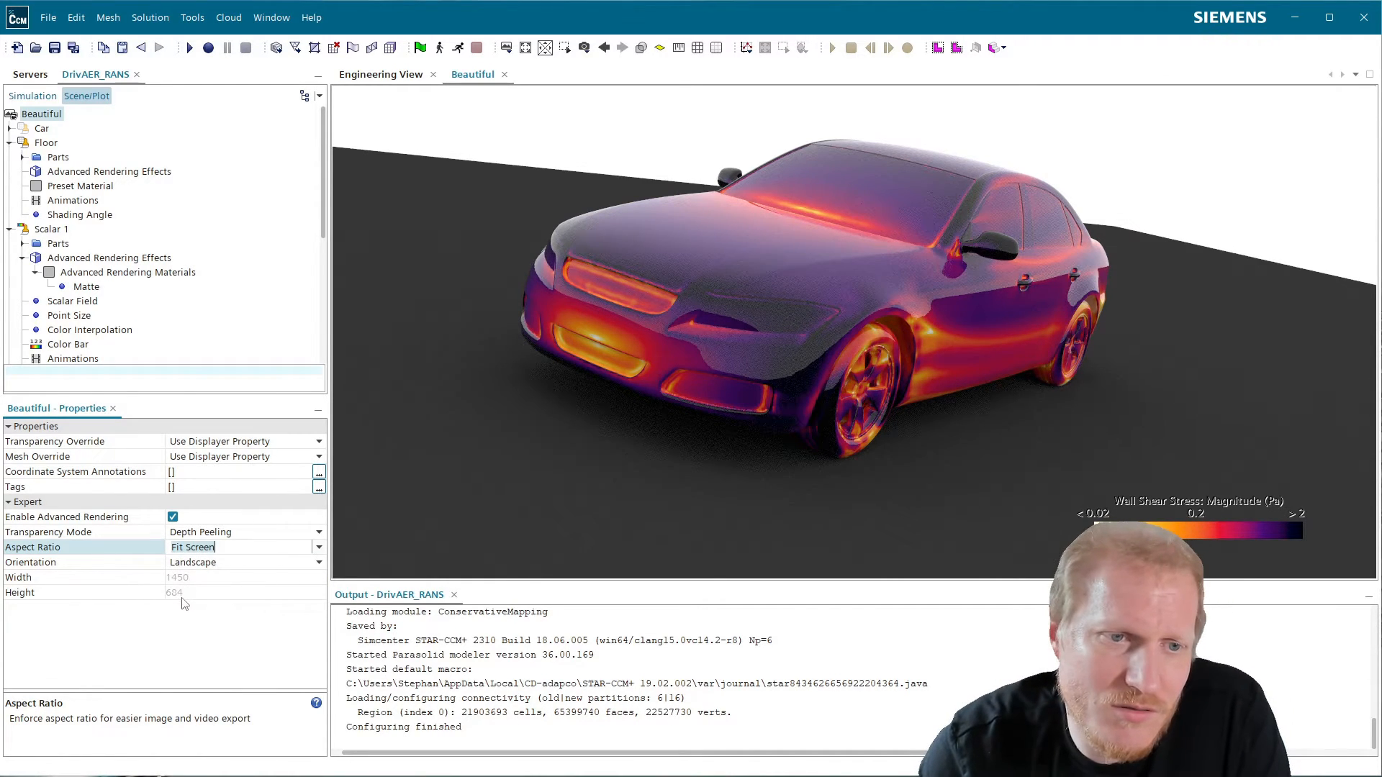
pyautogui.click(319, 547)
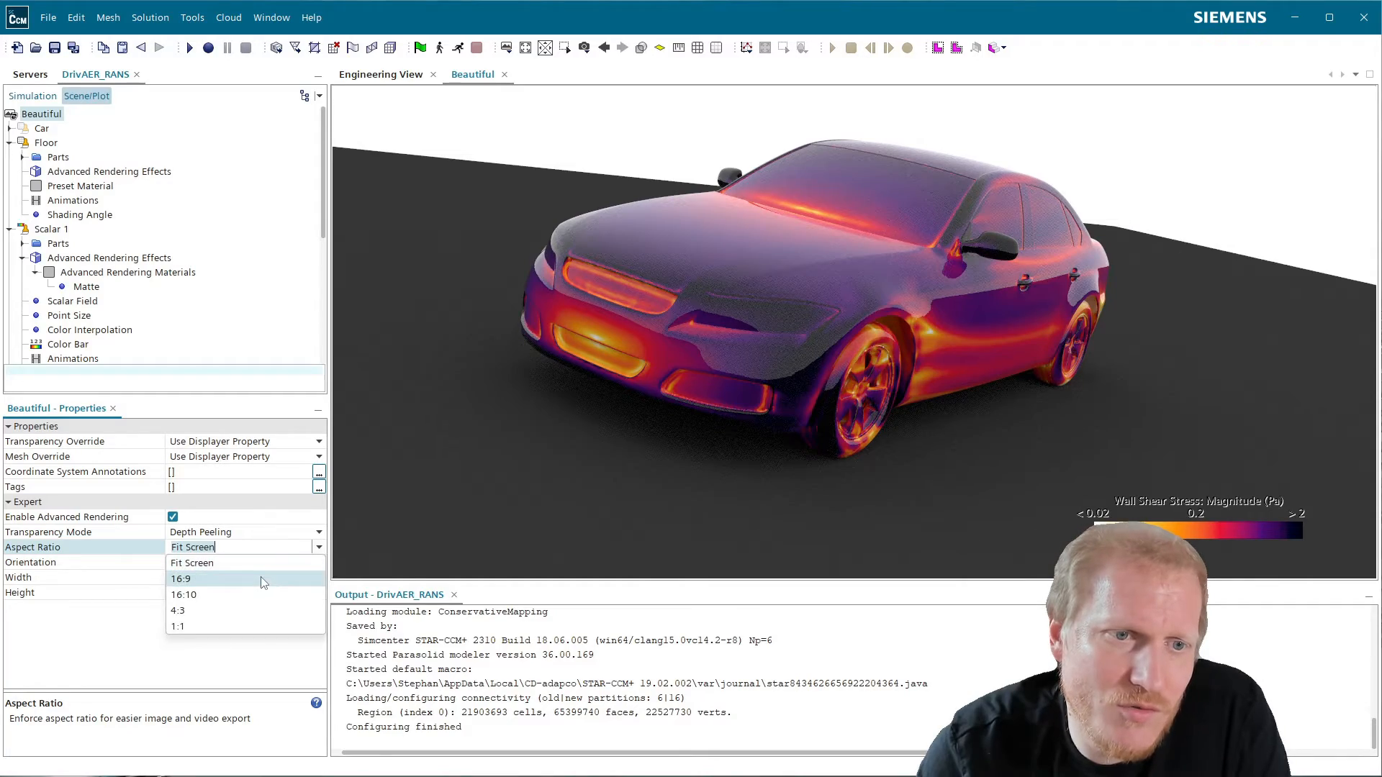
pyautogui.click(263, 579)
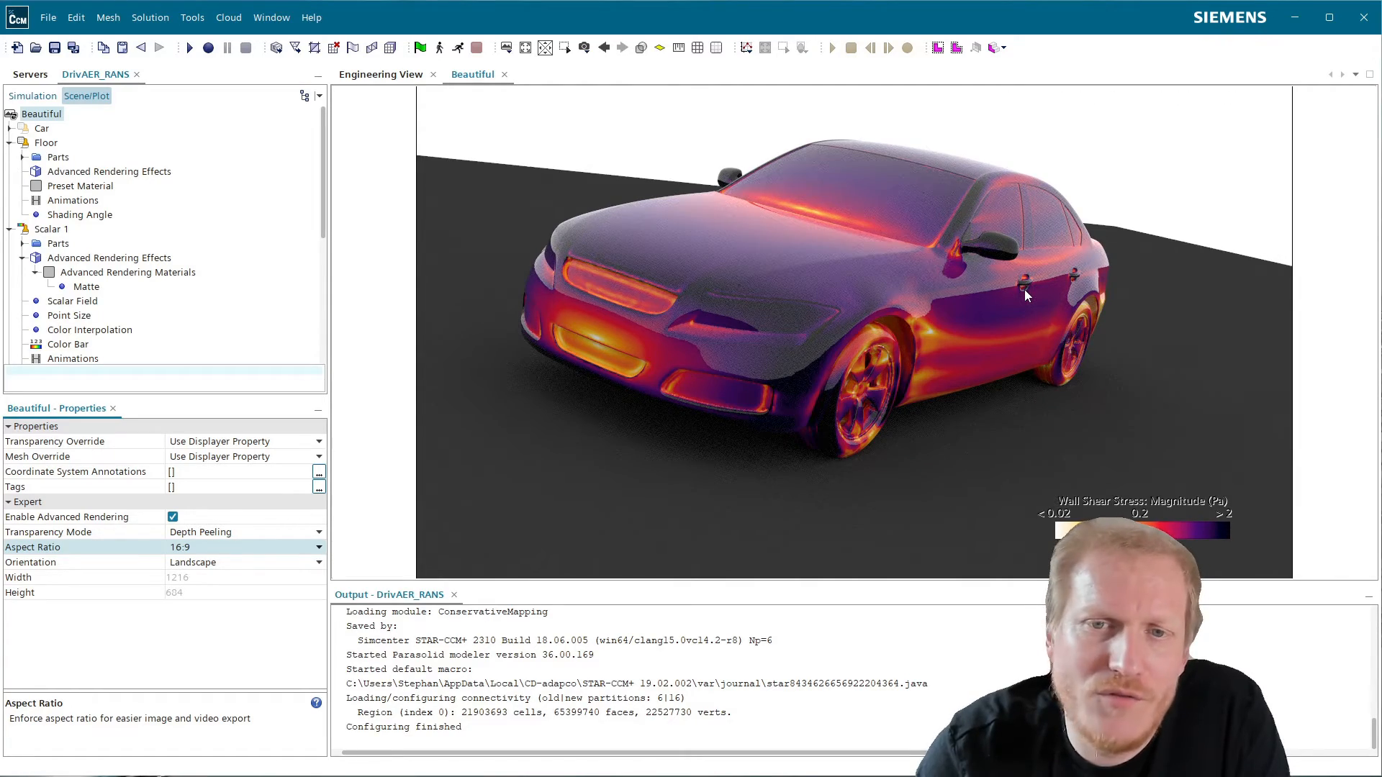
# - Change the scene's background color mode to Environment Map
pyautogui.moveTo(1024, 290); pyautogui.dragTo(924, 379)
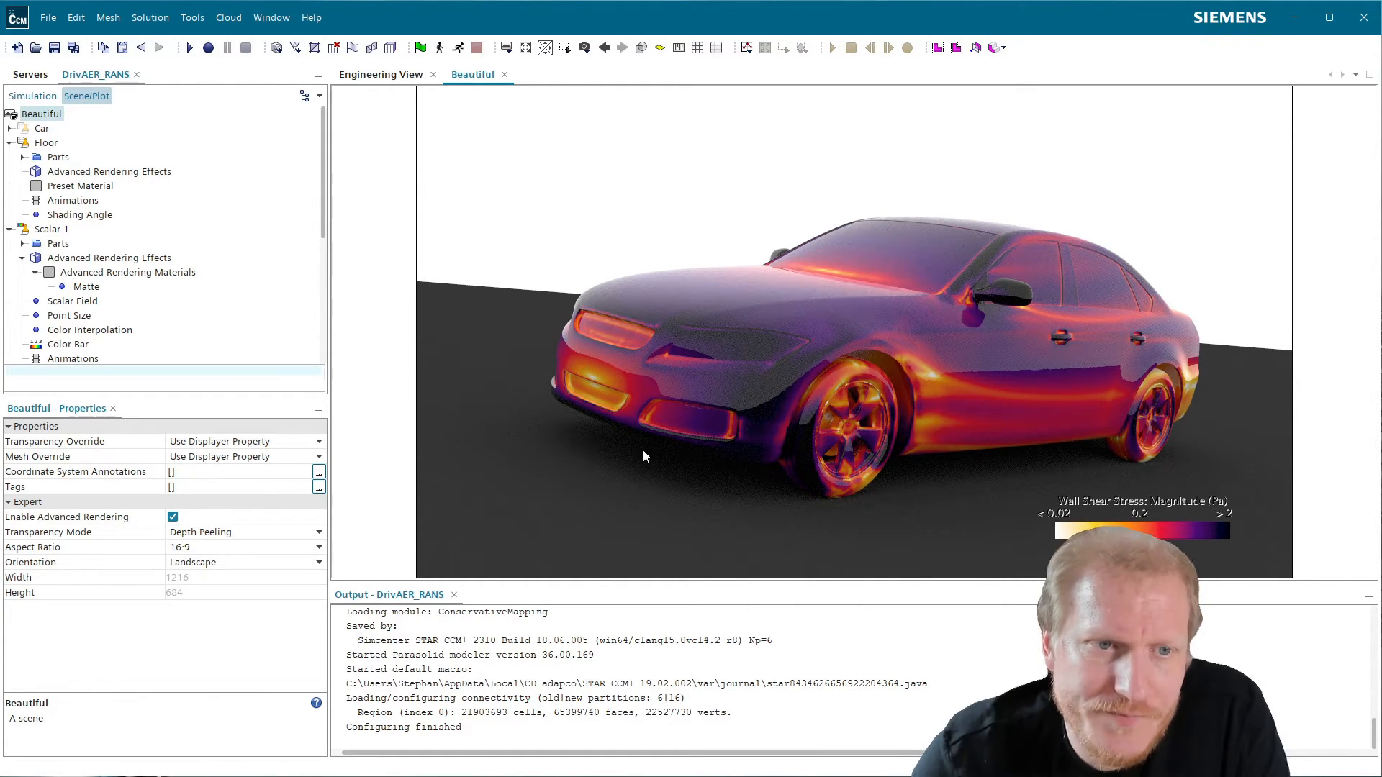
pyautogui.scroll(-3, 175, 338)
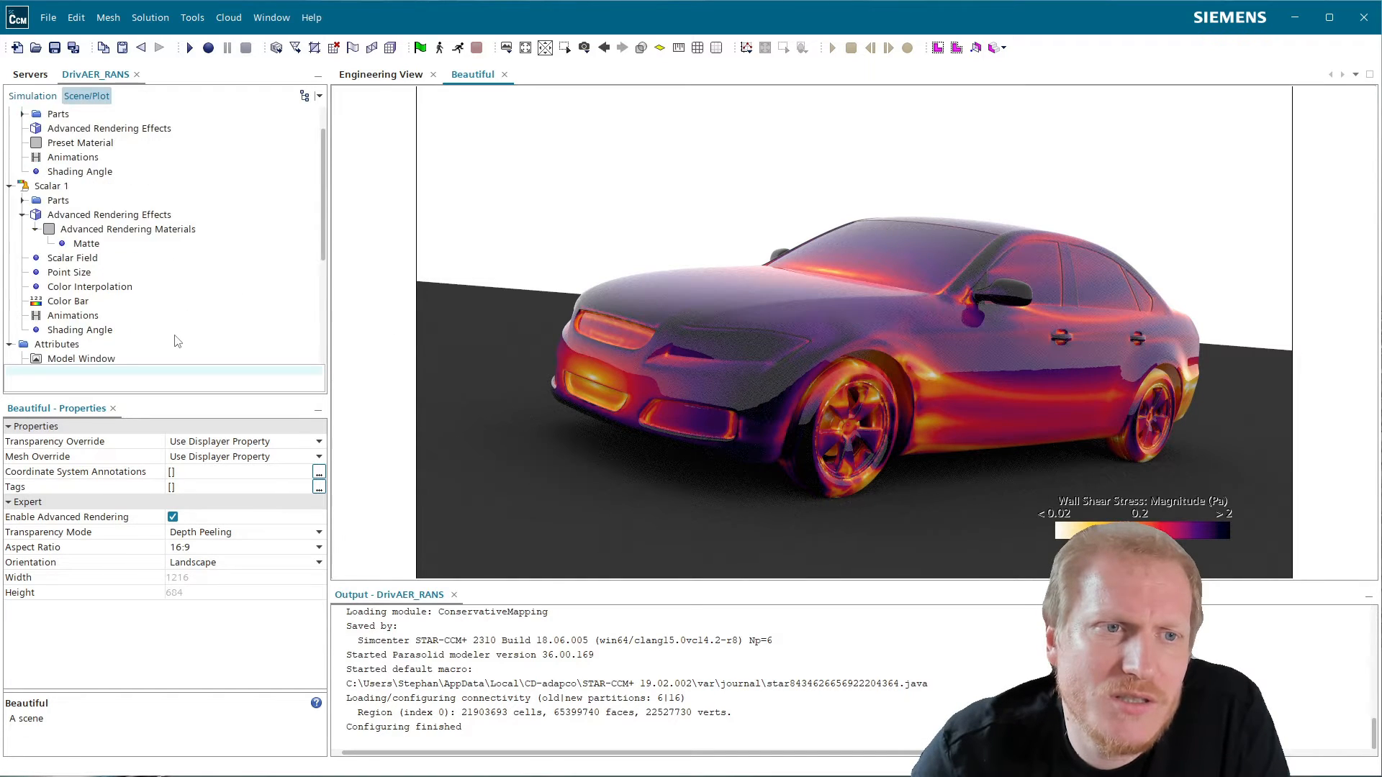
pyautogui.scroll(-3, 178, 341)
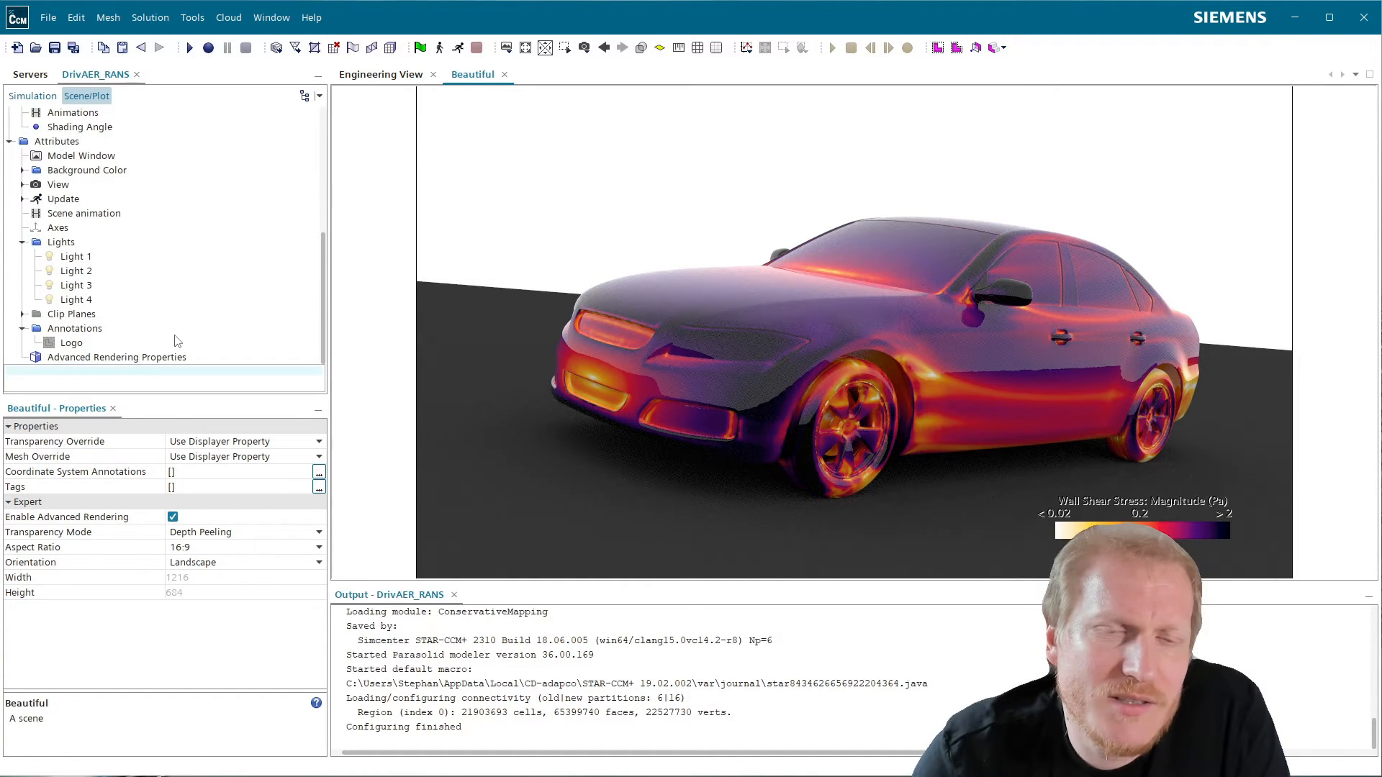
pyautogui.click(23, 171)
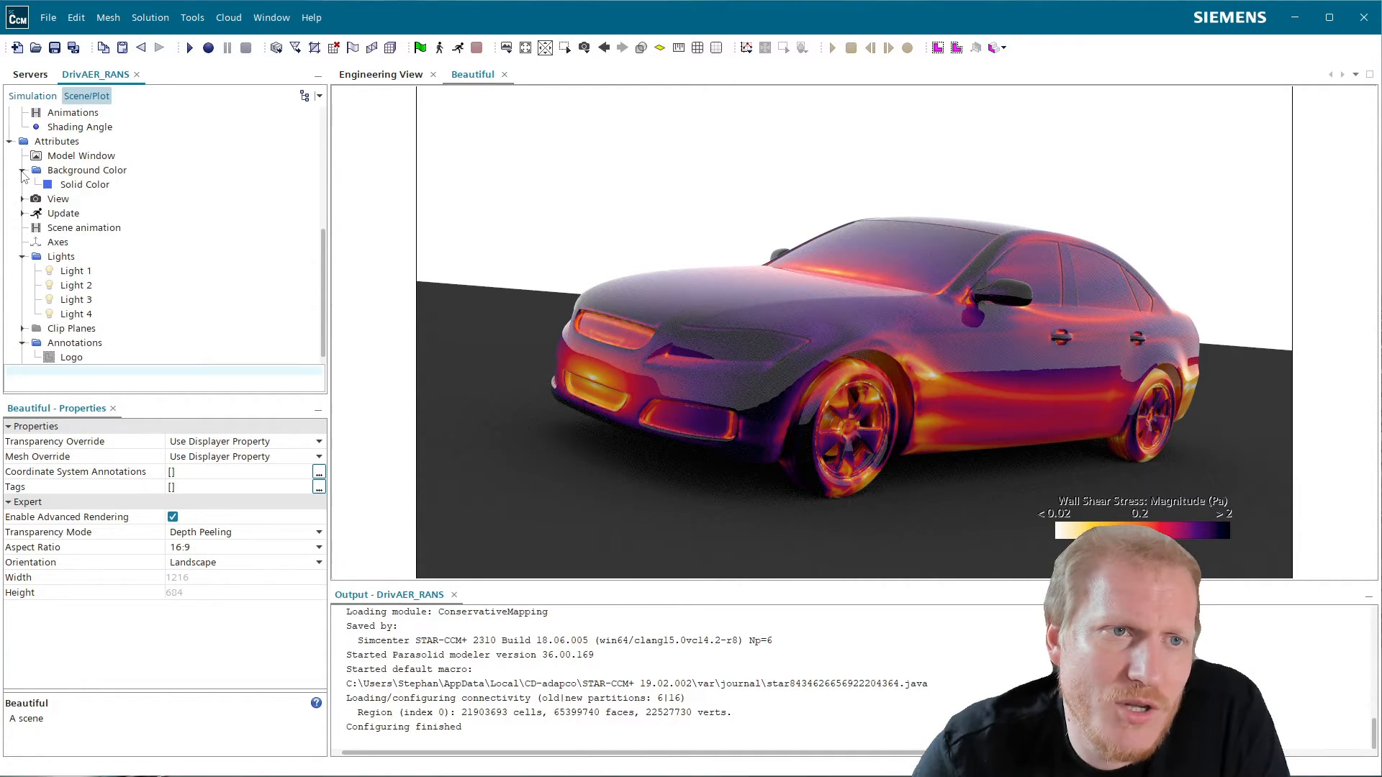
pyautogui.click(101, 172)
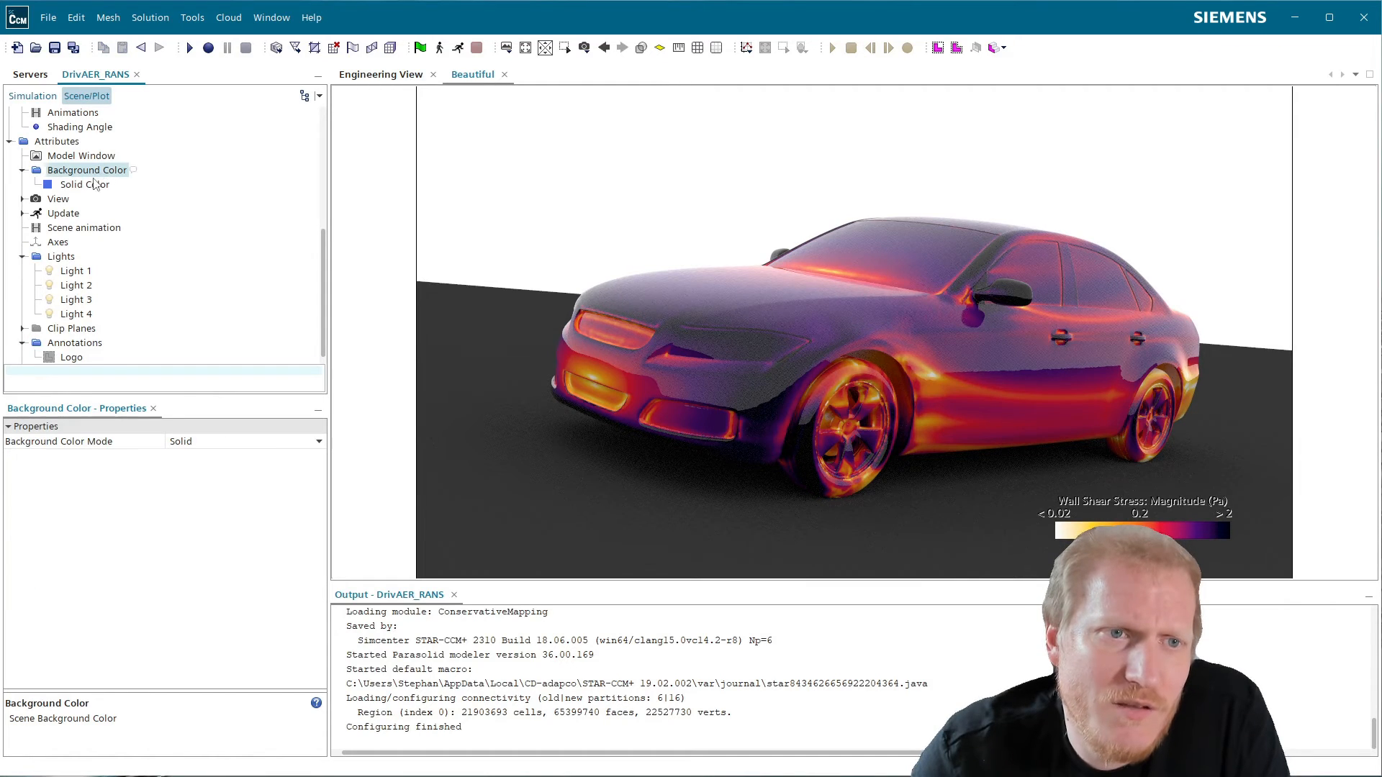
pyautogui.click(197, 442)
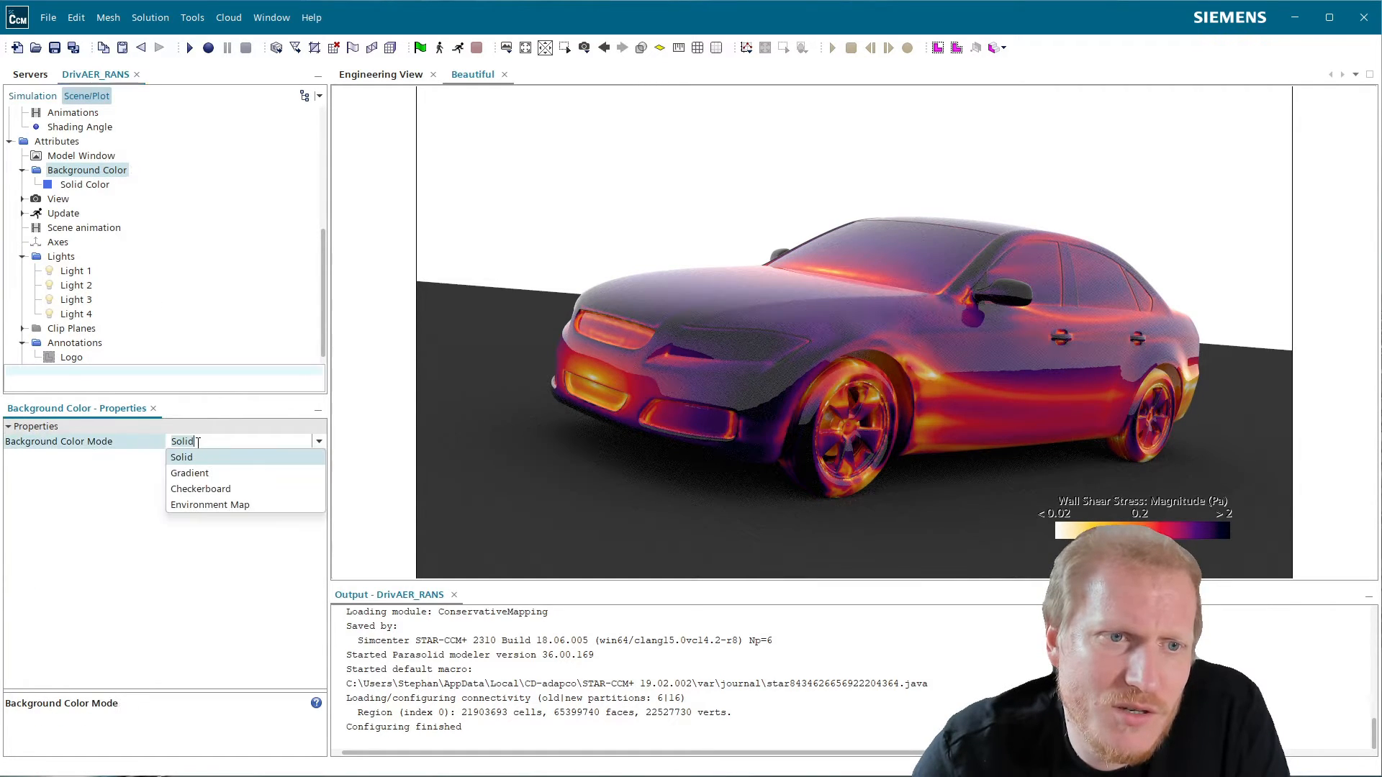
pyautogui.click(254, 504)
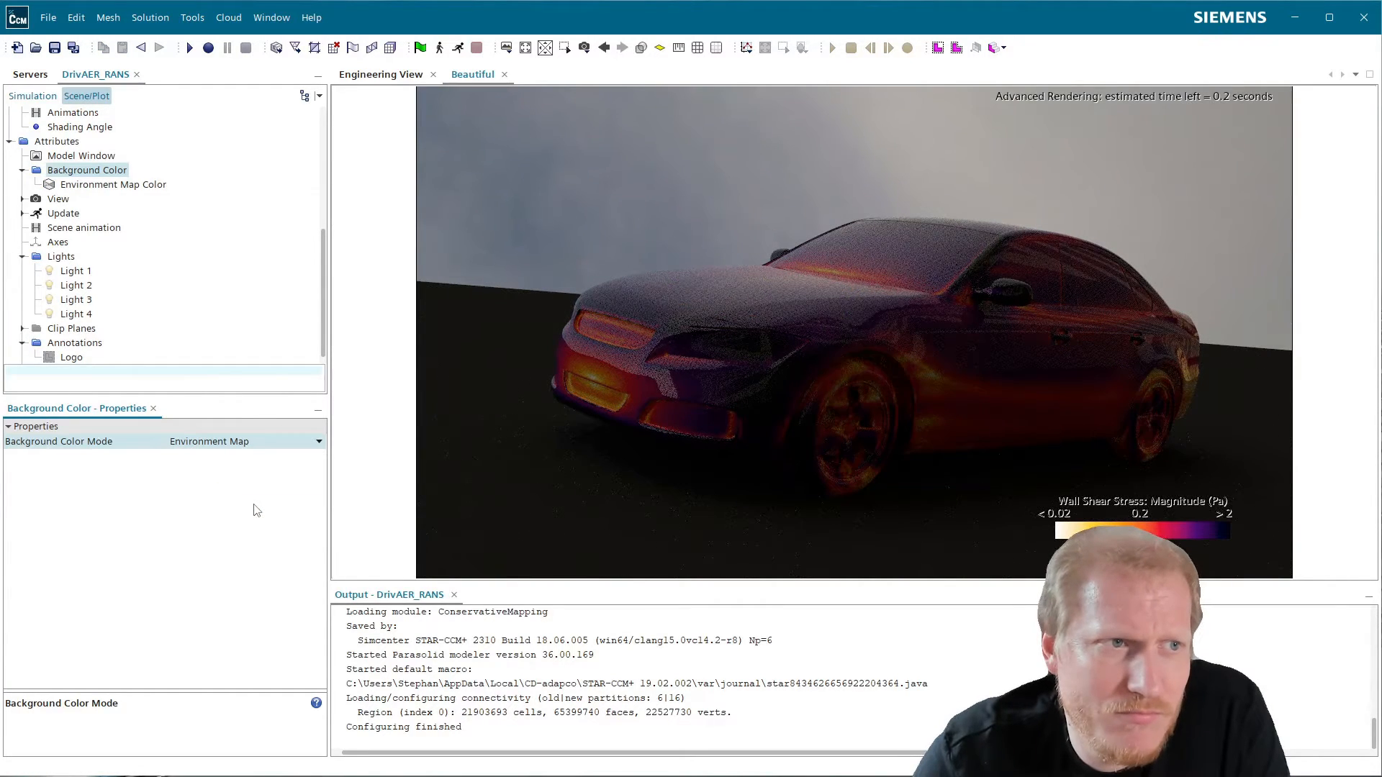
# - Set the rotation of the environment map background to [-1.0, 0.0, 0.0, 90.0] so the surroundings match the car's orientation
pyautogui.click(95, 192)
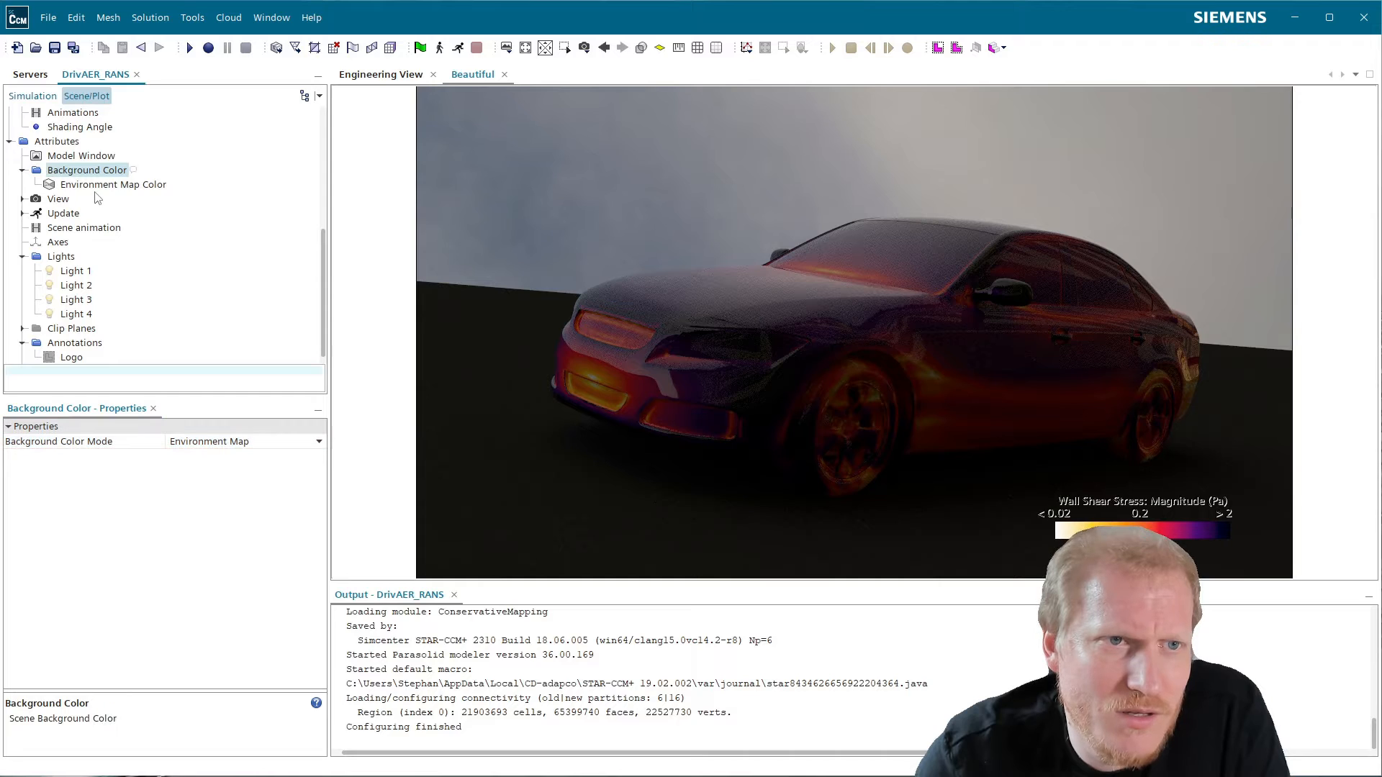
pyautogui.click(101, 186)
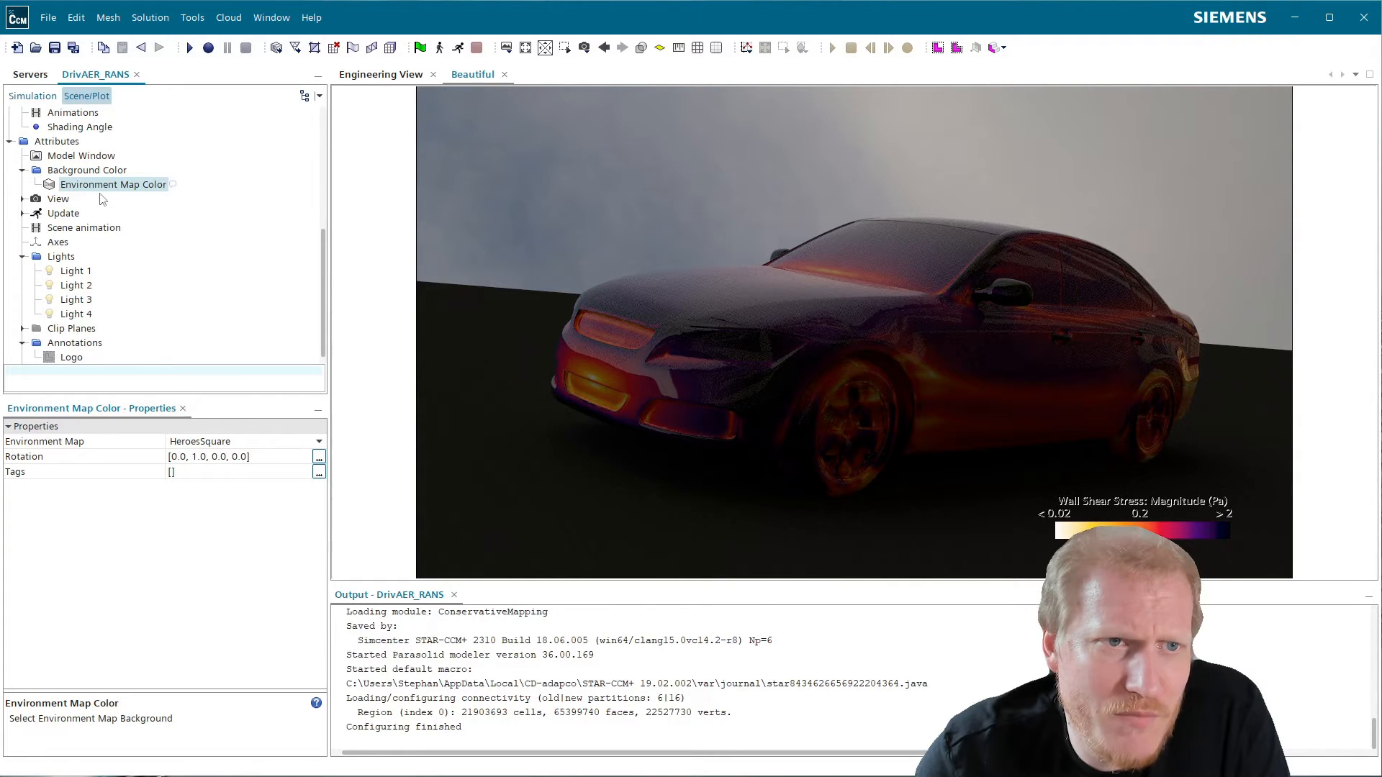
pyautogui.moveTo(728, 316); pyautogui.dragTo(590, 287)
pyautogui.scroll(-5, 785, 396)
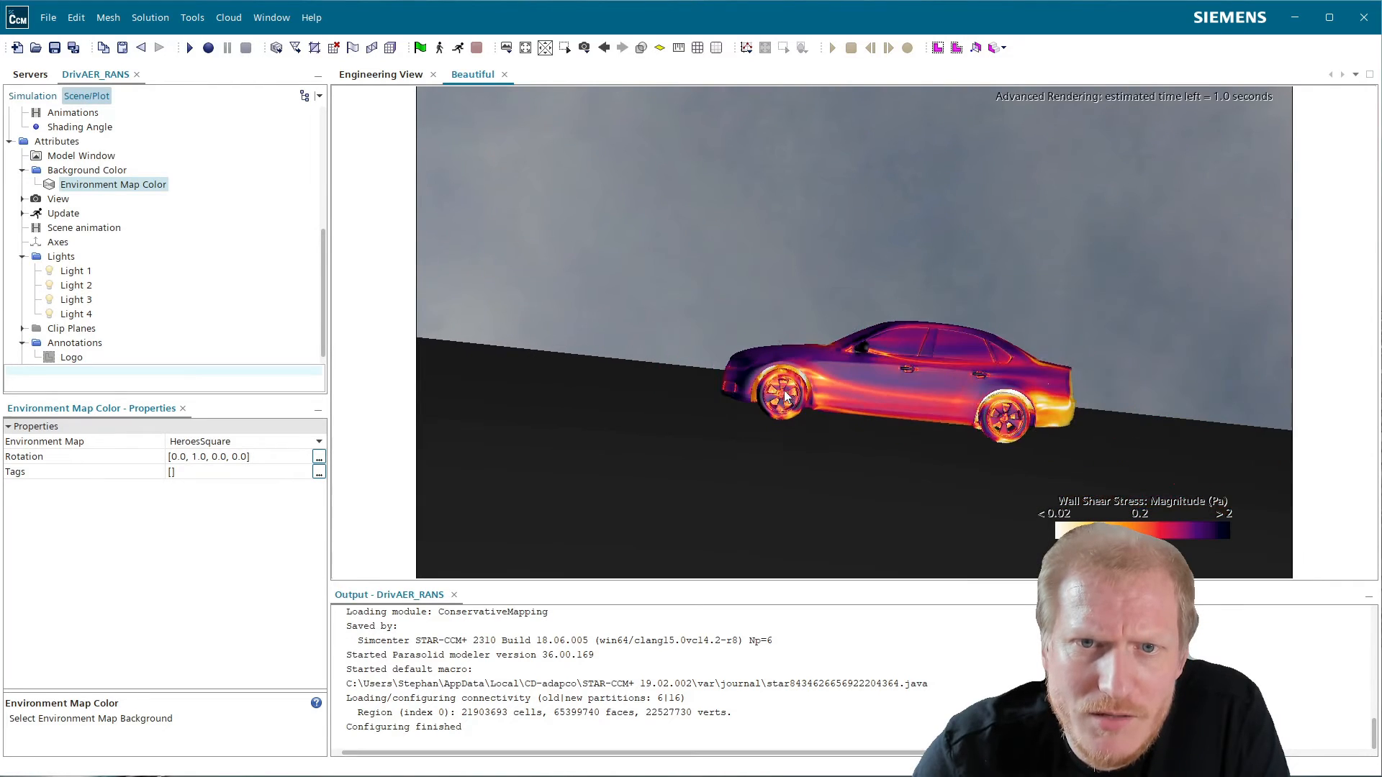
pyautogui.scroll(-3, 786, 396)
pyautogui.moveTo(754, 434); pyautogui.dragTo(793, 448)
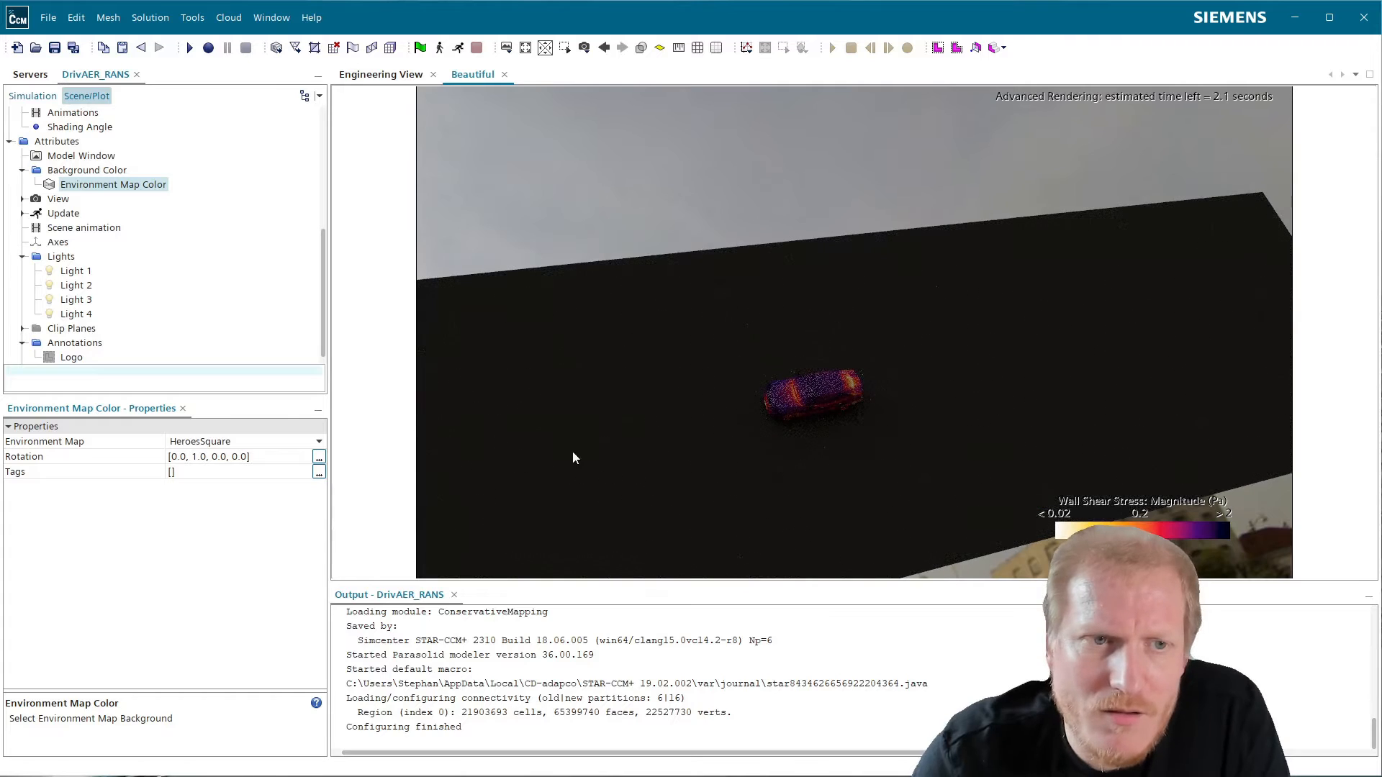
pyautogui.moveTo(734, 382); pyautogui.dragTo(527, 422)
pyautogui.click(233, 456)
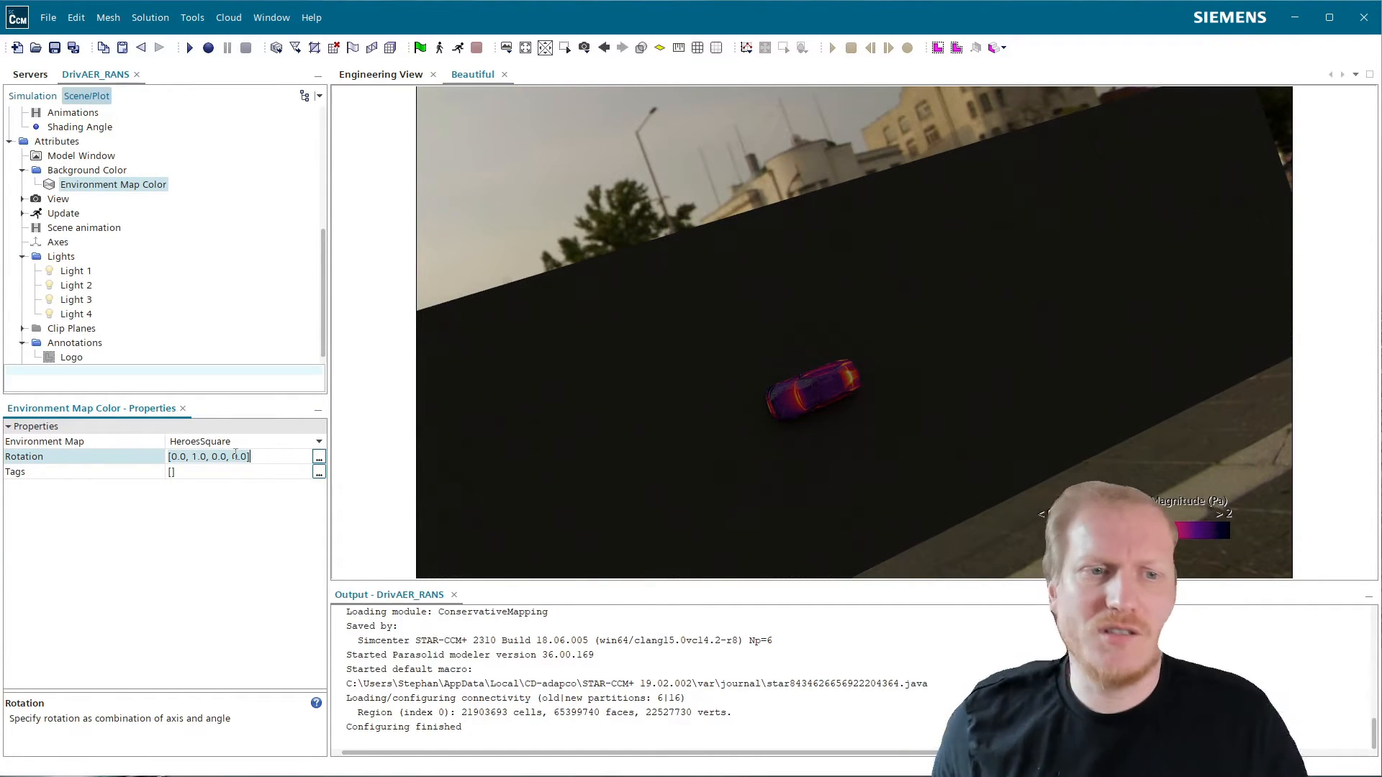
pyautogui.hotkey('ctrl', 'a')
pyautogui.write('-1')
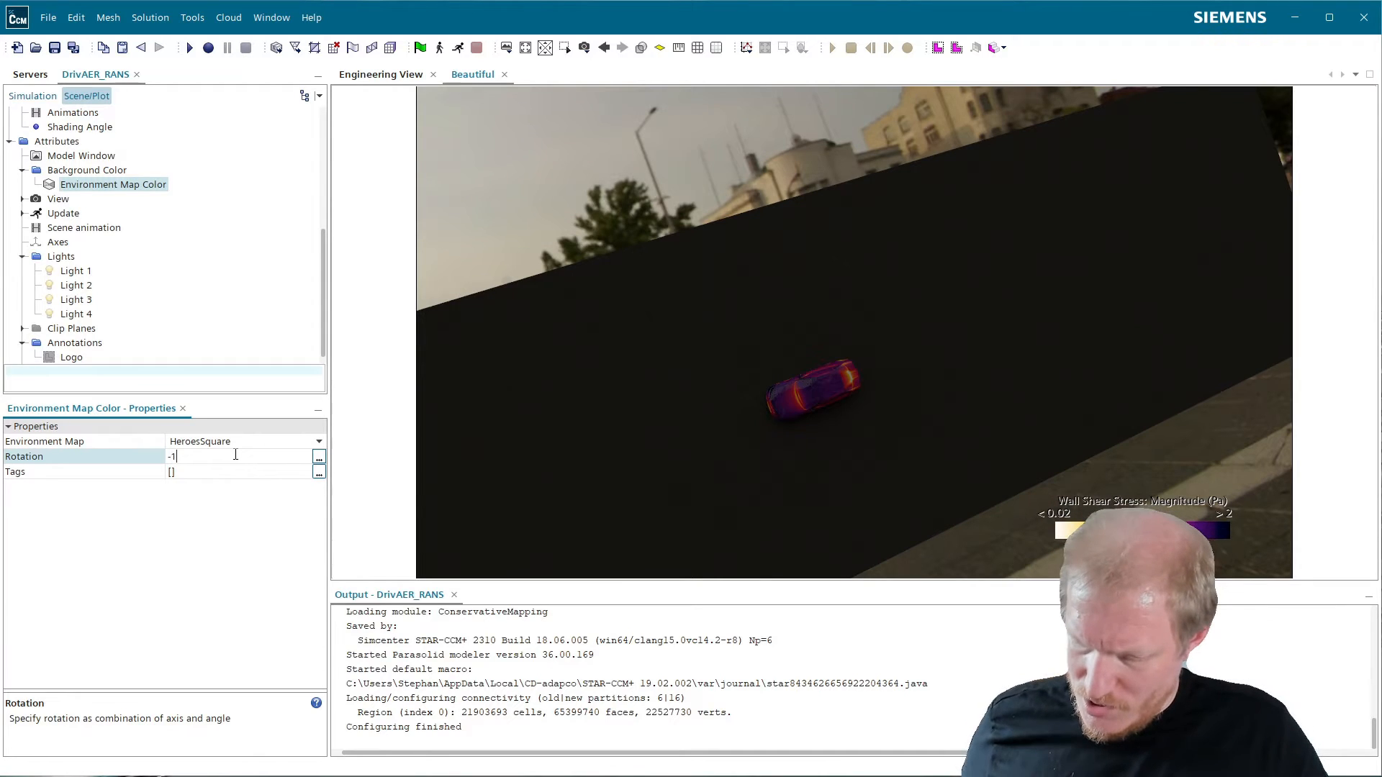
pyautogui.write('.0,')
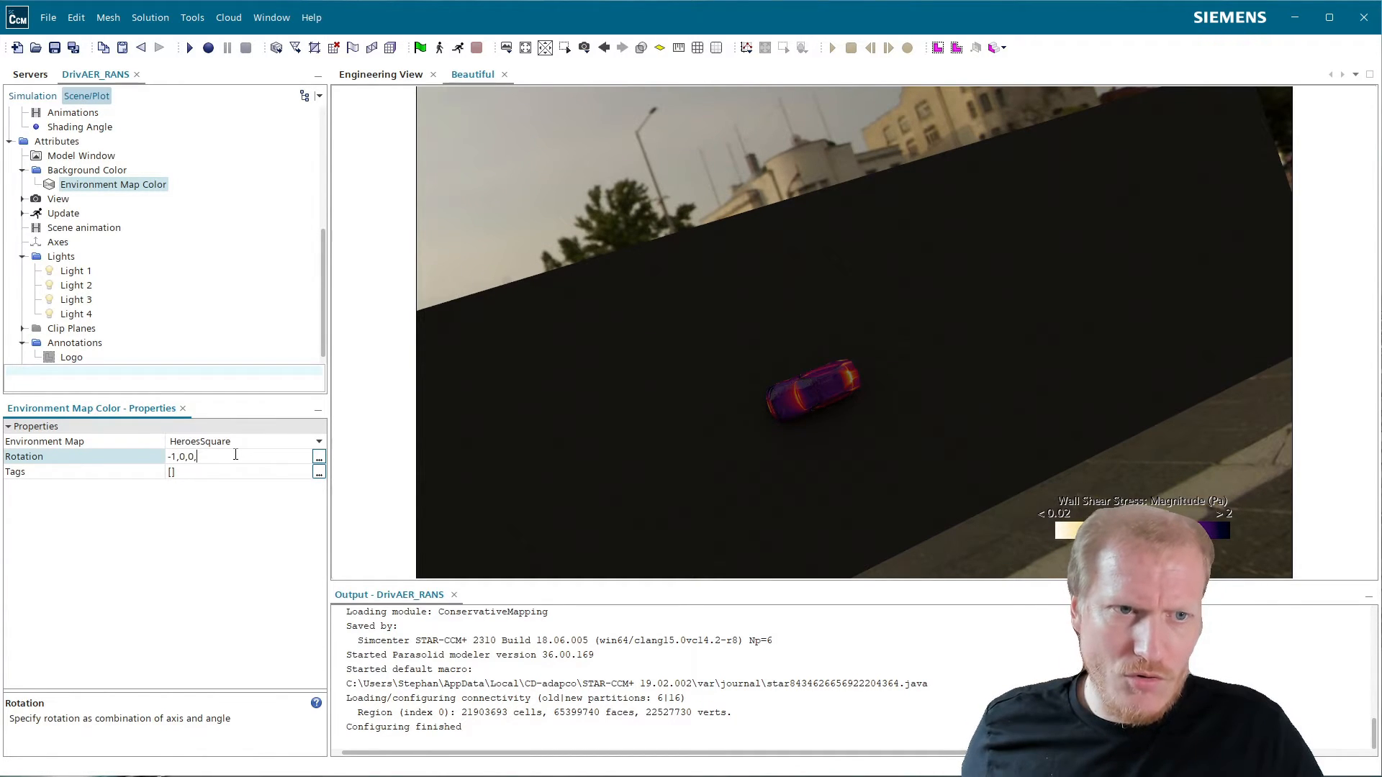
pyautogui.write(' 0.0, 0.0, 90')
pyautogui.press('Return')
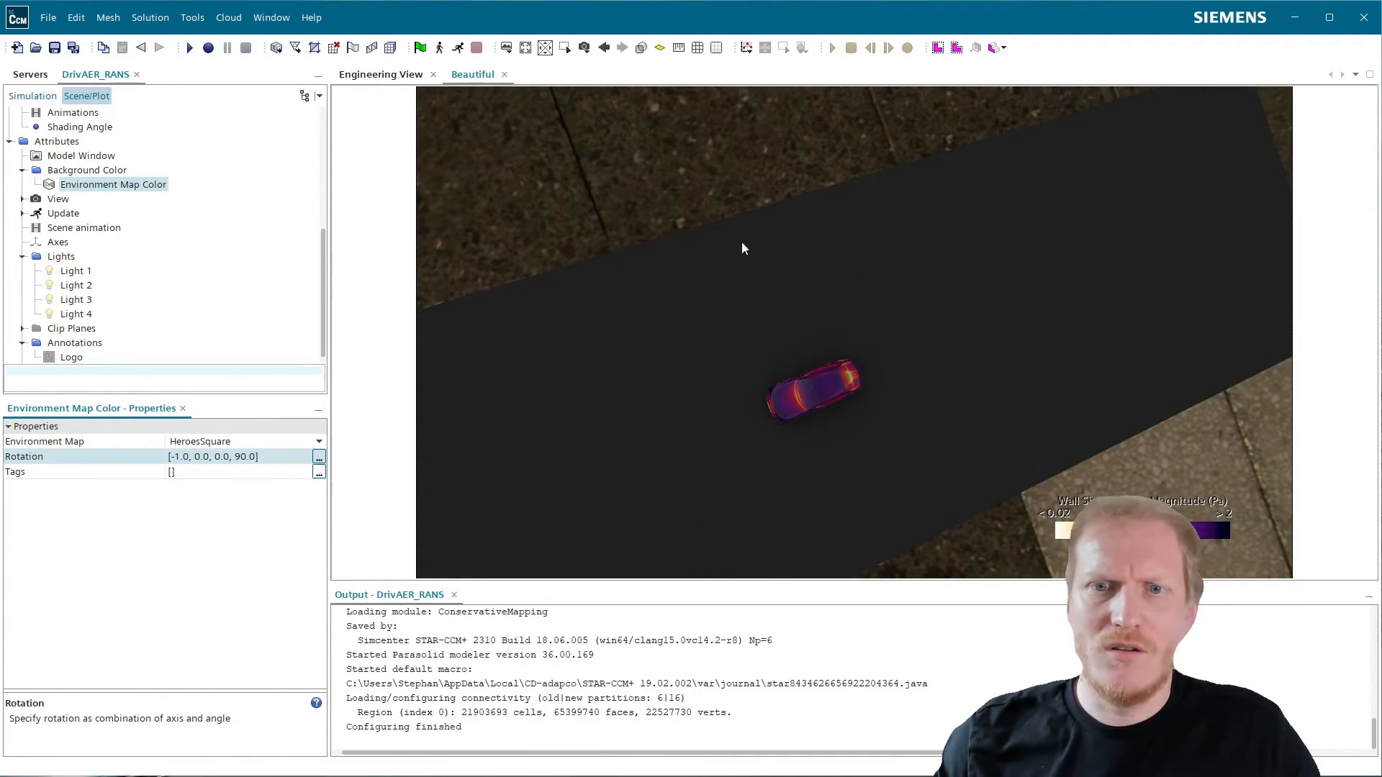
# - Check the rotated surroundings around the car, and restore the stored camera view View 2
pyautogui.moveTo(743, 249); pyautogui.dragTo(818, 204)
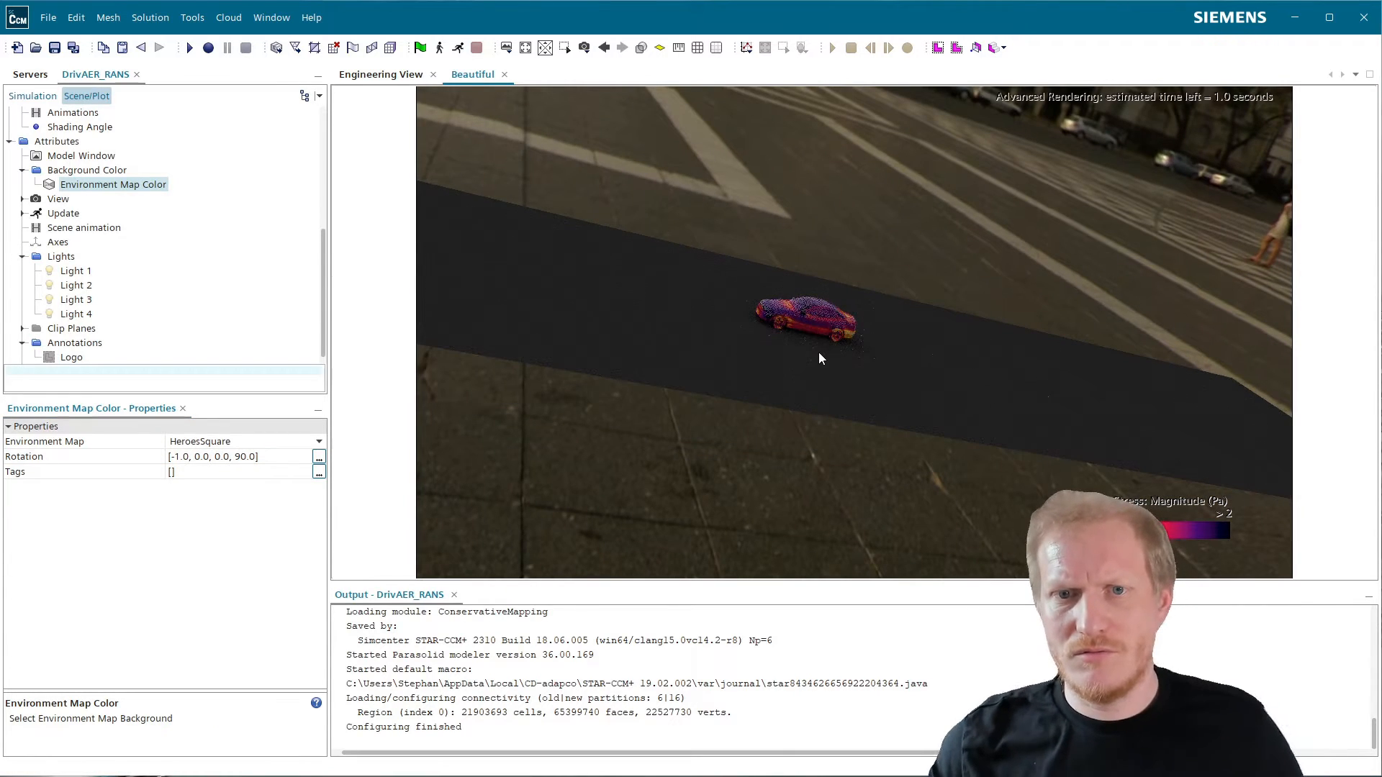
pyautogui.scroll(6, 799, 373)
pyautogui.moveTo(855, 216); pyautogui.dragTo(973, 328, button='right')
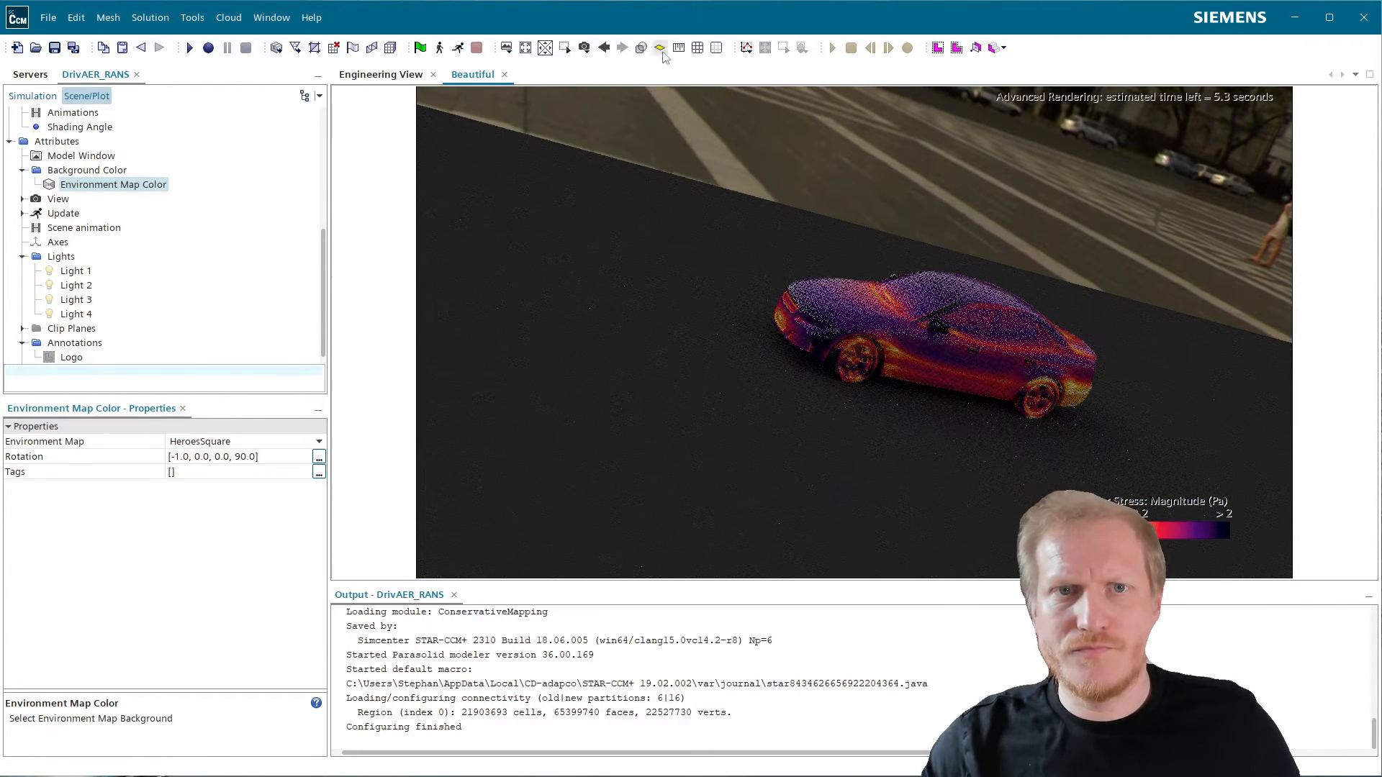
pyautogui.click(583, 47)
pyautogui.moveTo(651, 99)
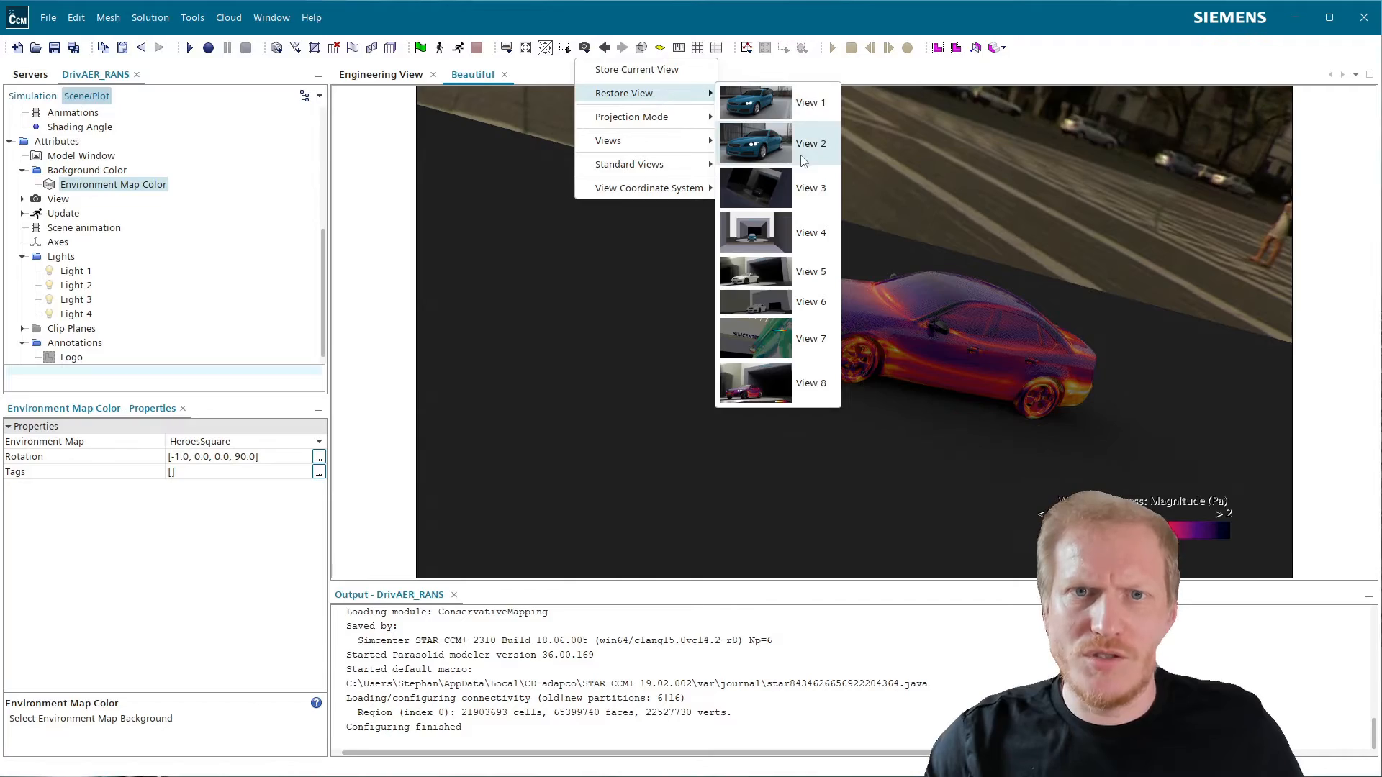
pyautogui.click(801, 155)
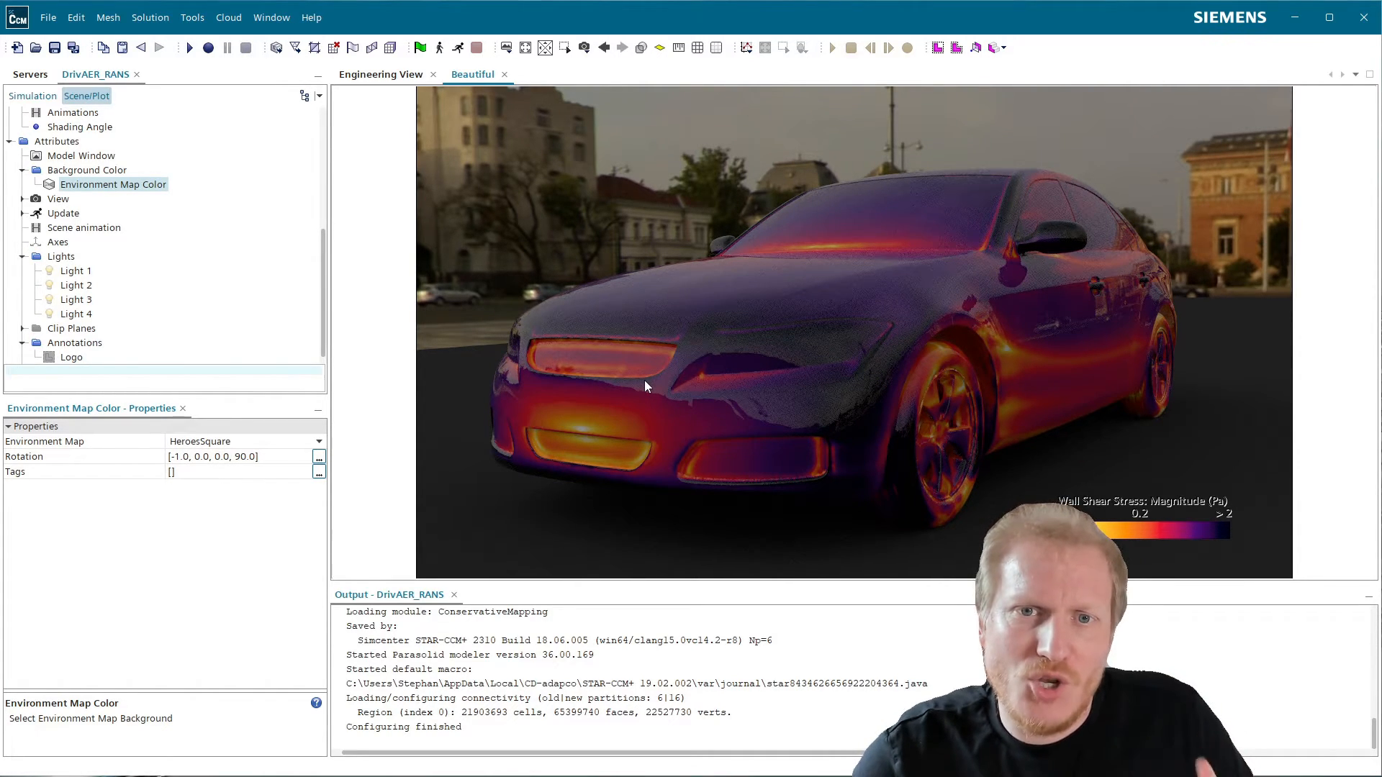
# - Switch the background's environment map to DesertRoad and adjust the camera to frame the whole car
pyautogui.click(243, 442)
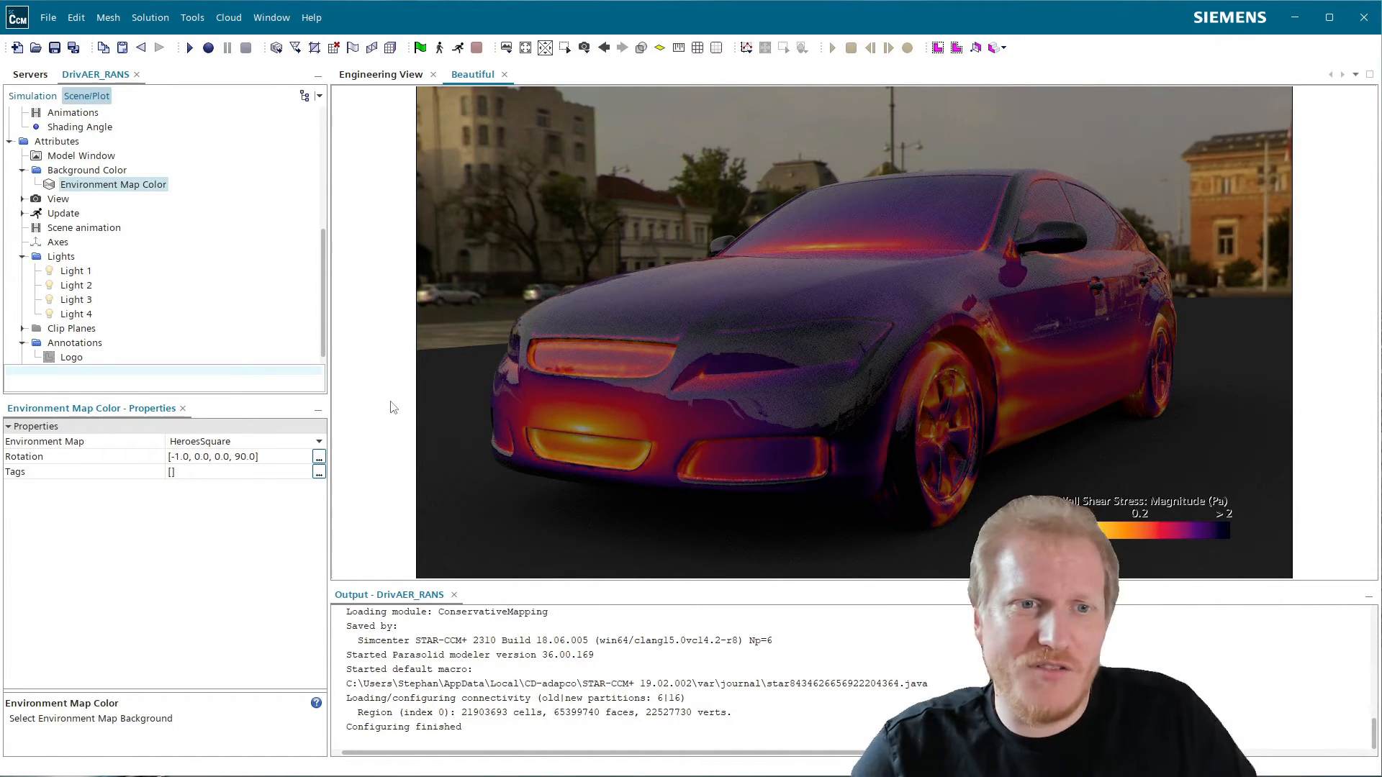
pyautogui.click(253, 440)
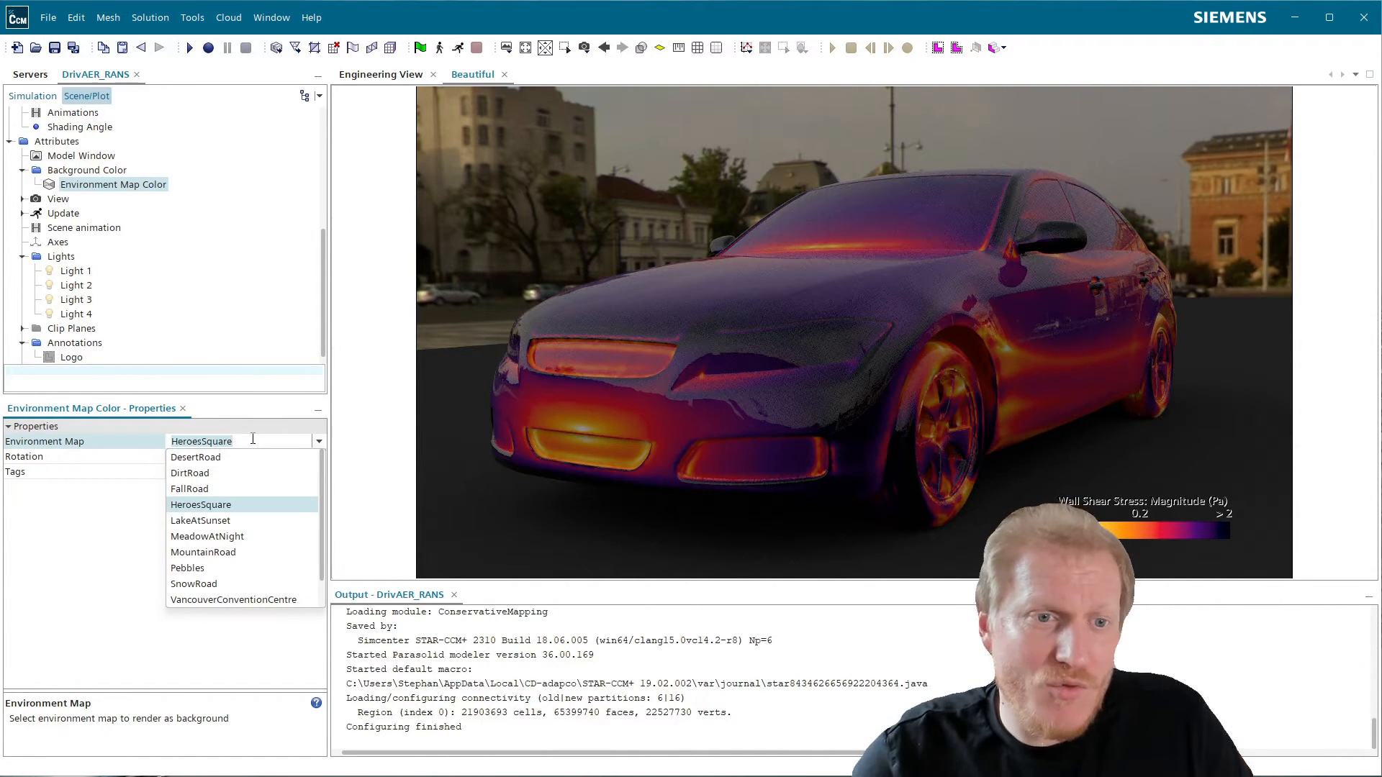
pyautogui.click(241, 458)
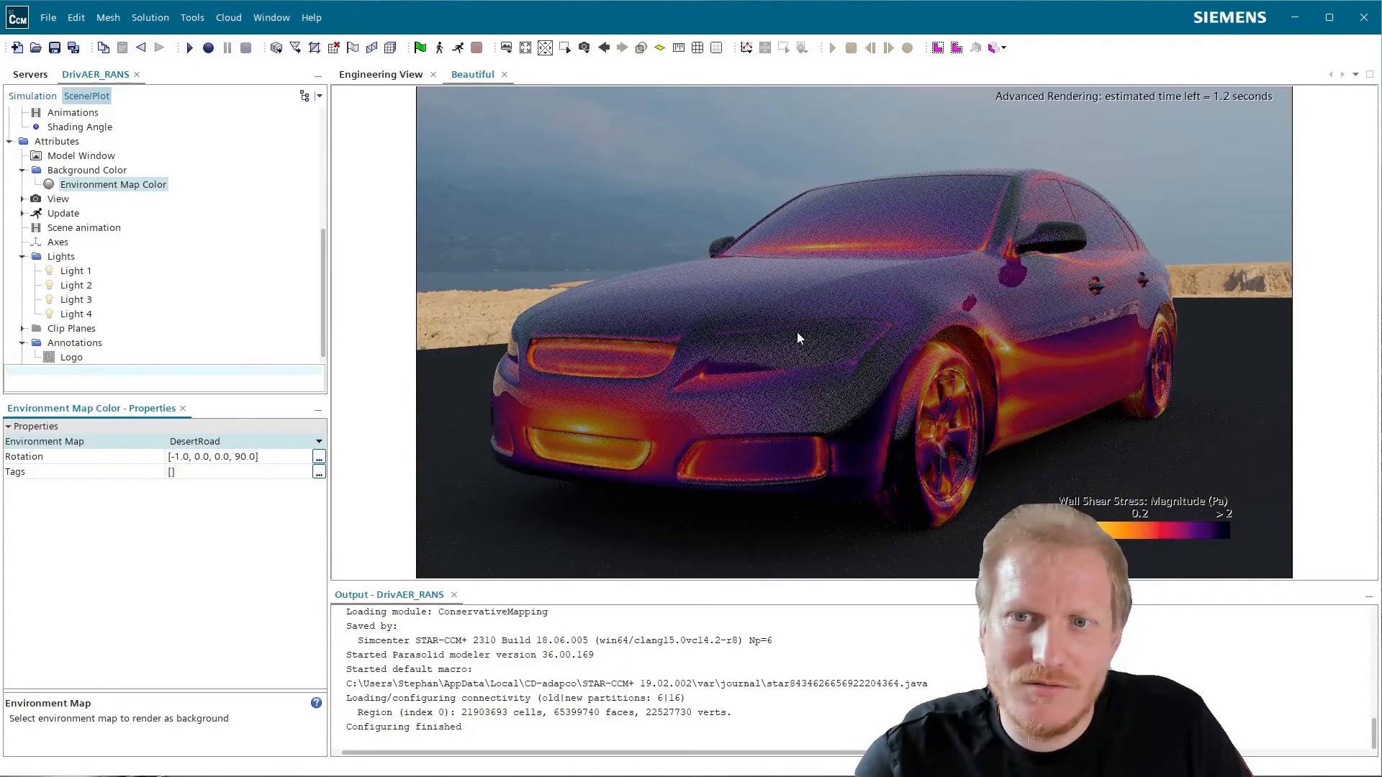
pyautogui.moveTo(797, 338); pyautogui.dragTo(872, 338)
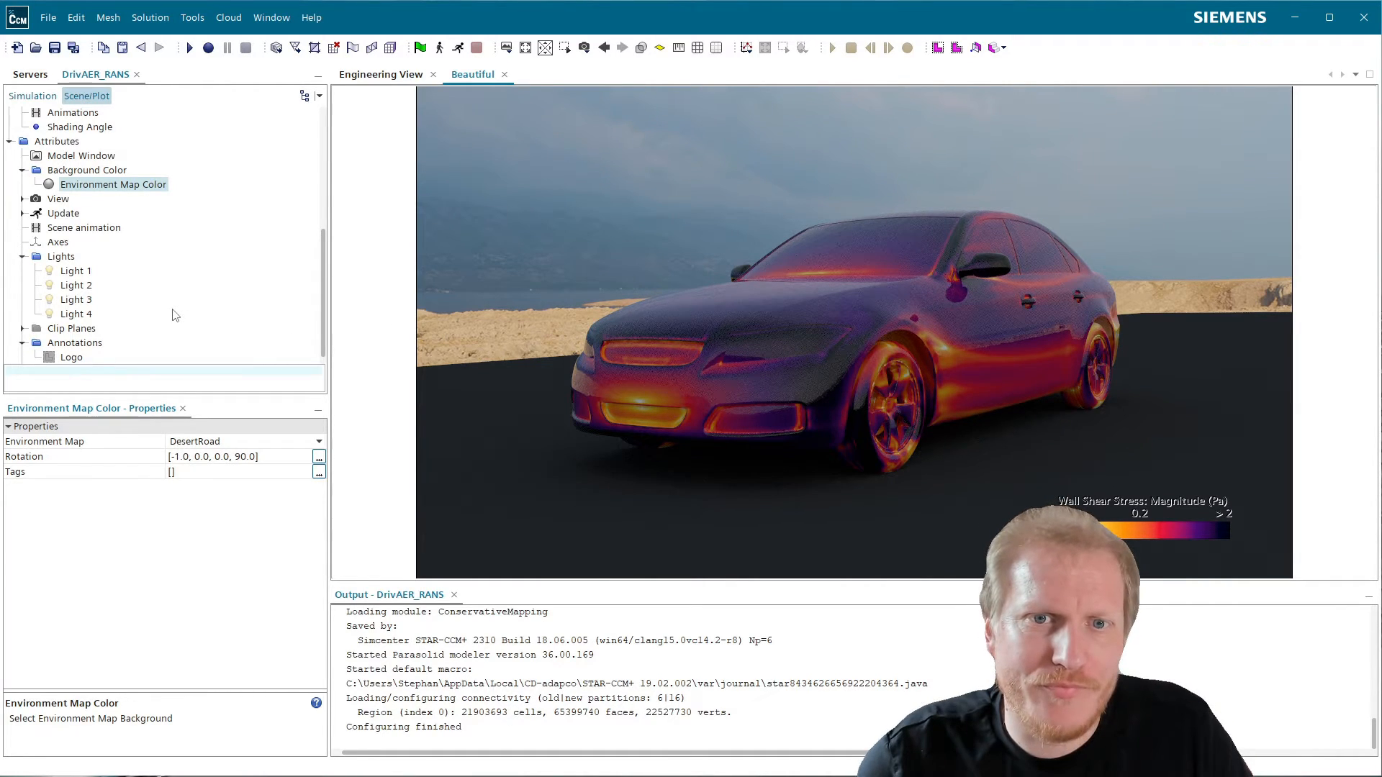
pyautogui.scroll(-1, 175, 315)
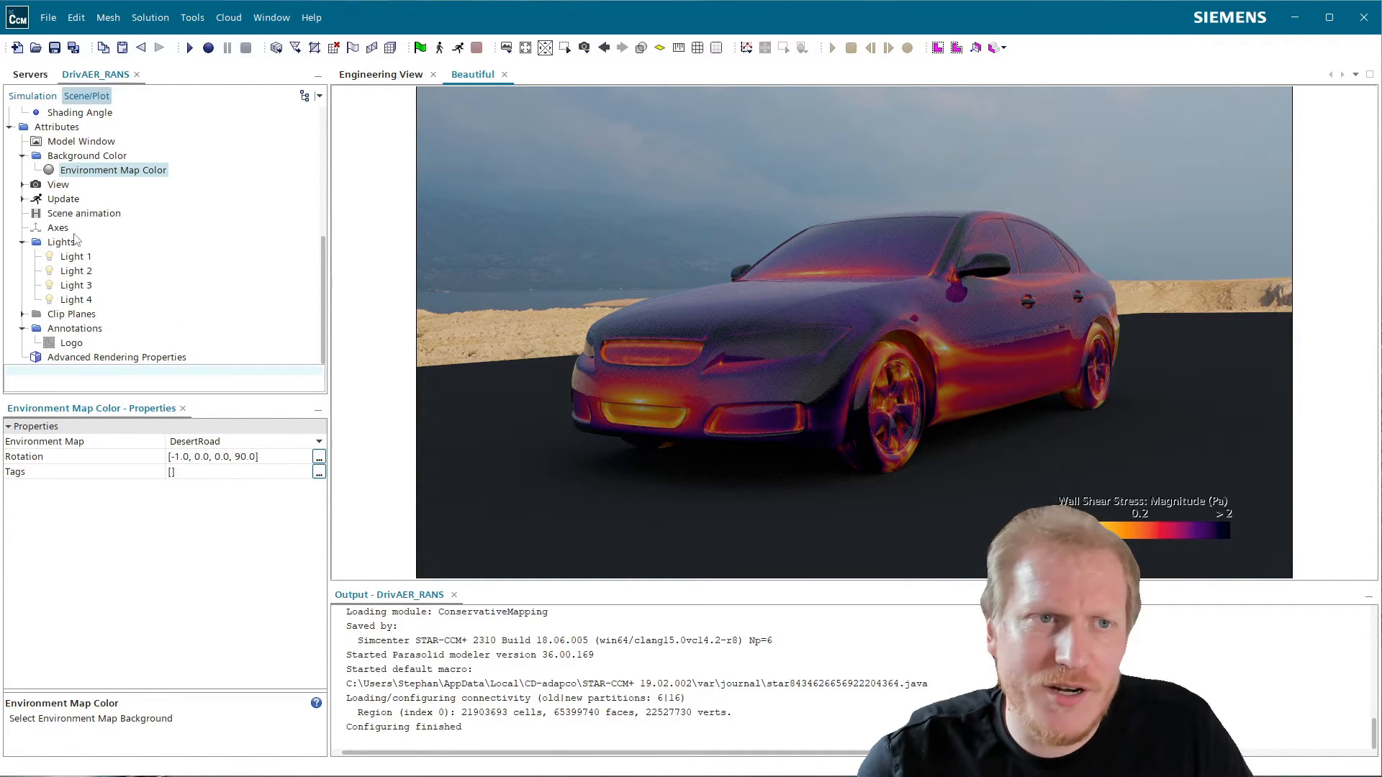
pyautogui.scroll(6, 79, 245)
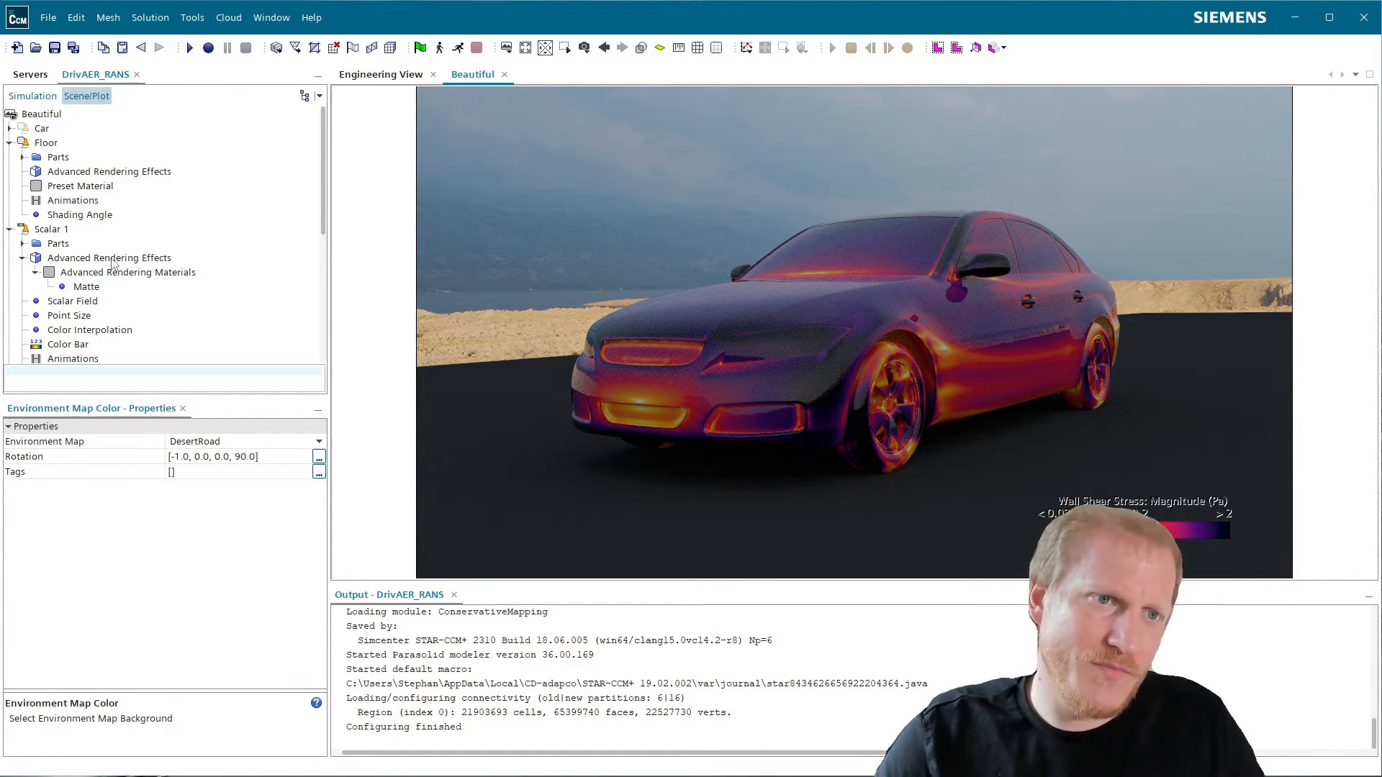
# - Rename the Scalar 1 displayer of the Beautiful scene as Body
pyautogui.click(45, 229)
pyautogui.press('F2')
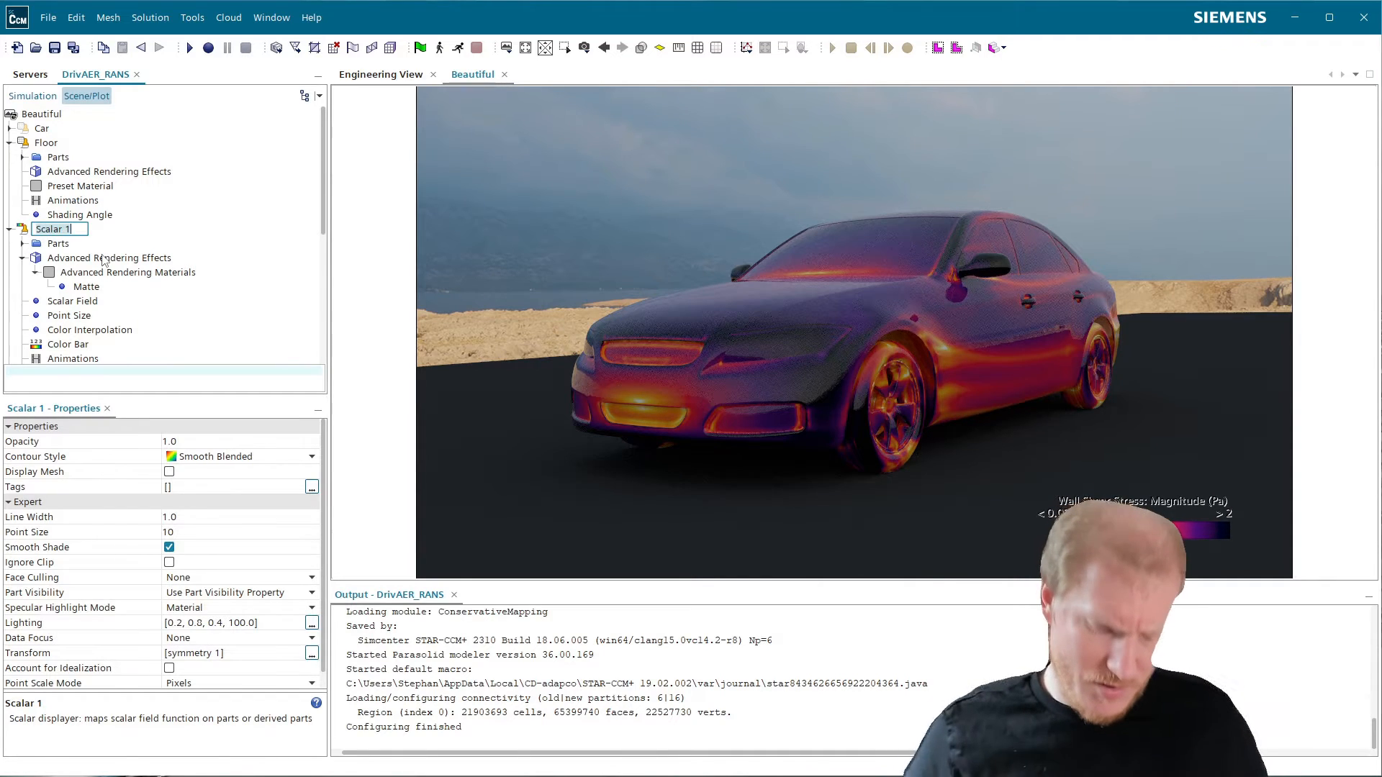
pyautogui.write('Body')
pyautogui.press('Return')
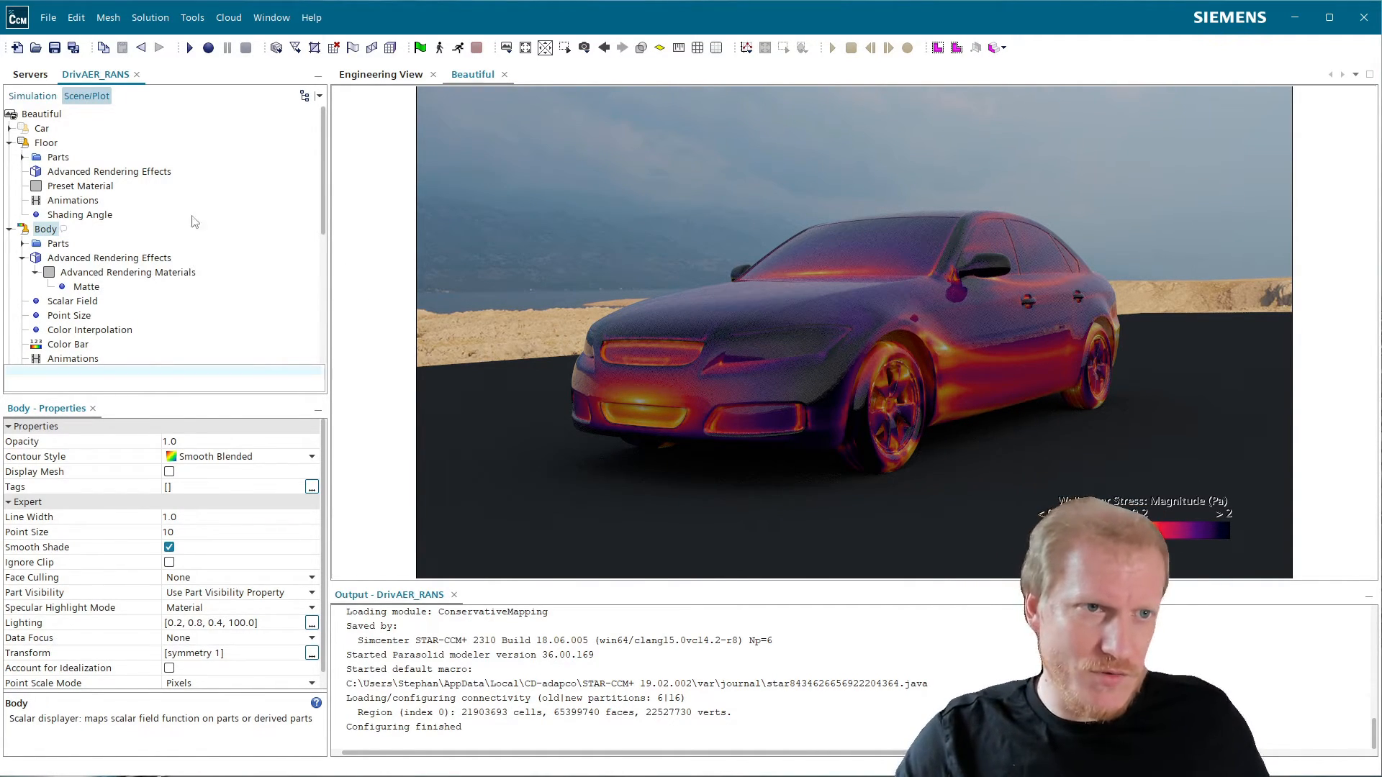
pyautogui.click(50, 230)
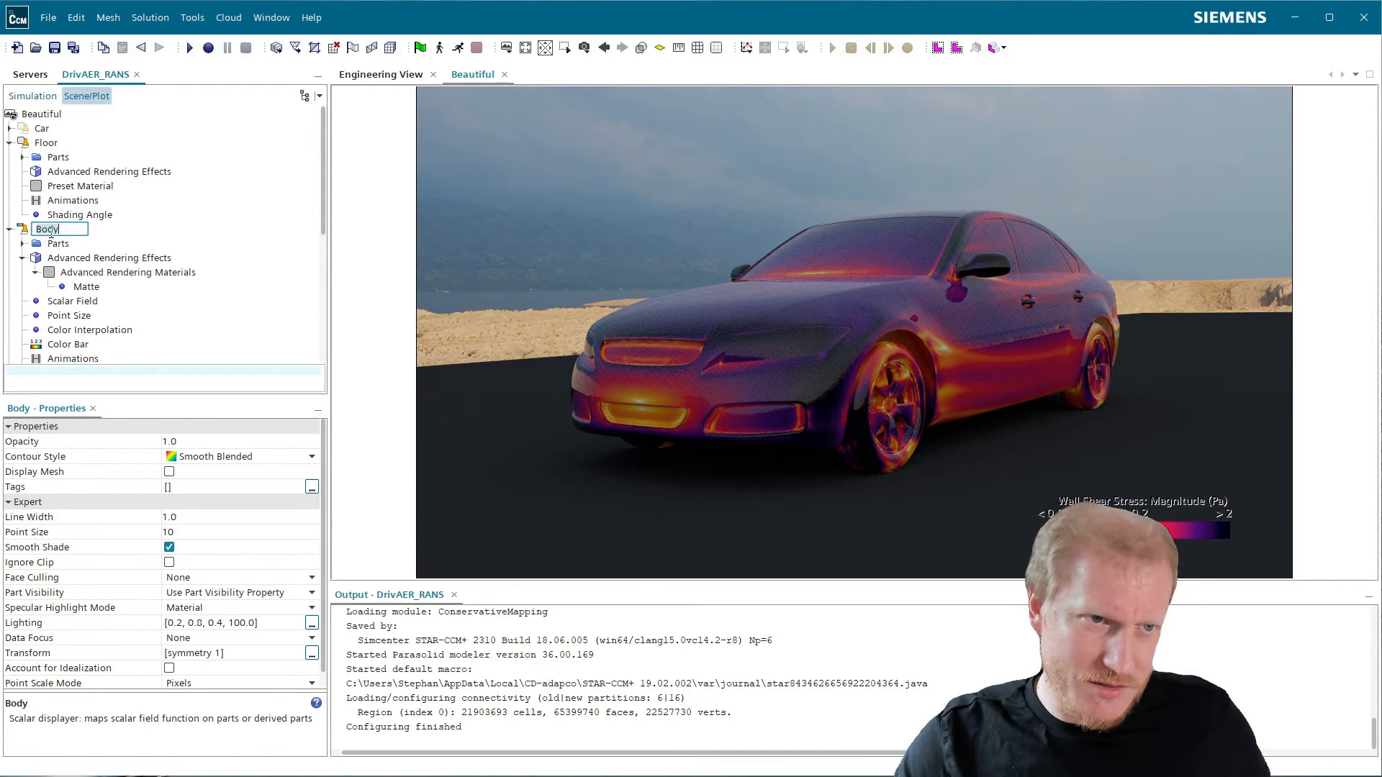
pyautogui.click(203, 189)
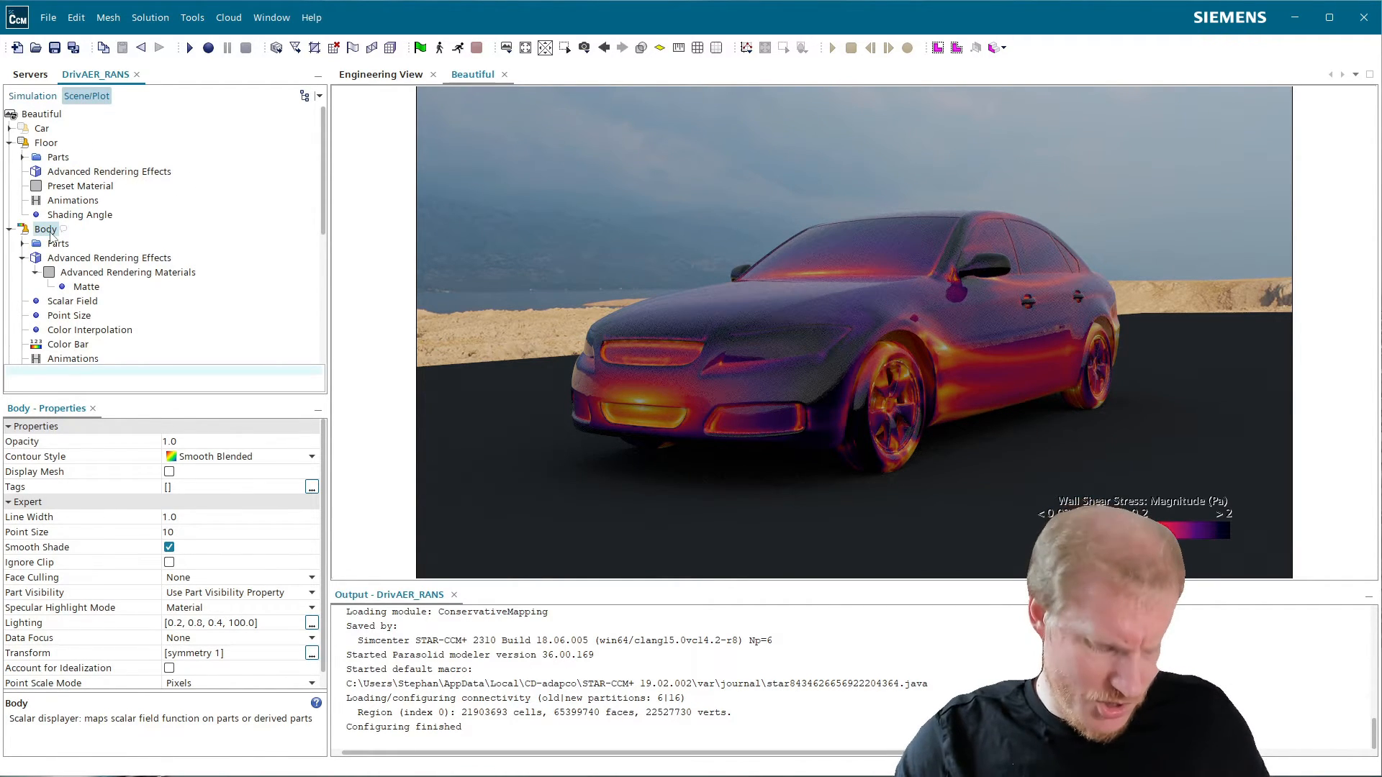
# - Duplicate the Body displayer within the Beautiful scene and rename the copy as Highlights
pyautogui.click(45, 116)
pyautogui.hotkey('ctrl', 'v')
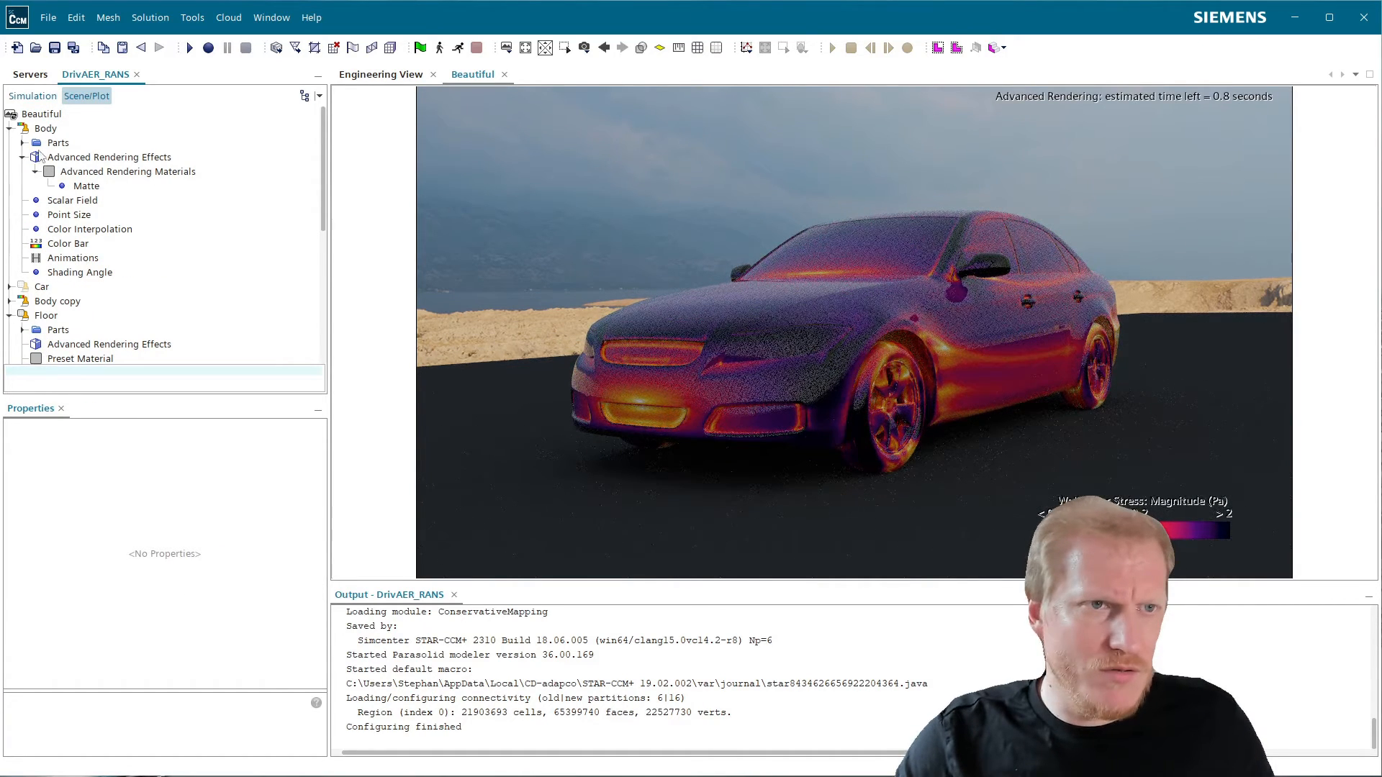
pyautogui.click(9, 128)
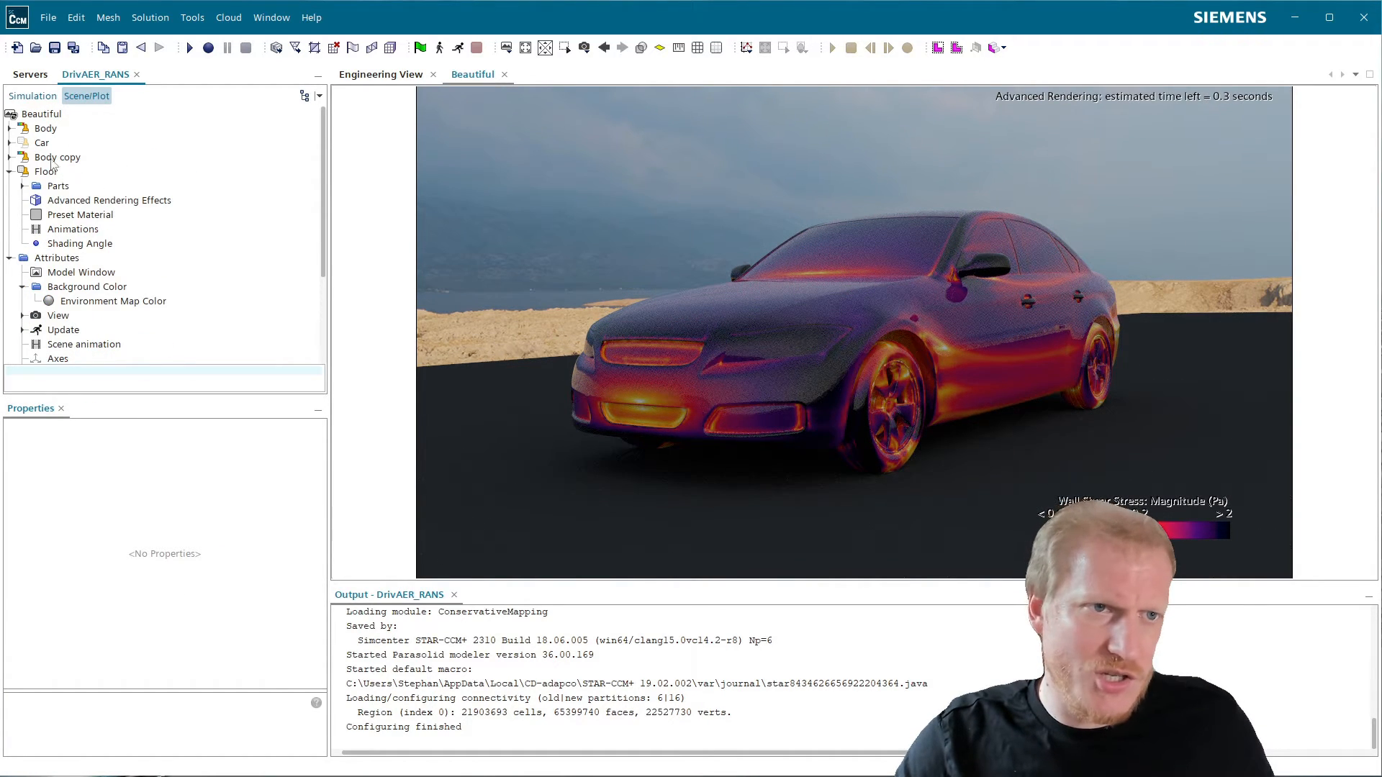
pyautogui.click(78, 158)
pyautogui.click(77, 158)
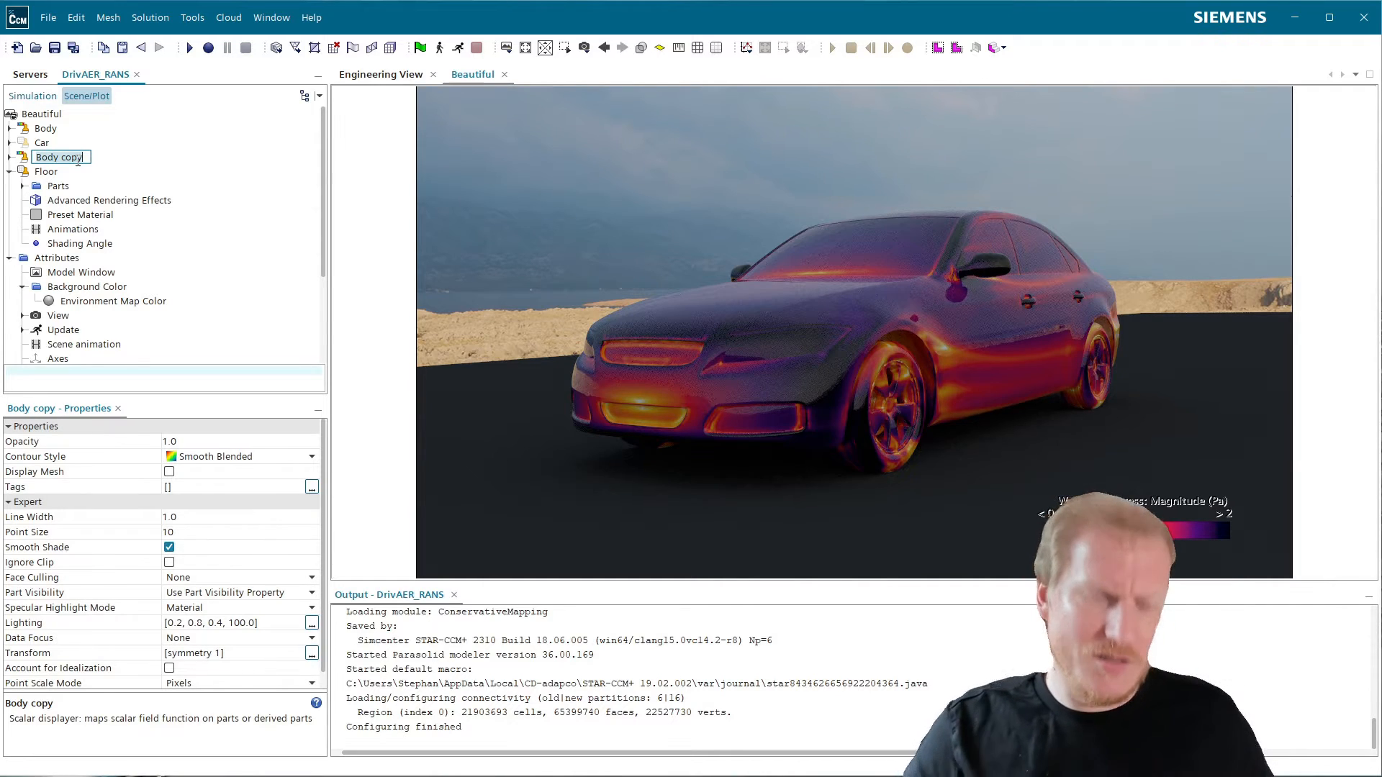
pyautogui.write('Highlight')
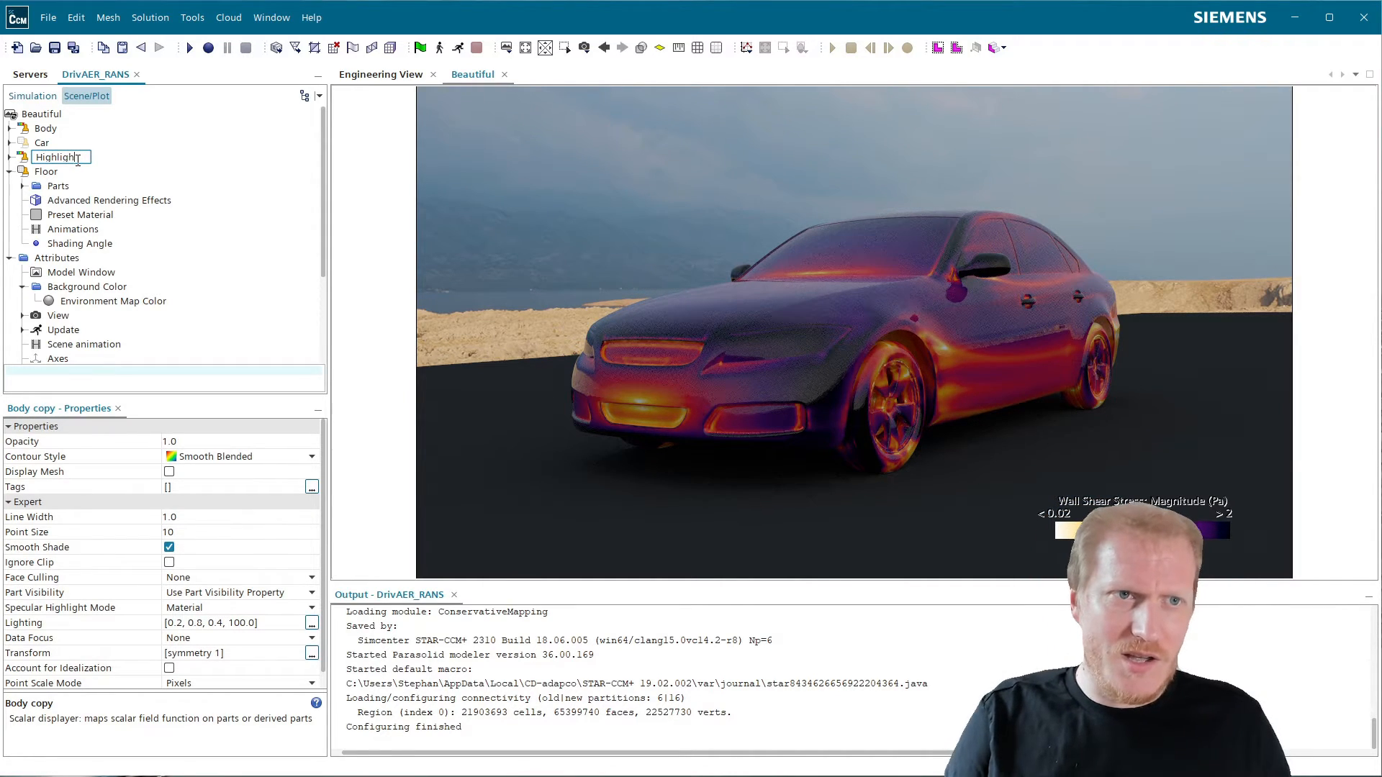
pyautogui.write('s')
pyautogui.press('Return')
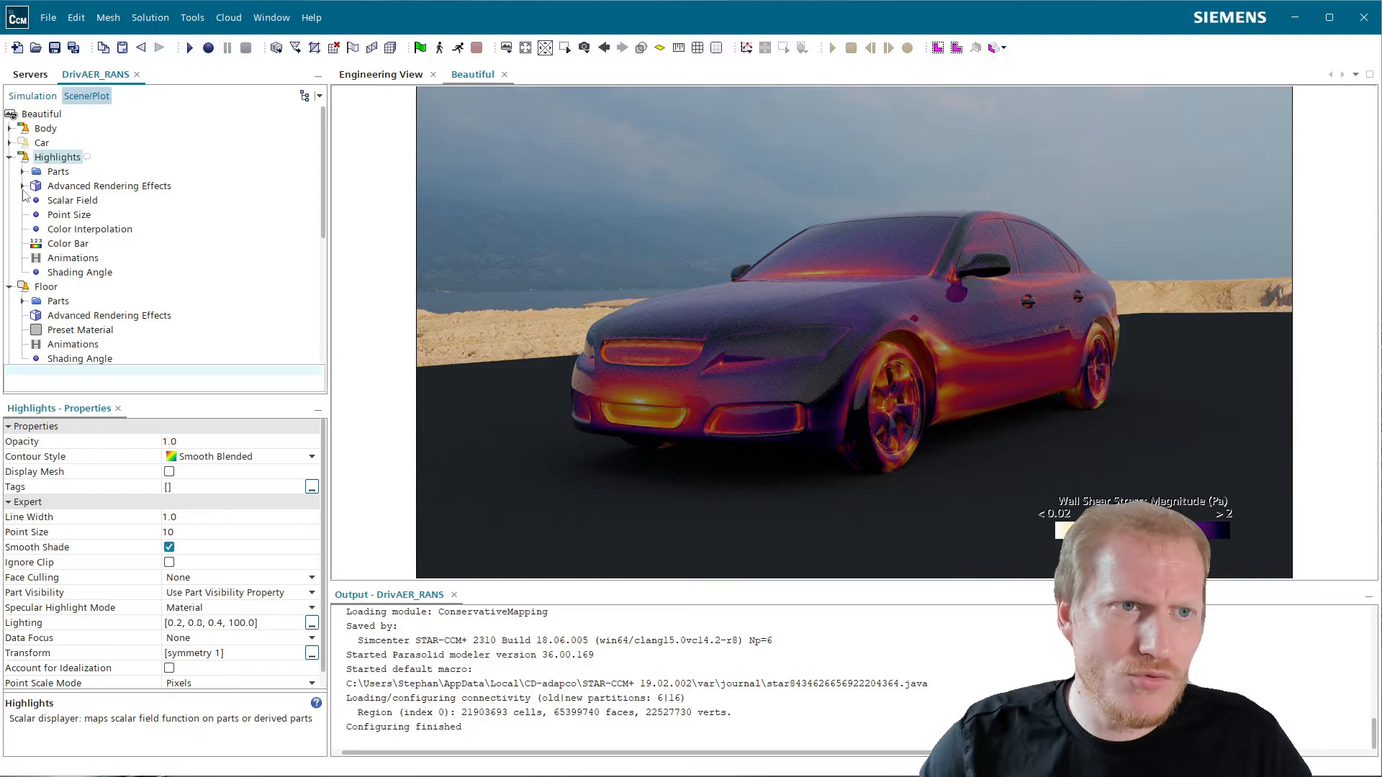
# - Set the advanced rendering material effect of the Highlights displayer to Light-Emitting
pyautogui.click(22, 186)
pyautogui.click(35, 201)
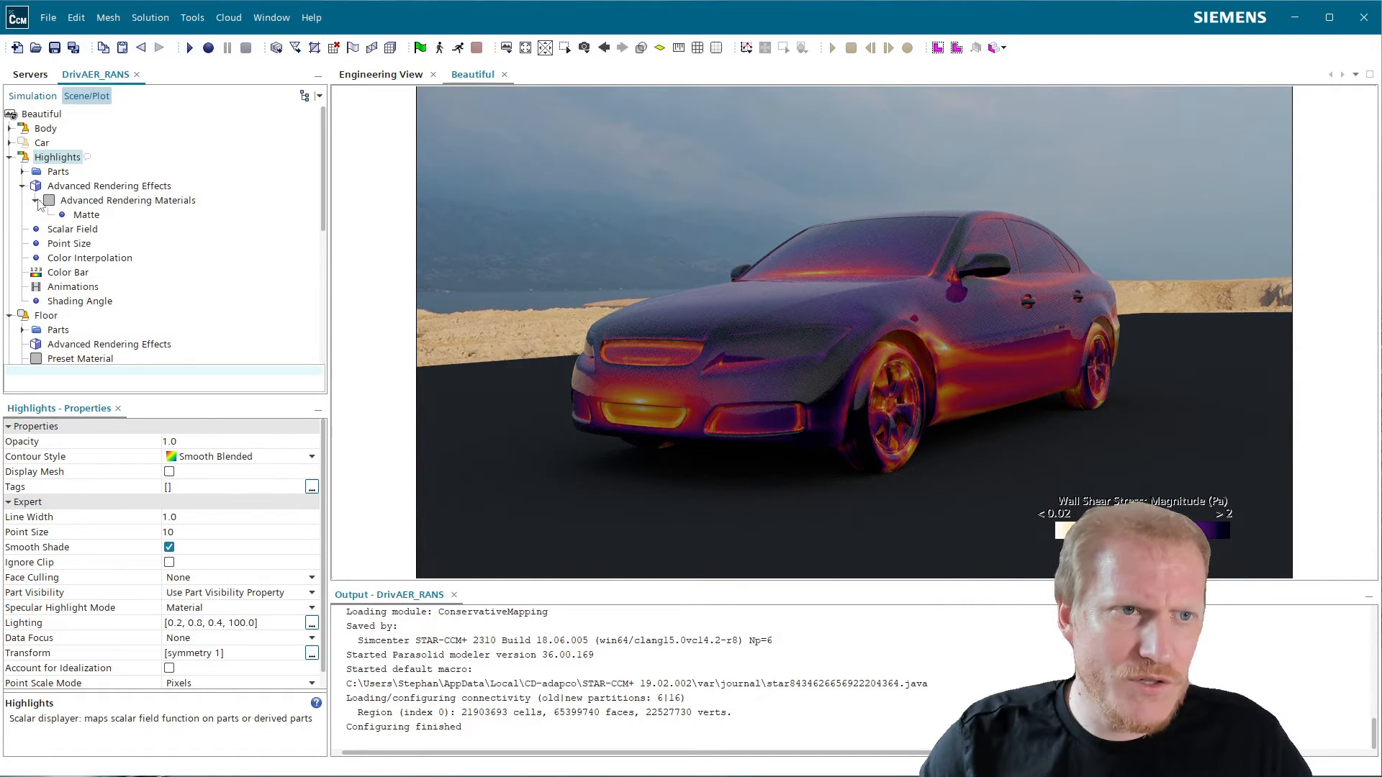
pyautogui.click(84, 186)
pyautogui.click(100, 201)
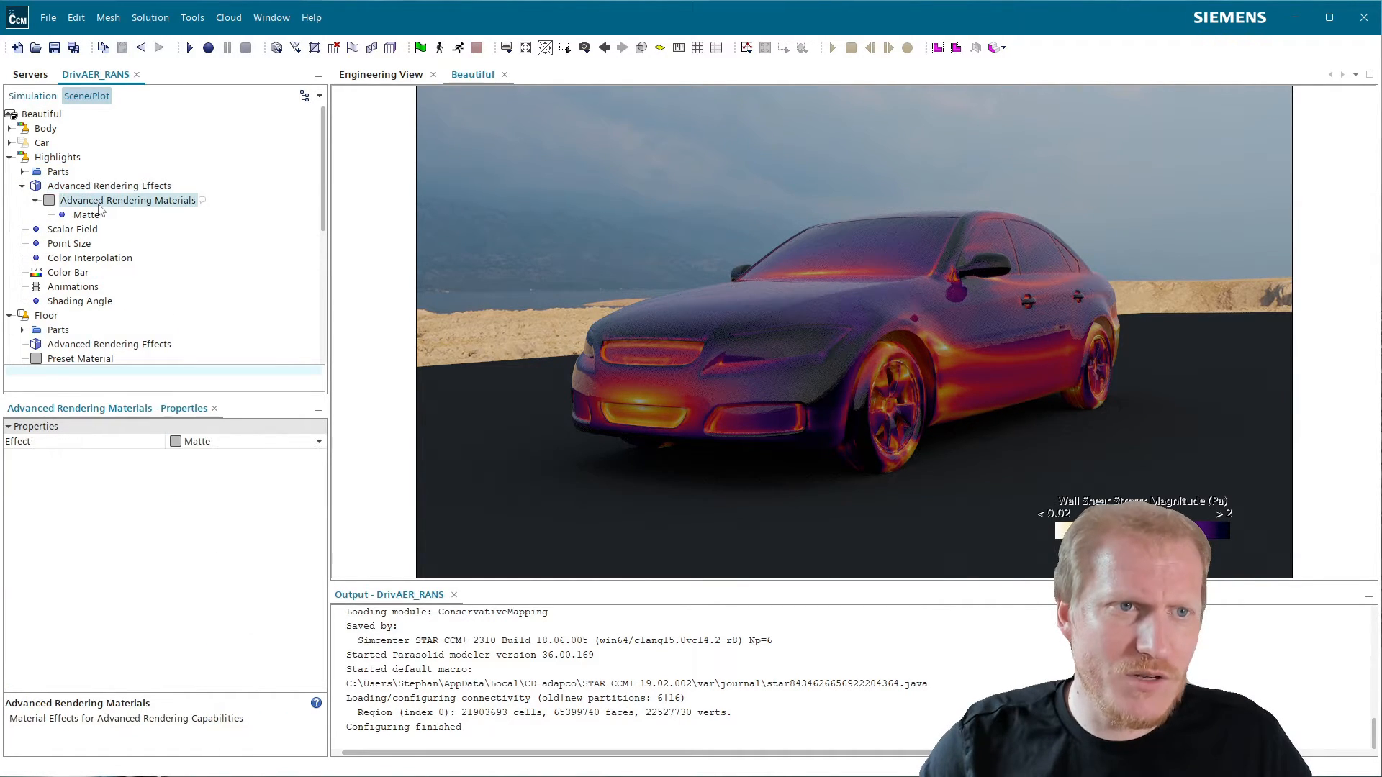
pyautogui.click(220, 442)
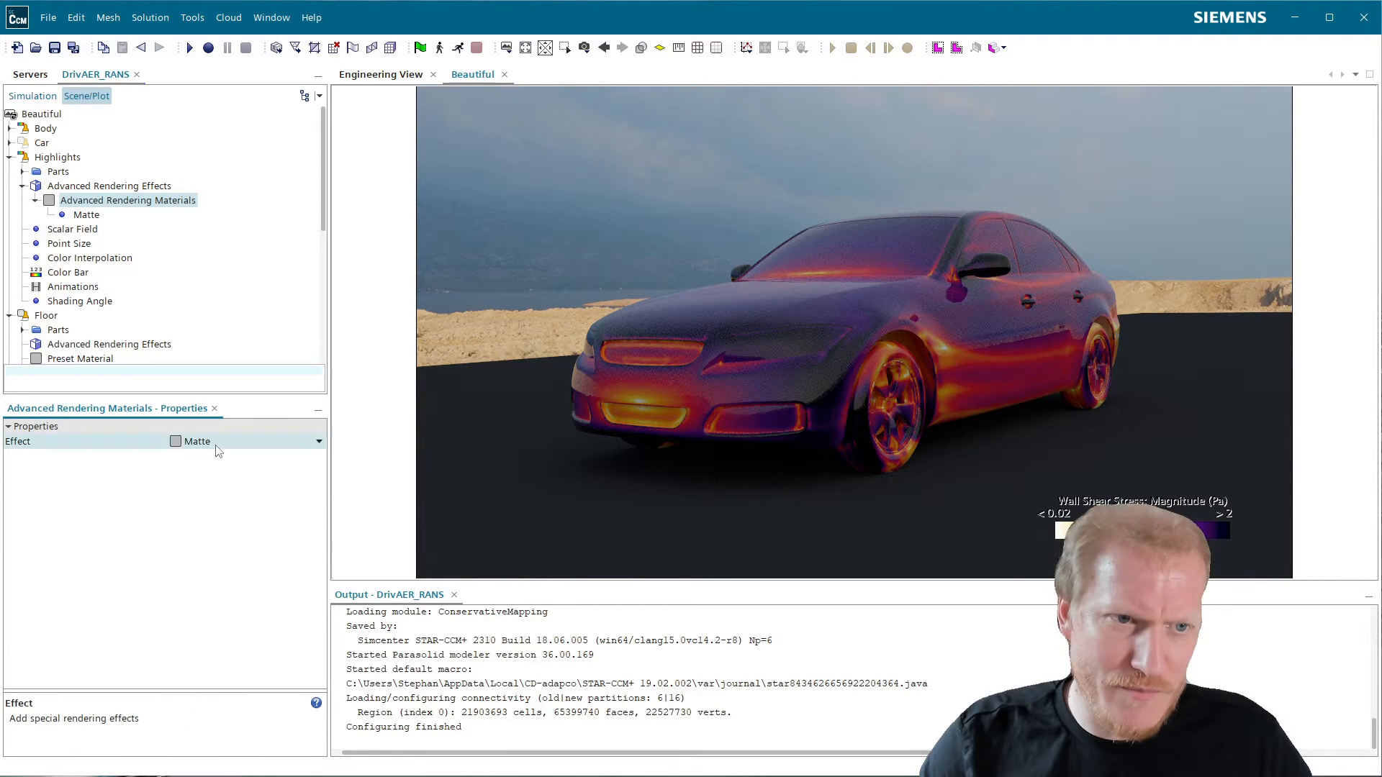
pyautogui.click(237, 526)
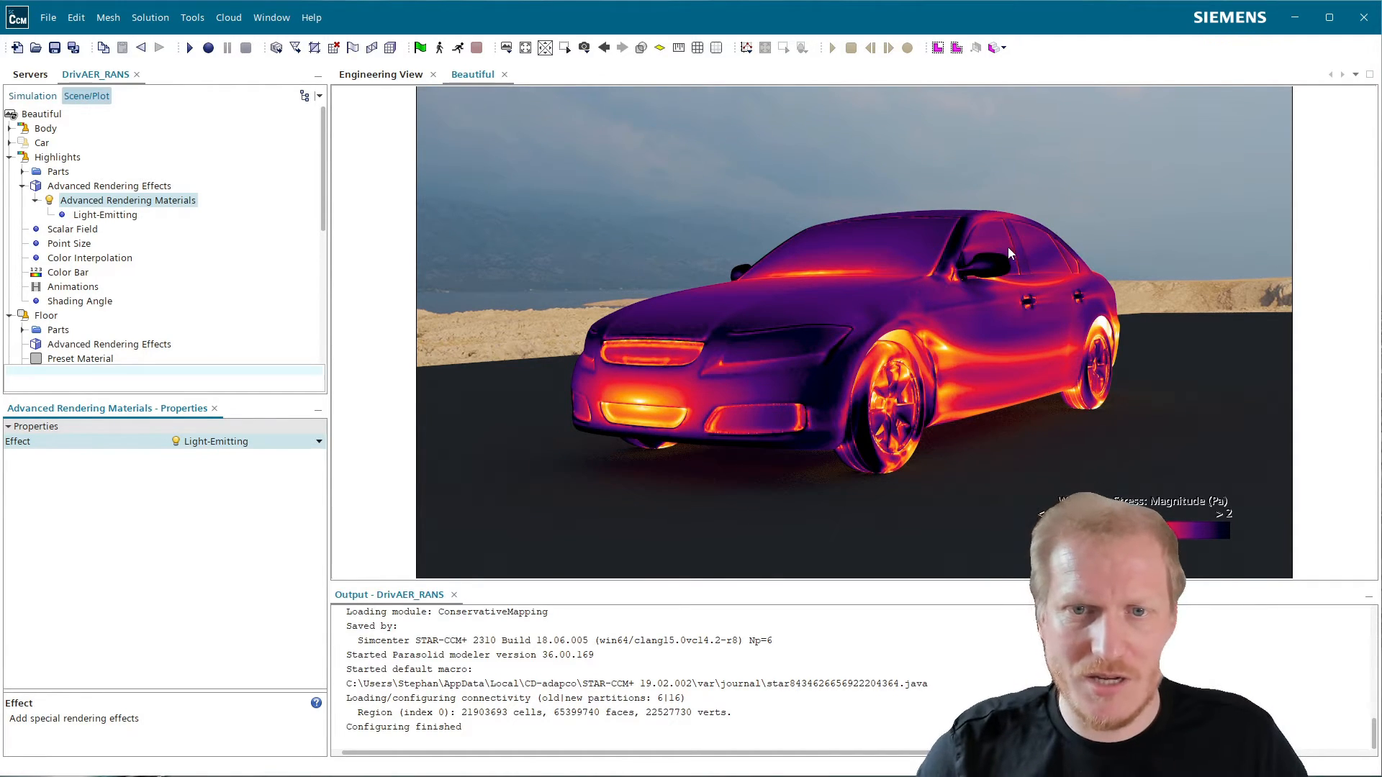
# - Locate the transforms among the simulation's tools and inspect the Zoom+1 transform with its superposing transforms
pyautogui.click(44, 99)
pyautogui.scroll(-3, 97, 223)
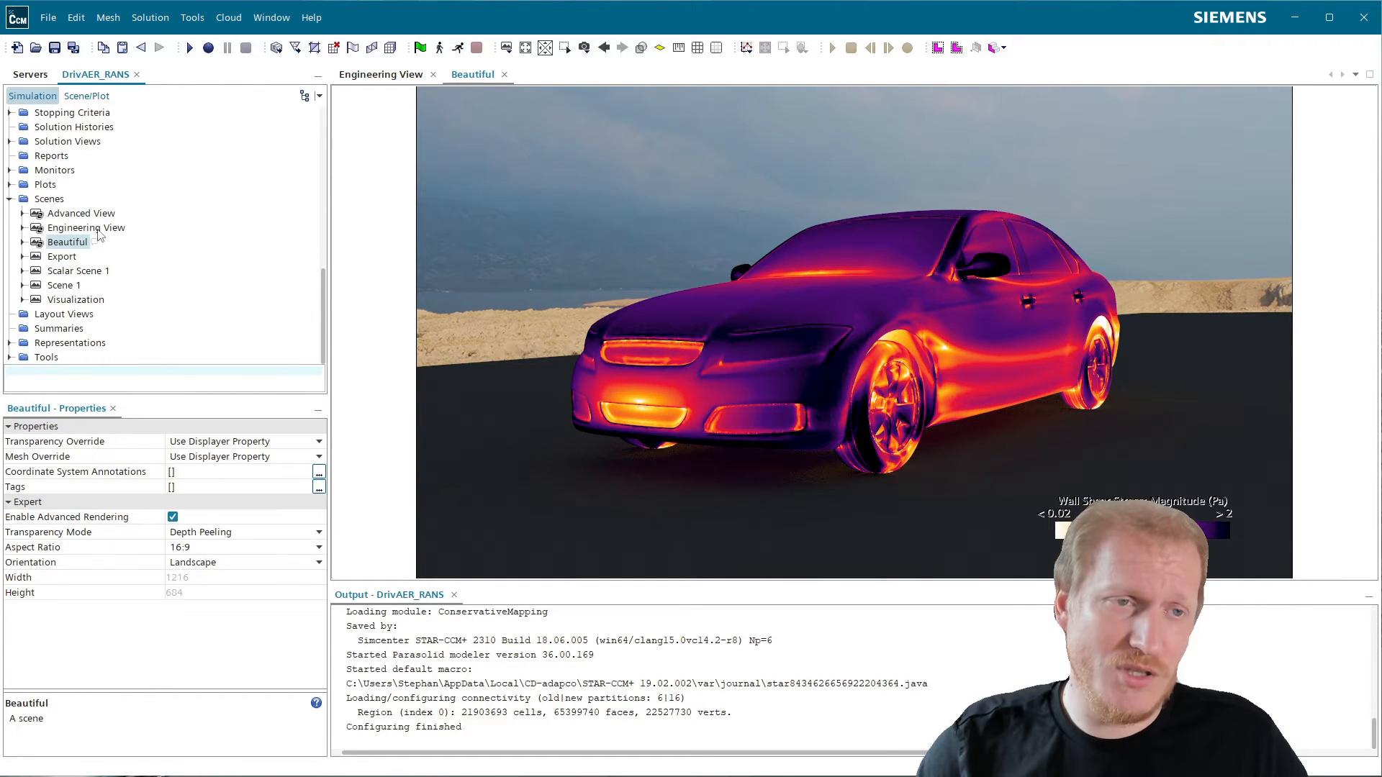
pyautogui.scroll(8, 98, 234)
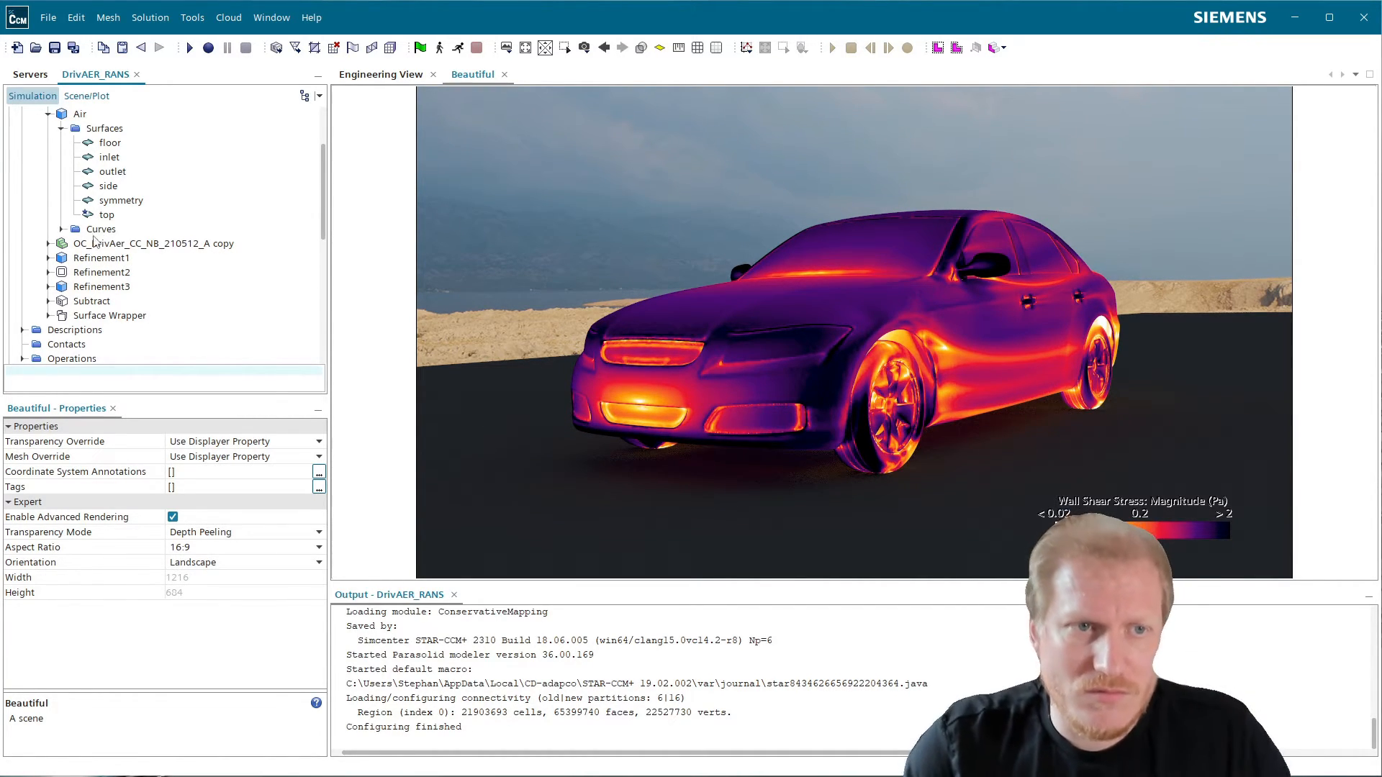
pyautogui.scroll(-2, 97, 237)
pyautogui.scroll(5, 94, 247)
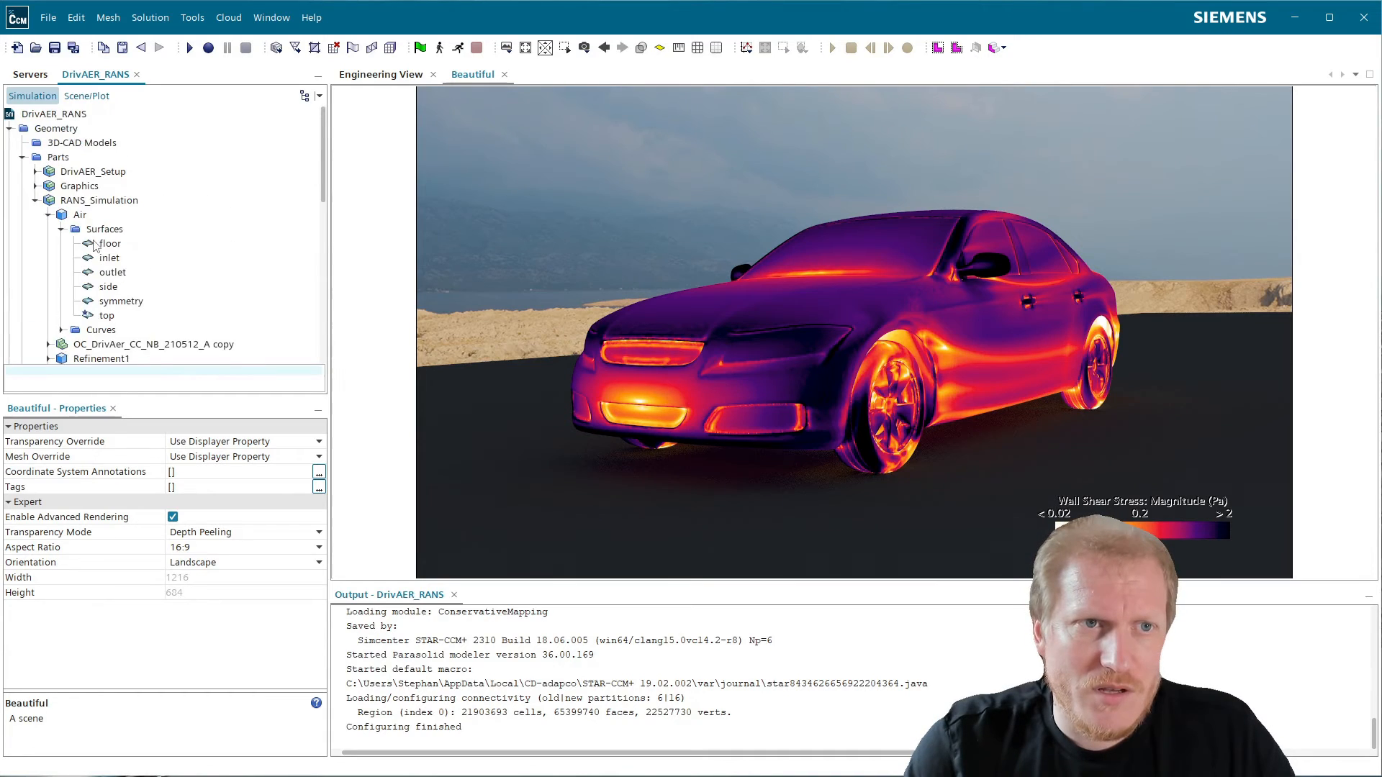
pyautogui.click(10, 129)
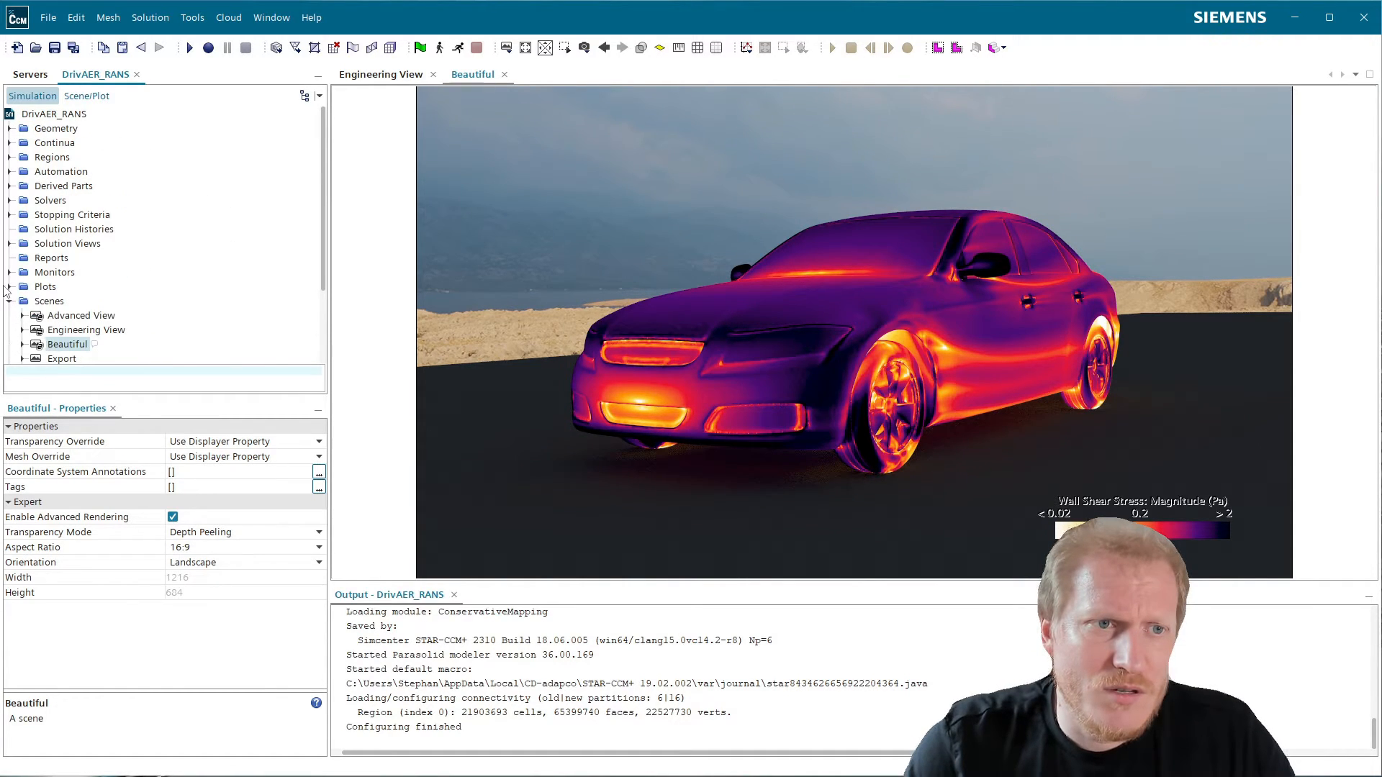
pyautogui.click(11, 303)
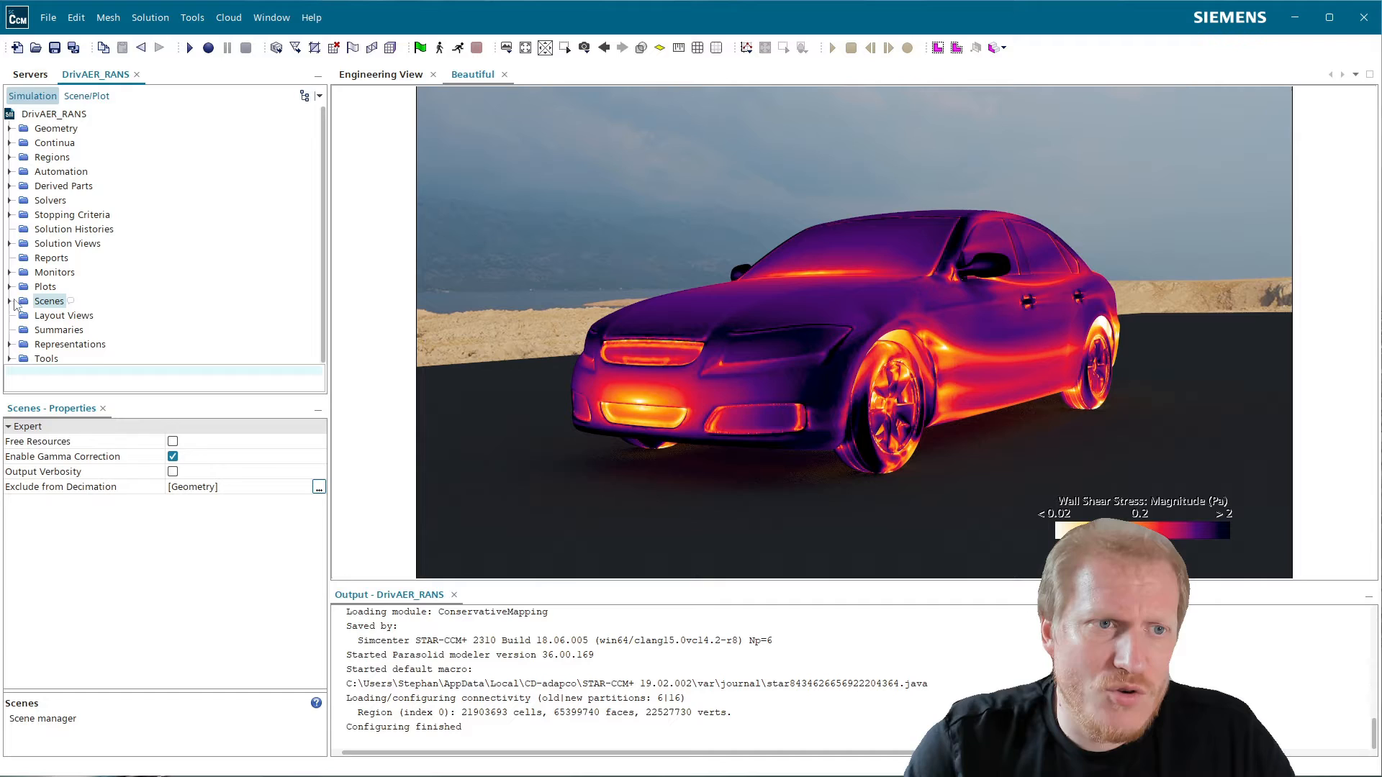
pyautogui.click(9, 359)
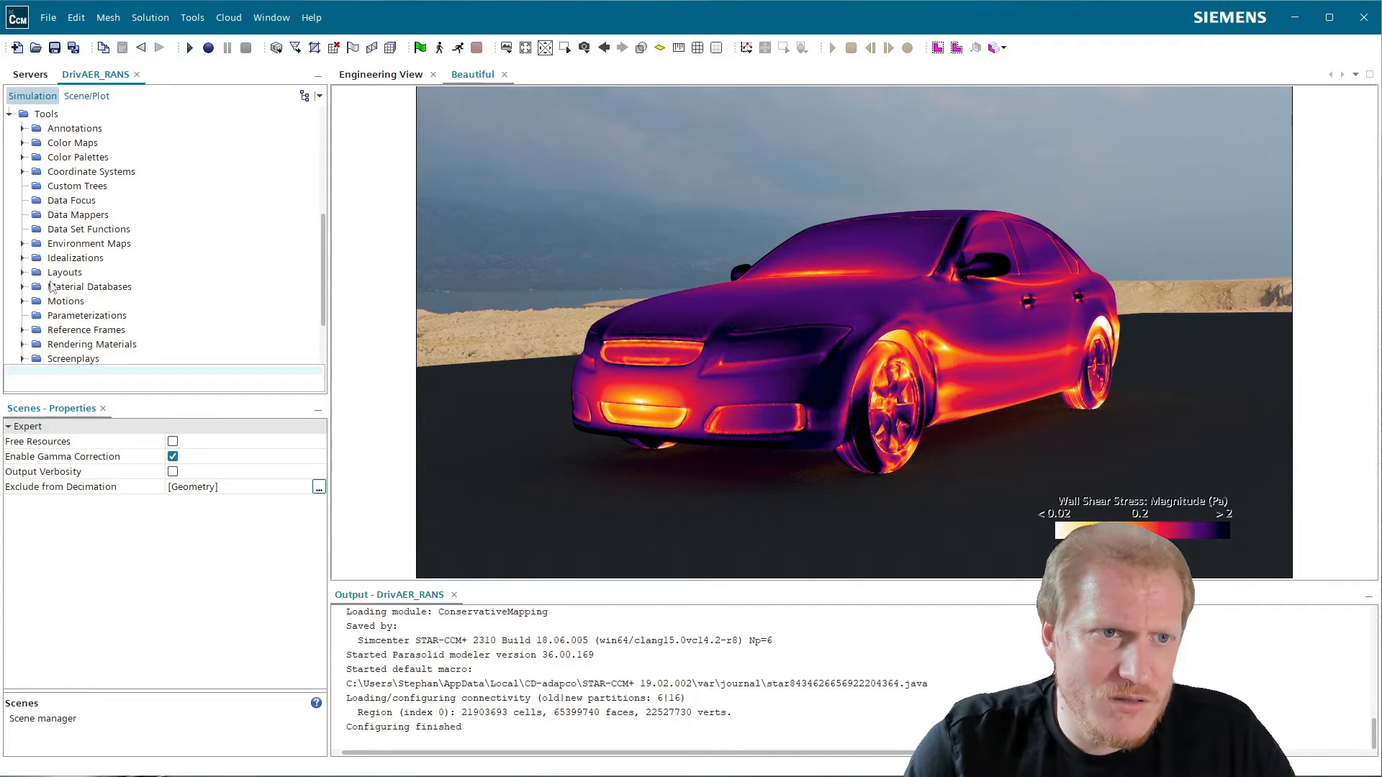
pyautogui.scroll(-1, 134, 266)
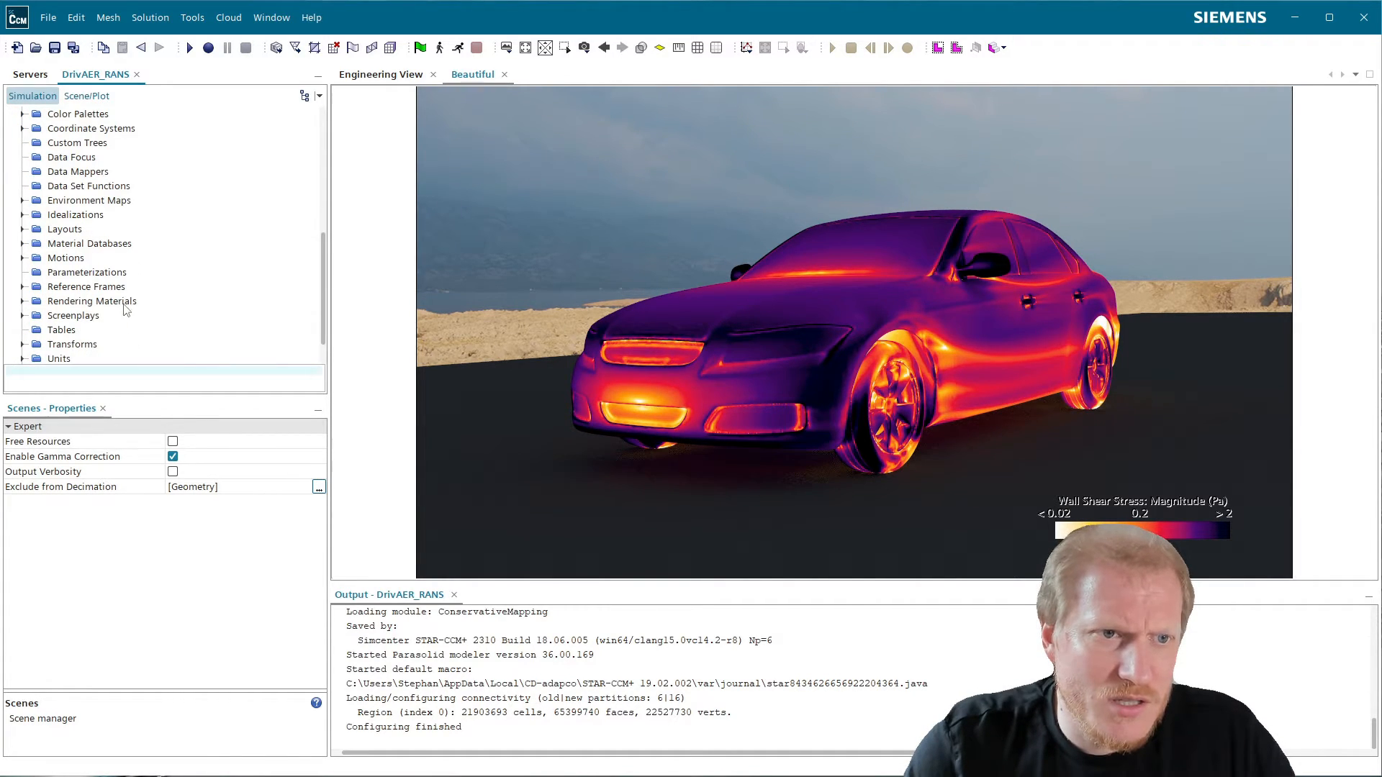
pyautogui.click(22, 344)
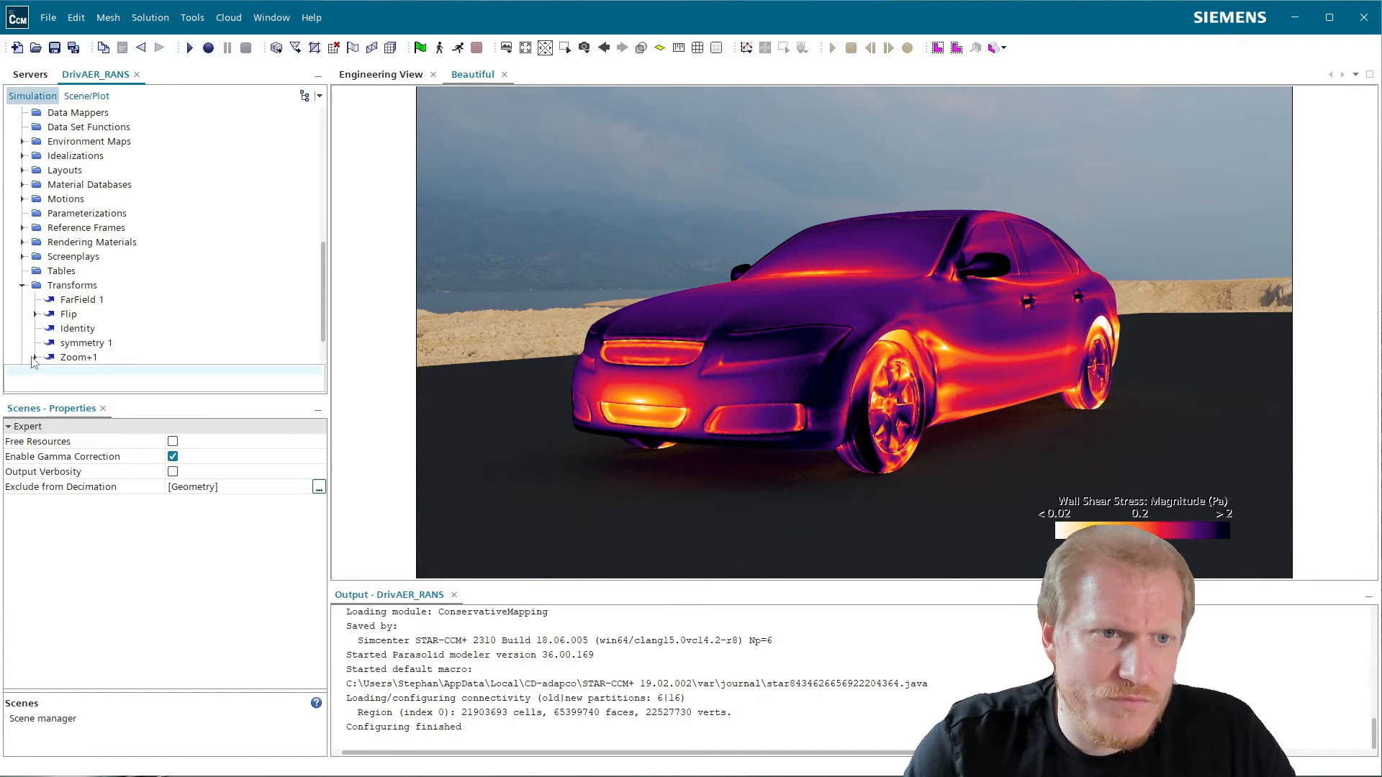
pyautogui.click(35, 358)
pyautogui.scroll(-2, 46, 348)
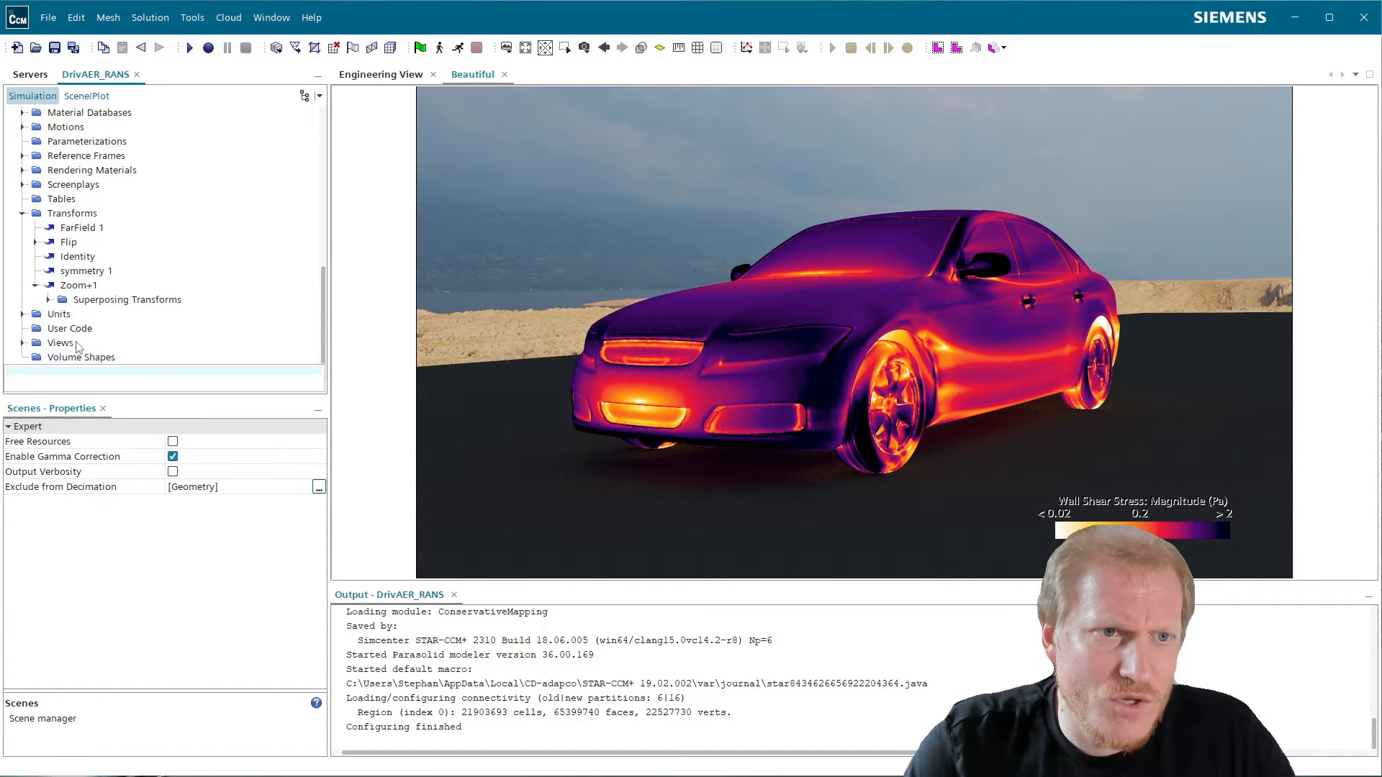
pyautogui.click(49, 299)
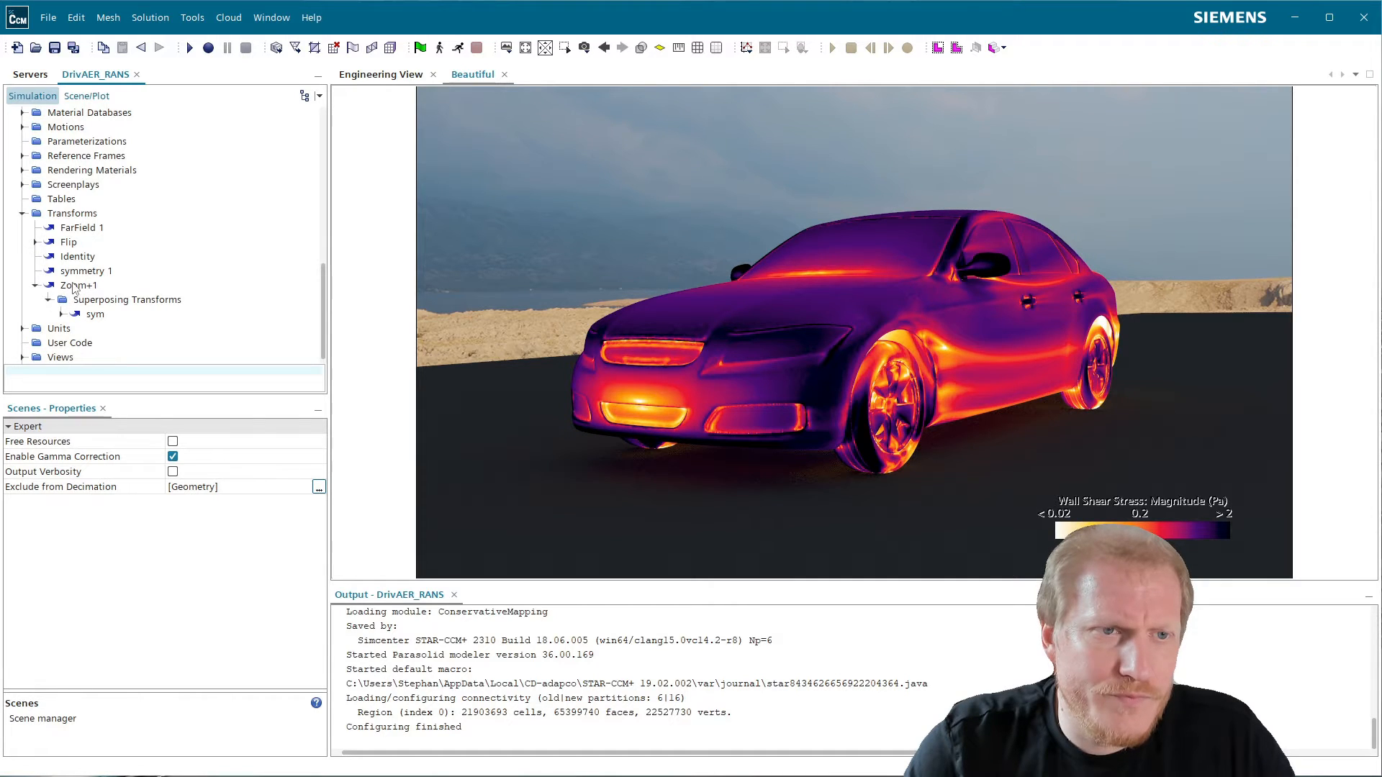
pyautogui.click(77, 286)
# - Create a new simple graphics transform and name it Zoom
pyautogui.rightClick(81, 218)
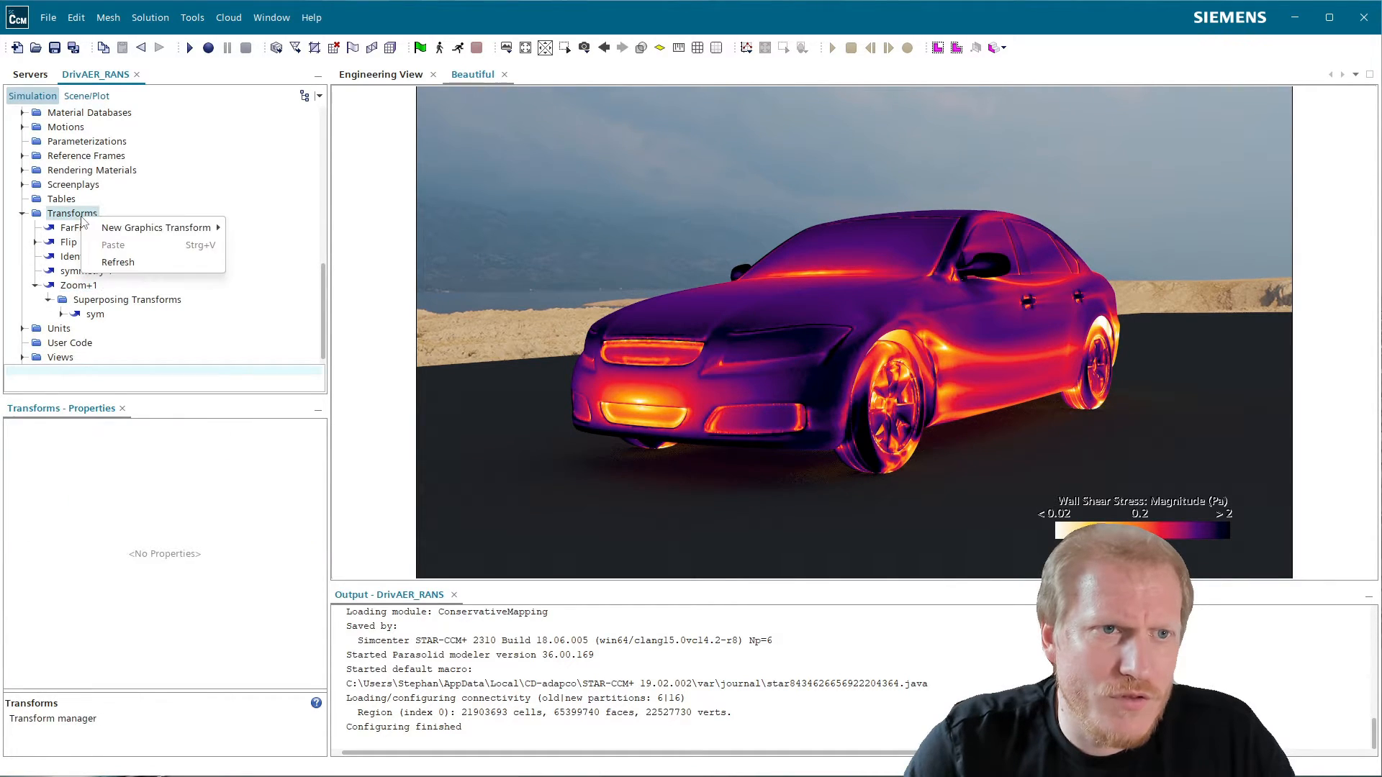
pyautogui.moveTo(119, 227)
pyautogui.click(308, 228)
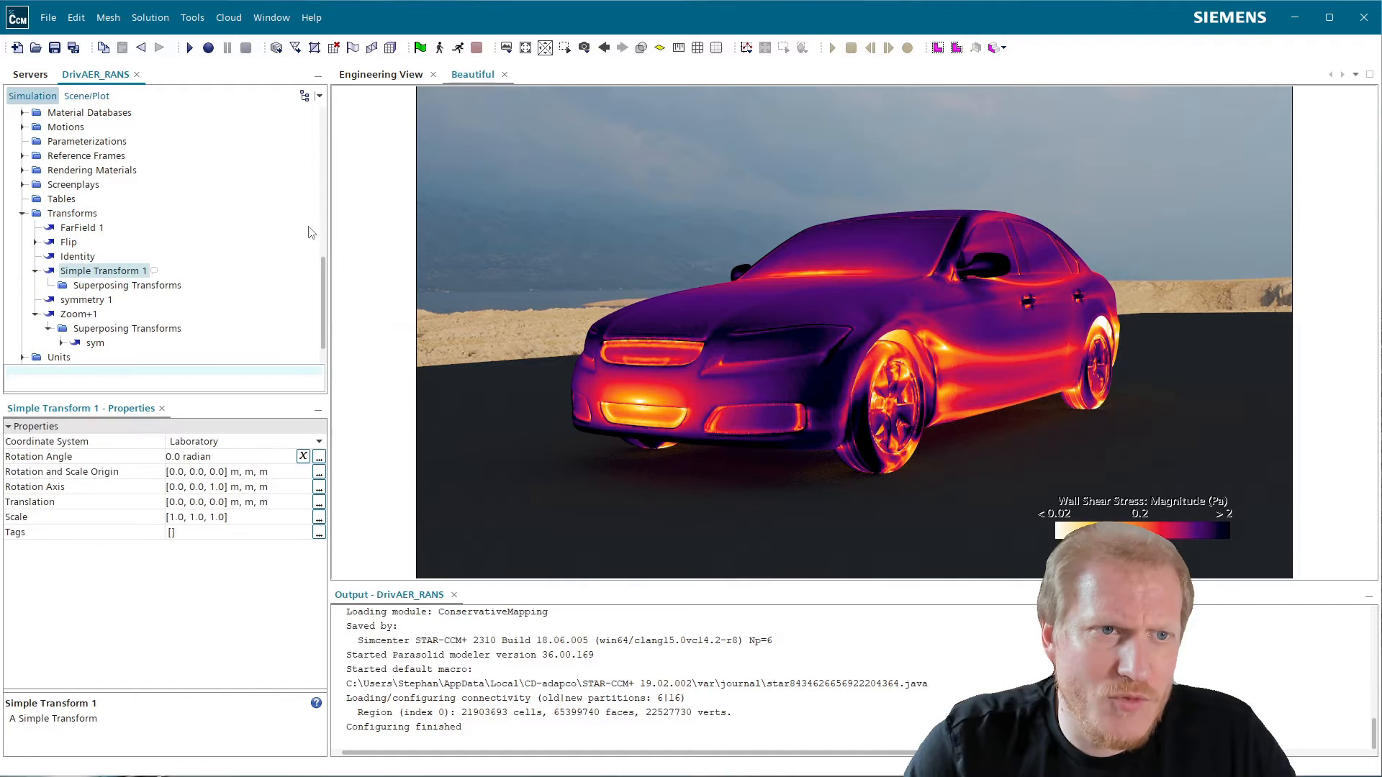
pyautogui.click(109, 274)
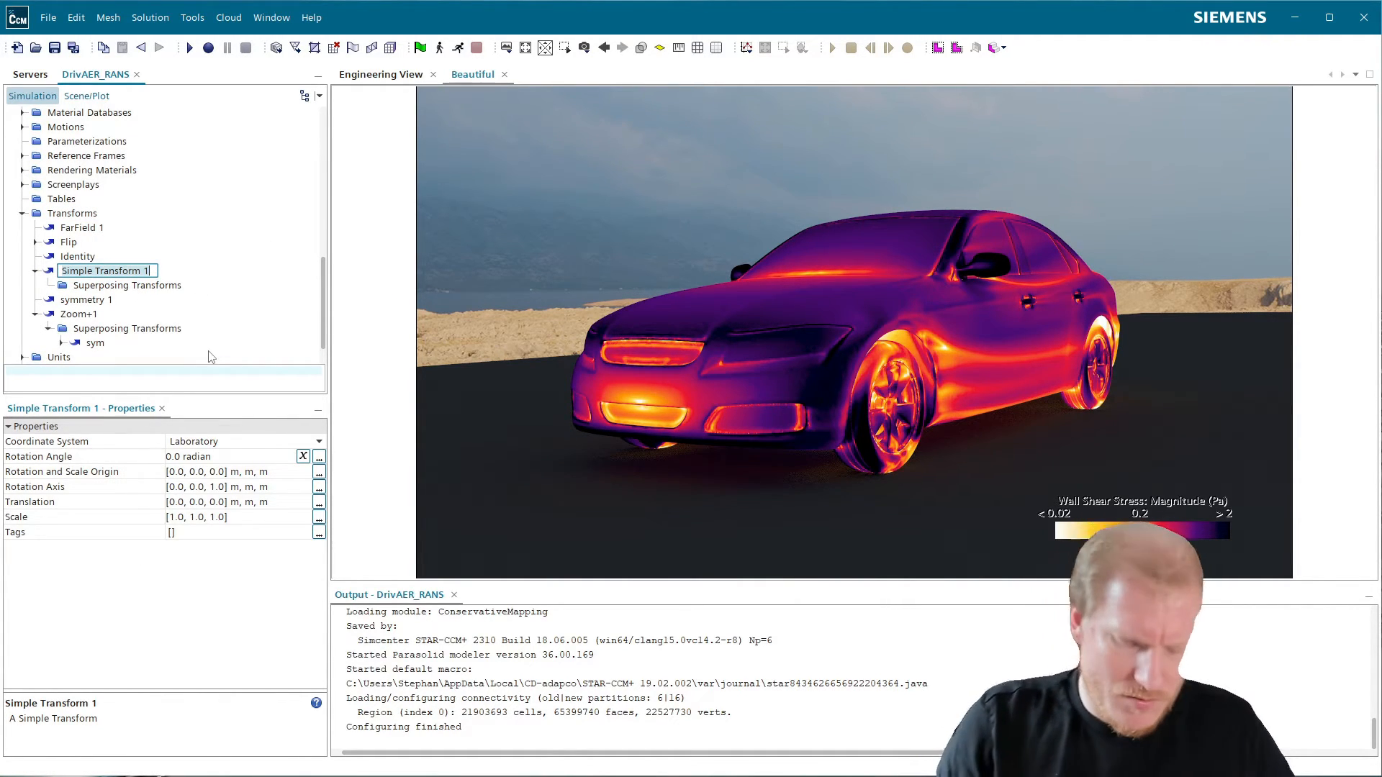
pyautogui.write('Zoom')
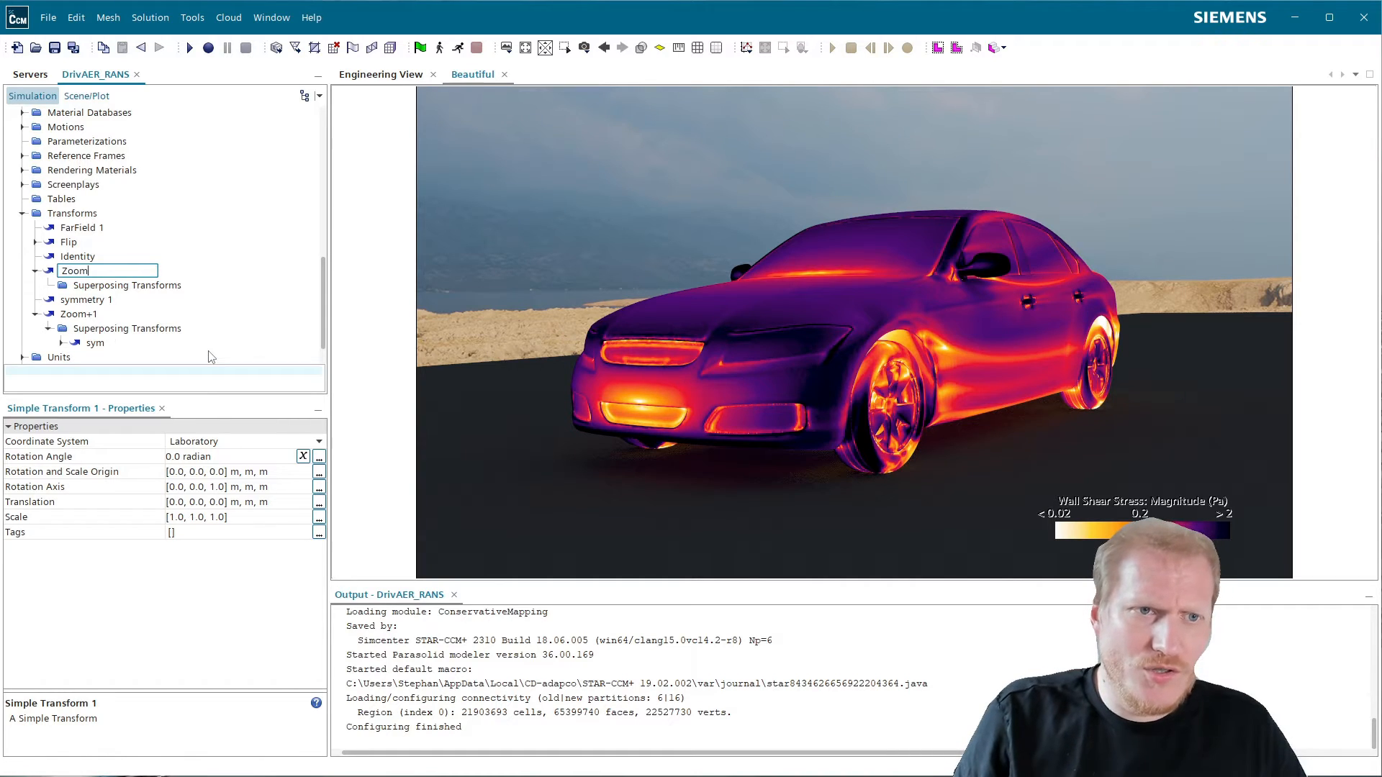
pyautogui.press('Return')
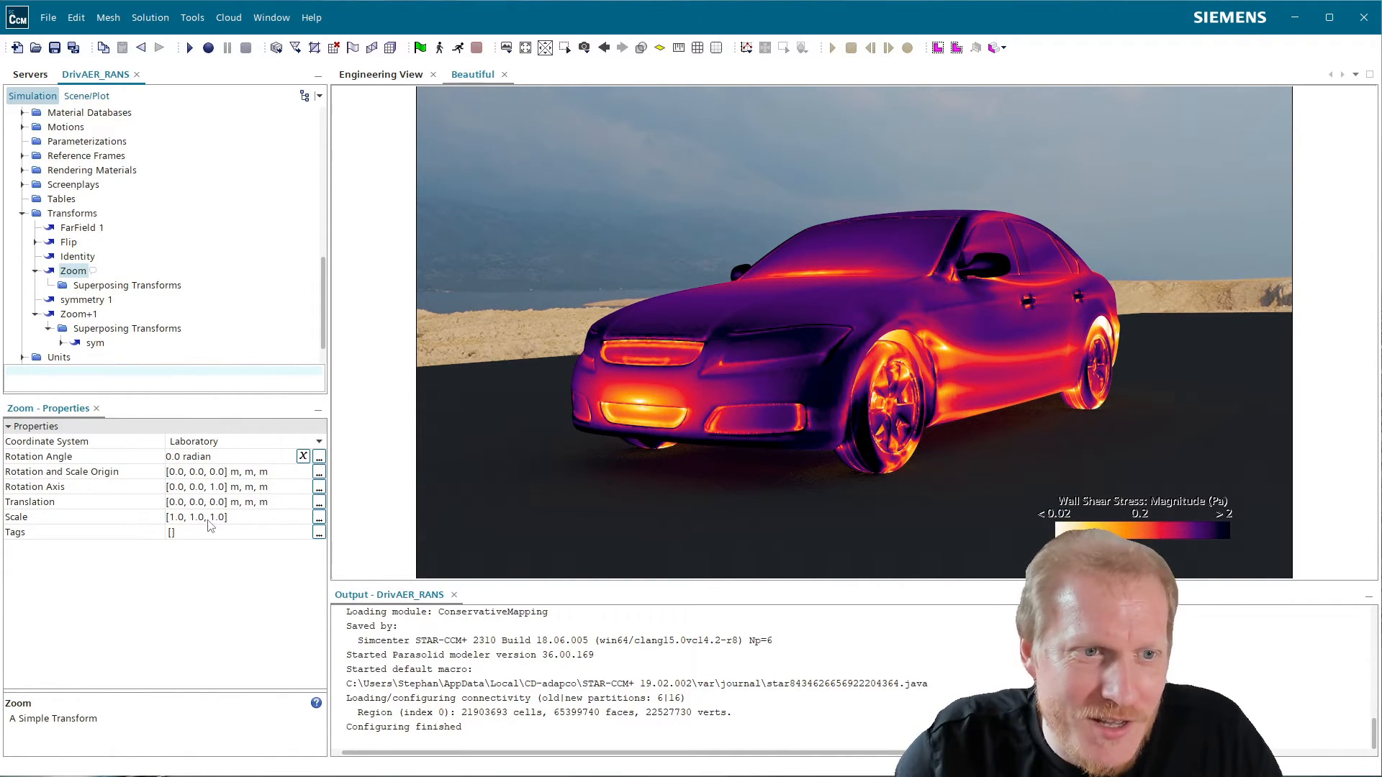
# - Set the scale of the Zoom transform to [1.01, 1.01, 1.01] and check the sym transform superposed on Zoom+1
pyautogui.click(255, 519)
pyautogui.hotkey('ctrl', 'a')
pyautogui.write('1')
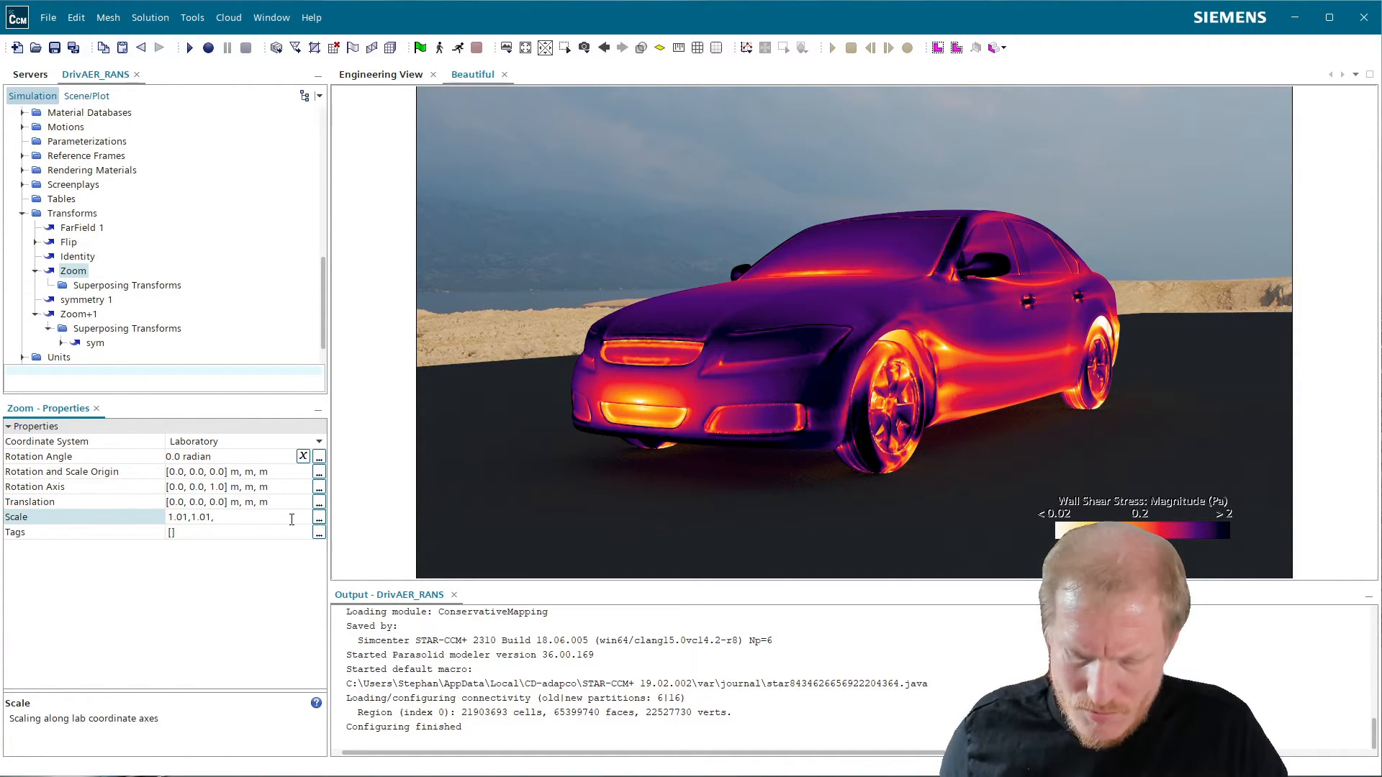
pyautogui.press('Return')
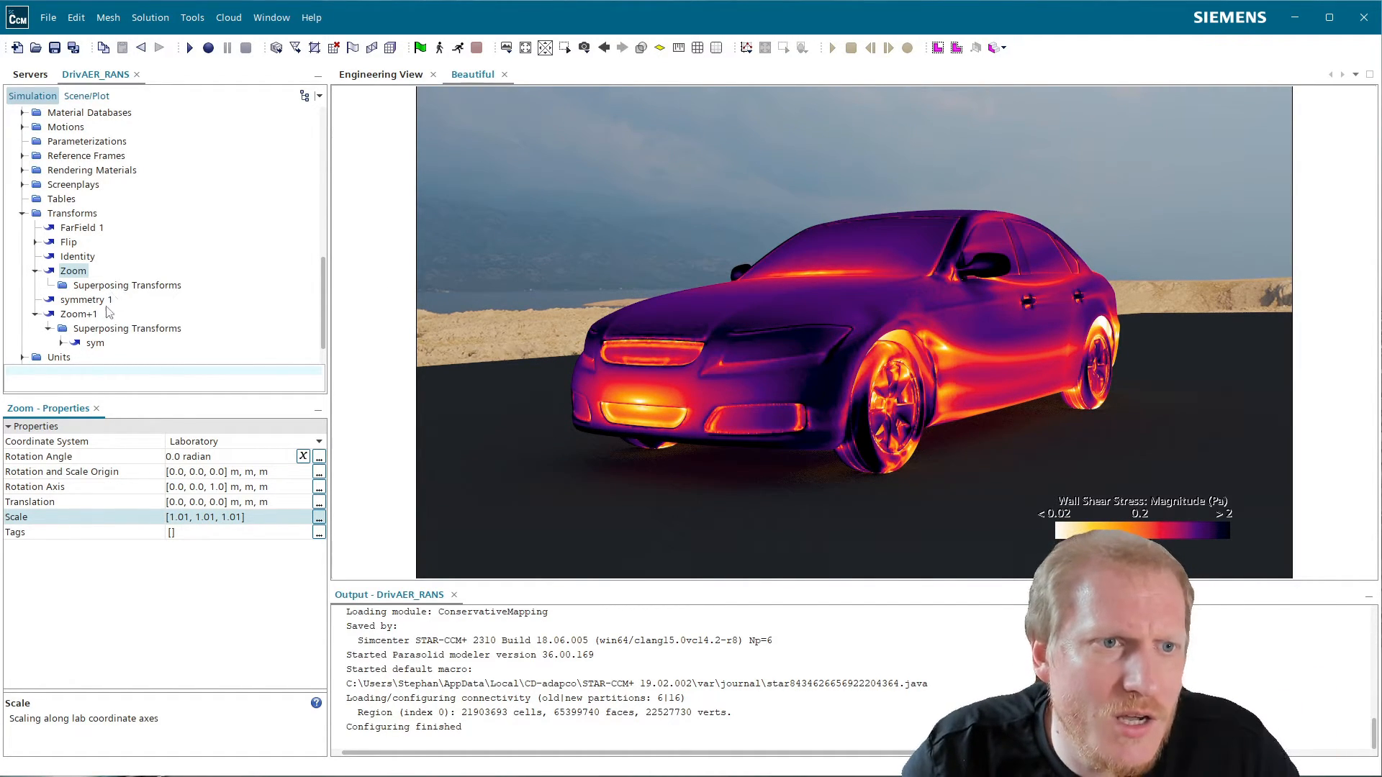
pyautogui.click(95, 344)
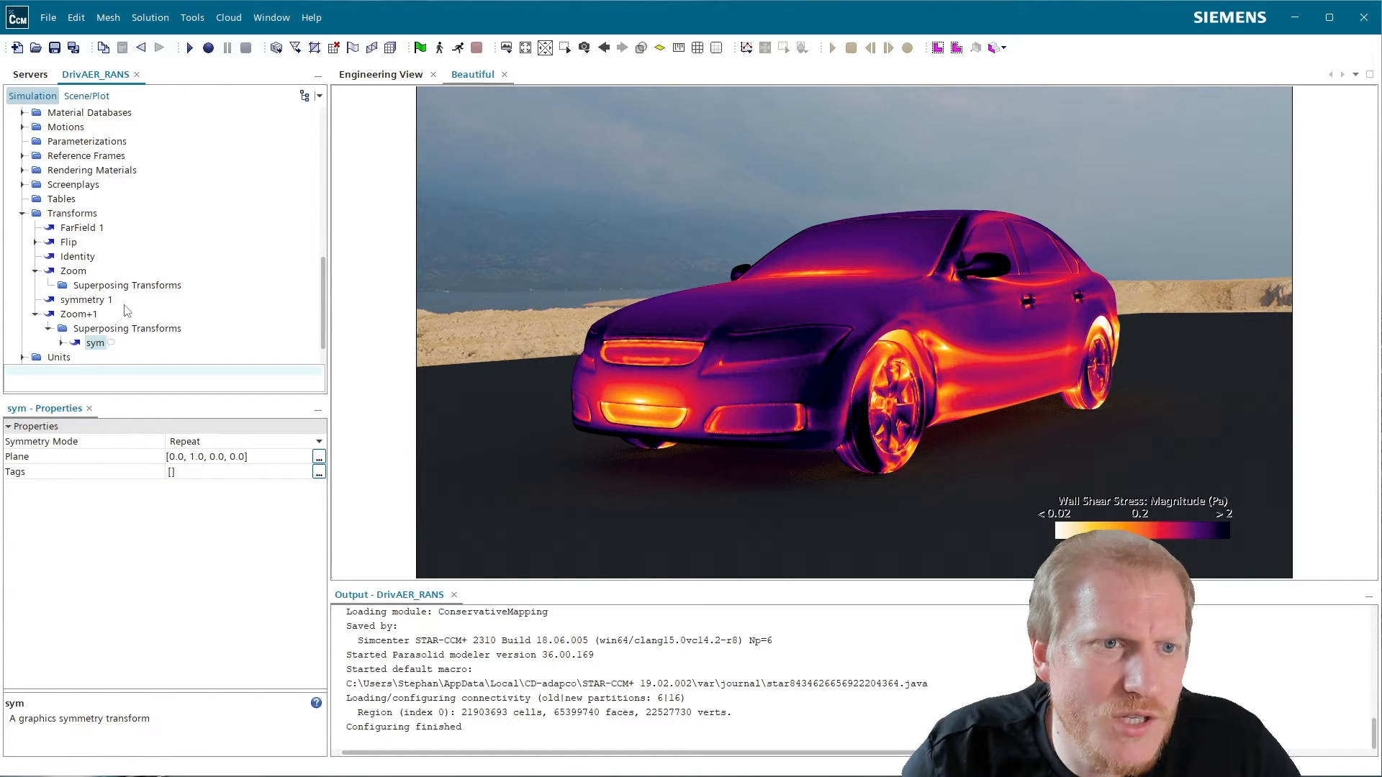
pyautogui.click(84, 272)
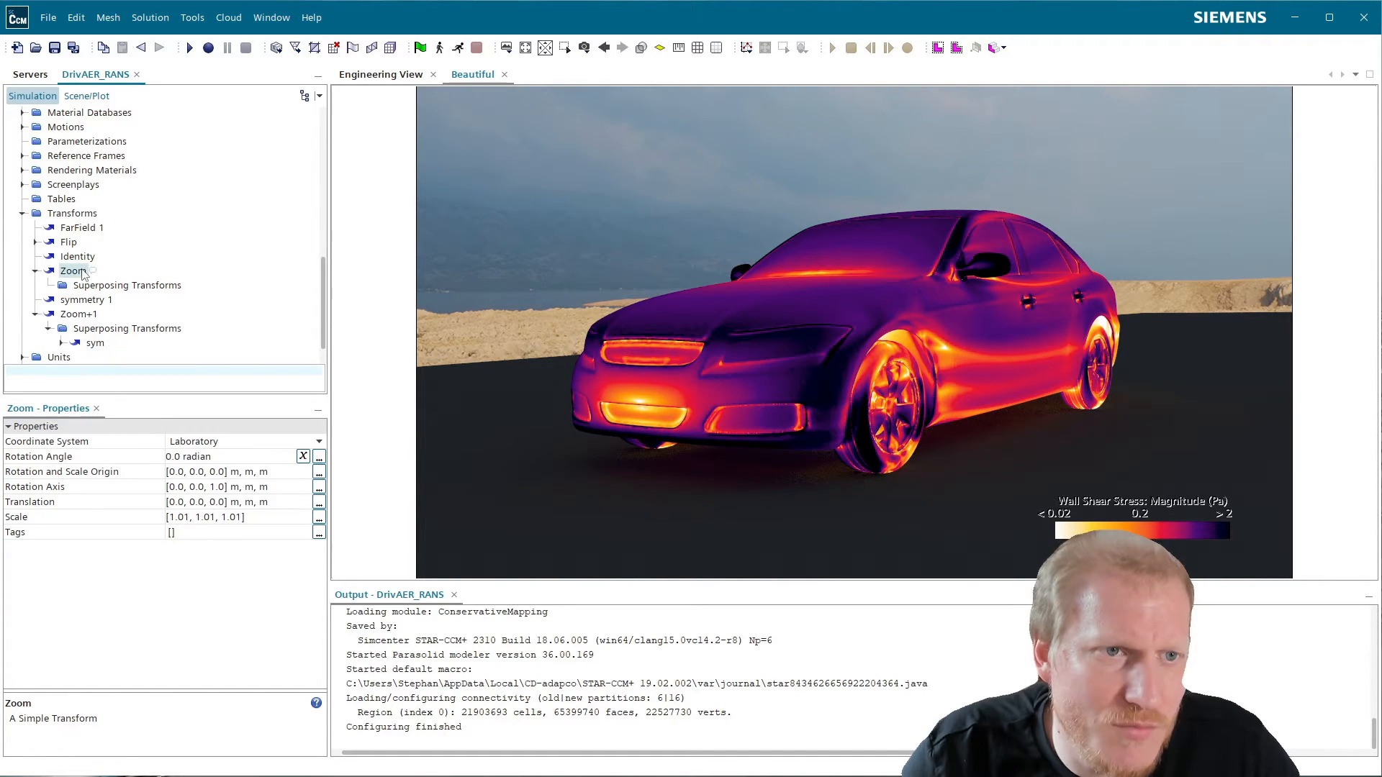
# - Apply the Zoom transform to the Highlights displayer in place of symmetry 1
pyautogui.click(88, 99)
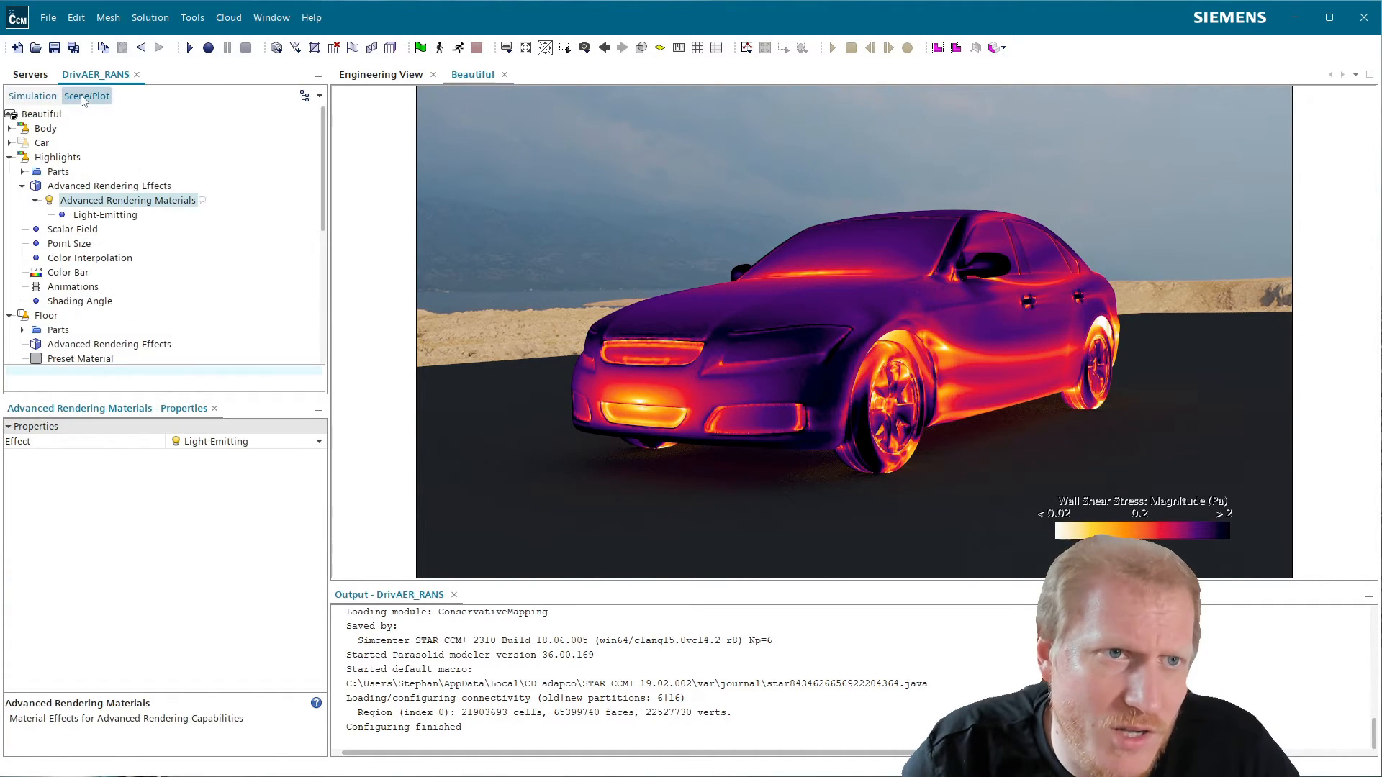
pyautogui.click(62, 158)
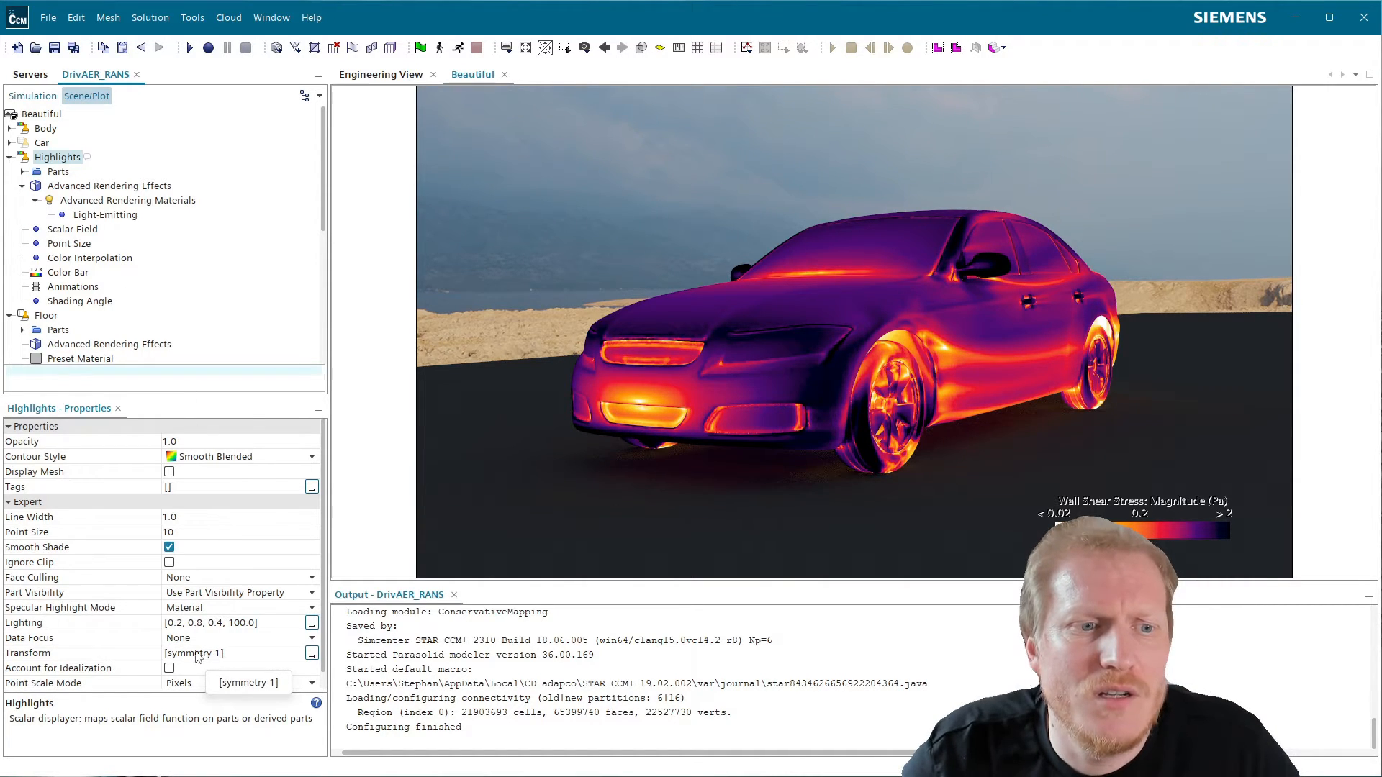
pyautogui.click(83, 655)
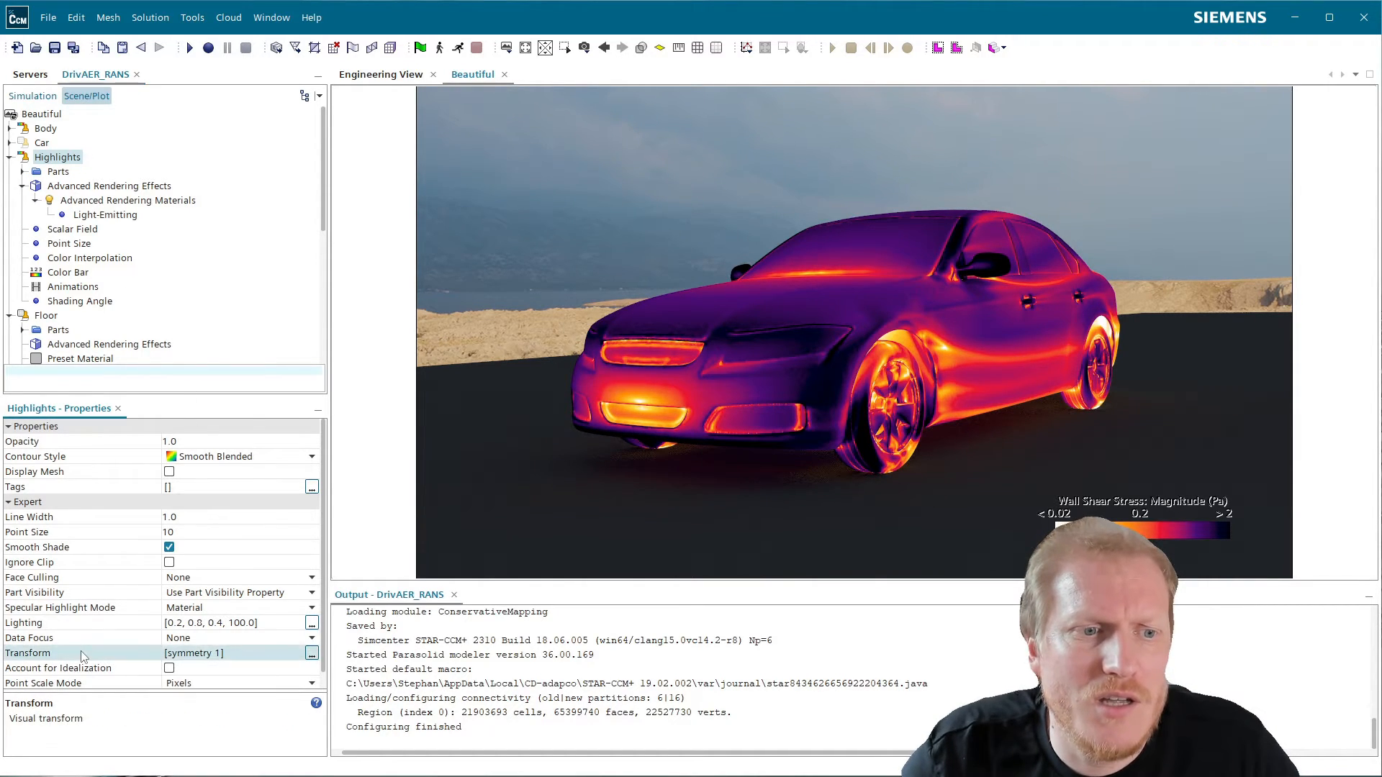
pyautogui.click(223, 657)
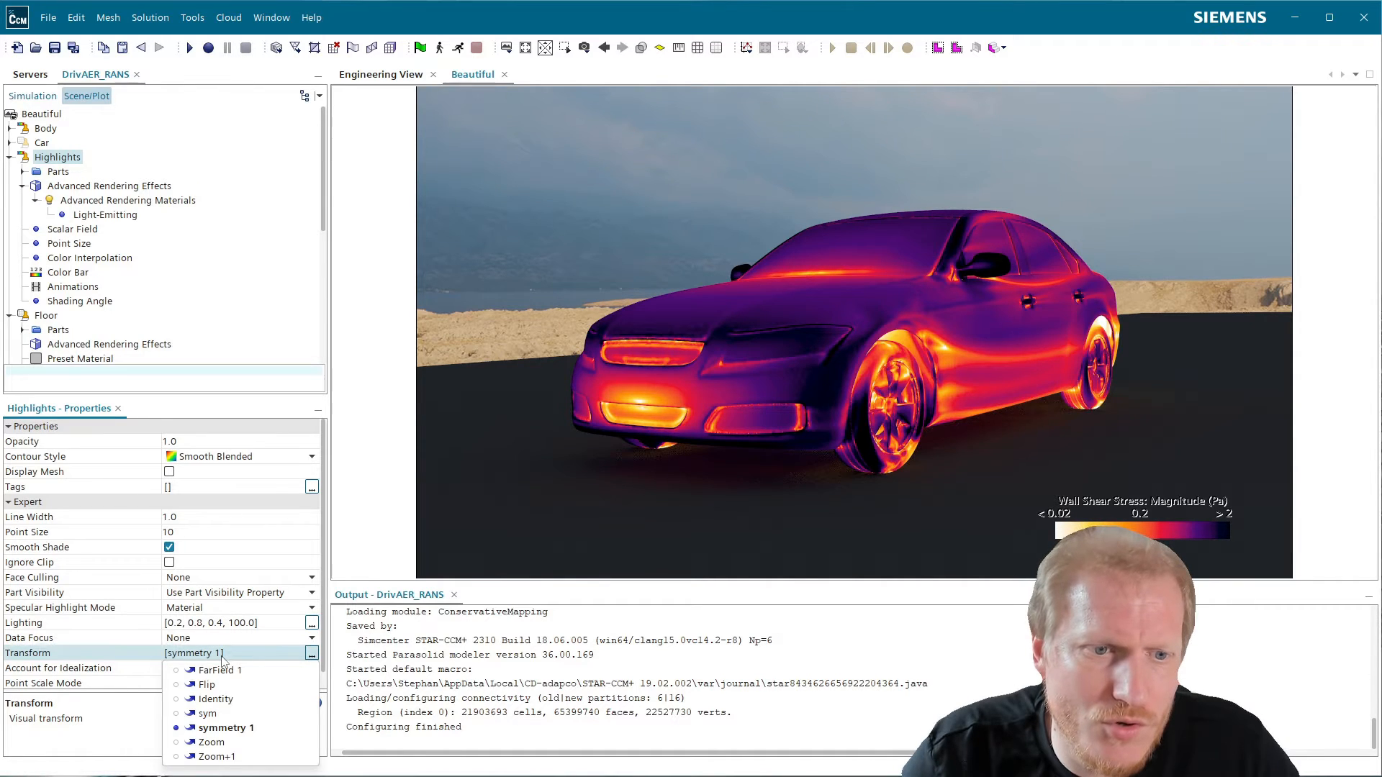
pyautogui.click(226, 744)
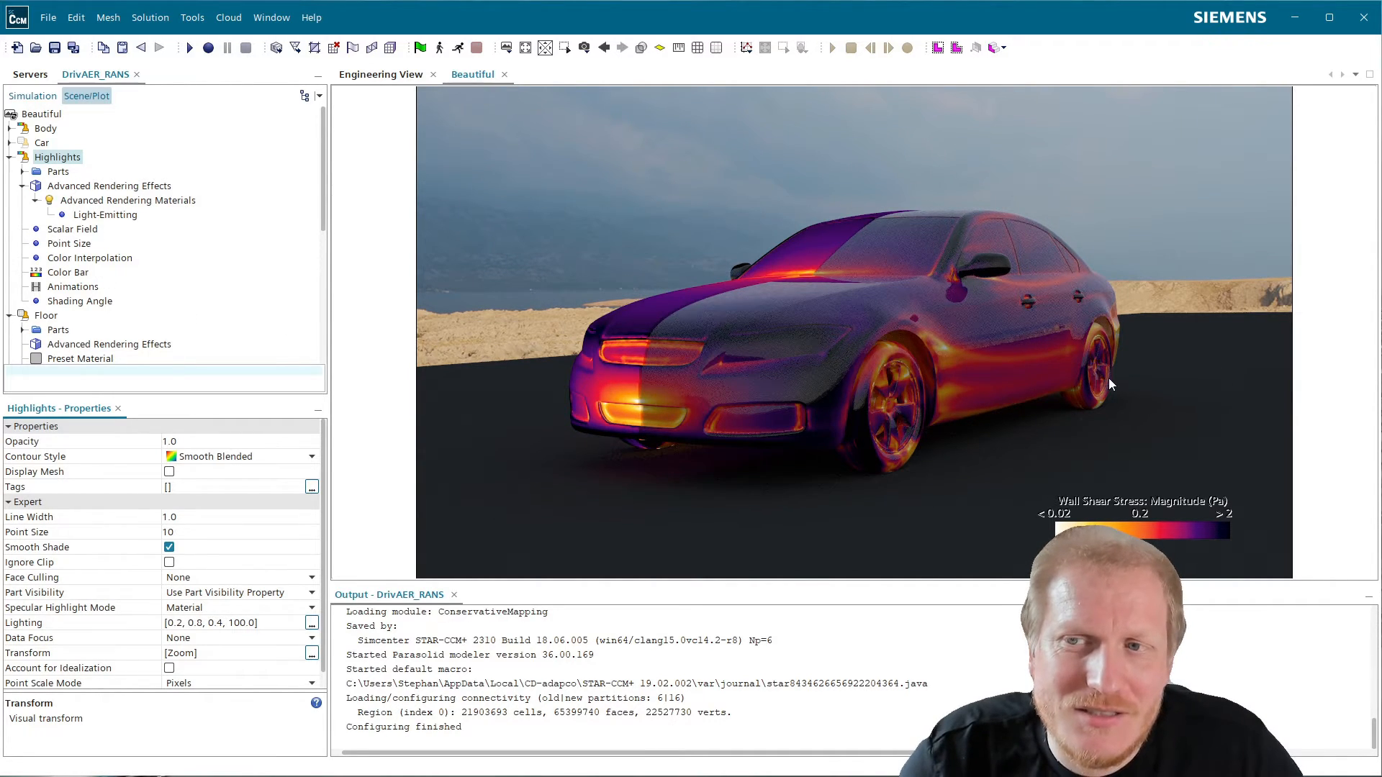
# - Create a new graphics symmetry transform among the superposing transforms of the Zoom transform
pyautogui.click(35, 96)
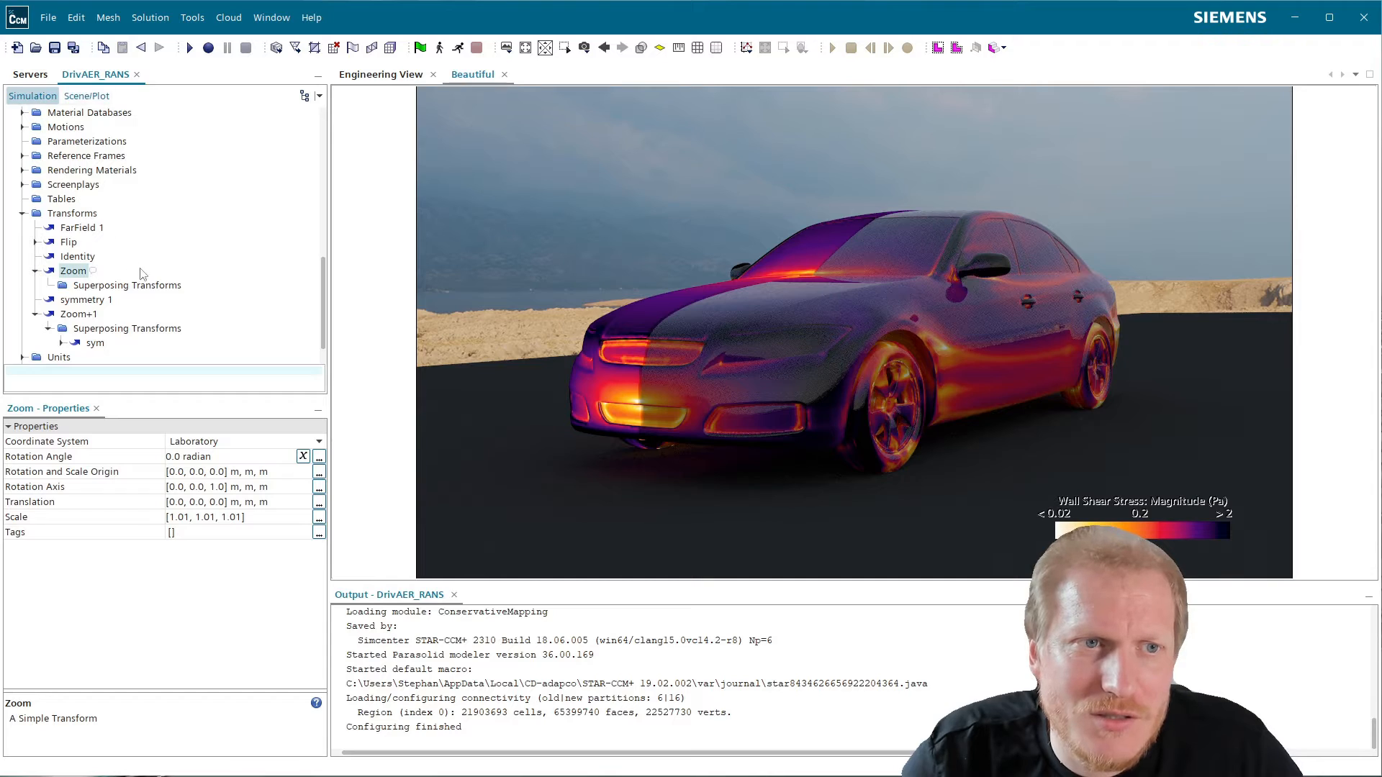
pyautogui.click(129, 286)
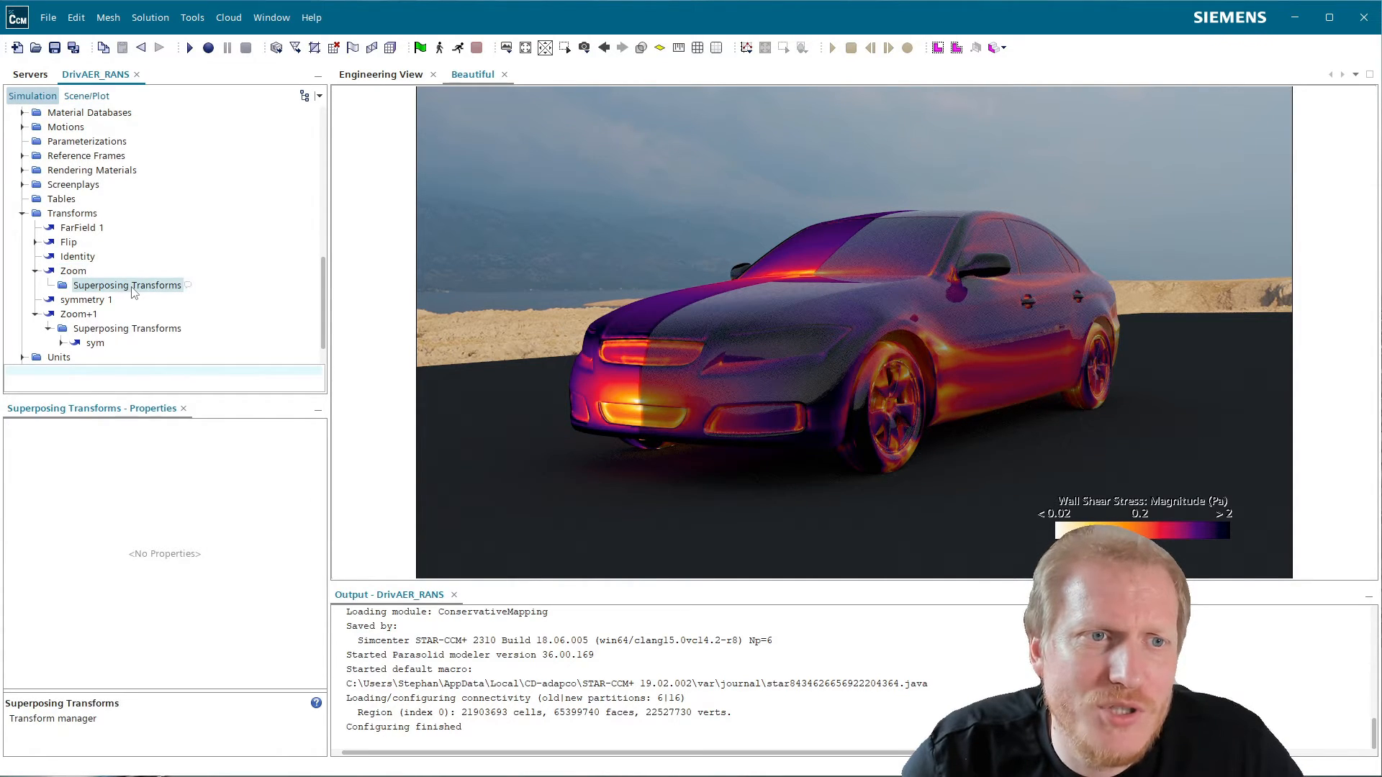
pyautogui.rightClick(134, 291)
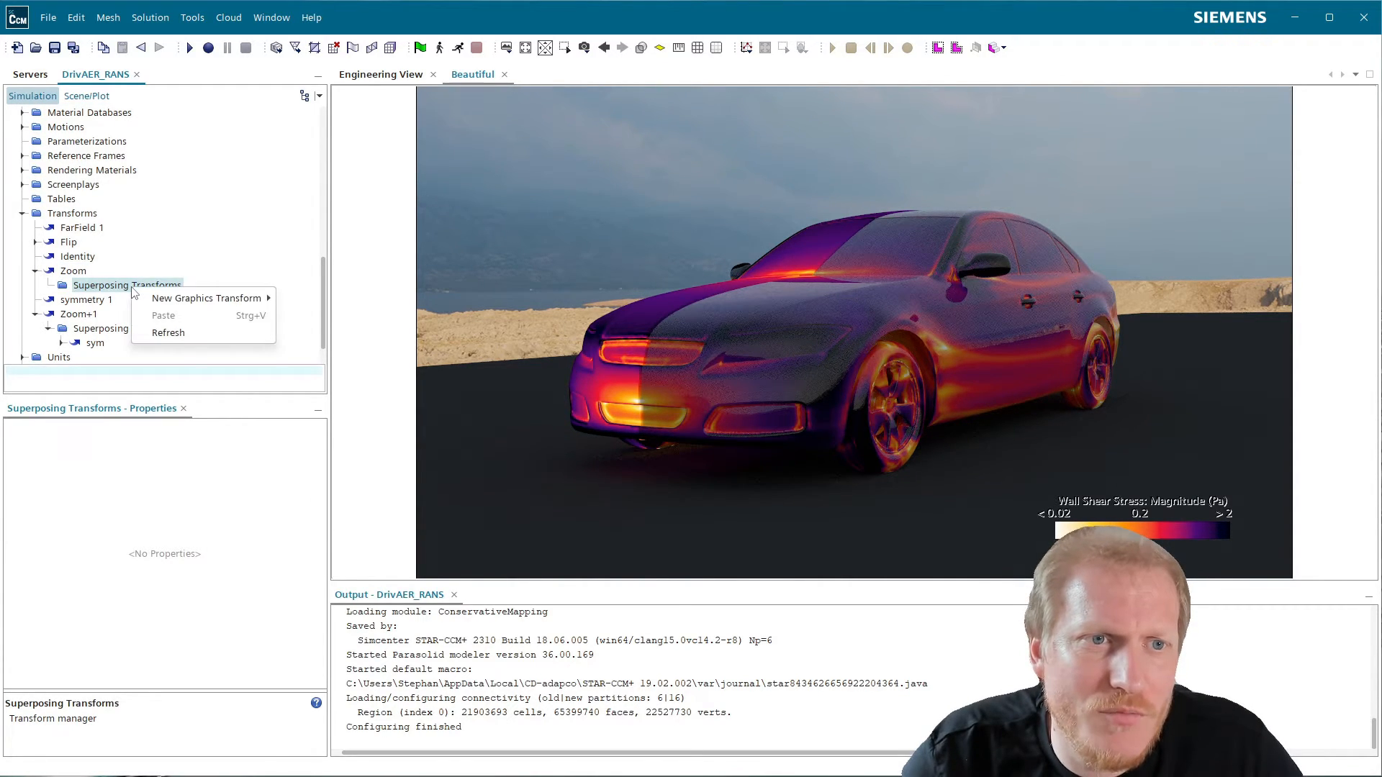
pyautogui.moveTo(149, 296)
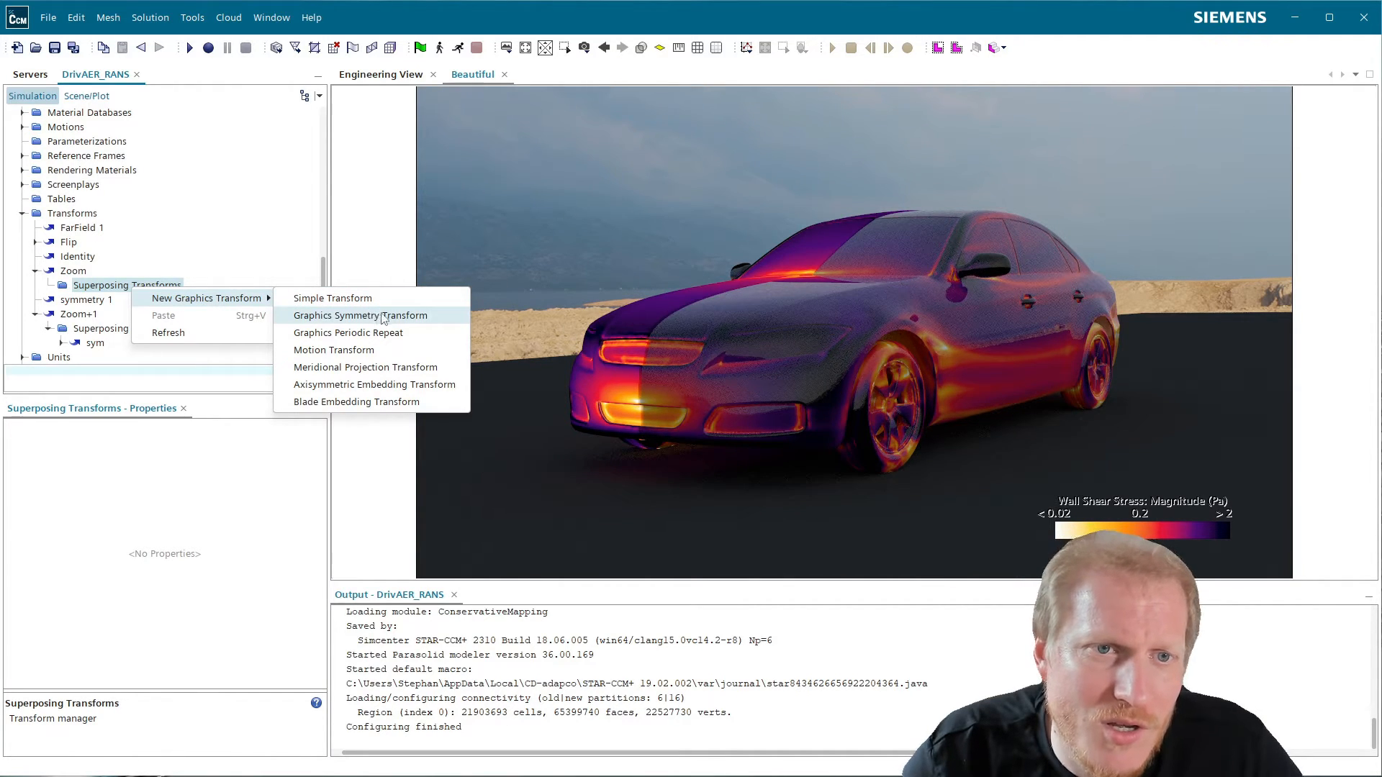
pyautogui.click(424, 319)
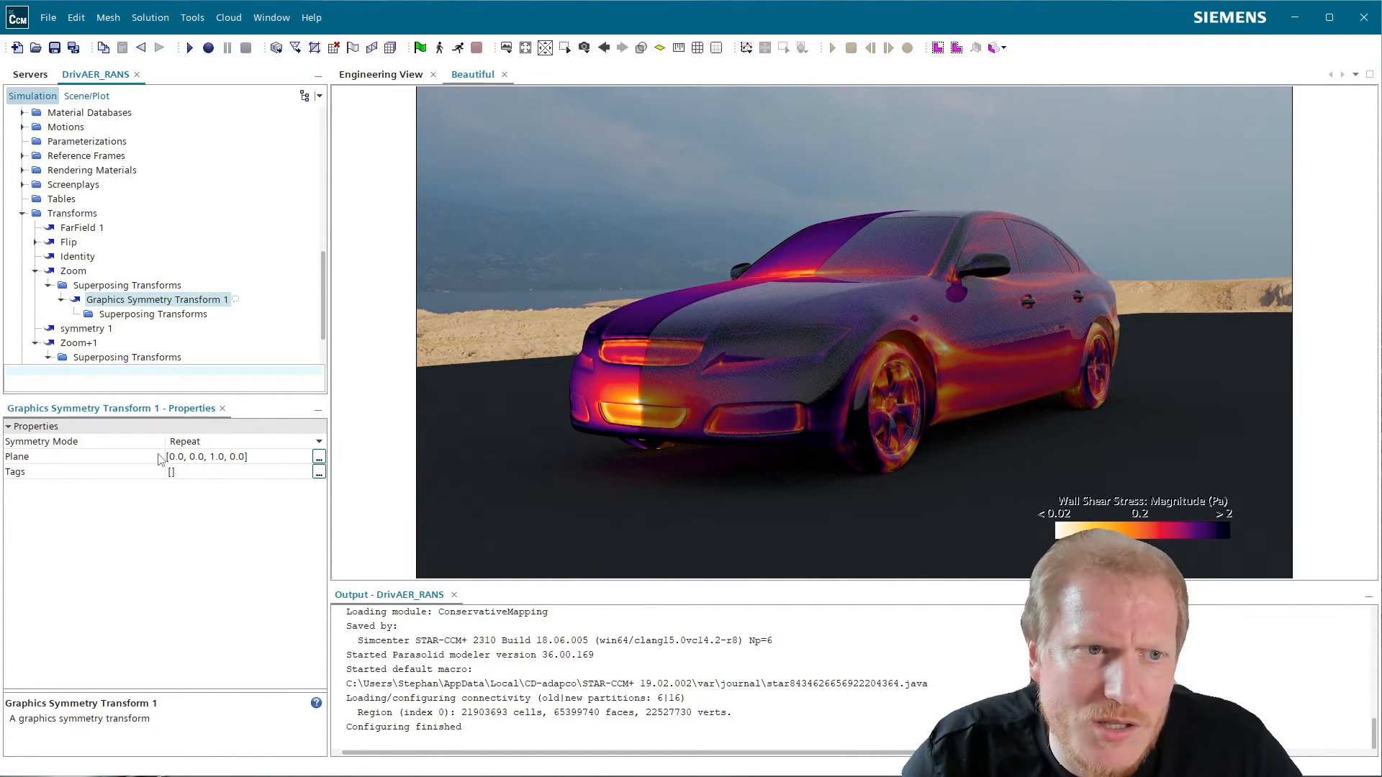
# - Set the new symmetry transform's plane to [0.0, 1.0, 0.0, 0.0] and rename the transform ZoomSym
pyautogui.click(234, 460)
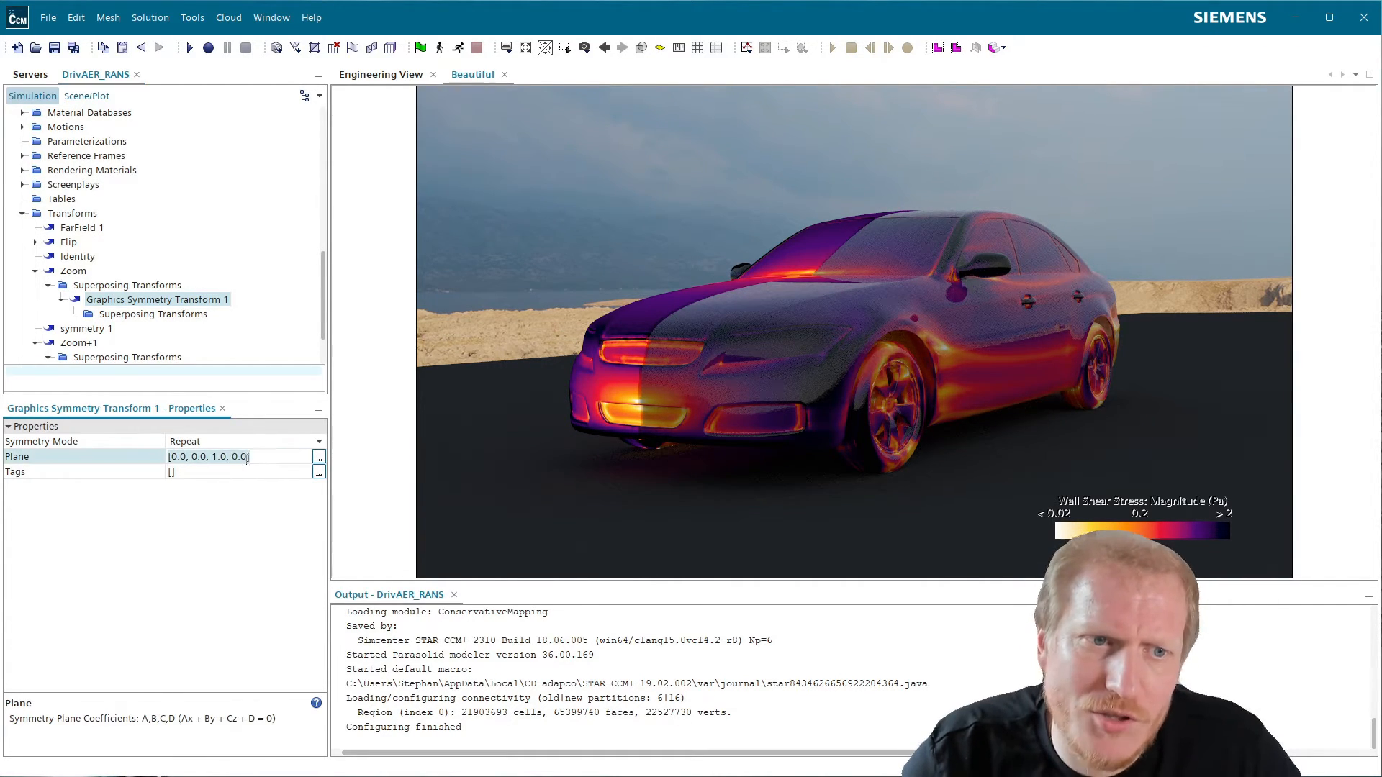
pyautogui.write('0, ')
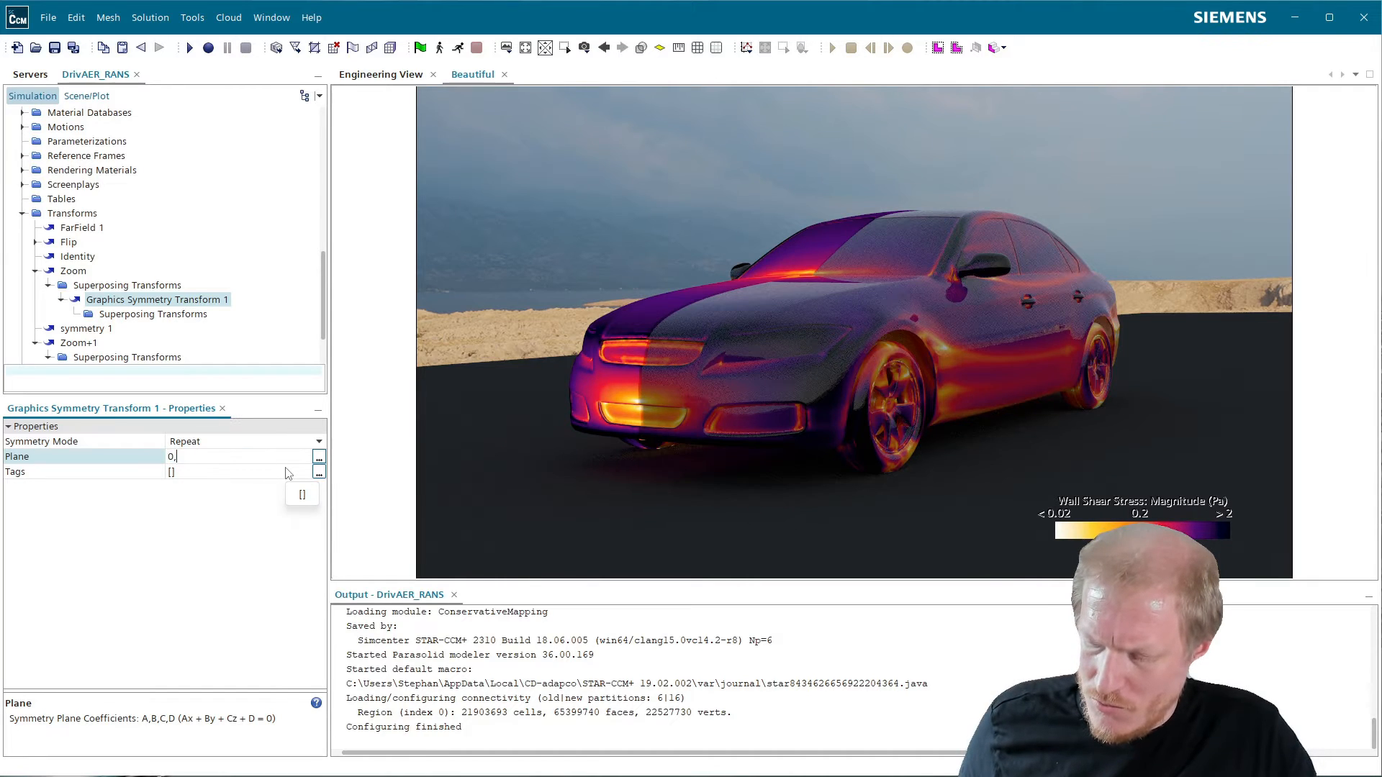
pyautogui.write('1.0, 0.0, 0')
pyautogui.press('Return')
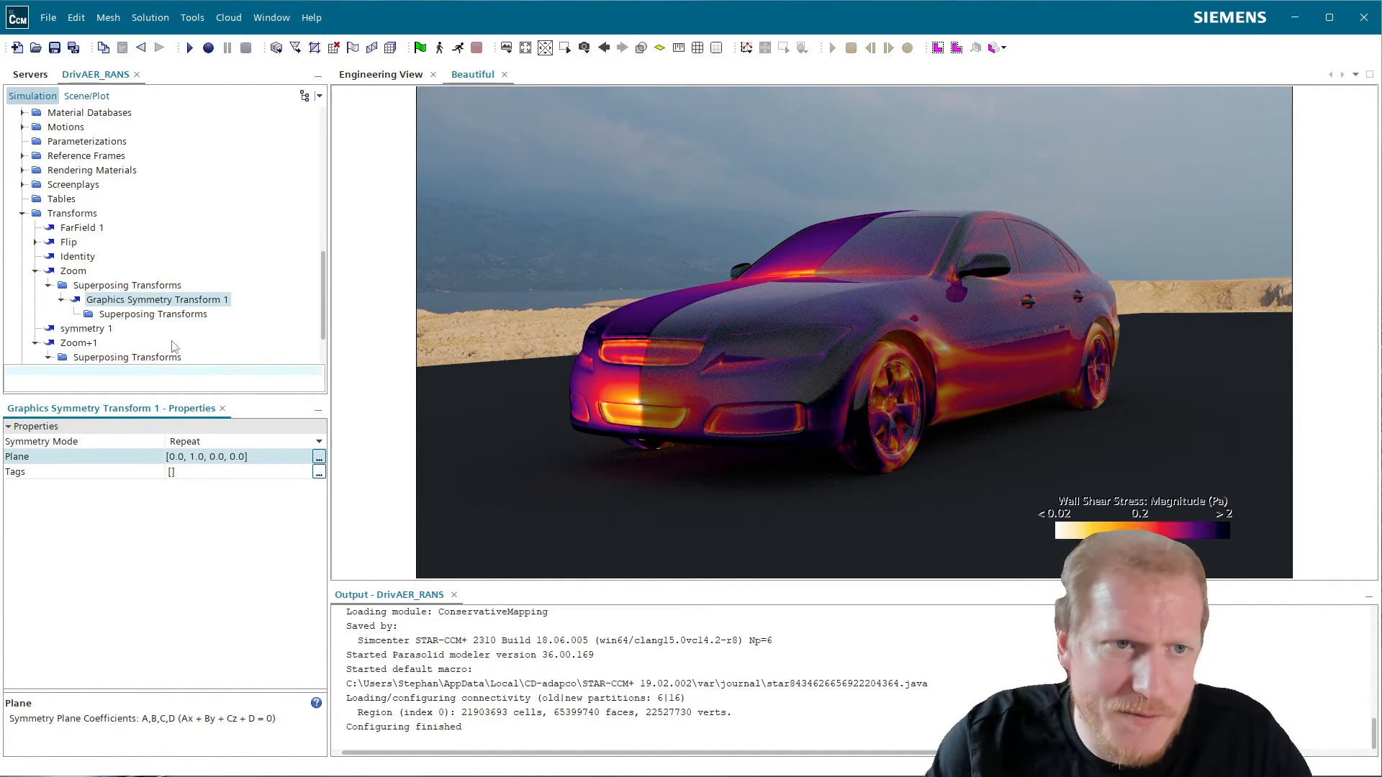
pyautogui.click(176, 301)
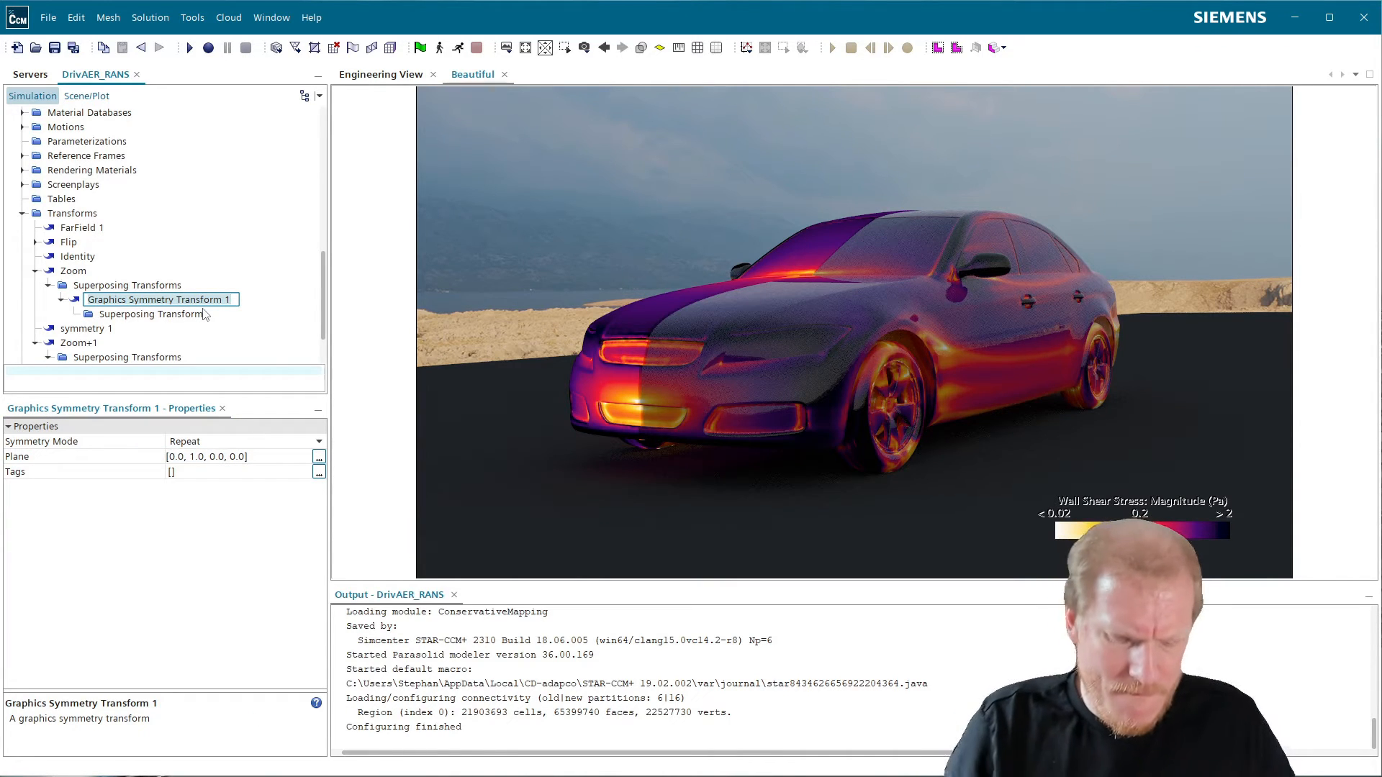
pyautogui.write('ZoomSym')
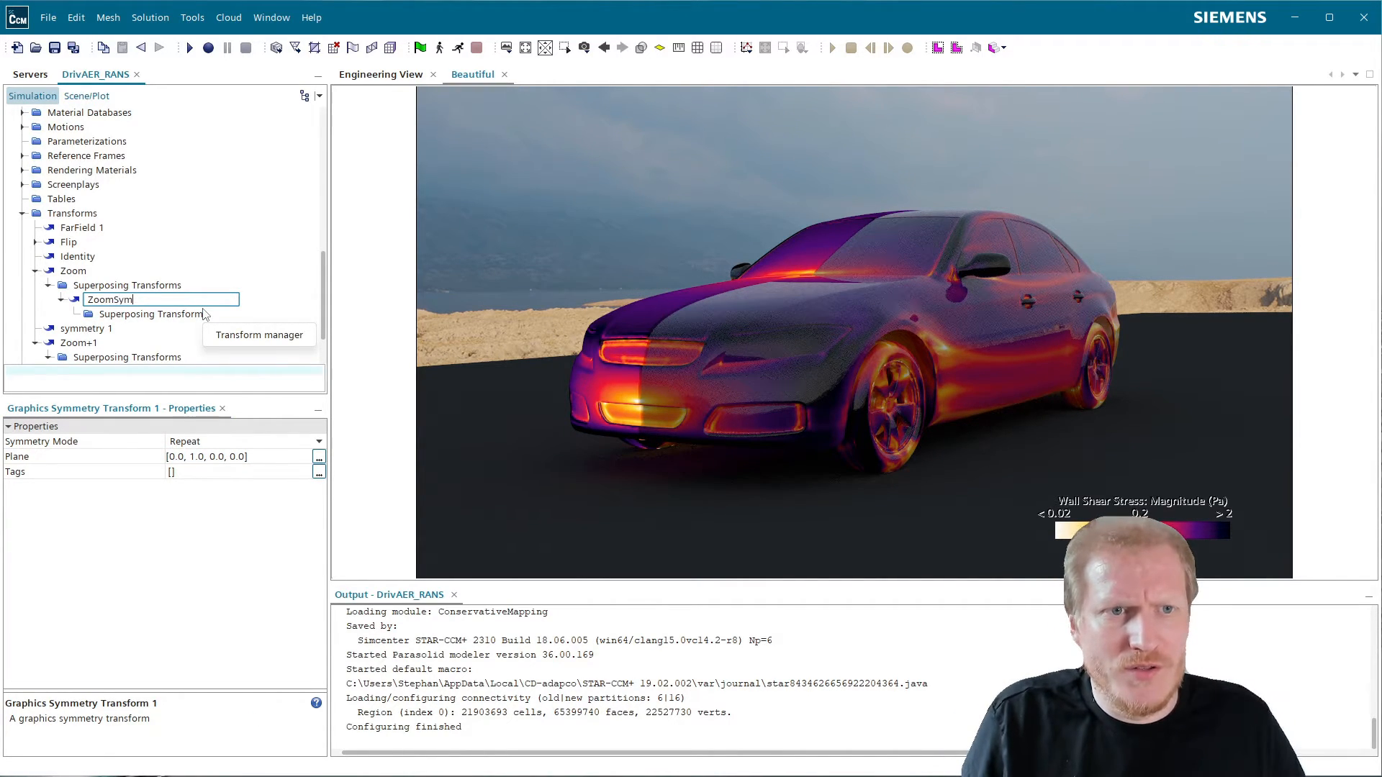
pyautogui.press('Return')
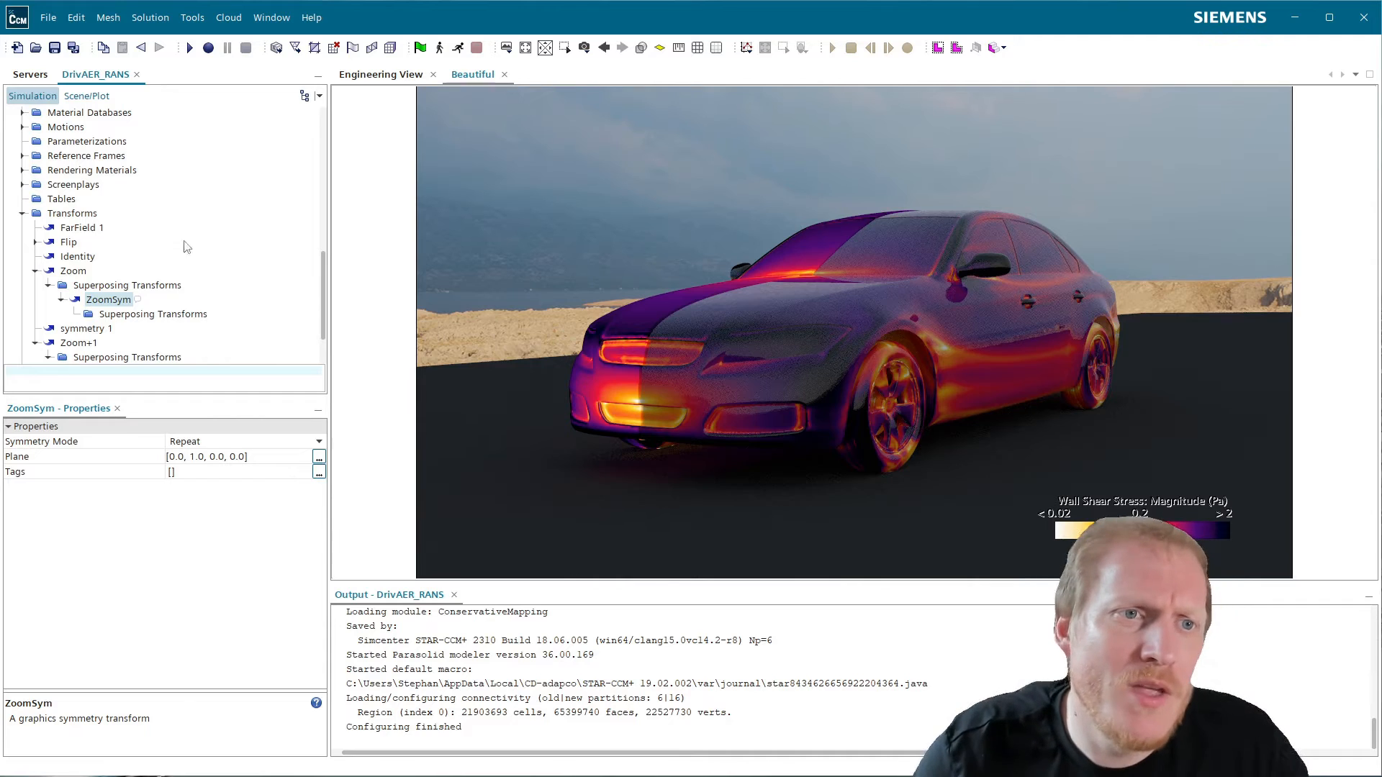
# - Apply the ZoomSym transform to the Highlights displayer
pyautogui.click(86, 96)
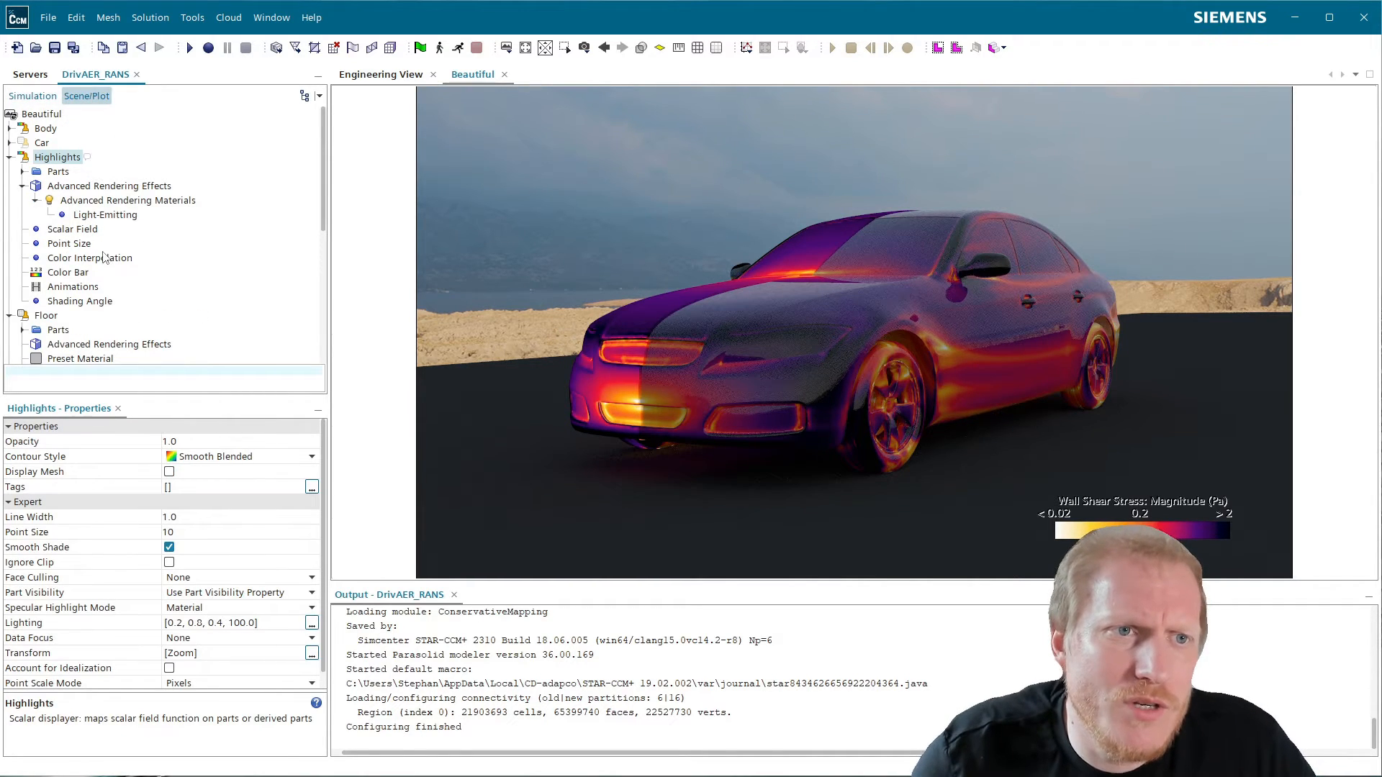
pyautogui.scroll(-1, 230, 633)
pyautogui.click(203, 640)
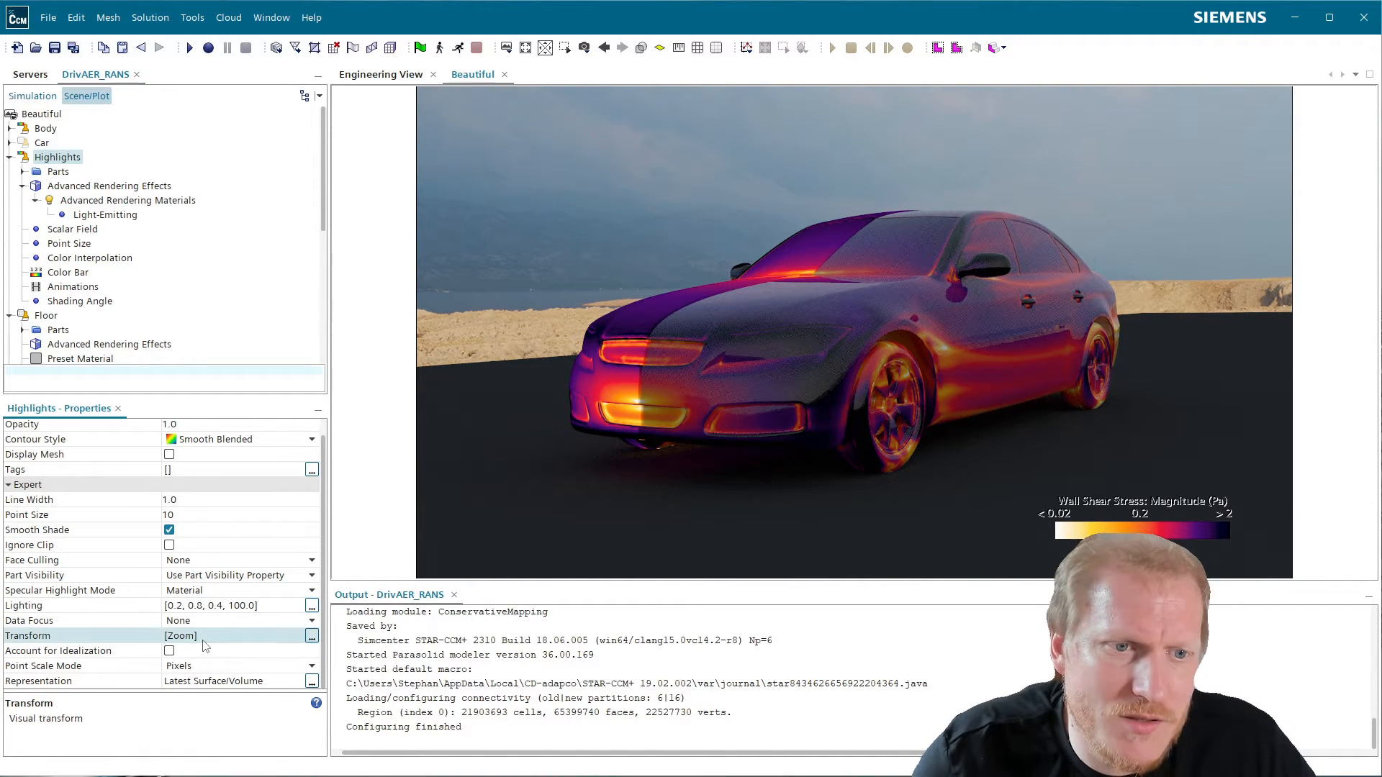
pyautogui.click(220, 753)
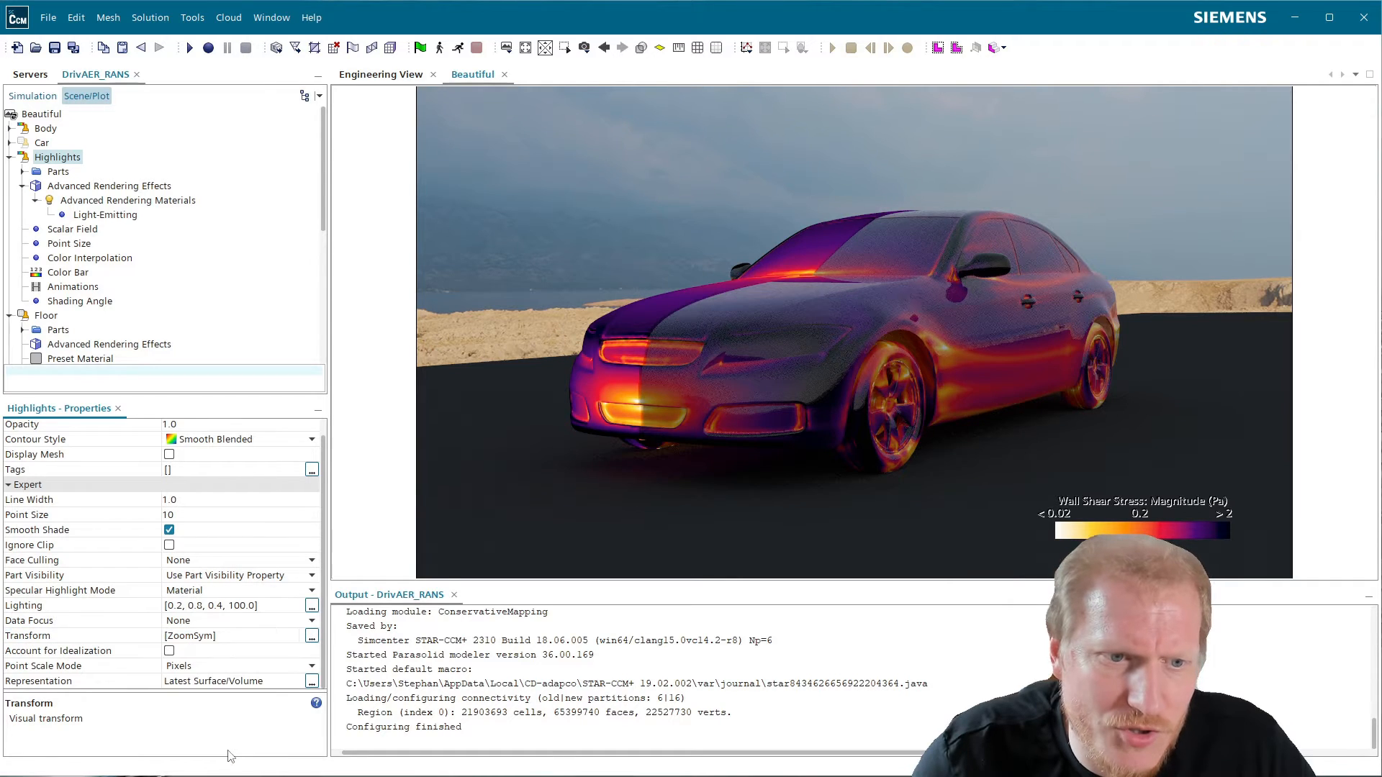
# - Examine the transforms nested under Zoom and Zoom+1 in the Highlights transform selection, keeping ZoomSym selected
pyautogui.click(311, 636)
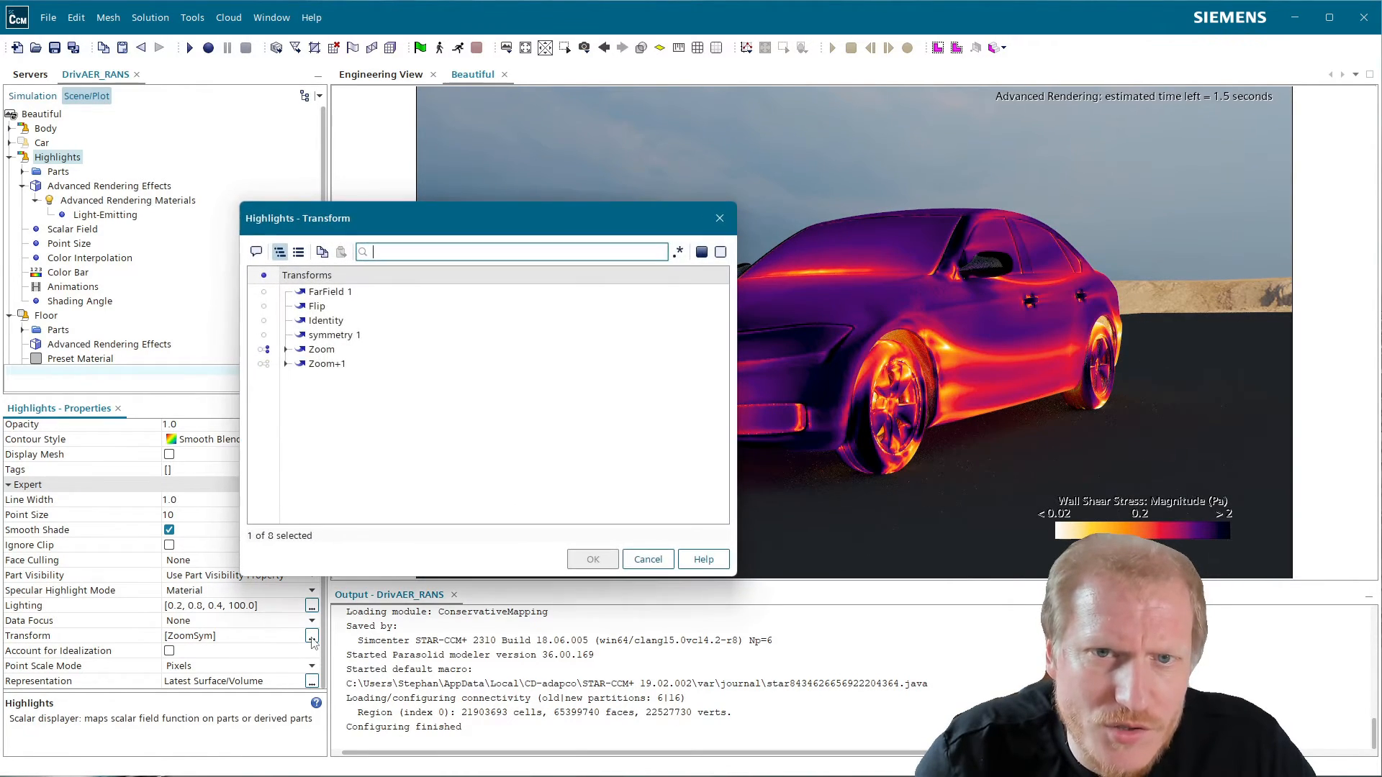
pyautogui.click(286, 349)
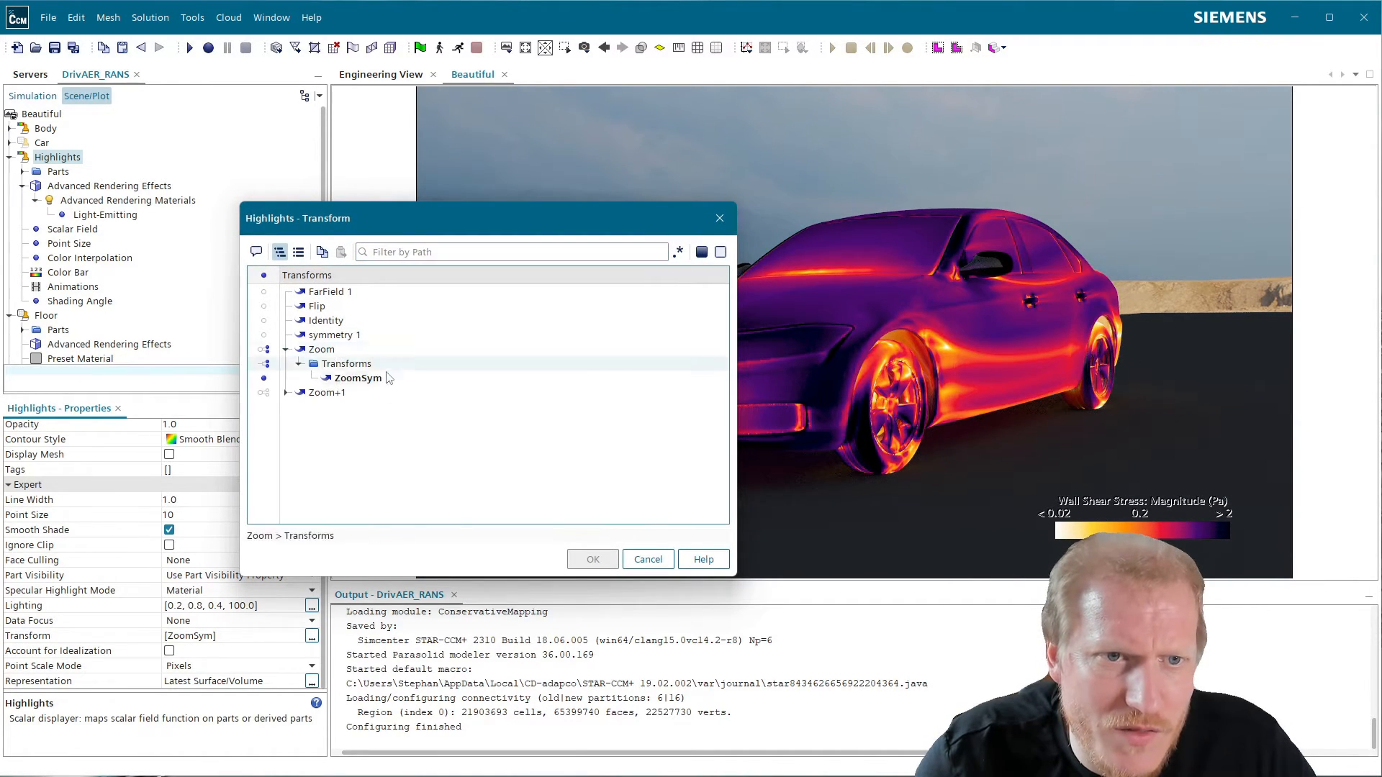
pyautogui.click(286, 394)
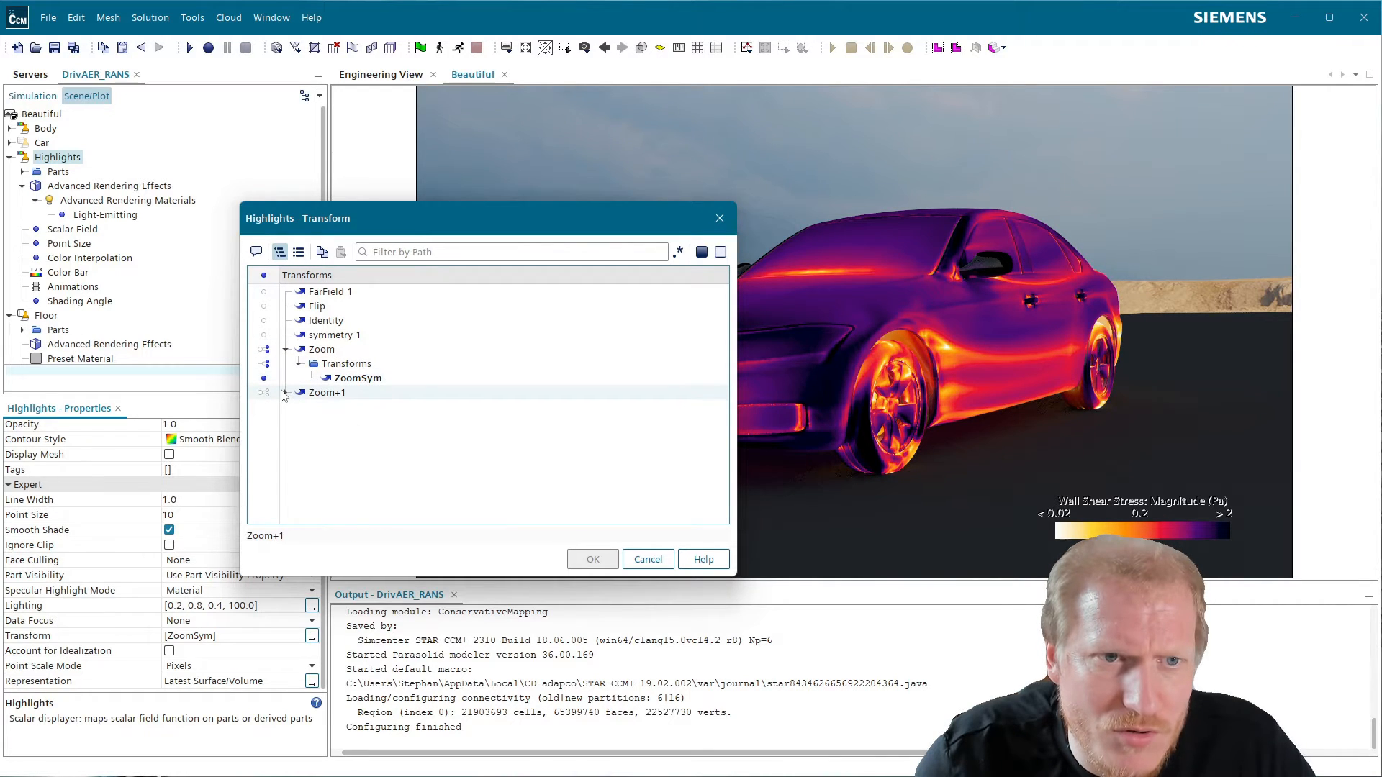
pyautogui.click(286, 393)
pyautogui.click(356, 378)
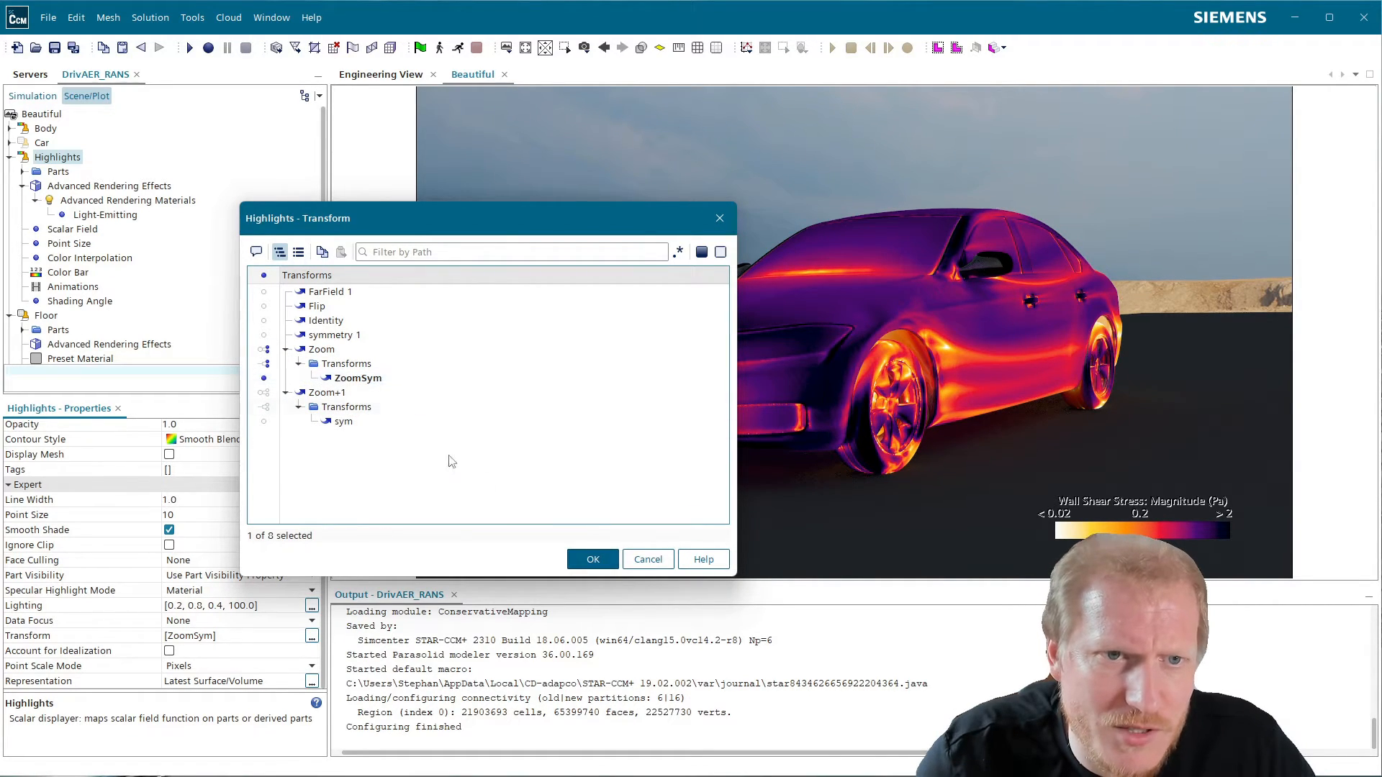
pyautogui.click(594, 560)
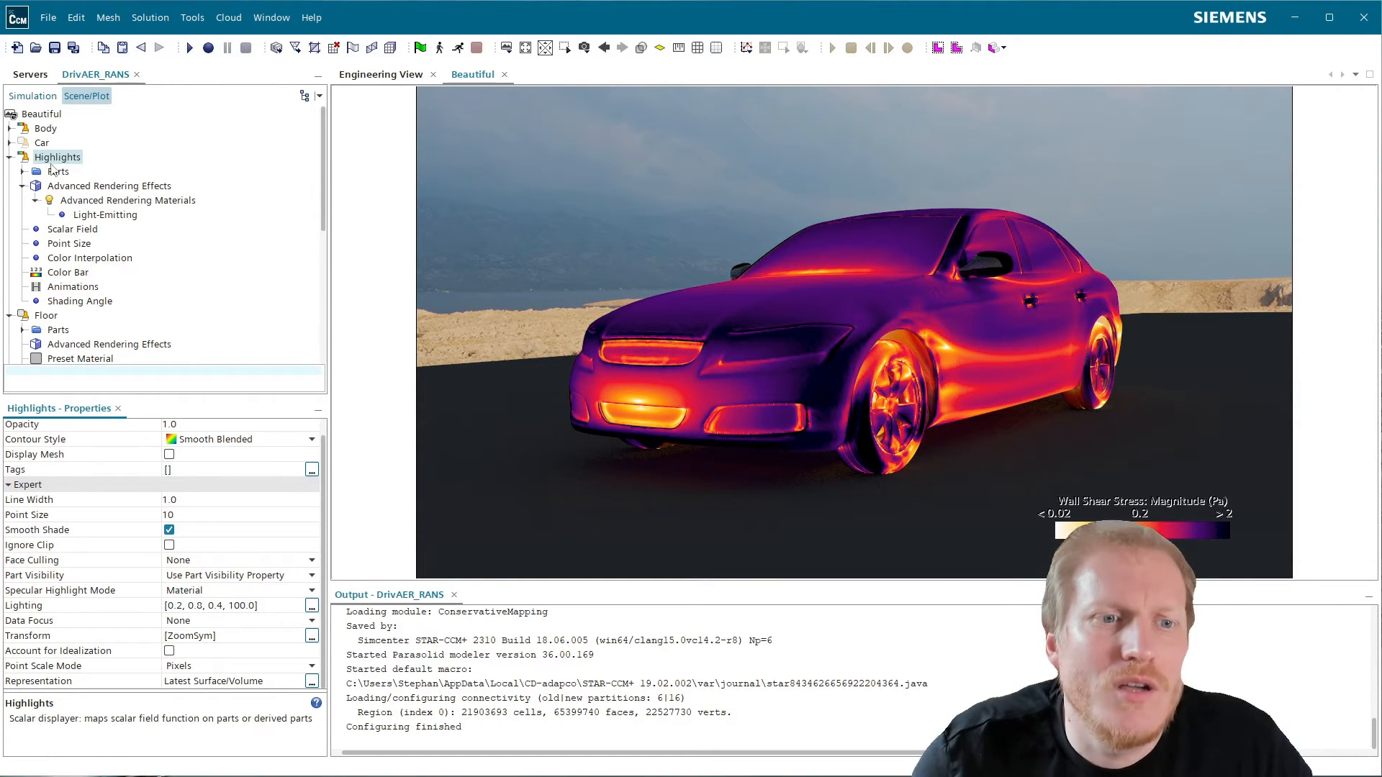
# - Set the opacity of the Highlights displayer to 0.0, and hide and show the displayer once to compare the glow
pyautogui.scroll(1, 259, 533)
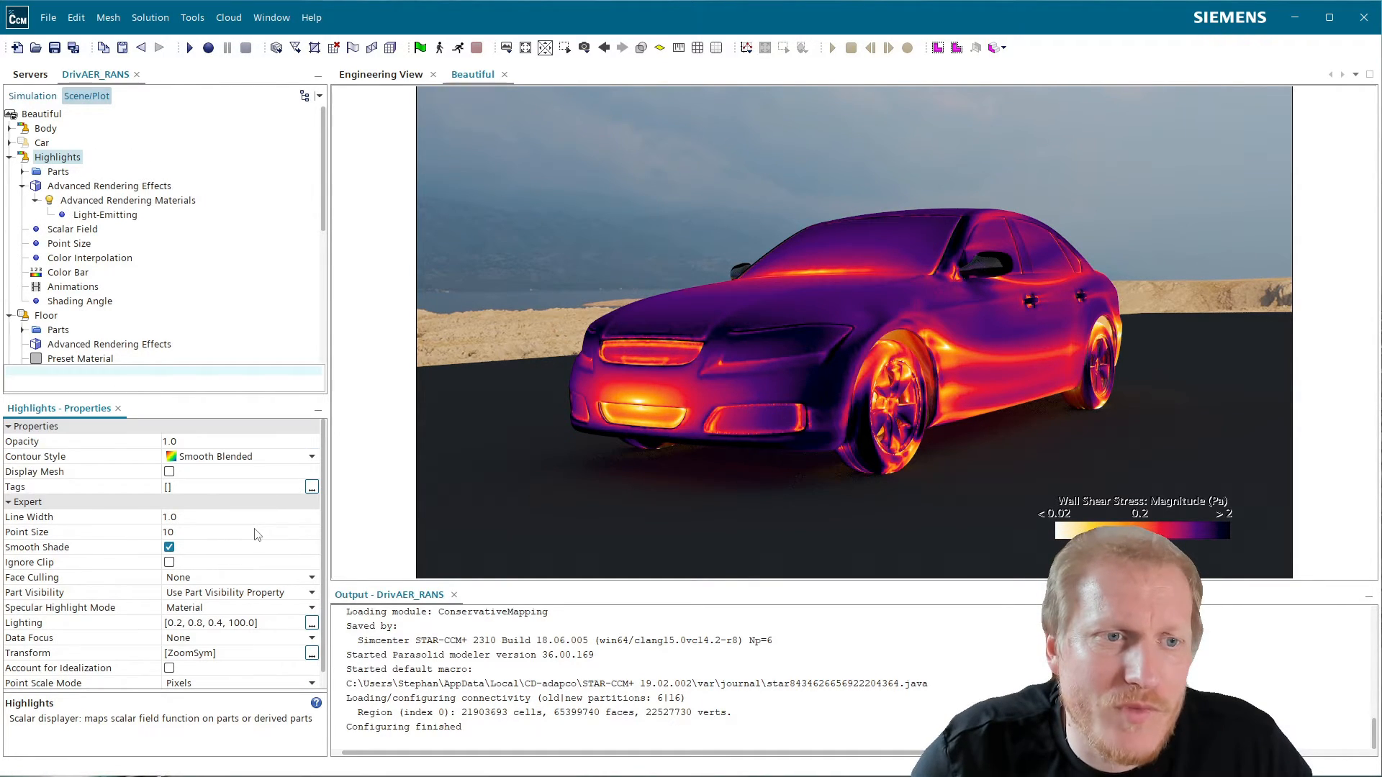
pyautogui.click(219, 442)
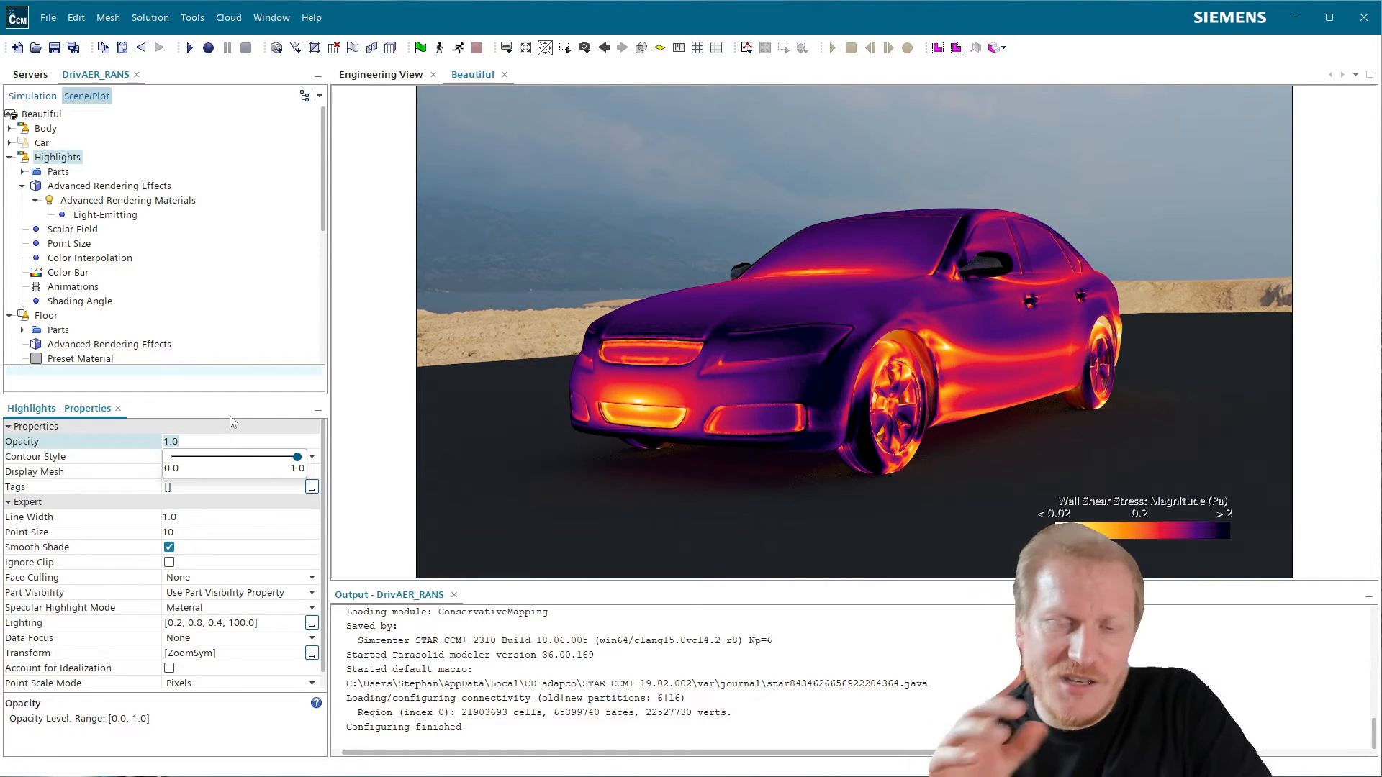
pyautogui.write('0')
pyautogui.press('Return')
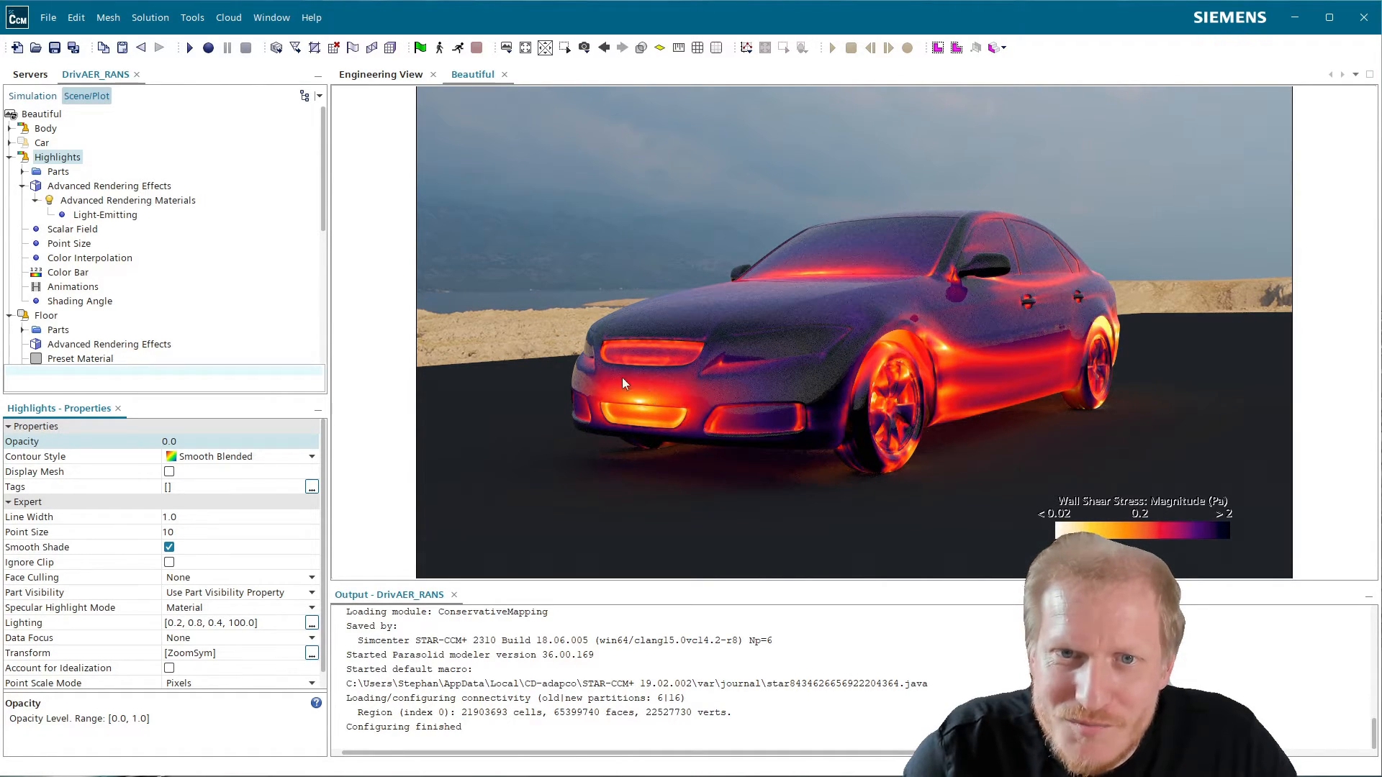
pyautogui.doubleClick(52, 161)
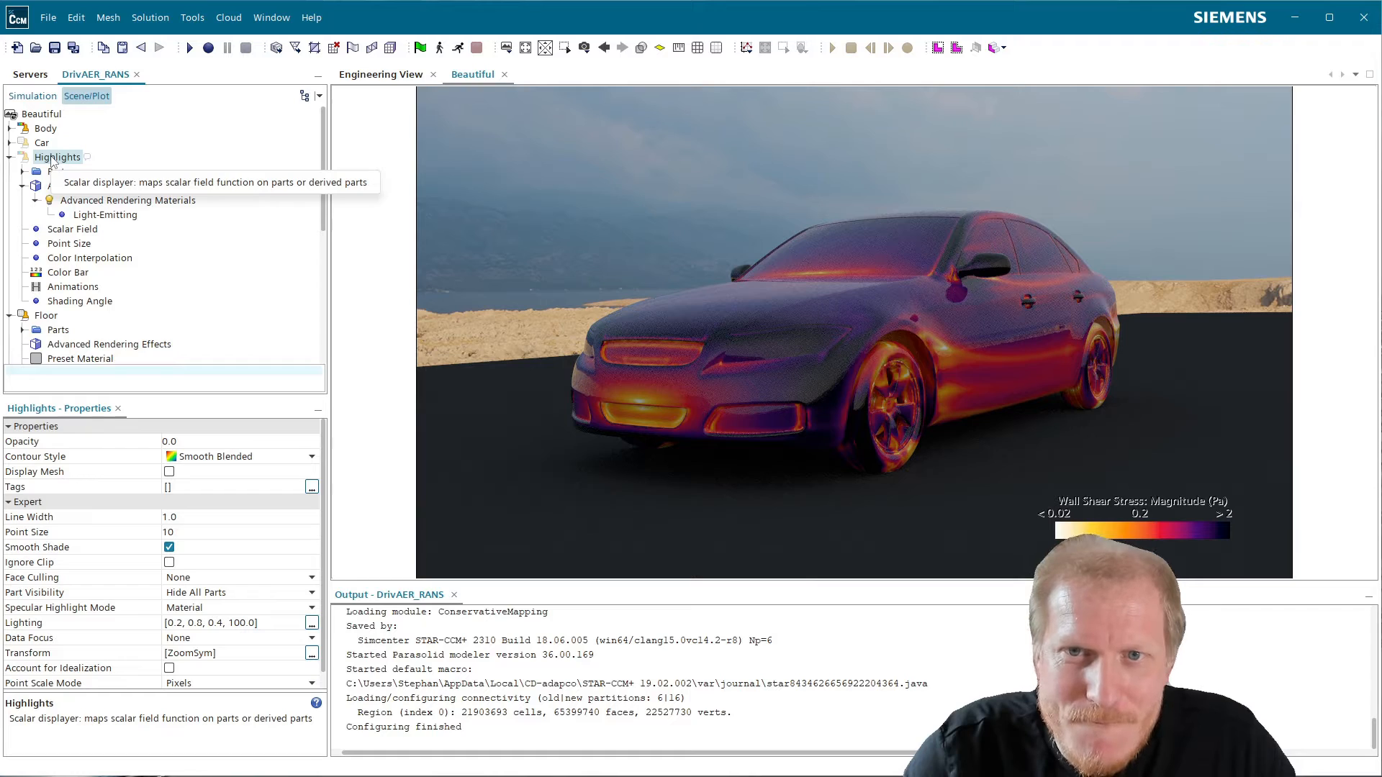
pyautogui.doubleClick(52, 162)
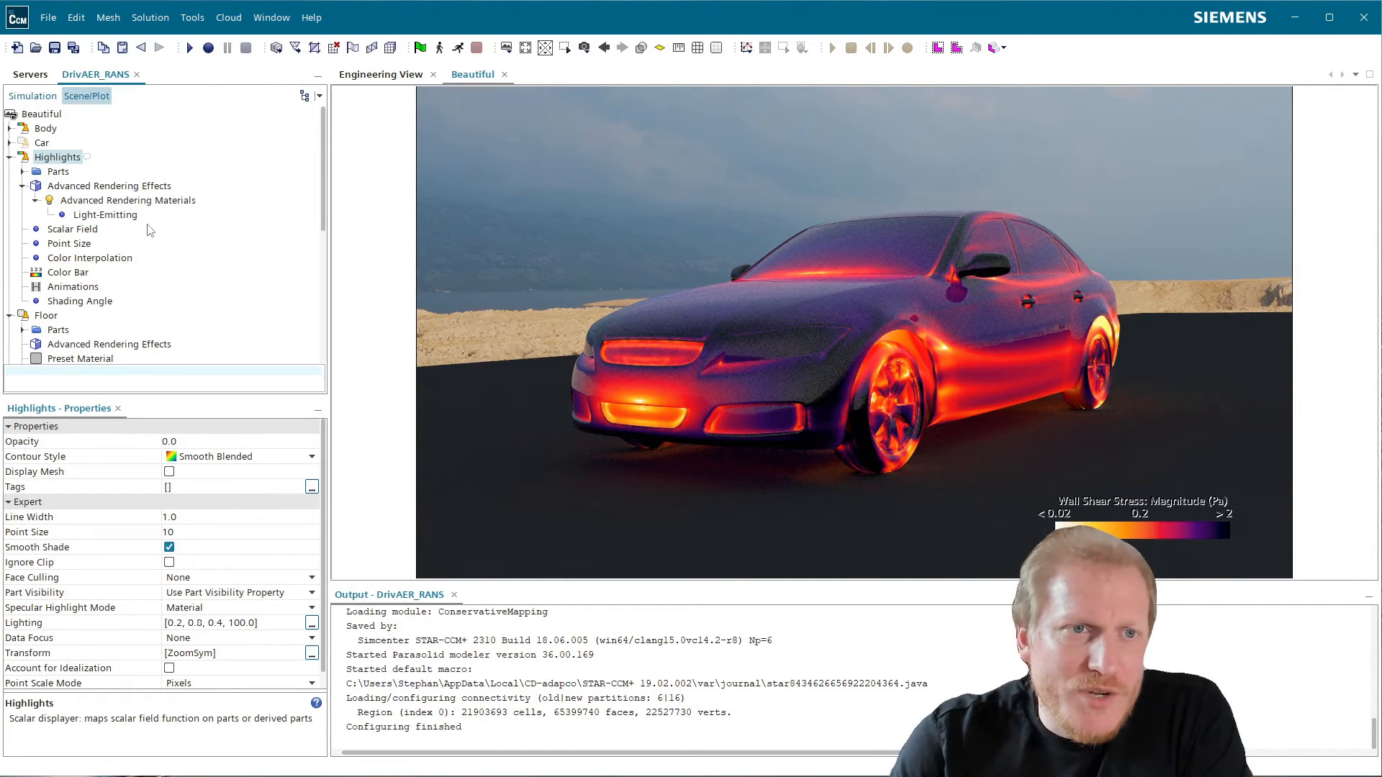
# - Check the Highlights color bar's properties and hide the color bar of the Body displayer
pyautogui.click(65, 272)
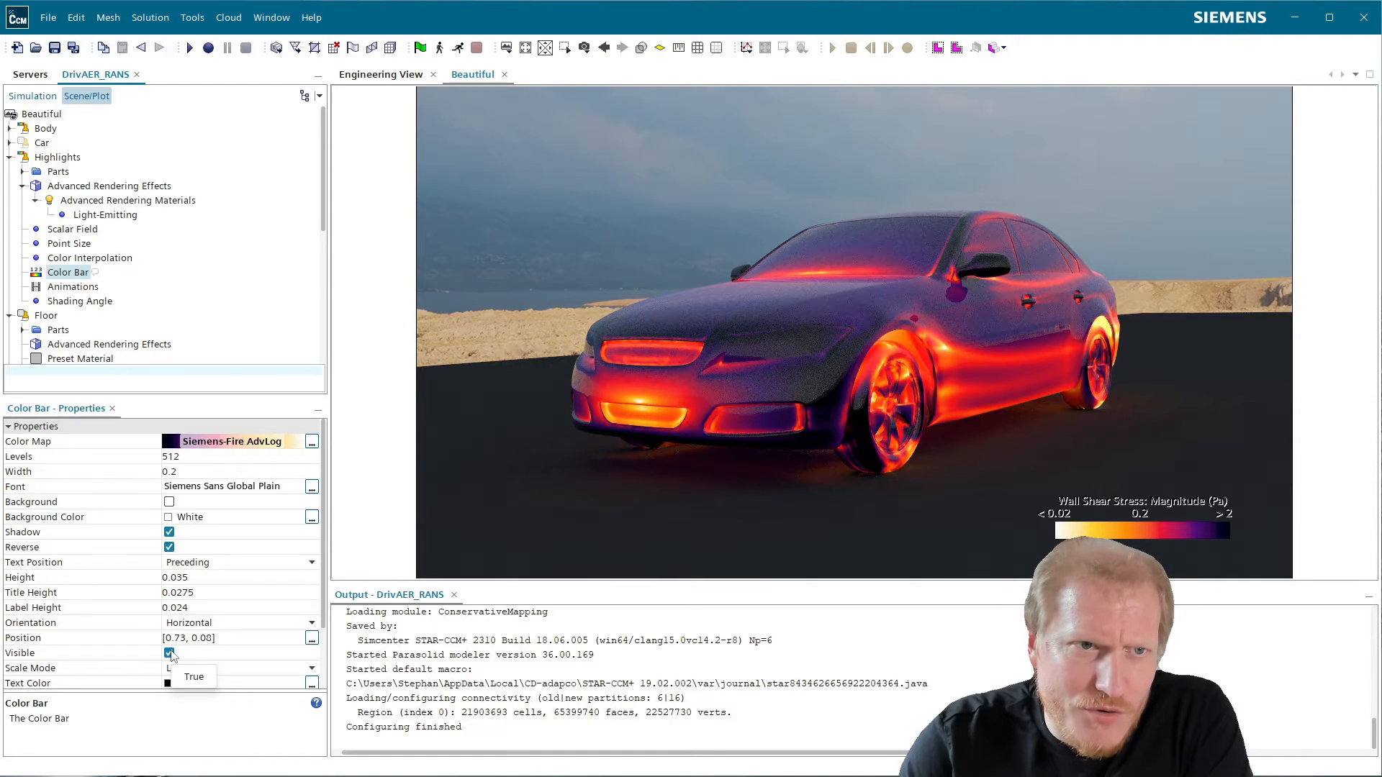
pyautogui.click(8, 129)
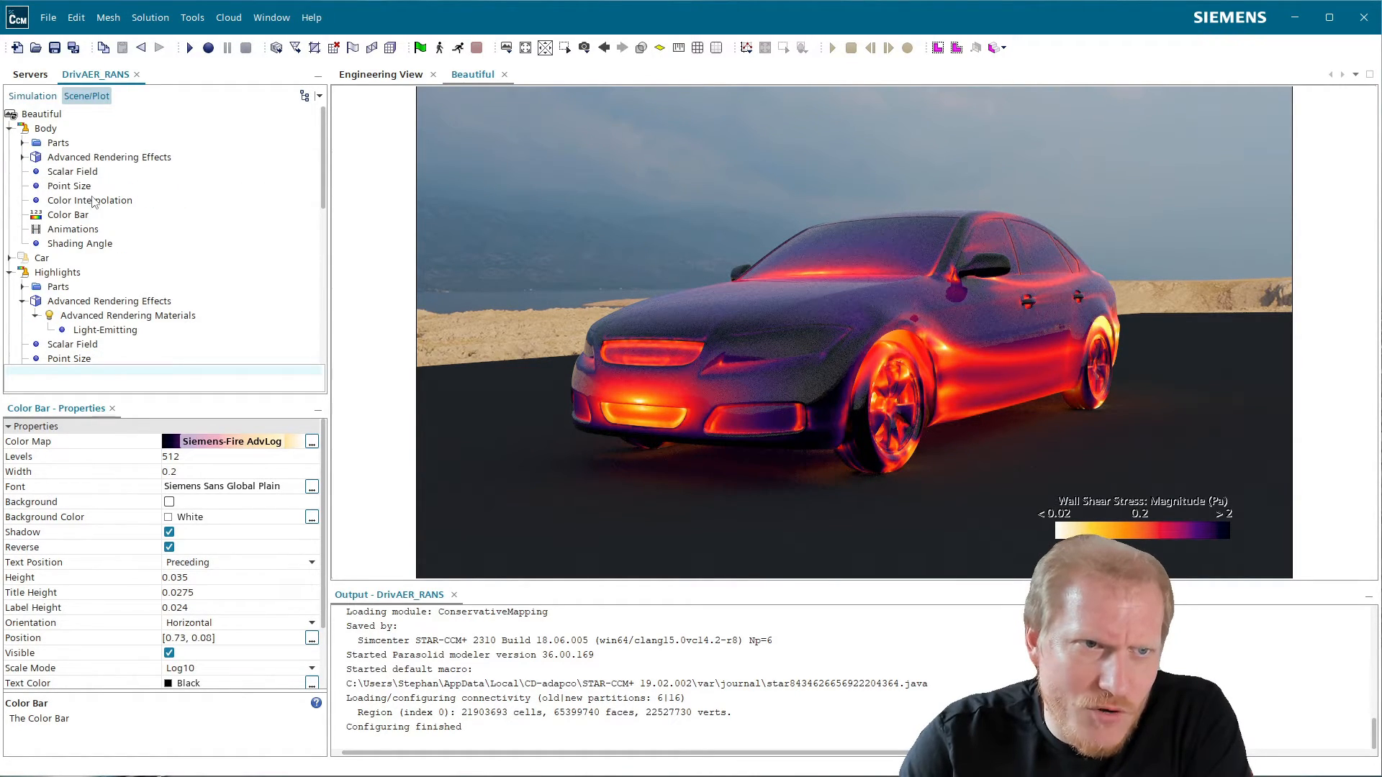
pyautogui.click(85, 200)
pyautogui.click(80, 218)
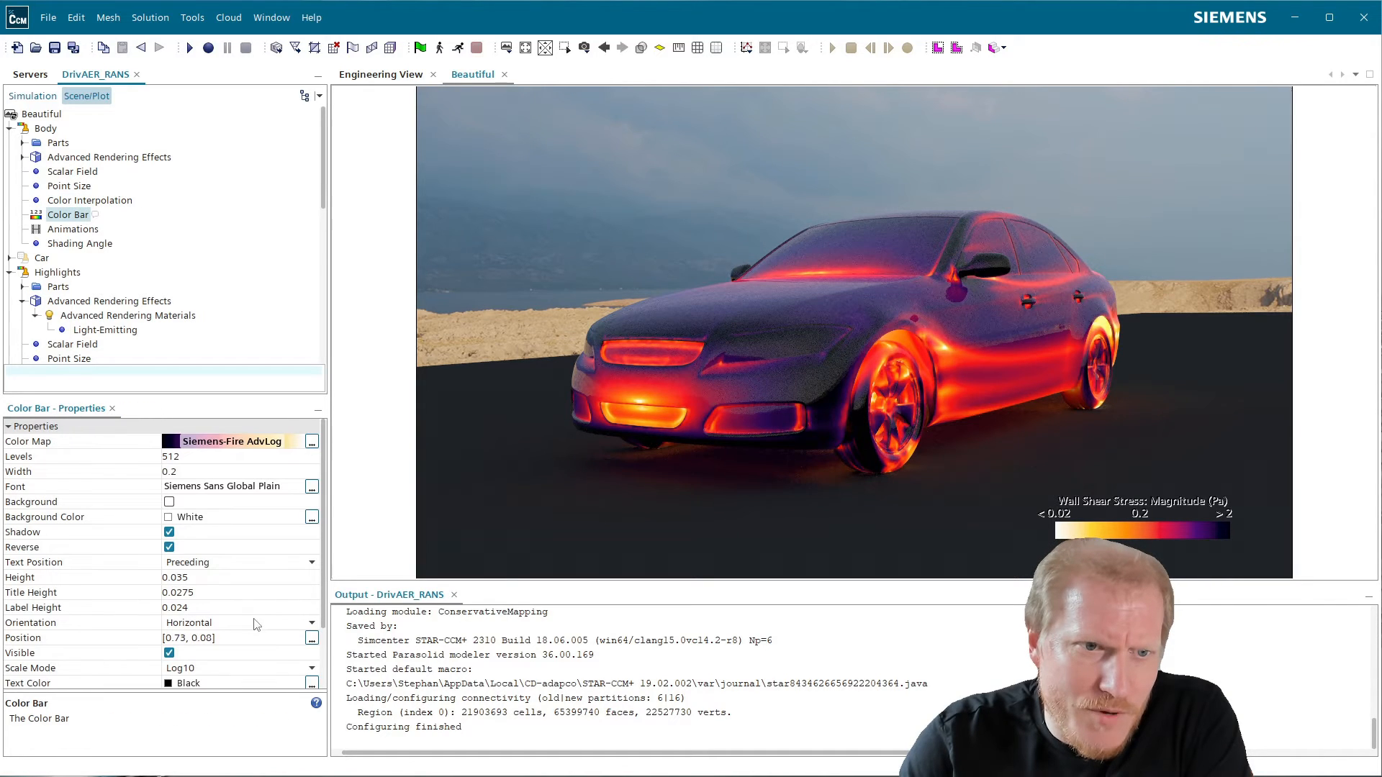
pyautogui.click(169, 653)
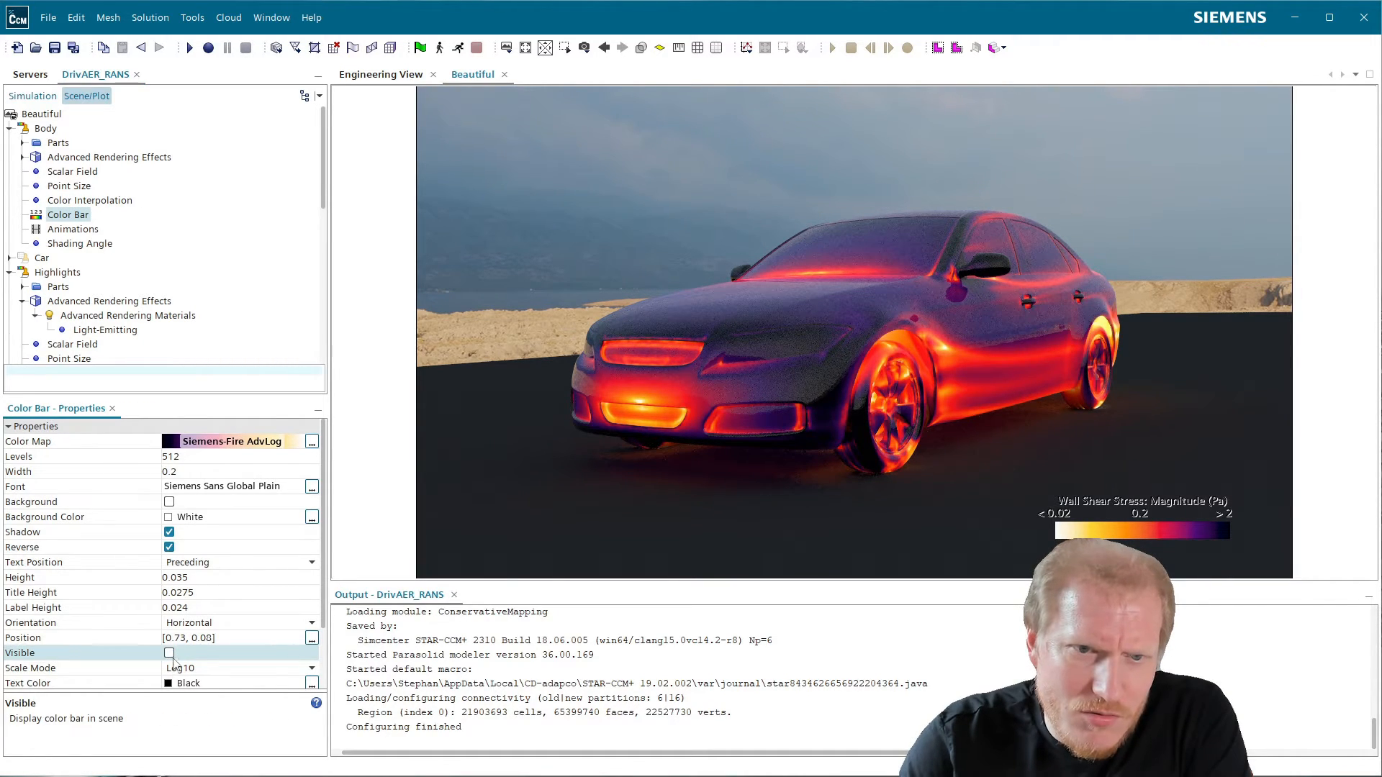
# - Turn off the text shadow of the Highlights displayer's color bar
pyautogui.scroll(-2, 71, 294)
pyautogui.click(73, 302)
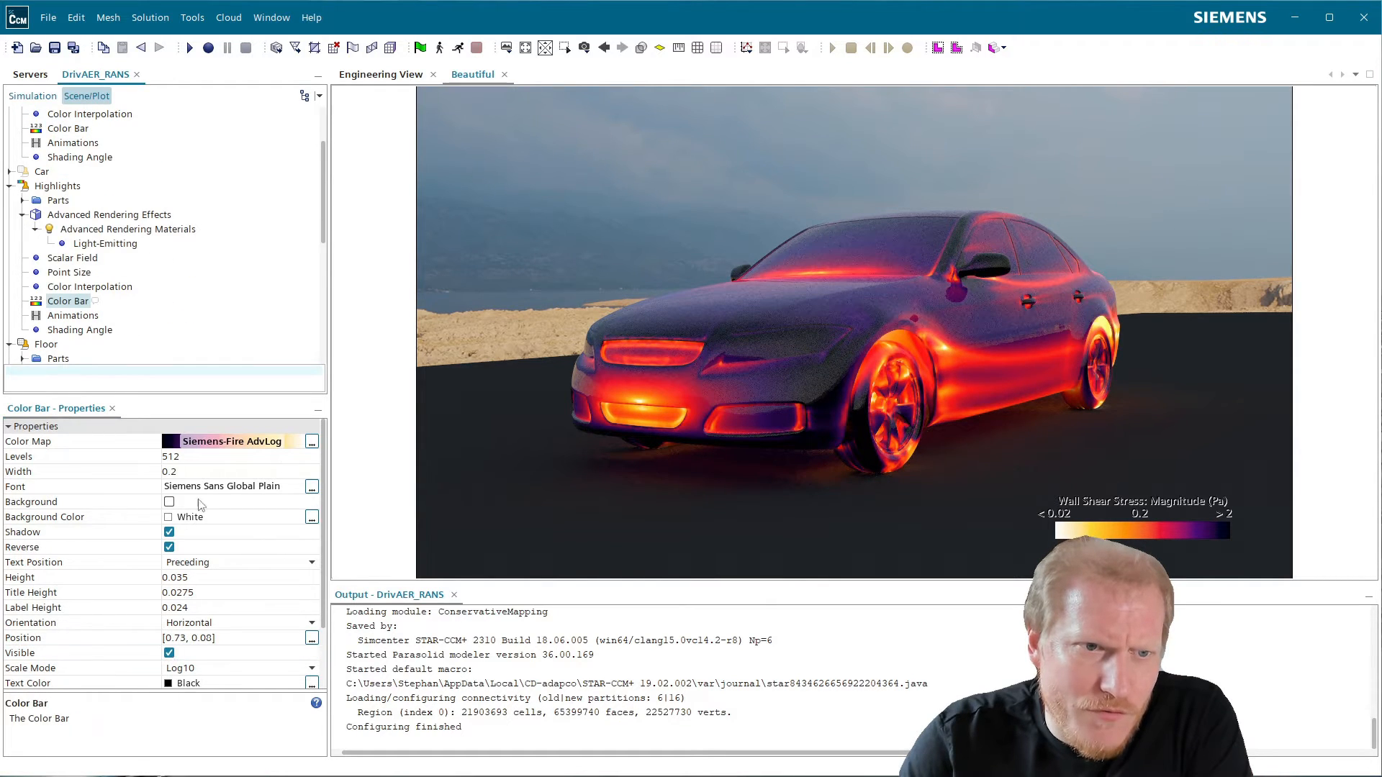
pyautogui.click(169, 532)
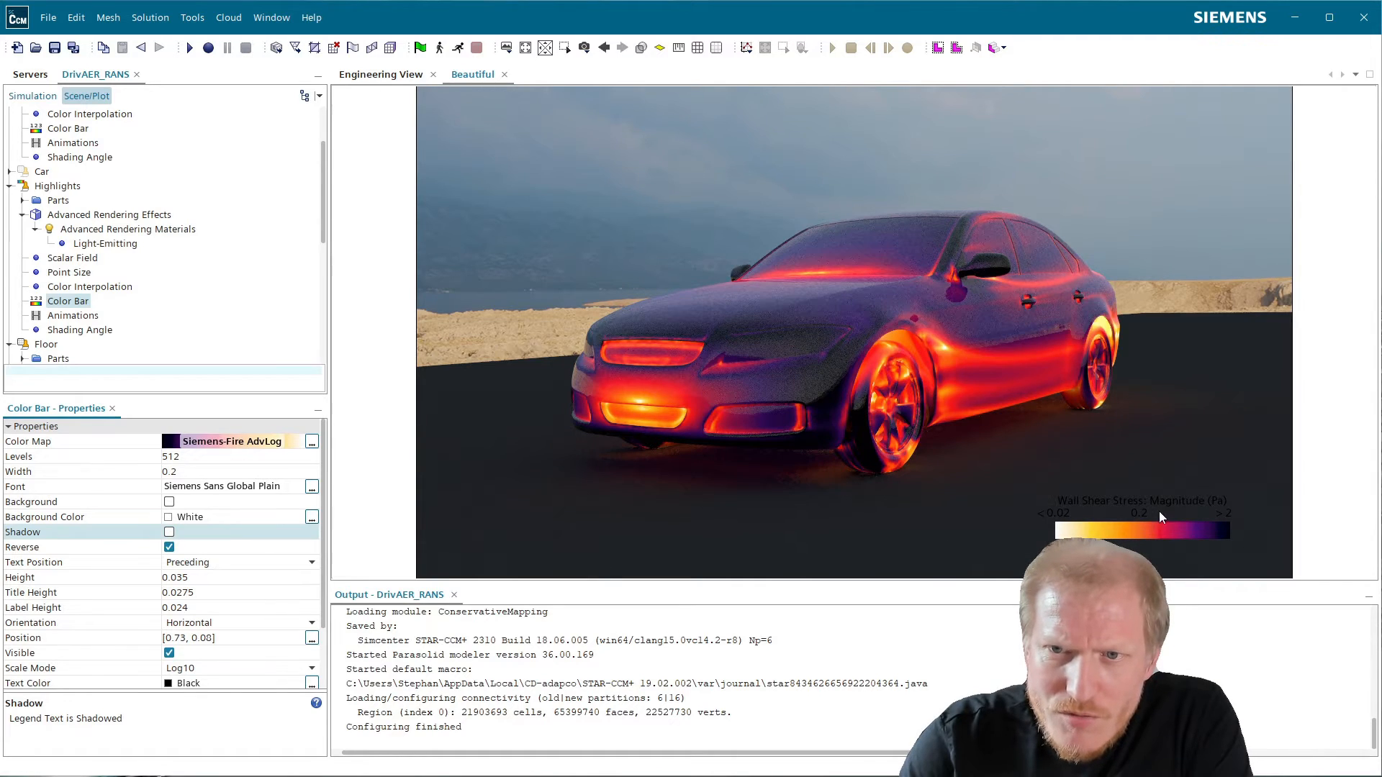
# - Set the position of the Highlights color bar to [0.73, 0.88]
pyautogui.click(202, 639)
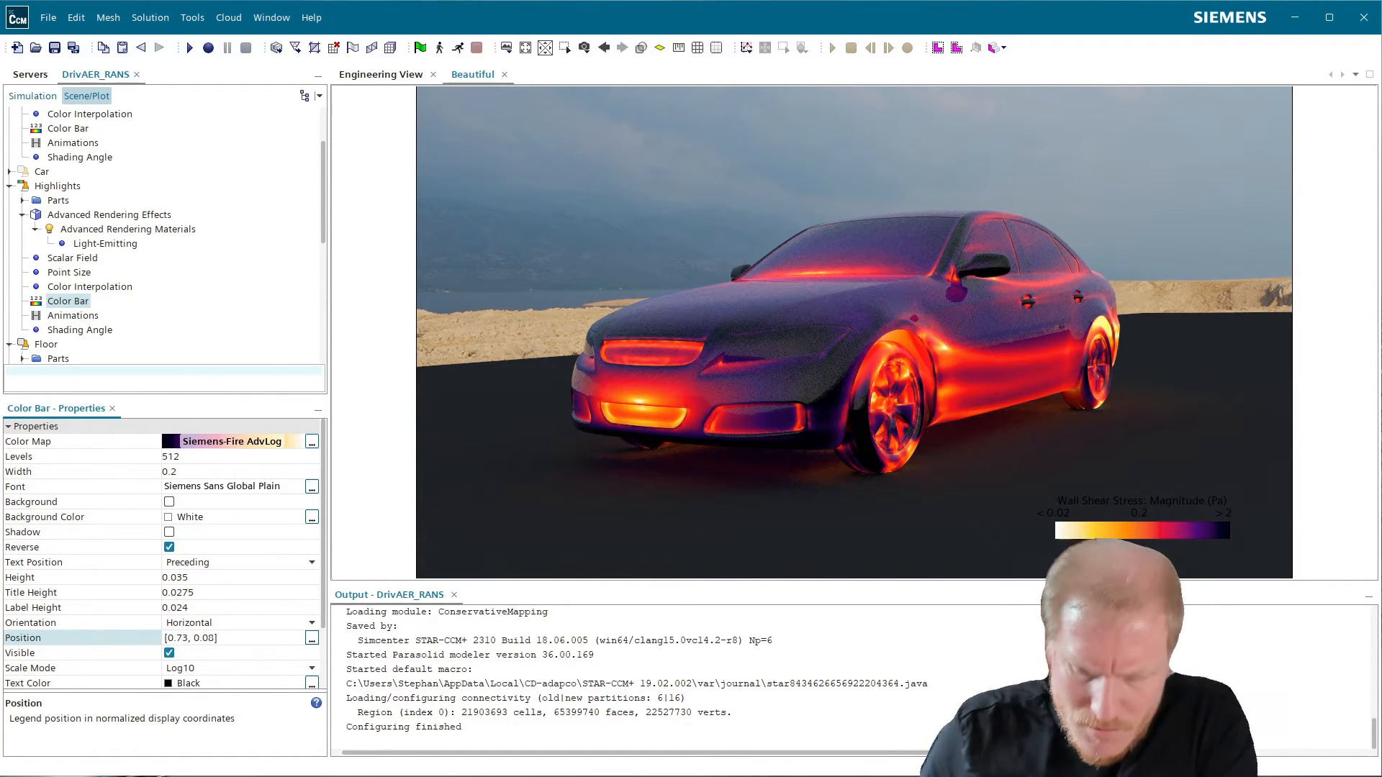
pyautogui.press('Delete')
pyautogui.write('8')
pyautogui.press('Return')
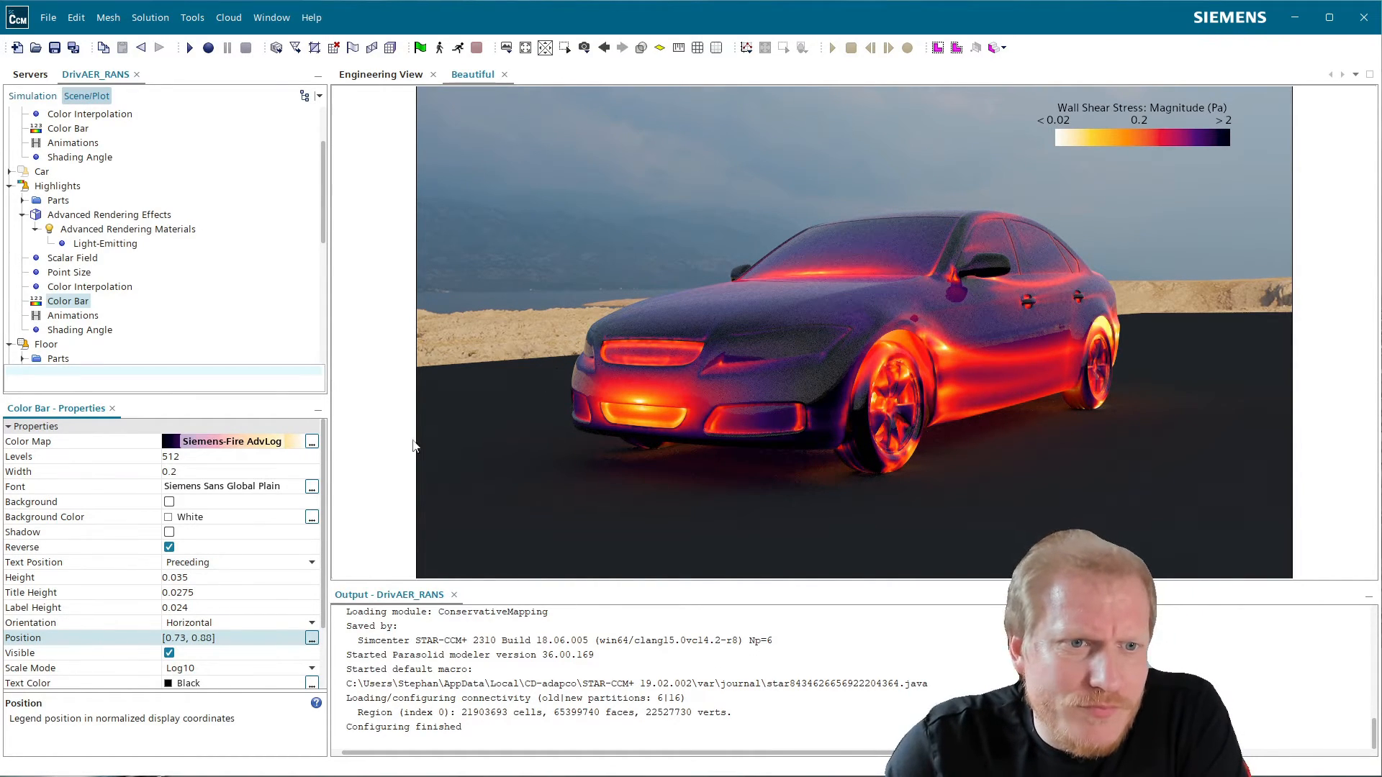
# - Start an editable copy of the Highlights color bar's Siemens-Fire AdvLog color map and inspect its yellow and dark blue control points
pyautogui.click(312, 442)
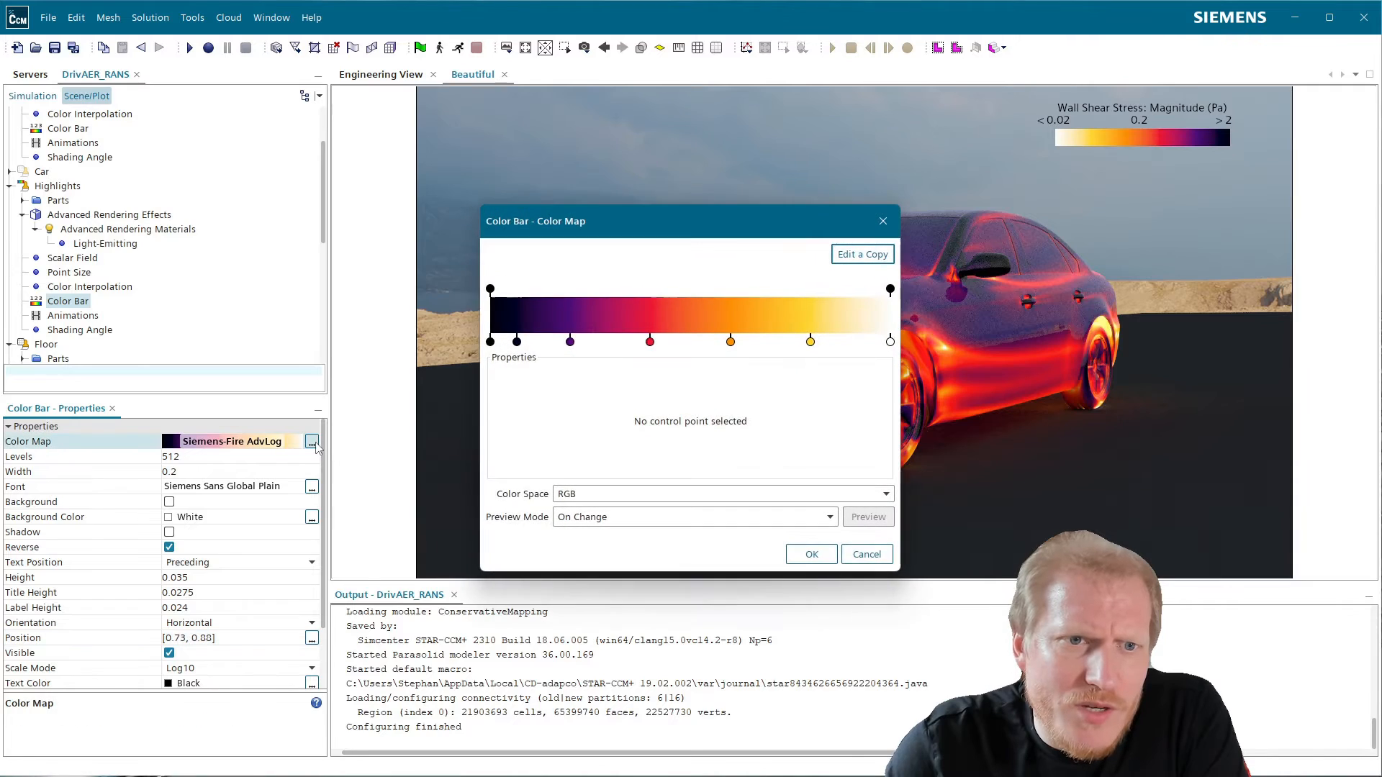
pyautogui.click(876, 255)
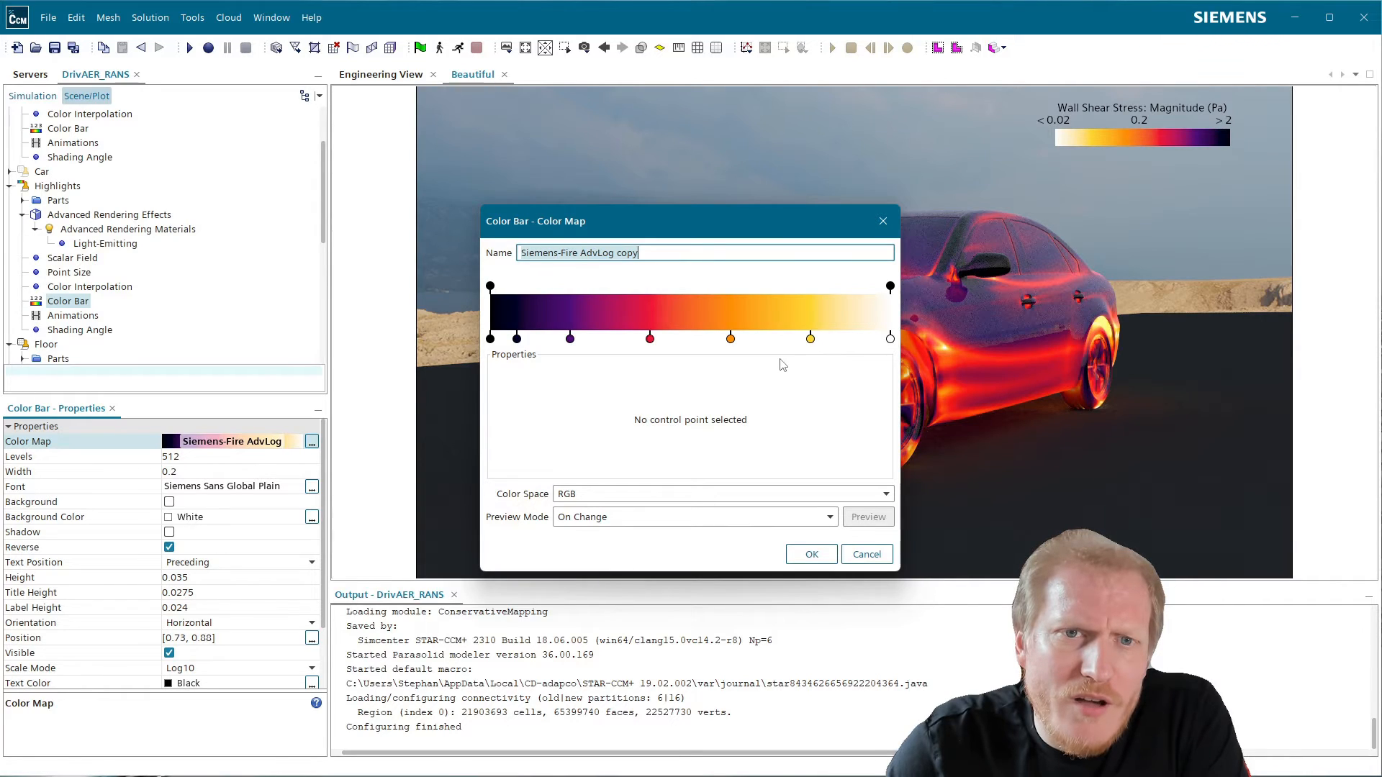
pyautogui.click(810, 339)
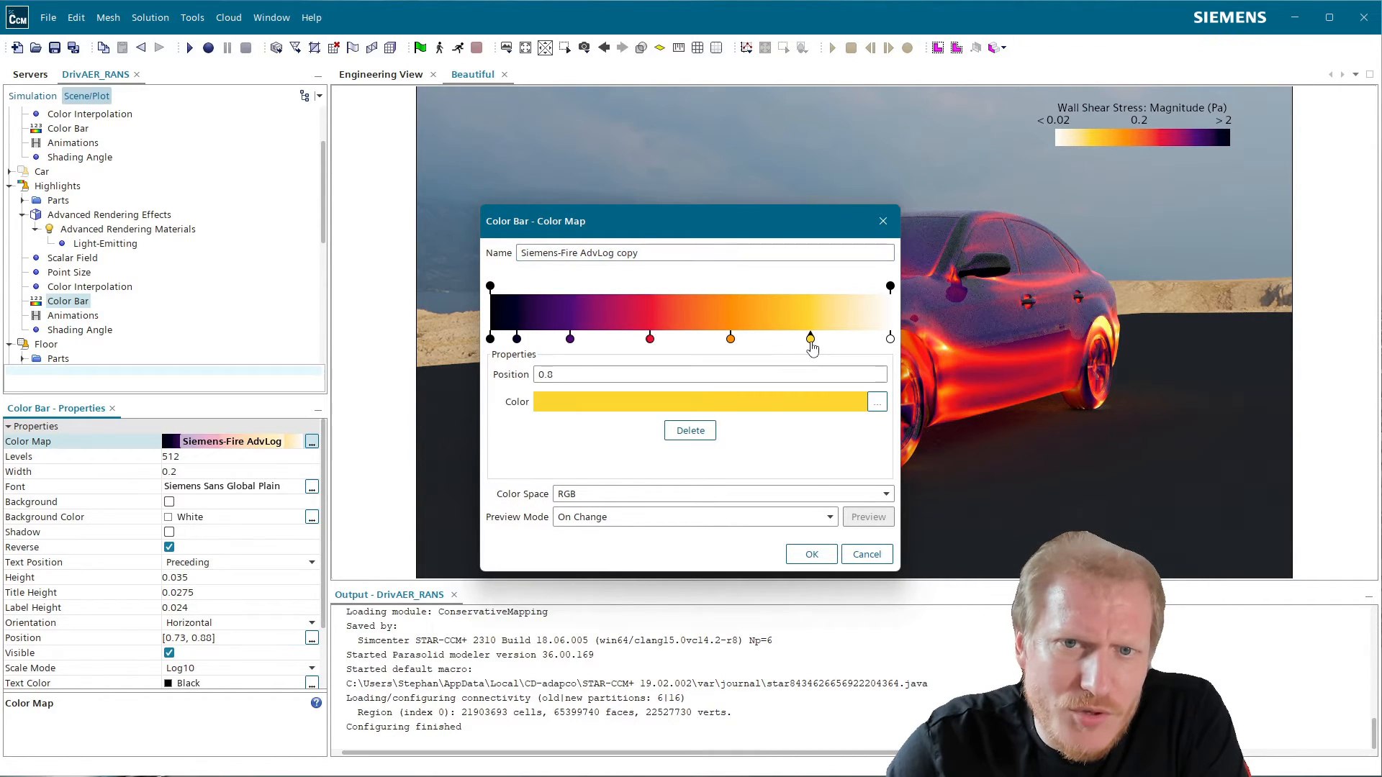
pyautogui.click(517, 338)
pyautogui.click(673, 251)
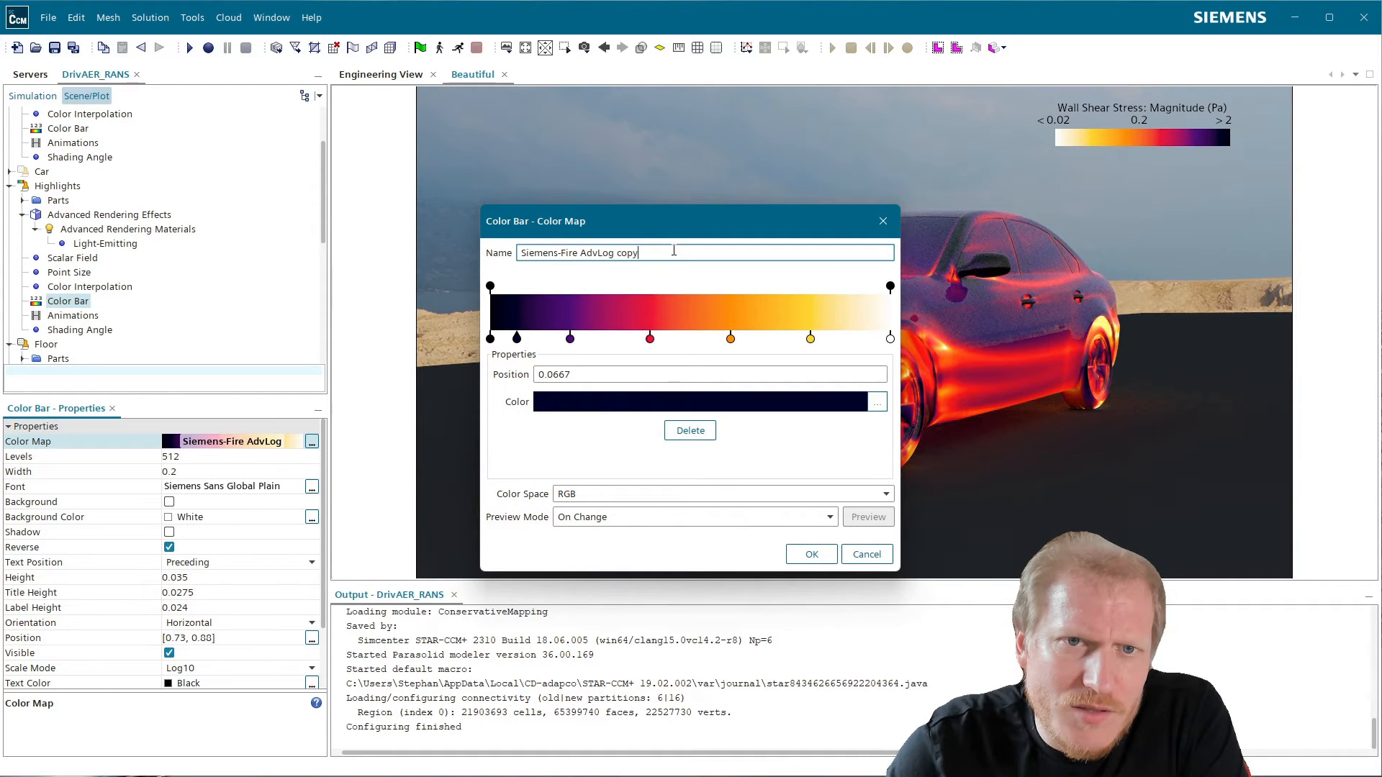
pyautogui.click(516, 338)
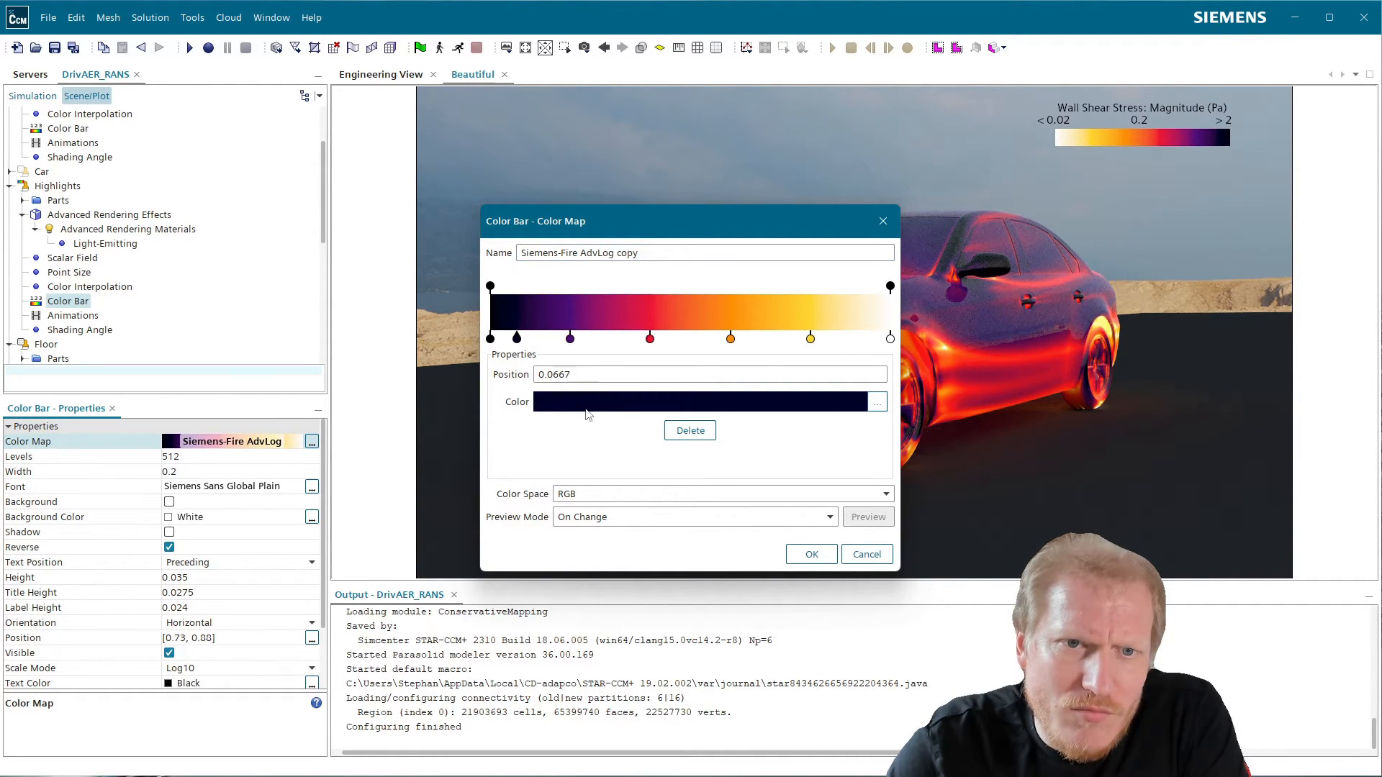
pyautogui.click(586, 414)
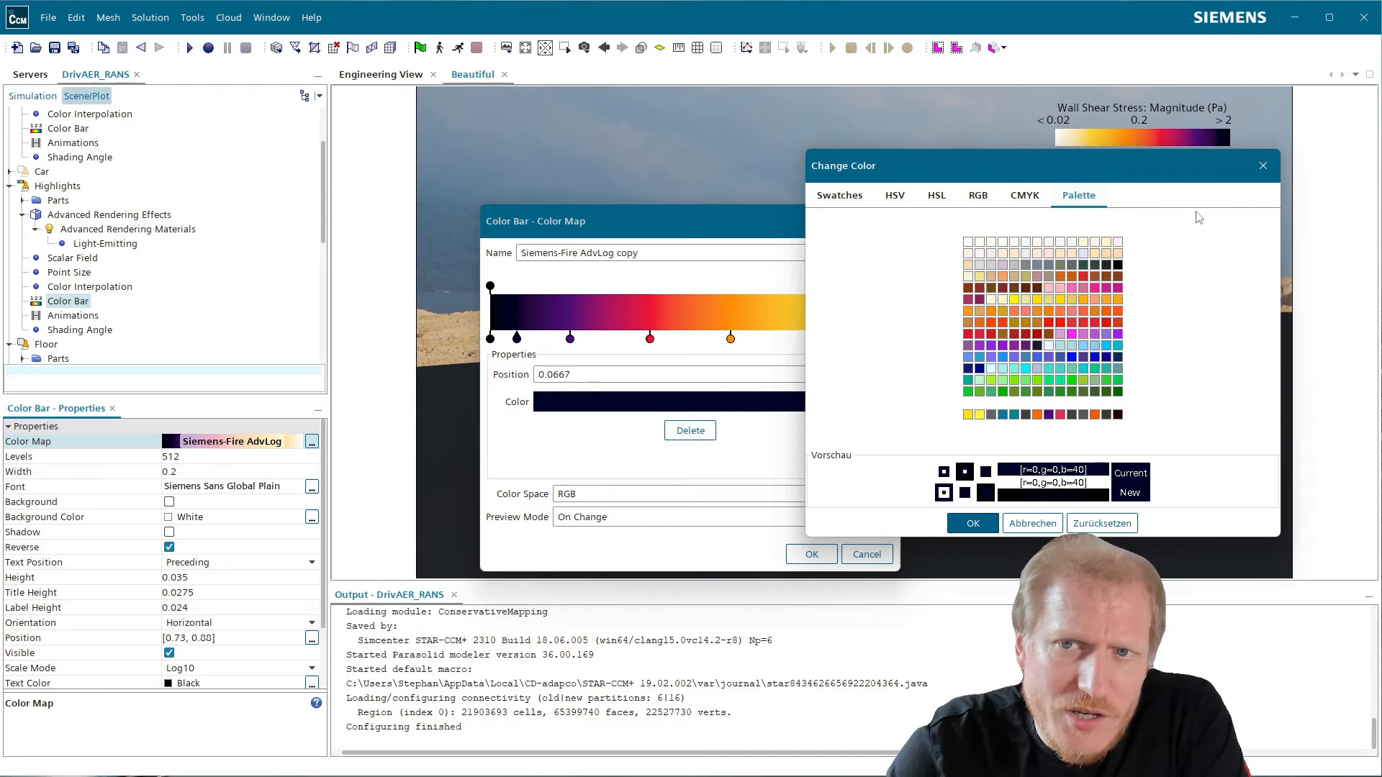
pyautogui.click(1263, 165)
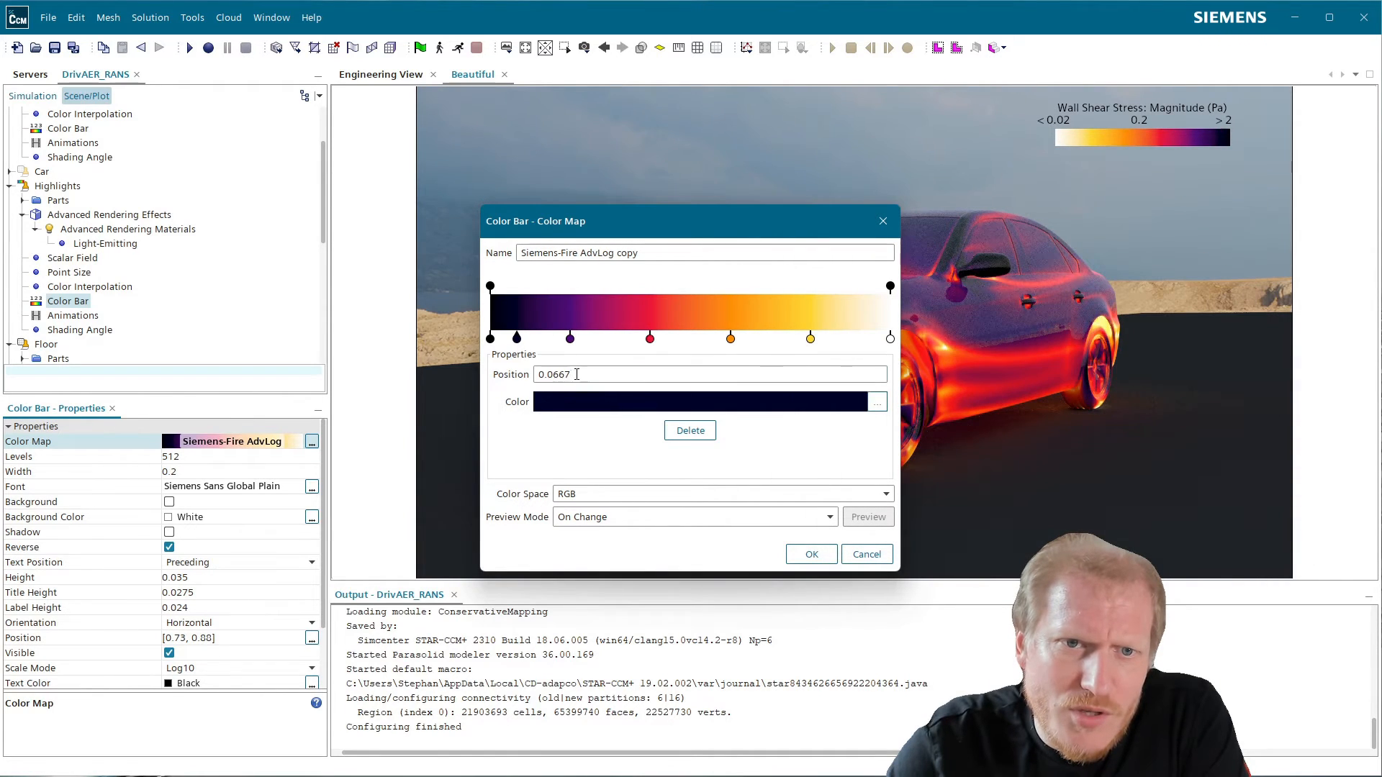
# - Set the position of the color map's dark blue control point to 0.0333
pyautogui.doubleClick(576, 375)
pyautogui.press('BackSpace')
pyautogui.write('.33')
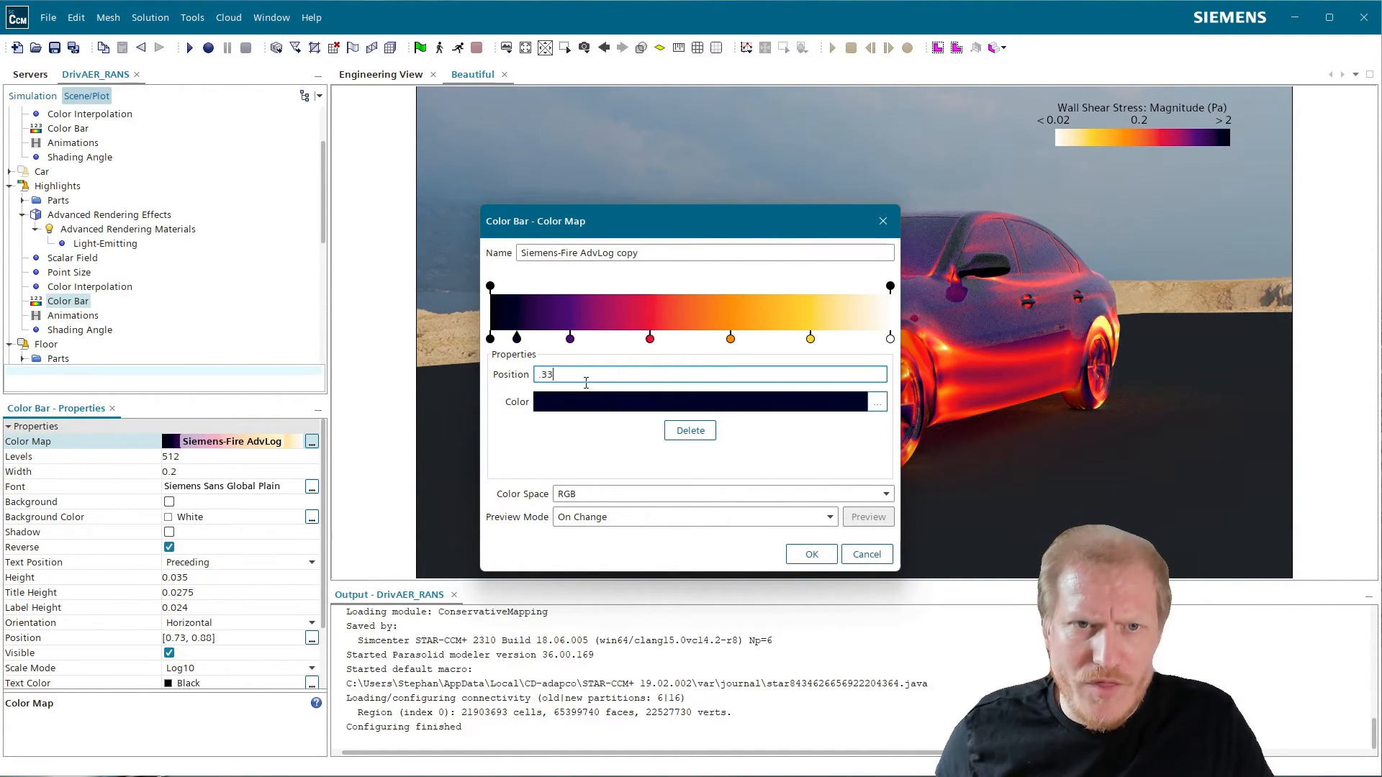
pyautogui.write('3')
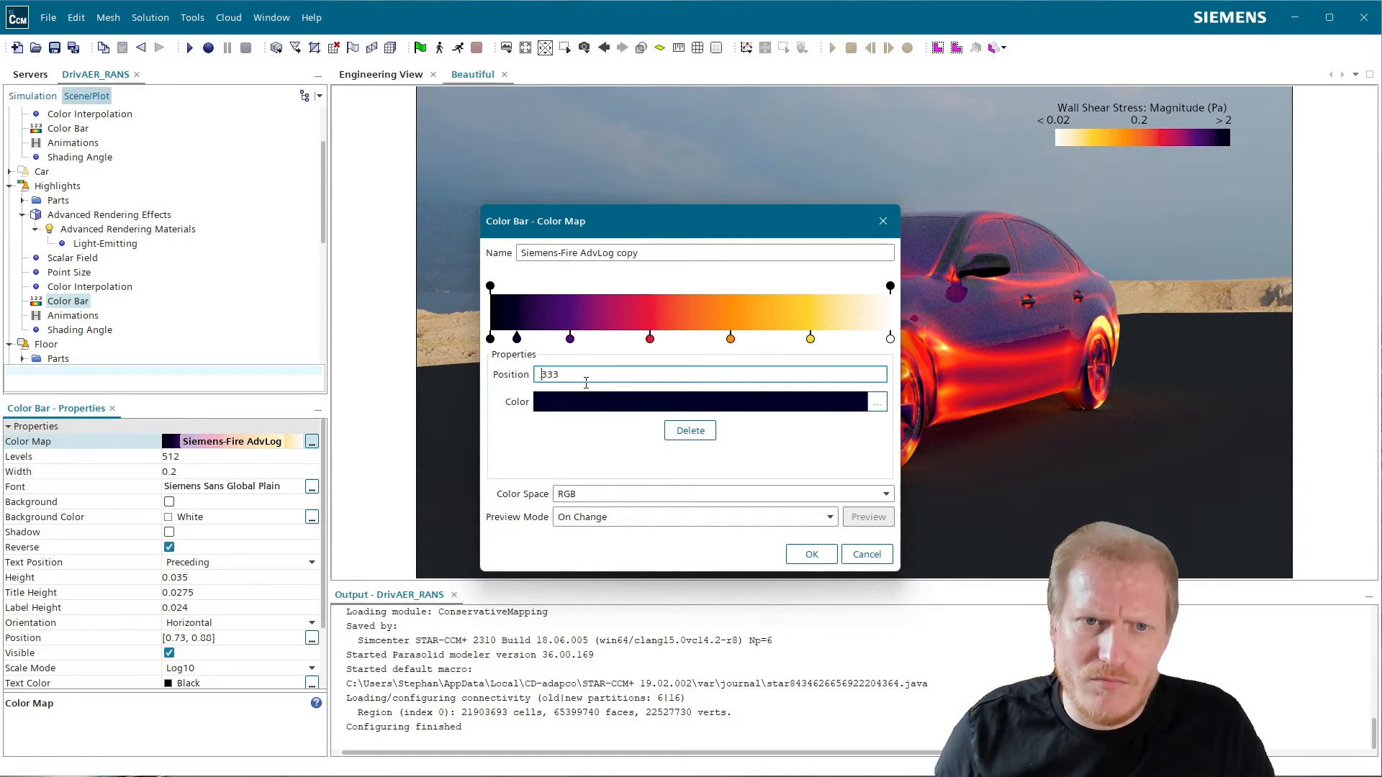
pyautogui.write('0')
pyautogui.press('Return')
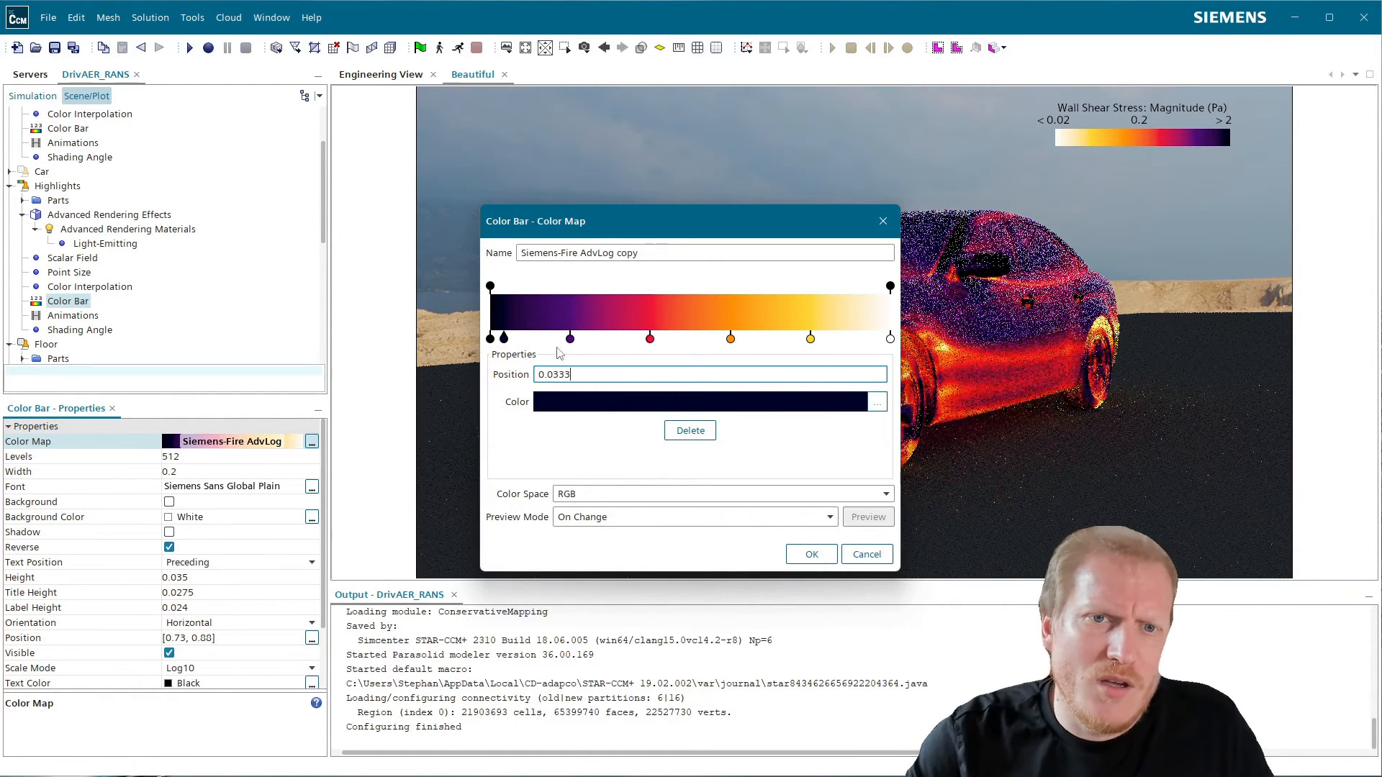
# - Shift the purple, red, orange and yellow control points to about 0.10, 0.21, 0.37 and 0.60, and uncover the car
pyautogui.click(570, 338)
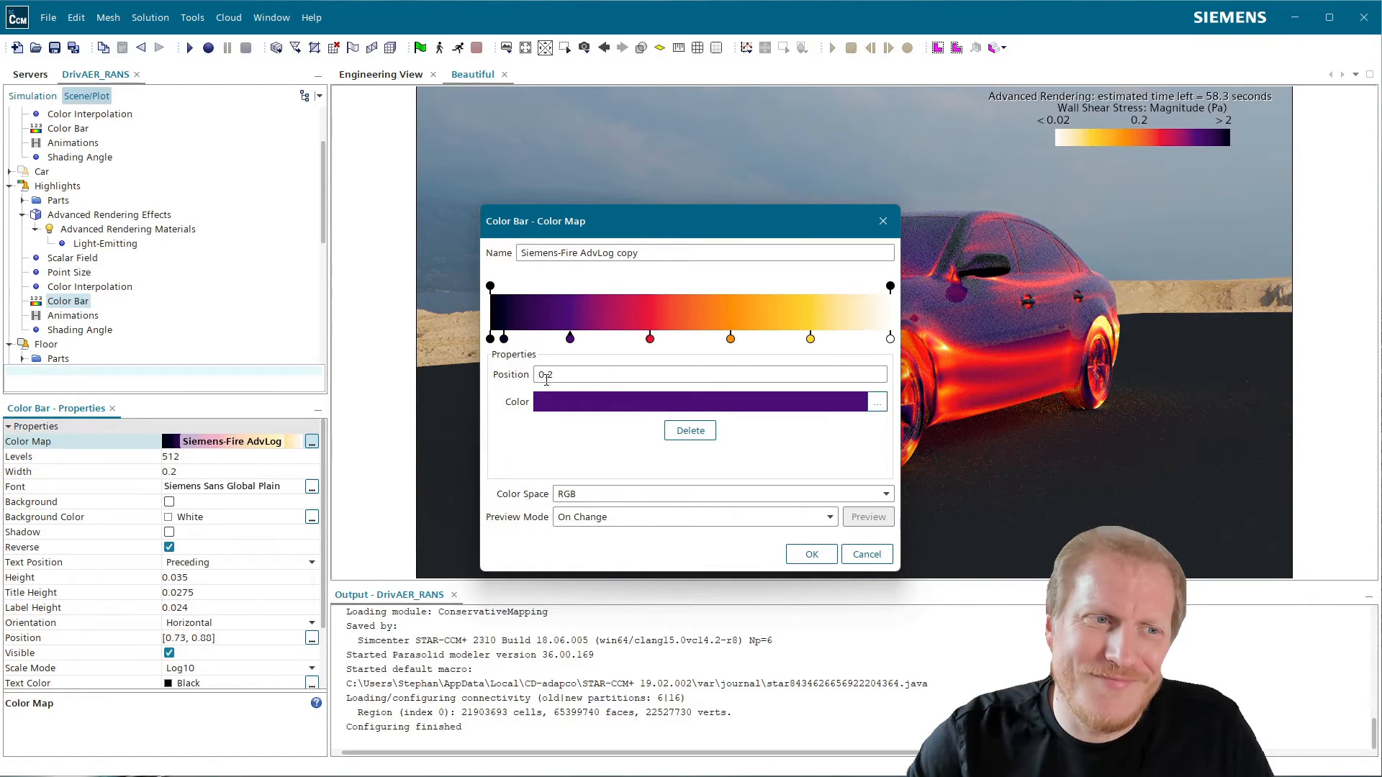
pyautogui.moveTo(570, 341)
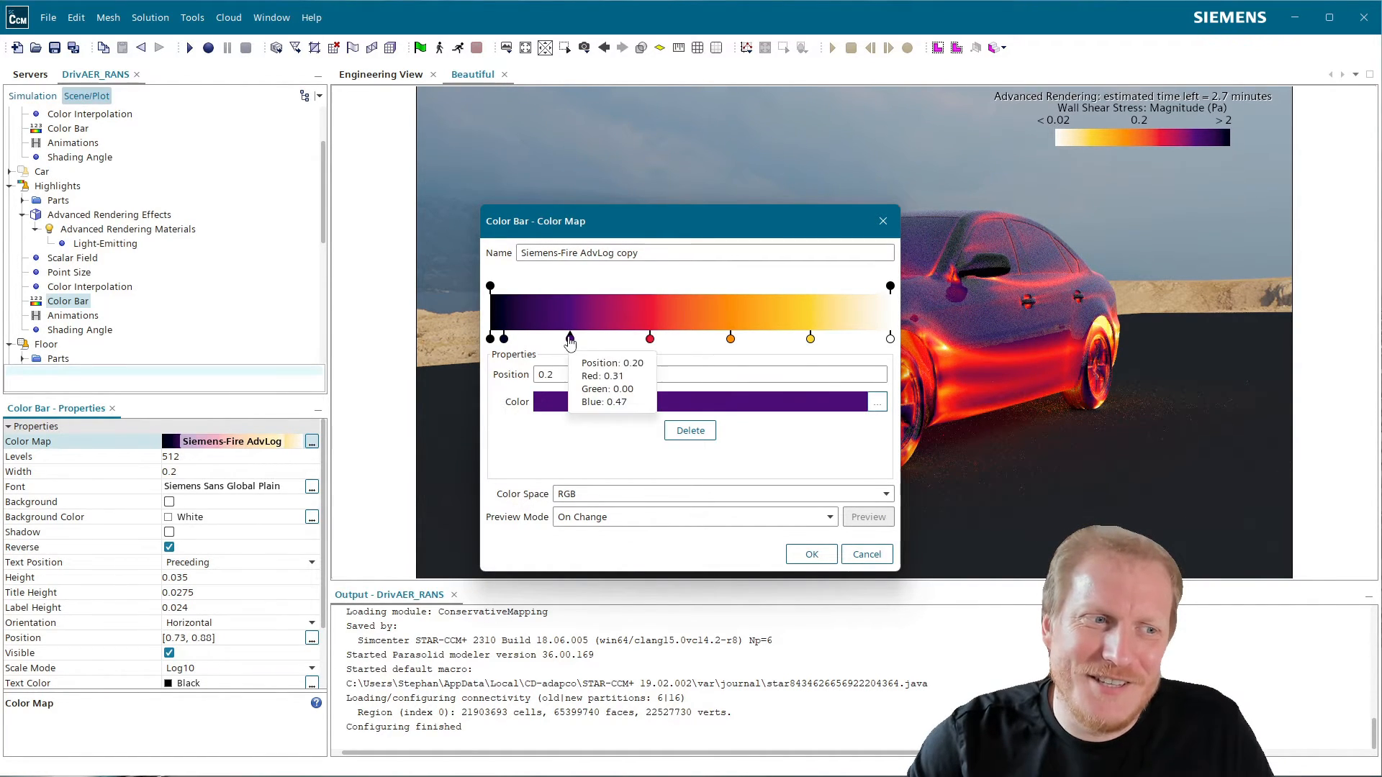
pyautogui.moveTo(570, 341); pyautogui.dragTo(531, 340)
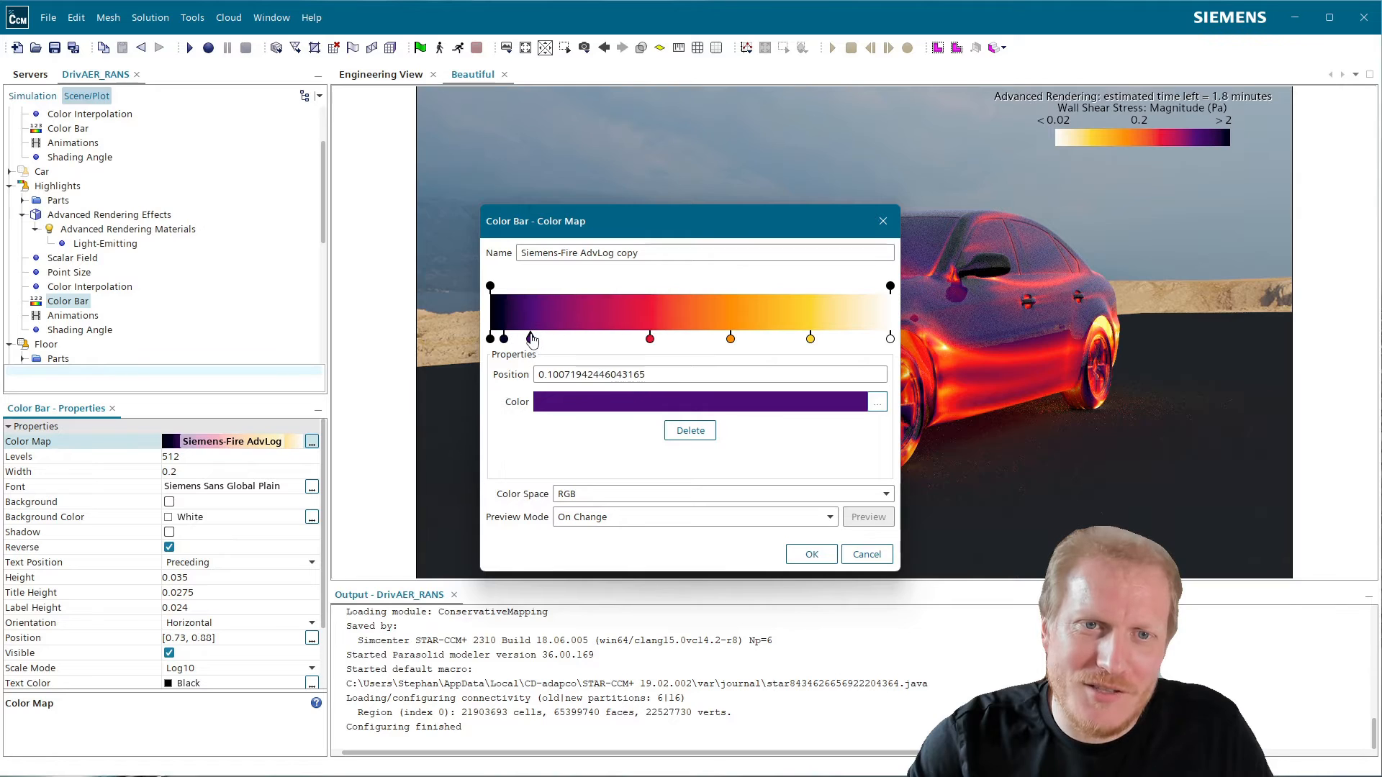
pyautogui.moveTo(650, 339); pyautogui.dragTo(573, 339)
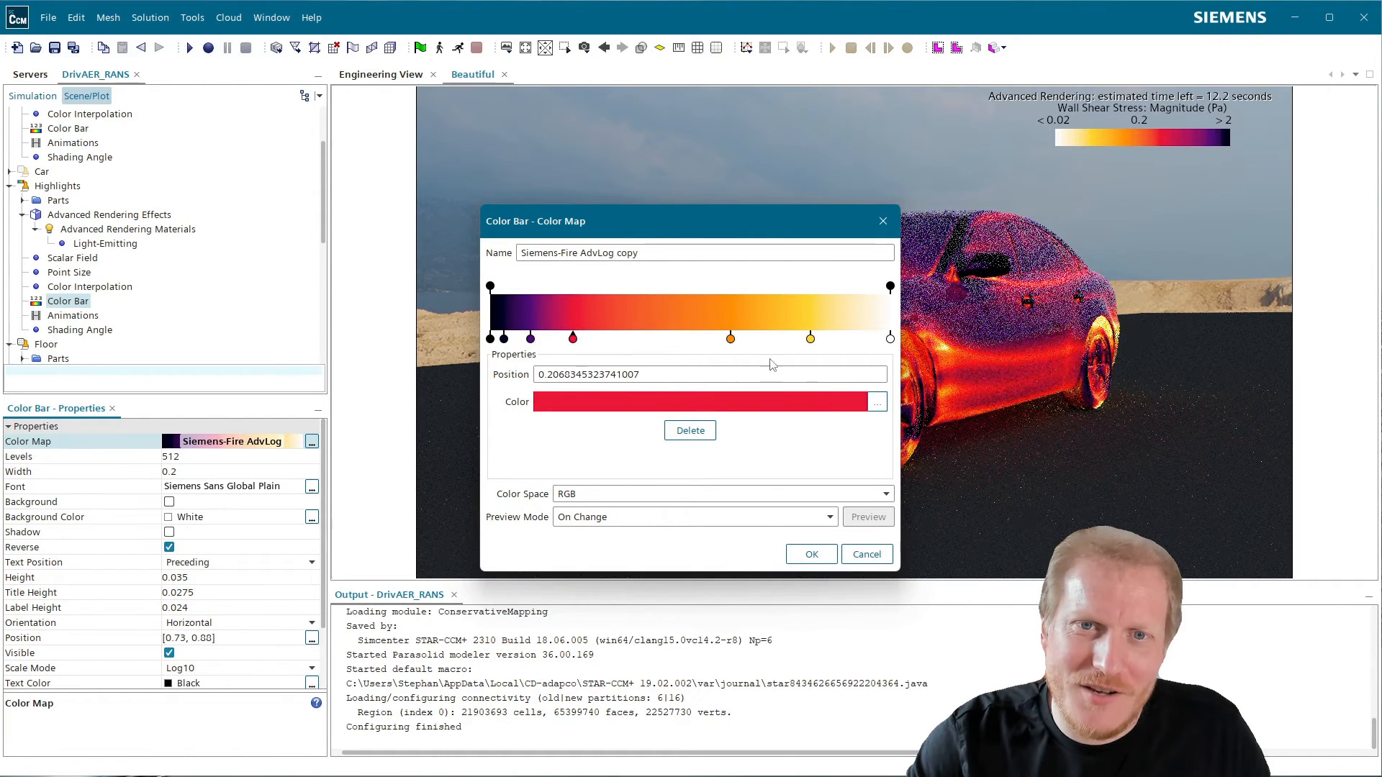
pyautogui.moveTo(731, 339); pyautogui.dragTo(638, 339)
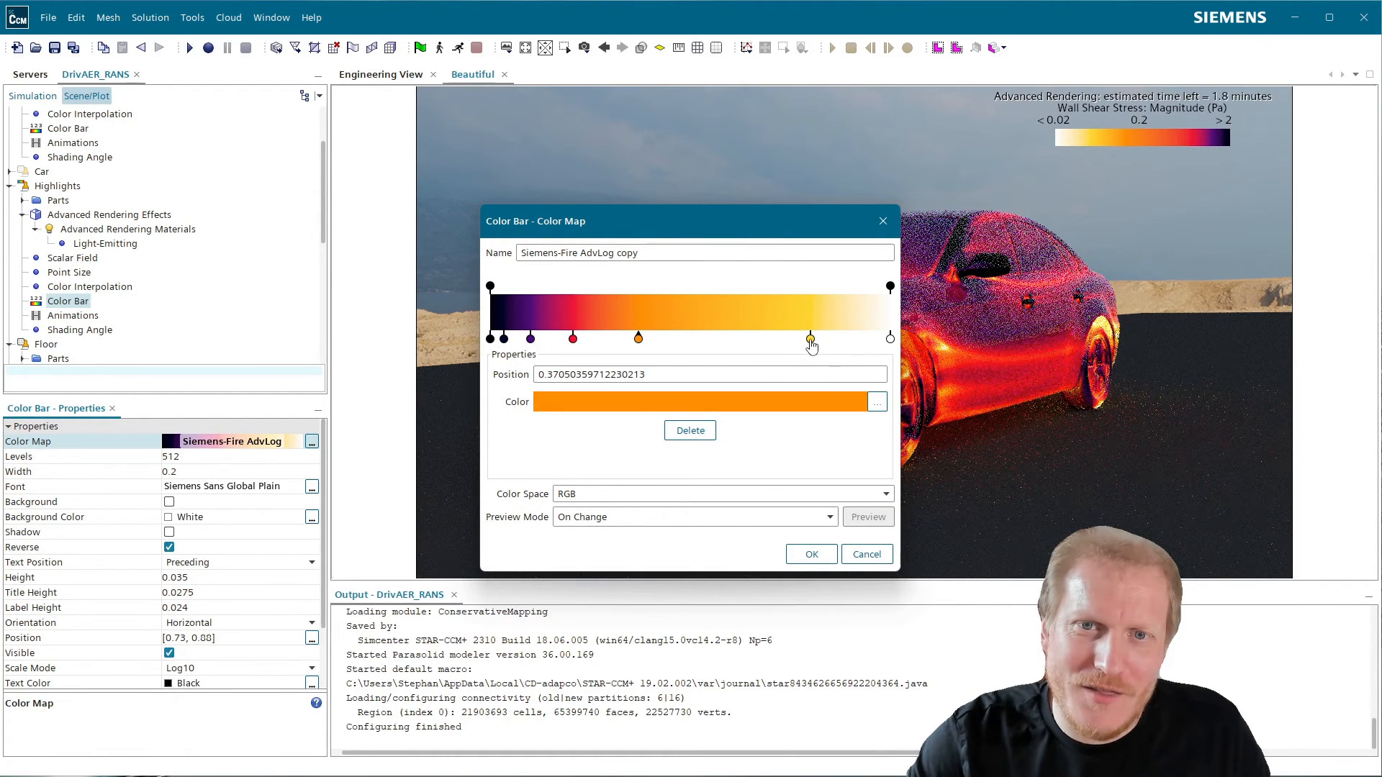
pyautogui.moveTo(811, 339); pyautogui.dragTo(732, 339)
pyautogui.moveTo(777, 231); pyautogui.dragTo(349, 120)
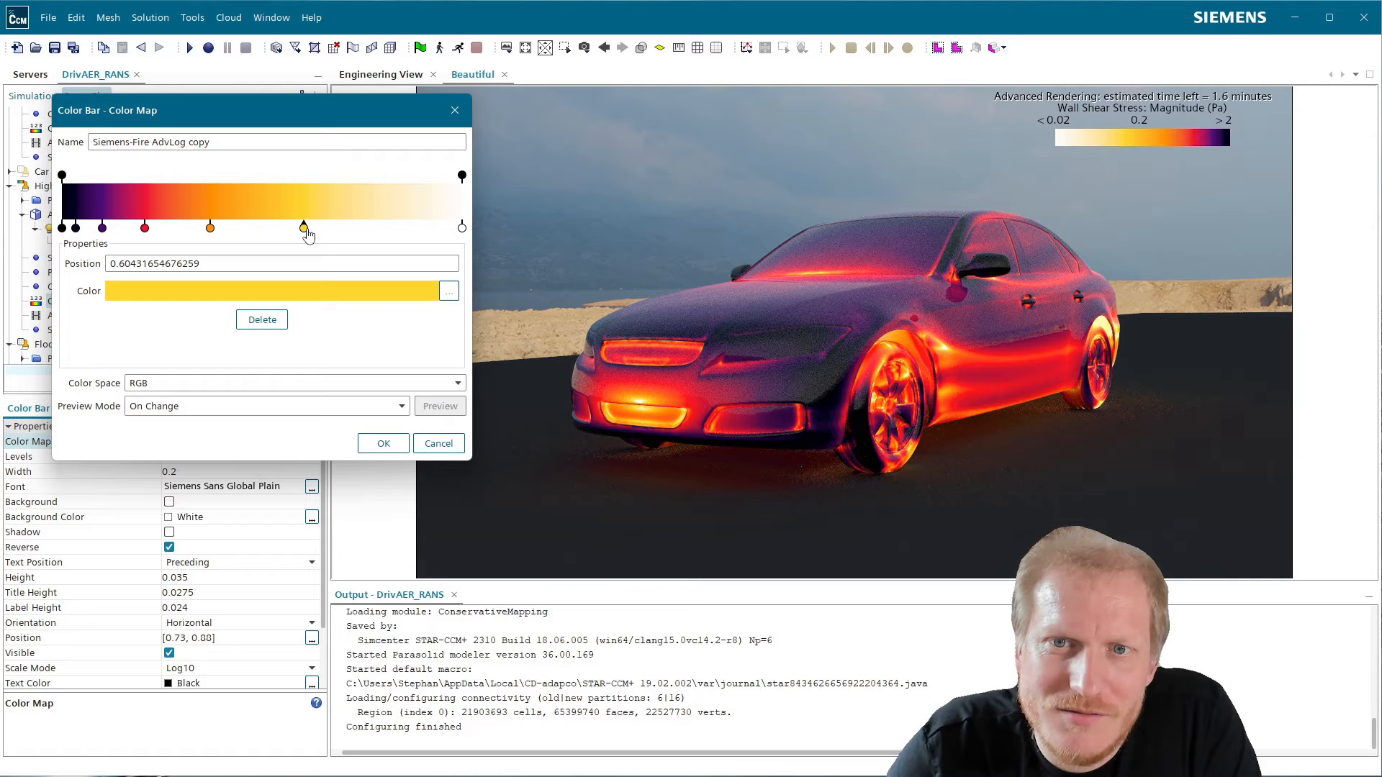
# - Try moving the yellow, red and orange control points toward the light end, orange to about 0.57, and discard the color map copy
pyautogui.moveTo(305, 228); pyautogui.dragTo(368, 234)
pyautogui.moveTo(211, 228); pyautogui.dragTo(257, 228)
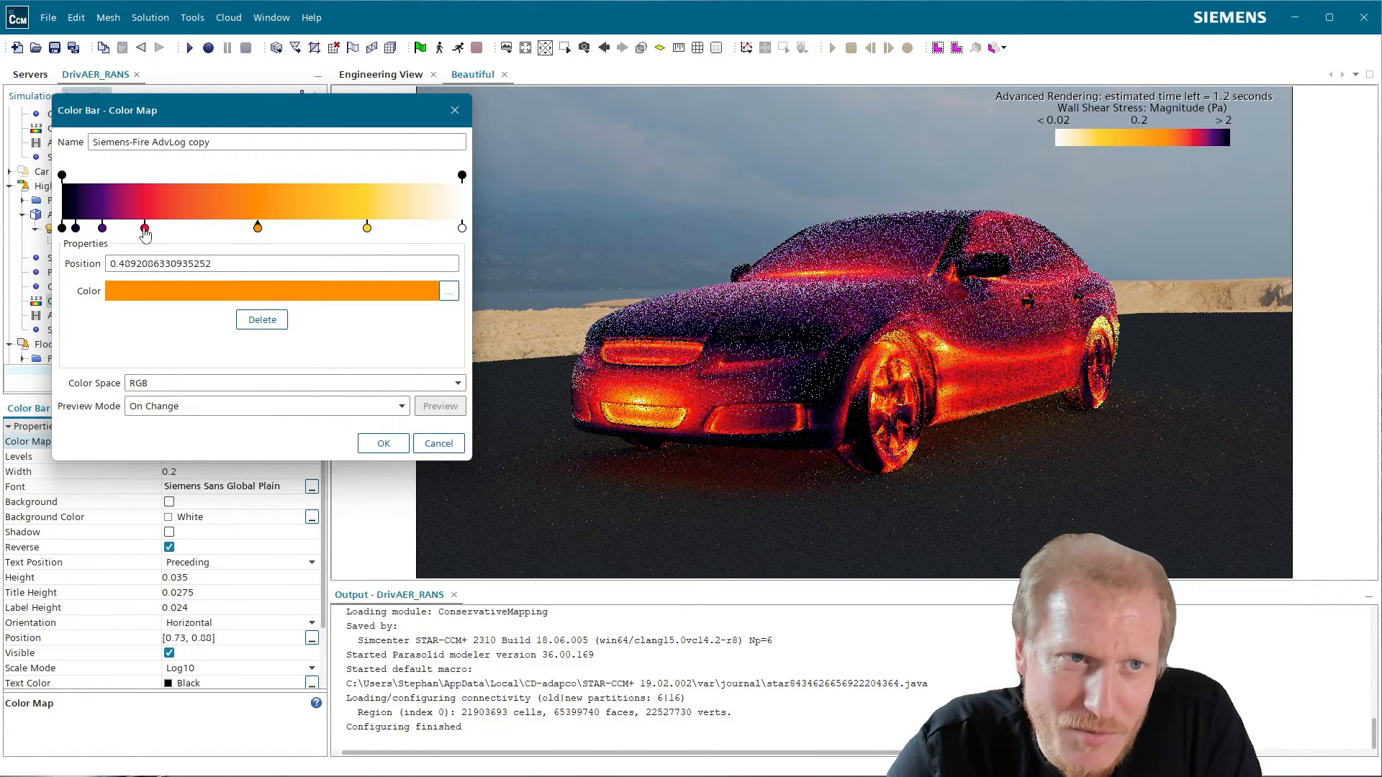
pyautogui.moveTo(145, 230); pyautogui.dragTo(289, 229)
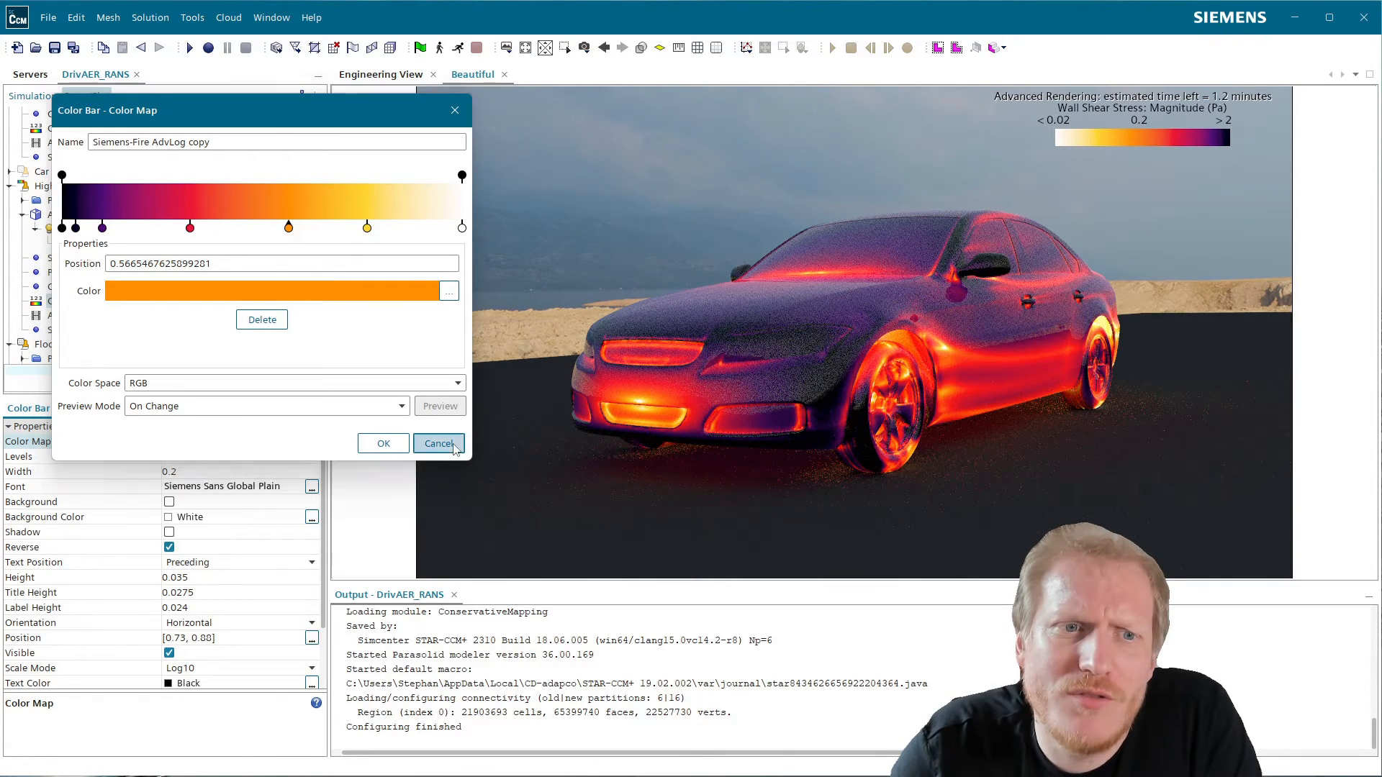
pyautogui.click(454, 446)
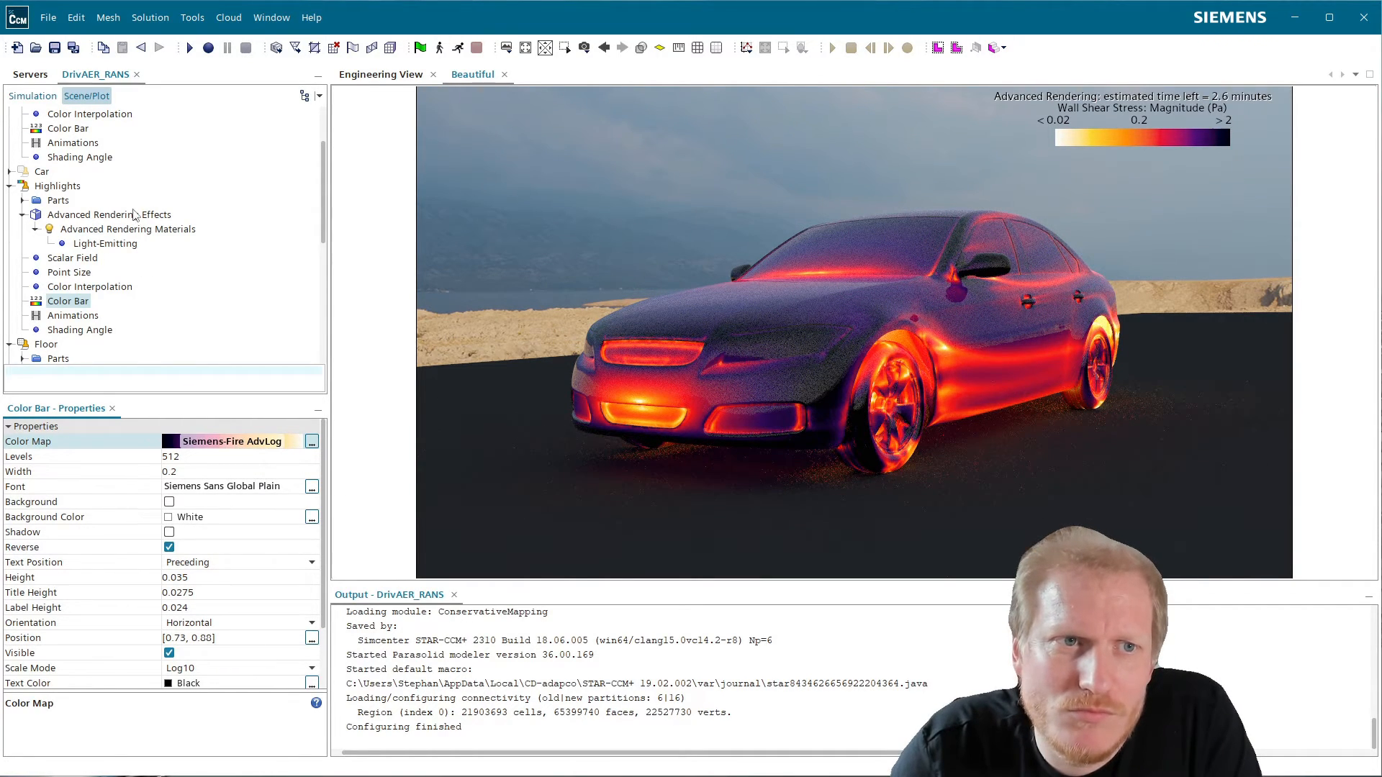
# - Try a light-emitting intensity of 5.0 on the Highlights displayer and reduce it to 3.0
pyautogui.scroll(2, 136, 223)
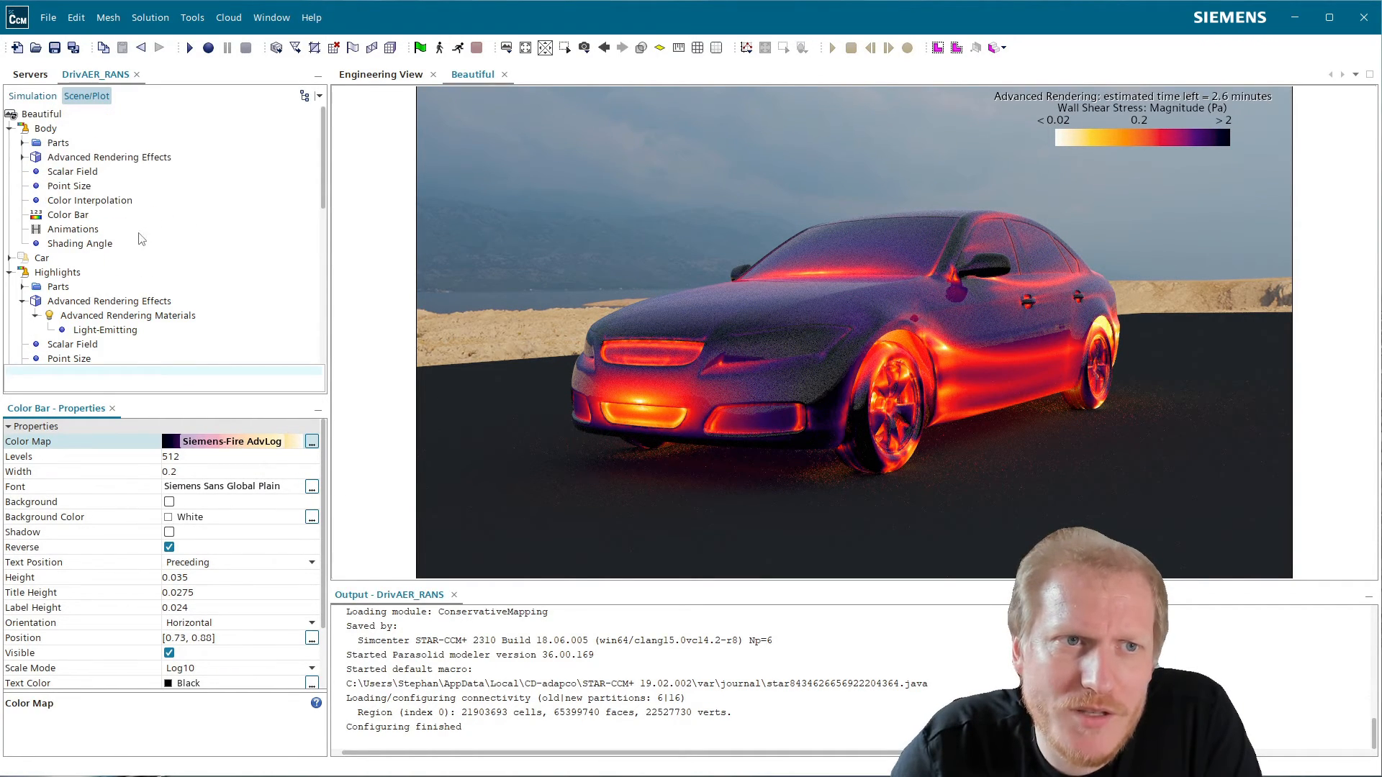
pyautogui.click(106, 331)
pyautogui.scroll(-2, 215, 360)
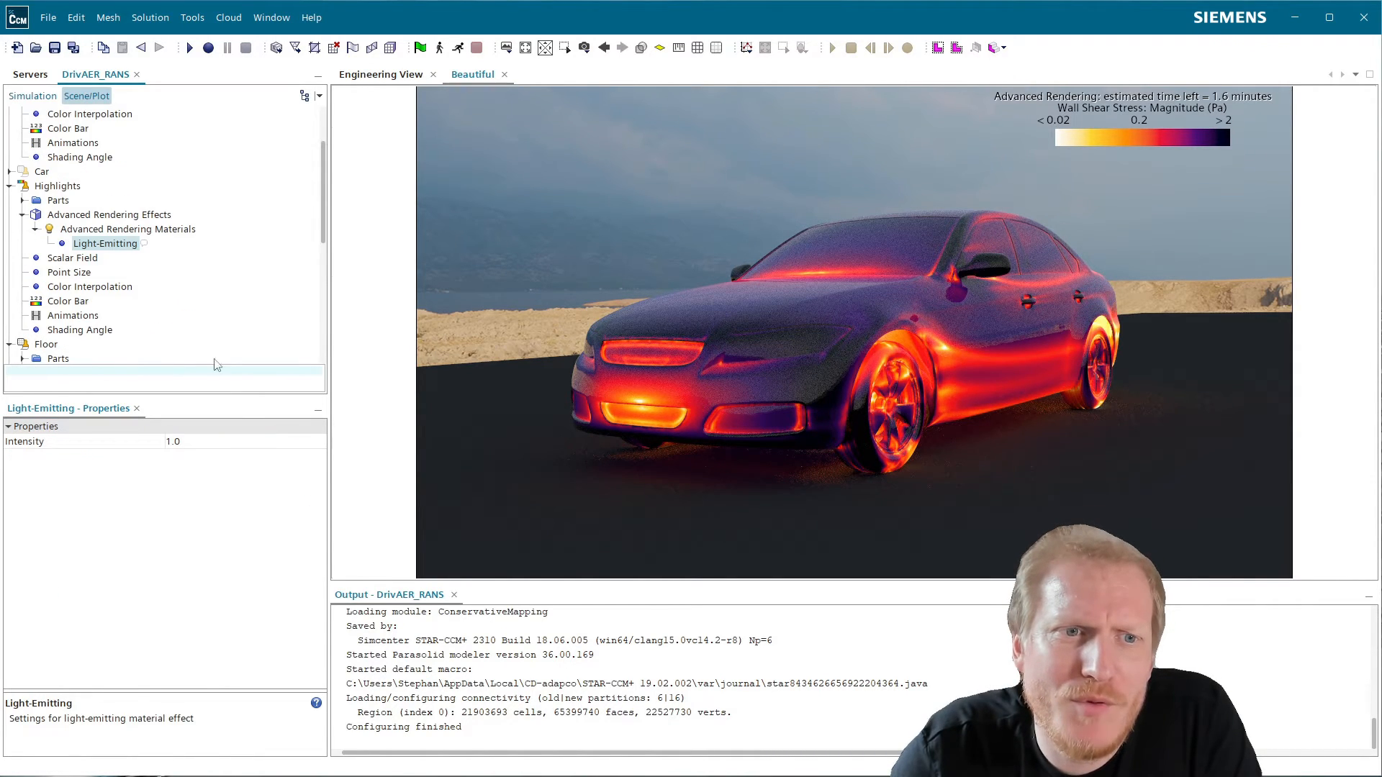
pyautogui.click(217, 442)
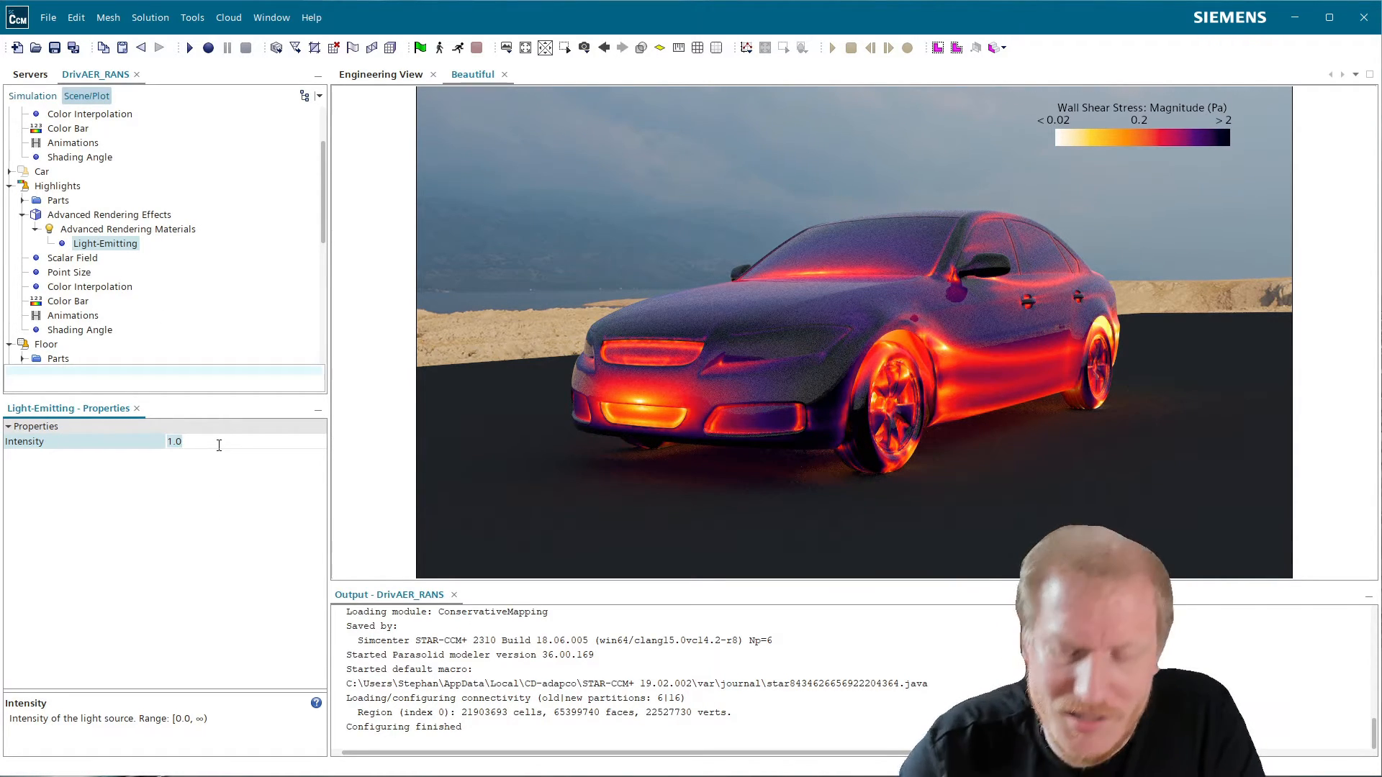
pyautogui.write('5')
pyautogui.press('Return')
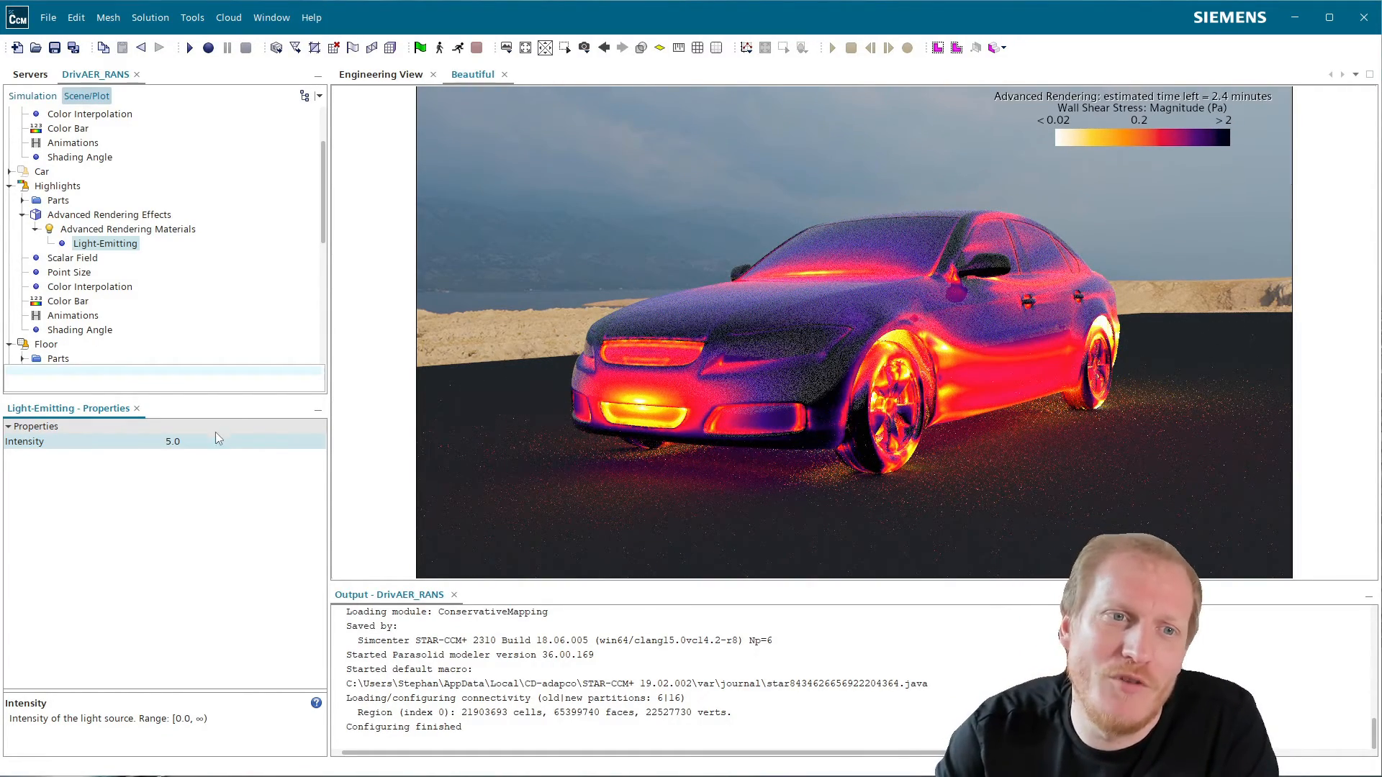
pyautogui.click(194, 442)
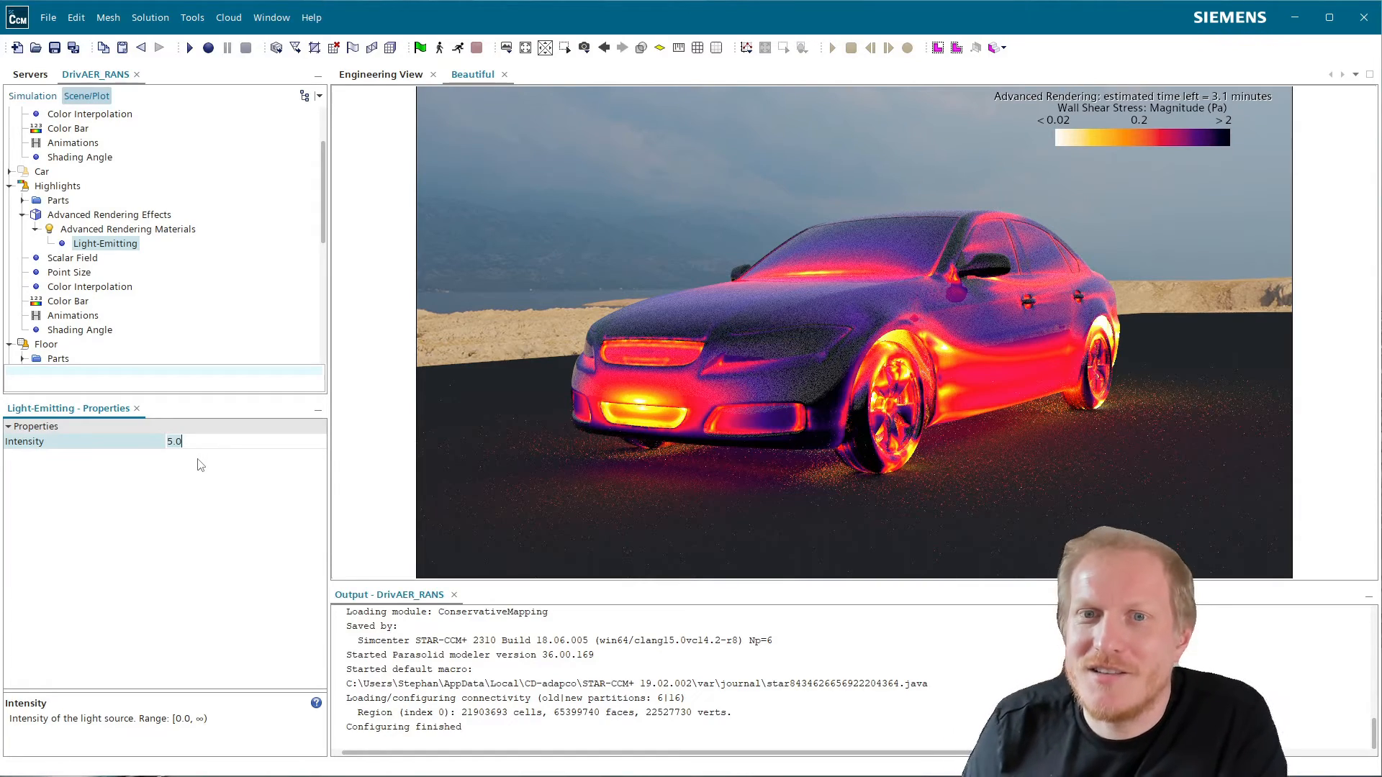
pyautogui.press('BackSpace')
pyautogui.press('BackSpace')
pyautogui.press('BackSpace')
pyautogui.write('3')
pyautogui.press('Return')
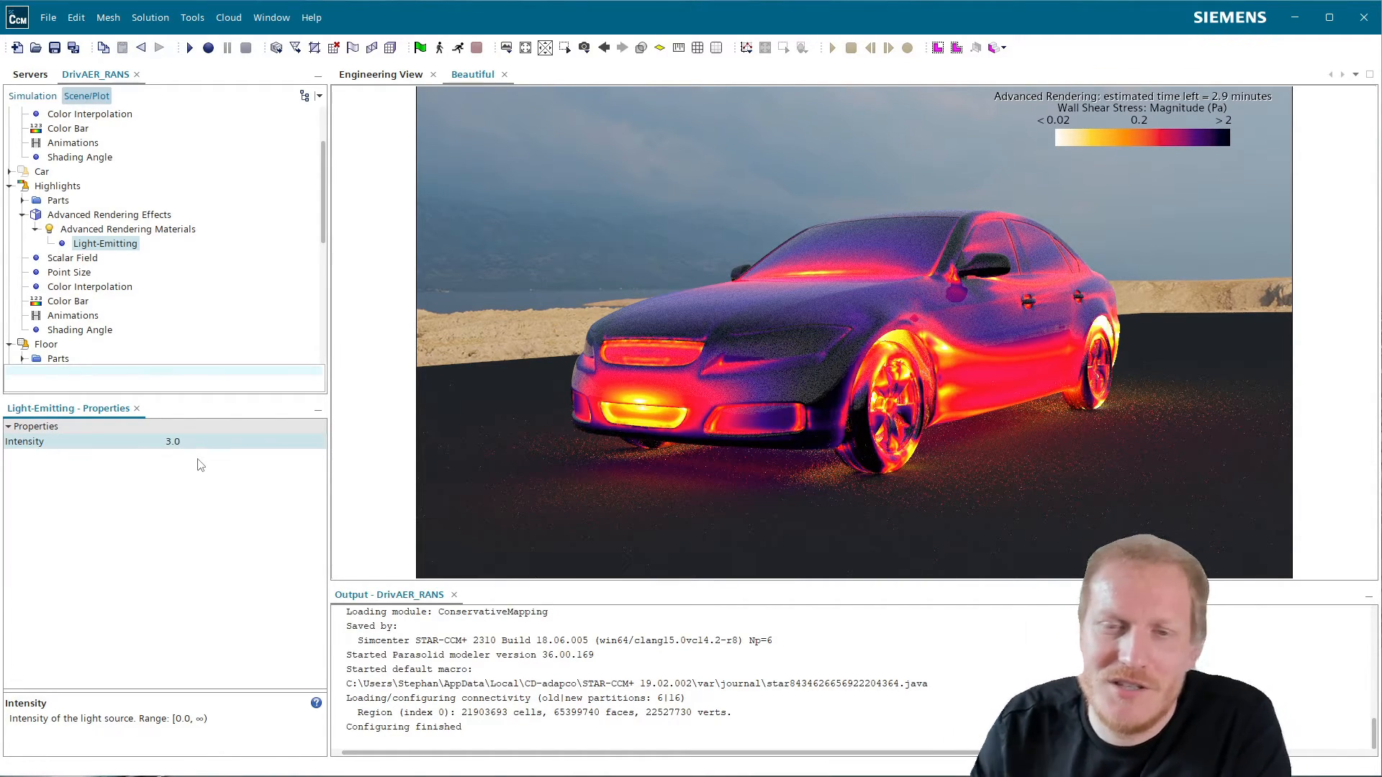
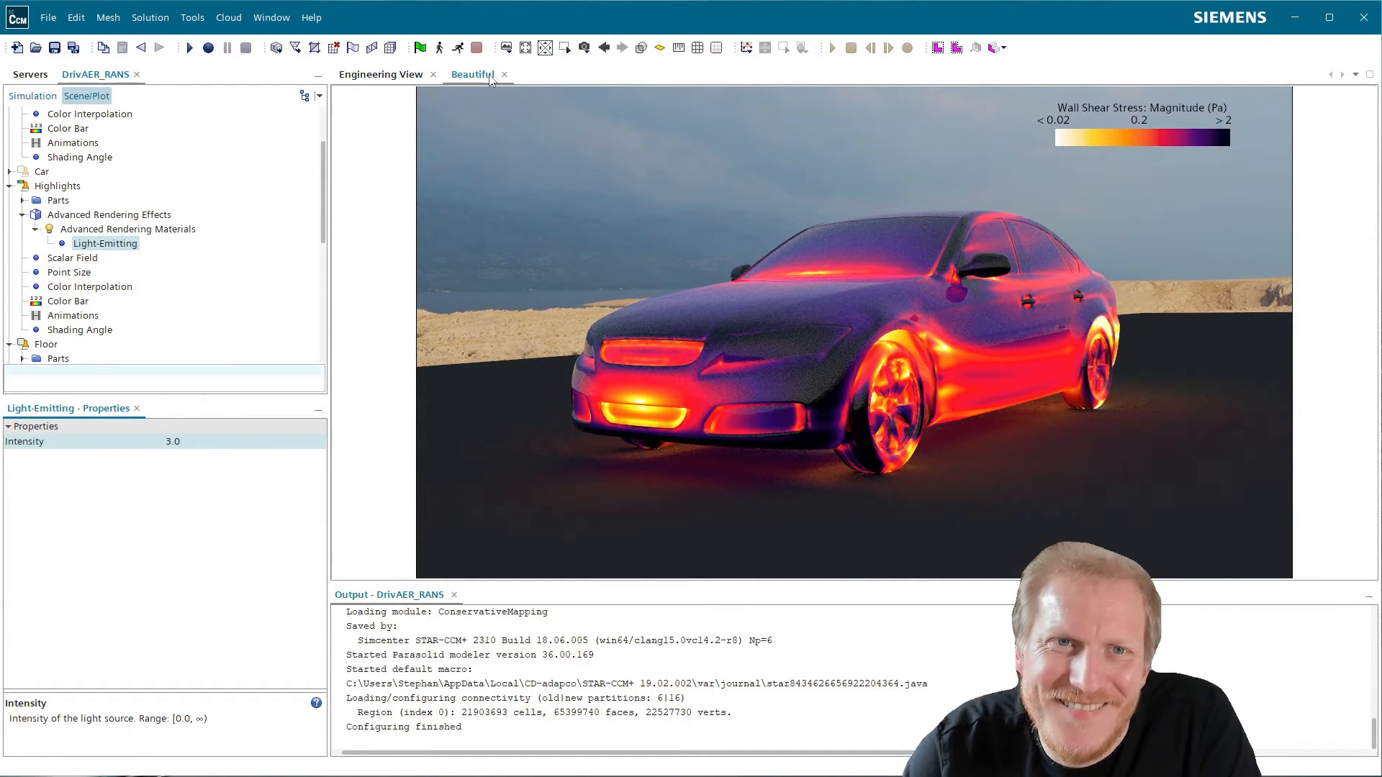
# - Compare the Engineering View scene with the Beautiful scene
pyautogui.click(377, 84)
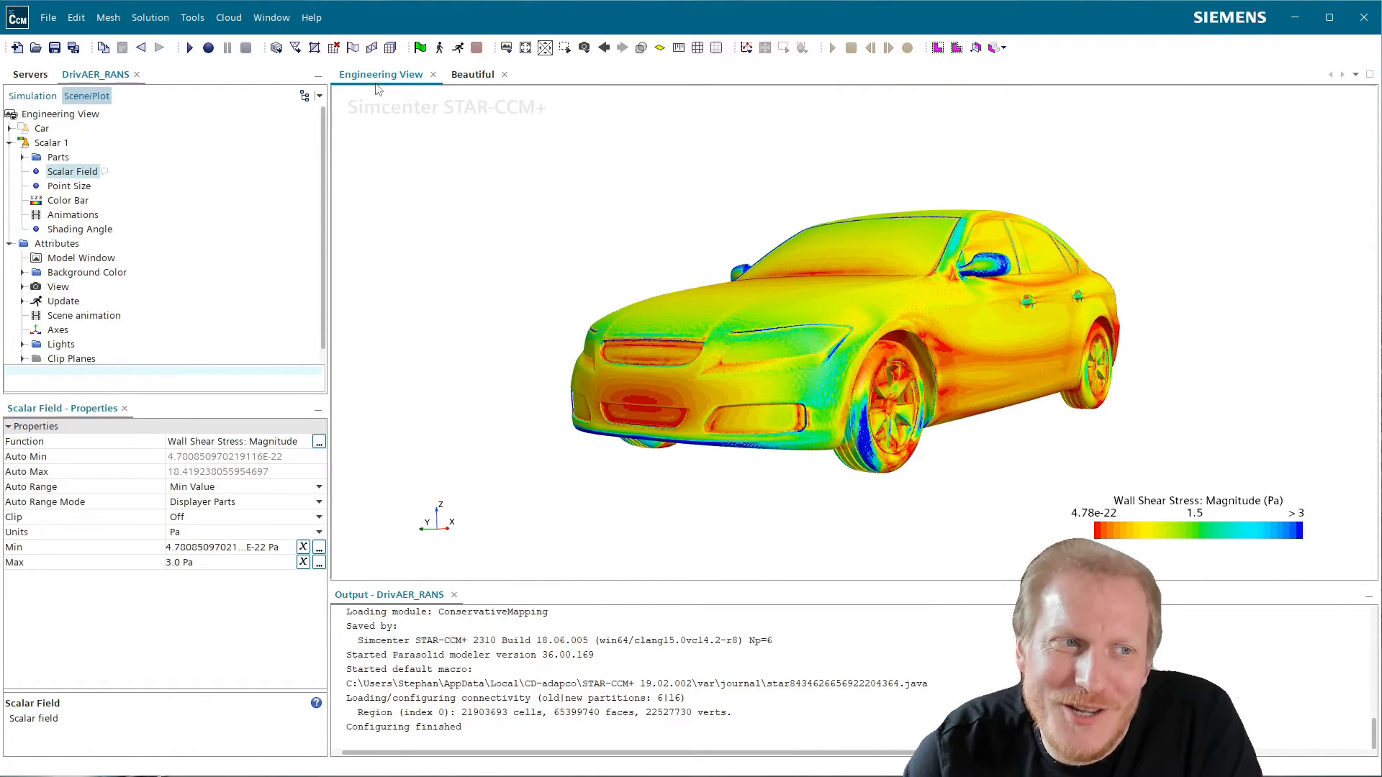
pyautogui.click(472, 81)
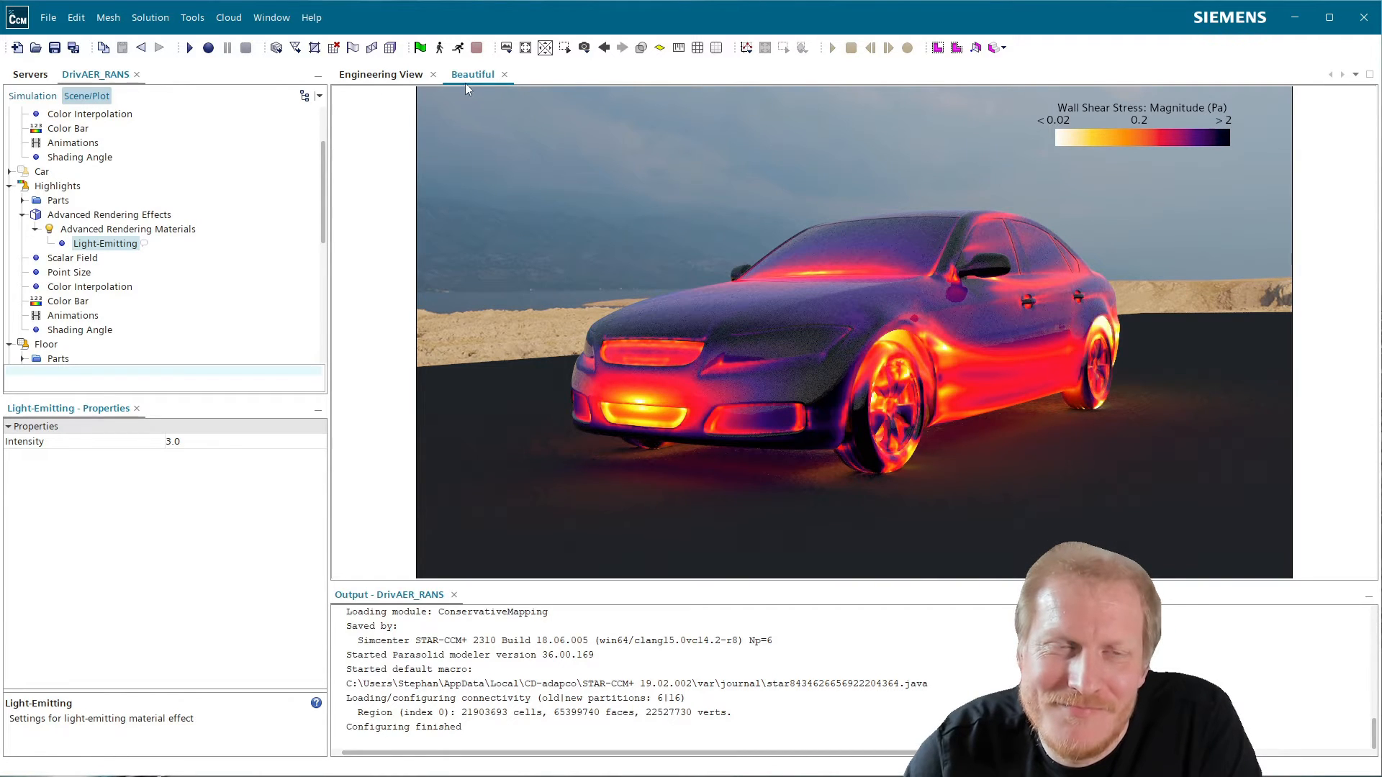
pyautogui.click(403, 82)
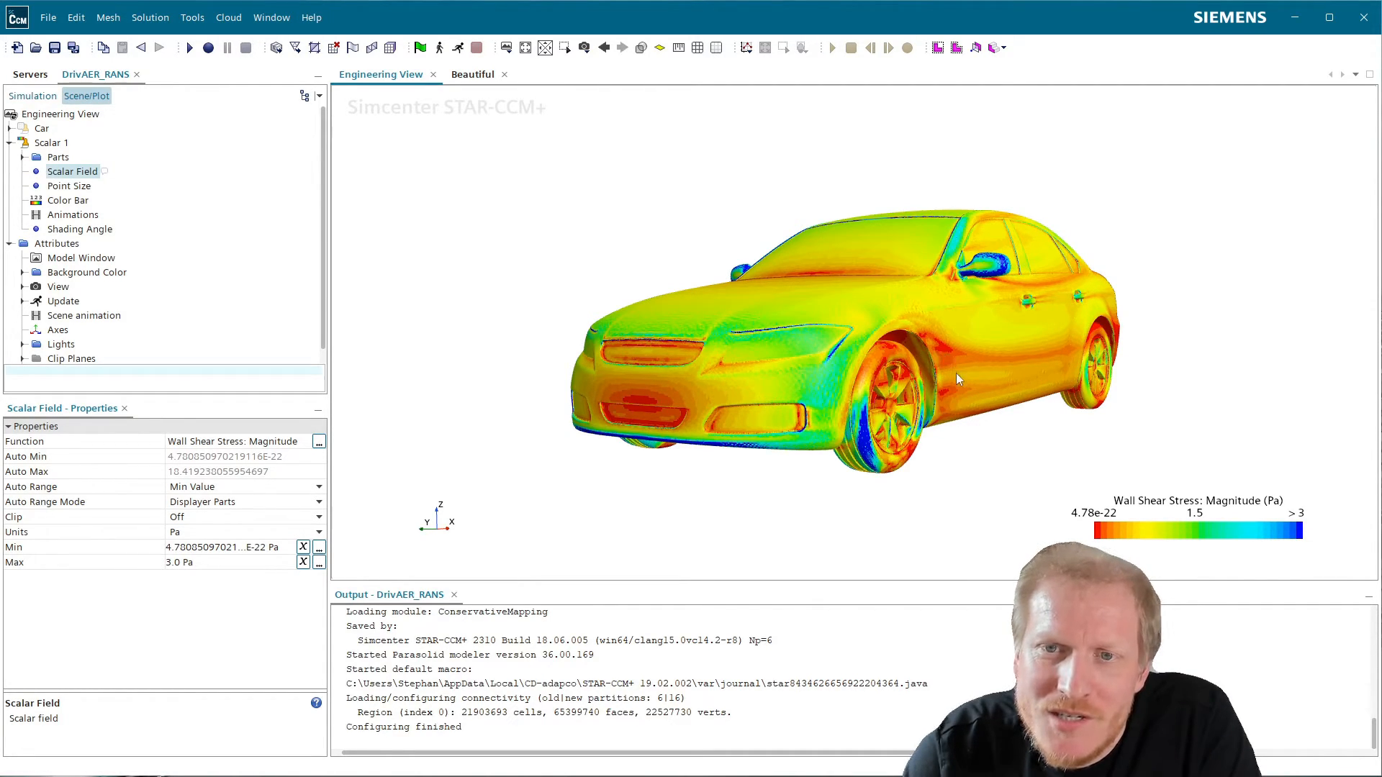
pyautogui.click(472, 74)
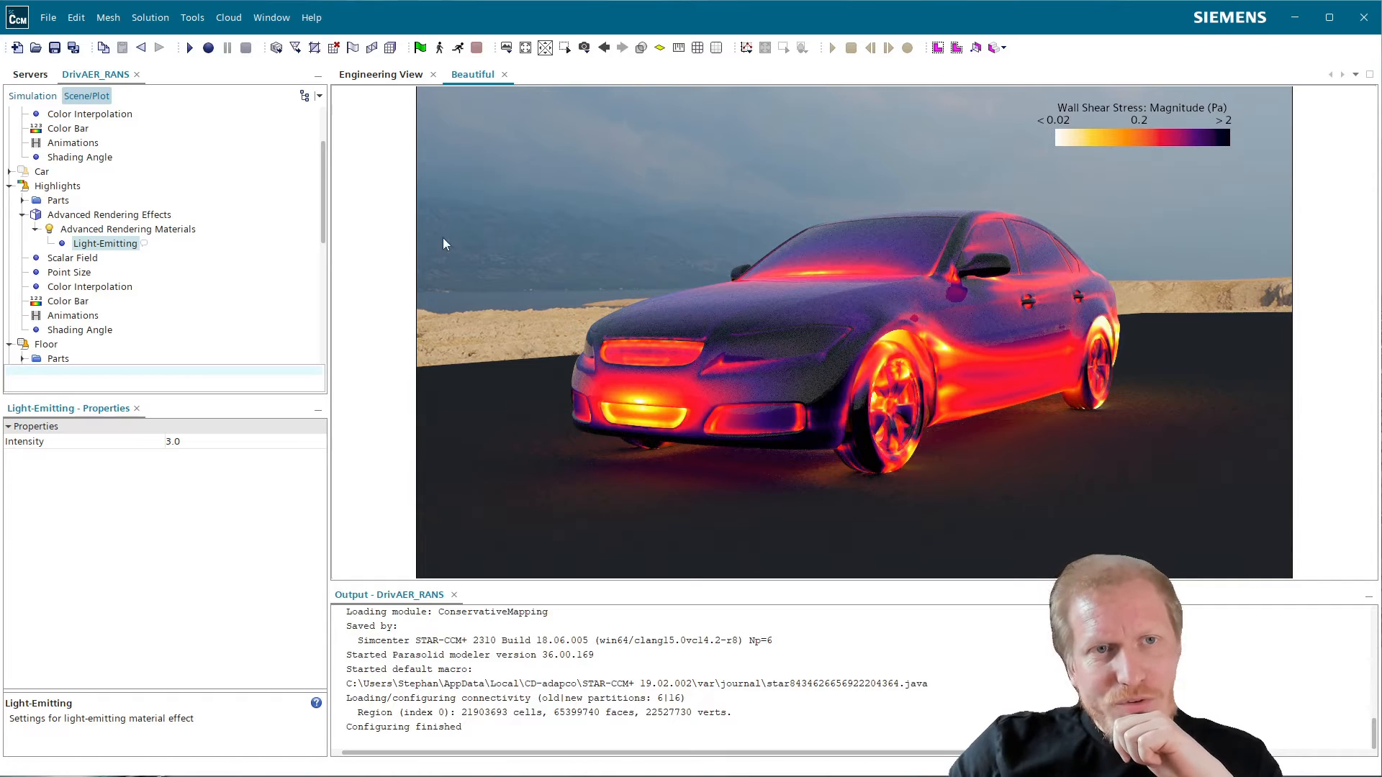
# - Change the ramp type of the Scalar 1 color bar in the Engineering View scene from Sqrt to Linear
pyautogui.click(390, 75)
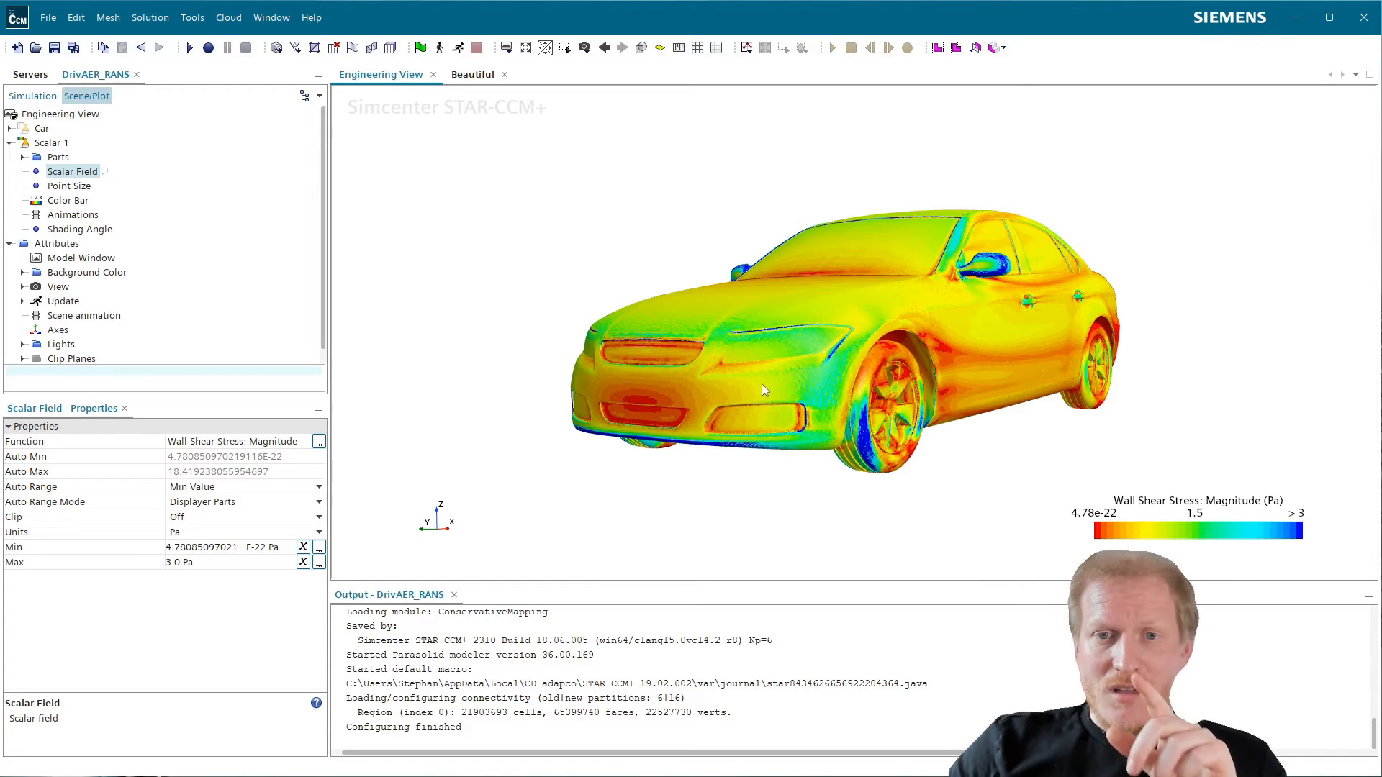
pyautogui.click(75, 201)
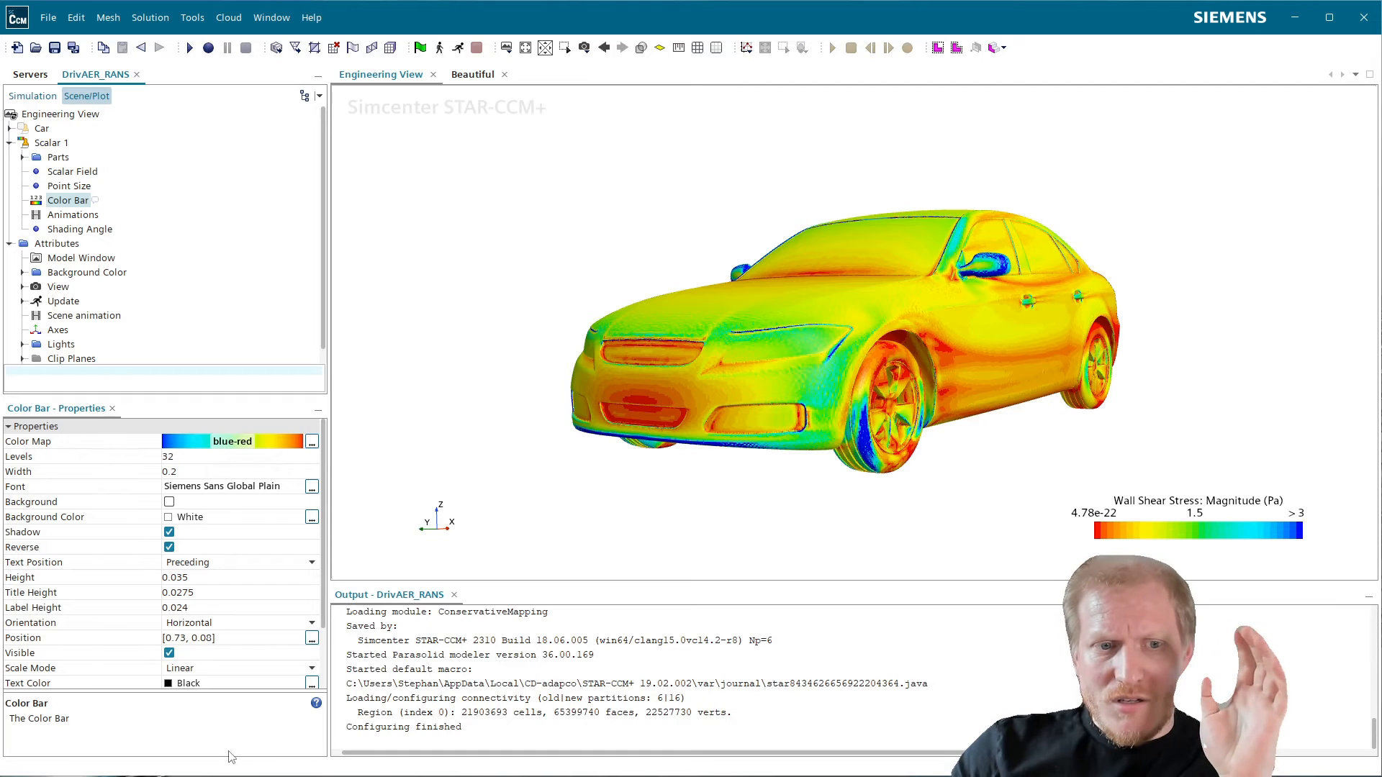
pyautogui.scroll(-3, 238, 666)
pyautogui.click(220, 666)
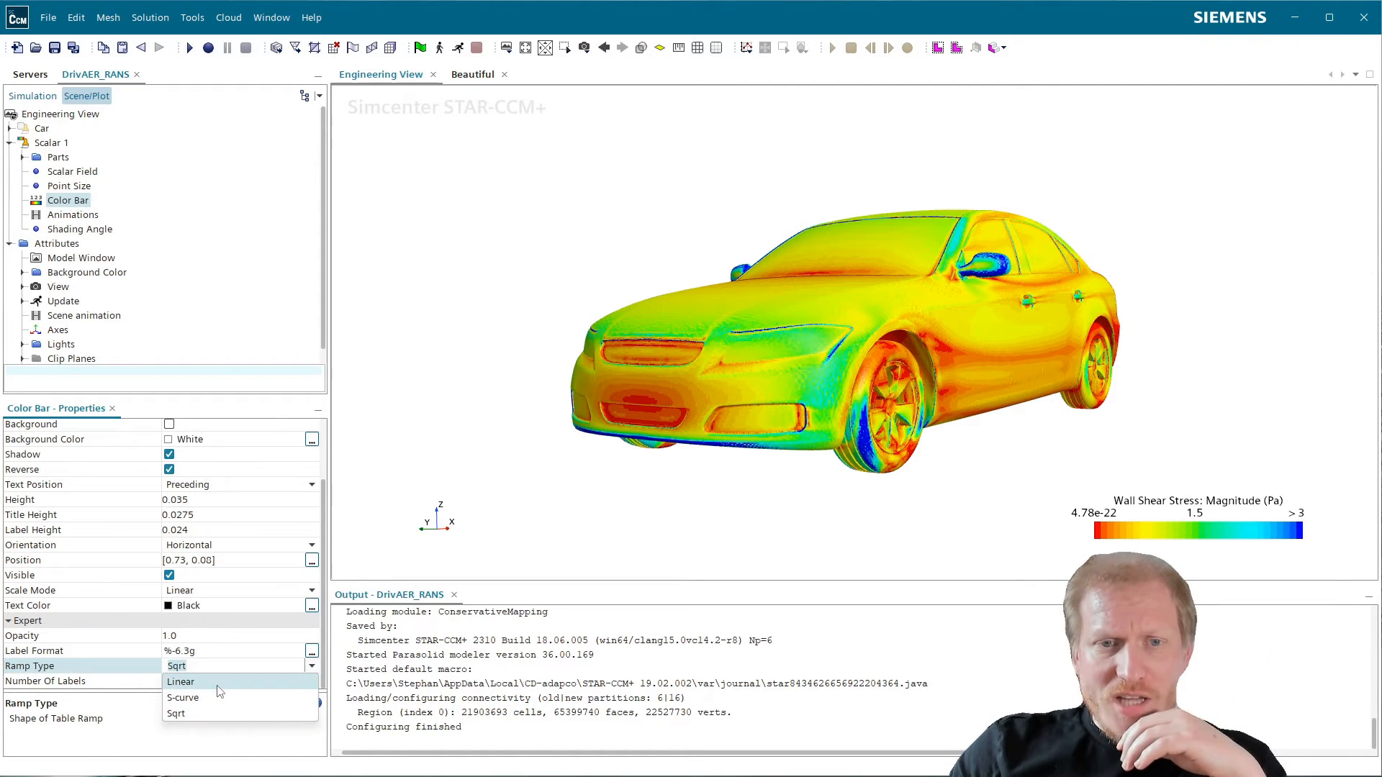
pyautogui.click(229, 681)
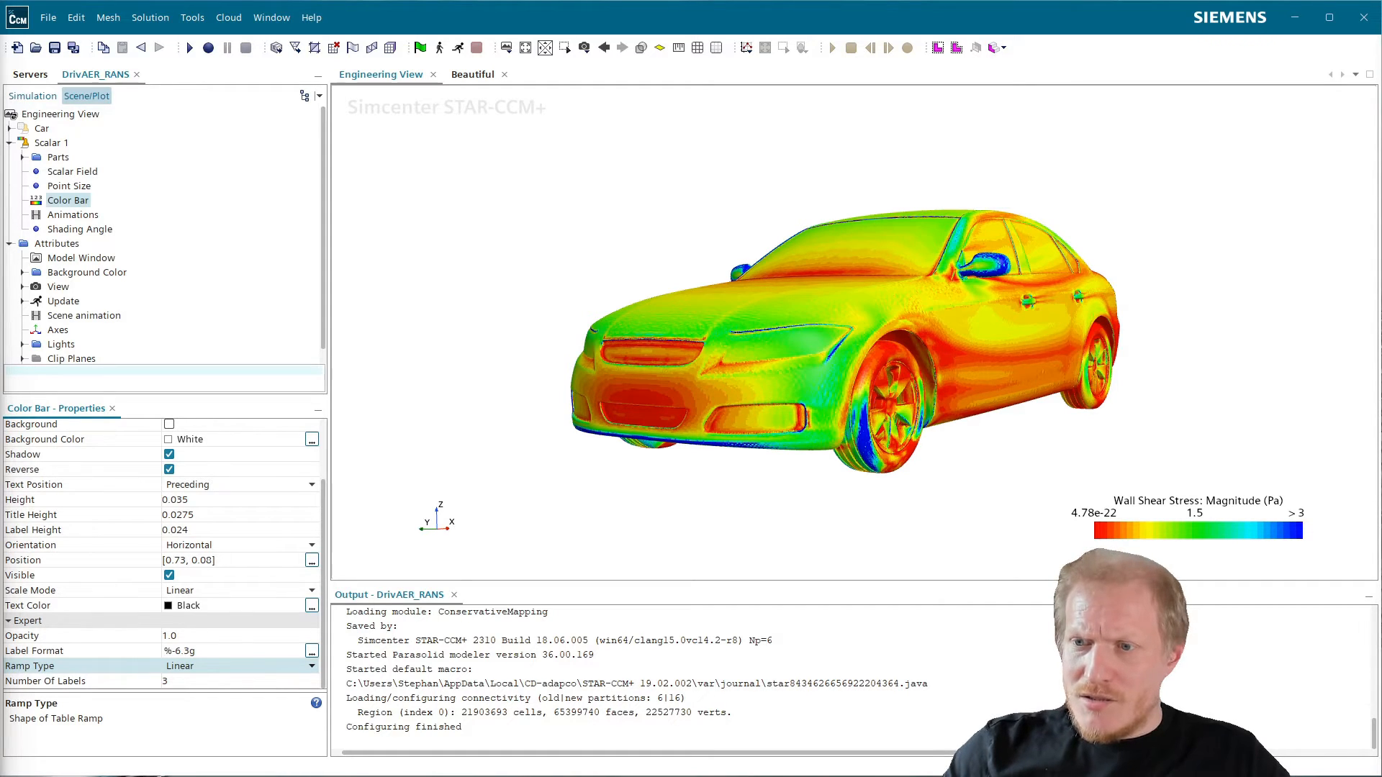
# - Try the blue-red uniform perception color map on the Engineering View color bar
pyautogui.click(79, 217)
pyautogui.click(72, 201)
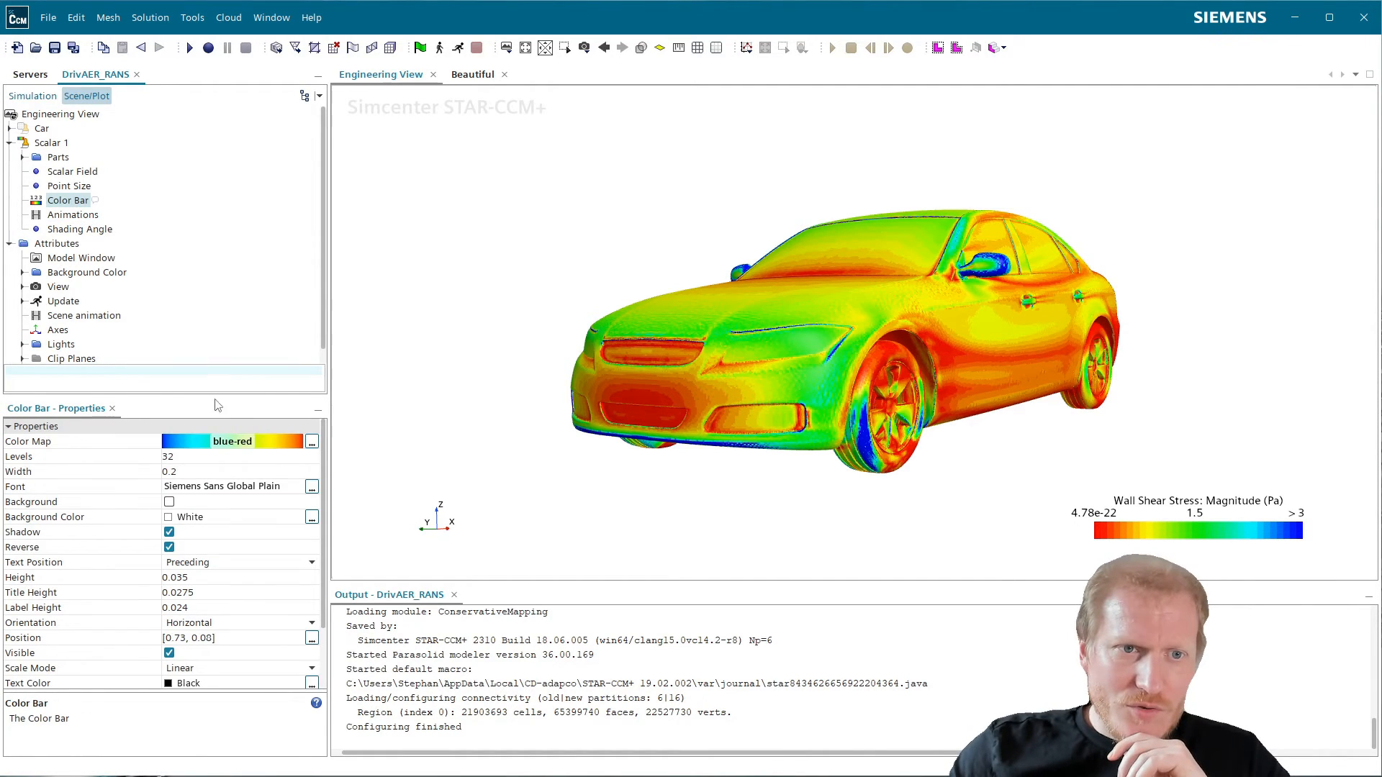
pyautogui.click(262, 442)
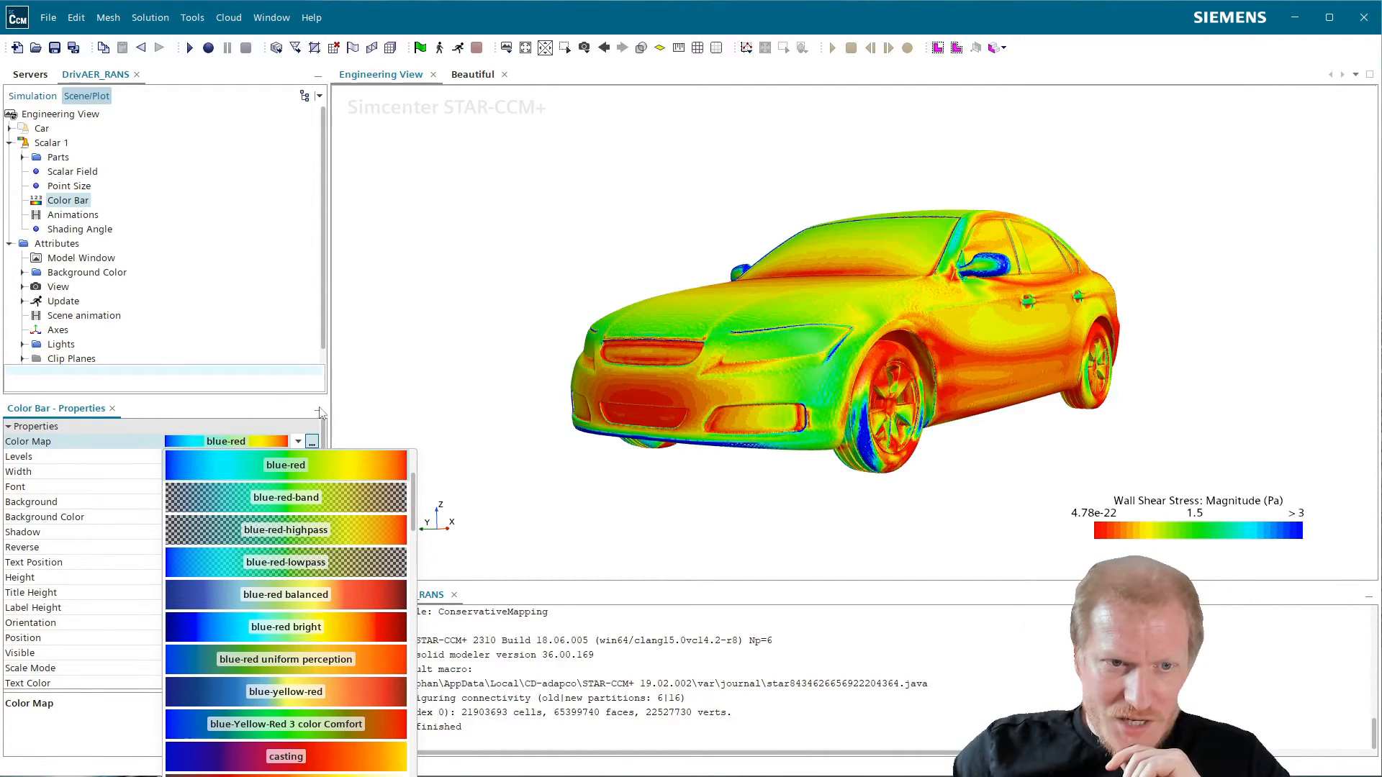
pyautogui.click(336, 658)
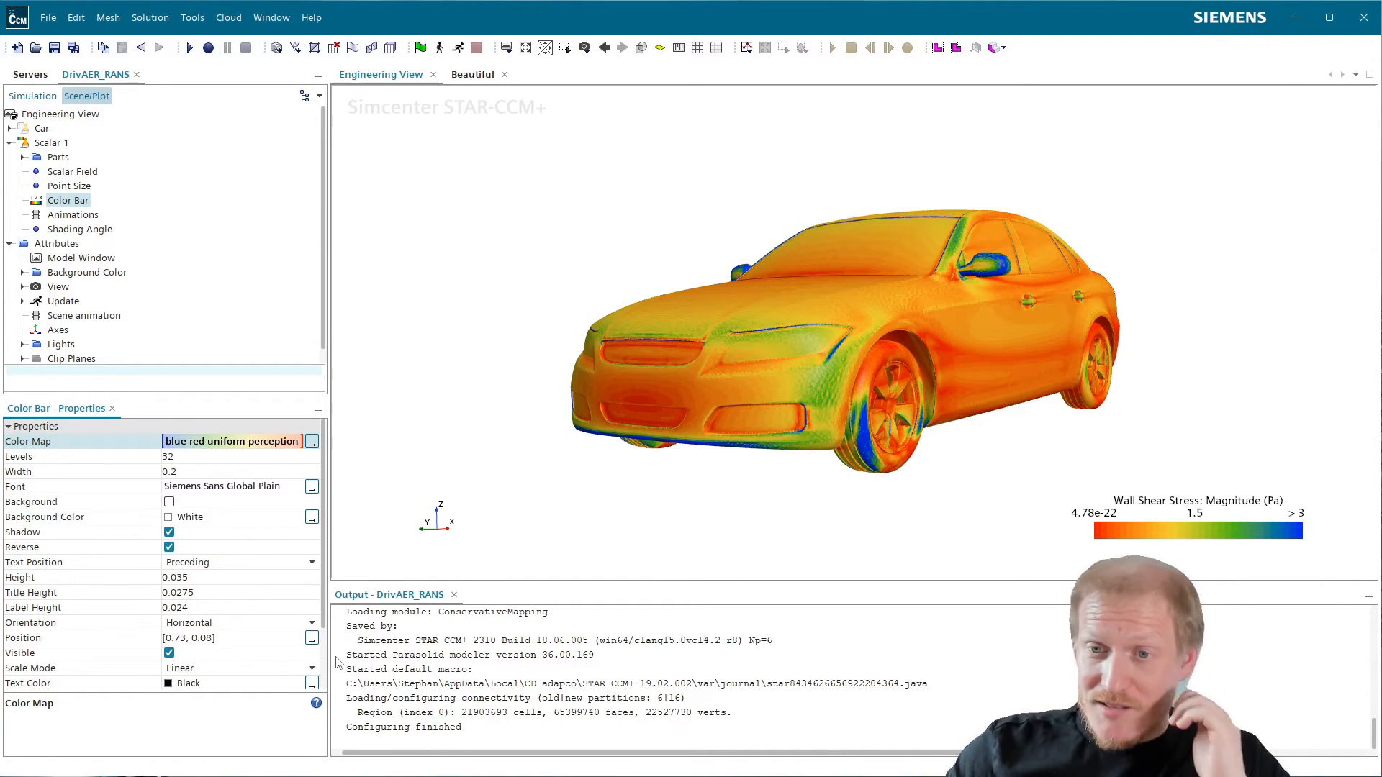
# - Try the cyan-orange isoluminant color map on the Engineering View color bar
pyautogui.click(222, 443)
pyautogui.scroll(2, 264, 561)
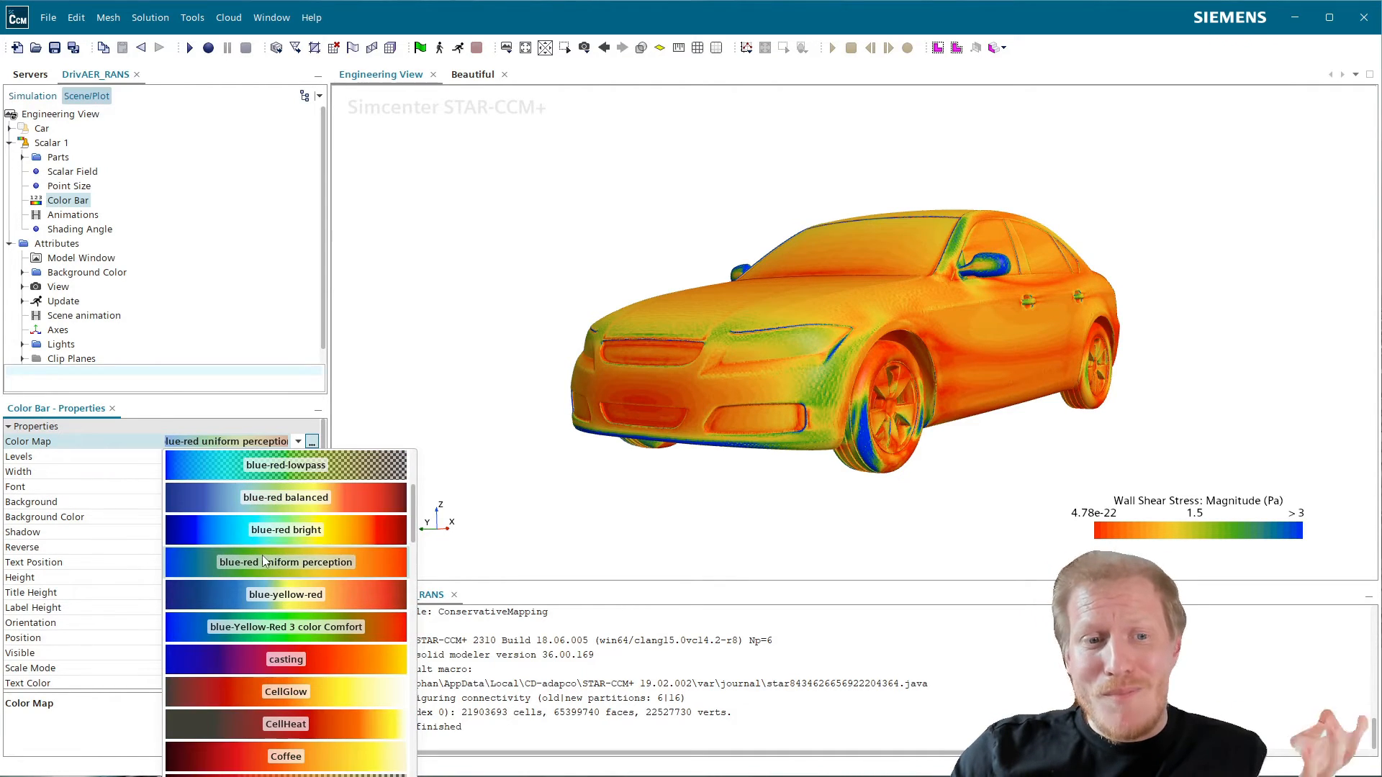
pyautogui.scroll(-1, 357, 597)
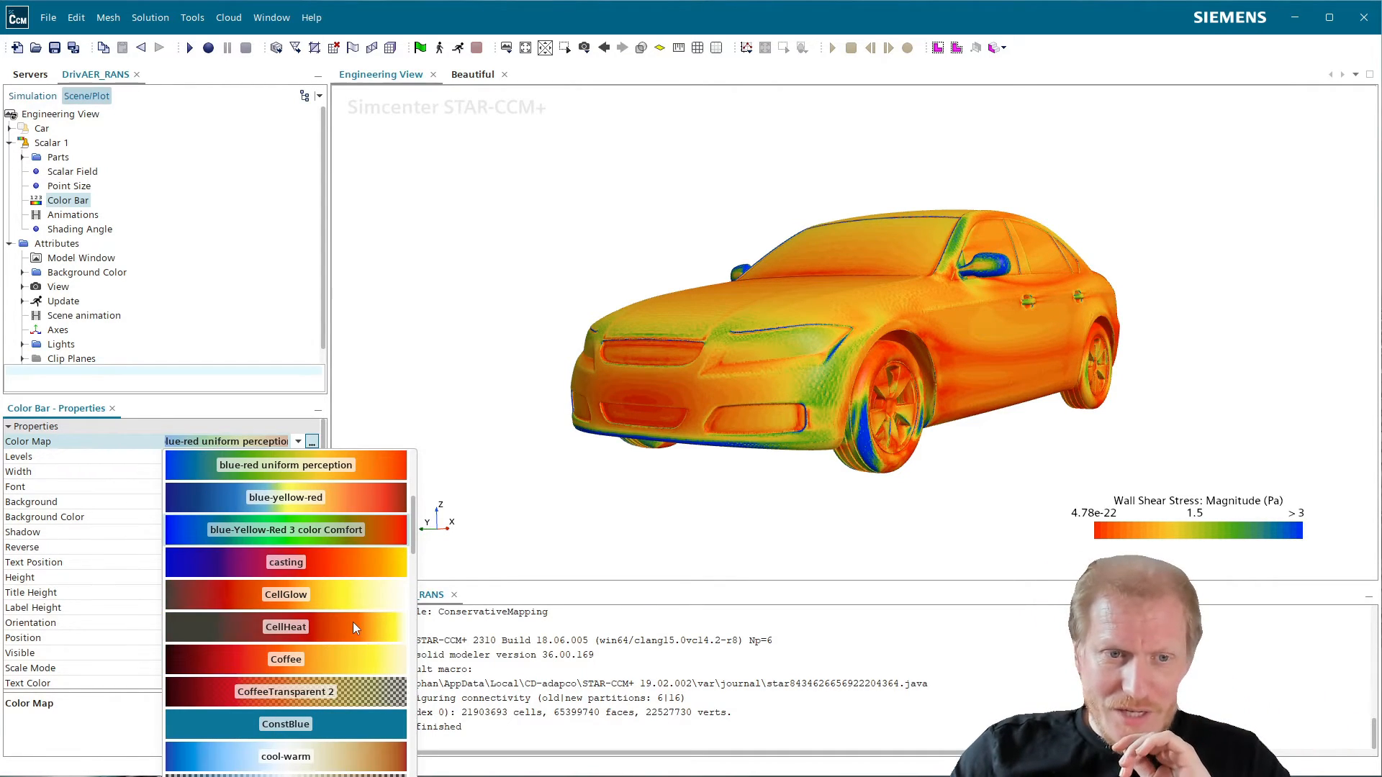
pyautogui.scroll(-1, 353, 627)
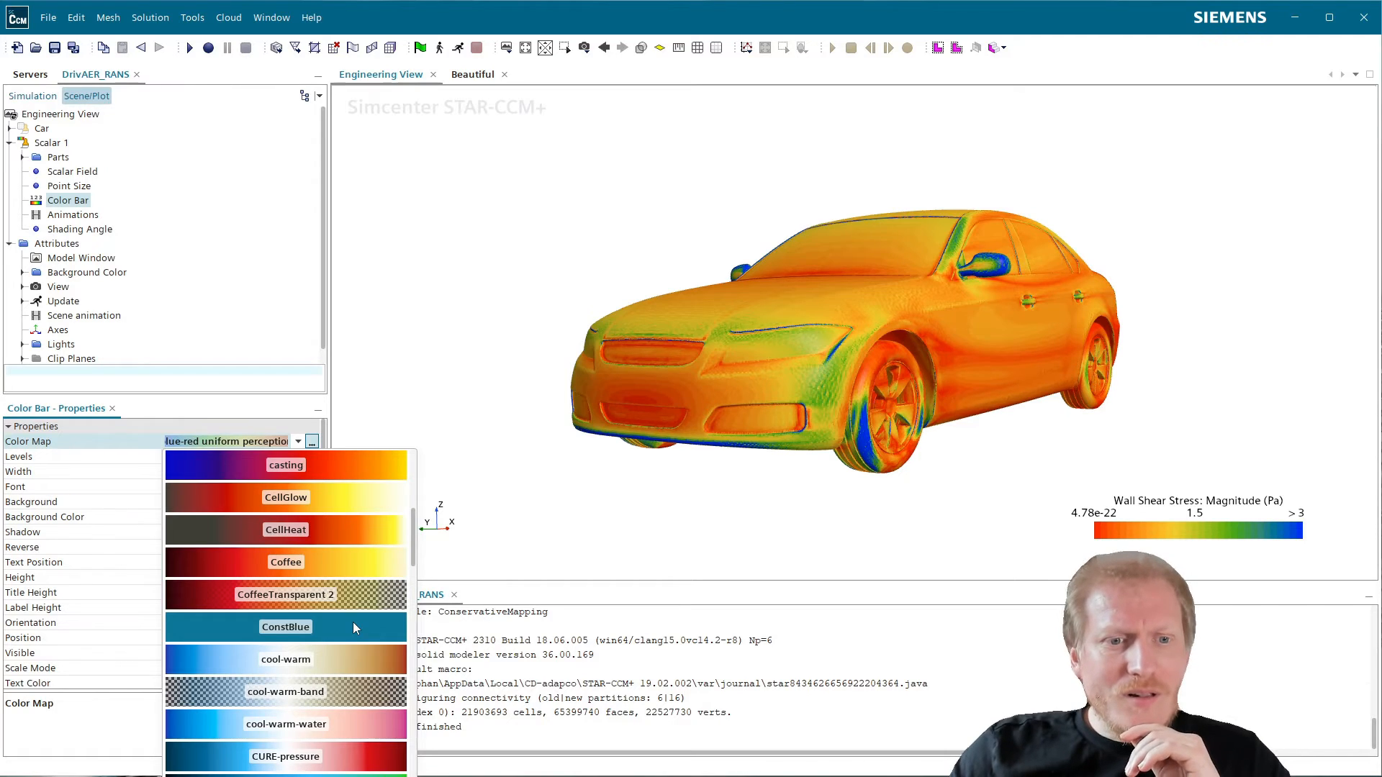
pyautogui.scroll(-1, 353, 625)
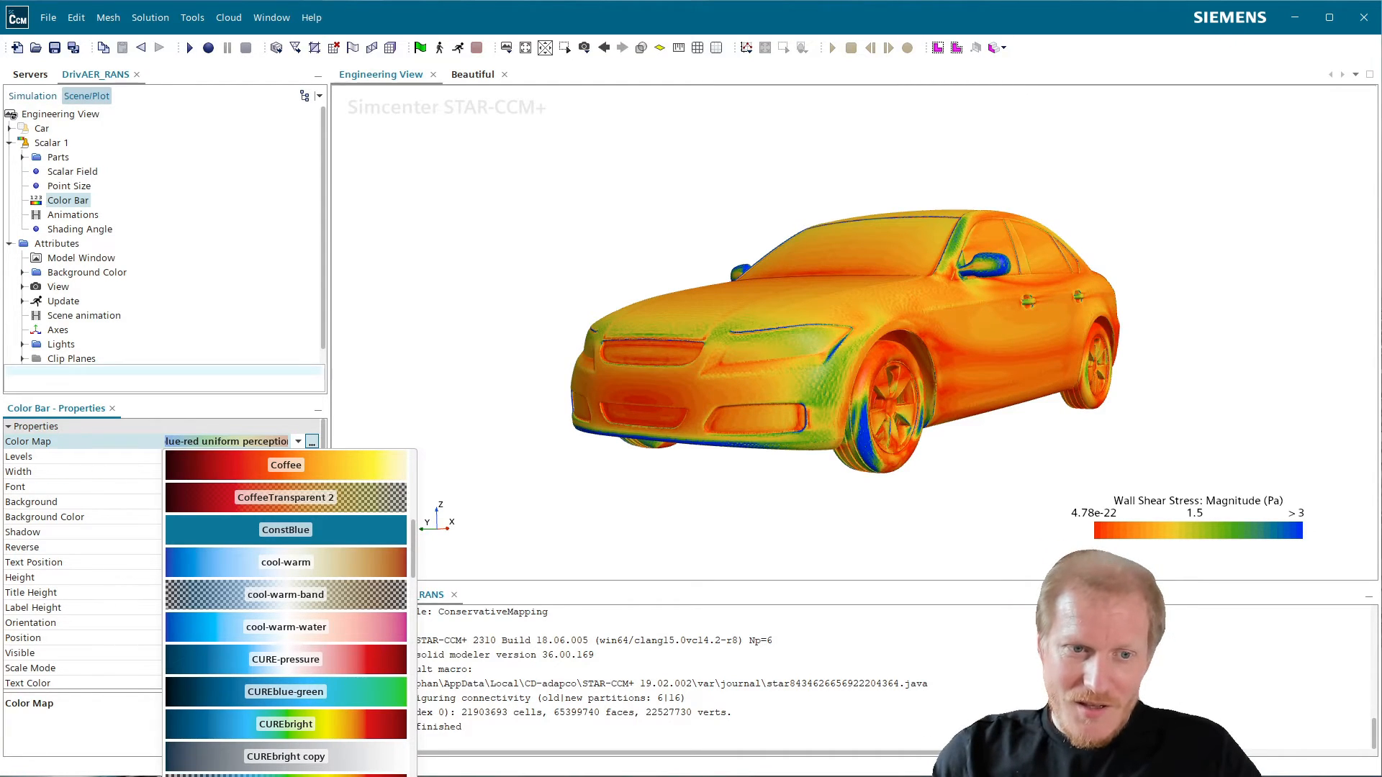
pyautogui.click(286, 775)
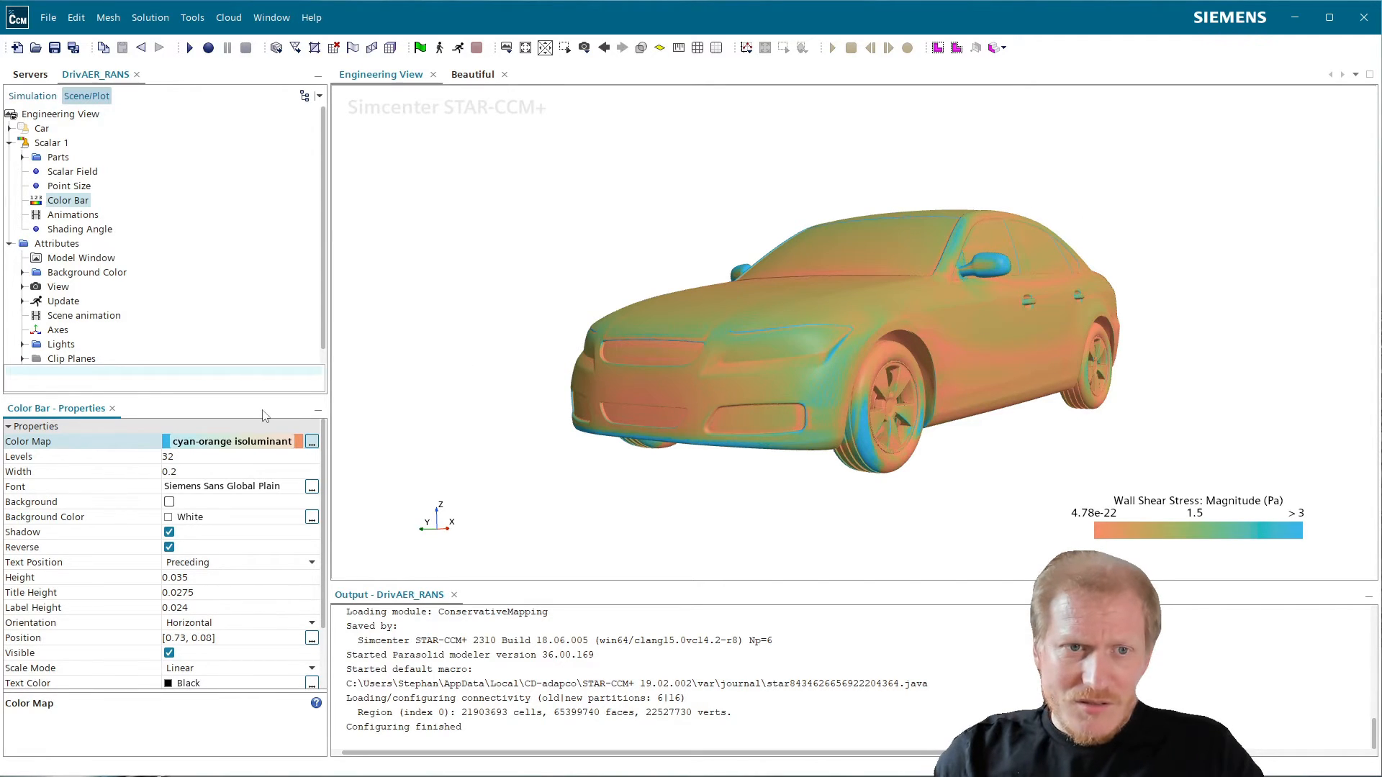
# - Try the grayscale color map on the Engineering View color bar
pyautogui.click(245, 442)
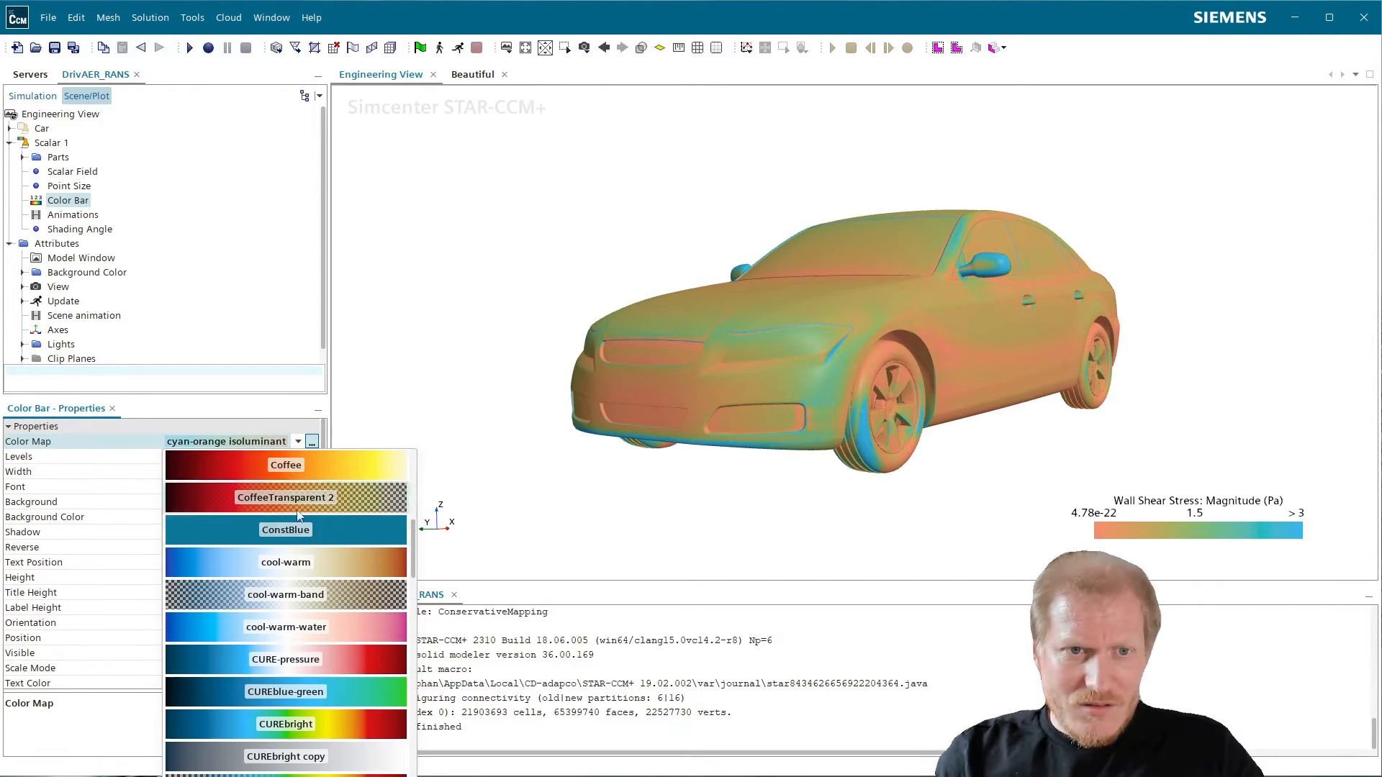
pyautogui.scroll(-1, 375, 581)
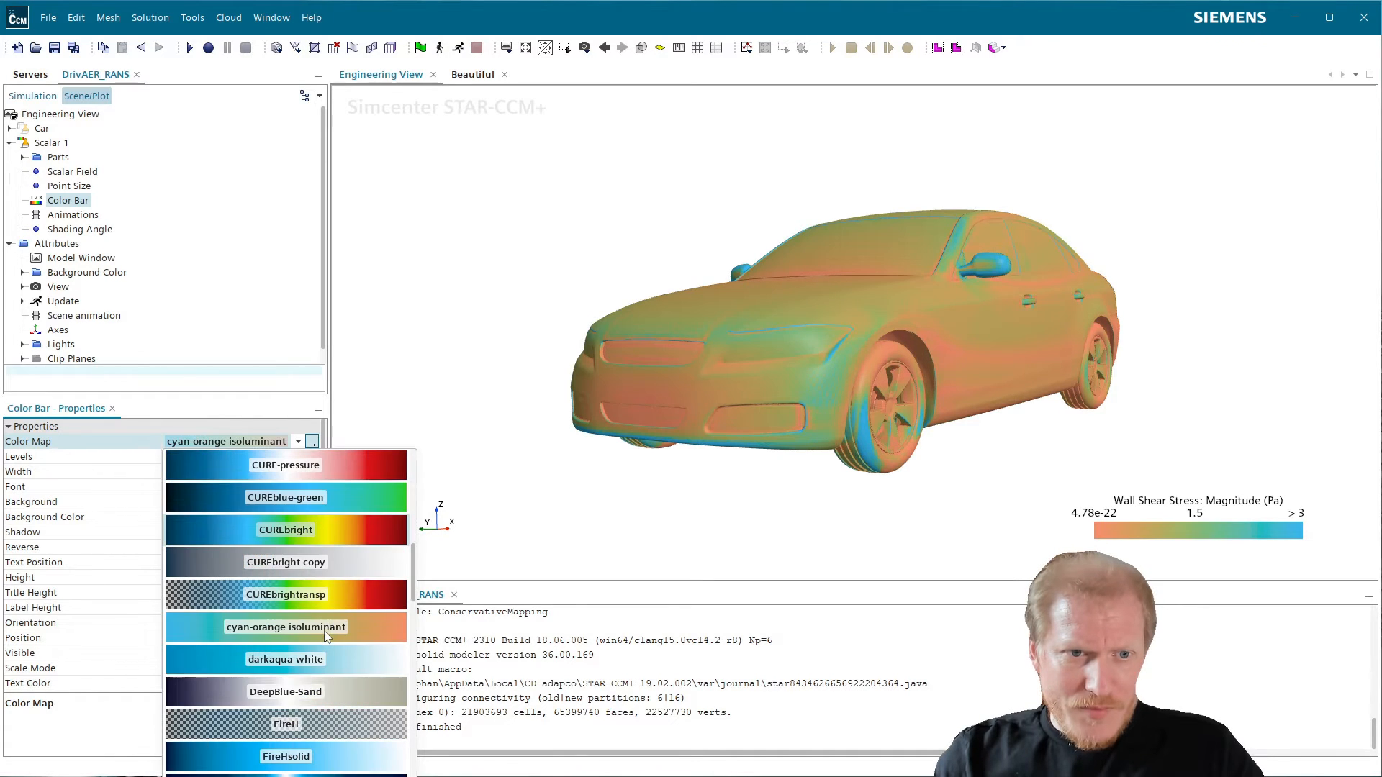
pyautogui.scroll(-1, 323, 690)
pyautogui.scroll(-1, 322, 688)
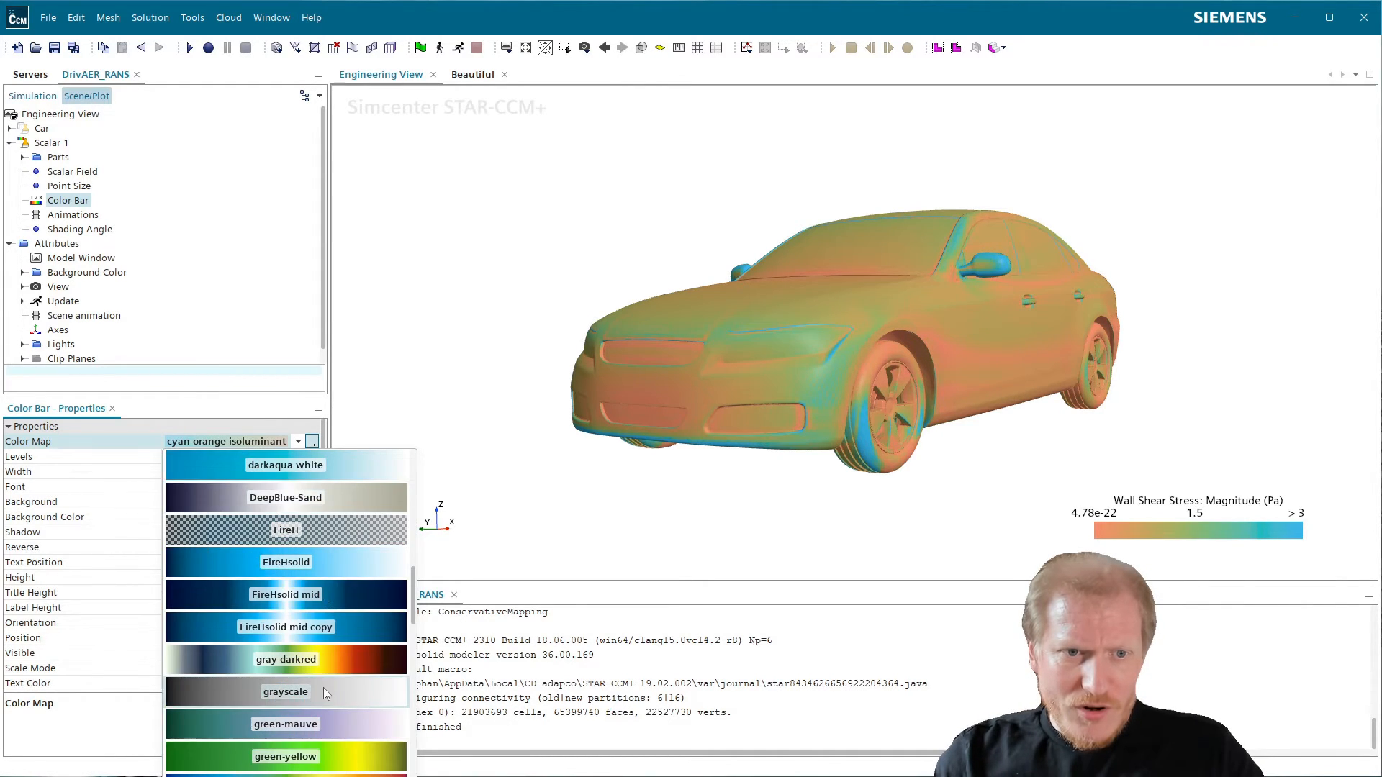
pyautogui.click(333, 697)
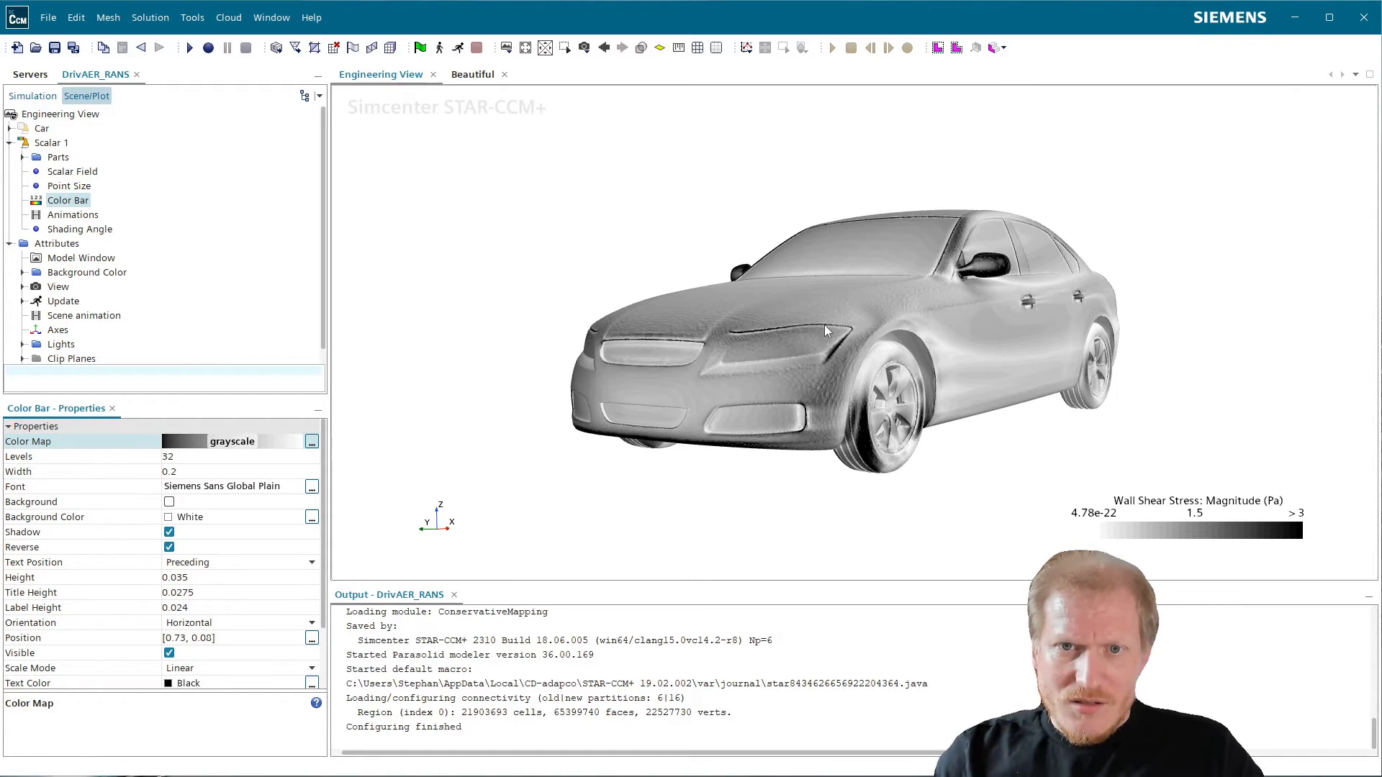
# - Browse the available color maps, try blue-red bright on the Engineering View color bar, and restore blue-red
pyautogui.click(224, 442)
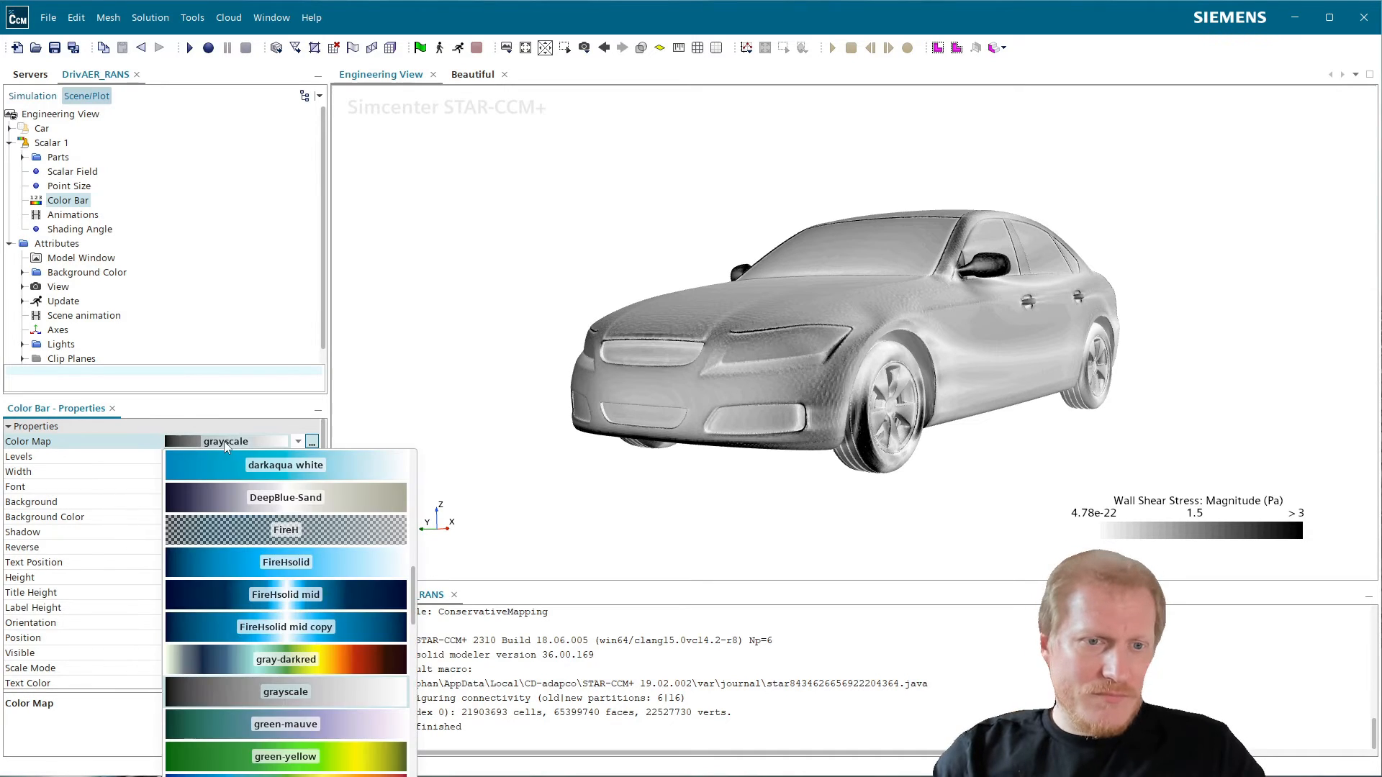
pyautogui.scroll(-2, 322, 745)
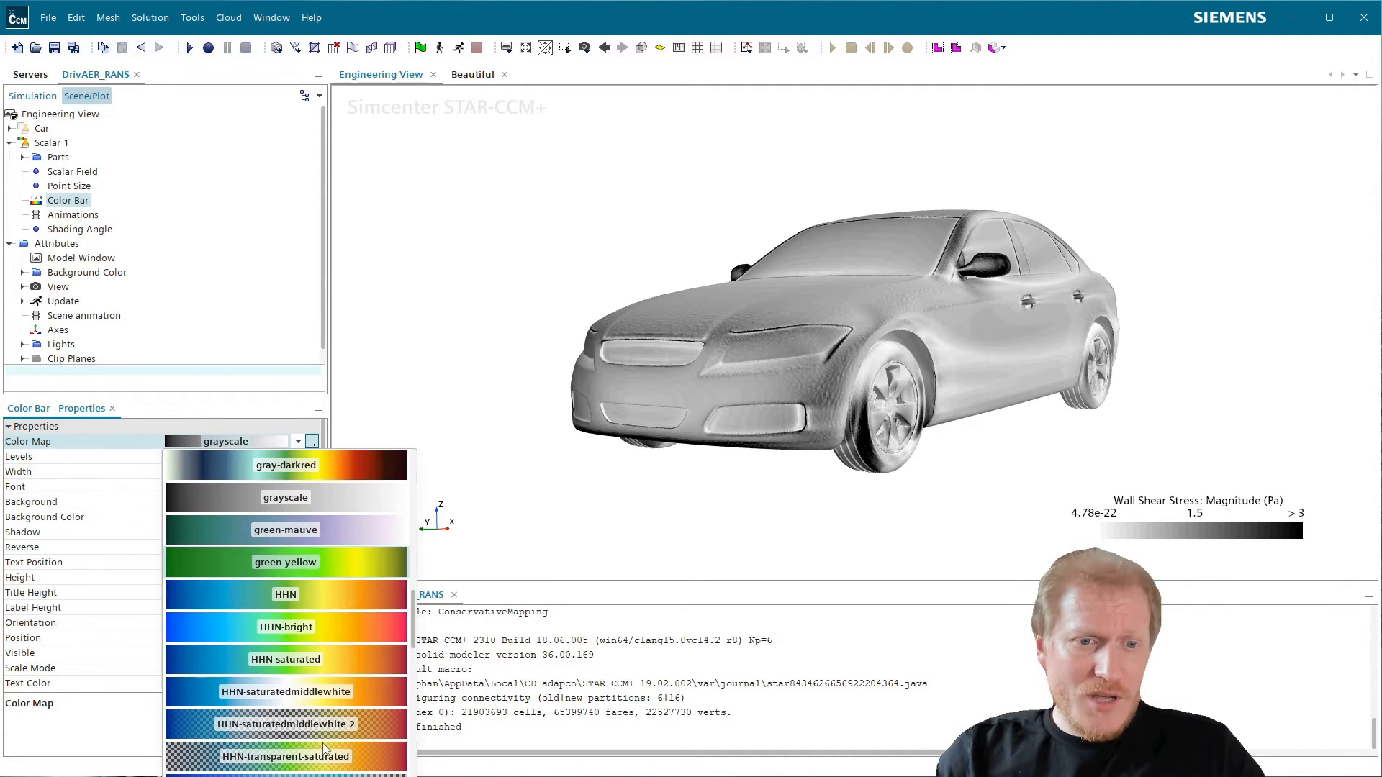
pyautogui.scroll(7, 322, 749)
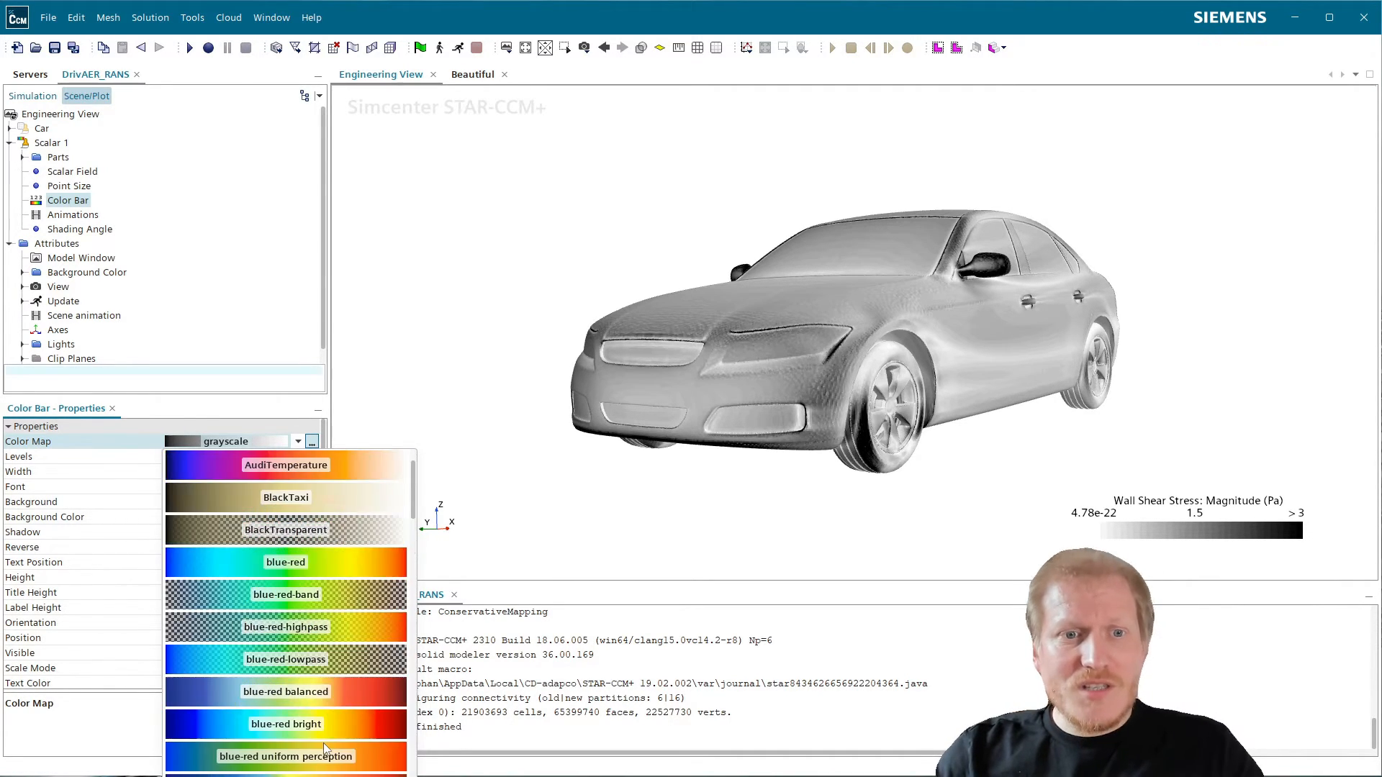
pyautogui.scroll(1, 323, 743)
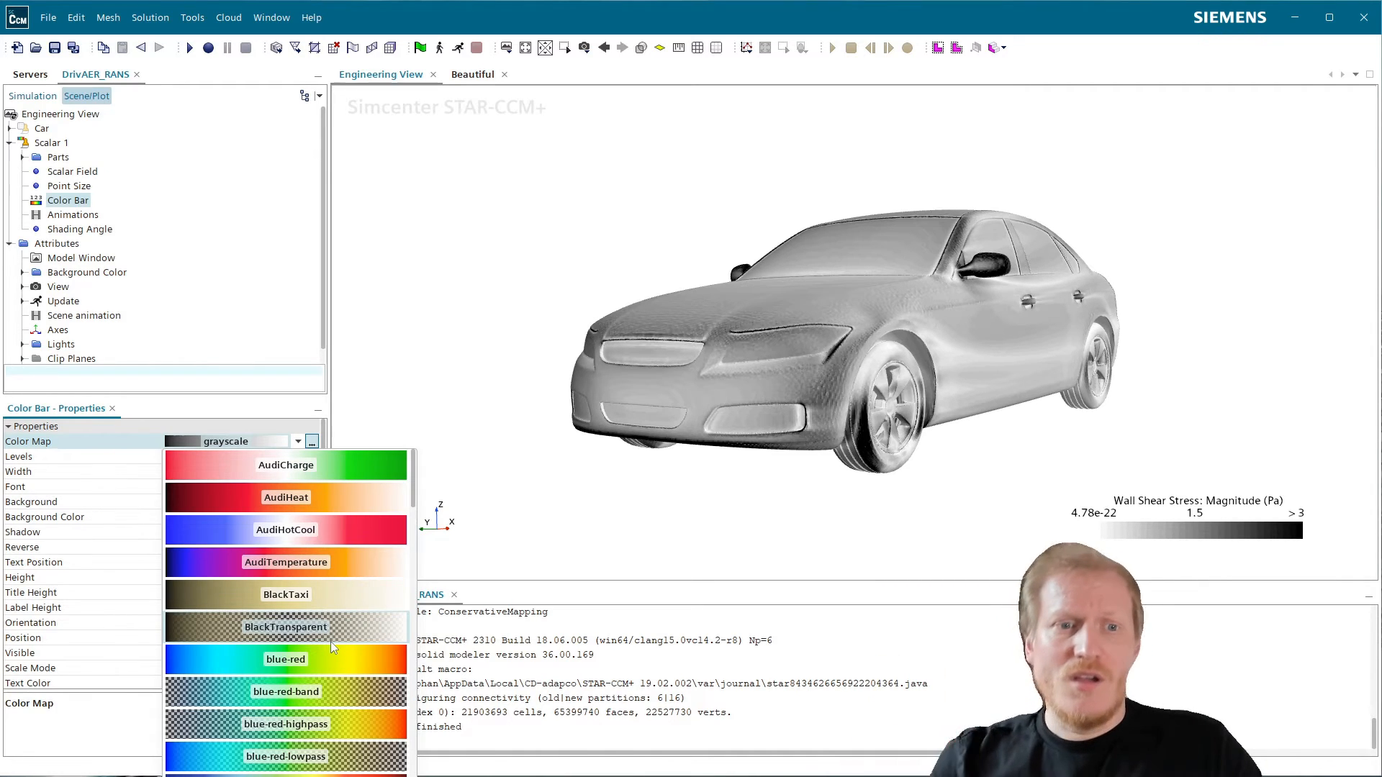
pyautogui.scroll(-2, 331, 642)
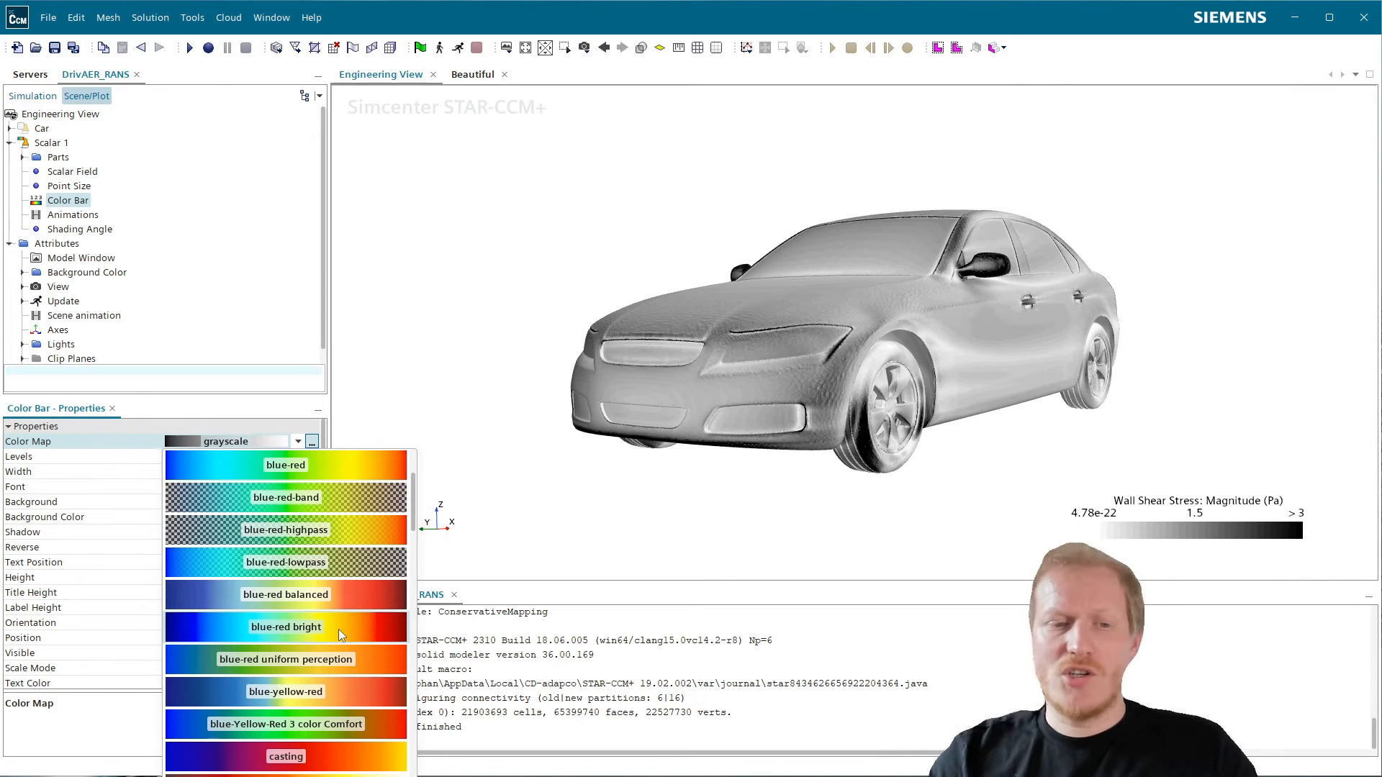
pyautogui.scroll(-1, 360, 694)
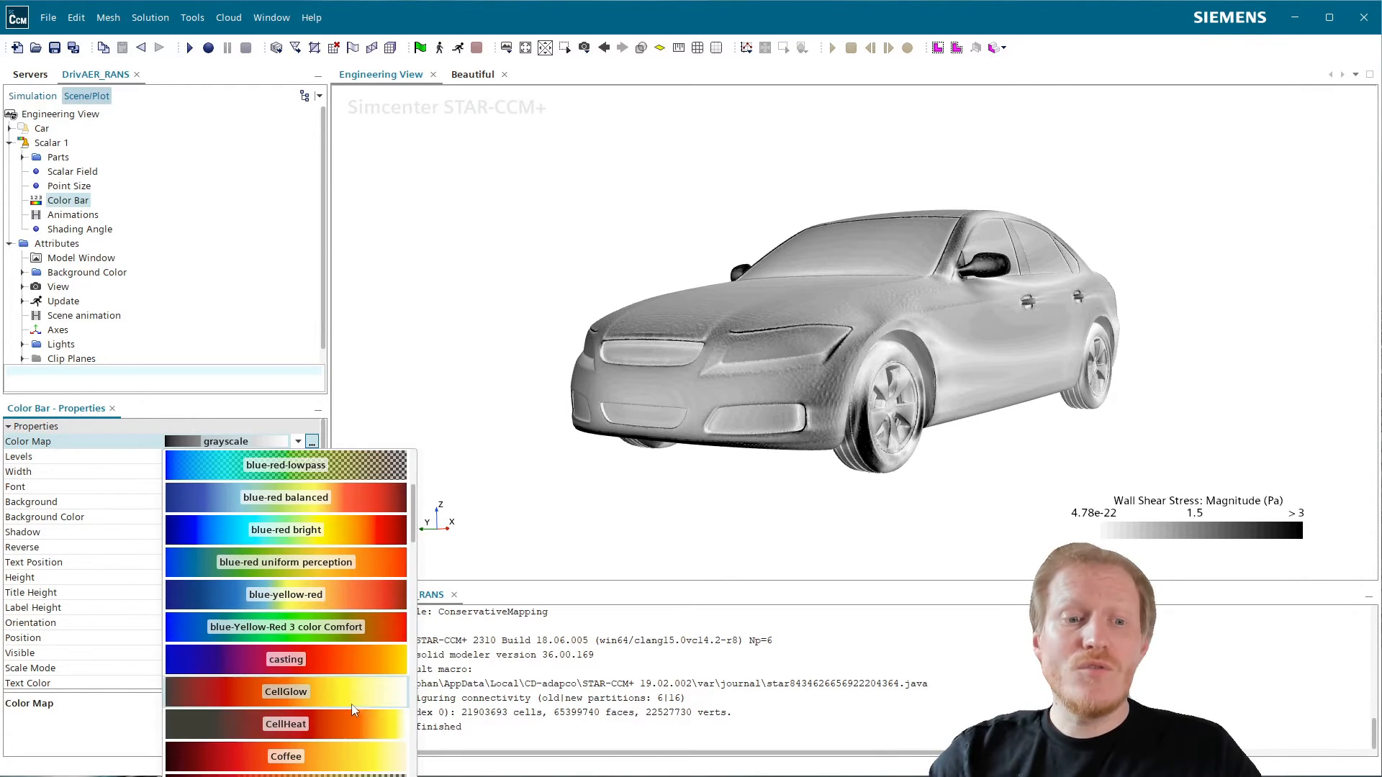
pyautogui.scroll(-1, 353, 699)
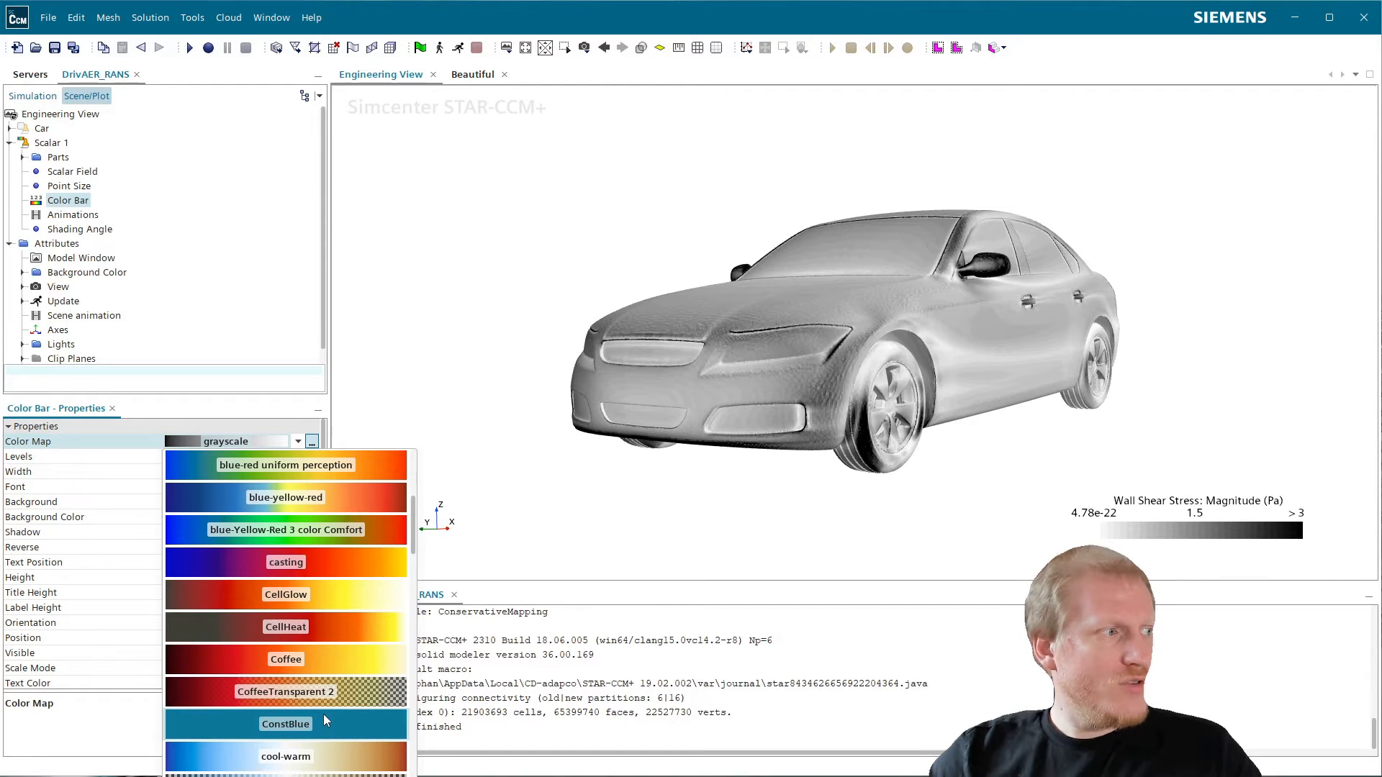
pyautogui.scroll(-1, 323, 715)
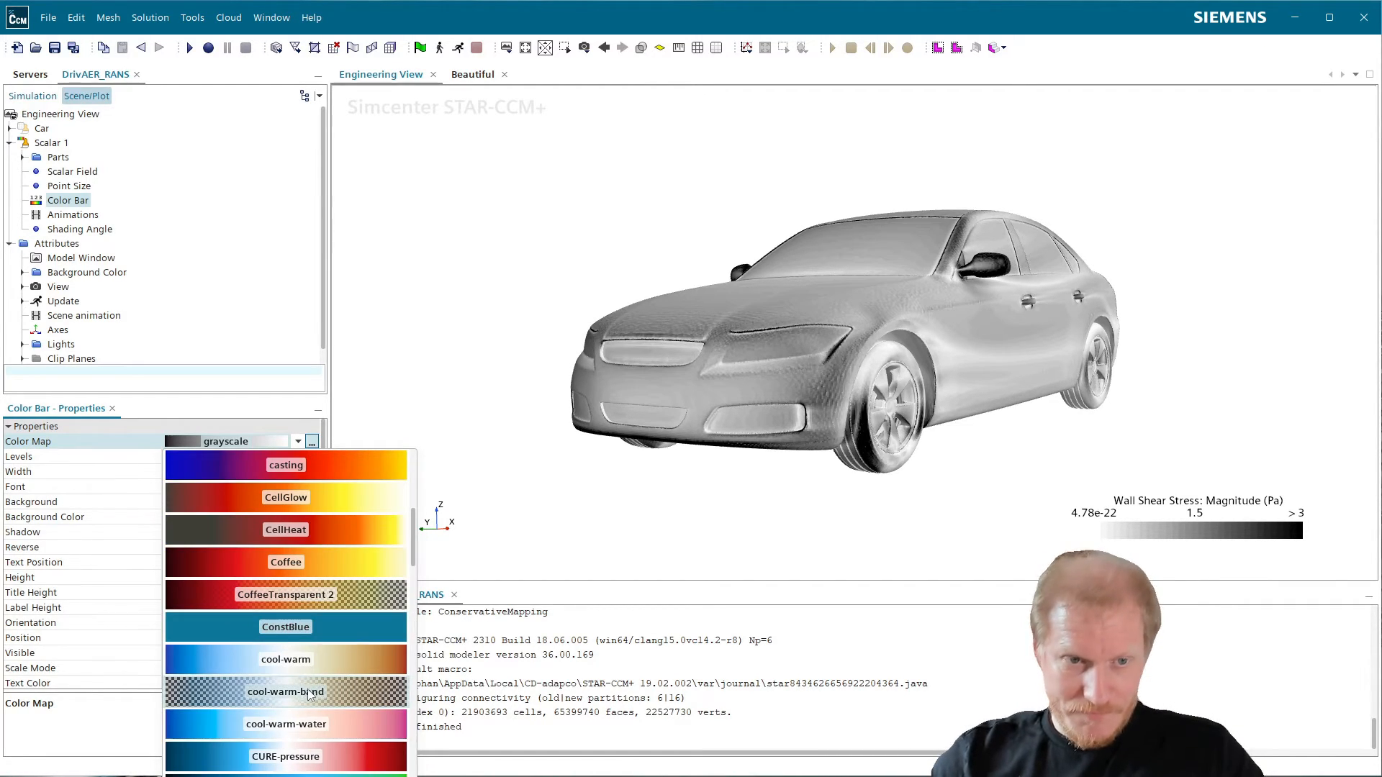
pyautogui.scroll(-4, 316, 702)
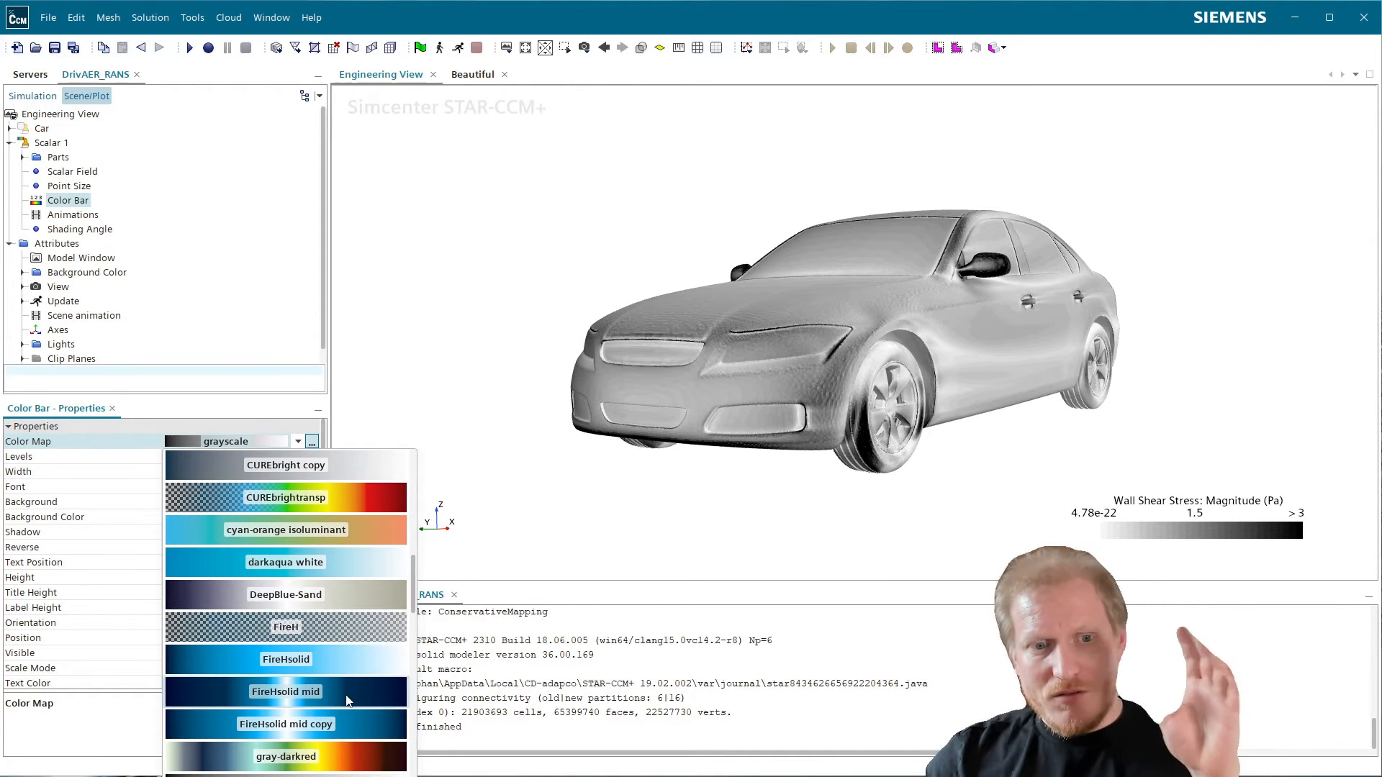
pyautogui.scroll(-1, 348, 712)
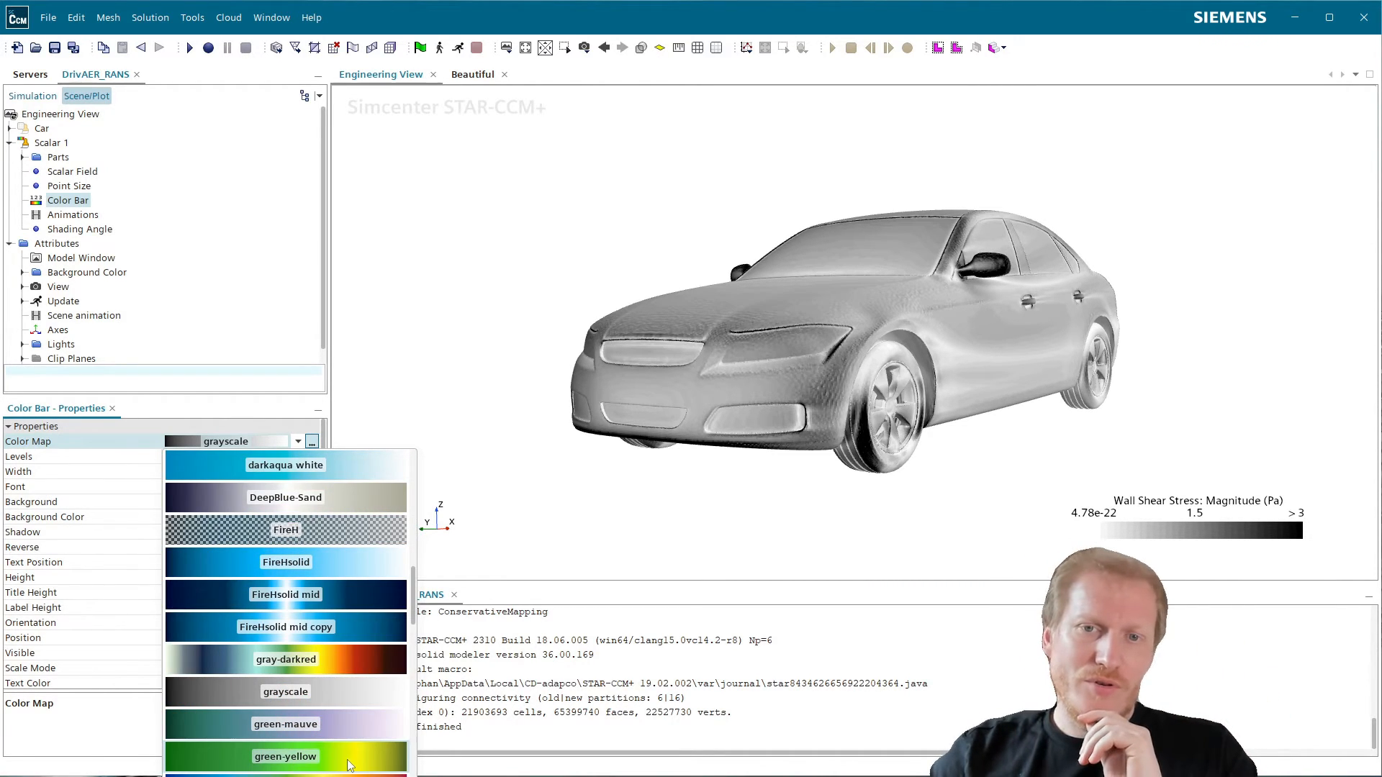
pyautogui.scroll(5, 347, 765)
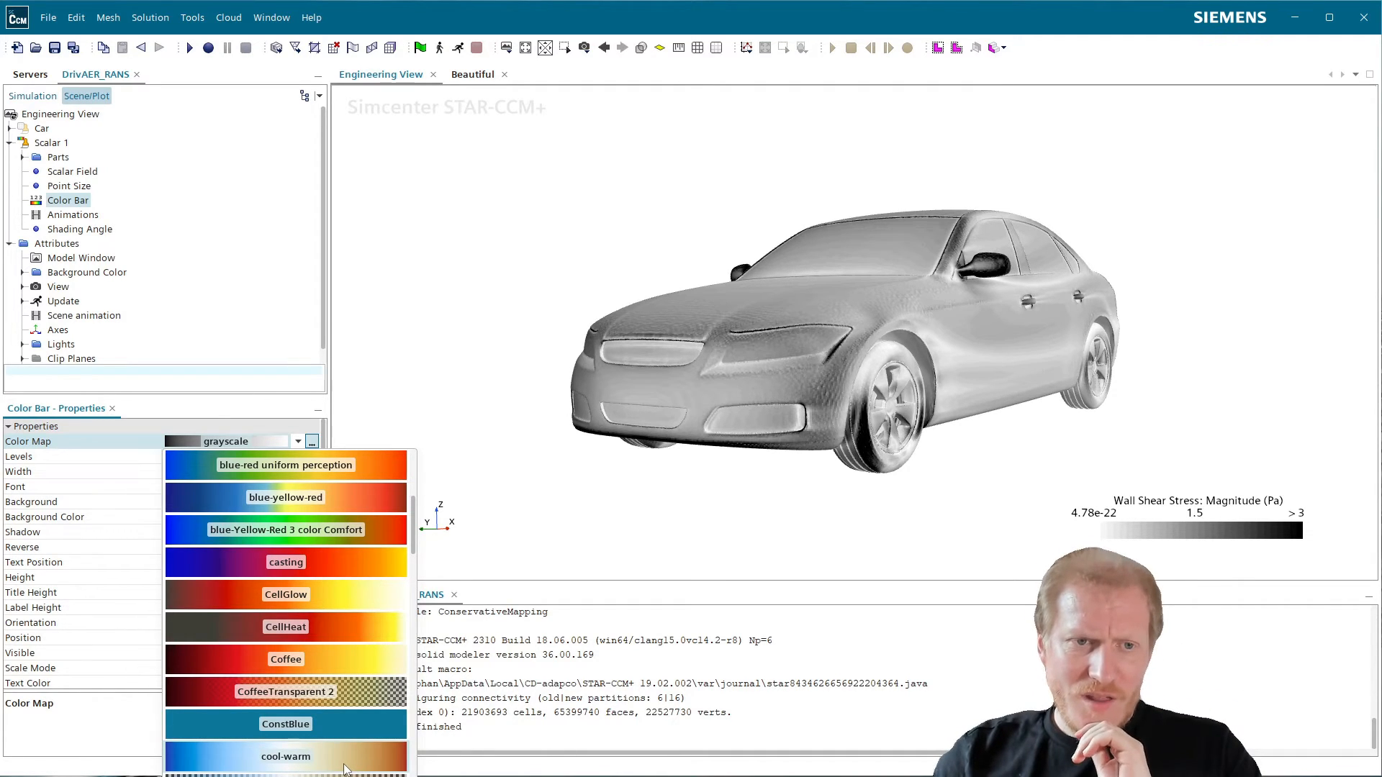
pyautogui.scroll(2, 344, 769)
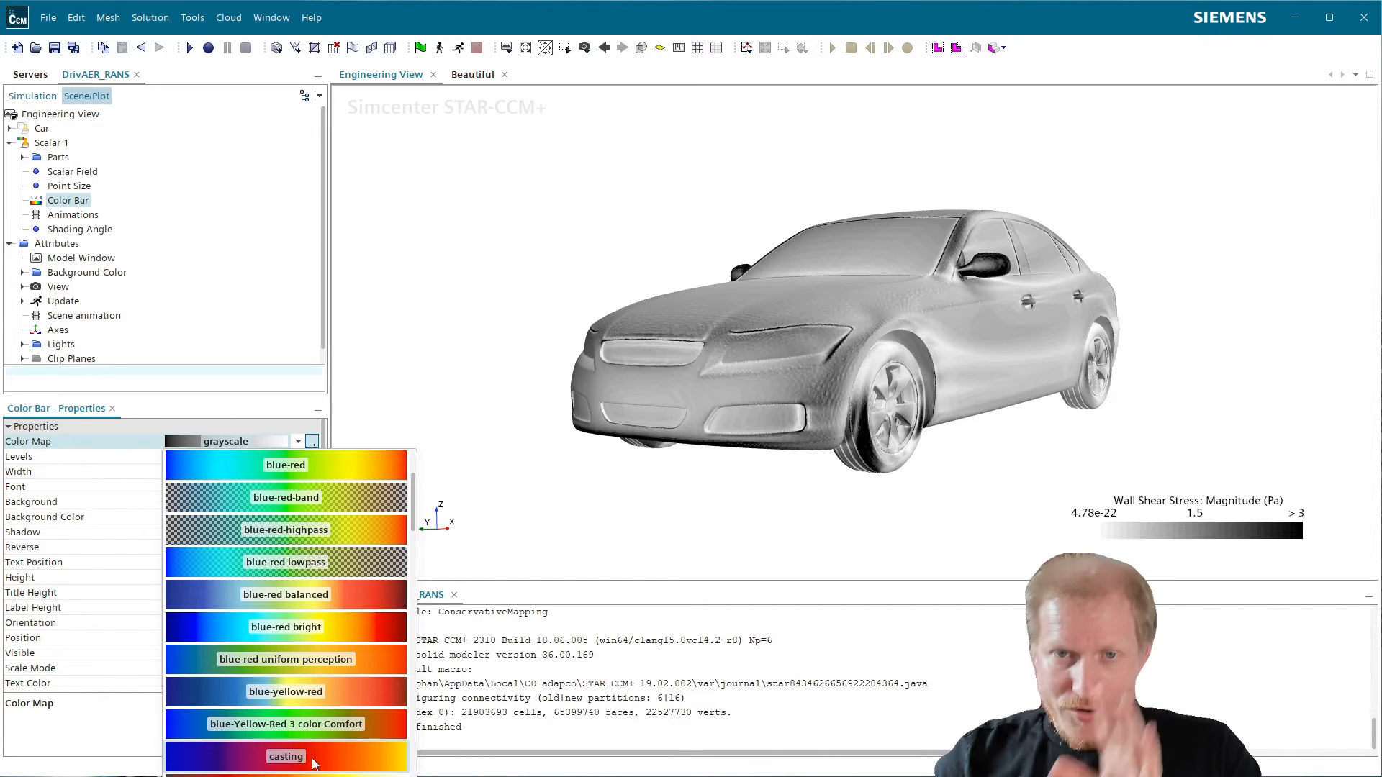
pyautogui.scroll(2, 314, 761)
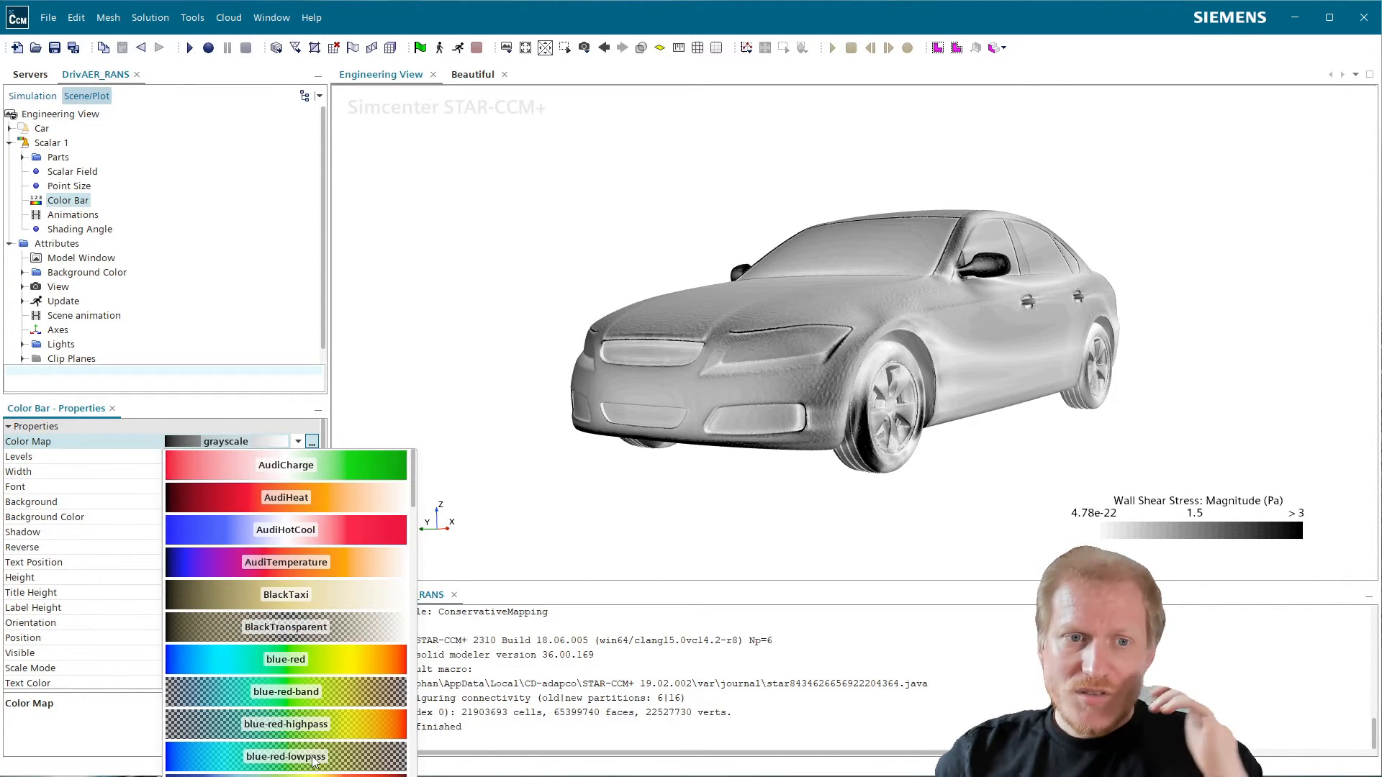
pyautogui.scroll(-2, 313, 762)
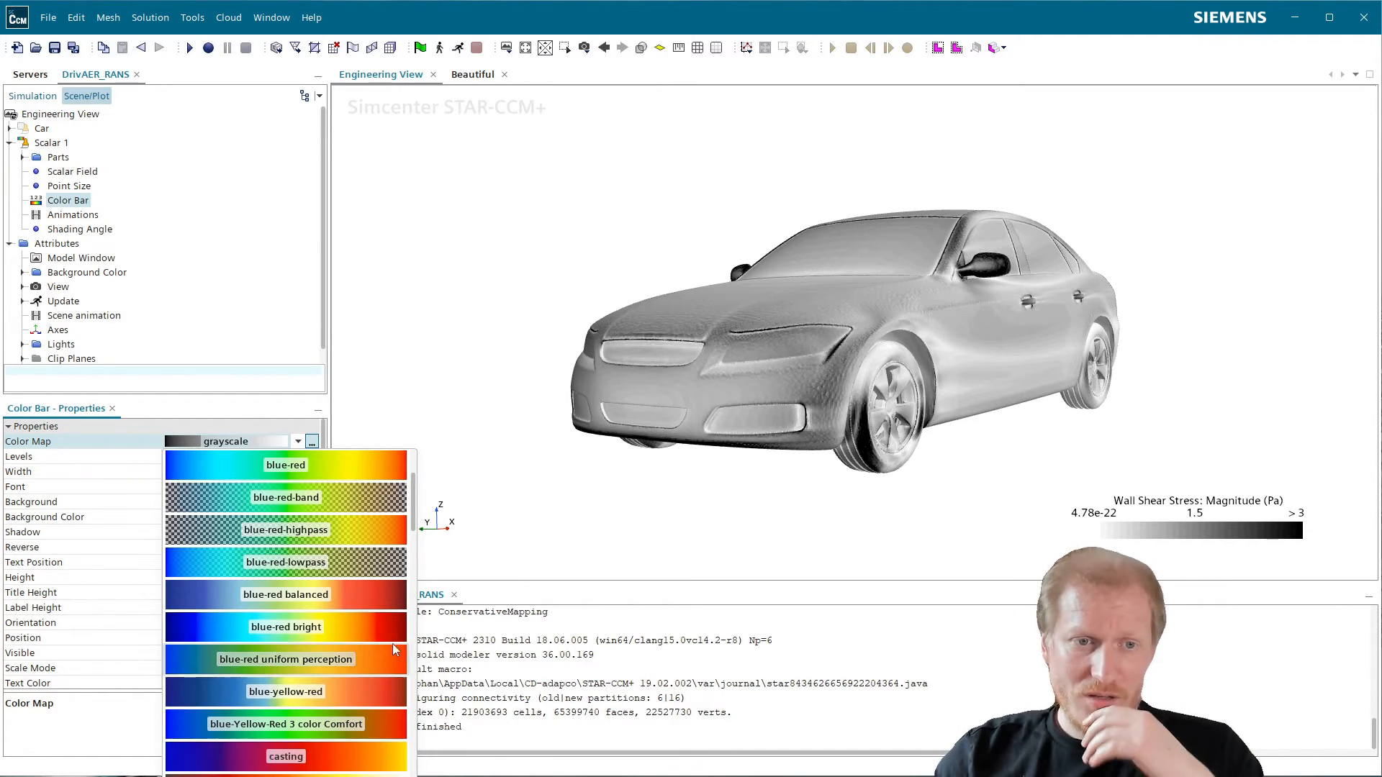
pyautogui.click(371, 624)
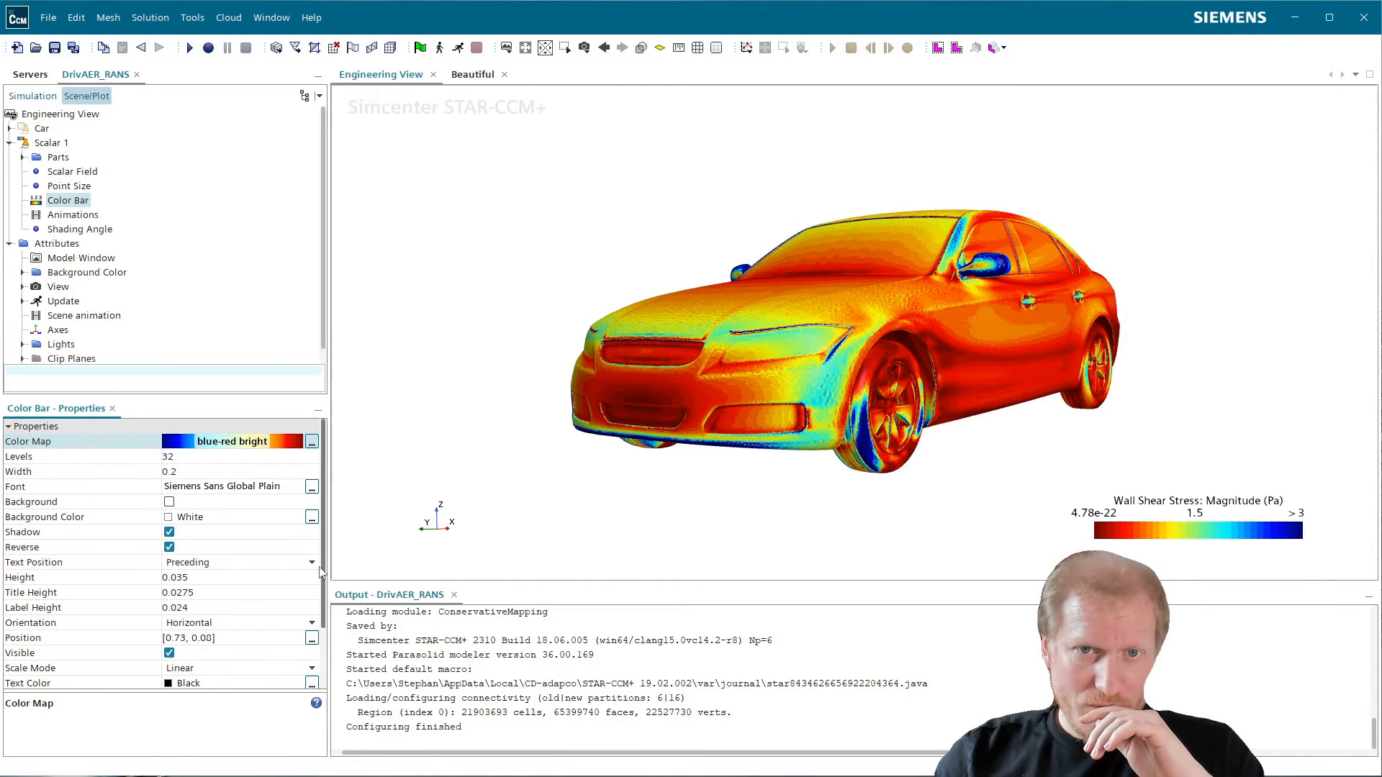
pyautogui.click(277, 445)
pyautogui.click(335, 466)
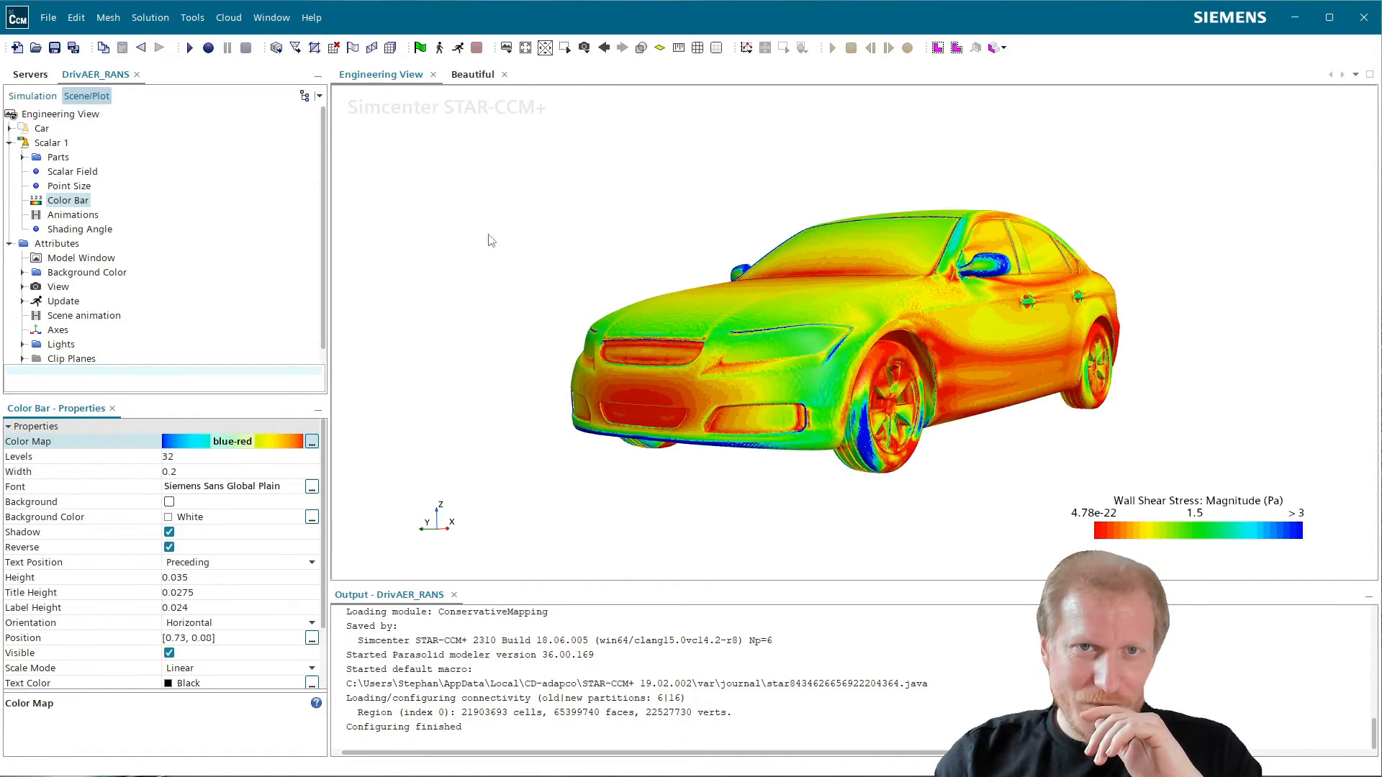
# - Return to the Beautiful scene and hide all parts of the Body displayer
pyautogui.click(478, 82)
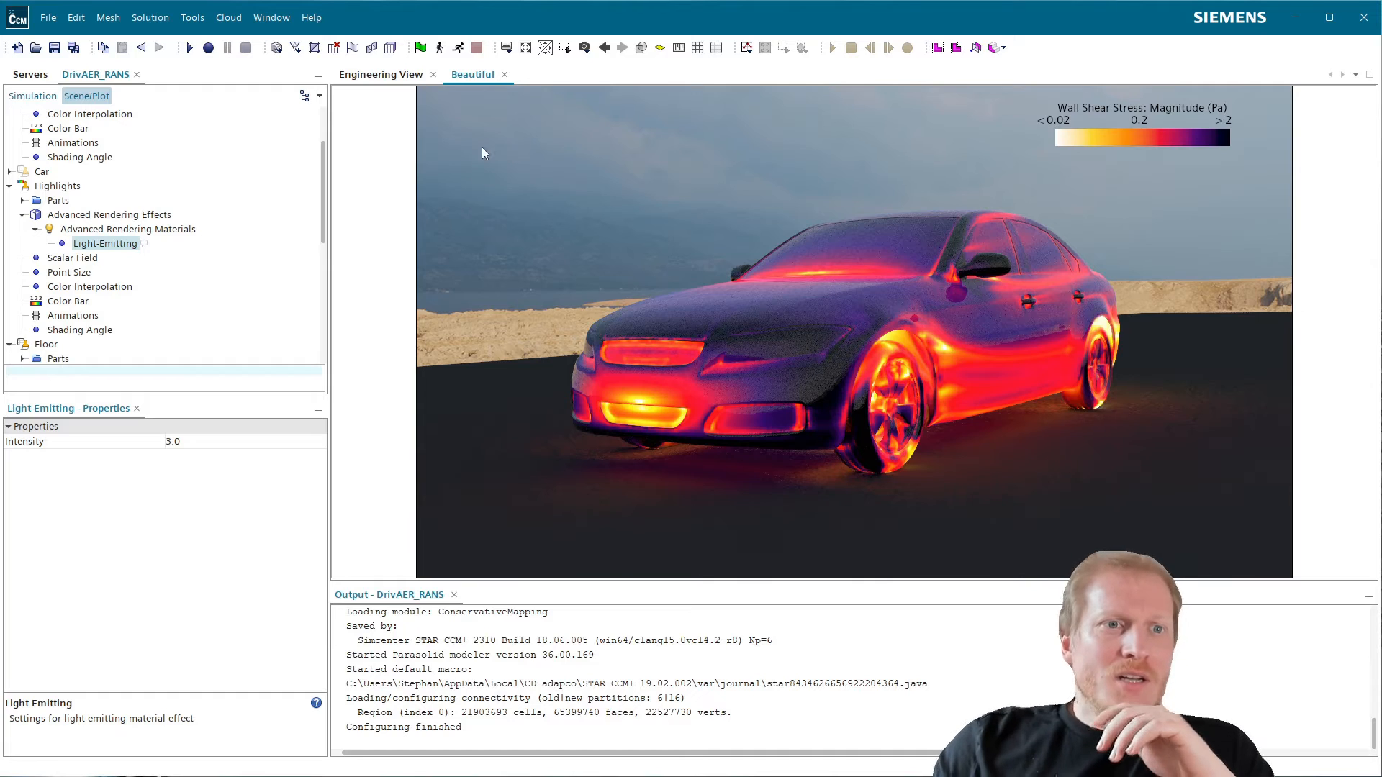
pyautogui.scroll(2, 173, 306)
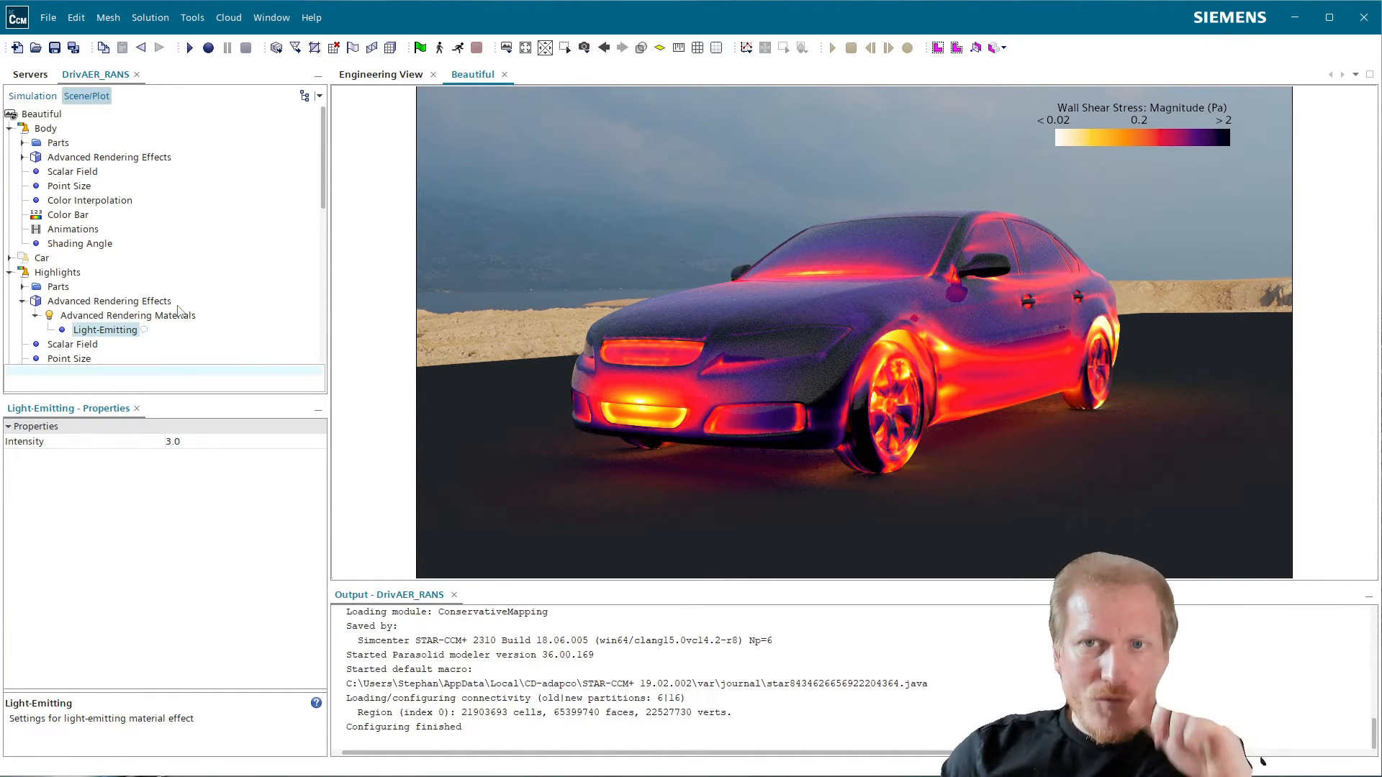
pyautogui.click(45, 131)
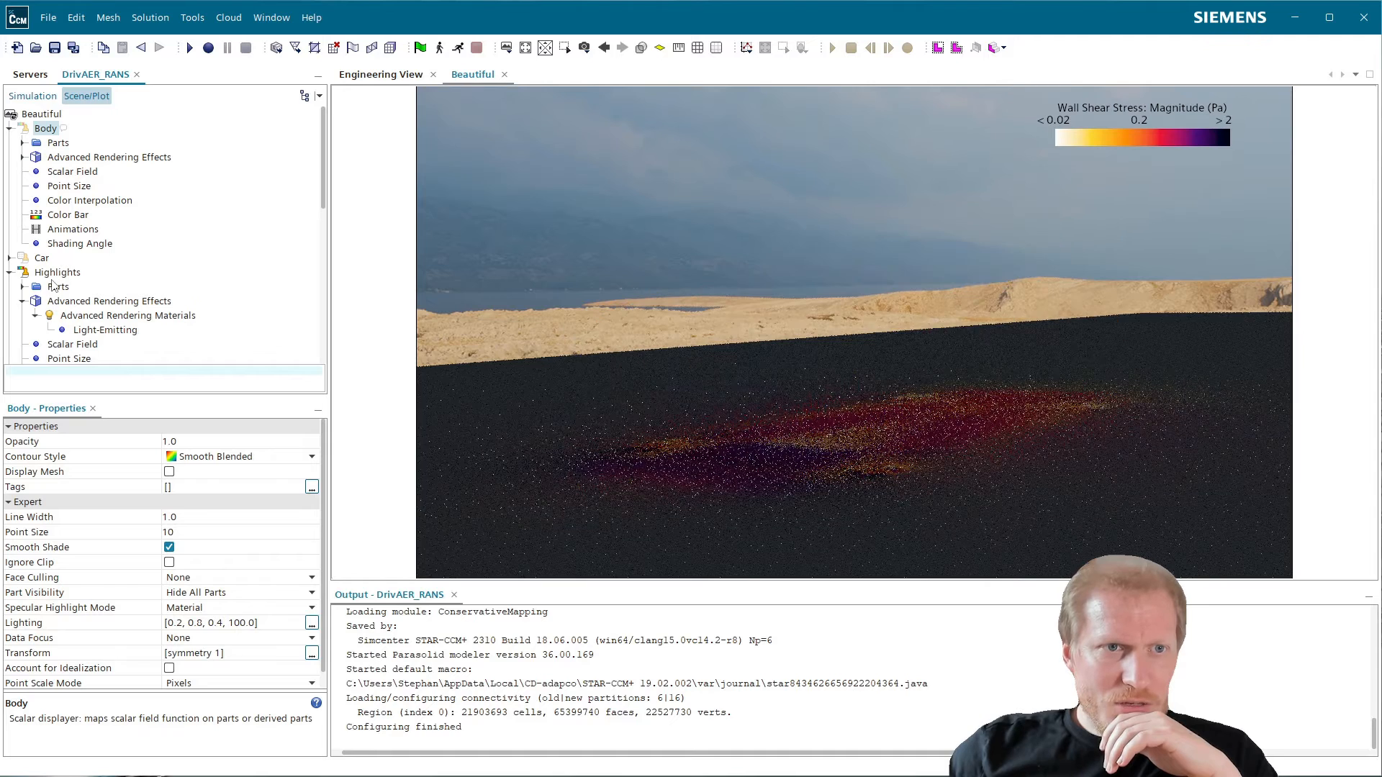
# - Turn off advanced rendering for the Beautiful scene
pyautogui.click(56, 273)
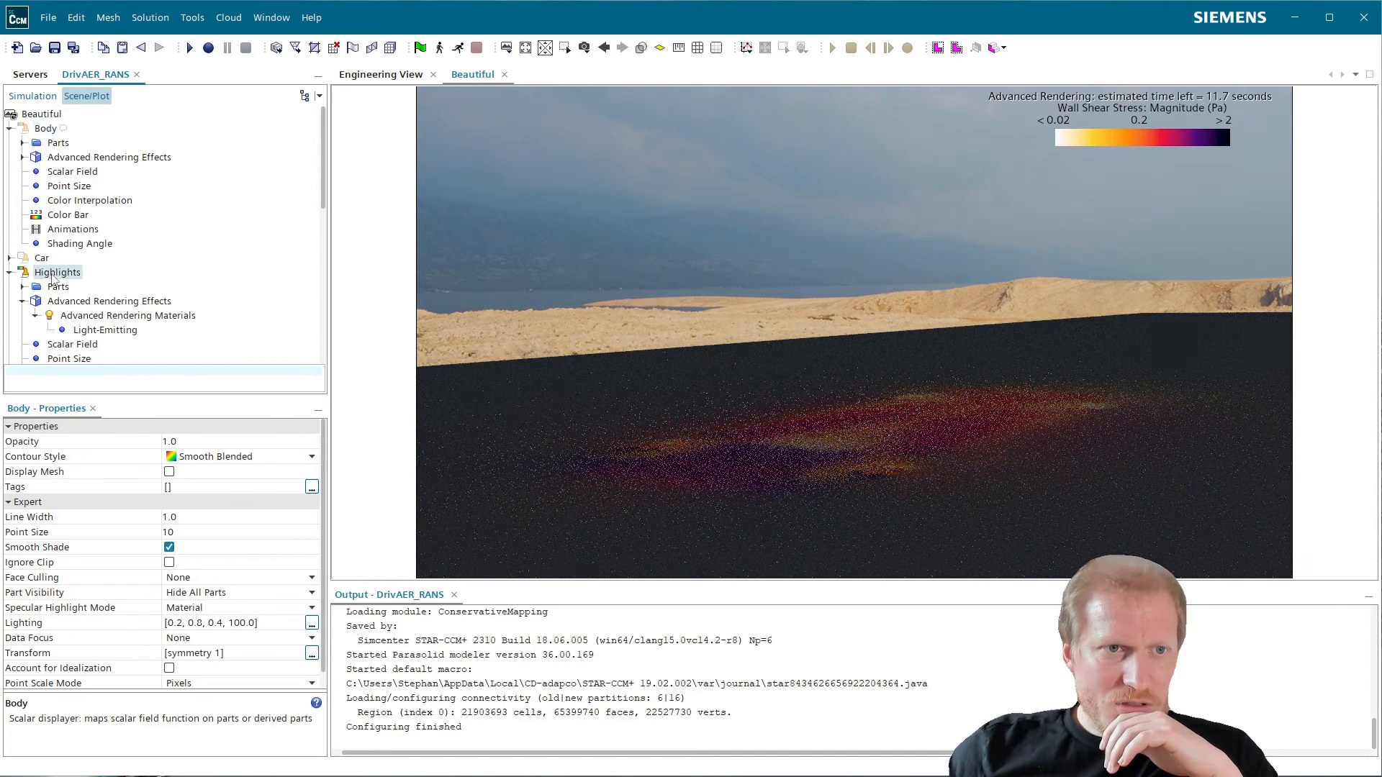
pyautogui.click(56, 116)
pyautogui.click(174, 519)
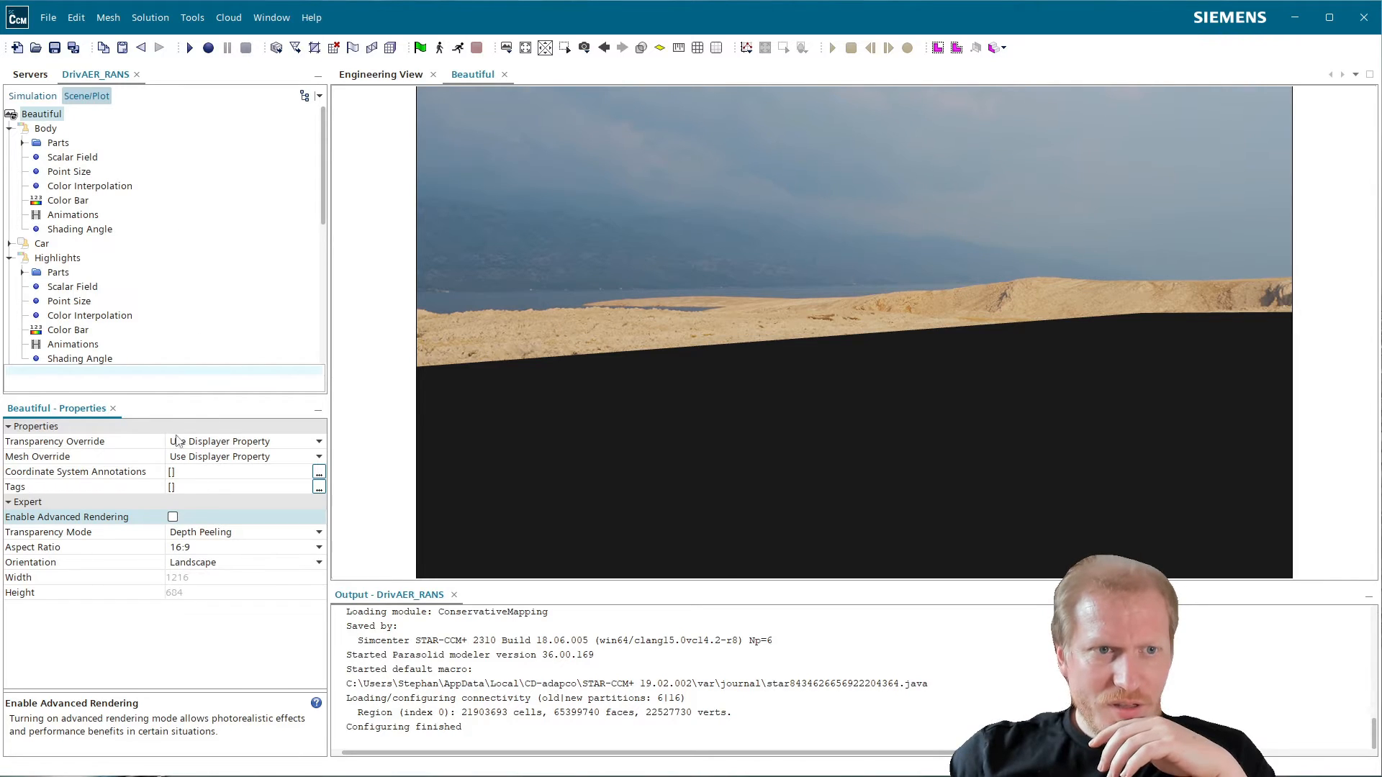
# - Switch the Beautiful scene's background color mode to Solid
pyautogui.scroll(-4, 148, 348)
pyautogui.scroll(10, 149, 348)
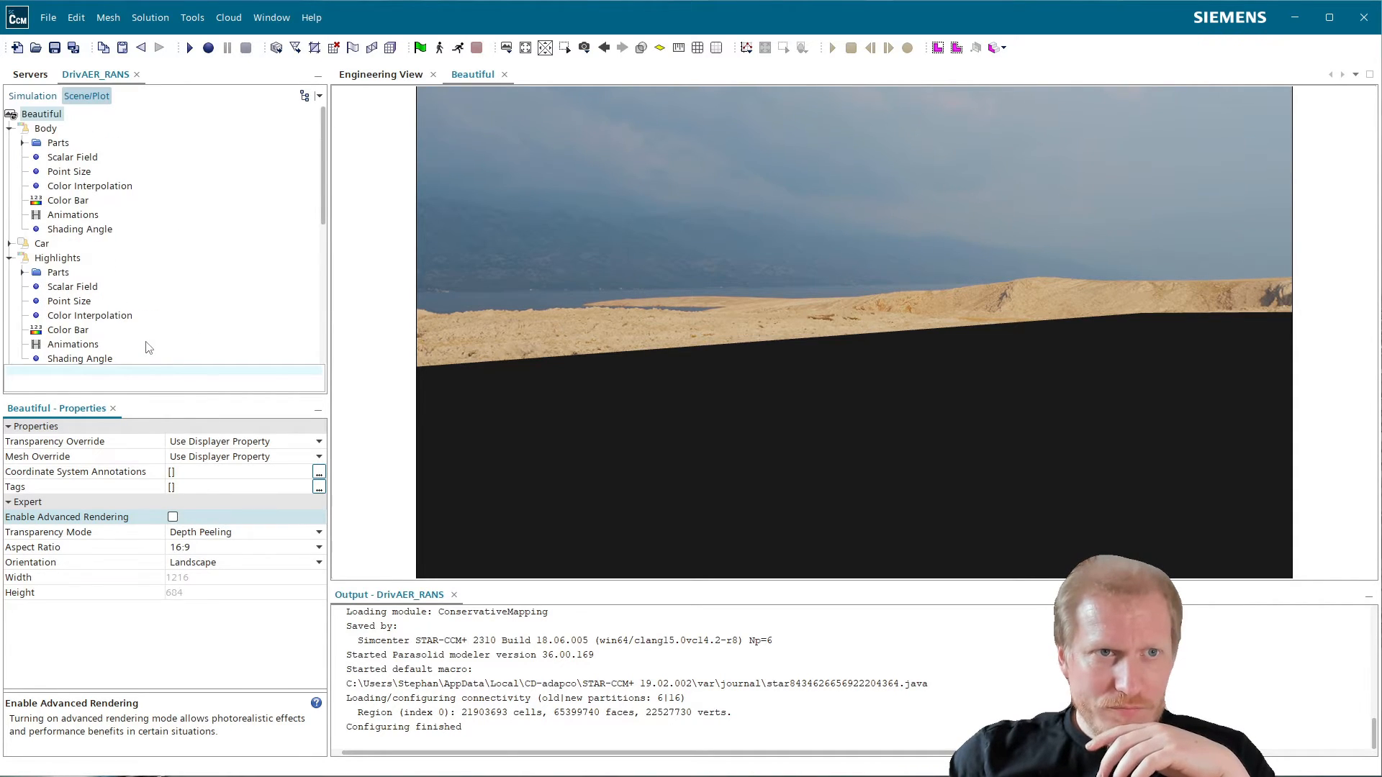
pyautogui.scroll(-7, 149, 348)
pyautogui.scroll(6, 81, 204)
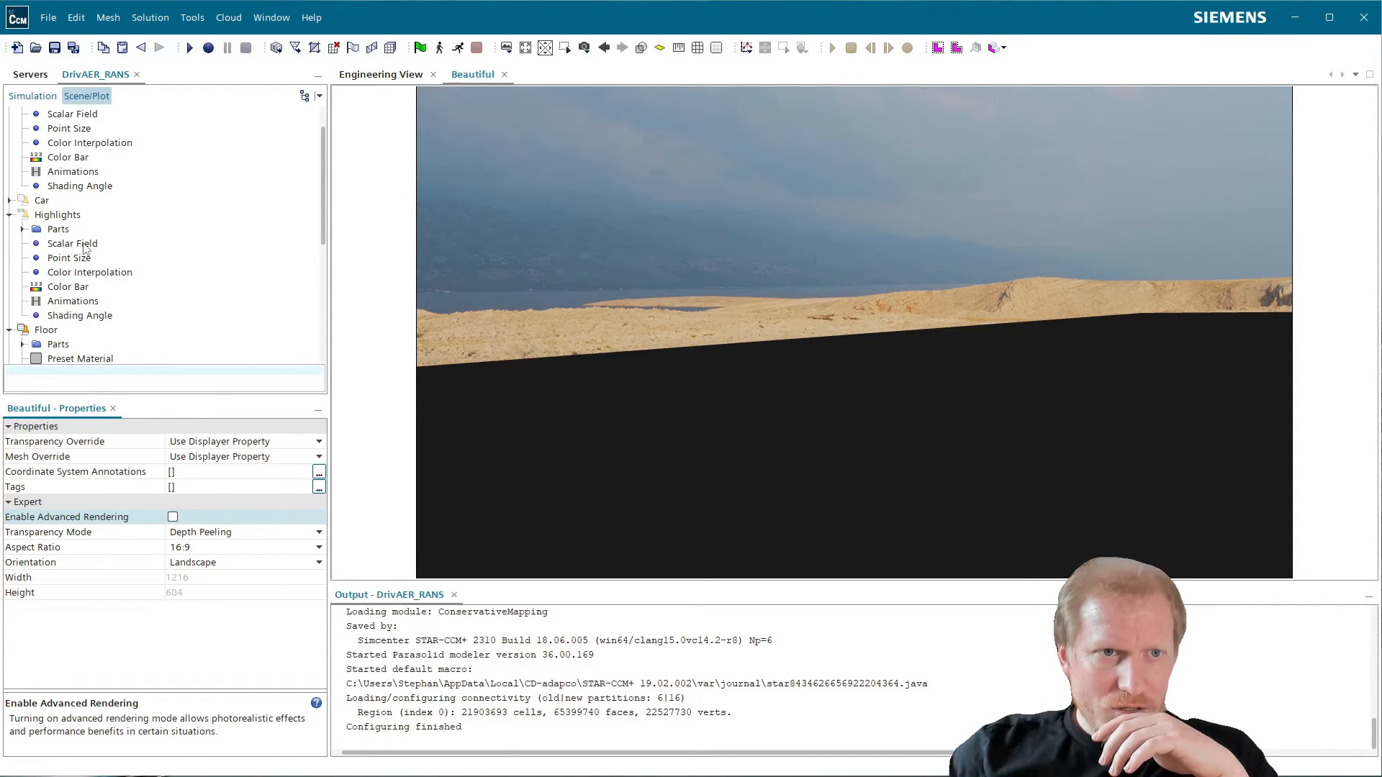
pyautogui.scroll(-7, 89, 248)
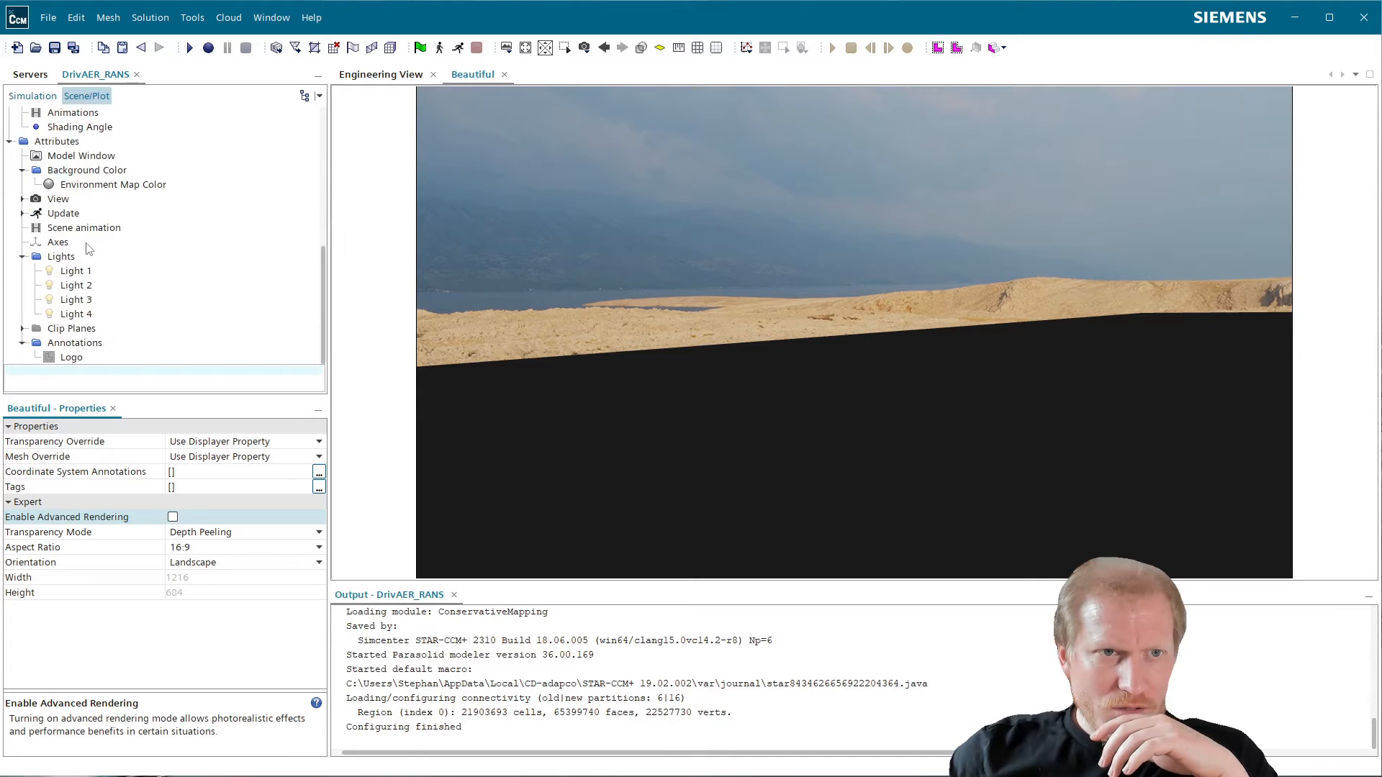
pyautogui.click(86, 185)
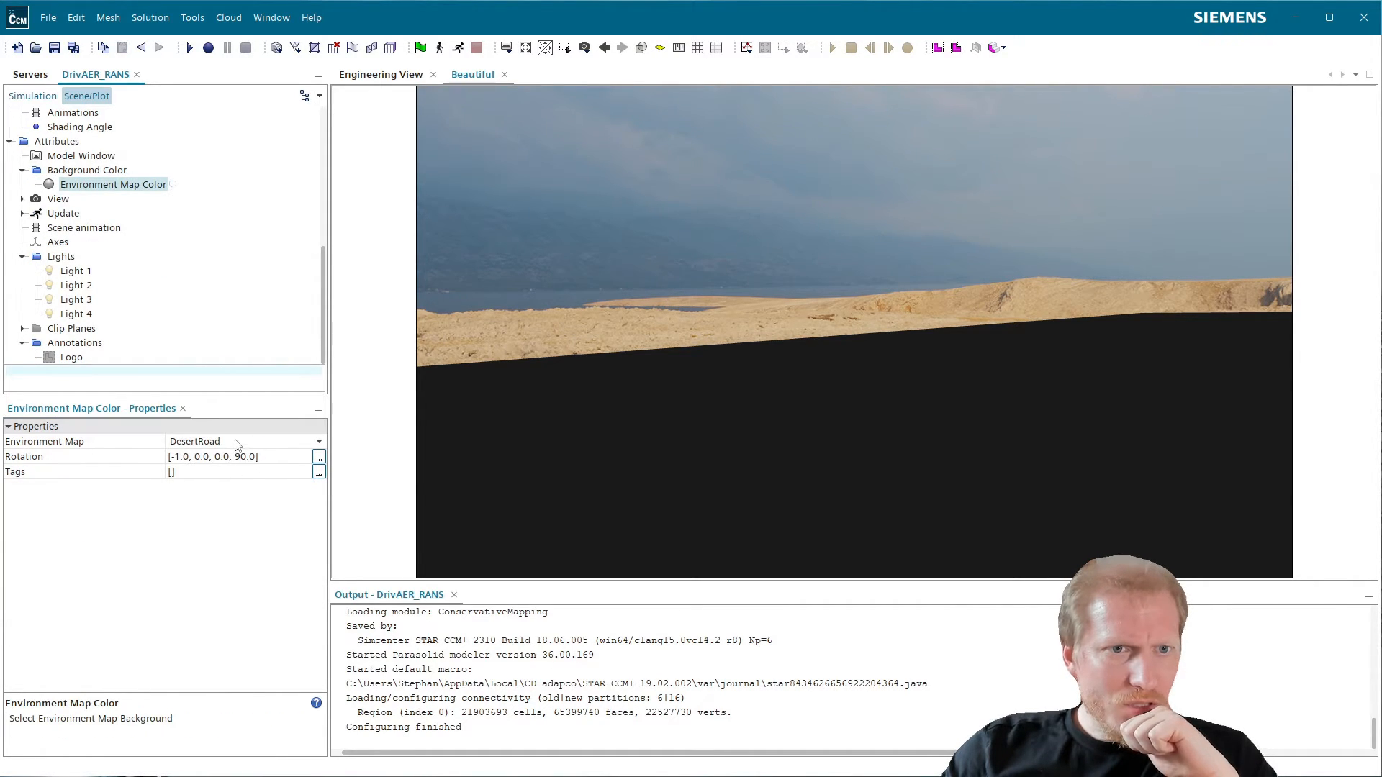
pyautogui.click(238, 442)
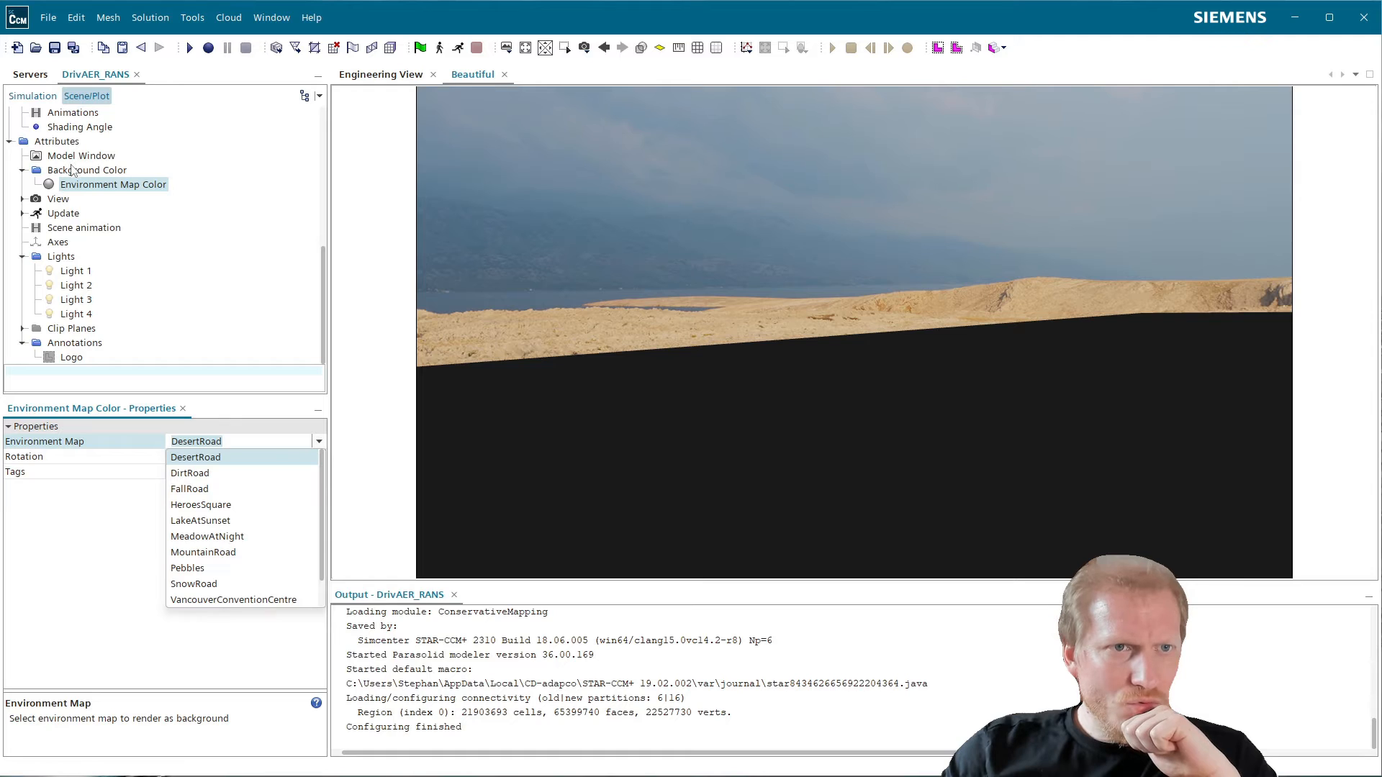
pyautogui.click(72, 171)
pyautogui.click(254, 443)
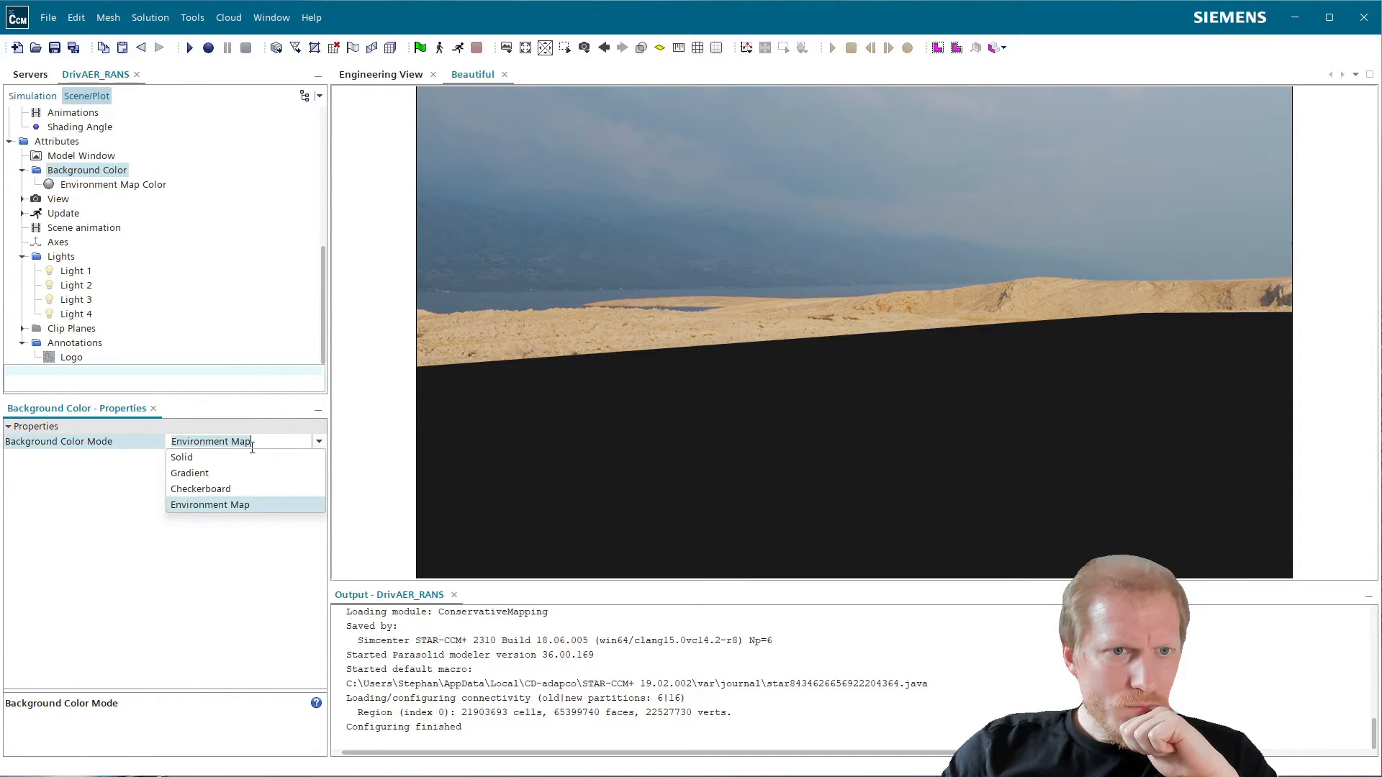
pyautogui.click(215, 458)
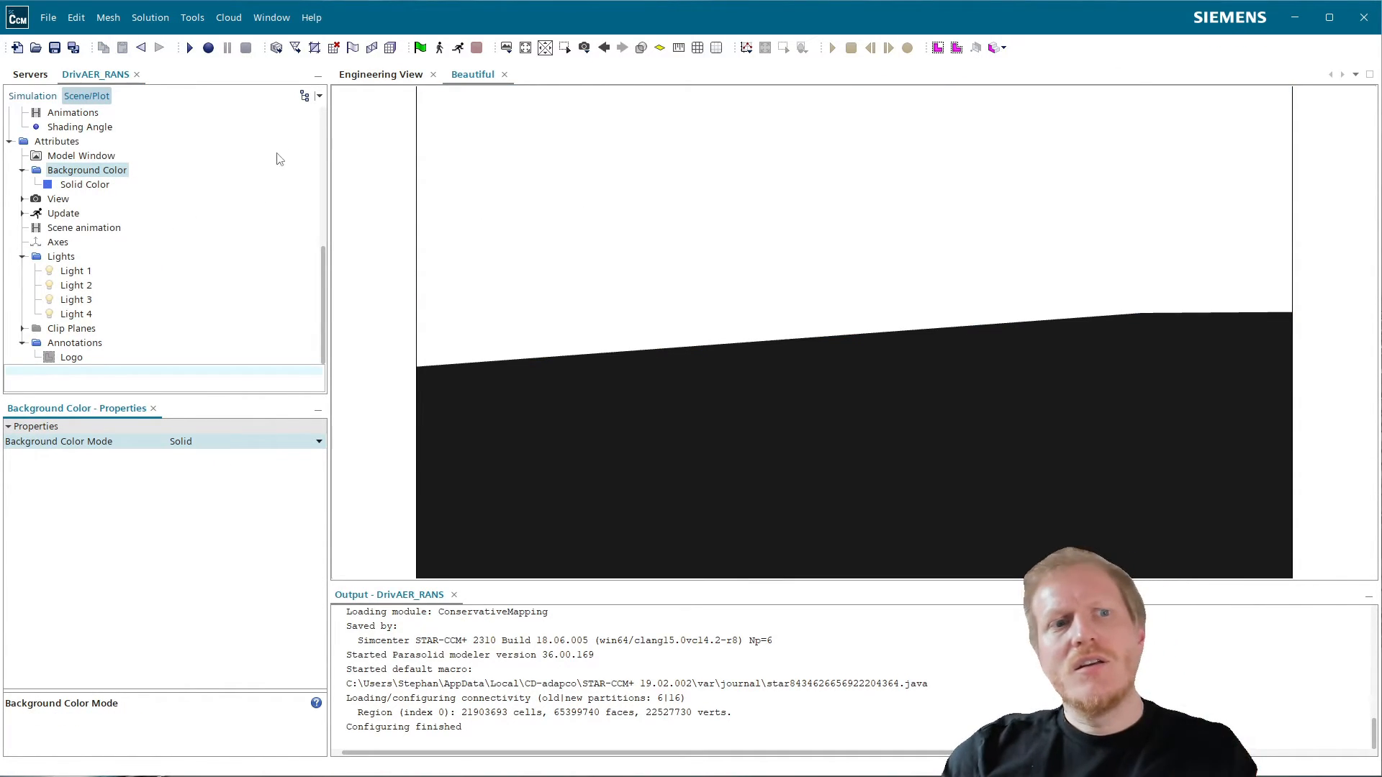
pyautogui.scroll(7, 144, 263)
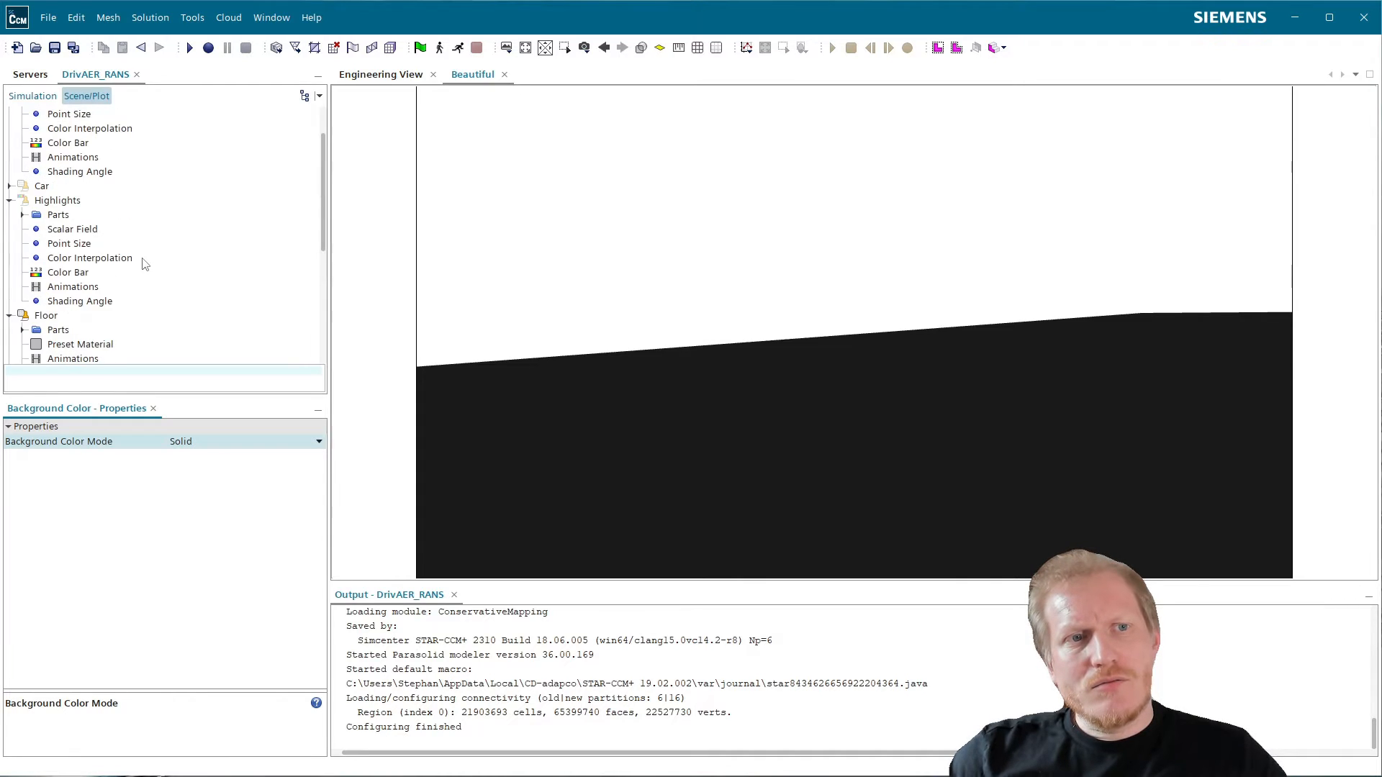
pyautogui.click(44, 130)
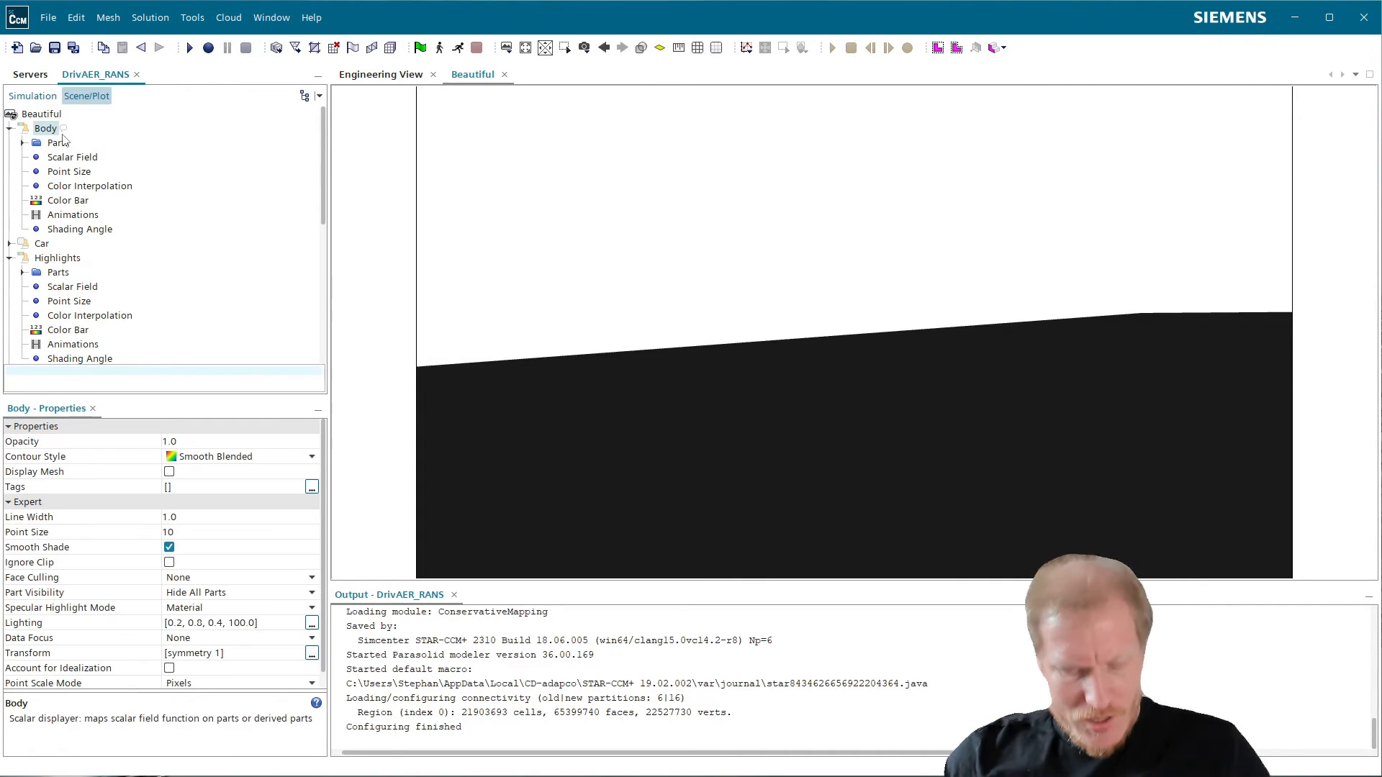
pyautogui.hotkey('ctrl', 'c')
pyautogui.click(42, 116)
pyautogui.hotkey('ctrl', 'v')
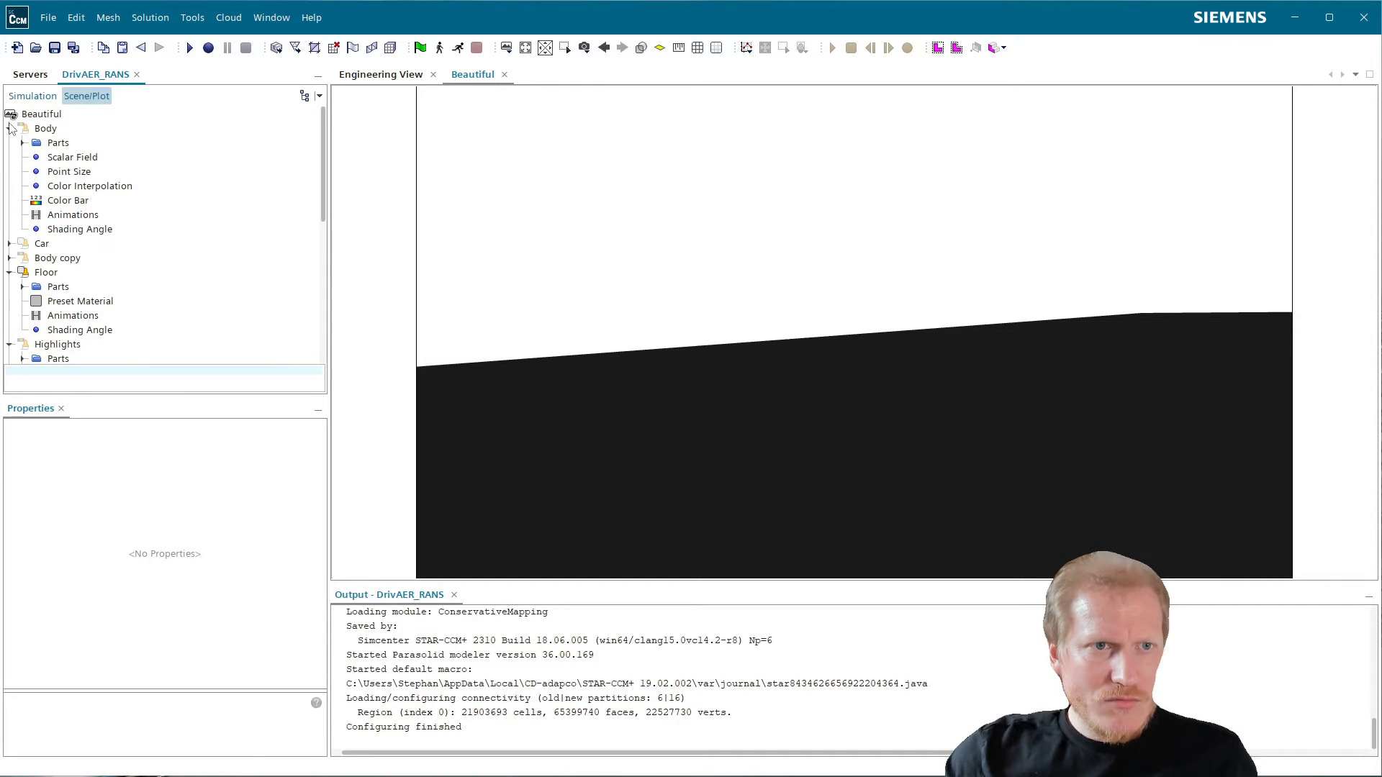
pyautogui.click(58, 259)
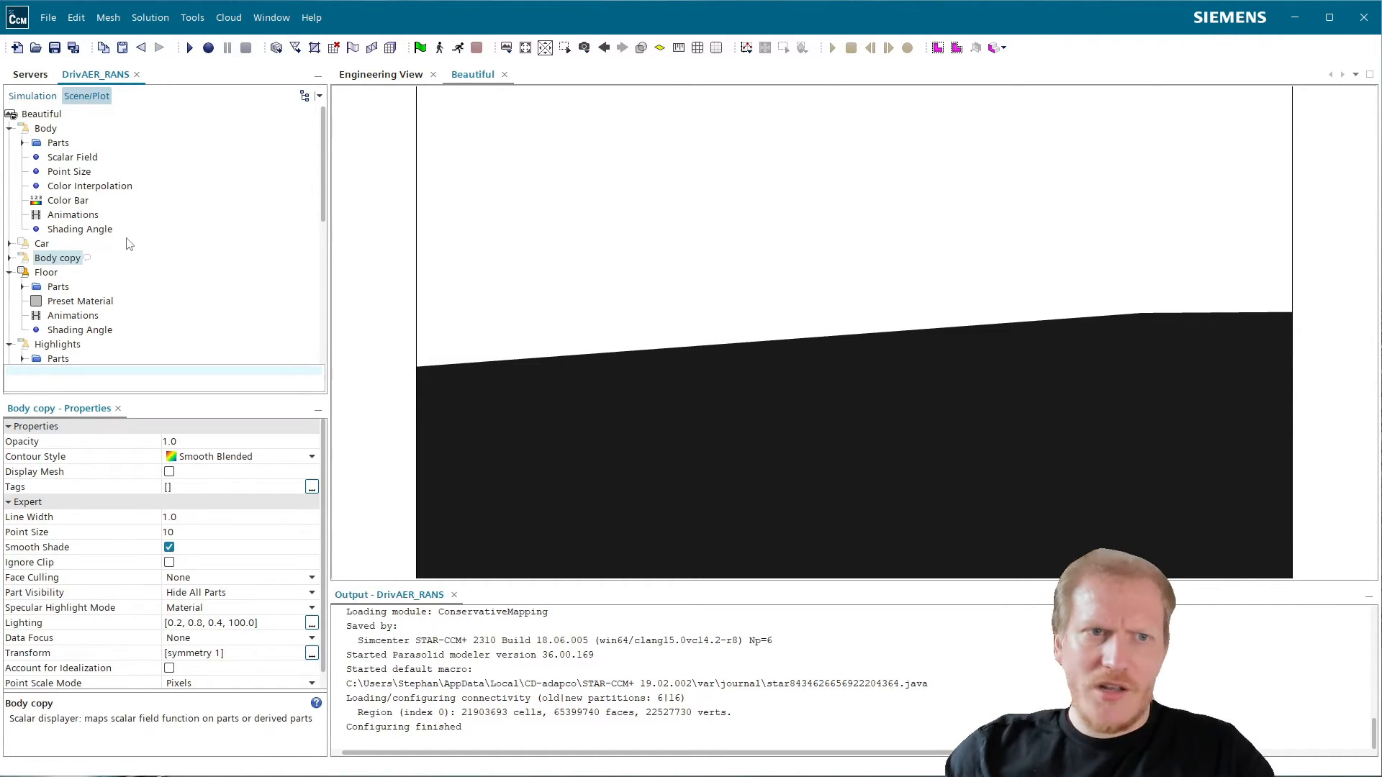
pyautogui.press('Delete')
pyautogui.press('Return')
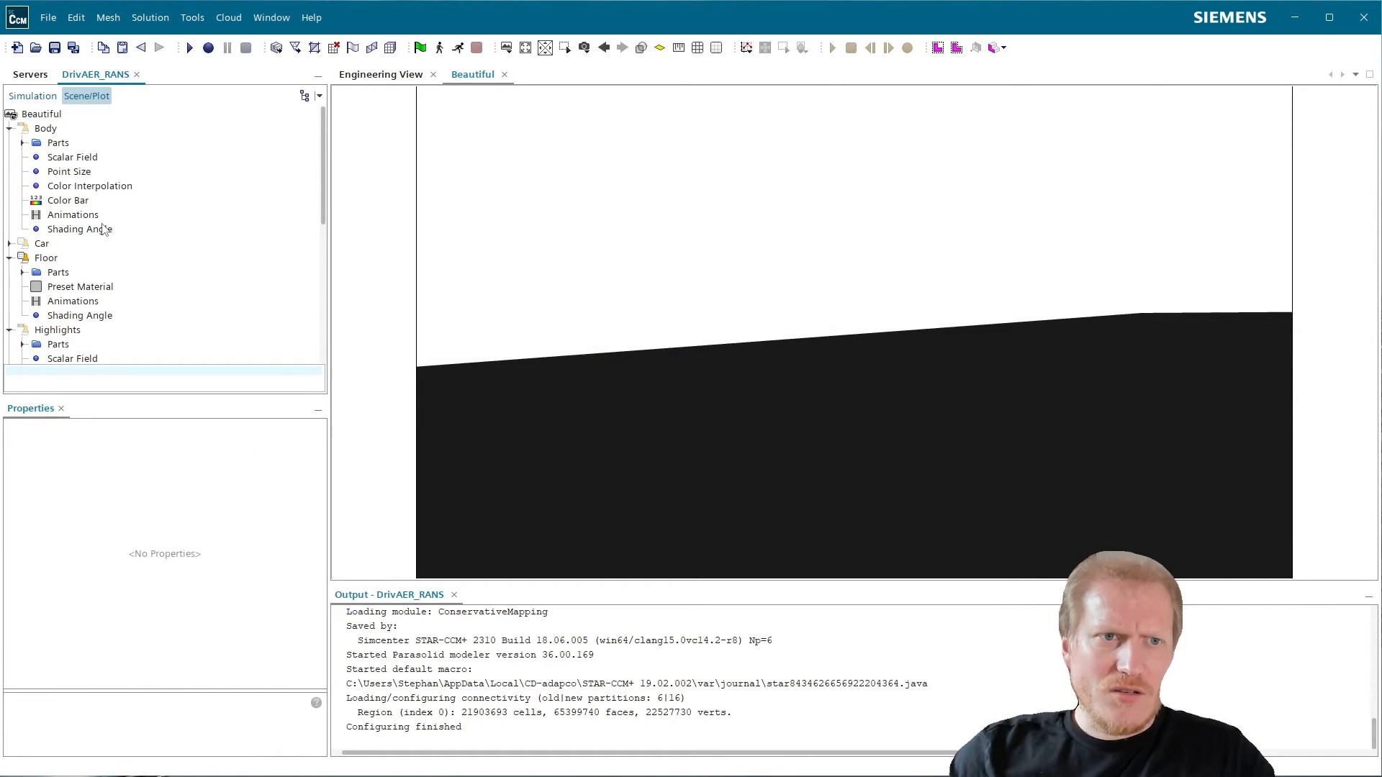
# - Tidy the displayer tree and examine which car surfaces the region's CarBody and CarOther boundaries cover
pyautogui.click(9, 128)
pyautogui.click(9, 157)
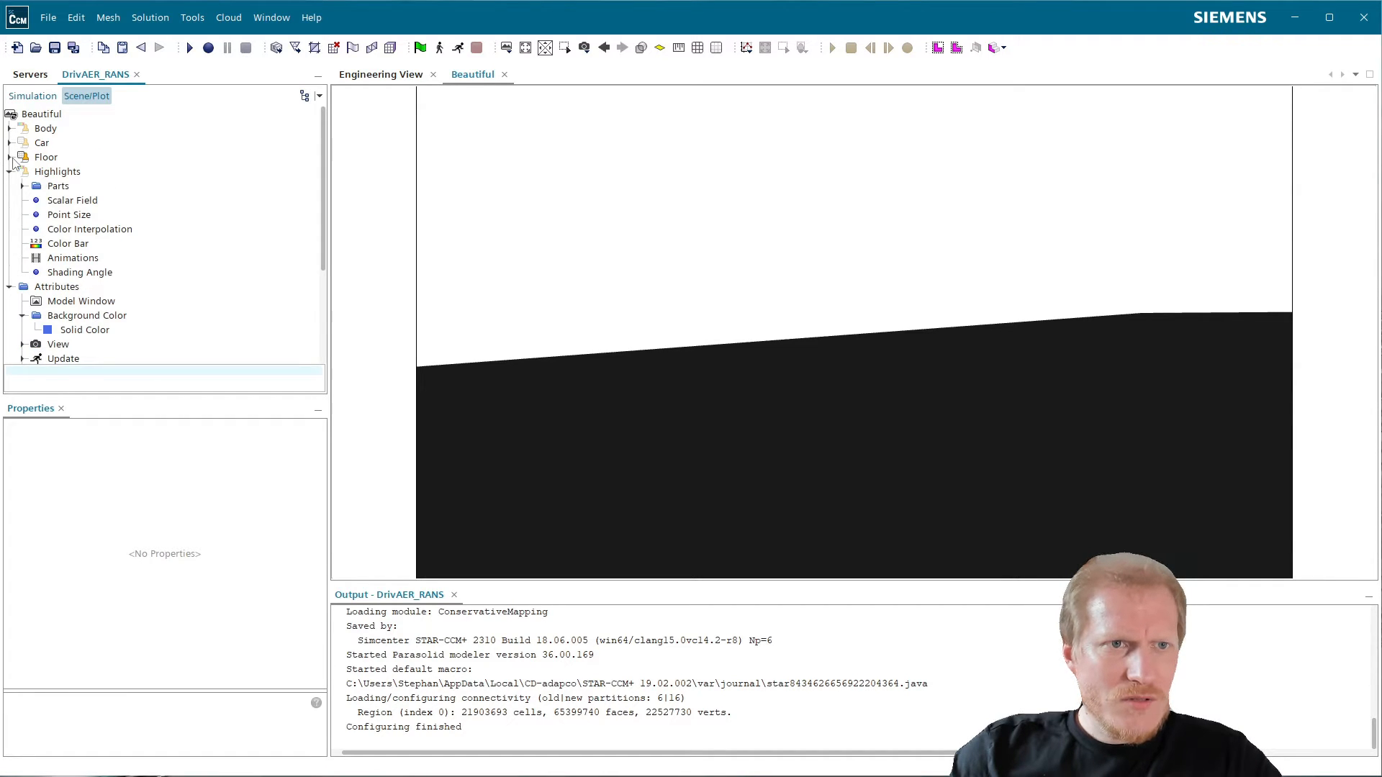
pyautogui.click(9, 172)
pyautogui.click(33, 96)
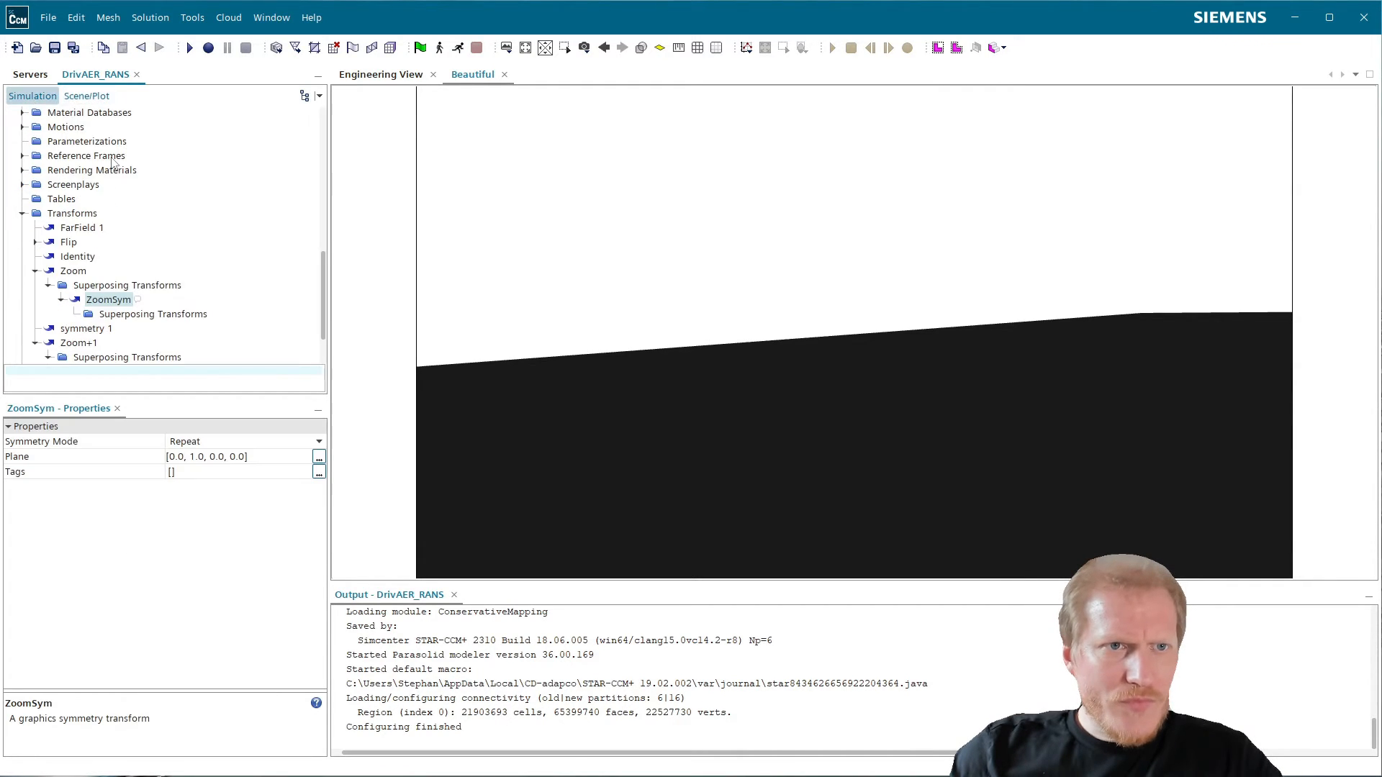
pyautogui.scroll(10, 164, 279)
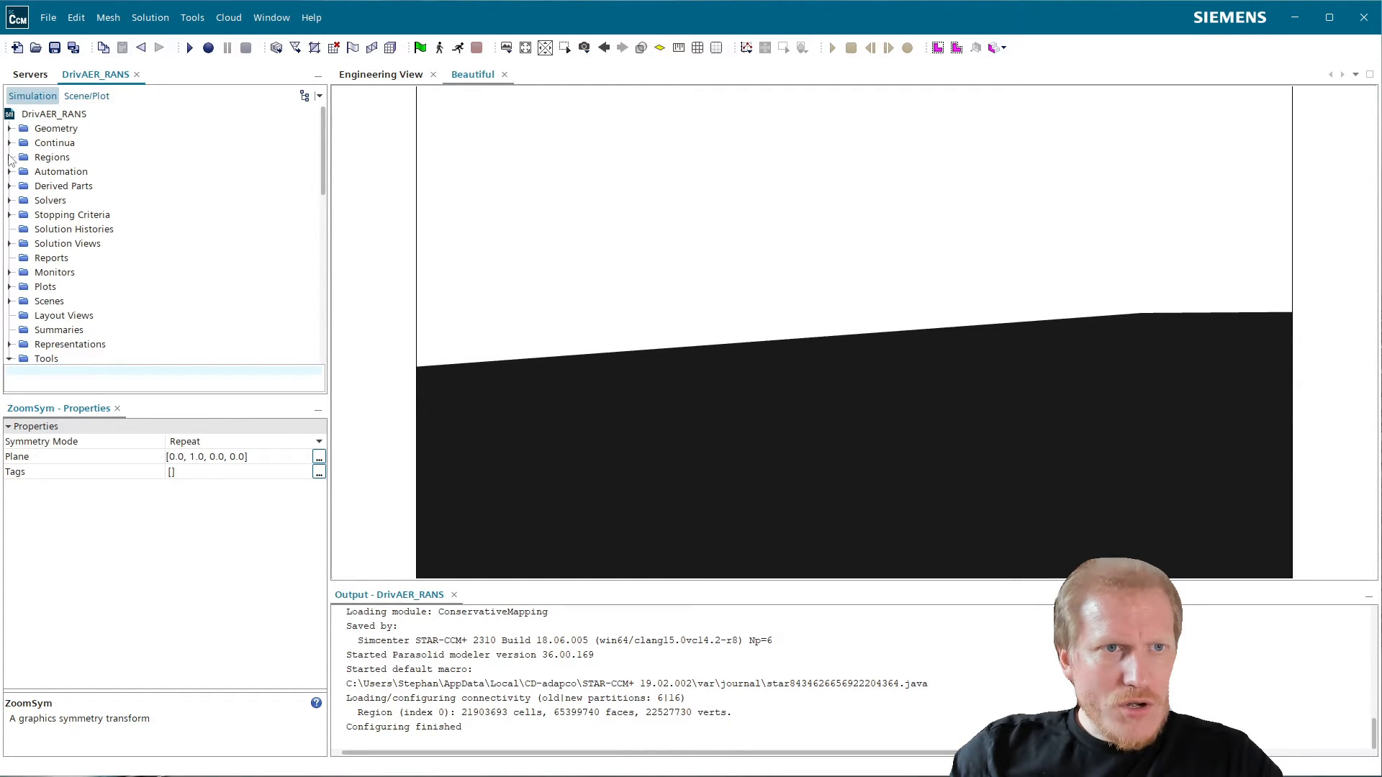
pyautogui.click(10, 156)
pyautogui.click(22, 171)
pyautogui.click(36, 186)
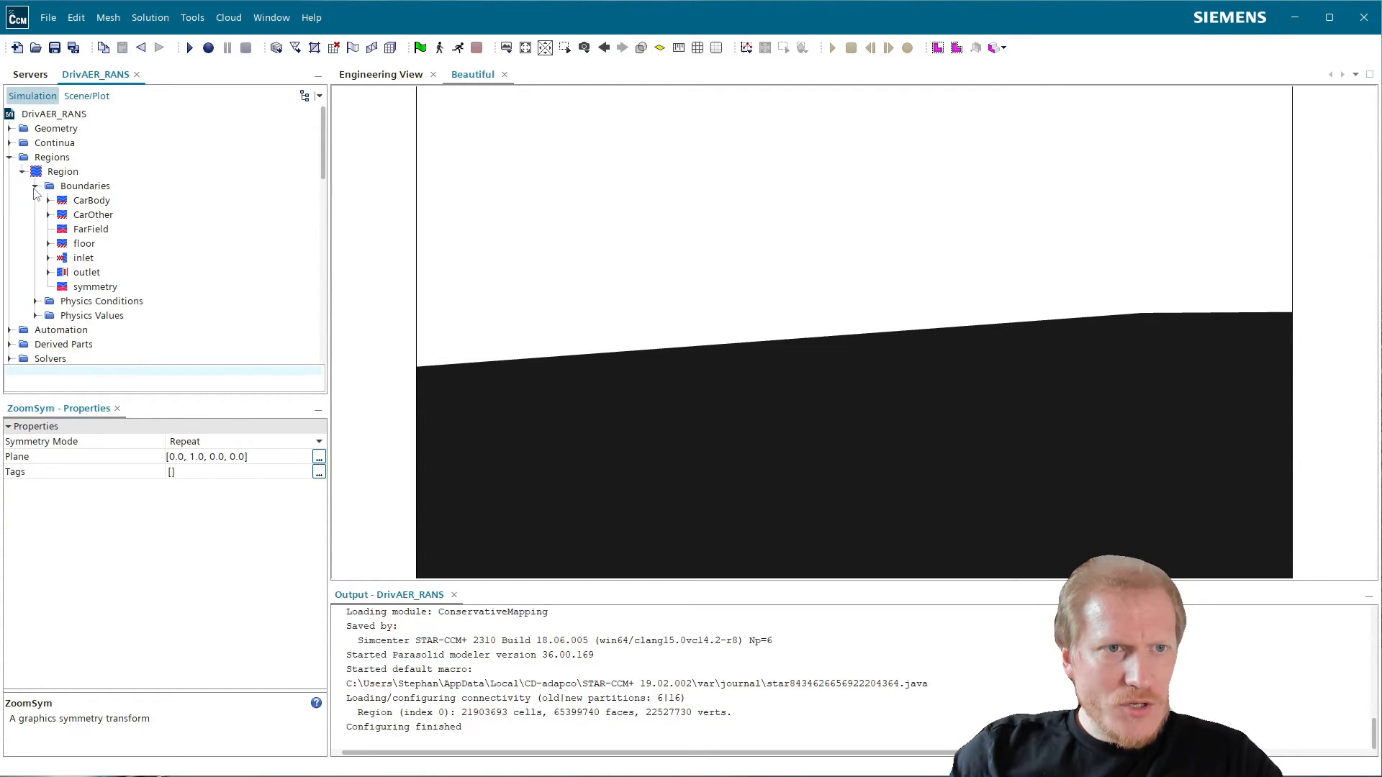
pyautogui.click(91, 201)
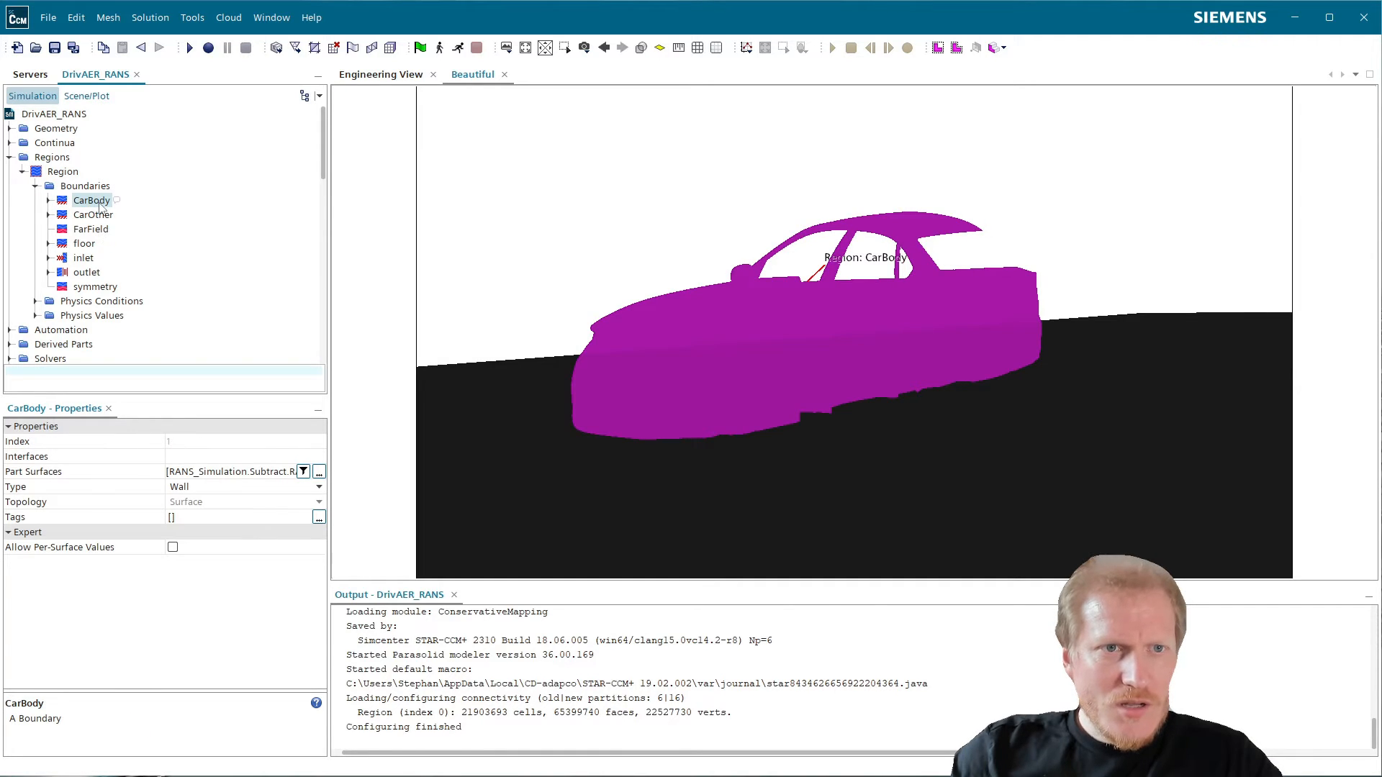
pyautogui.click(98, 217)
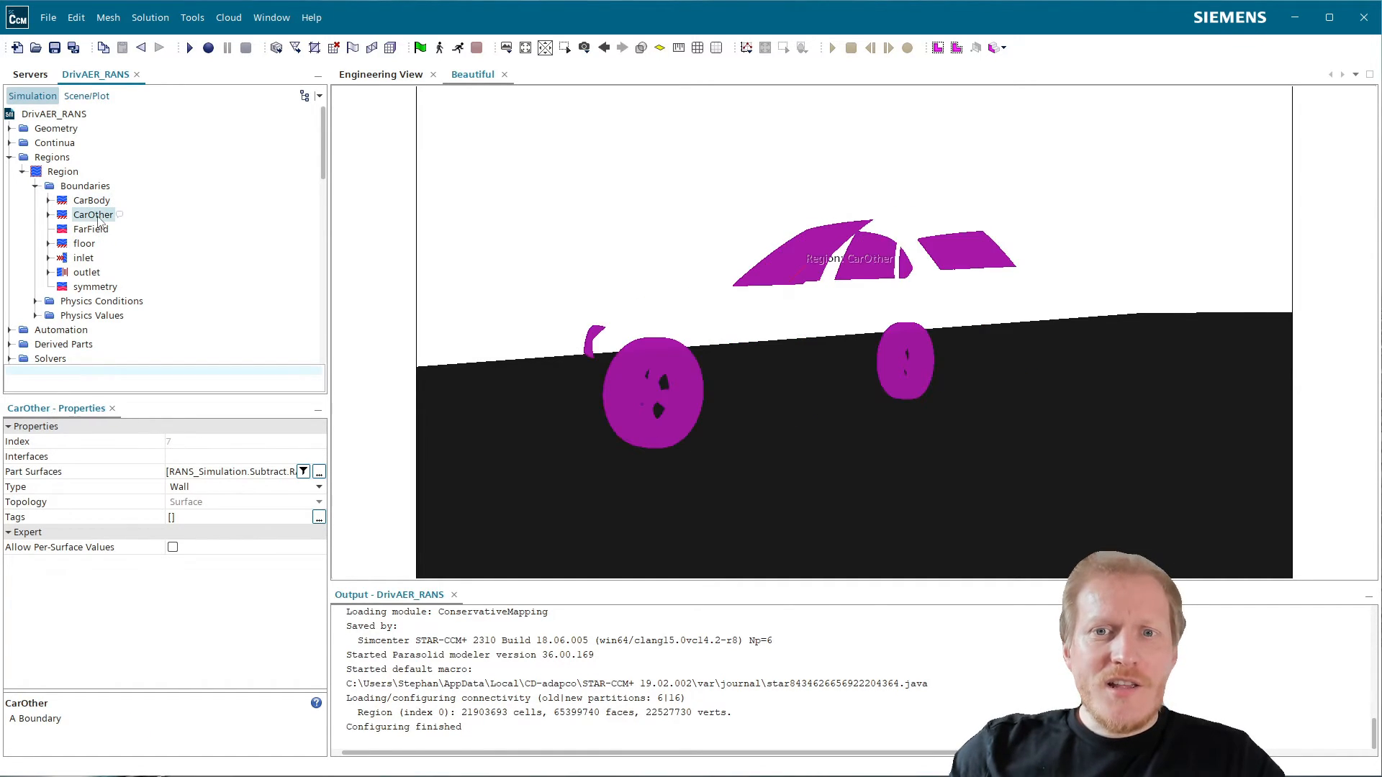
# - Add the CarBody boundary to the Beautiful scene in a new scalar displayer, keeping Car, Body and Highlights selected
pyautogui.click(99, 204)
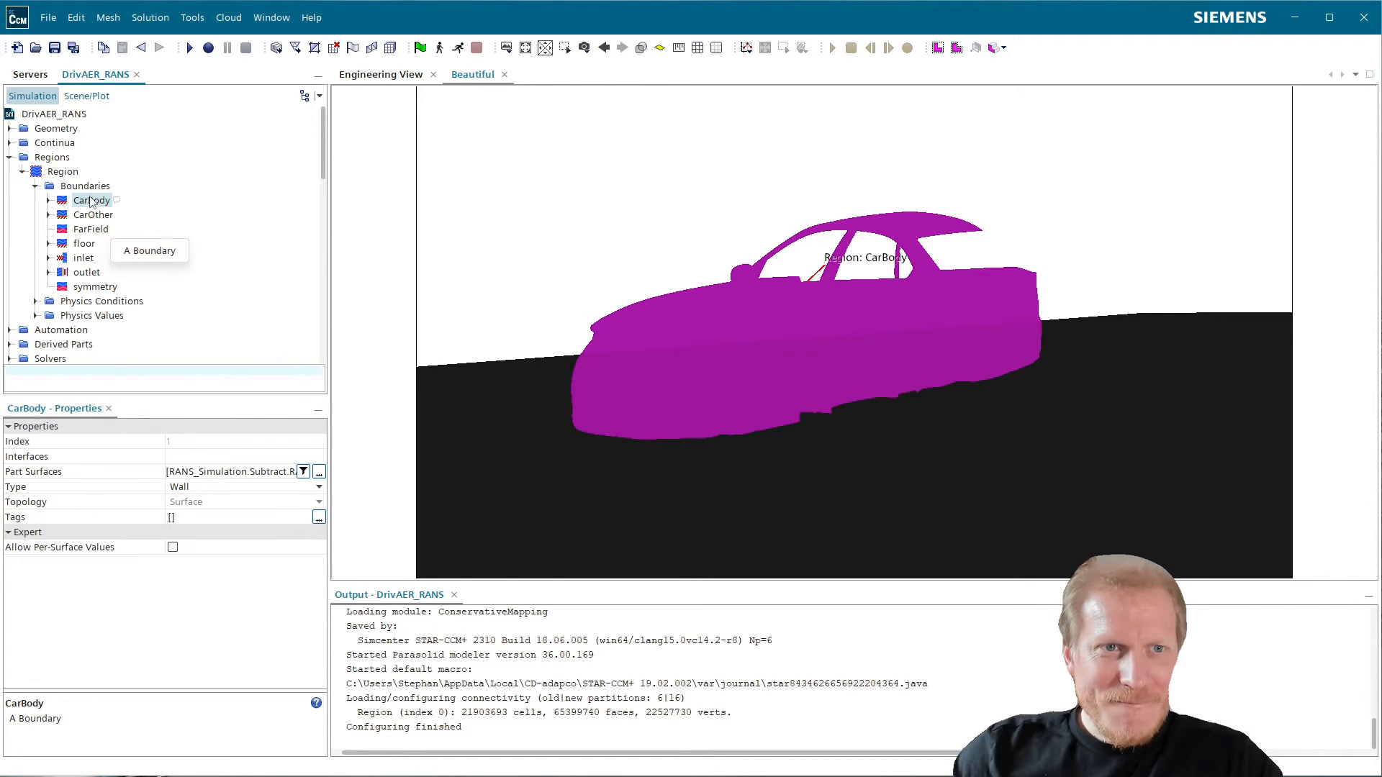
pyautogui.moveTo(90, 203); pyautogui.dragTo(829, 279)
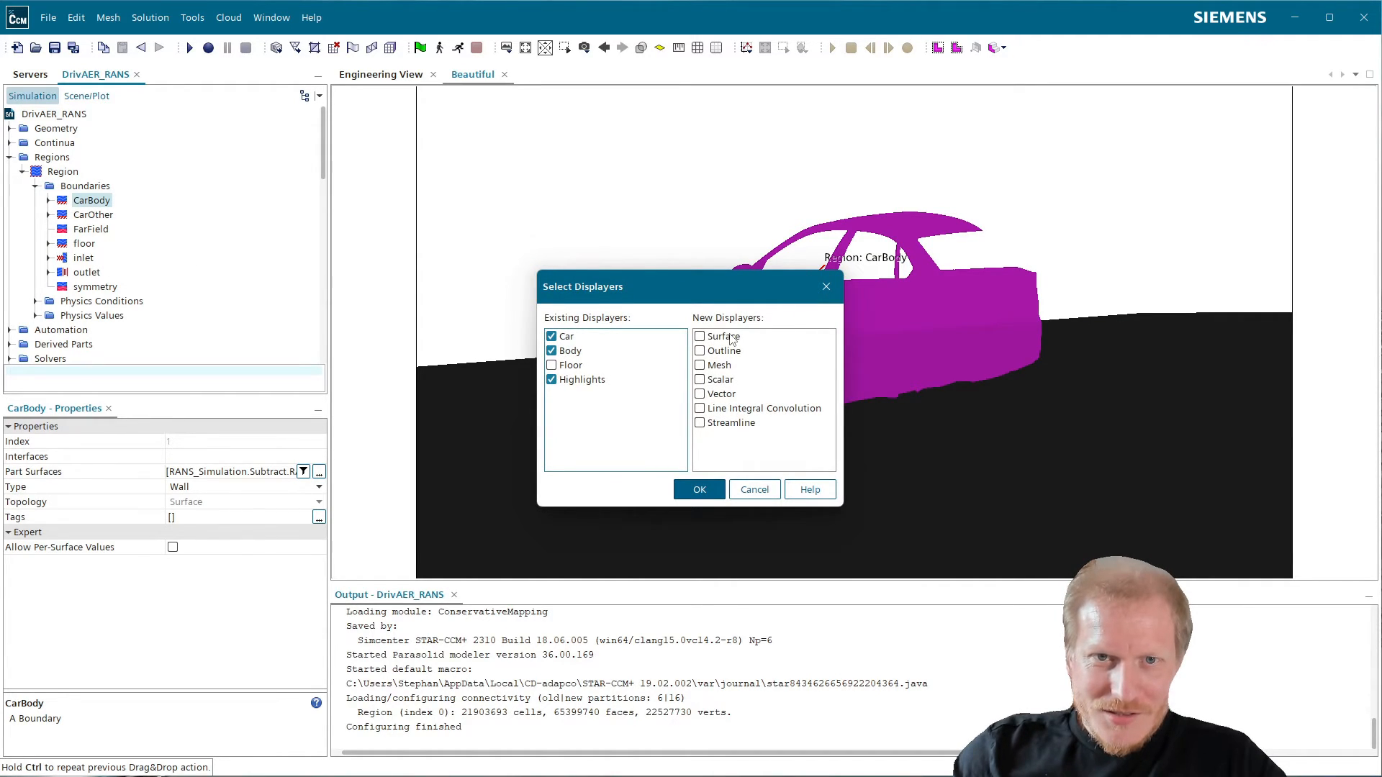
pyautogui.click(719, 380)
pyautogui.click(700, 495)
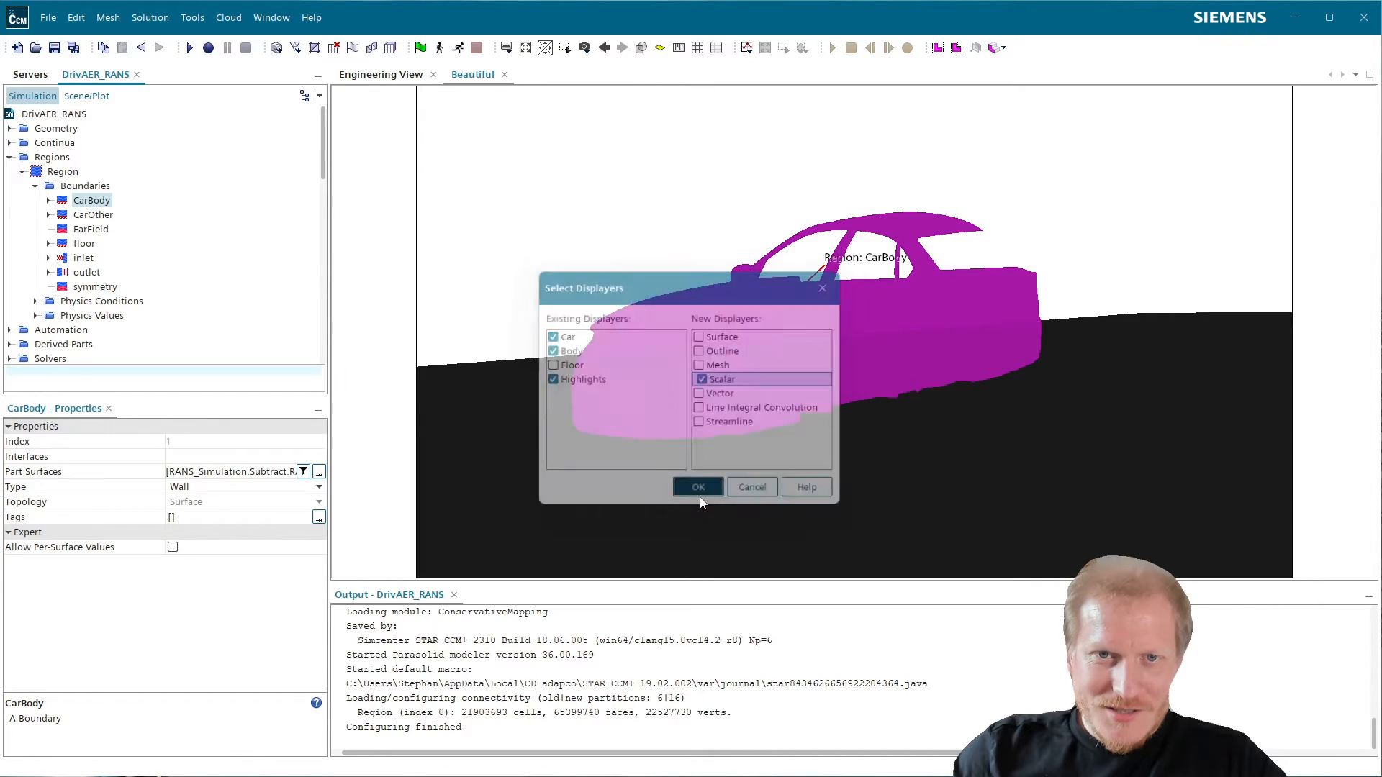
# - Set the new scalar displayer's field function to Pressure Coefficient
pyautogui.click(101, 99)
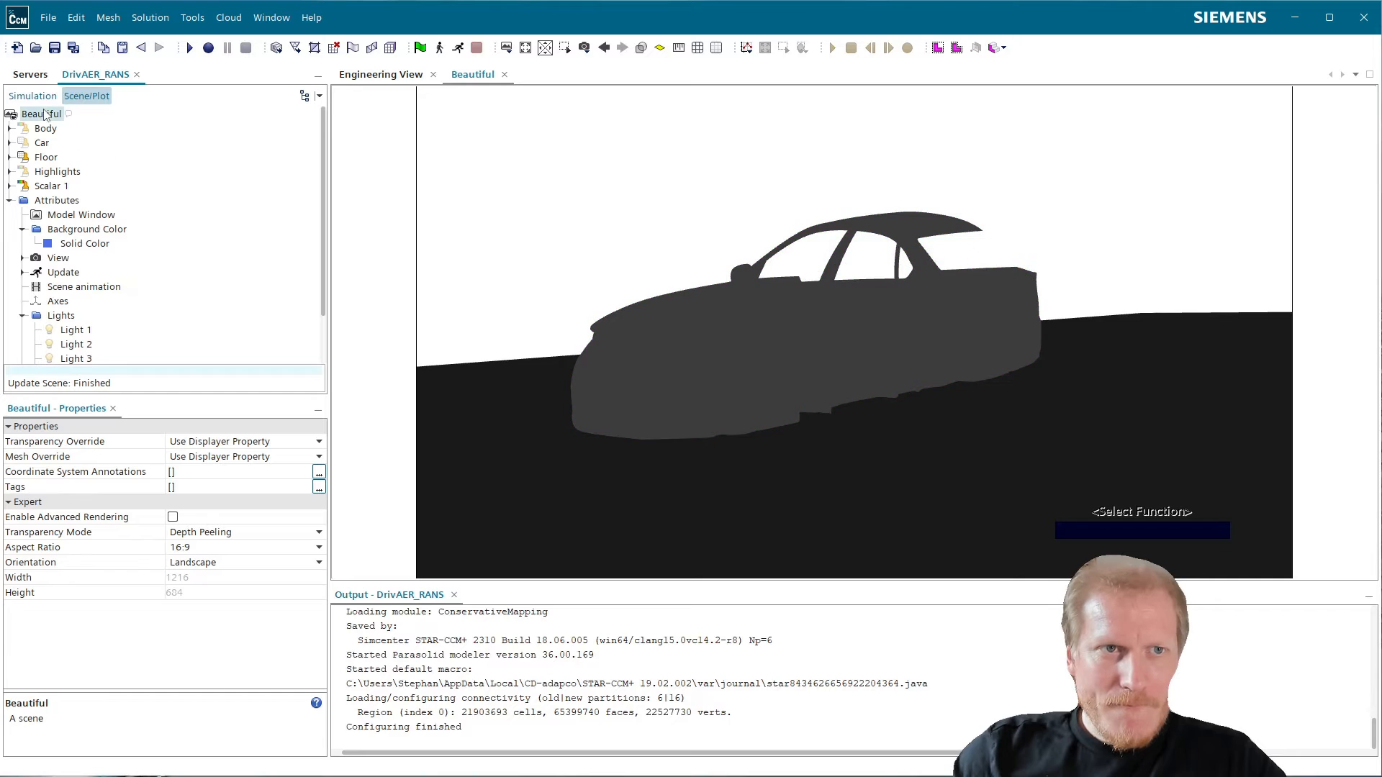
pyautogui.doubleClick(1159, 530)
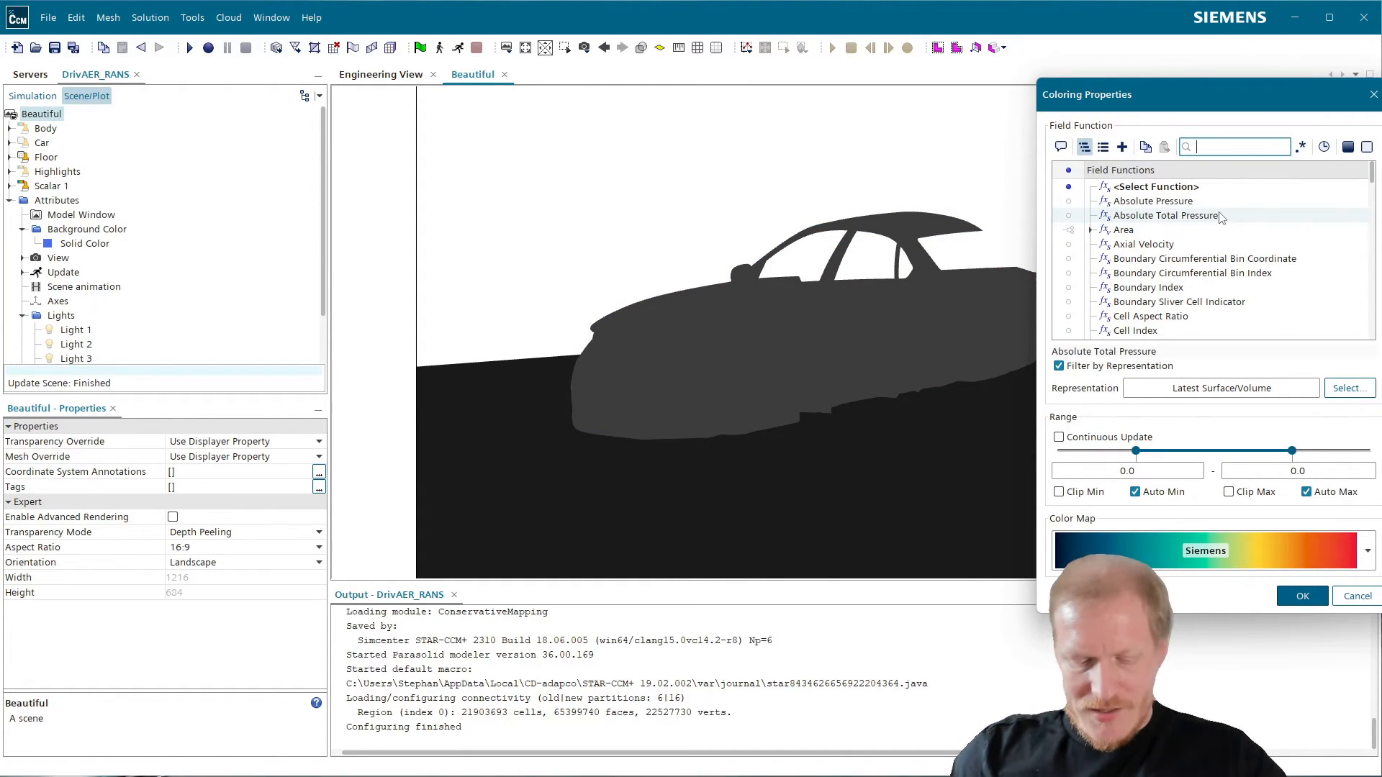
pyautogui.write('pres')
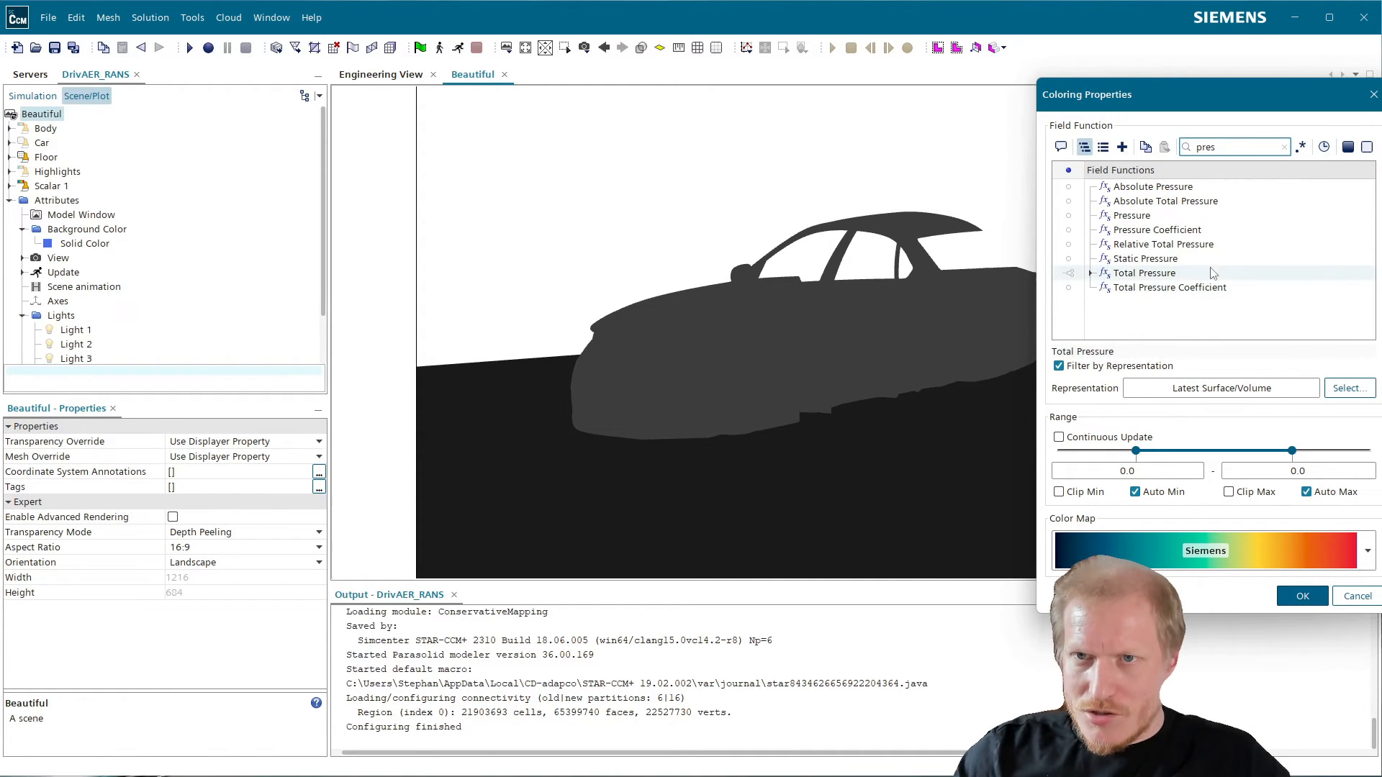
pyautogui.click(1181, 230)
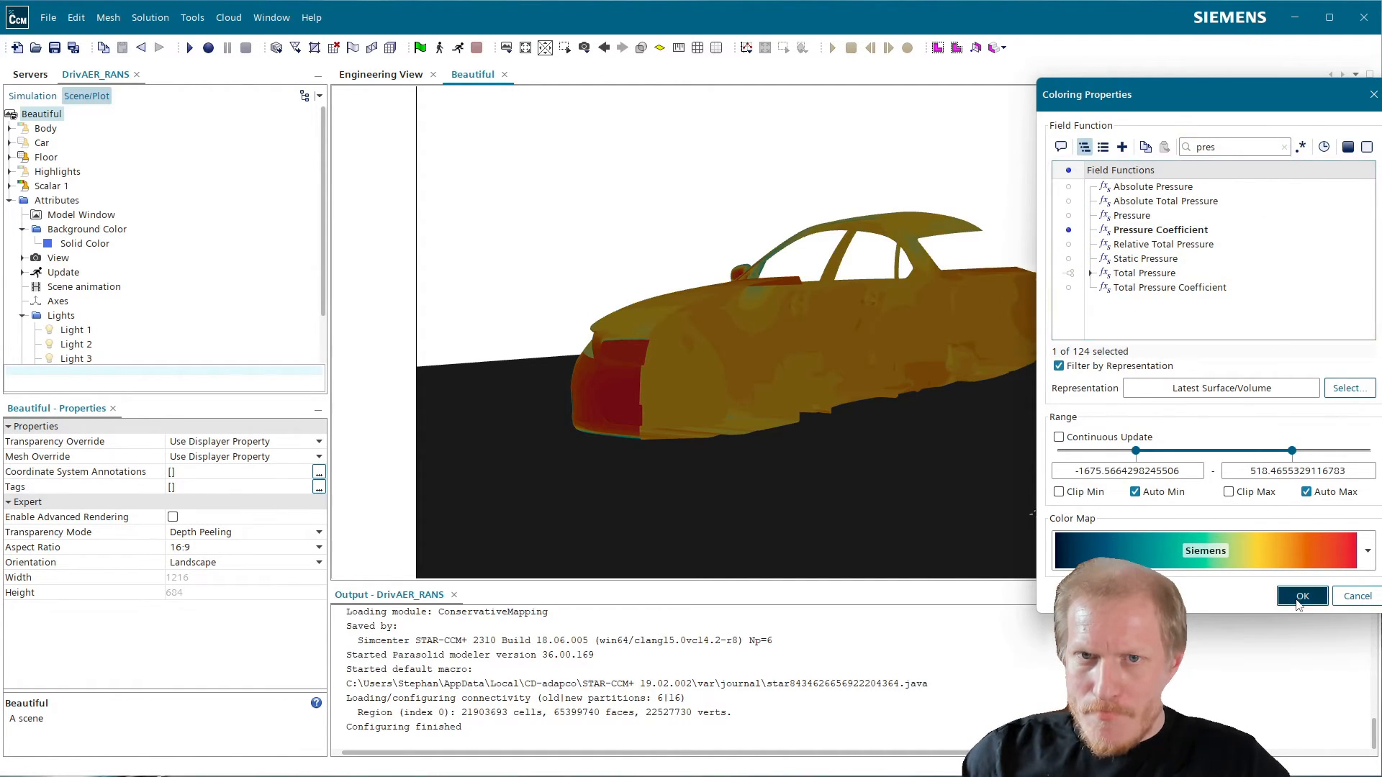
pyautogui.click(1299, 597)
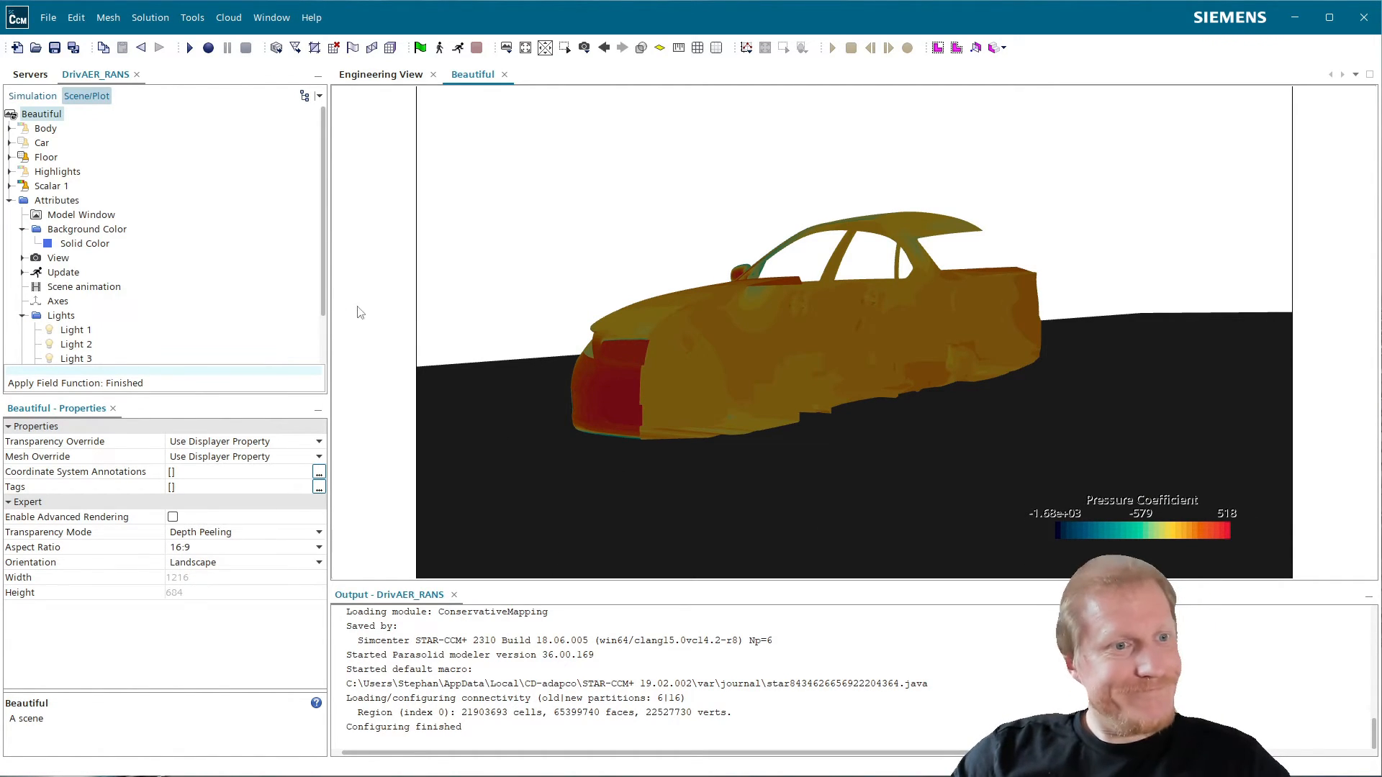
# - Open the properties of the Pressure Coefficient field function under the simulation's Automation field functions
pyautogui.scroll(-2, 210, 288)
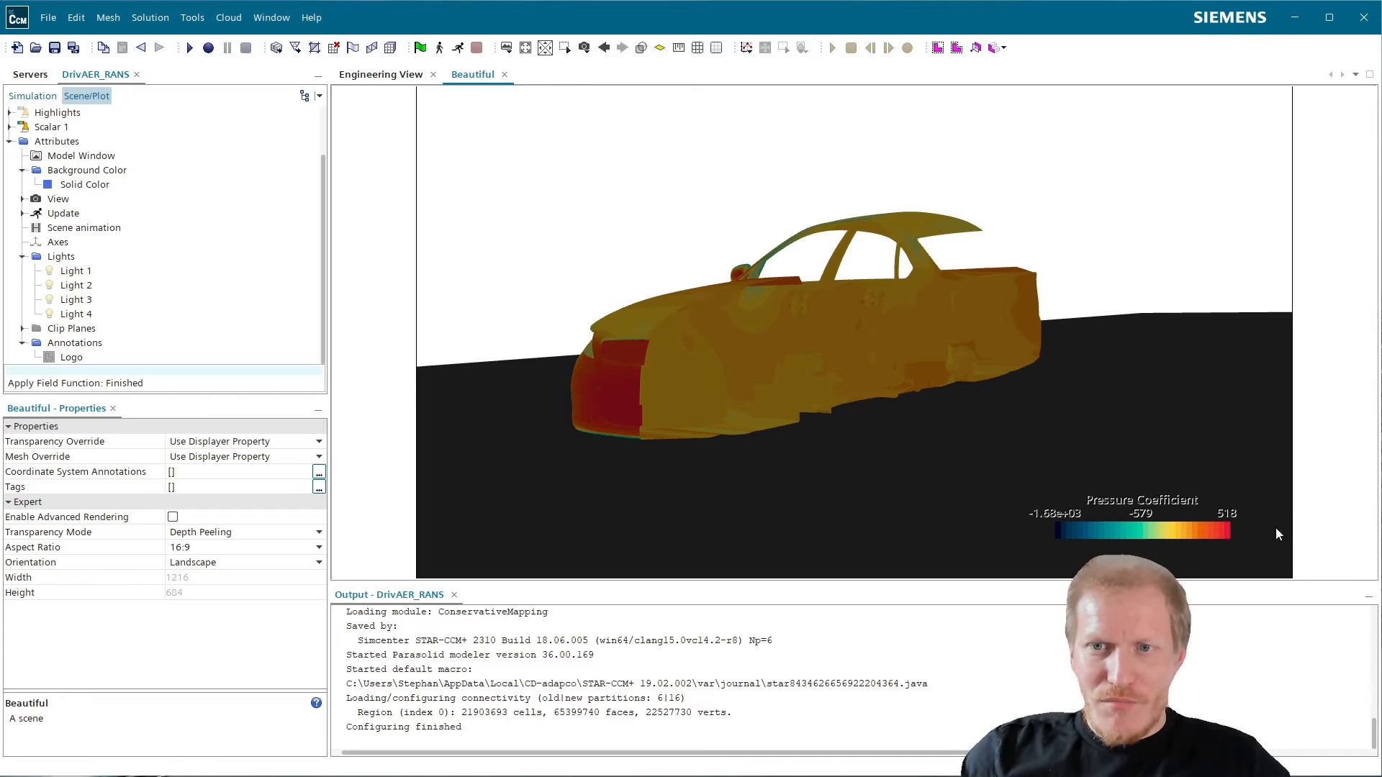
pyautogui.click(32, 96)
pyautogui.scroll(-5, 72, 144)
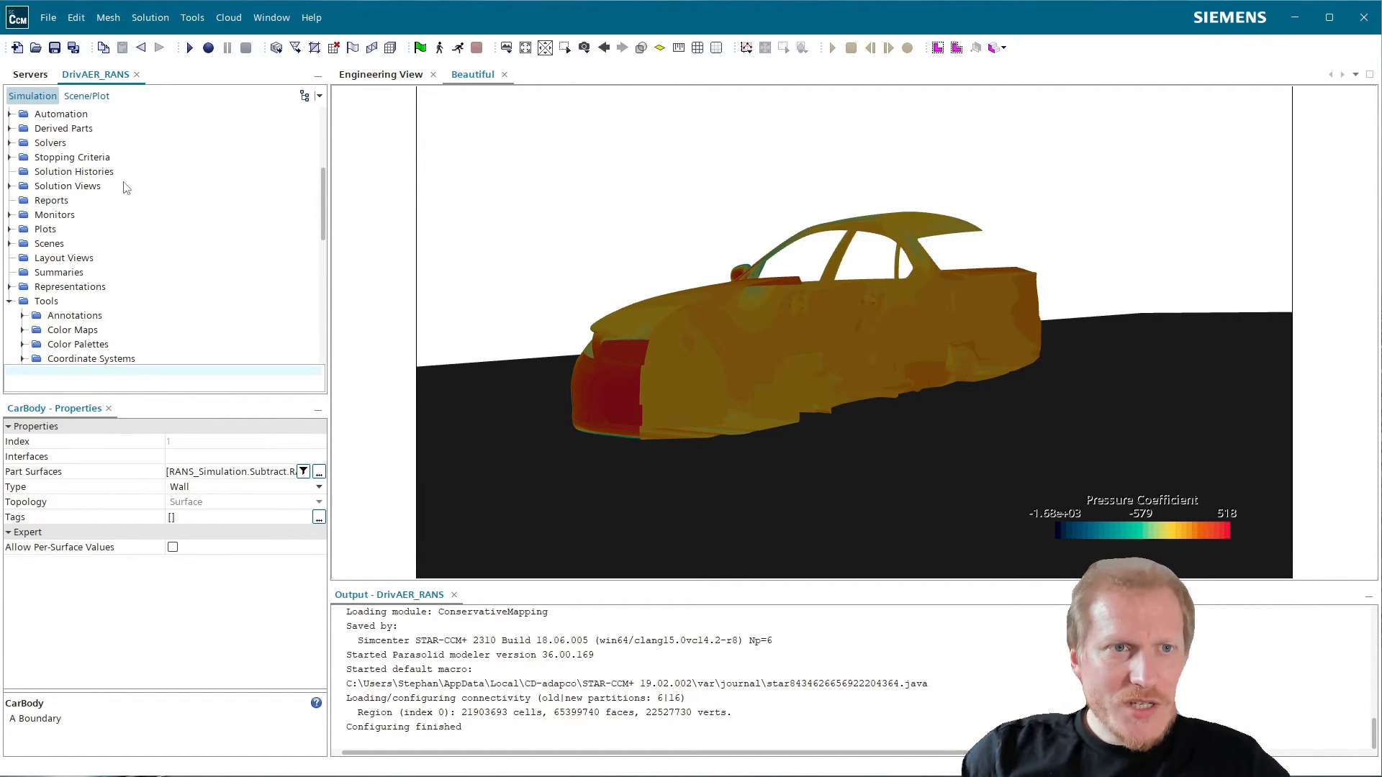
pyautogui.scroll(1, 10, 177)
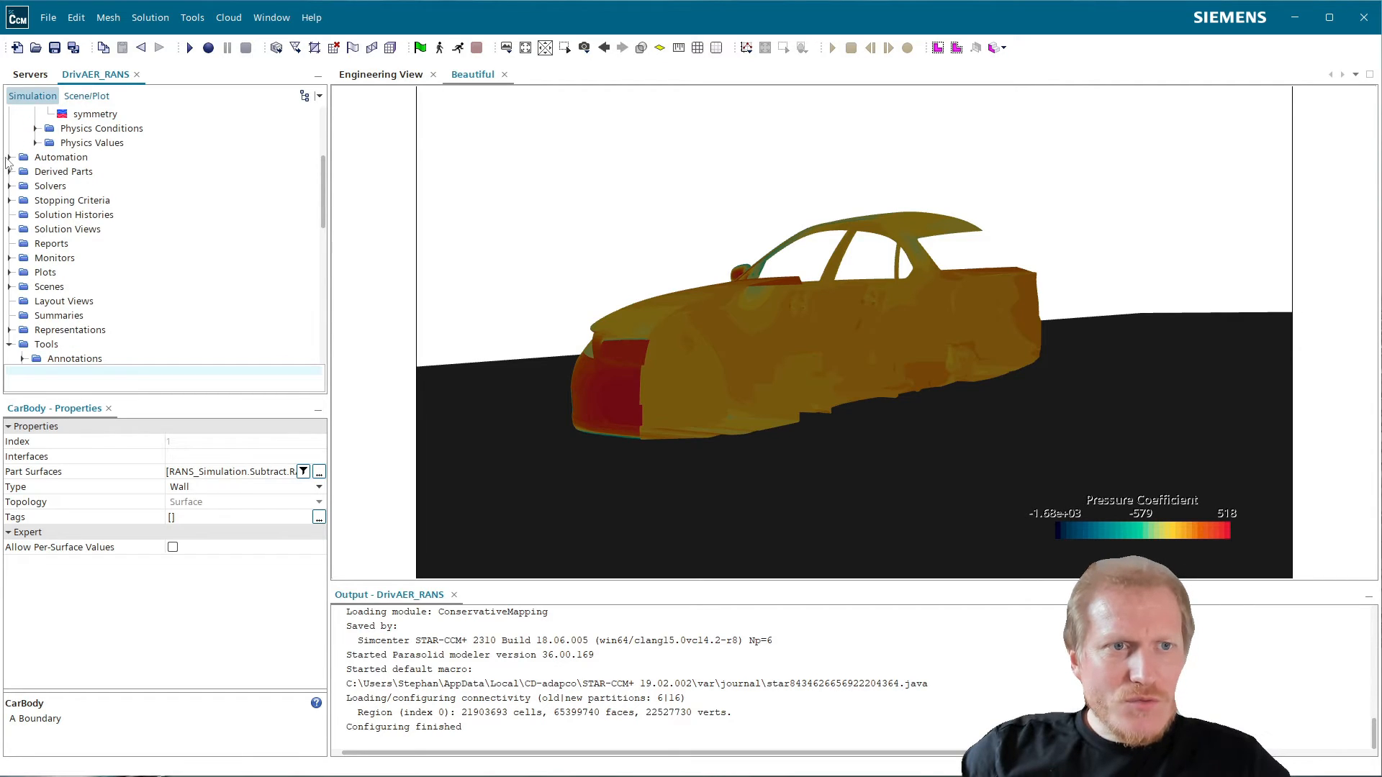
pyautogui.click(9, 156)
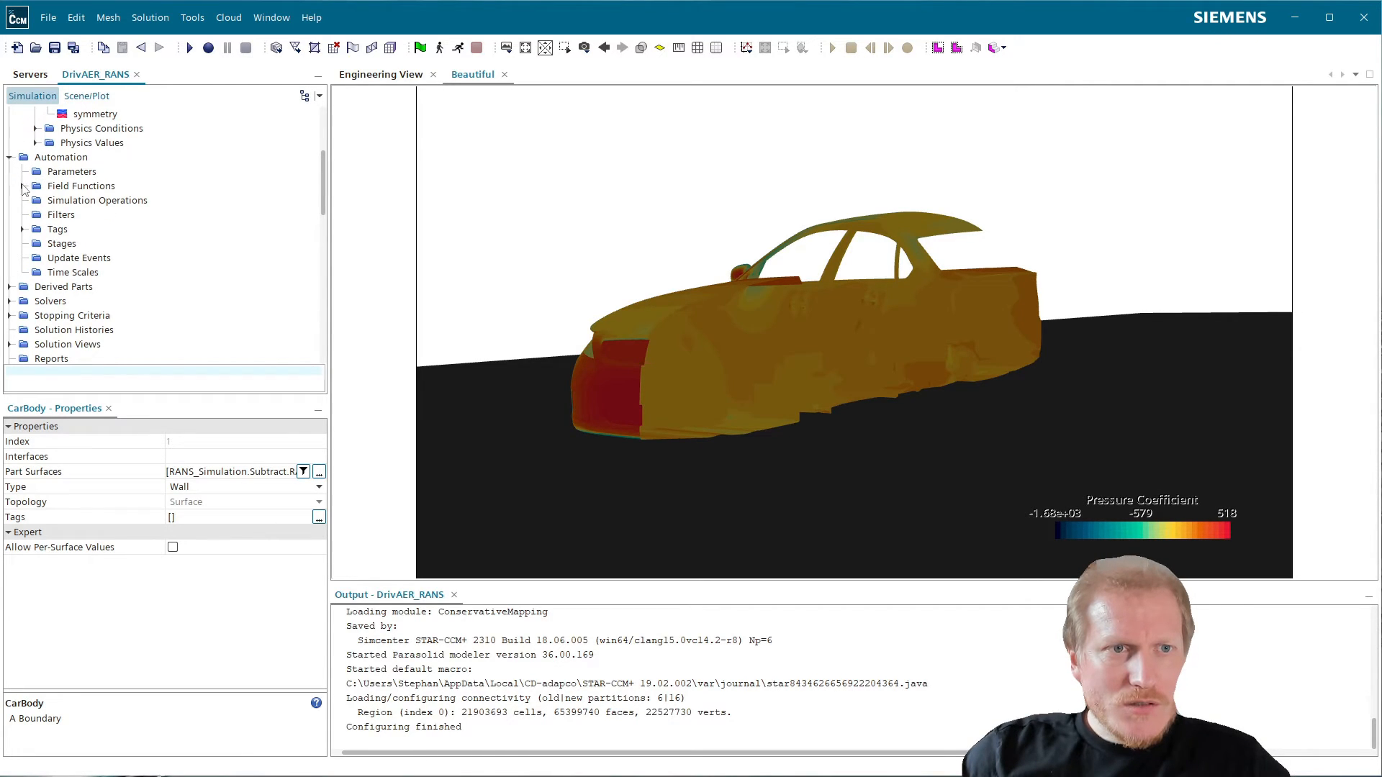
pyautogui.click(22, 186)
pyautogui.scroll(-10, 173, 293)
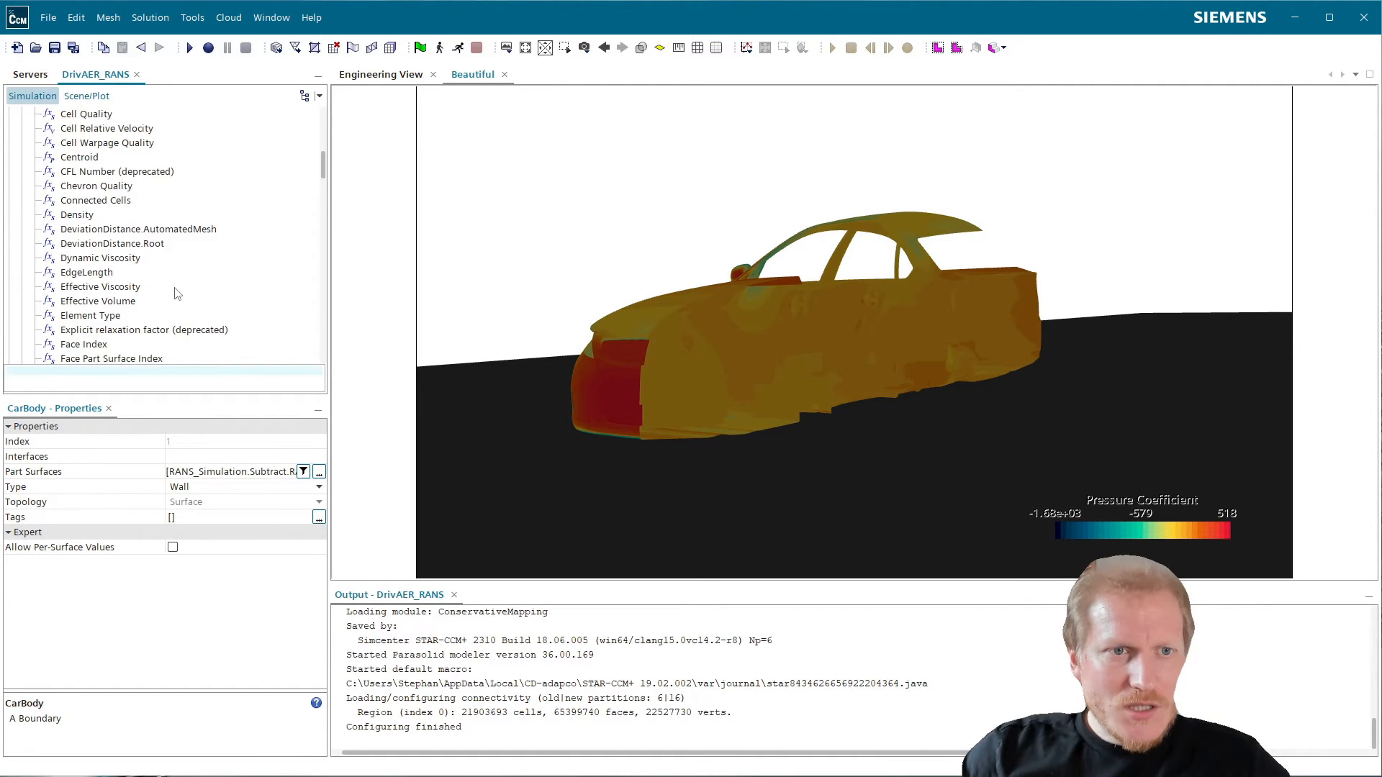
pyautogui.scroll(-6, 178, 292)
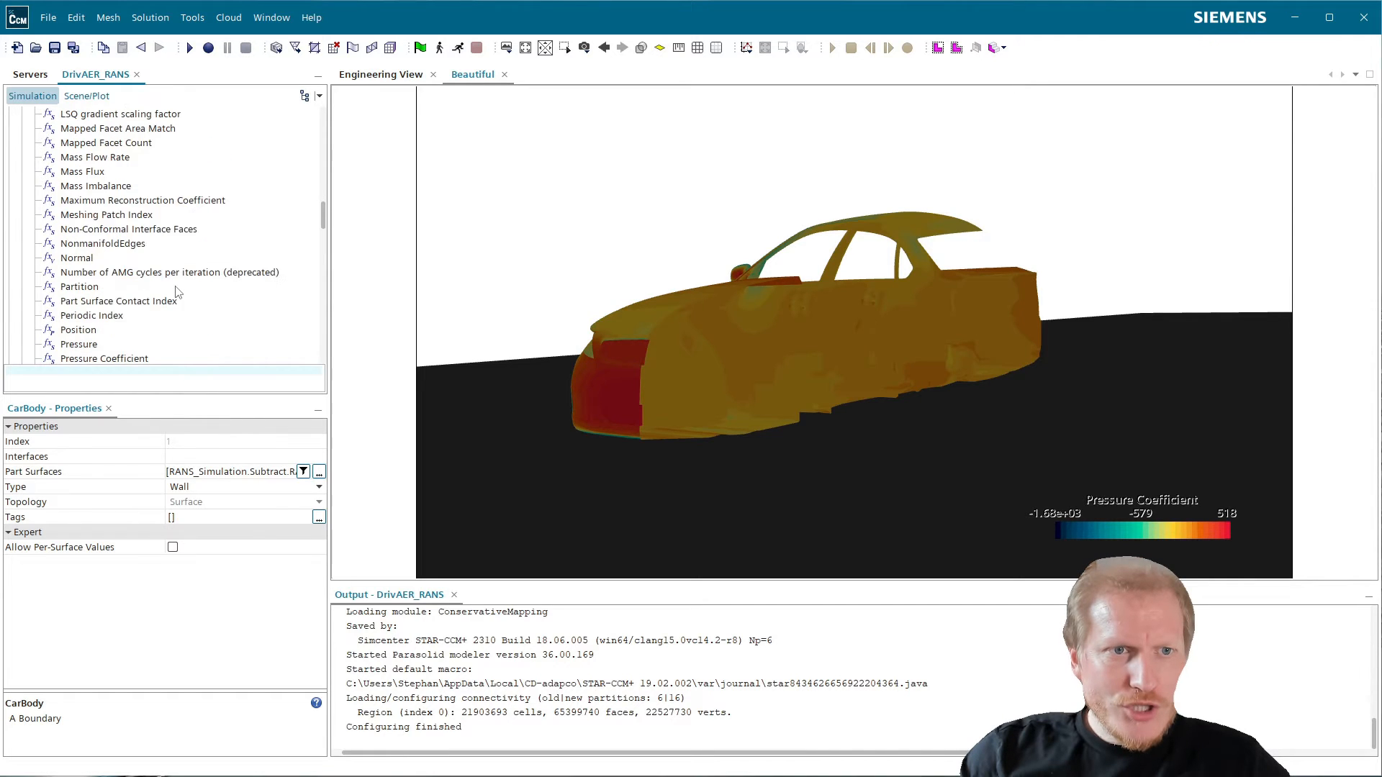
pyautogui.click(127, 359)
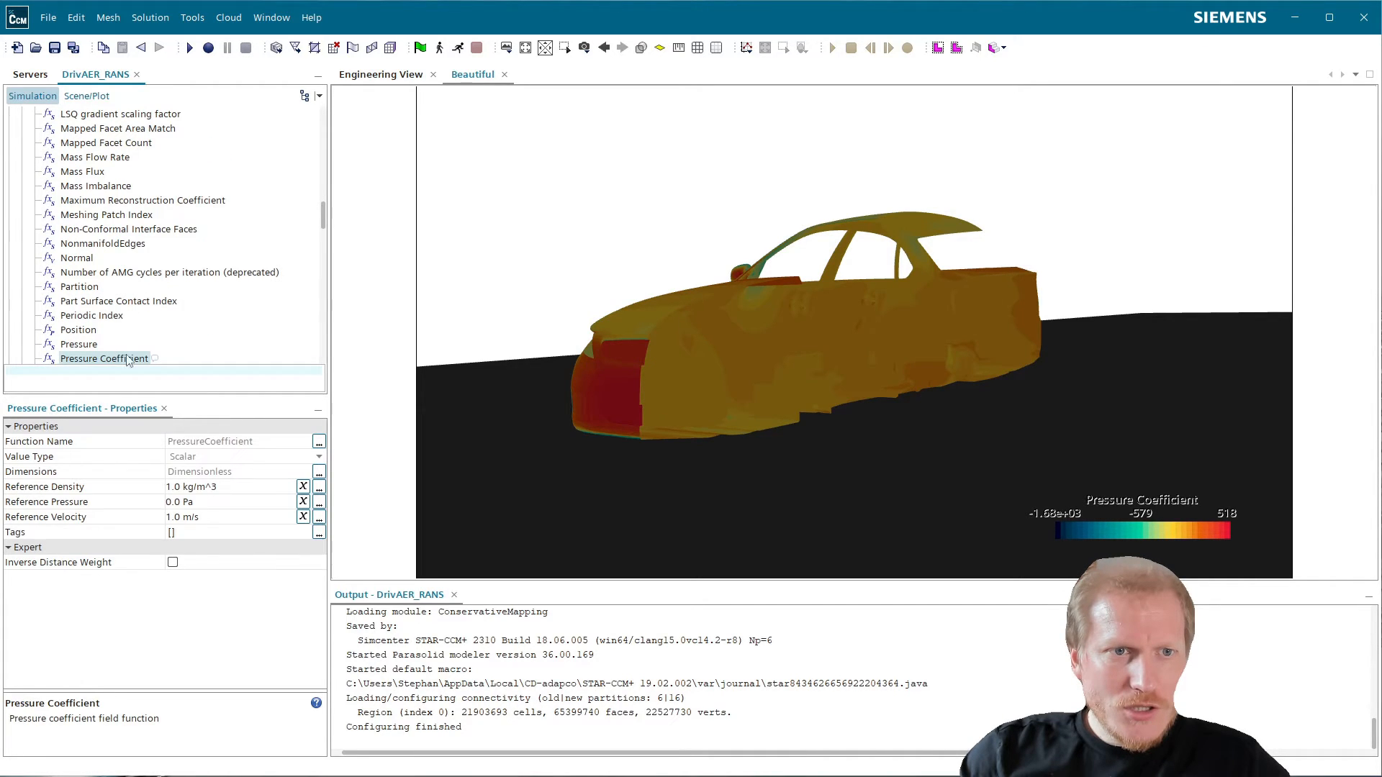
pyautogui.click(319, 488)
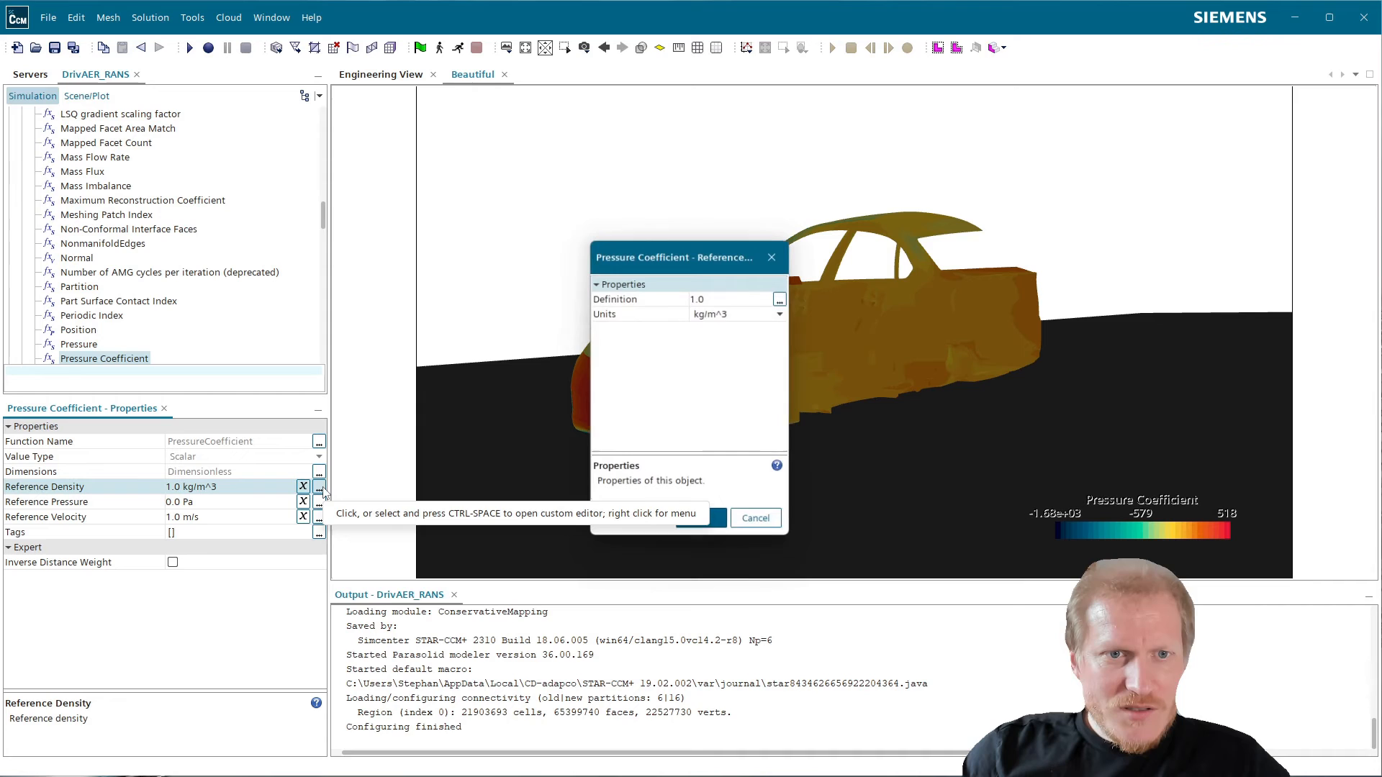
pyautogui.click(781, 298)
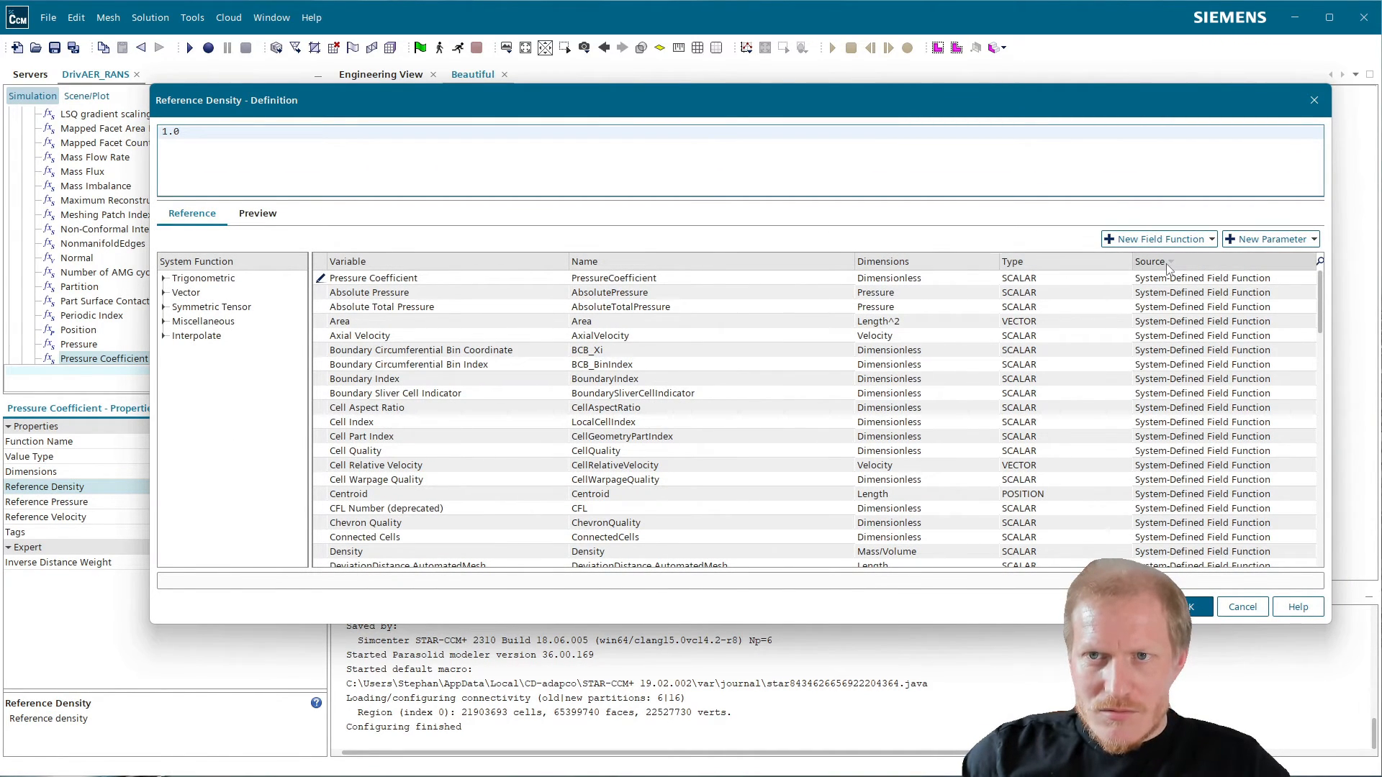
pyautogui.click(1220, 265)
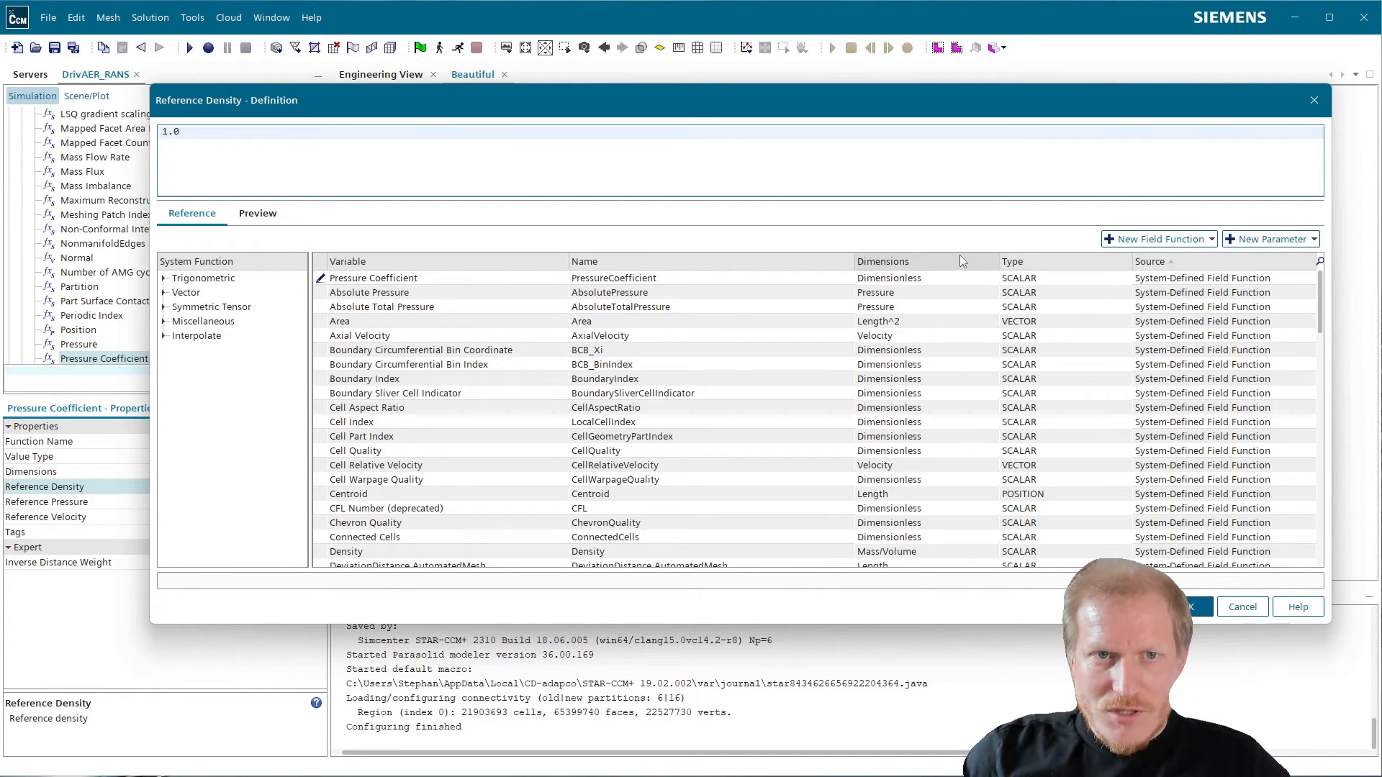
pyautogui.click(1189, 607)
pyautogui.press('Return')
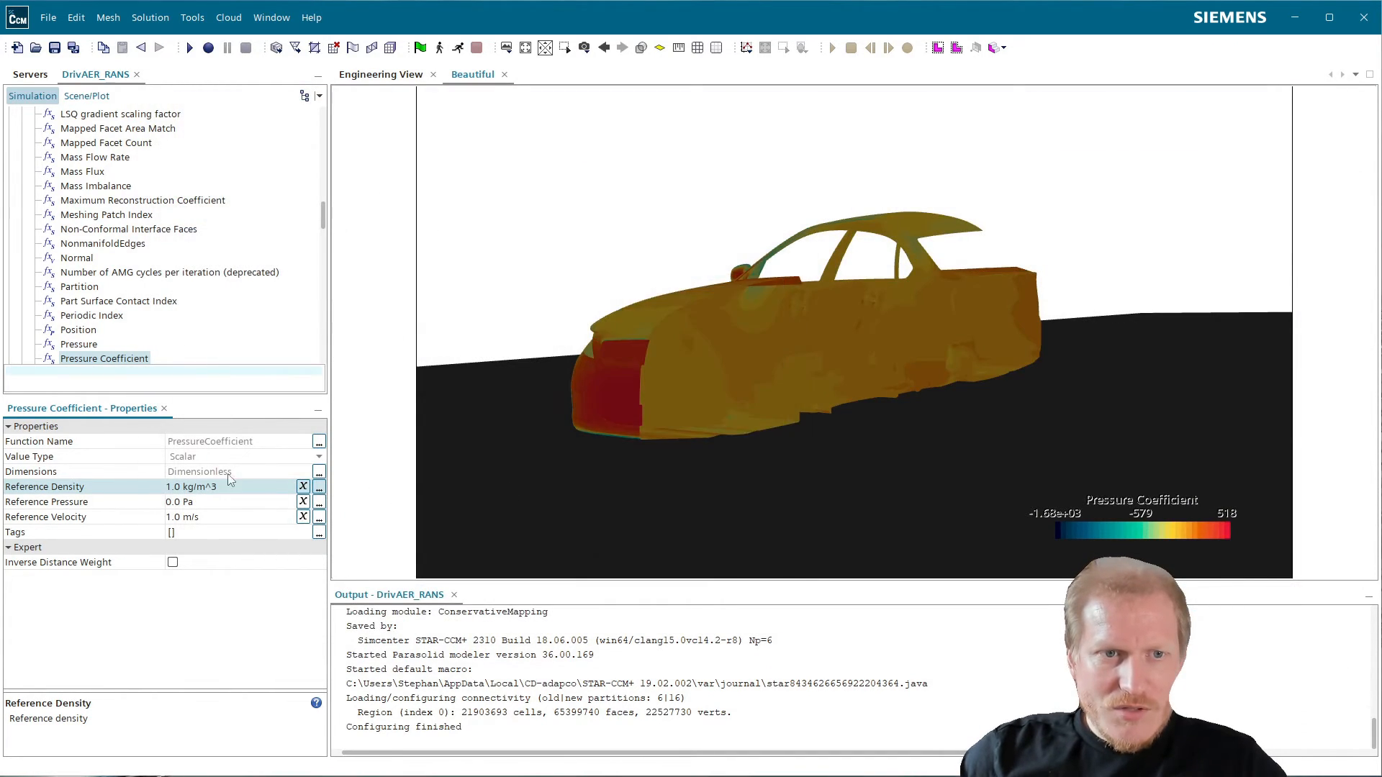
# - Set the Pressure Coefficient field function's reference density to 1.18415 kg/m^3
pyautogui.click(186, 488)
pyautogui.click(179, 486)
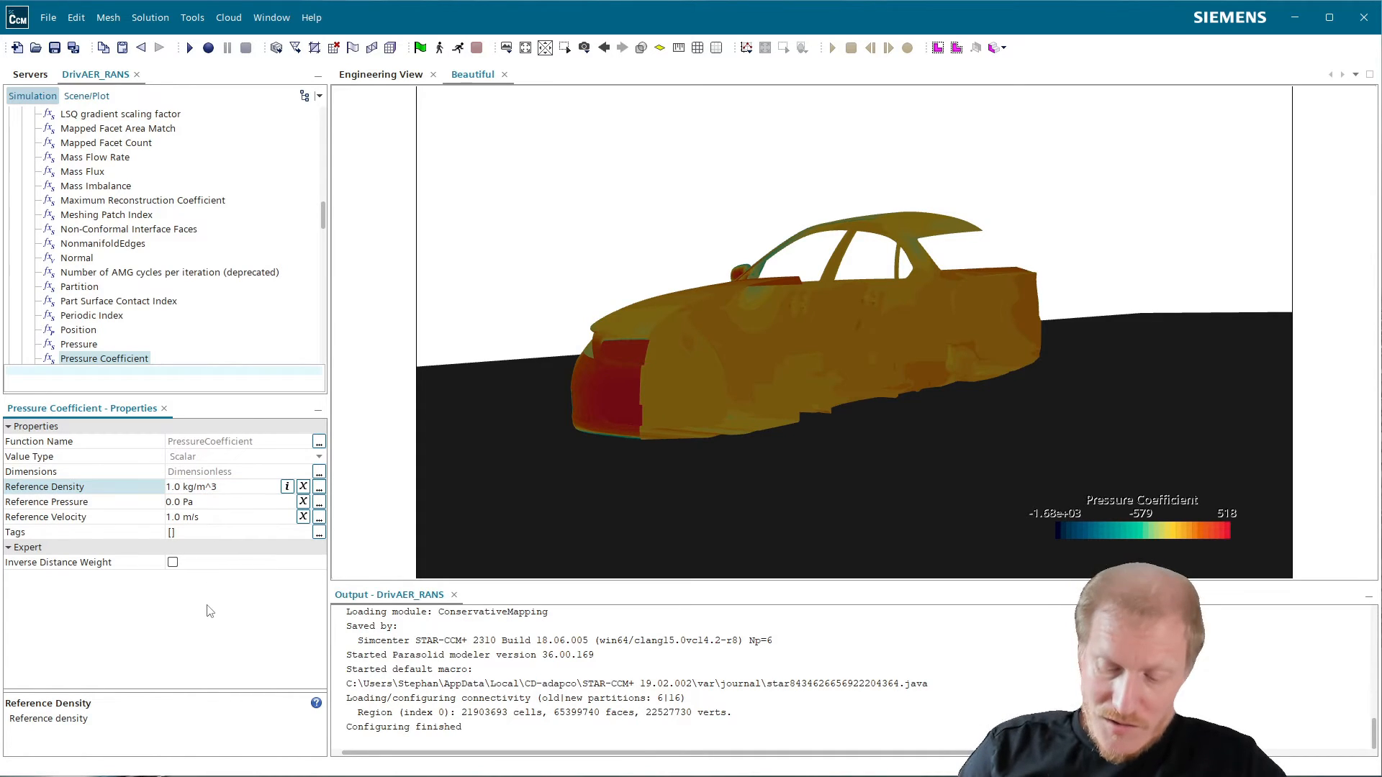
pyautogui.press('BackSpace')
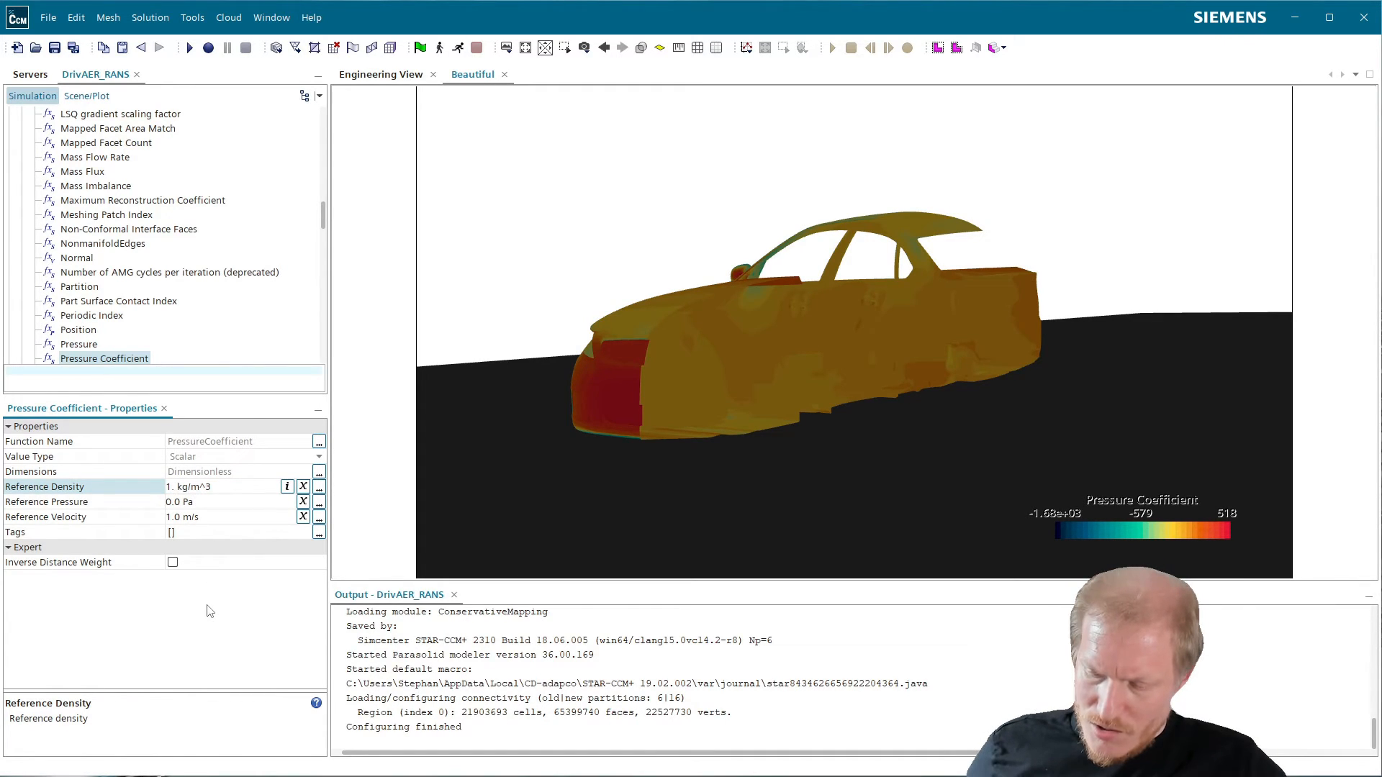
pyautogui.write('18415')
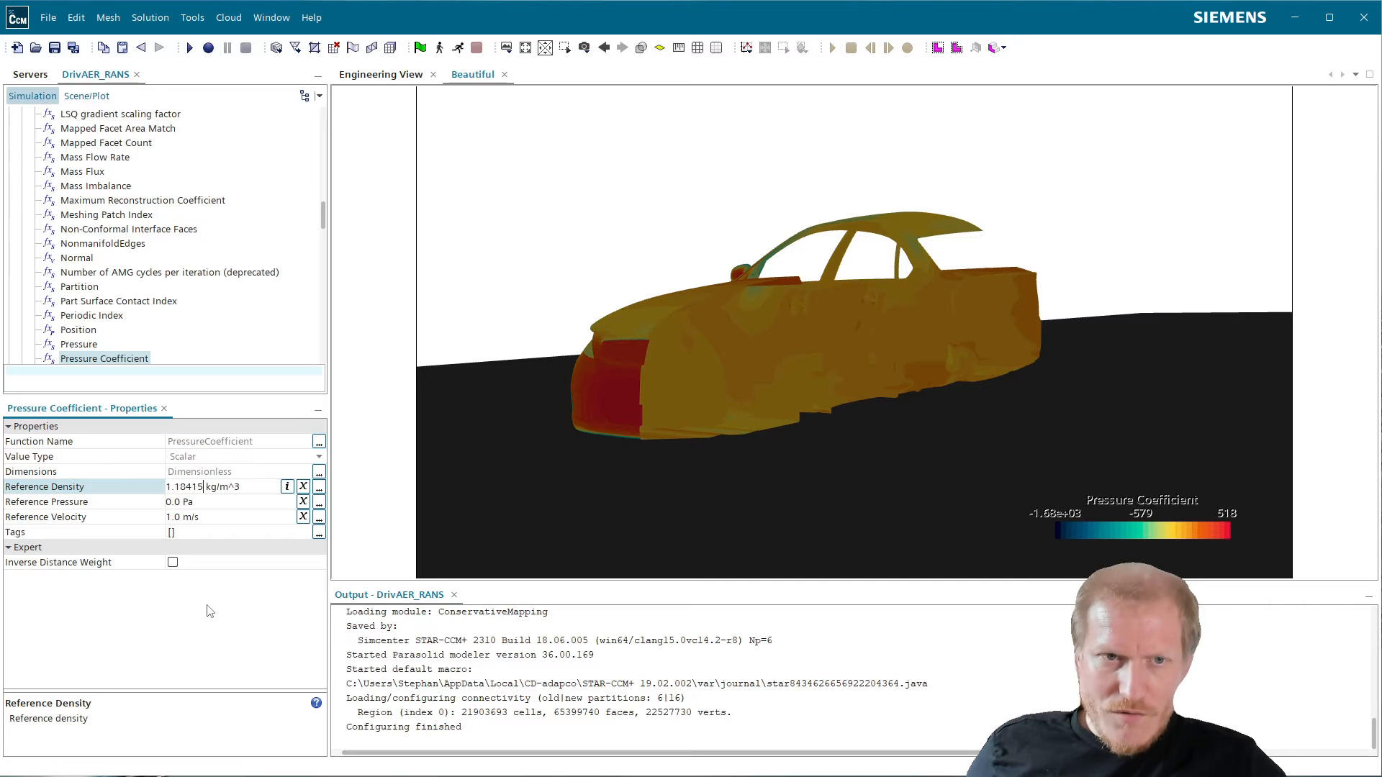
pyautogui.press('Return')
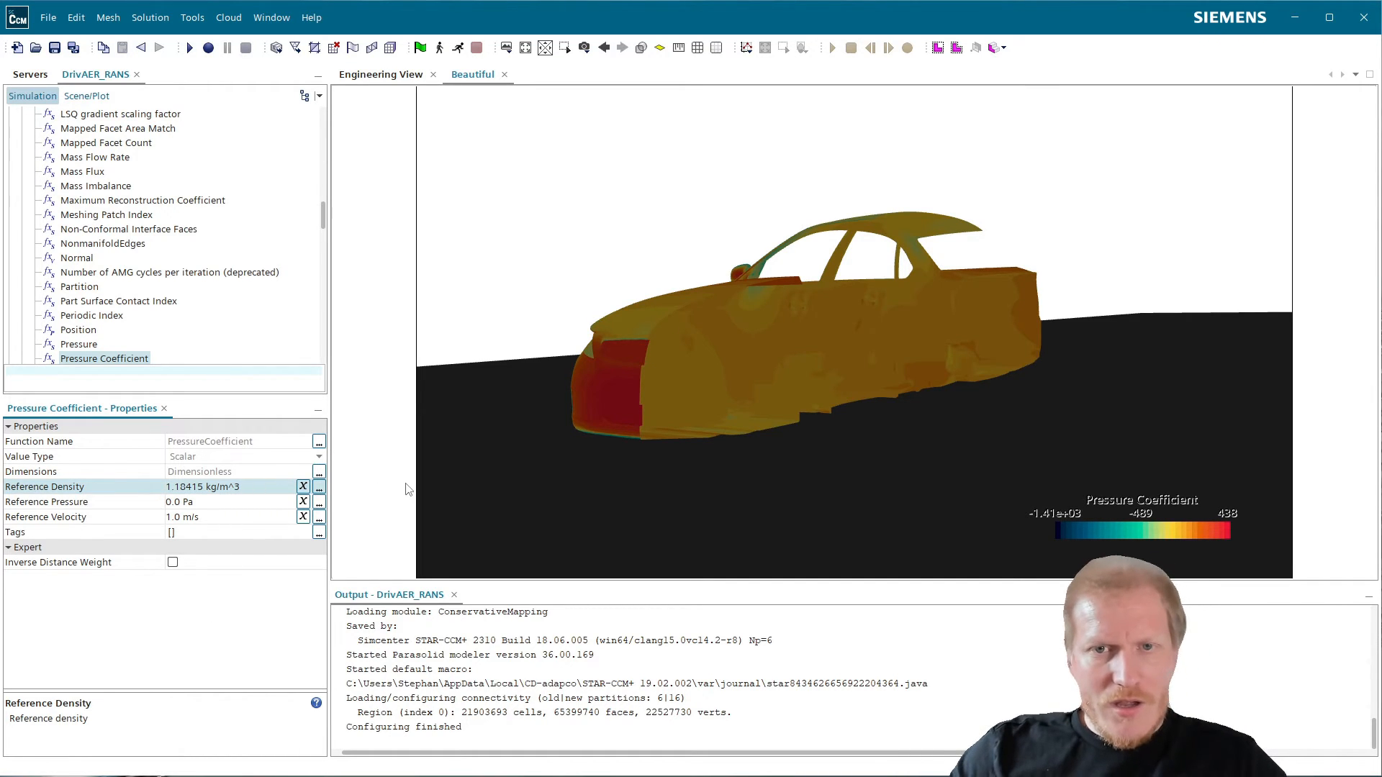
# - Look up the inlet boundary's velocity magnitude and set the Pressure Coefficient function's reference velocity to match, 20 m/s
pyautogui.scroll(20, 262, 293)
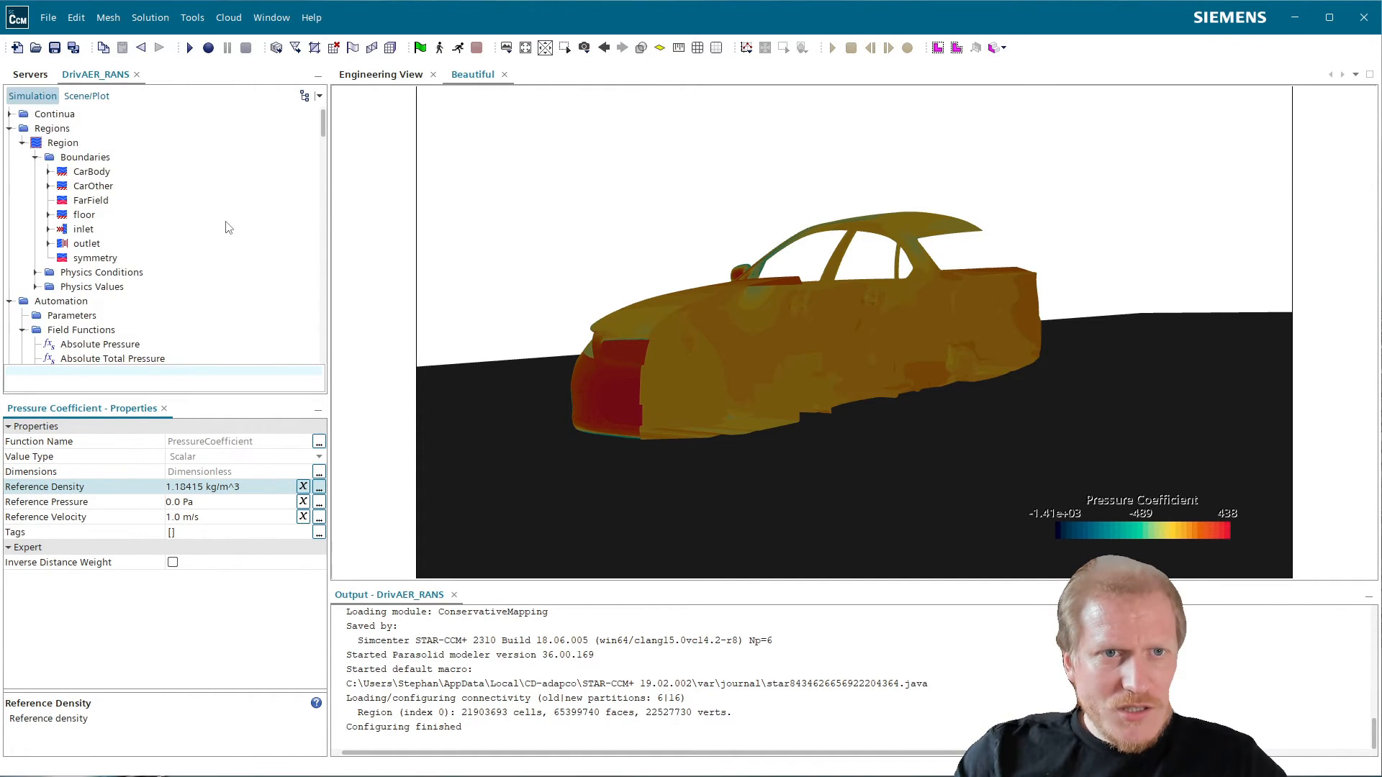
pyautogui.scroll(1, 227, 228)
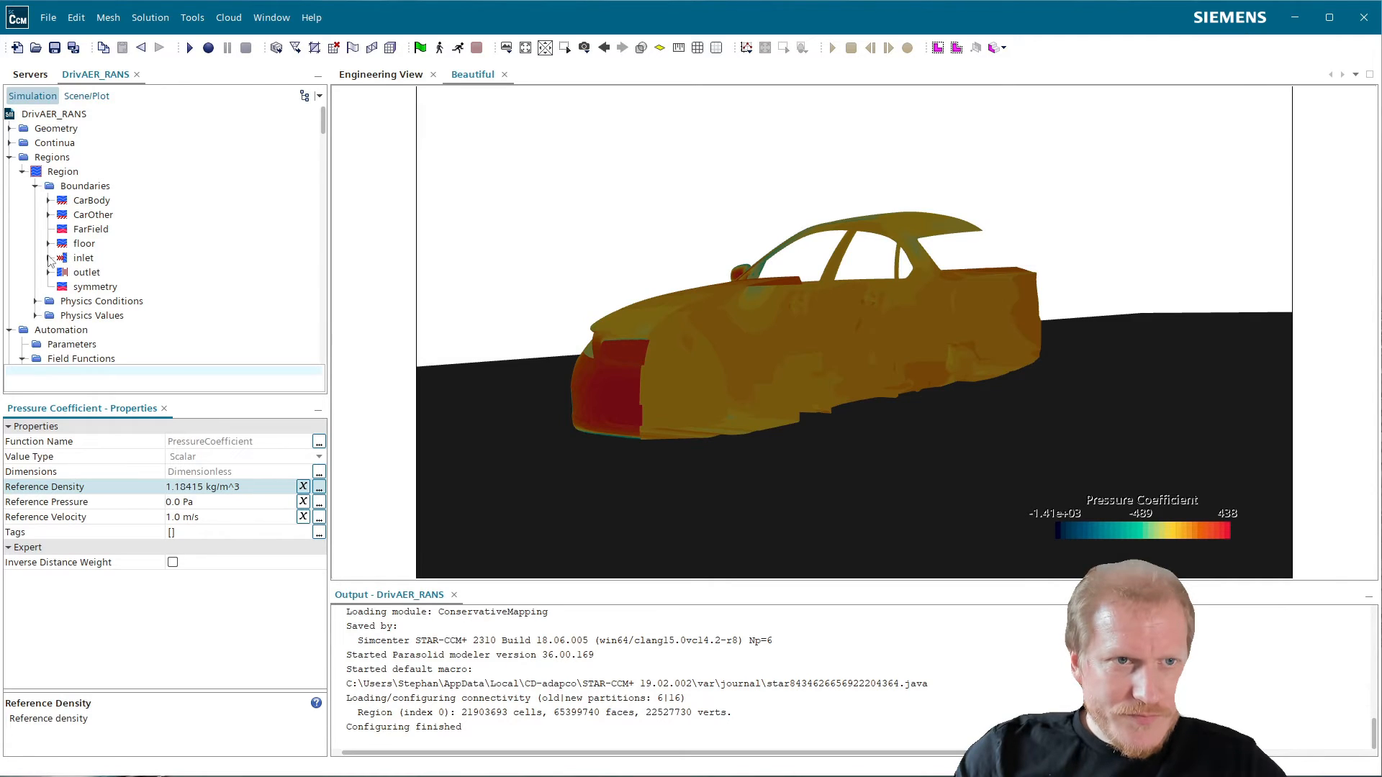
pyautogui.click(48, 258)
pyautogui.click(61, 287)
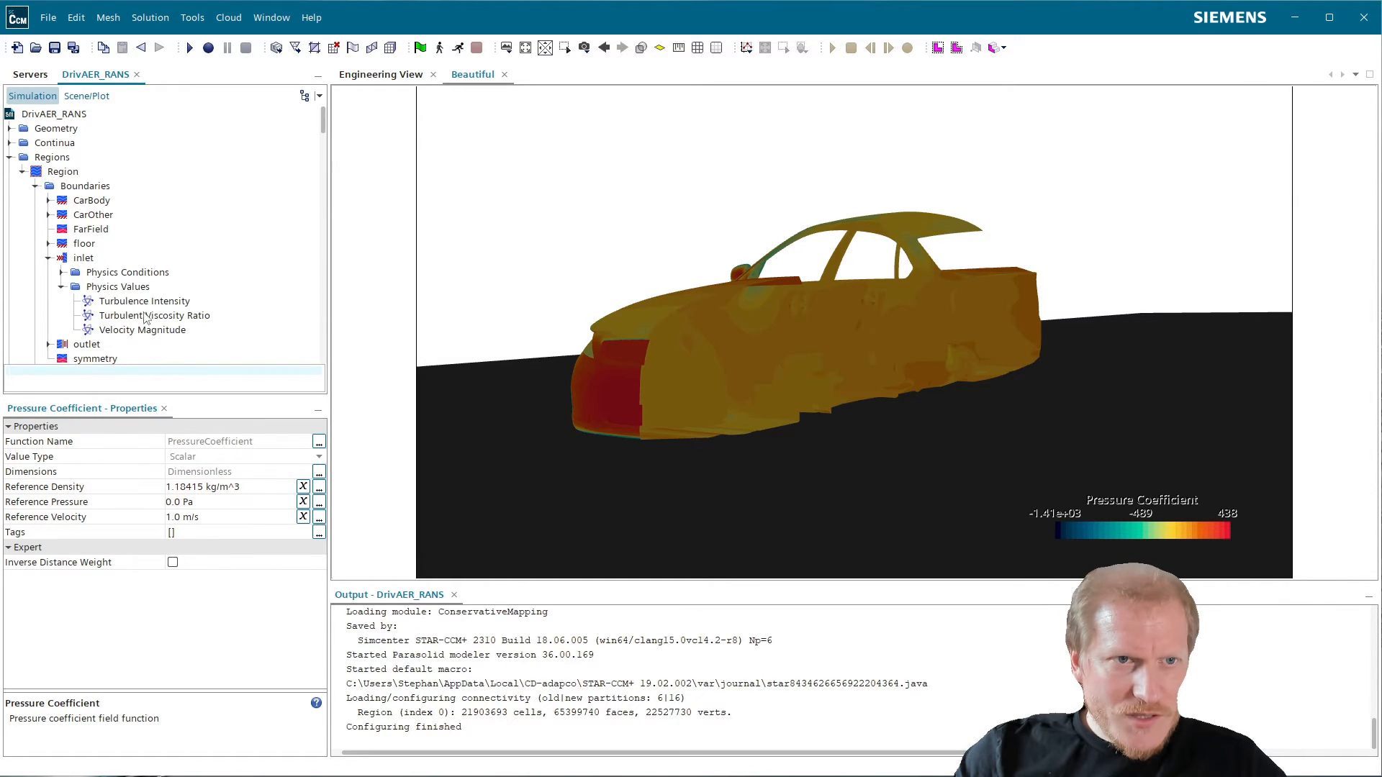
pyautogui.click(141, 331)
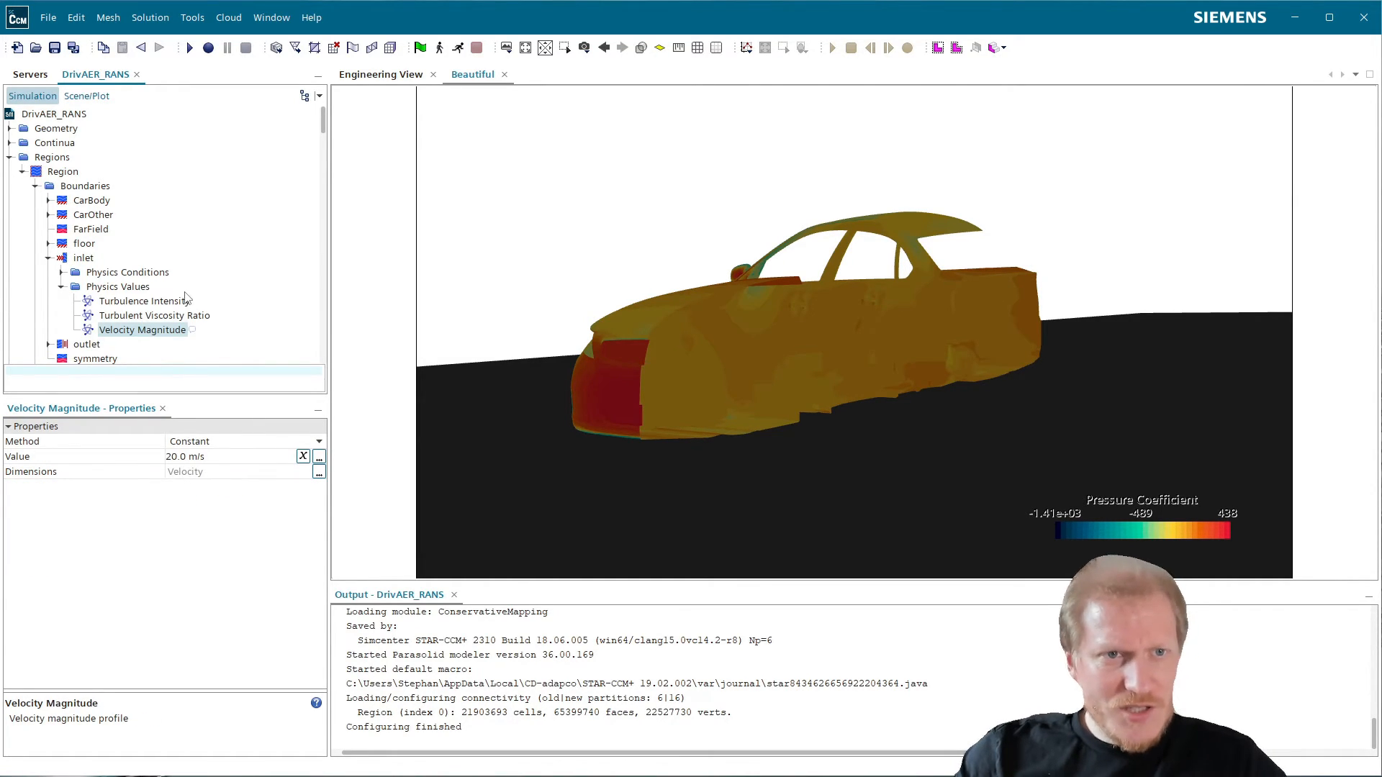
pyautogui.scroll(-20, 179, 291)
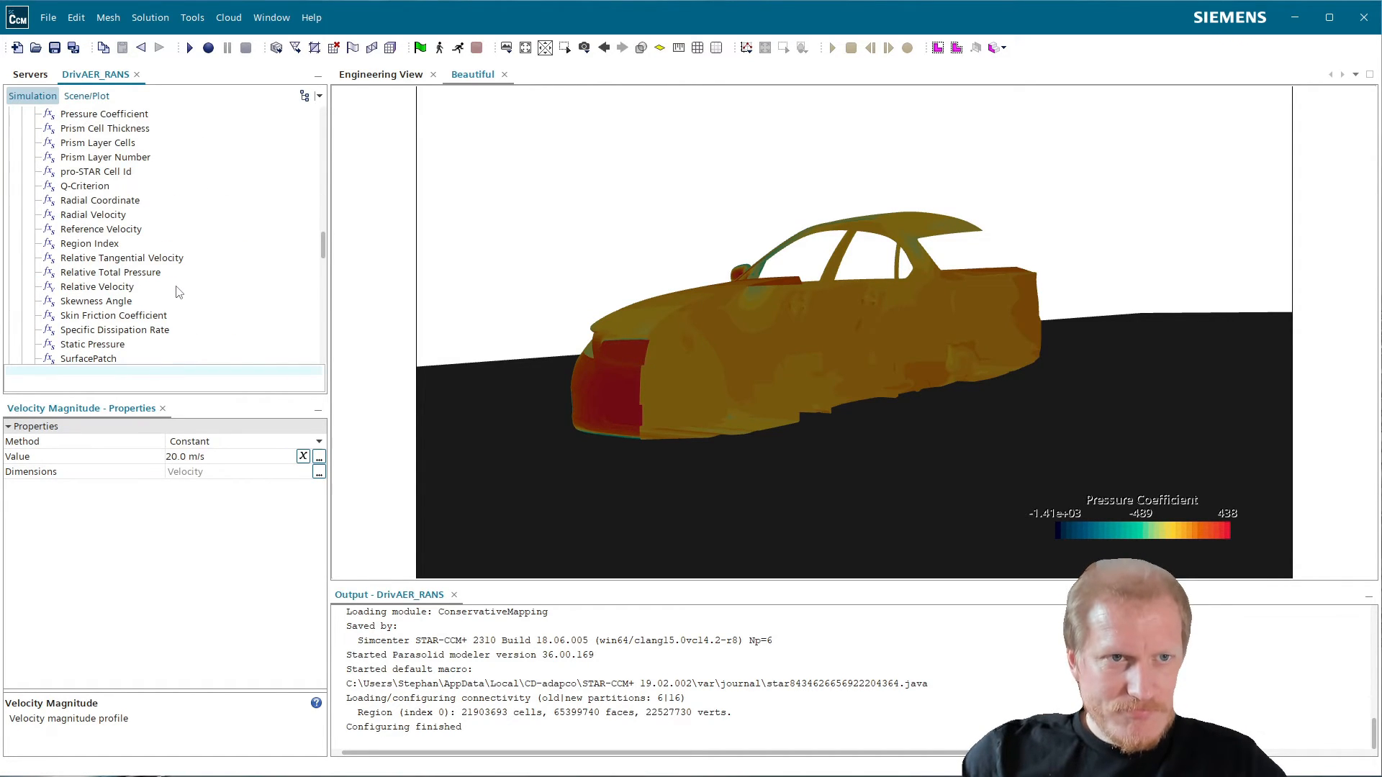
pyautogui.scroll(1, 152, 339)
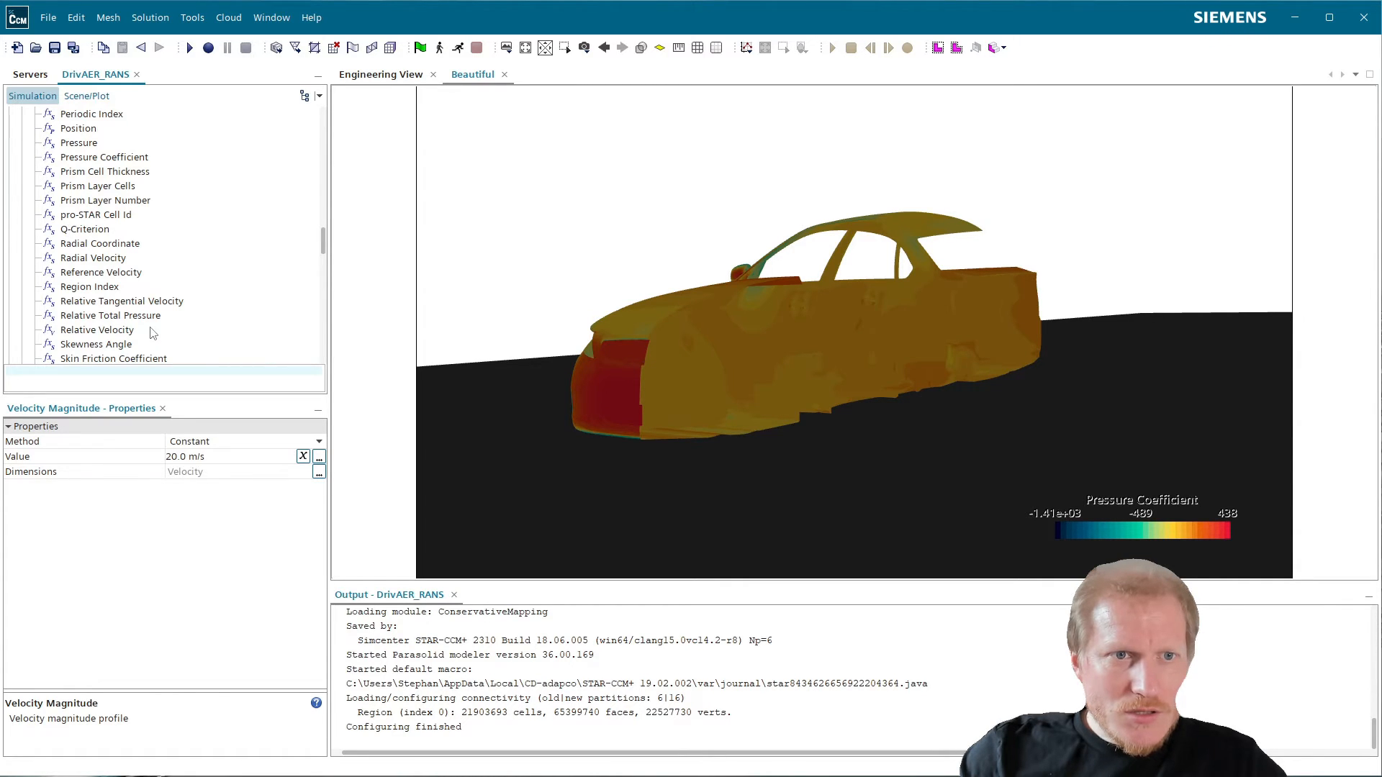
pyautogui.scroll(2, 153, 333)
pyautogui.click(121, 245)
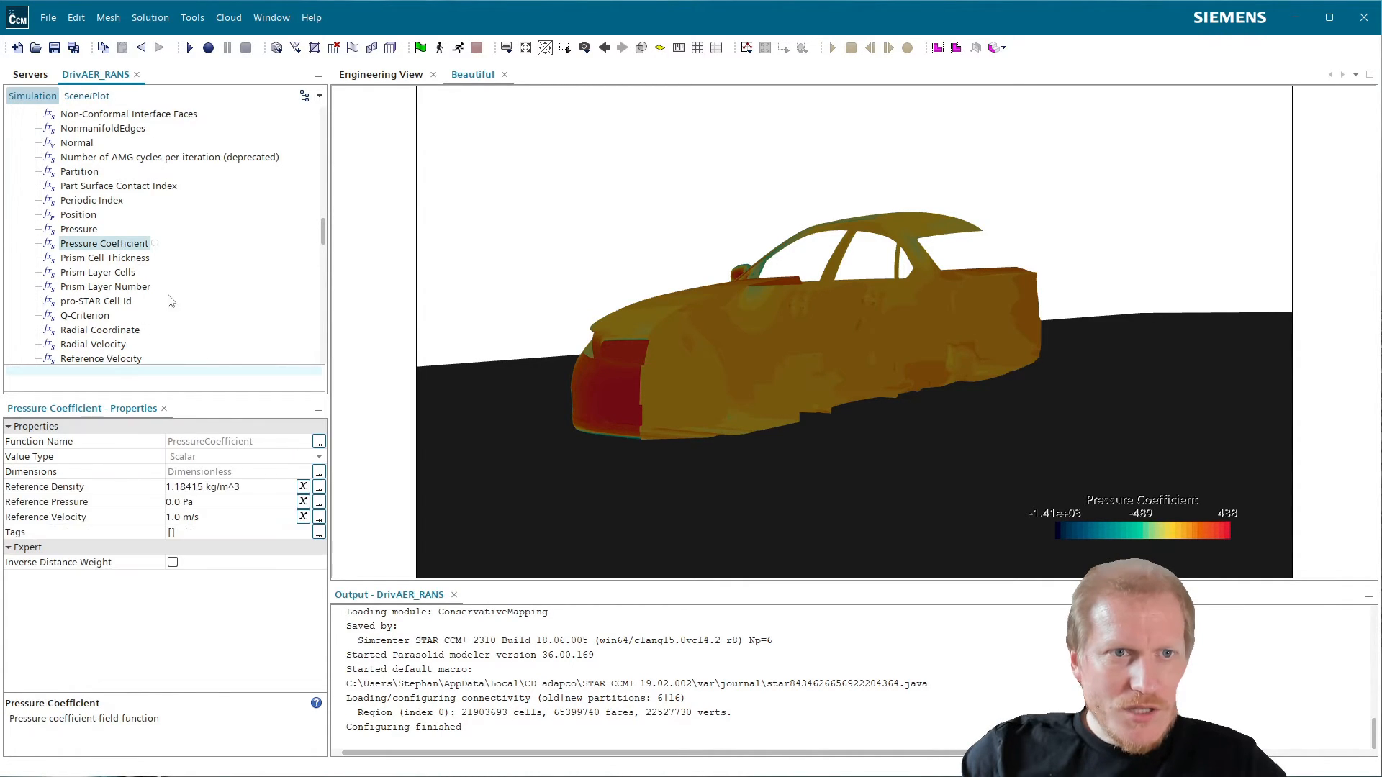
pyautogui.click(194, 518)
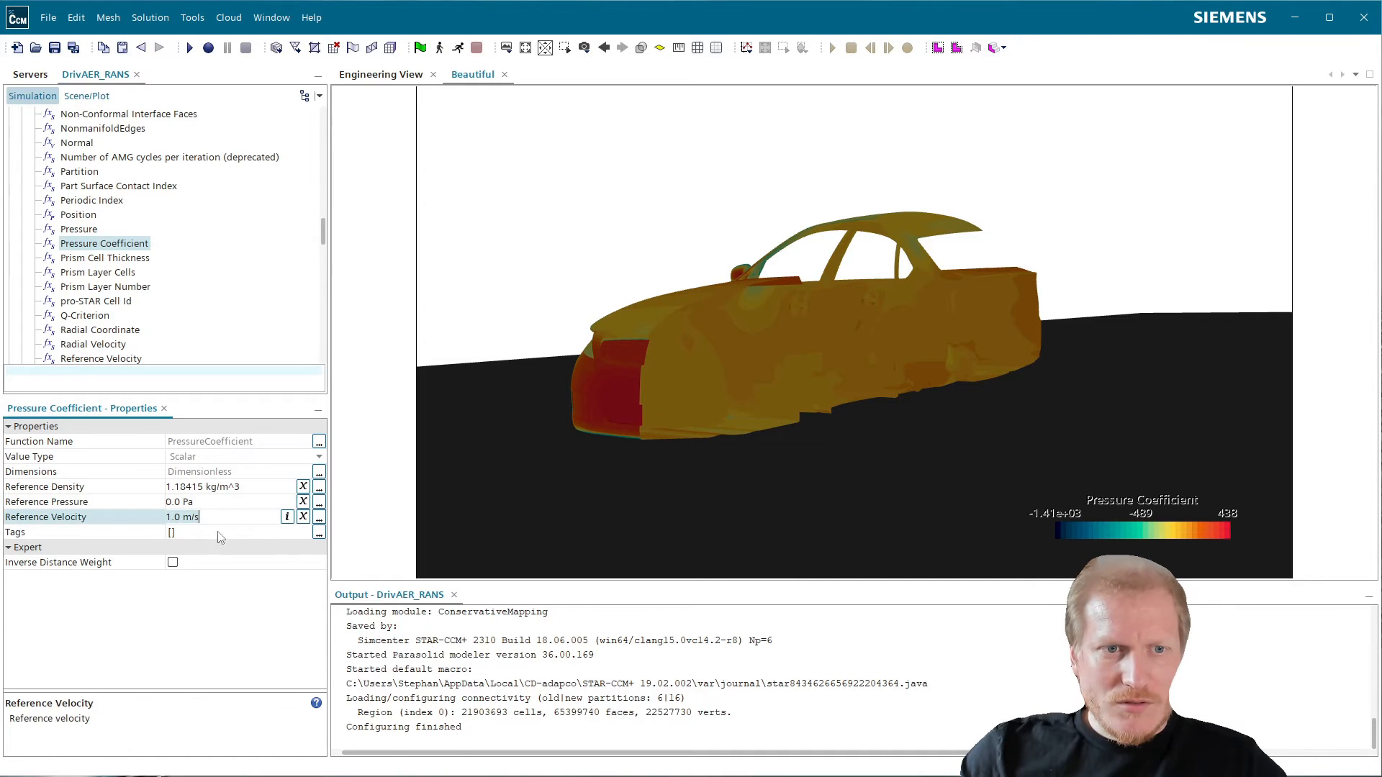
pyautogui.write('20')
pyautogui.press('Return')
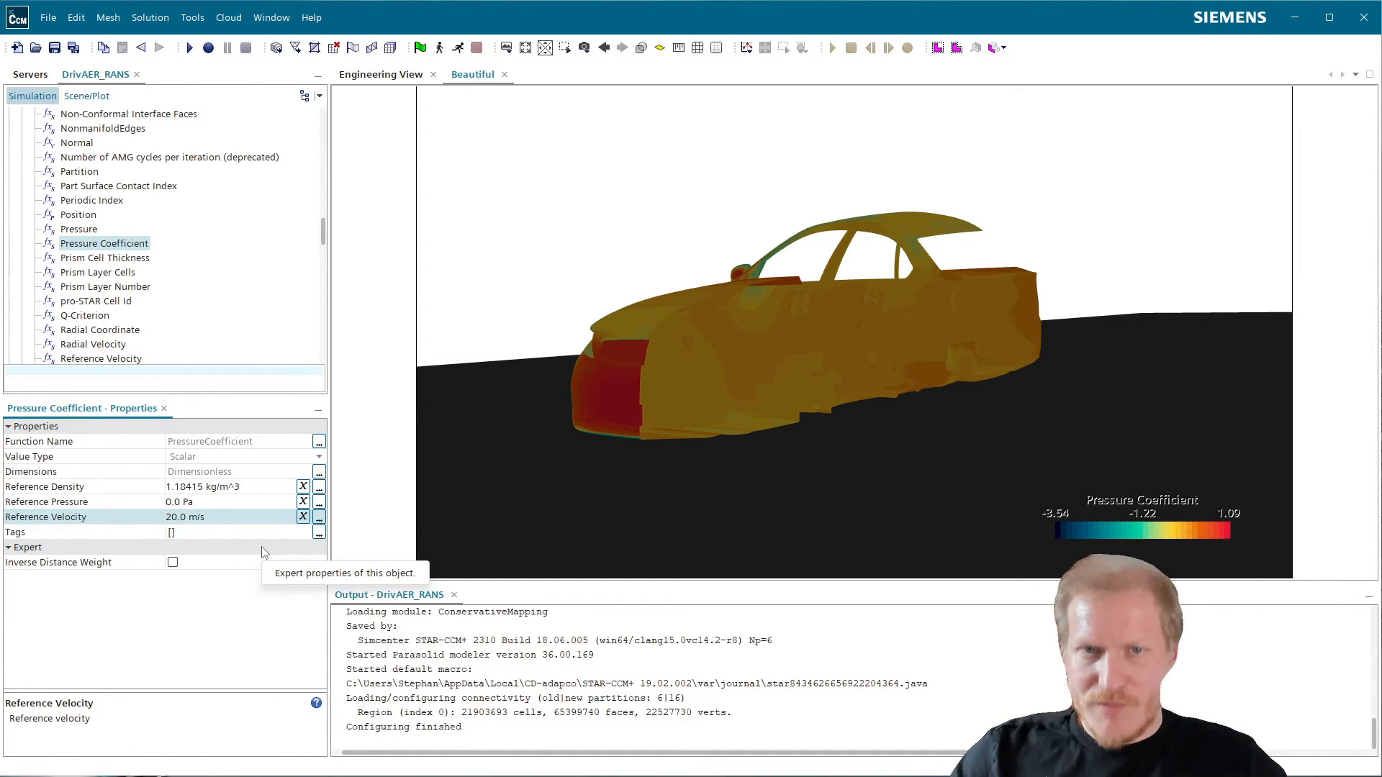
# - Enable Light 1 in the Beautiful scene and inspect the lit car body from the front
pyautogui.moveTo(821, 360); pyautogui.dragTo(749, 389)
pyautogui.click(88, 96)
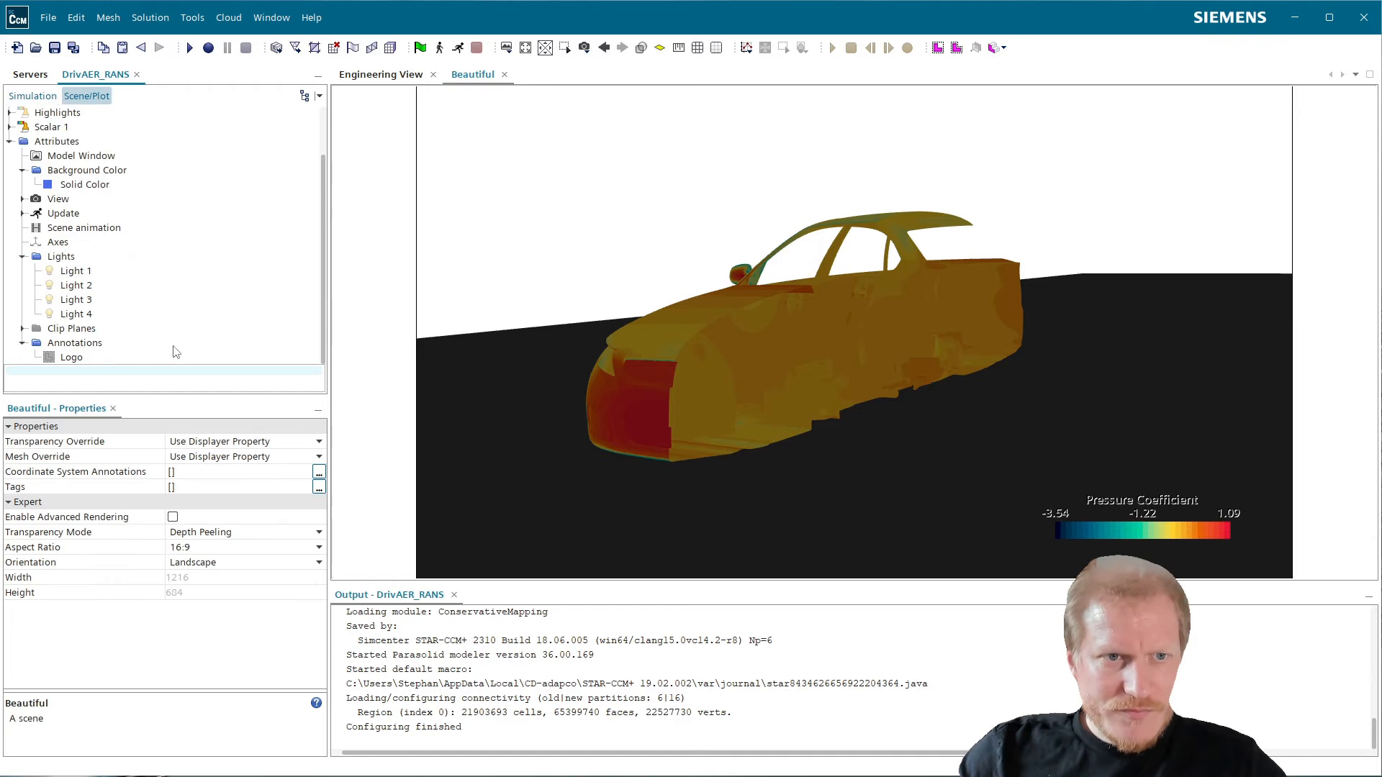
pyautogui.click(74, 272)
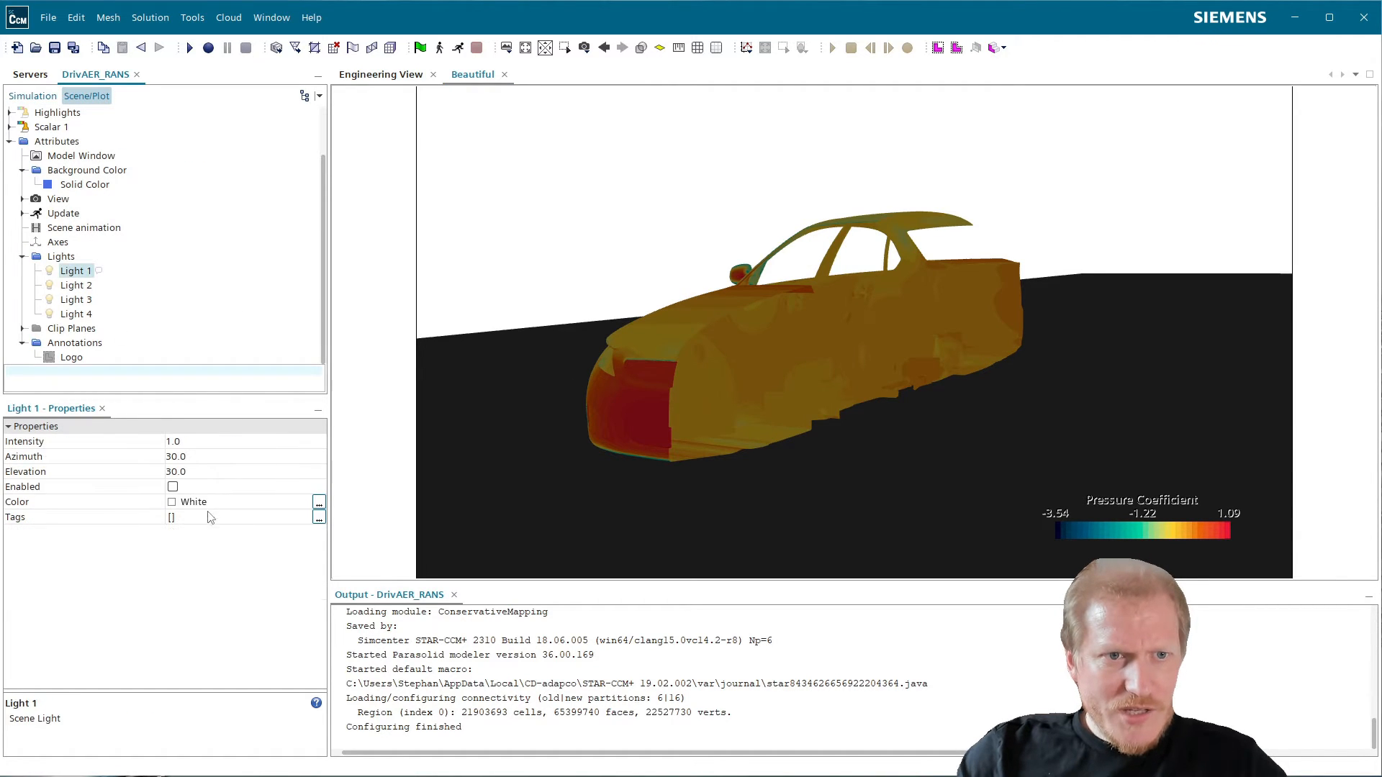
pyautogui.click(173, 487)
pyautogui.moveTo(899, 345); pyautogui.dragTo(776, 376)
pyautogui.scroll(-2, 849, 376)
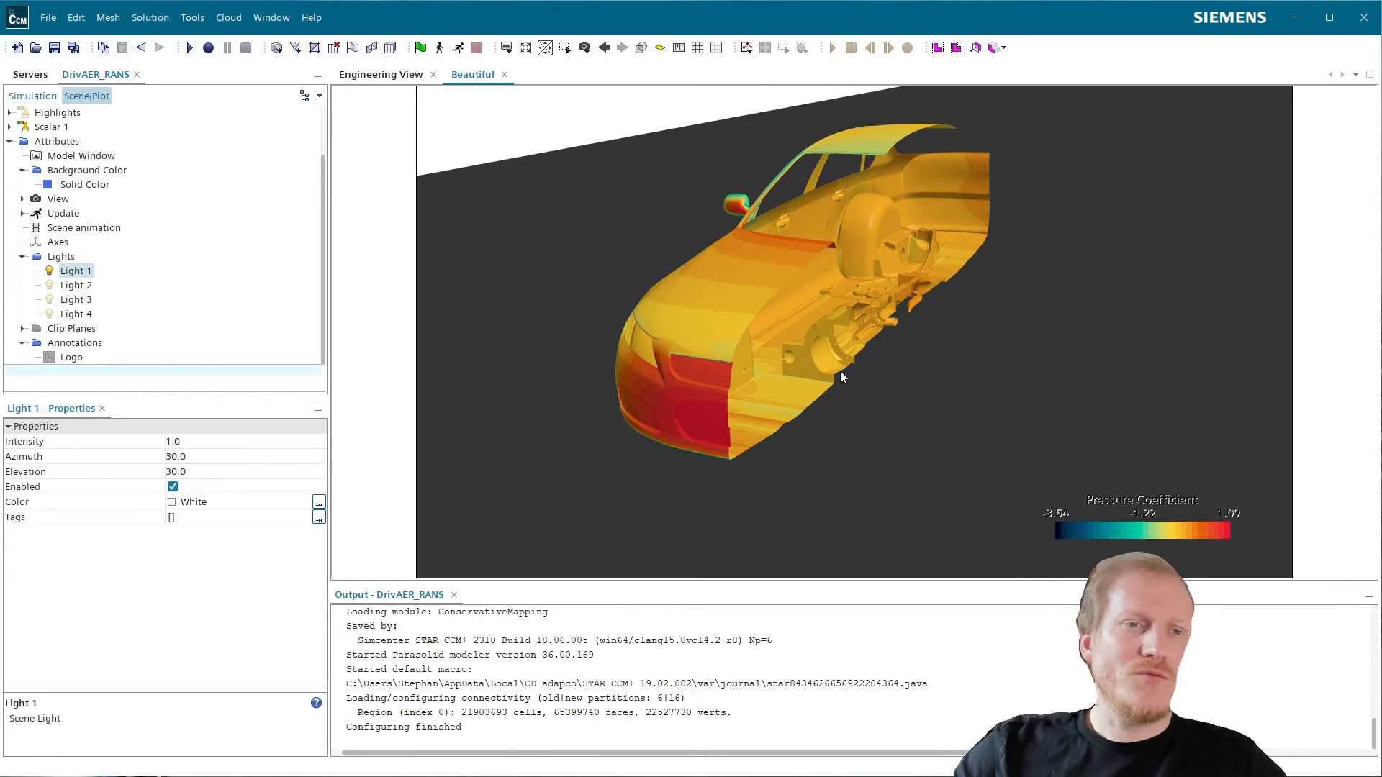
# - Rename the scalar displayer of the Beautiful scene as PressureCoefficient
pyautogui.click(47, 127)
pyautogui.scroll(1, 79, 216)
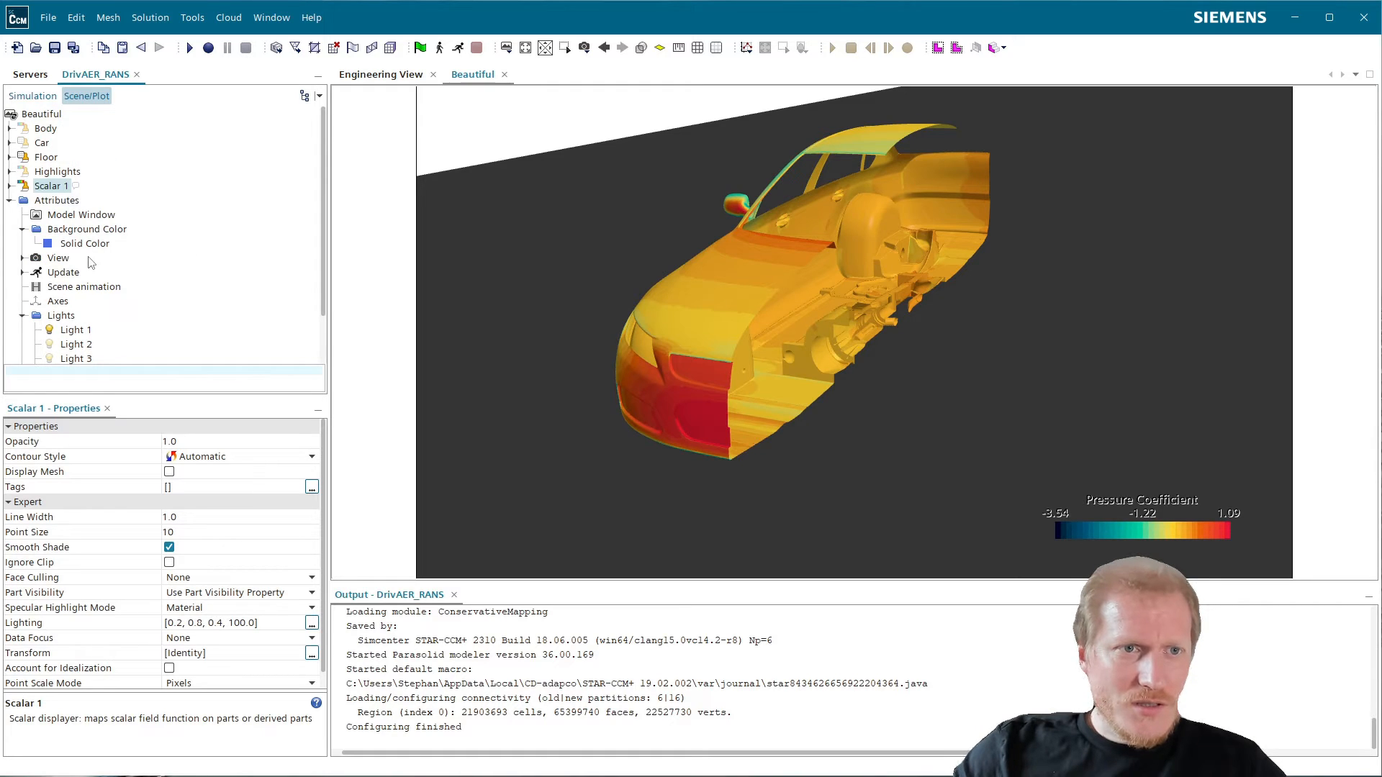
pyautogui.press('F2')
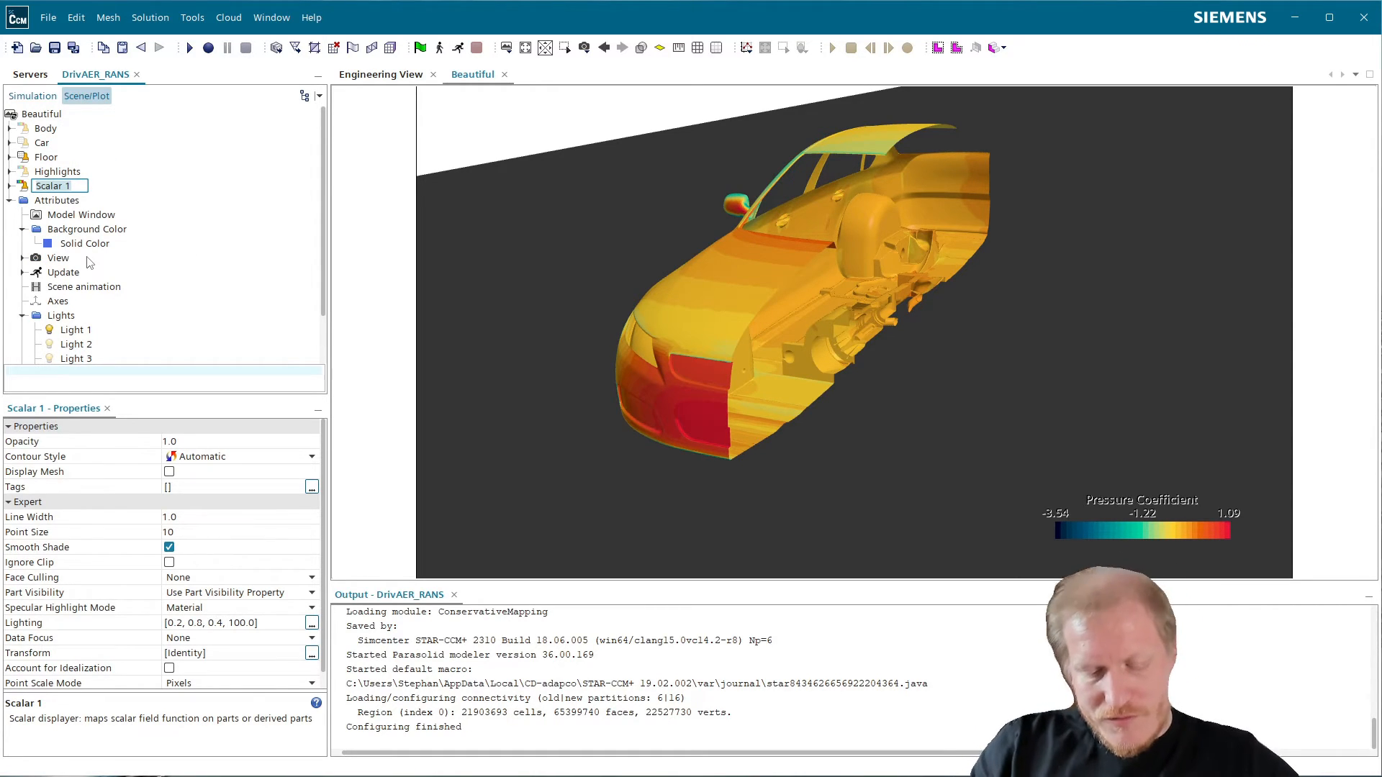
pyautogui.write('PRe')
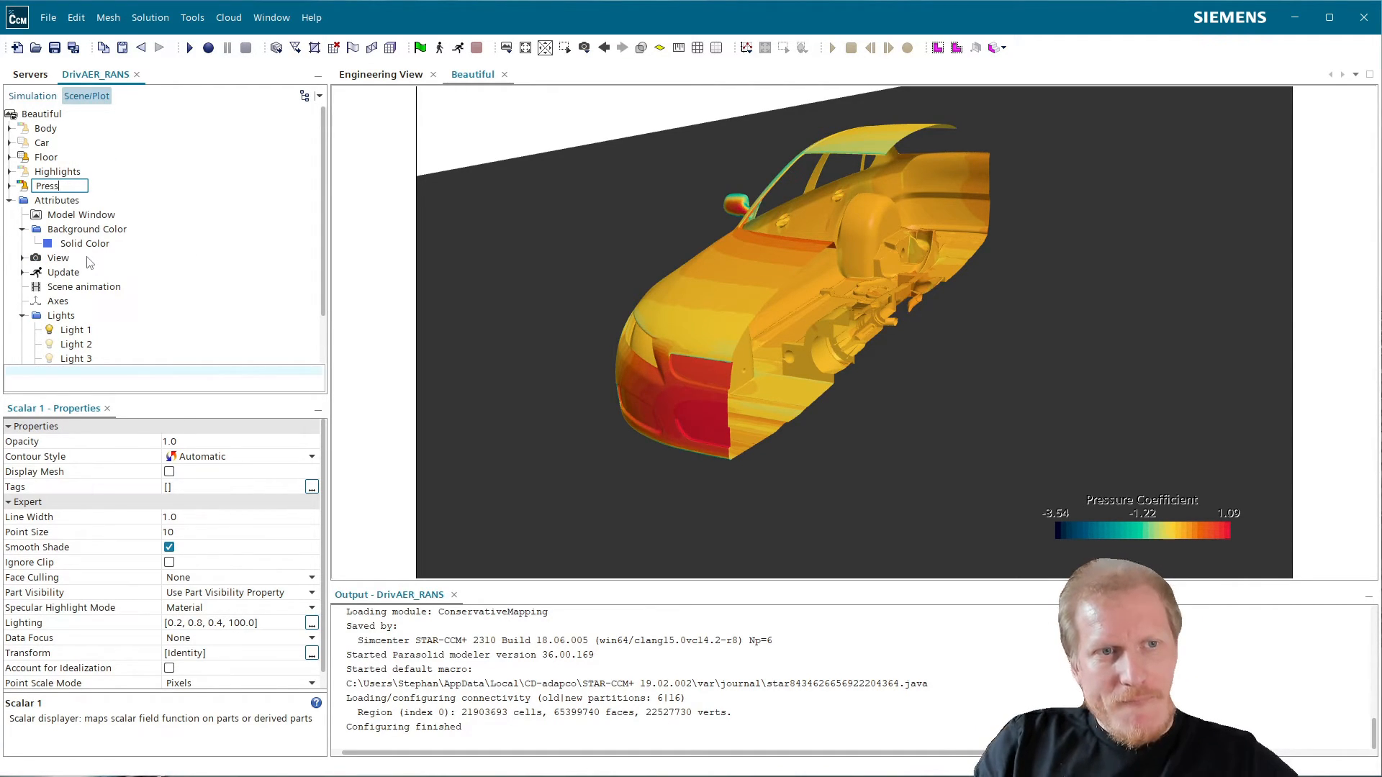
pyautogui.write('ssureCoefficient')
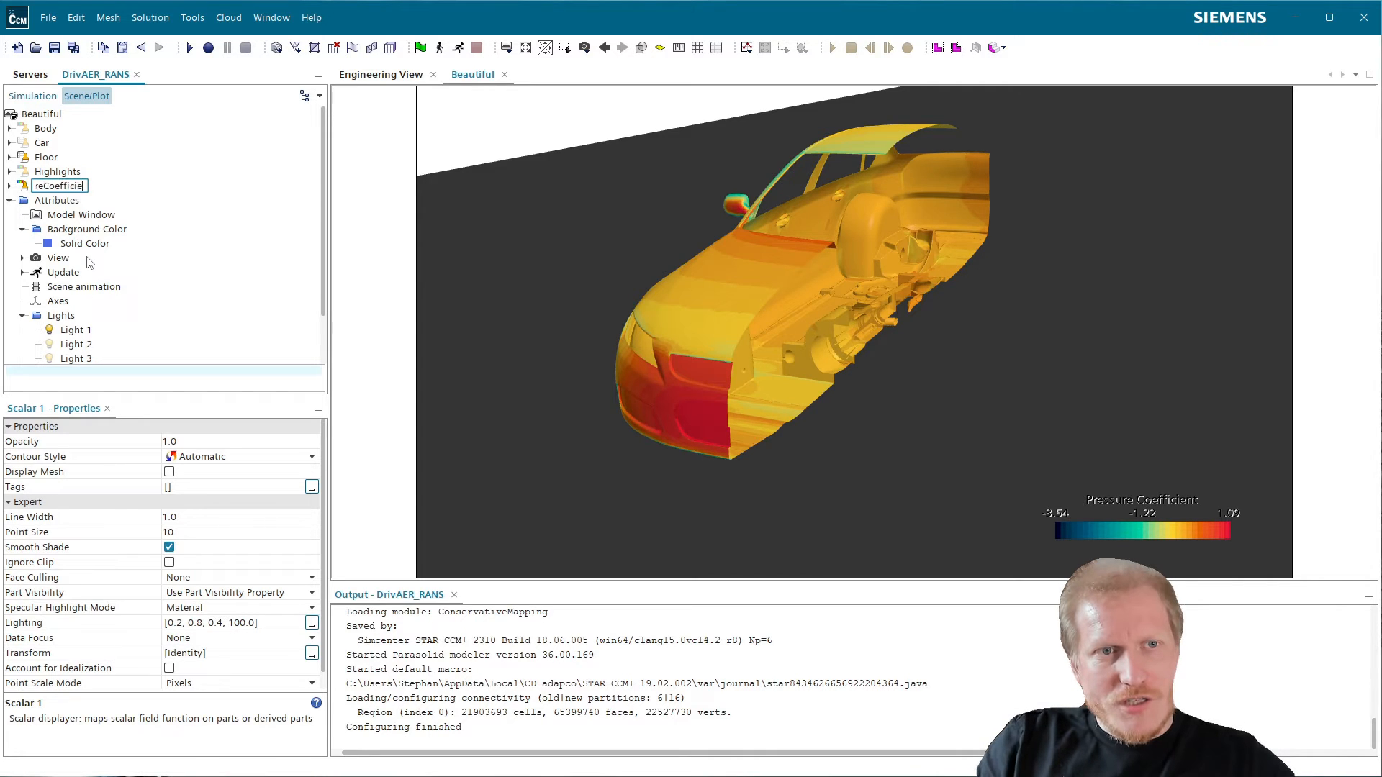
pyautogui.press('Return')
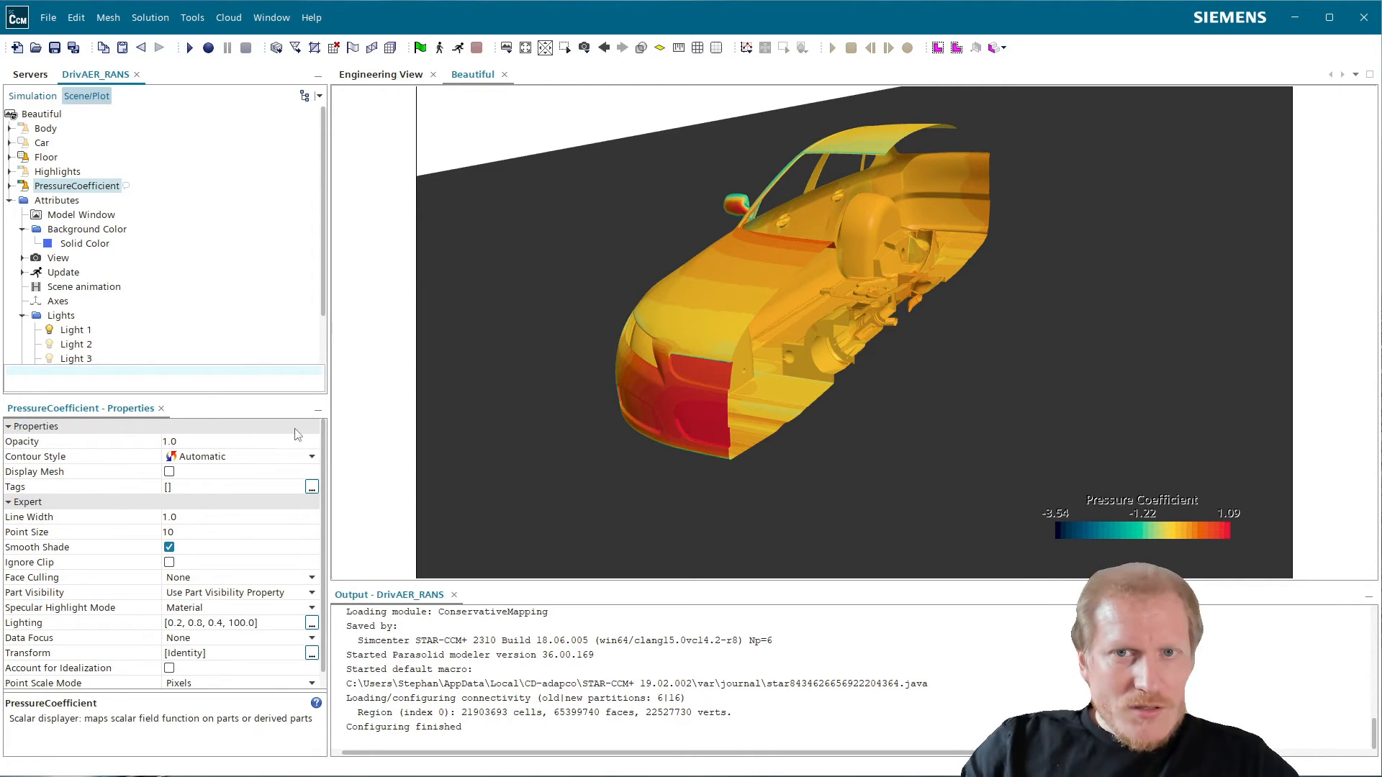
# - Mirror the half car body by setting the PressureCoefficient displayer's transform to symmetry 1
pyautogui.moveTo(753, 402); pyautogui.dragTo(771, 302)
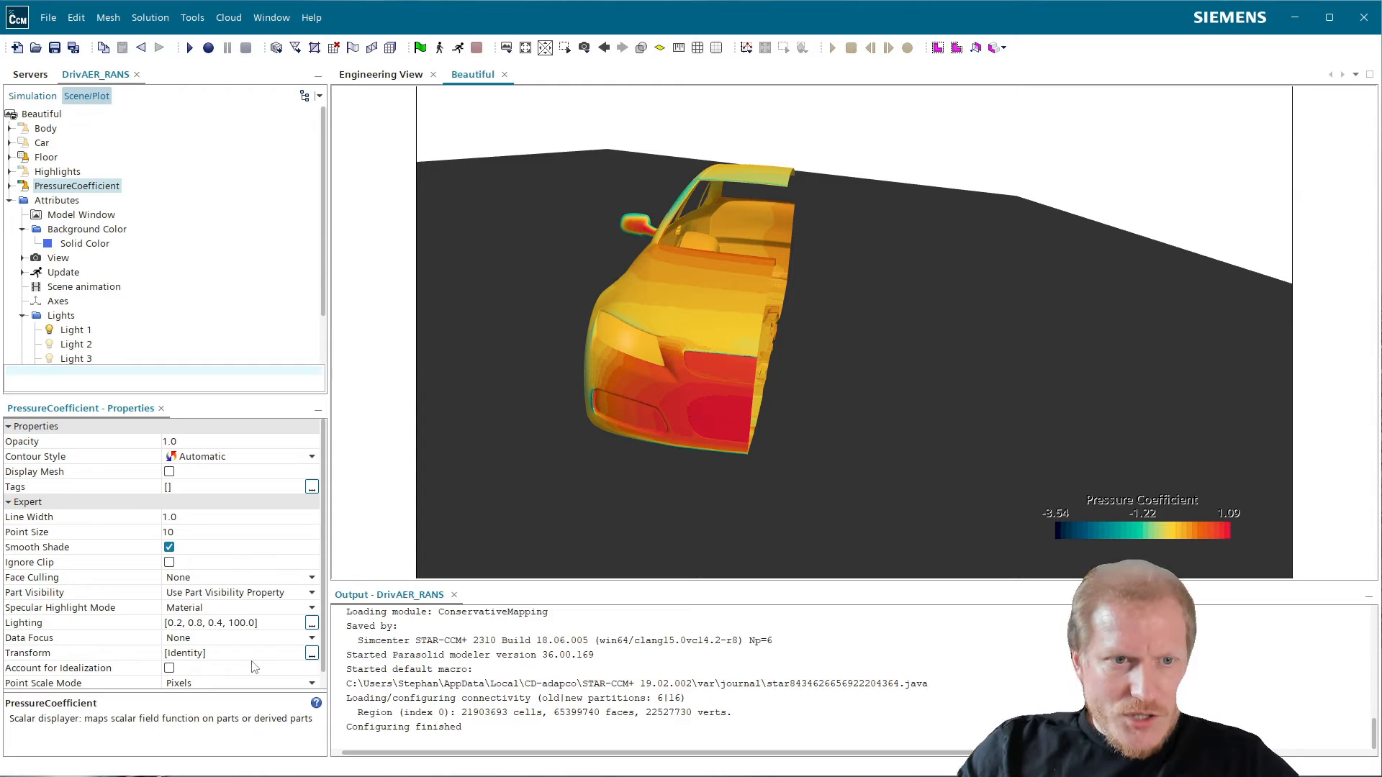
pyautogui.click(219, 655)
pyautogui.click(220, 655)
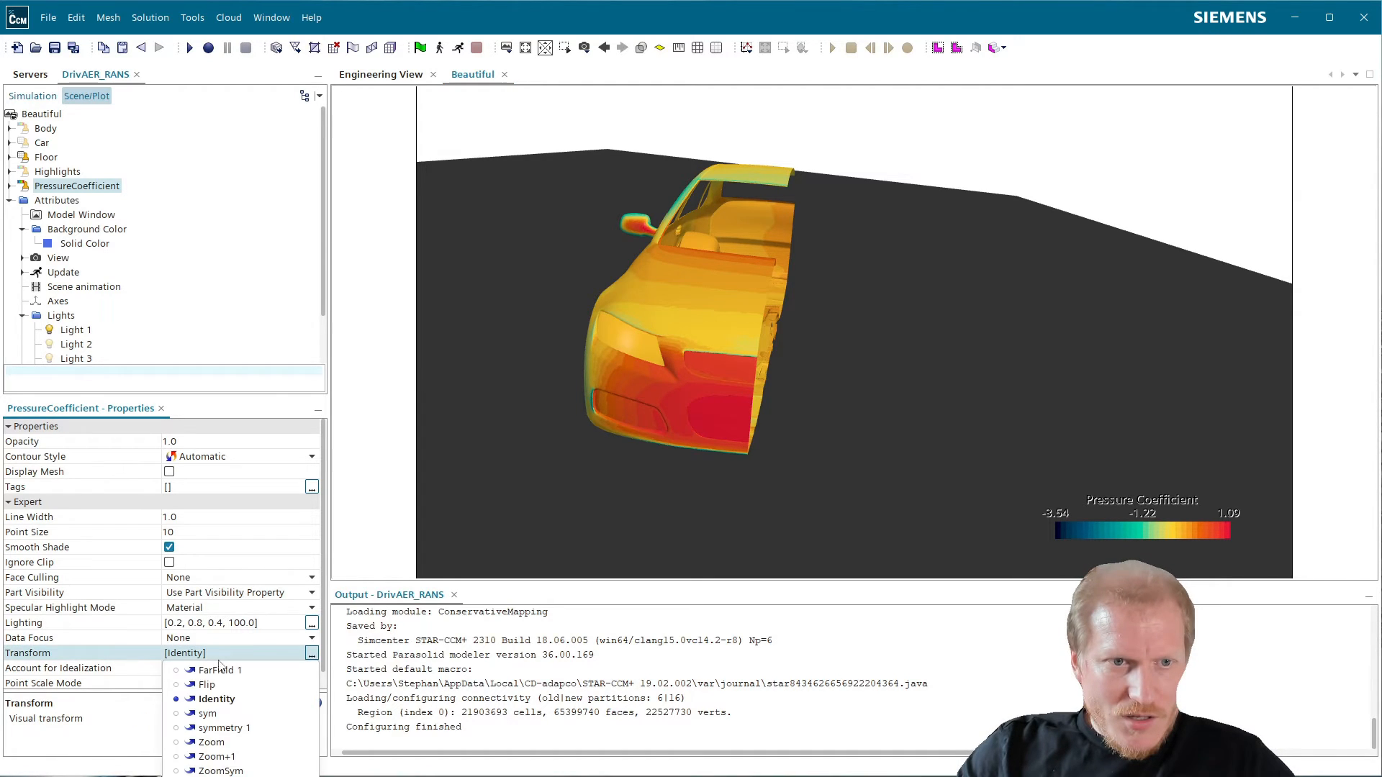
pyautogui.click(237, 728)
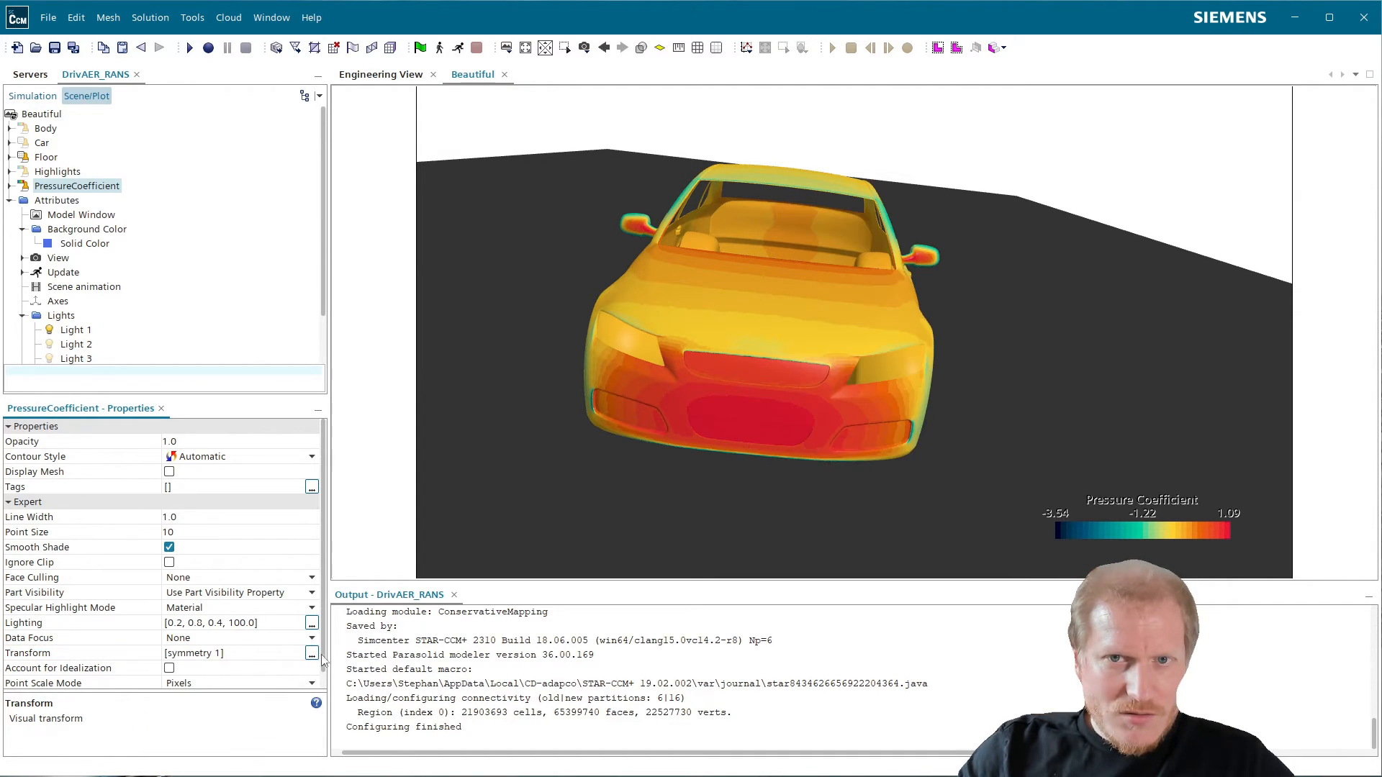
# - Set the PressureCoefficient displayer's scalar field range to a minimum of -1.0 and a maximum of 1.0
pyautogui.moveTo(733, 364); pyautogui.dragTo(626, 329)
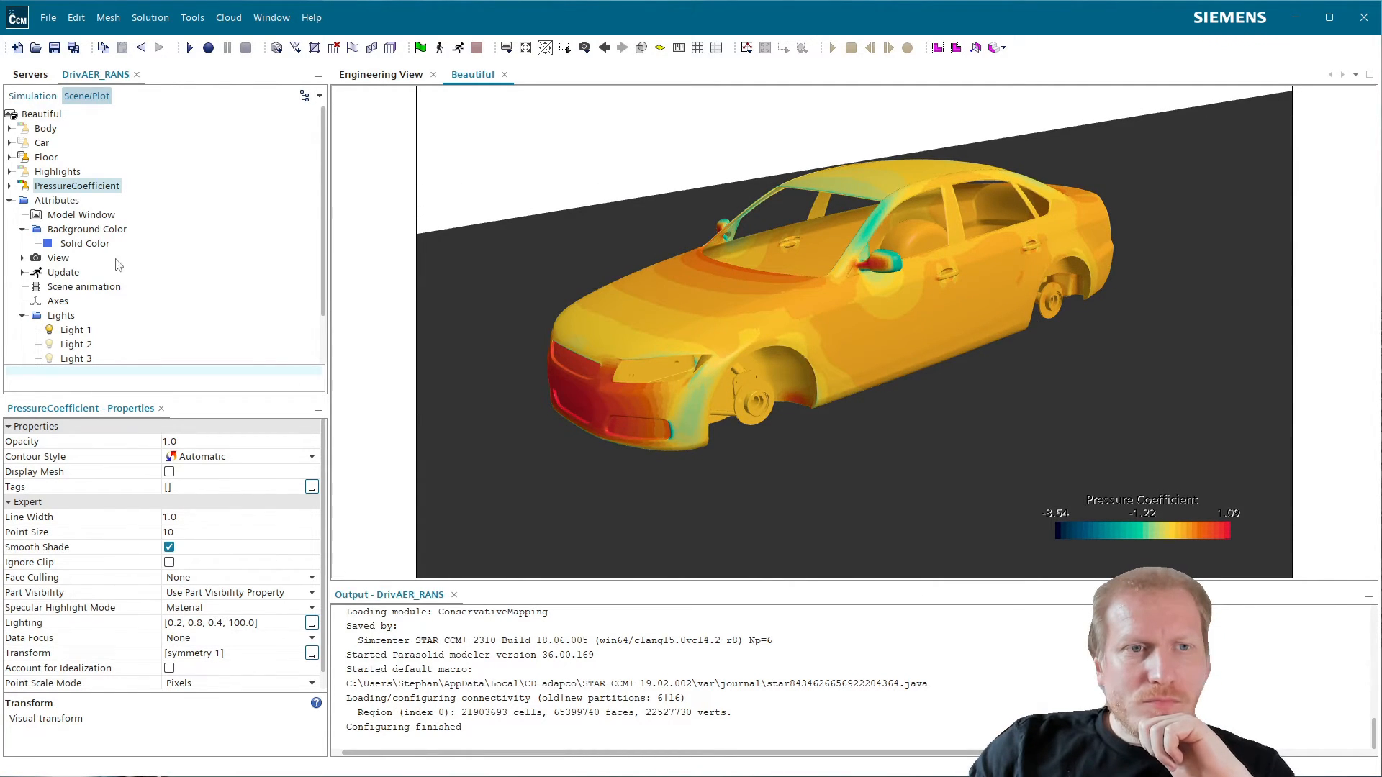
pyautogui.click(10, 200)
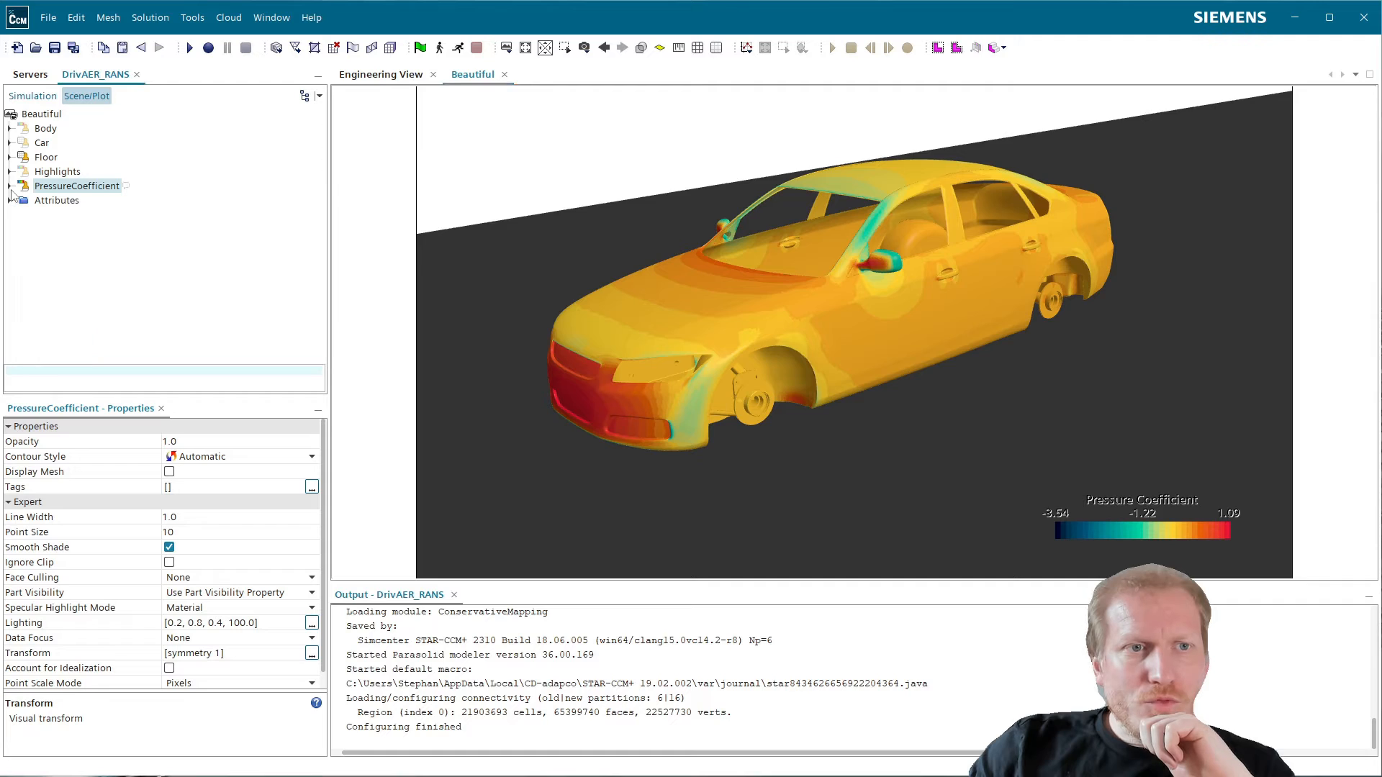
pyautogui.click(9, 186)
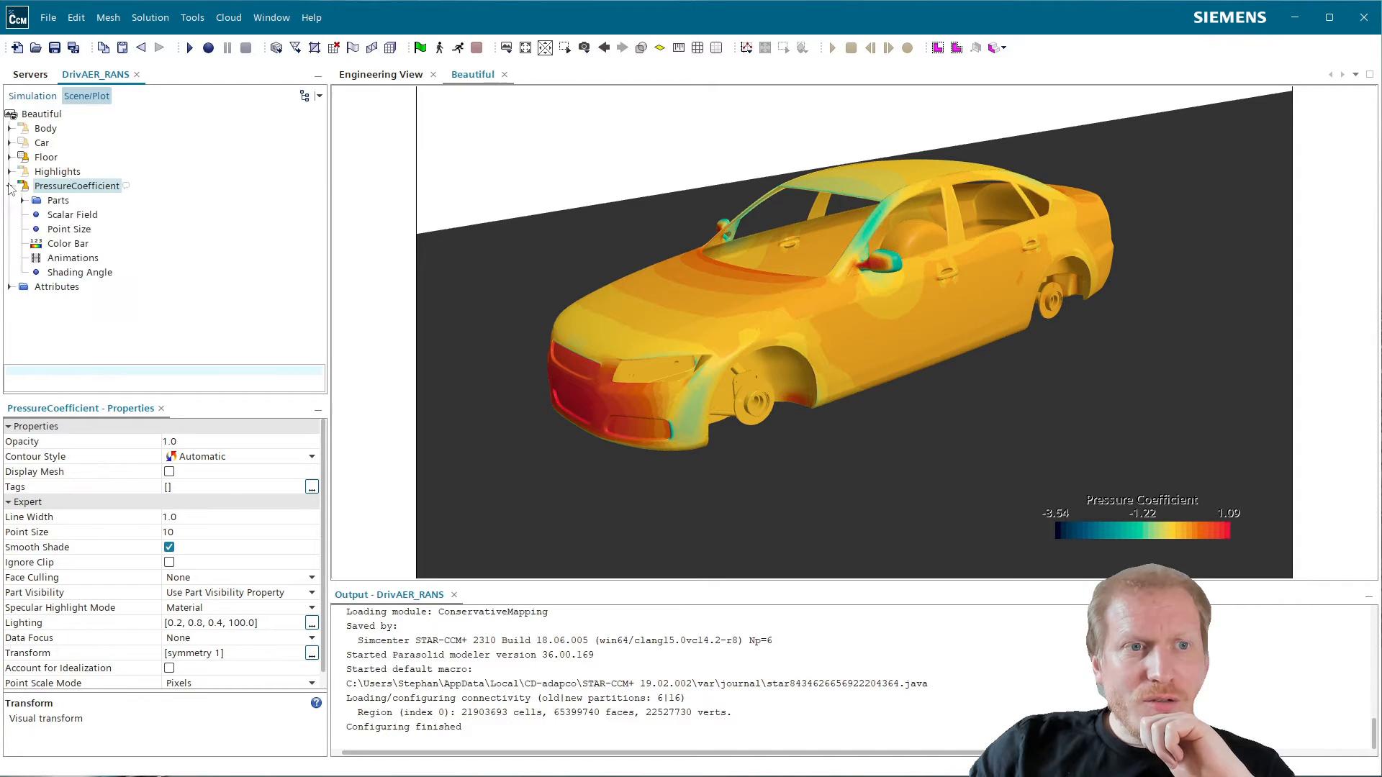
pyautogui.click(82, 217)
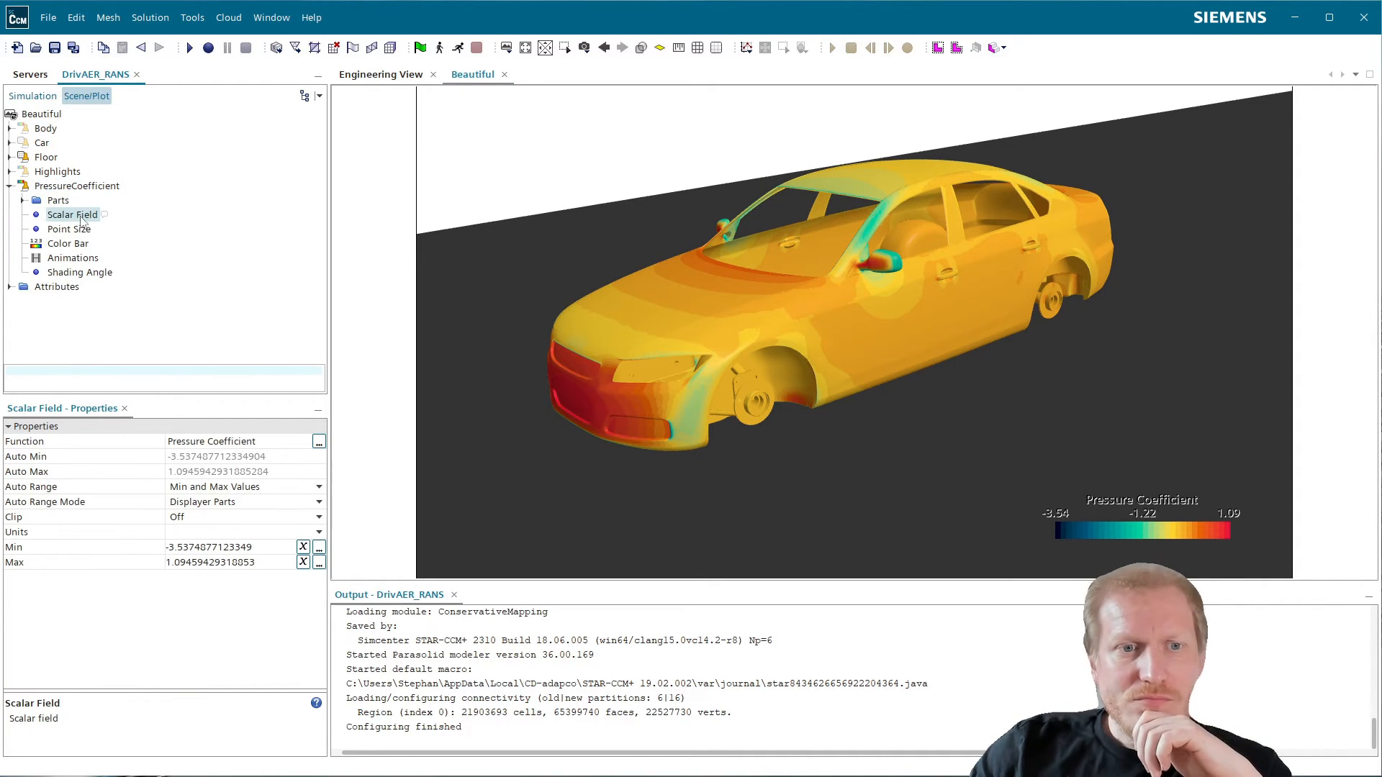
pyautogui.click(238, 562)
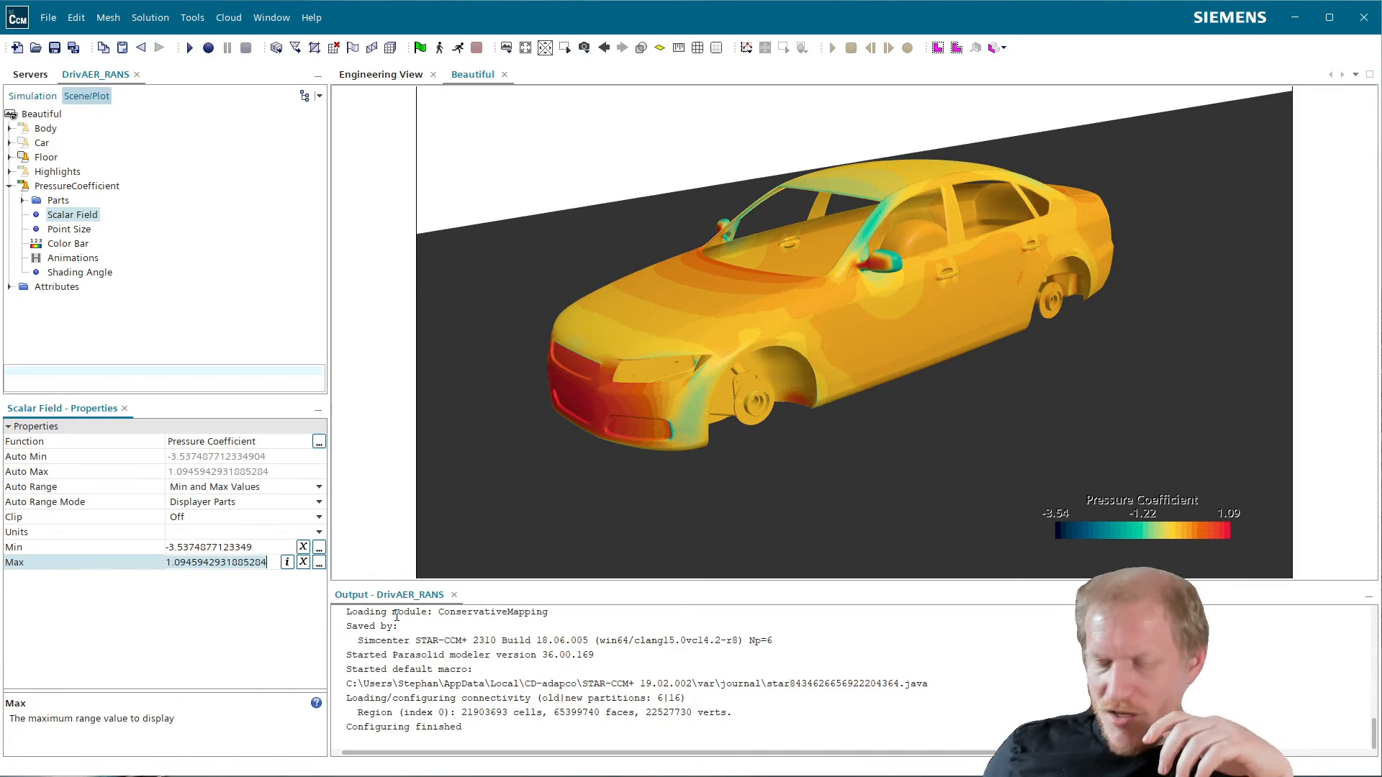
pyautogui.press('BackSpace')
pyautogui.press('BackSpace')
pyautogui.press('BackSpace')
pyautogui.press('BackSpace')
pyautogui.press('BackSpace')
pyautogui.press('BackSpace')
pyautogui.press('BackSpace')
pyautogui.press('BackSpace')
pyautogui.press('BackSpace')
pyautogui.press('BackSpace')
pyautogui.press('BackSpace')
pyautogui.press('BackSpace')
pyautogui.press('BackSpace')
pyautogui.press('BackSpace')
pyautogui.press('BackSpace')
pyautogui.press('Return')
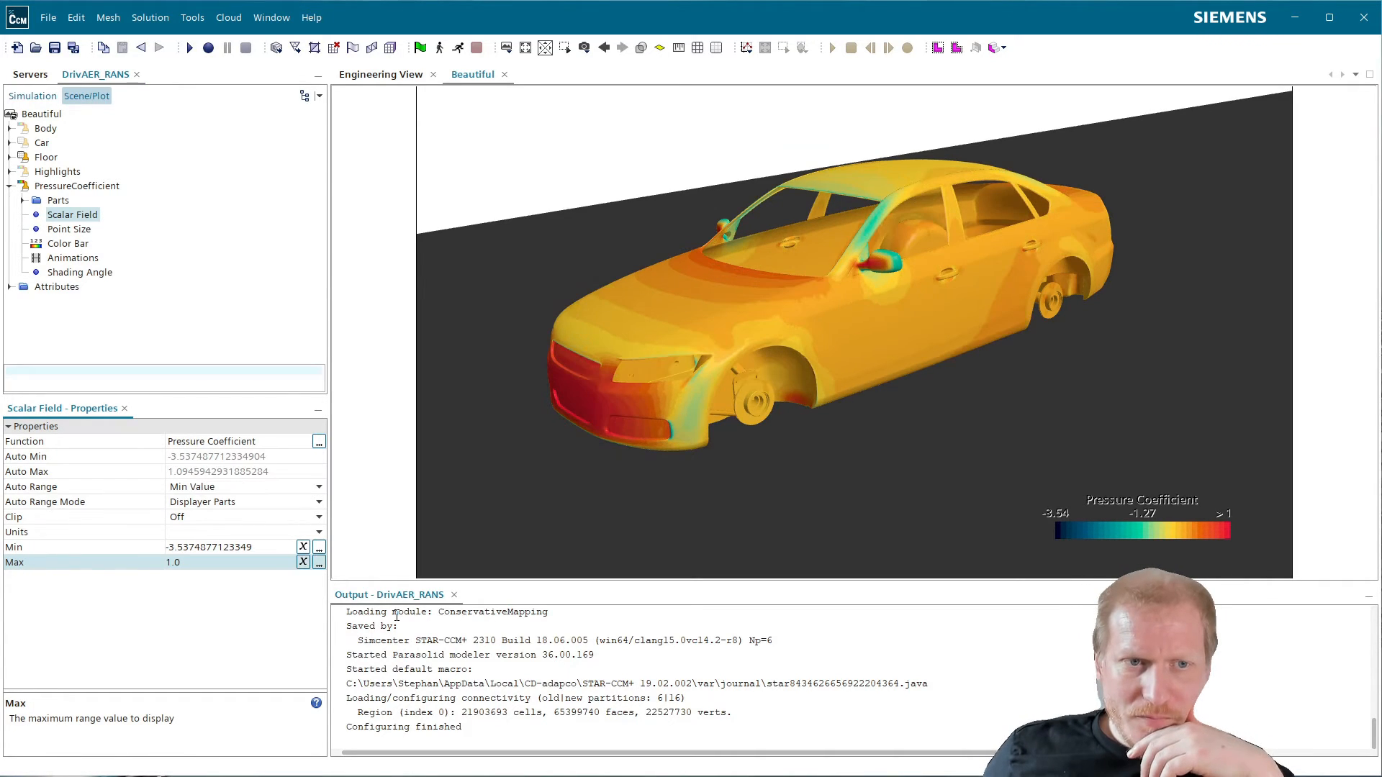
pyautogui.click(235, 542)
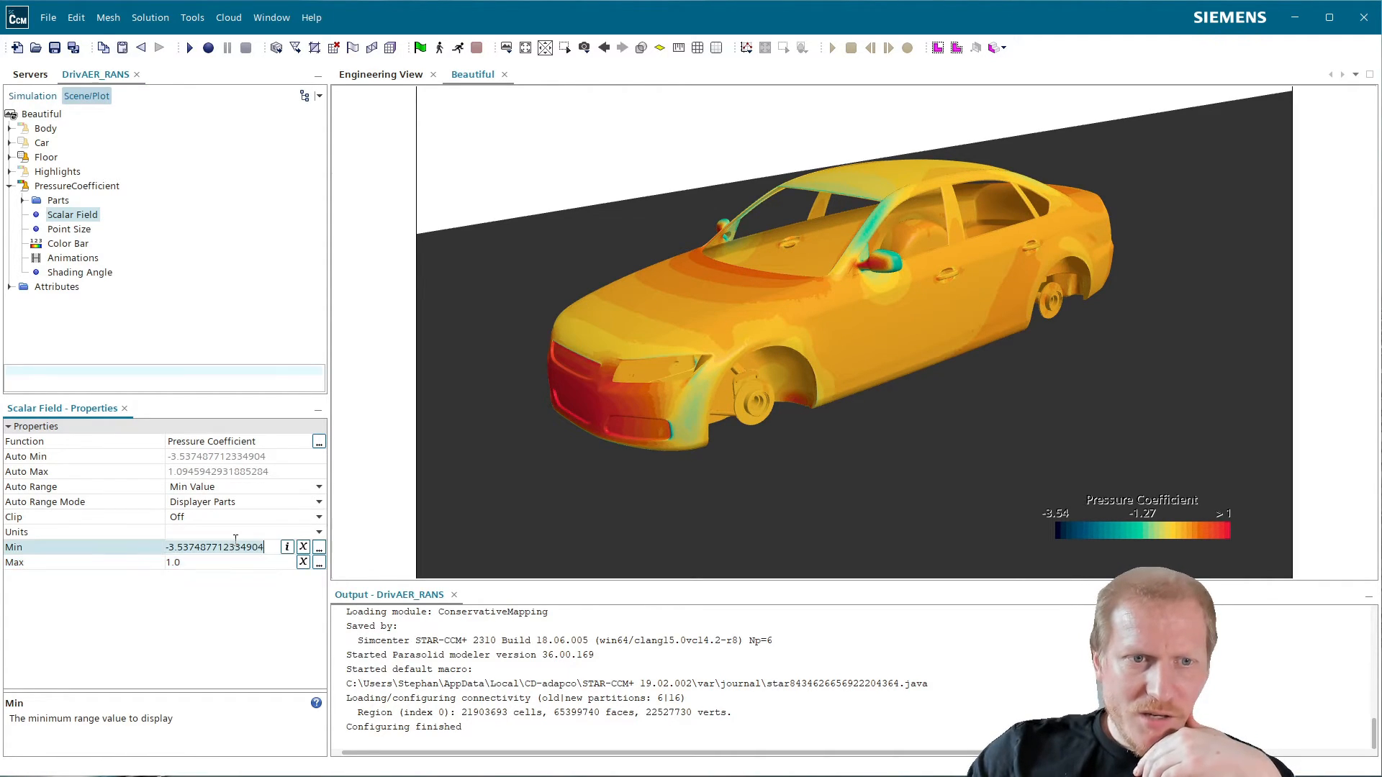
pyautogui.write('-1')
pyautogui.press('Return')
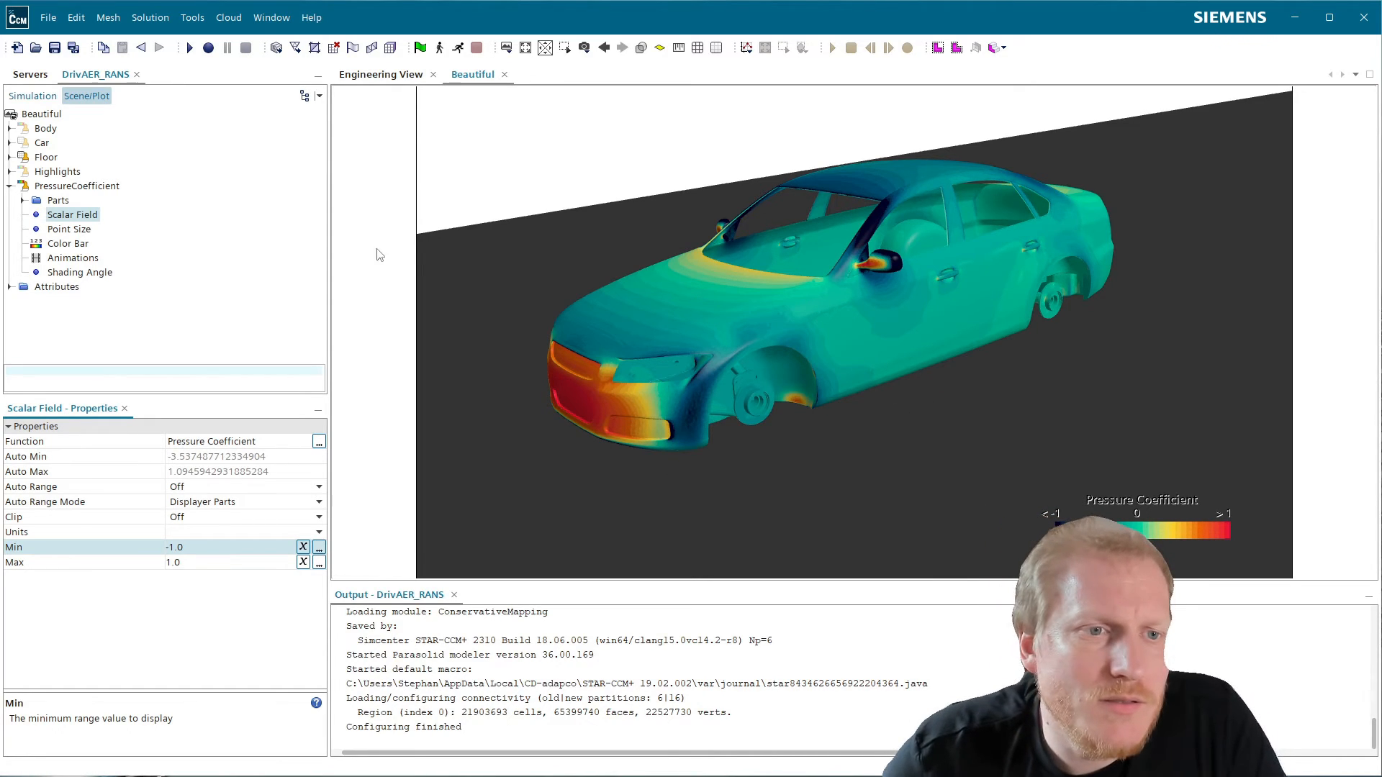
# - Change the PressureCoefficient color bar's color map to cool-warm
pyautogui.click(68, 244)
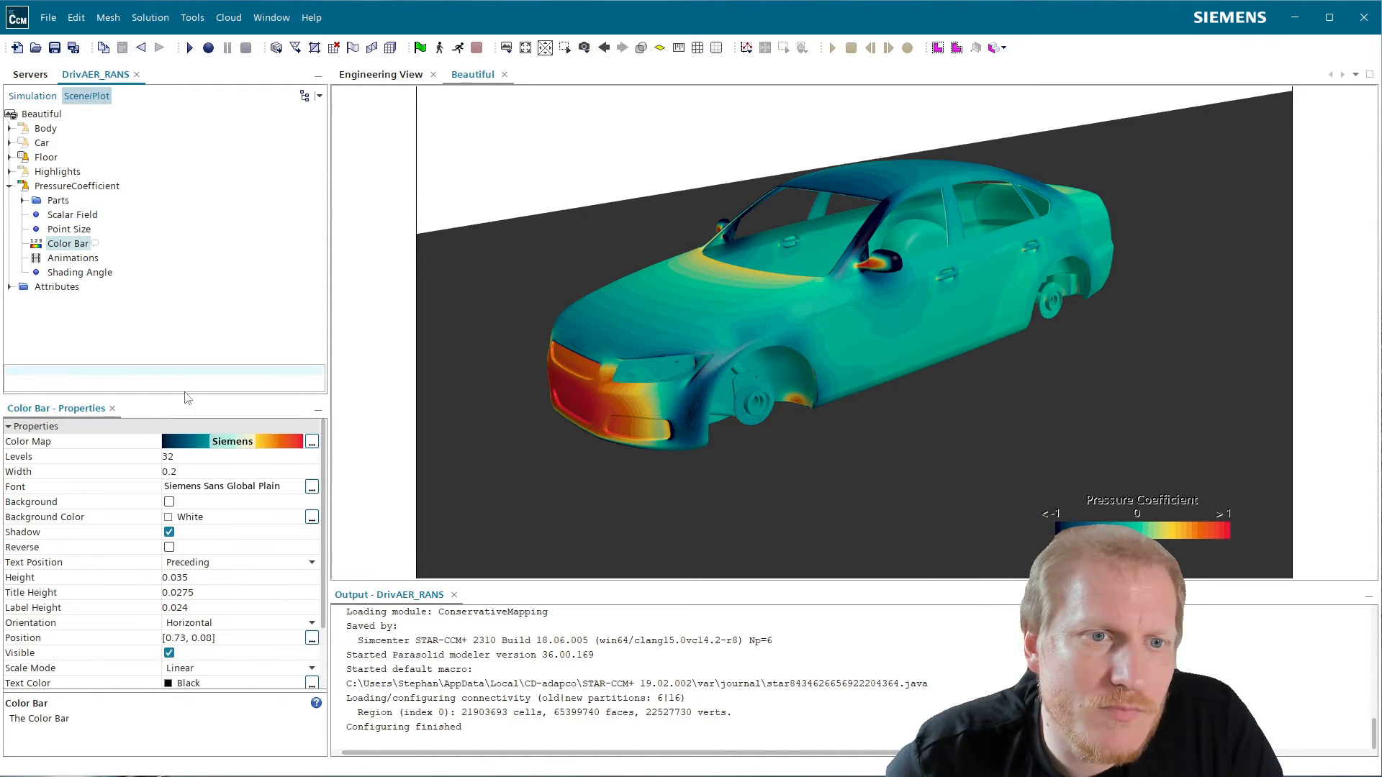
pyautogui.click(249, 442)
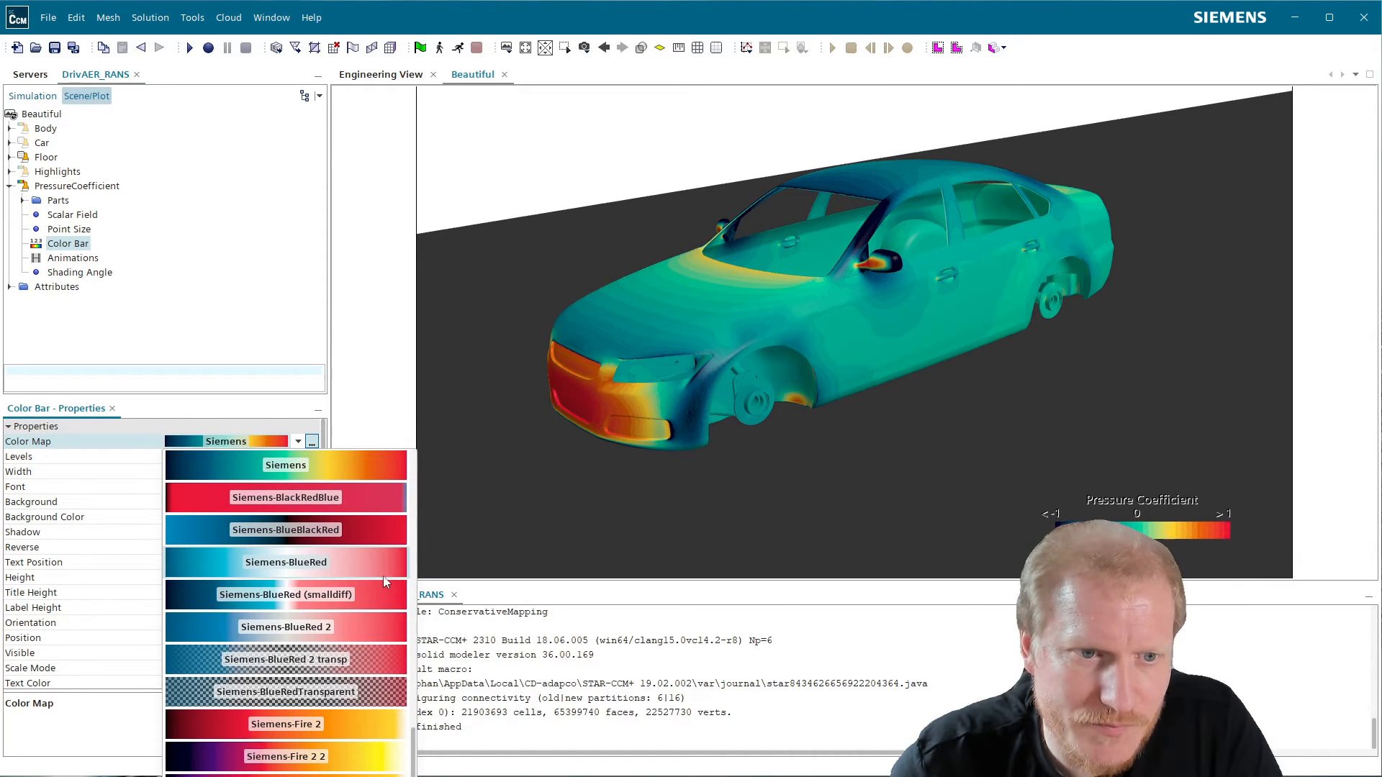
pyautogui.scroll(10, 385, 582)
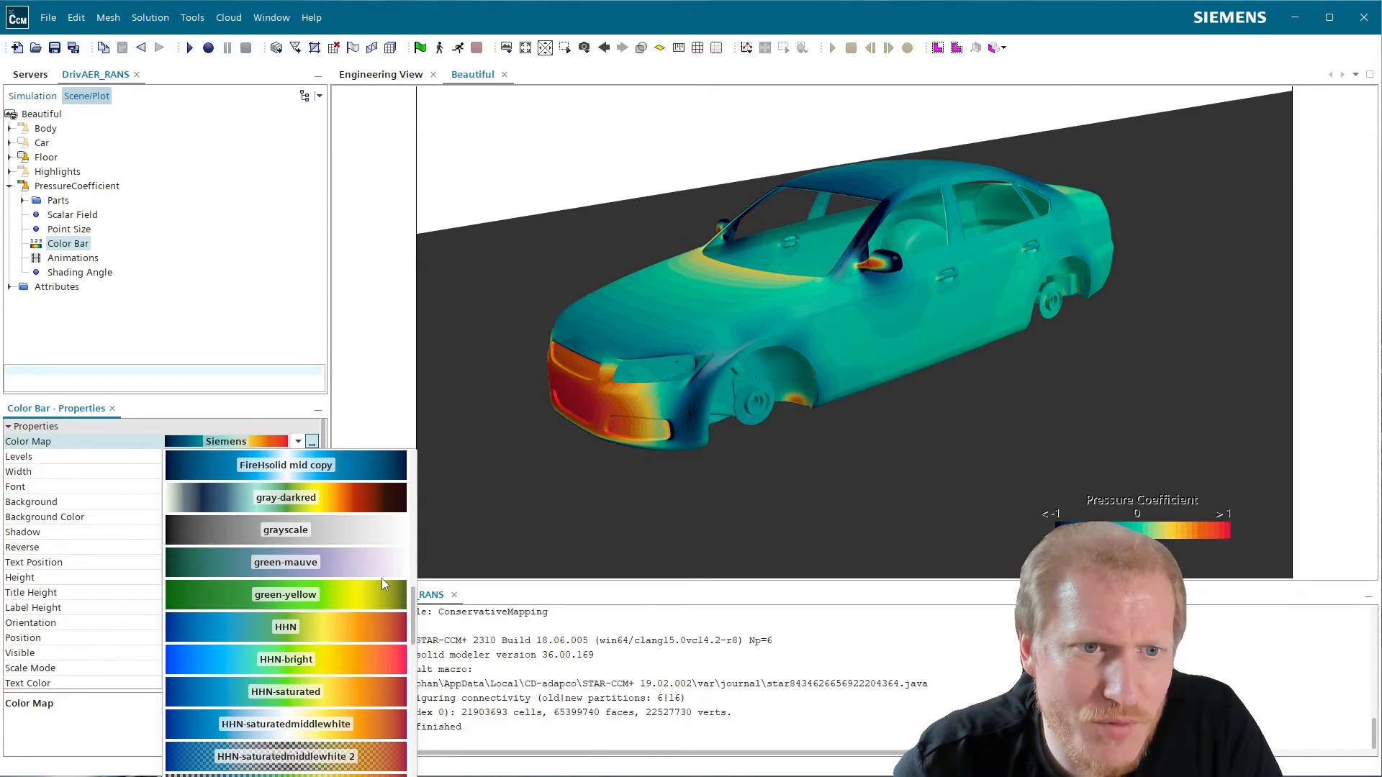
pyautogui.scroll(10, 382, 577)
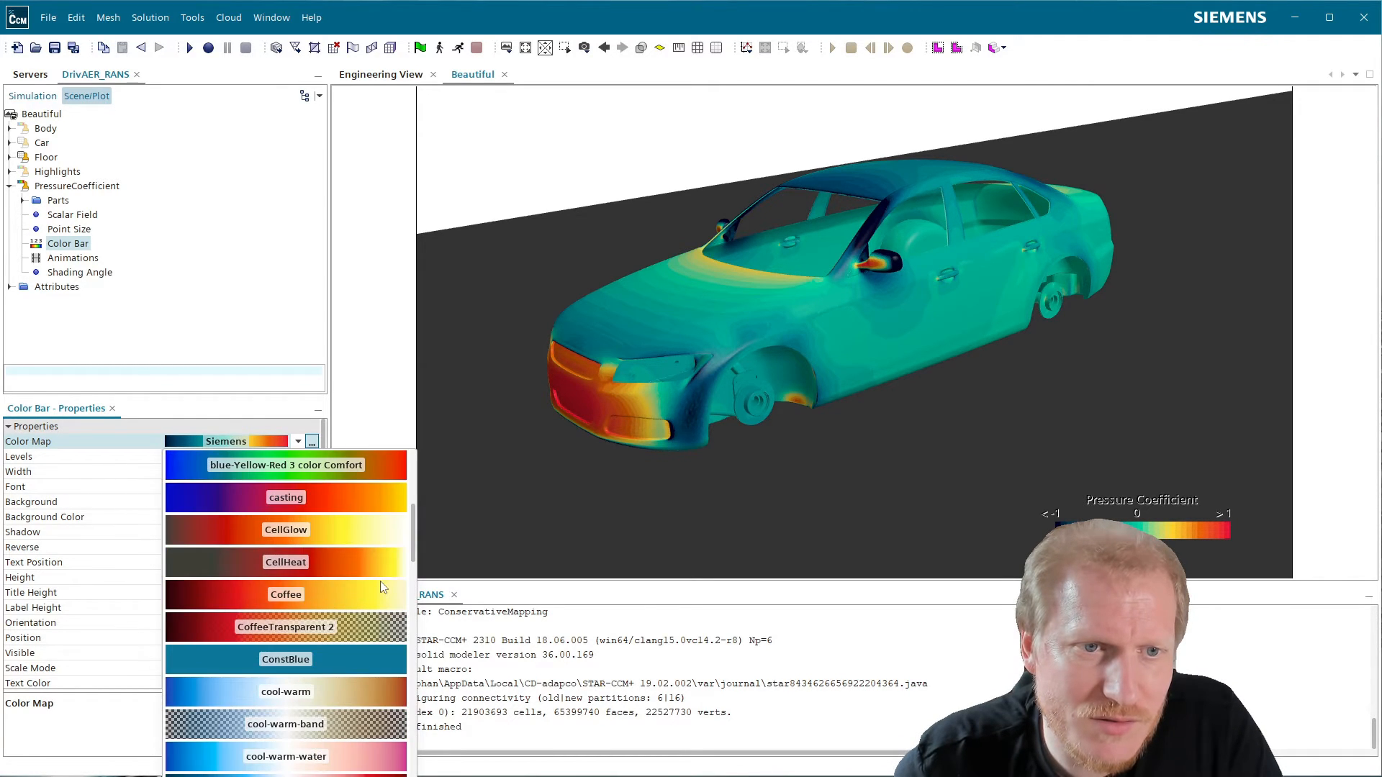
pyautogui.scroll(5, 379, 592)
pyautogui.scroll(-3, 375, 599)
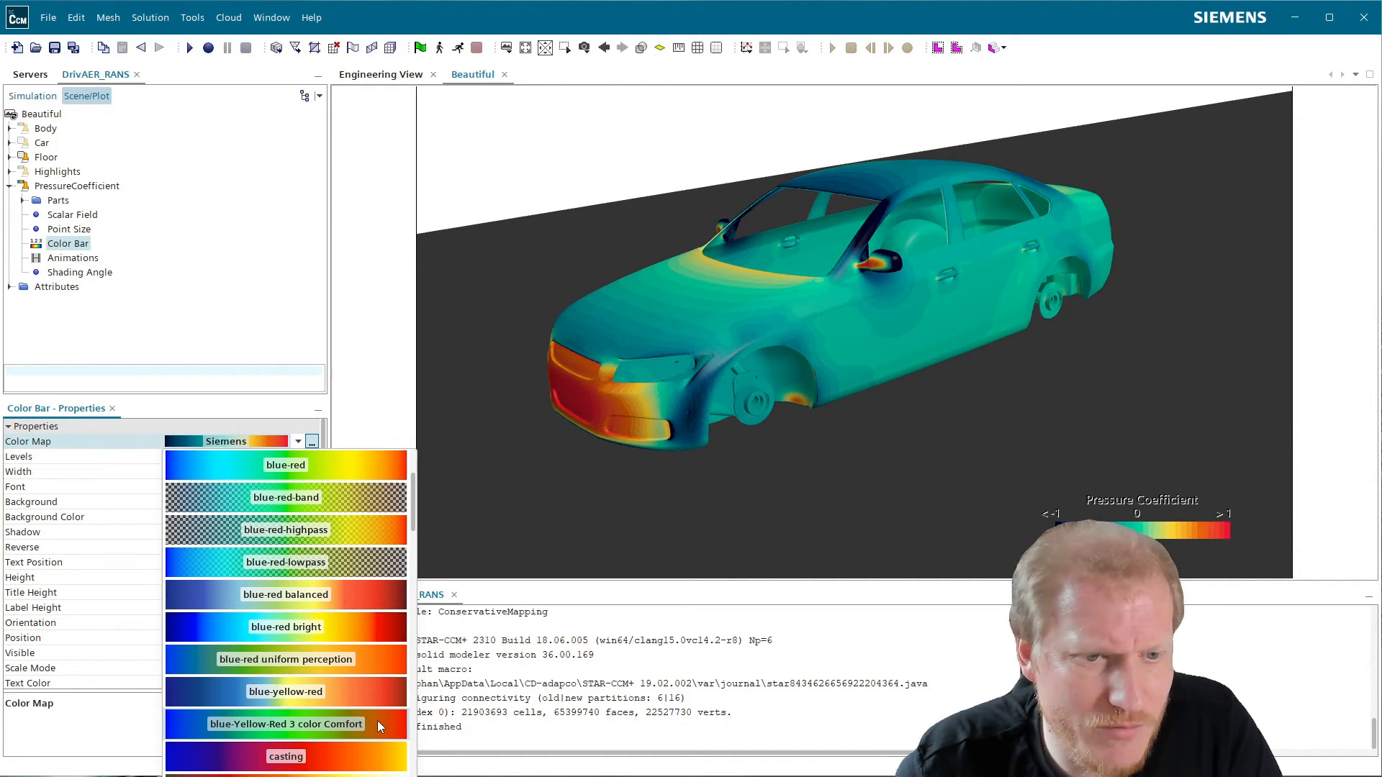
pyautogui.scroll(-2, 377, 720)
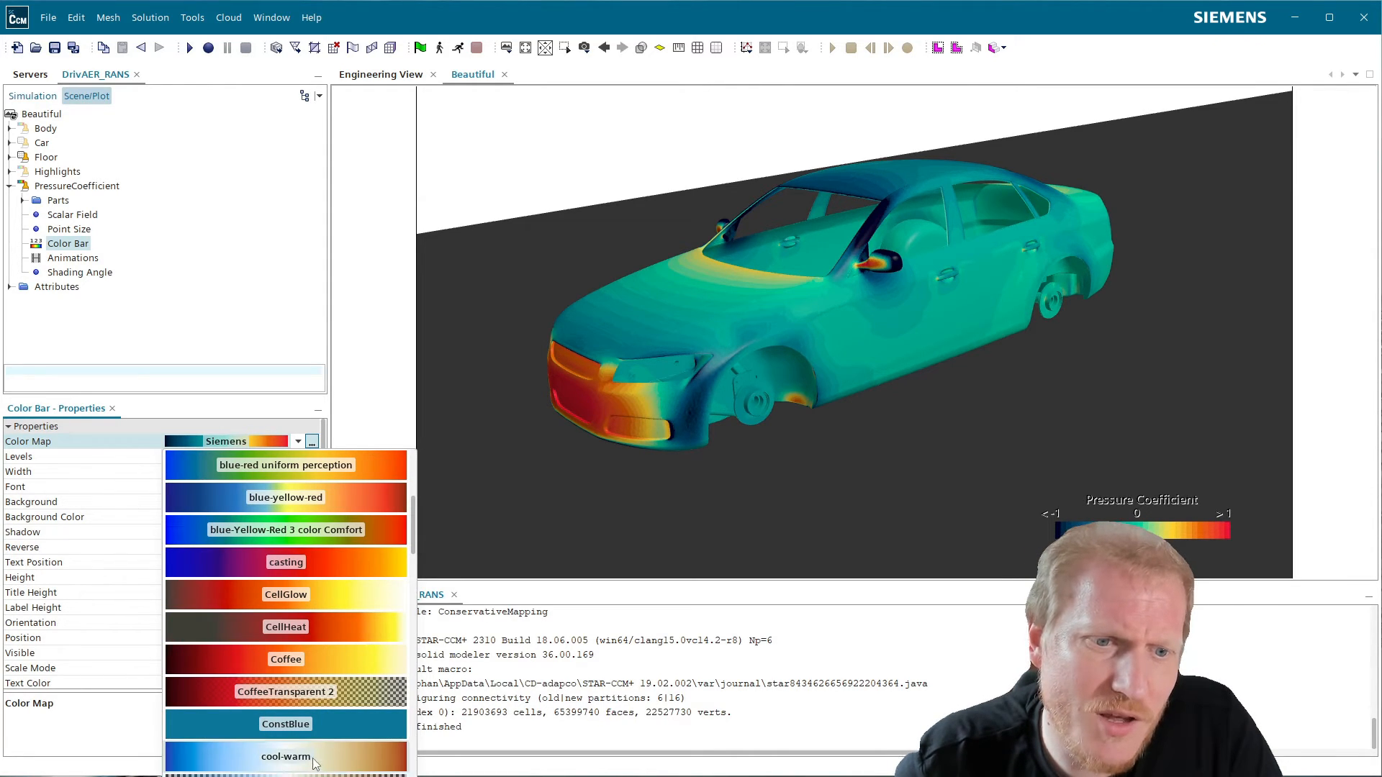
pyautogui.click(314, 758)
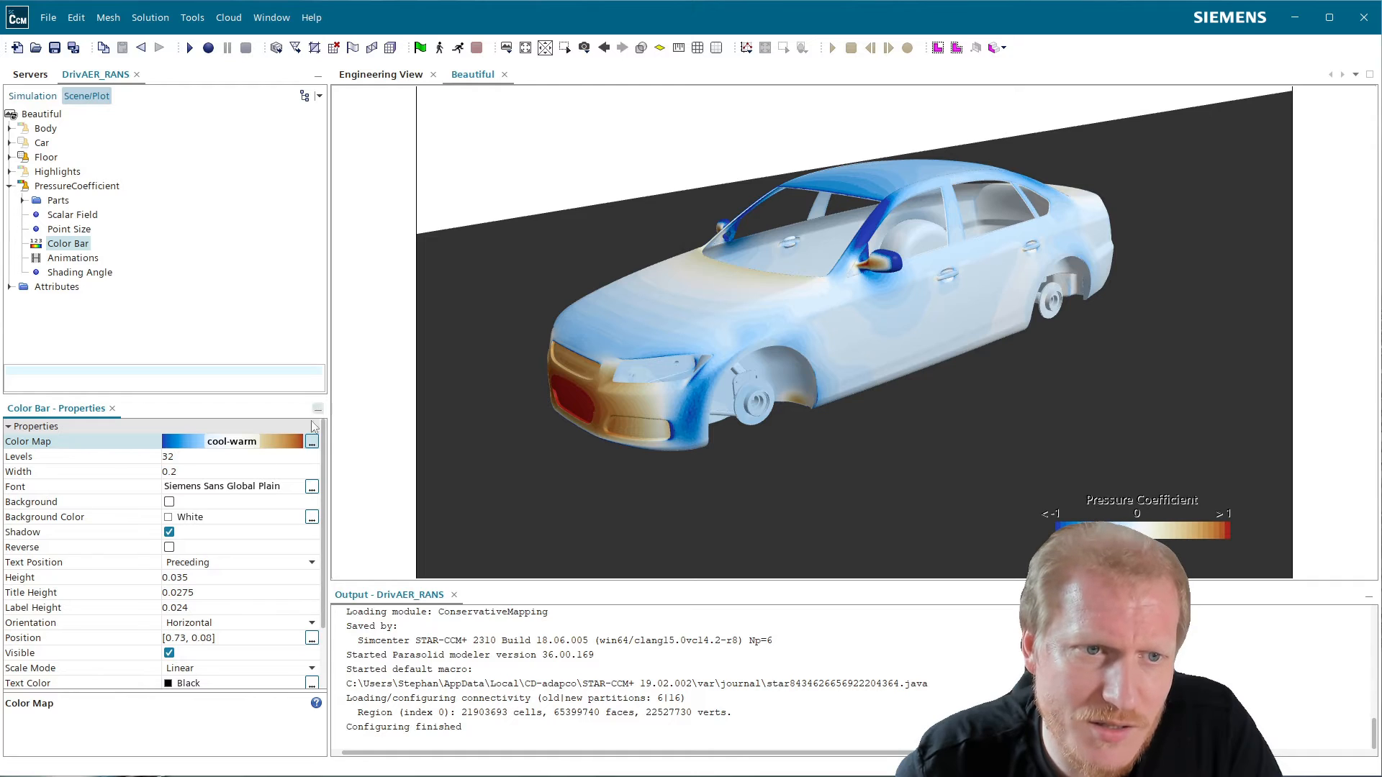
pyautogui.click(274, 440)
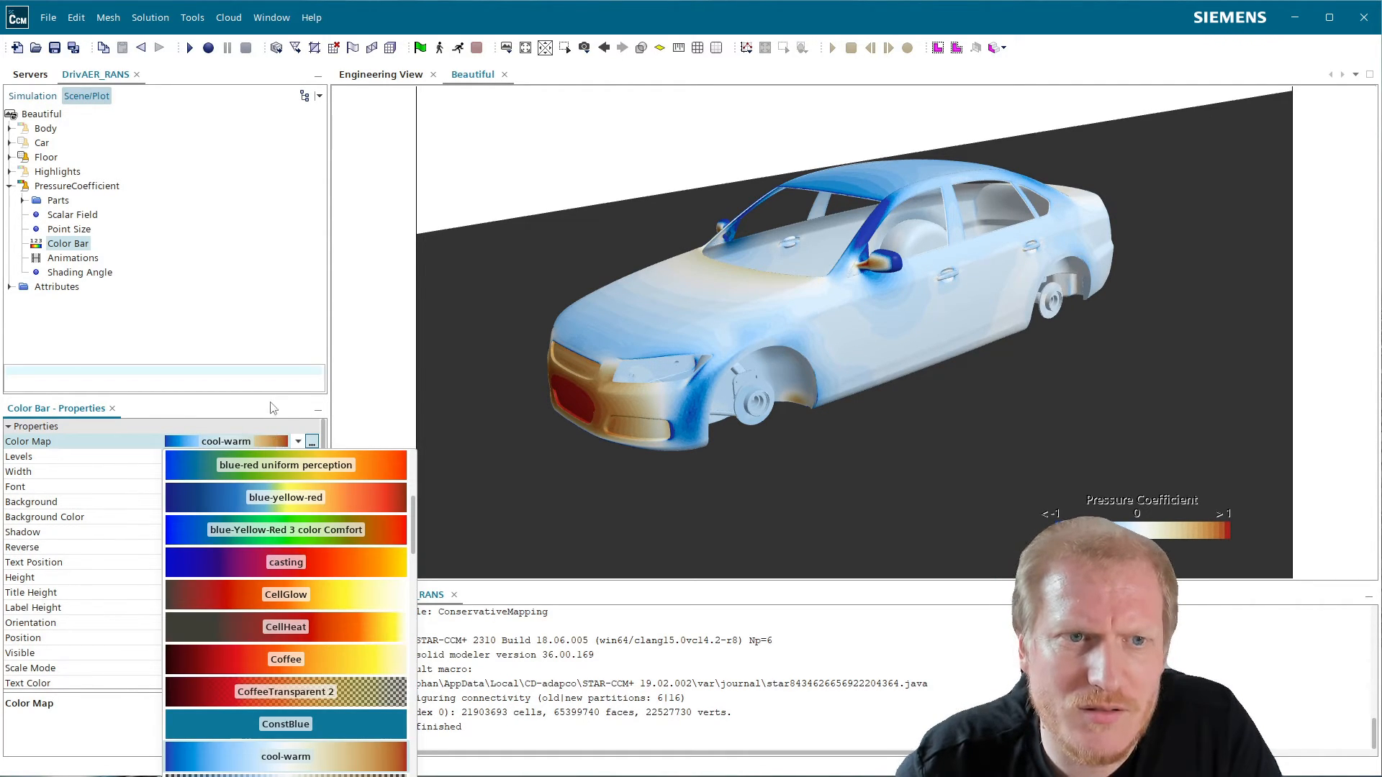
pyautogui.click(262, 404)
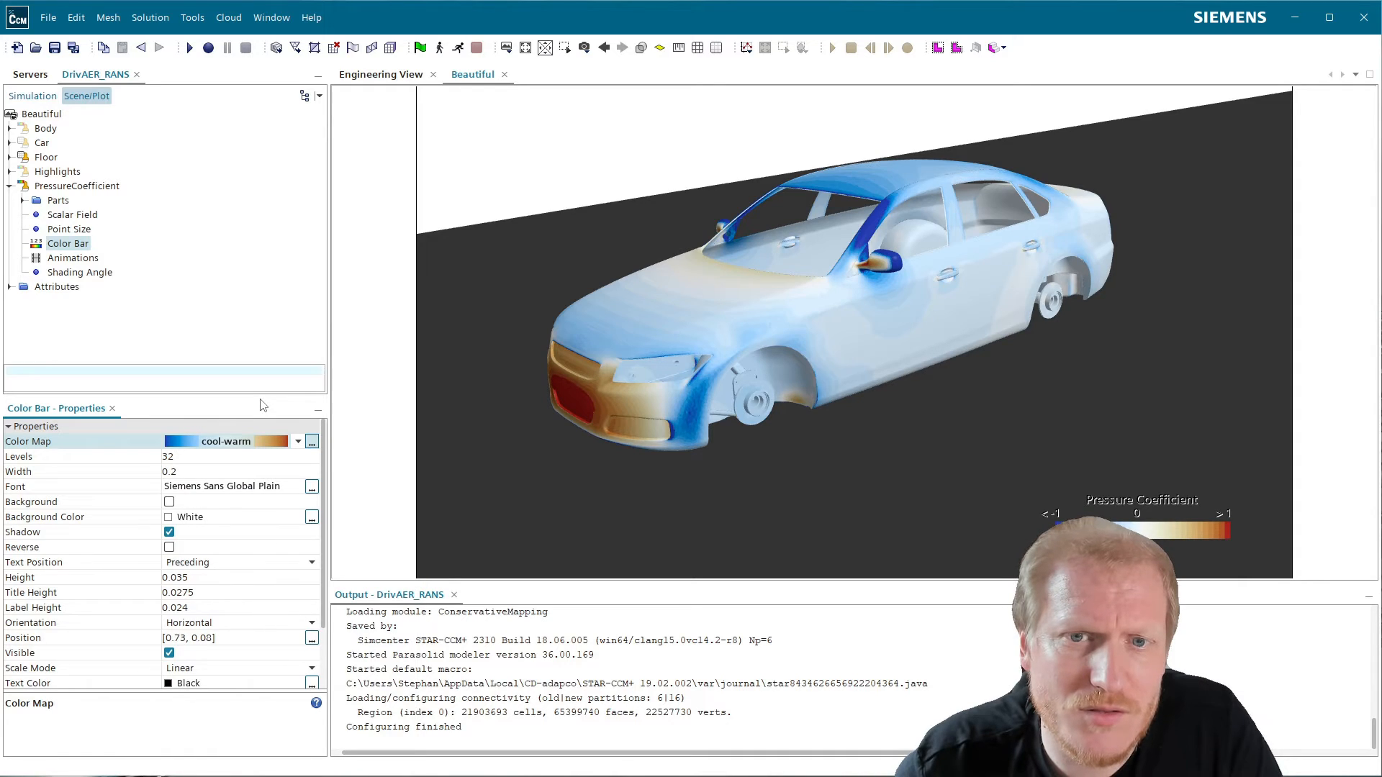
# - Compare the Linear and S-curve ramp types on the PressureCoefficient color bar and leave the ramp type set to Linear
pyautogui.scroll(-3, 236, 592)
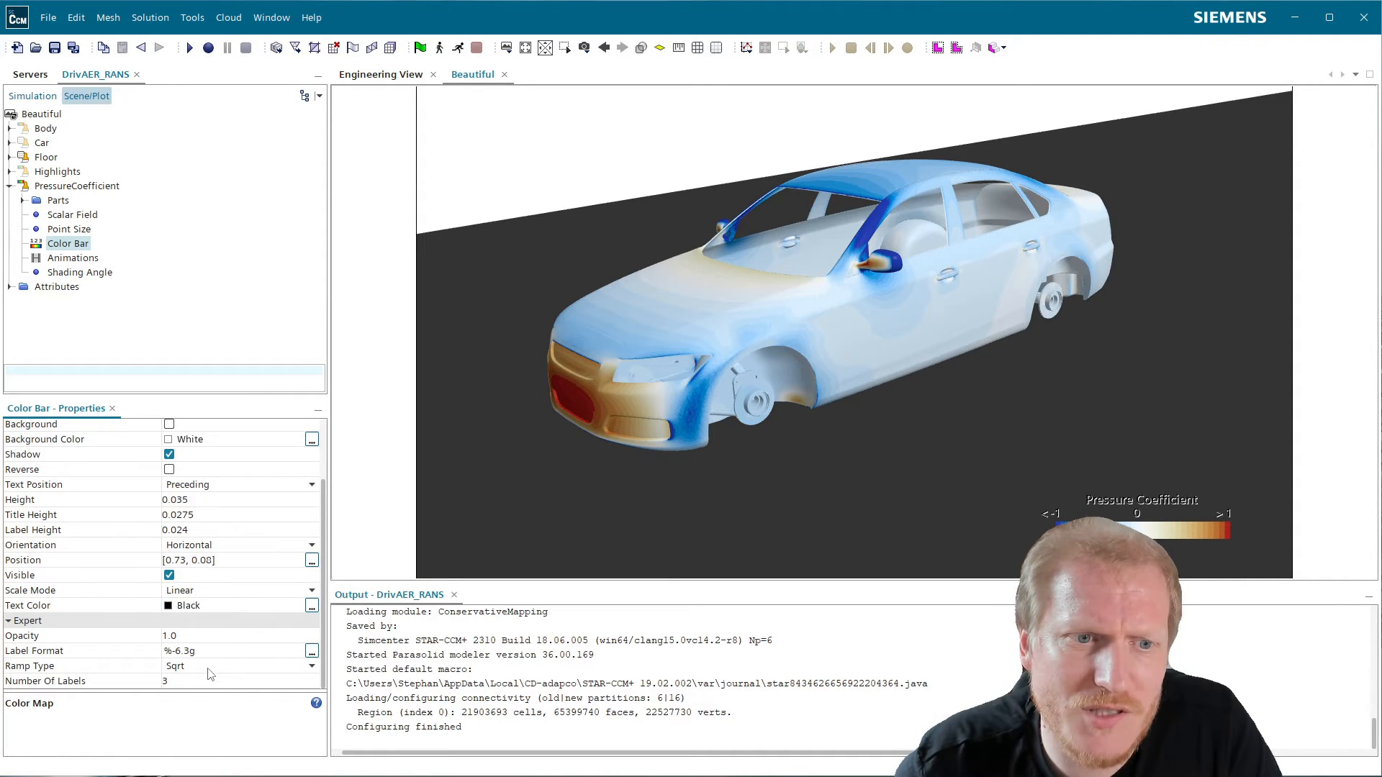
pyautogui.click(209, 668)
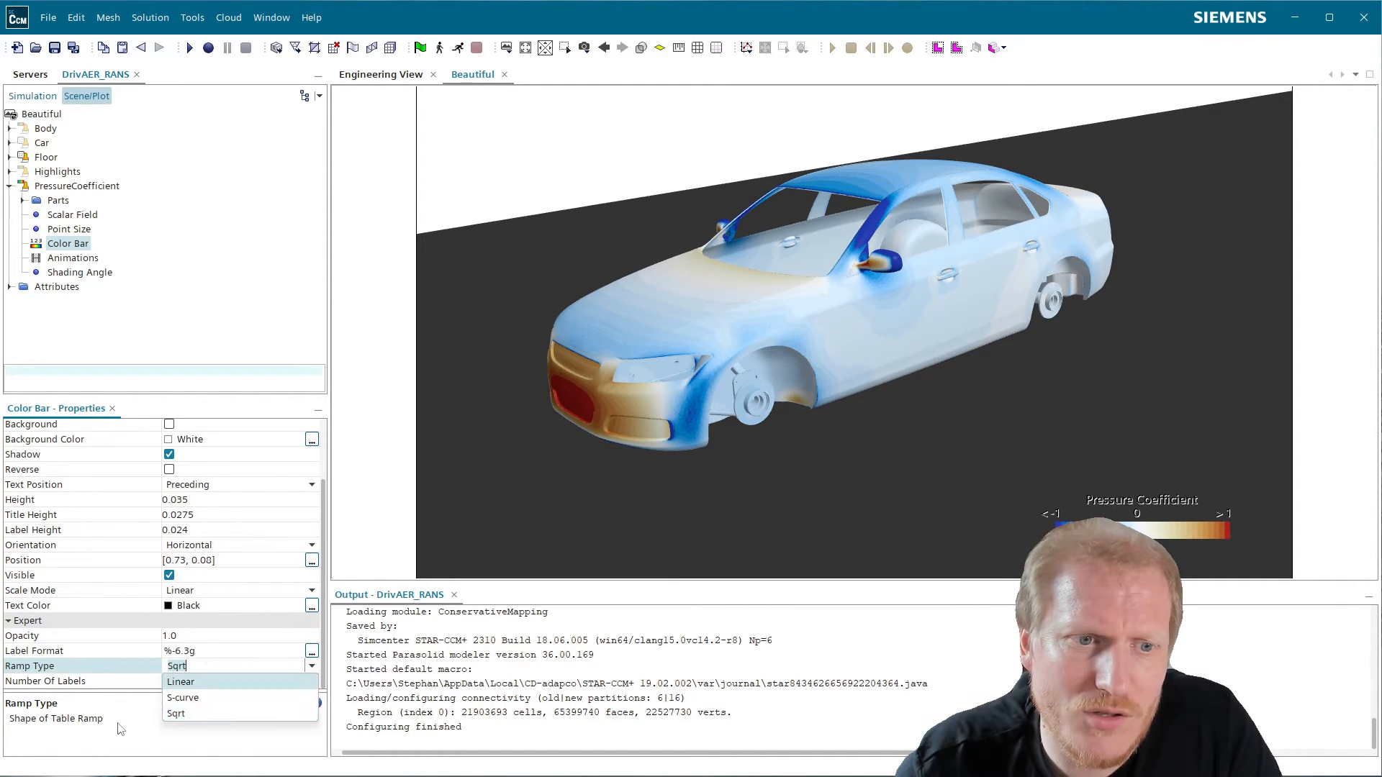
pyautogui.click(193, 684)
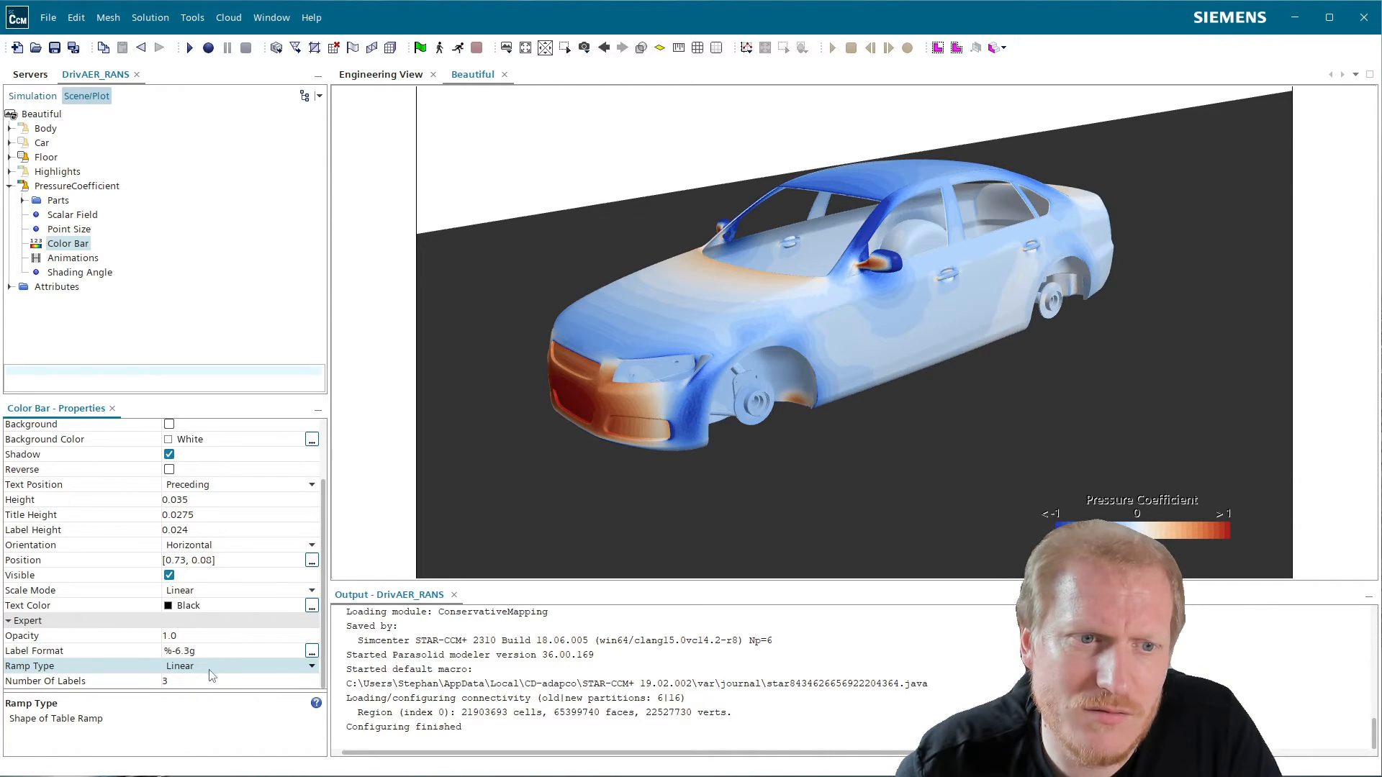
pyautogui.click(211, 670)
pyautogui.click(201, 694)
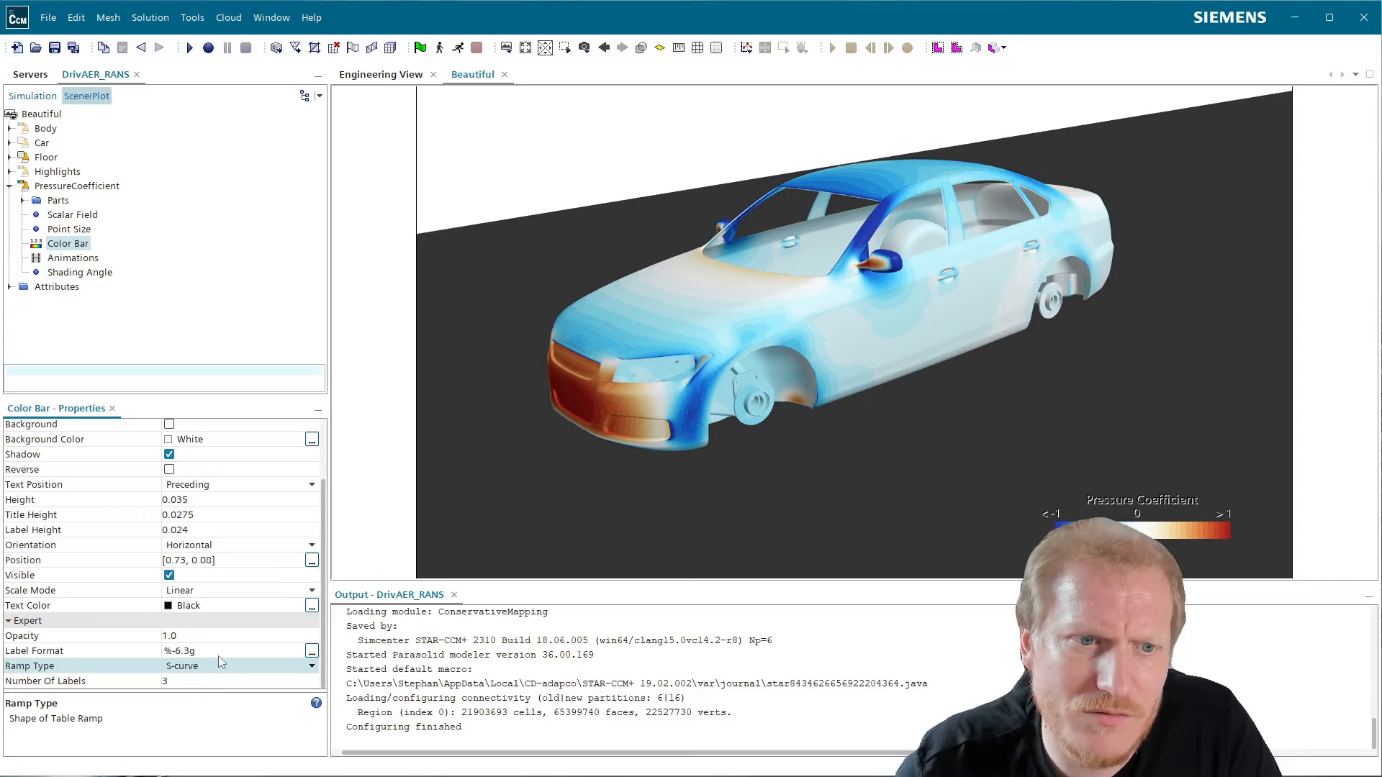
pyautogui.click(216, 668)
pyautogui.click(209, 682)
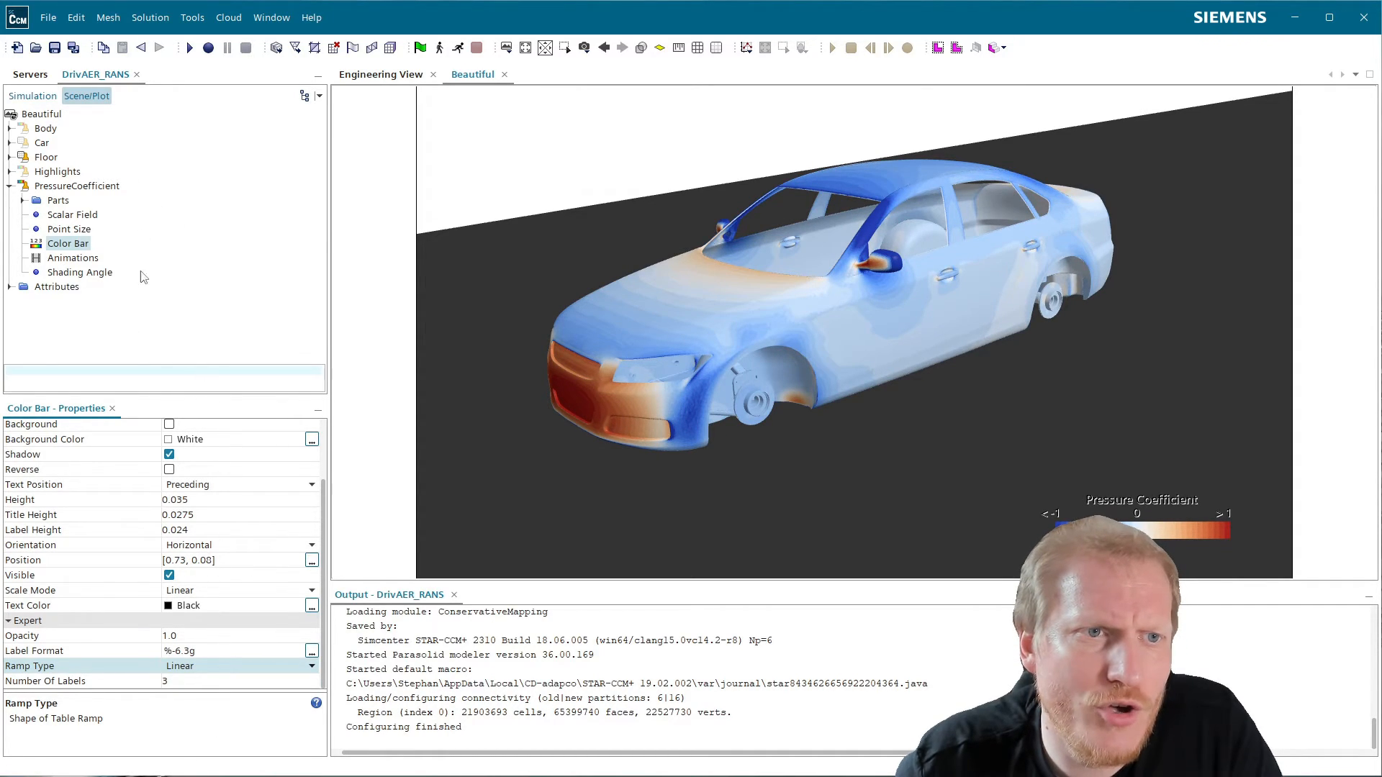
# - Create an editable copy of the cool-warm color map and name it Cool-Warm Siemens
pyautogui.click(78, 247)
pyautogui.scroll(3, 200, 533)
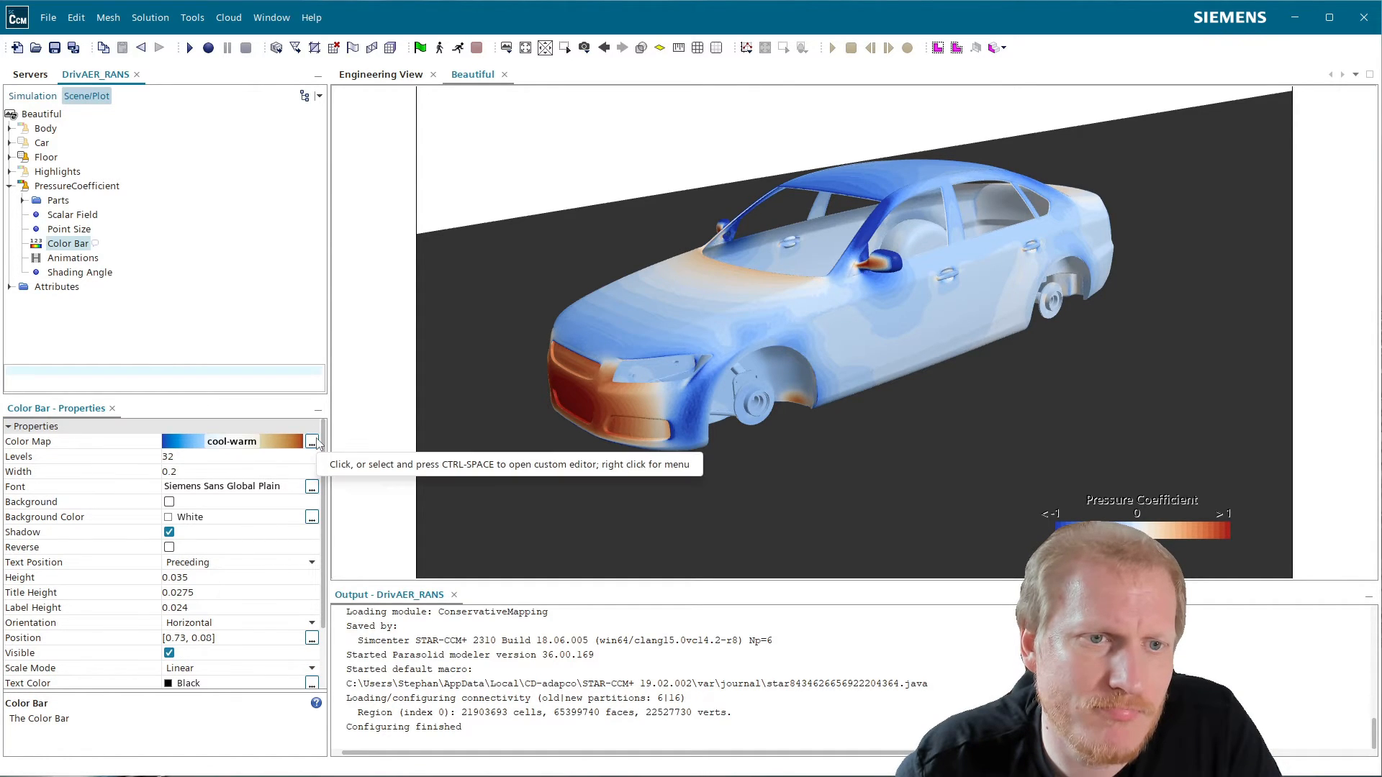
pyautogui.click(295, 443)
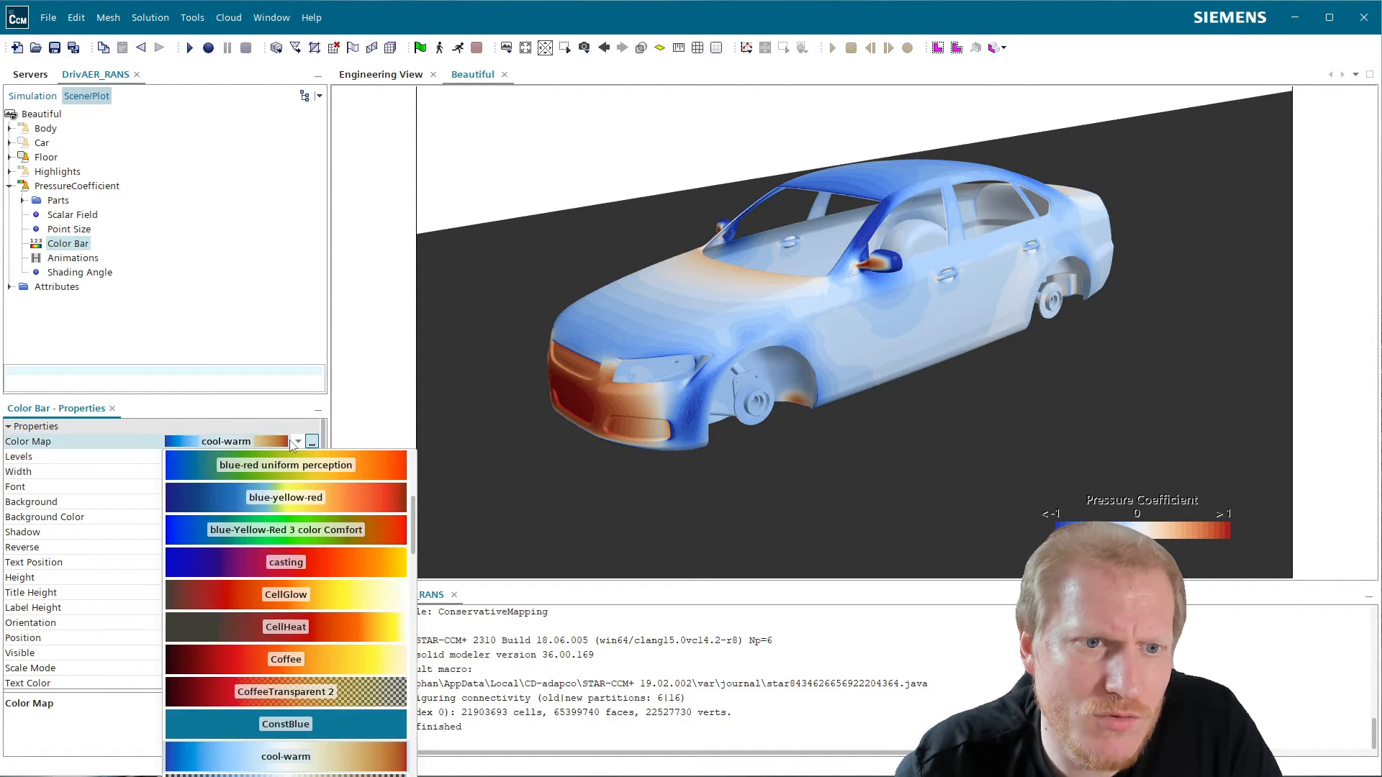
pyautogui.click(268, 407)
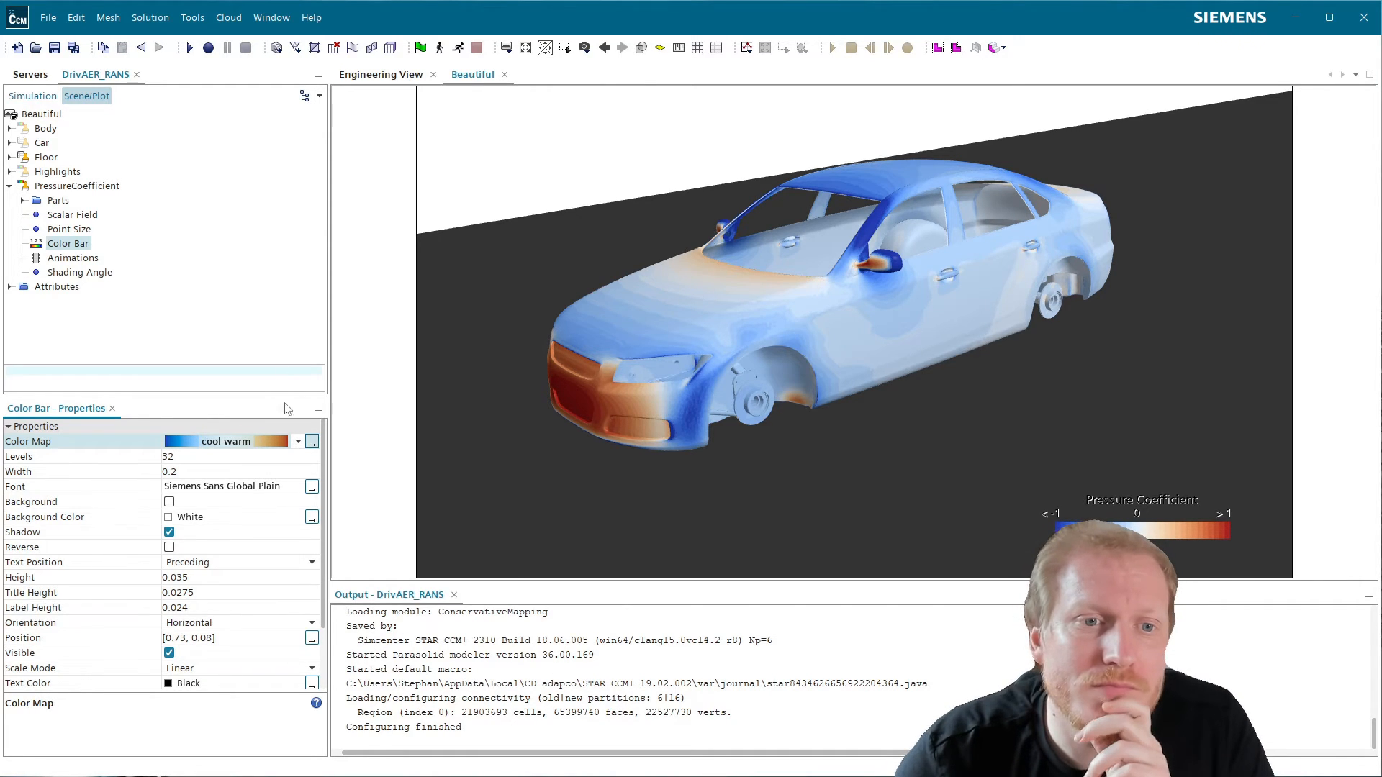
pyautogui.click(311, 442)
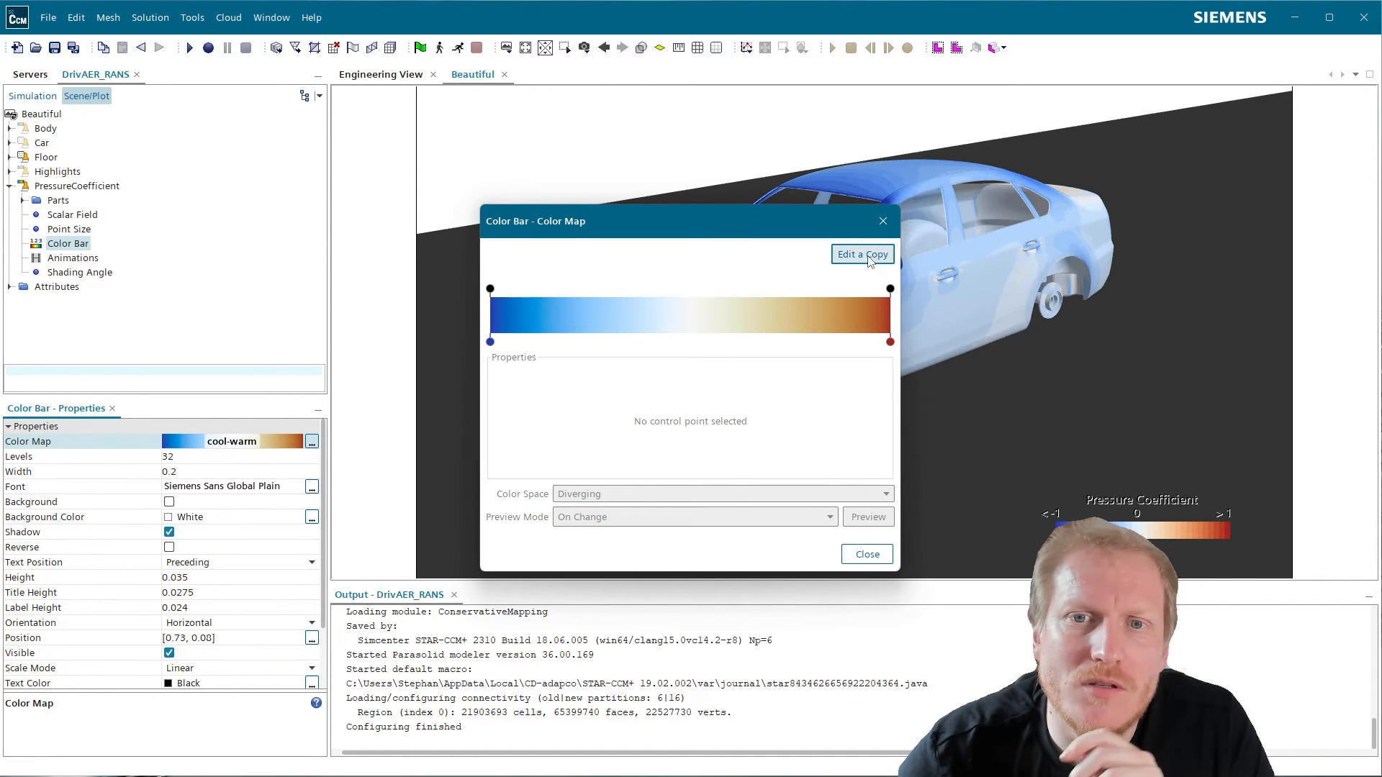
pyautogui.click(868, 255)
pyautogui.click(868, 256)
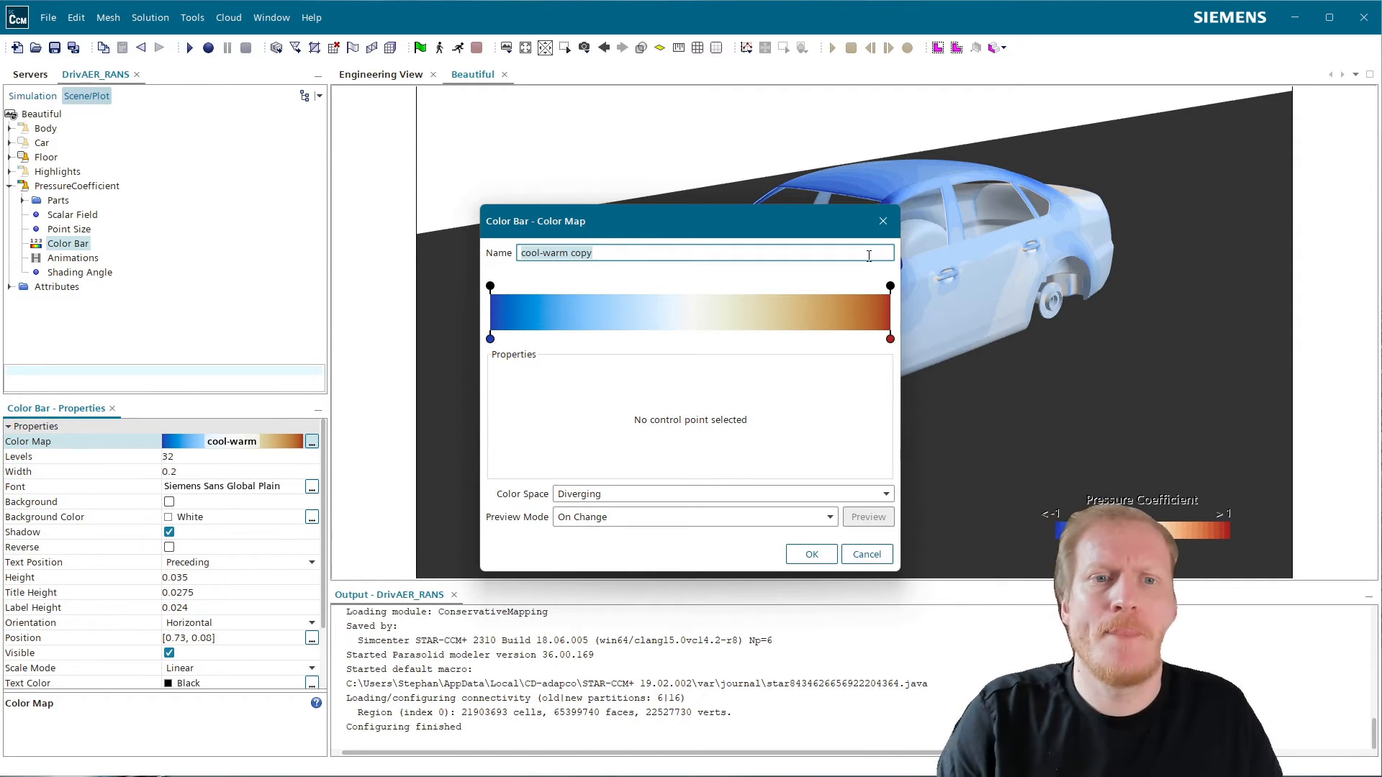
pyautogui.write('Cool-W')
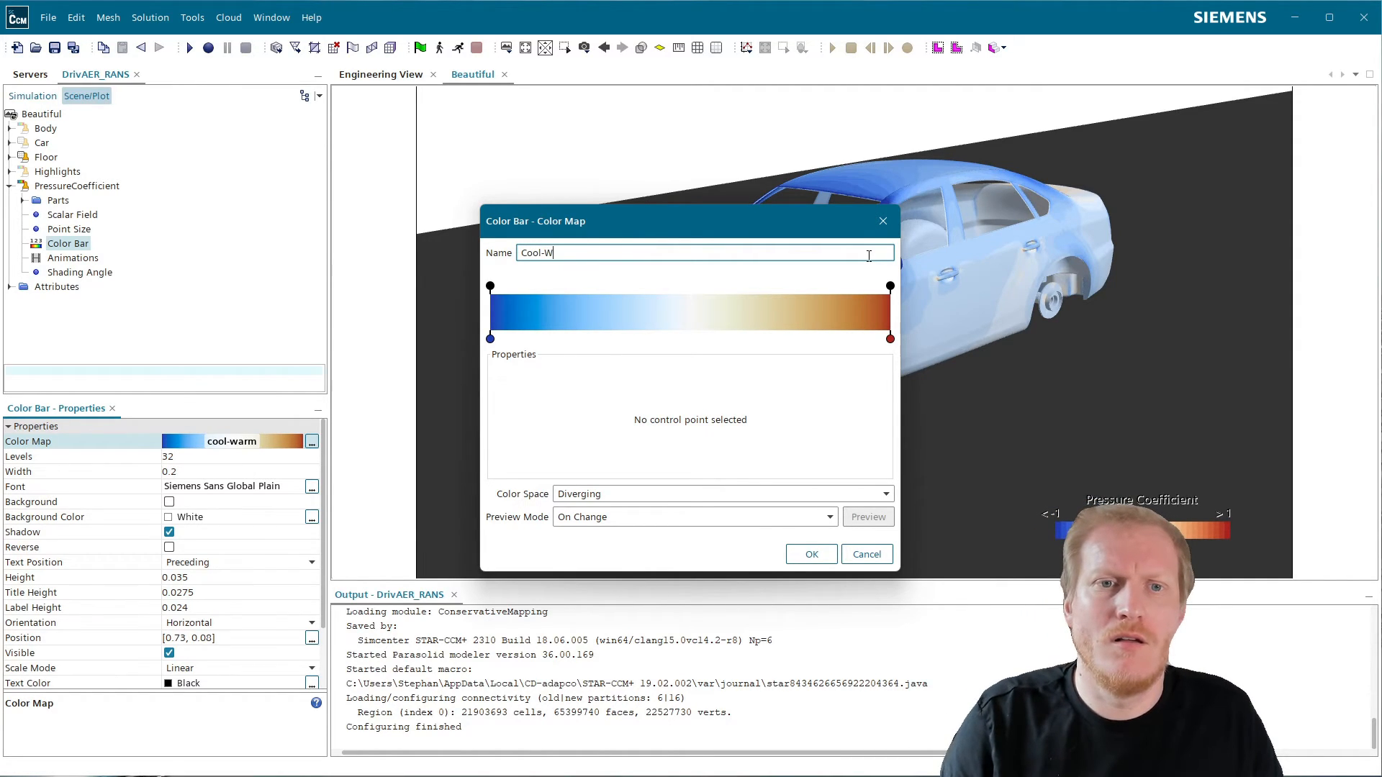
pyautogui.write('arm Siemens')
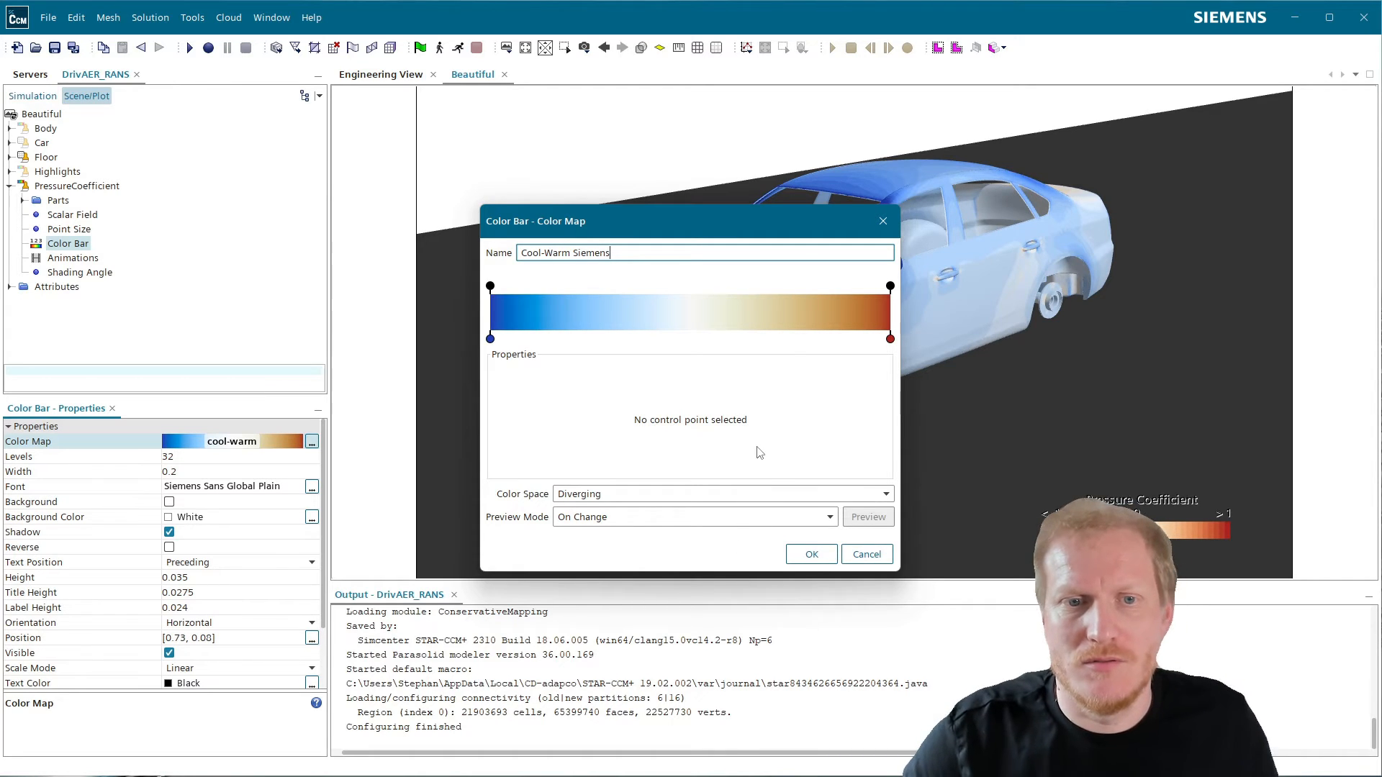
# - Set the Cool-Warm Siemens map's color space to RGB, keeping the editor clear of the car
pyautogui.moveTo(760, 221); pyautogui.dragTo(356, 136)
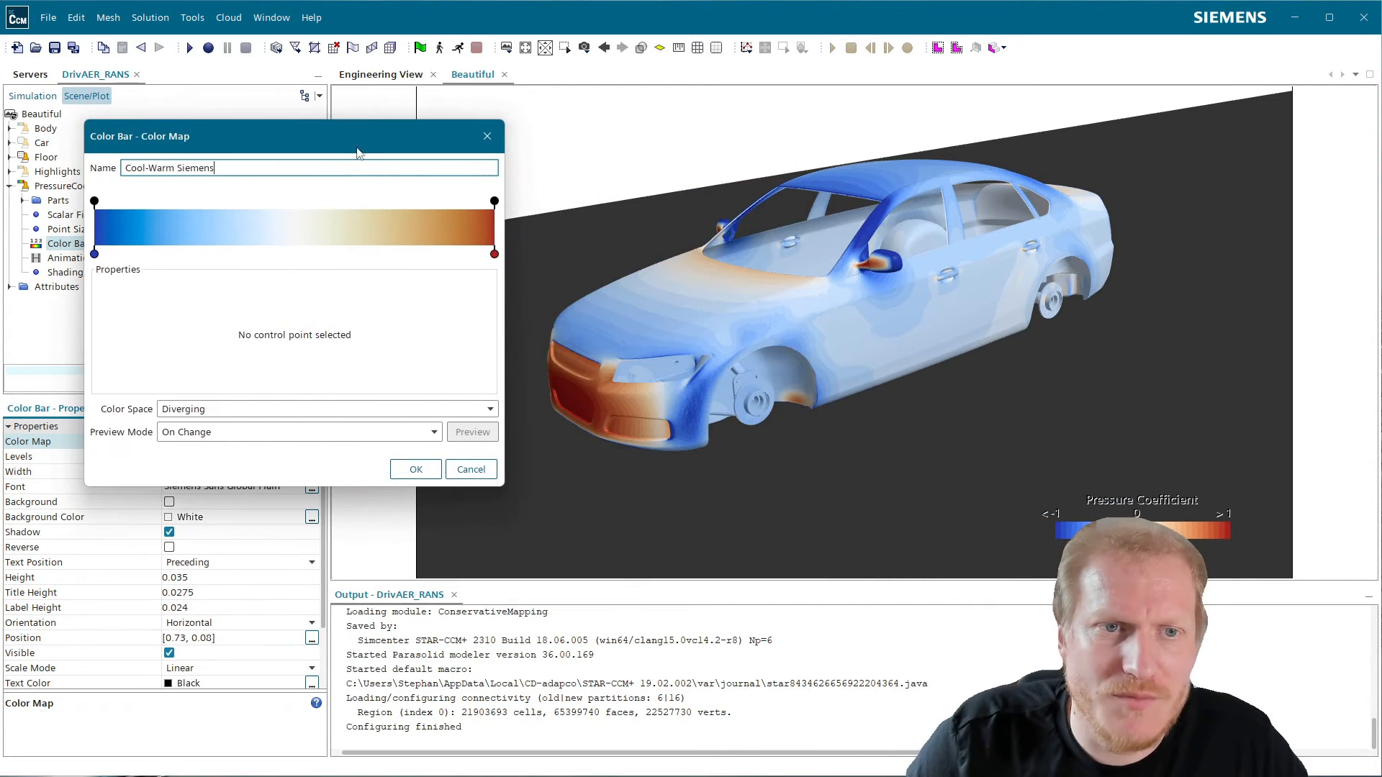
pyautogui.click(241, 409)
pyautogui.click(213, 422)
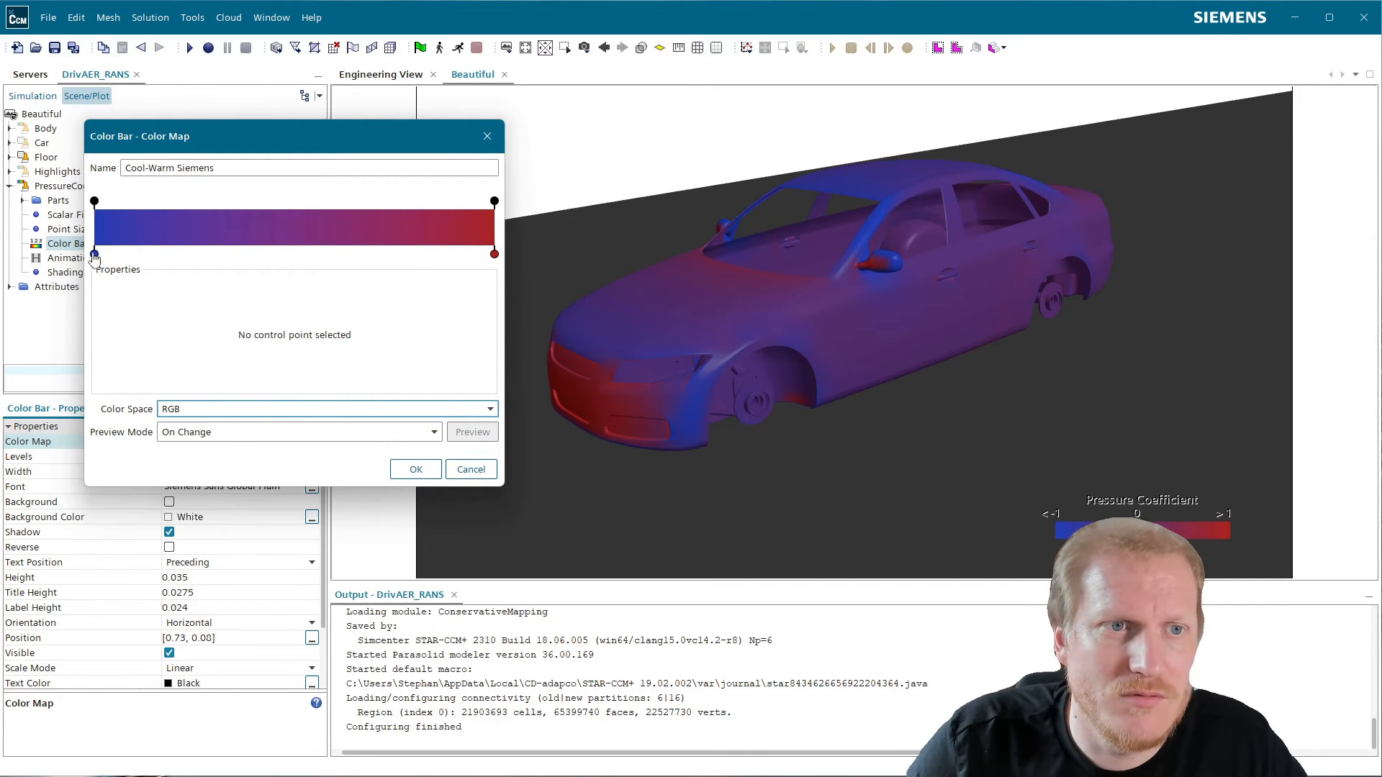
# - Add a control point at position 0.5 to the Cool-Warm Siemens color map and set its color to white
pyautogui.click(289, 253)
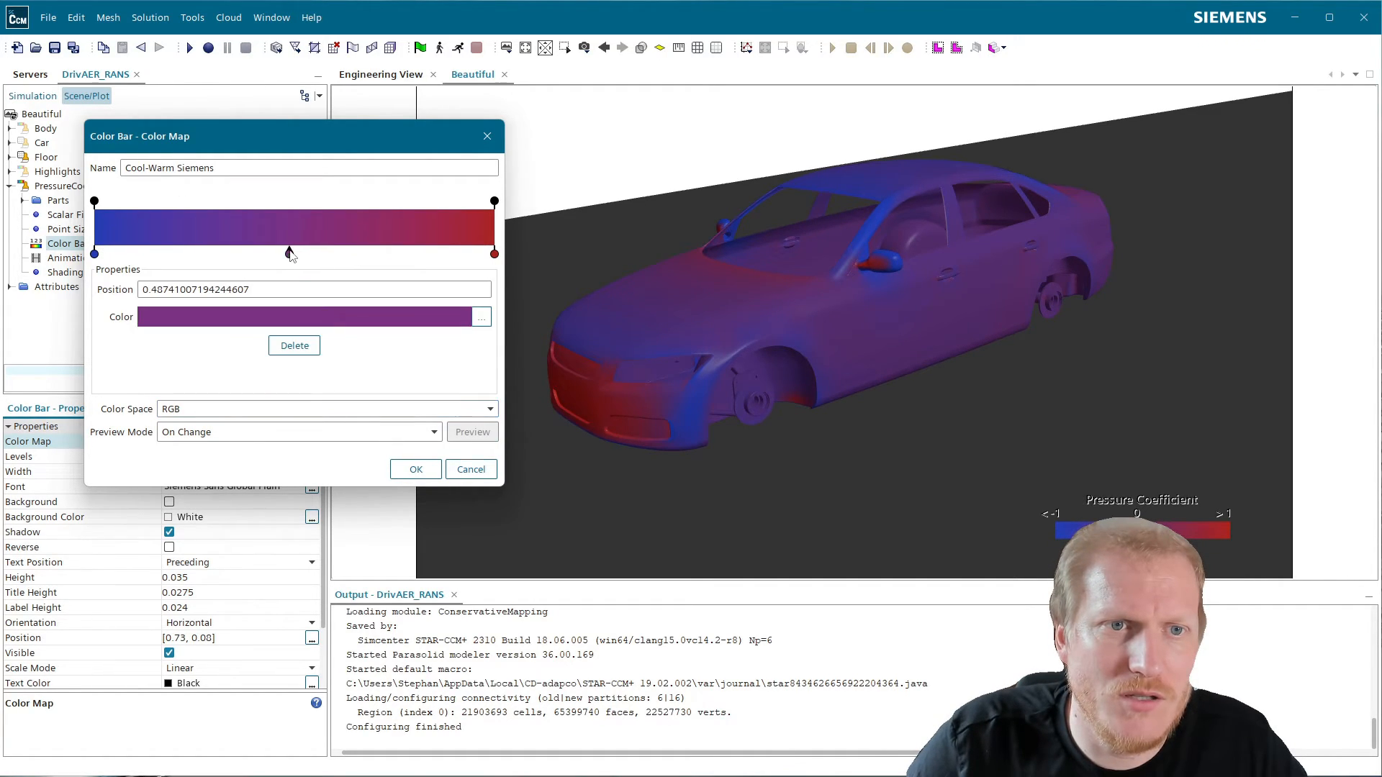
pyautogui.tripleClick(273, 294)
pyautogui.press('BackSpace')
pyautogui.write('0.5')
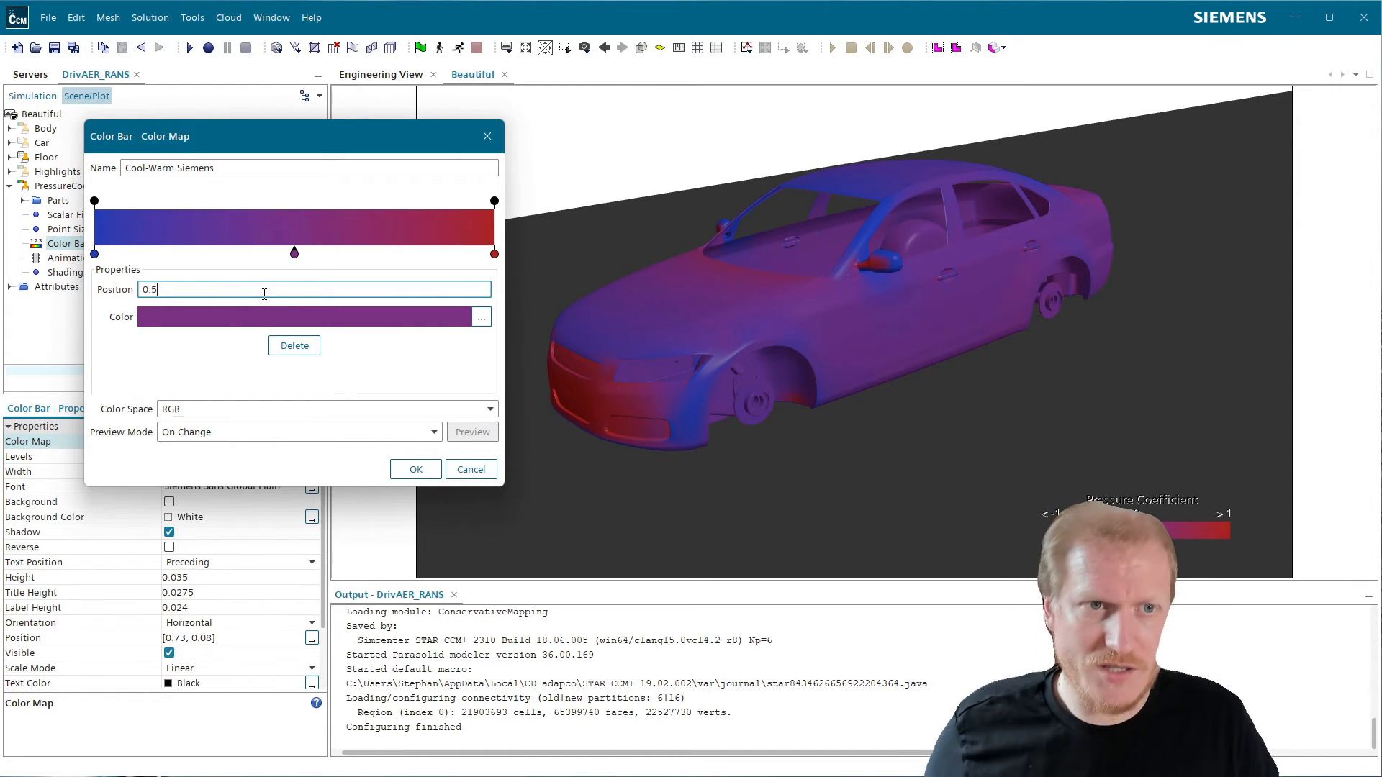
pyautogui.click(251, 318)
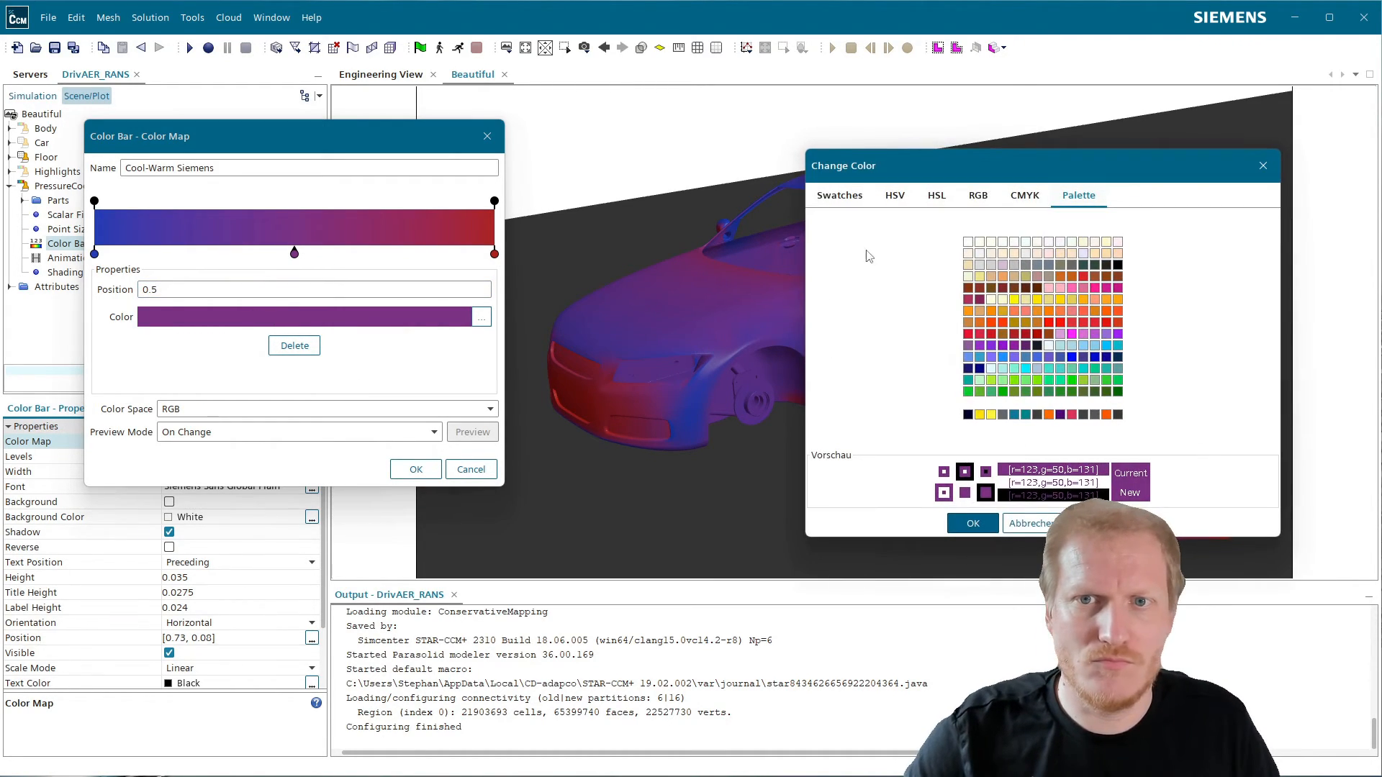
pyautogui.click(968, 242)
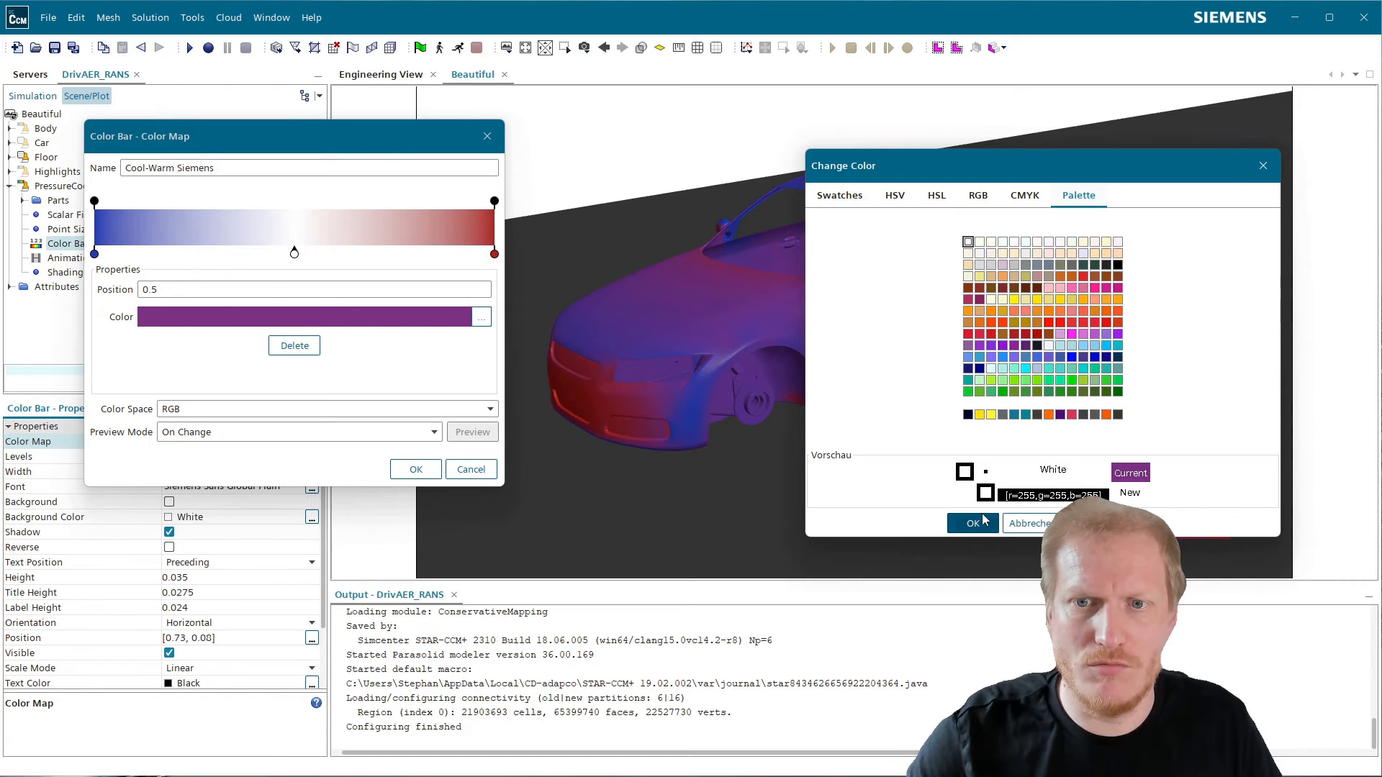
pyautogui.click(983, 519)
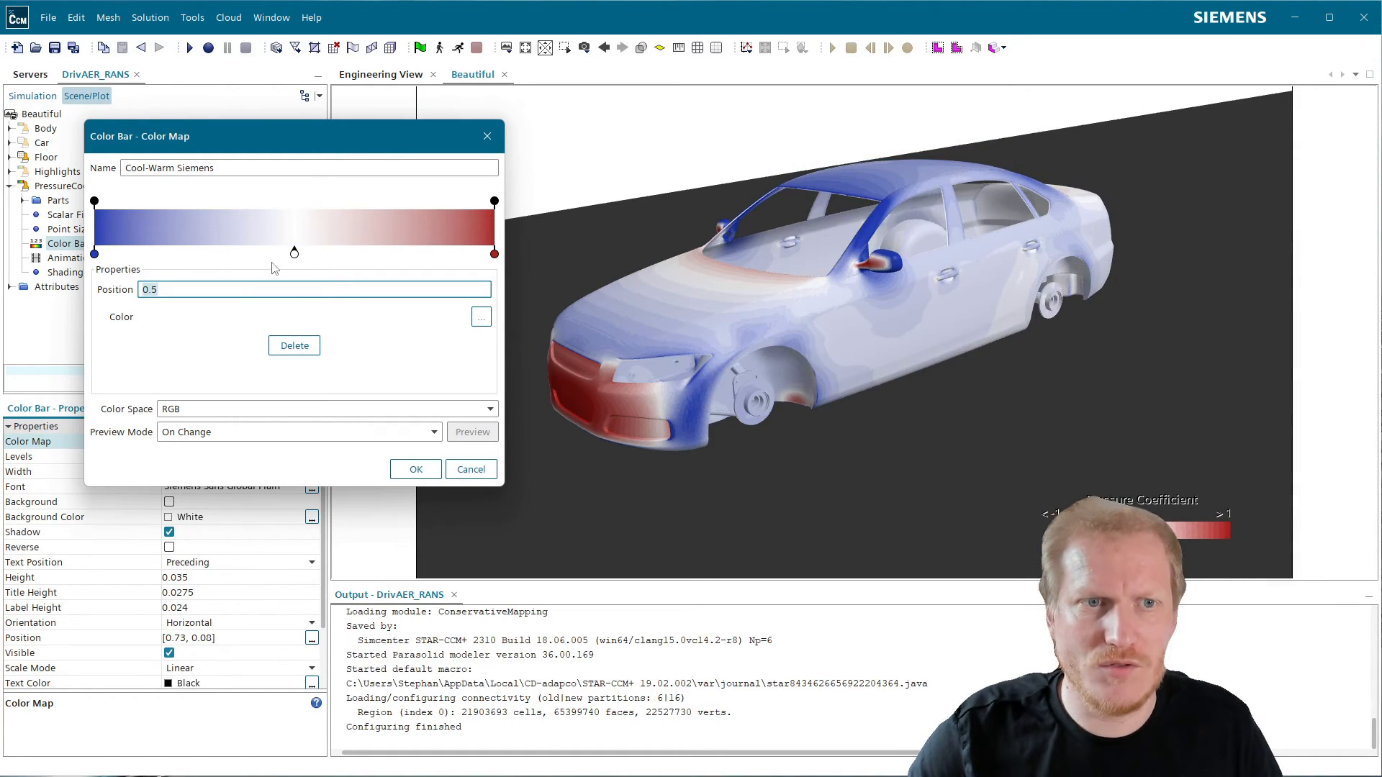
# - Open the color of the control point at position 0.0 for editing as RGB values, with the color dialog over the color map editor
pyautogui.click(94, 253)
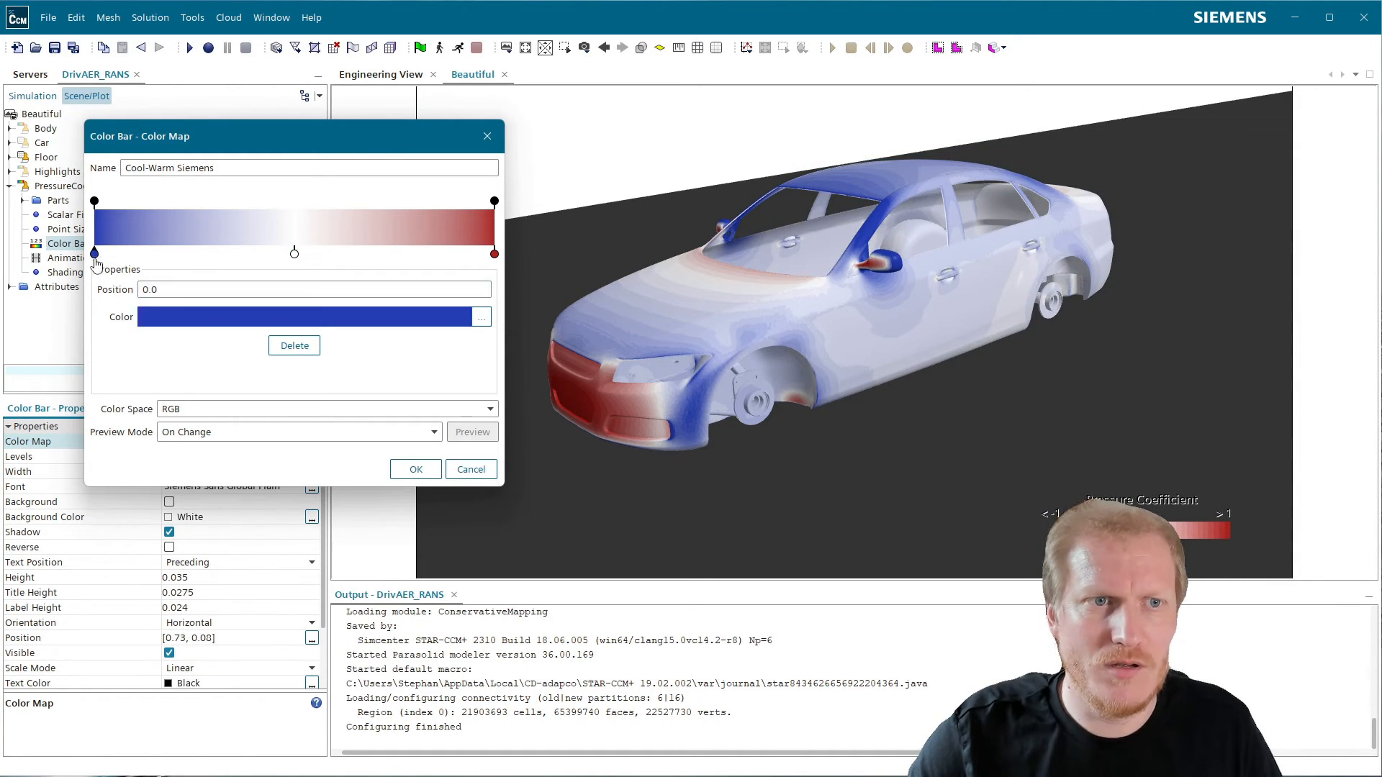
pyautogui.click(302, 321)
pyautogui.click(978, 195)
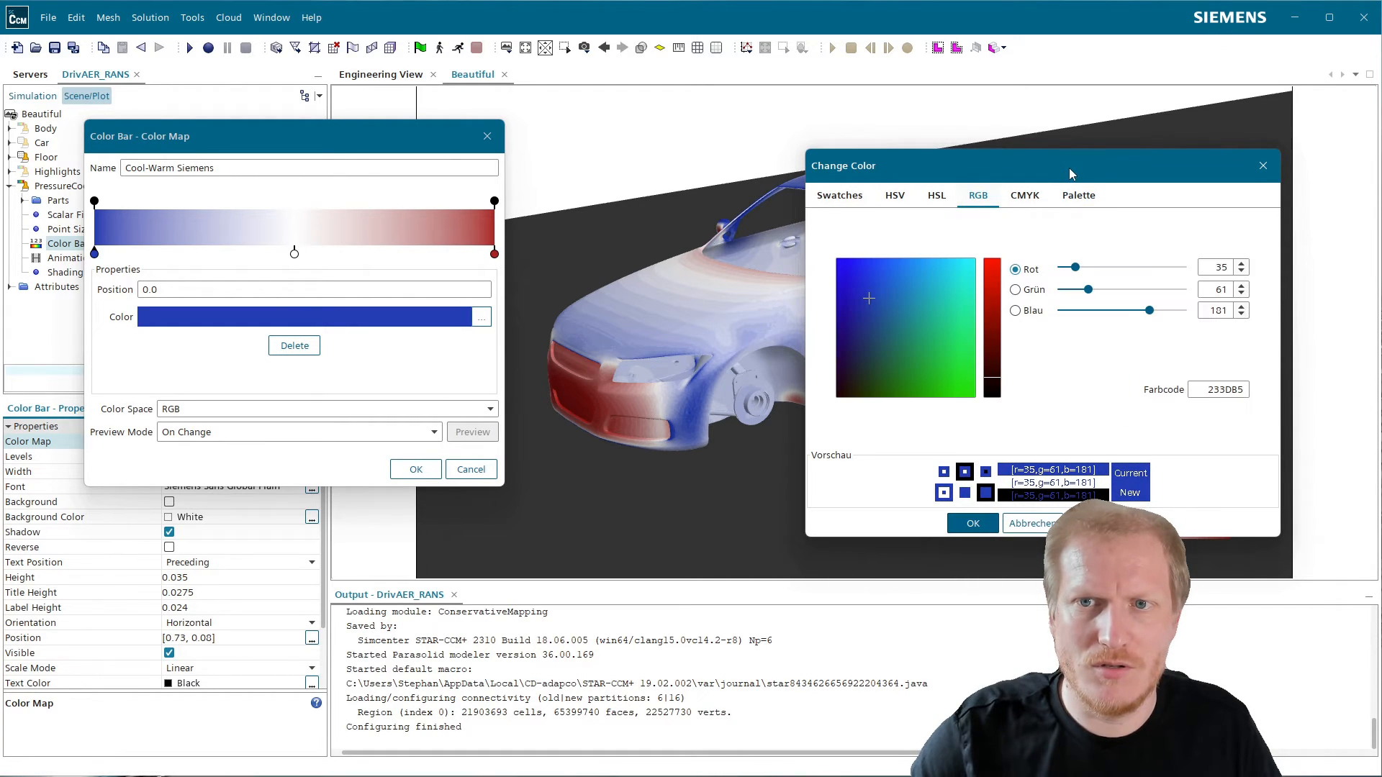
pyautogui.moveTo(1070, 175); pyautogui.dragTo(424, 160)
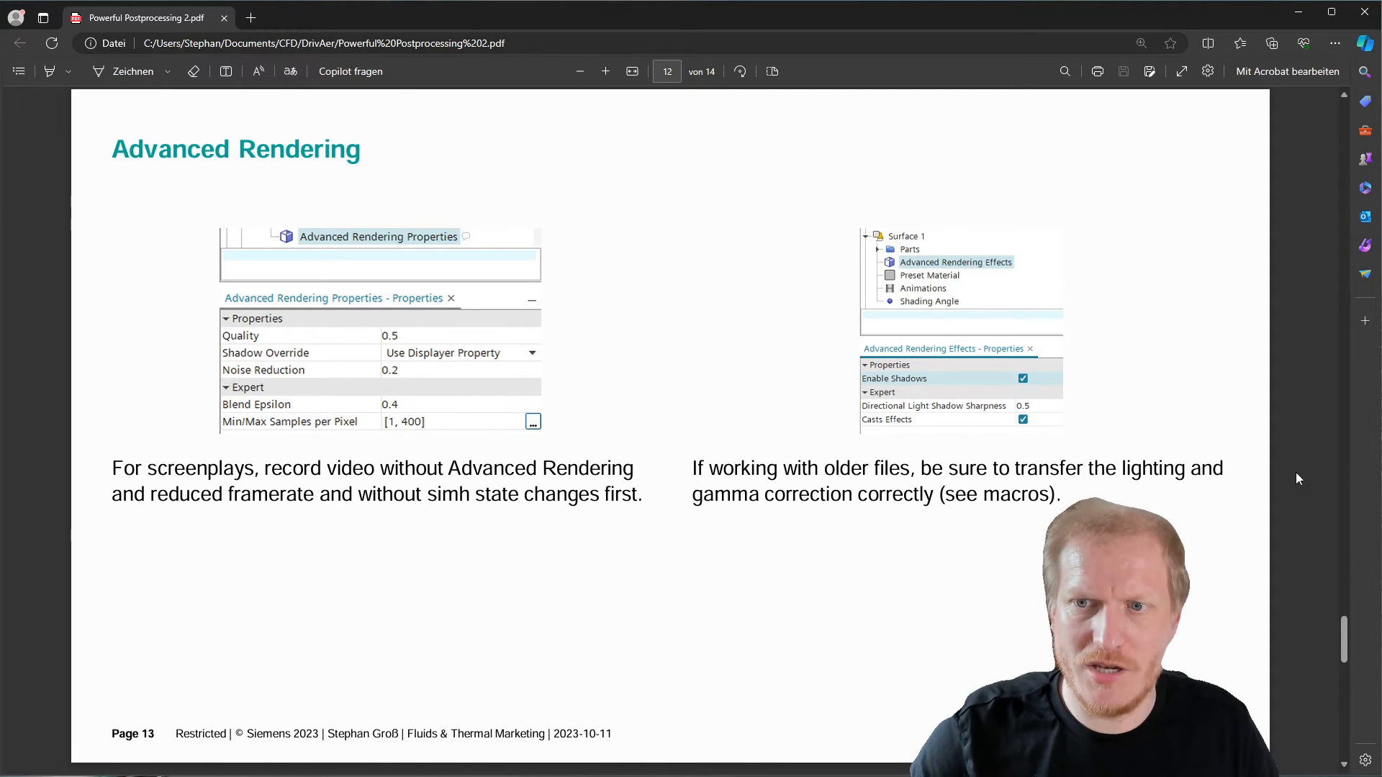
# - Switch to the Powerful Postprocessing 2 PDF and go back to the Color palette page with the theme and custom colors
pyautogui.press('pageup')
pyautogui.press('pageup')
pyautogui.press('pageup')
pyautogui.press('pageup')
pyautogui.press('pageup')
pyautogui.press('pageup')
pyautogui.press('pageup')
pyautogui.press('pageup')
pyautogui.press('pageup')
pyautogui.press('pageup')
pyautogui.press('pageup')
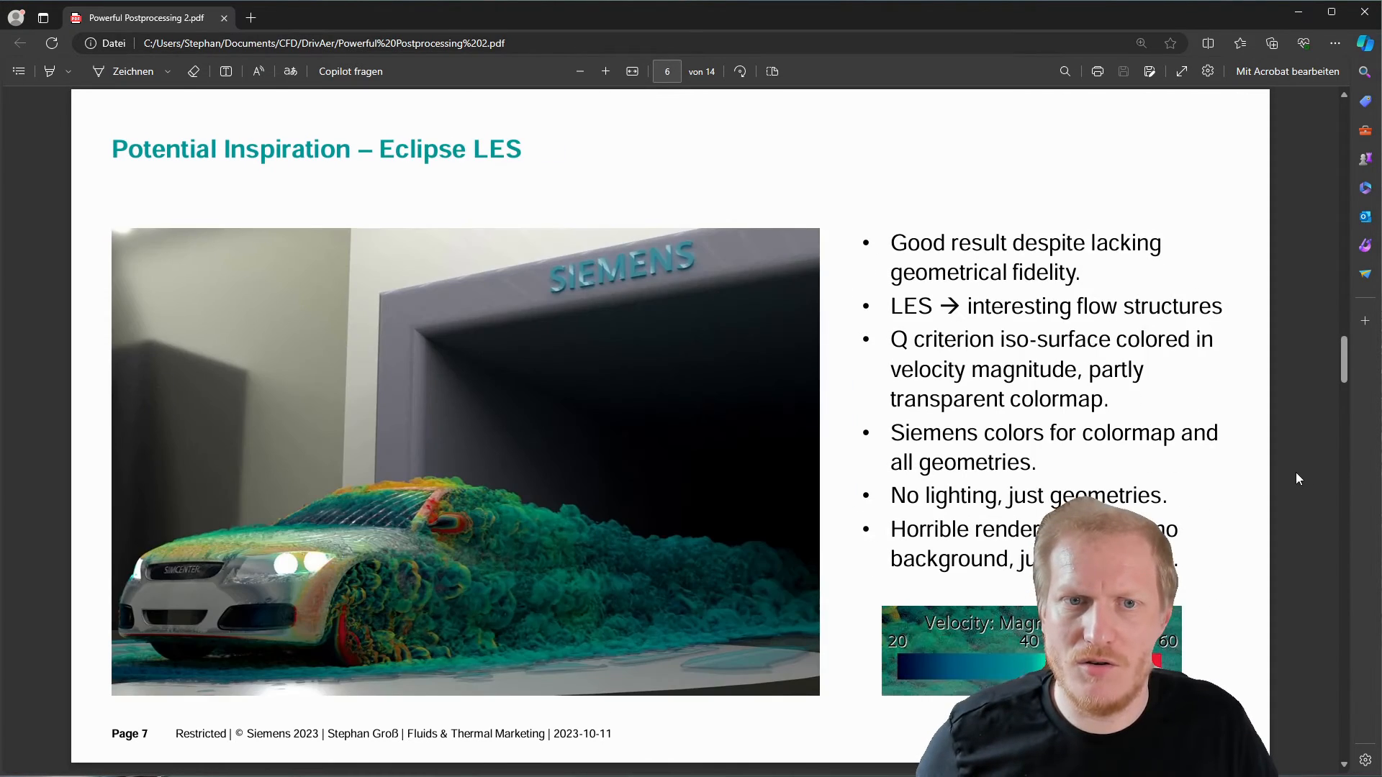
pyautogui.press('pagedown')
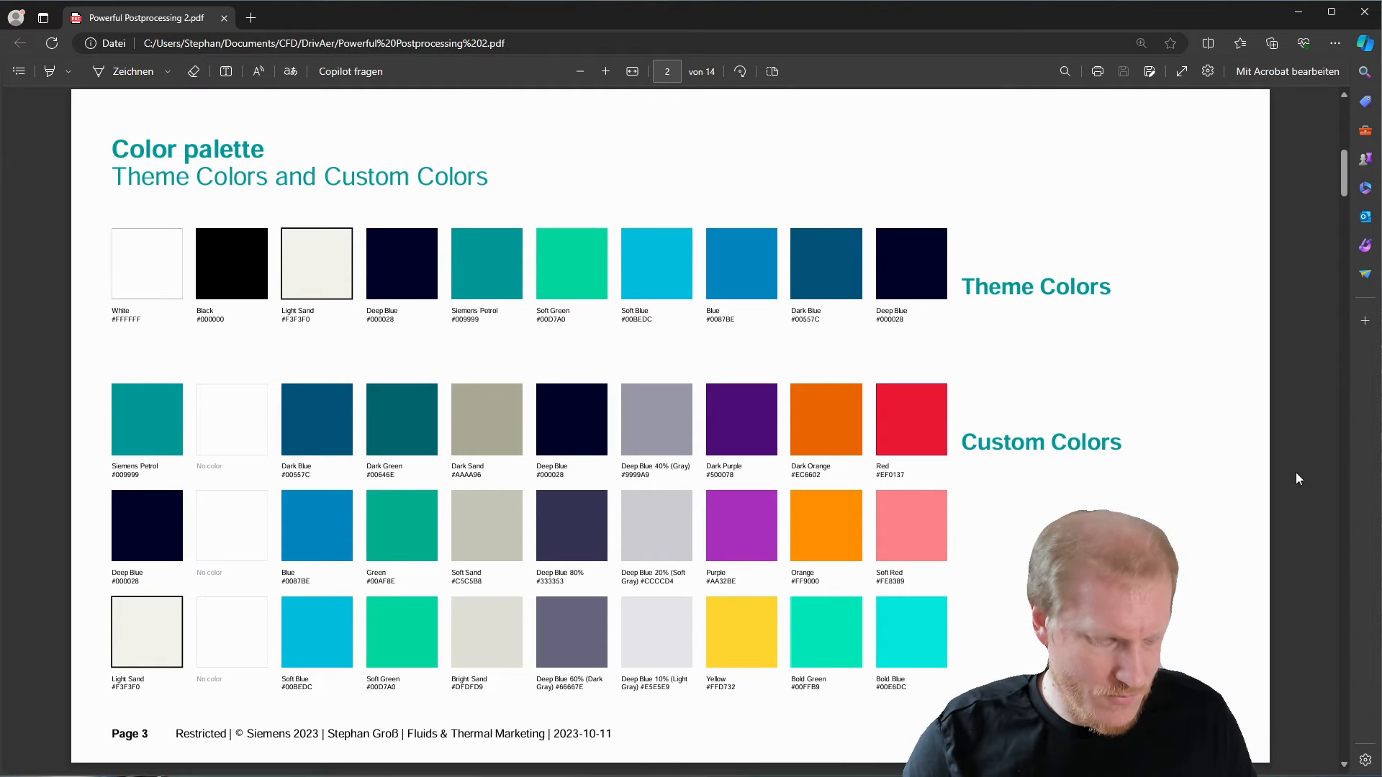
# - Start the screen color picker and sample the Blue swatch among the theme colors
pyautogui.press('super')
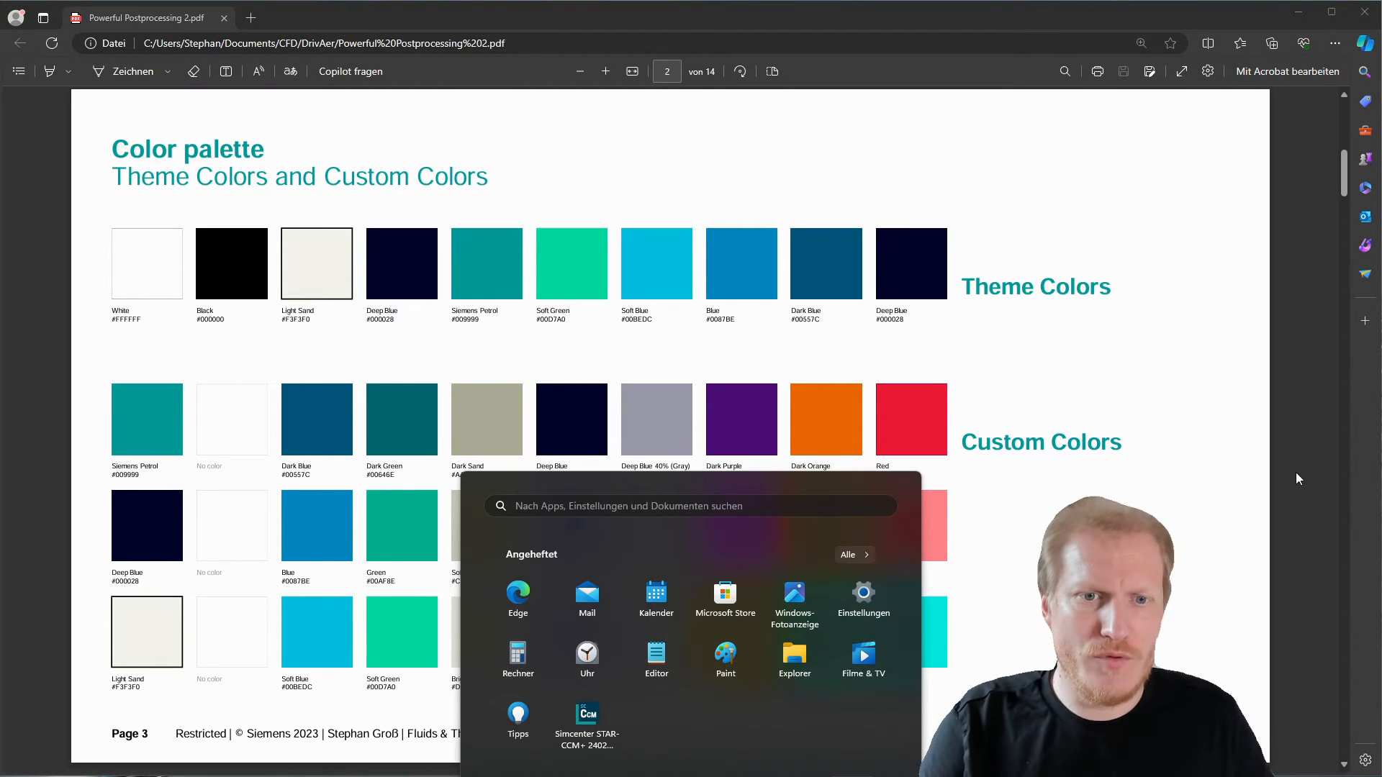
pyautogui.write('po')
pyautogui.press('Return')
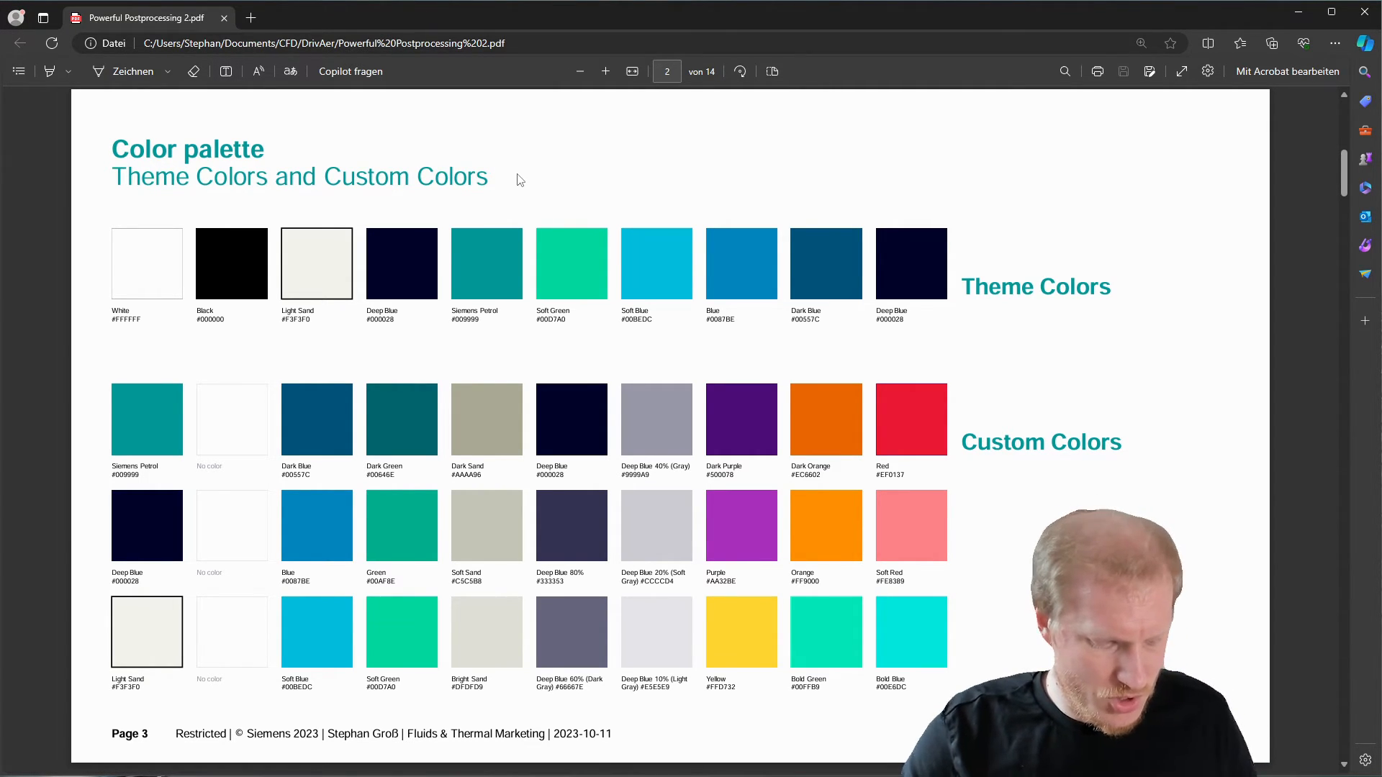
pyautogui.press('super+shift+c')
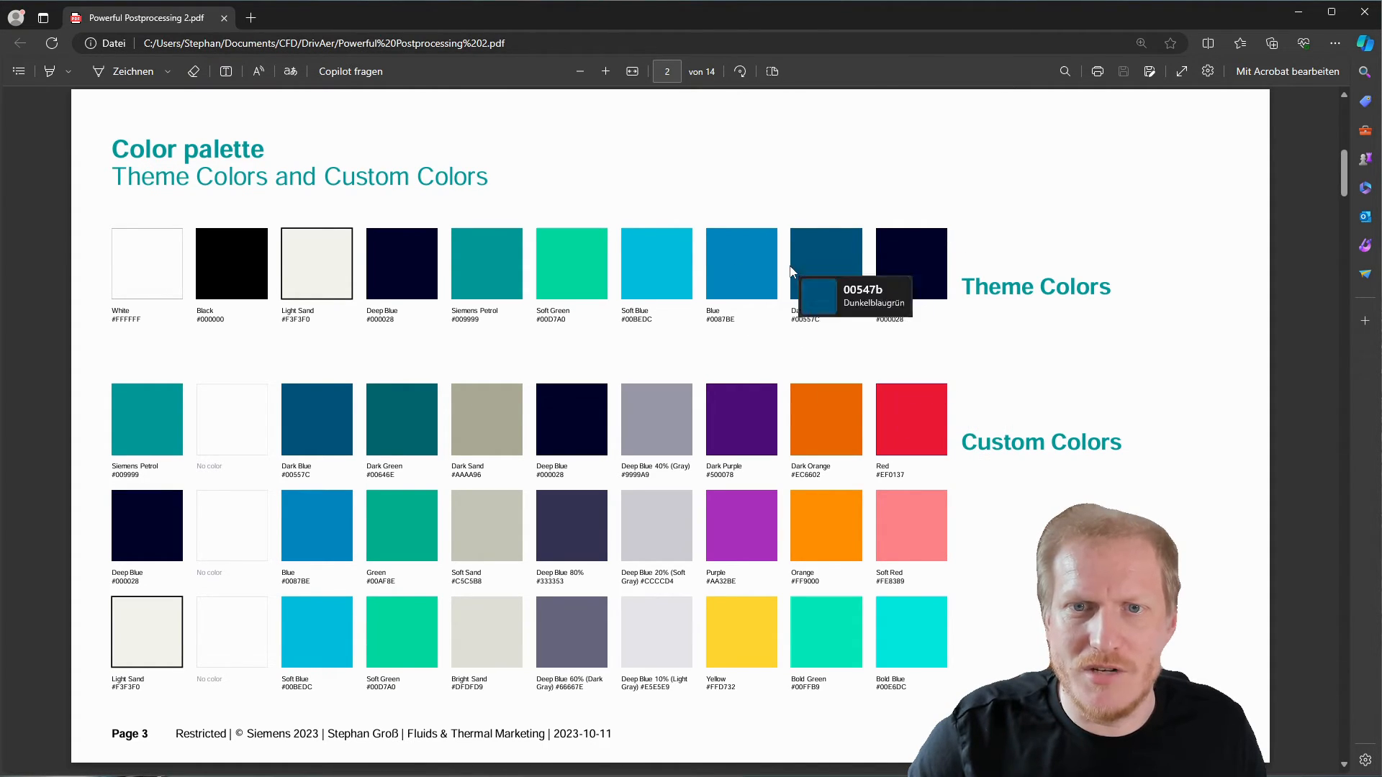
pyautogui.click(788, 270)
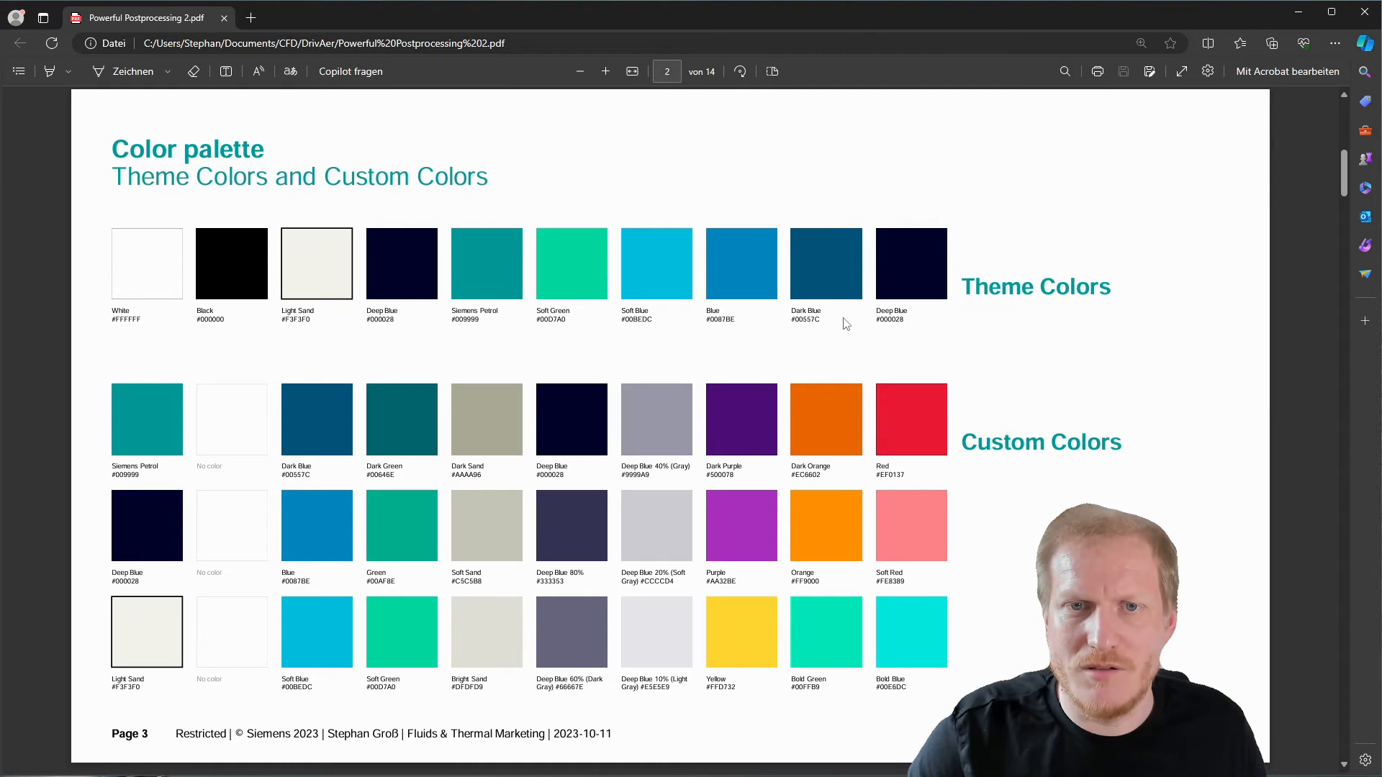
# - Switch back to STAR-CCM+ and set the position 0.0 control point's color to the sampled blue, hex 0086BD
pyautogui.hotkey('alt', 'Tab')
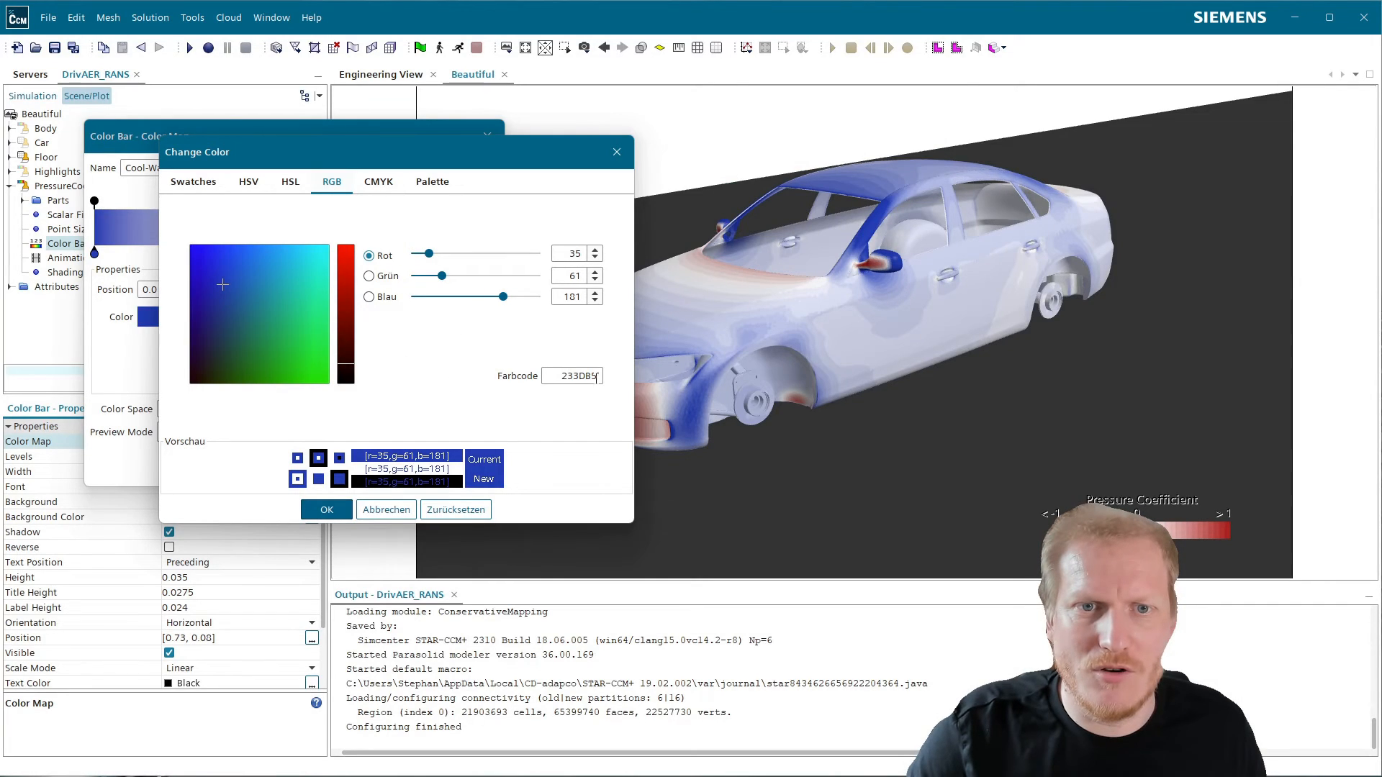
pyautogui.doubleClick(580, 379)
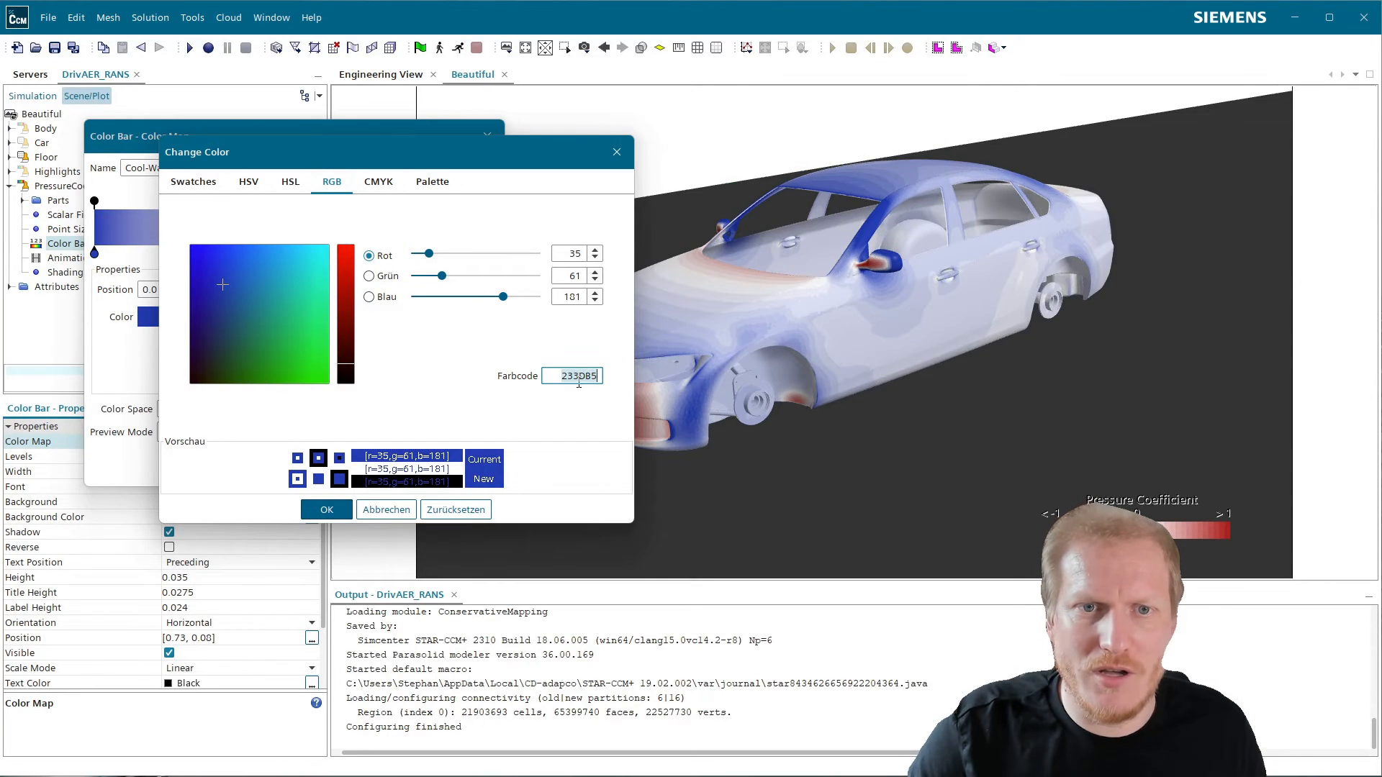
pyautogui.hotkey('ctrl', 'v')
pyautogui.click(338, 511)
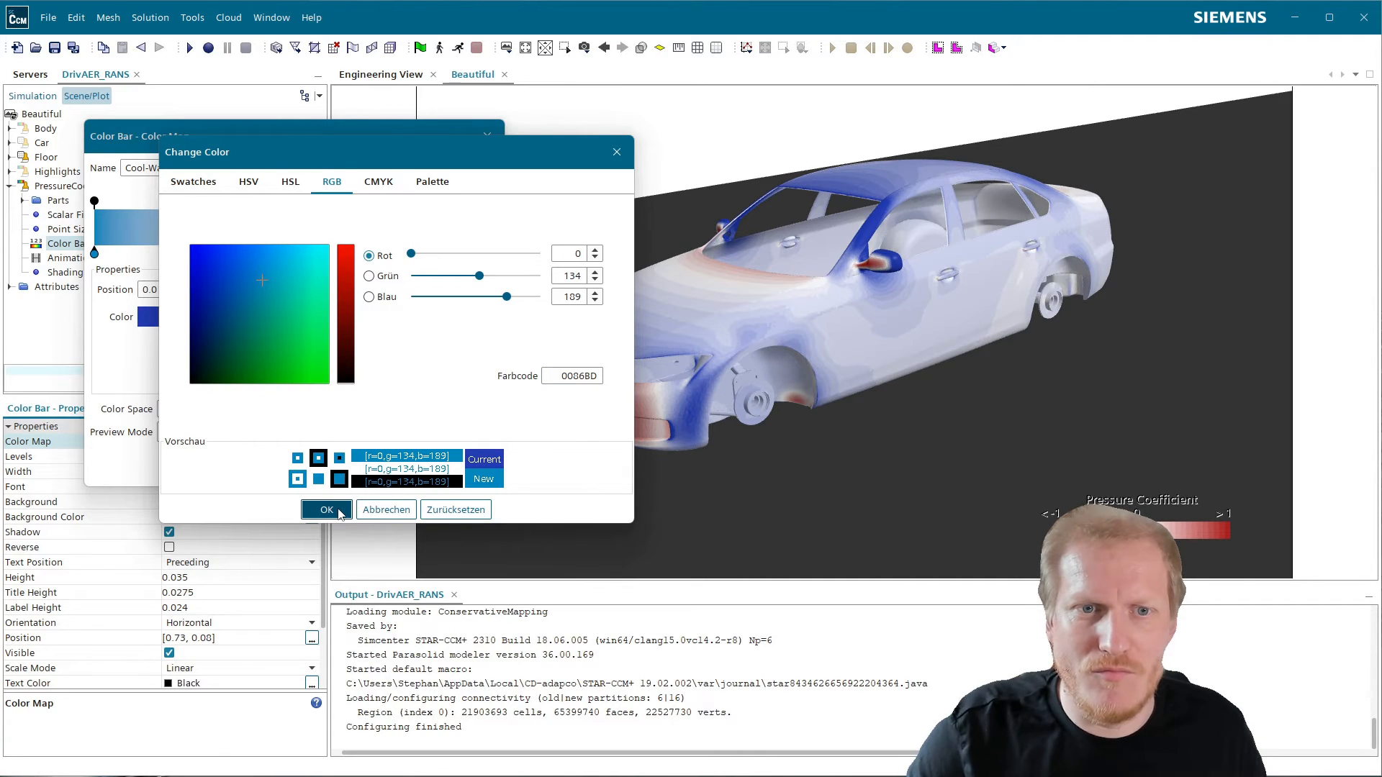
# - Sample the Red swatch from the PDF's custom colors and apply it, hex EE0037, to the control point at position 1.0
pyautogui.click(494, 254)
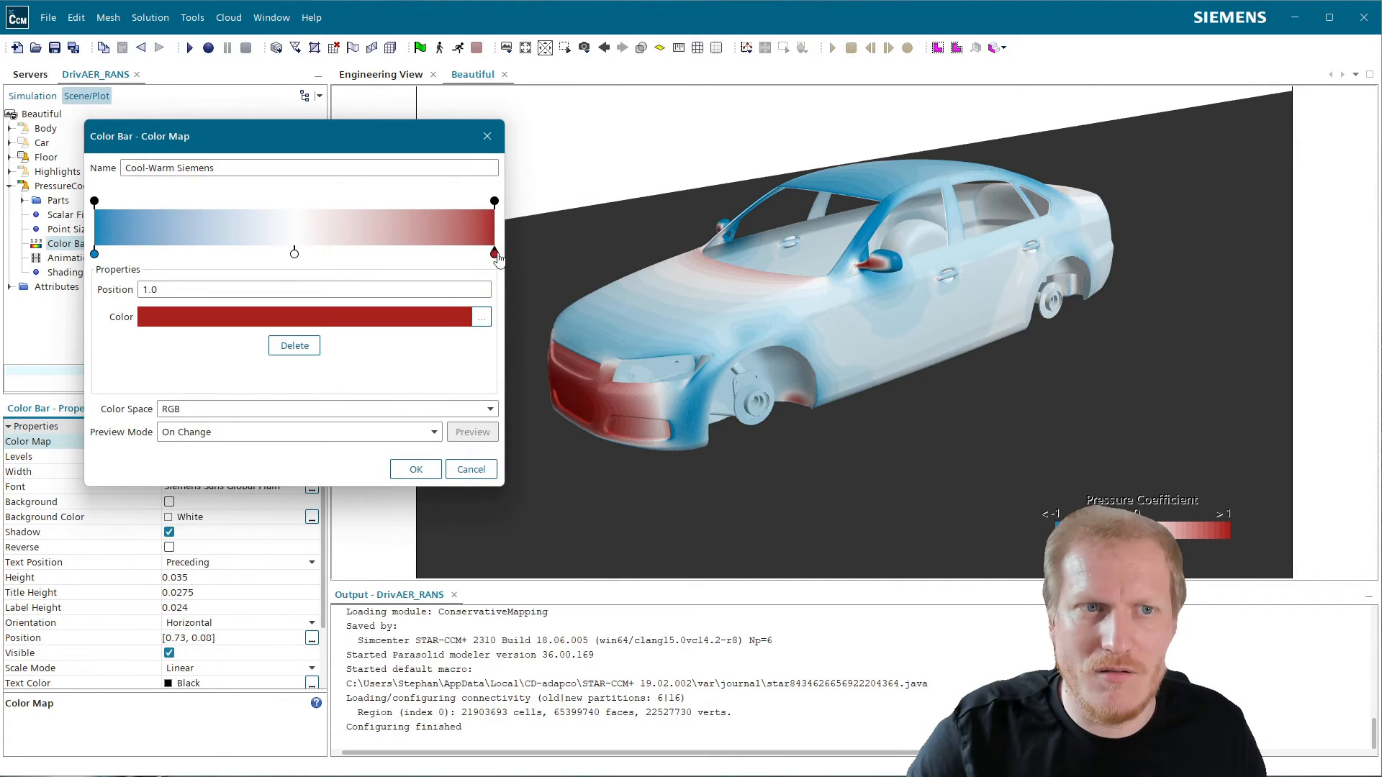
pyautogui.click(434, 321)
pyautogui.doubleClick(588, 378)
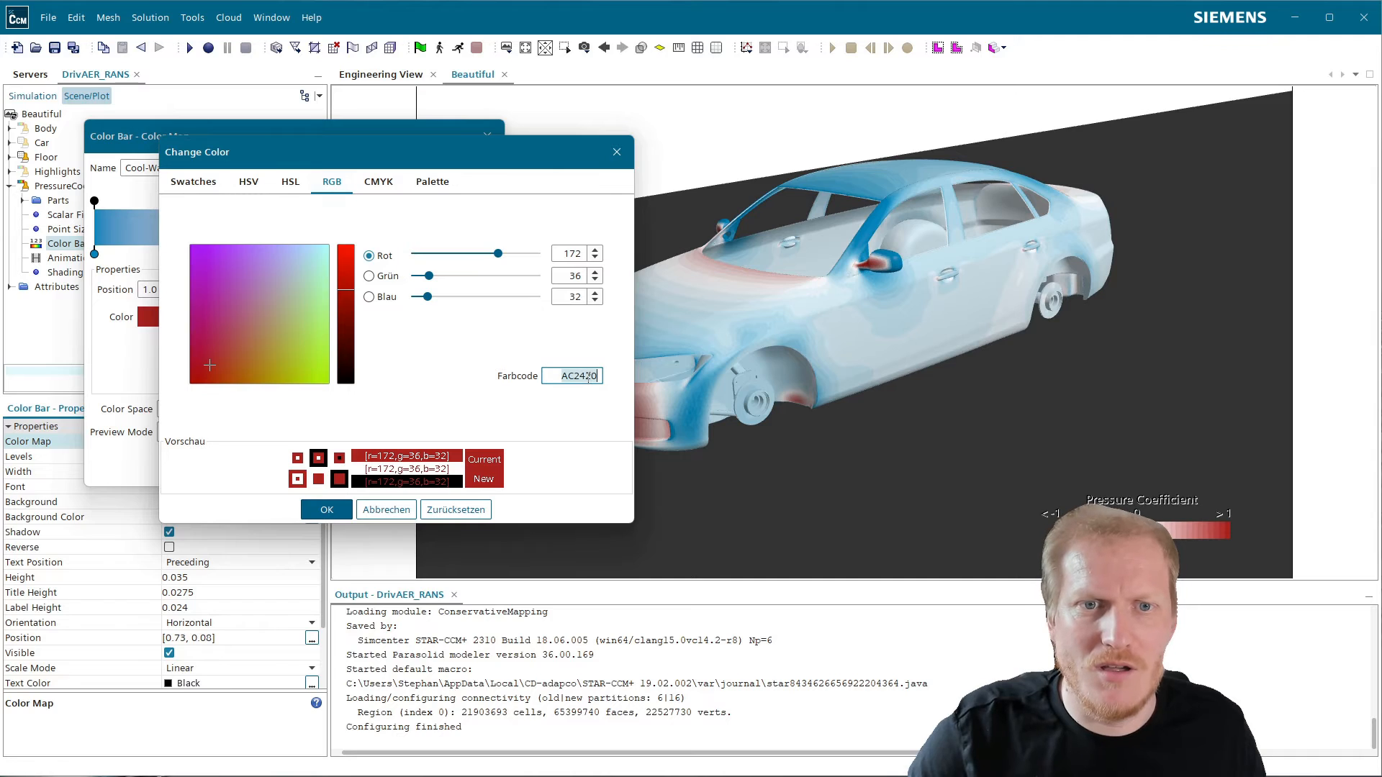
pyautogui.hotkey('alt', 'Tab')
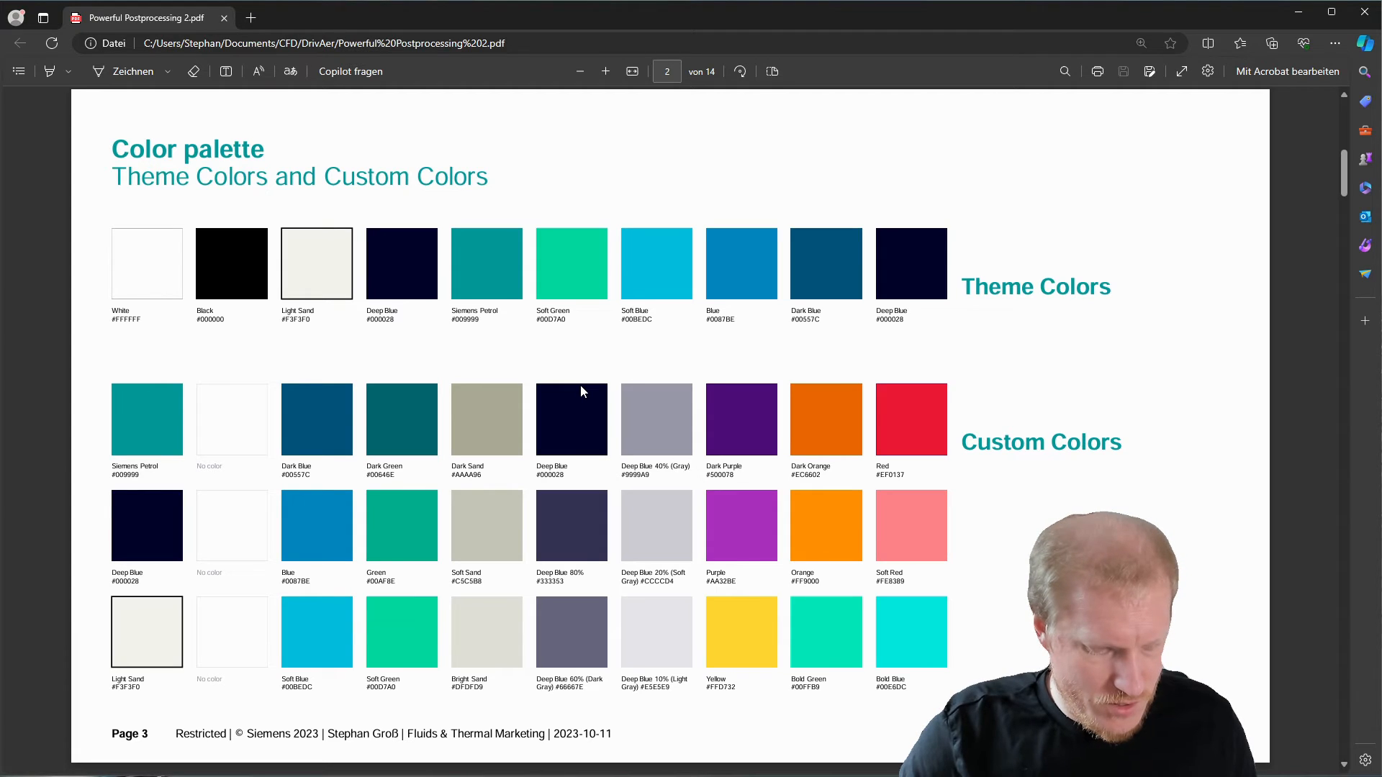
pyautogui.press('super+shift+c')
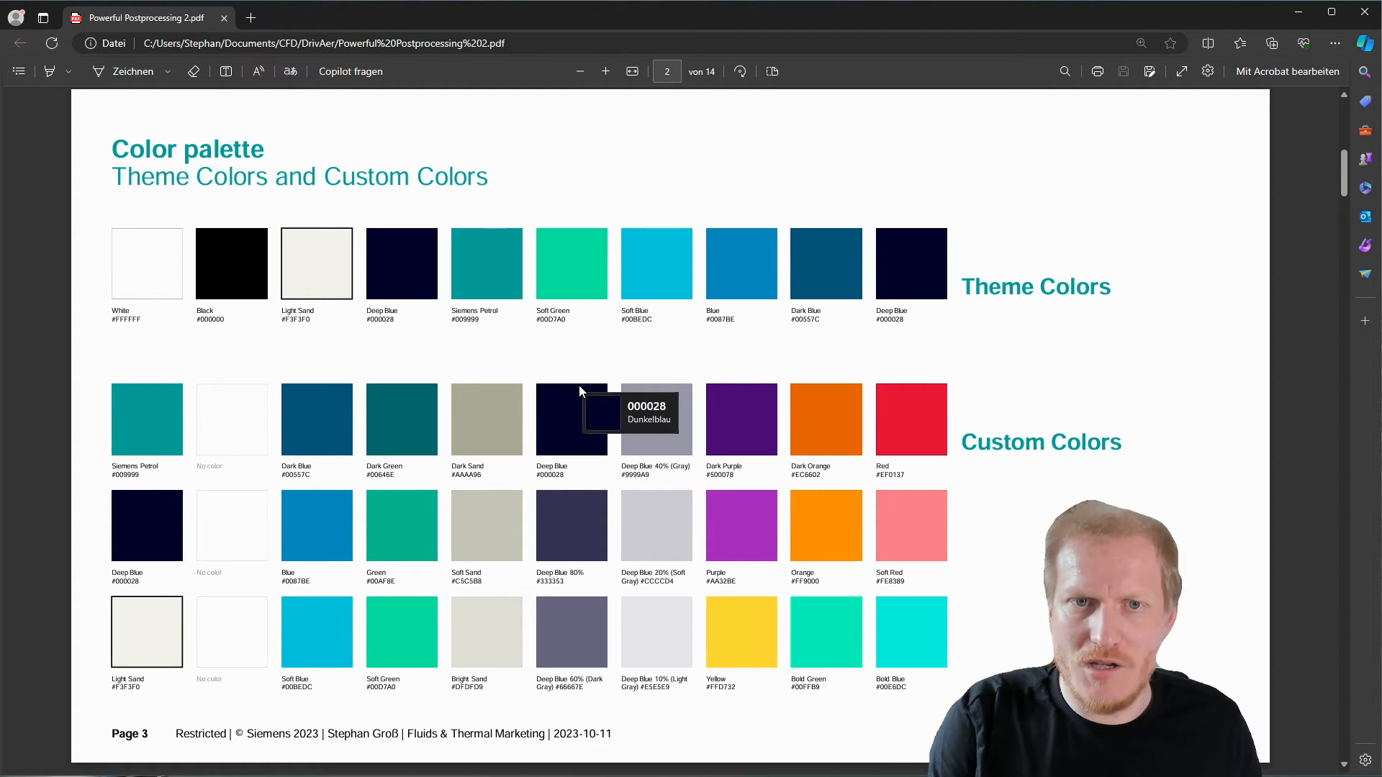
pyautogui.click(901, 416)
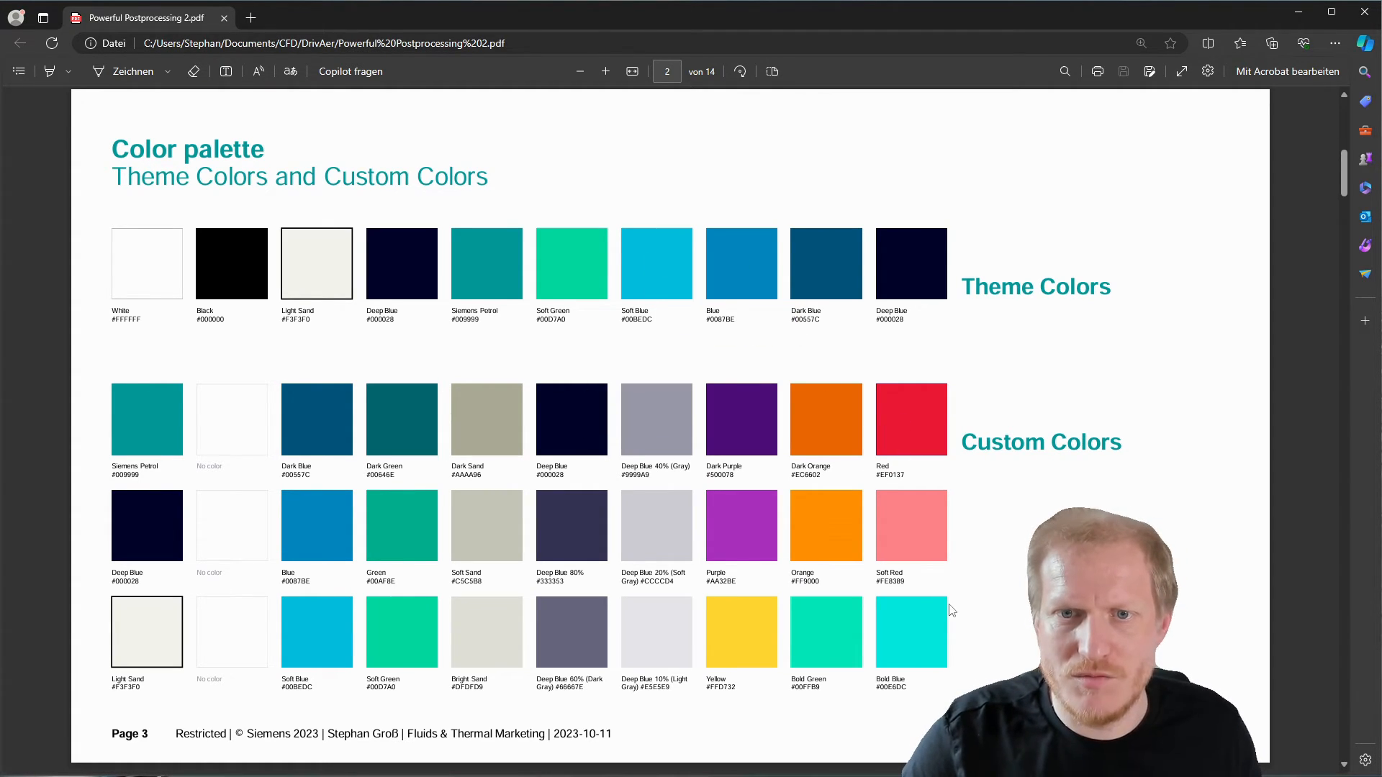
pyautogui.hotkey('alt', 'Tab')
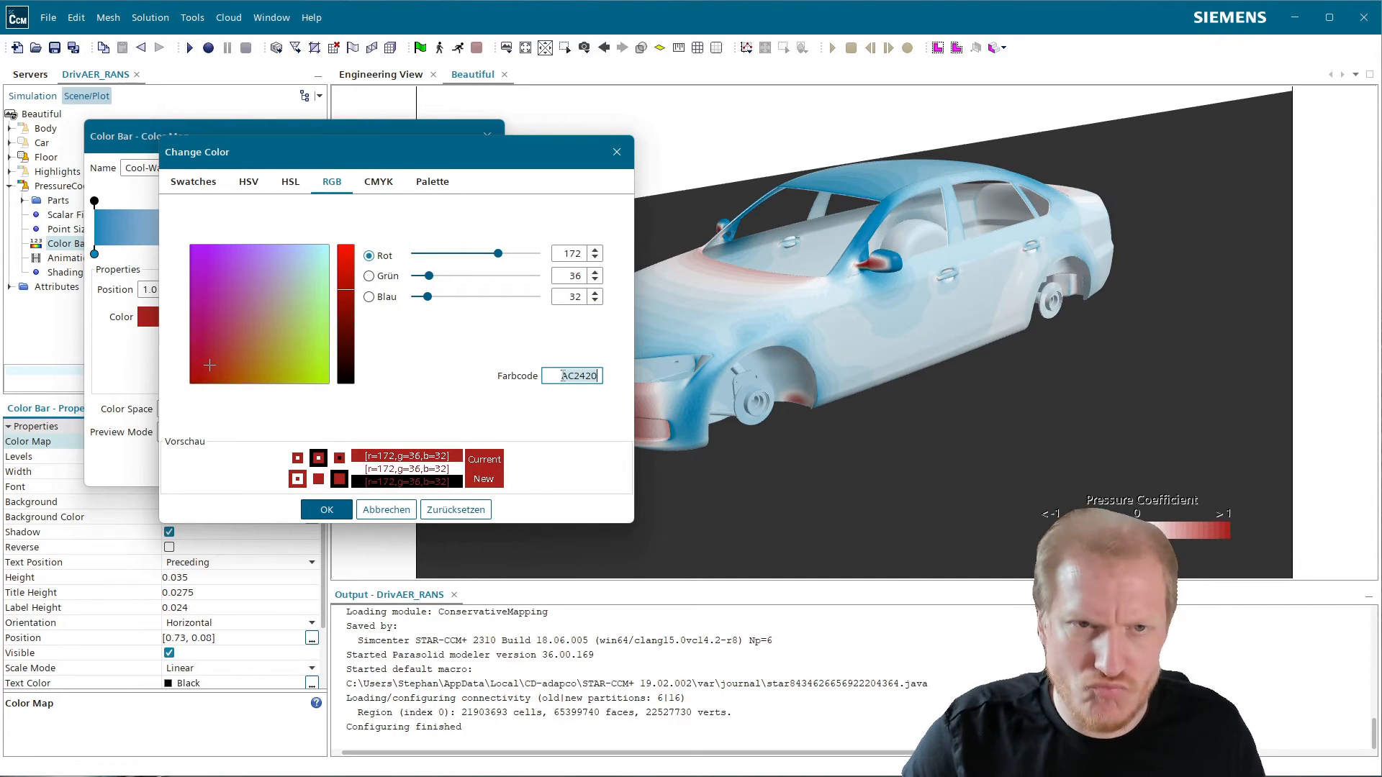
pyautogui.doubleClick(573, 375)
pyautogui.hotkey('ctrl', 'v')
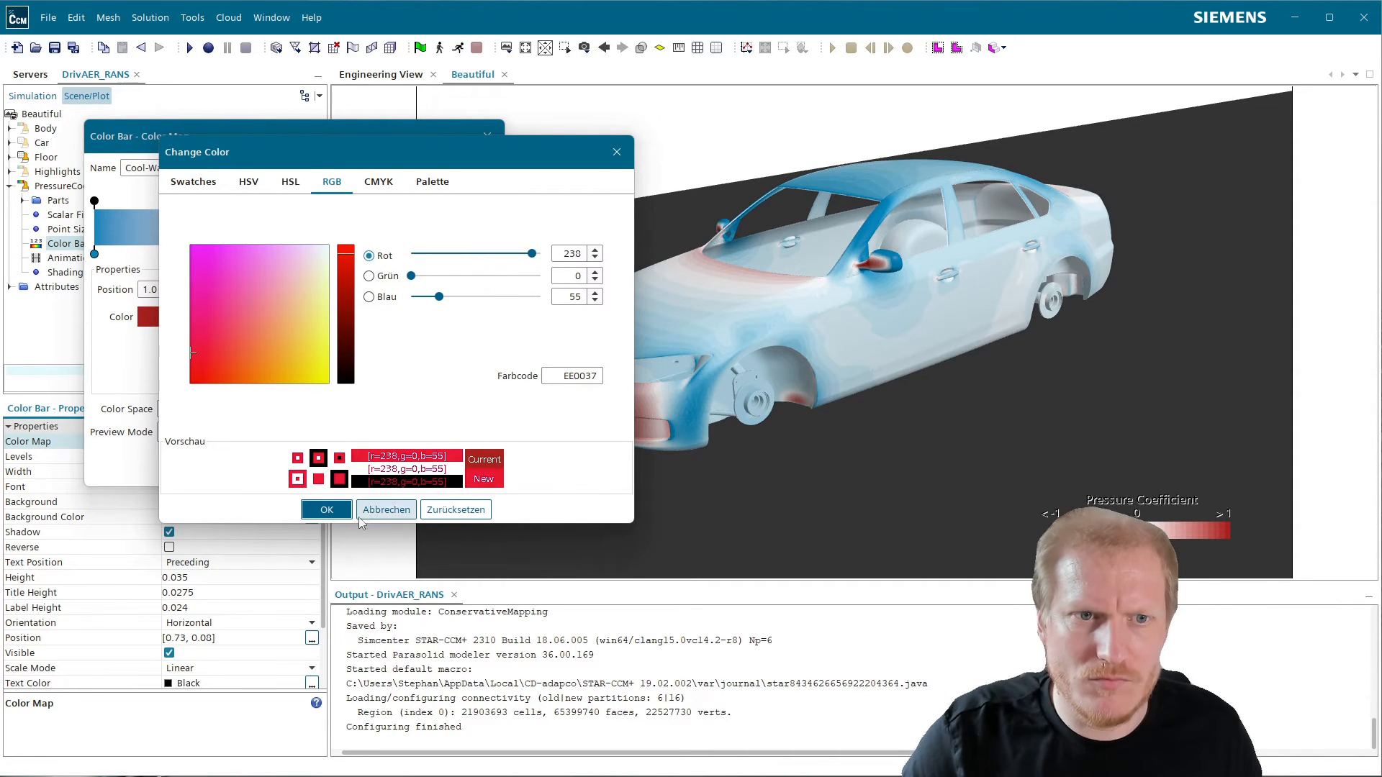
pyautogui.click(336, 511)
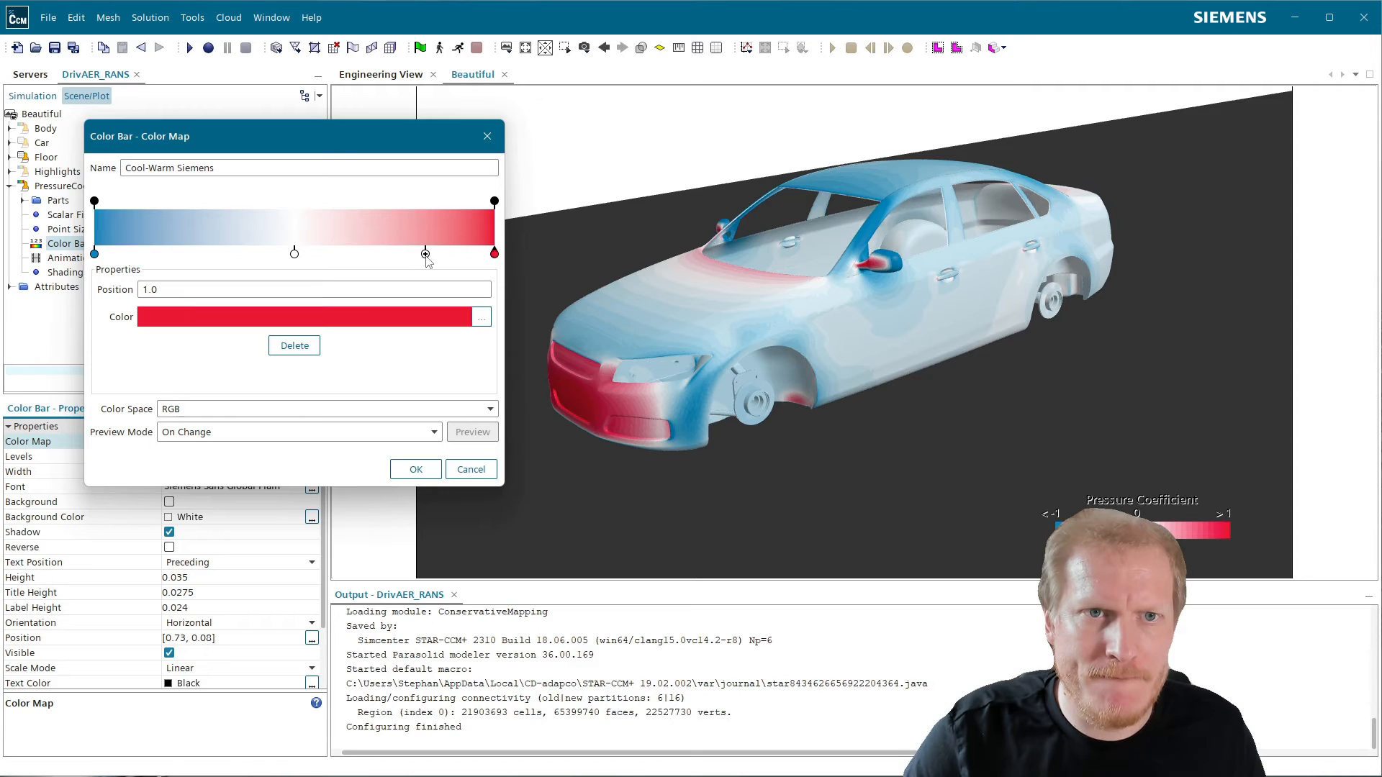
# - Add a control point at about 0.82 between white and red, and a second blue one between position 0.0 and white
pyautogui.click(422, 253)
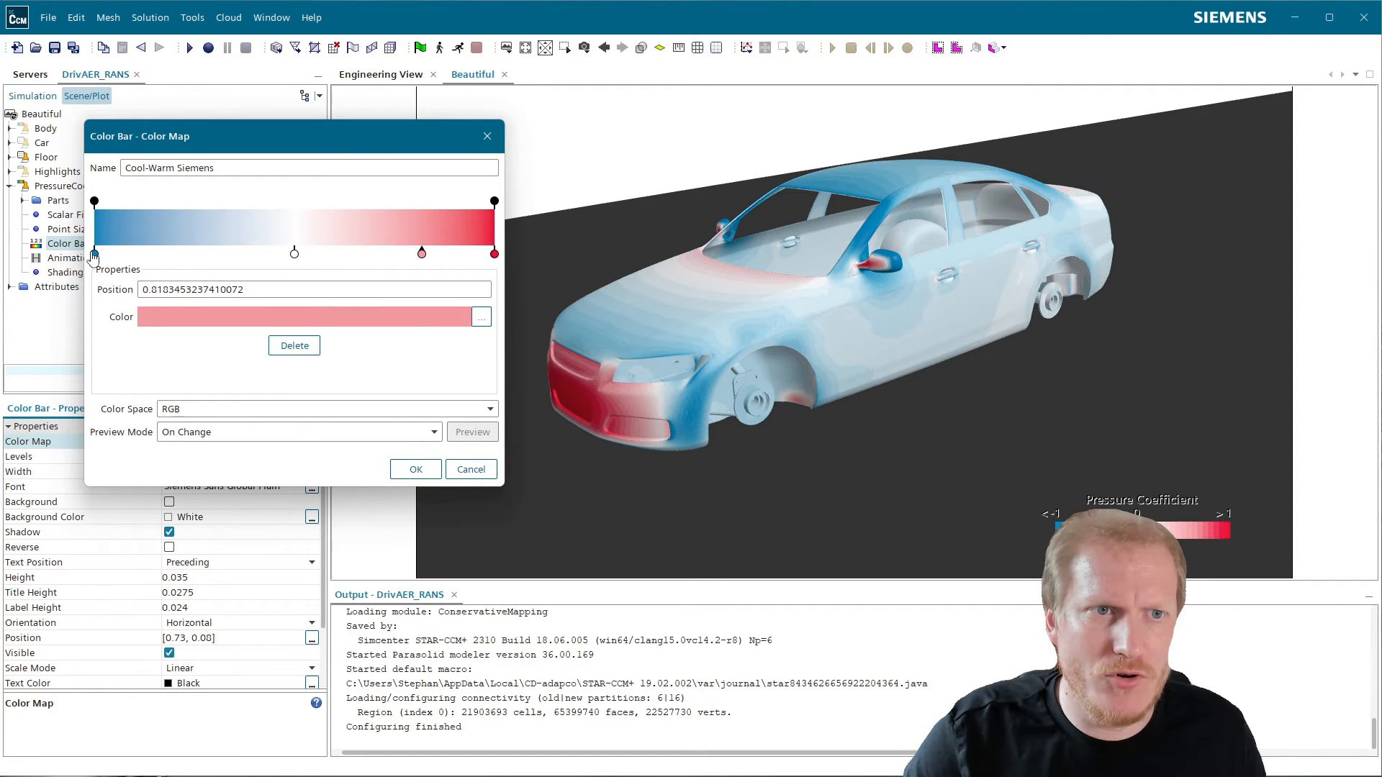
pyautogui.moveTo(94, 253); pyautogui.dragTo(56, 251)
pyautogui.click(102, 253)
# - Set the position of the light red control point between white and red to 0.75
pyautogui.click(422, 254)
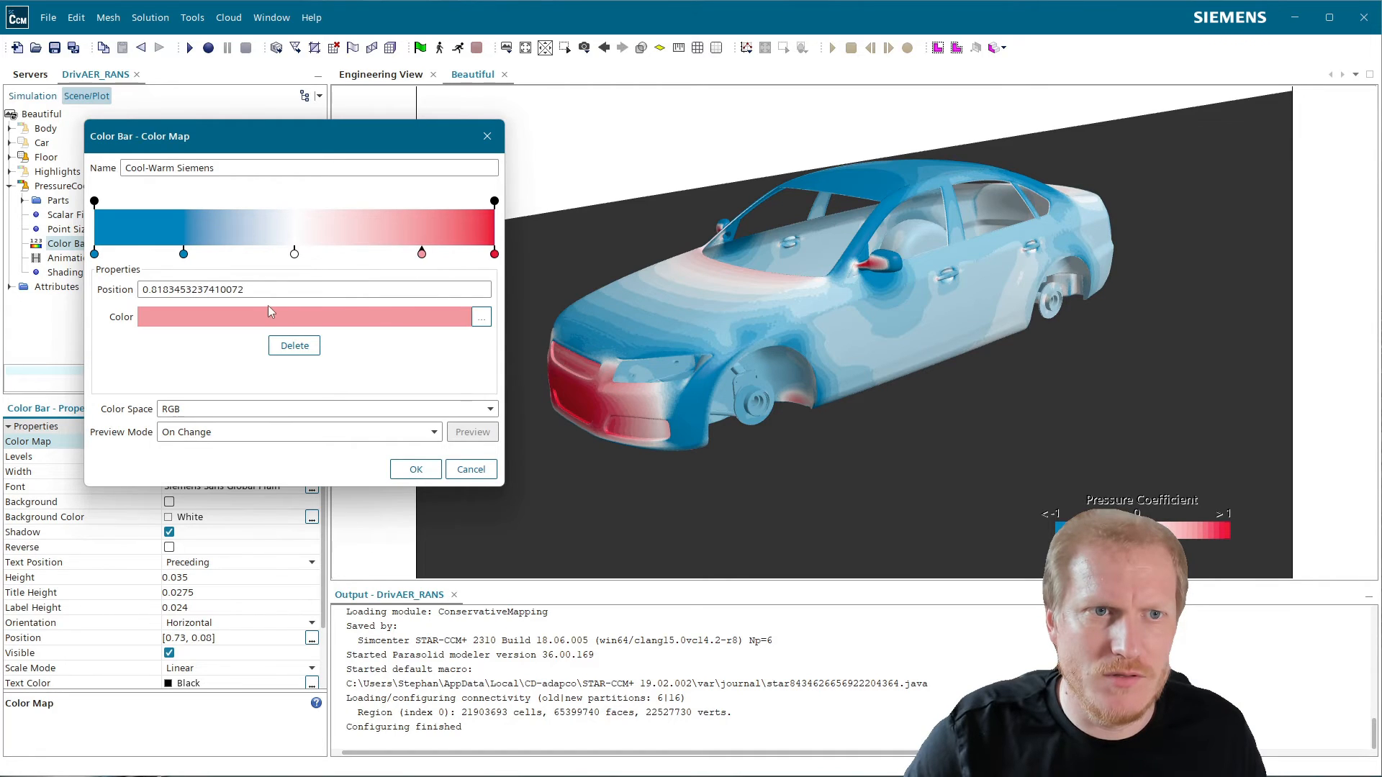
pyautogui.tripleClick(280, 289)
pyautogui.write('.')
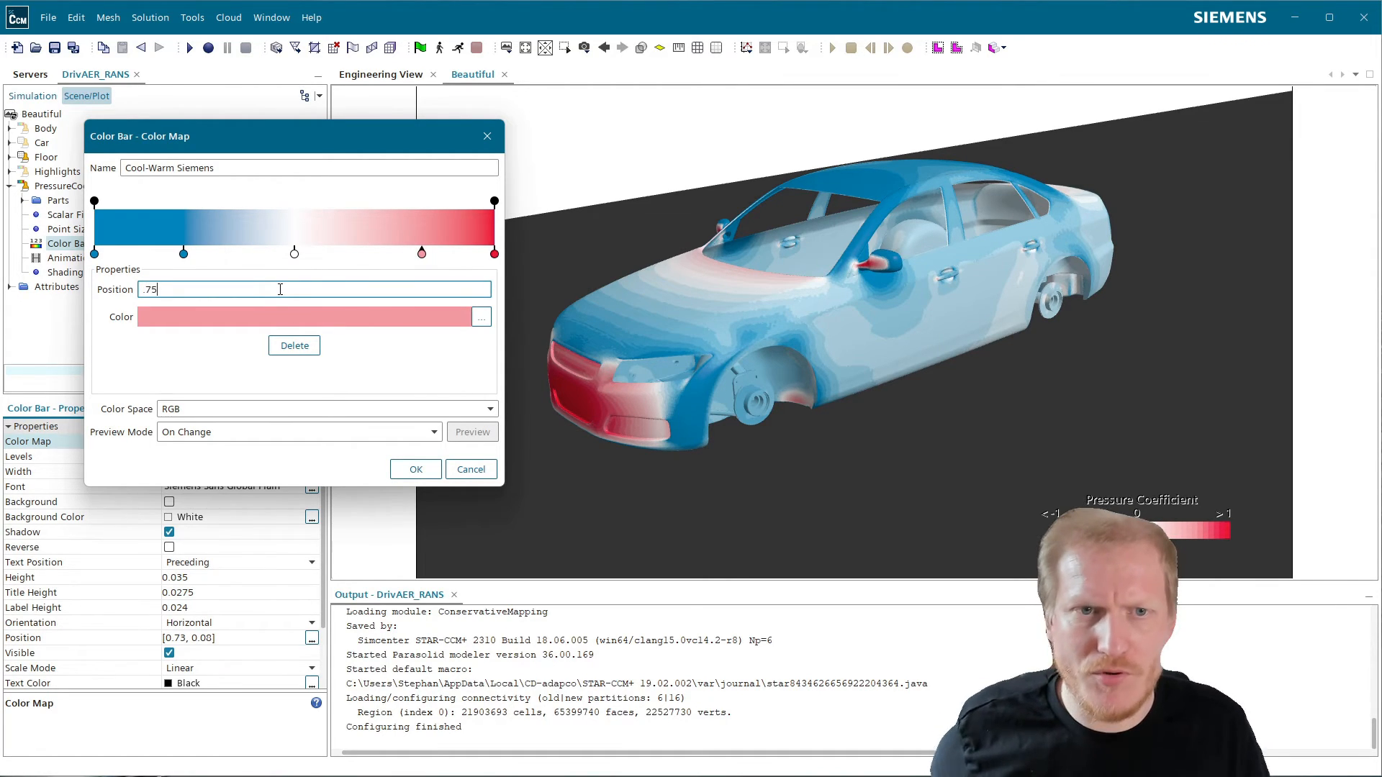
pyautogui.write('75')
pyautogui.press('Return')
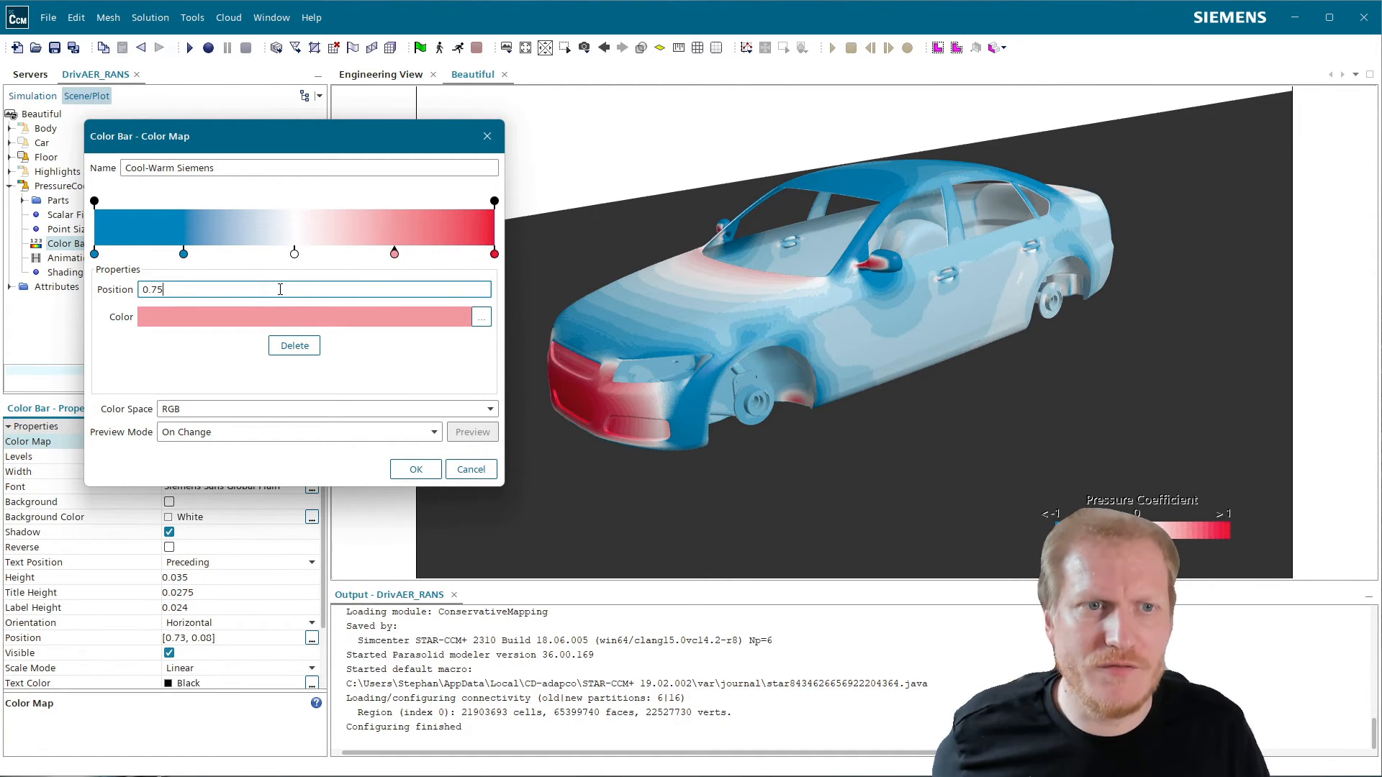
# - Sample the Soft Red swatch from the PDF palette and apply it, hex FD8388, to the control point at position 0.75
pyautogui.click(305, 317)
pyautogui.hotkey('alt', 'Tab')
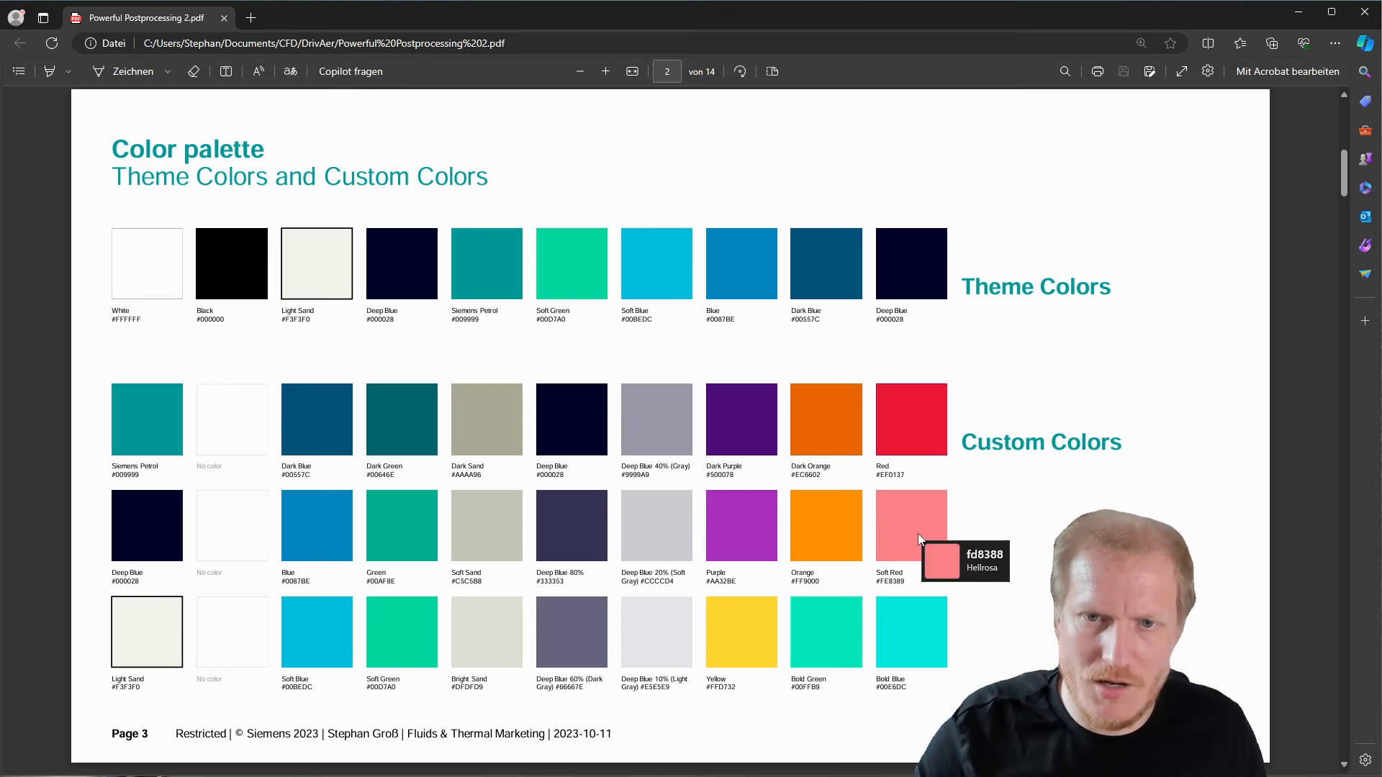
pyautogui.hotkey('alt', 'Tab')
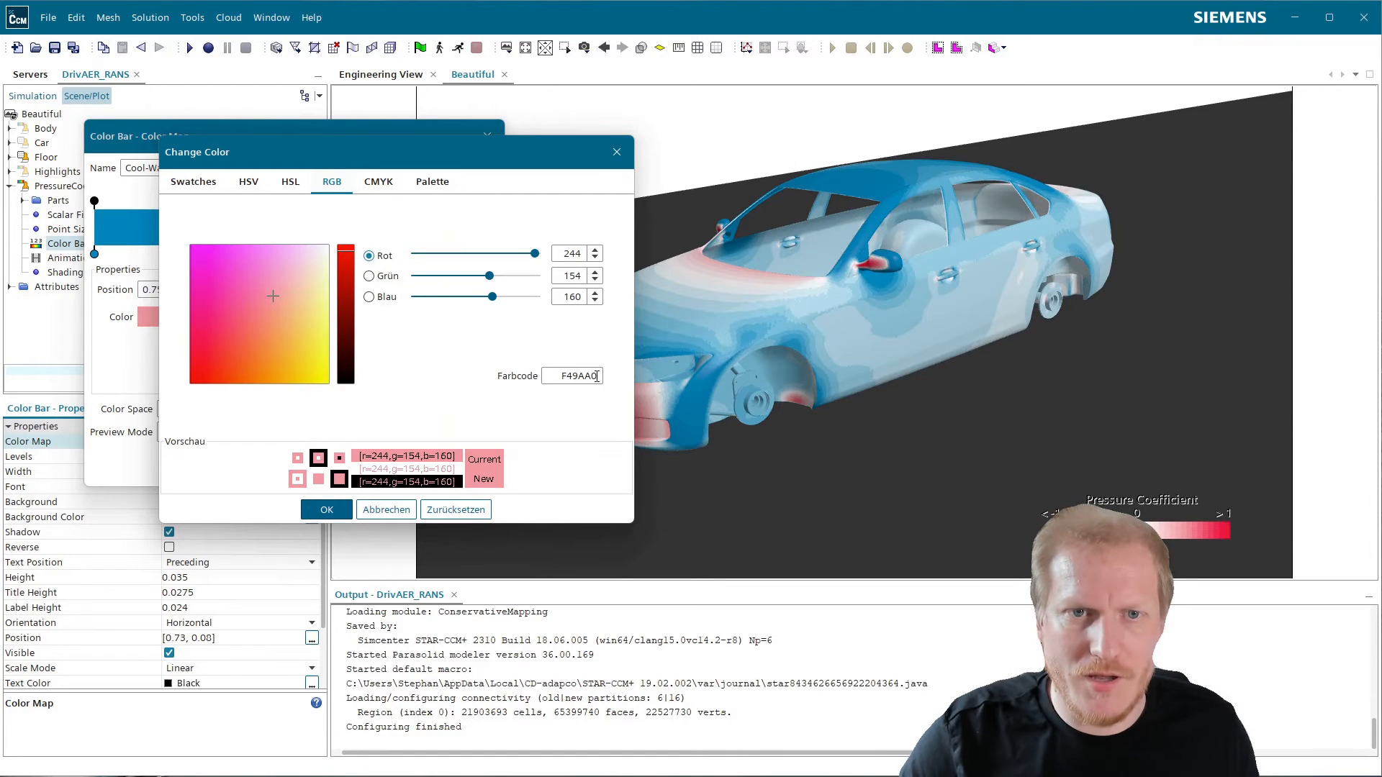
pyautogui.click(338, 509)
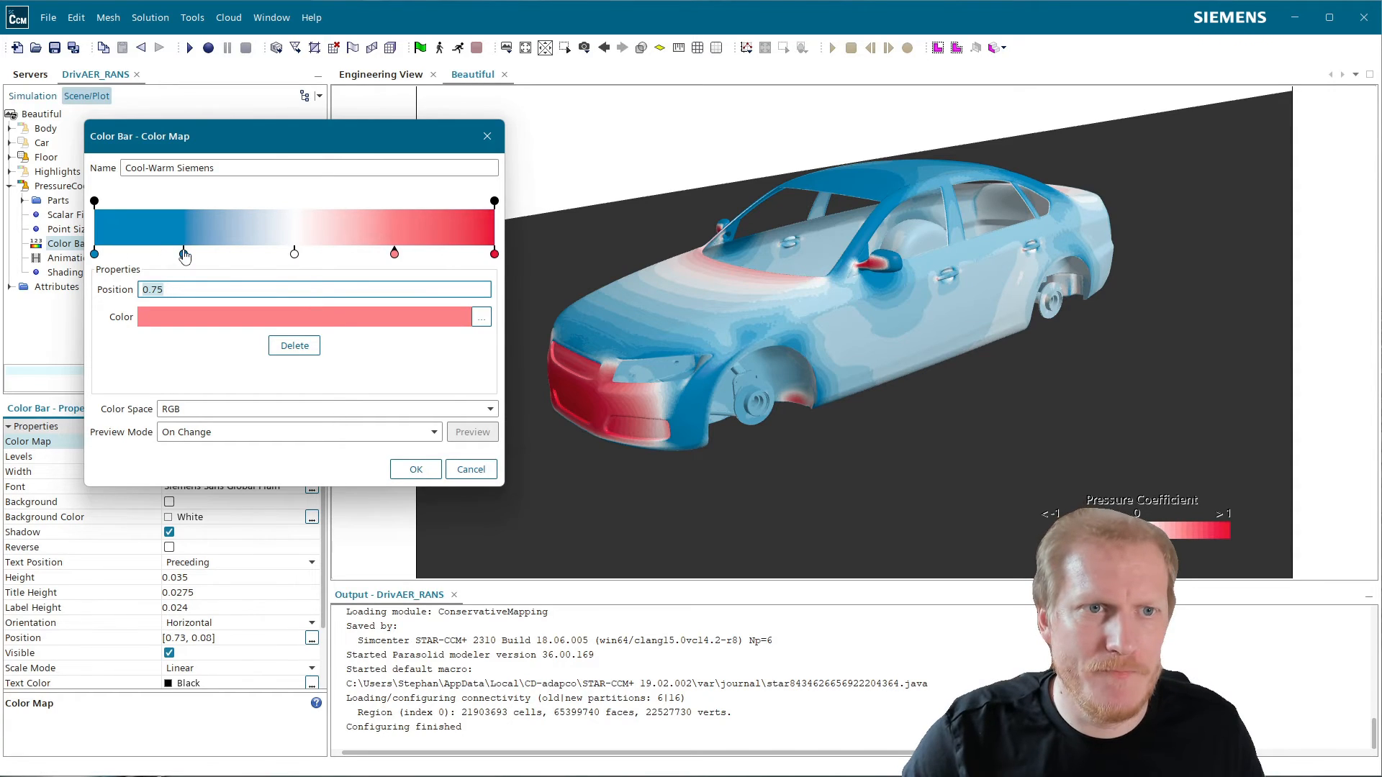
# - Copy the Dark Blue hex code 00557C from the PDF palette and apply it to the control point at position 0.0
pyautogui.click(94, 253)
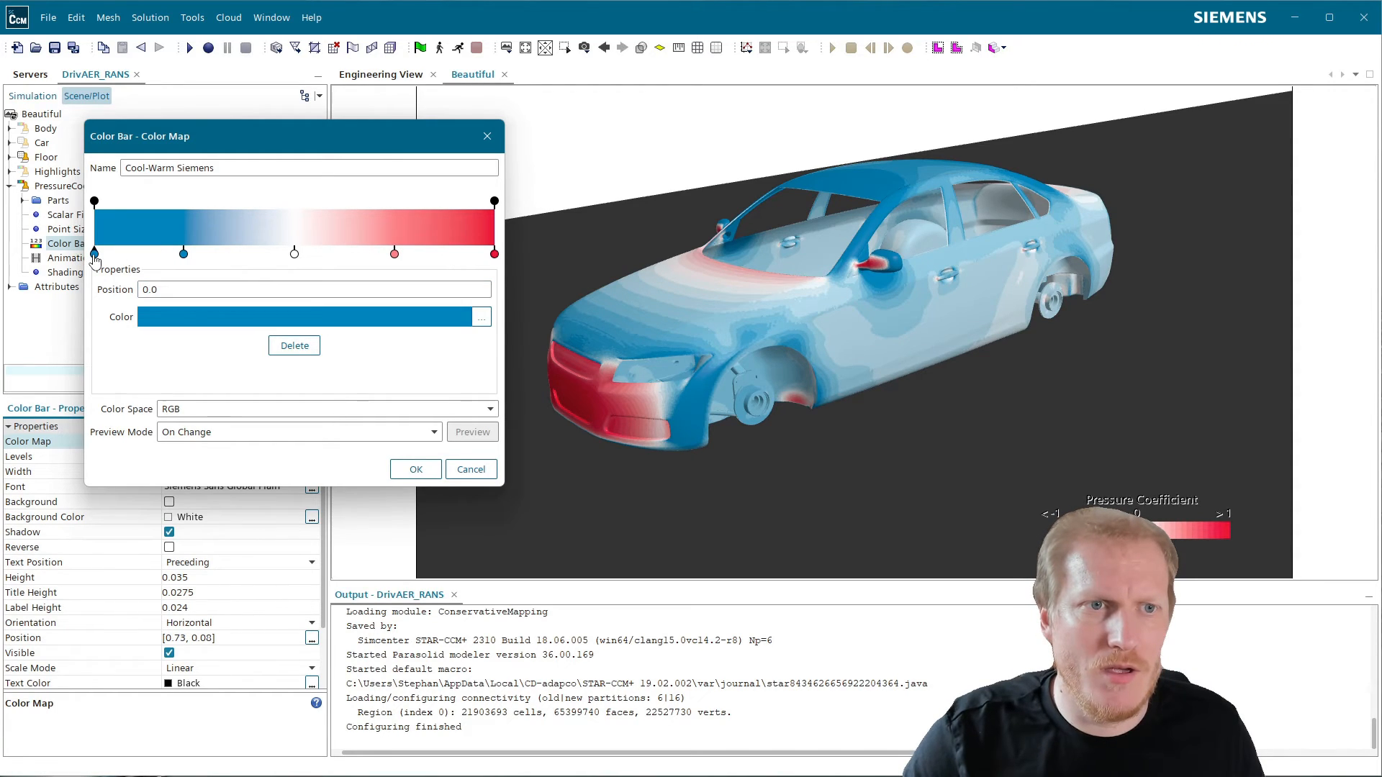
pyautogui.click(265, 317)
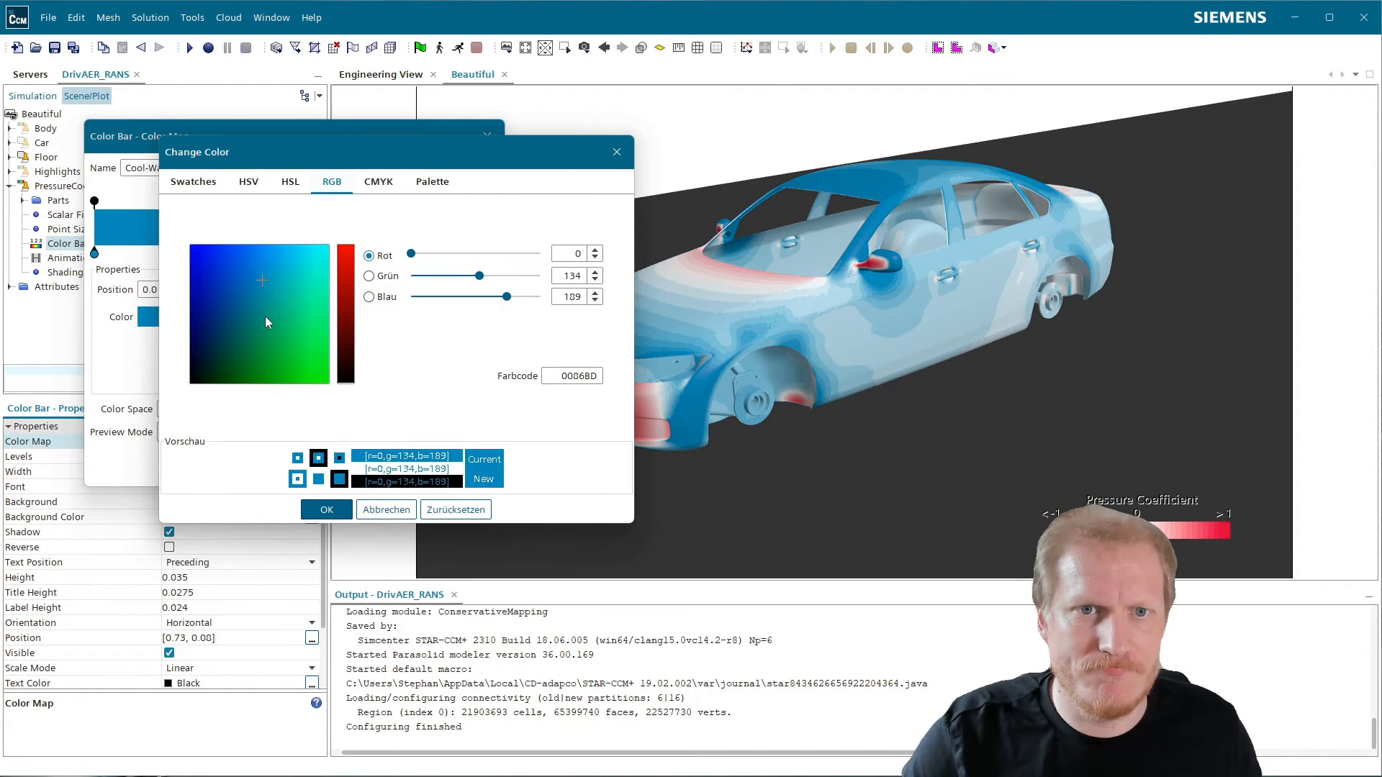
pyautogui.hotkey('alt', 'Tab')
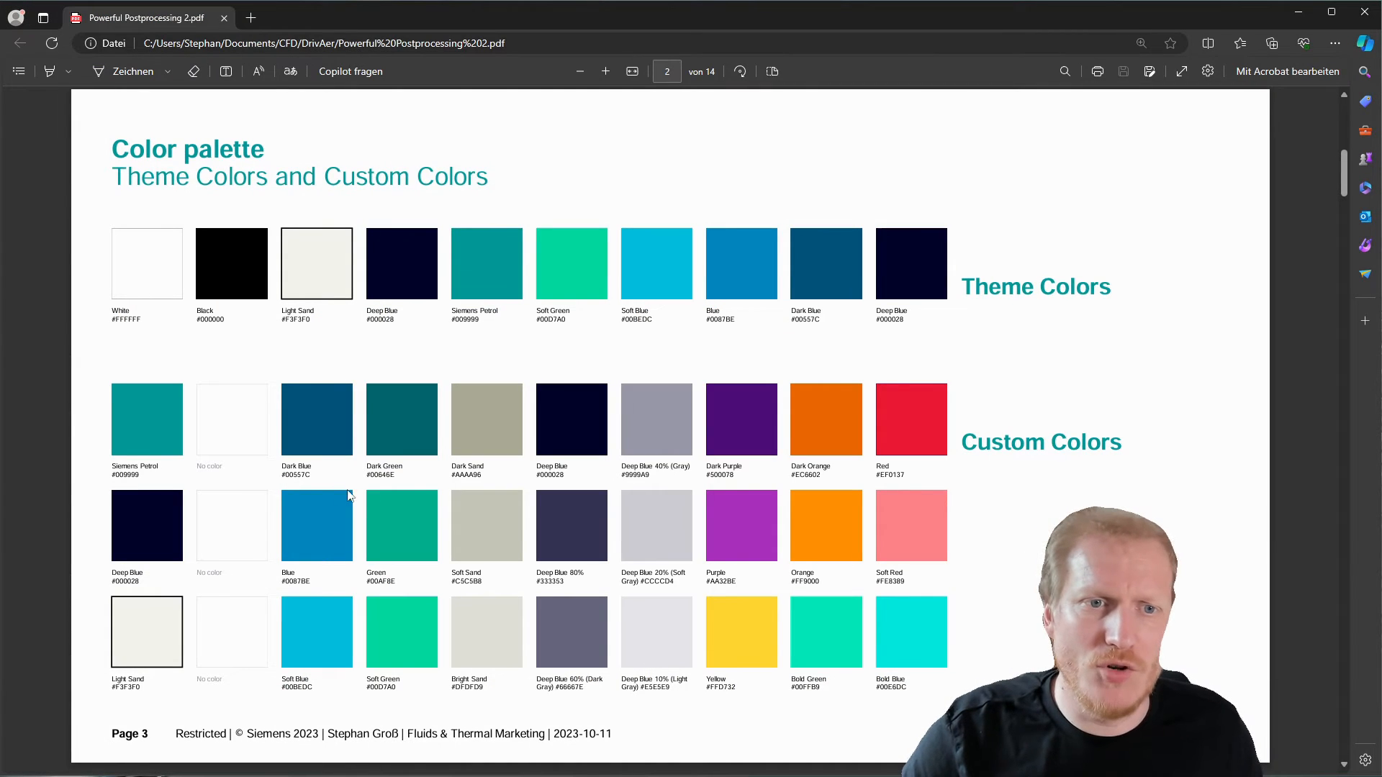
pyautogui.doubleClick(810, 321)
pyautogui.hotkey('ctrl', 'c')
pyautogui.hotkey('alt', 'Tab')
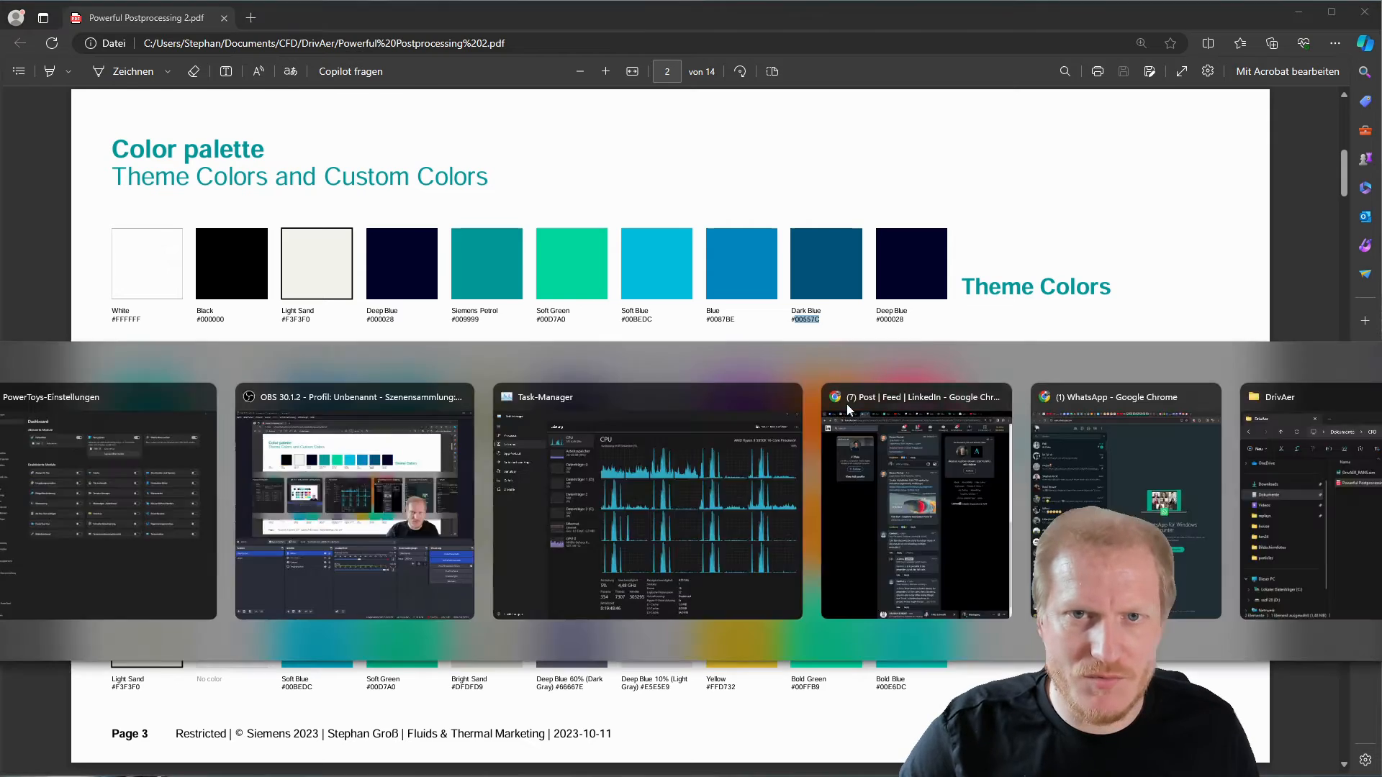
pyautogui.doubleClick(575, 376)
pyautogui.hotkey('ctrl', 'v')
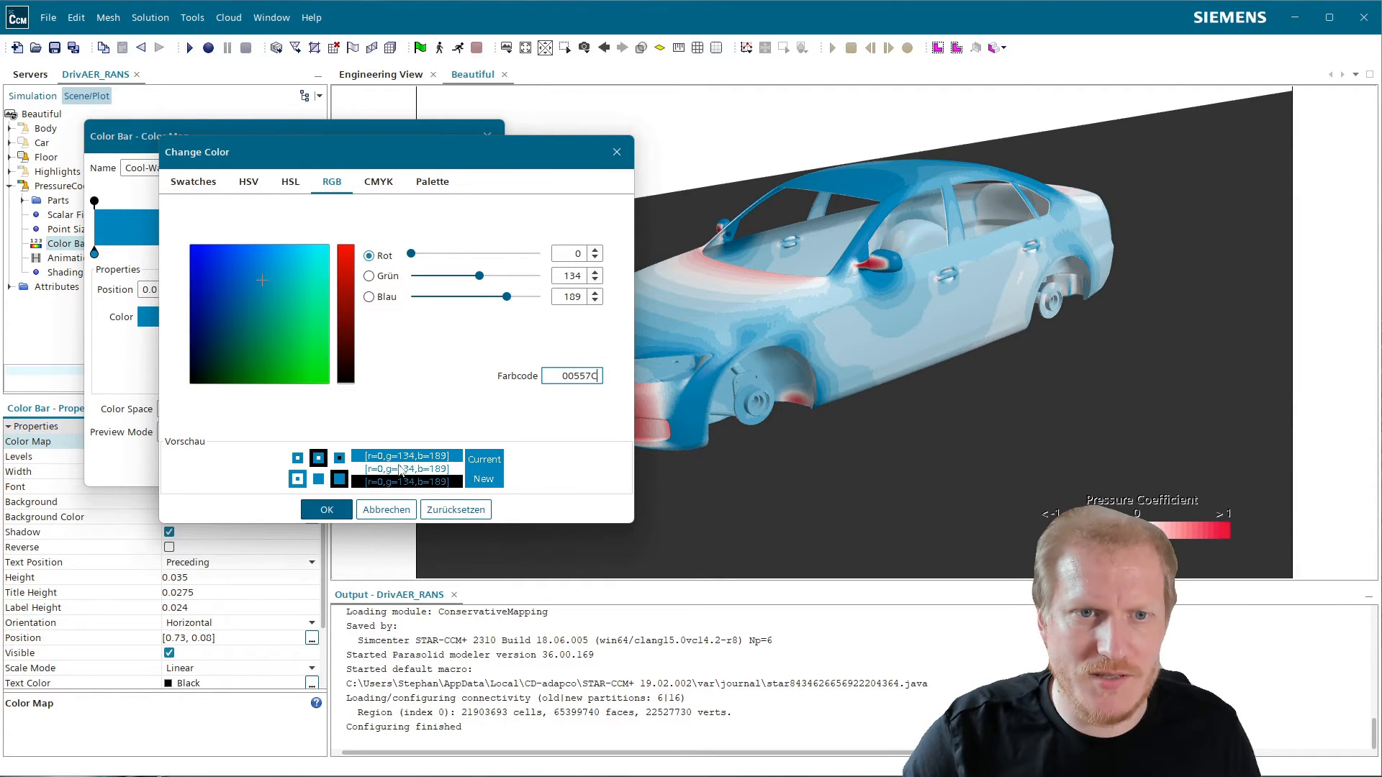
pyautogui.click(327, 517)
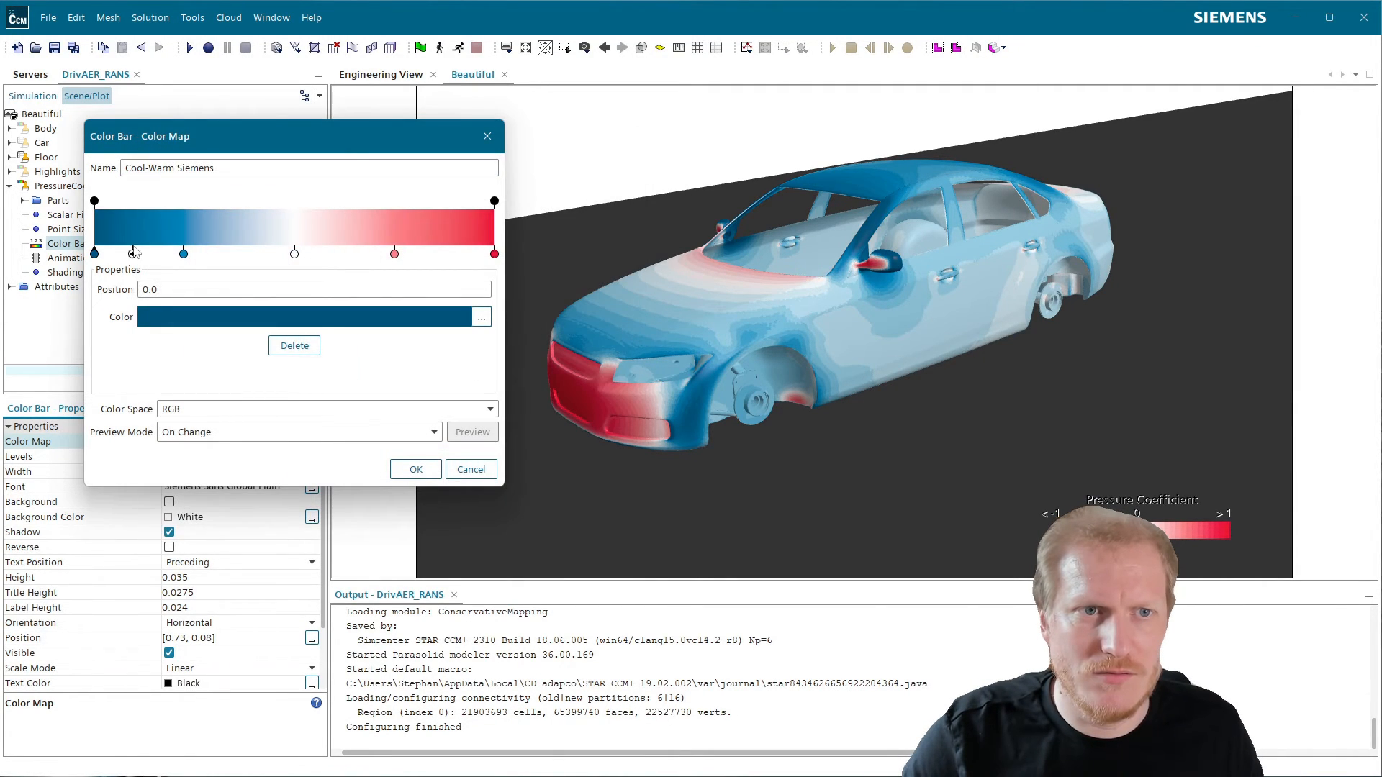
# - Shift the blue control point to about 0.29 and add a dark blue point at about 0.14 and a light blue one at about 0.38
pyautogui.moveTo(184, 255); pyautogui.dragTo(212, 254)
pyautogui.moveTo(94, 253); pyautogui.dragTo(151, 253)
pyautogui.click(248, 254)
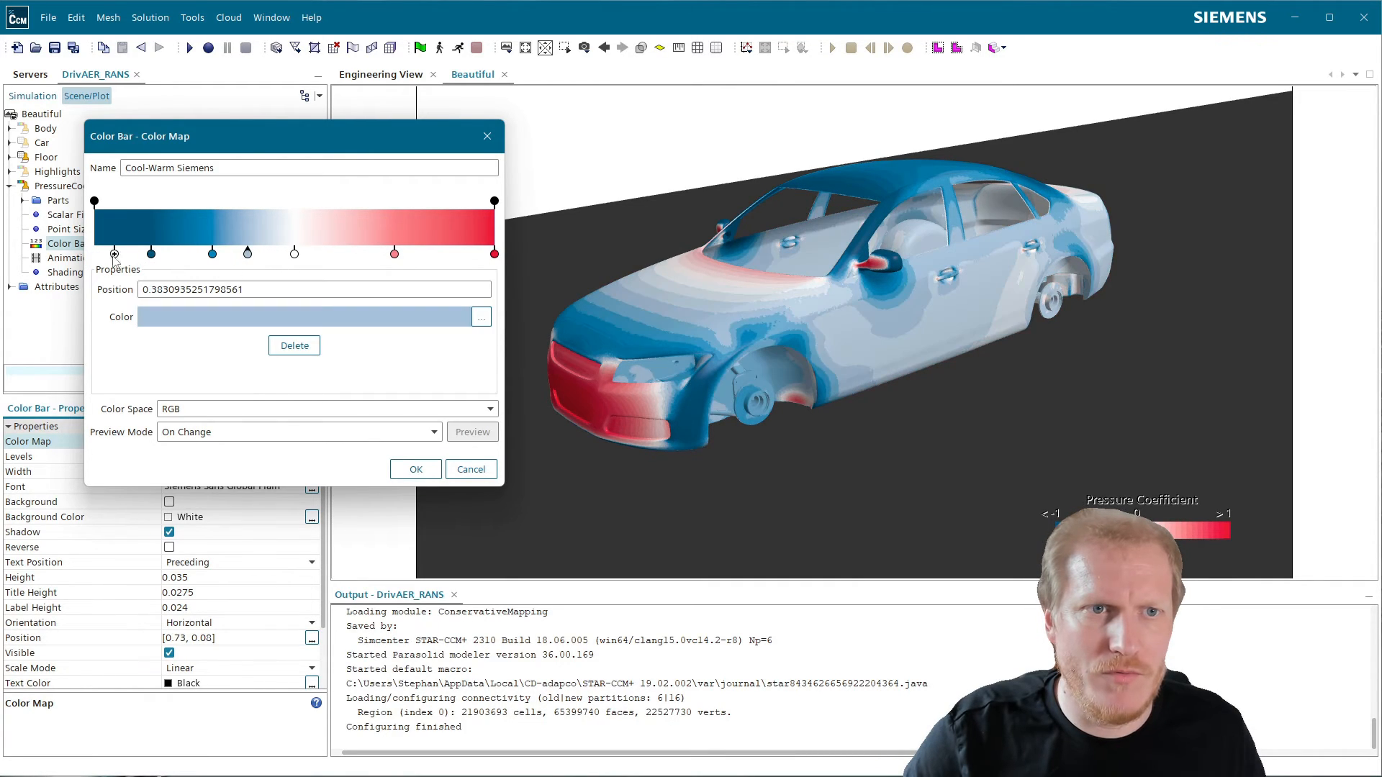
# - Copy the Deep Blue hex code 000028 from the PDF palette and apply it to the control point at position 0.0
pyautogui.click(97, 254)
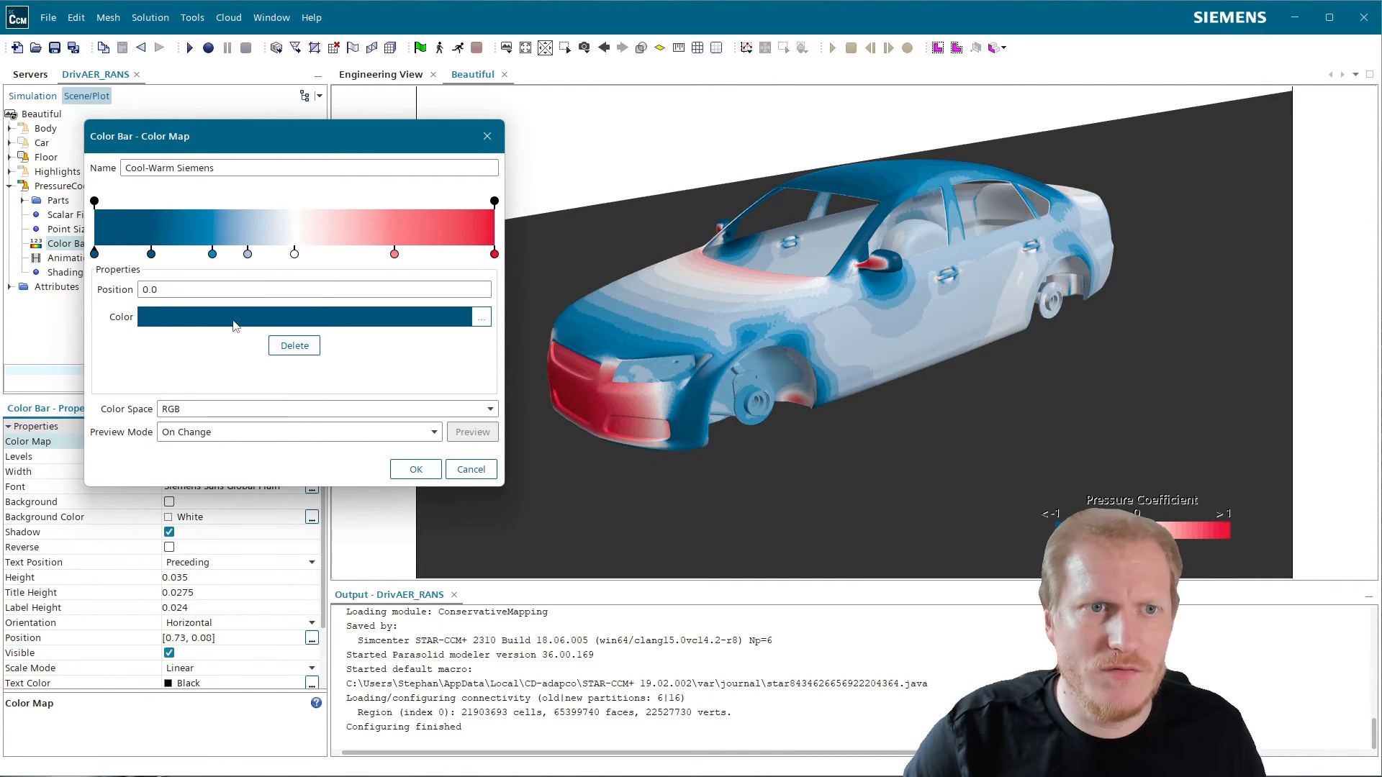
pyautogui.hotkey('alt', 'Tab')
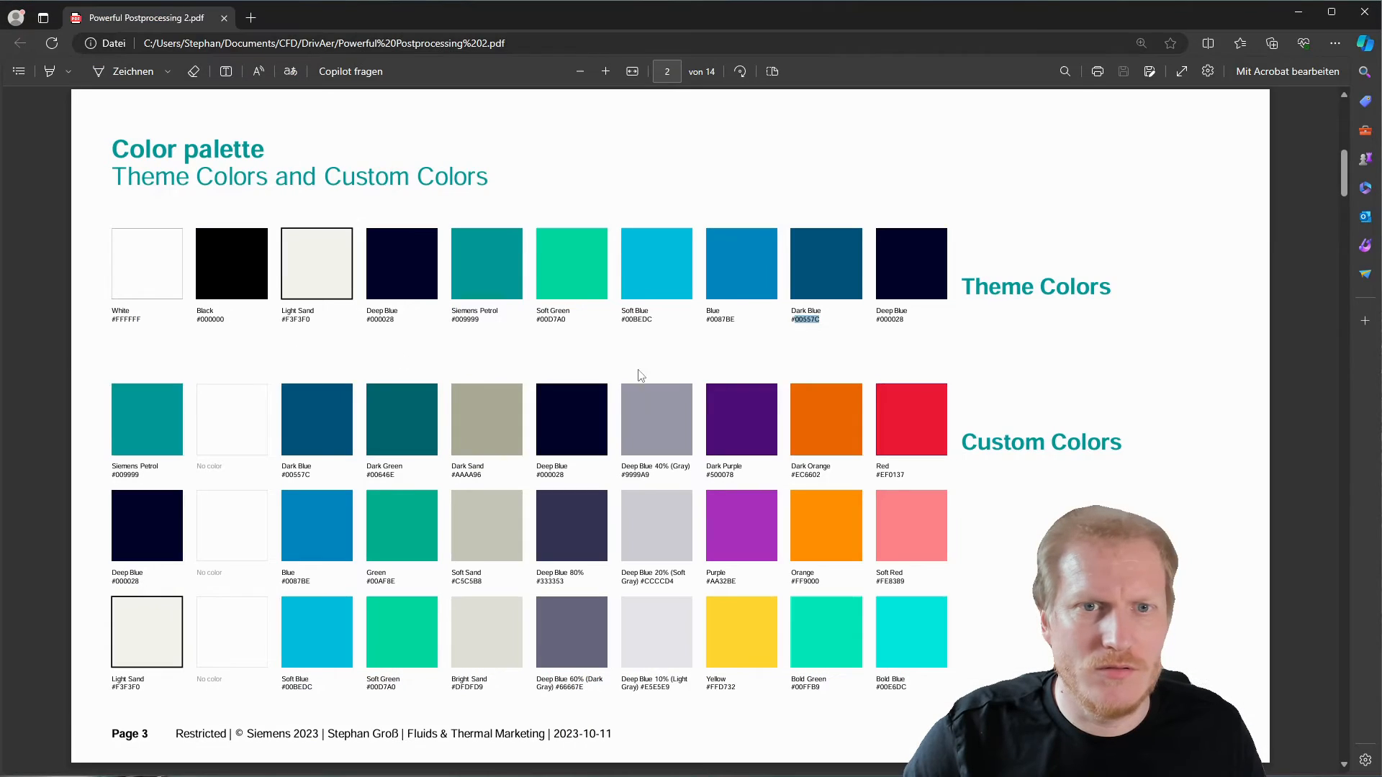
pyautogui.doubleClick(893, 318)
pyautogui.hotkey('alt', 'Tab')
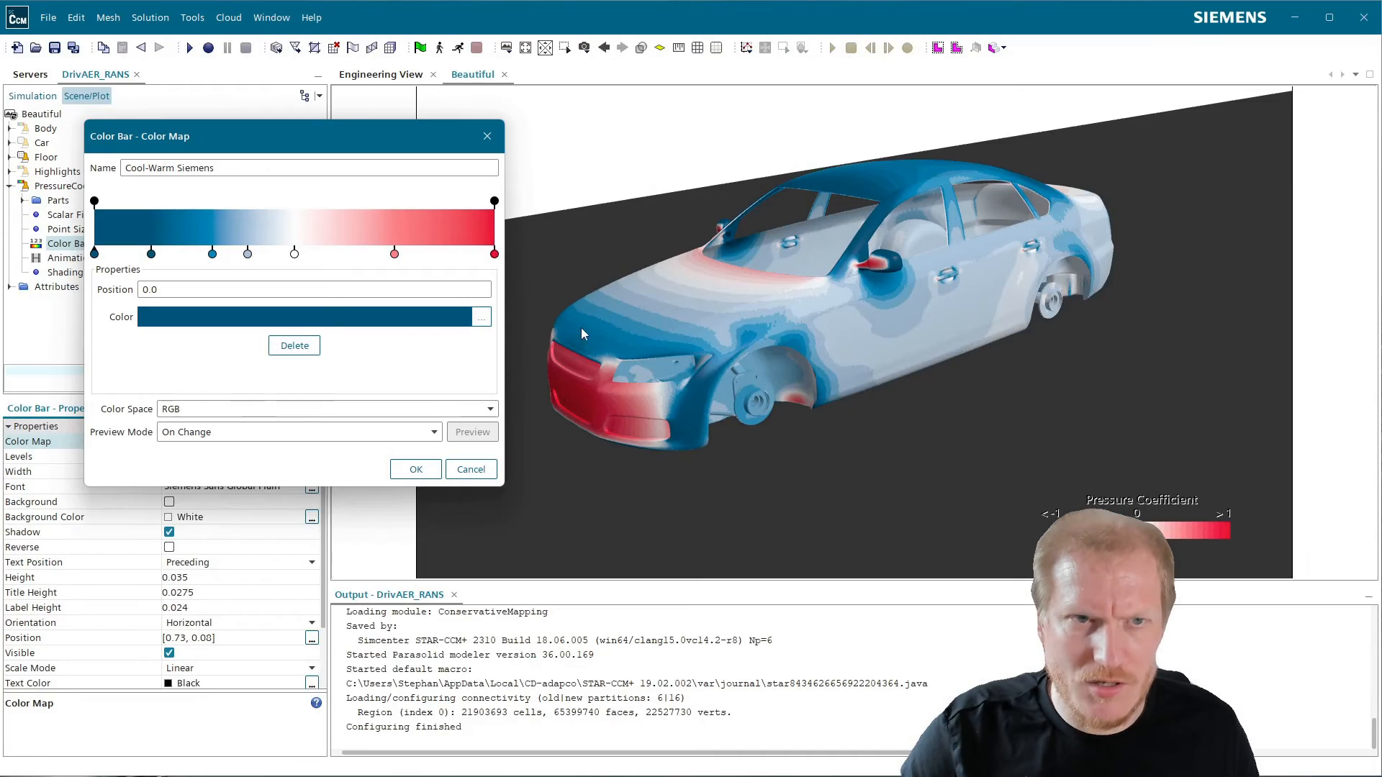
pyautogui.click(235, 315)
pyautogui.click(583, 376)
pyautogui.hotkey('ctrl', 'v')
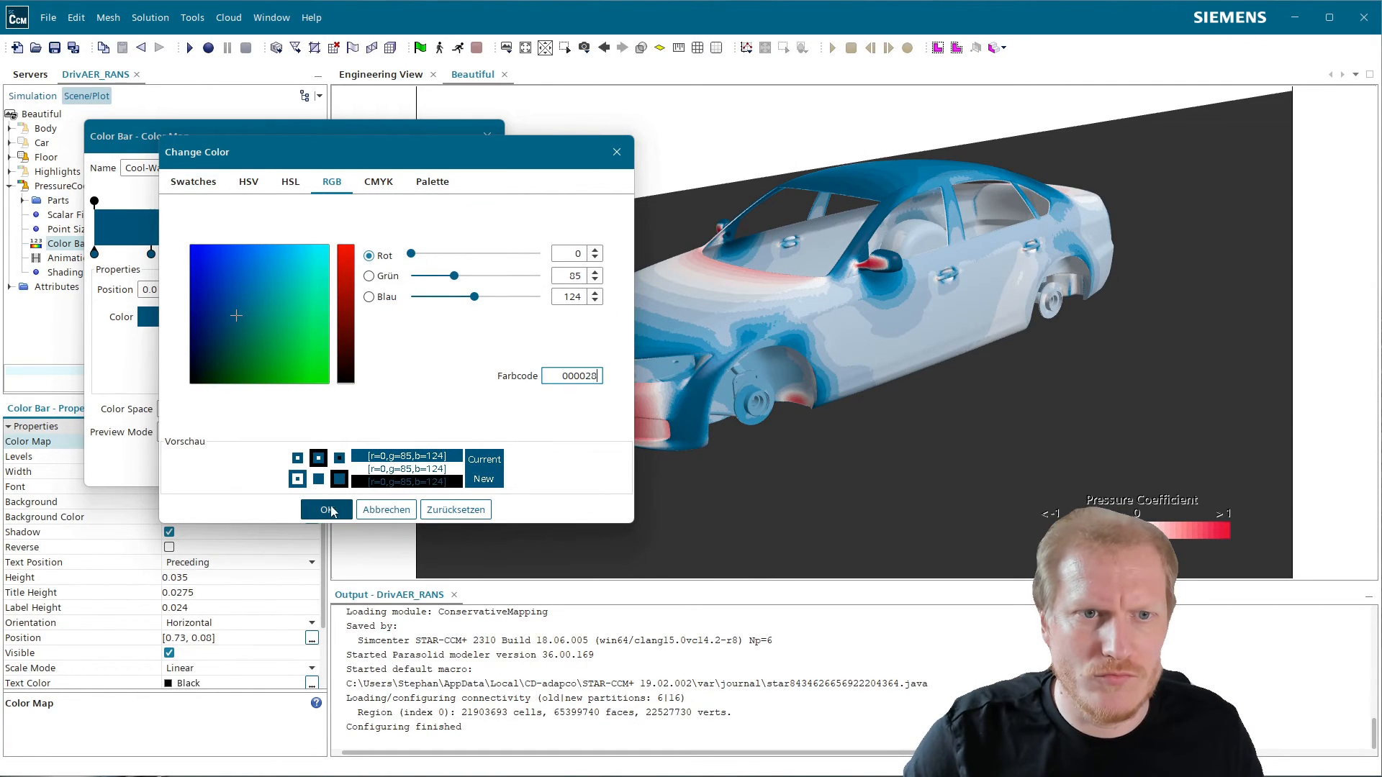
pyautogui.click(328, 509)
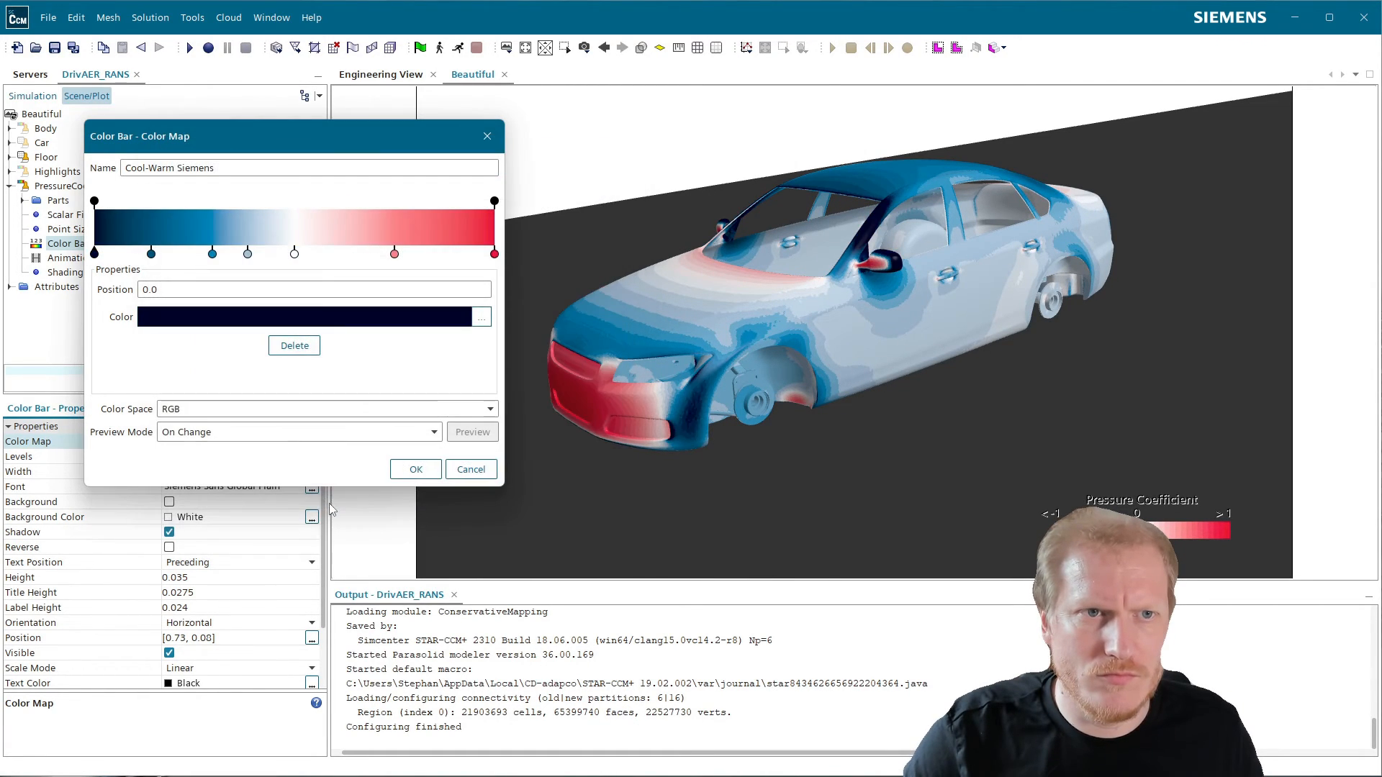
# - Copy the Soft Blue hex code 00BEDC from the PDF palette and apply it to the light blue control point at about 0.38
pyautogui.click(247, 255)
pyautogui.hotkey('alt', 'Tab')
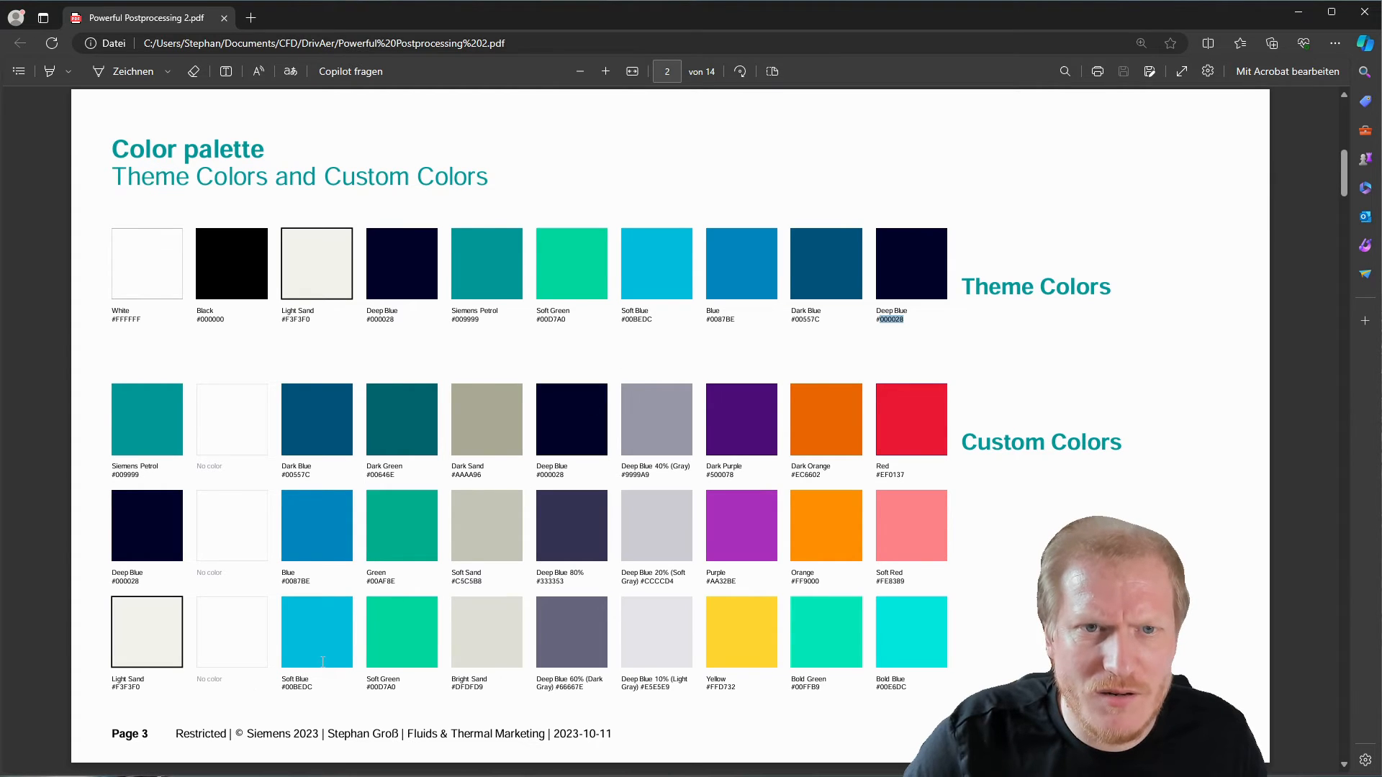
pyautogui.doubleClick(649, 320)
pyautogui.hotkey('ctrl', 'c')
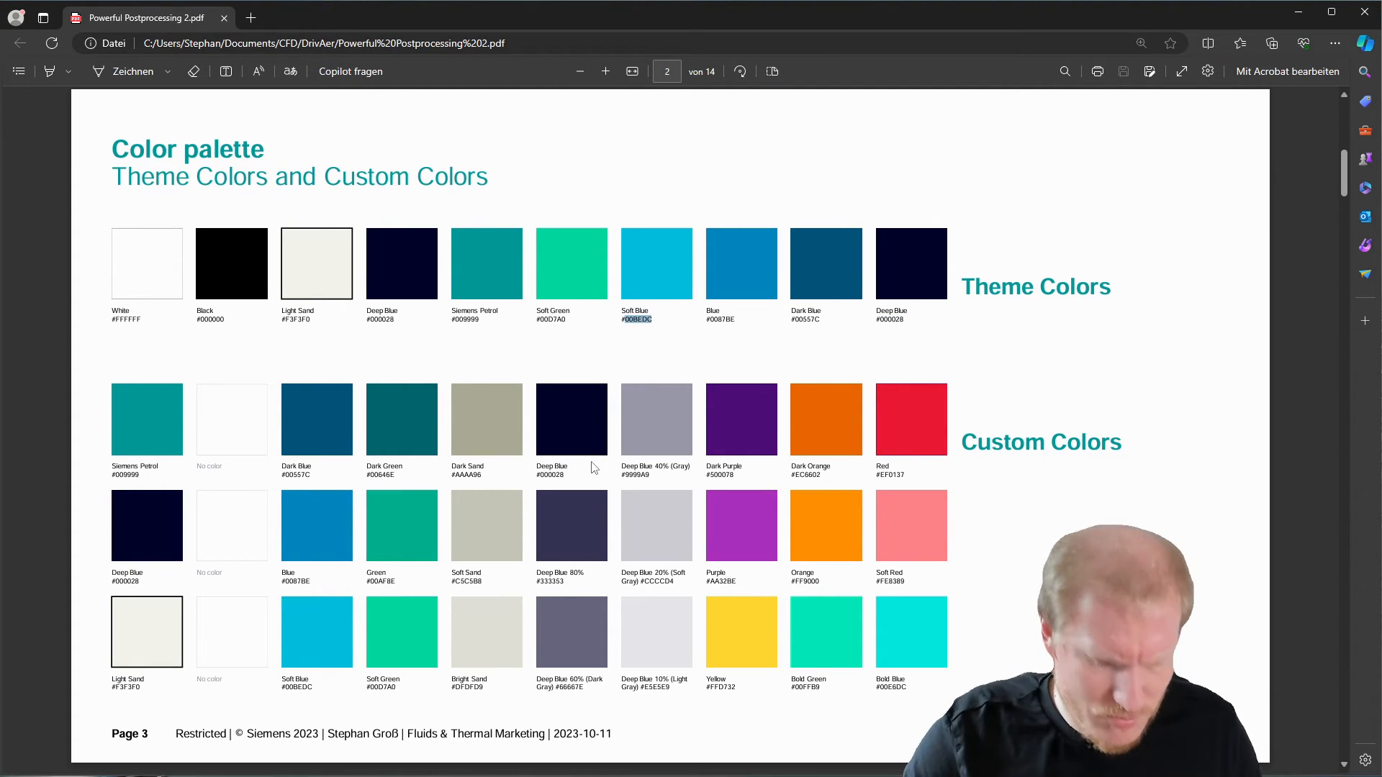
pyautogui.hotkey('alt', 'Tab')
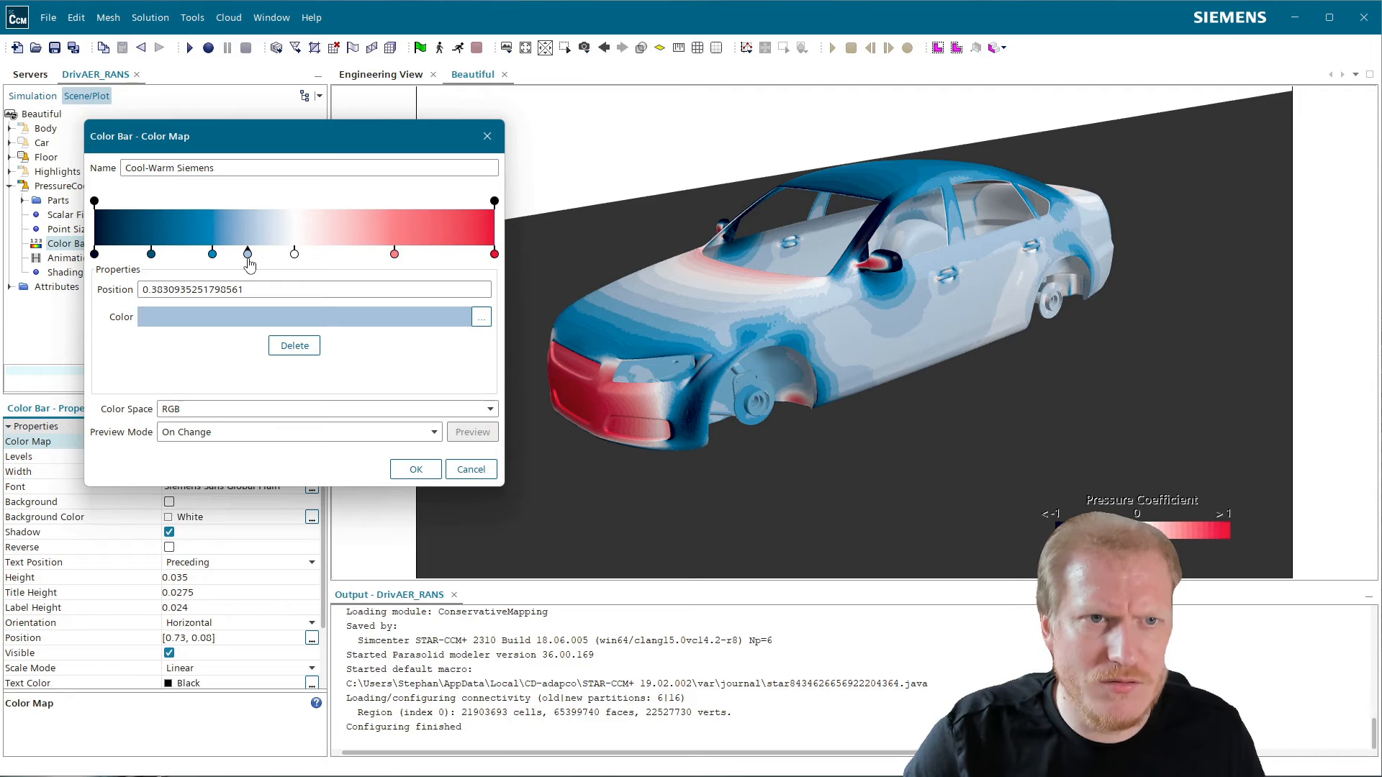
pyautogui.click(256, 316)
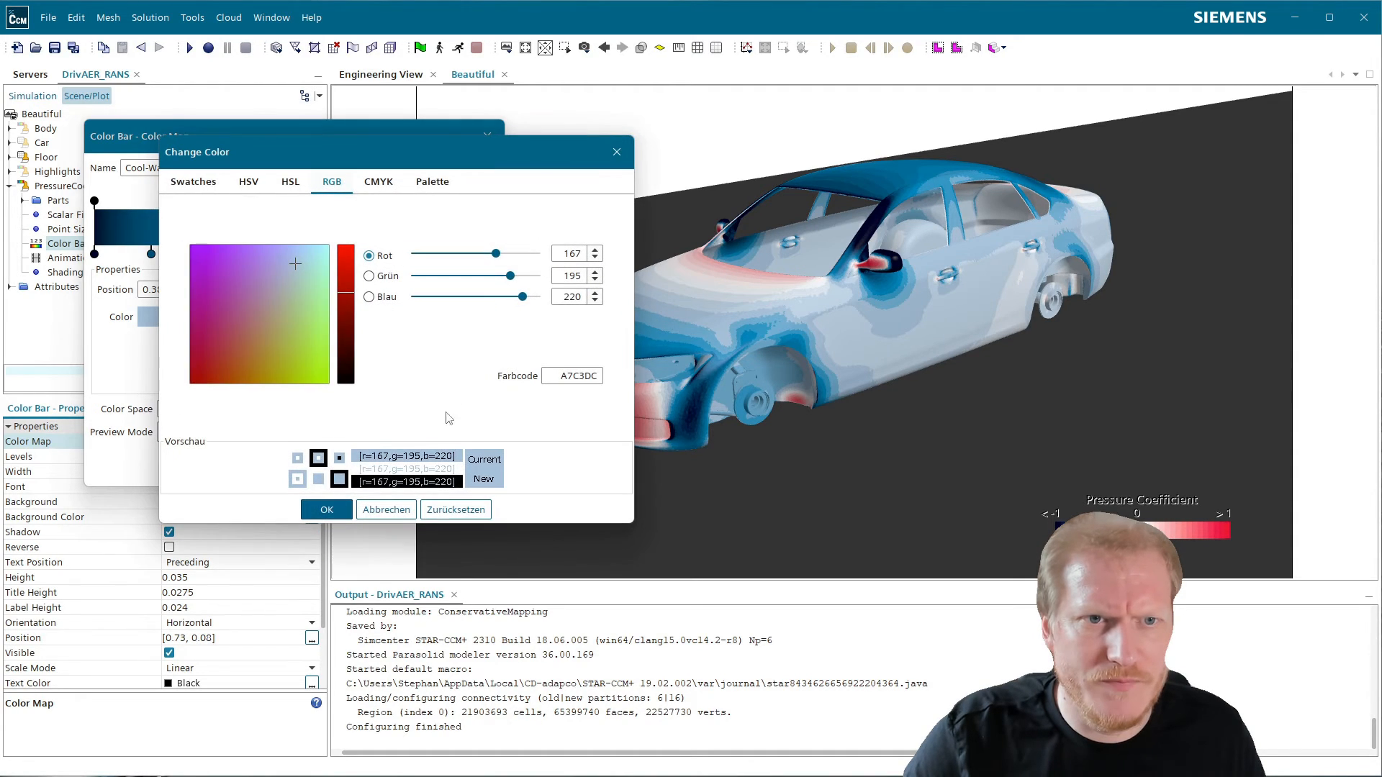
pyautogui.doubleClick(572, 376)
pyautogui.hotkey('ctrl', 'v')
pyautogui.click(326, 509)
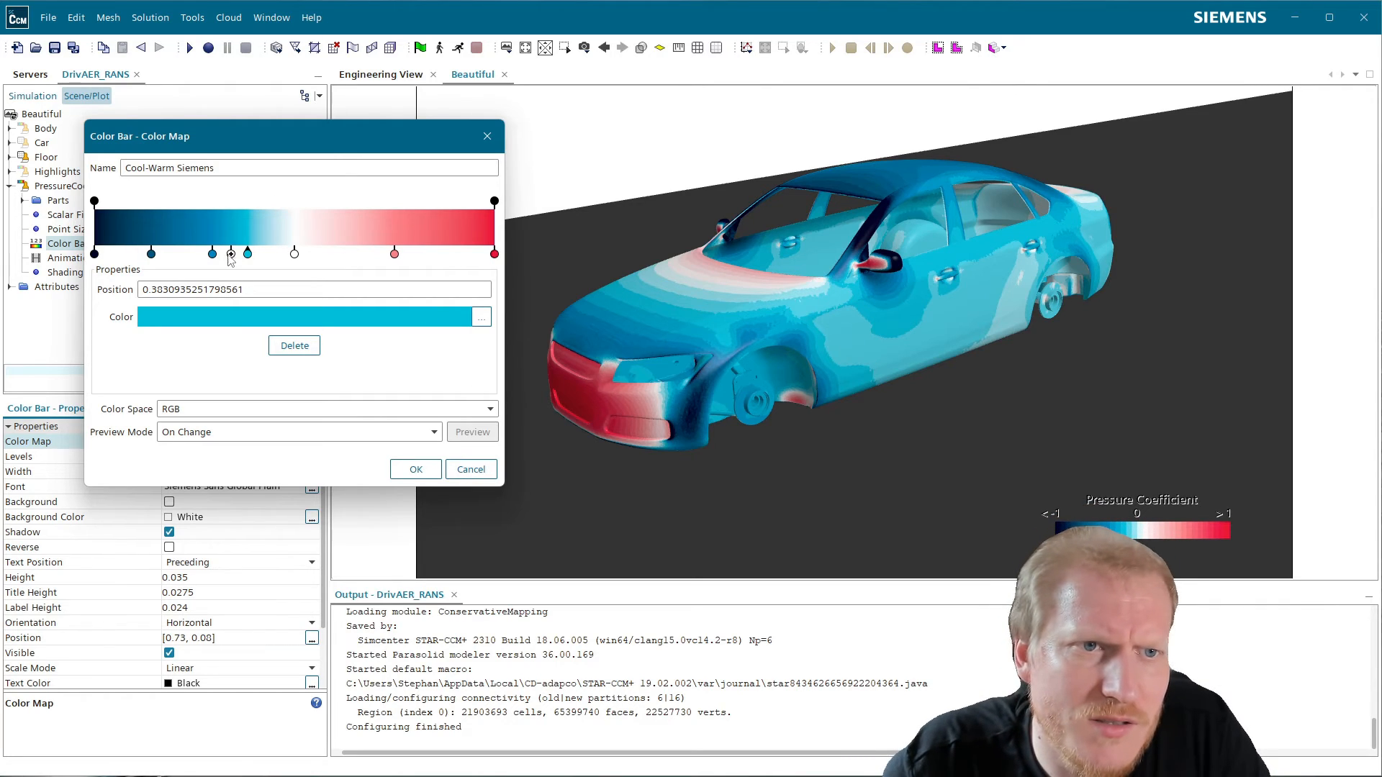
# - Remove the blue control point at about 0.29 and move the soft blue one to about 0.32
pyautogui.click(250, 266)
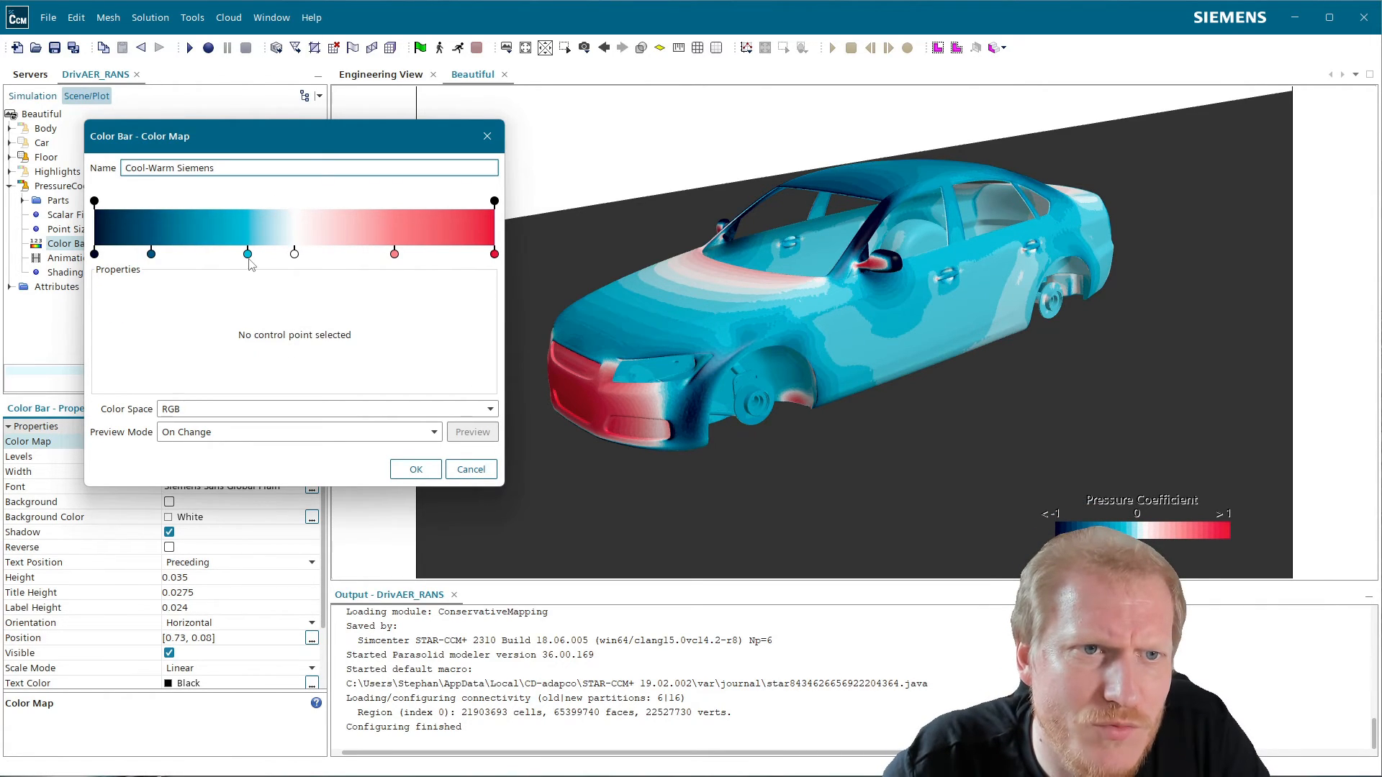
pyautogui.moveTo(252, 256); pyautogui.dragTo(223, 255)
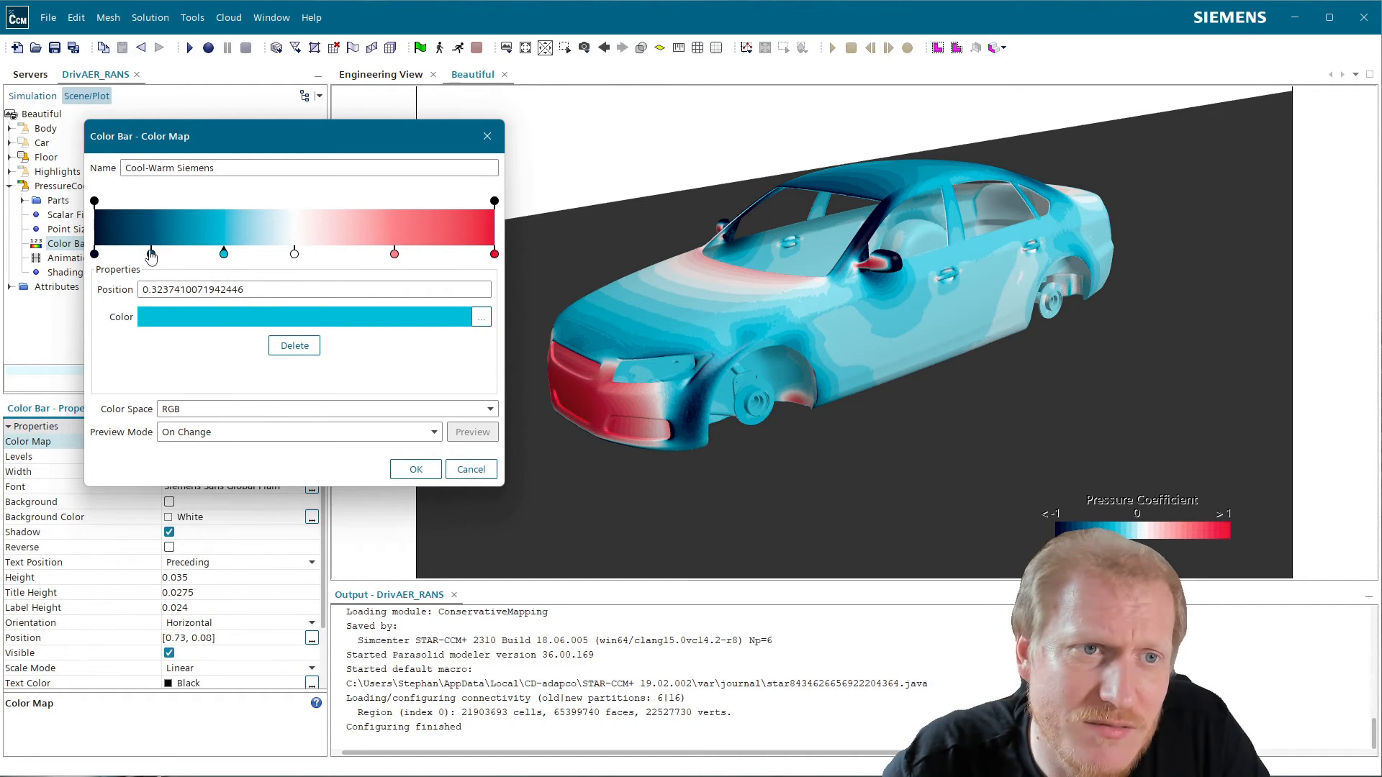
# - Add a control point at about 0.23, between dark blue and soft blue, and give it the recently used Siemens blue swatch
pyautogui.click(236, 314)
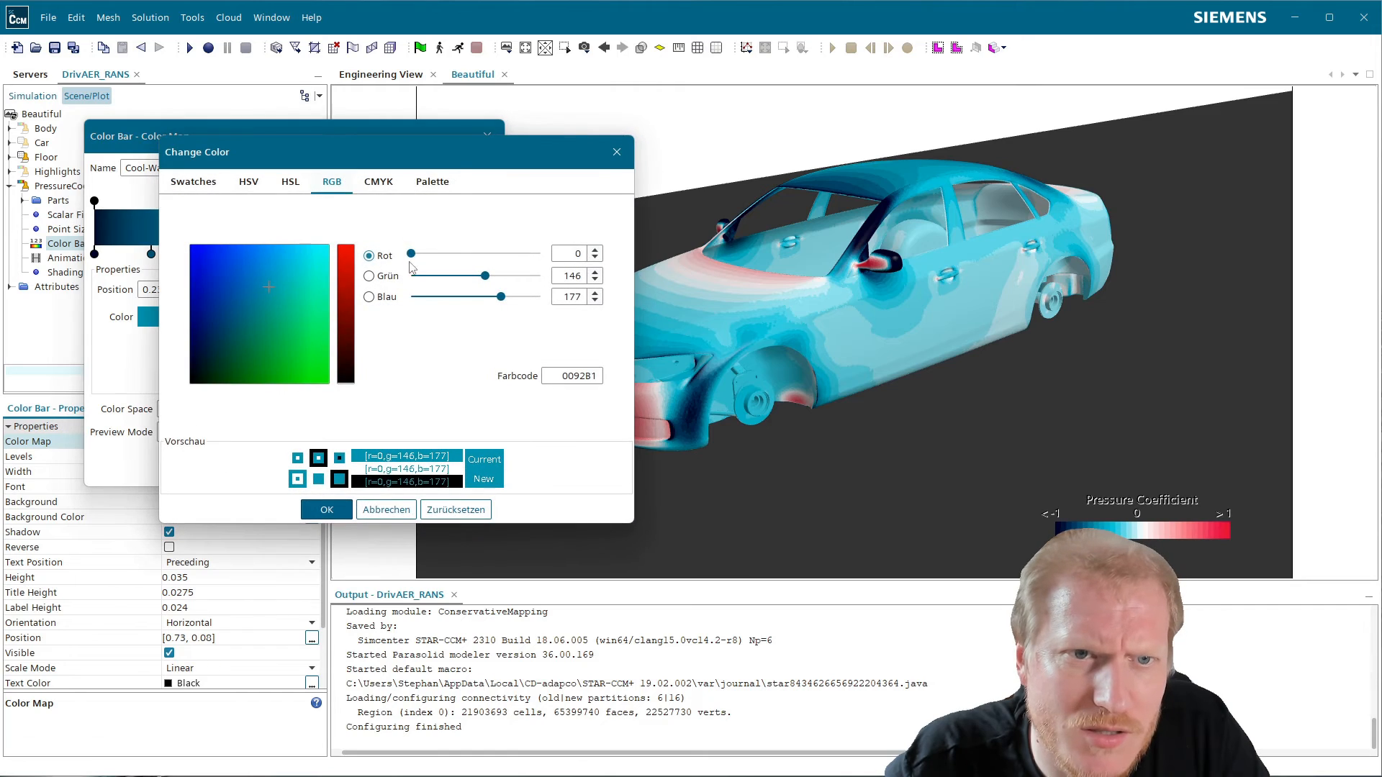
pyautogui.click(432, 181)
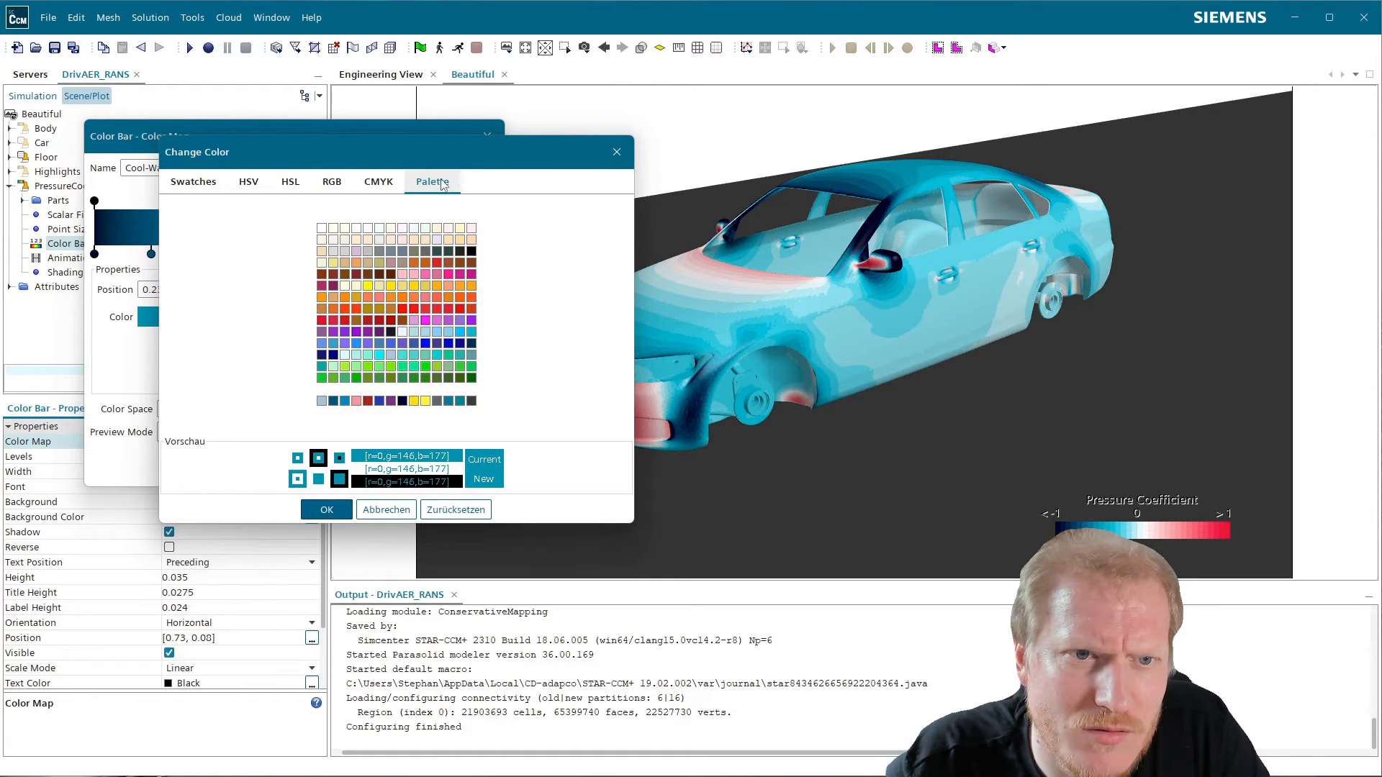
pyautogui.click(345, 401)
pyautogui.click(346, 509)
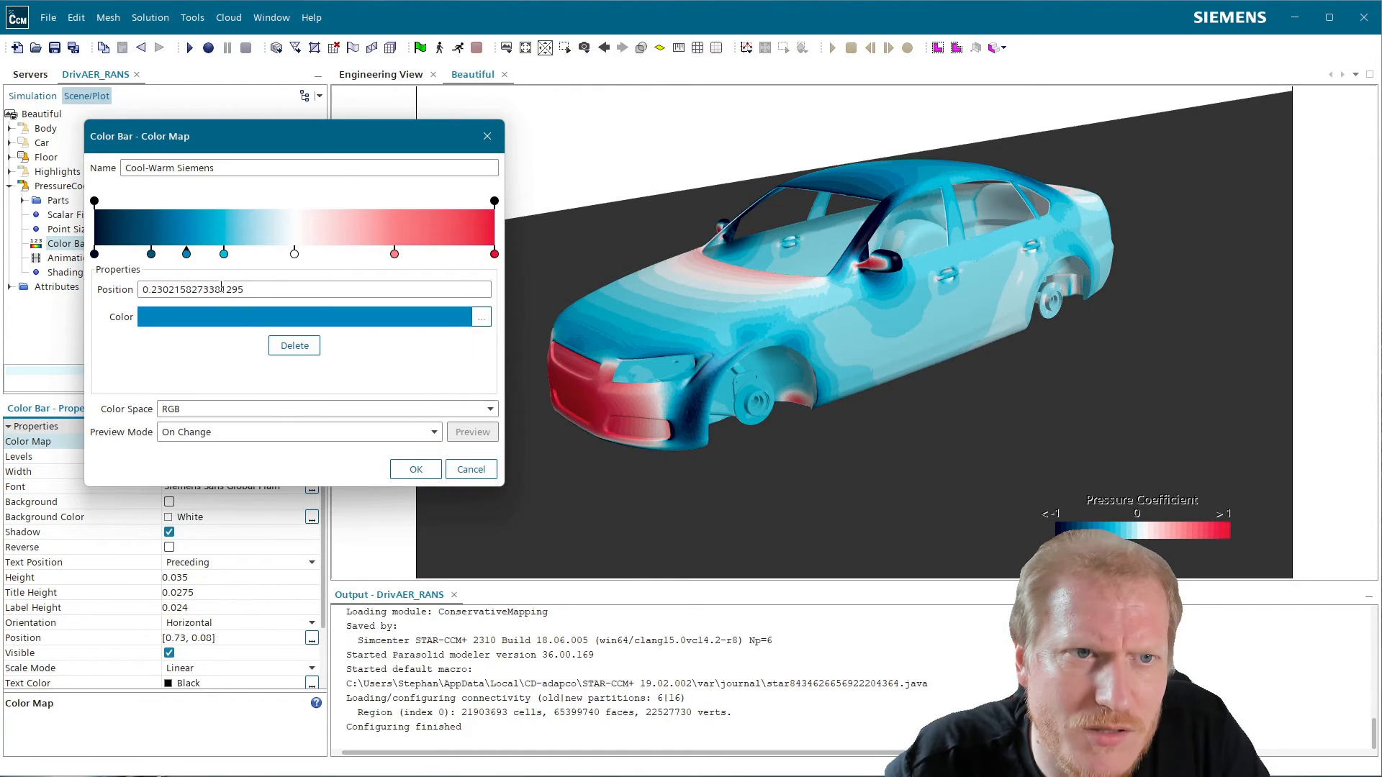
# - Set the position of the soft blue control point to 0.35
pyautogui.click(152, 254)
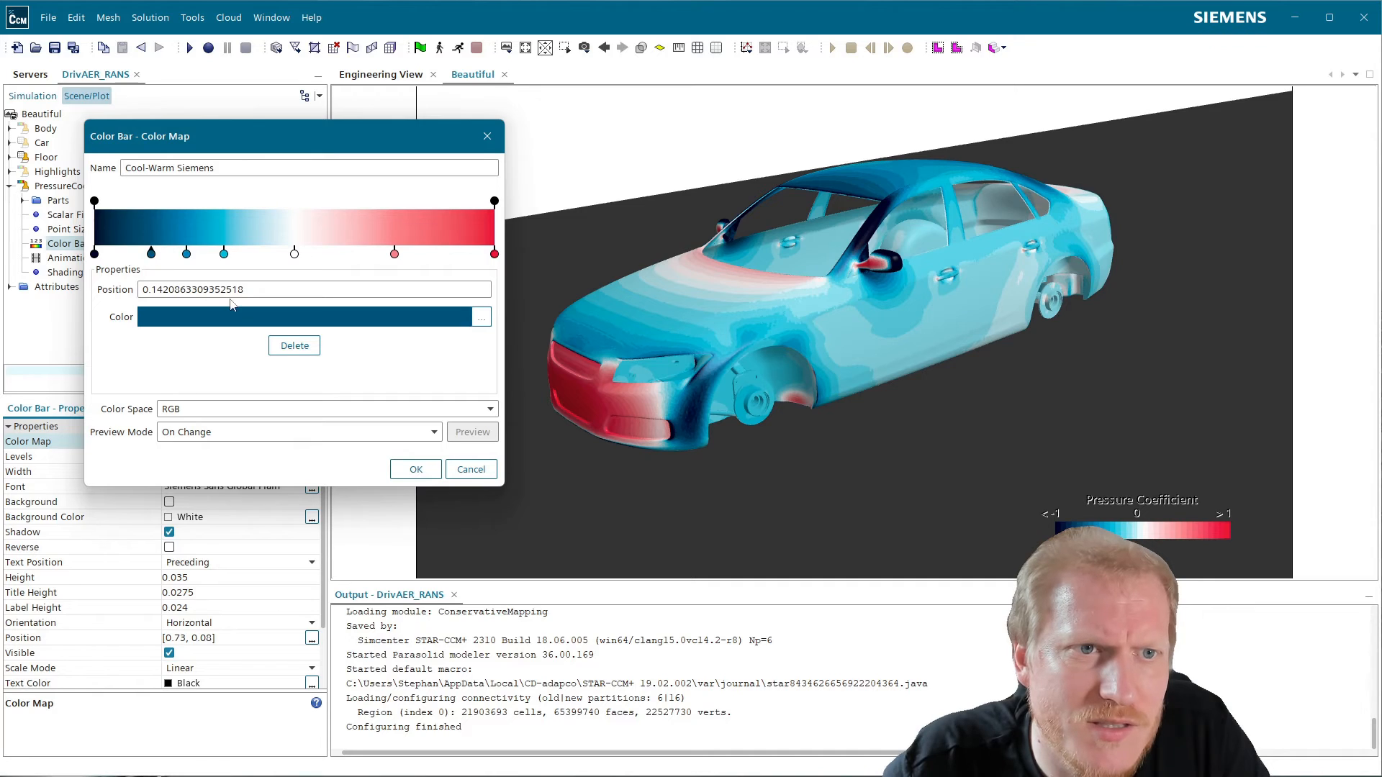
pyautogui.click(224, 254)
pyautogui.tripleClick(271, 289)
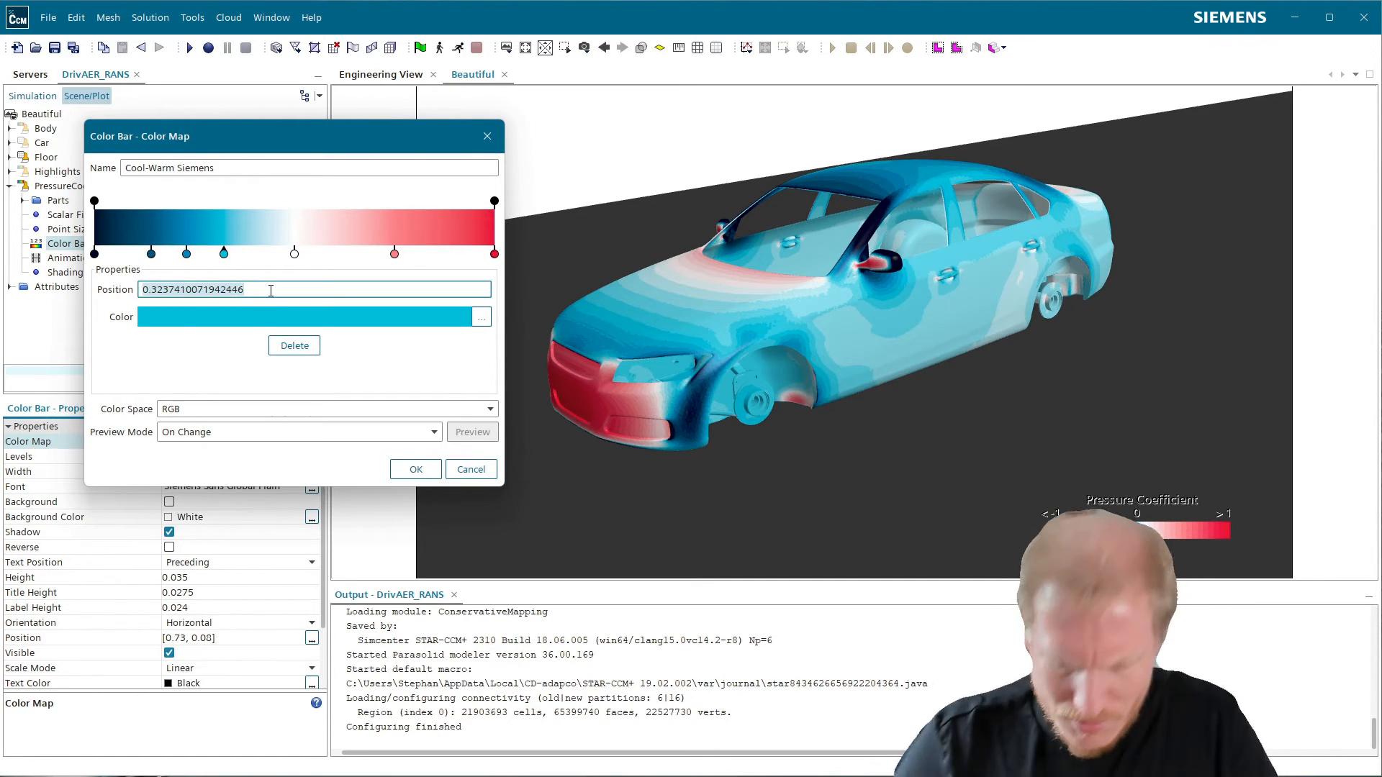
pyautogui.write('0.4')
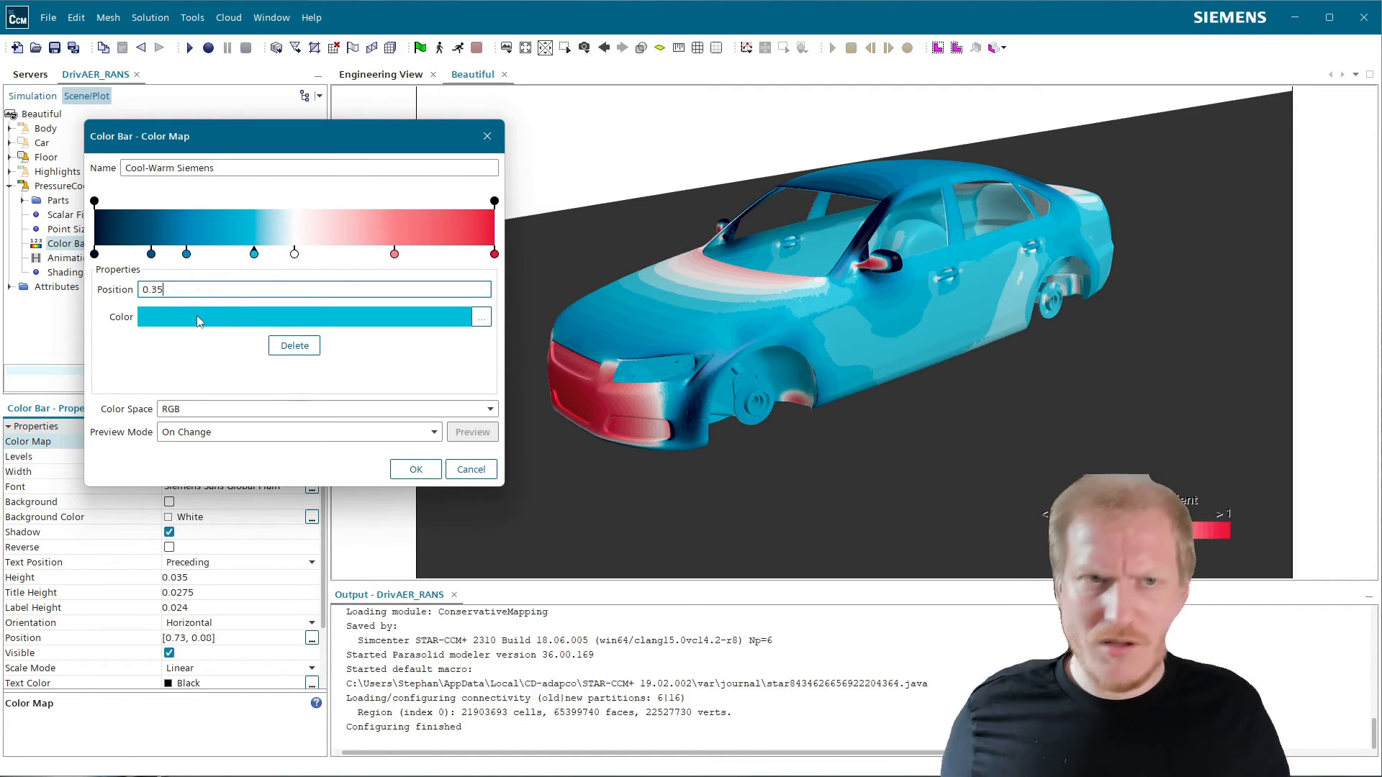
pyautogui.press('Return')
# - Set the position of the blue control point between dark blue and soft blue to 0.2
pyautogui.click(186, 254)
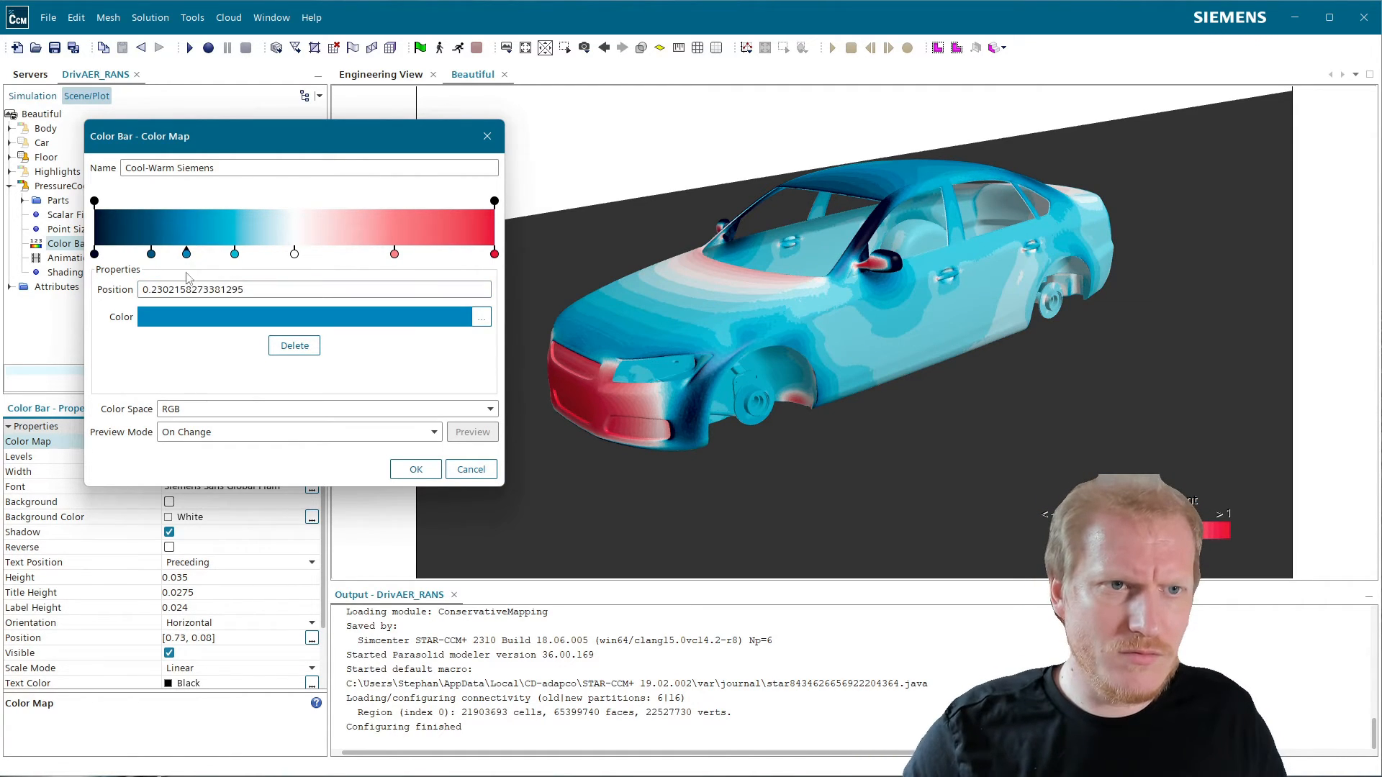
pyautogui.tripleClick(209, 290)
pyautogui.write('.2')
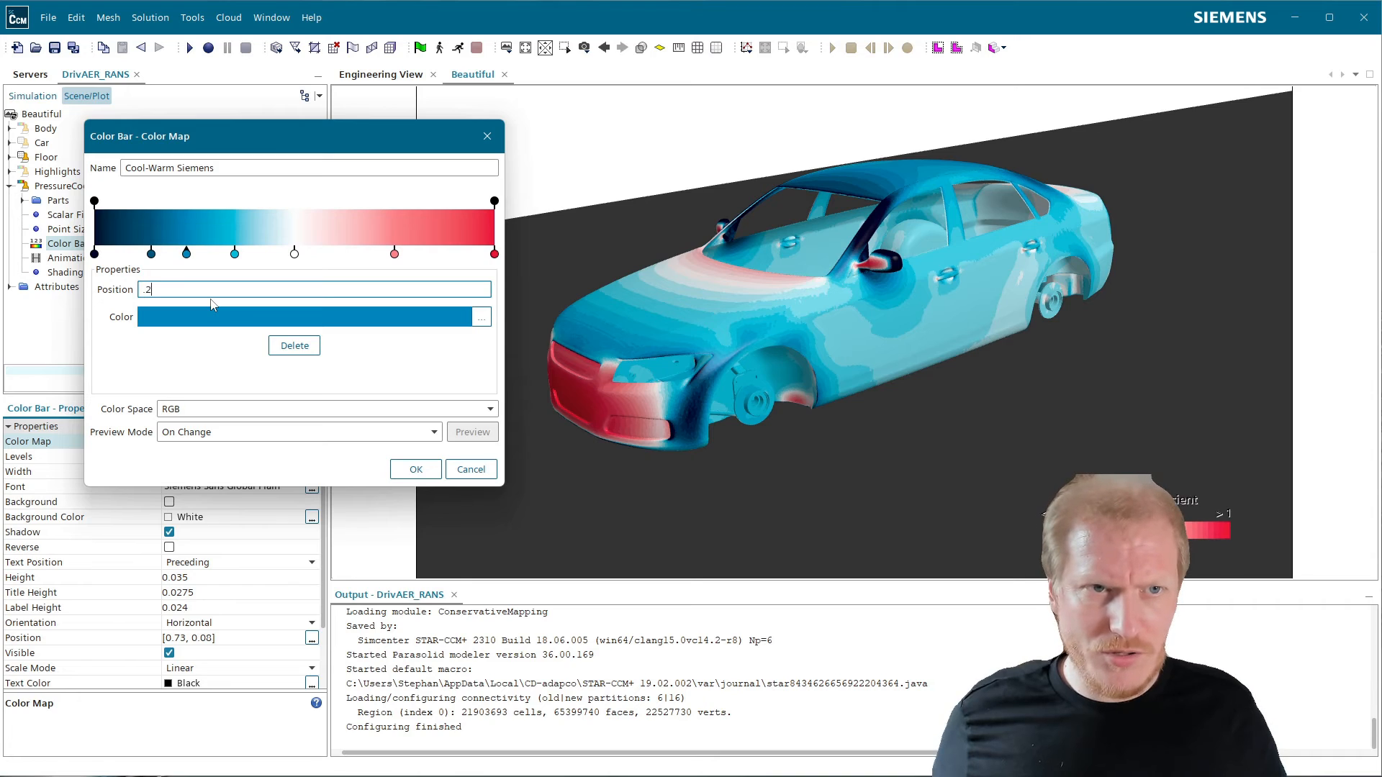
pyautogui.press('Return')
# - Set the position of the dark blue control point next to the deep blue end to 0.1
pyautogui.click(152, 256)
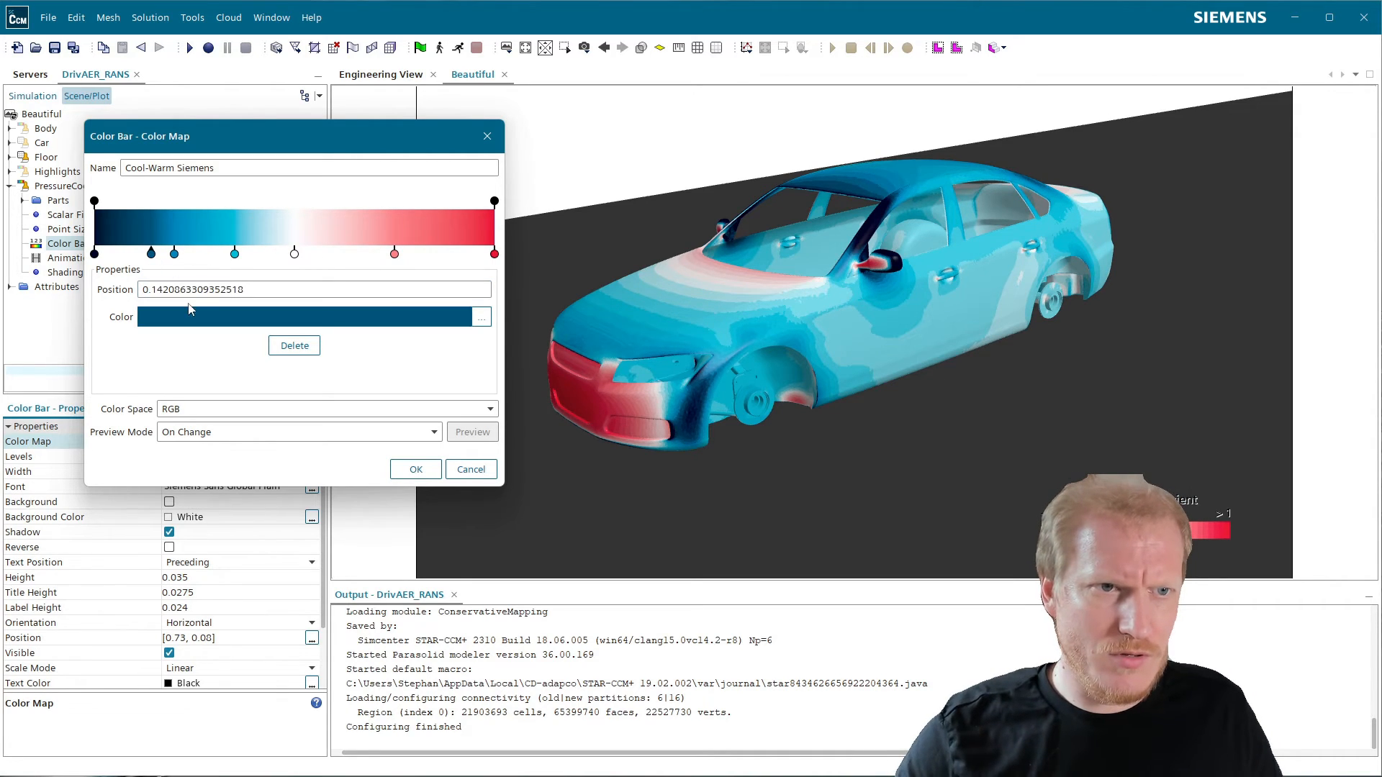
pyautogui.tripleClick(215, 290)
pyautogui.write('.')
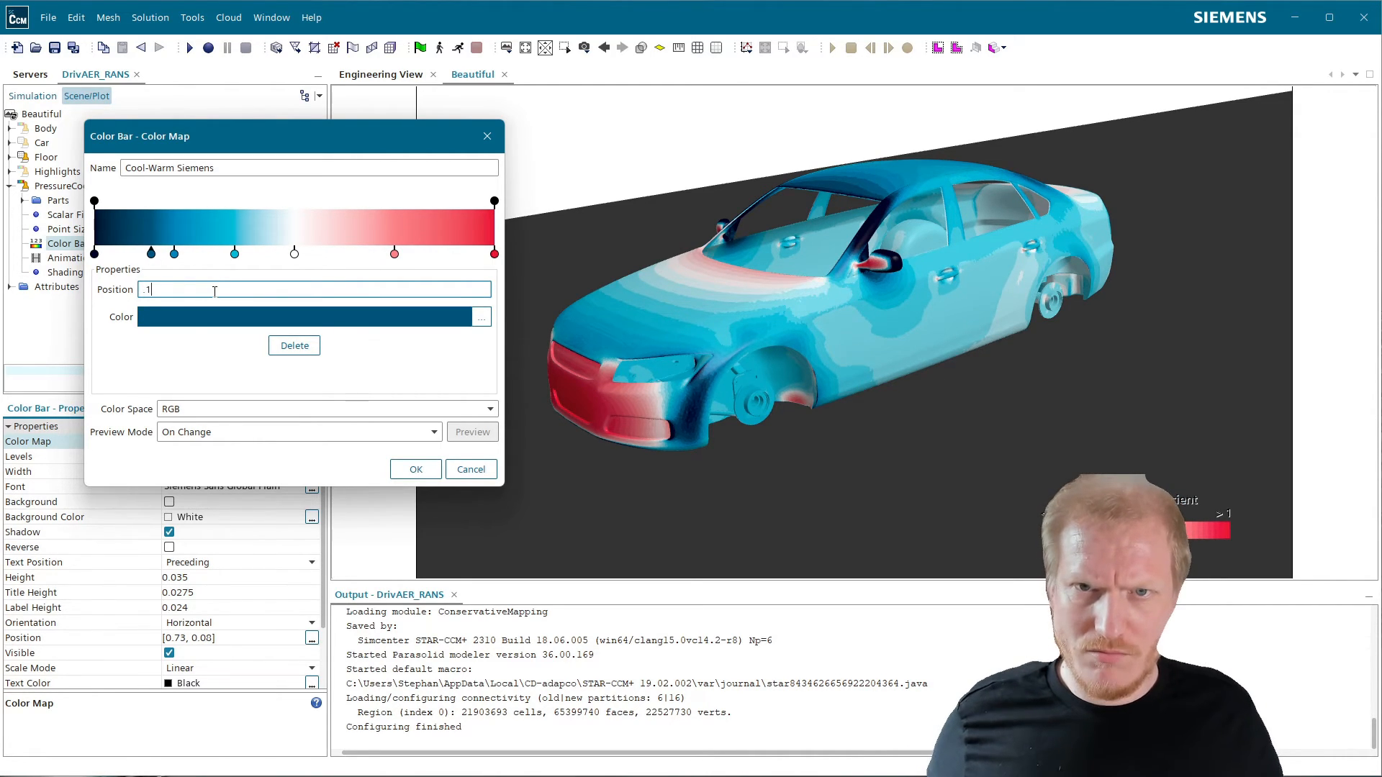
pyautogui.write('1')
pyautogui.press('Return')
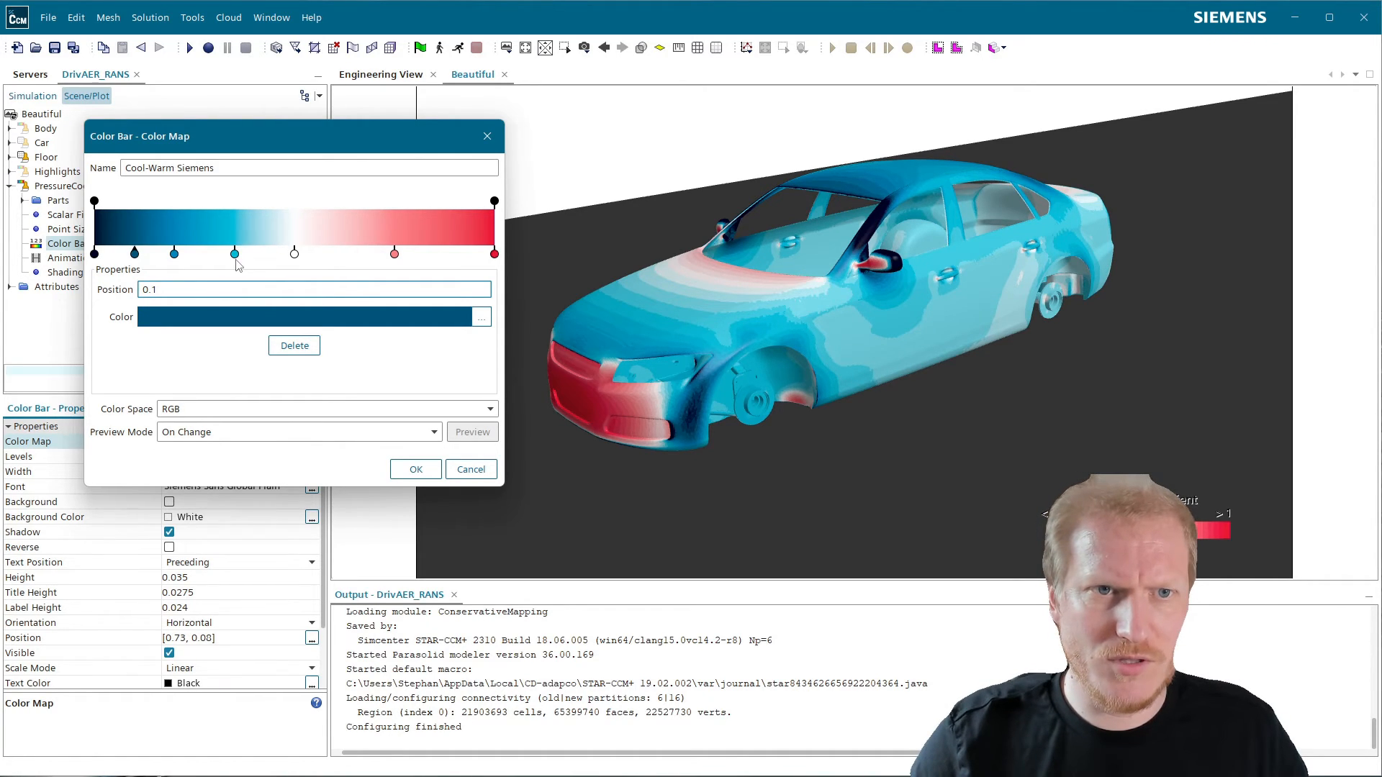
# - Set the position of the soft blue control point to 0.333 and accept the Cool-Warm Siemens color map
pyautogui.click(235, 254)
pyautogui.tripleClick(241, 290)
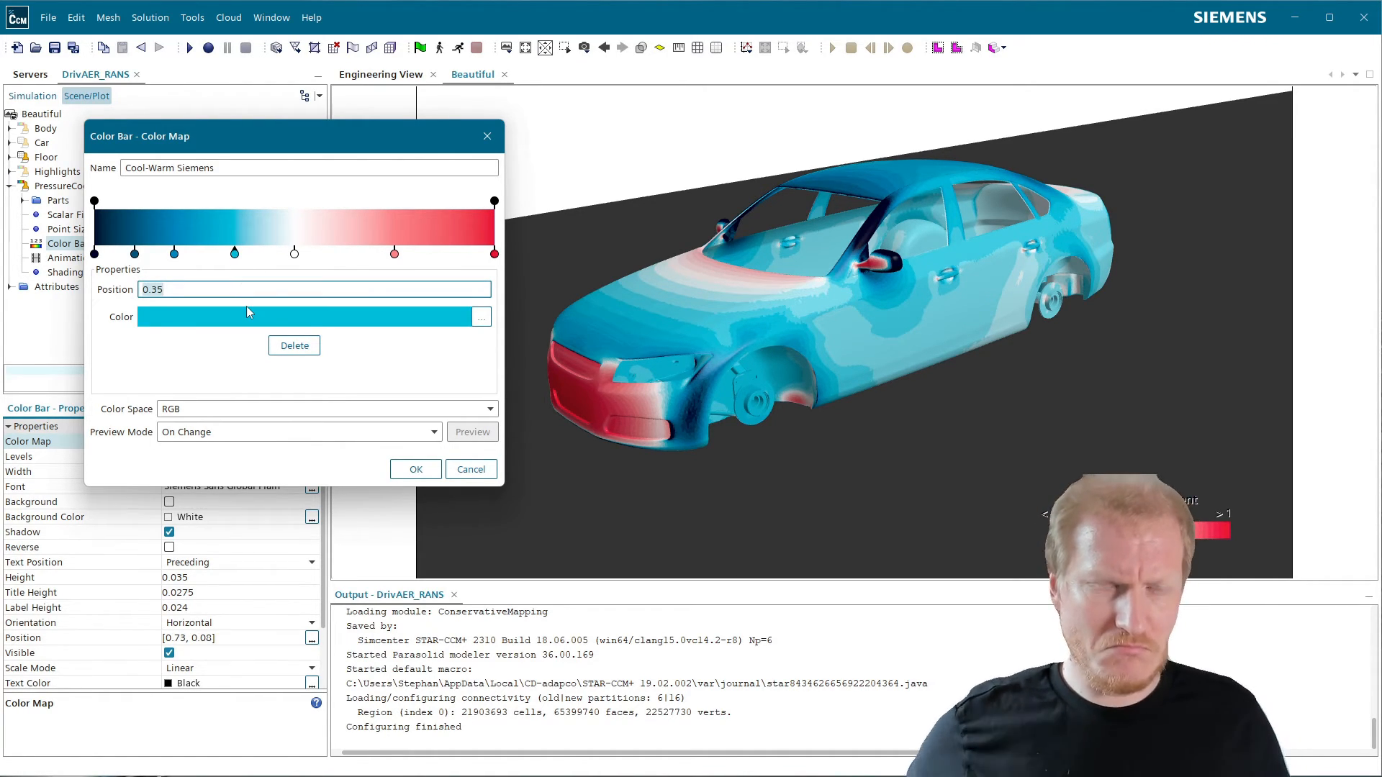
pyautogui.write('0.333')
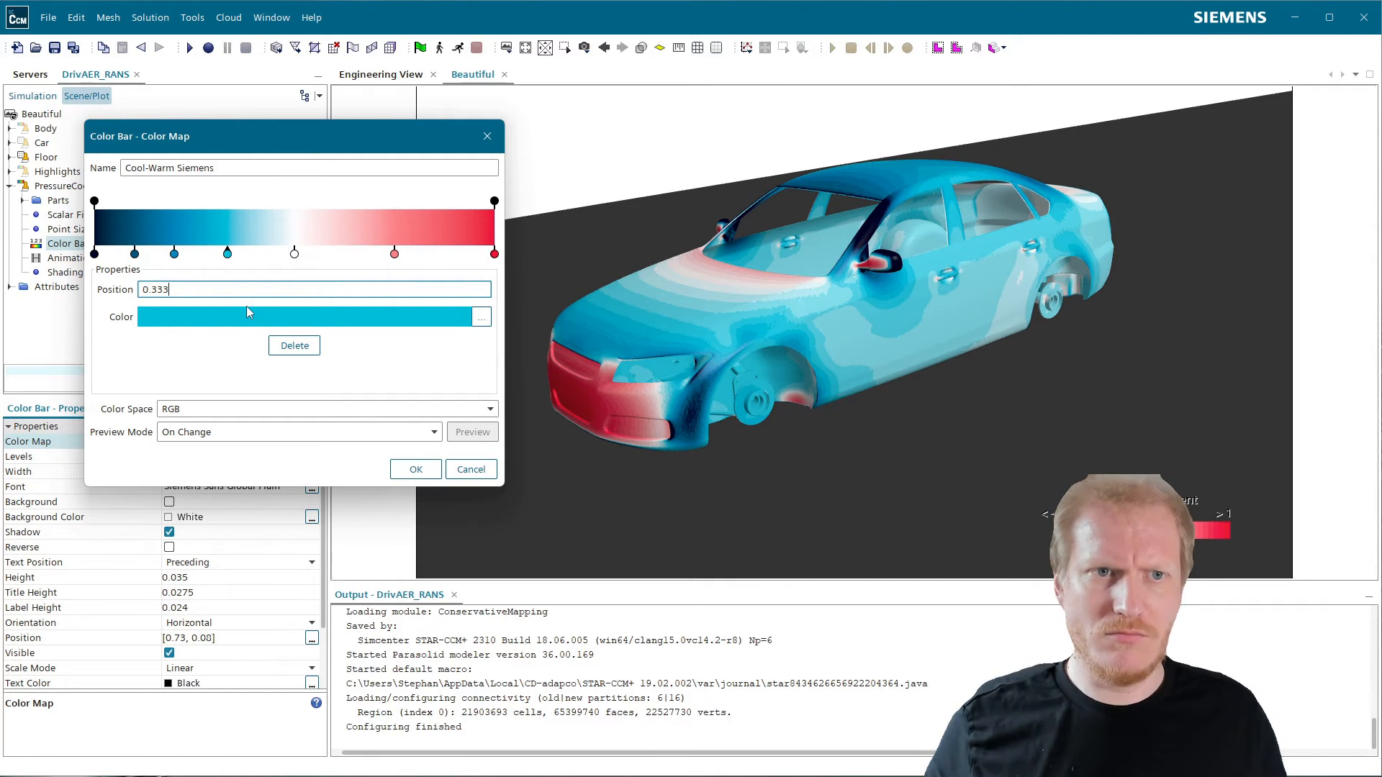
pyautogui.click(415, 471)
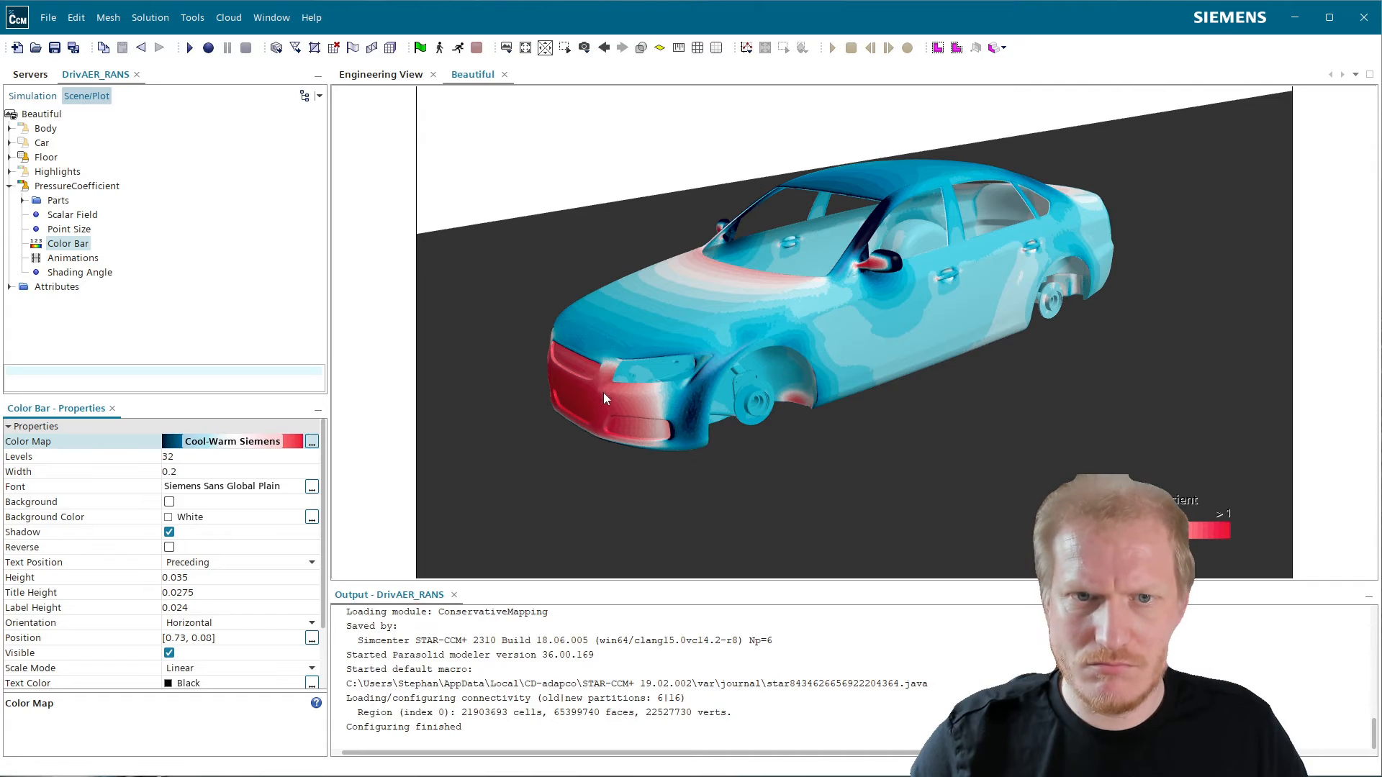
# - Set the number of color levels on the PressureCoefficient color bar to 31
pyautogui.moveTo(724, 327)
pyautogui.mouseDown()
pyautogui.moveTo(784, 363)
pyautogui.moveTo(789, 203)
pyautogui.moveTo(758, 266)
pyautogui.moveTo(768, 311)
pyautogui.moveTo(693, 281)
pyautogui.mouseUp()
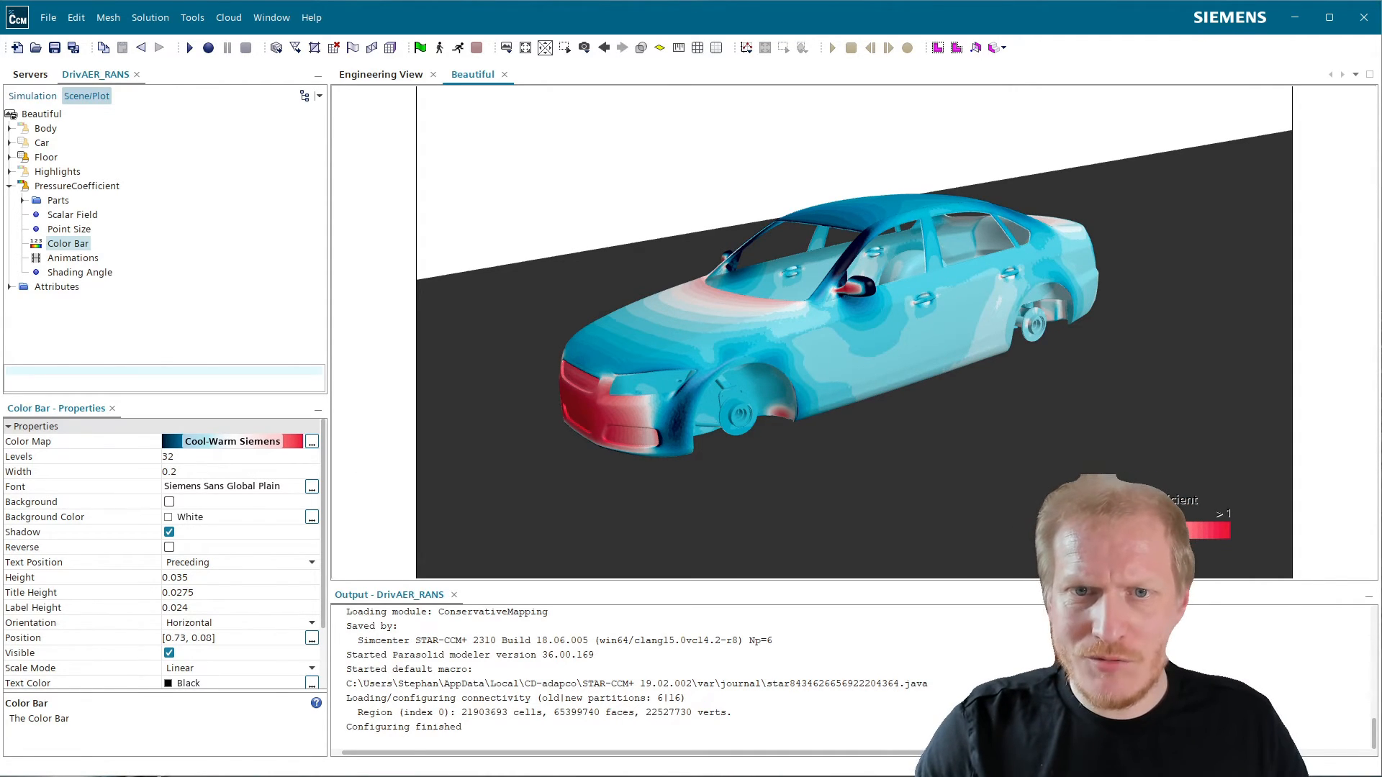
pyautogui.click(196, 457)
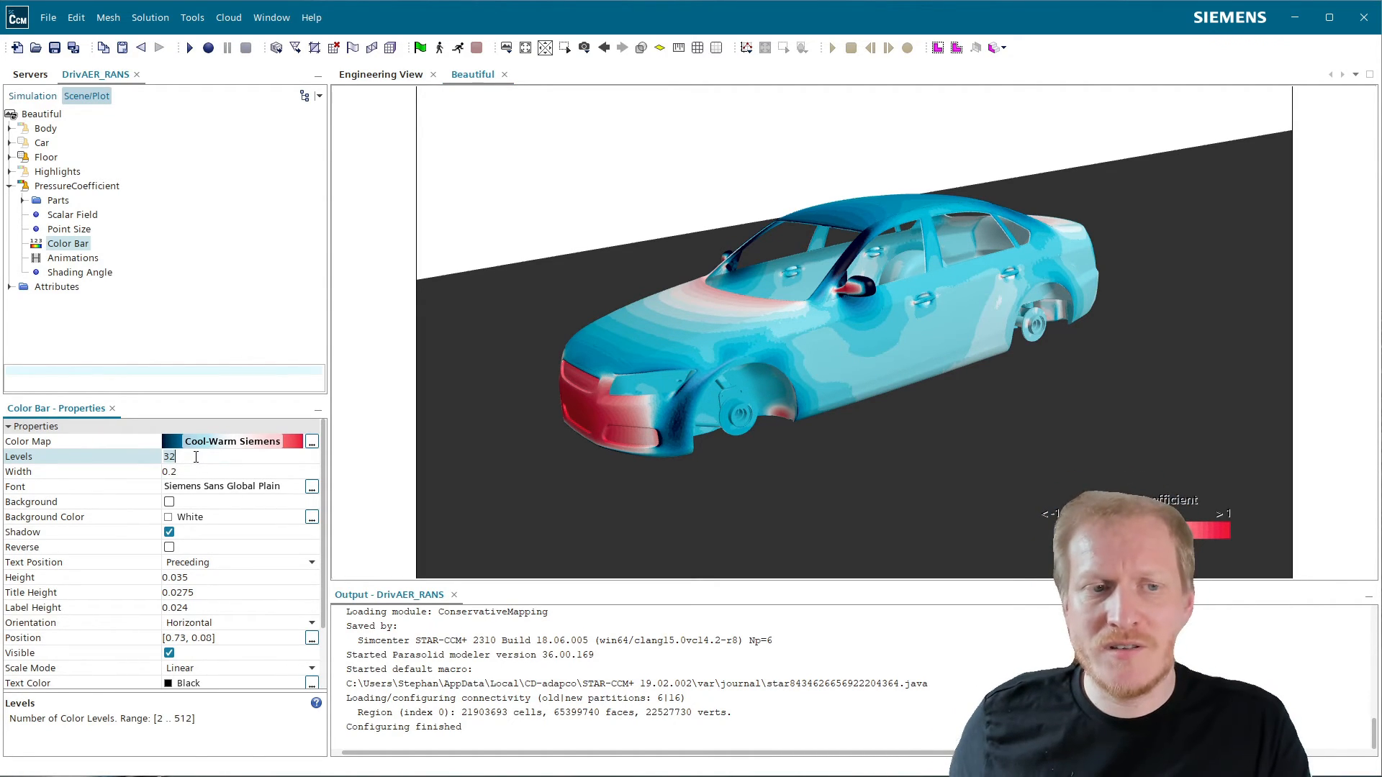
pyautogui.write('31')
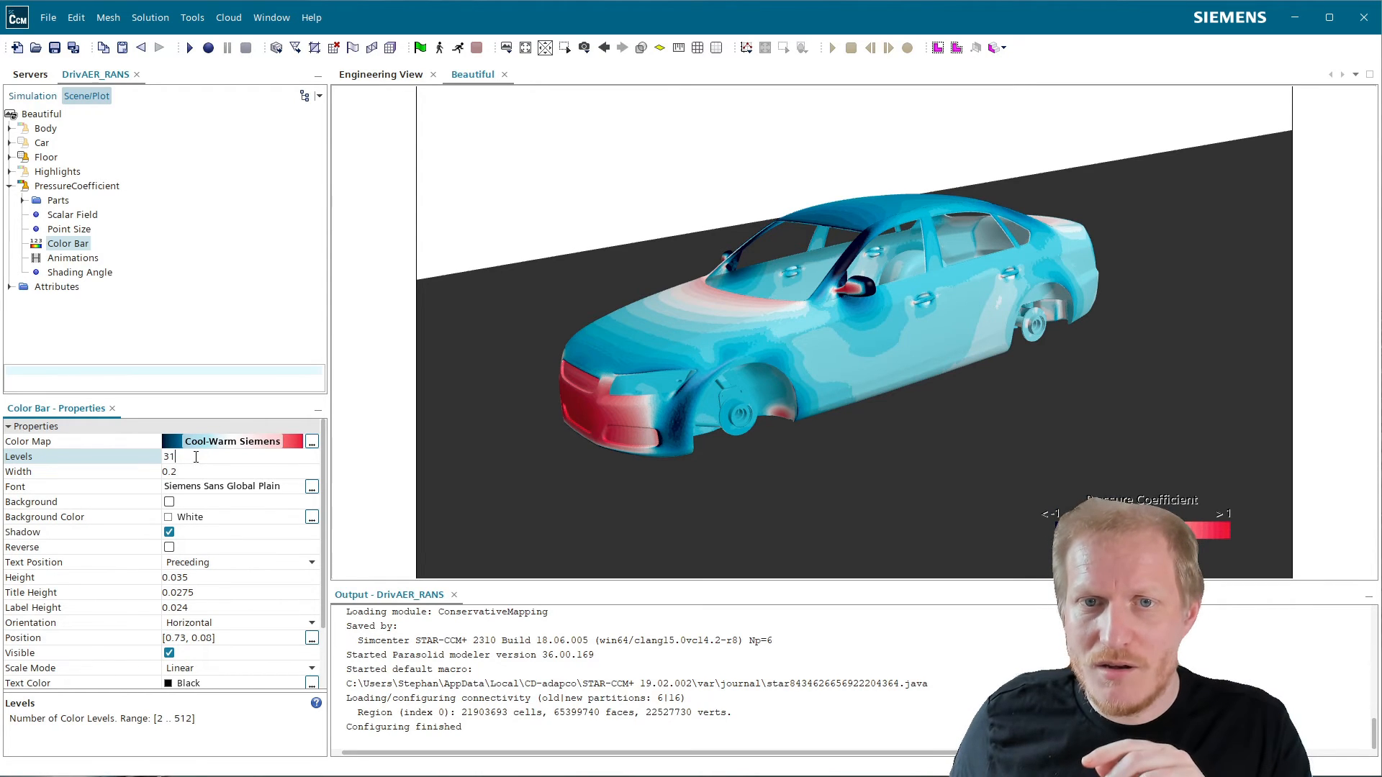
pyautogui.press('Return')
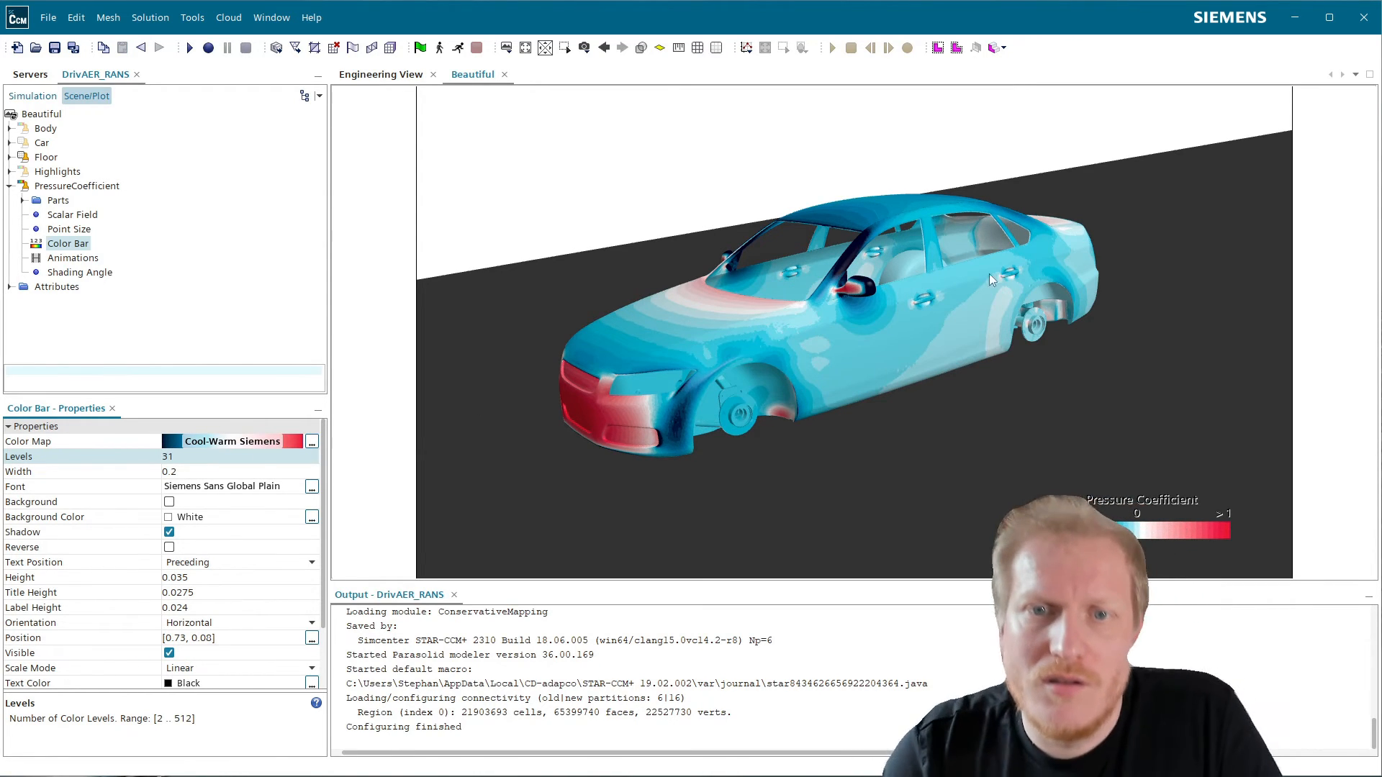
# - Set the contour style of the PressureCoefficient displayer to Smooth Blended
pyautogui.scroll(2, 964, 338)
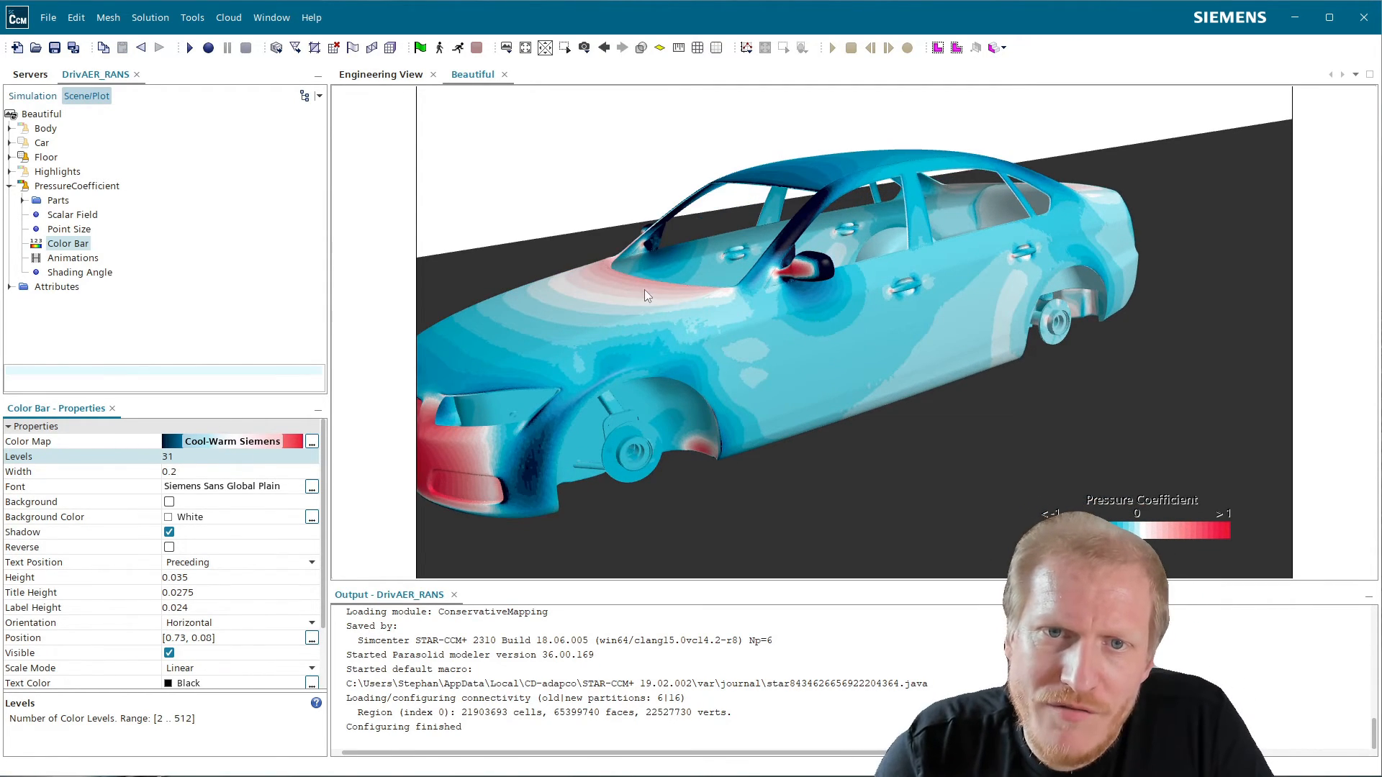
pyautogui.scroll(4, 750, 334)
pyautogui.moveTo(644, 290); pyautogui.dragTo(822, 311, button='right')
pyautogui.moveTo(834, 336); pyautogui.dragTo(728, 415)
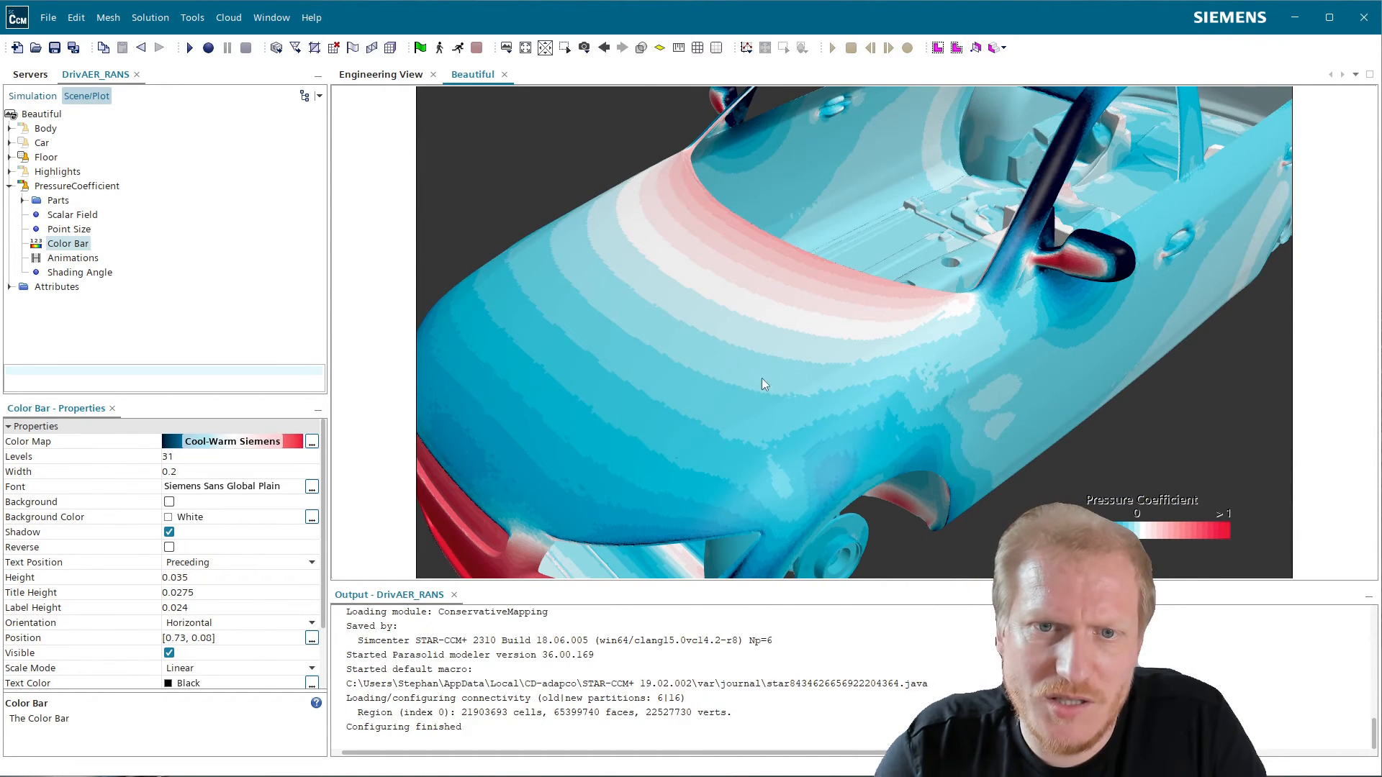
pyautogui.scroll(5, 866, 431)
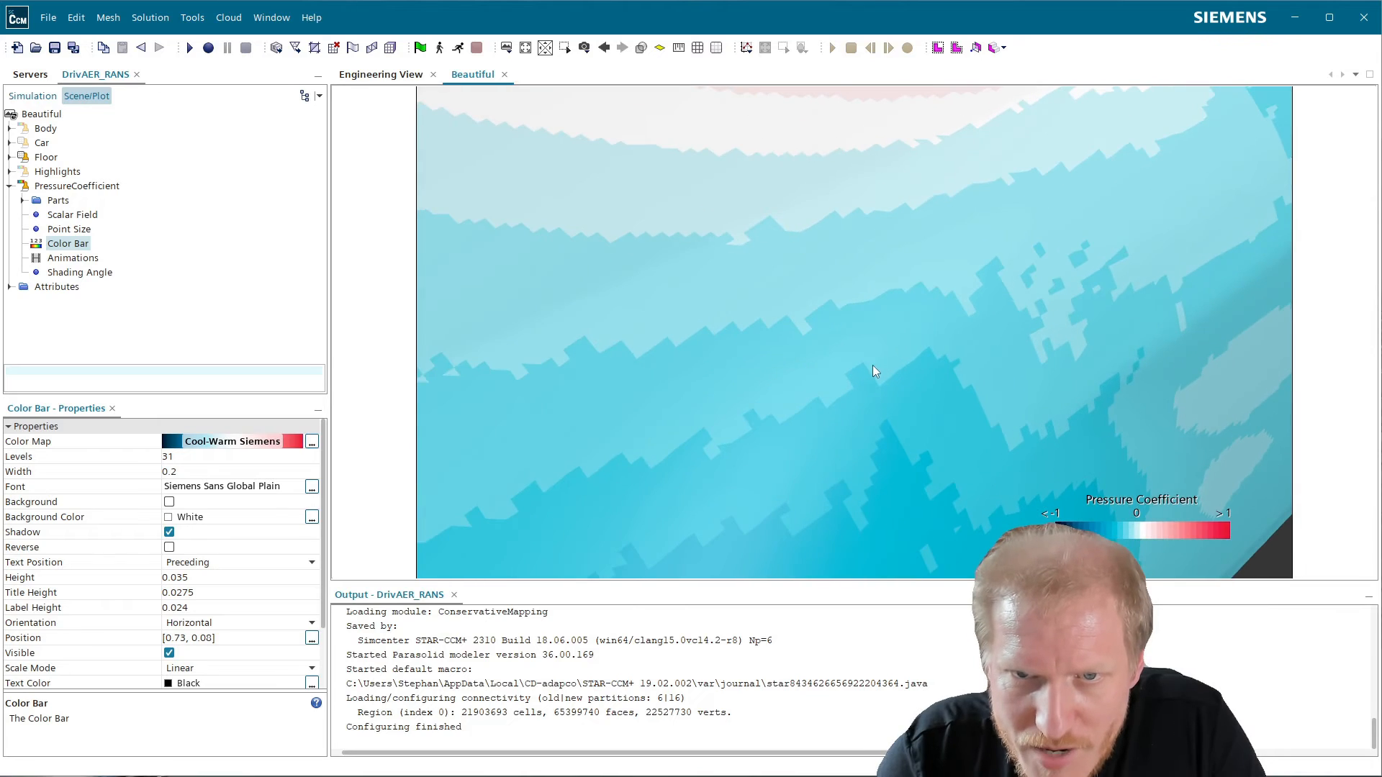
pyautogui.scroll(-8, 885, 368)
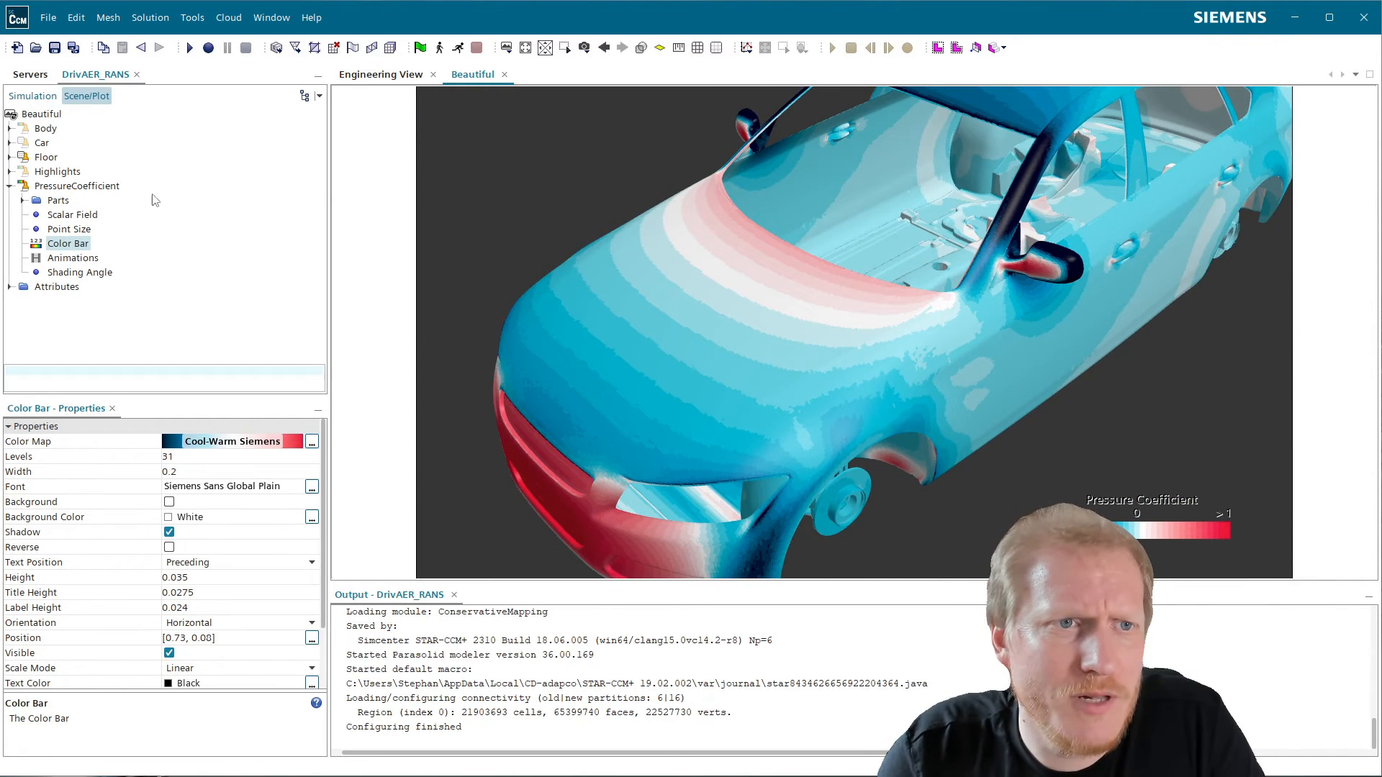
pyautogui.click(95, 187)
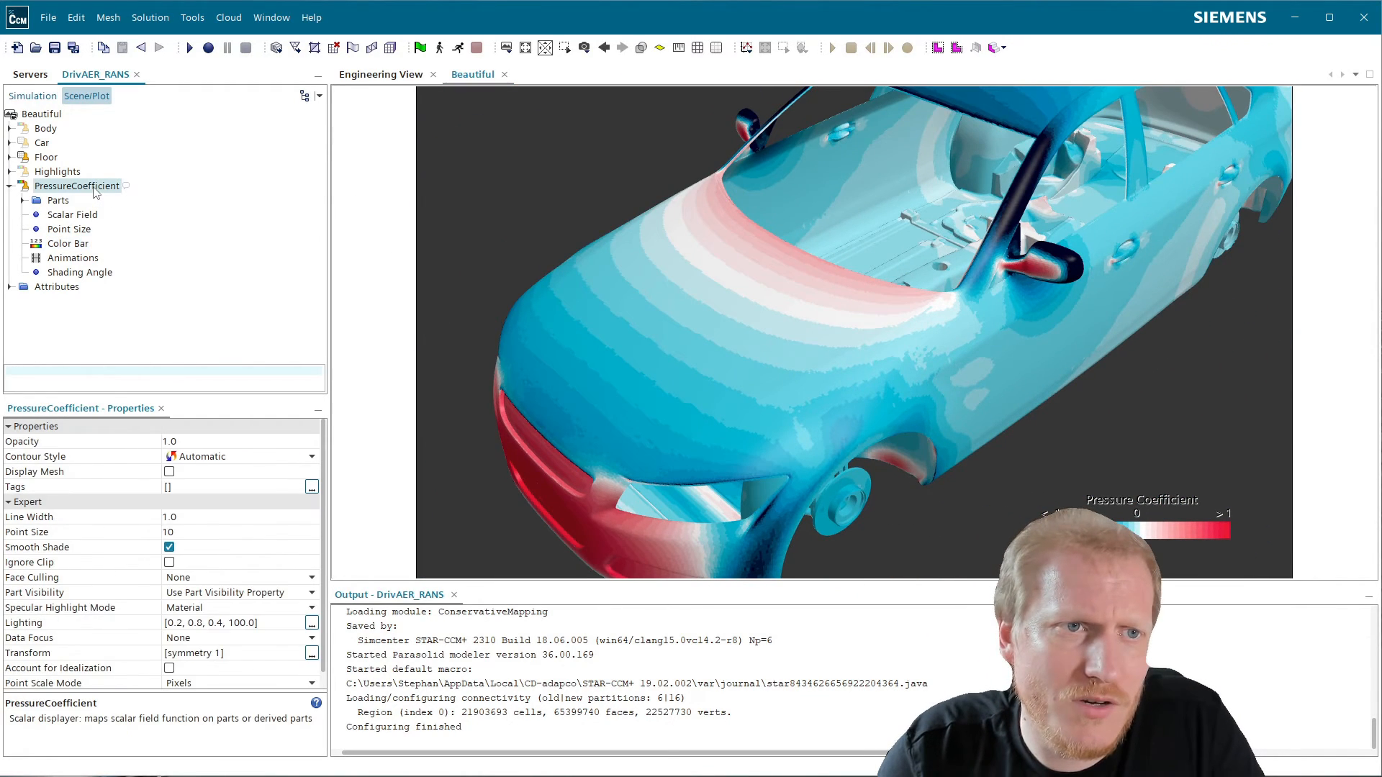
pyautogui.click(213, 458)
pyautogui.click(216, 552)
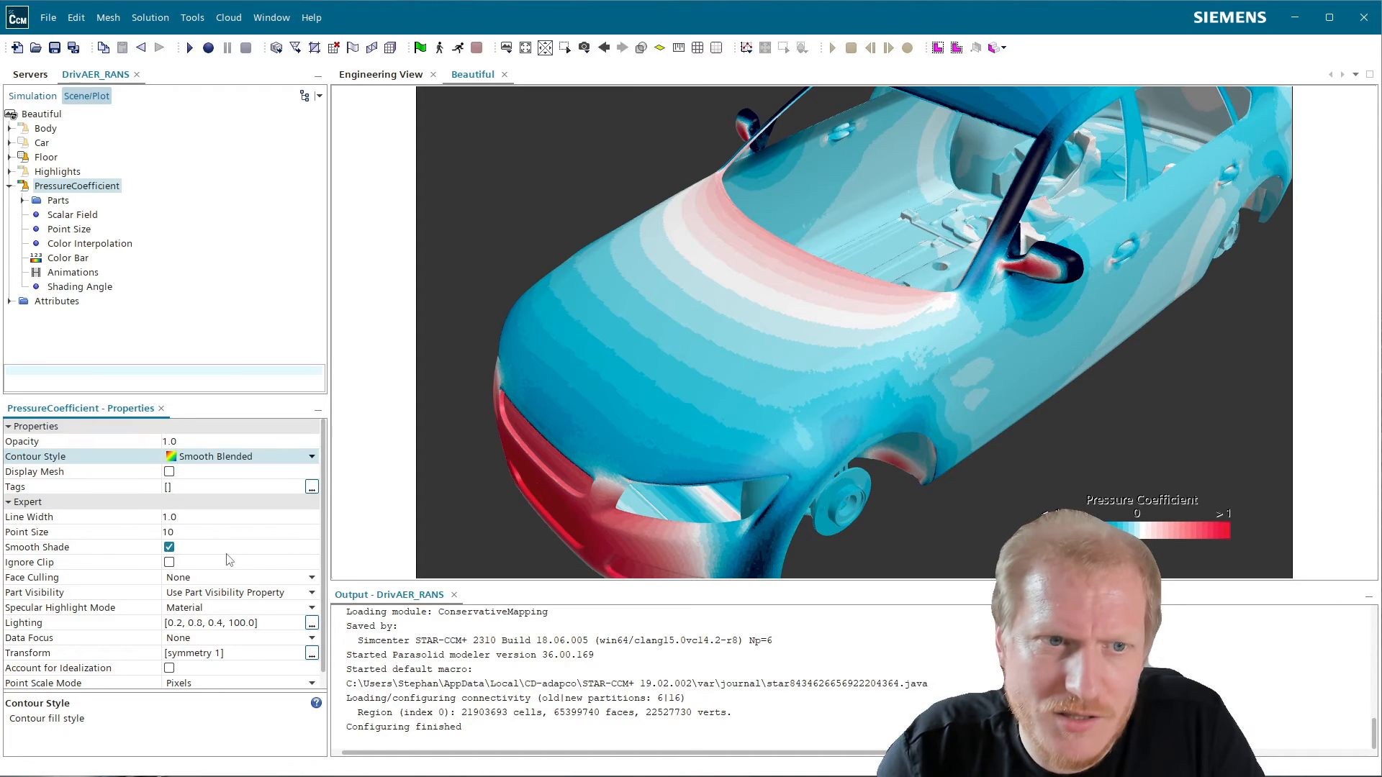
# - Raise the number of color levels on the PressureCoefficient color bar to 511
pyautogui.moveTo(927, 453); pyautogui.dragTo(949, 408)
pyautogui.scroll(-3, 891, 400)
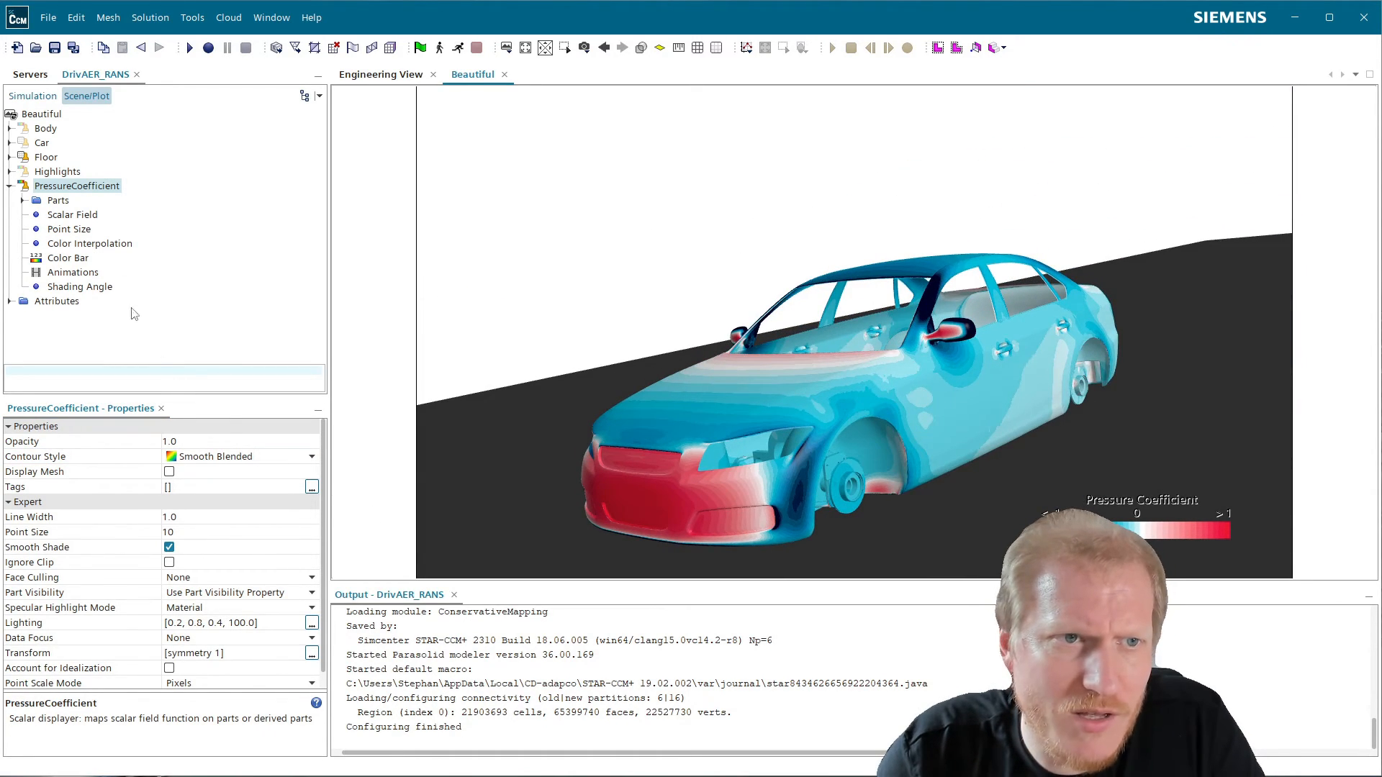
pyautogui.click(89, 216)
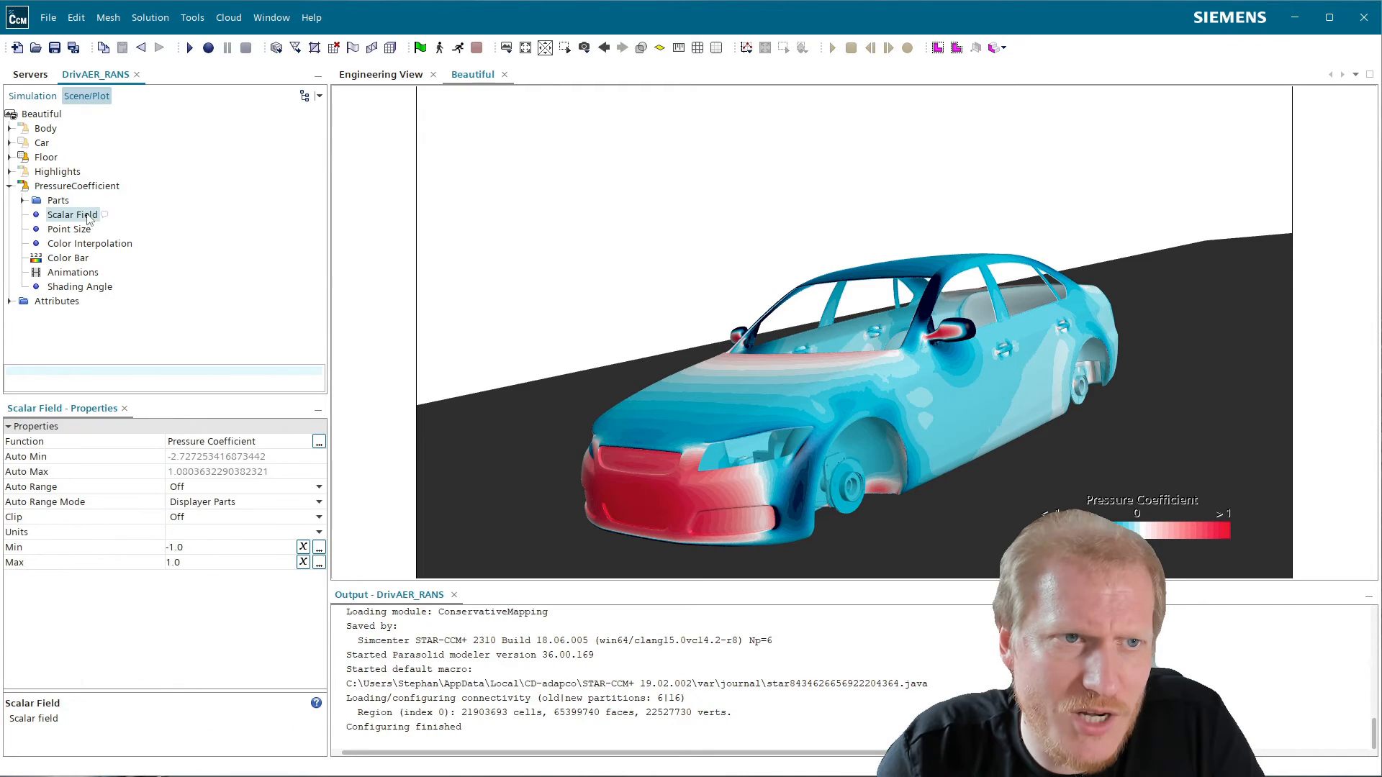
pyautogui.click(74, 259)
pyautogui.click(197, 457)
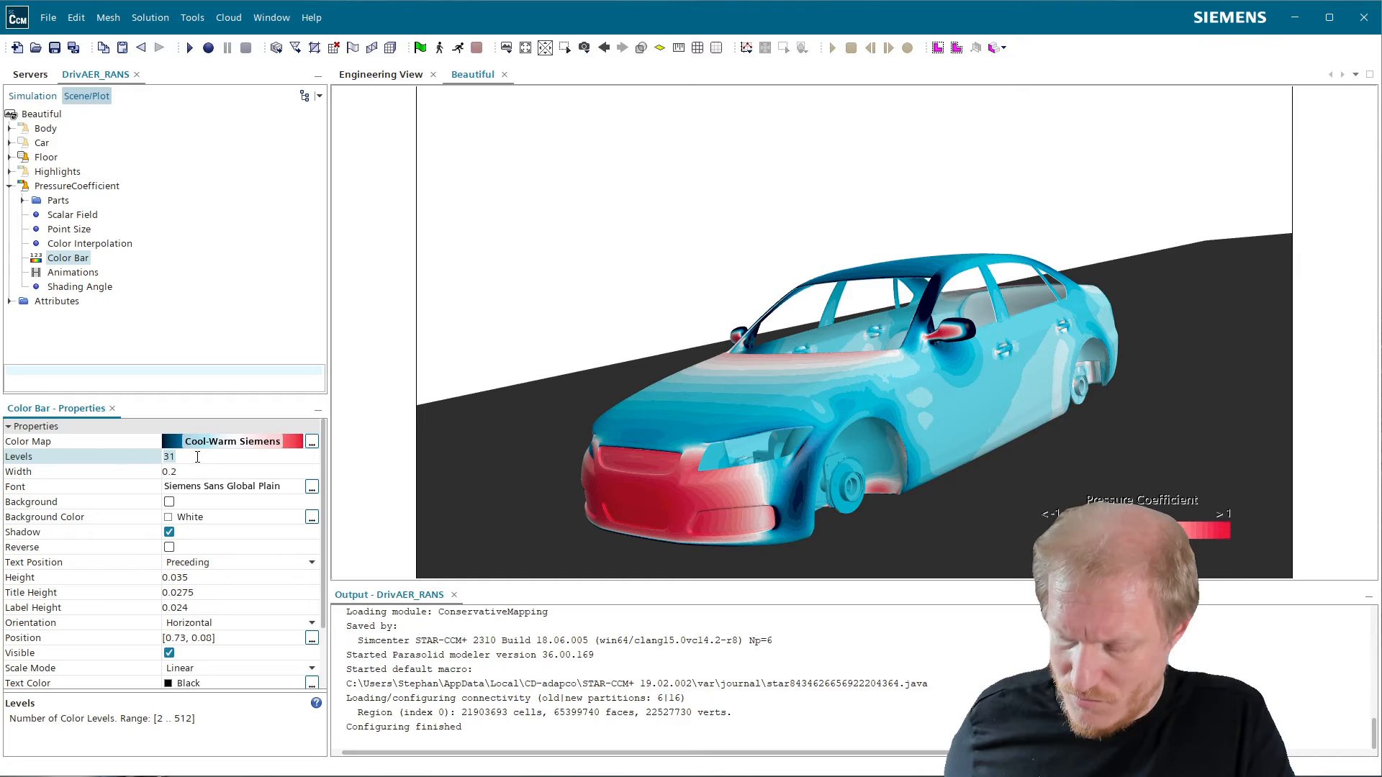
pyautogui.press('Return')
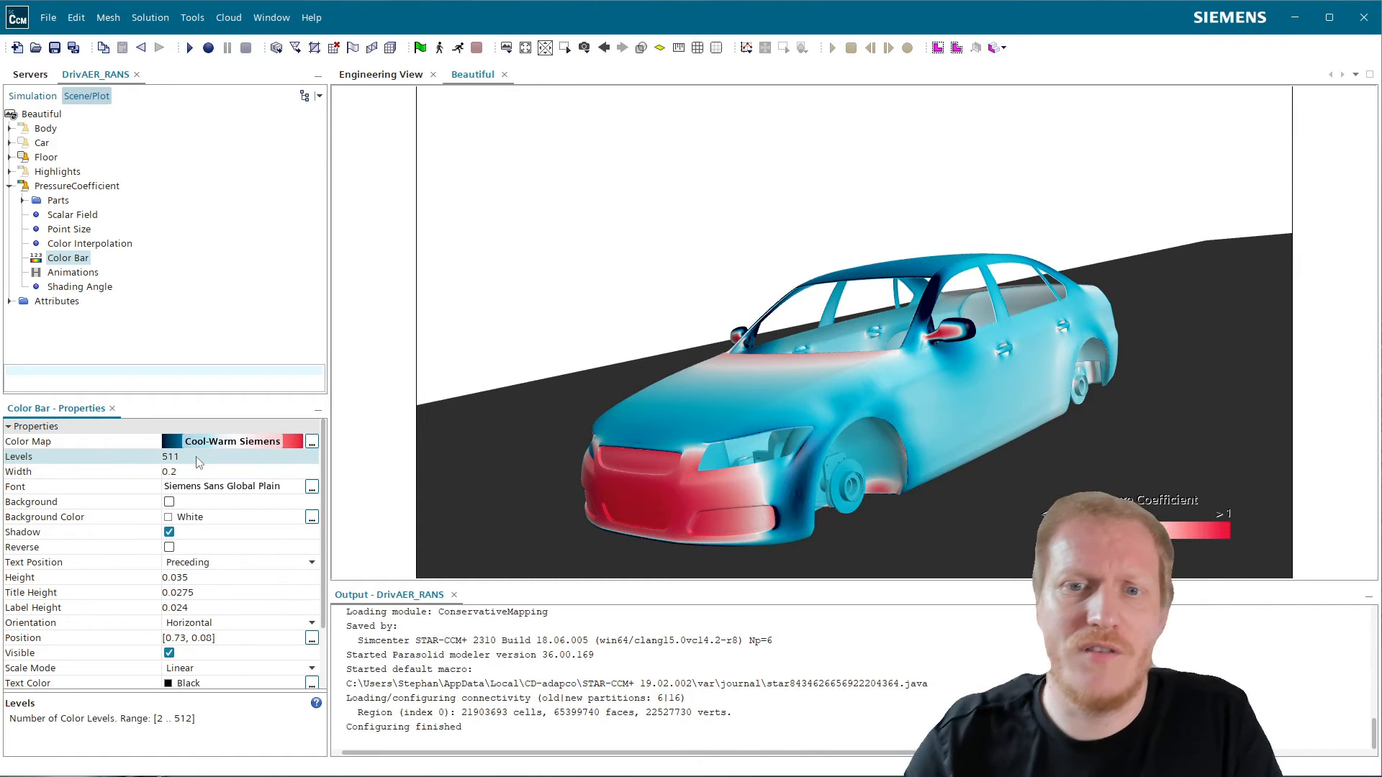
# - Change the color map of the PressureCoefficient color bar to HHN-saturatedmiddlewhite
pyautogui.moveTo(922, 384); pyautogui.dragTo(782, 348)
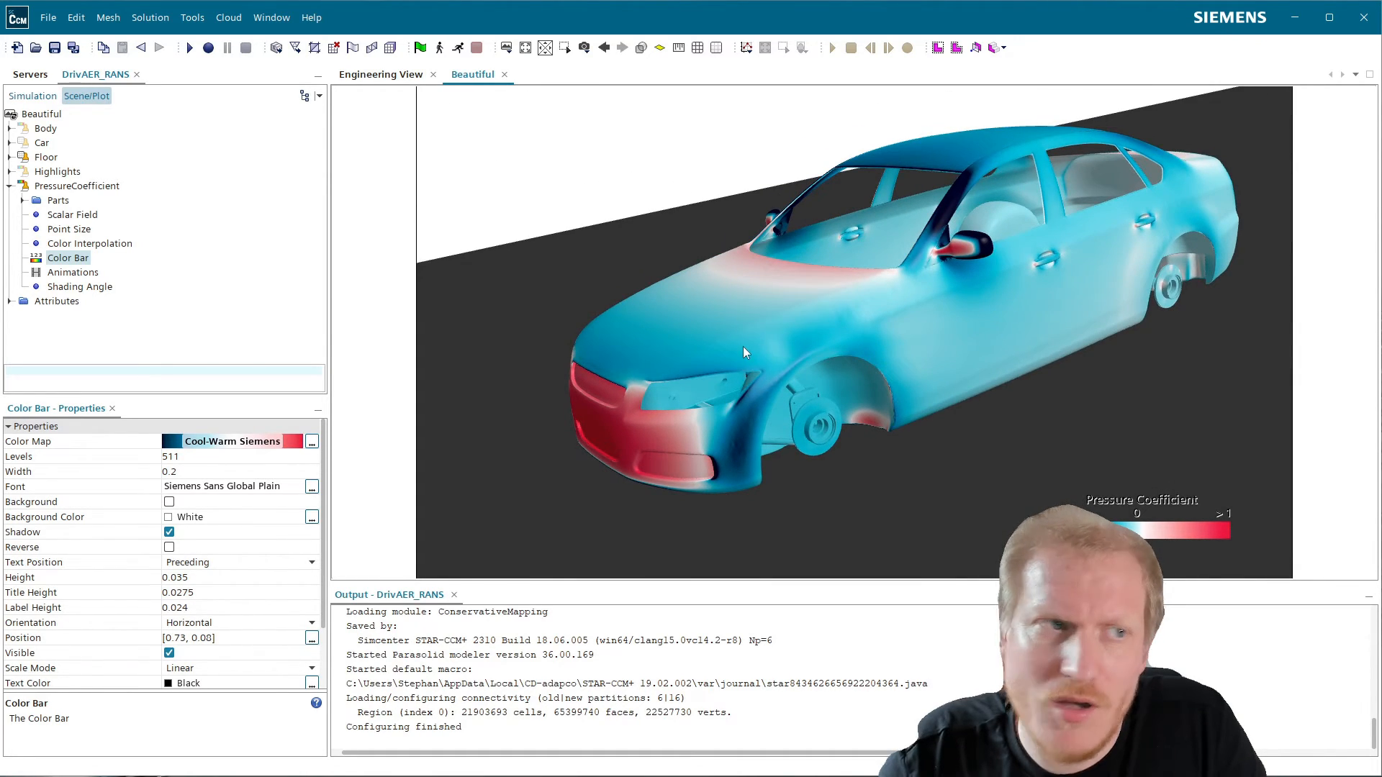
pyautogui.moveTo(866, 331); pyautogui.dragTo(618, 362)
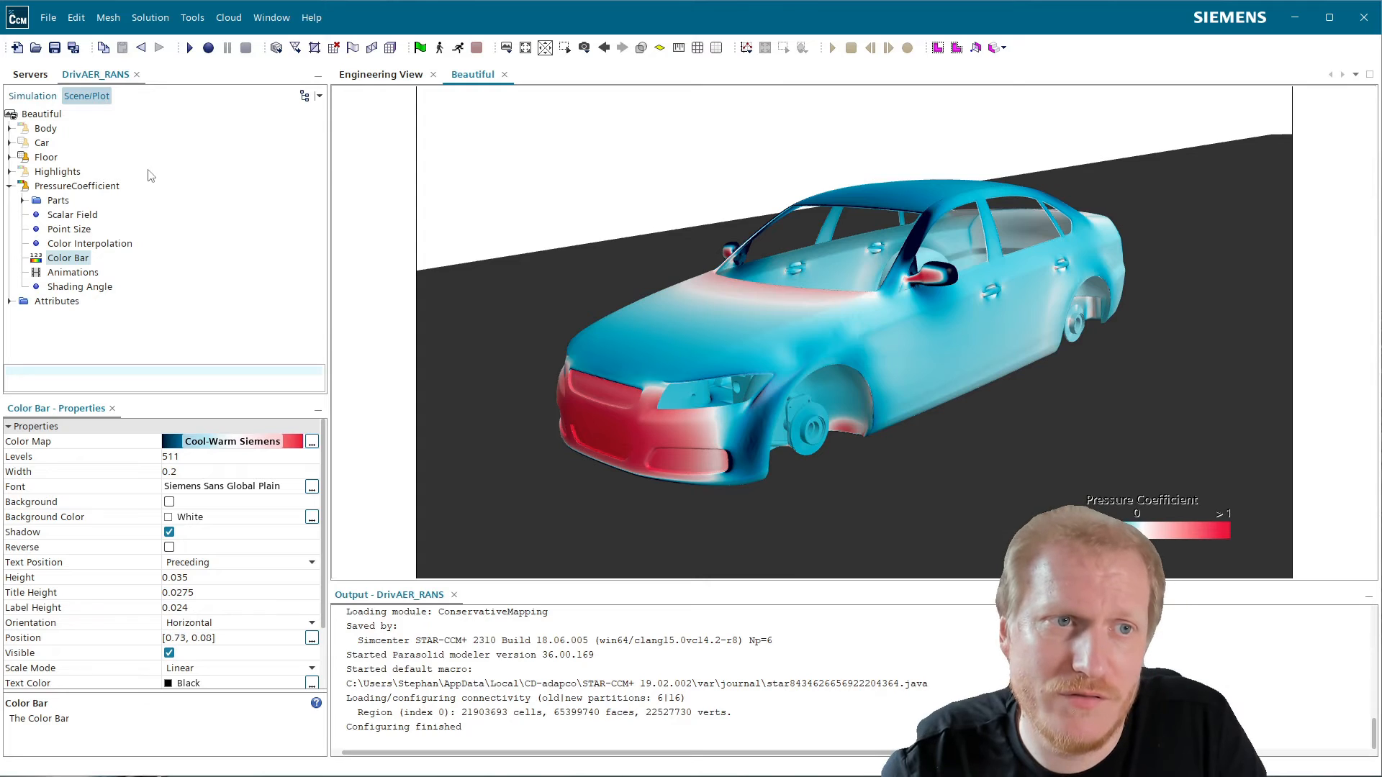
pyautogui.click(238, 442)
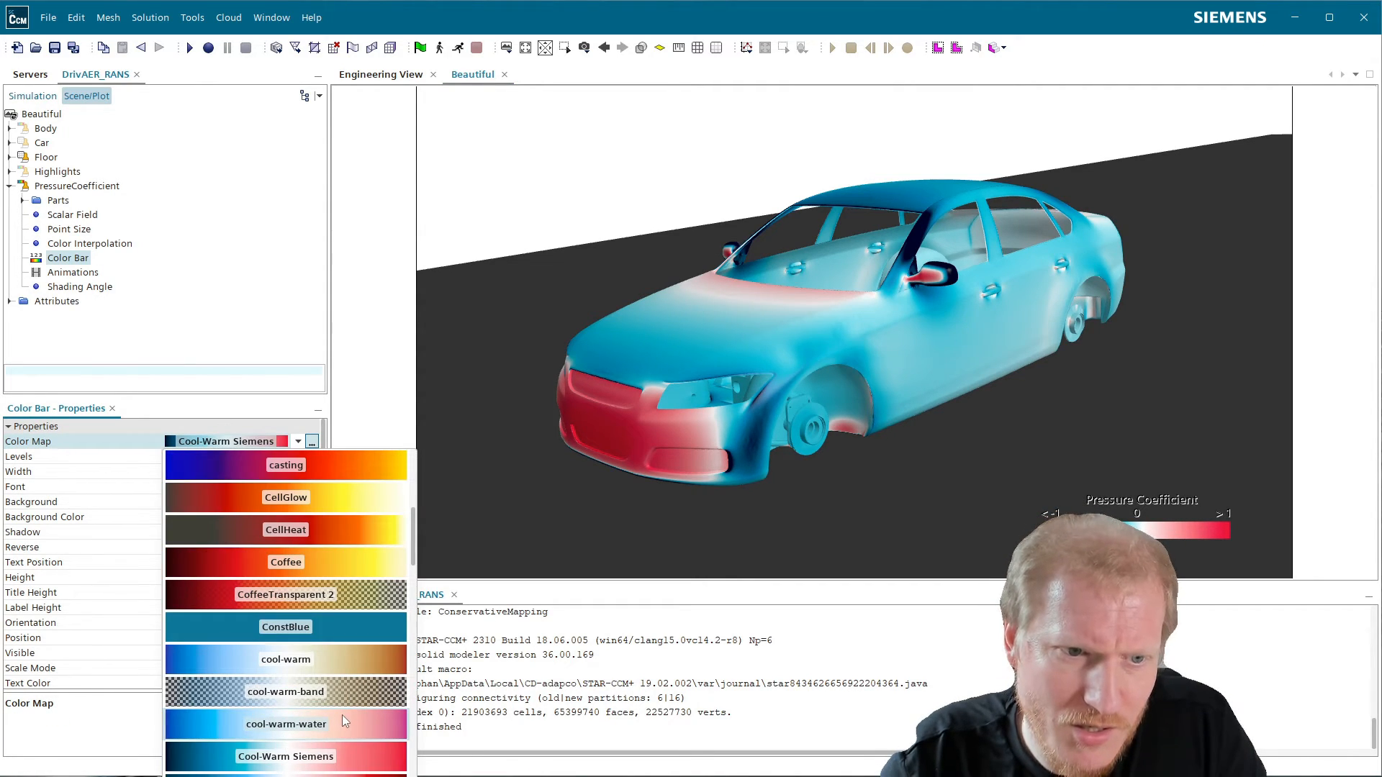
pyautogui.scroll(-6, 343, 715)
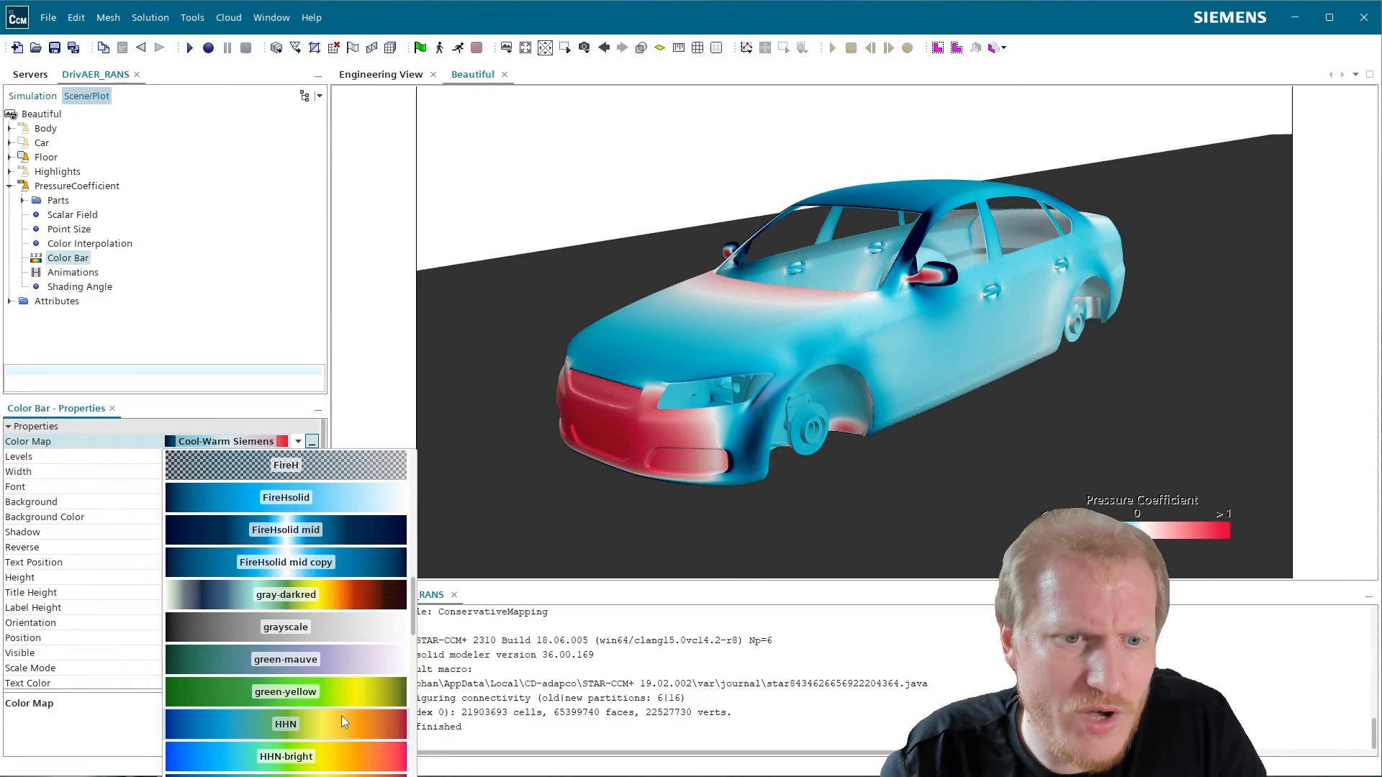
pyautogui.scroll(-3, 341, 715)
pyautogui.click(360, 722)
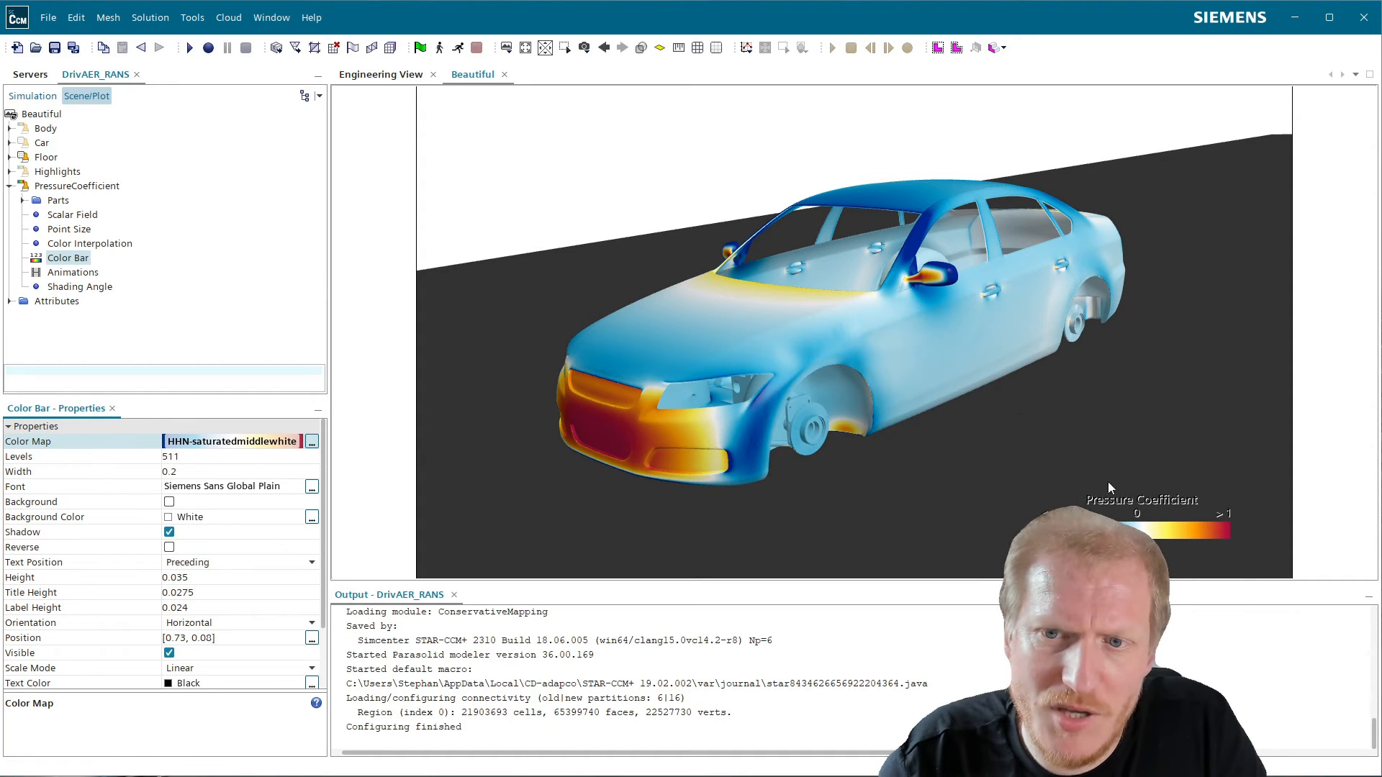
# - Try the Kelvin temperature color map on the PressureCoefficient color bar
pyautogui.click(213, 447)
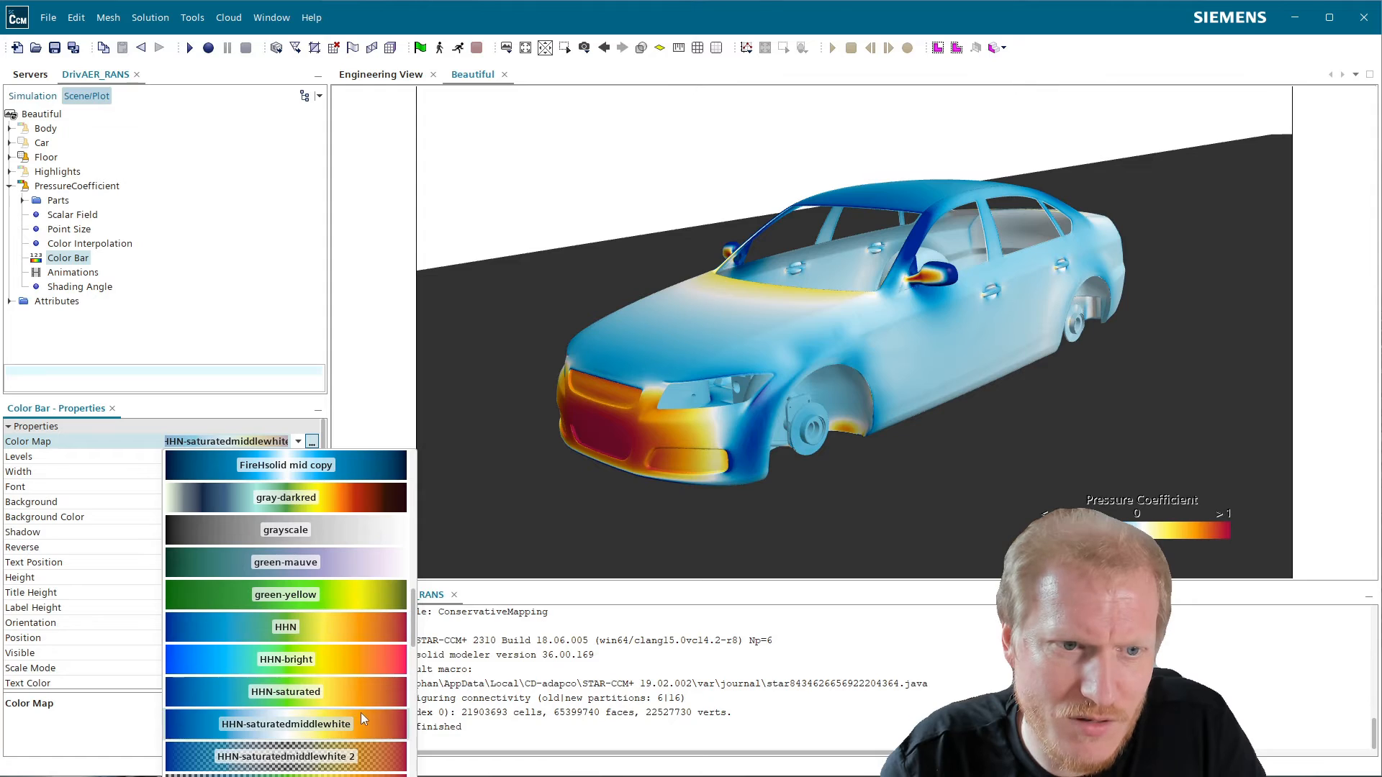
pyautogui.scroll(-1, 369, 681)
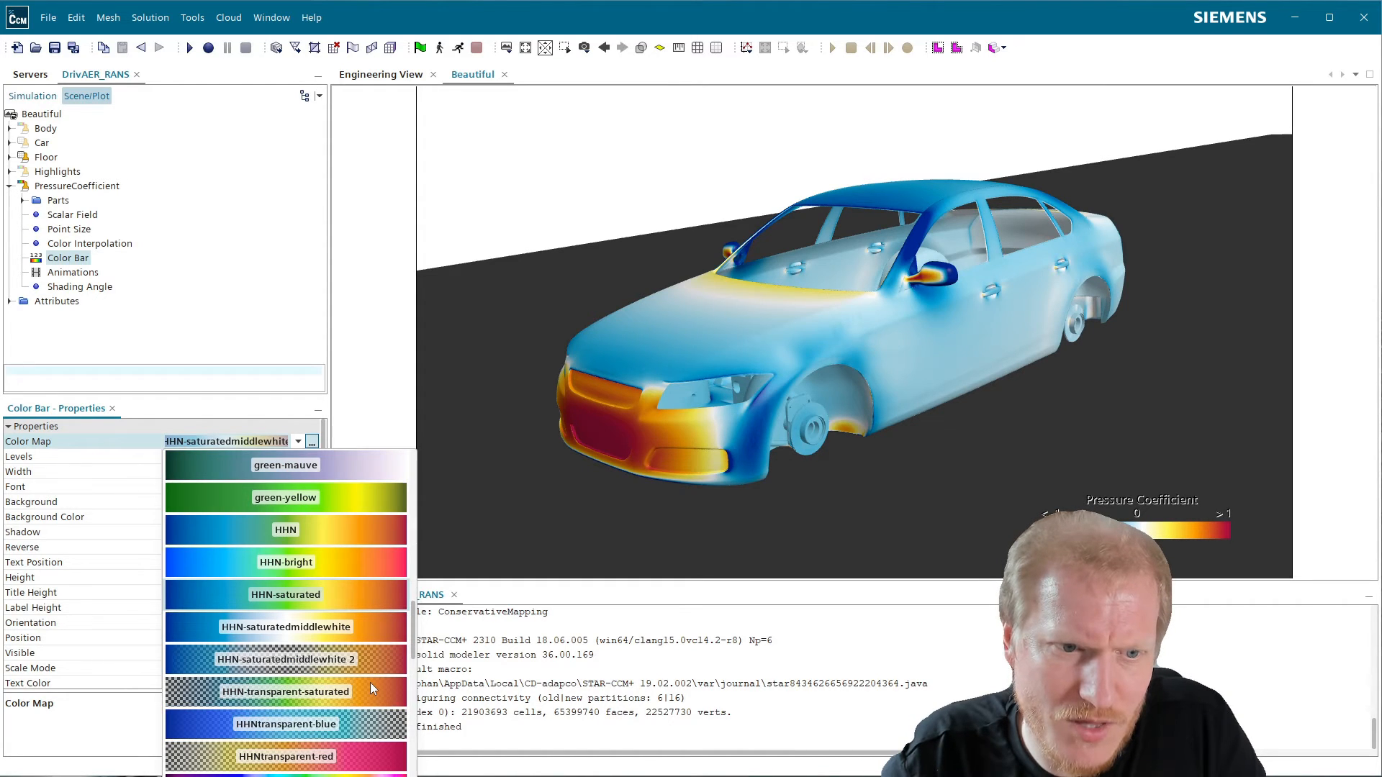
pyautogui.scroll(-2, 370, 684)
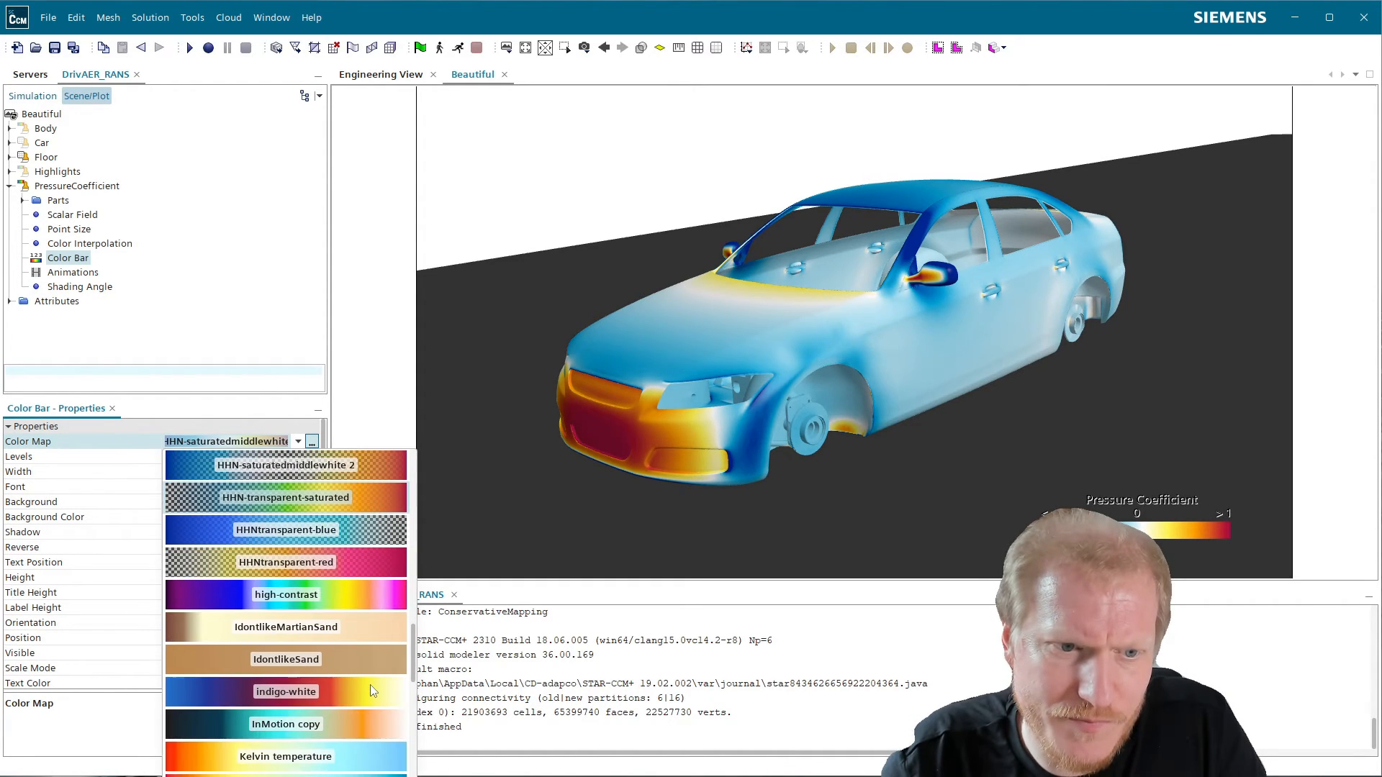
pyautogui.click(354, 757)
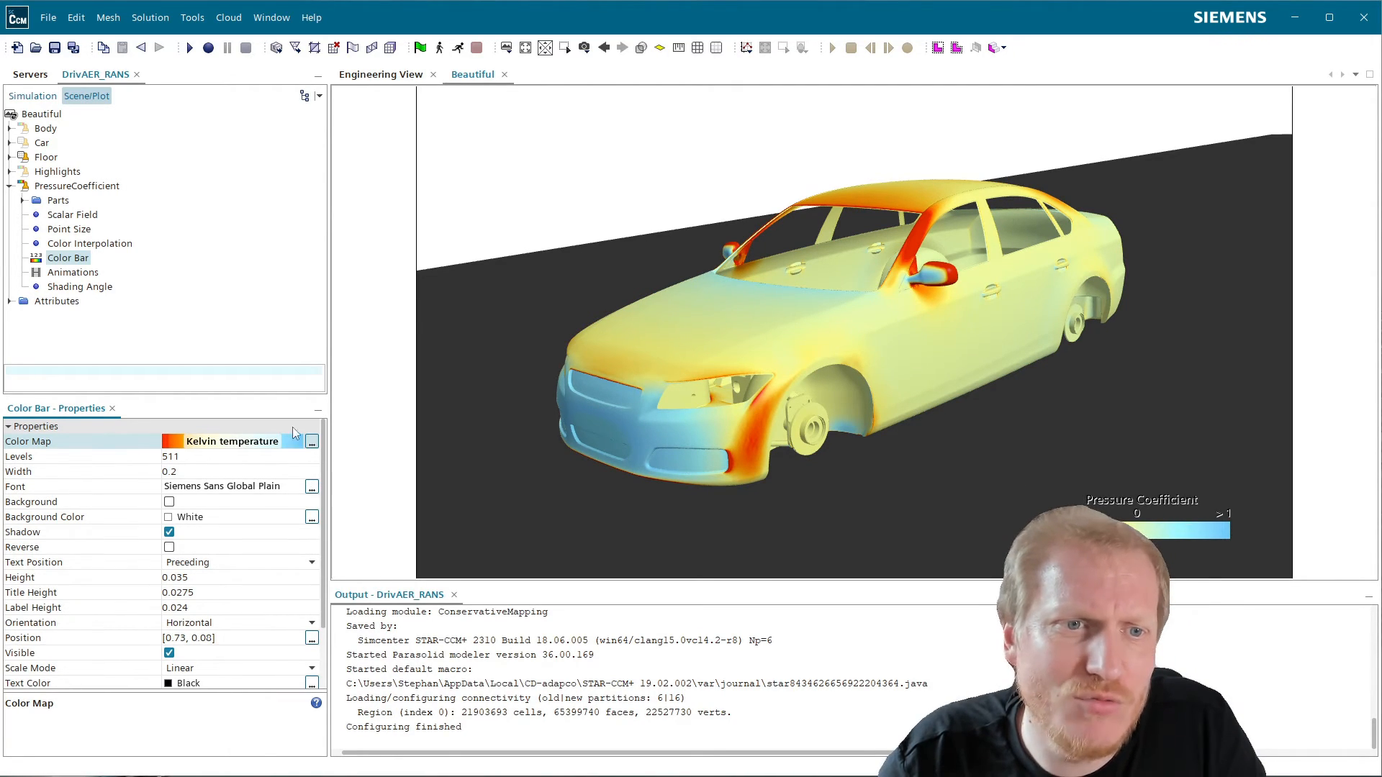
# - Try the purple-red basic (large difference) and red-blue (small difference) color maps on the pressure coefficient color bar
pyautogui.click(237, 442)
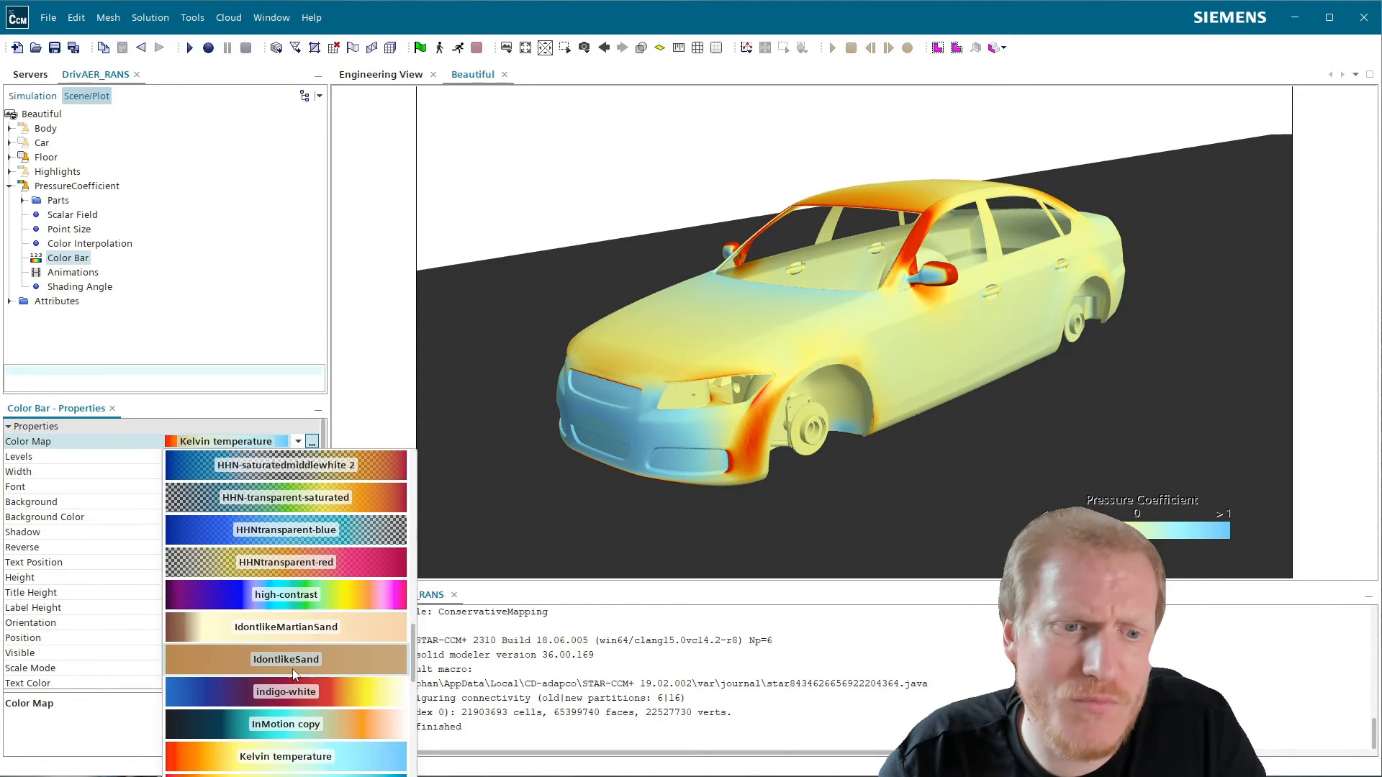
pyautogui.scroll(-2, 286, 576)
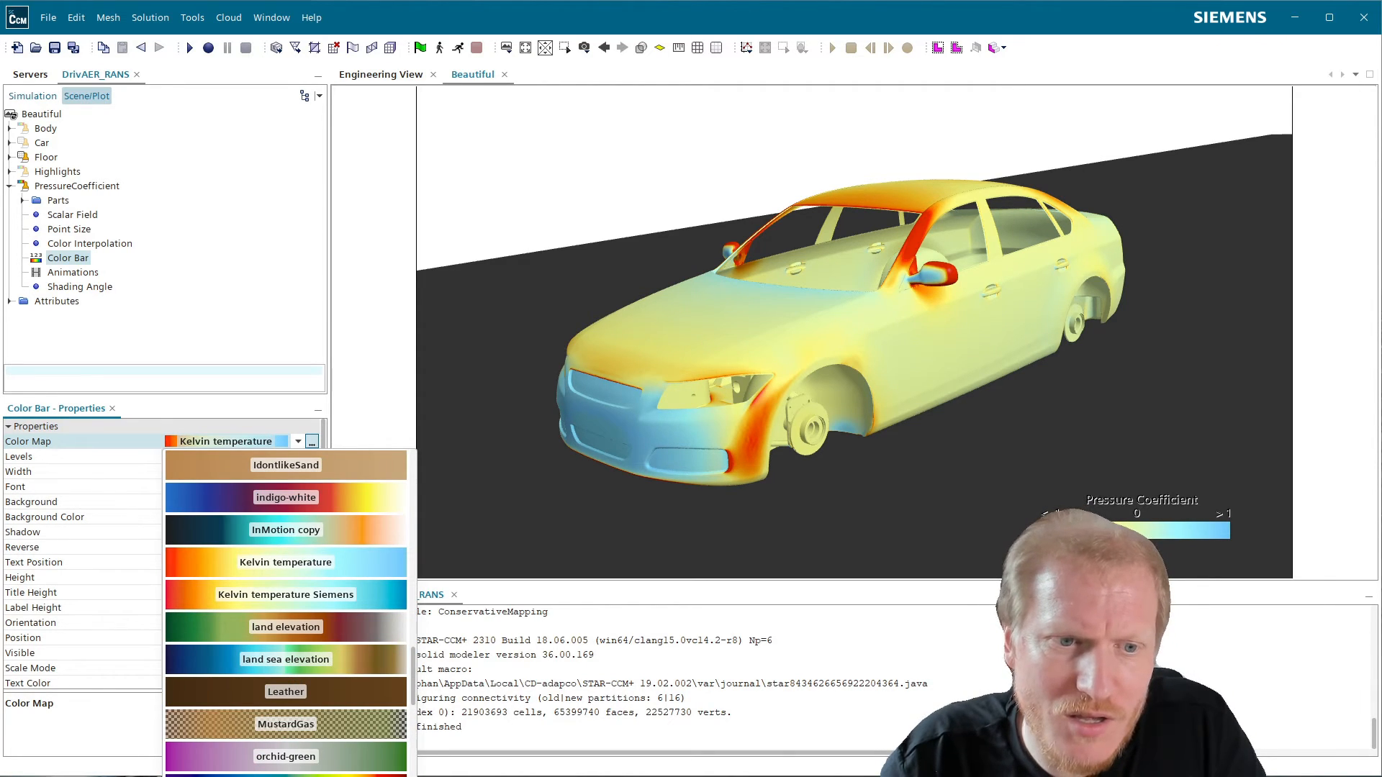
pyautogui.click(286, 775)
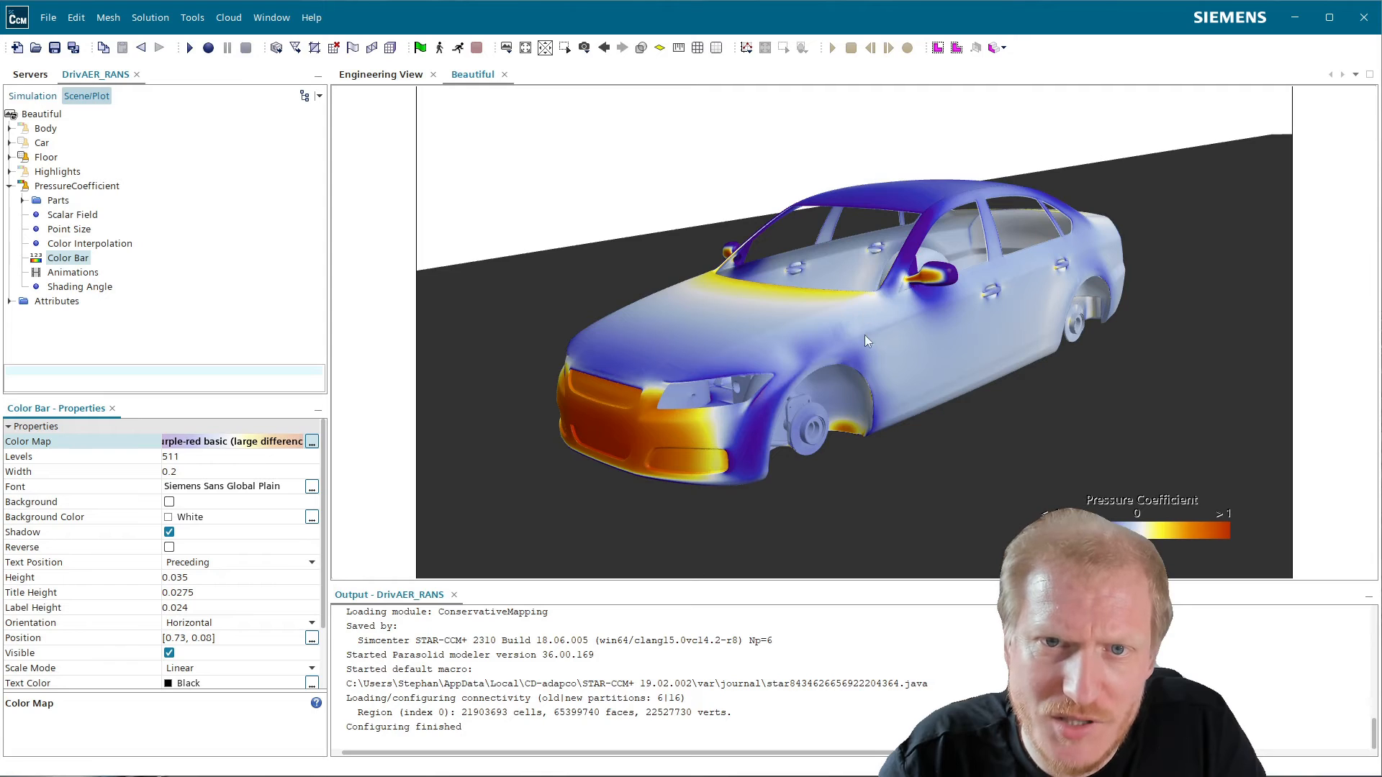
pyautogui.click(271, 441)
pyautogui.scroll(-2, 295, 665)
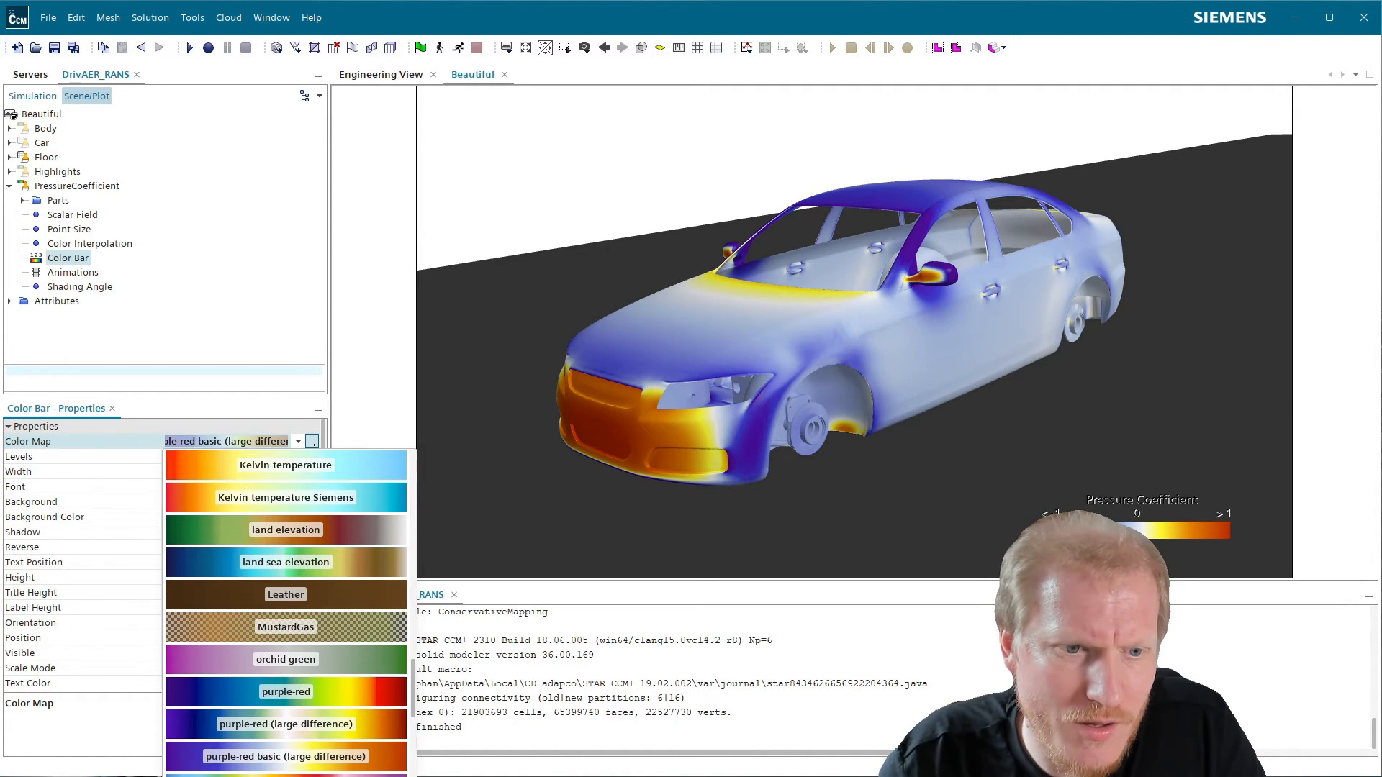
pyautogui.click(286, 774)
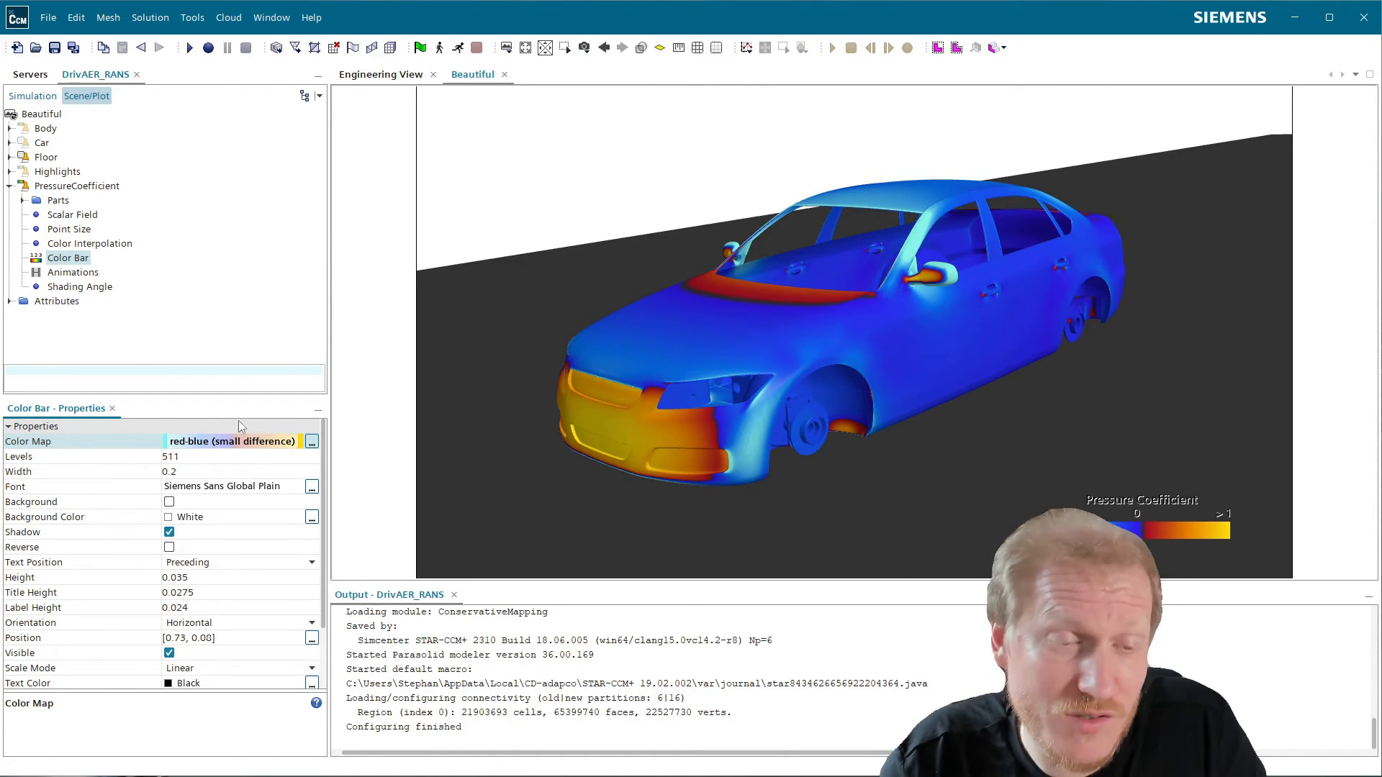
# - Try the Siemens-BlueRed (smalldiff) color map on the pressure coefficient color bar
pyautogui.click(217, 442)
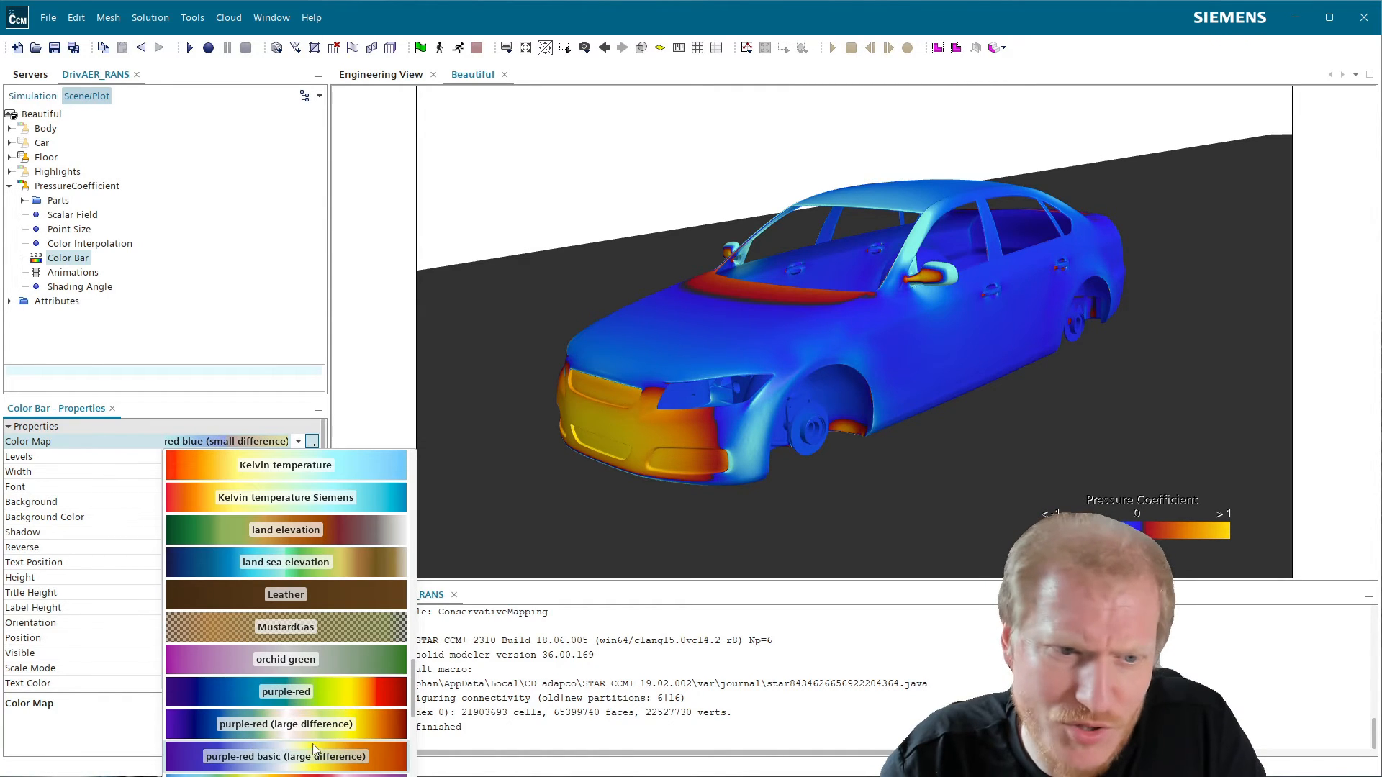
pyautogui.scroll(-2, 315, 752)
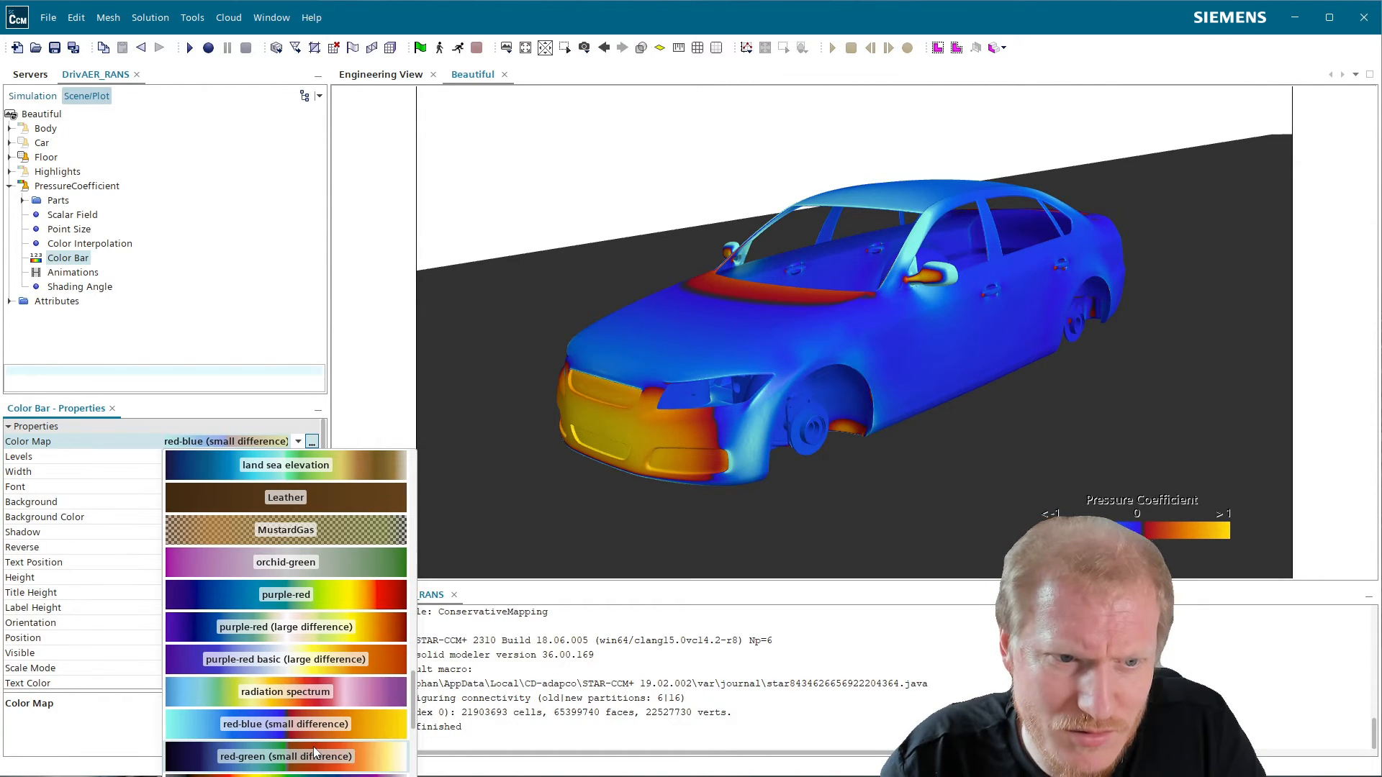
pyautogui.scroll(-2, 314, 752)
pyautogui.scroll(-1, 315, 761)
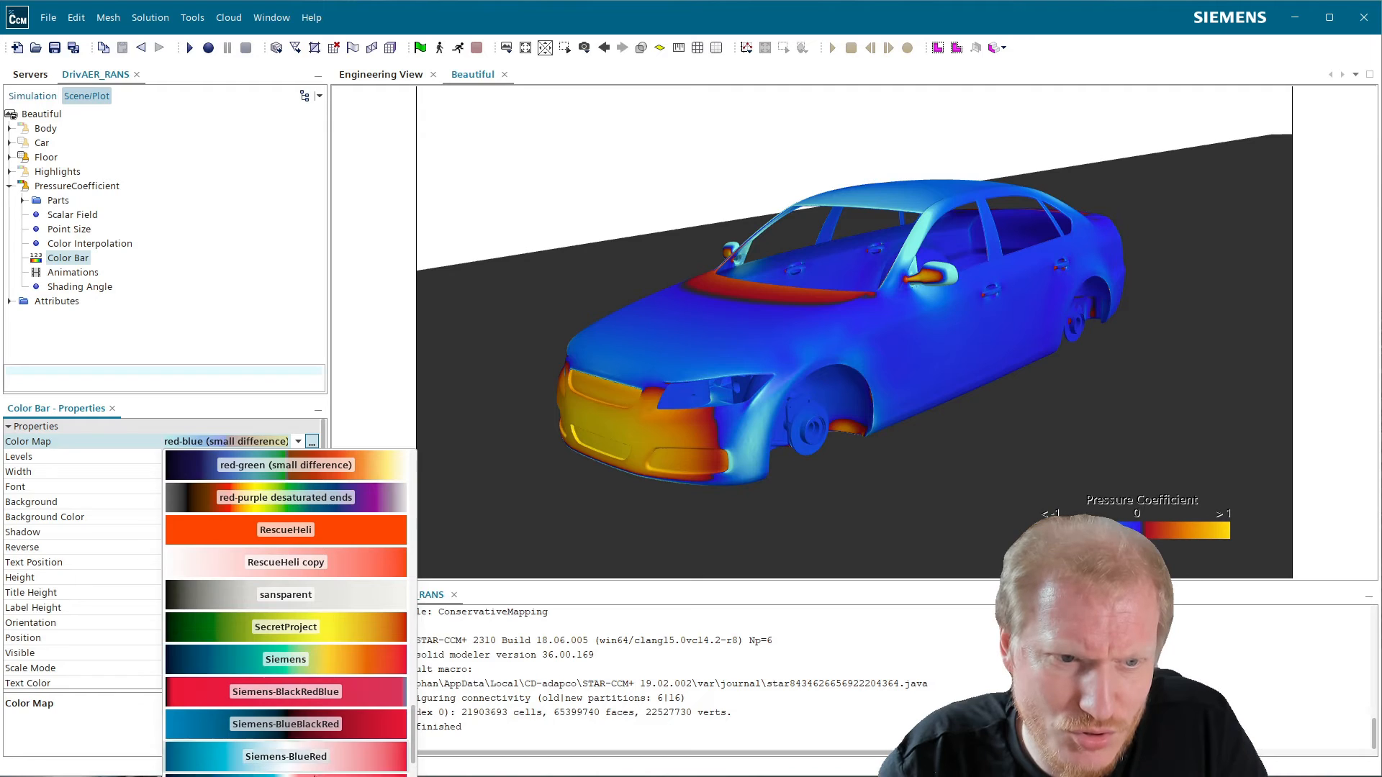
pyautogui.click(315, 763)
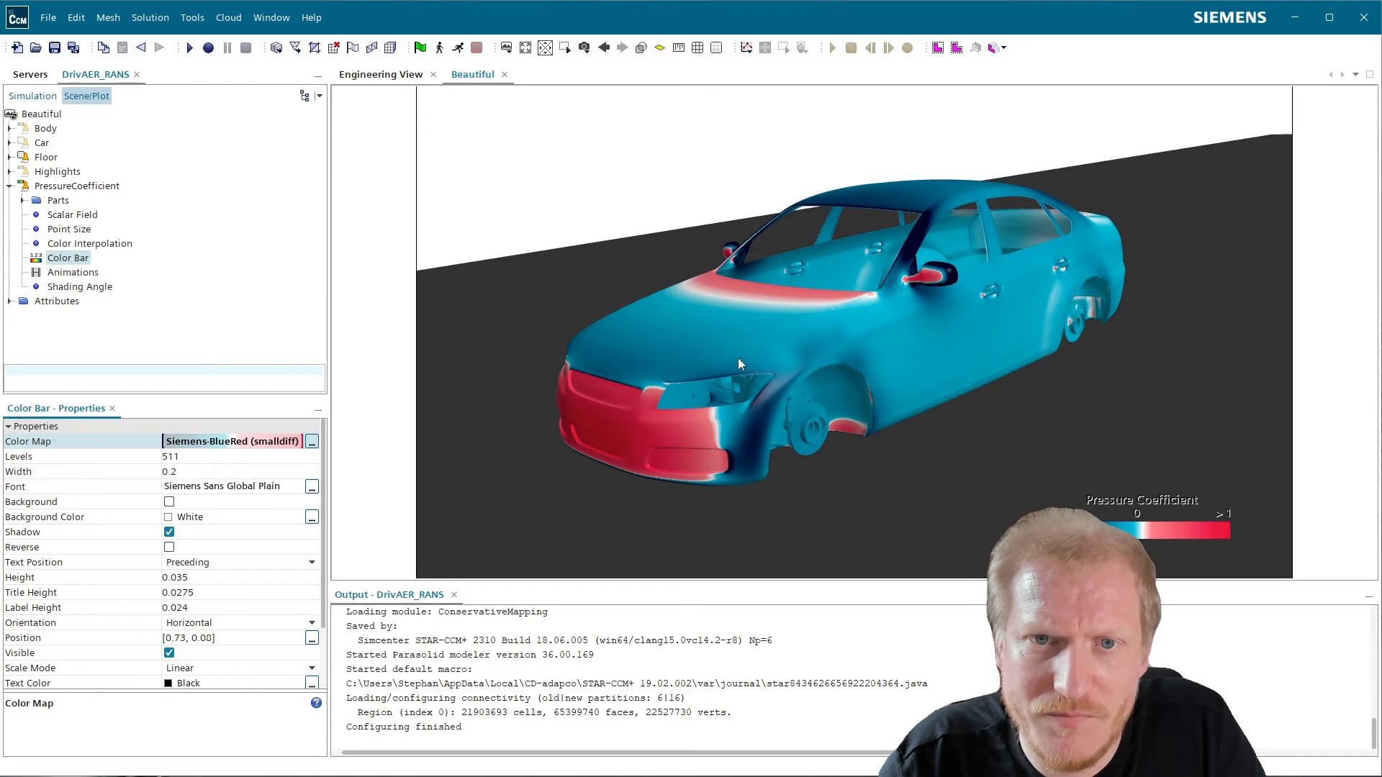
# - Try the Siemens BlueWhiteRedYellow color map on the pressure coefficient color bar
pyautogui.click(259, 442)
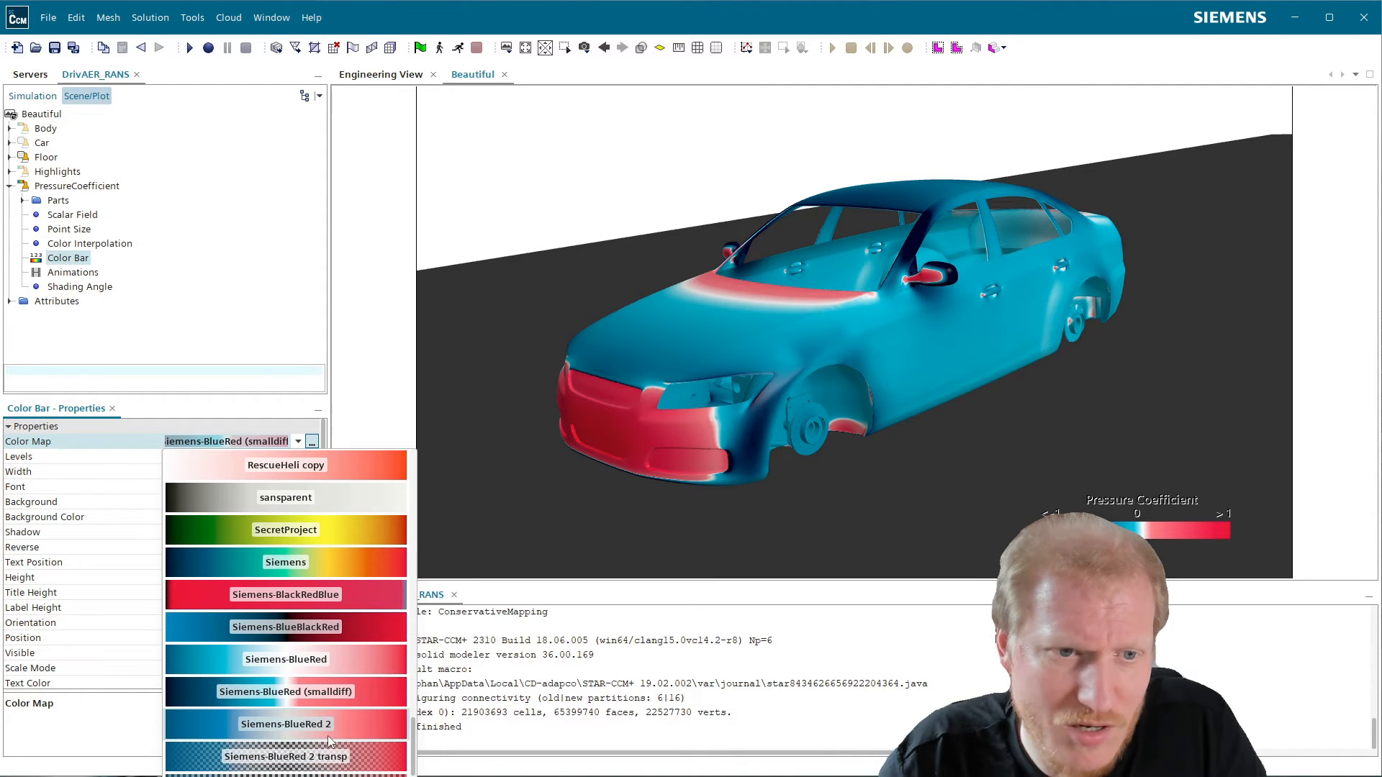
pyautogui.scroll(-2, 327, 738)
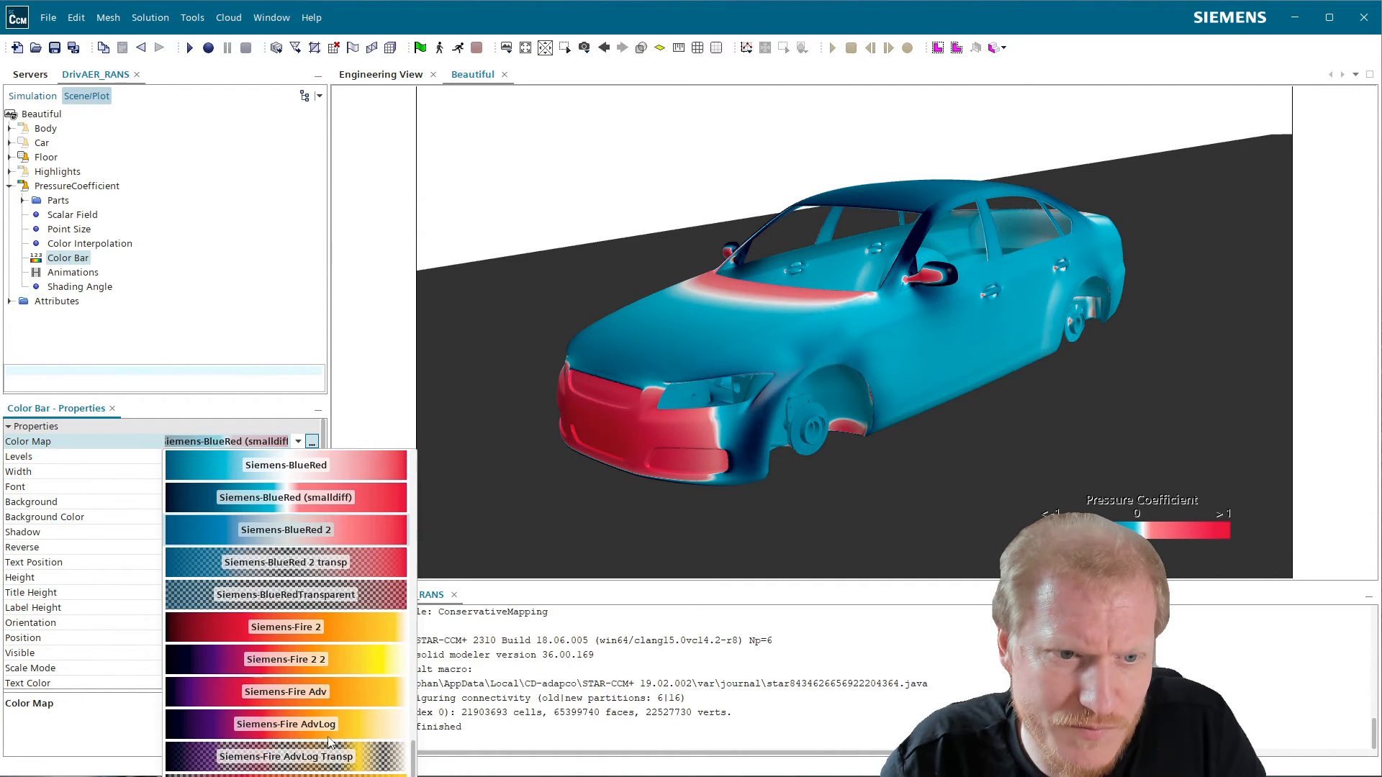
pyautogui.scroll(-2, 329, 742)
pyautogui.scroll(-1, 330, 742)
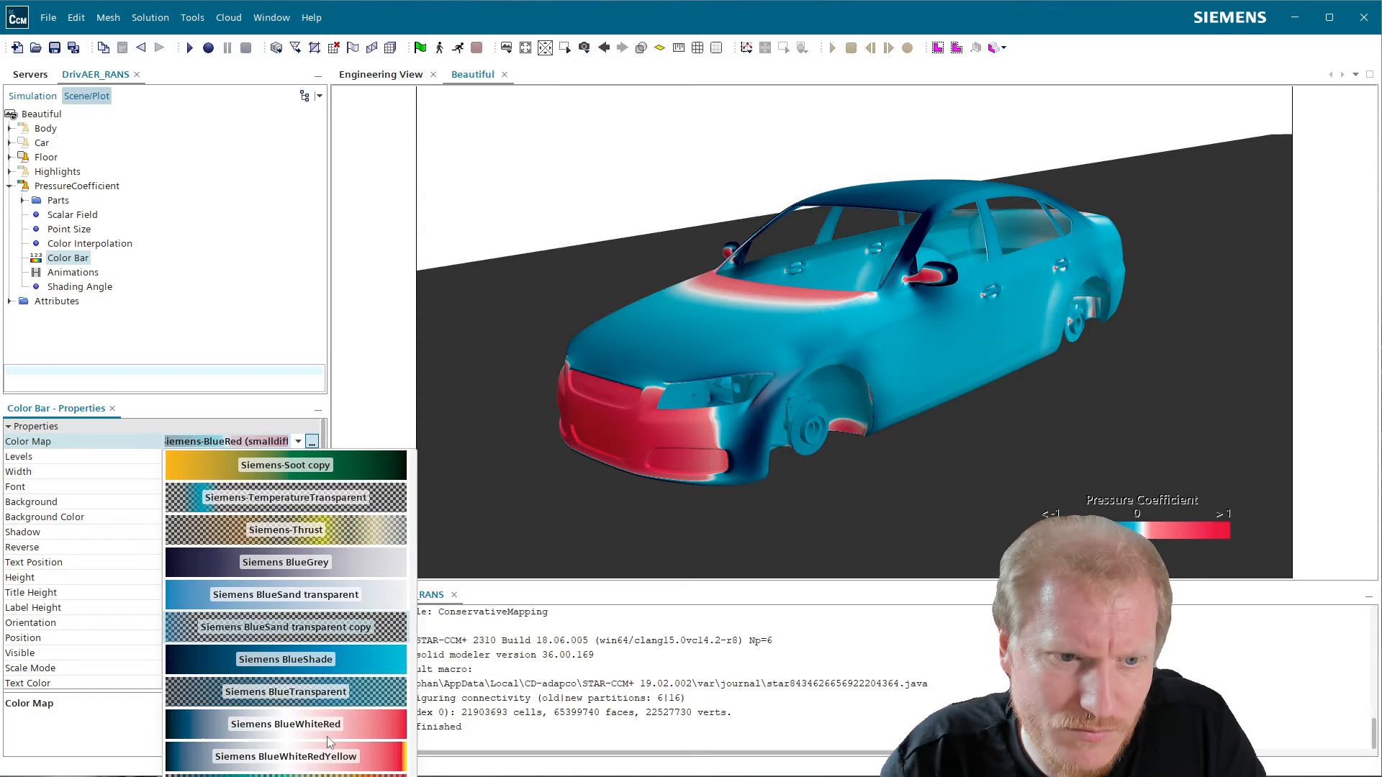
pyautogui.click(344, 756)
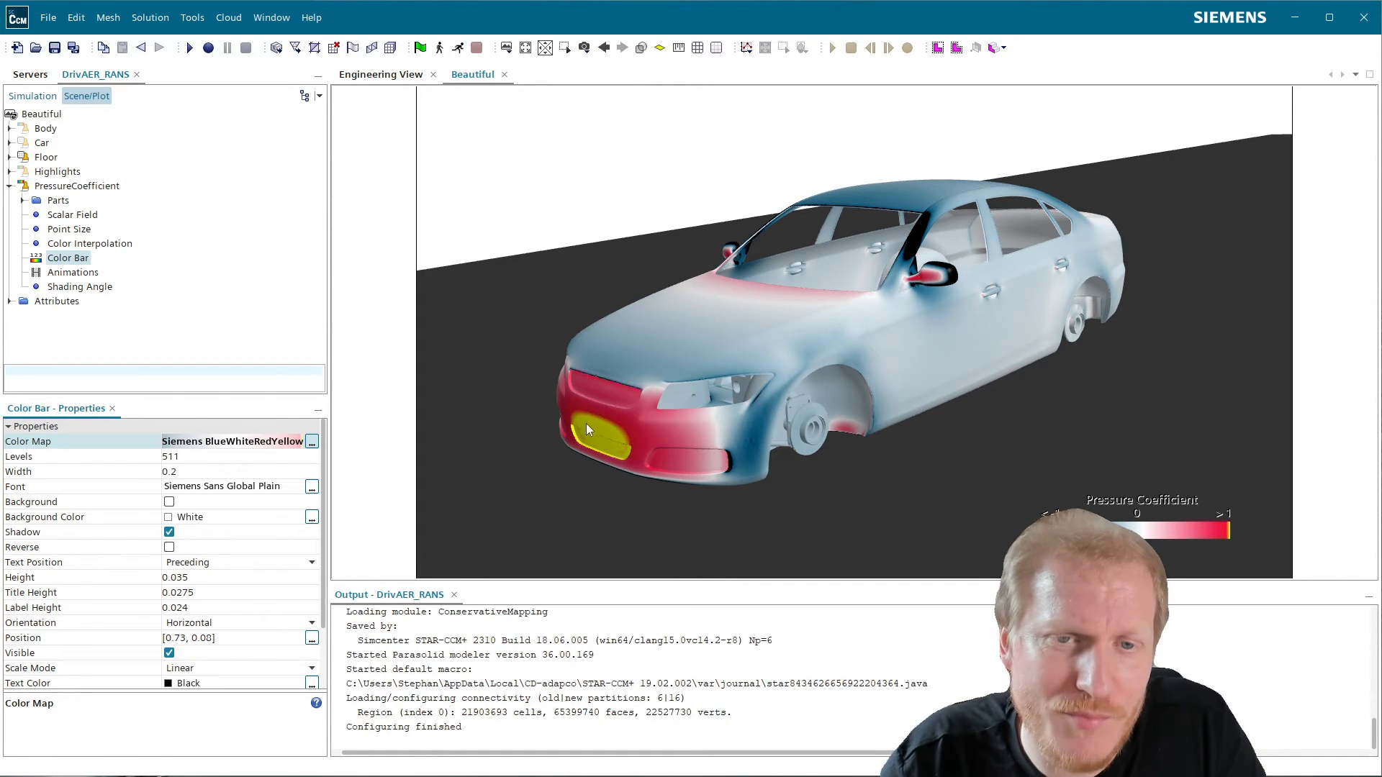
# - Try the Siemens Green-Red copy color map on the pressure coefficient color bar
pyautogui.moveTo(802, 417); pyautogui.dragTo(863, 360)
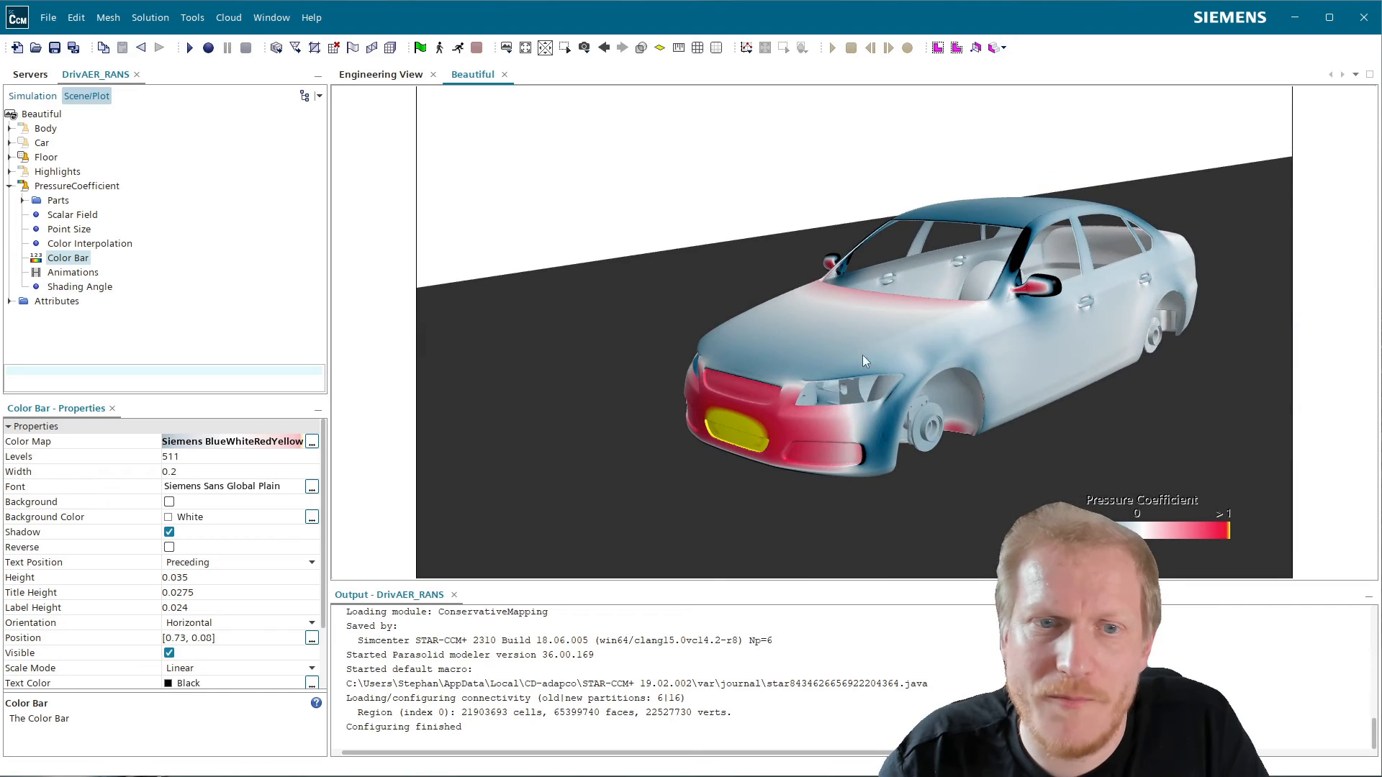
pyautogui.click(261, 441)
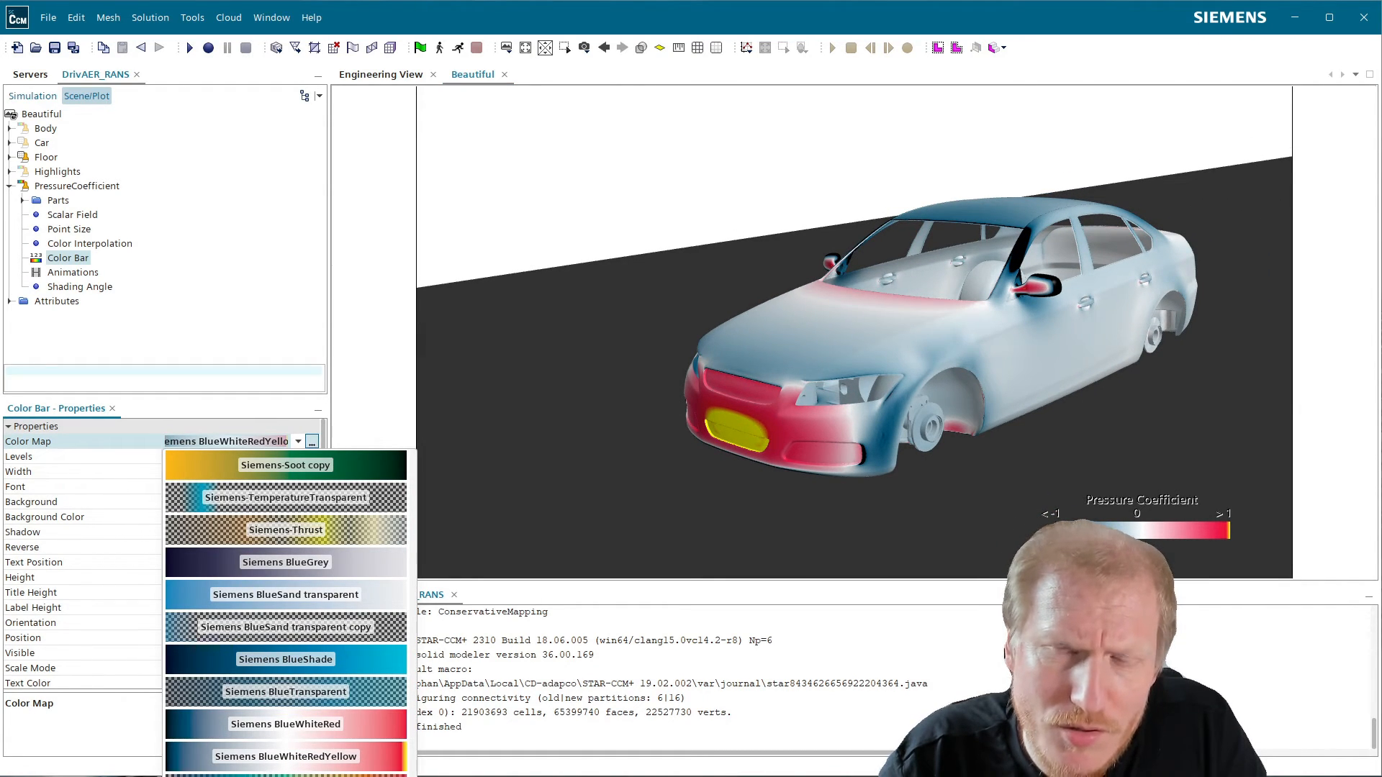
pyautogui.click(285, 774)
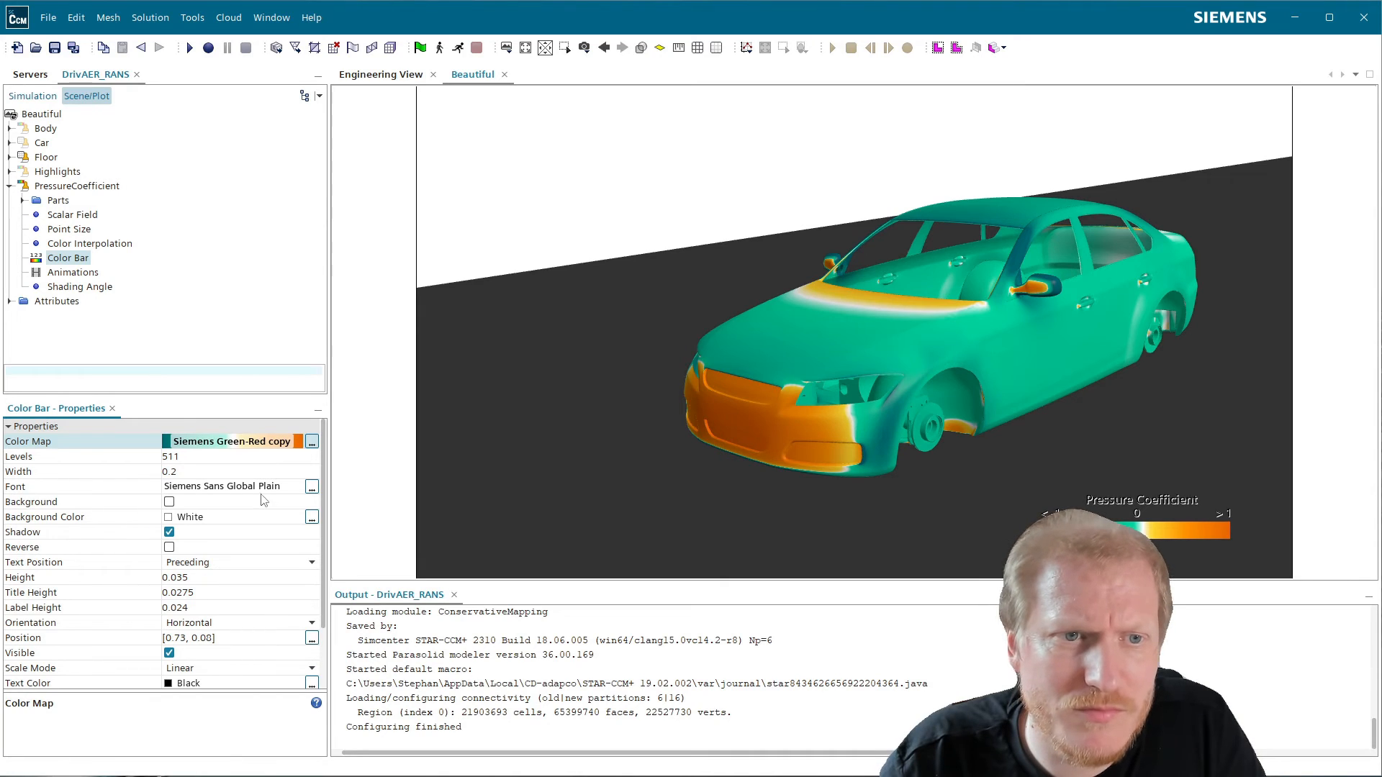
# - Look through the available color maps and try cool-warm-water on the pressure coefficient color bar
pyautogui.click(261, 442)
pyautogui.scroll(-5, 286, 612)
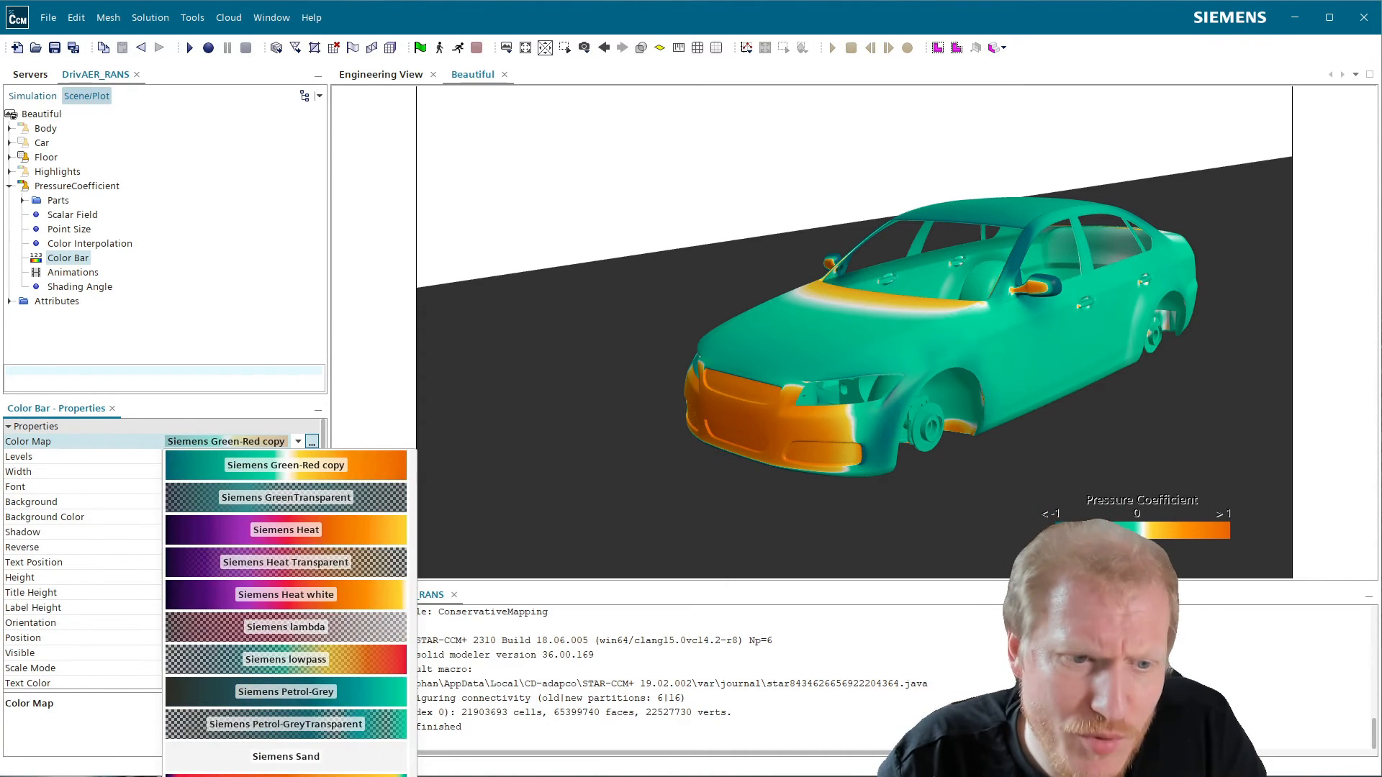
pyautogui.scroll(-2, 285, 612)
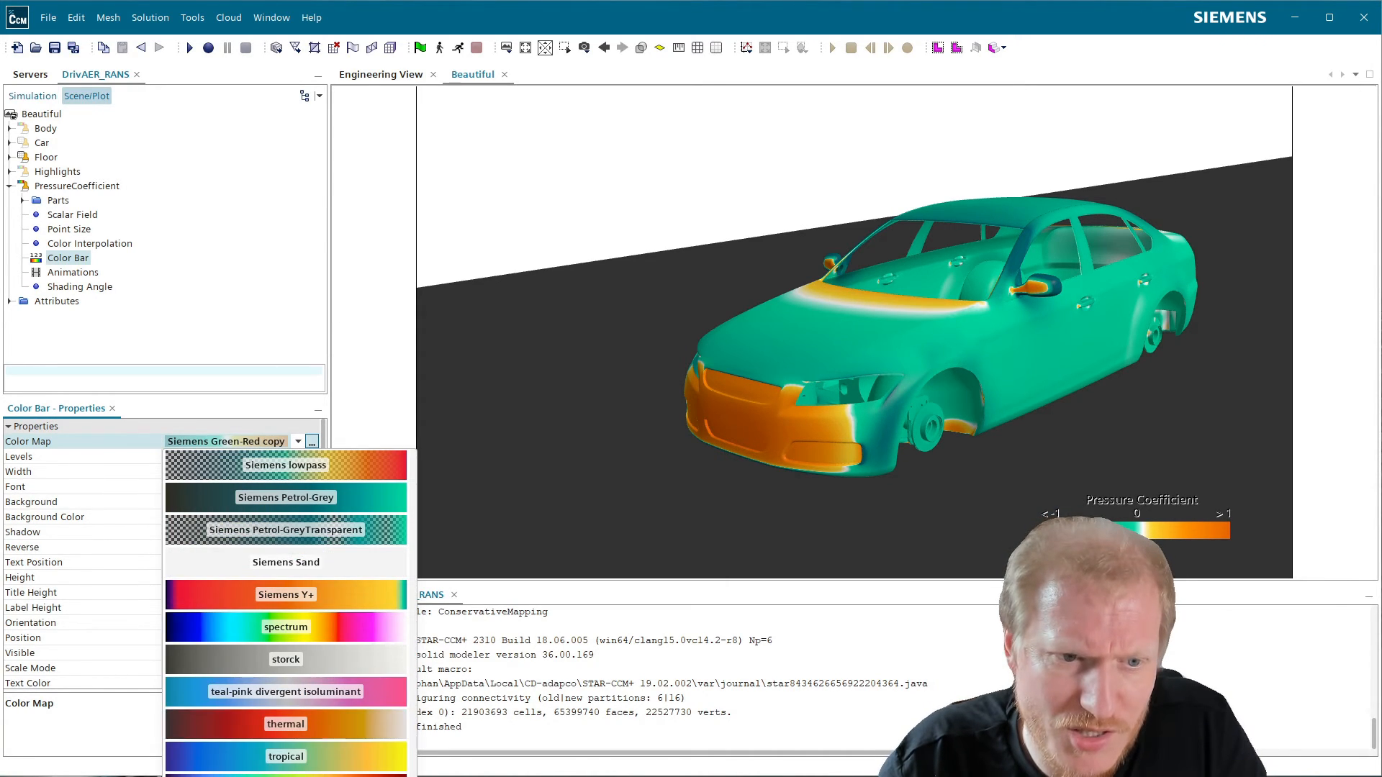
pyautogui.scroll(-1, 285, 612)
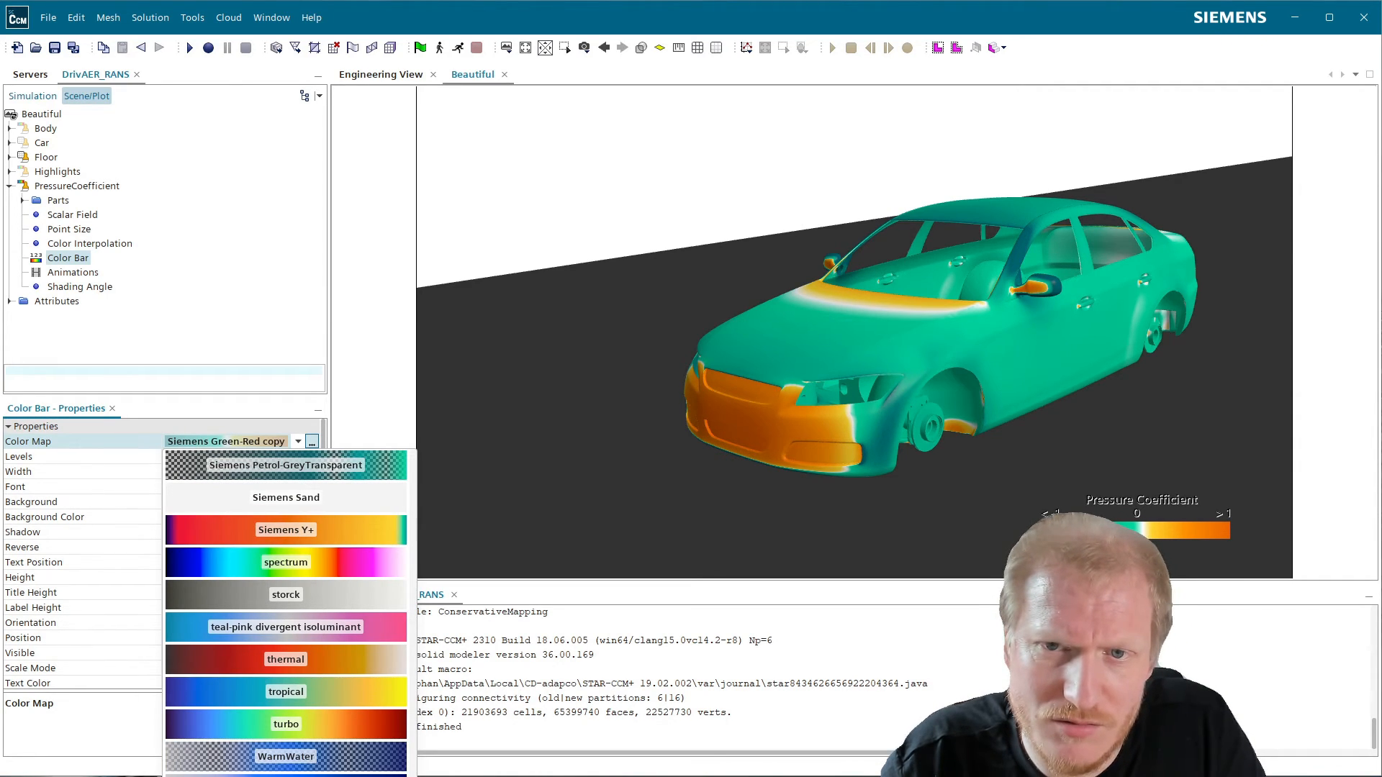
pyautogui.scroll(2, 318, 747)
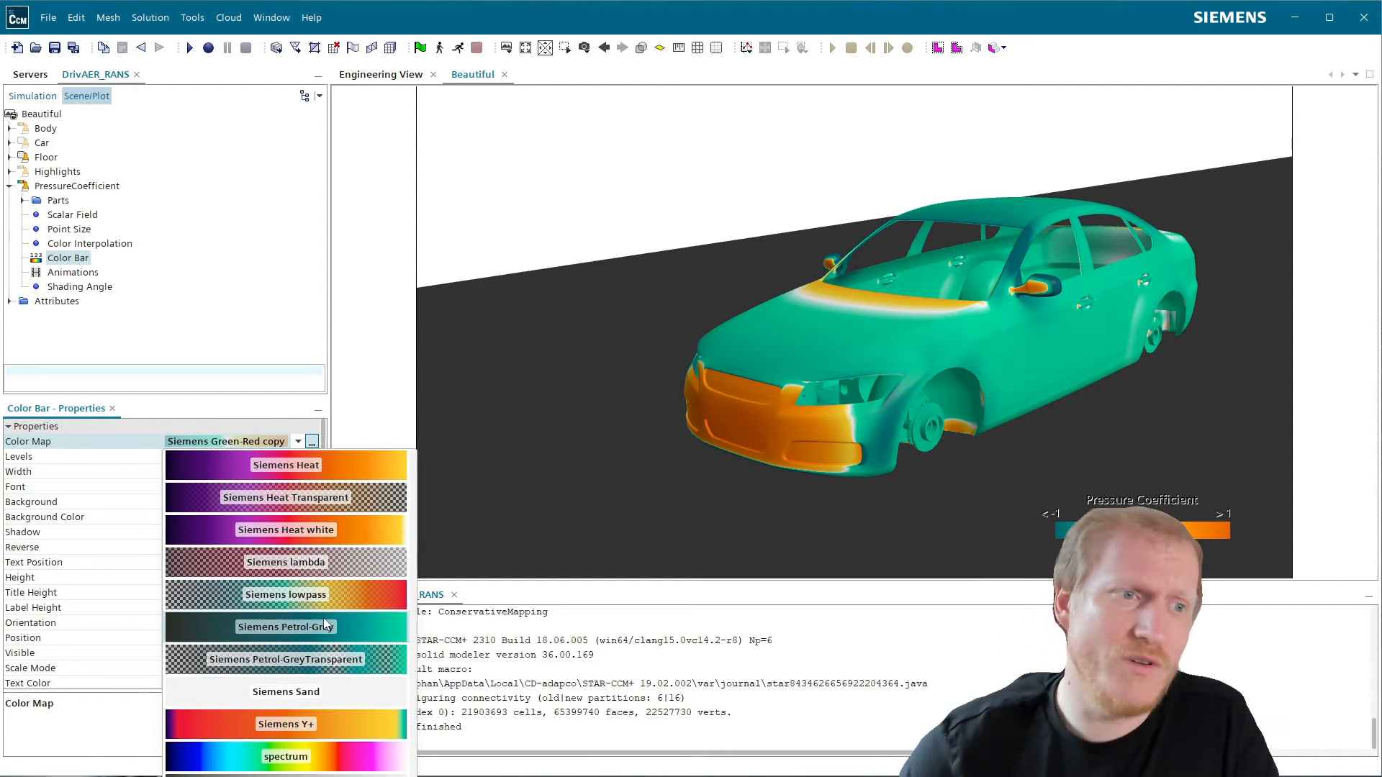
pyautogui.scroll(3, 324, 617)
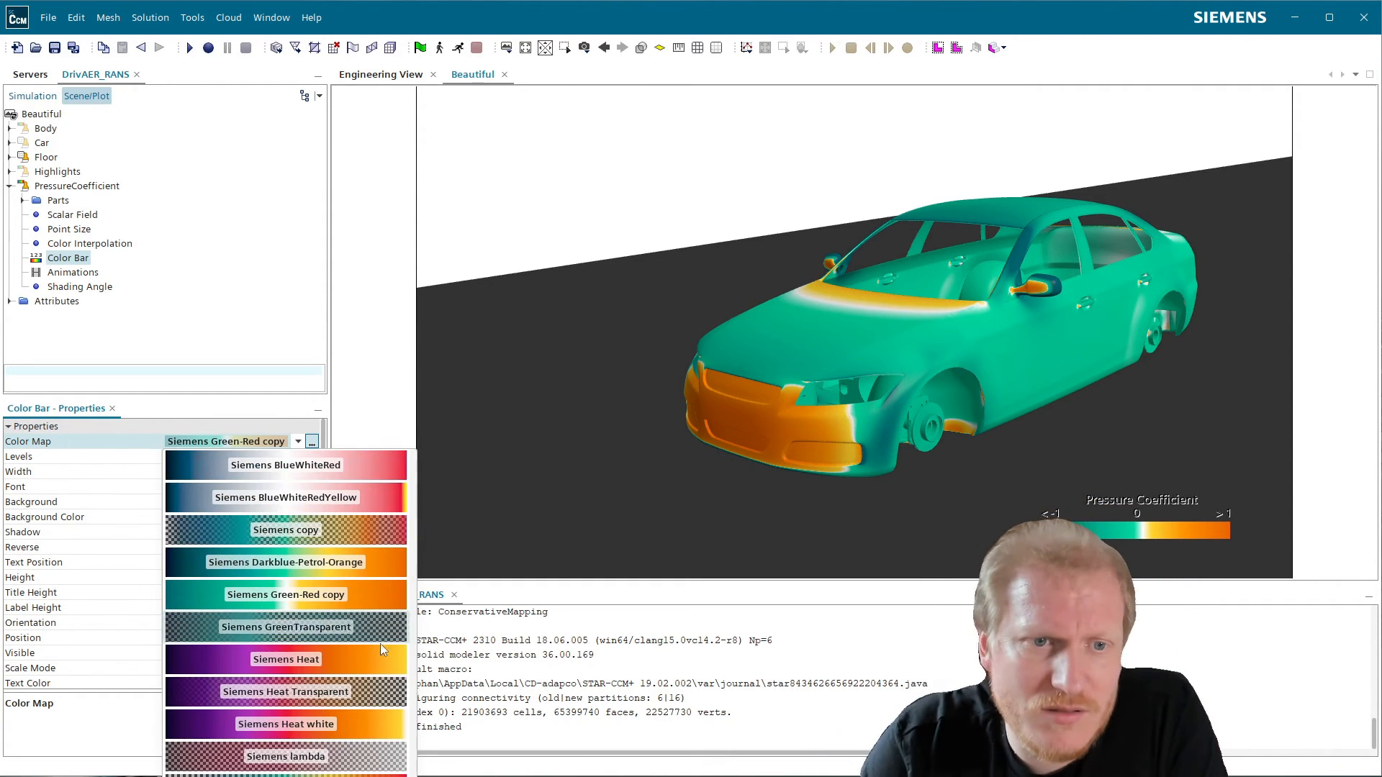
pyautogui.scroll(-3, 351, 593)
pyautogui.scroll(-3, 349, 599)
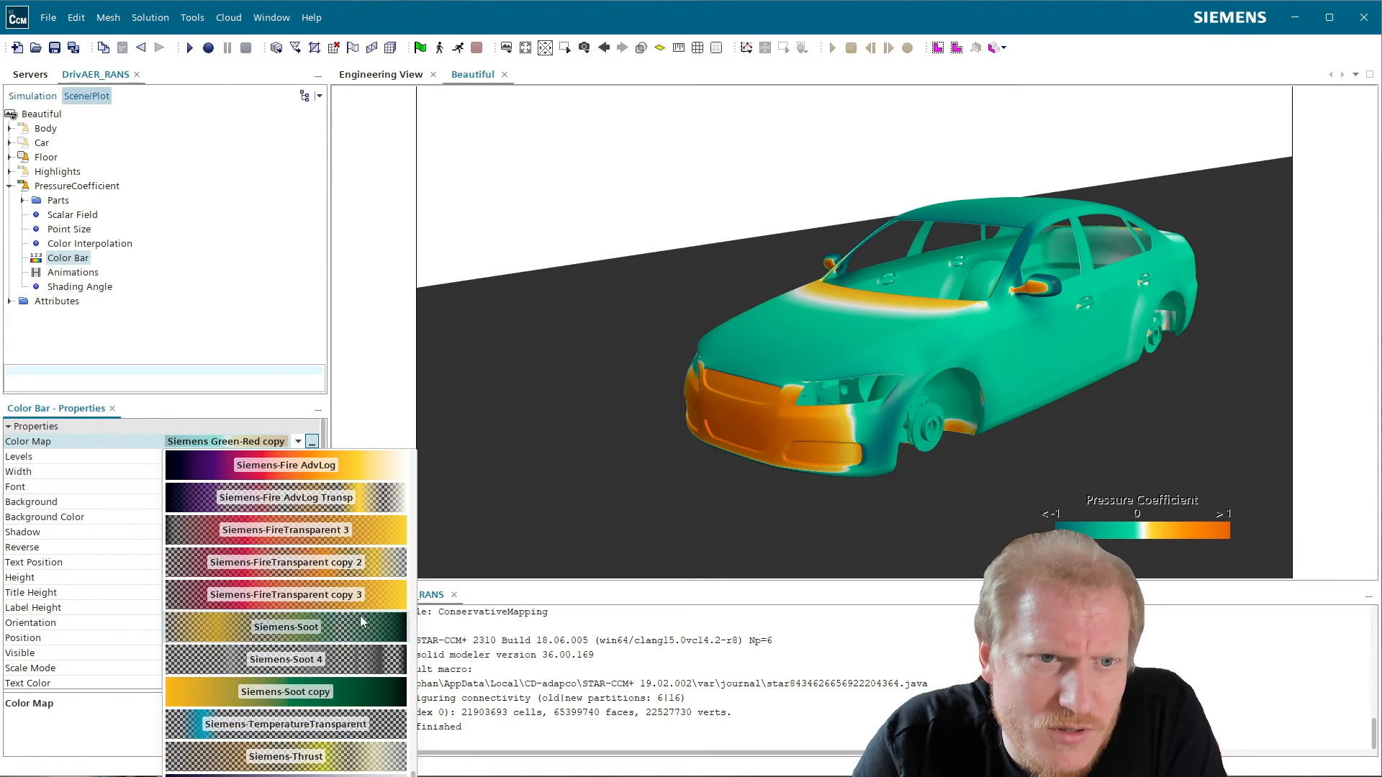
pyautogui.scroll(10, 367, 647)
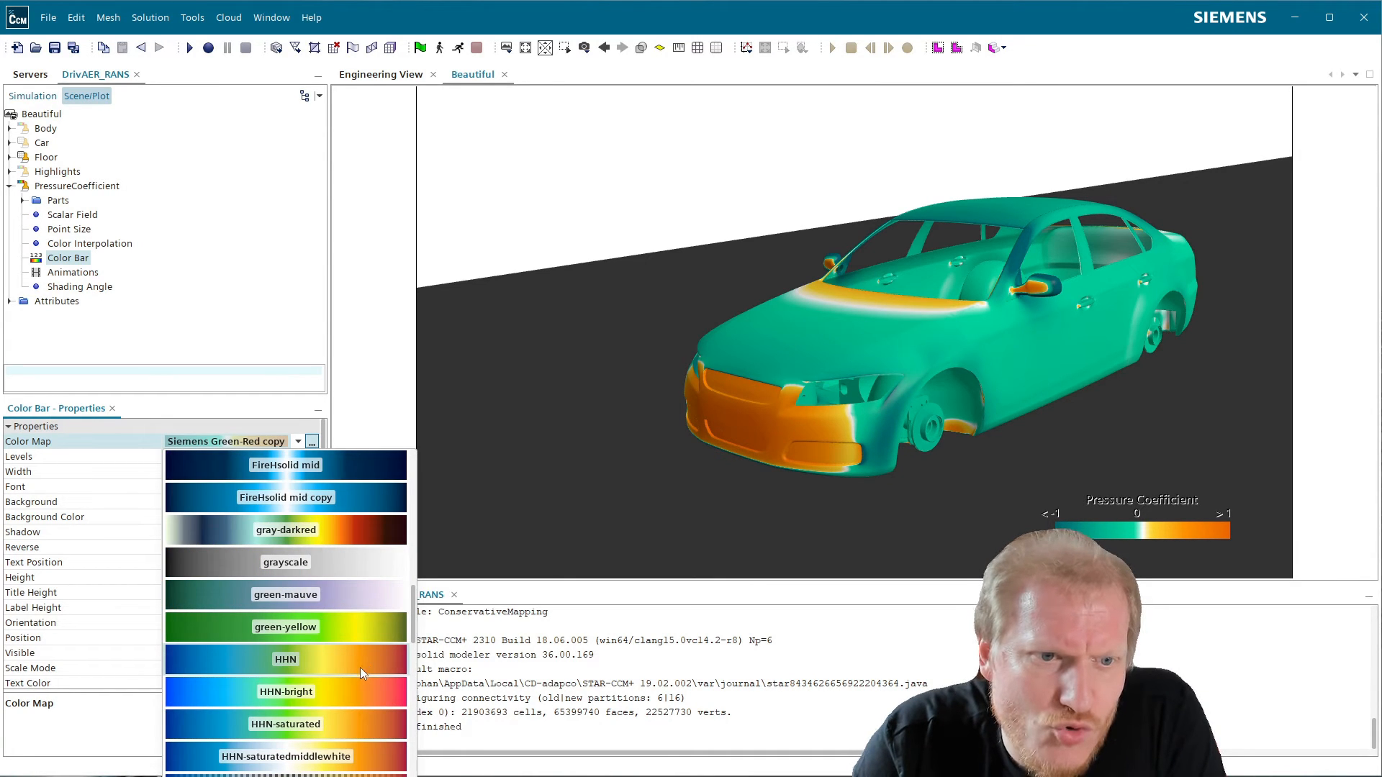
pyautogui.scroll(5, 360, 667)
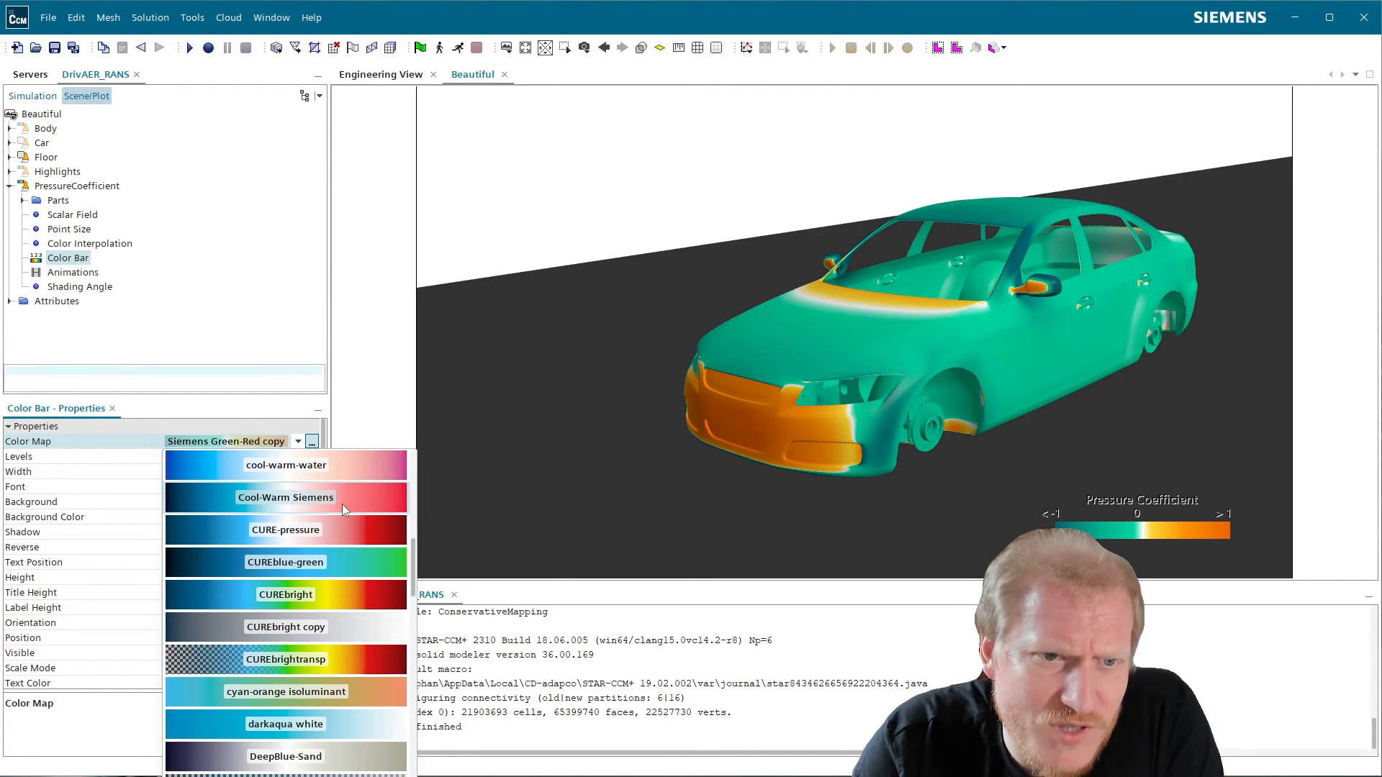
pyautogui.click(352, 466)
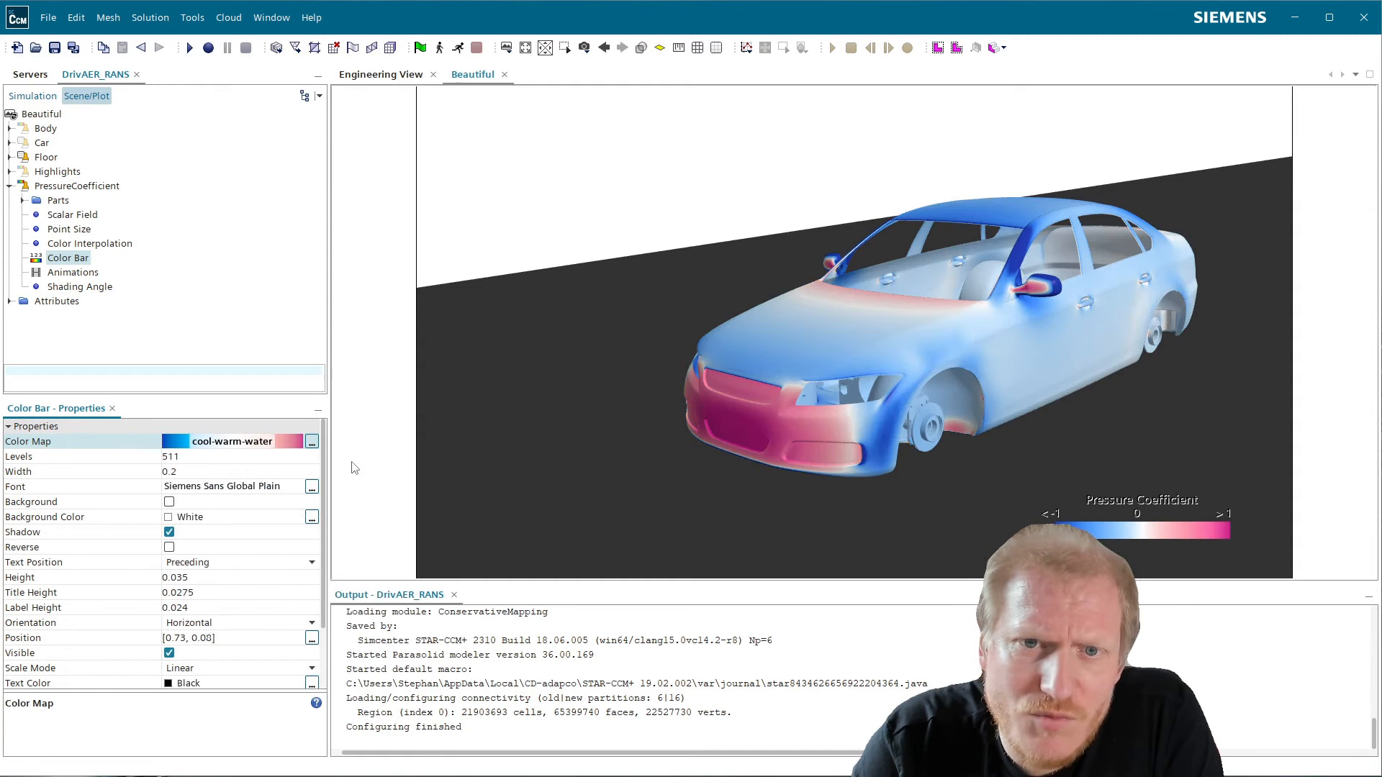
# - Set the pressure coefficient color bar's color map to Cool-Warm Siemens
pyautogui.click(247, 448)
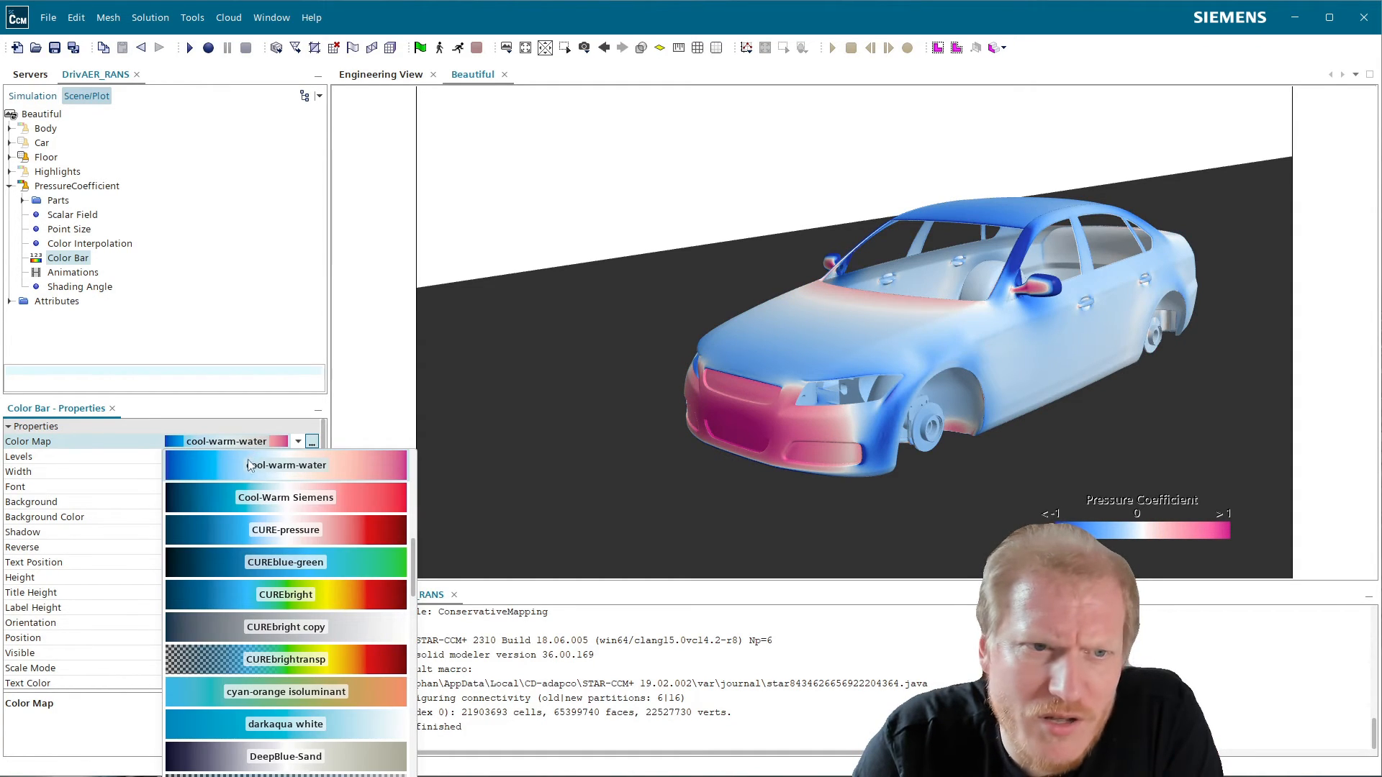
pyautogui.click(262, 502)
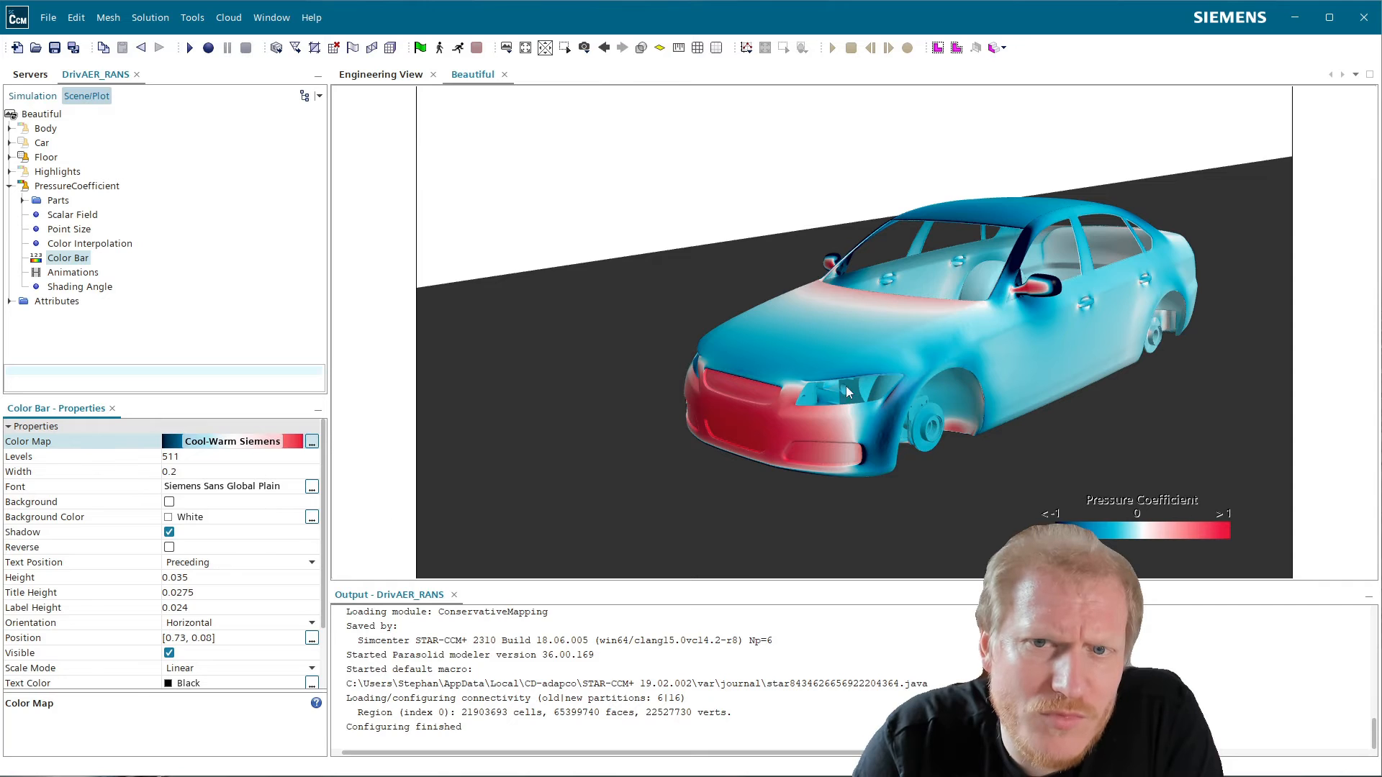
pyautogui.moveTo(865, 383); pyautogui.dragTo(801, 375)
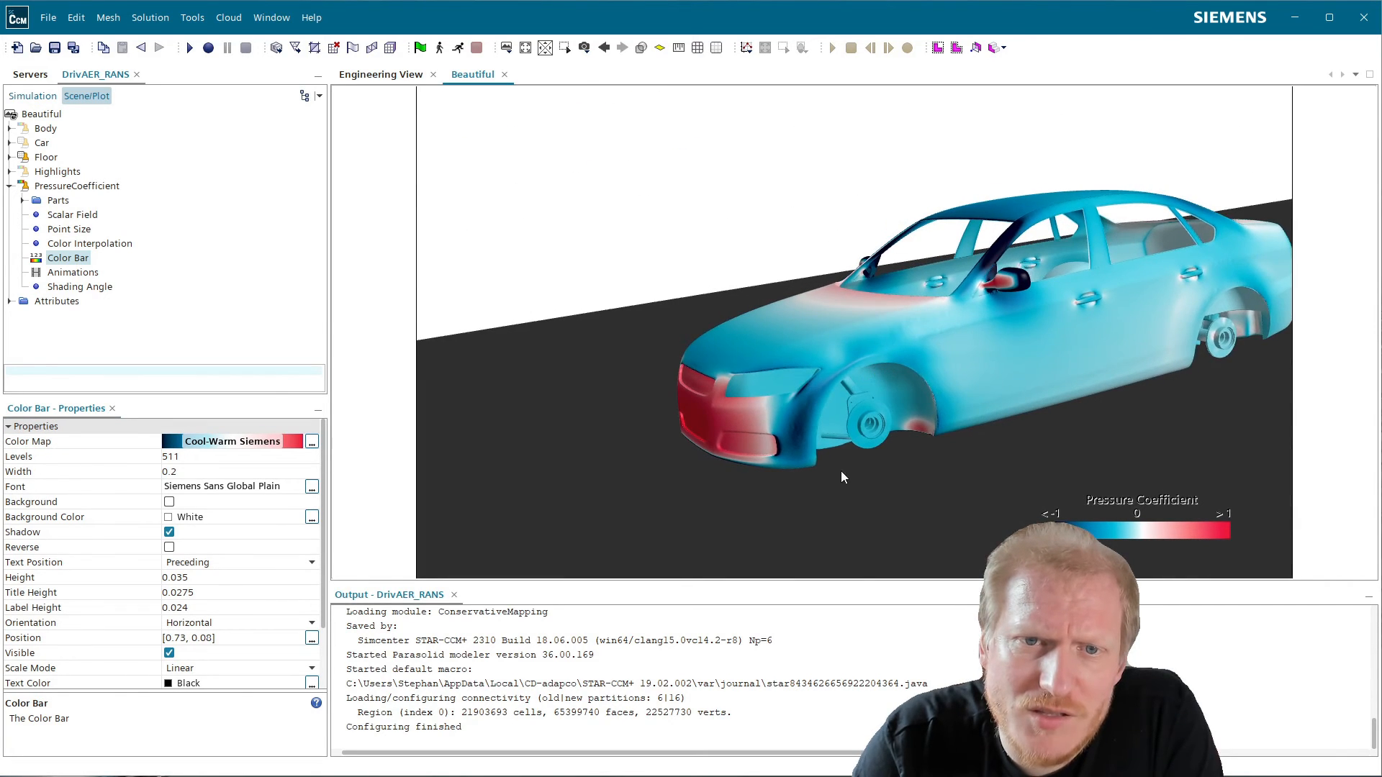
pyautogui.moveTo(841, 471); pyautogui.dragTo(832, 412, button='middle')
pyautogui.moveTo(832, 412); pyautogui.dragTo(857, 427)
pyautogui.scroll(4, 810, 394)
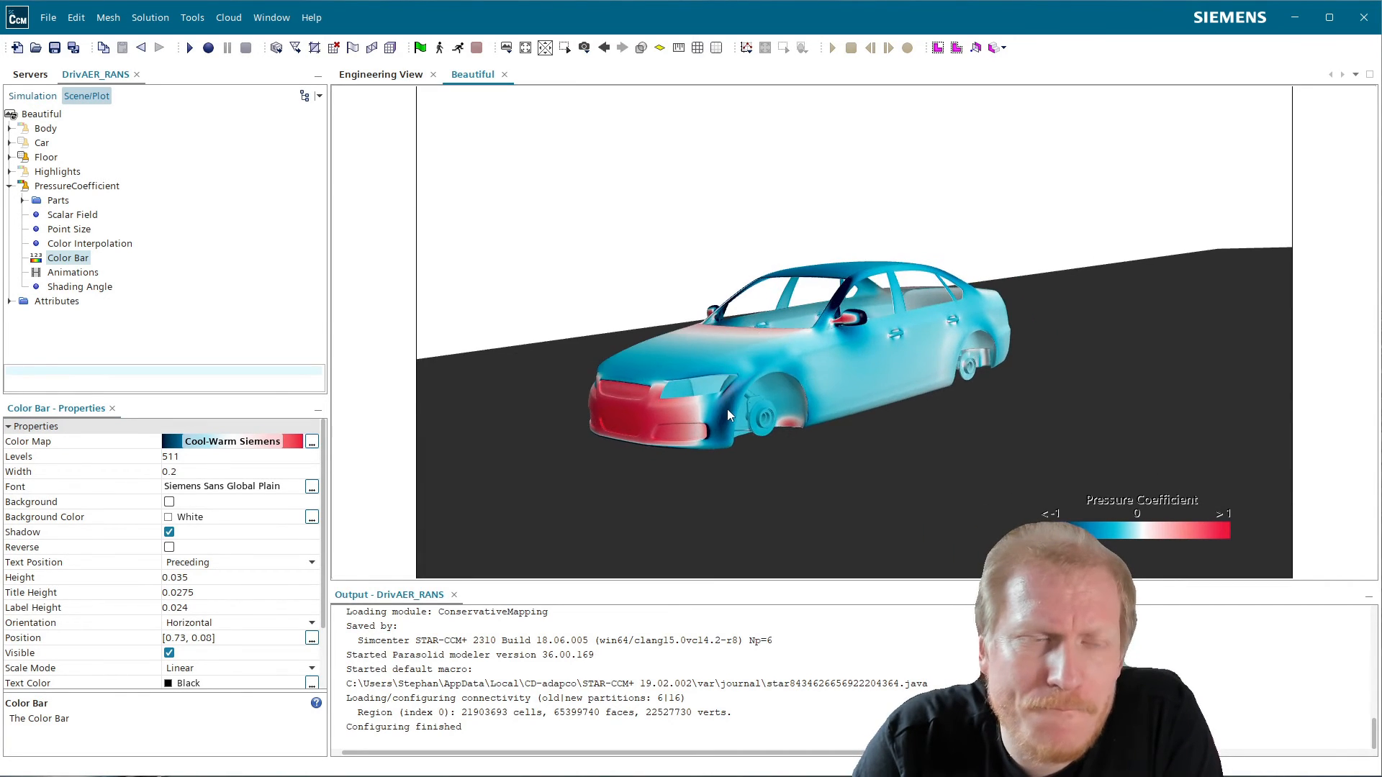
pyautogui.moveTo(710, 410)
pyautogui.mouseDown()
pyautogui.moveTo(805, 407)
pyautogui.moveTo(718, 427)
pyautogui.mouseUp()
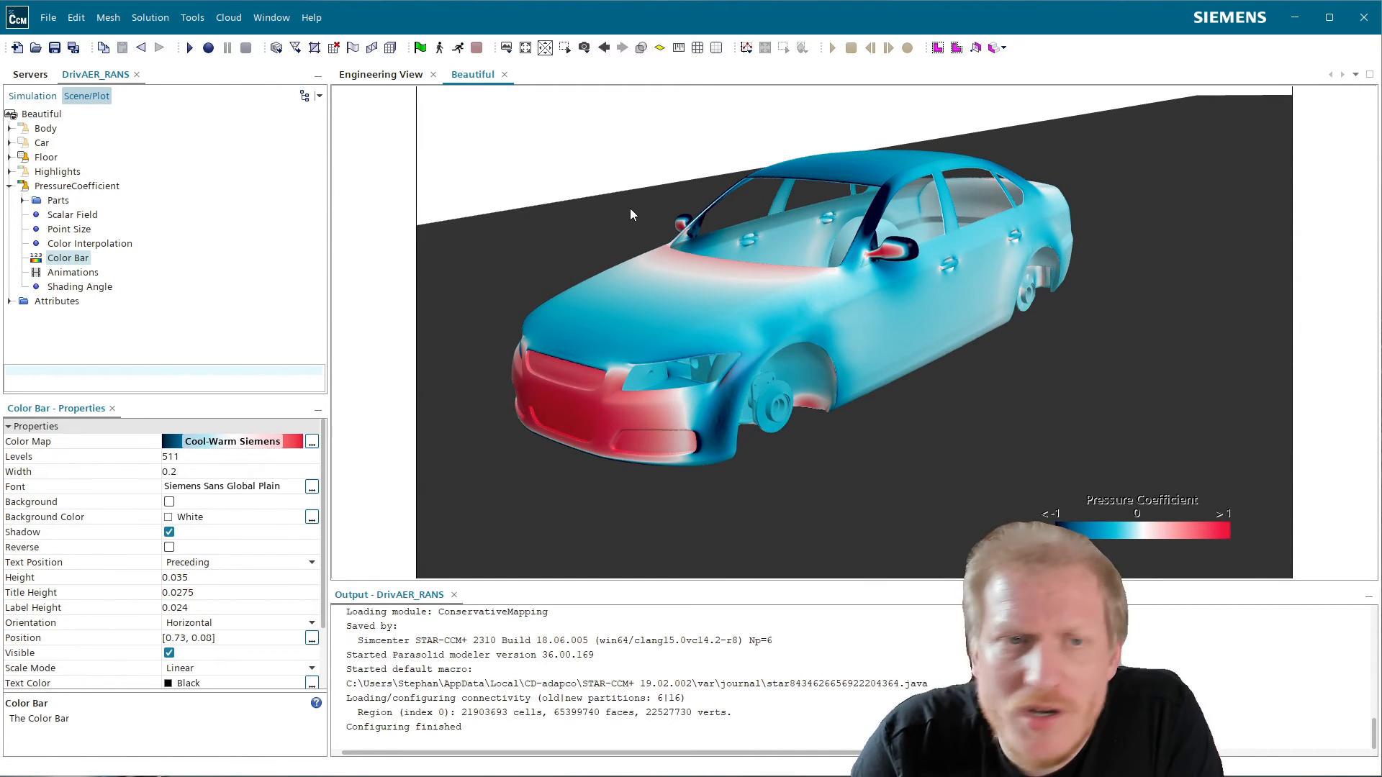
# - Enable advanced rendering for the Beautiful scene and turn on shadows for the PressureCoefficient displayer
pyautogui.click(42, 114)
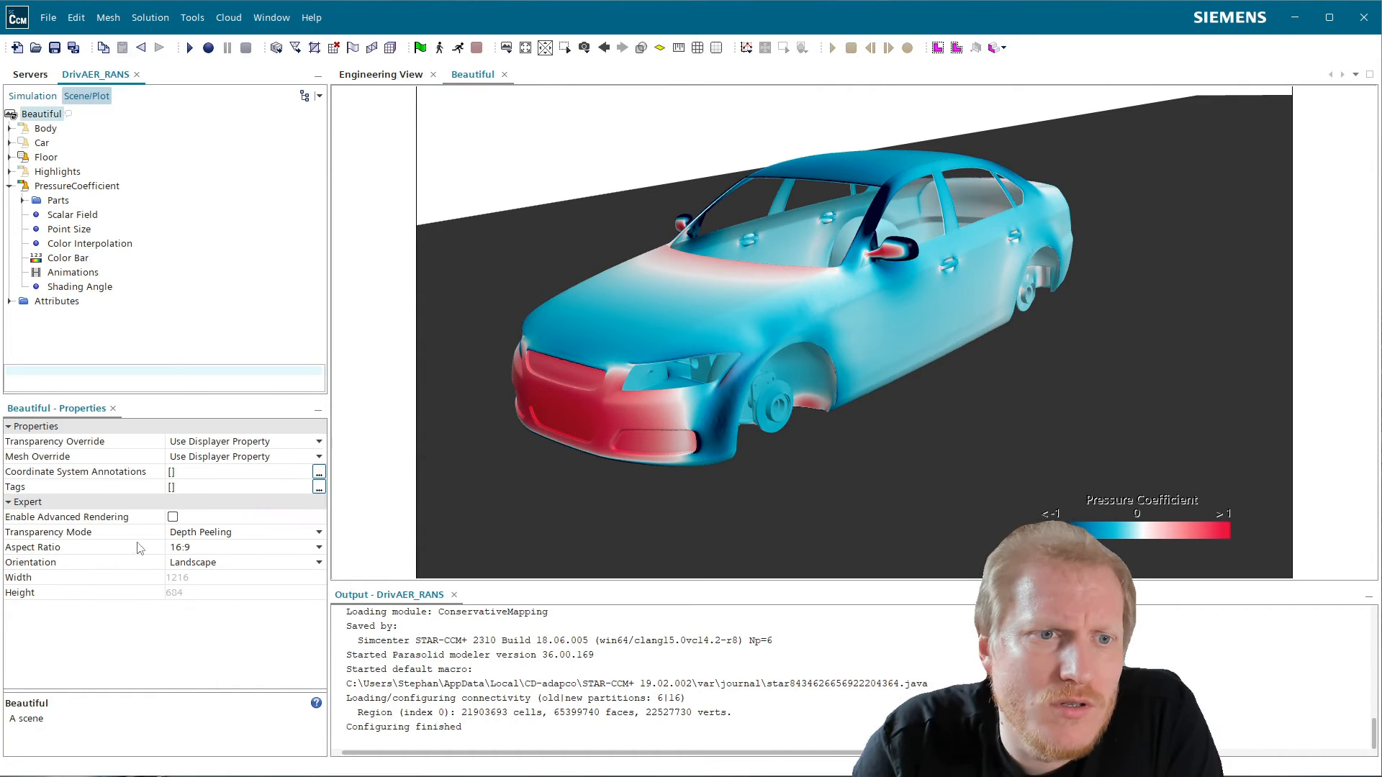
pyautogui.click(173, 518)
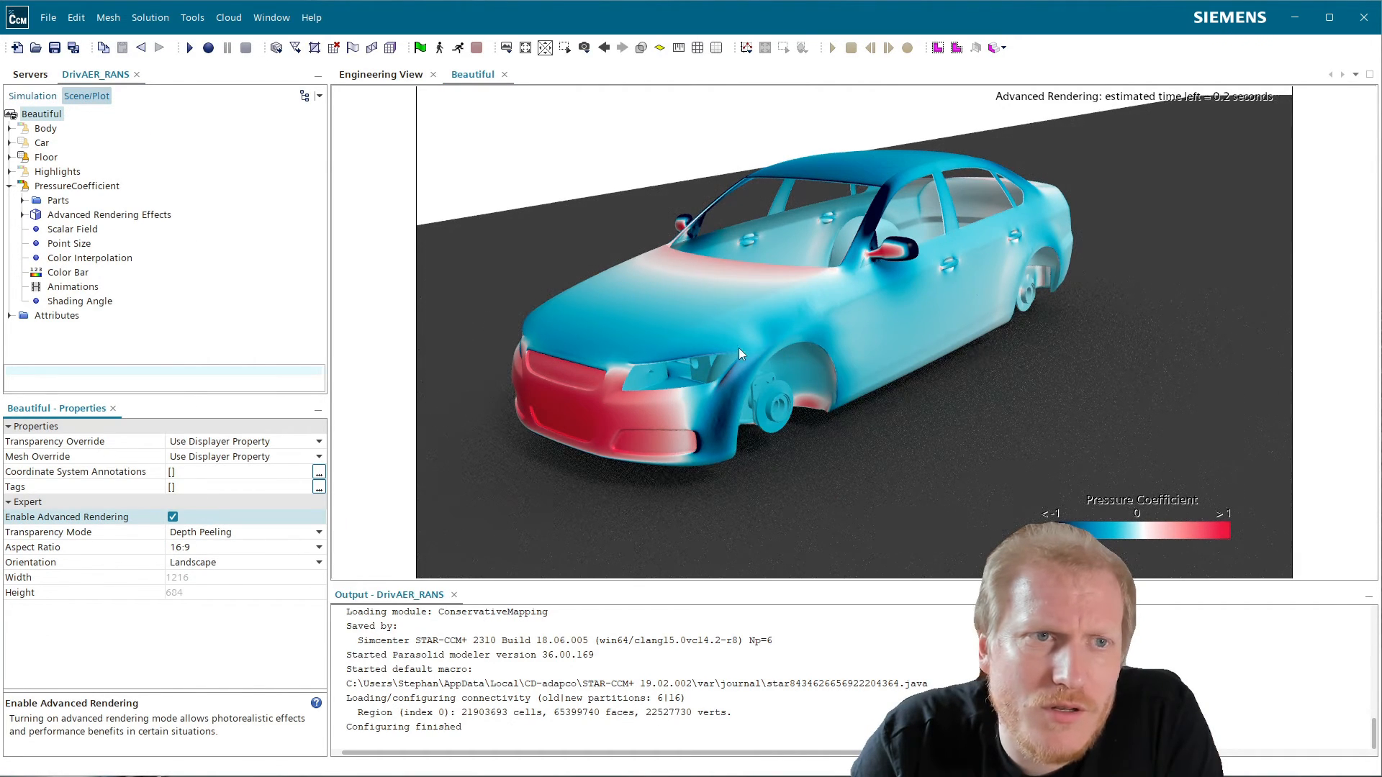
pyautogui.click(85, 216)
pyautogui.click(172, 442)
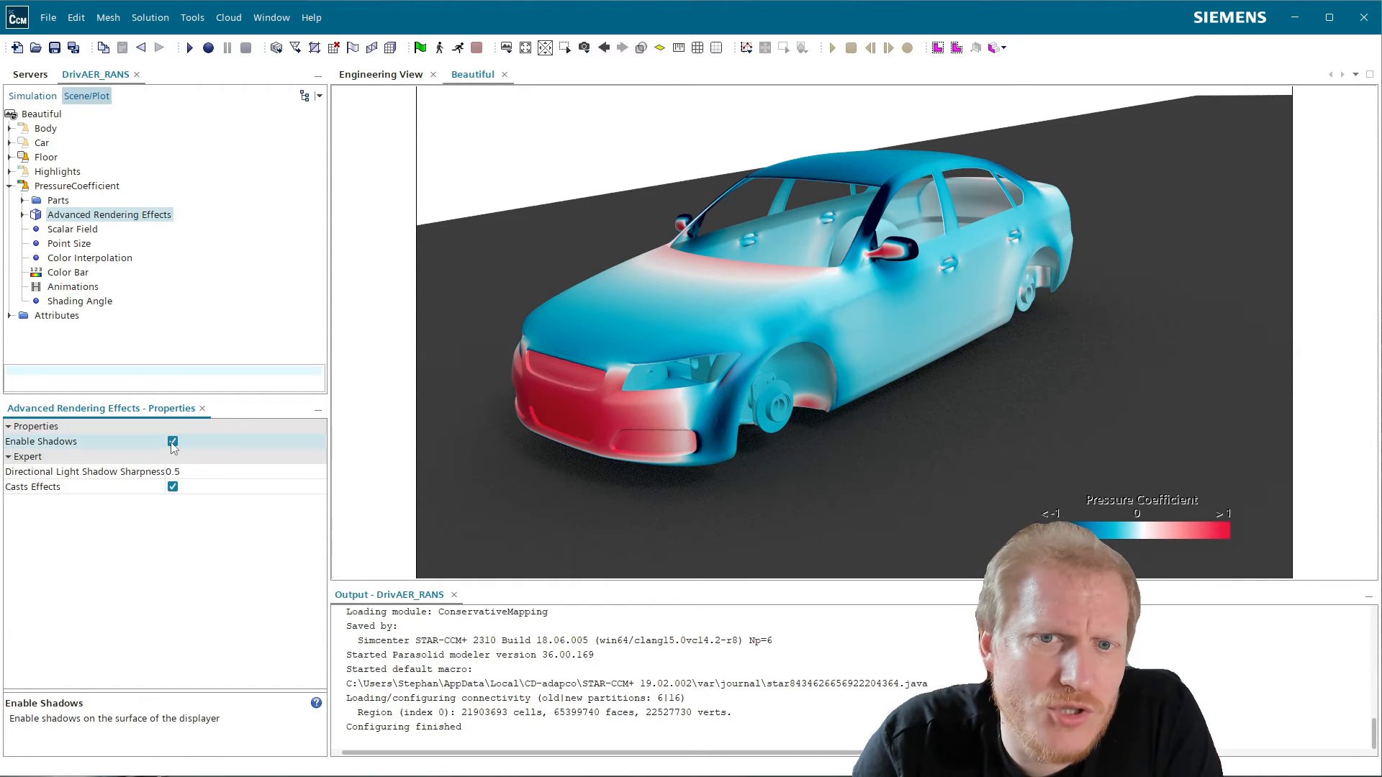
# - Set the PressureCoefficient displayer's advanced rendering material effect to Matte
pyautogui.click(23, 215)
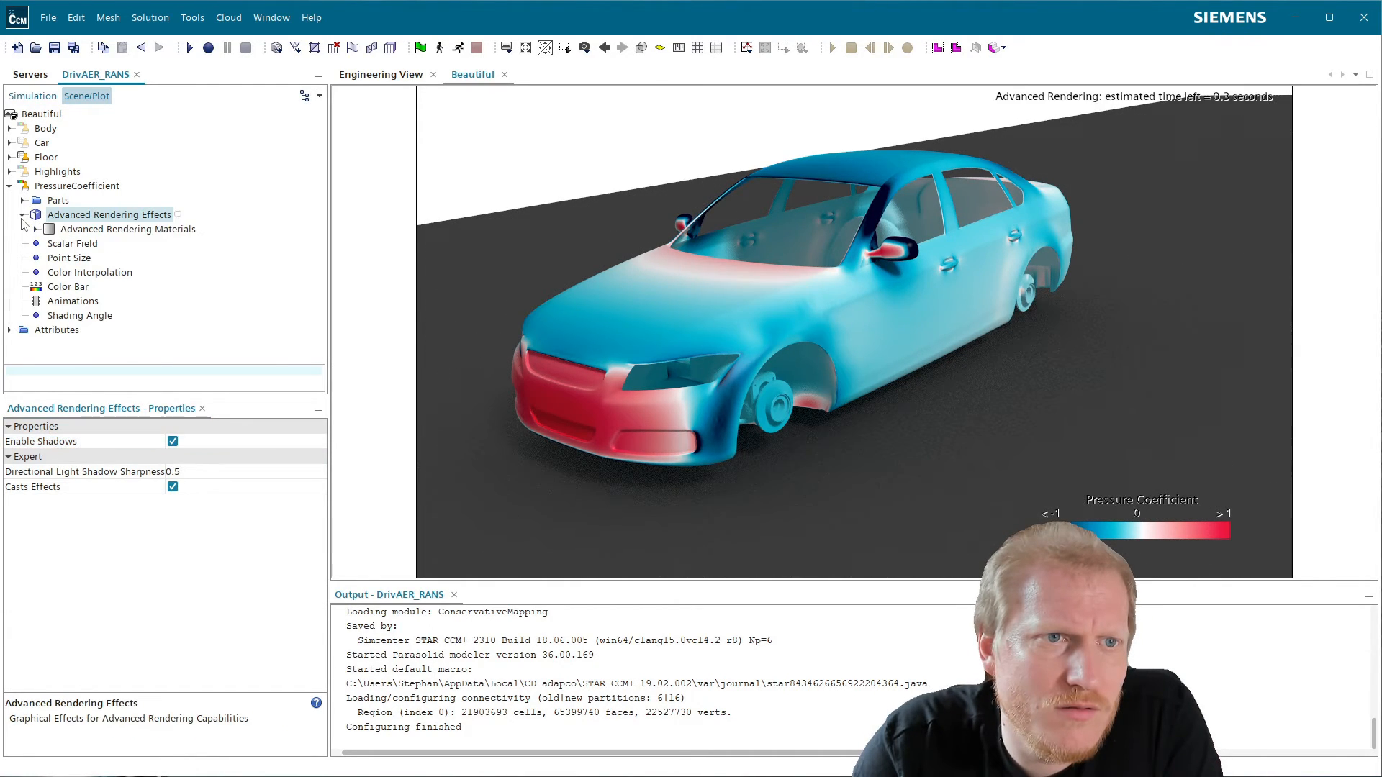
pyautogui.click(127, 229)
pyautogui.click(254, 441)
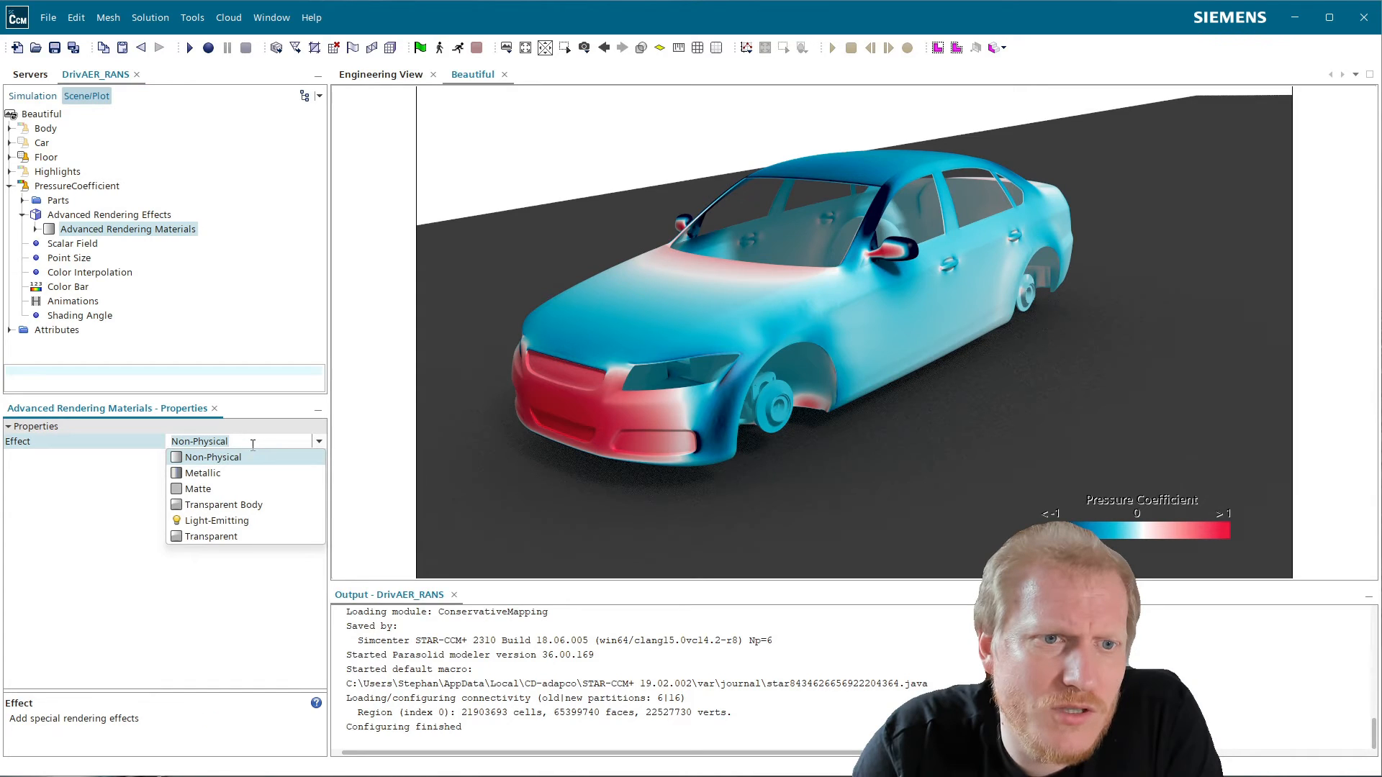
pyautogui.click(225, 489)
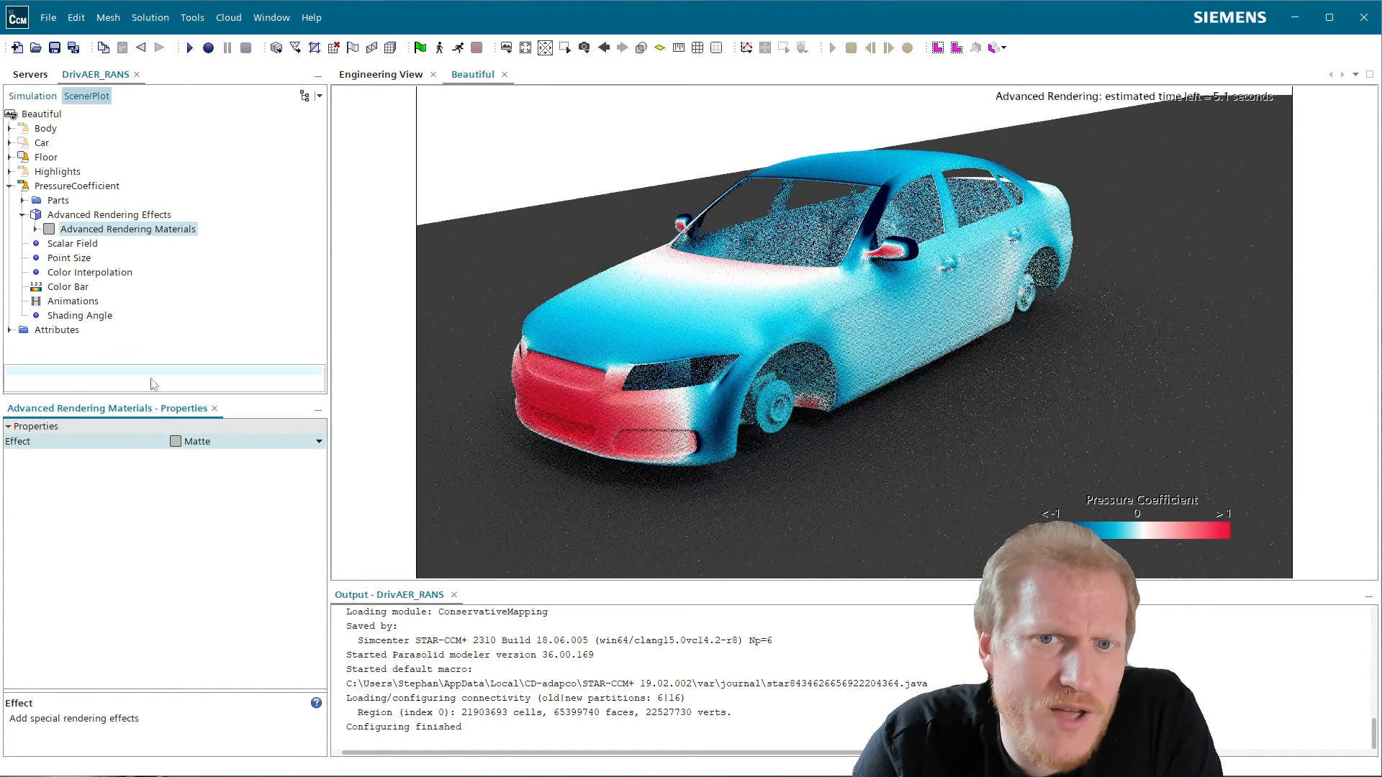
# - Set the Clearcoat IOR of the PressureCoefficient displayer's Matte material to 1.5
pyautogui.click(34, 229)
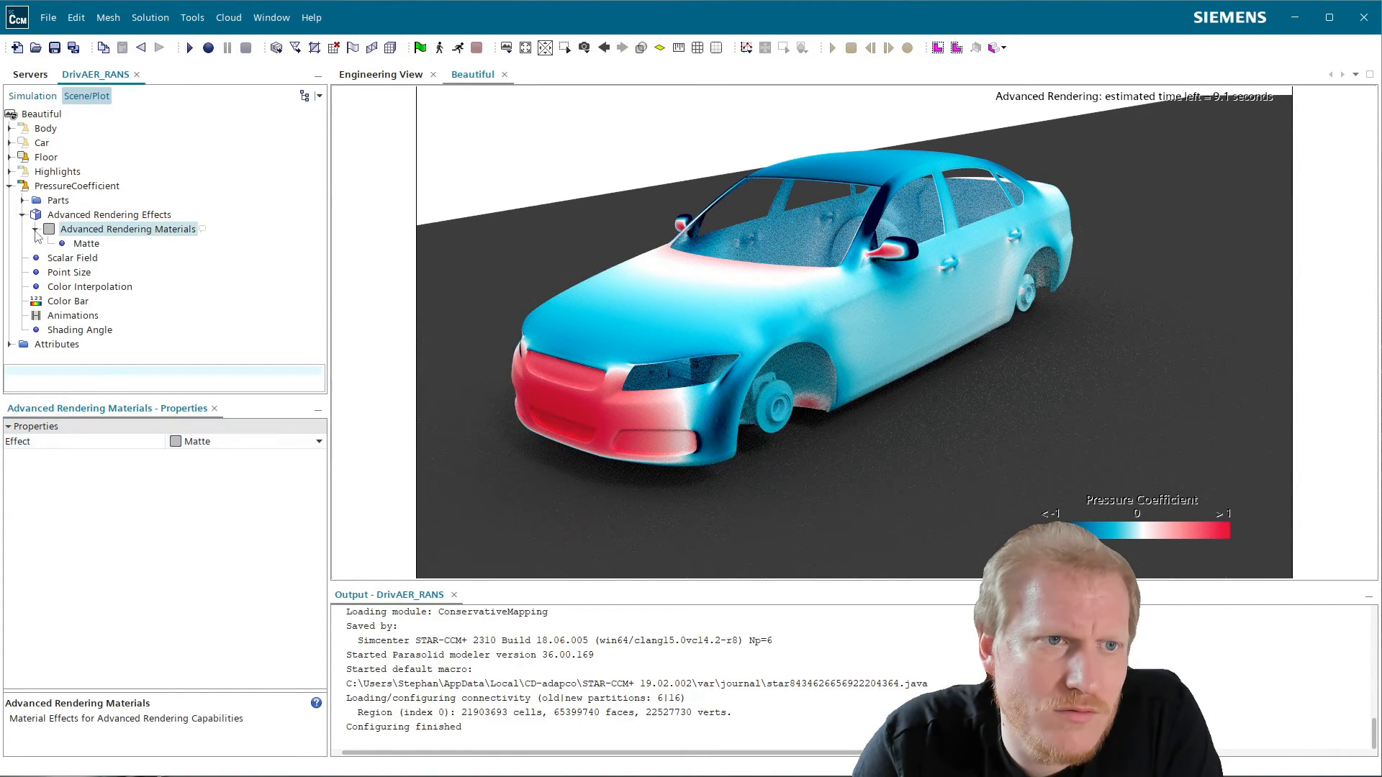
pyautogui.click(84, 245)
pyautogui.click(192, 456)
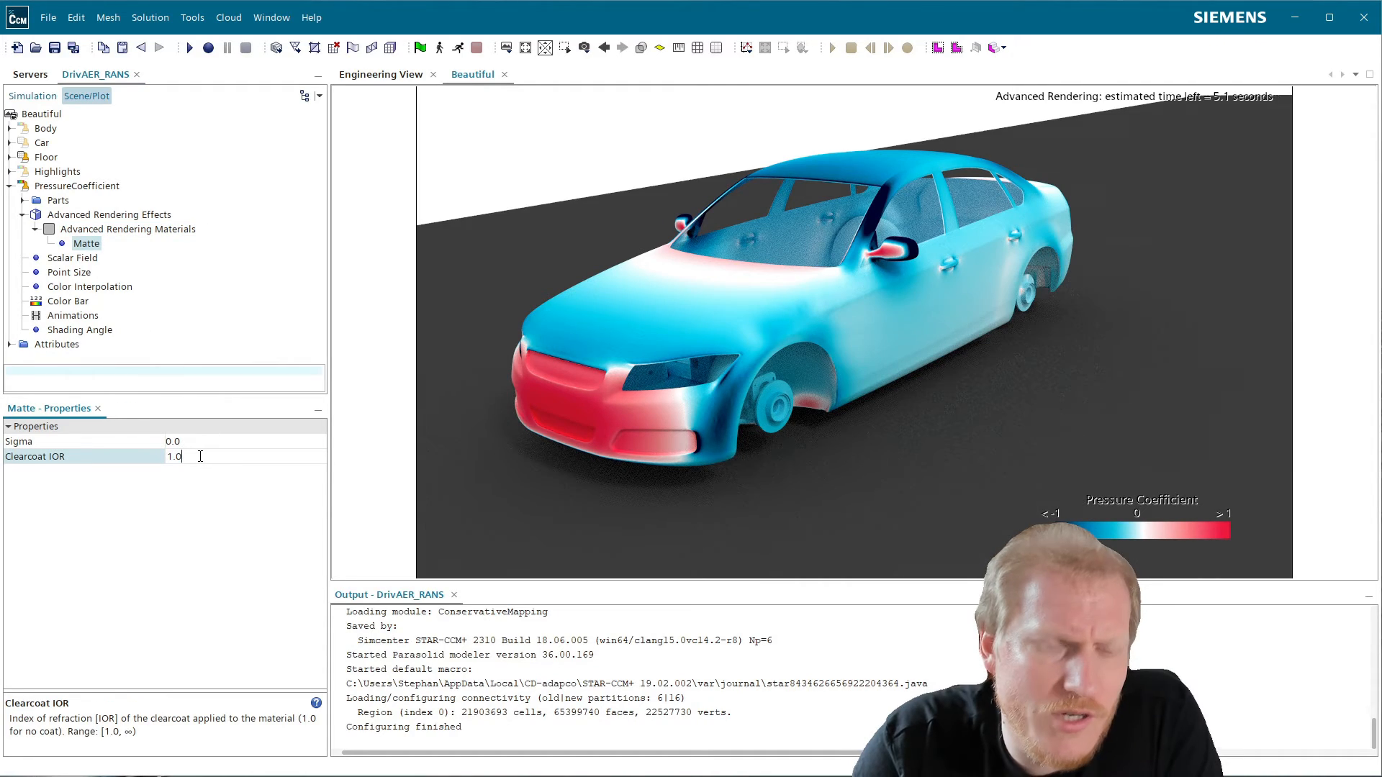
pyautogui.press('BackSpace')
pyautogui.write('5')
pyautogui.press('Return')
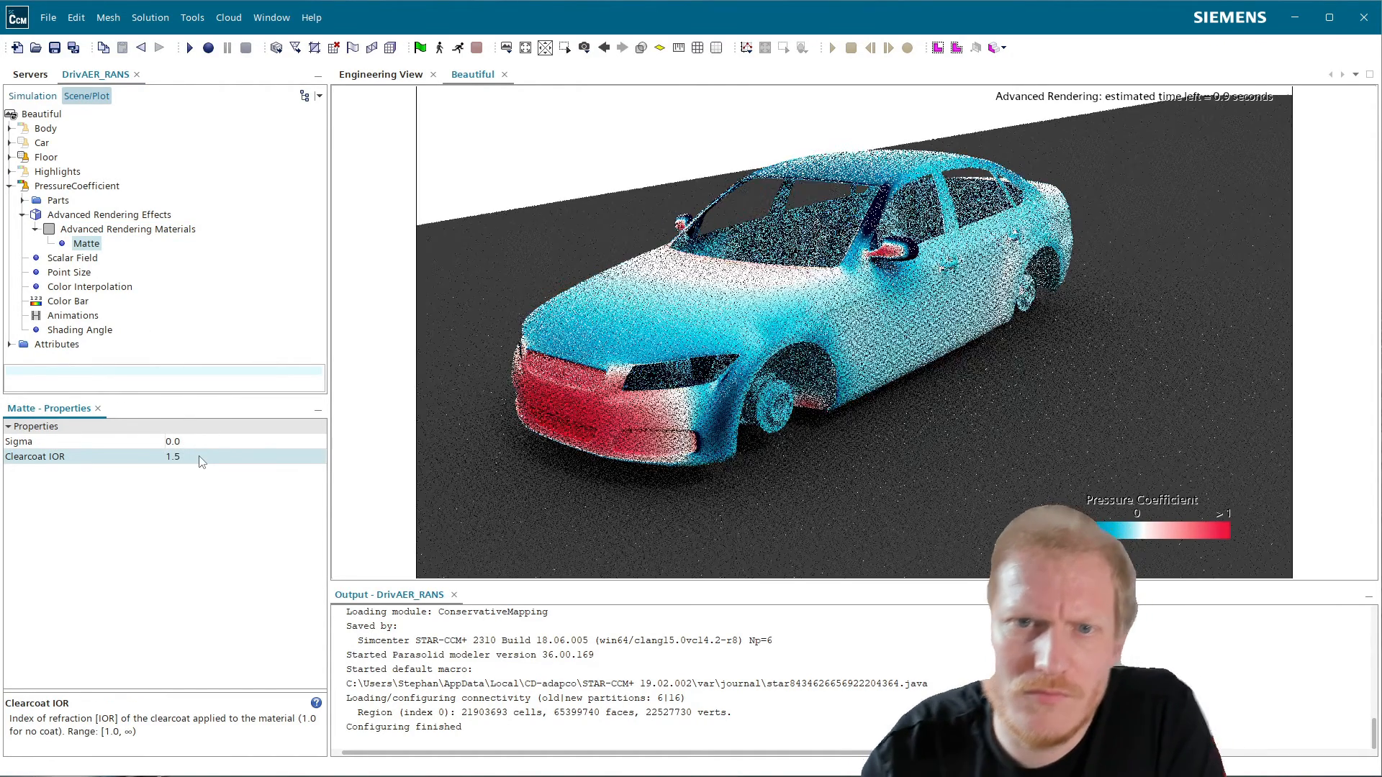
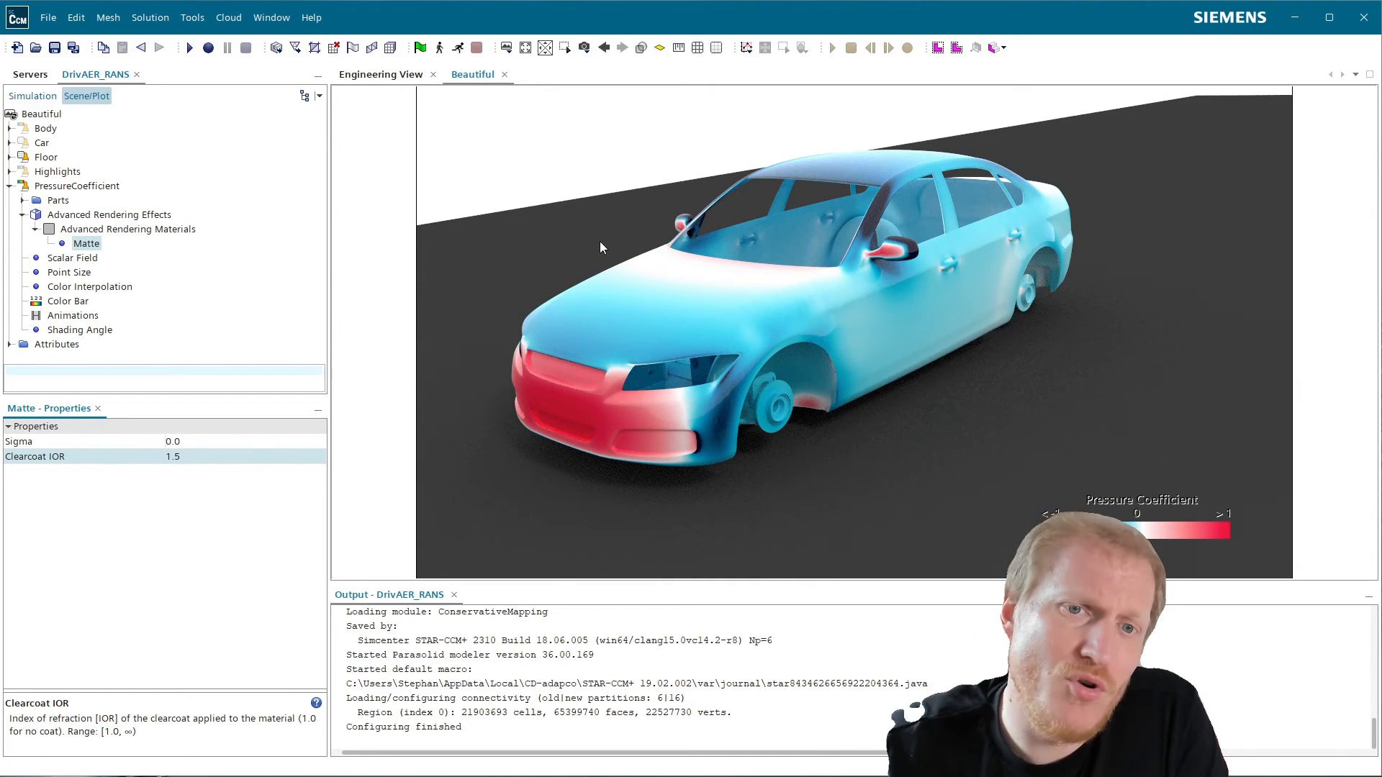
# - Select the soft red control point in the color bar's color map and copy Orange's hex code FF9000 from the palette PDF in the browser
pyautogui.click(120, 246)
pyautogui.click(80, 302)
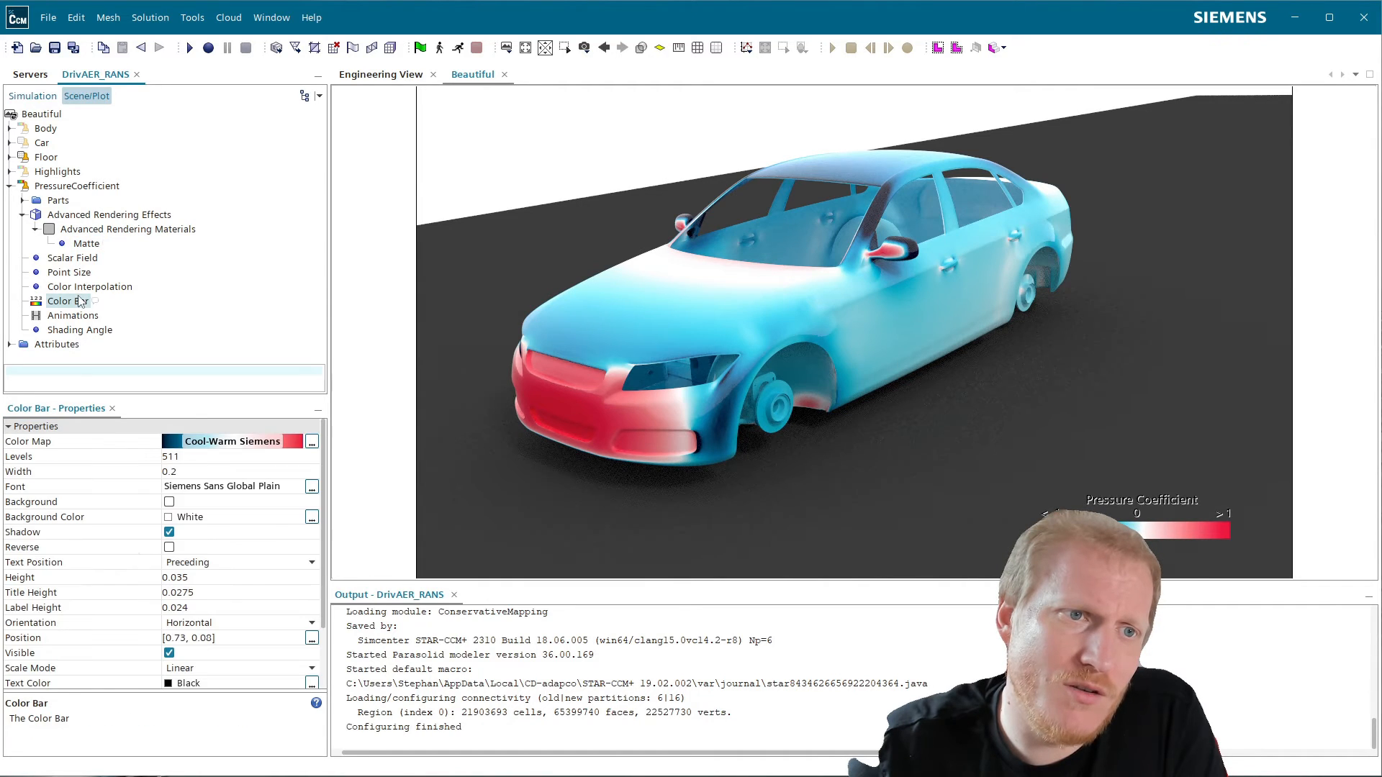
pyautogui.click(312, 441)
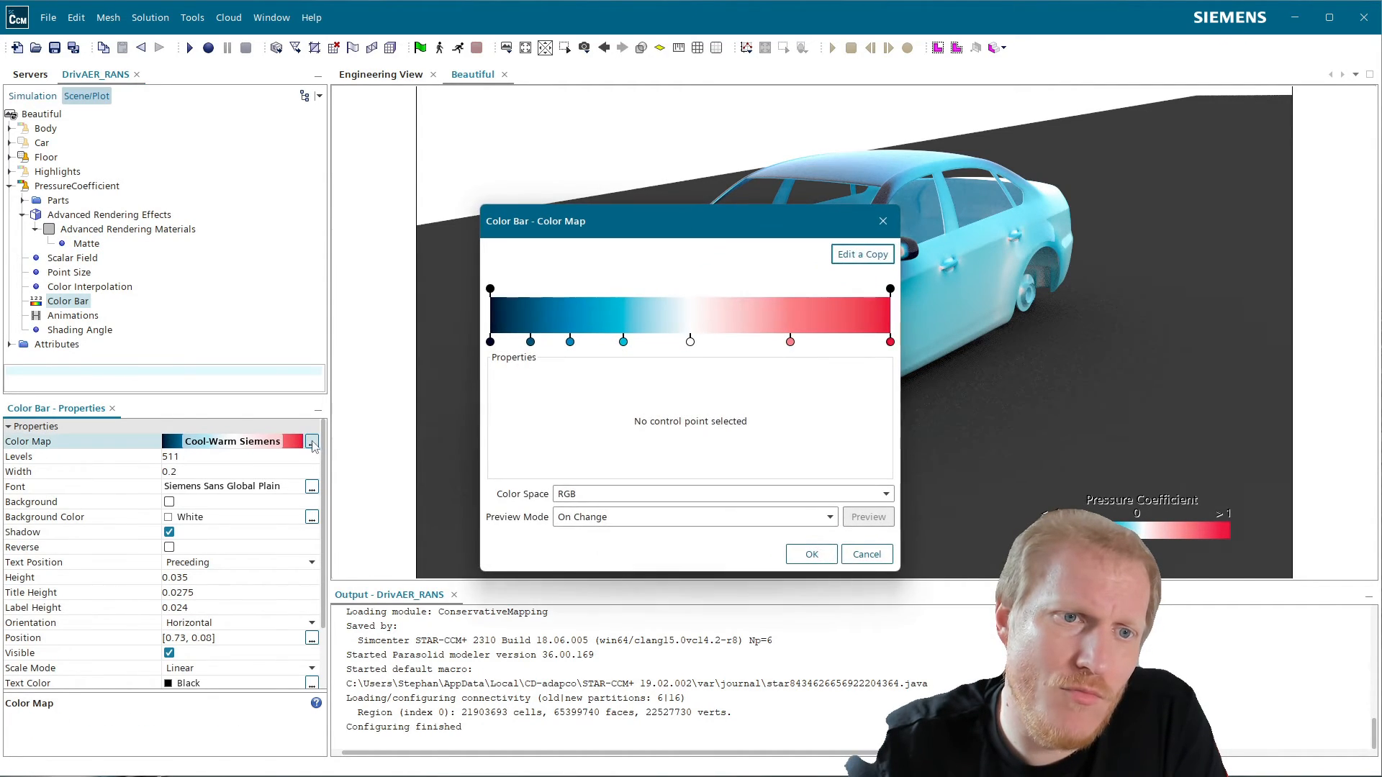
pyautogui.click(790, 343)
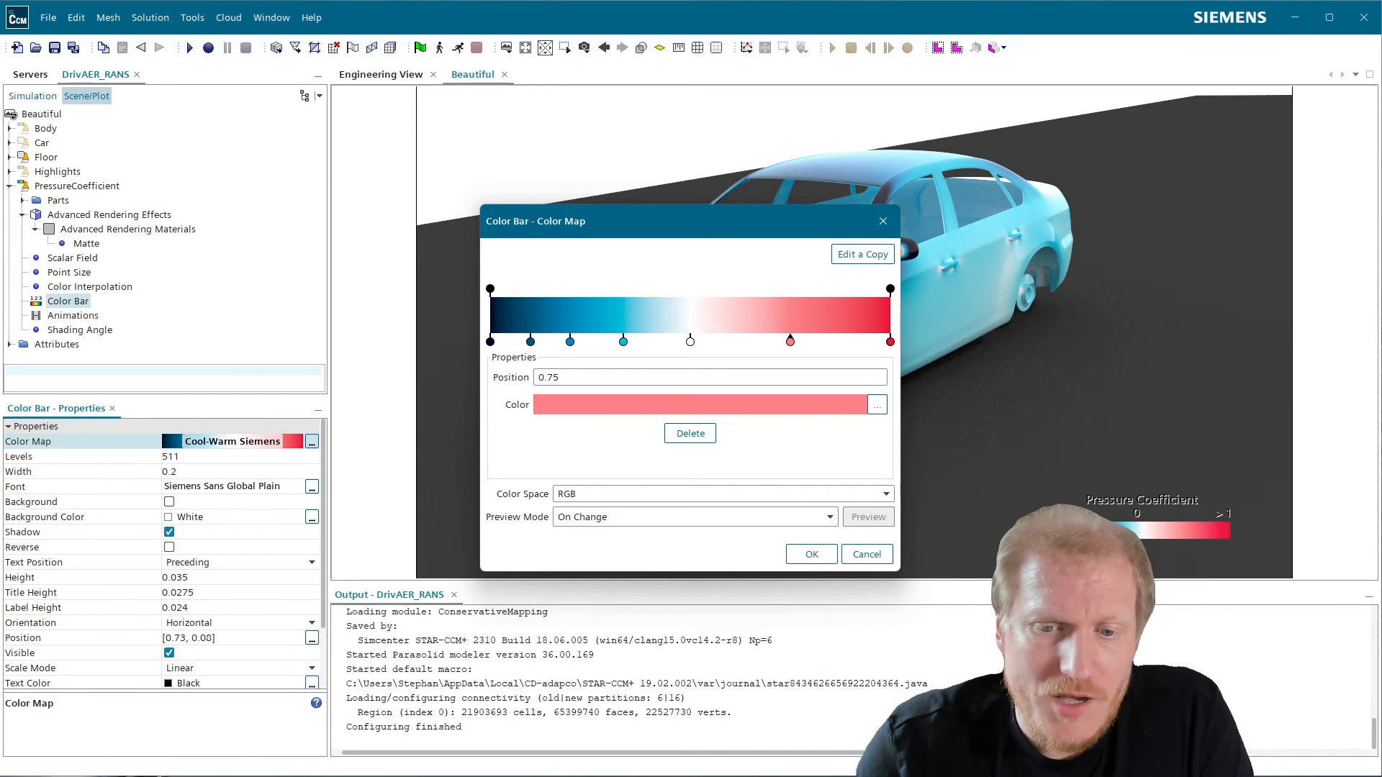
pyautogui.hotkey('alt', 'Tab')
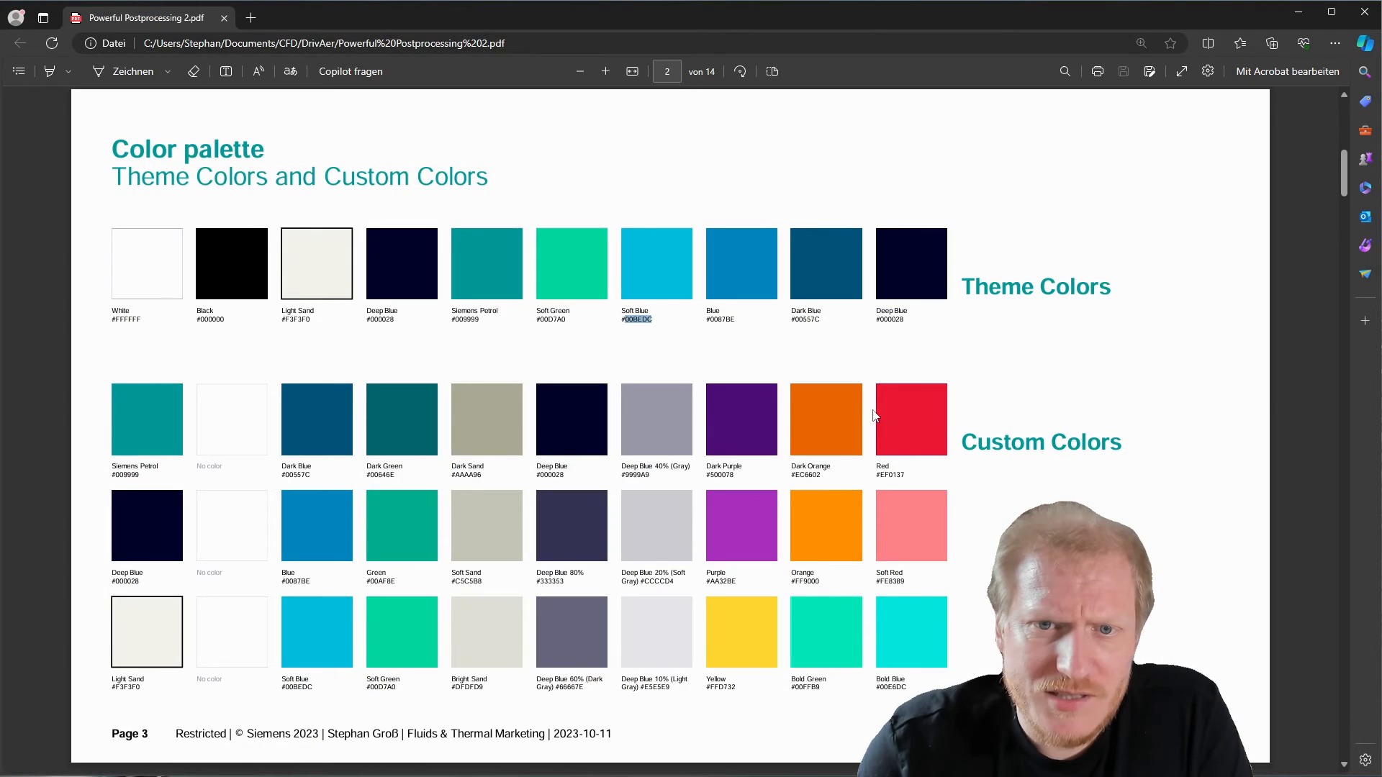
pyautogui.doubleClick(806, 475)
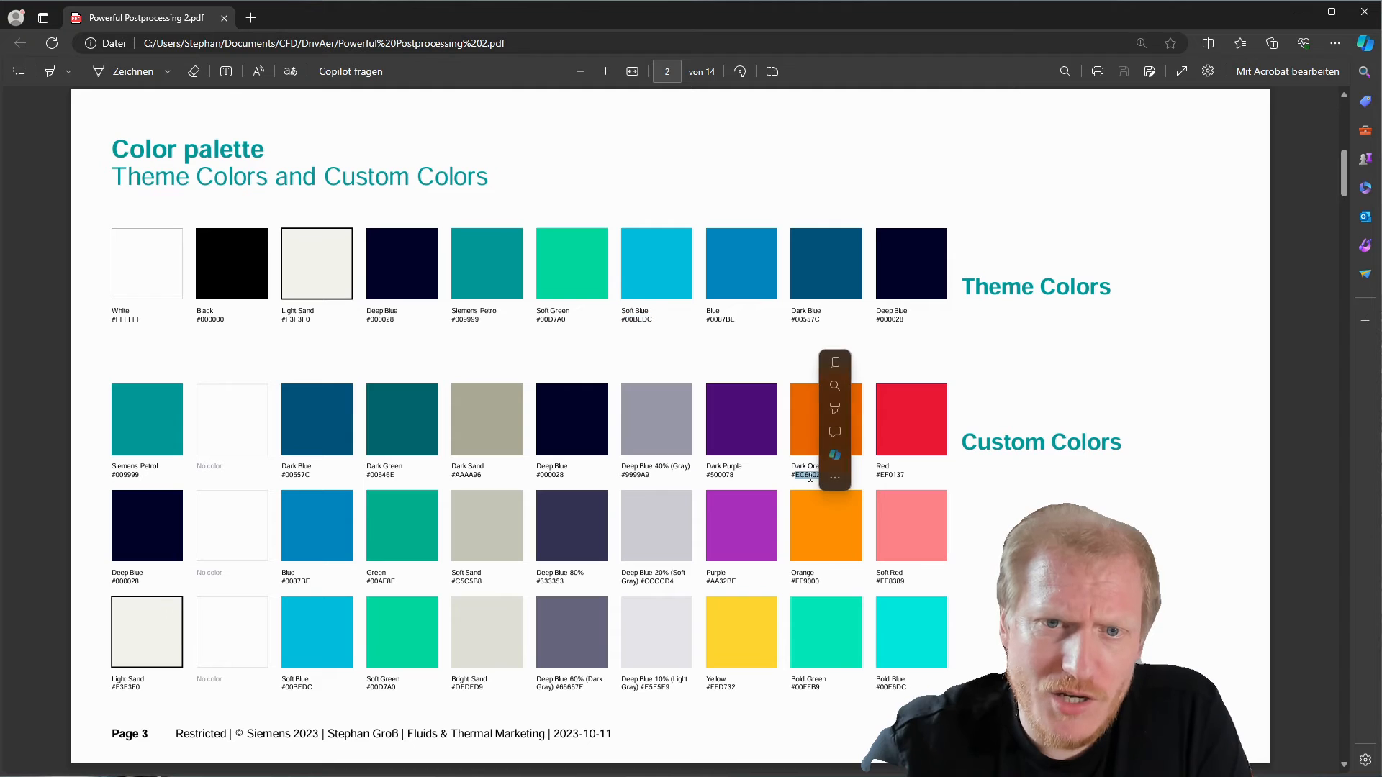
pyautogui.doubleClick(809, 581)
pyautogui.hotkey('ctrl', 'c')
pyautogui.hotkey('alt', 'Tab')
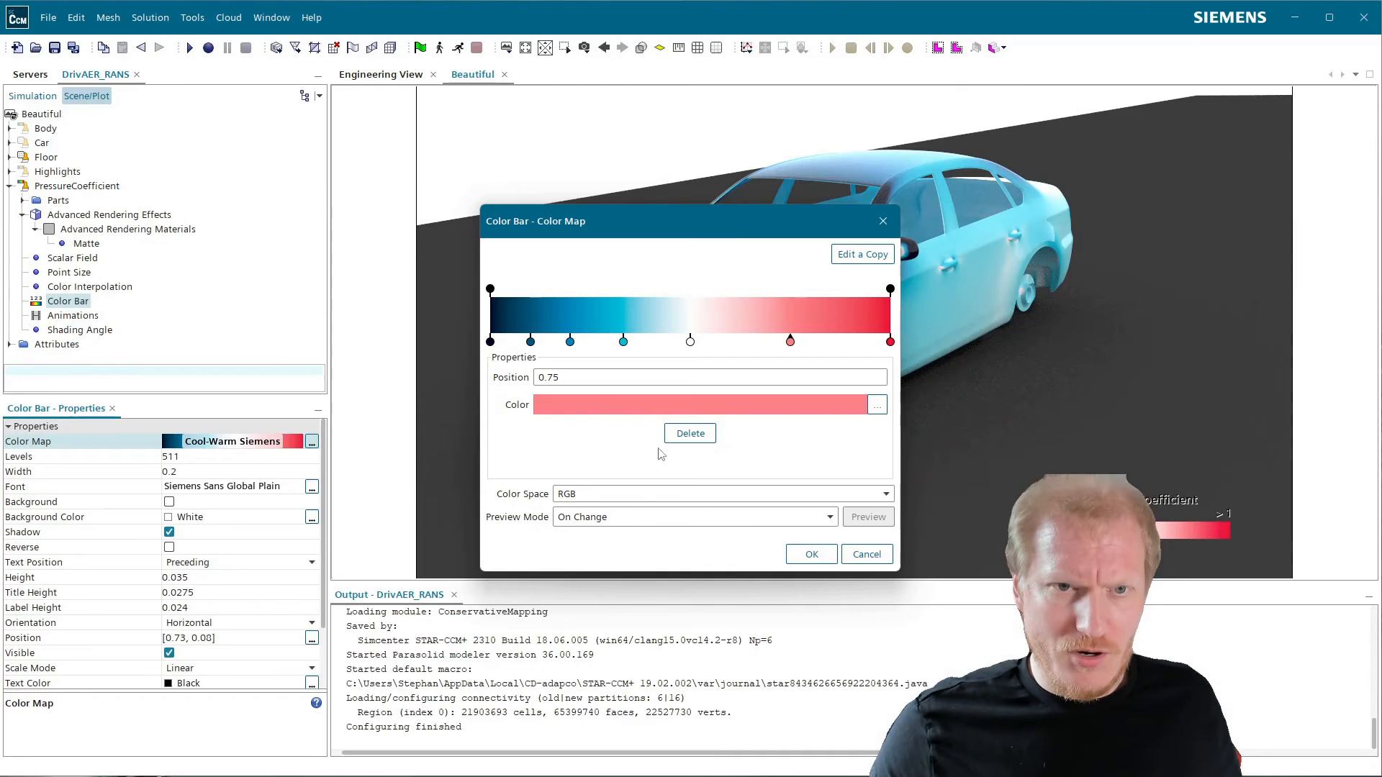
# - Change the selected soft red control point's color to FF9000 and its position to 0.8
pyautogui.click(677, 405)
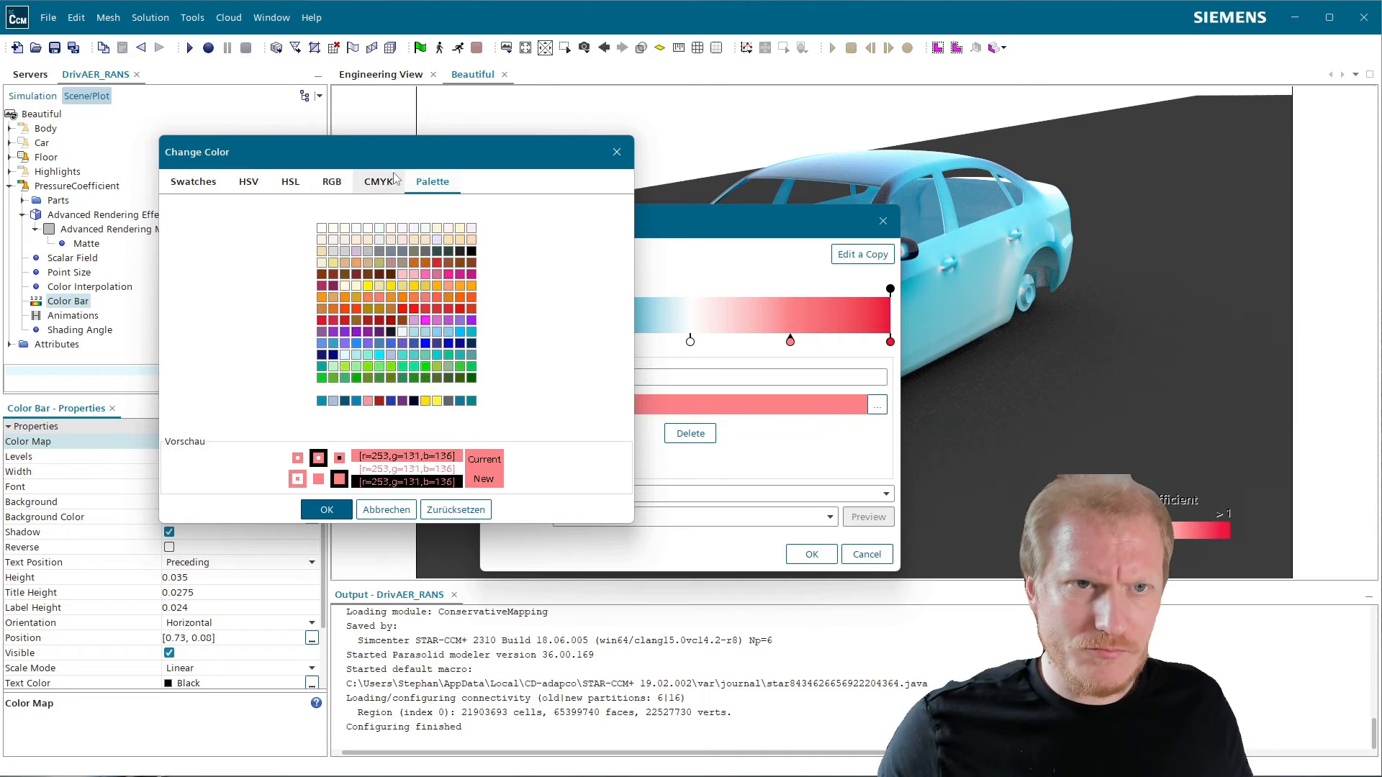
pyautogui.click(332, 182)
pyautogui.doubleClick(585, 375)
pyautogui.hotkey('ctrl', 'v')
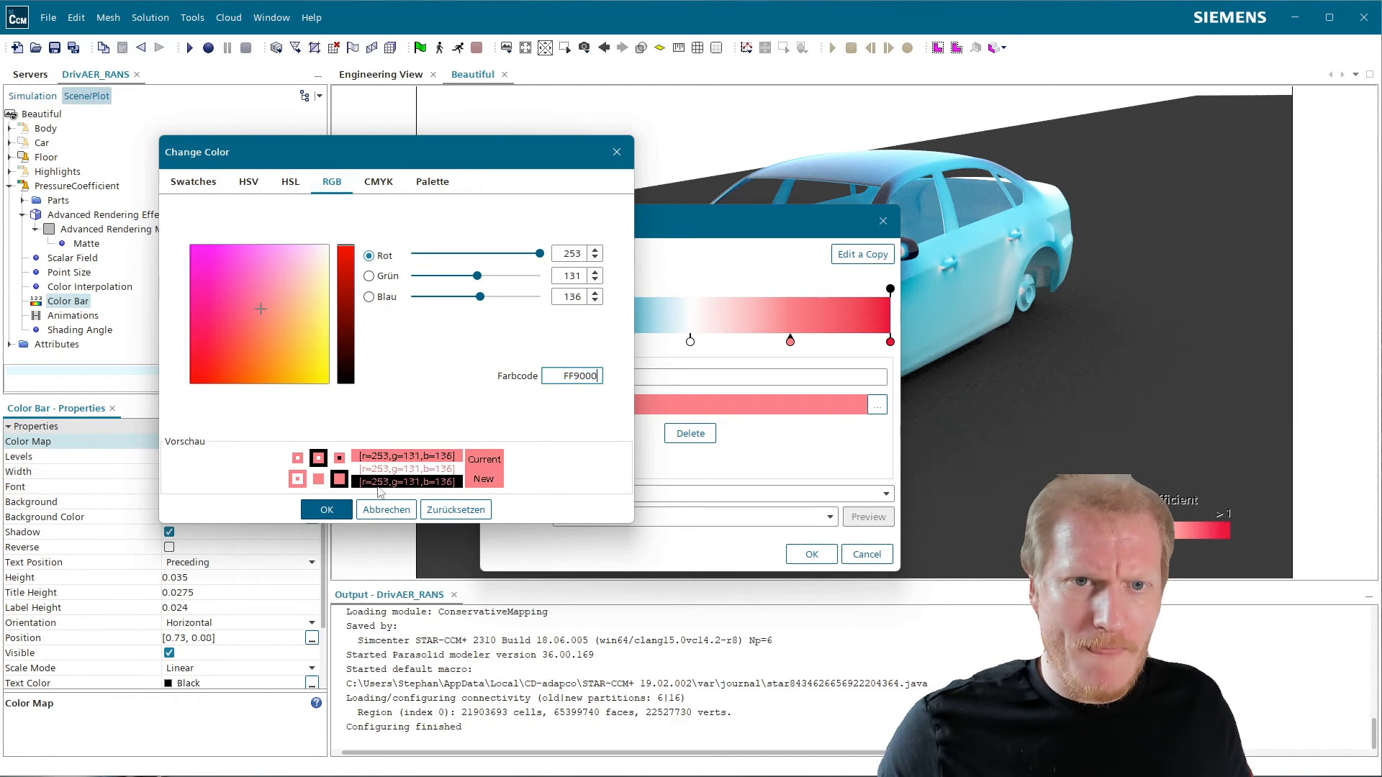
pyautogui.click(311, 509)
pyautogui.click(609, 377)
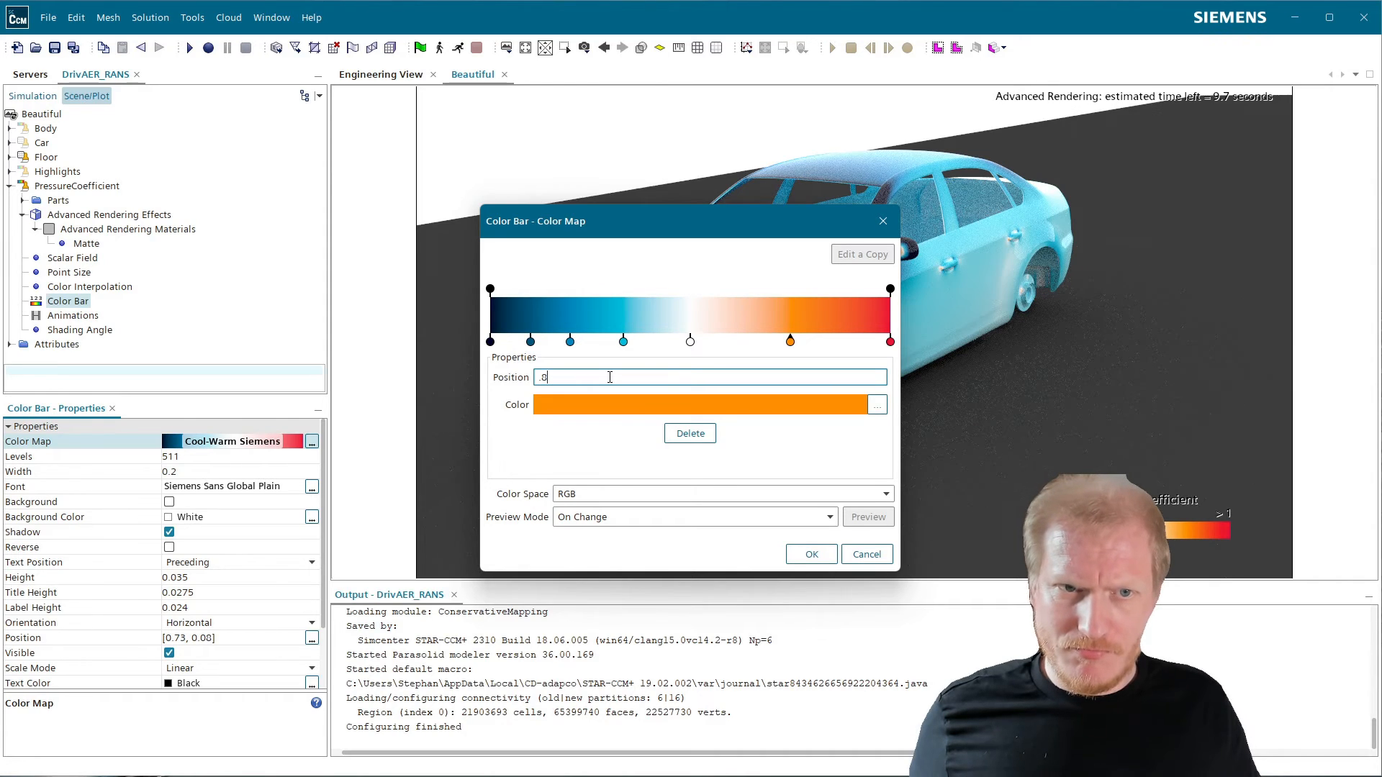
pyautogui.press('Return')
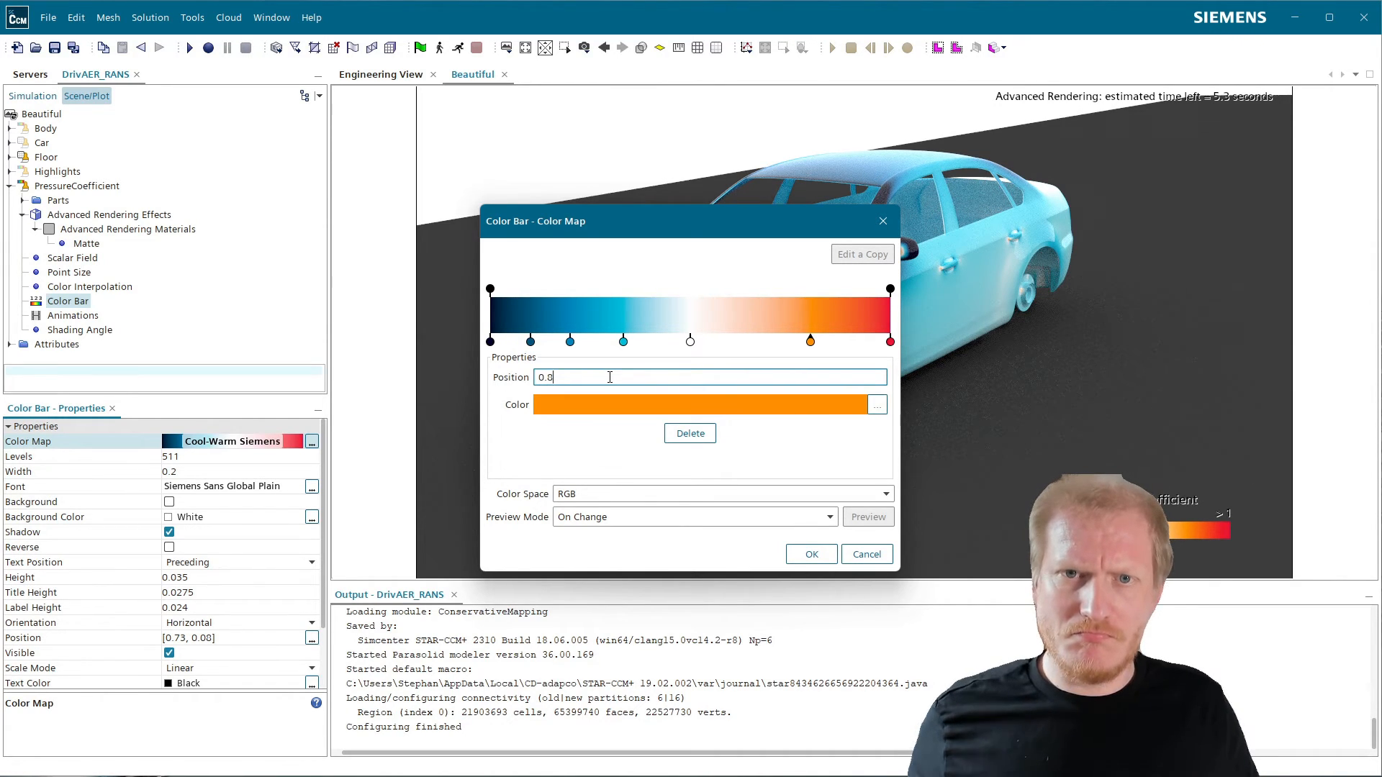
# - Add a control point between the white and orange ones and set its position to 0.65
pyautogui.click(751, 343)
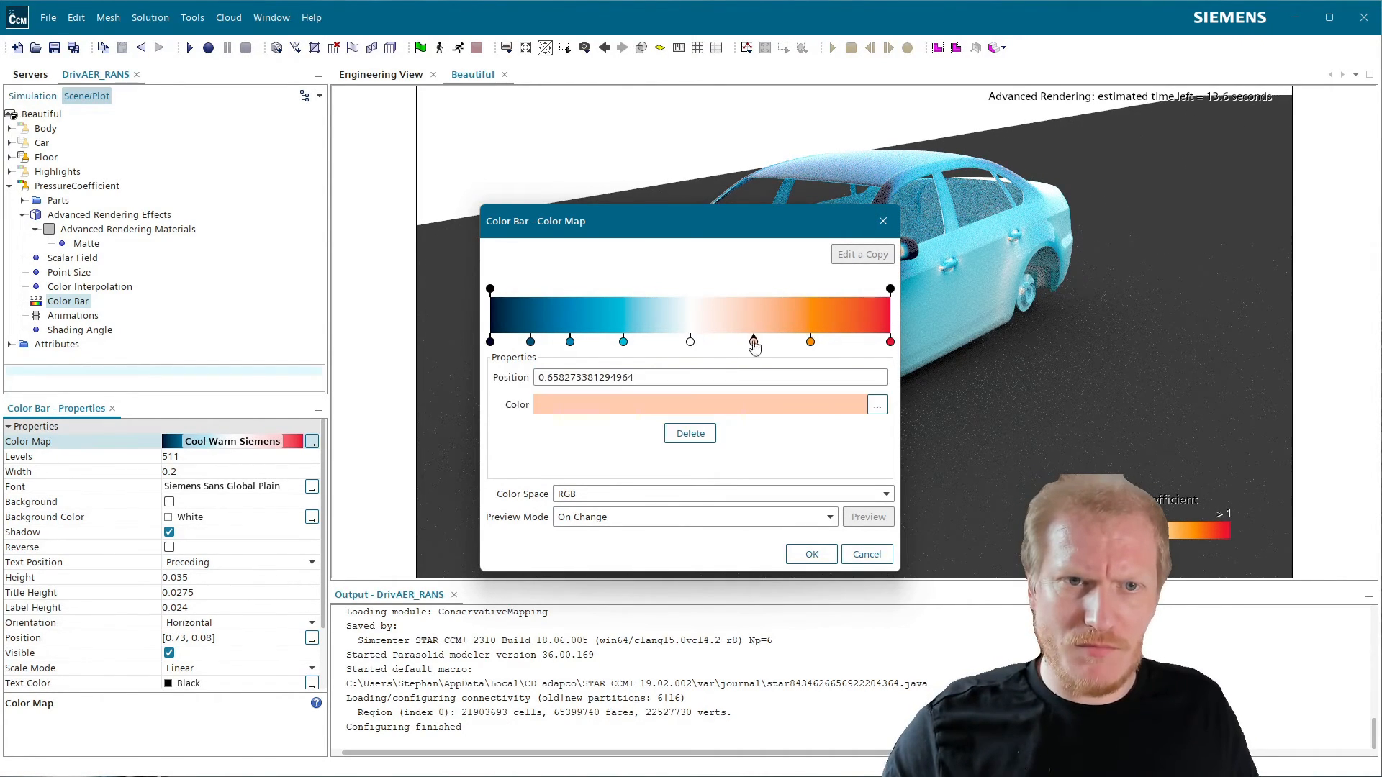
pyautogui.tripleClick(620, 375)
pyautogui.press('BackSpace')
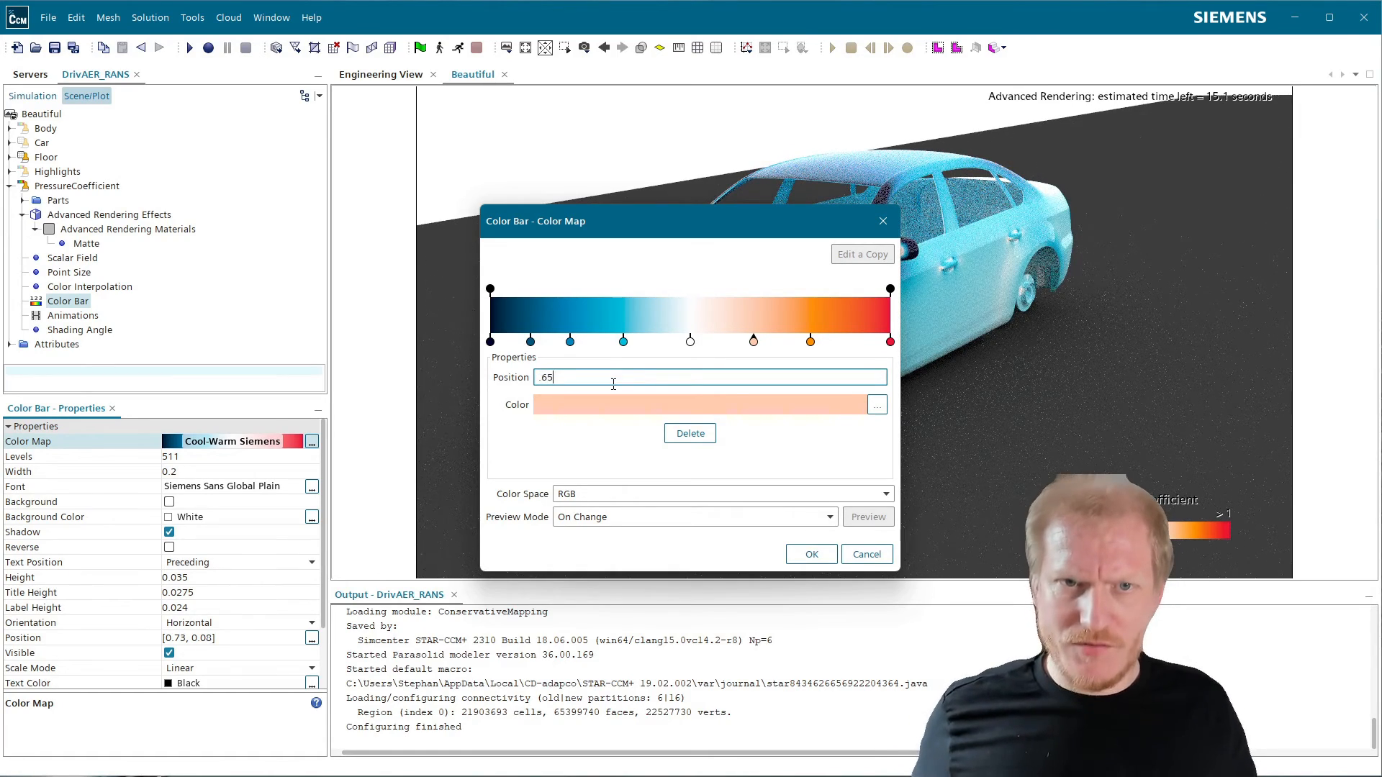
# - Color the new control point with the palette PDF's Yellow, FFD732, and accept the edited color map
pyautogui.click(663, 403)
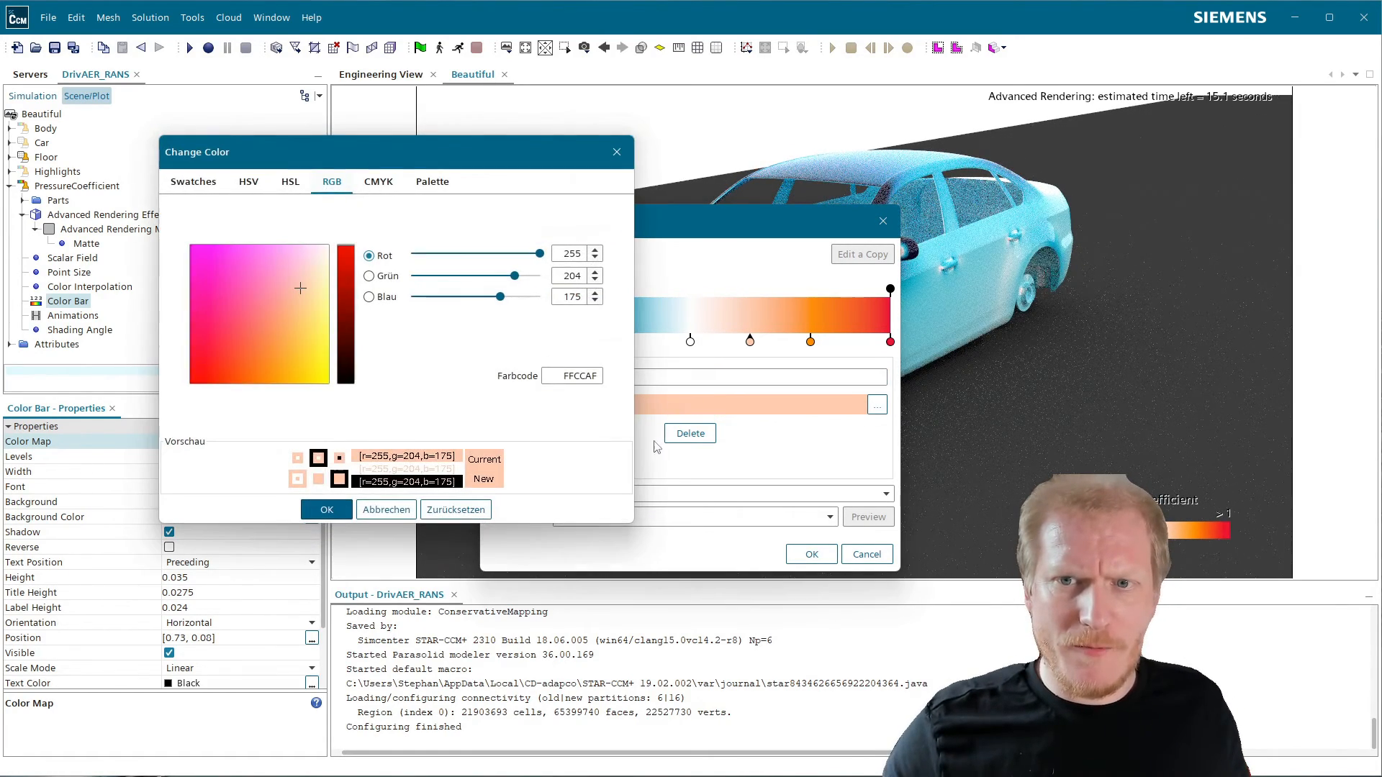
pyautogui.hotkey('alt', 'Tab')
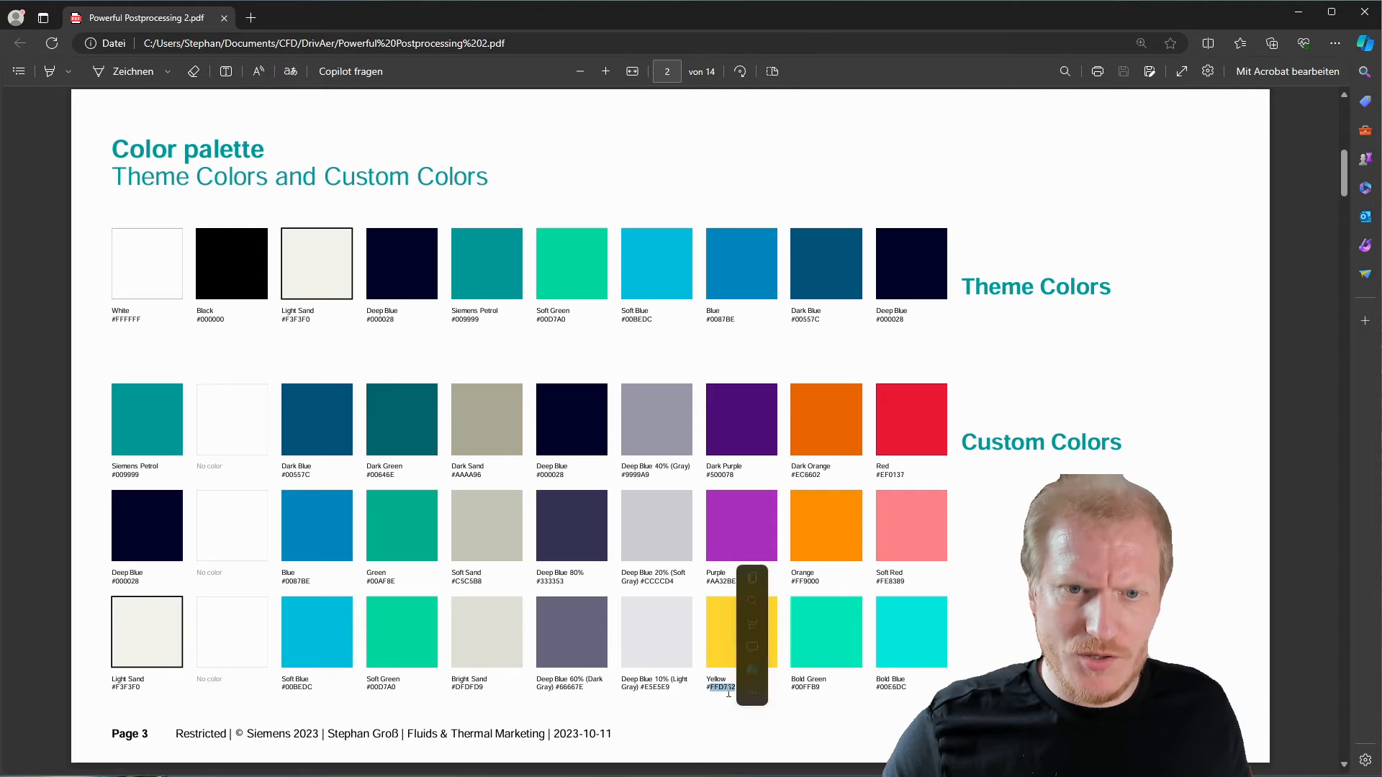
pyautogui.doubleClick(725, 688)
pyautogui.hotkey('ctrl', 'c')
pyautogui.hotkey('alt', 'Tab')
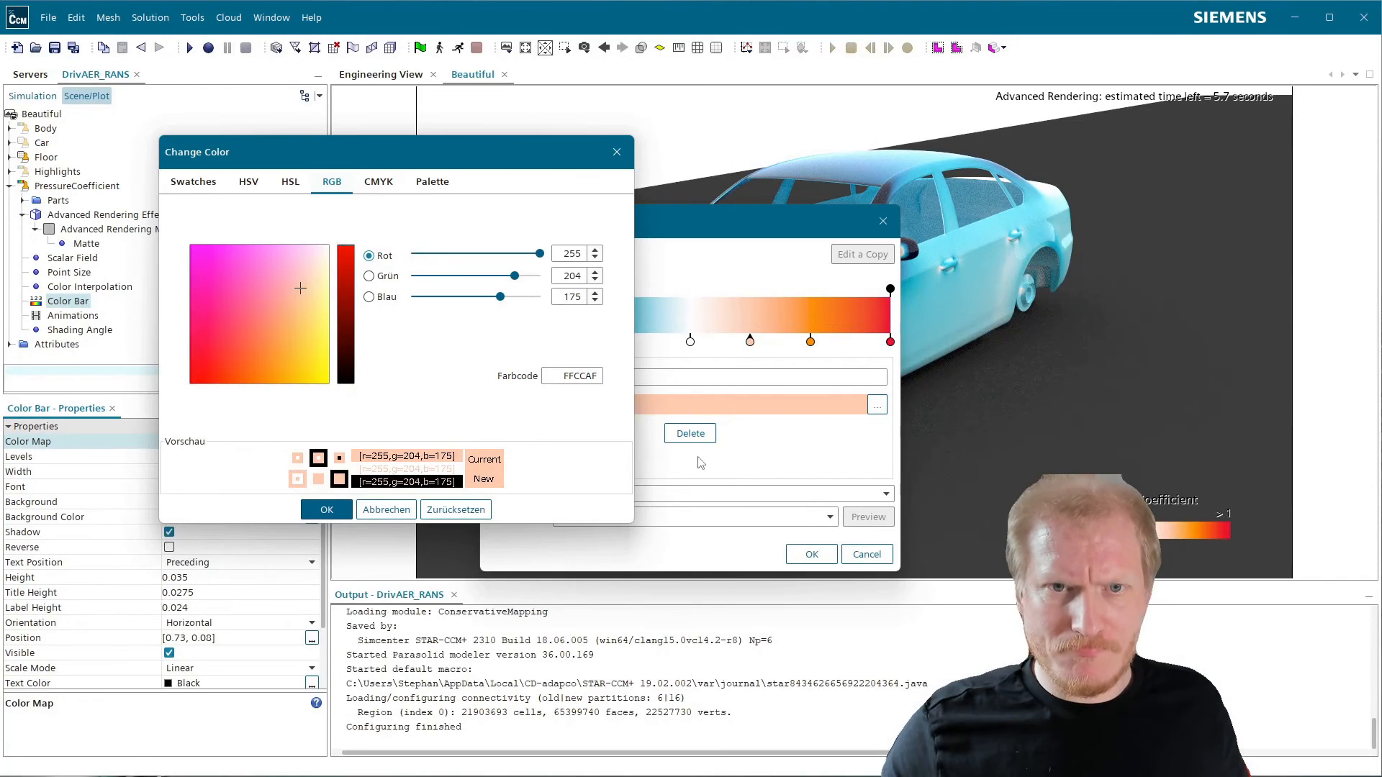
pyautogui.doubleClick(568, 382)
pyautogui.hotkey('ctrl', 'v')
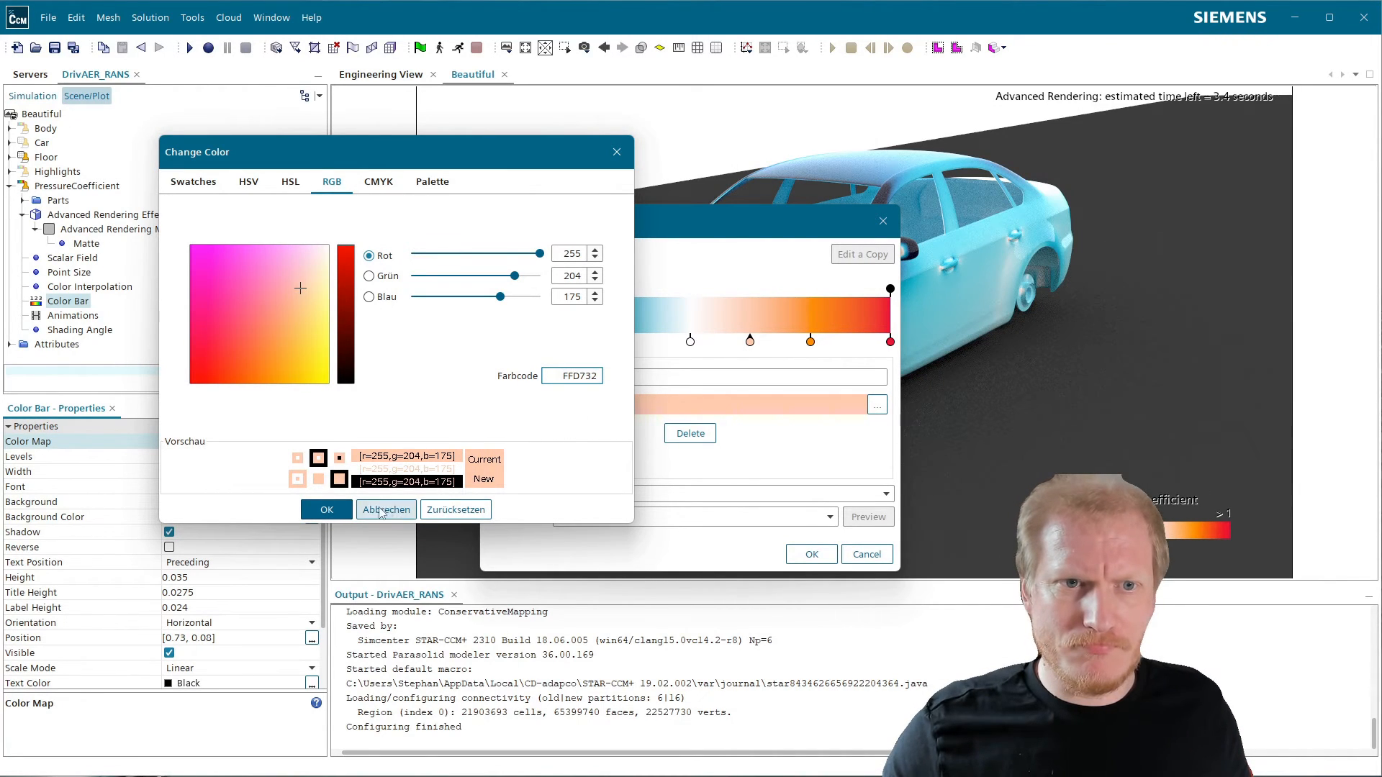
pyautogui.click(339, 502)
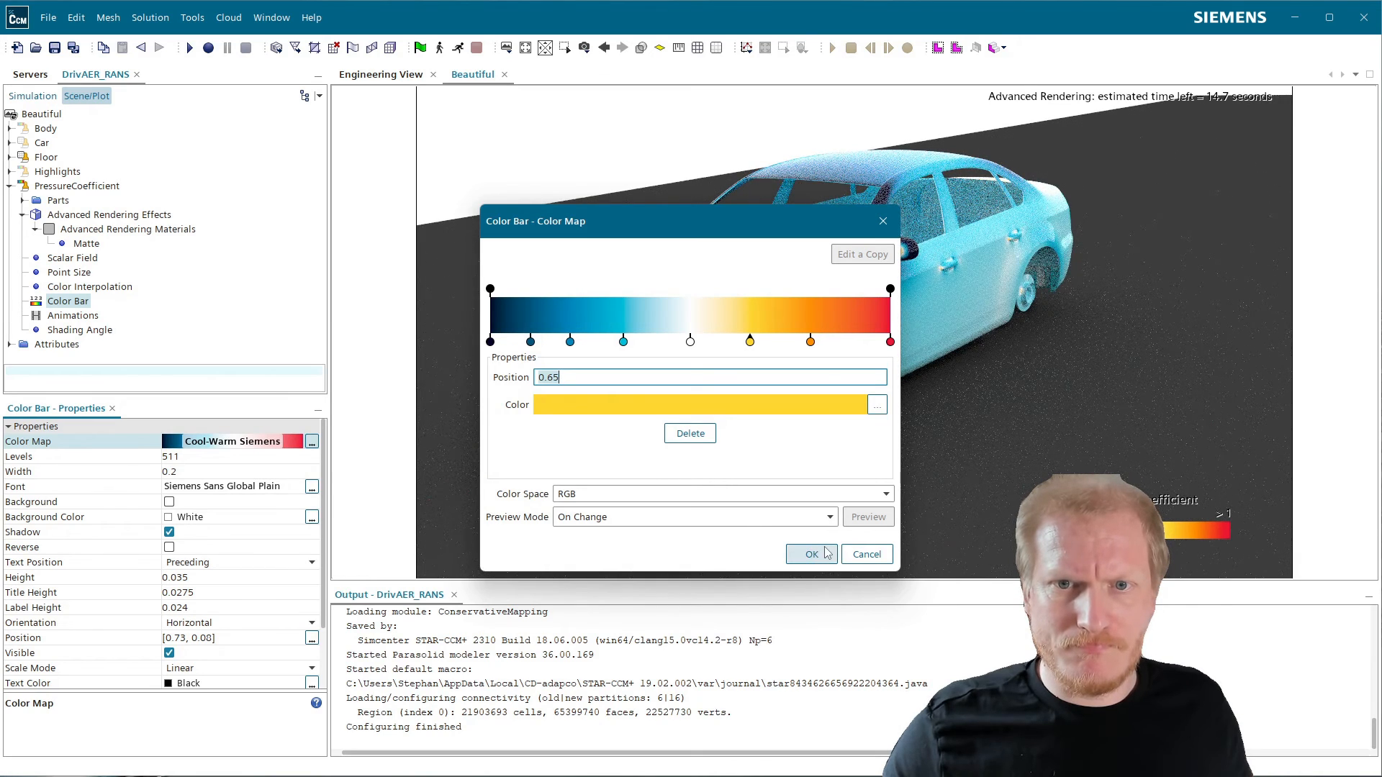
pyautogui.click(813, 555)
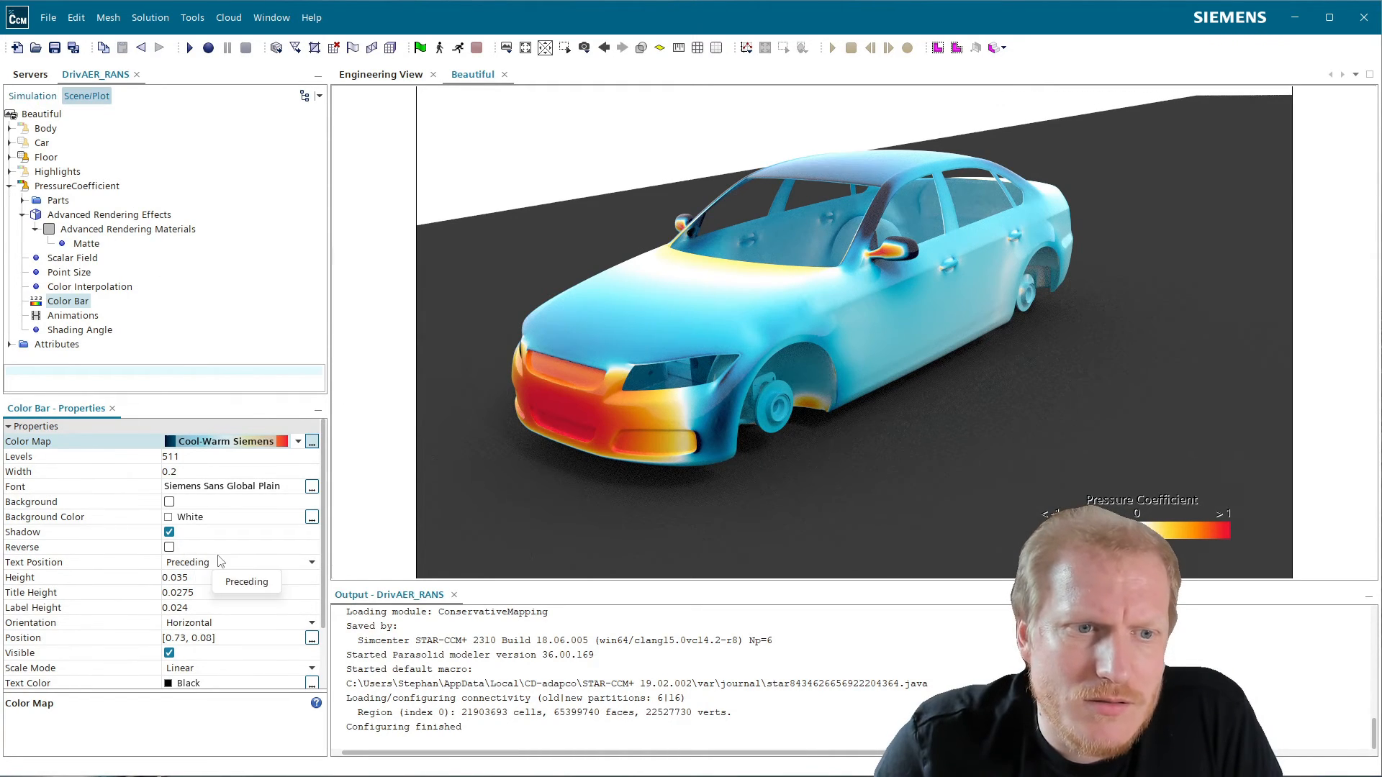
# - Try 5 and 4 labels on the pressure coefficient color bar
pyautogui.scroll(-3, 243, 626)
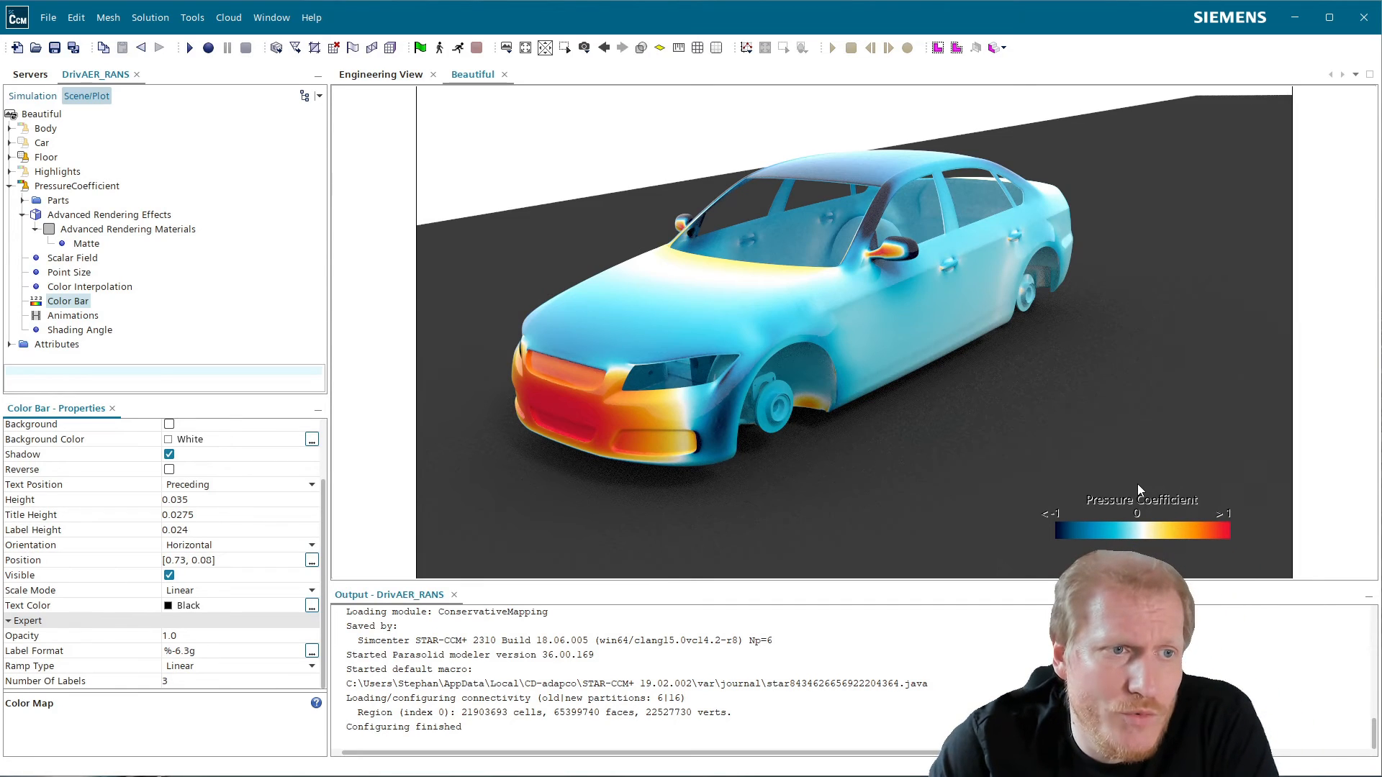
pyautogui.click(188, 680)
pyautogui.write('5')
pyautogui.press('Return')
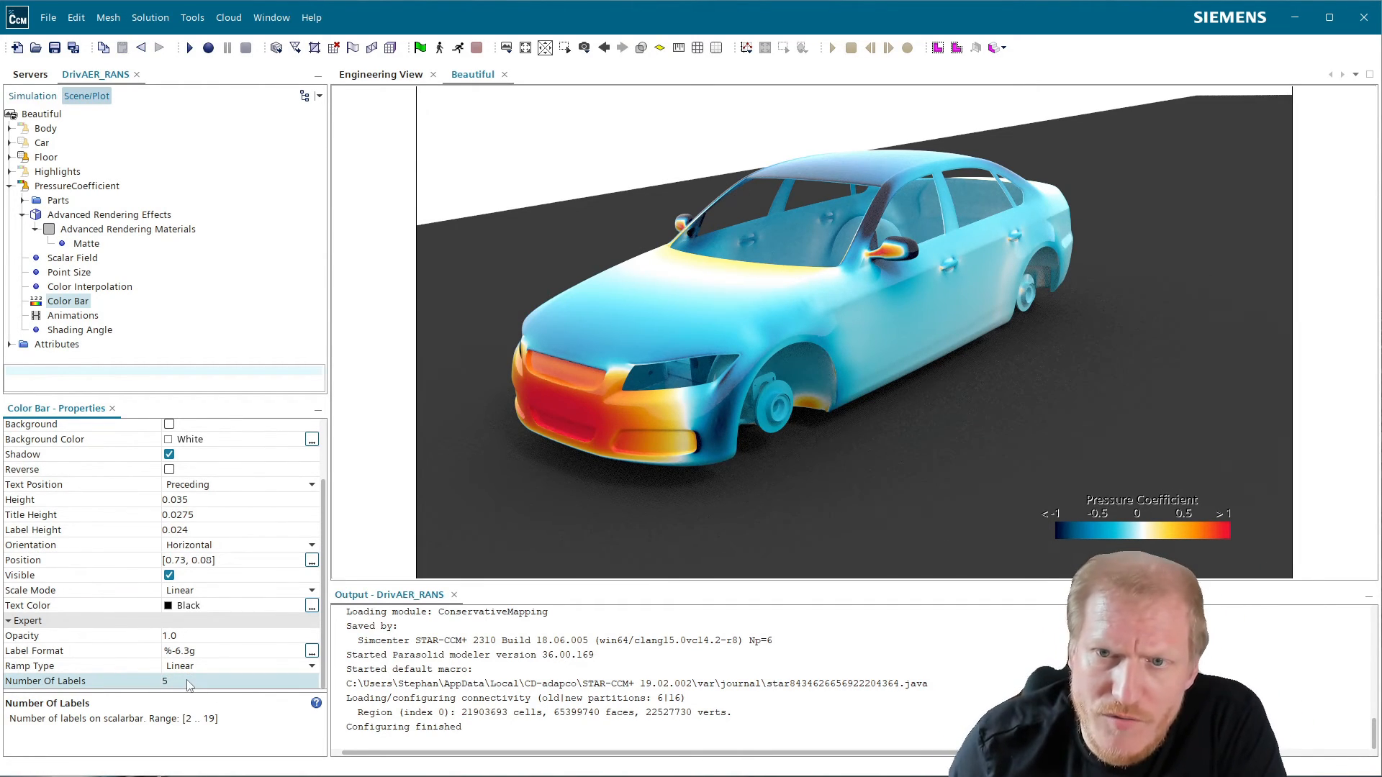
pyautogui.click(205, 681)
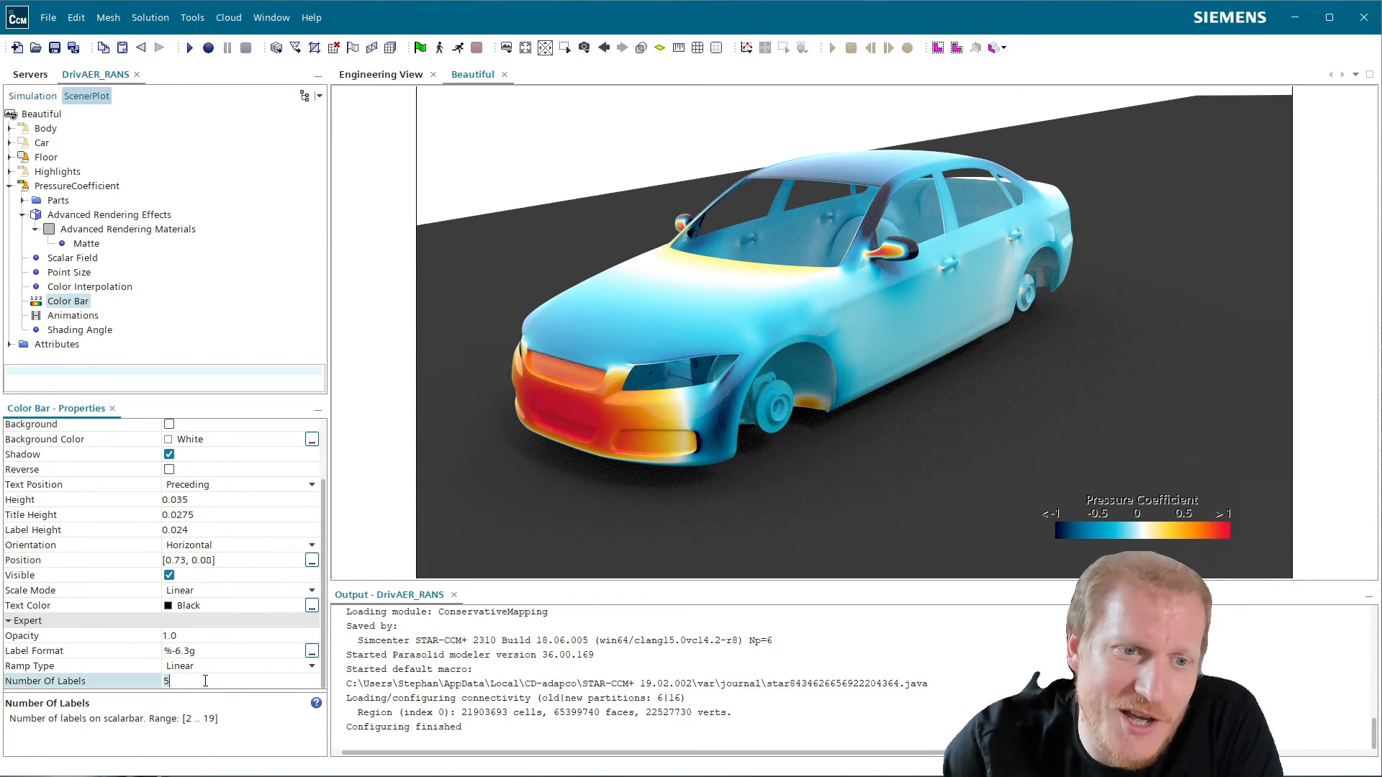
pyautogui.write('4')
pyautogui.press('Return')
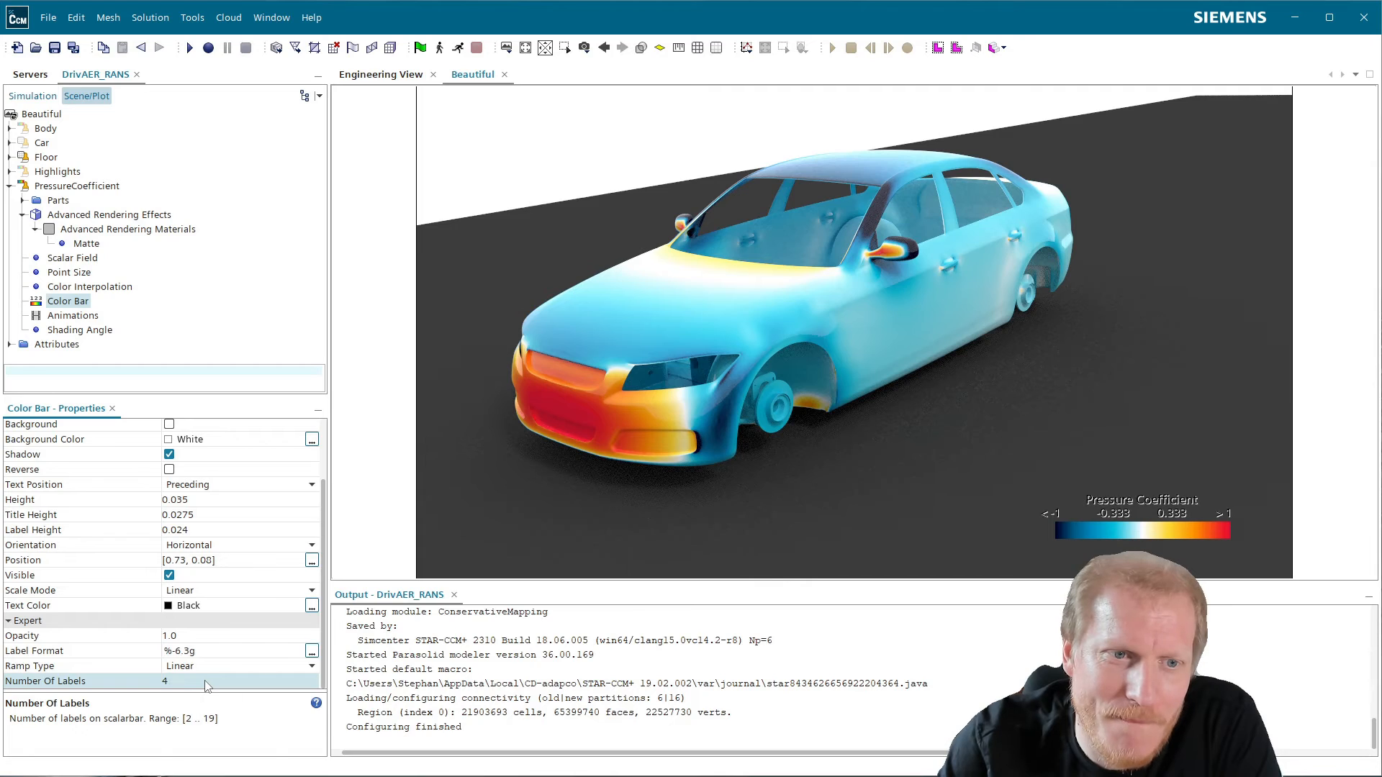
# - Try 5 labels on the color bar once more, and return the number of labels to 3
pyautogui.click(205, 681)
pyautogui.write('5')
pyautogui.press('Return')
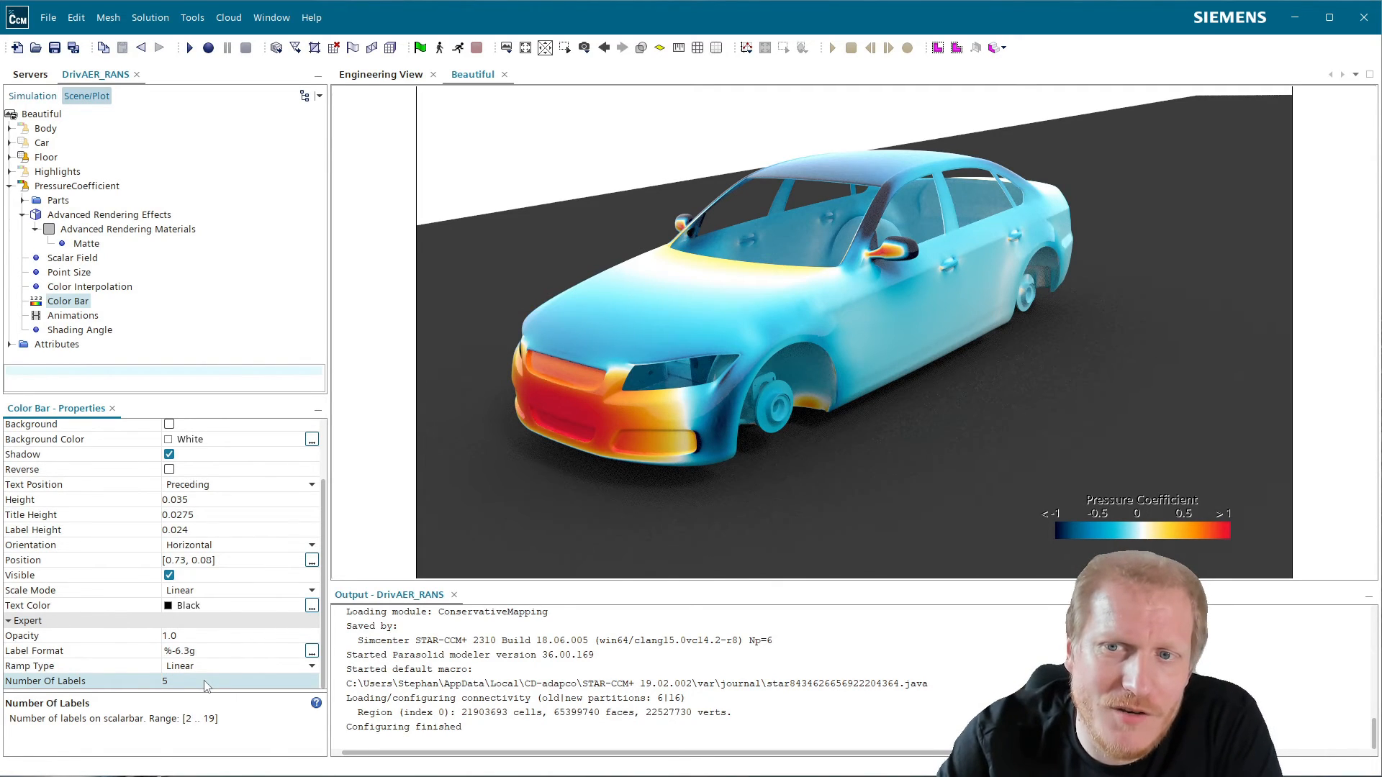
pyautogui.click(206, 681)
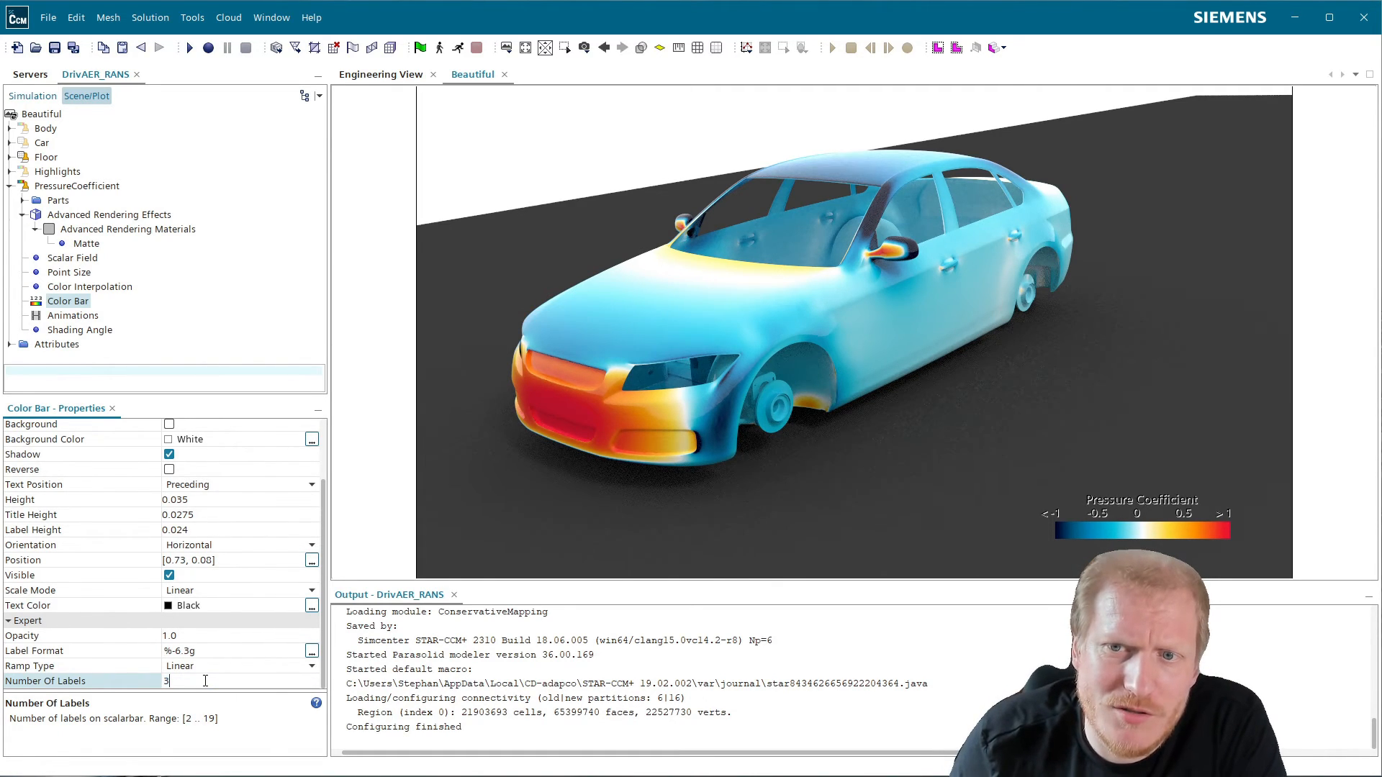
pyautogui.press('Return')
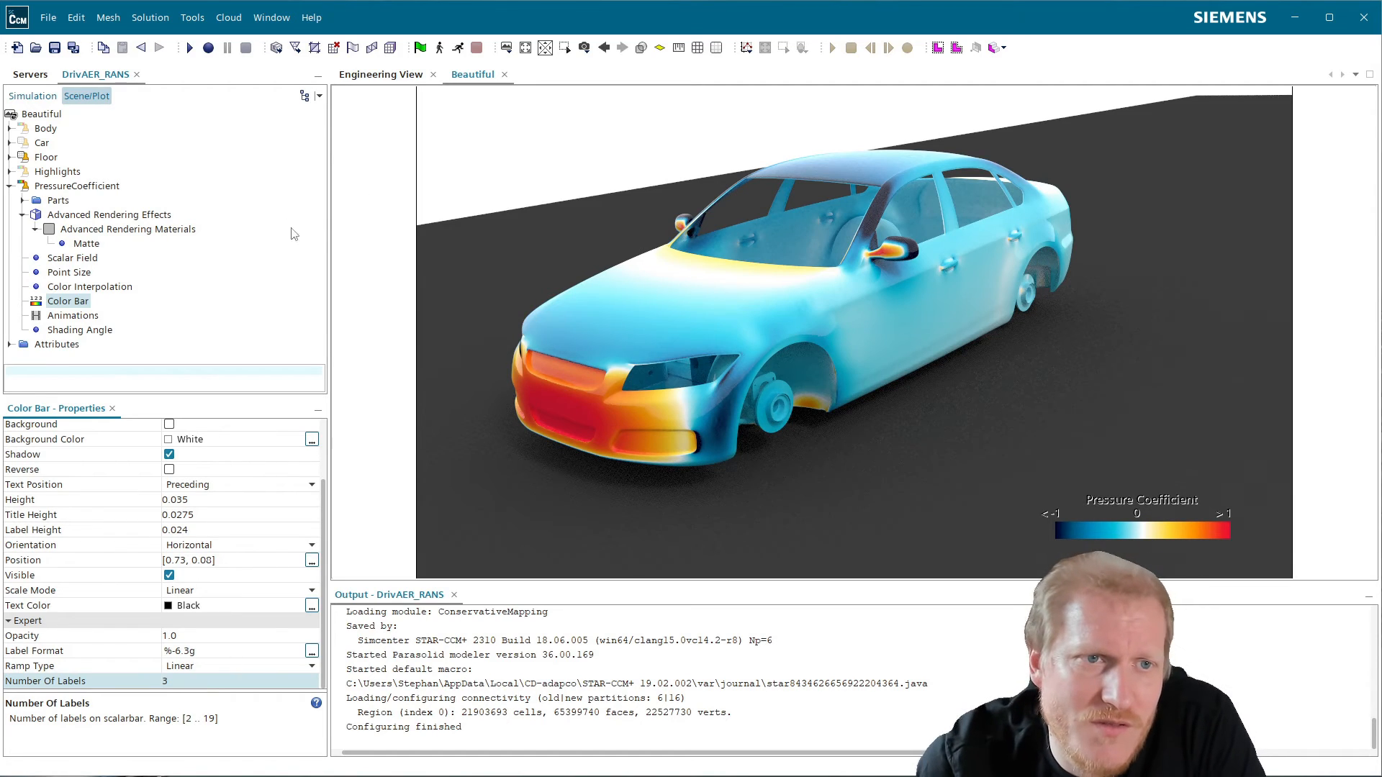
# - Collapse the field functions and the inlet boundary in the simulation tree
pyautogui.click(46, 94)
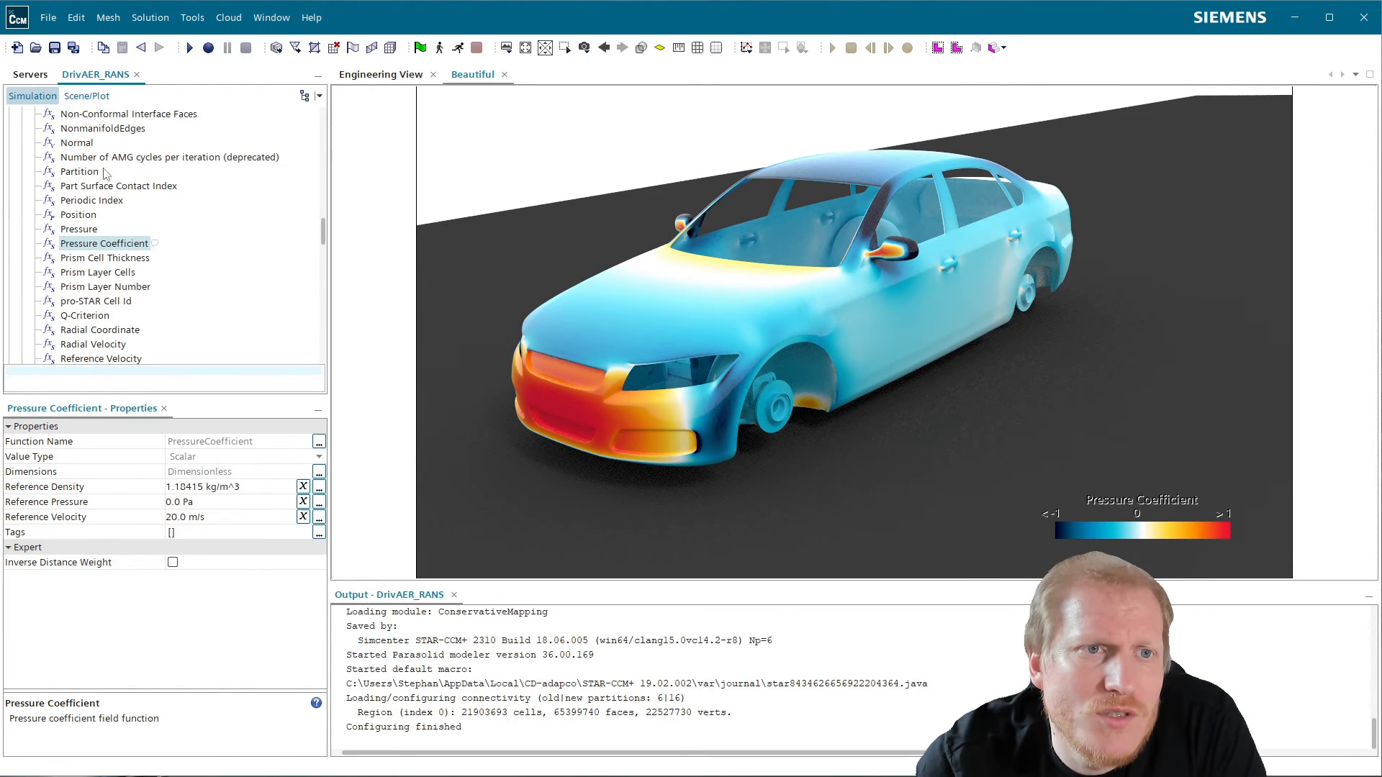
pyautogui.scroll(20, 108, 176)
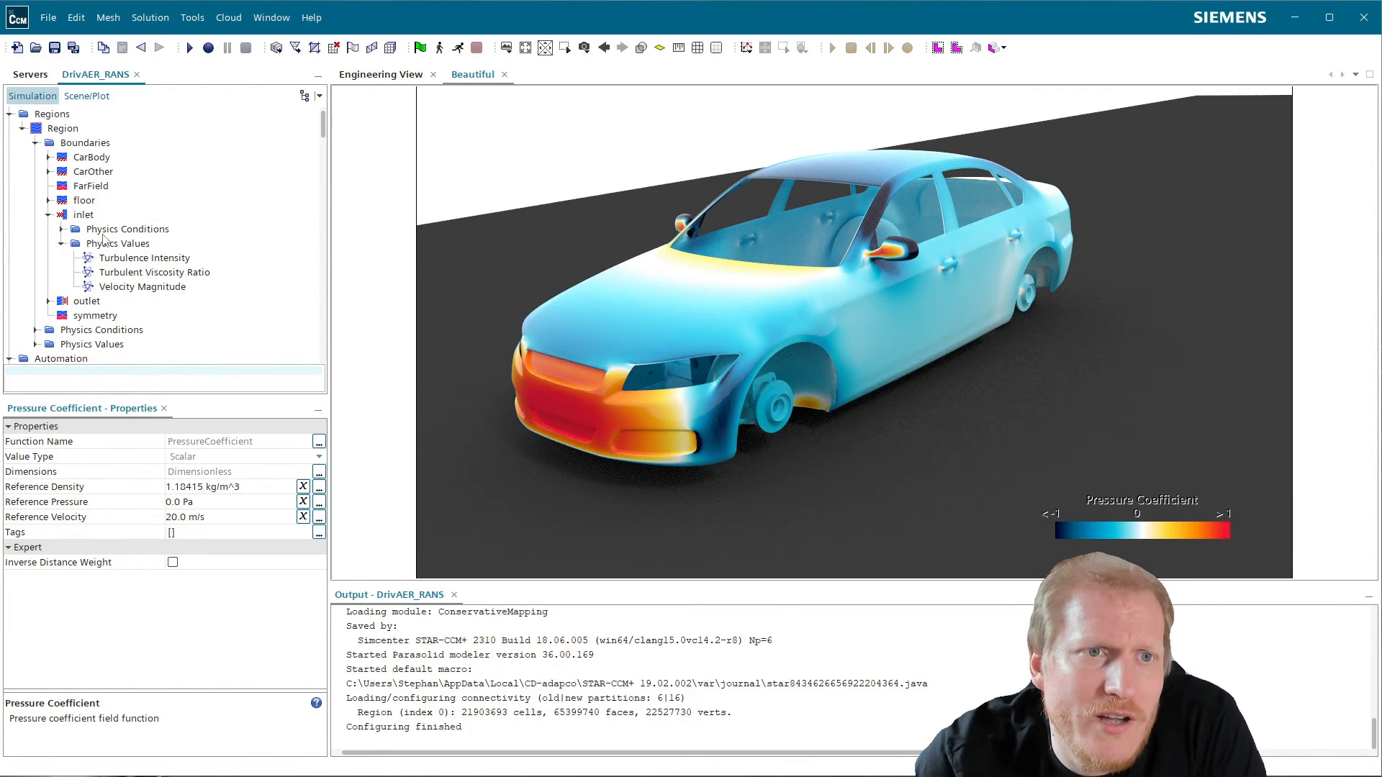
pyautogui.scroll(-2, 104, 240)
pyautogui.click(23, 301)
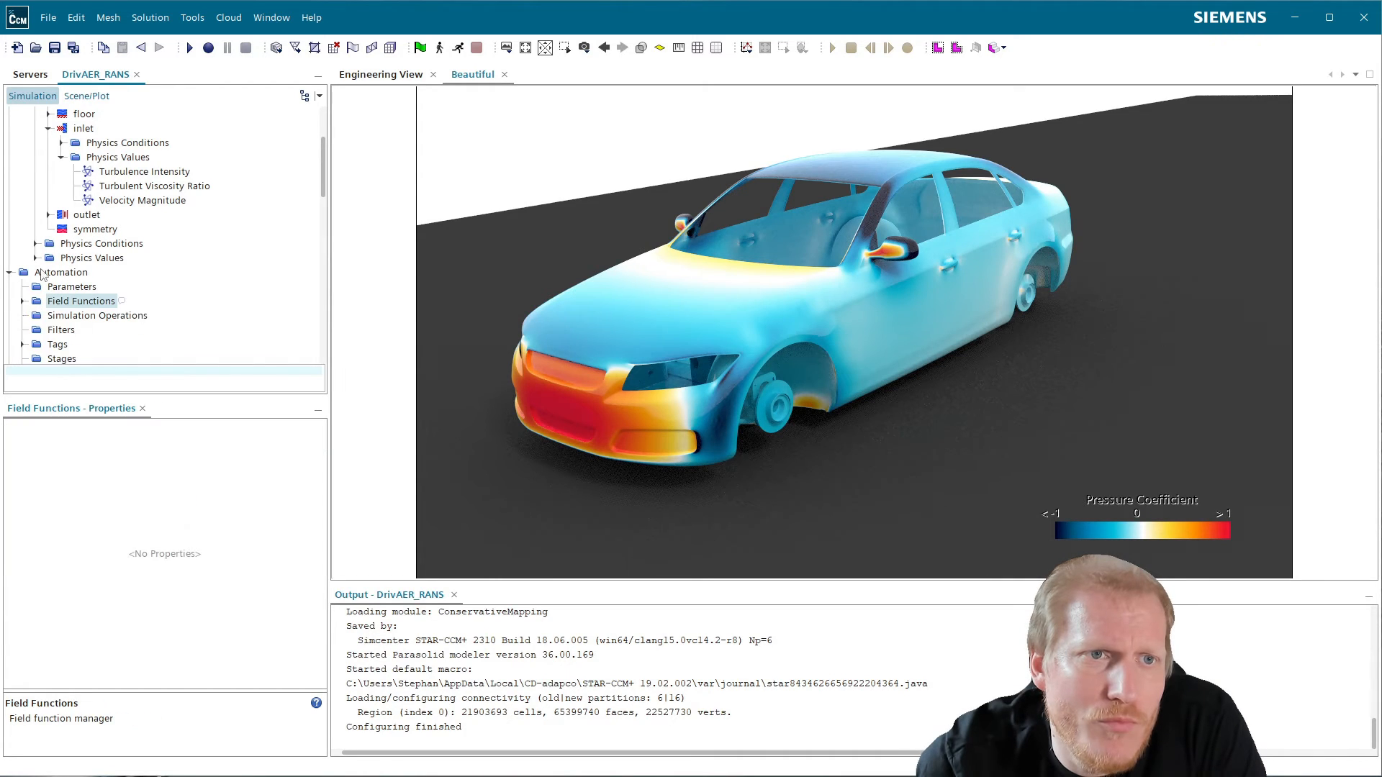
pyautogui.scroll(3, 54, 262)
pyautogui.scroll(-9, 65, 249)
pyautogui.scroll(5, 68, 250)
pyautogui.scroll(4, 68, 253)
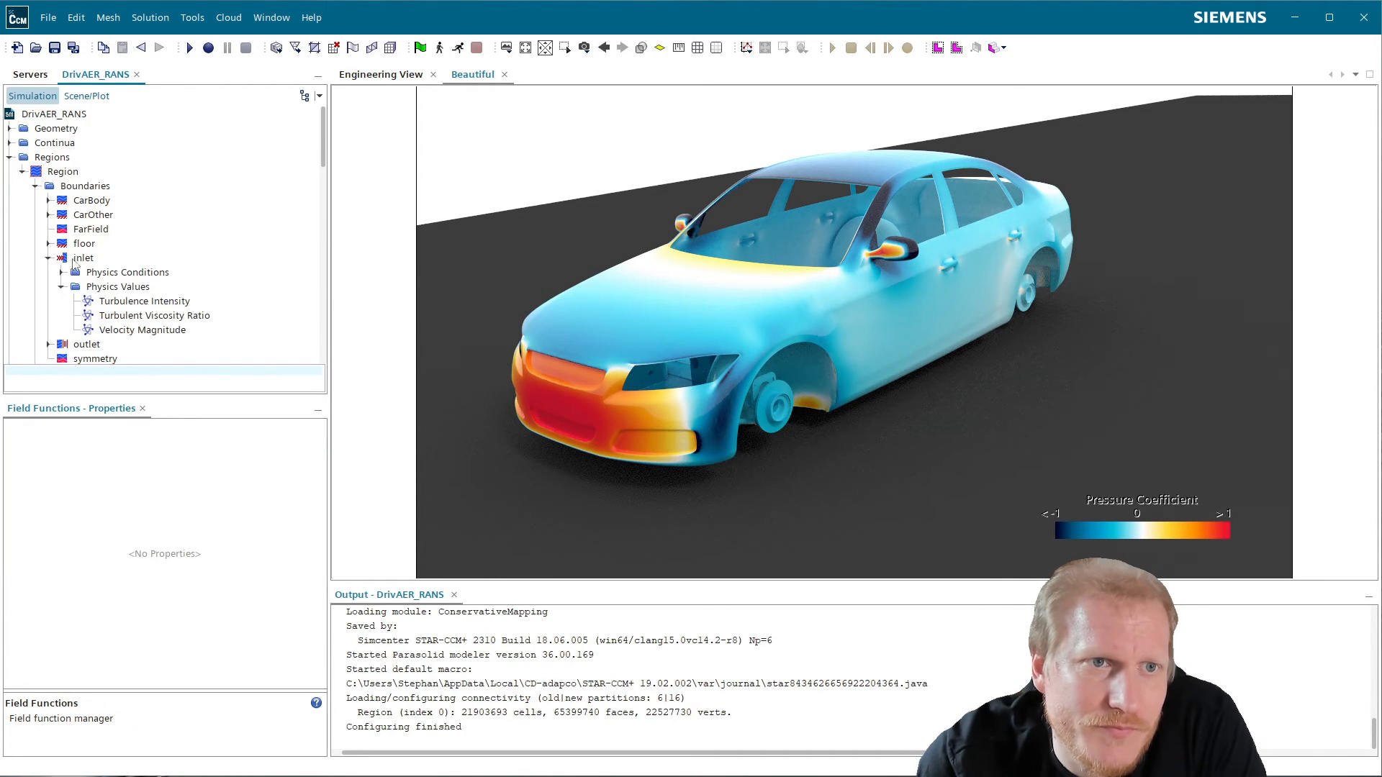
pyautogui.click(49, 257)
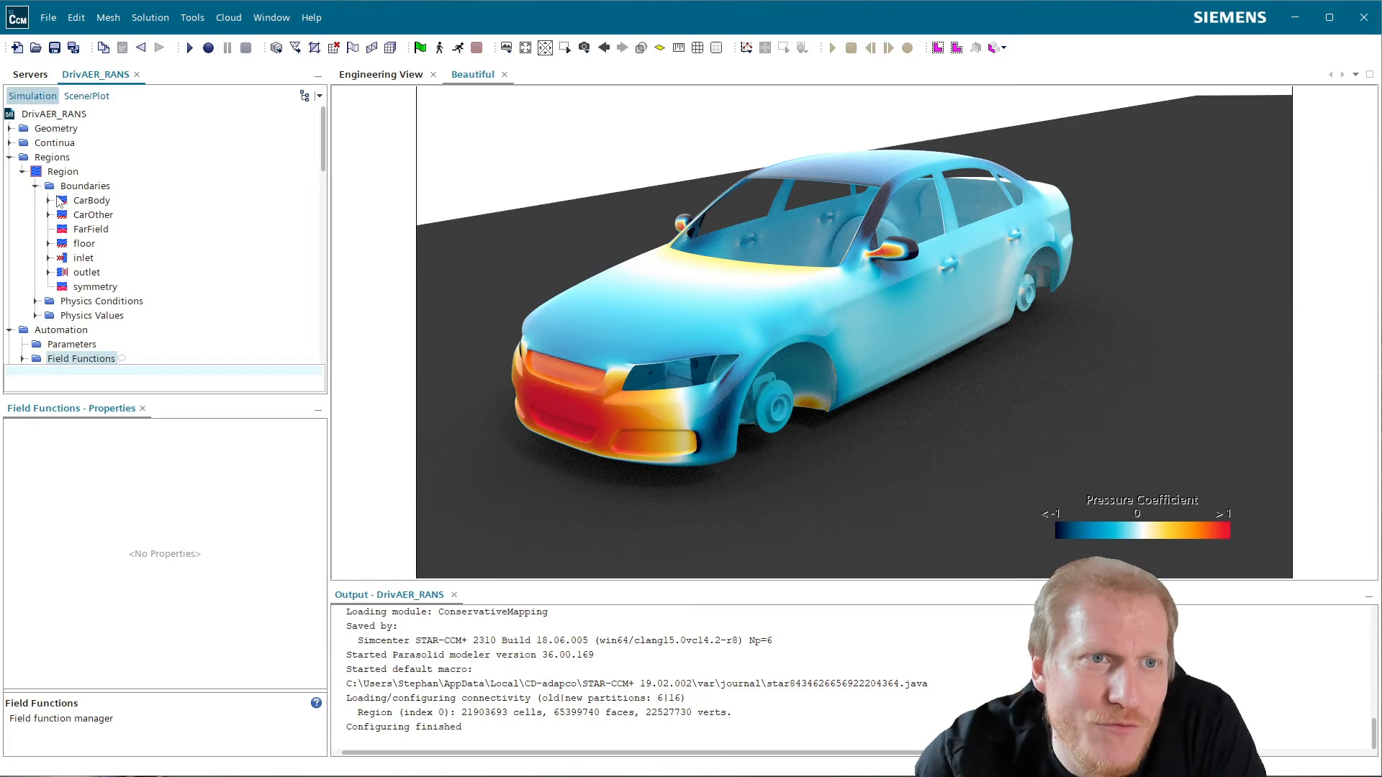
# - Examine the surfaces of the OC_DrivAer_CC_NB_210512_A part under DrivAER_Setup in the simulation's geometry
pyautogui.click(10, 129)
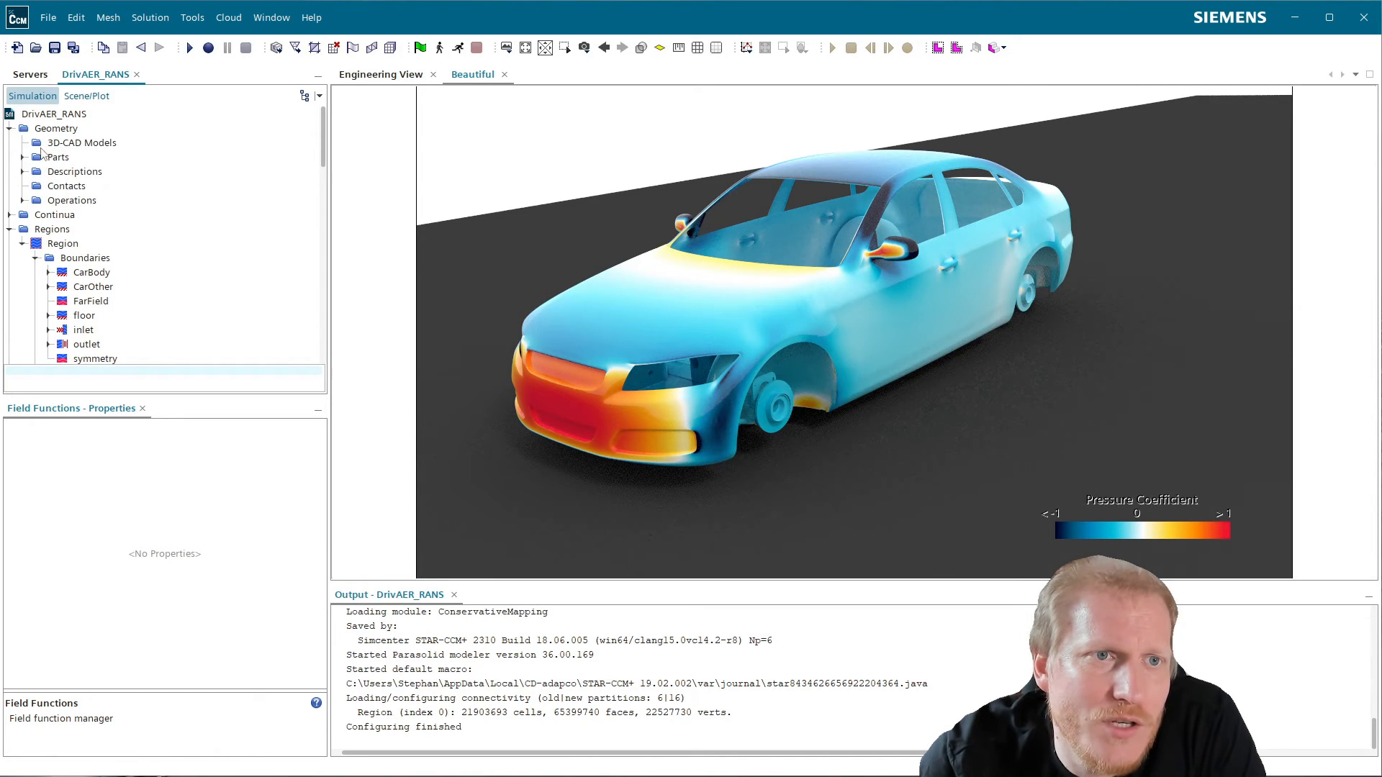
pyautogui.click(23, 157)
pyautogui.click(35, 172)
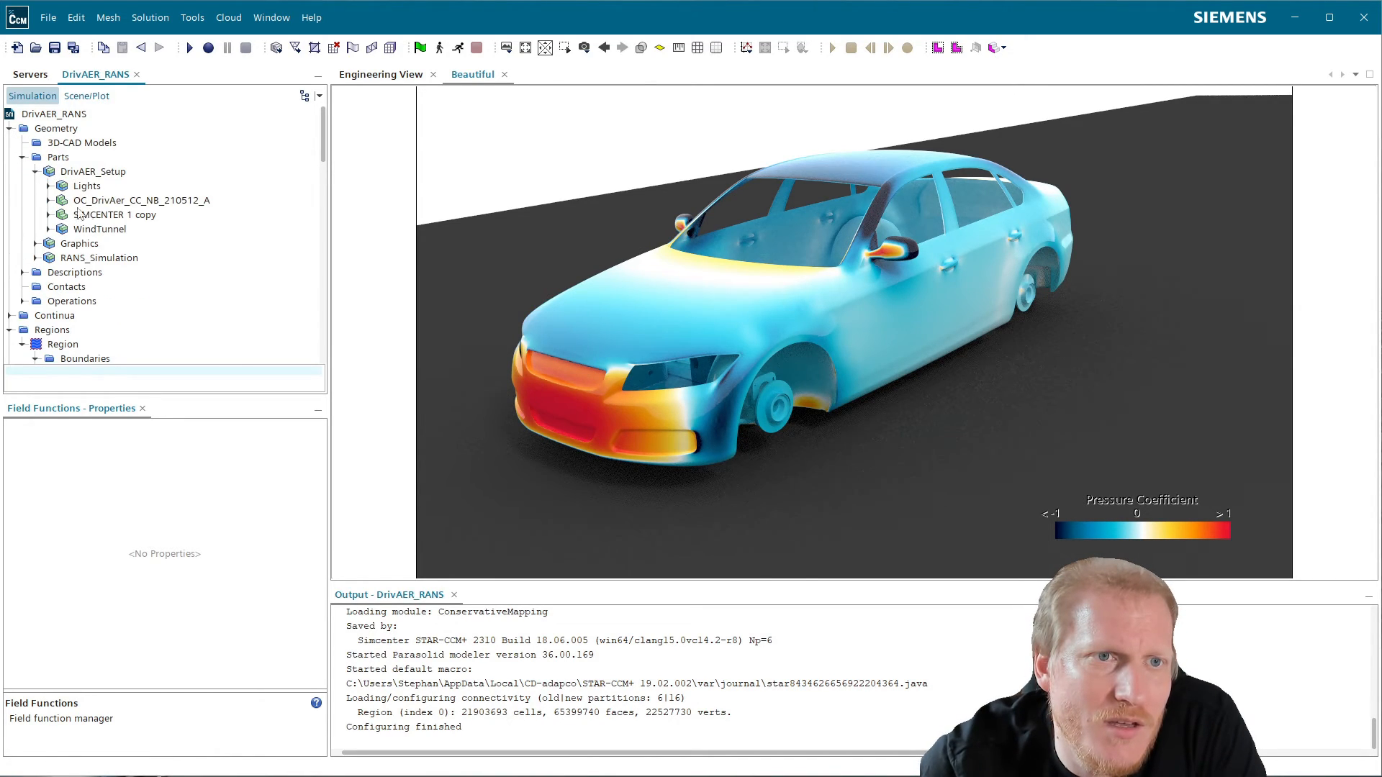
pyautogui.click(48, 201)
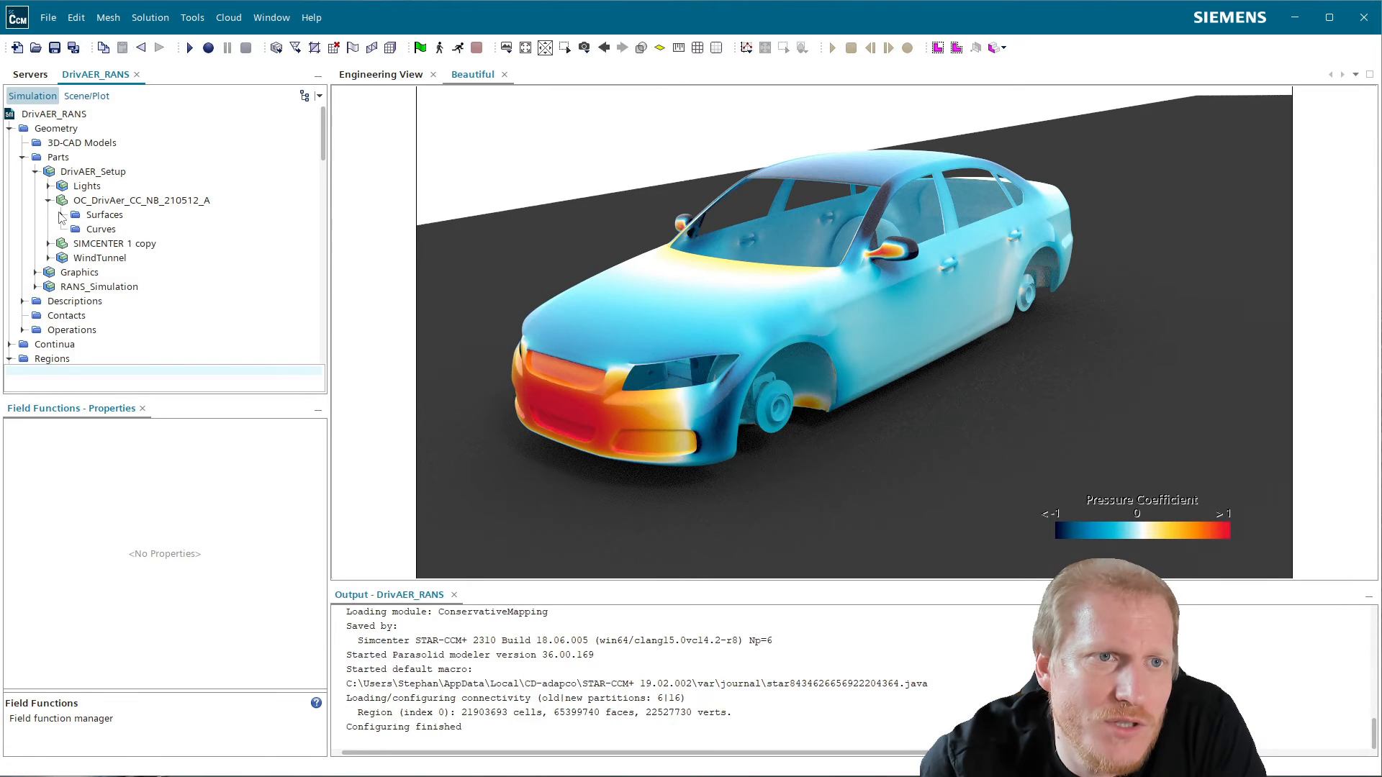
pyautogui.click(62, 215)
pyautogui.scroll(-15, 145, 308)
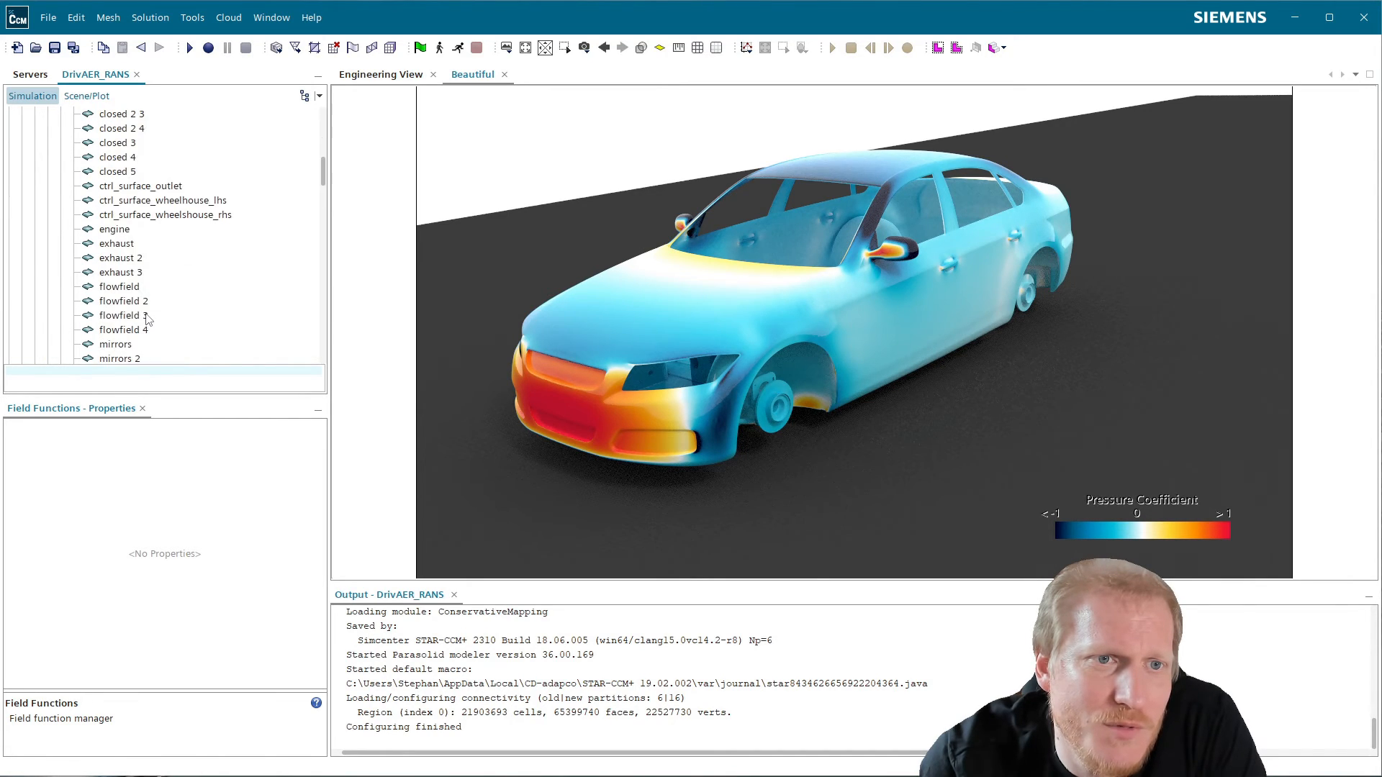
pyautogui.scroll(-12, 148, 319)
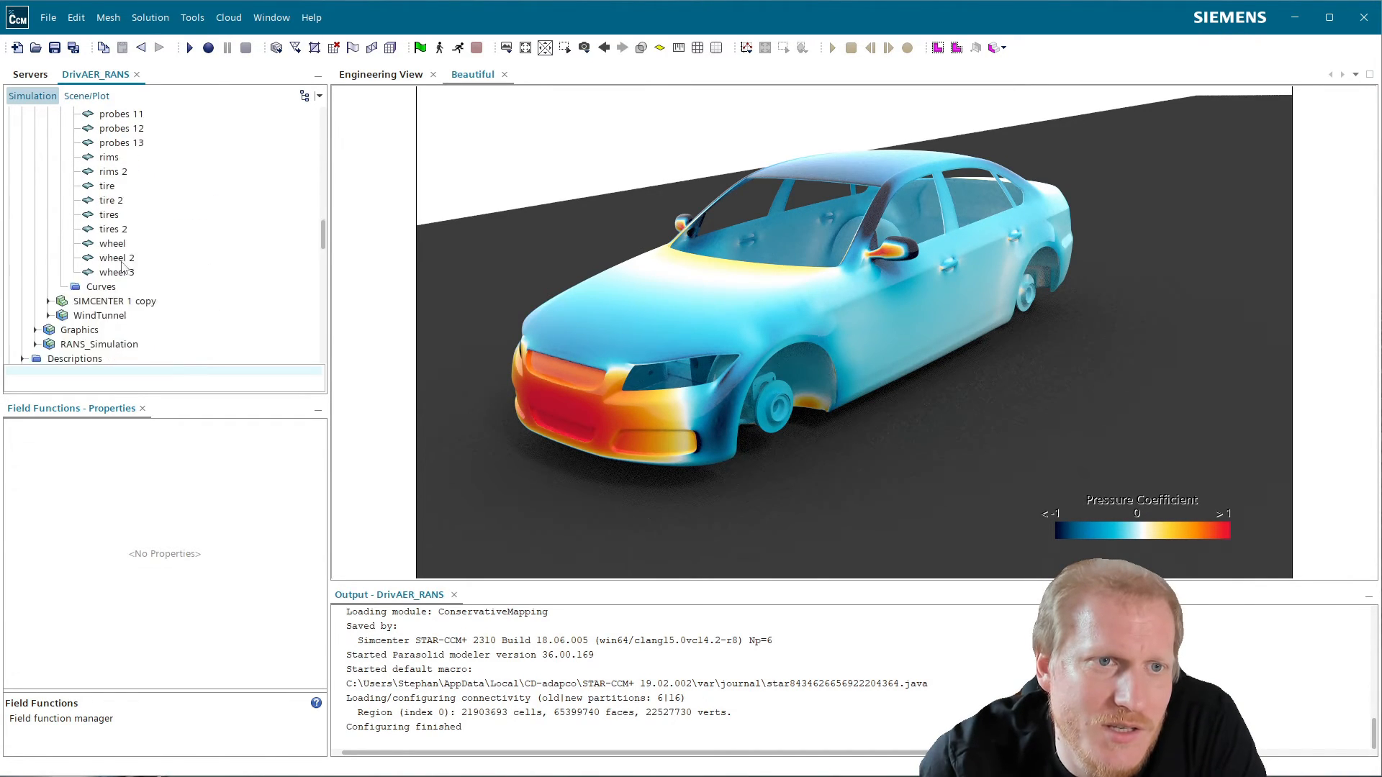
pyautogui.scroll(-4, 141, 239)
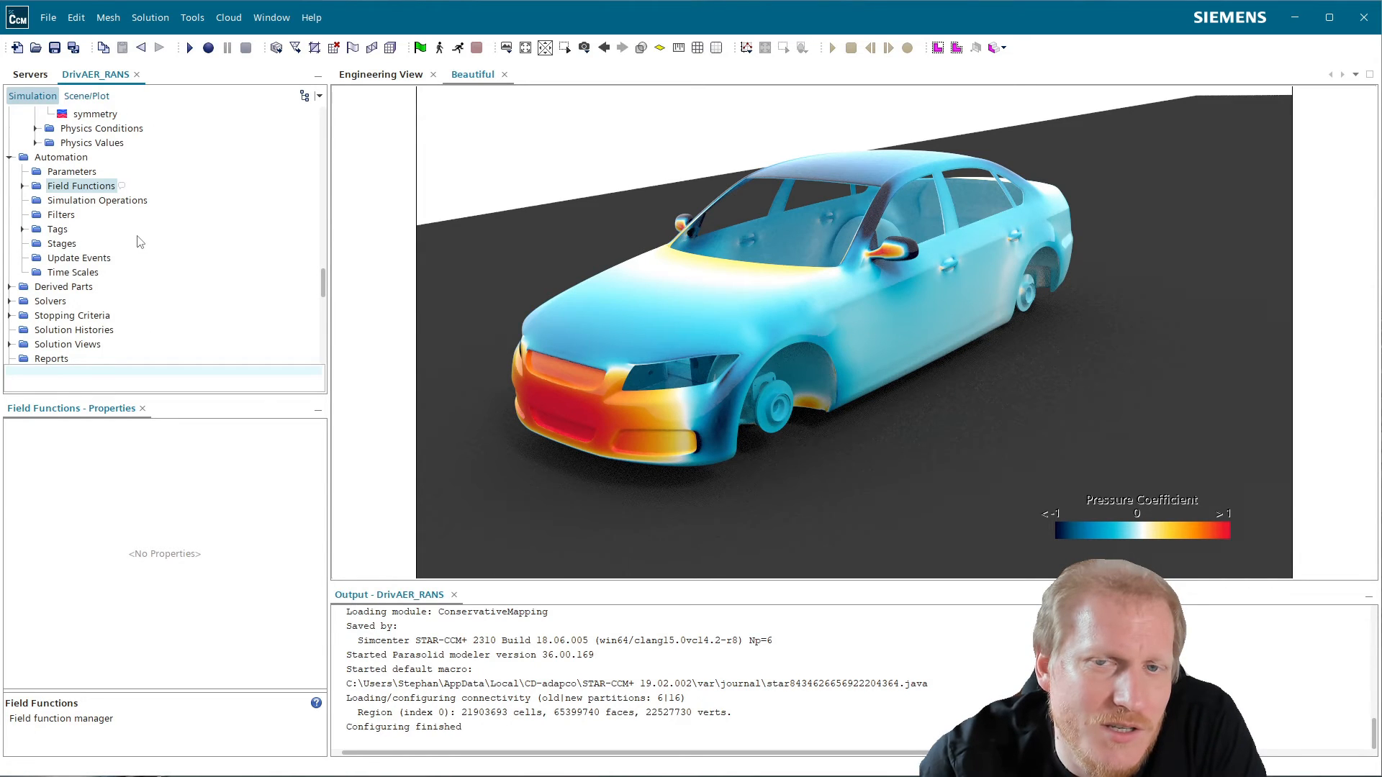
# - Find the Visualization scene among the simulation's scenes and expand it to list its displayers
pyautogui.scroll(-12, 140, 242)
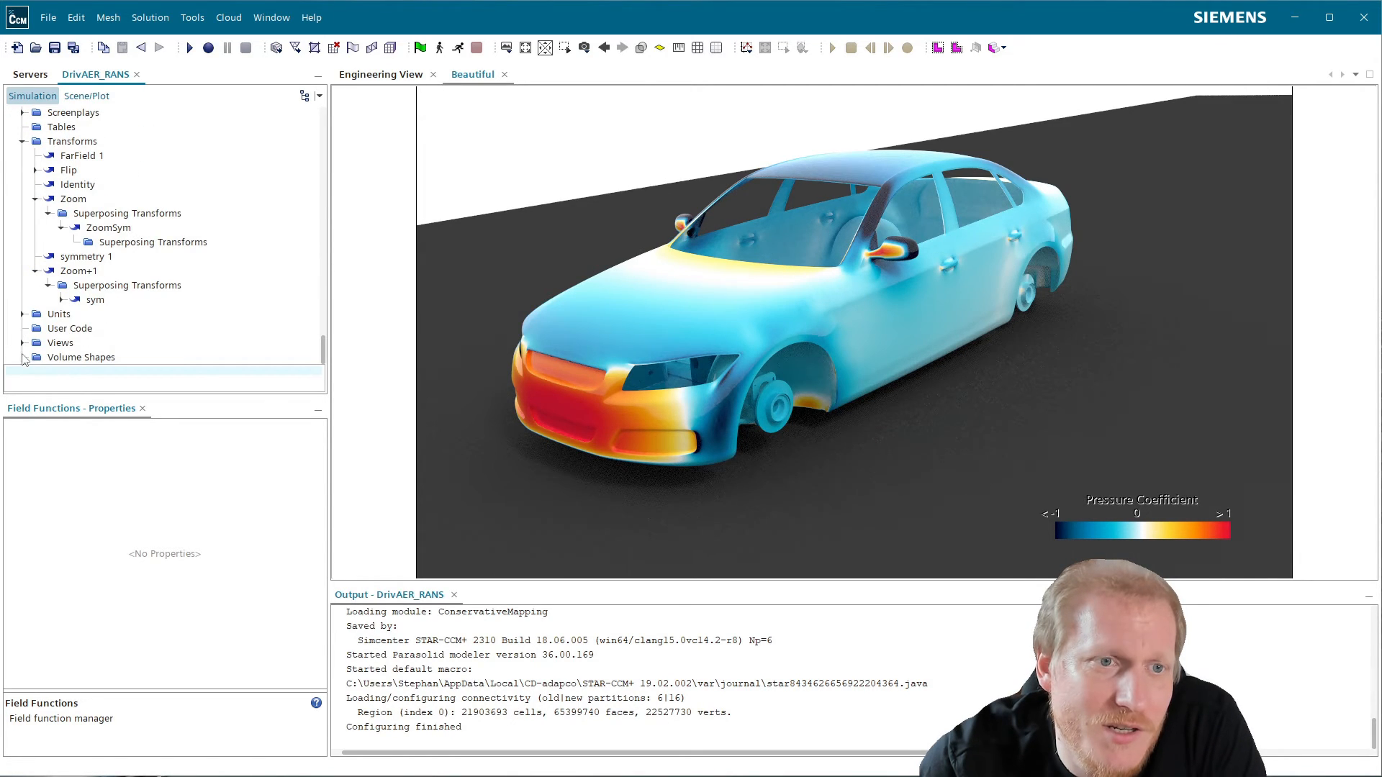
pyautogui.scroll(6, 65, 269)
pyautogui.scroll(-5, 66, 267)
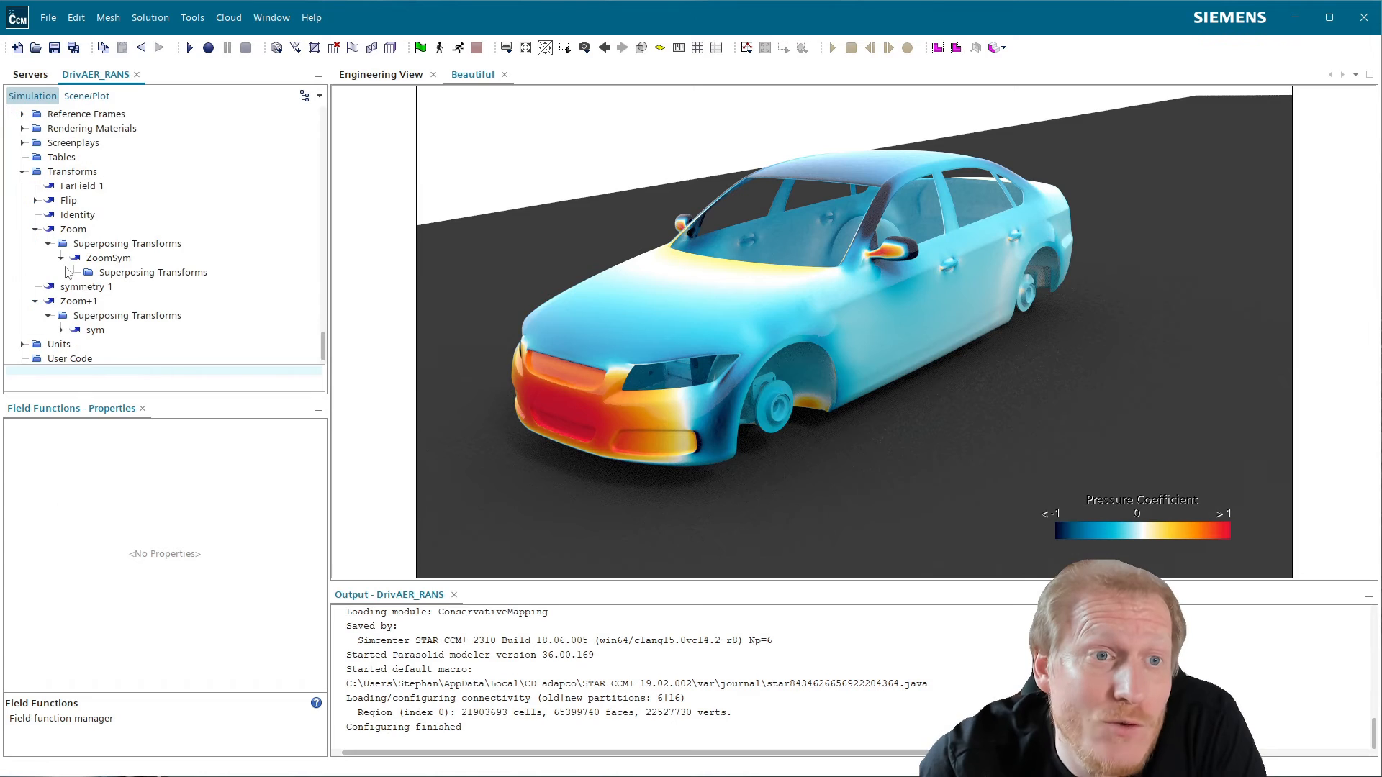
pyautogui.scroll(9, 65, 272)
pyautogui.scroll(2, 48, 272)
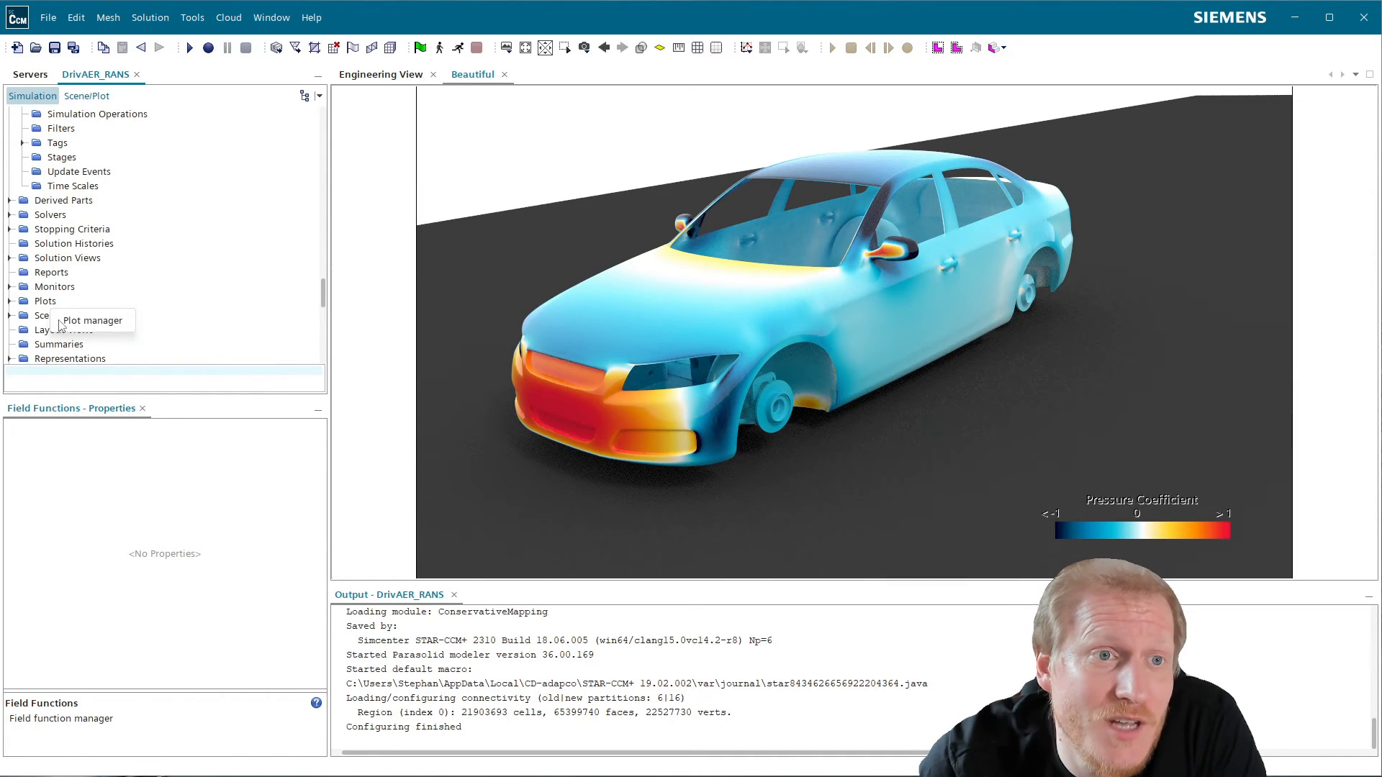
pyautogui.scroll(3, 68, 272)
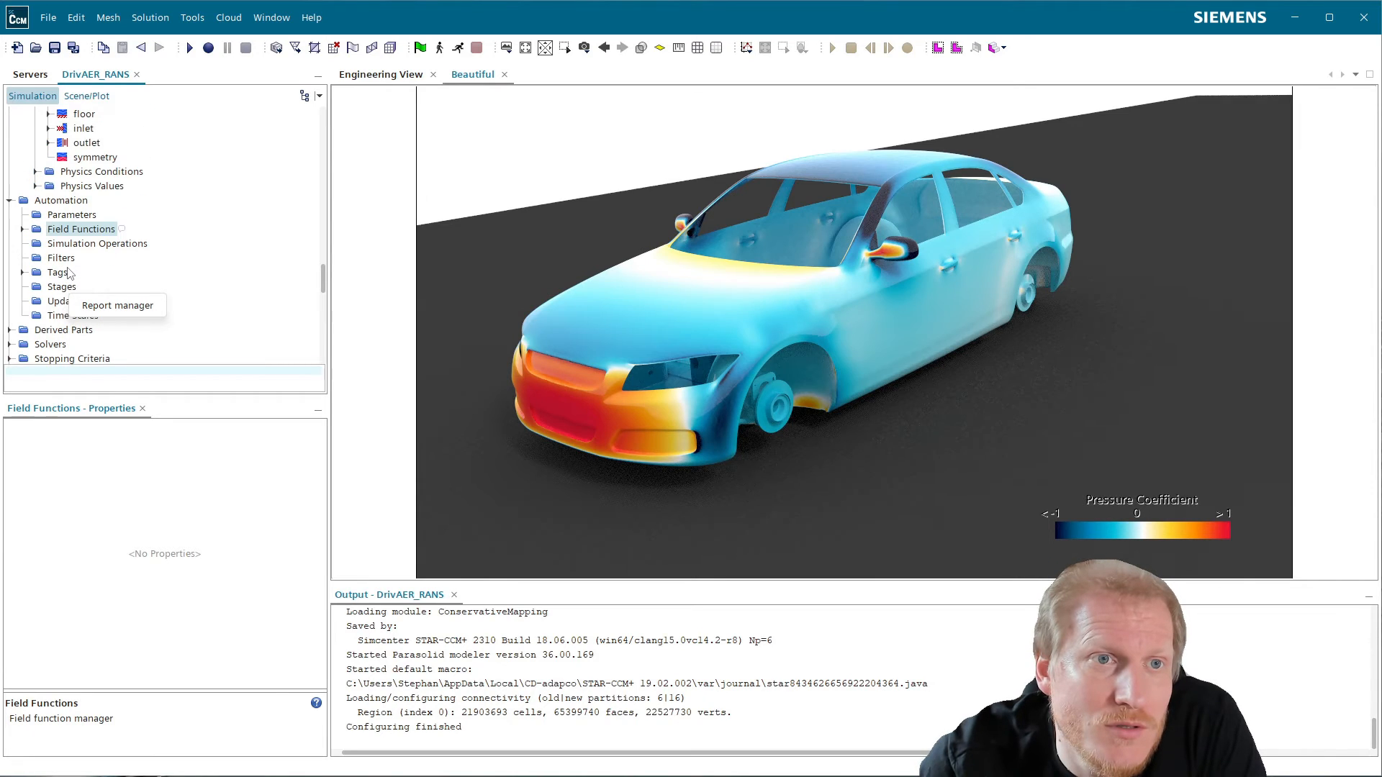
pyautogui.scroll(-2, 68, 288)
pyautogui.scroll(-1, 87, 334)
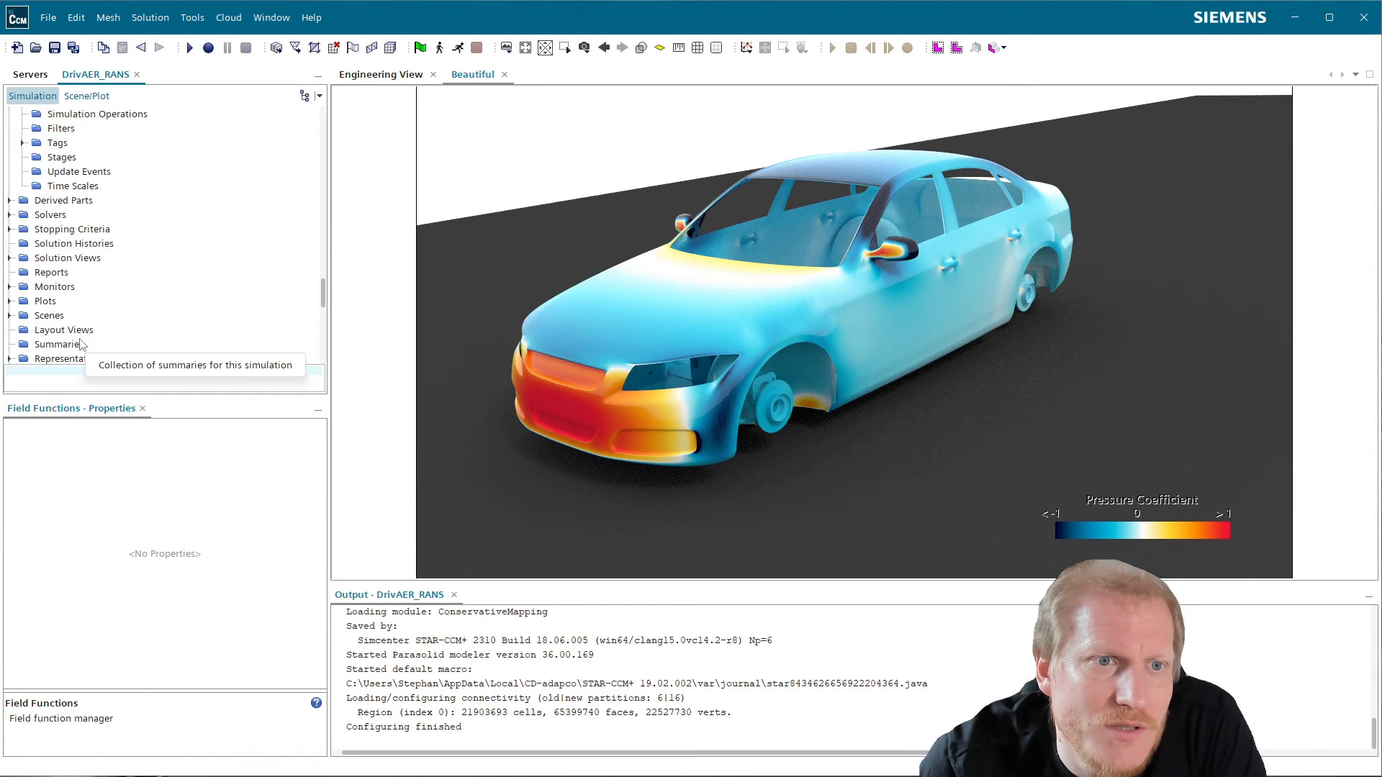
pyautogui.click(9, 316)
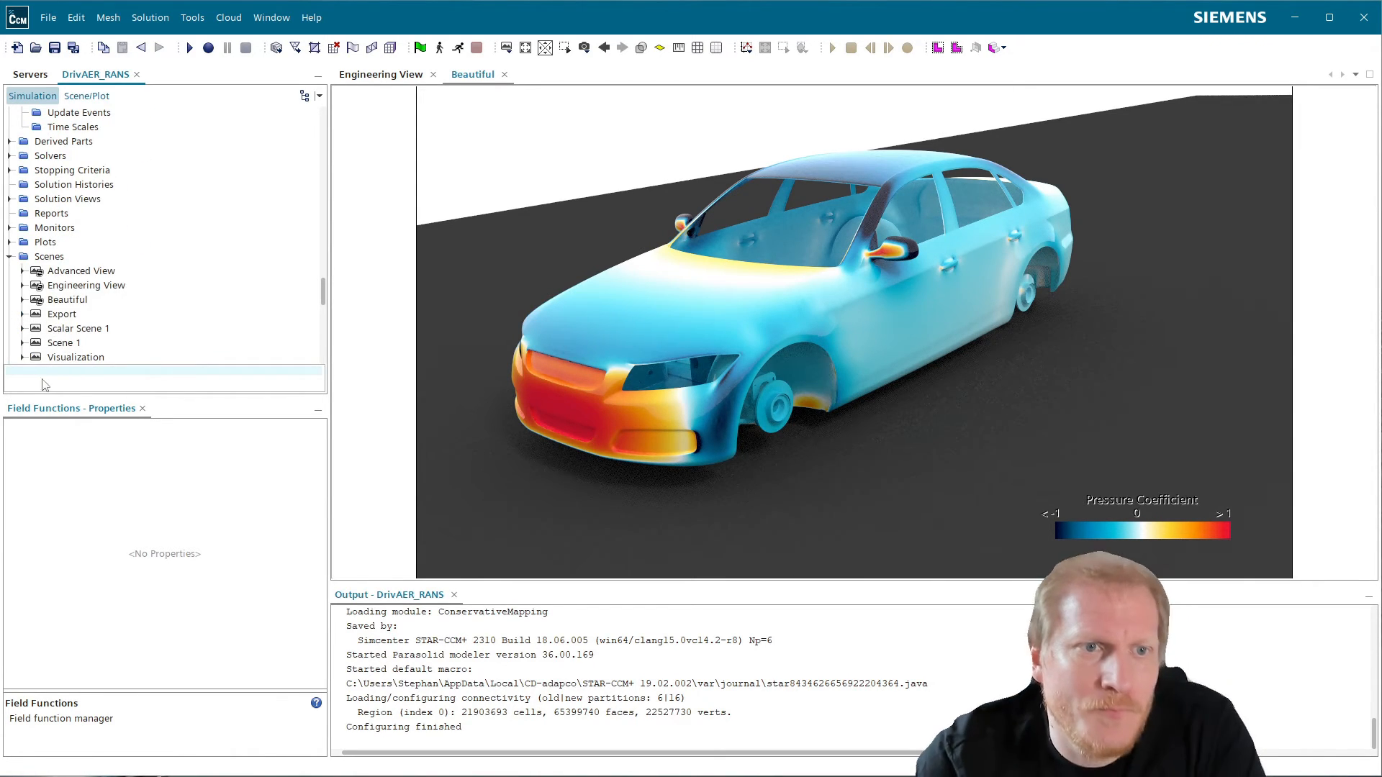
pyautogui.click(23, 357)
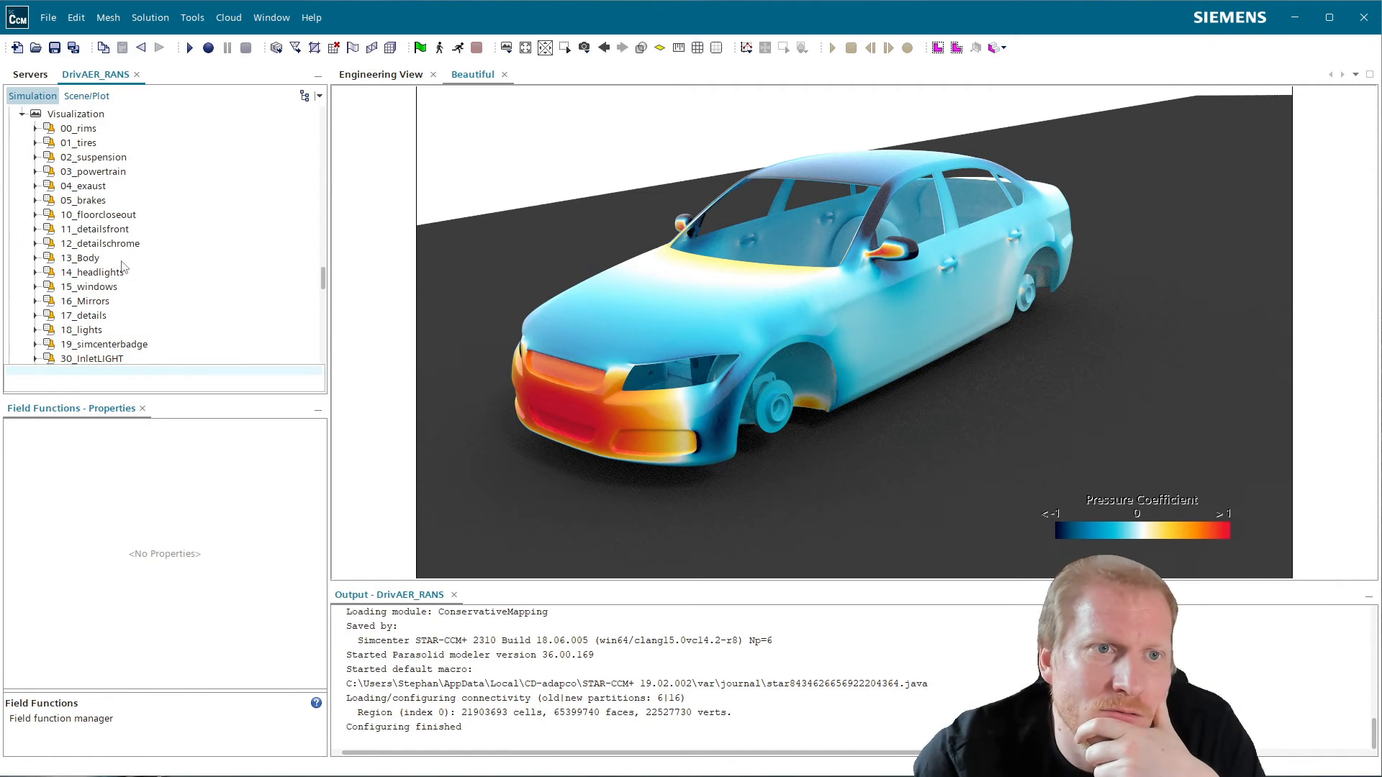
# - Copy the displayers 00_rims through 19_simcenterbadge from the Visualization scene into the Beautiful scene
pyautogui.click(85, 129)
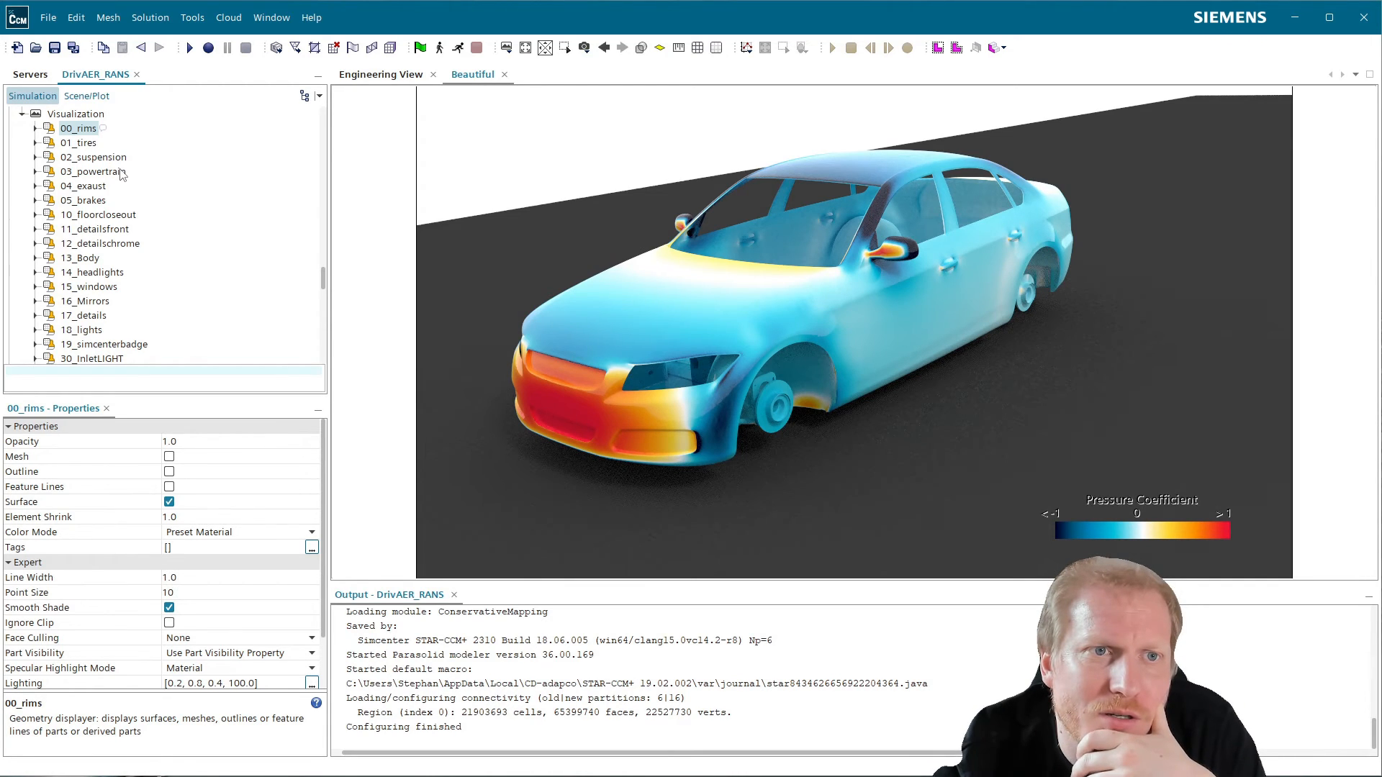
pyautogui.click(96, 203)
pyautogui.keyDown('shift'); pyautogui.click(85, 129); pyautogui.keyUp('shift')
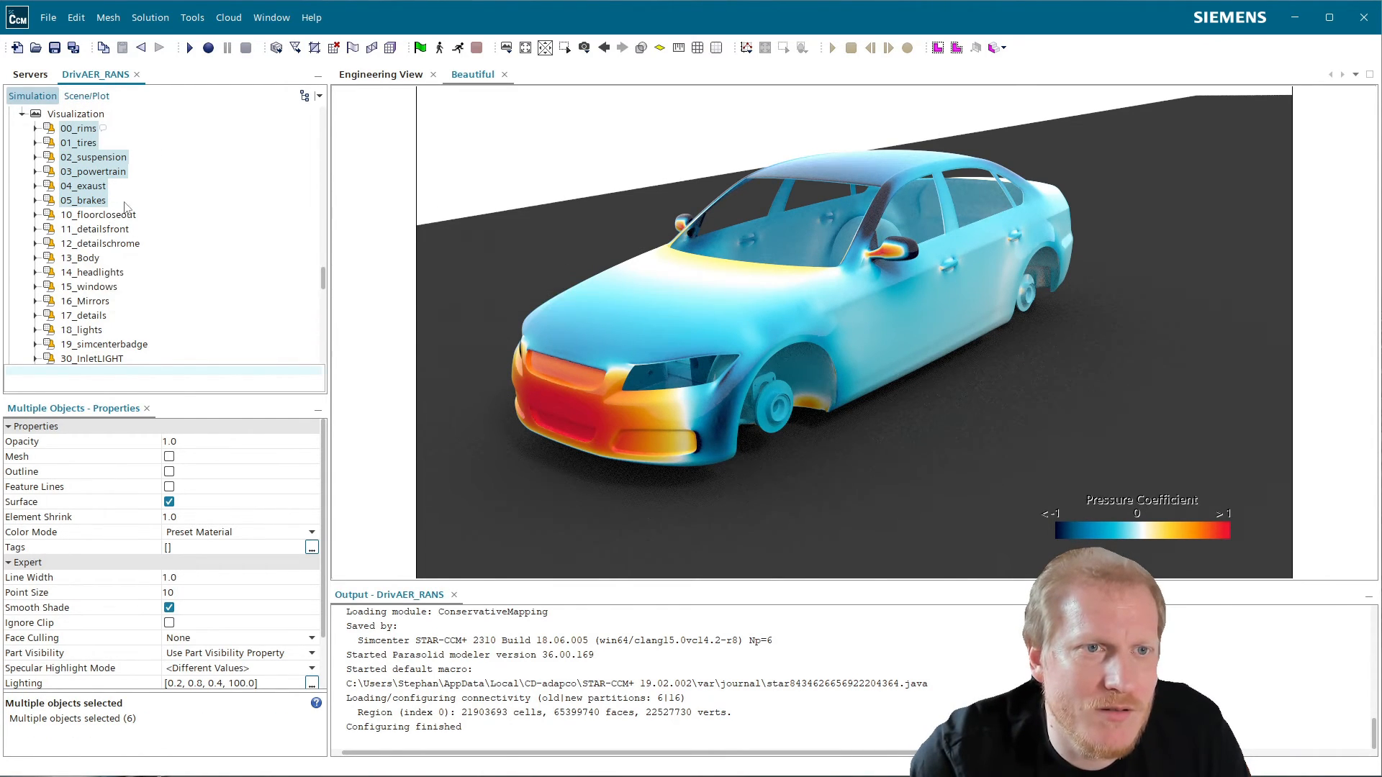
pyautogui.click(85, 129)
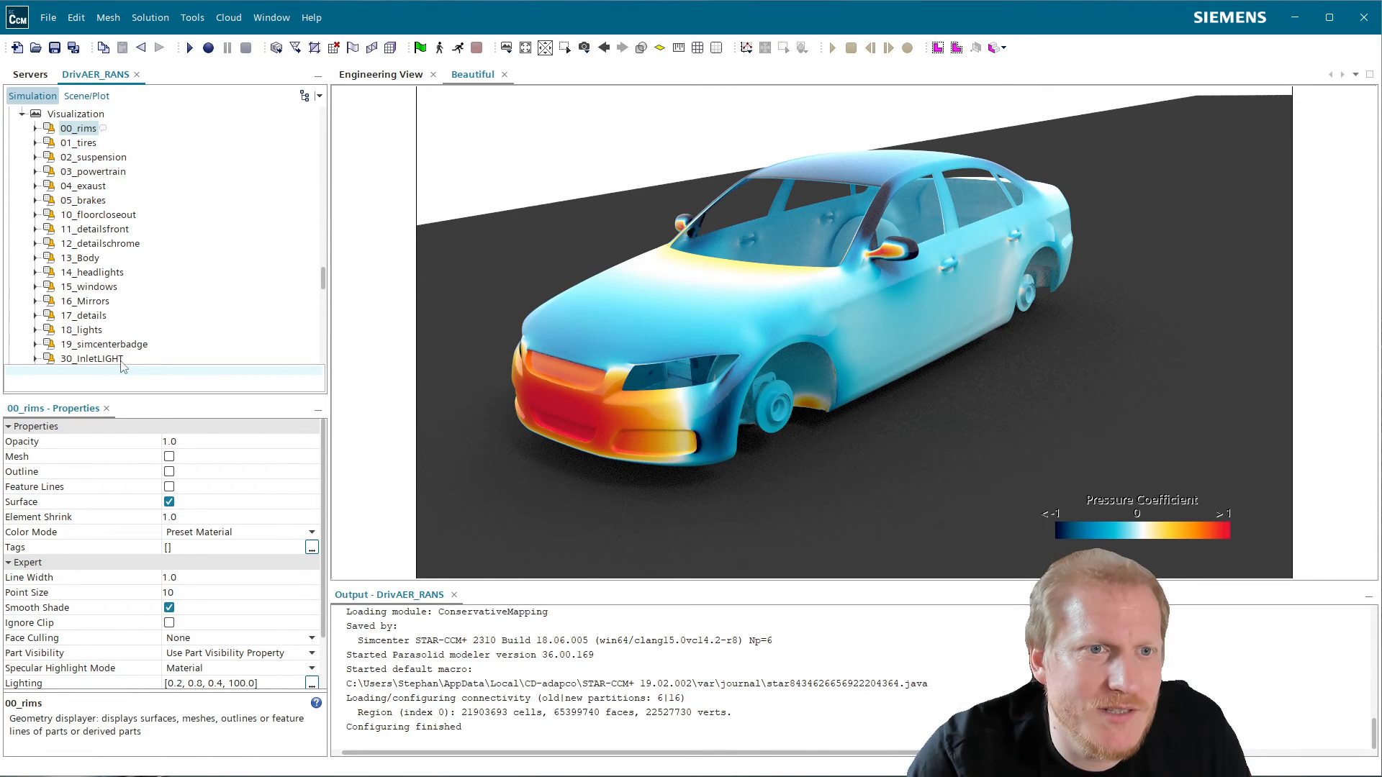
pyautogui.keyDown('shift'); pyautogui.click(98, 329); pyautogui.keyUp('shift')
pyautogui.scroll(-2, 155, 315)
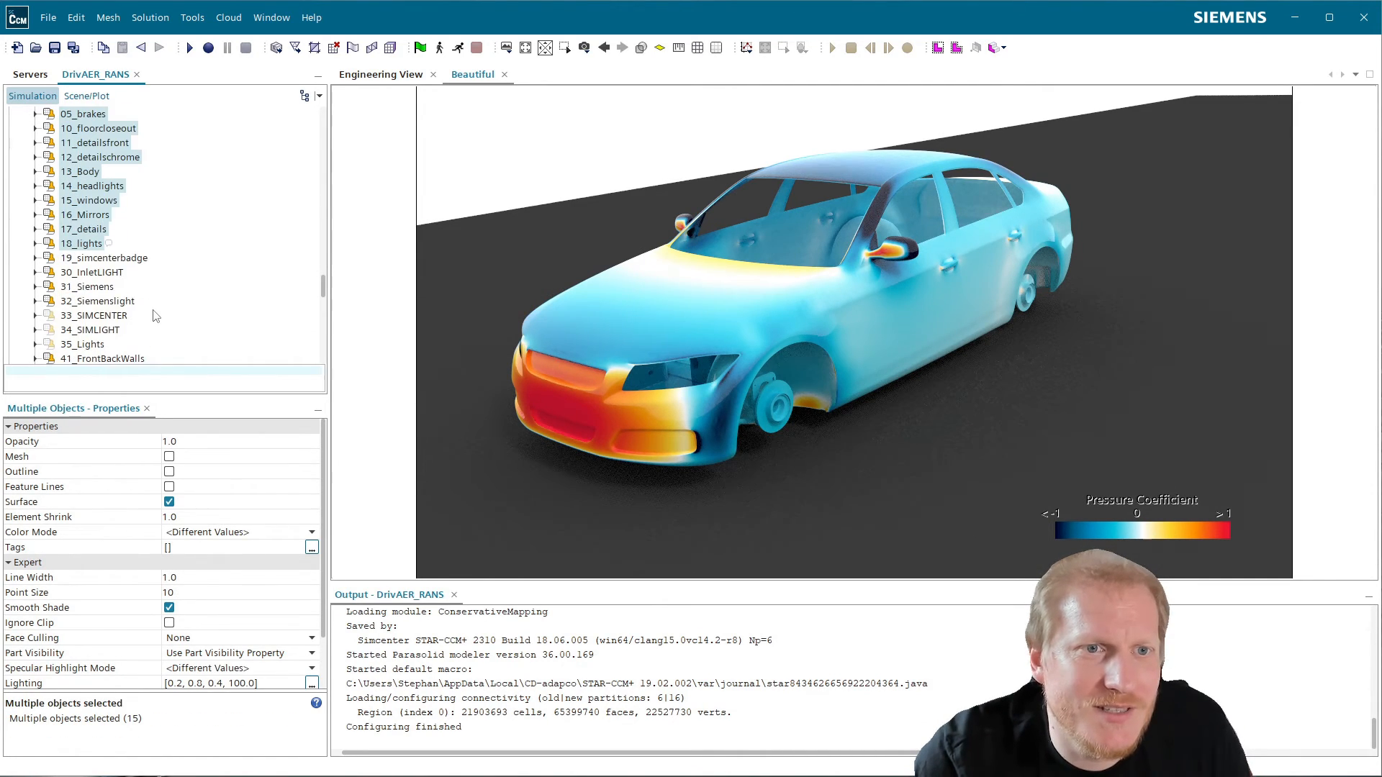
pyautogui.keyDown('shift'); pyautogui.click(130, 259); pyautogui.keyUp('shift')
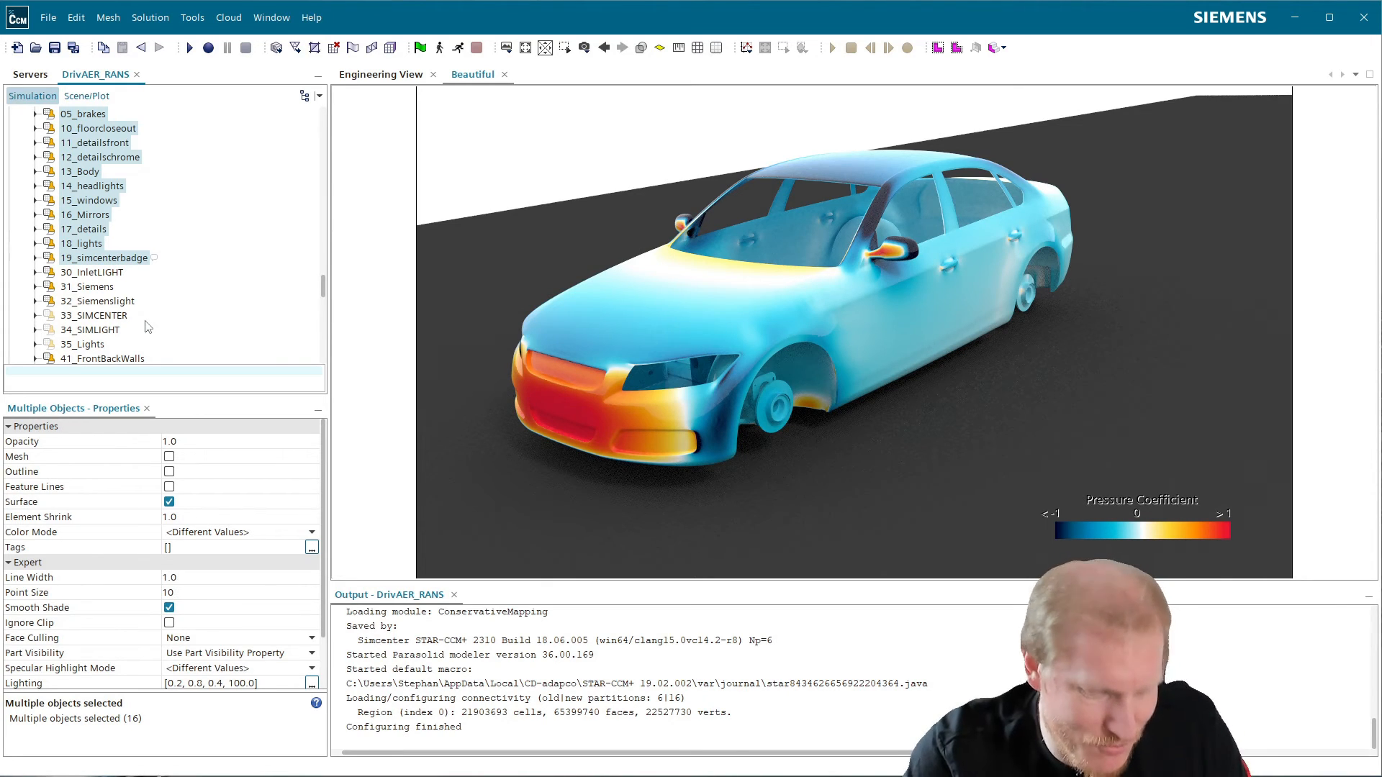
pyautogui.scroll(4, 148, 317)
pyautogui.scroll(-1, 155, 304)
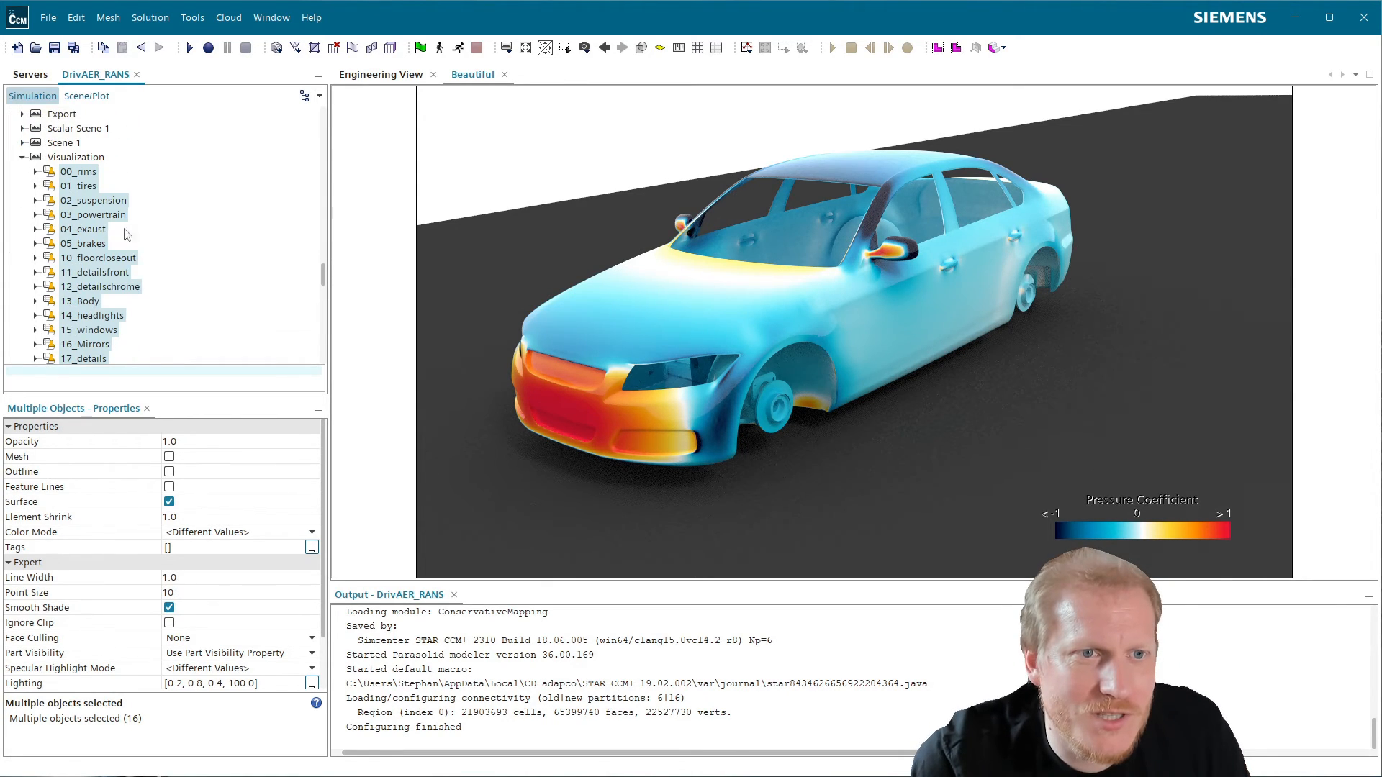
pyautogui.click(86, 96)
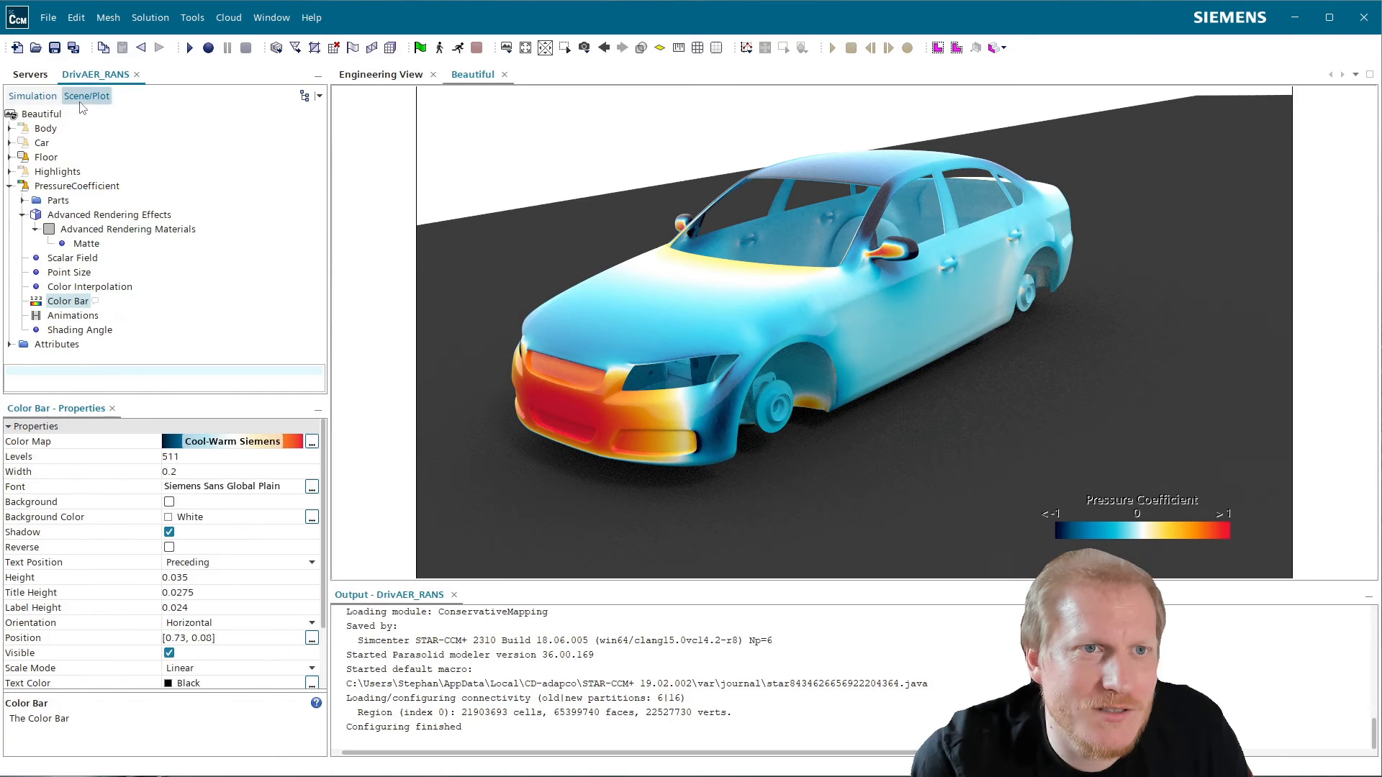
pyautogui.click(43, 114)
pyautogui.hotkey('ctrl', 'v')
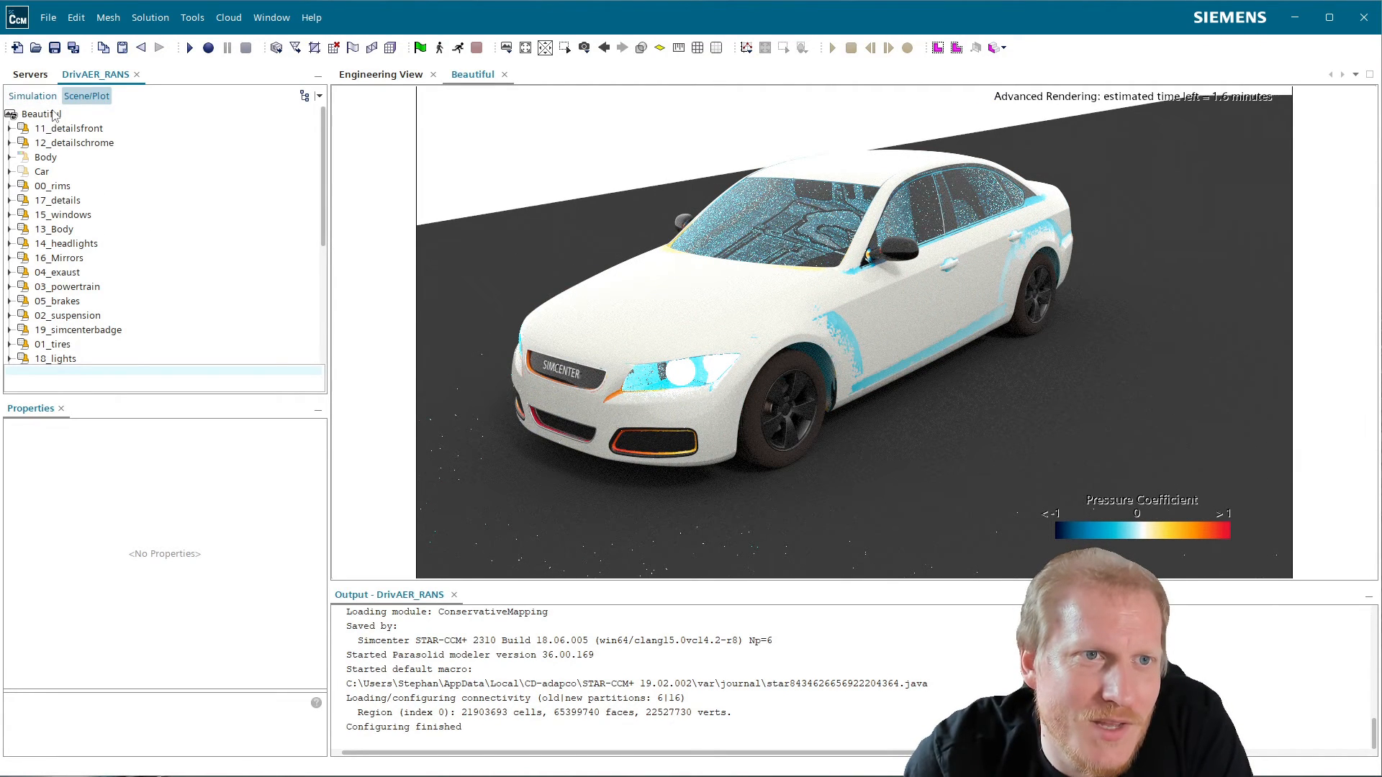
# - Sort the Beautiful scene's displayers by name, and hide all parts of the 13_Body and 11_detailsfront displayers
pyautogui.rightClick(54, 115)
pyautogui.click(129, 516)
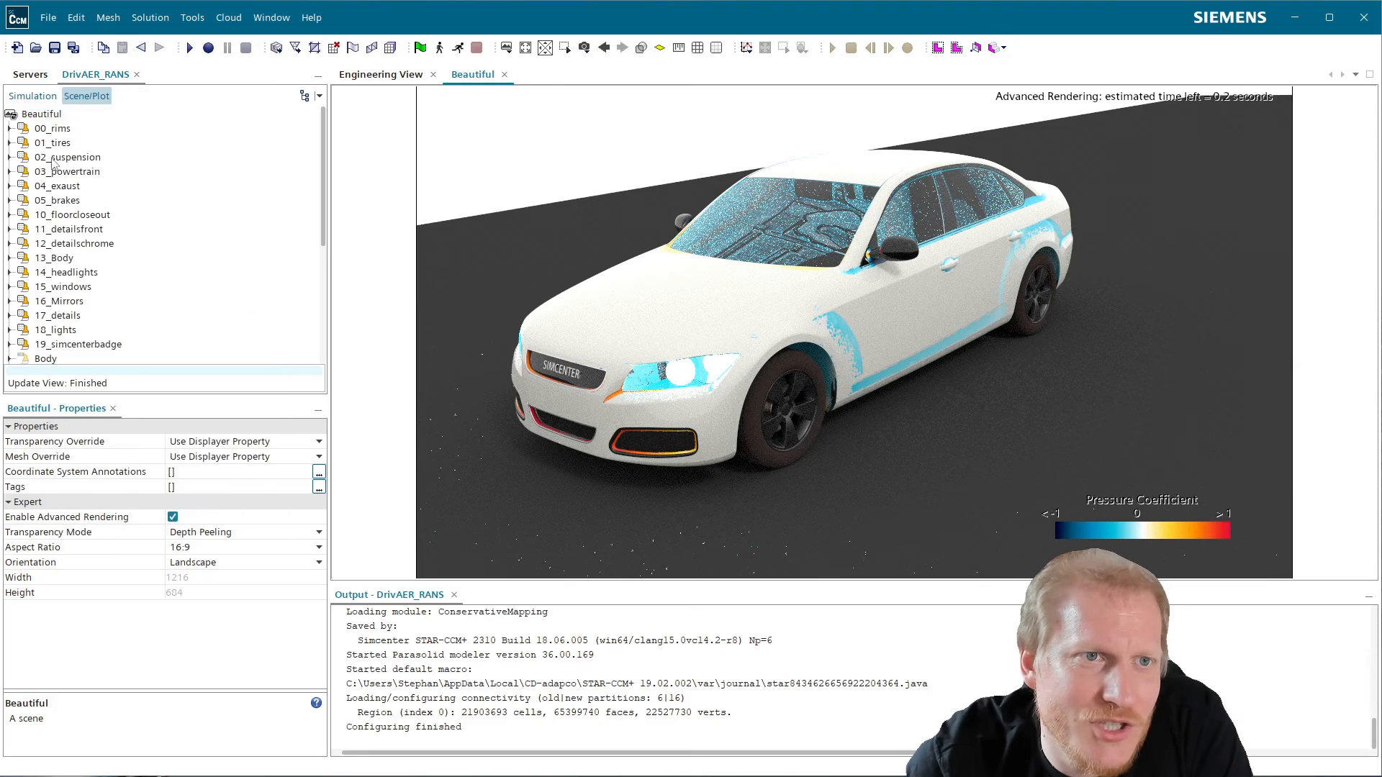
pyautogui.click(56, 259)
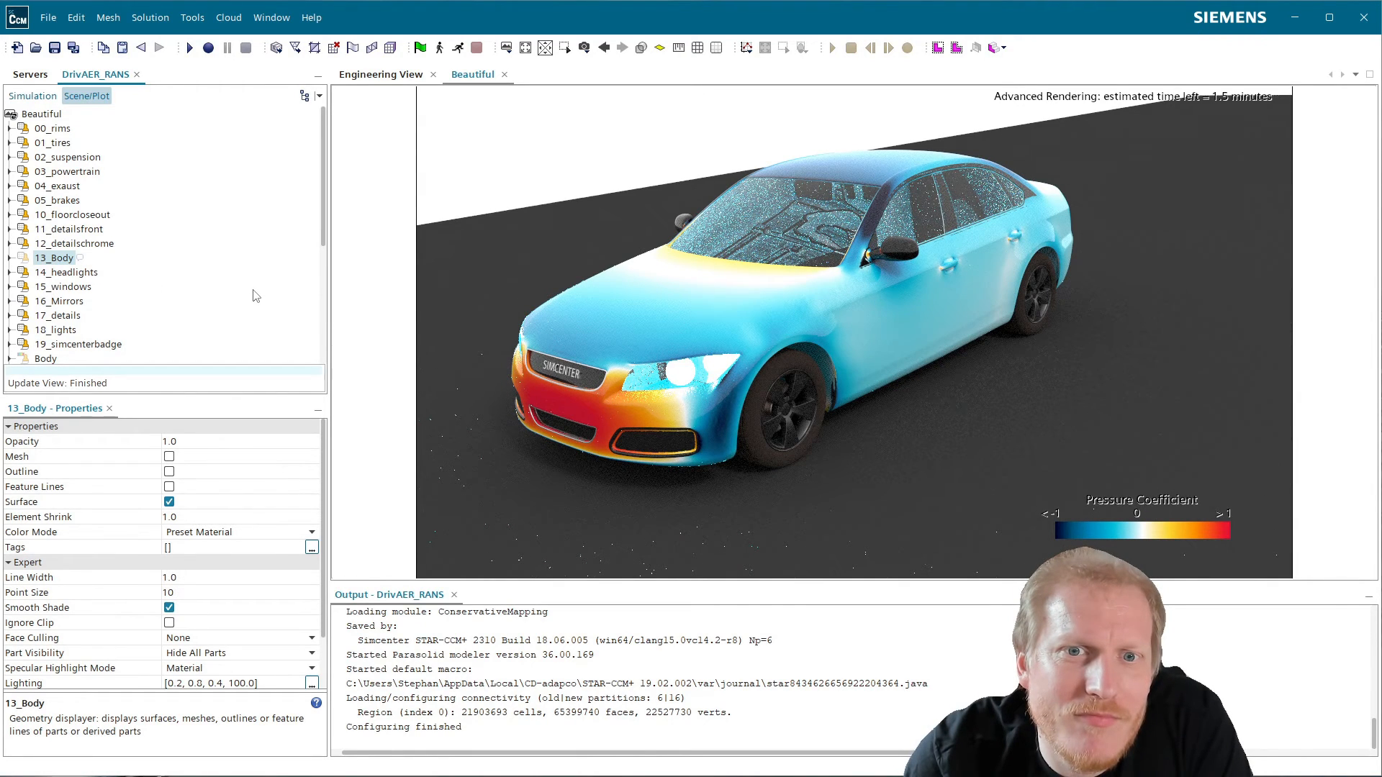
pyautogui.click(80, 230)
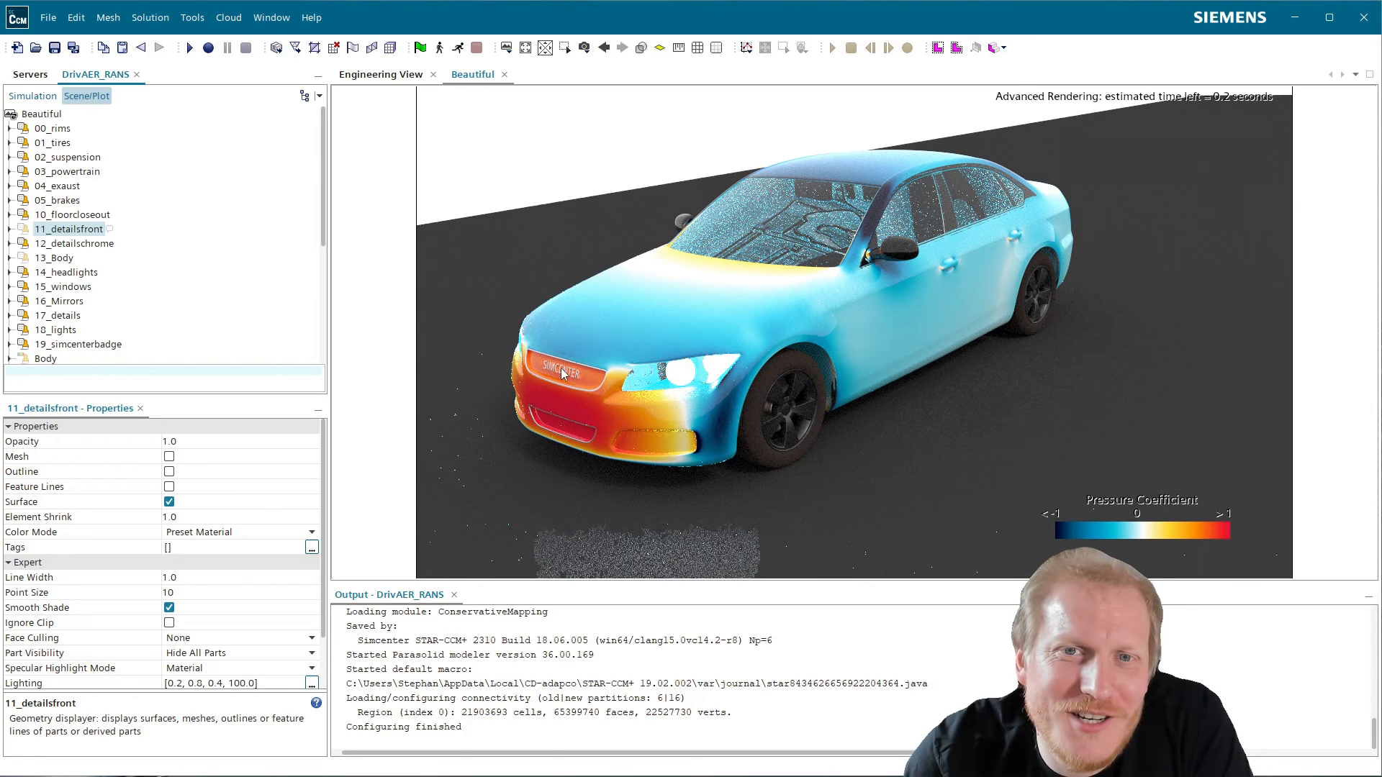
# - Set the Beautiful scene's background color mode to Environment Map
pyautogui.scroll(-5, 191, 269)
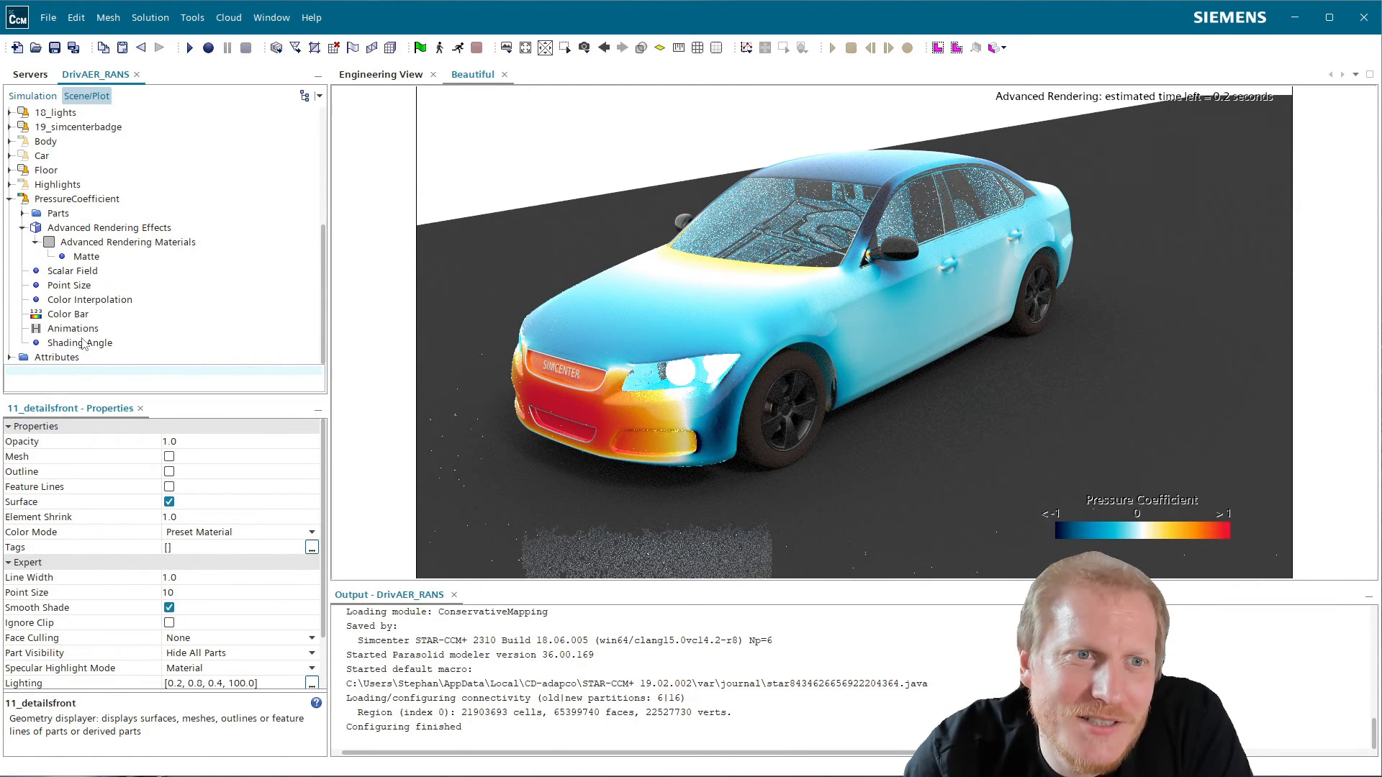
pyautogui.scroll(5, 85, 151)
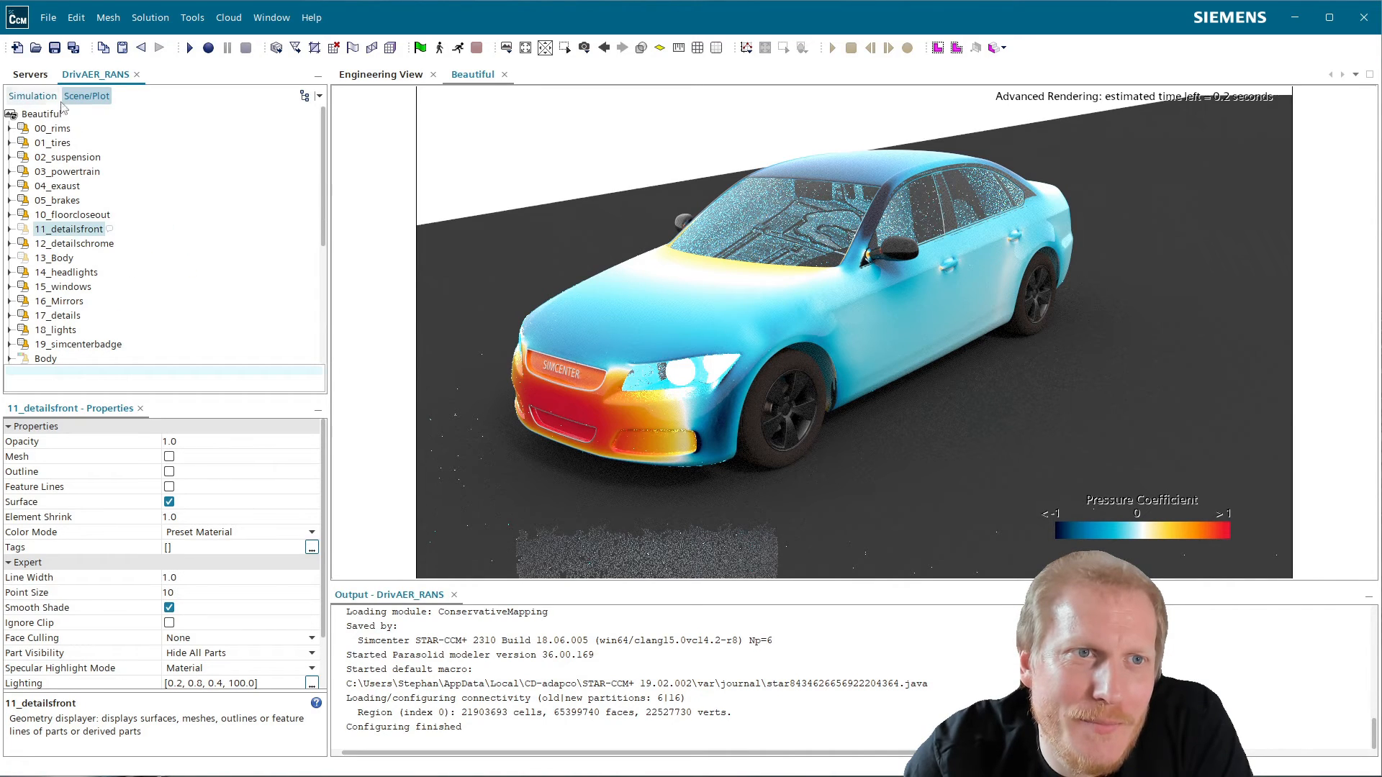
pyautogui.scroll(-5, 102, 318)
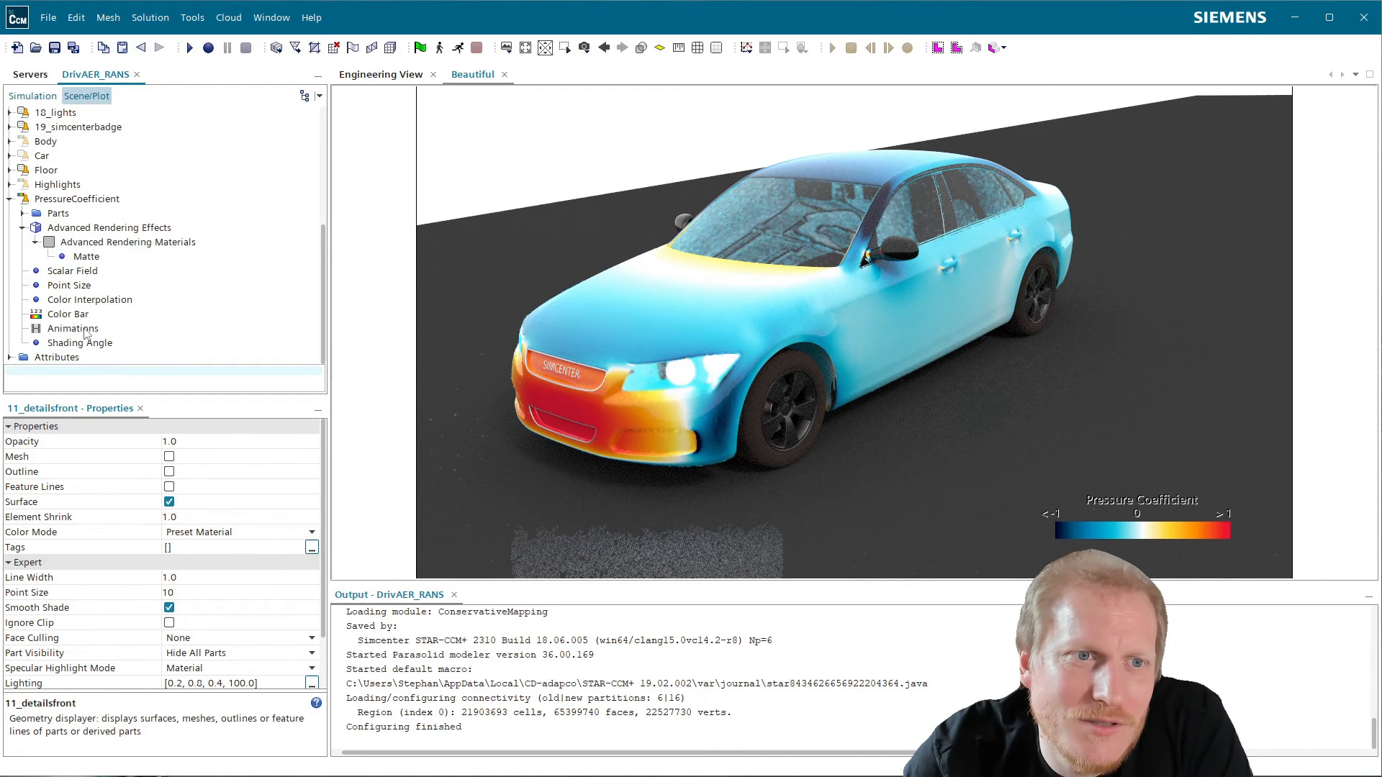
pyautogui.click(11, 357)
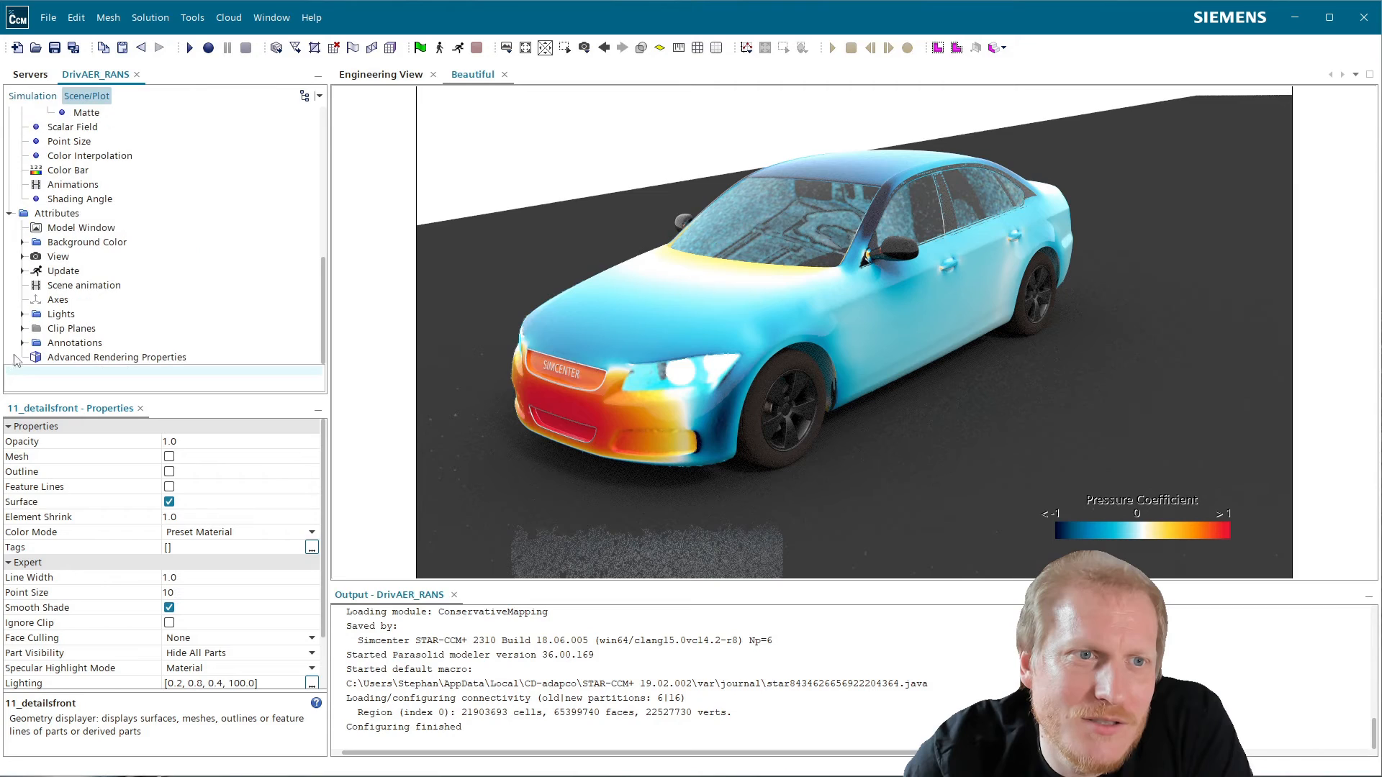
pyautogui.click(66, 357)
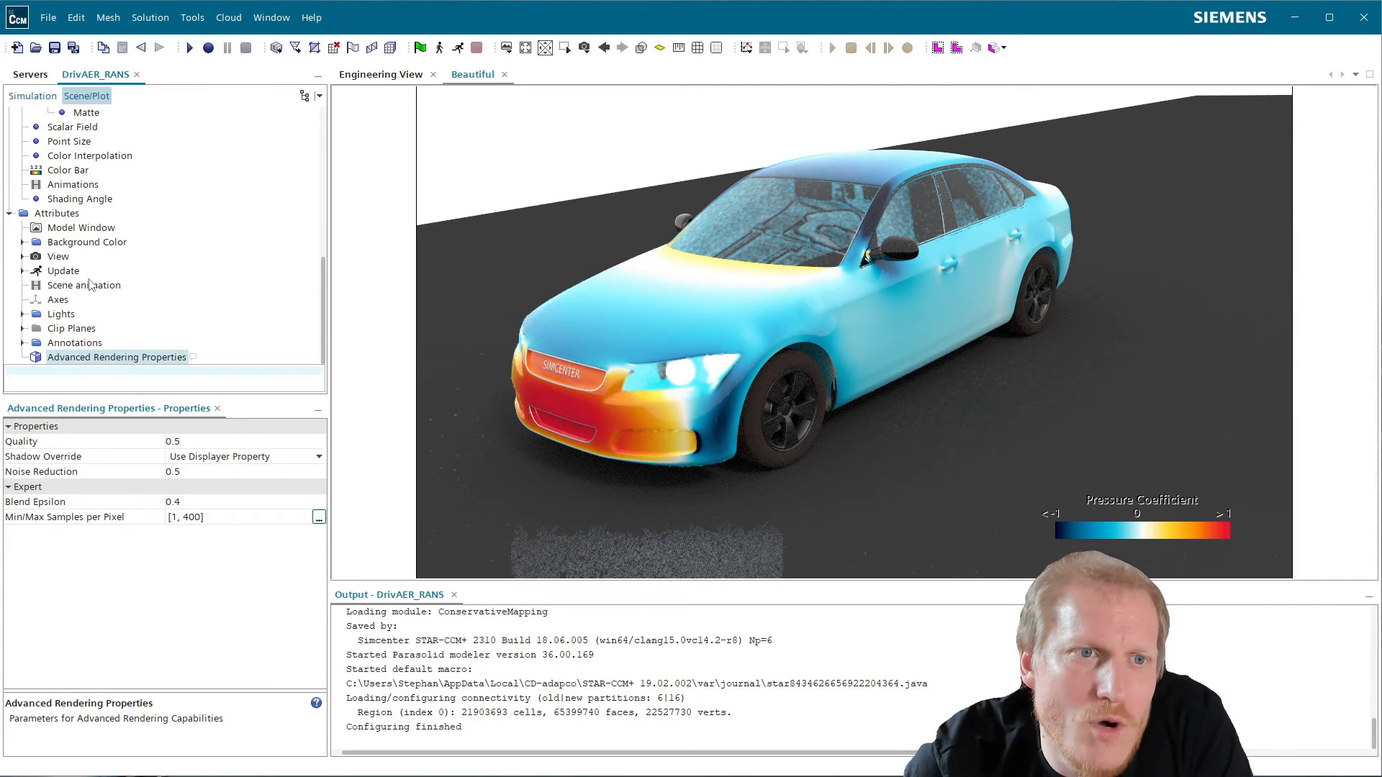
pyautogui.click(79, 243)
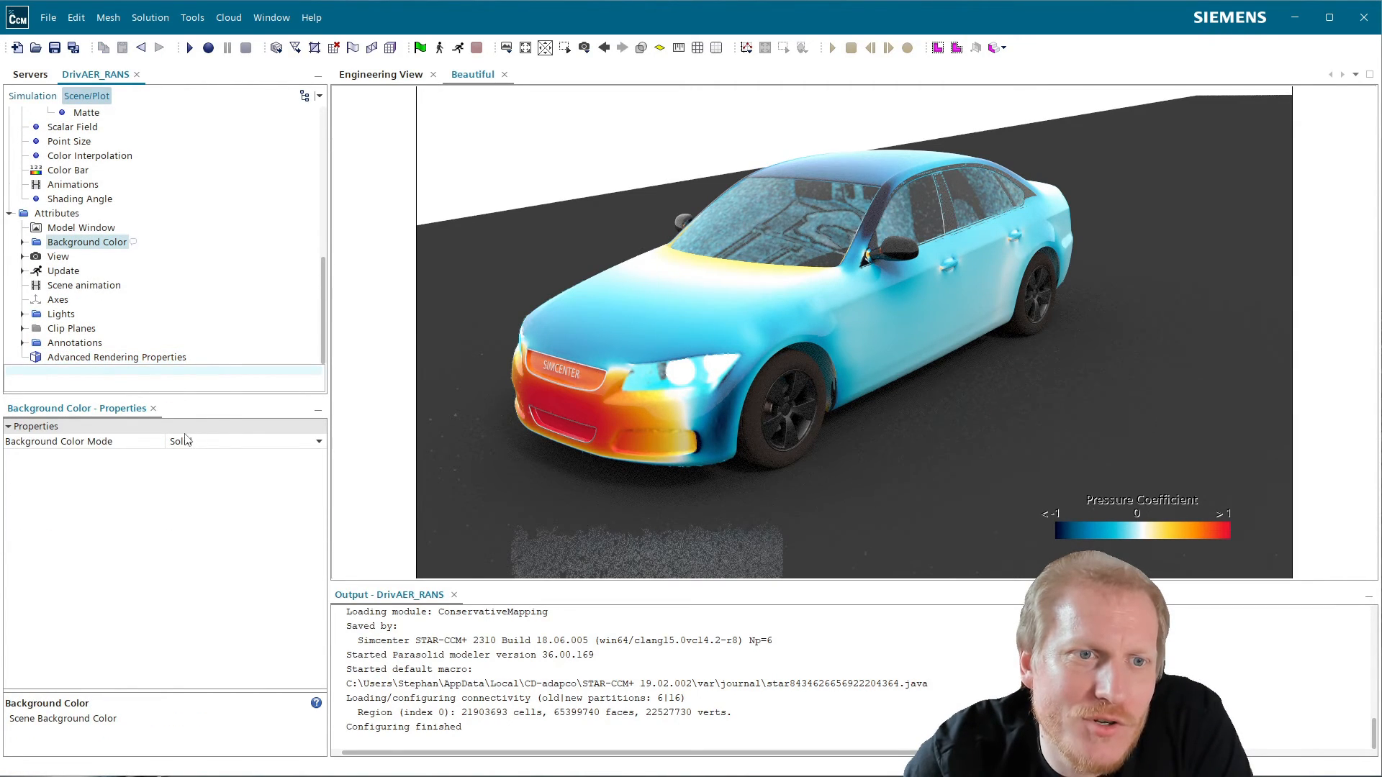
pyautogui.click(186, 440)
pyautogui.click(227, 507)
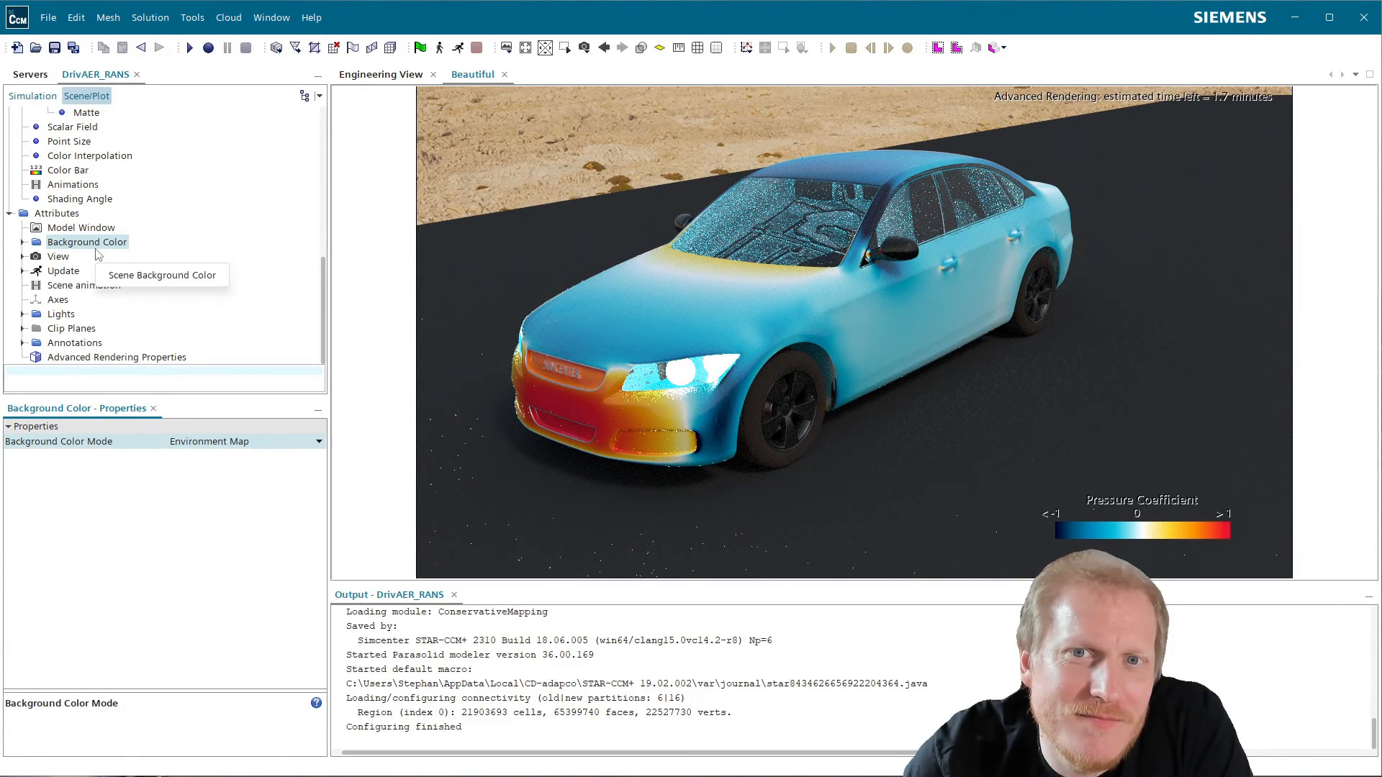
# - Inspect the windshield up close, then reframe the whole car in a lower three-quarter front view against the environment background
pyautogui.scroll(5, 773, 218)
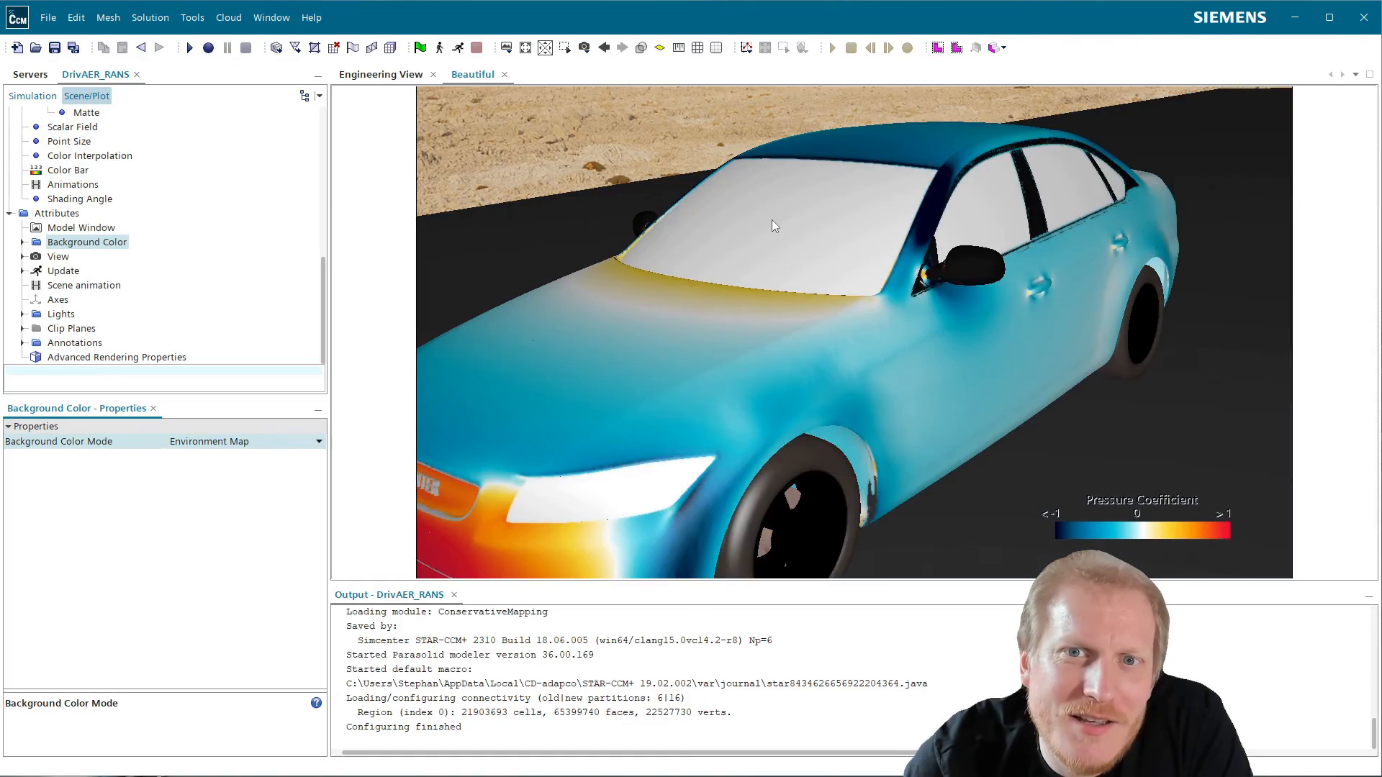
pyautogui.scroll(3, 815, 240)
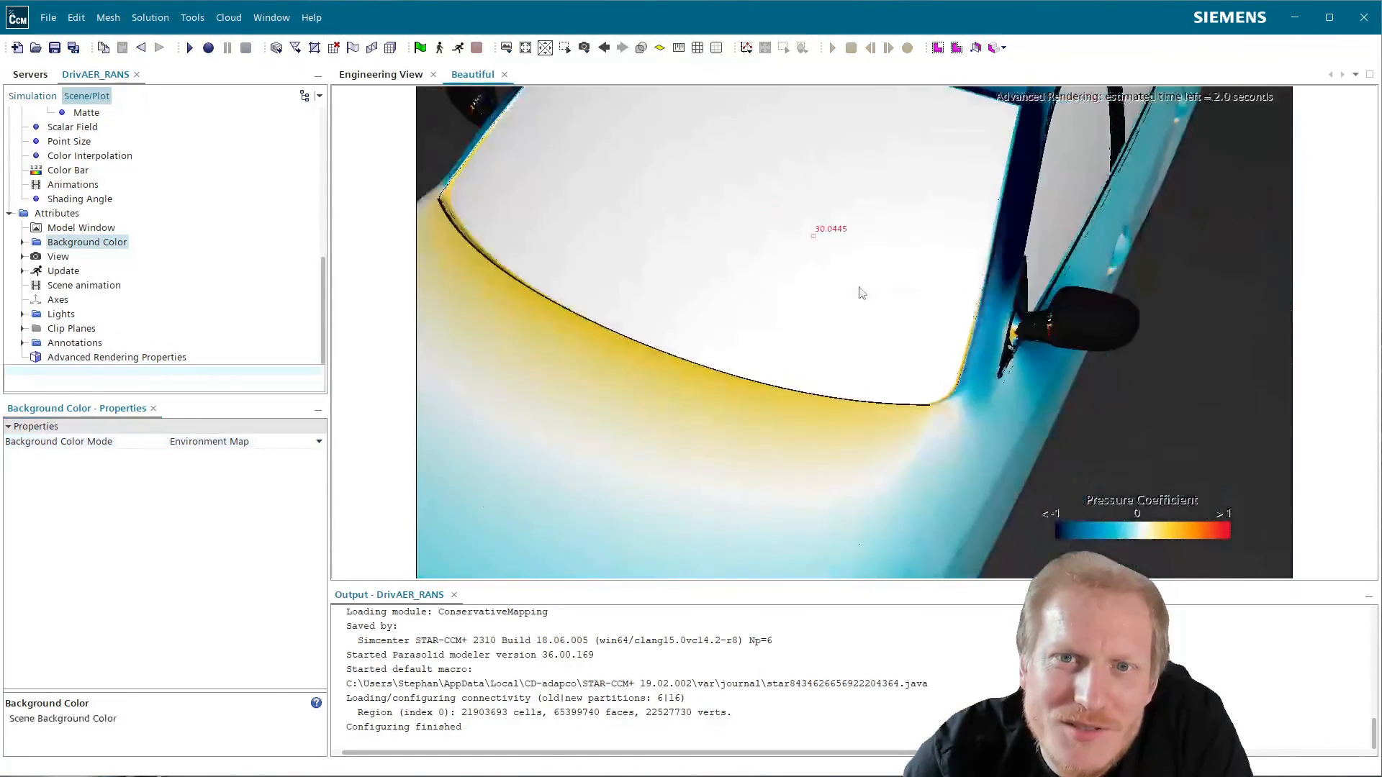
pyautogui.scroll(-7, 799, 273)
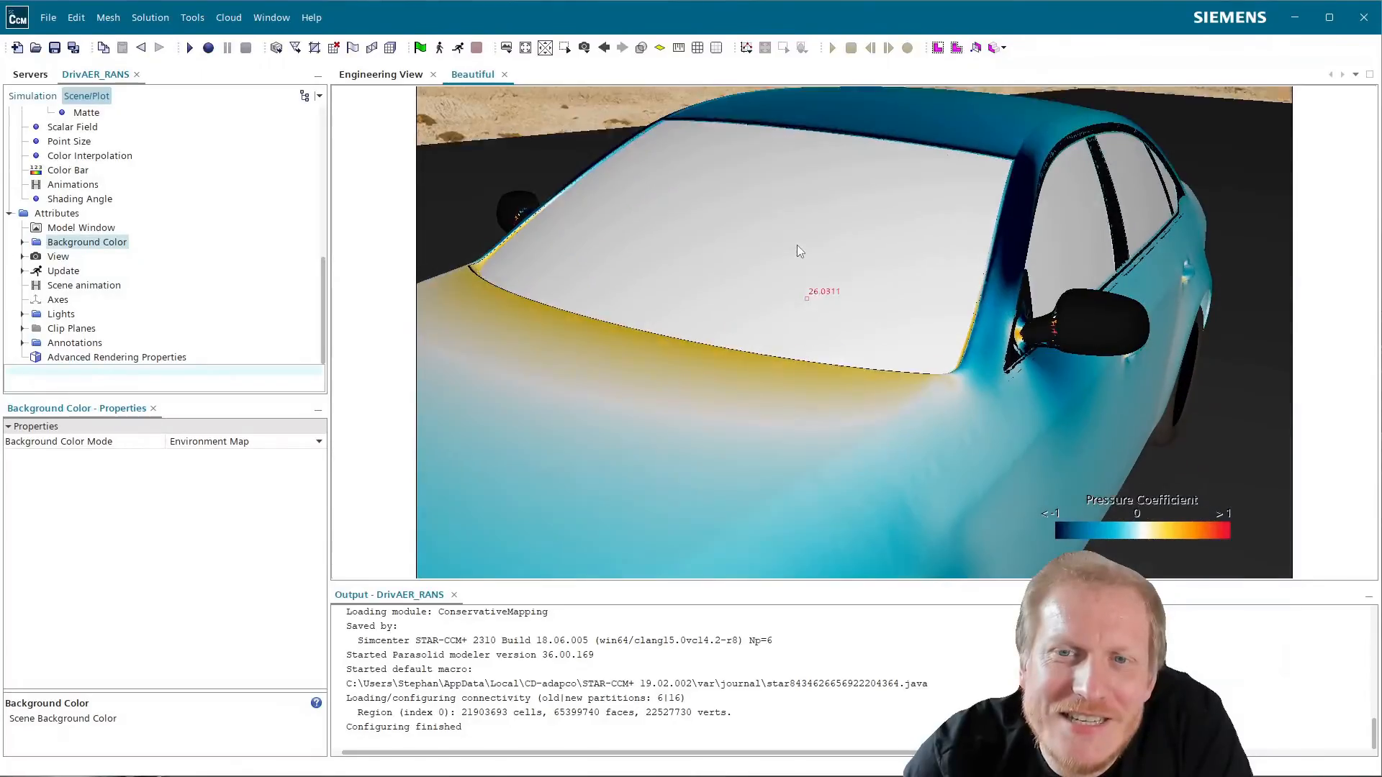
pyautogui.moveTo(800, 266); pyautogui.dragTo(848, 232)
pyautogui.scroll(-3, 750, 223)
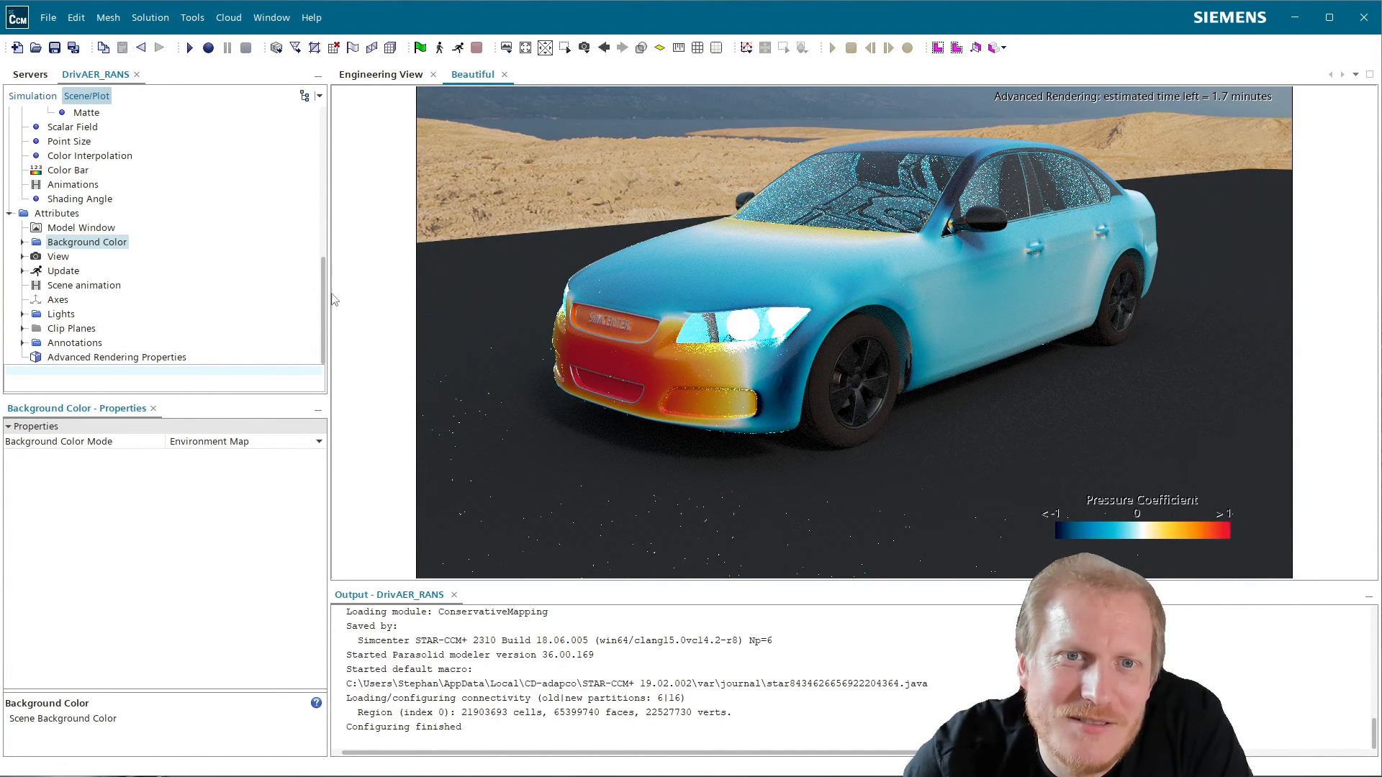
# - Show the parts of the 11_detailsfront displayer again by setting its part visibility to Use Part Visibility Property
pyautogui.click(32, 96)
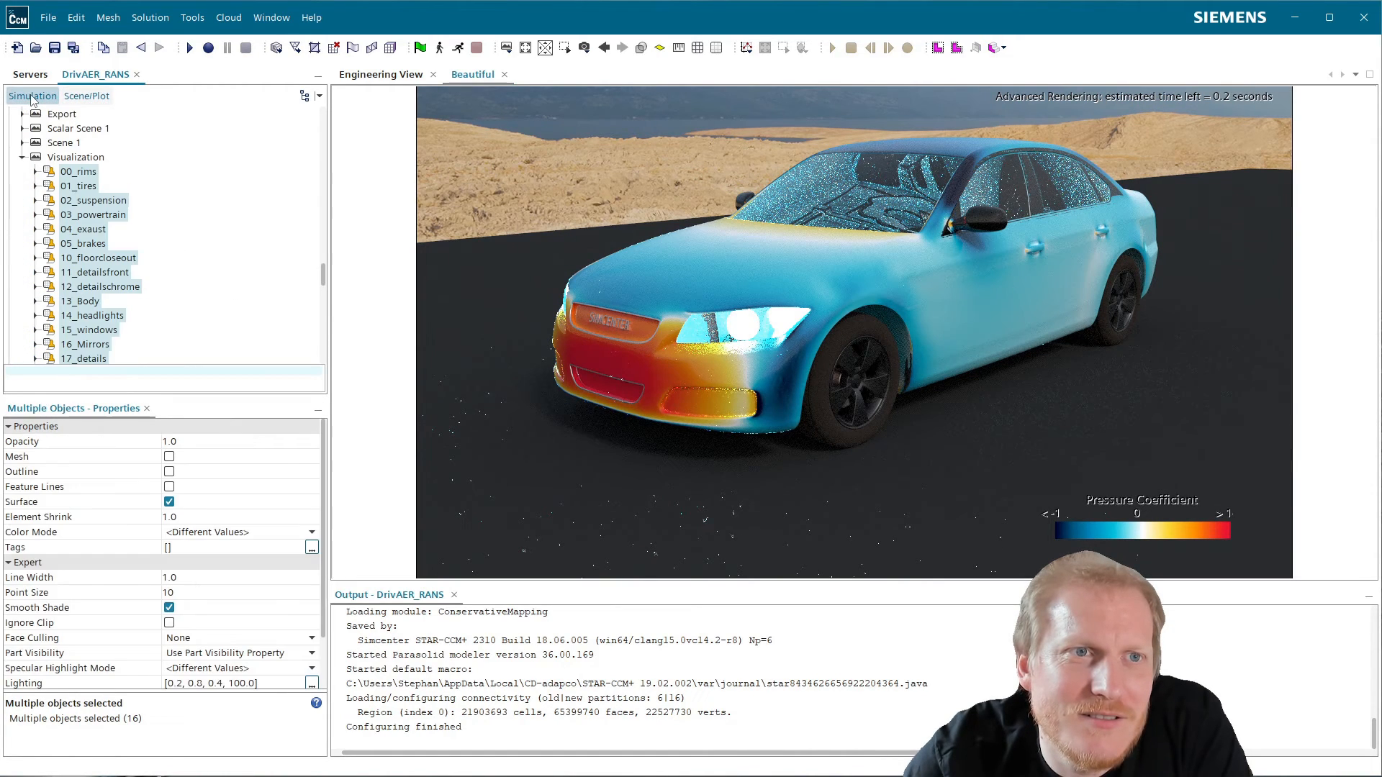
pyautogui.scroll(2, 93, 180)
pyautogui.scroll(-4, 97, 271)
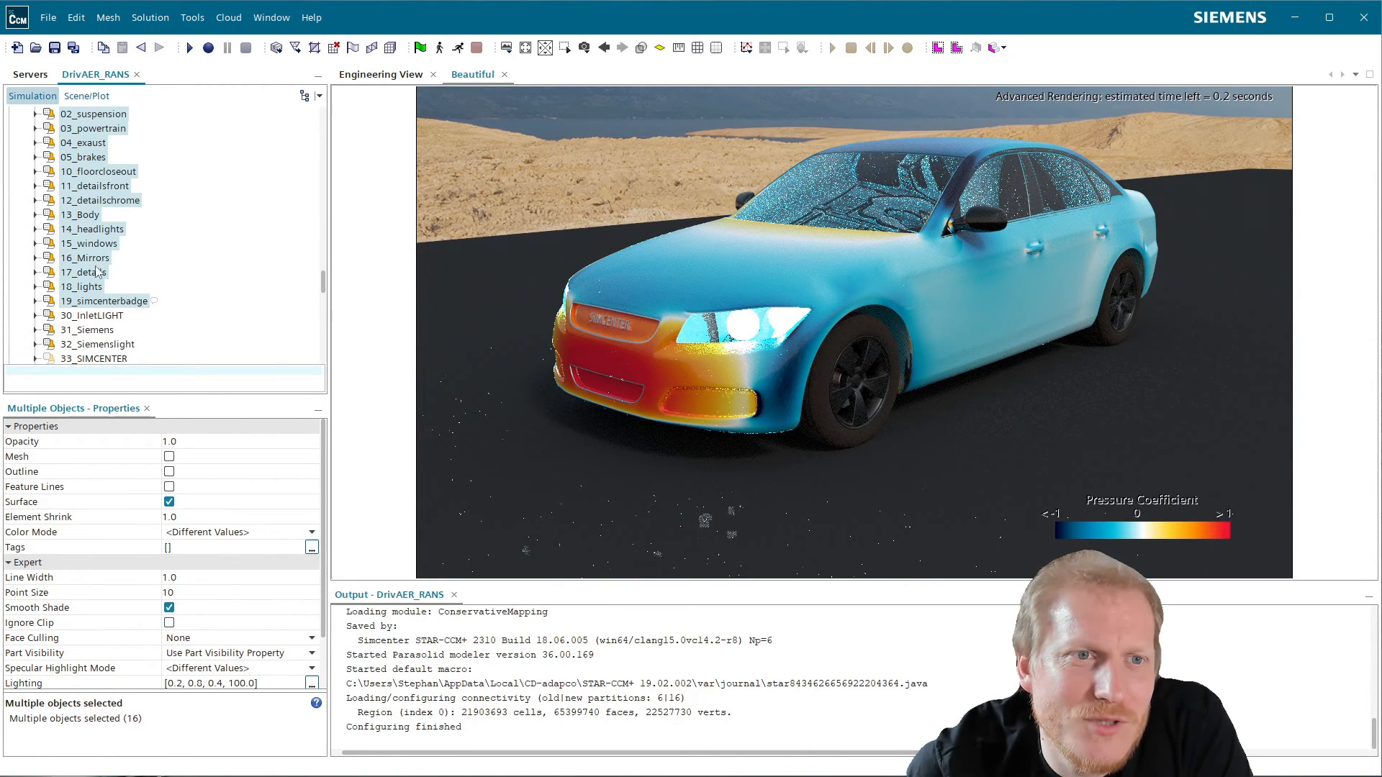
pyautogui.click(100, 94)
pyautogui.scroll(3, 107, 232)
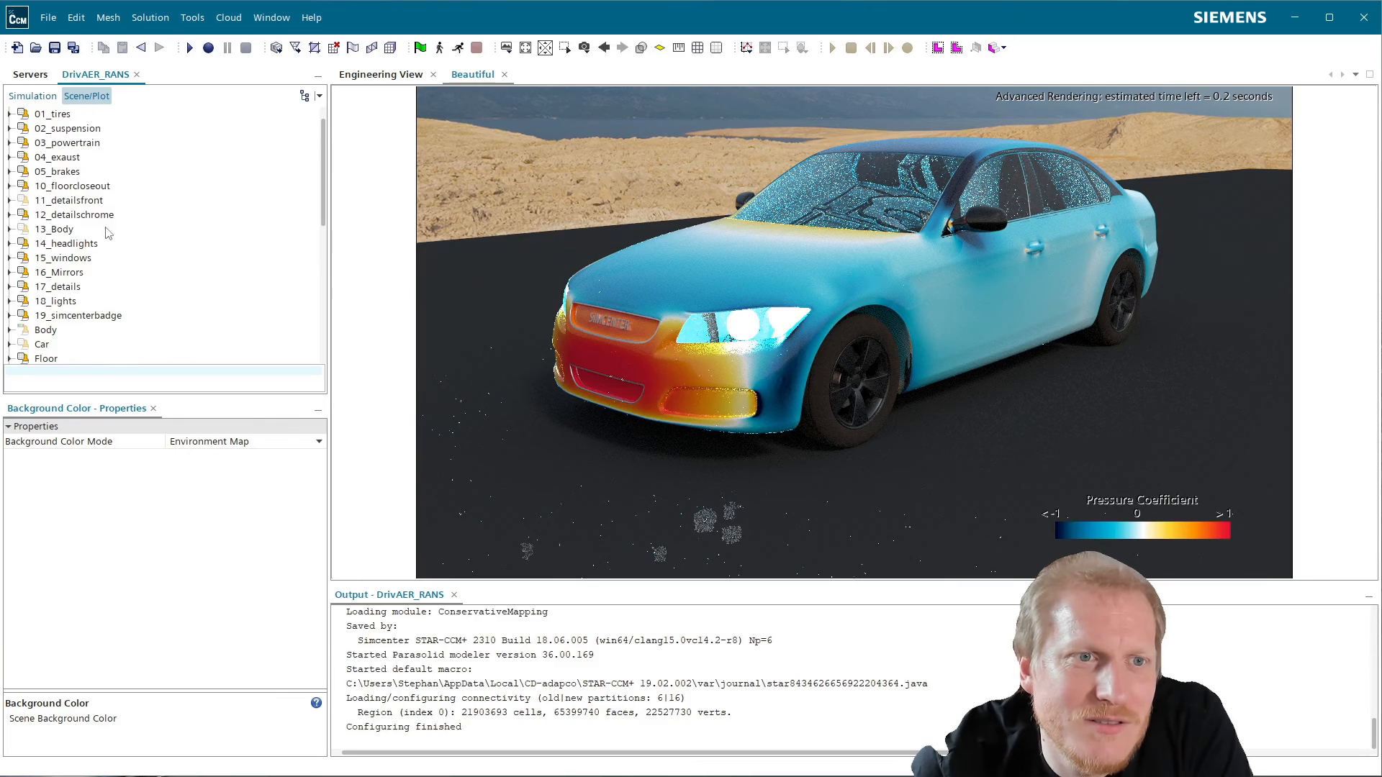
pyautogui.click(72, 201)
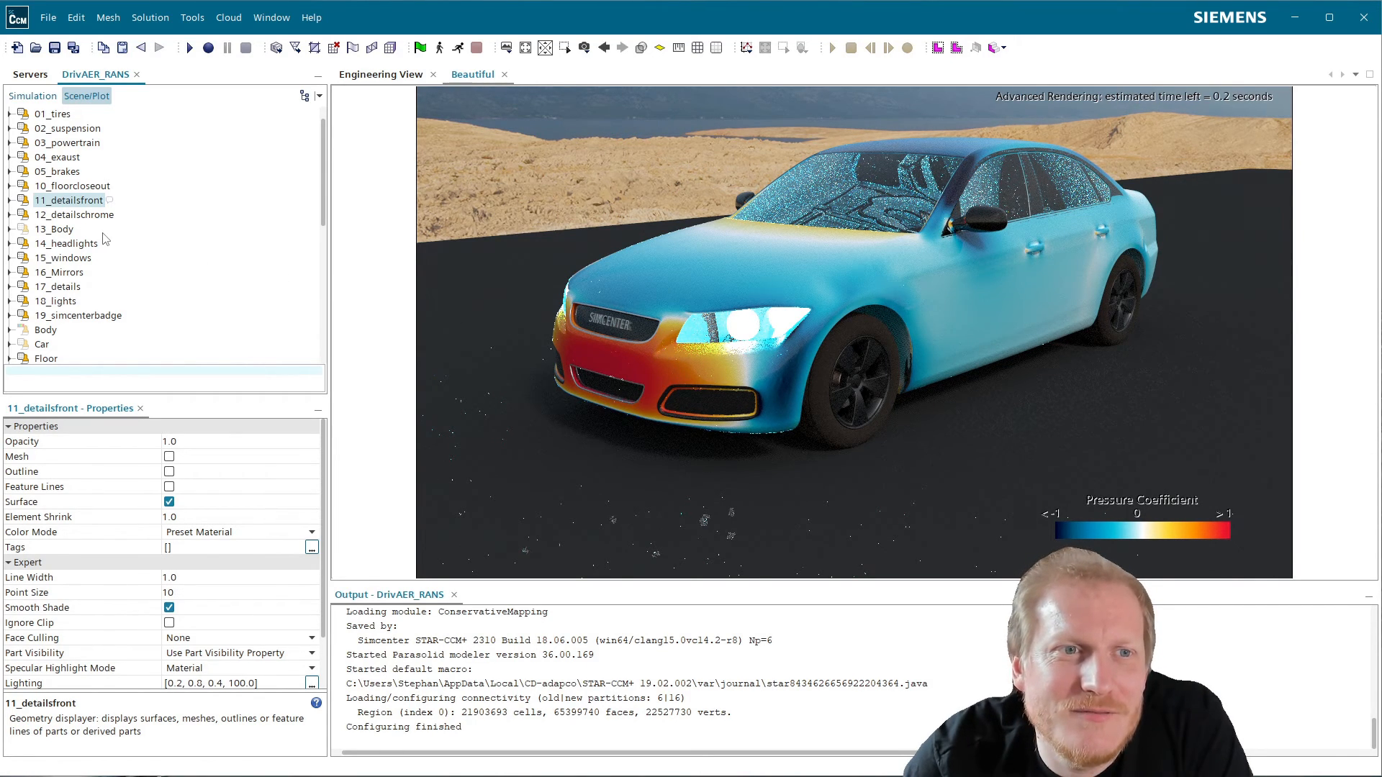
# - Check the preset material of the 15_windows displayer and expand the Transparent Body group of the simulation's rendering materials
pyautogui.click(9, 258)
pyautogui.click(66, 302)
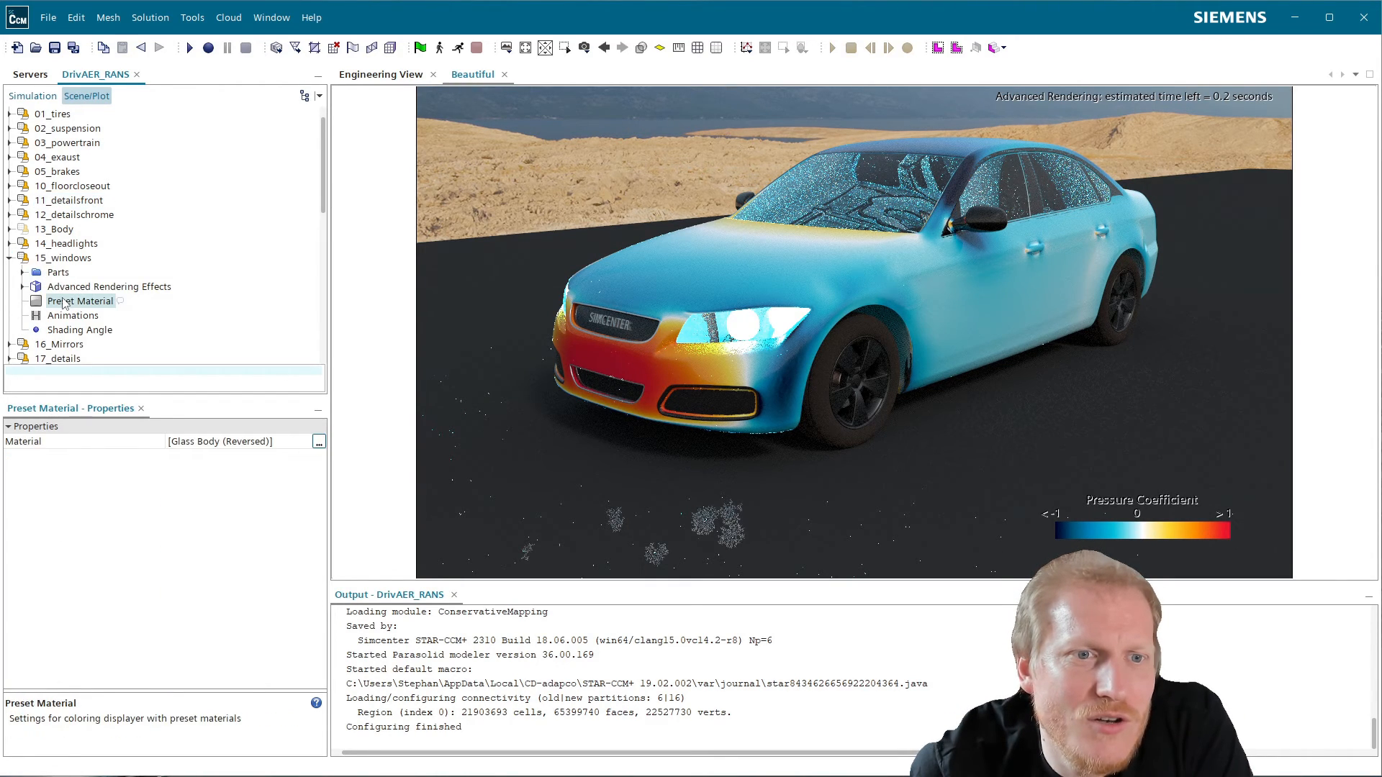
pyautogui.click(36, 98)
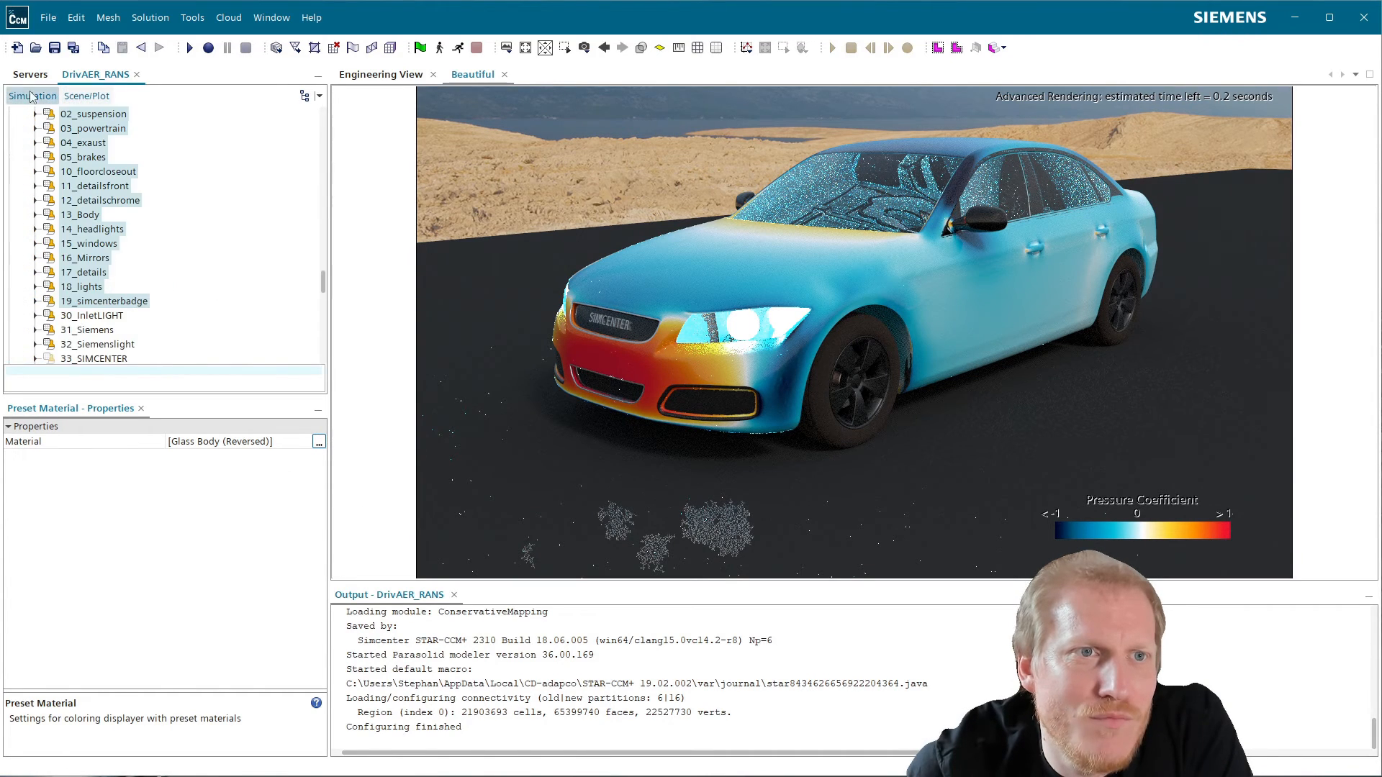
pyautogui.scroll(15, 107, 299)
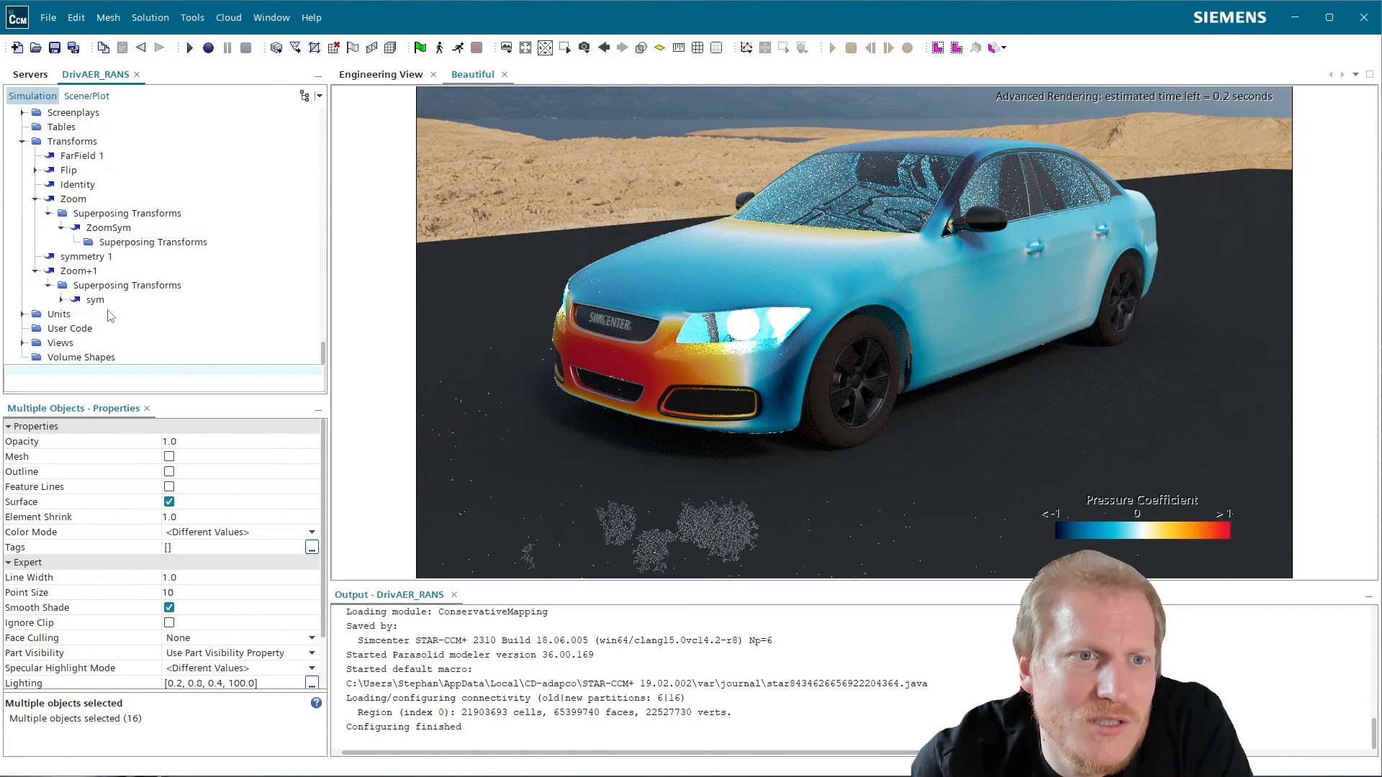
pyautogui.scroll(-3, 108, 313)
pyautogui.scroll(3, 108, 317)
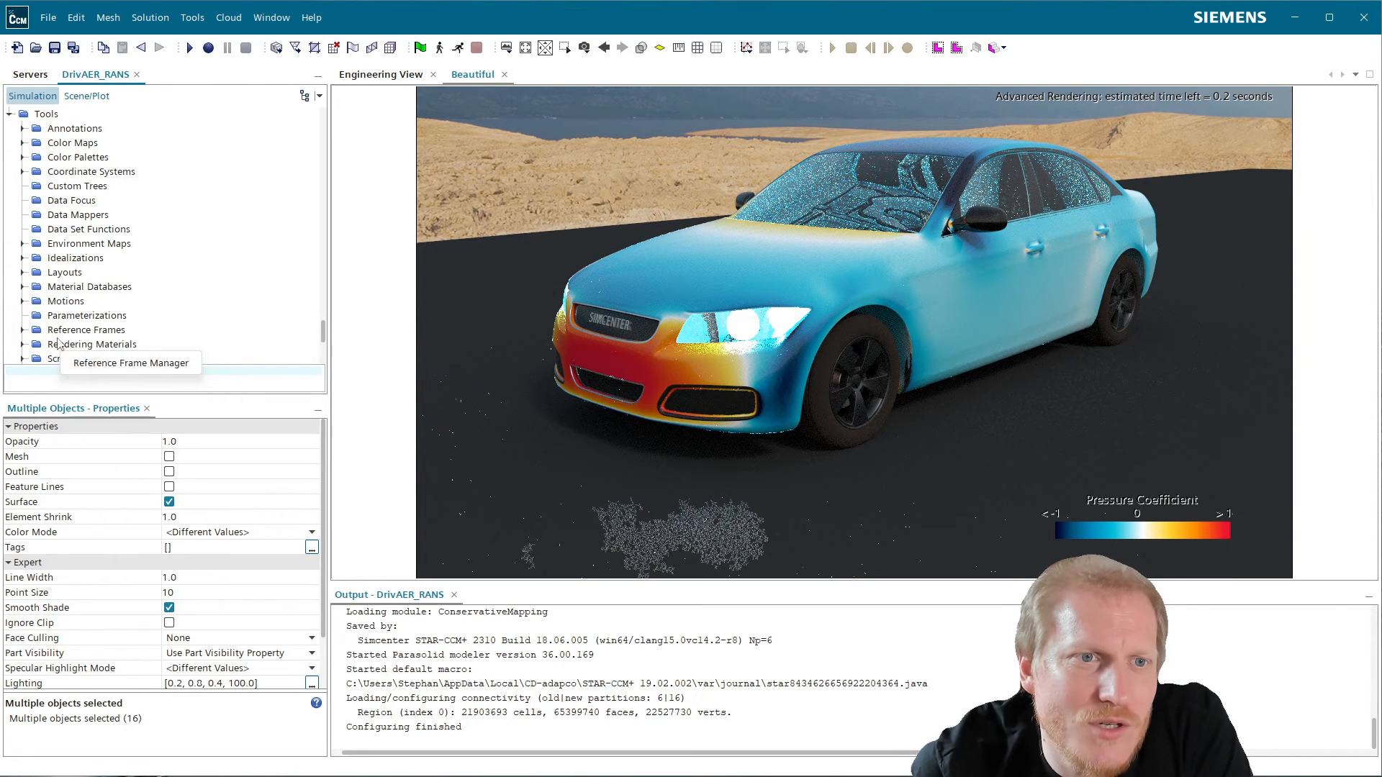
pyautogui.click(22, 344)
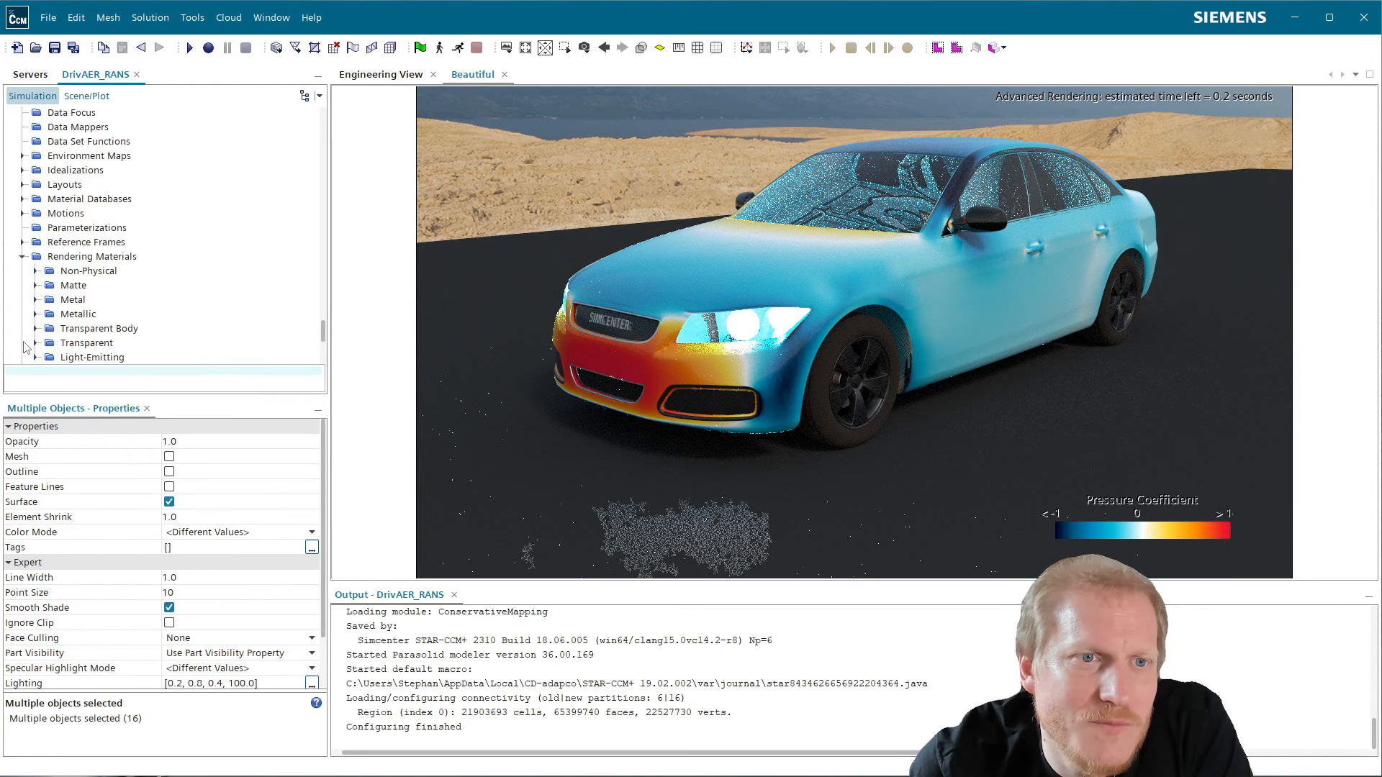
pyautogui.click(35, 329)
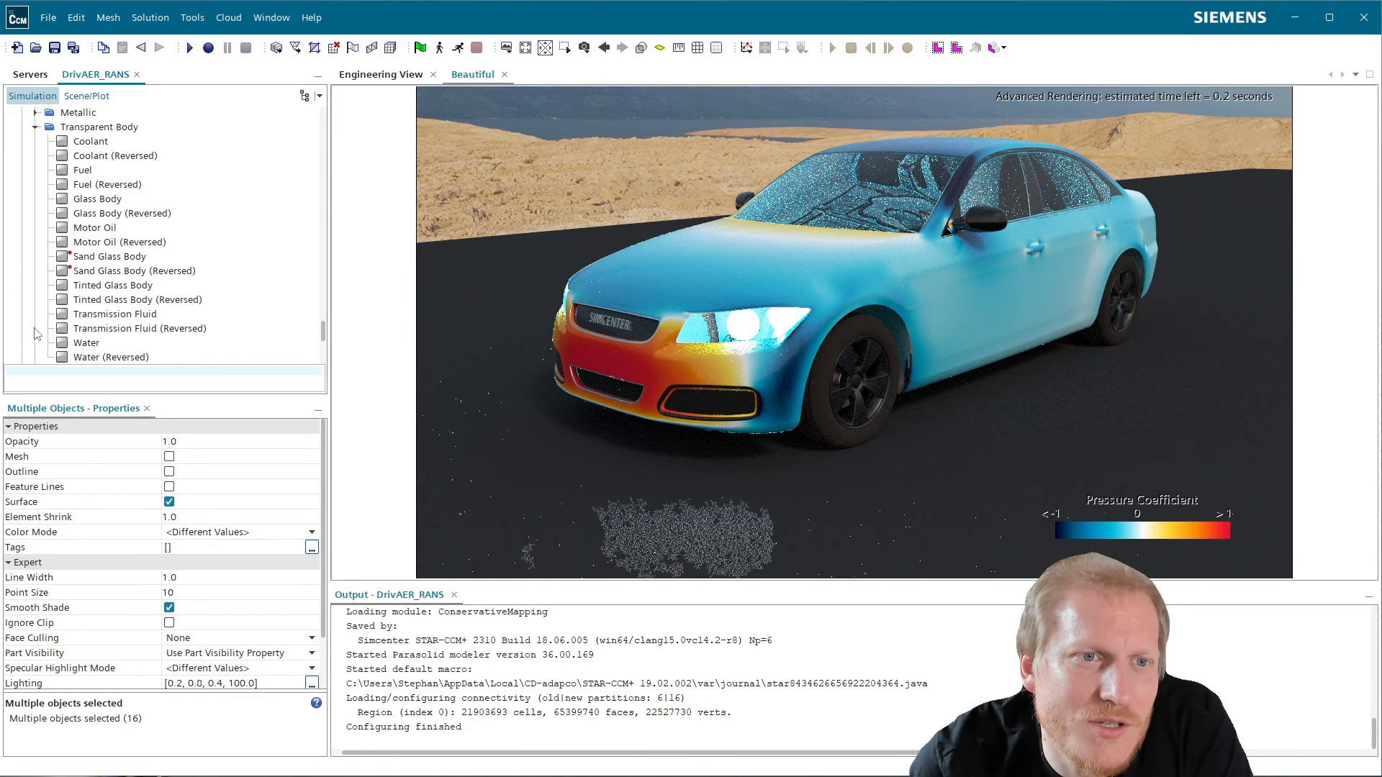
# - Try Black as the Glass Body material's transmitted color, and set it back to White
pyautogui.click(101, 202)
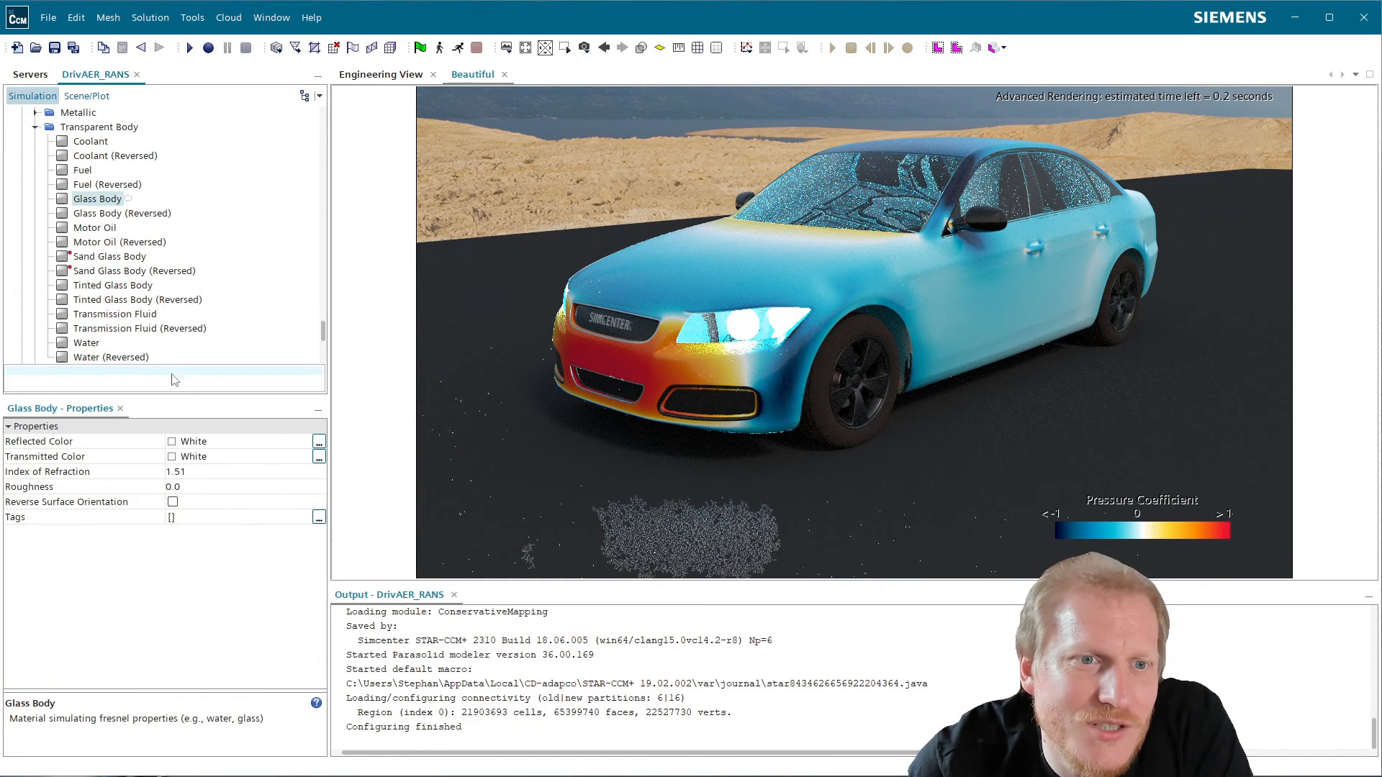
pyautogui.click(212, 459)
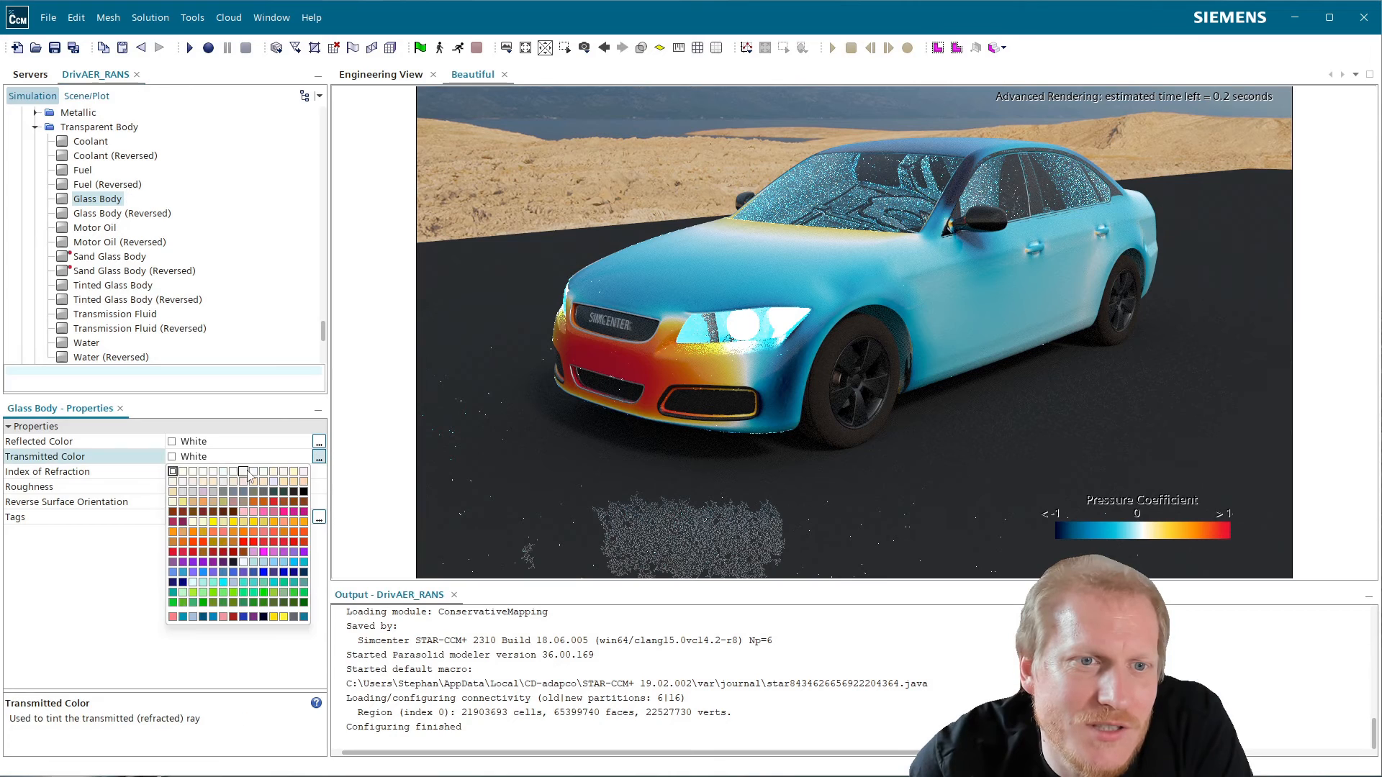
pyautogui.click(308, 497)
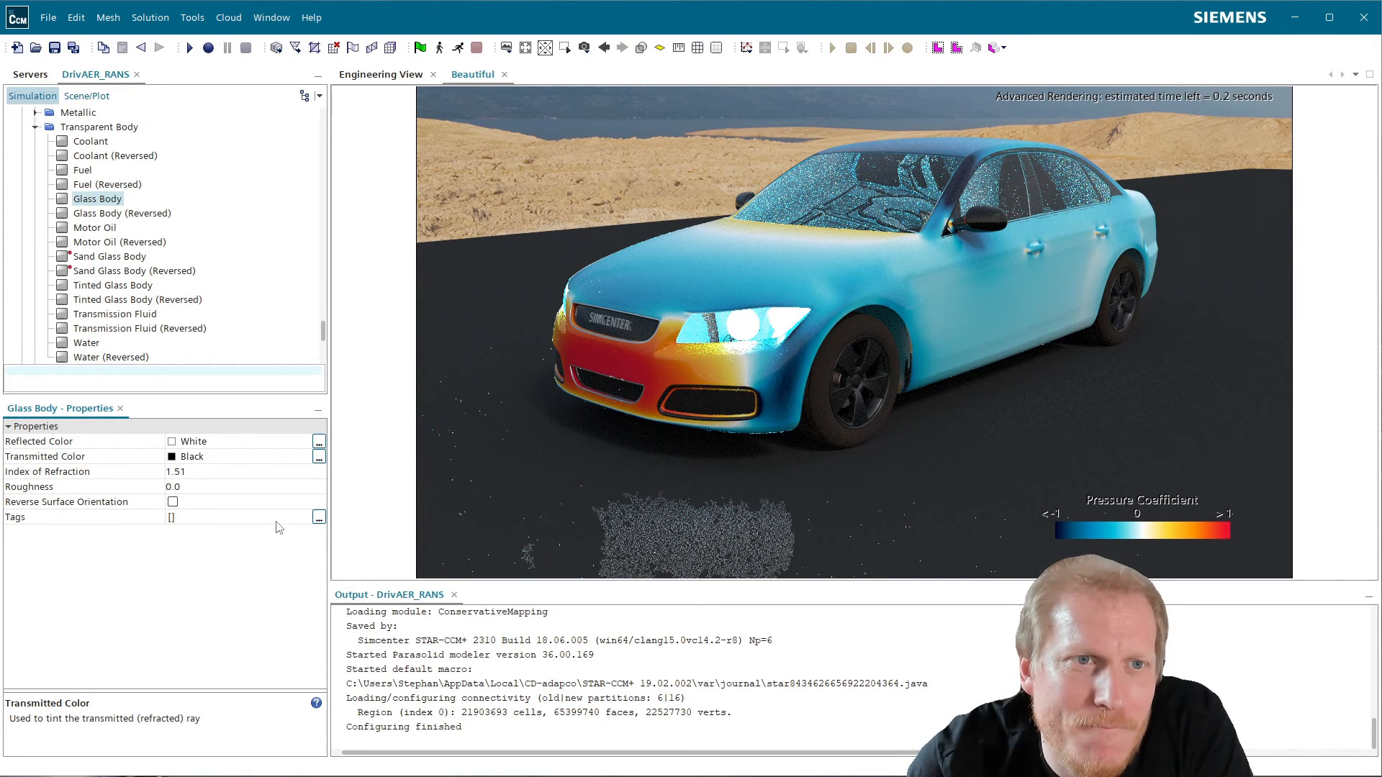
pyautogui.click(210, 458)
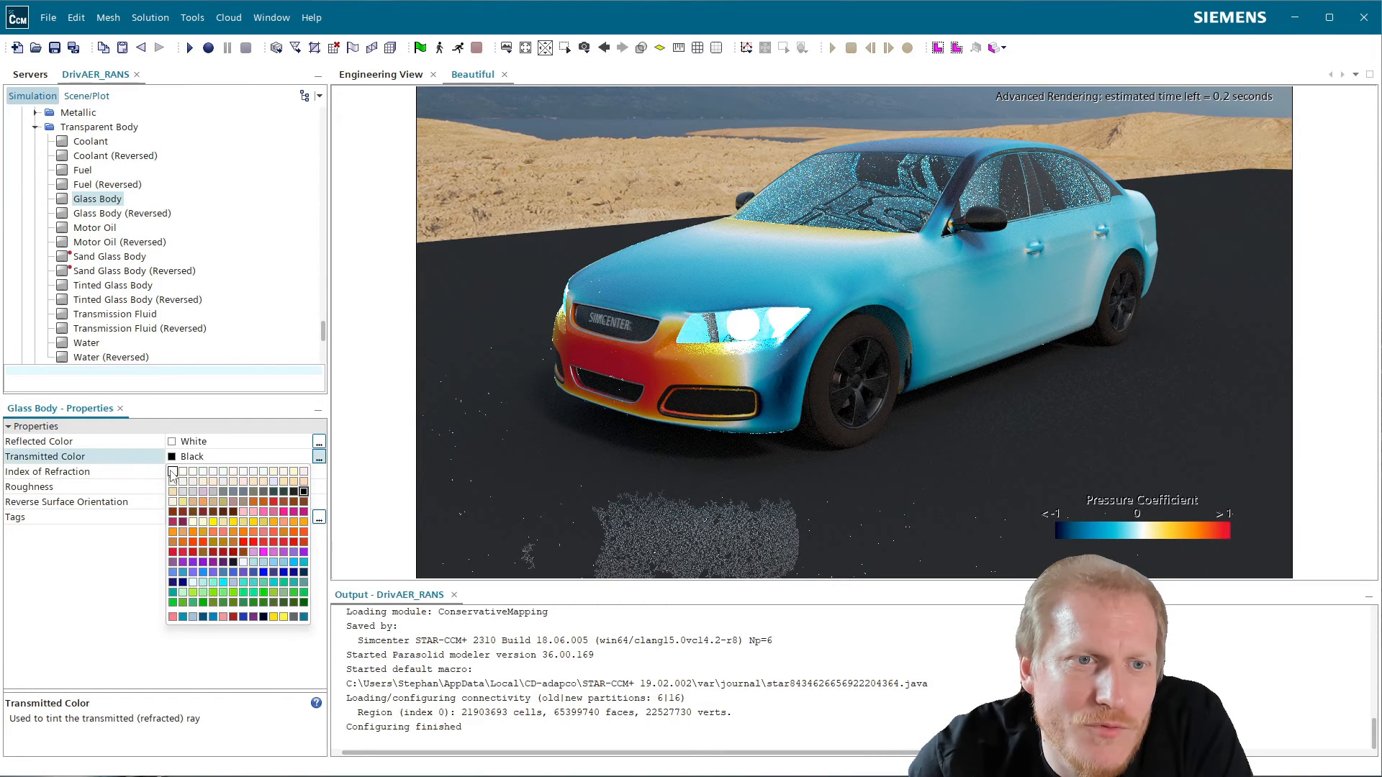
pyautogui.click(173, 472)
# - Set the transmitted color of the Glass Body (Reversed) material to Black
pyautogui.click(122, 214)
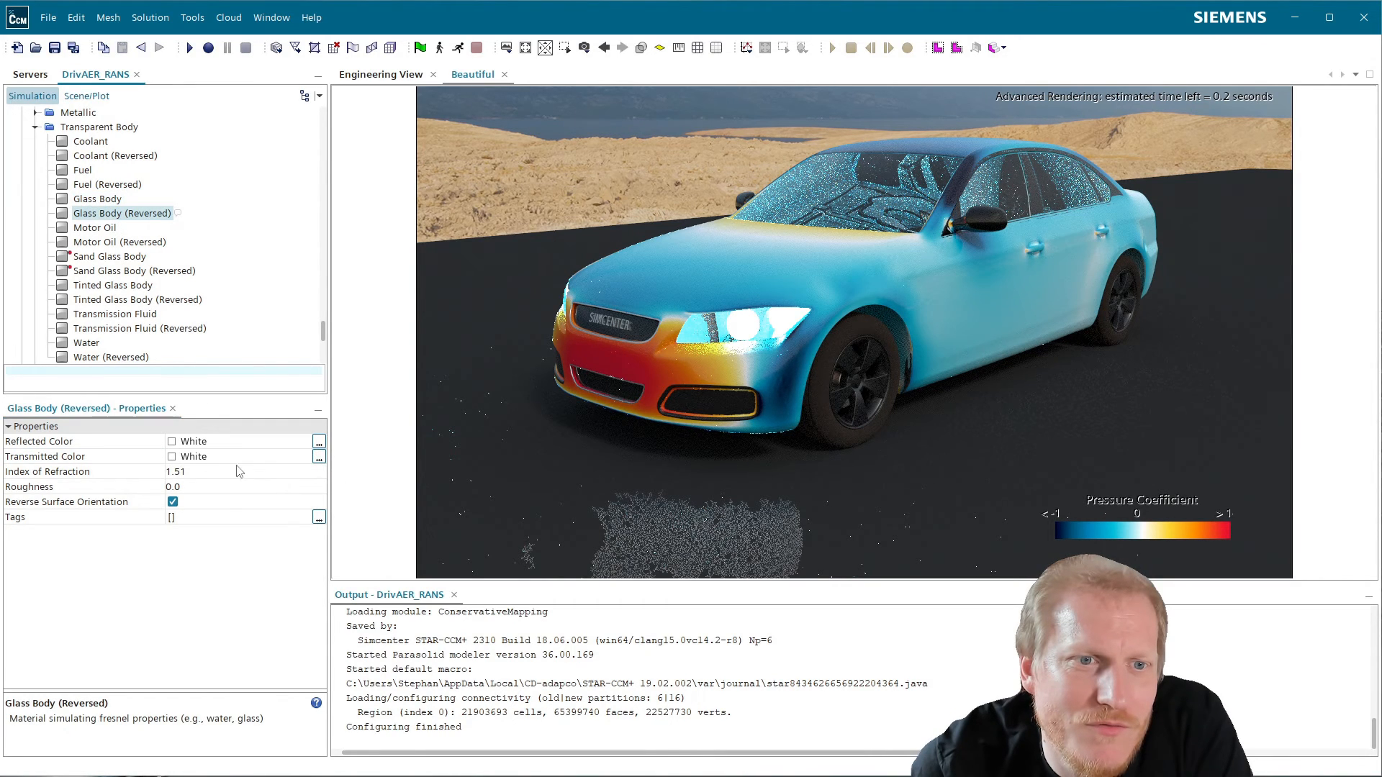
pyautogui.click(193, 459)
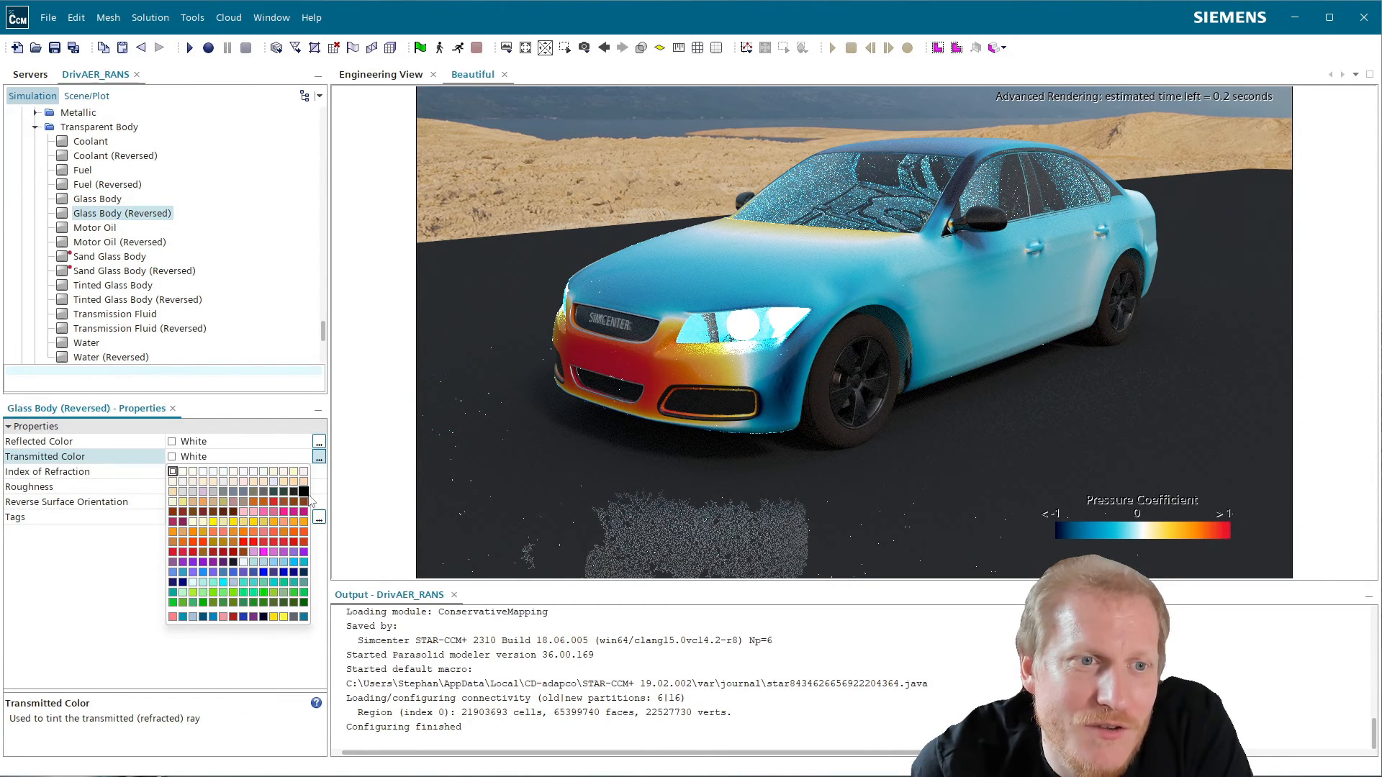
pyautogui.click(303, 493)
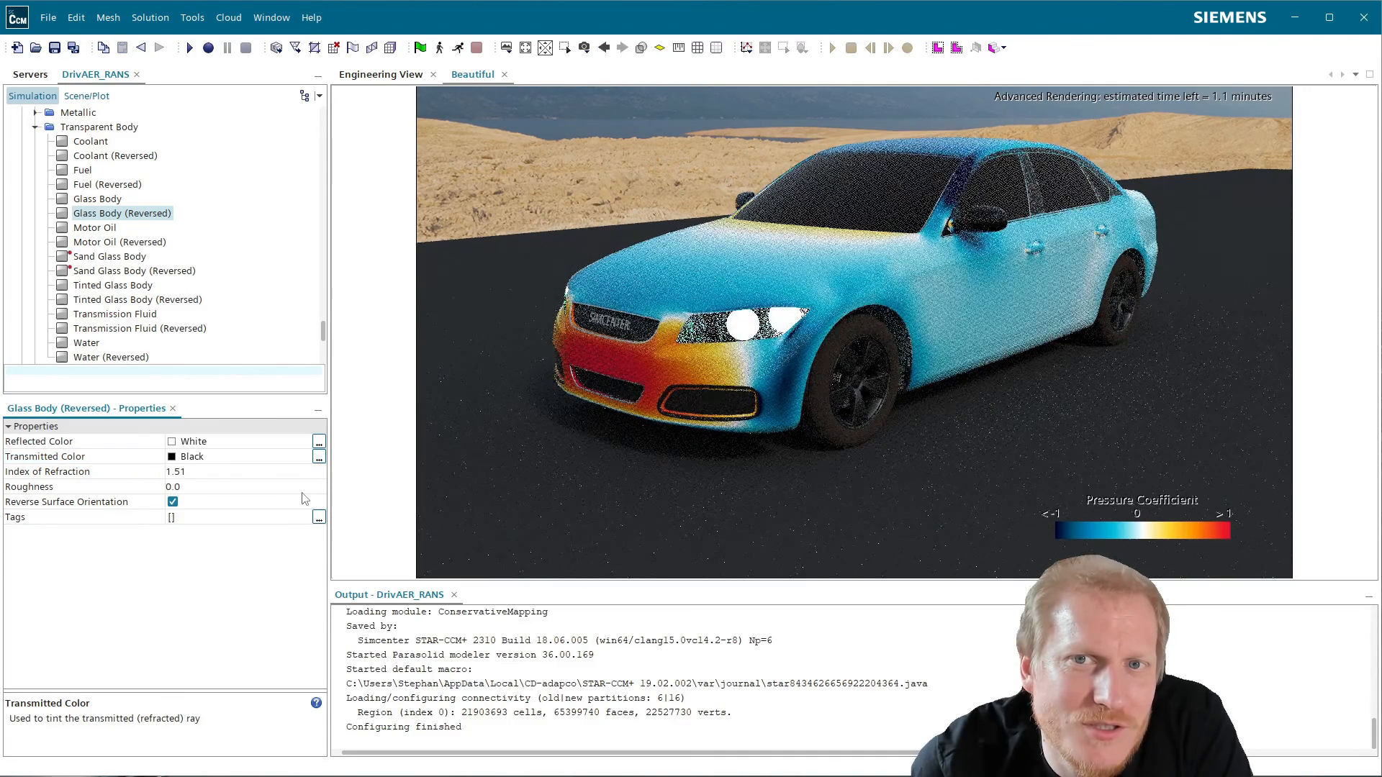
# - Try Glass Body (Reversed) with reverse surface orientation disabled and a White transmitted color, and re-enable the reversed orientation
pyautogui.click(173, 502)
pyautogui.click(175, 506)
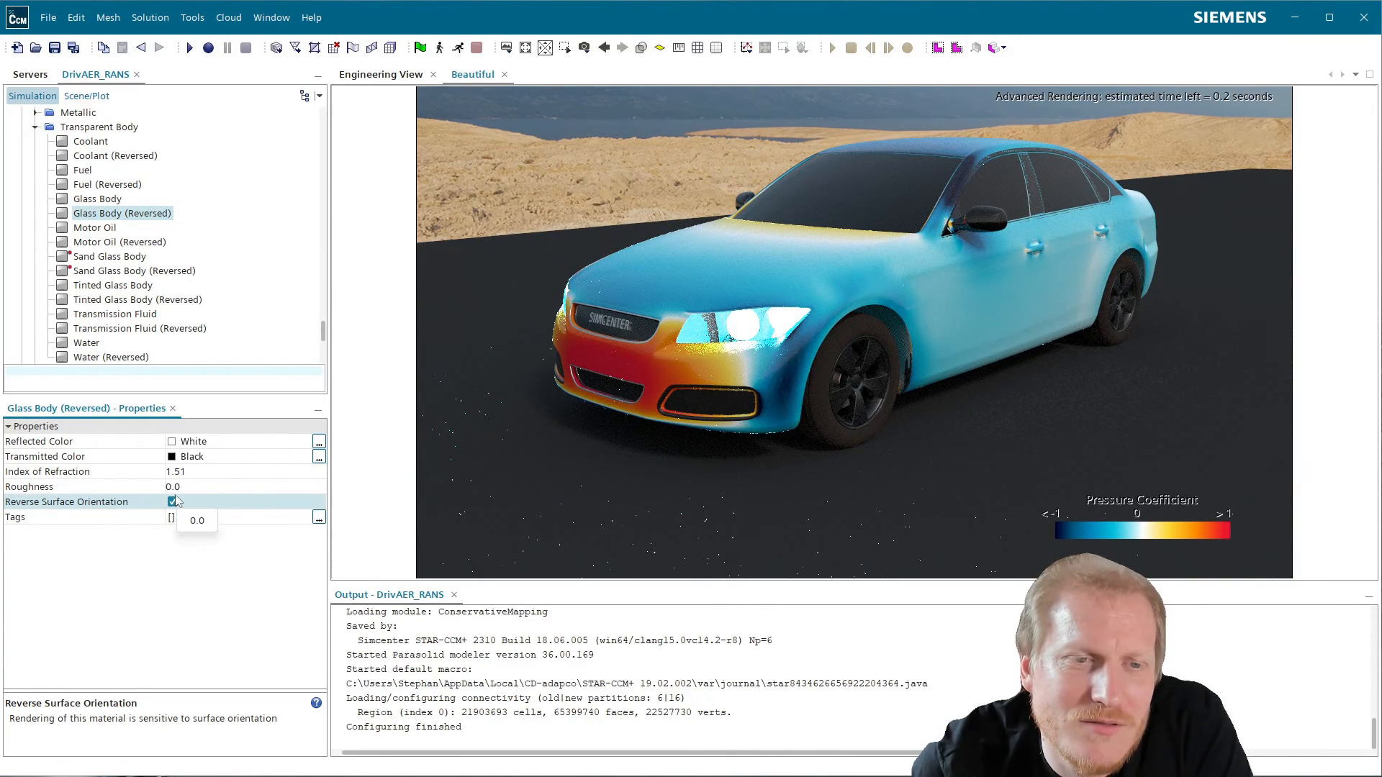
pyautogui.click(175, 503)
pyautogui.click(204, 461)
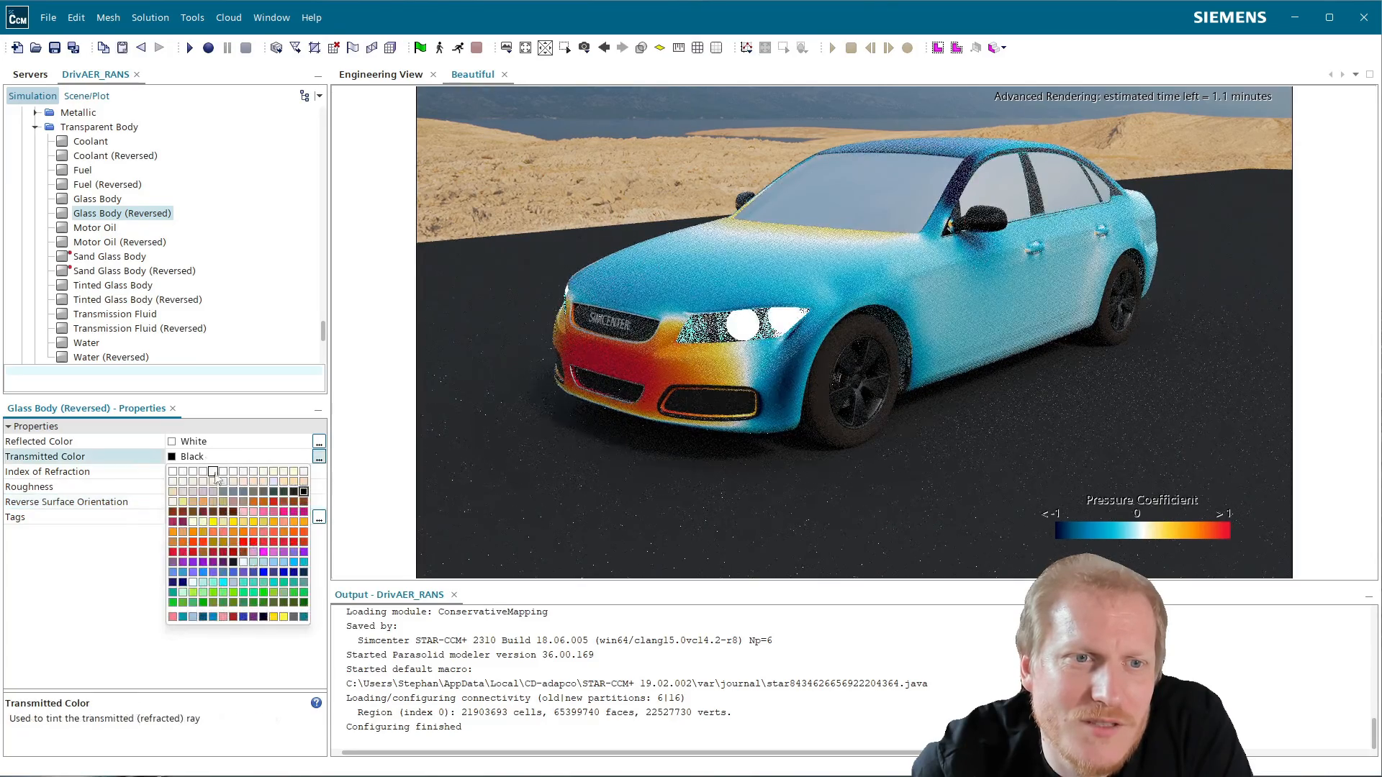
pyautogui.click(175, 481)
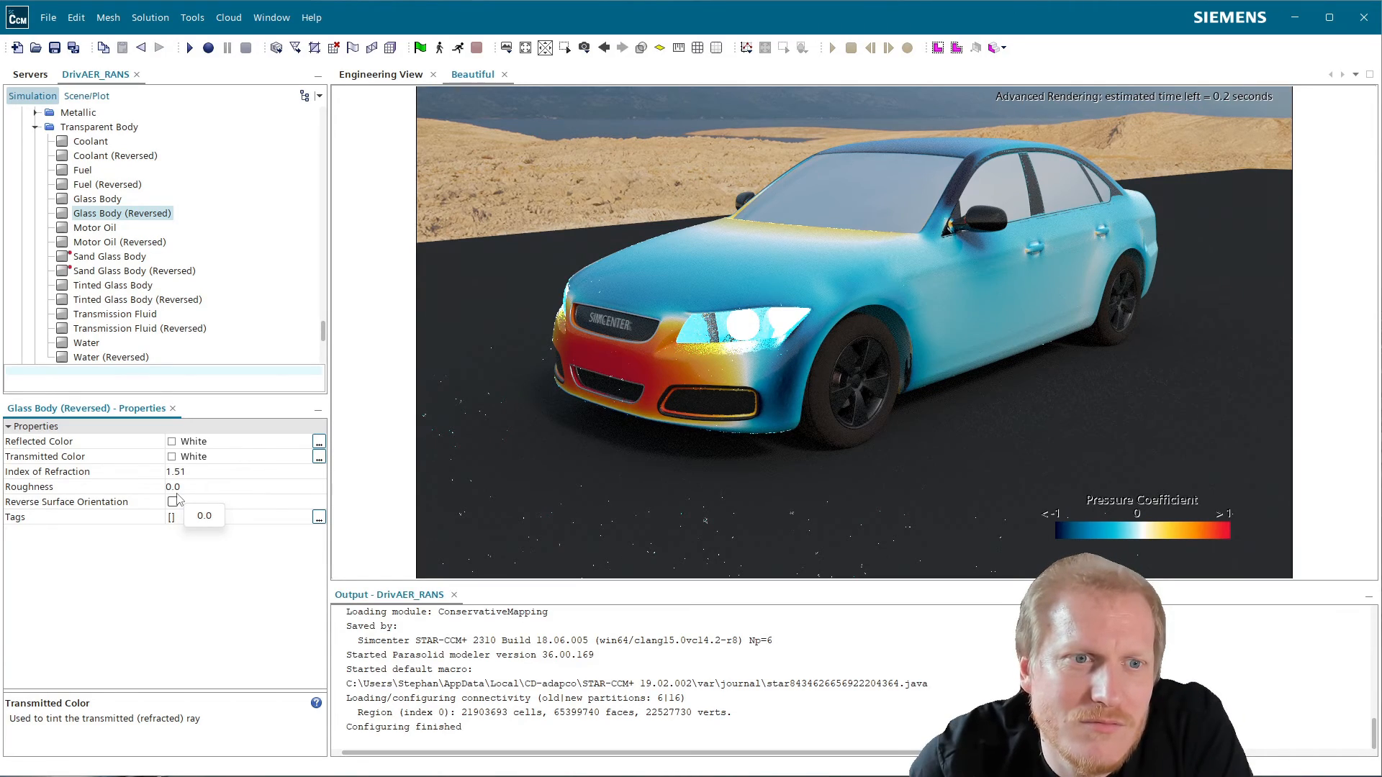
pyautogui.click(173, 502)
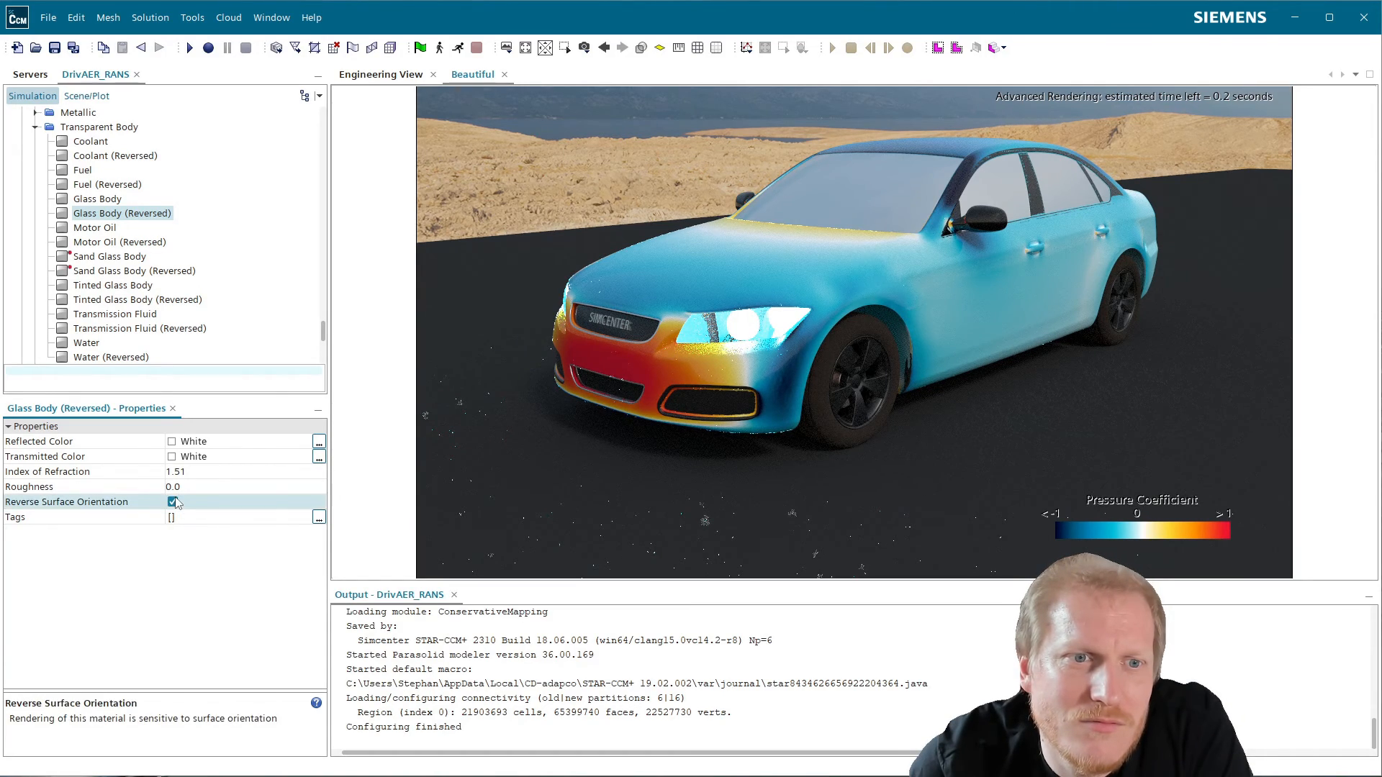
# - Change the Glass Body (Reversed) transmitted color back to Black and return to the Beautiful scene's displayers
pyautogui.click(196, 457)
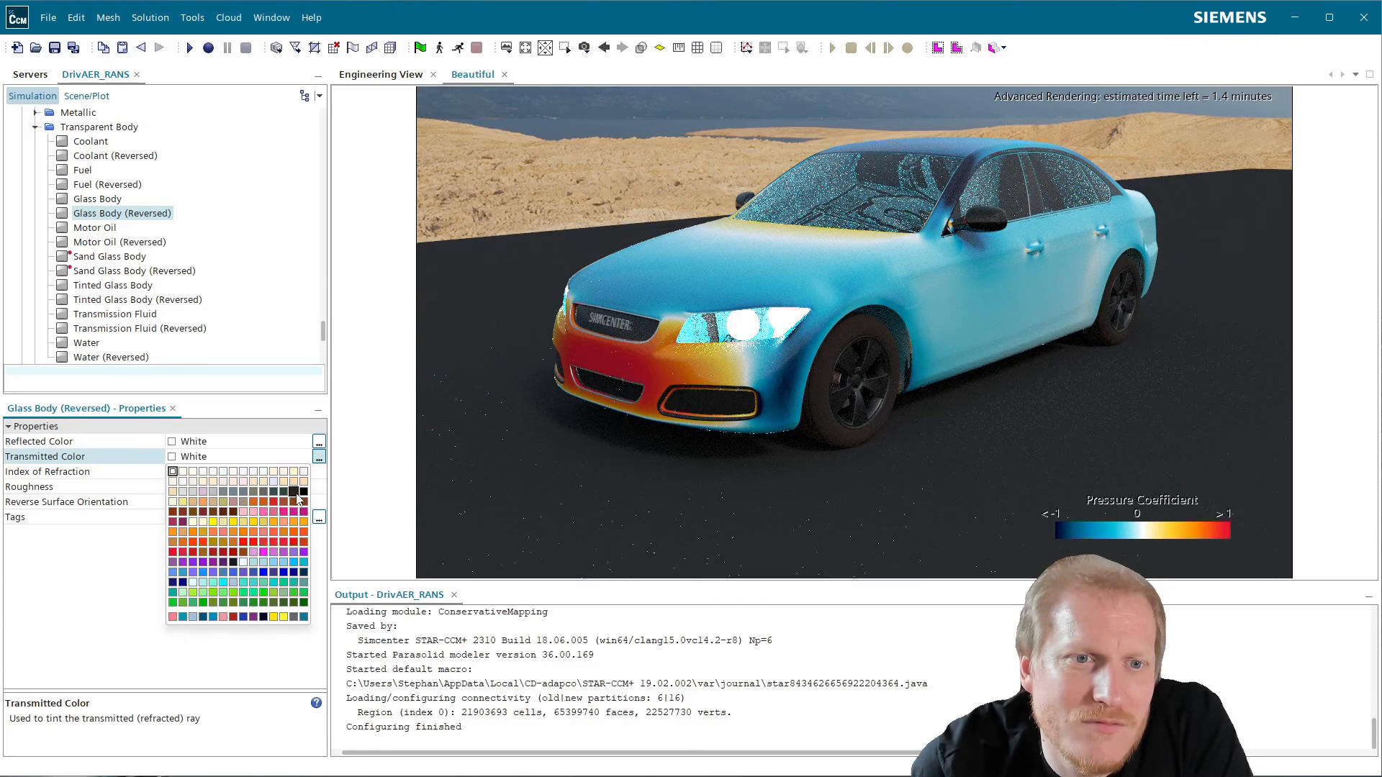
pyautogui.click(296, 494)
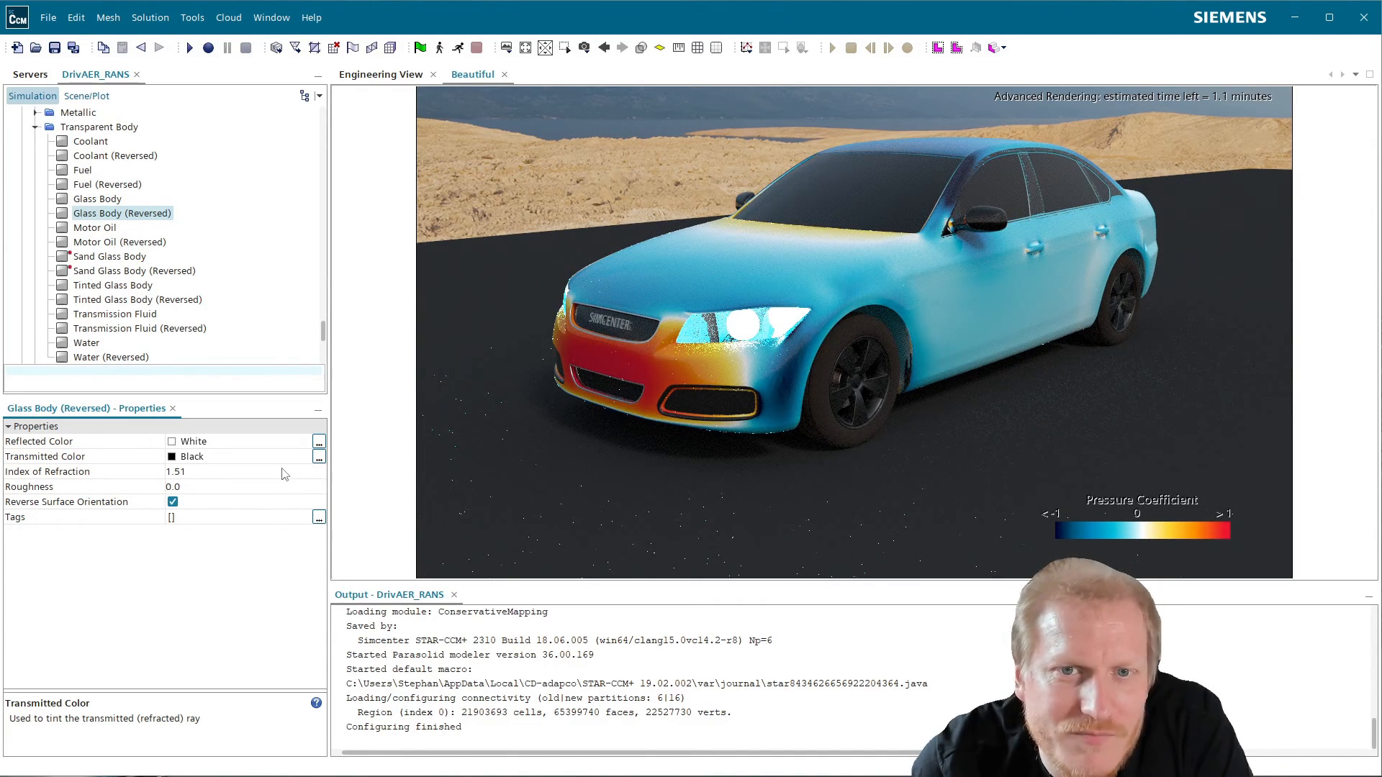
pyautogui.click(85, 95)
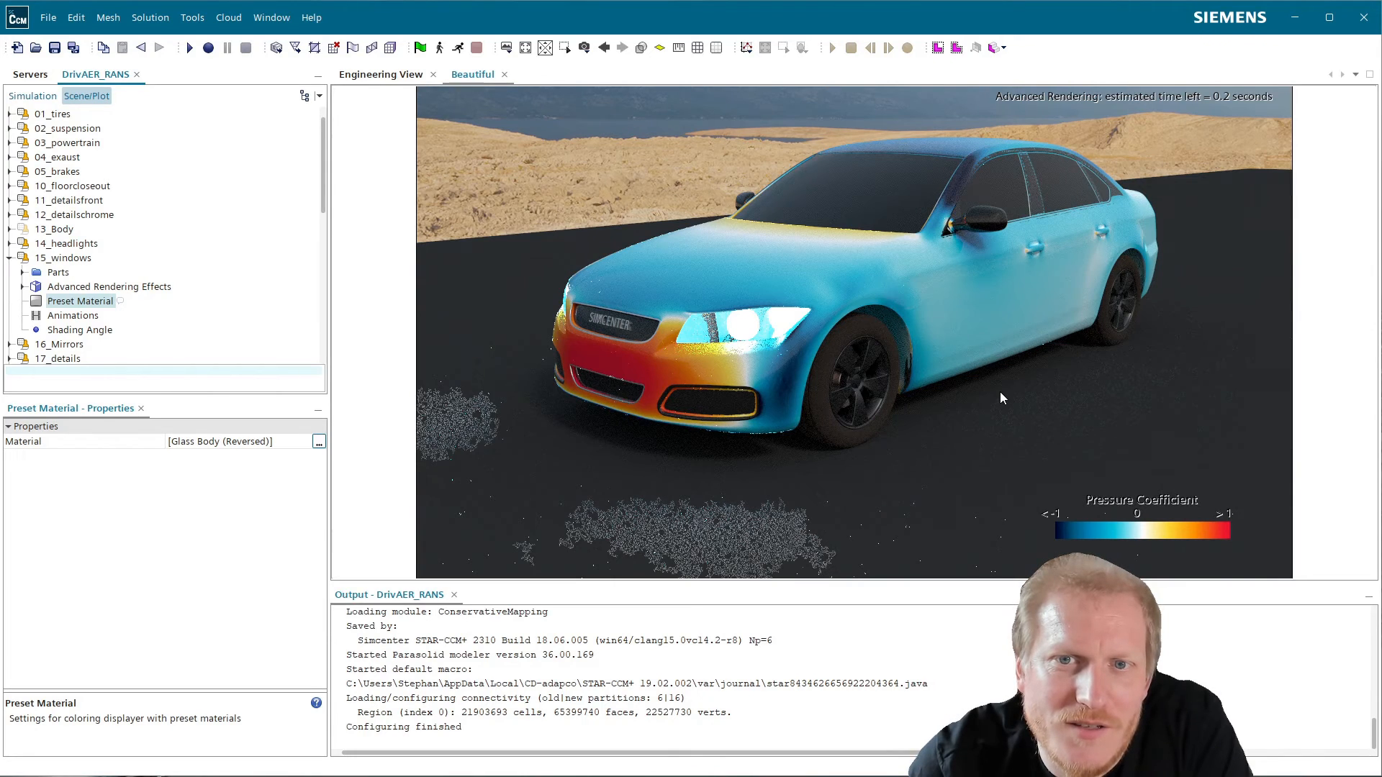
# - Examine the PressureCoefficient displayer's Matte material and advanced rendering effects in the Beautiful scene
pyautogui.scroll(-3, 66, 292)
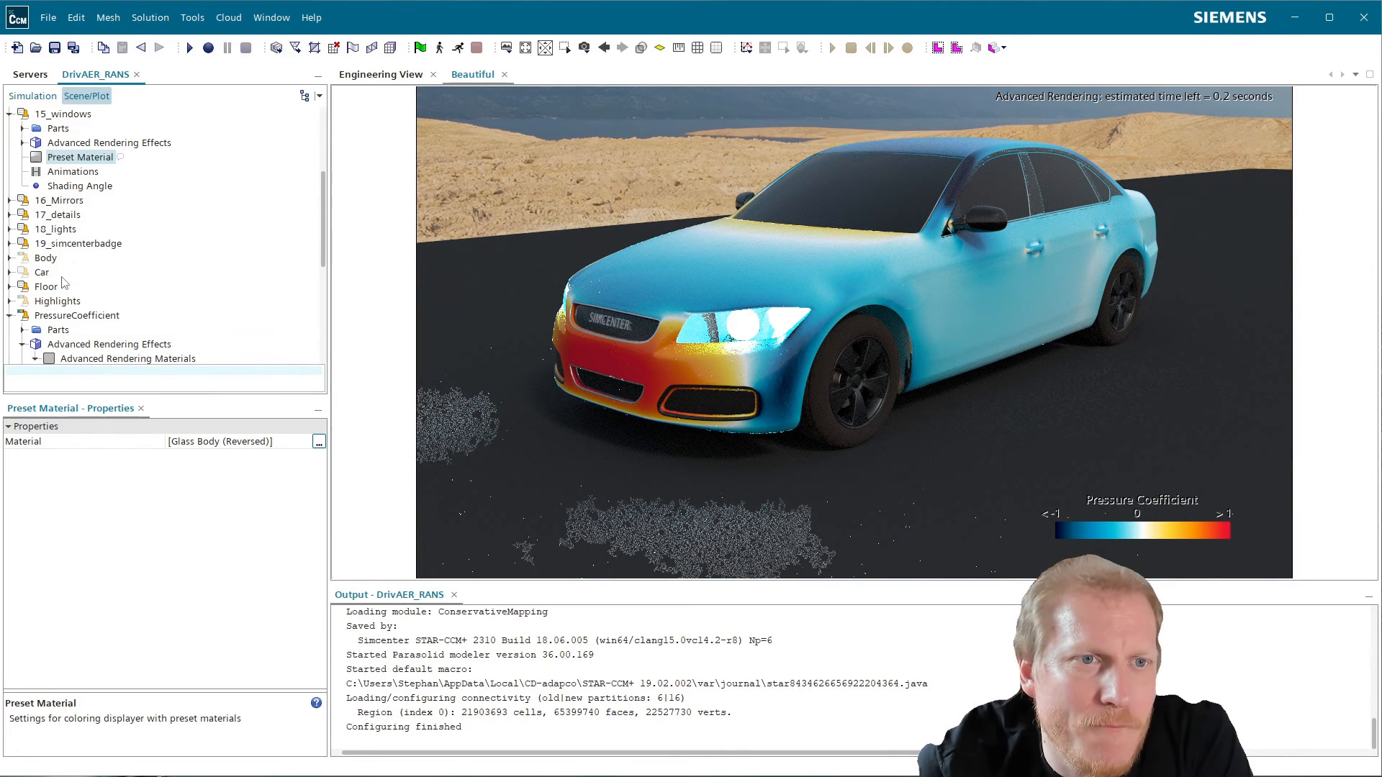
pyautogui.scroll(-2, 67, 332)
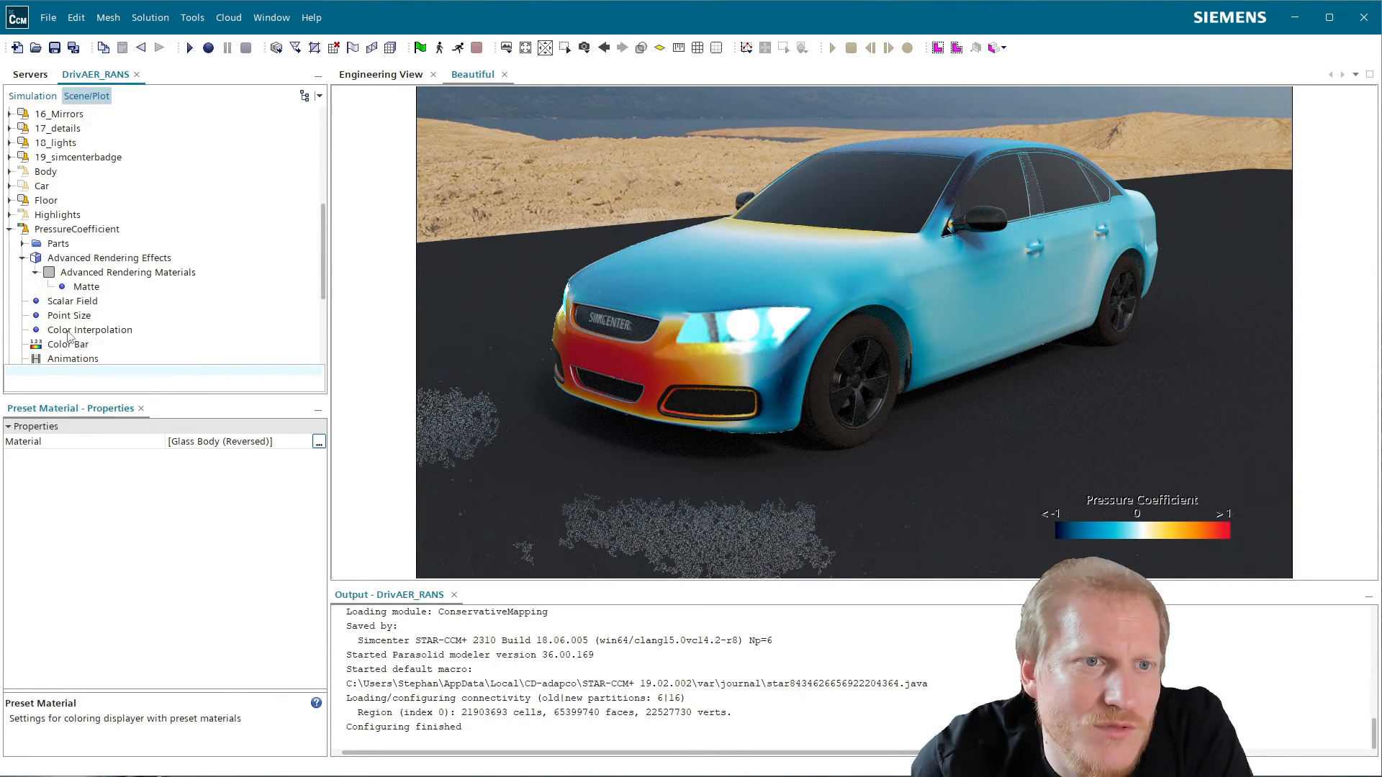
pyautogui.click(92, 274)
pyautogui.click(85, 289)
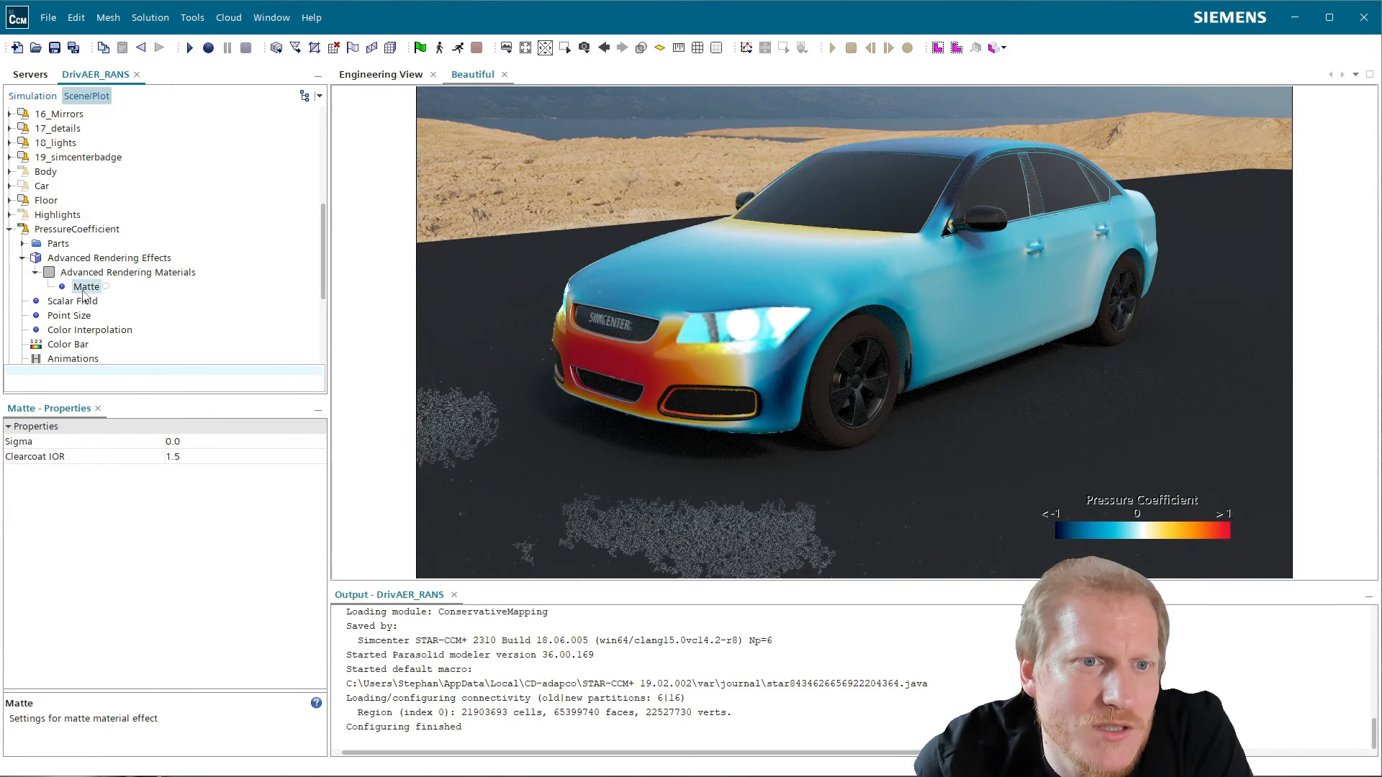
pyautogui.scroll(-1, 84, 291)
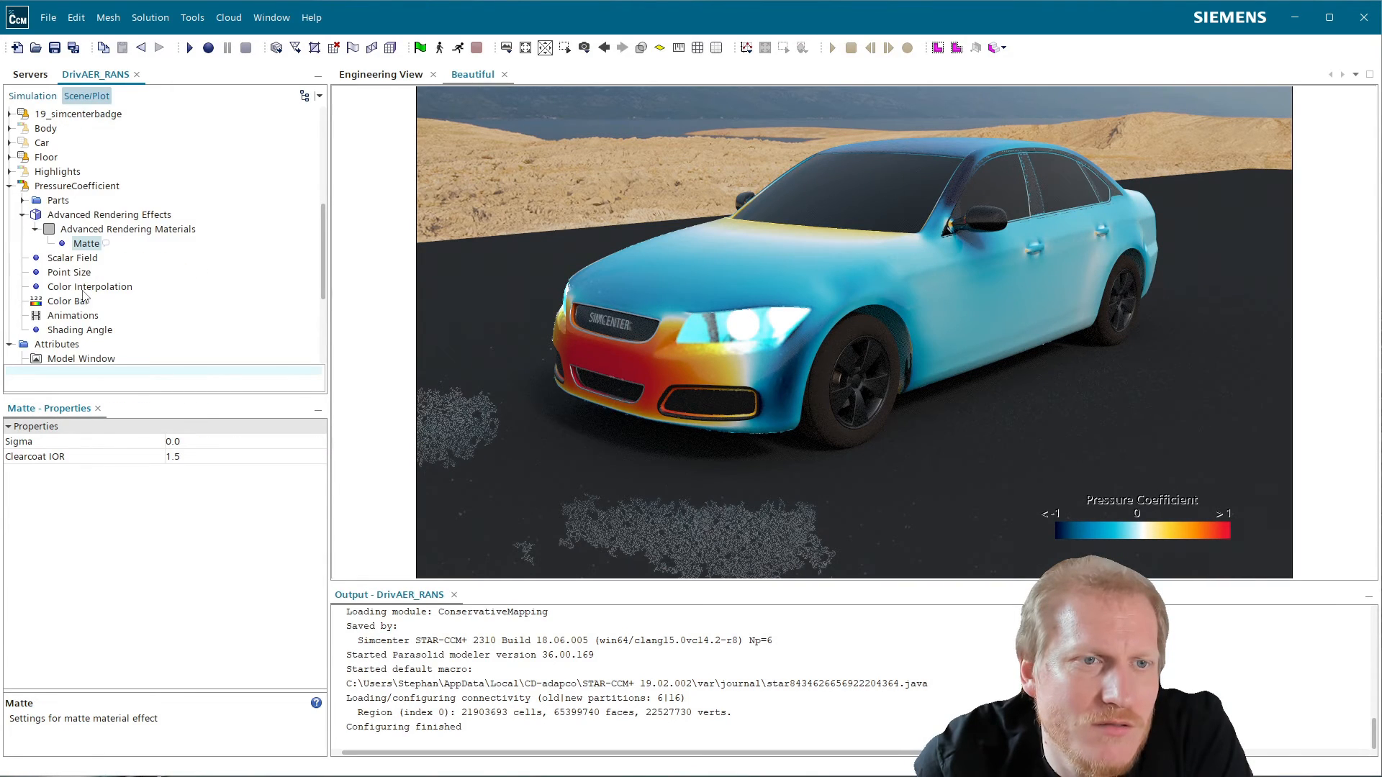
pyautogui.click(72, 216)
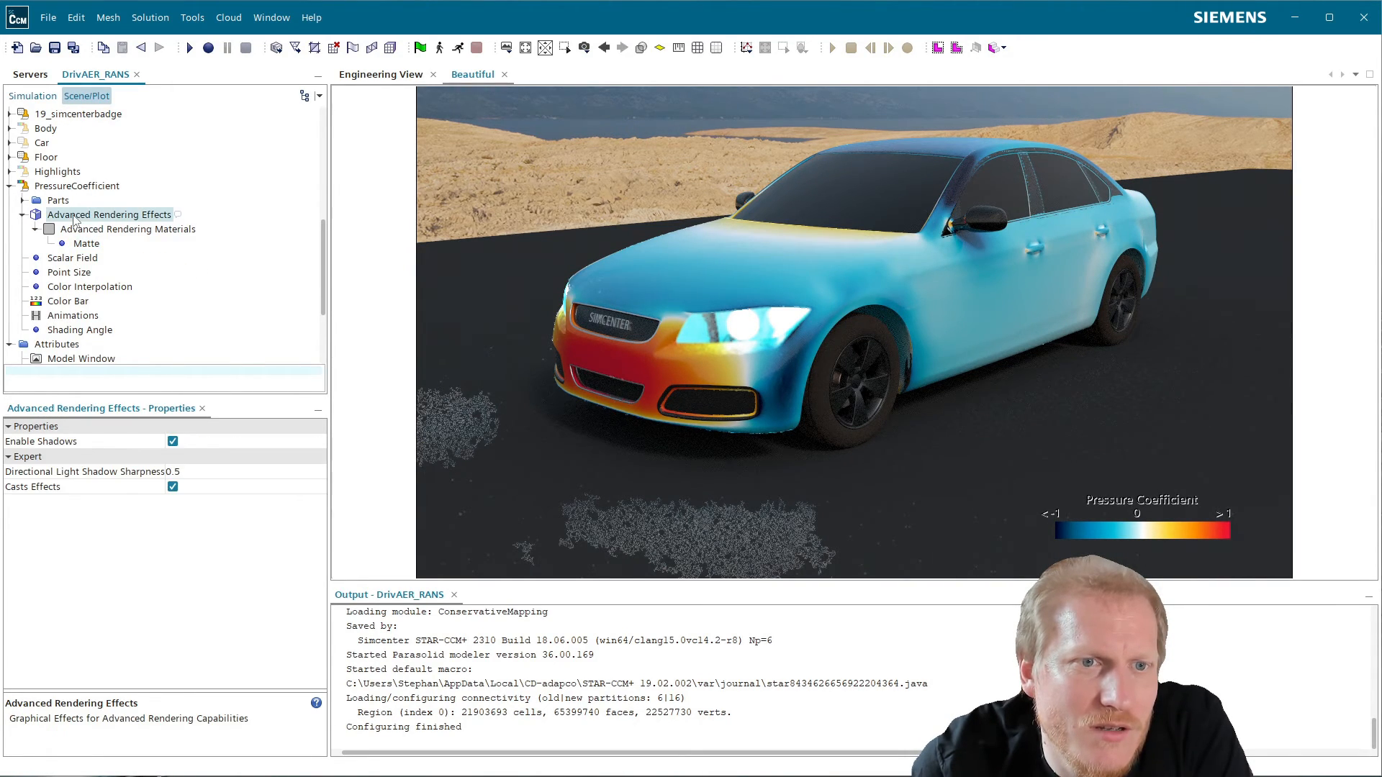
pyautogui.click(9, 186)
pyautogui.scroll(8, 80, 223)
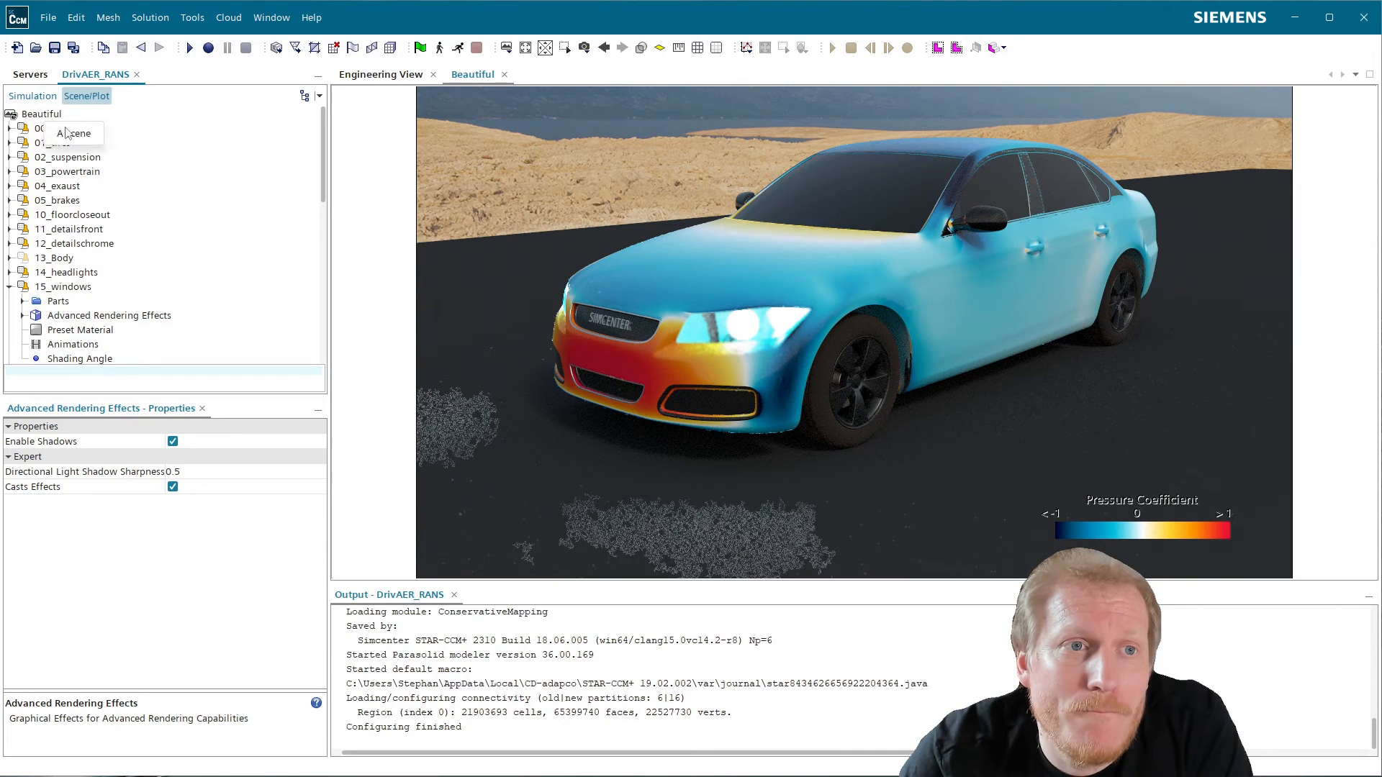
pyautogui.scroll(-9, 180, 288)
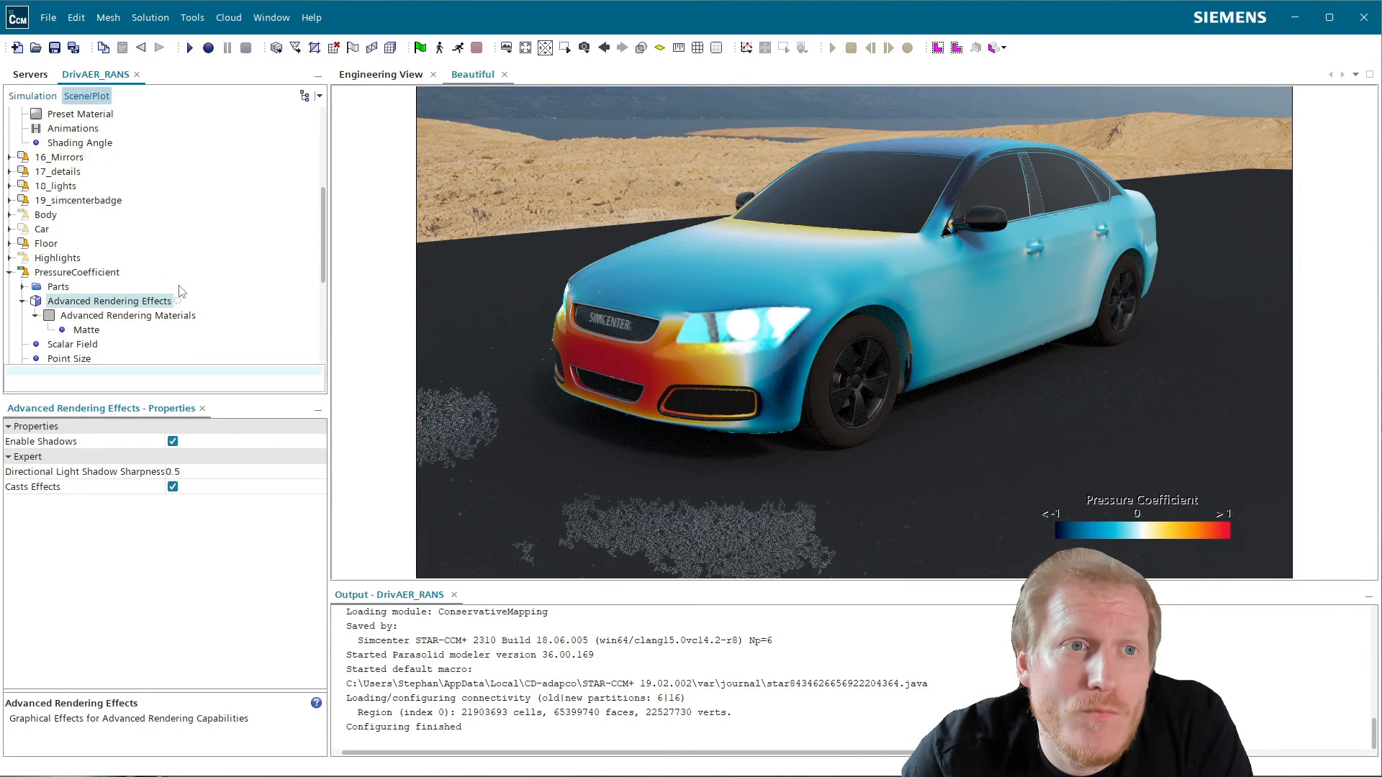
# - Look through the Visualization scene's displayers, including 49_Roof, and open the Visualization scene
pyautogui.click(32, 96)
pyautogui.scroll(5, 142, 333)
pyautogui.scroll(10, 142, 332)
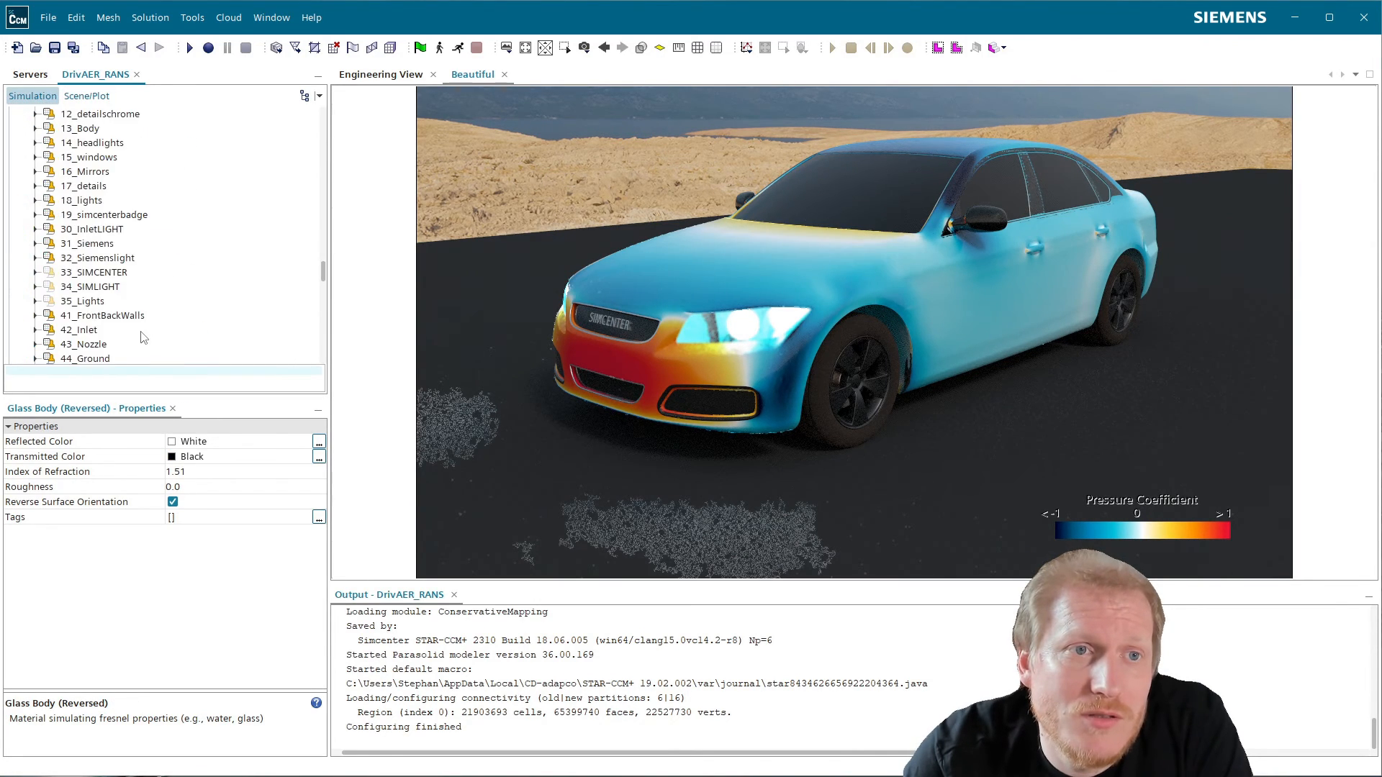
pyautogui.scroll(-5, 141, 325)
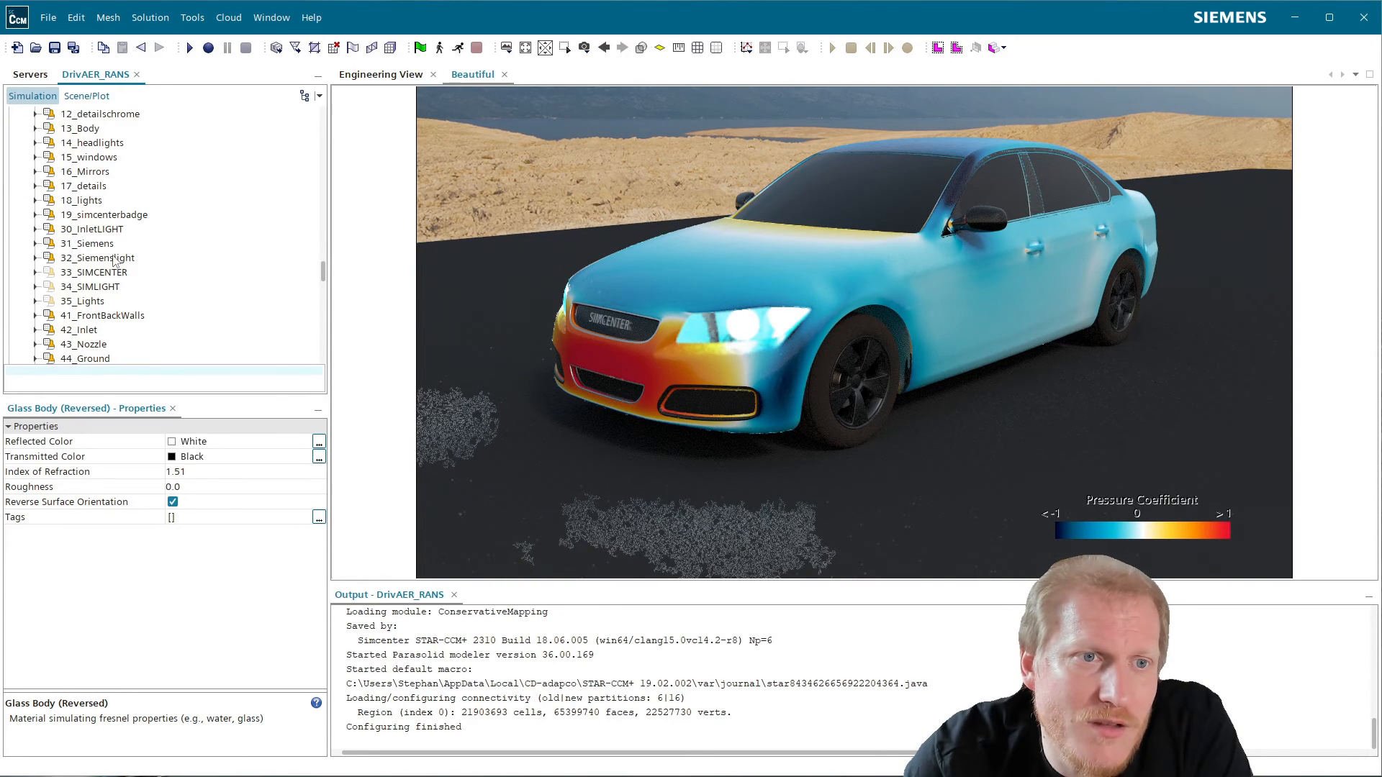
pyautogui.scroll(-3, 113, 260)
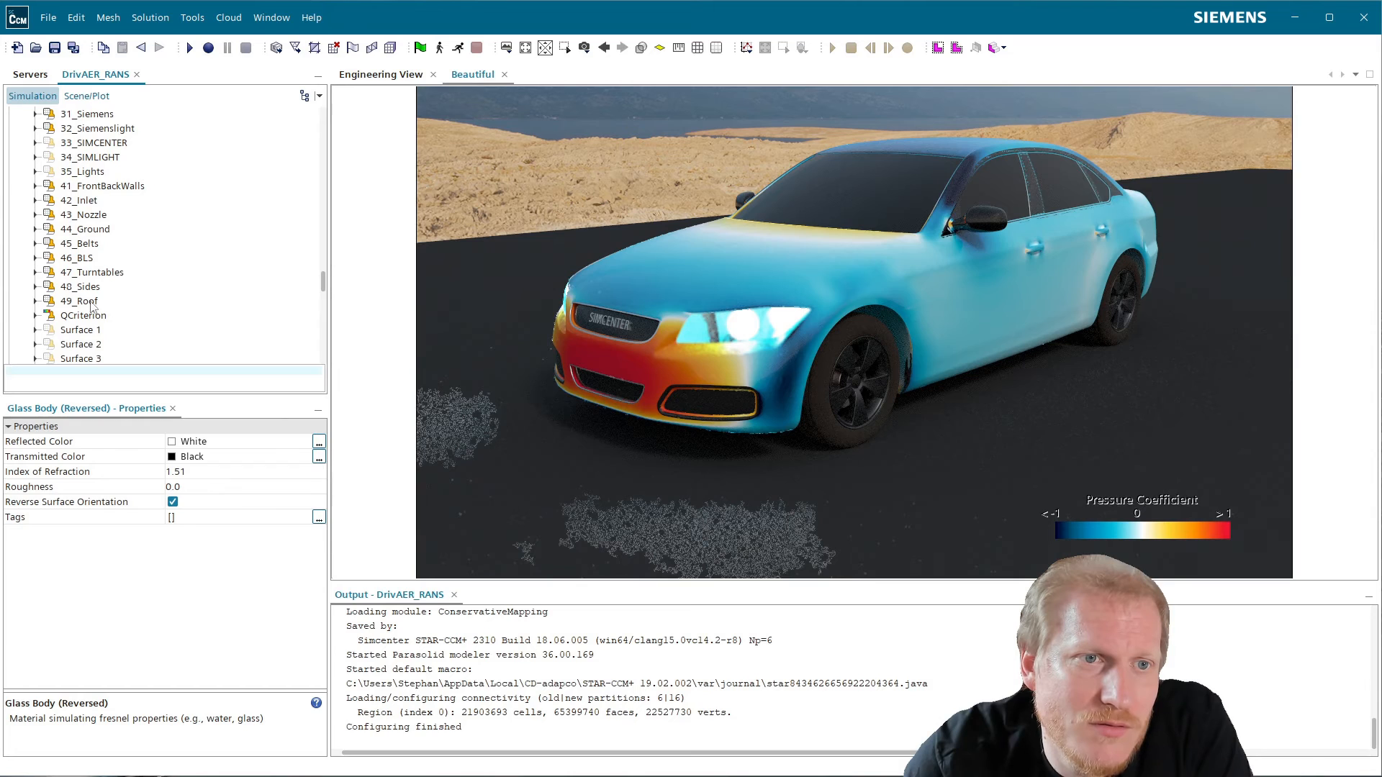
pyautogui.click(90, 303)
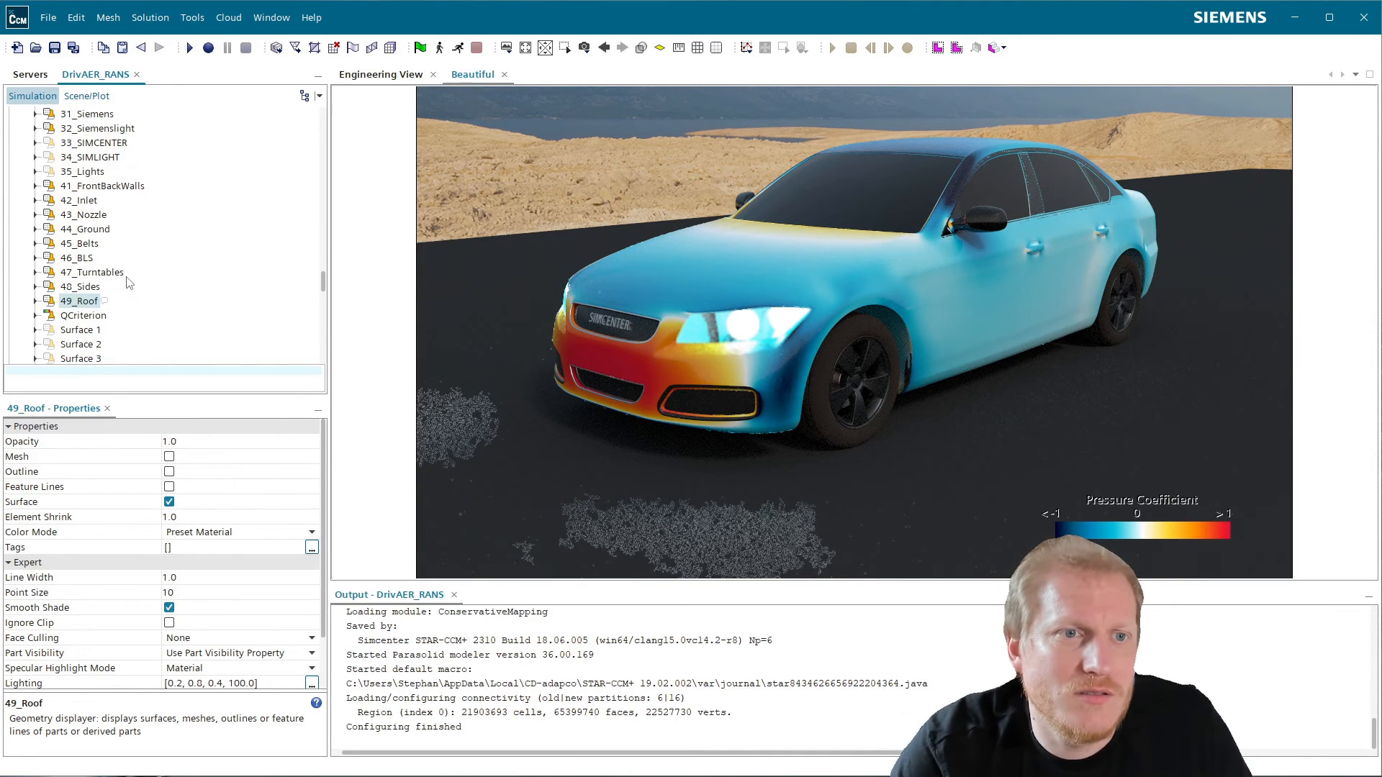
pyautogui.scroll(-2, 130, 280)
pyautogui.scroll(8, 136, 259)
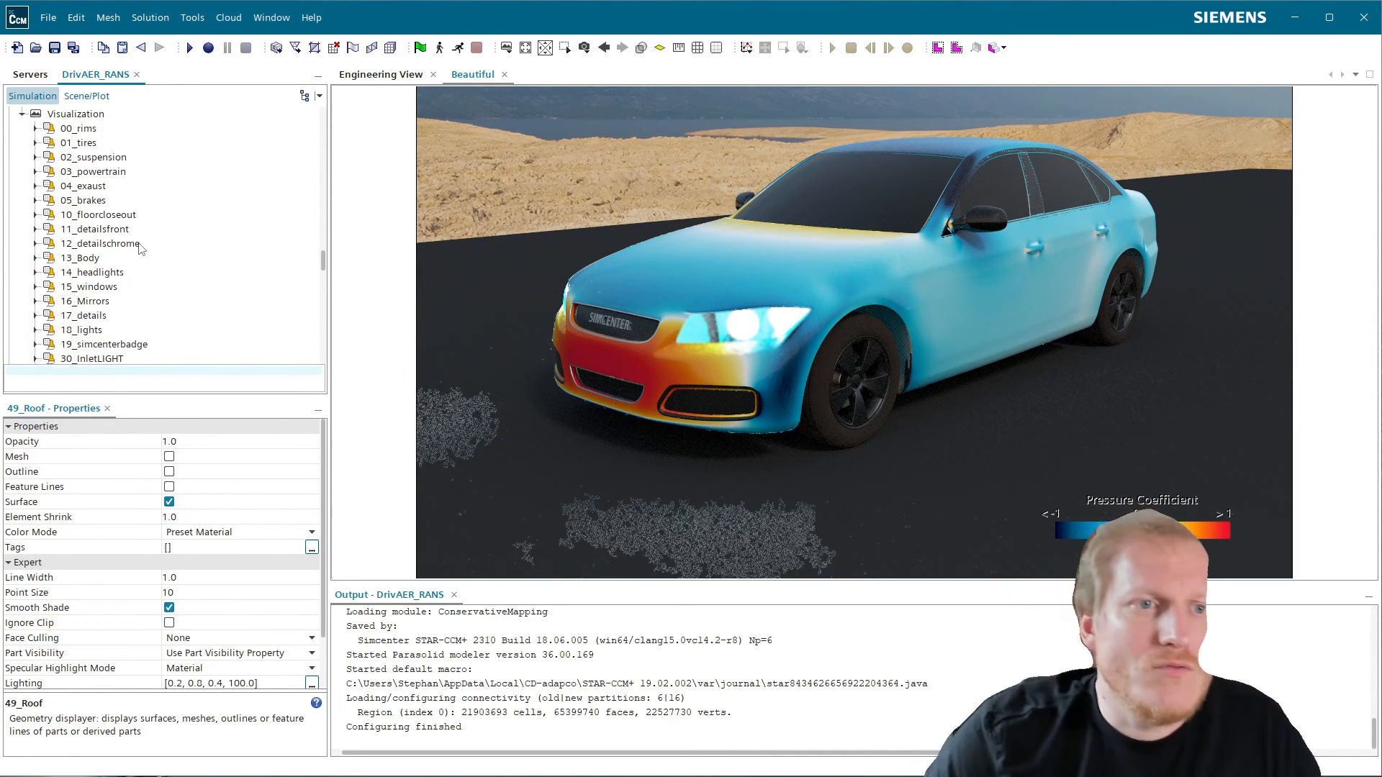
pyautogui.scroll(3, 140, 249)
pyautogui.click(85, 244)
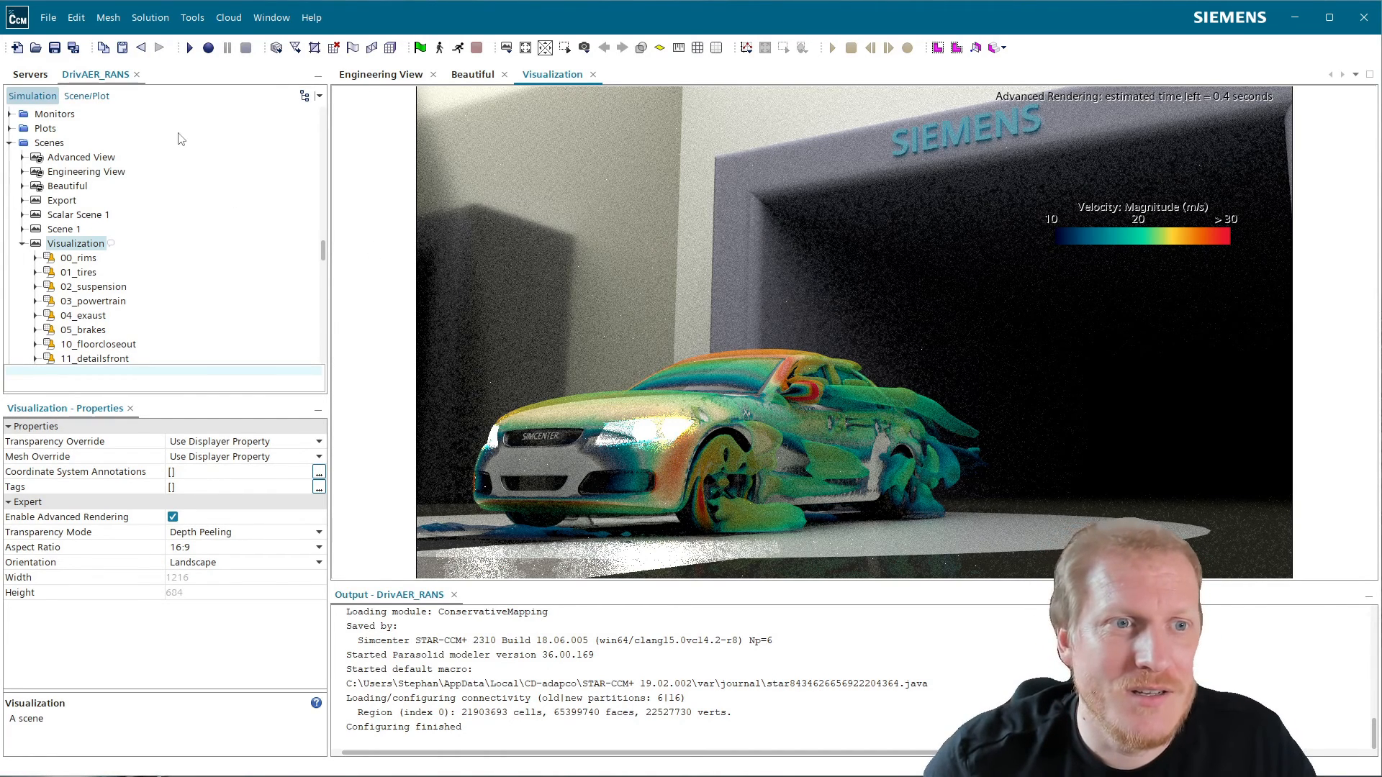
# - Inspect the QCriterion scalar displayer of the Visualization scene, its properties and its assigned parts
pyautogui.scroll(2, 188, 184)
pyautogui.click(89, 99)
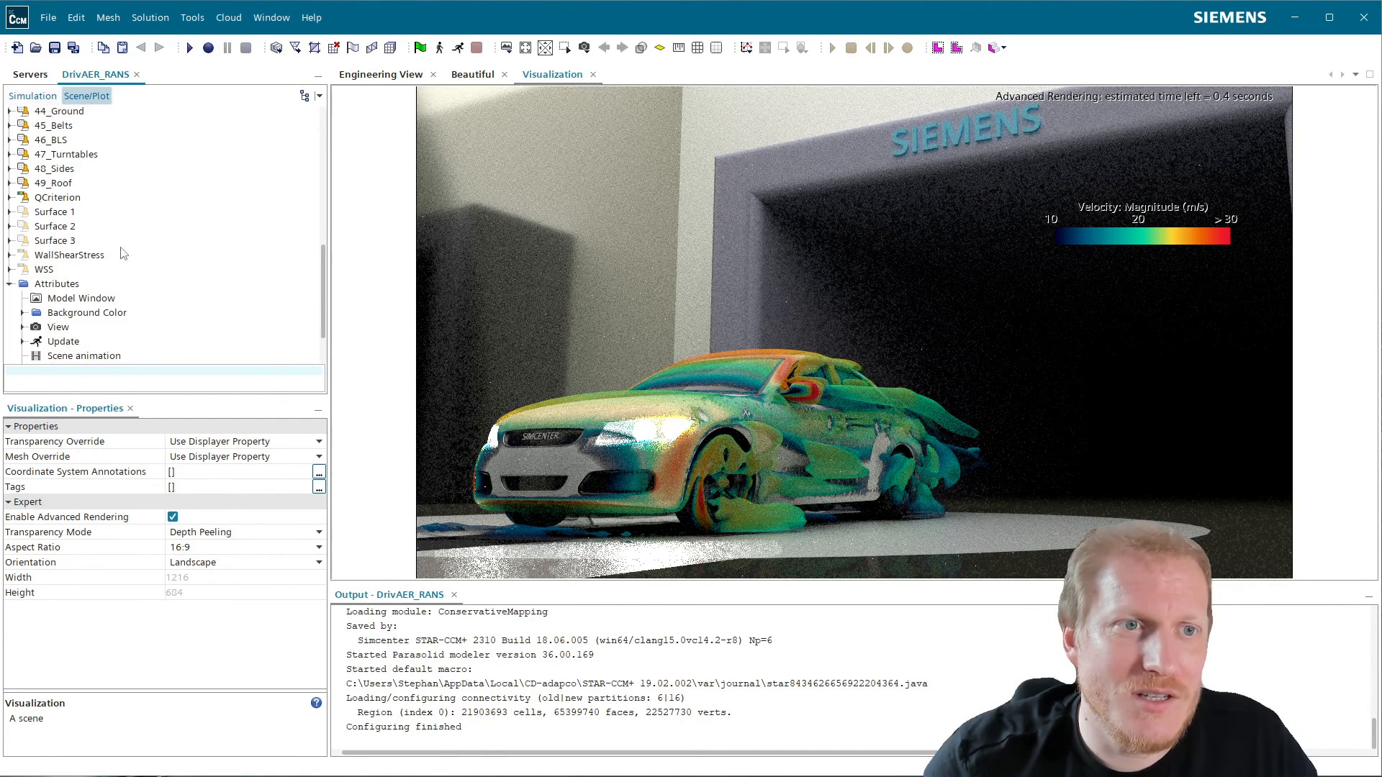
pyautogui.click(9, 197)
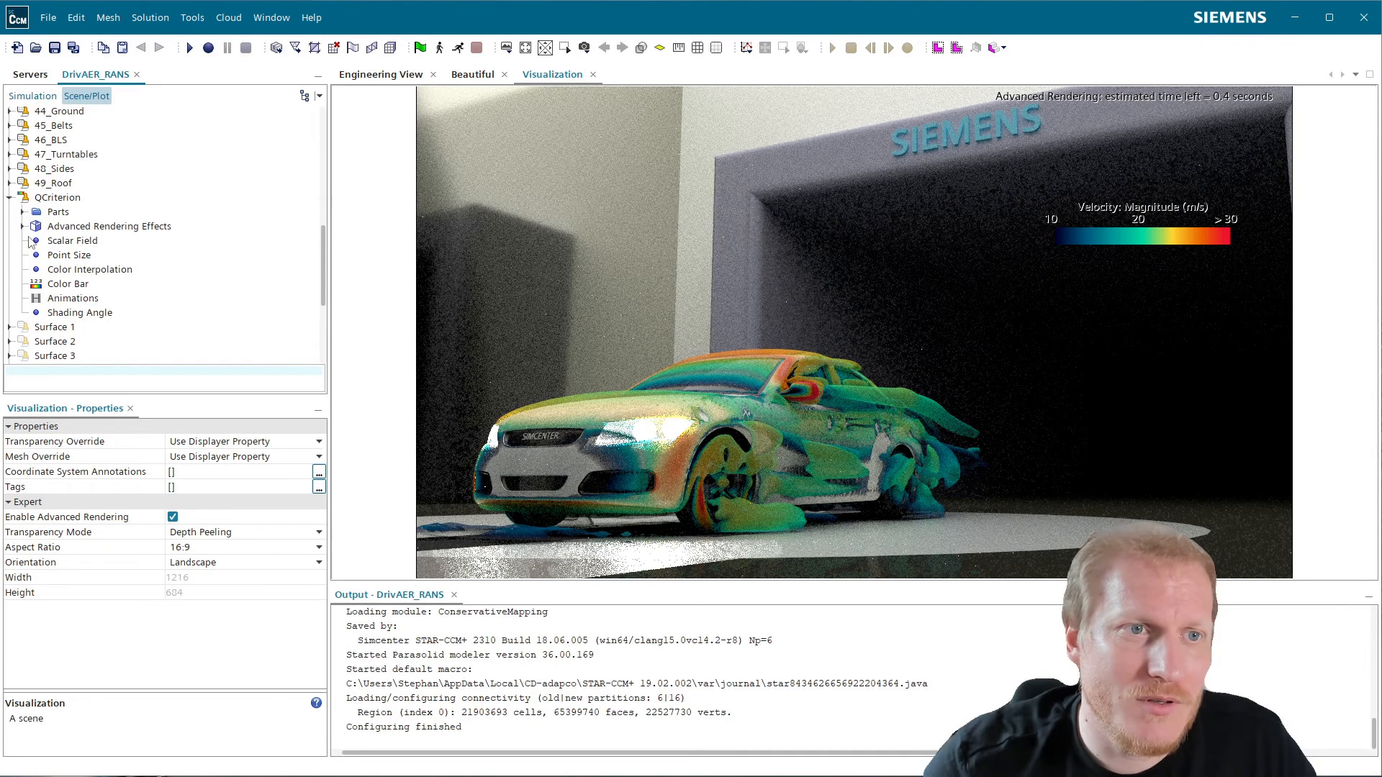
pyautogui.scroll(10, 67, 214)
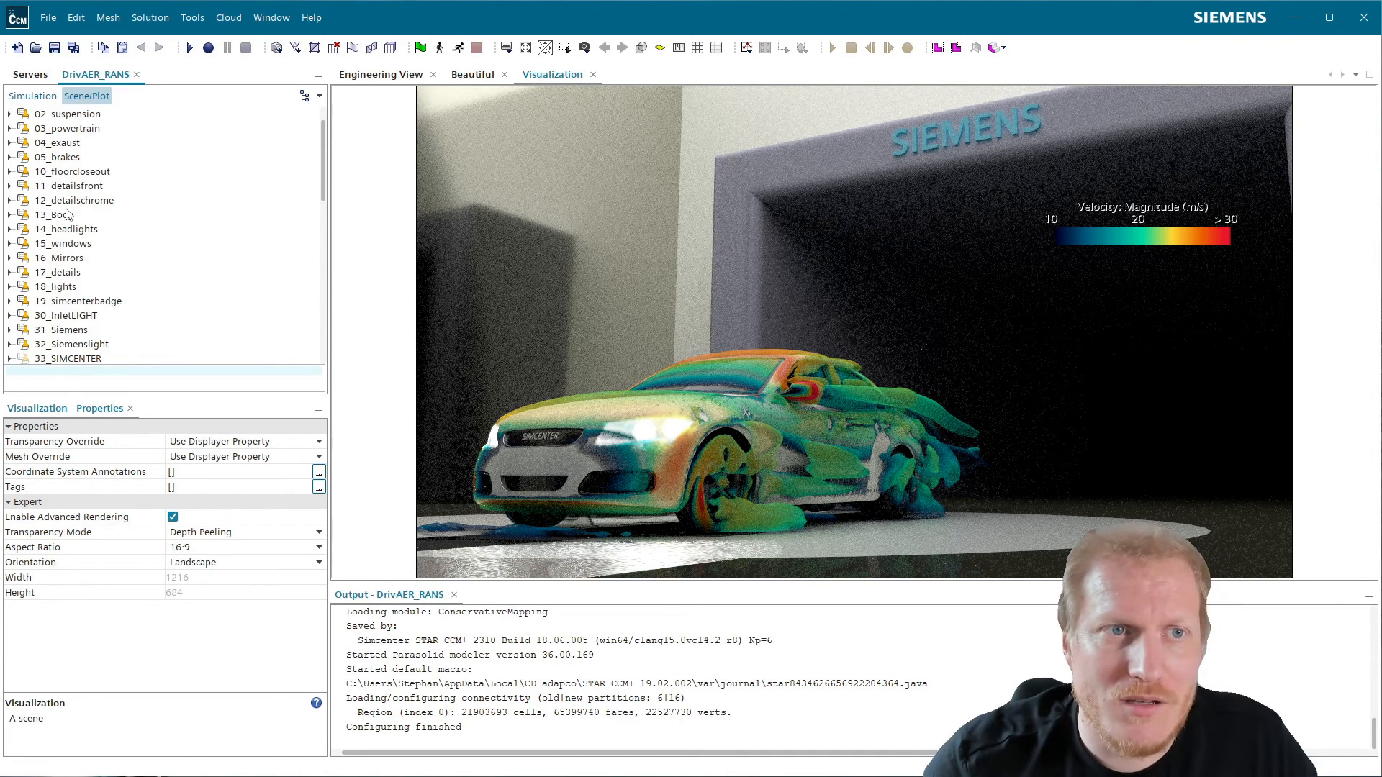
pyautogui.scroll(-1, 108, 303)
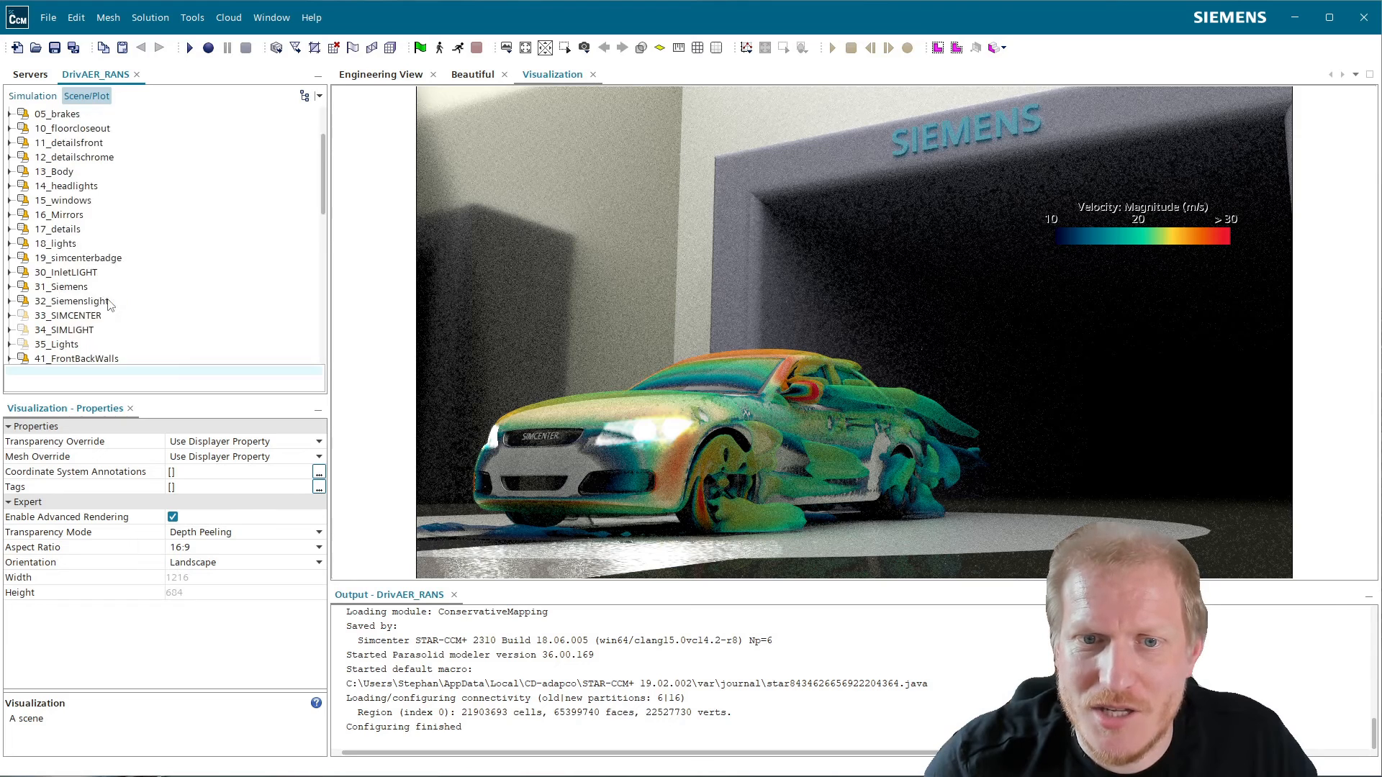
pyautogui.scroll(-2, 108, 304)
pyautogui.scroll(-3, 108, 303)
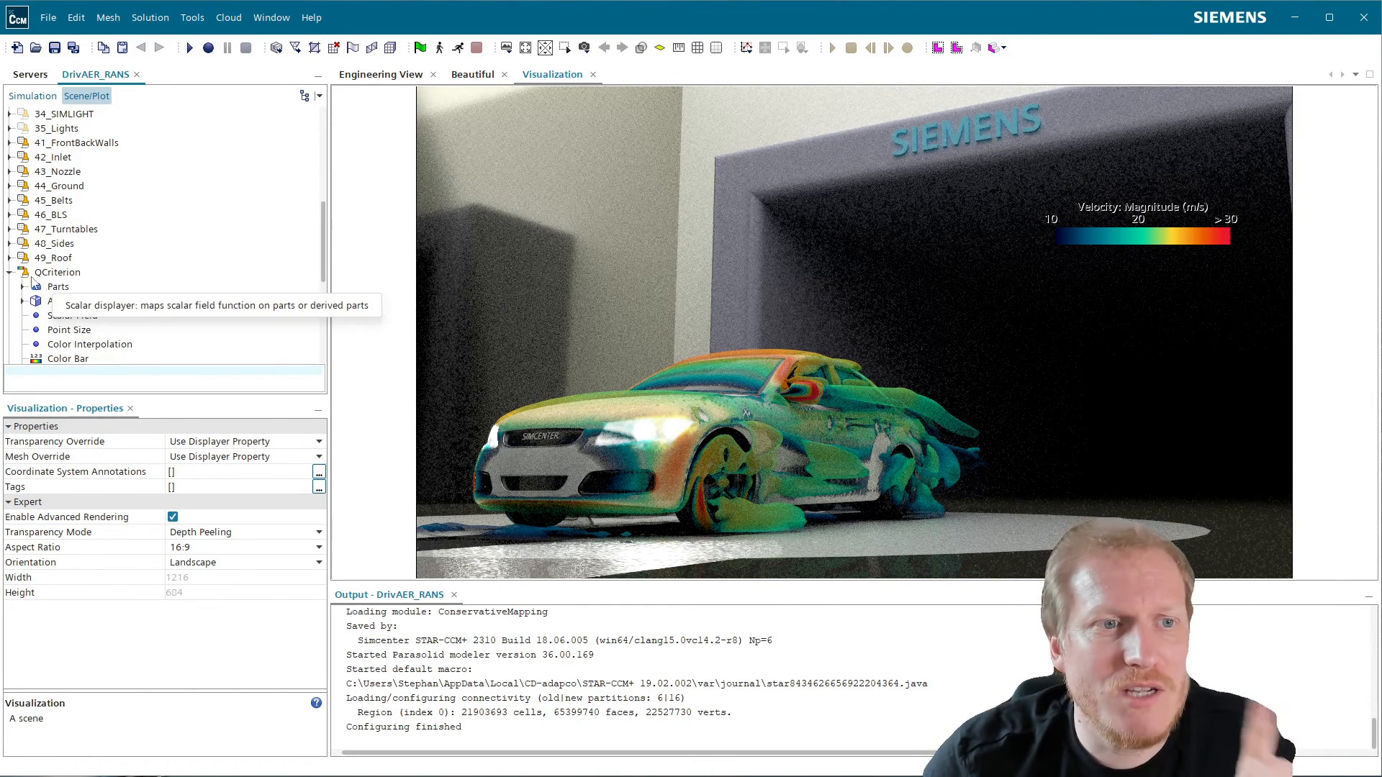
pyautogui.click(56, 275)
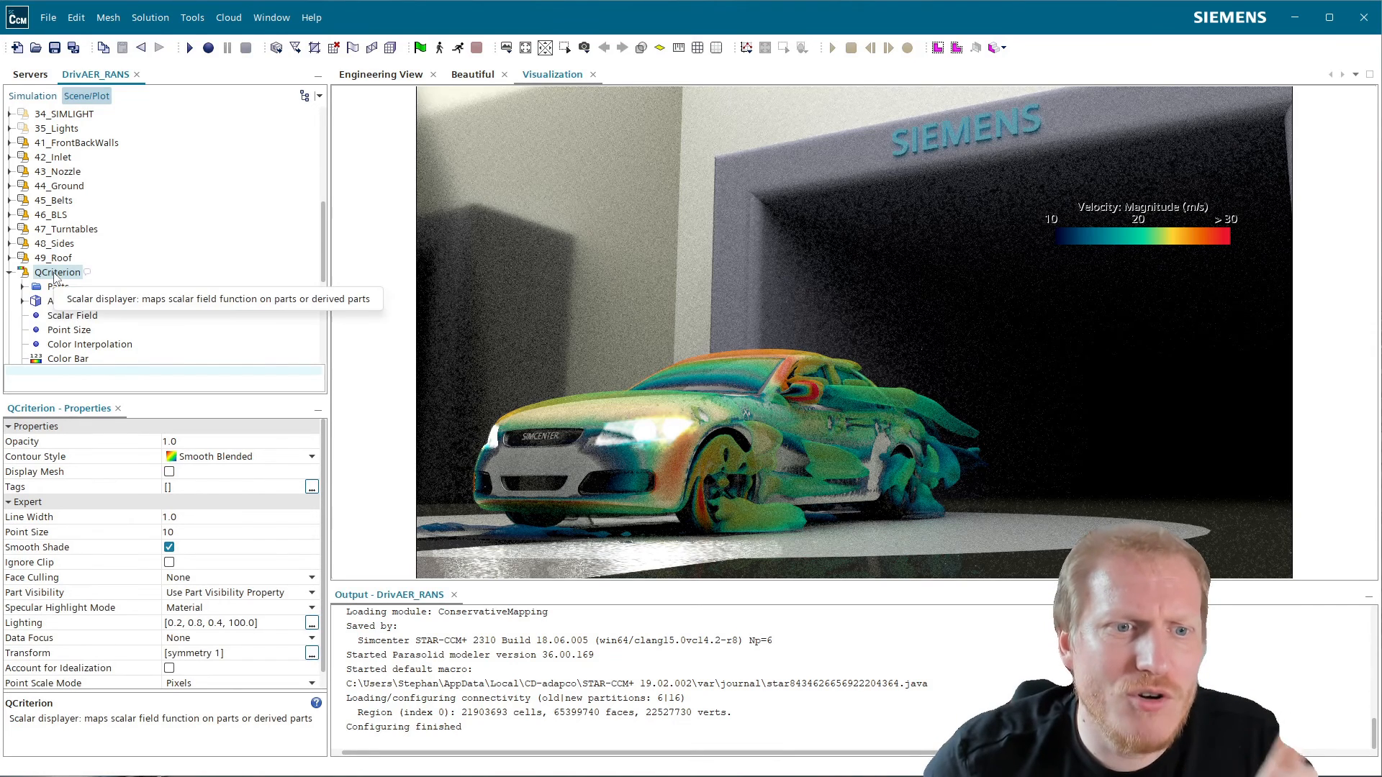
pyautogui.scroll(-1, 54, 277)
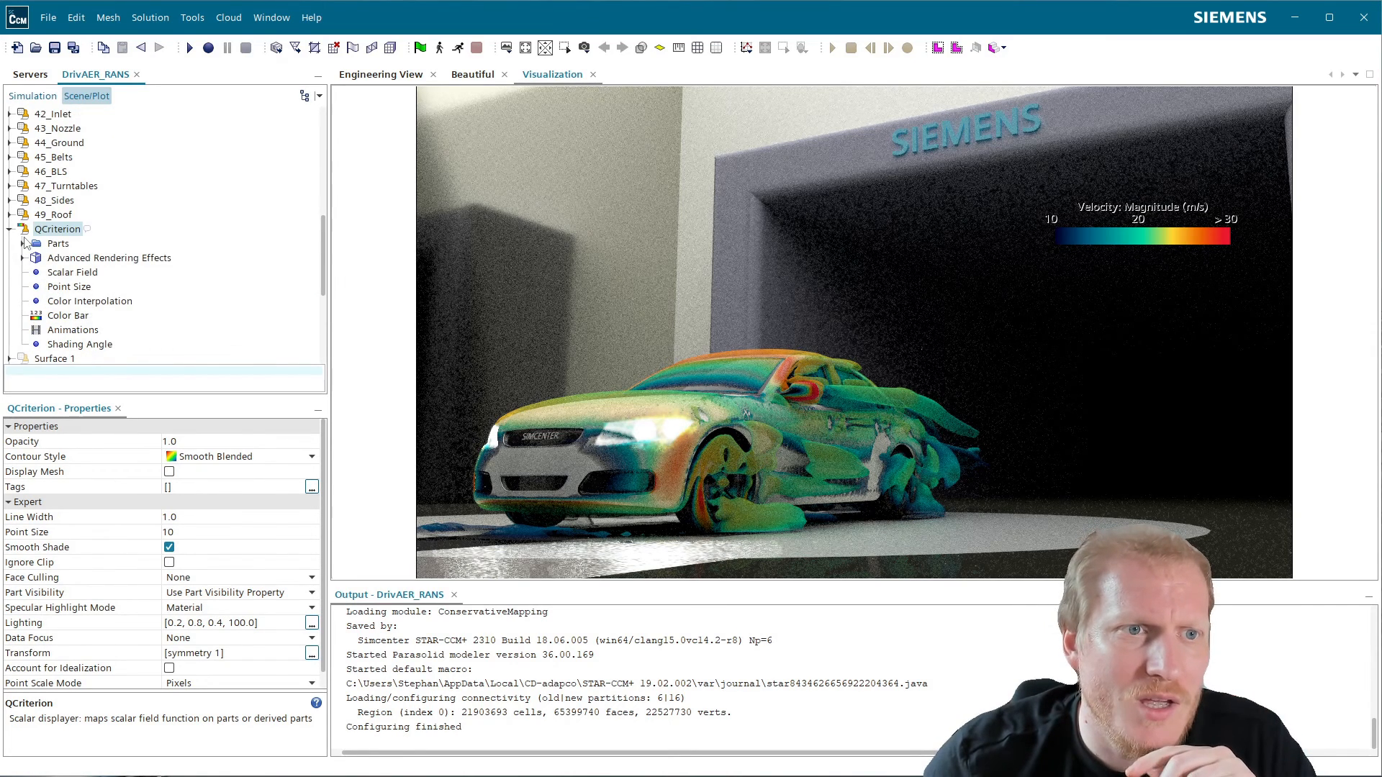
pyautogui.click(22, 244)
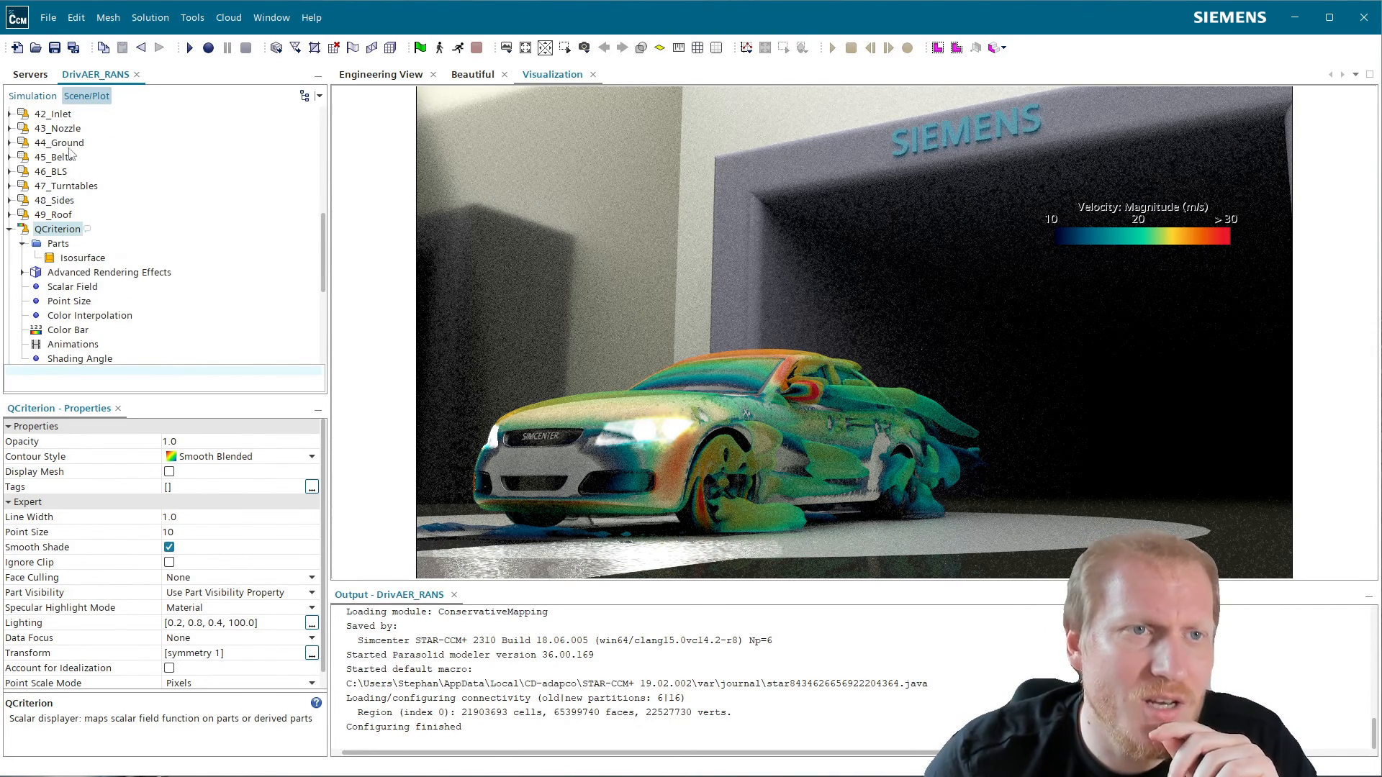
# - Find the Isosurface among the simulation's derived parts and show its properties
pyautogui.click(32, 97)
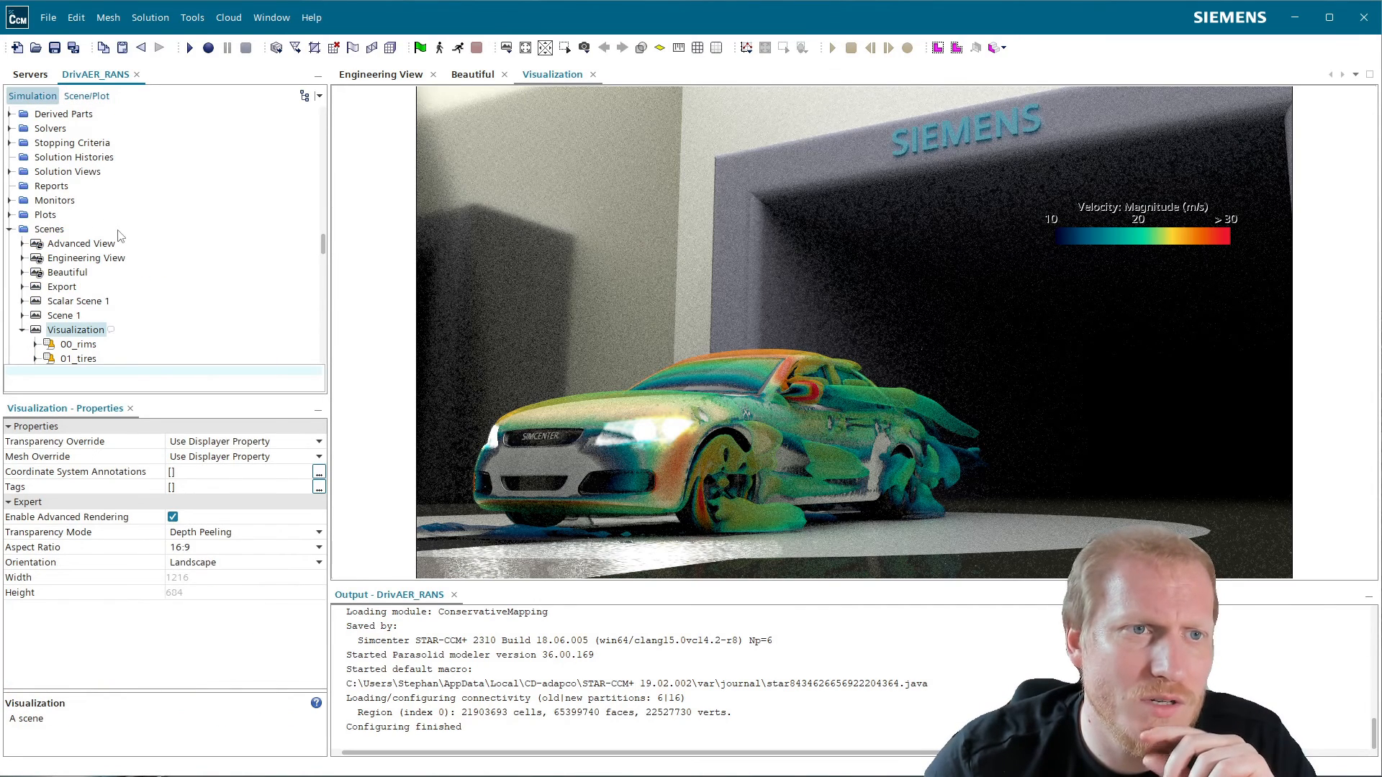
pyautogui.scroll(2, 120, 236)
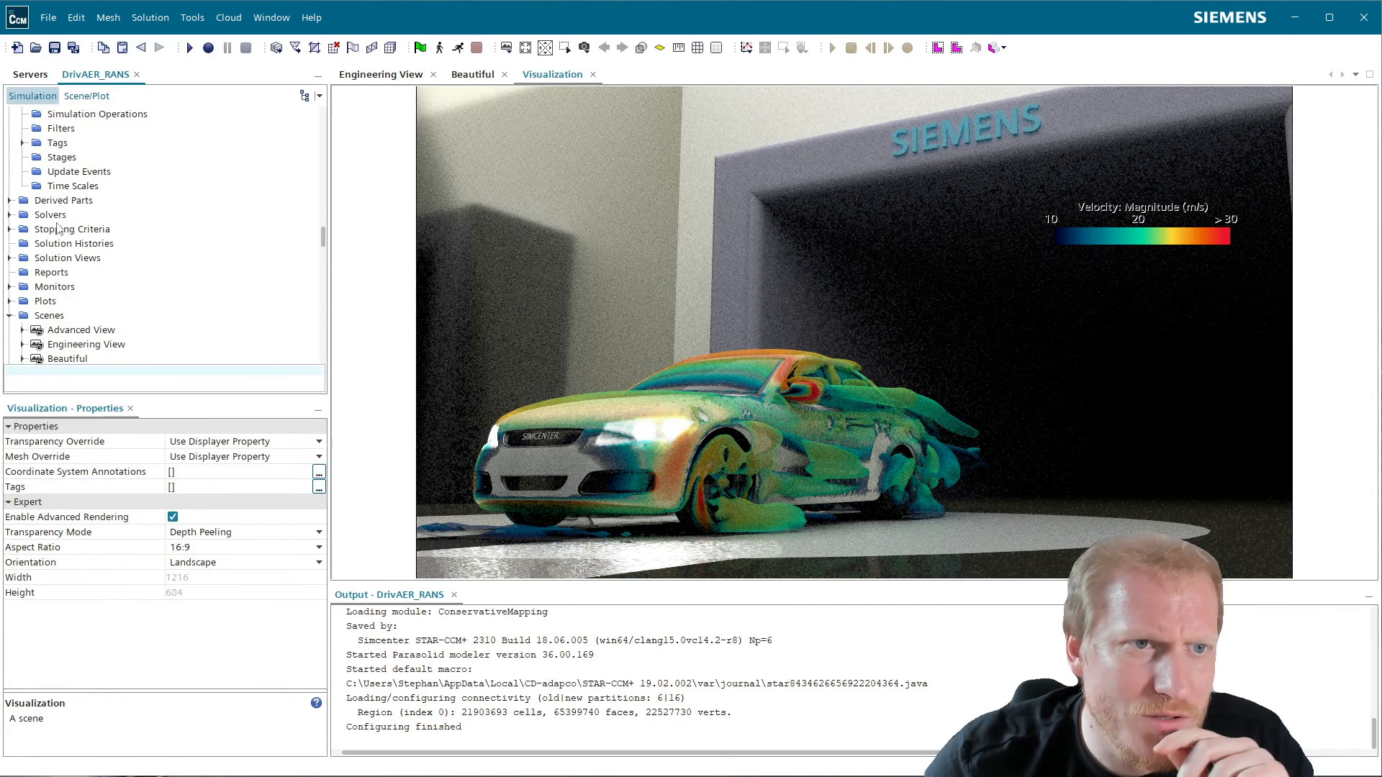
pyautogui.click(10, 201)
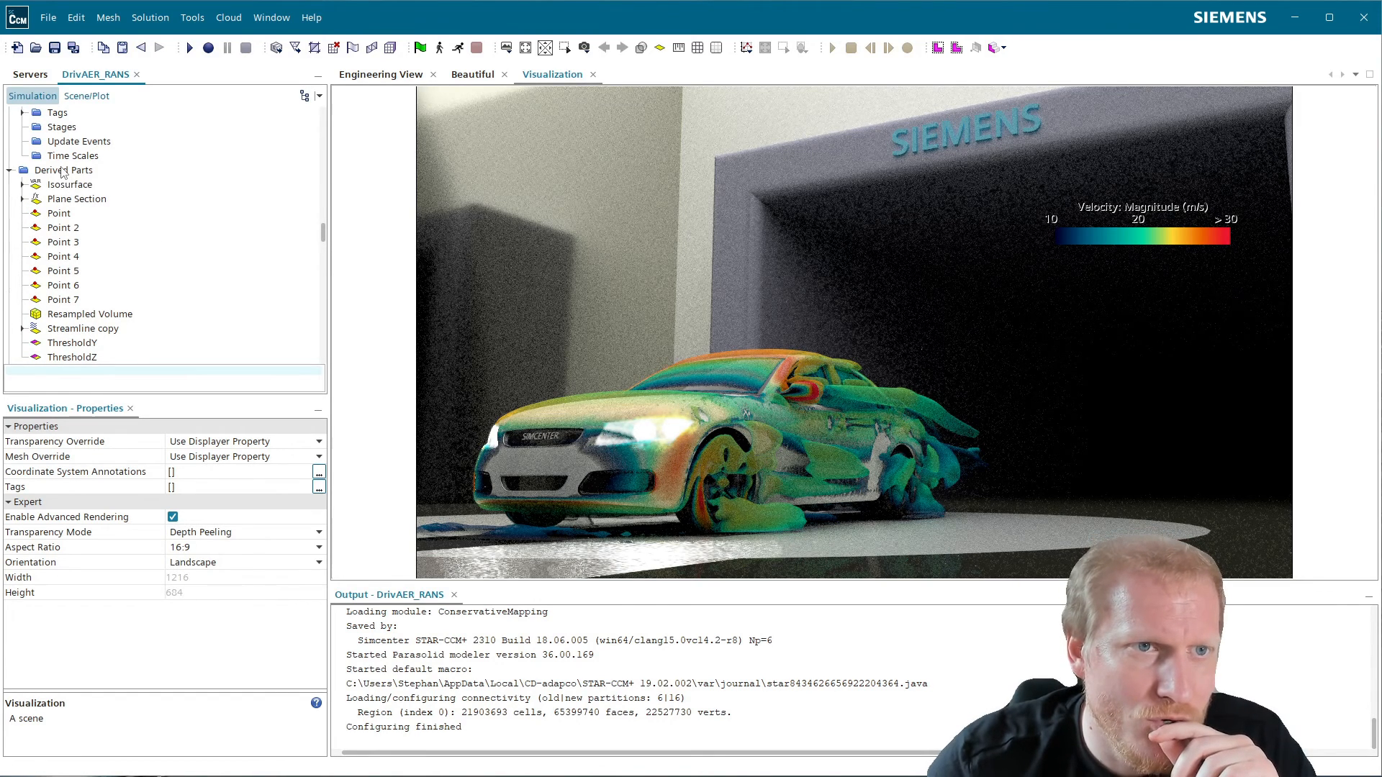
pyautogui.scroll(-1, 107, 225)
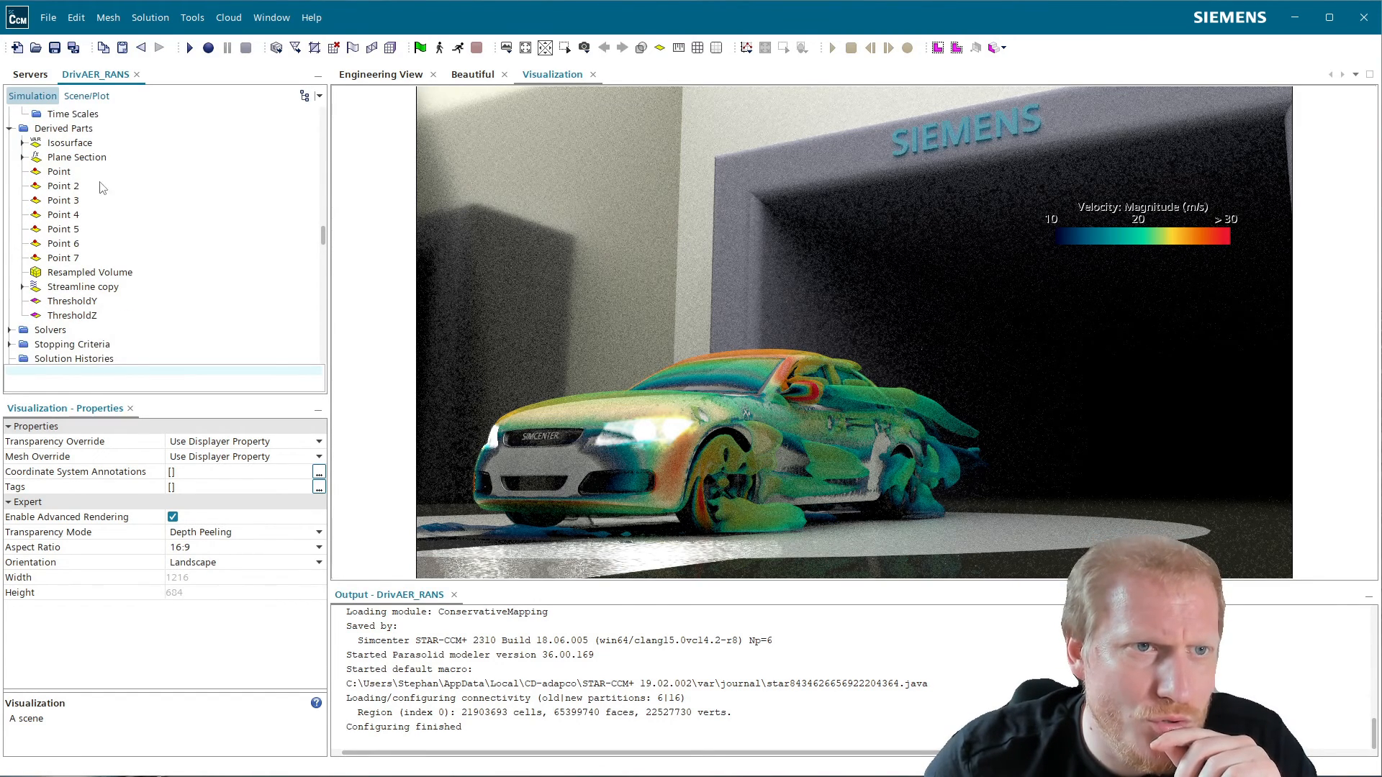
pyautogui.click(81, 146)
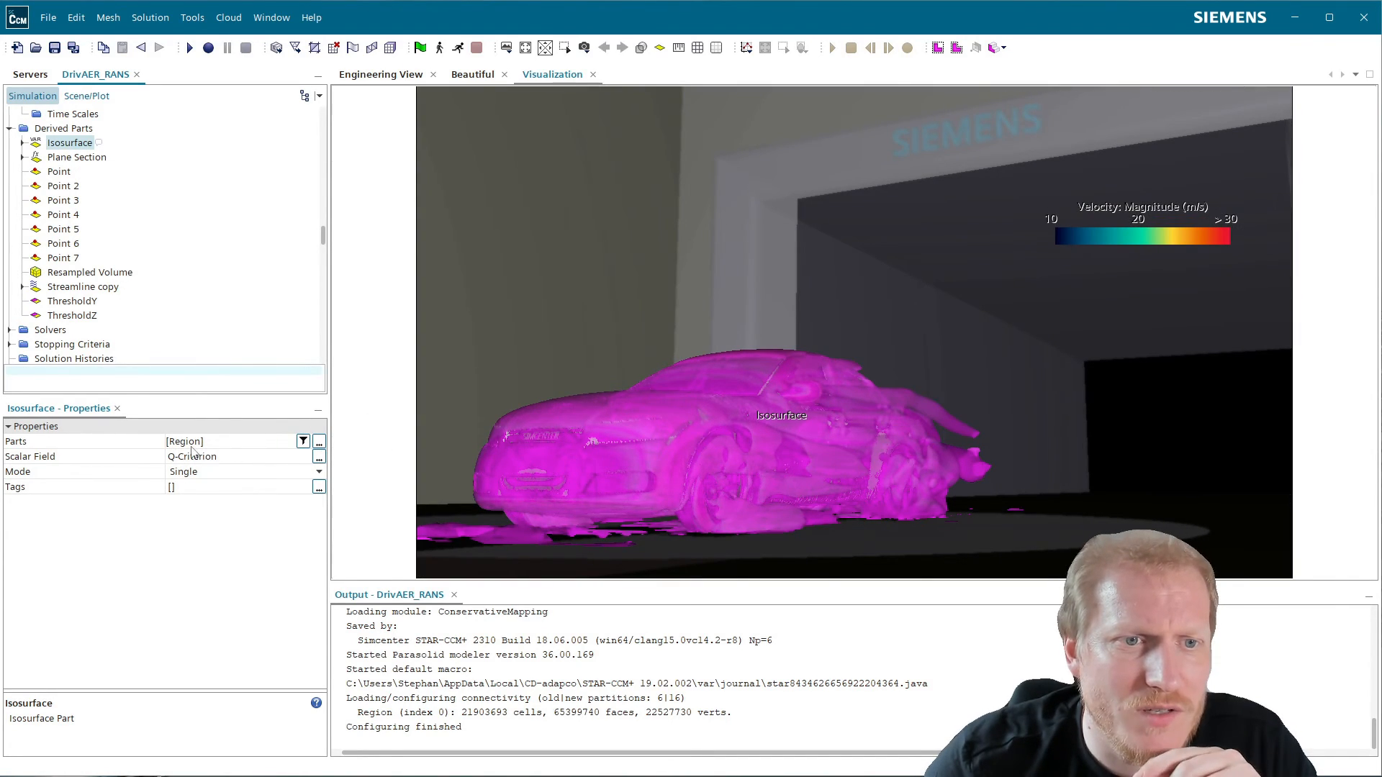
# - Review the Isosurface's input parts with the Region's boundaries and its scalar field choices, leaving both selections as they are
pyautogui.click(319, 442)
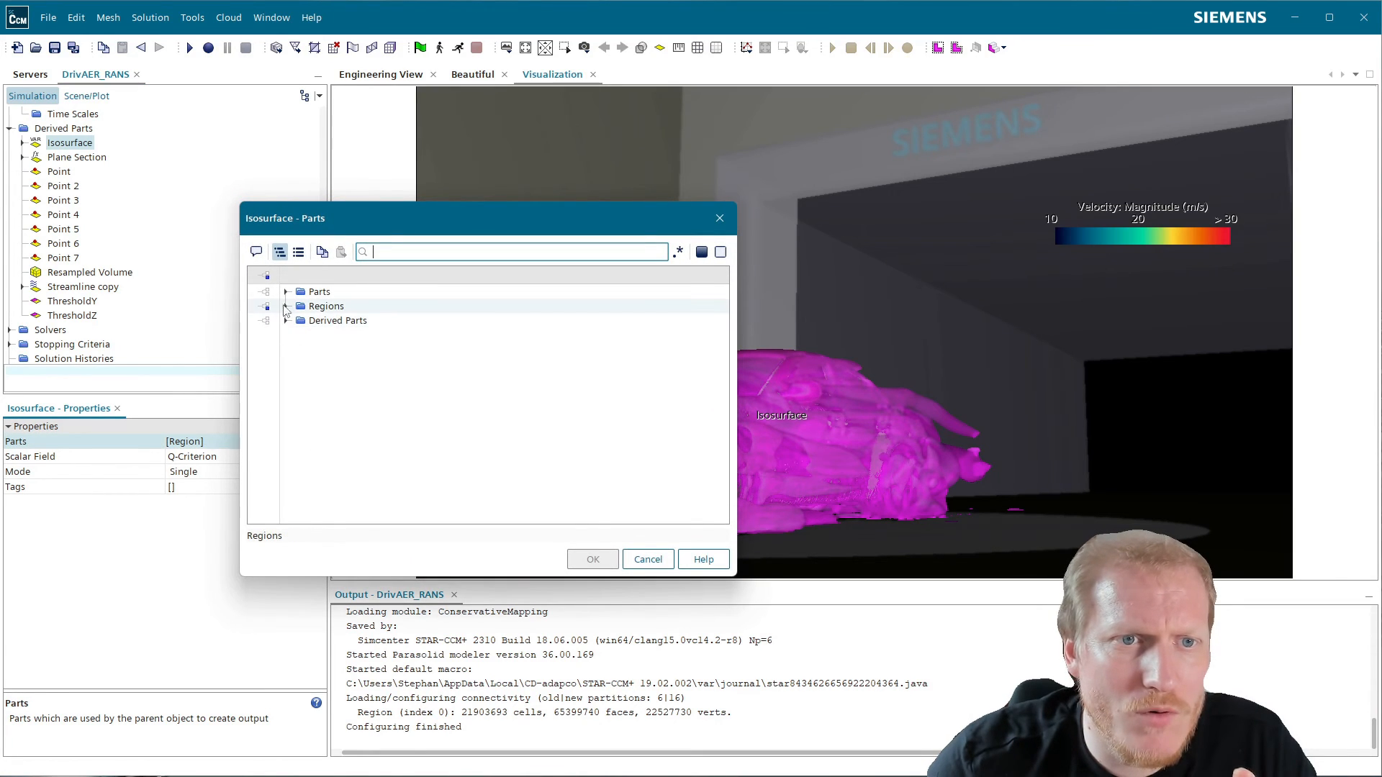
pyautogui.click(286, 306)
pyautogui.click(299, 321)
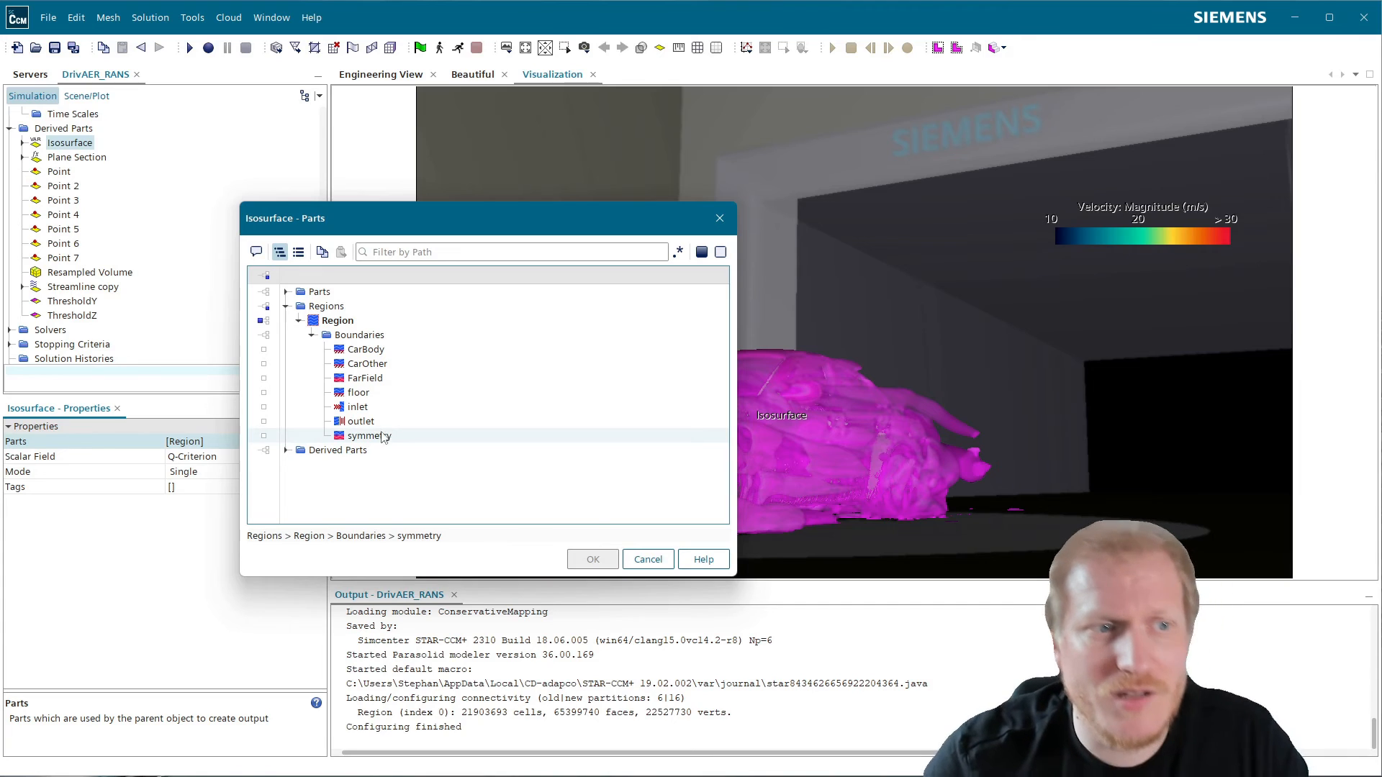
pyautogui.press('Escape')
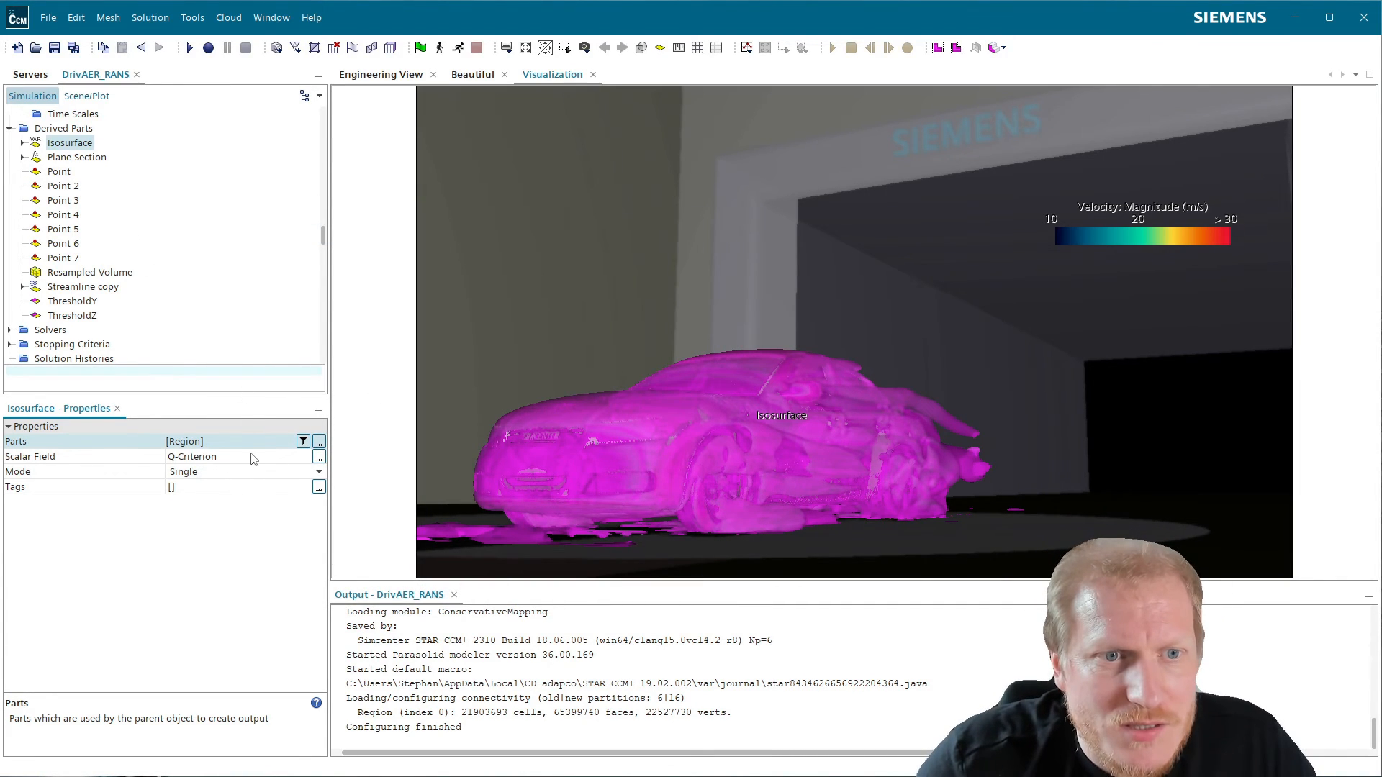
pyautogui.click(80, 460)
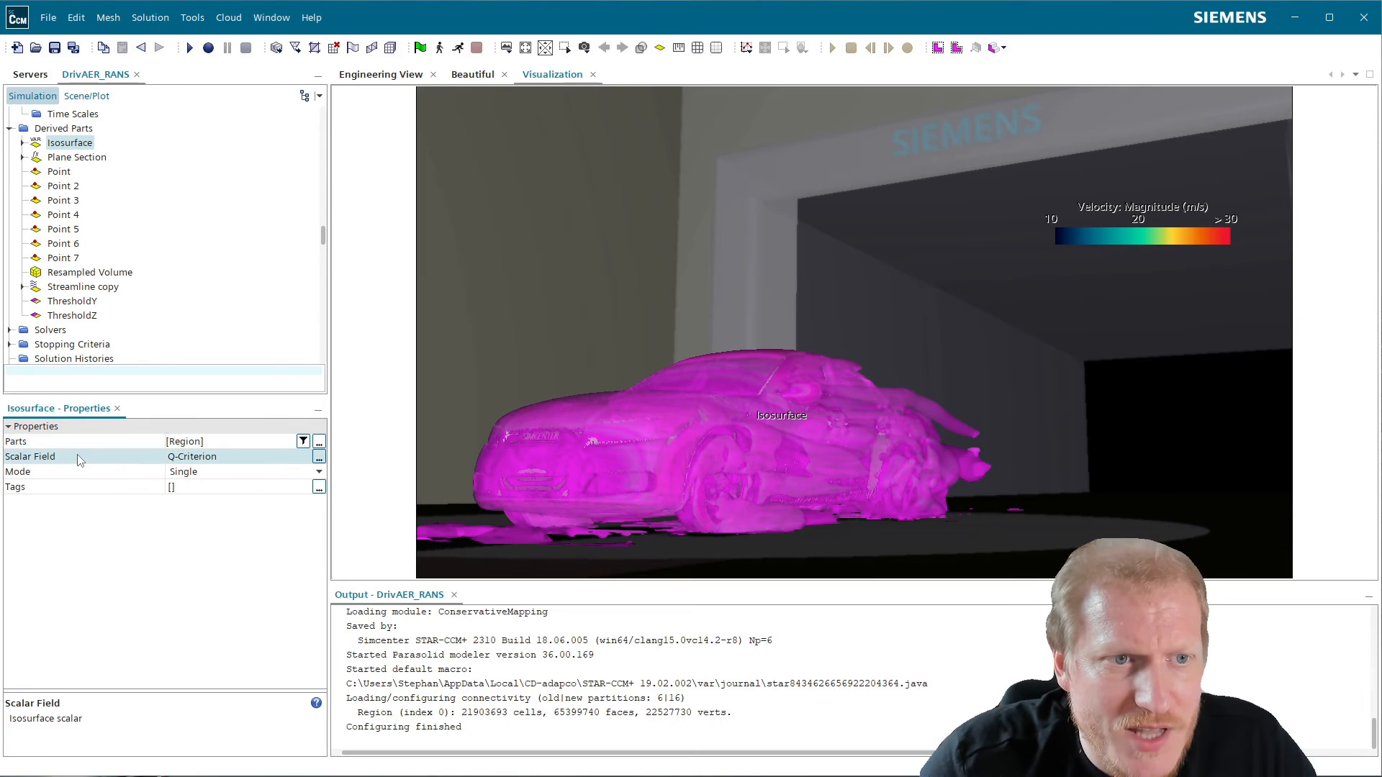
pyautogui.click(319, 458)
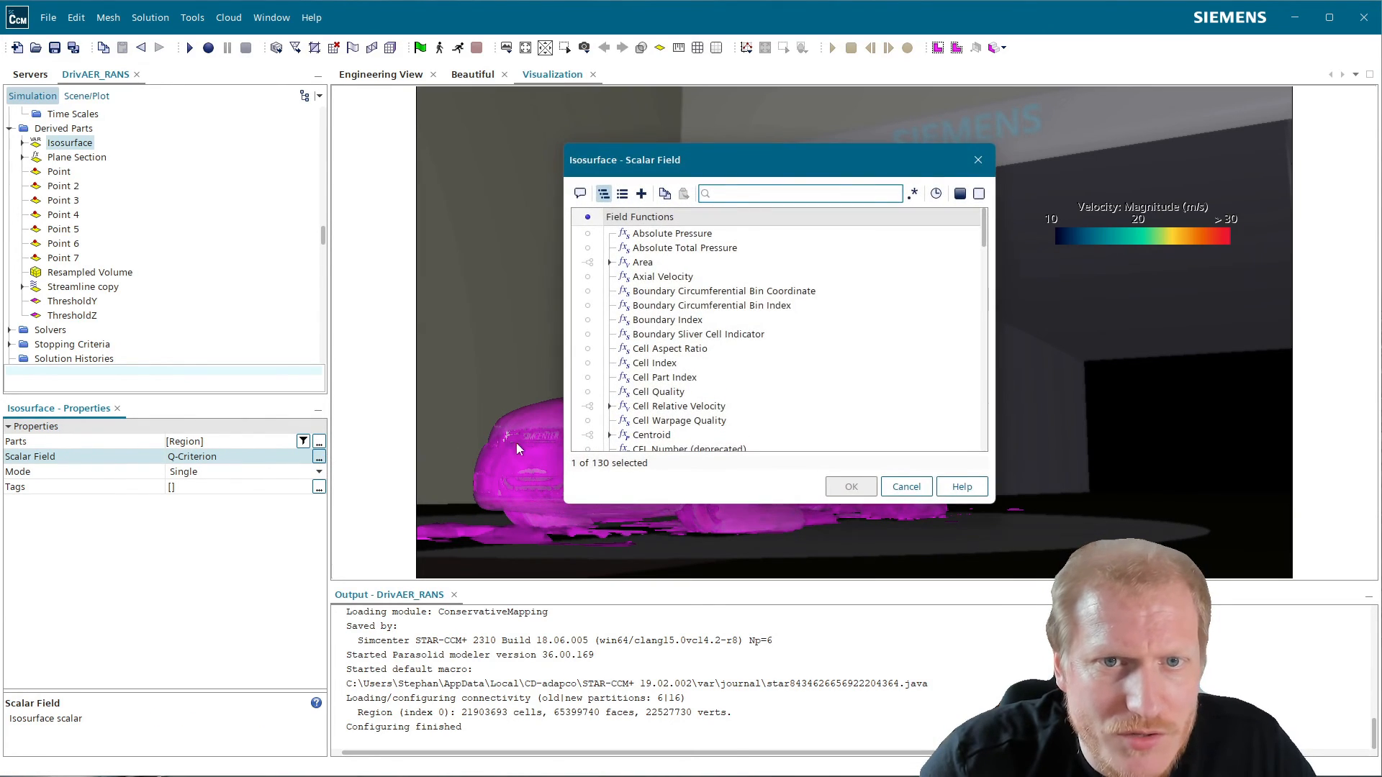
pyautogui.press('Escape')
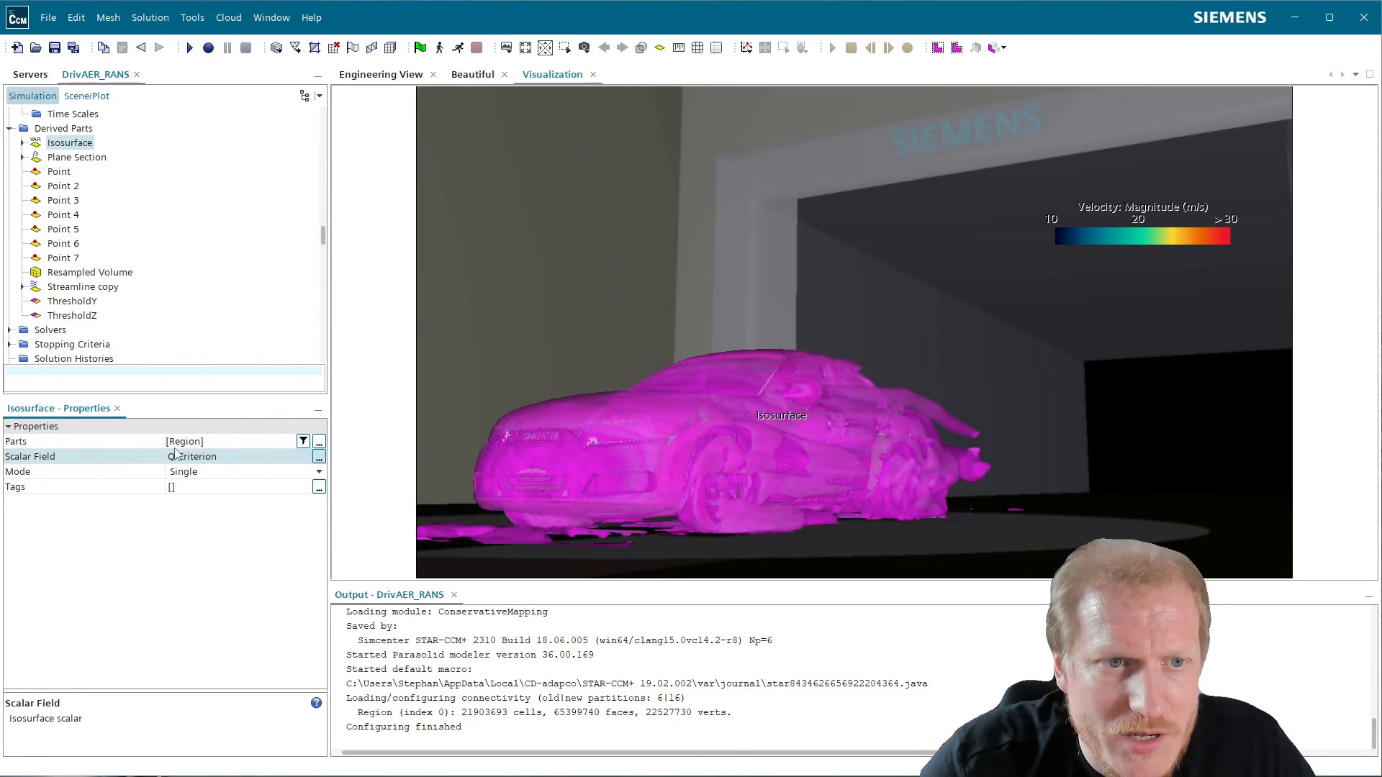
# - Check the Isosurface's extraction mode and isovalue in its edit settings, and close them without applying changes
pyautogui.click(23, 143)
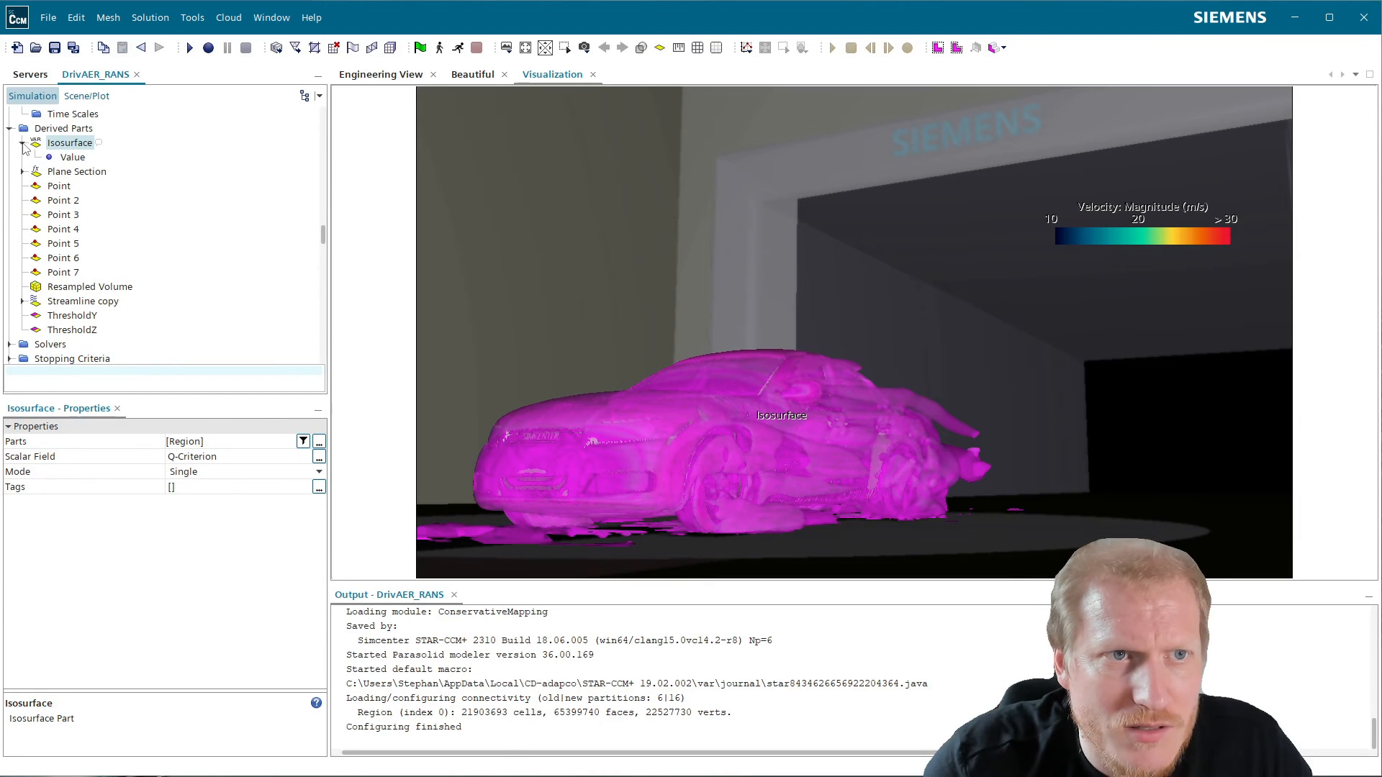
pyautogui.rightClick(72, 143)
pyautogui.click(115, 156)
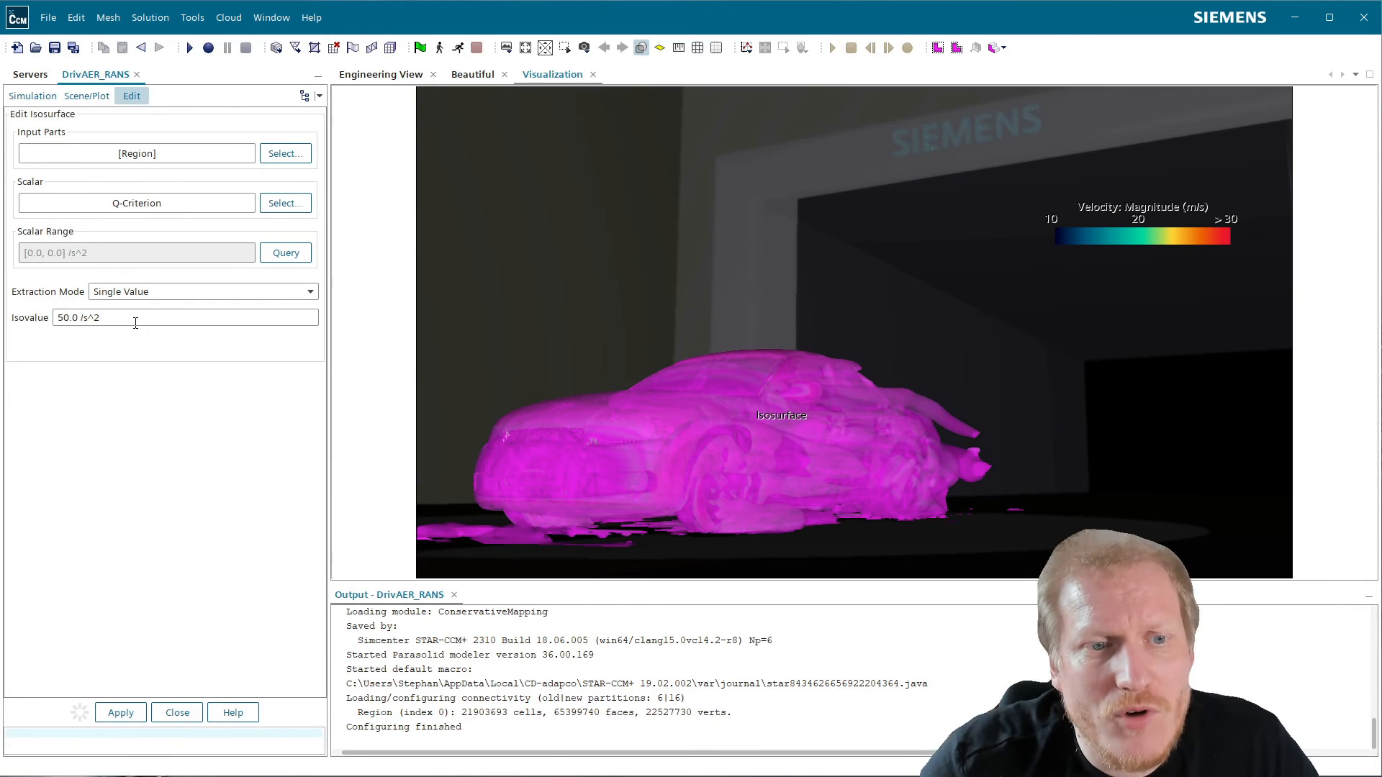
pyautogui.click(198, 722)
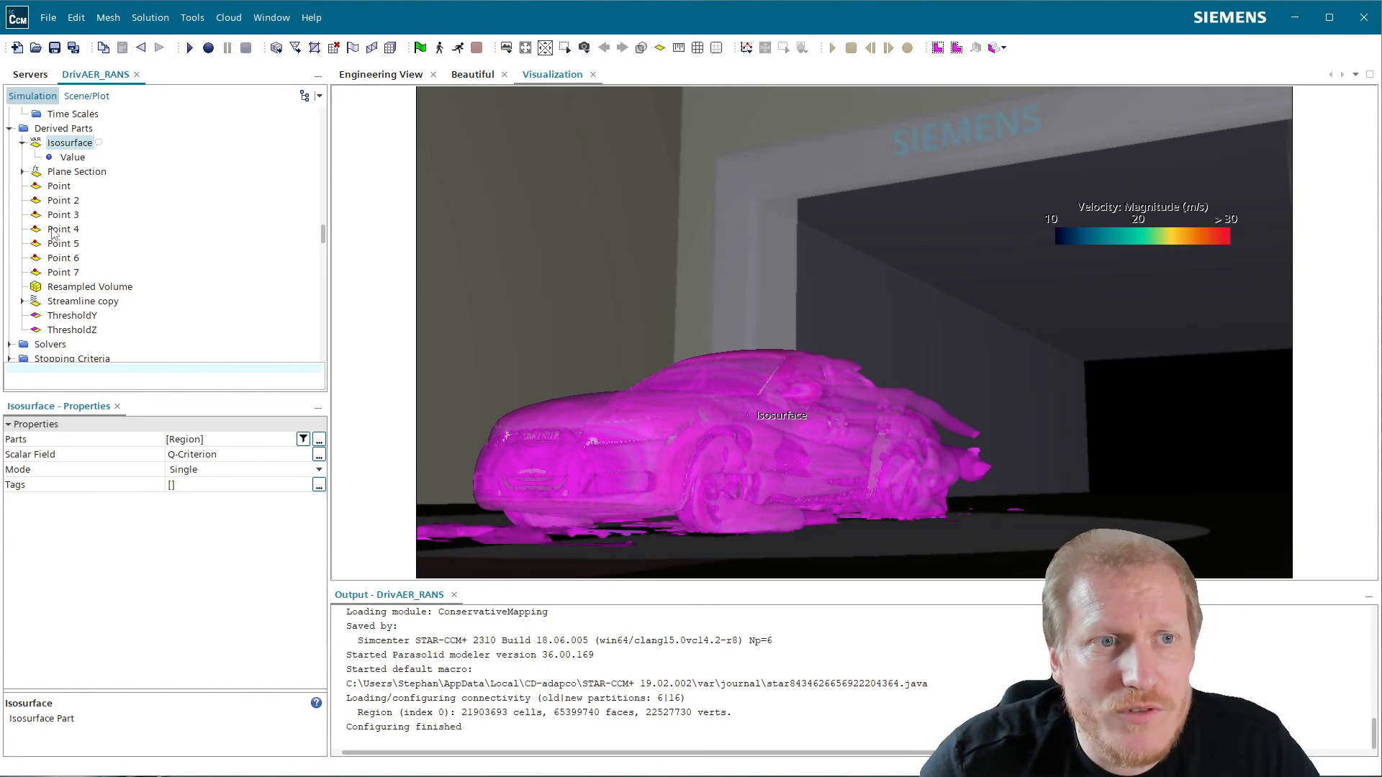
# - Return to the Visualization scene's tree and review the QCriterion displayer's advanced rendering effects and material
pyautogui.click(64, 128)
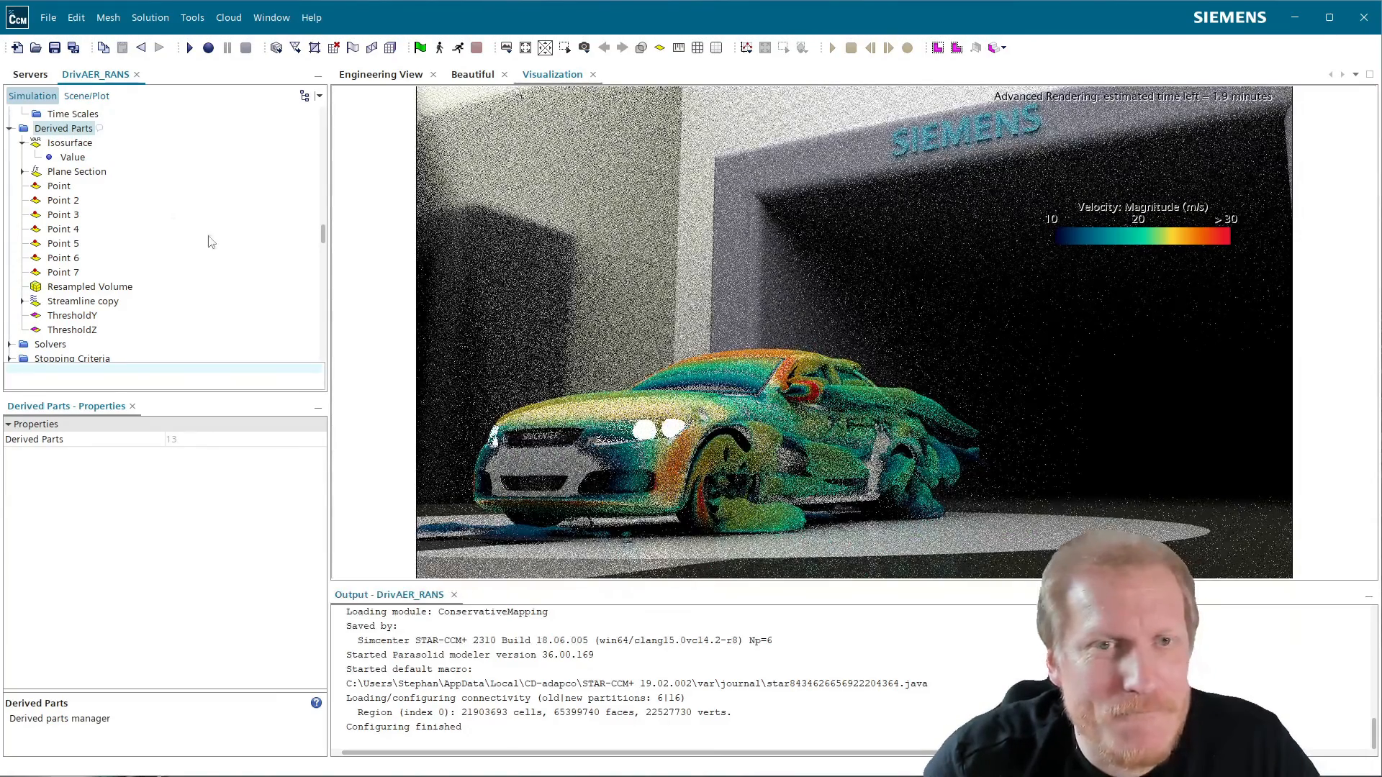
pyautogui.click(86, 96)
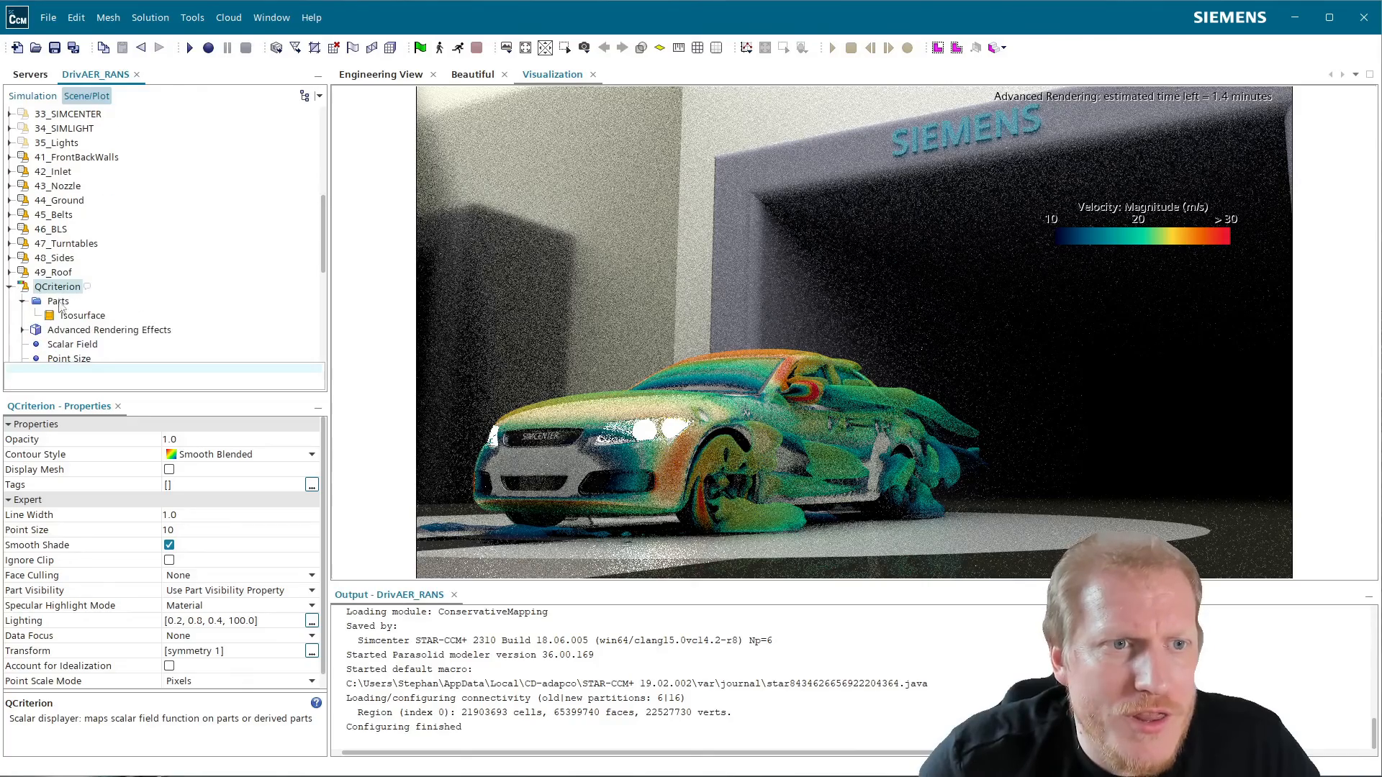
pyautogui.click(22, 330)
pyautogui.click(102, 345)
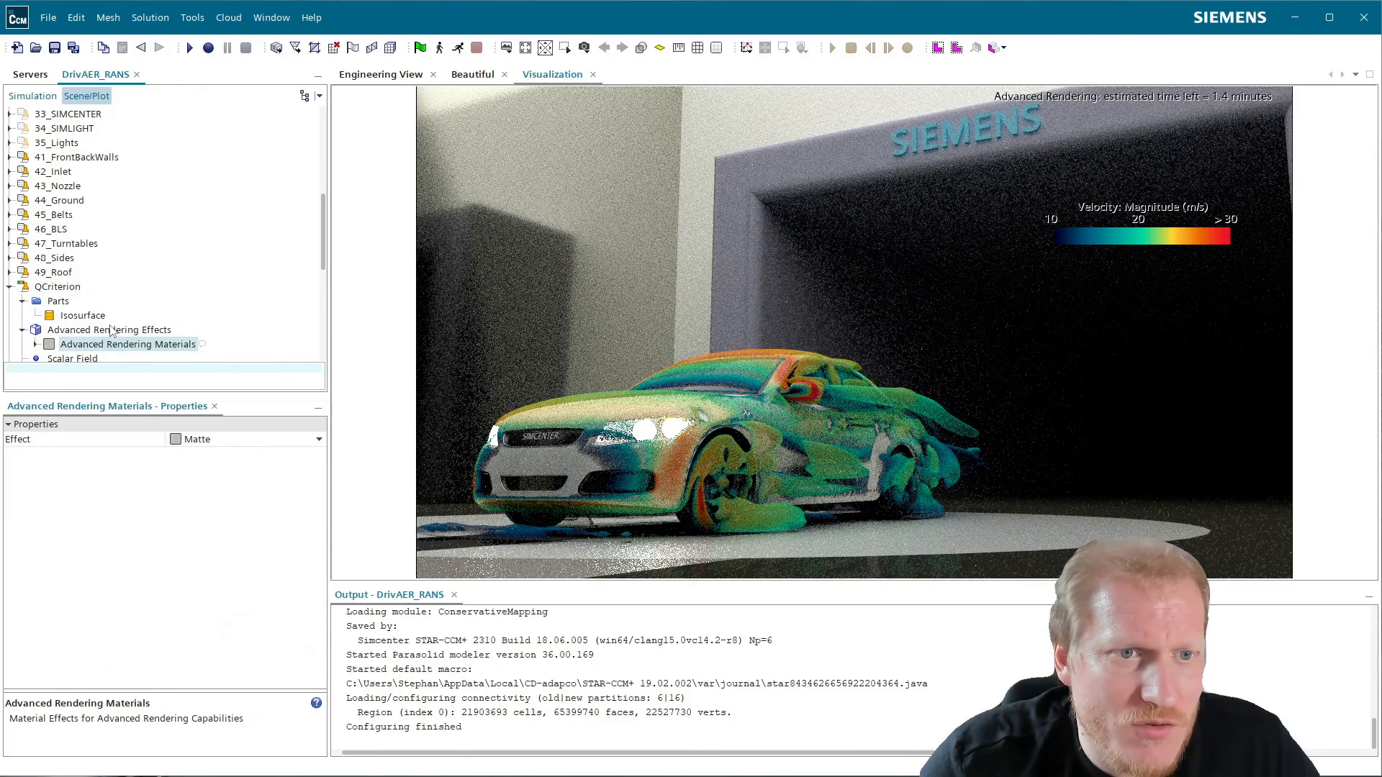
pyautogui.scroll(-2, 90, 291)
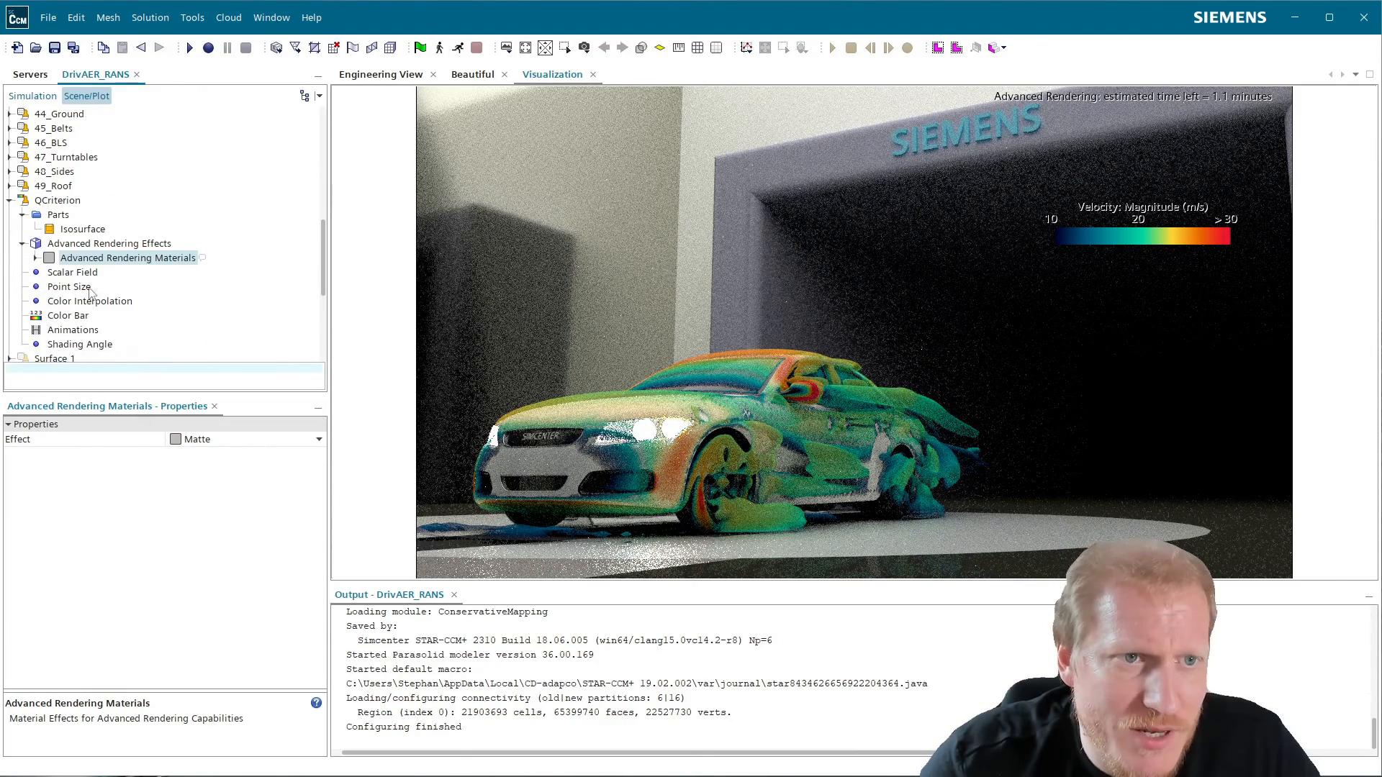
pyautogui.click(84, 242)
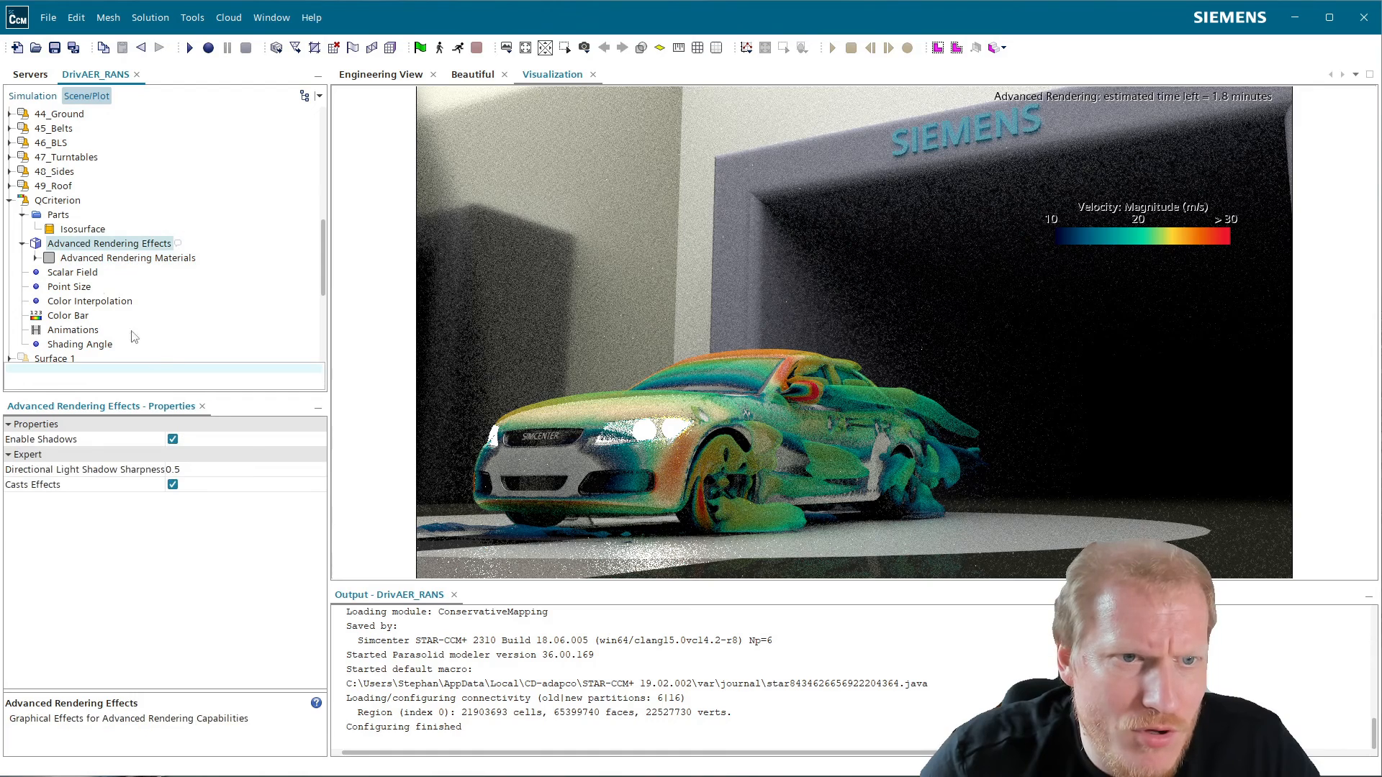
# - Open the color map of QCriterion's color bar and check the position and opacity of its first four opacity control points
pyautogui.click(69, 318)
pyautogui.click(311, 439)
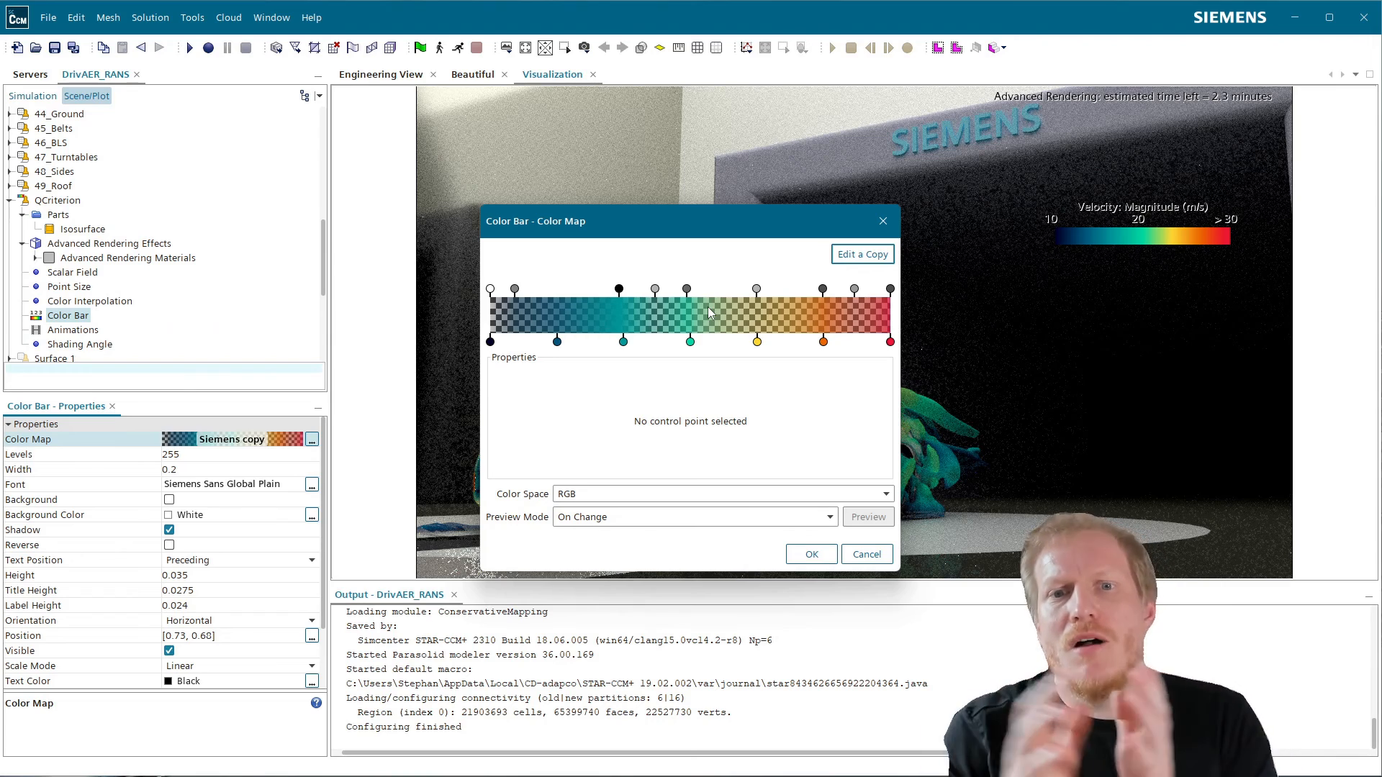
pyautogui.moveTo(727, 229); pyautogui.dragTo(268, 112)
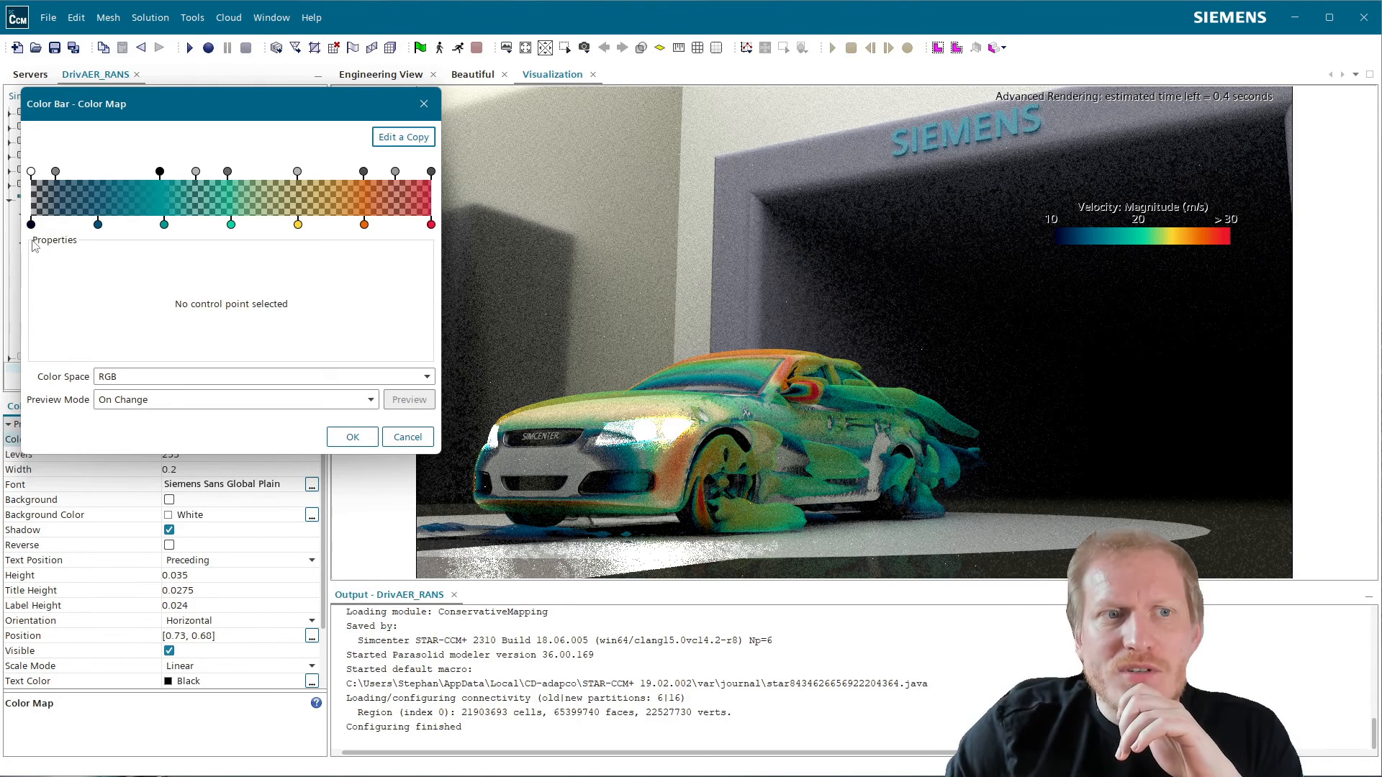
pyautogui.moveTo(33, 232)
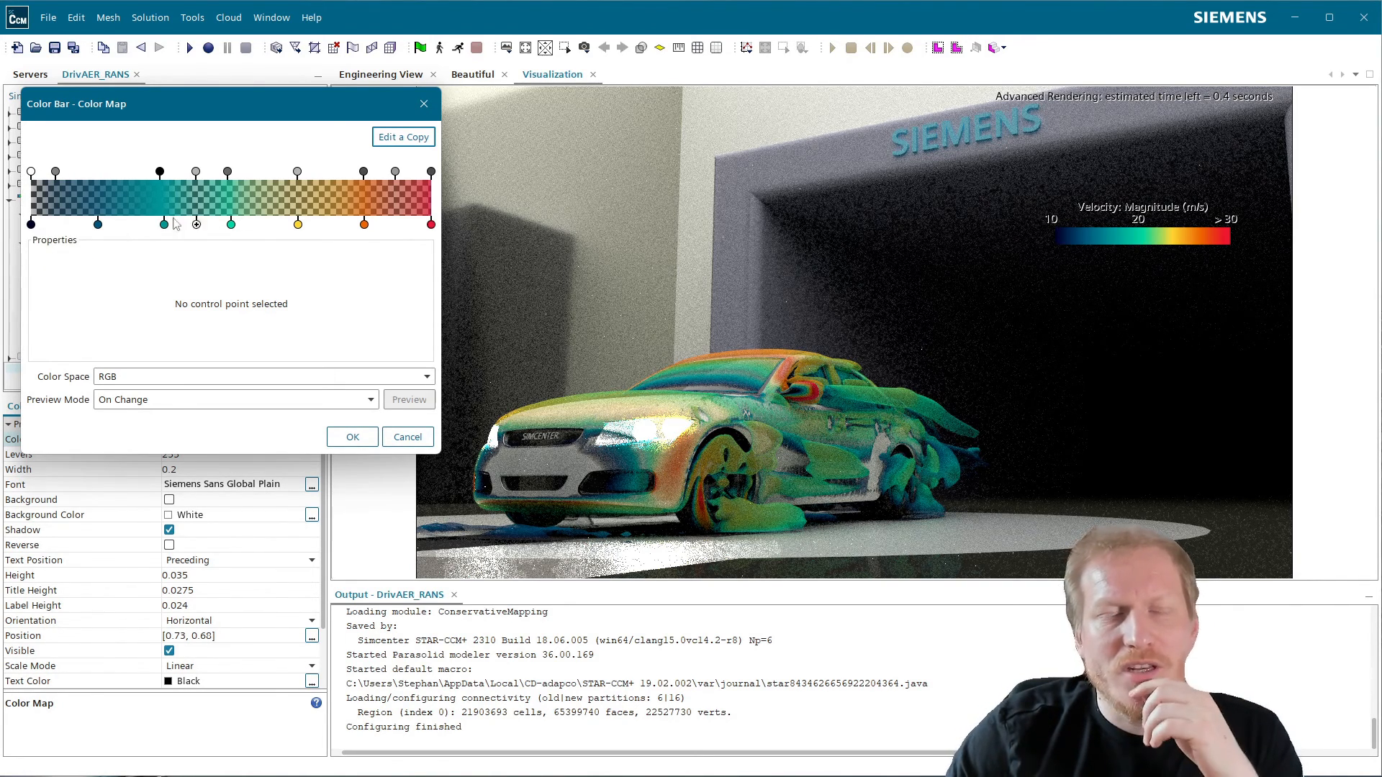
pyautogui.click(32, 172)
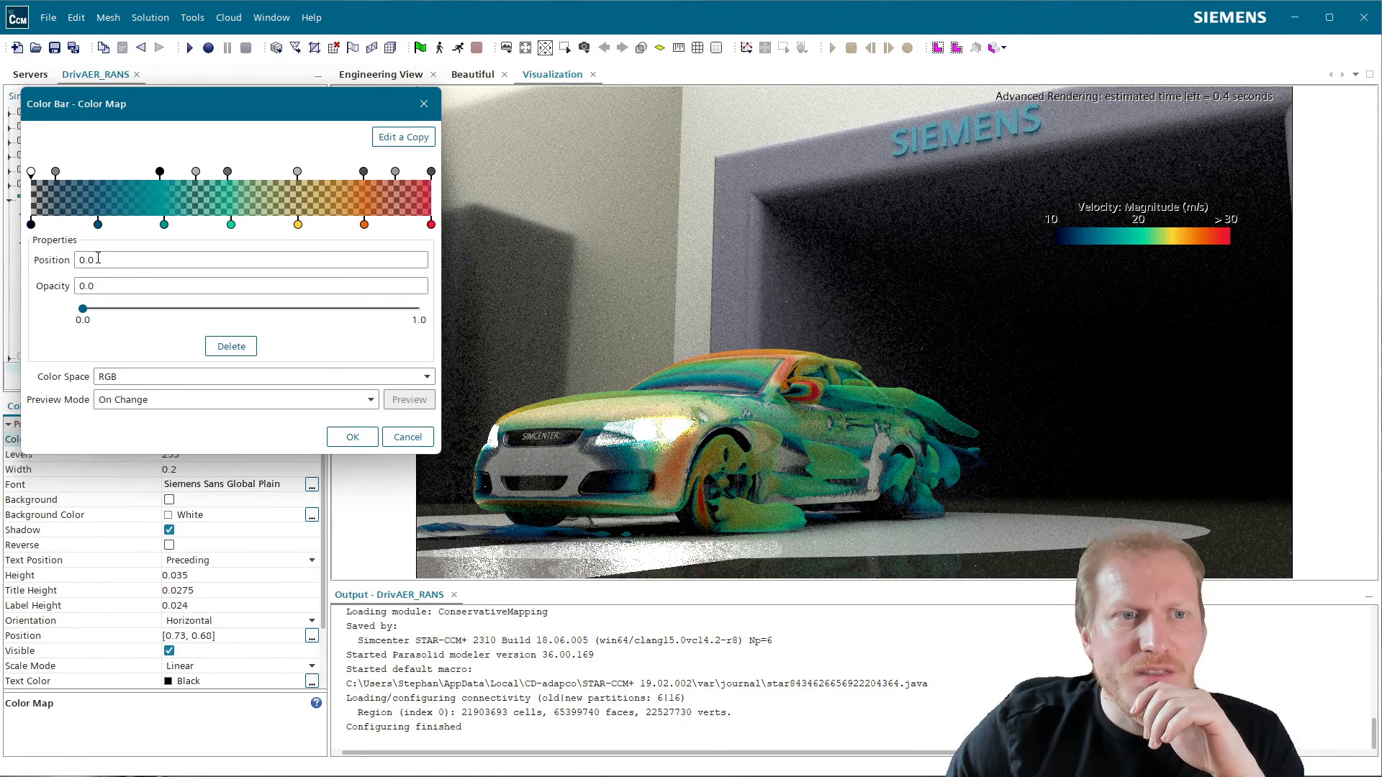
pyautogui.click(56, 173)
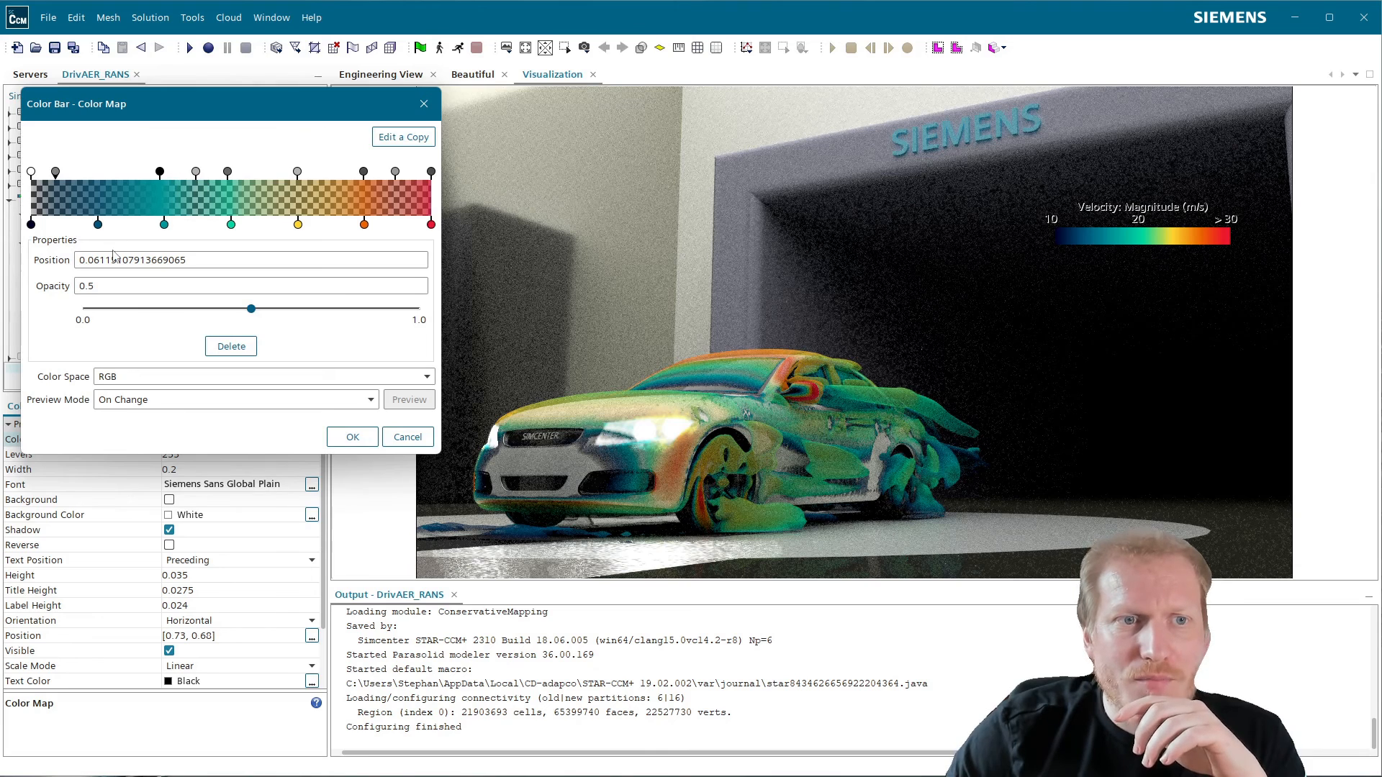
pyautogui.click(161, 173)
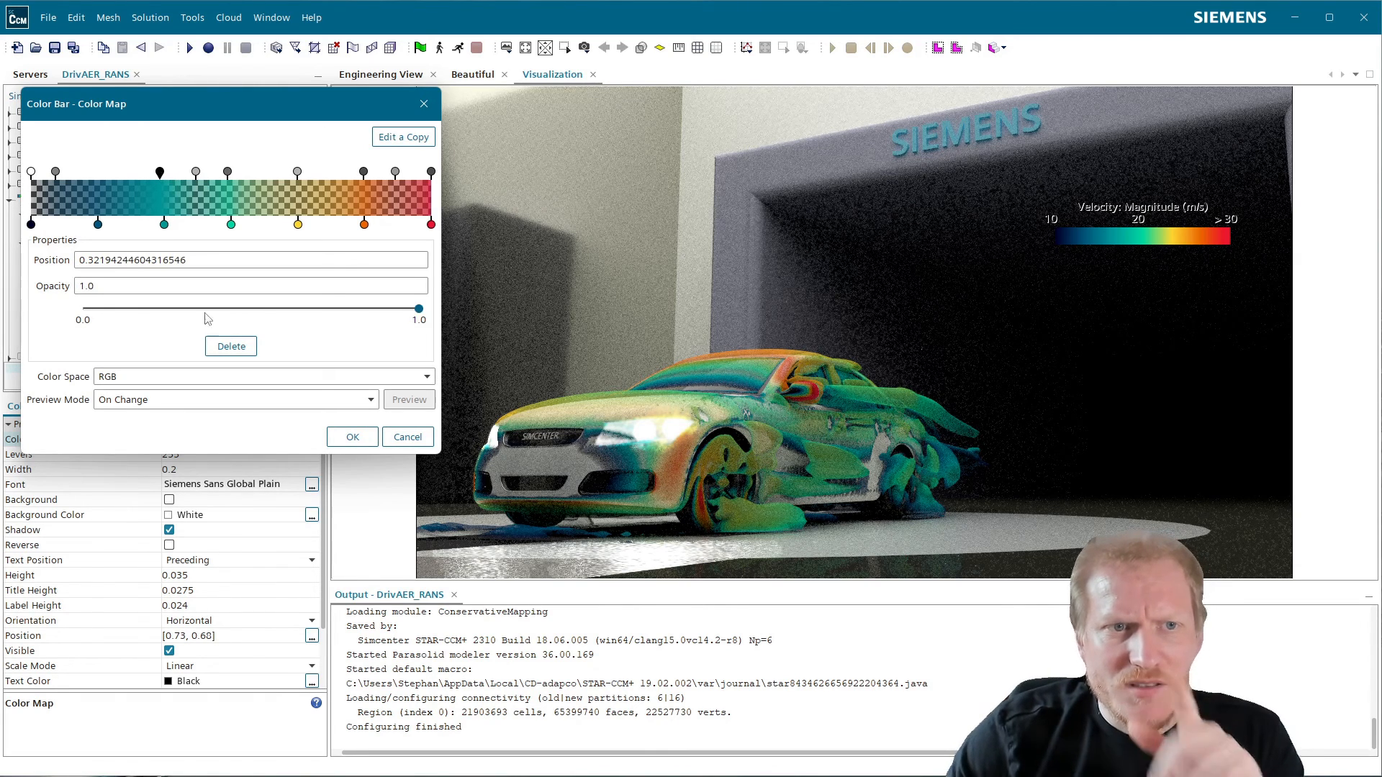
pyautogui.click(198, 174)
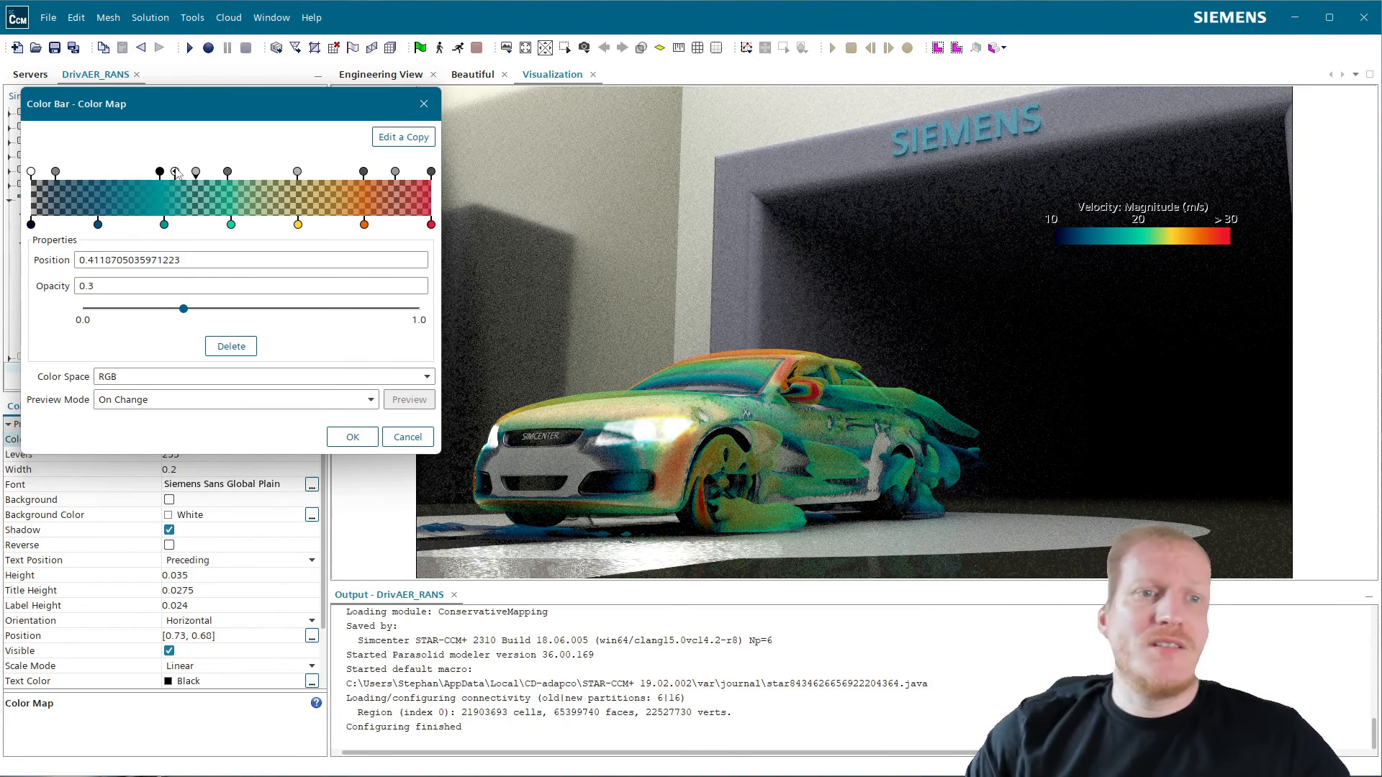
# - Try banding the color map with extra low-opacity control points, including at about 0.18, 0.56, 0.78 and 0.95, and discard the edits
pyautogui.doubleClick(40, 171)
pyautogui.moveTo(39, 171); pyautogui.dragTo(104, 172)
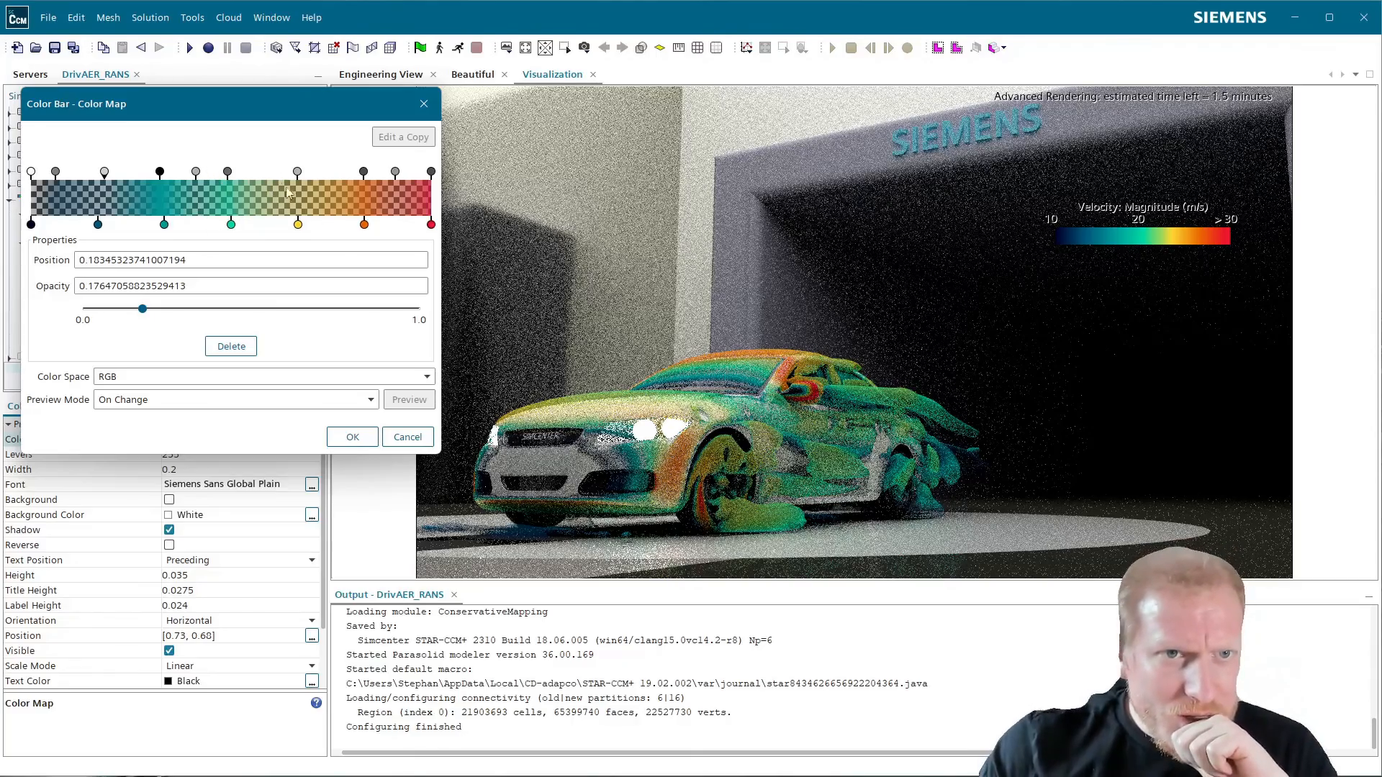
pyautogui.click(38, 173)
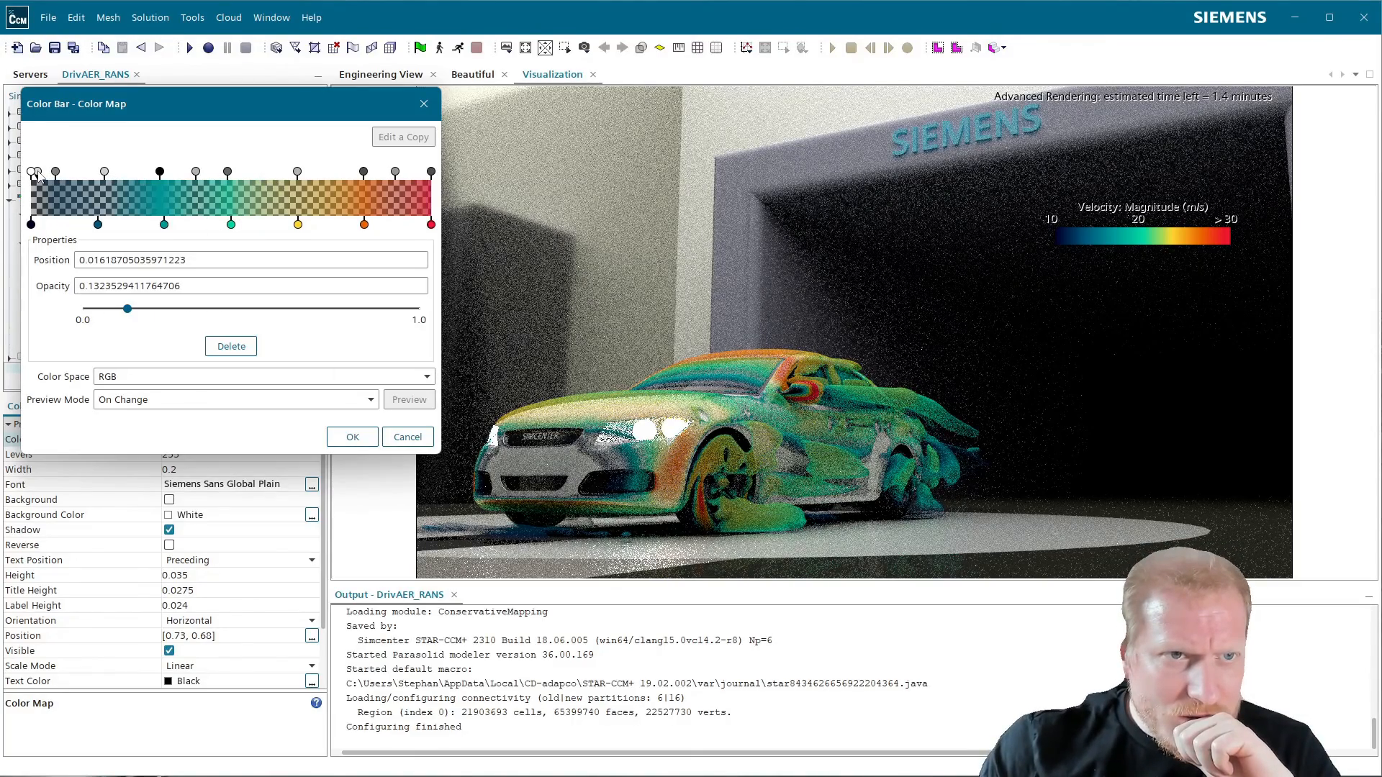
pyautogui.moveTo(38, 173); pyautogui.dragTo(213, 173)
pyautogui.click(196, 173)
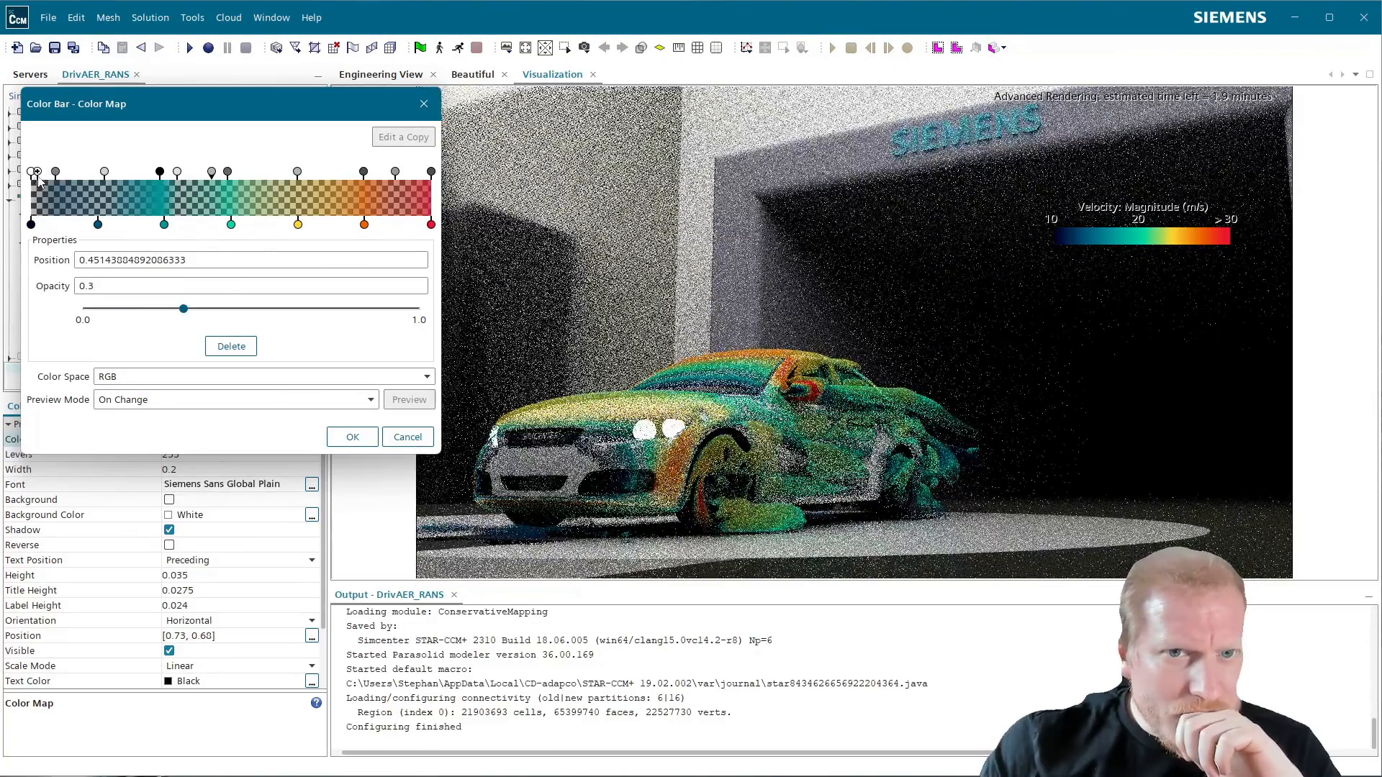
pyautogui.click(37, 175)
pyautogui.moveTo(38, 175); pyautogui.dragTo(255, 172)
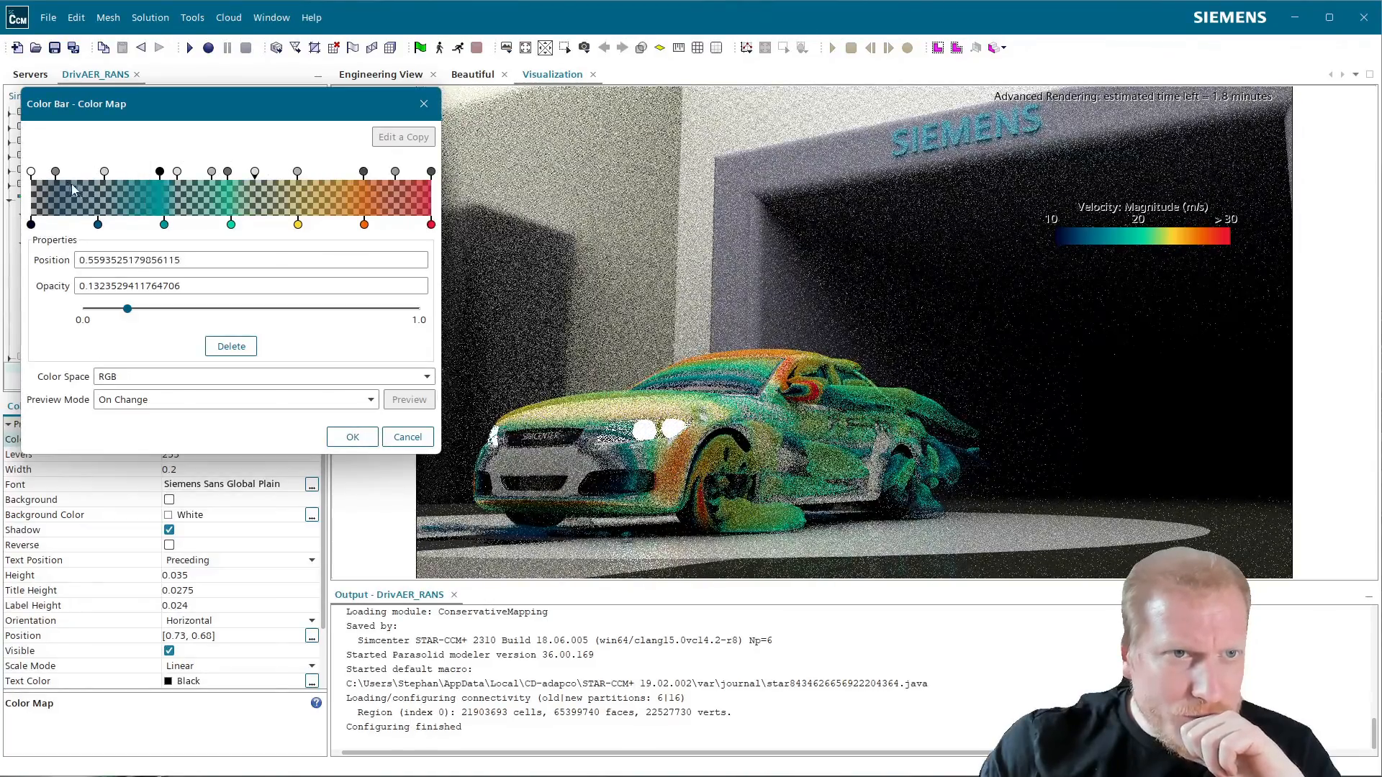
pyautogui.click(38, 172)
pyautogui.moveTo(38, 172); pyautogui.dragTo(342, 171)
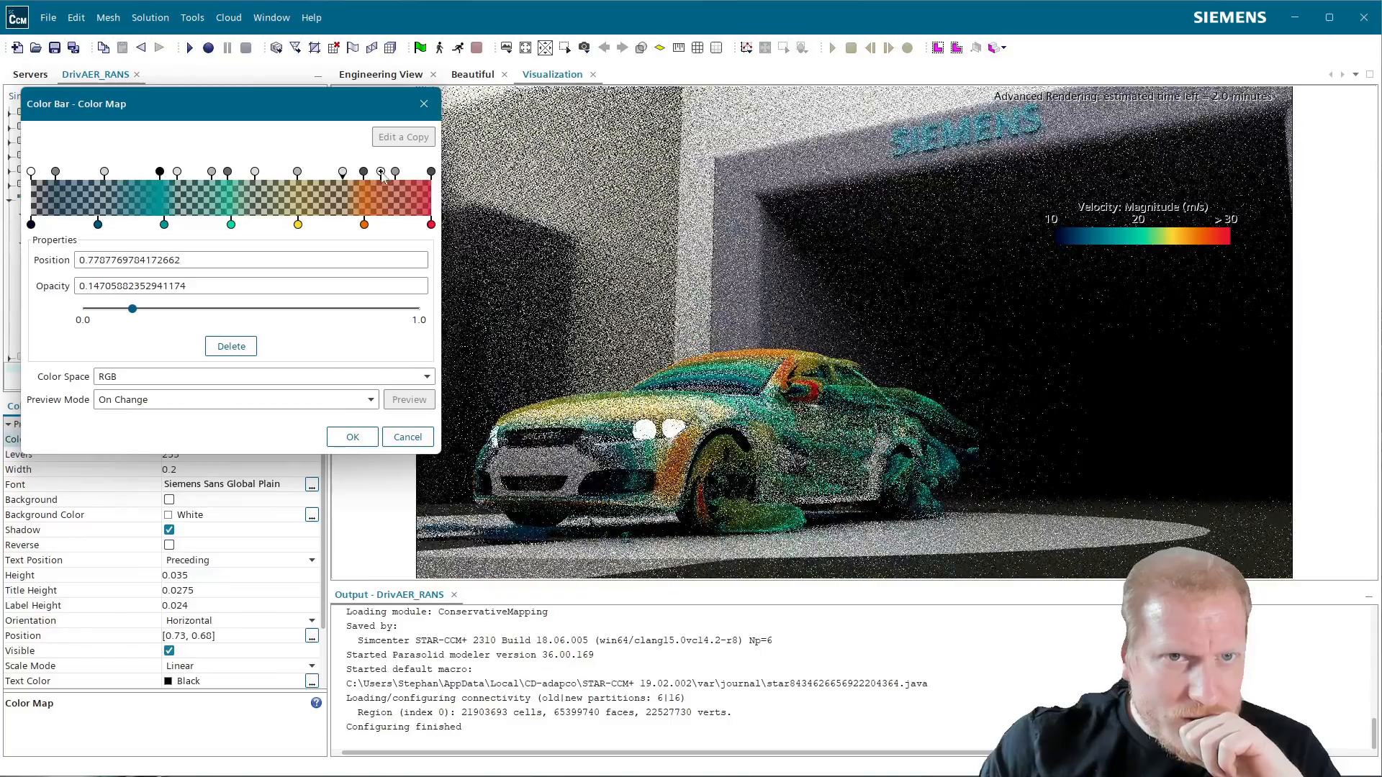
pyautogui.click(38, 173)
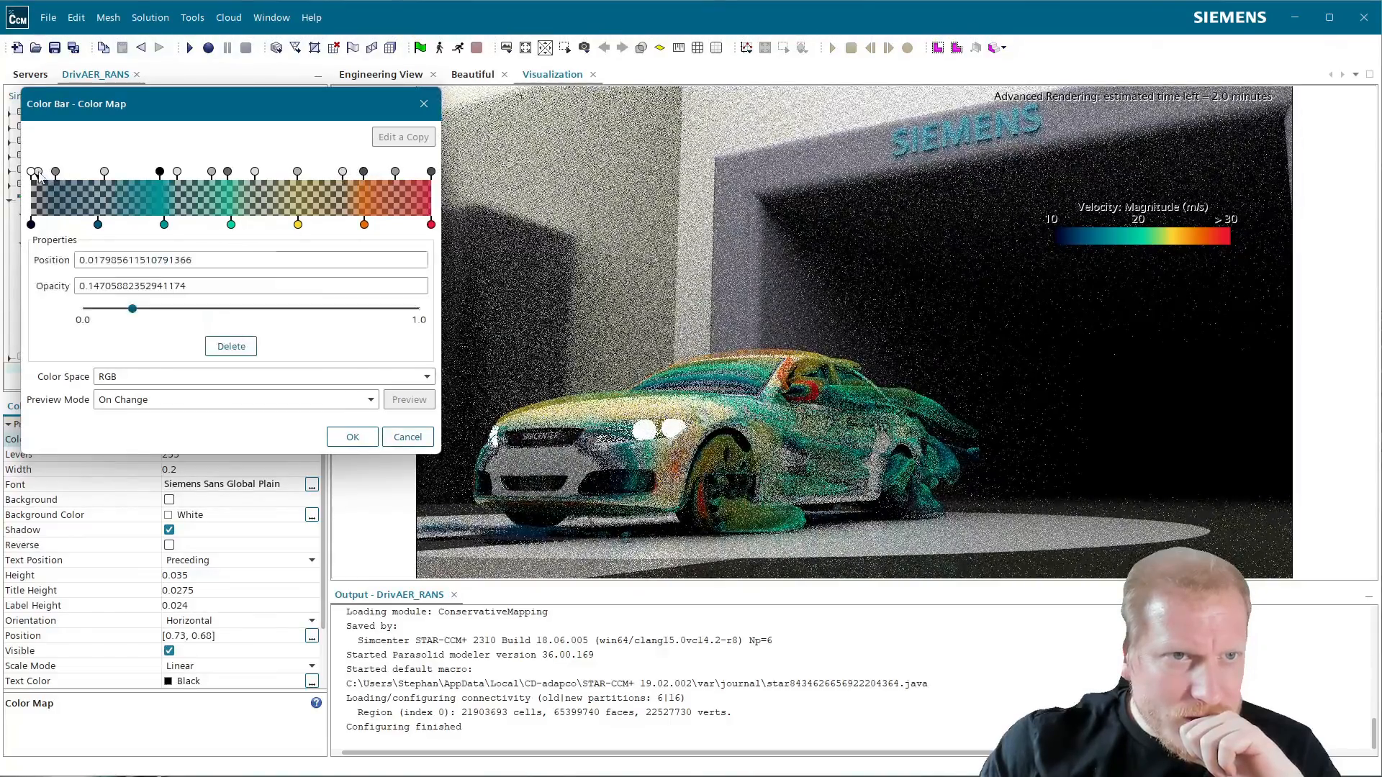
pyautogui.moveTo(40, 175); pyautogui.dragTo(410, 173)
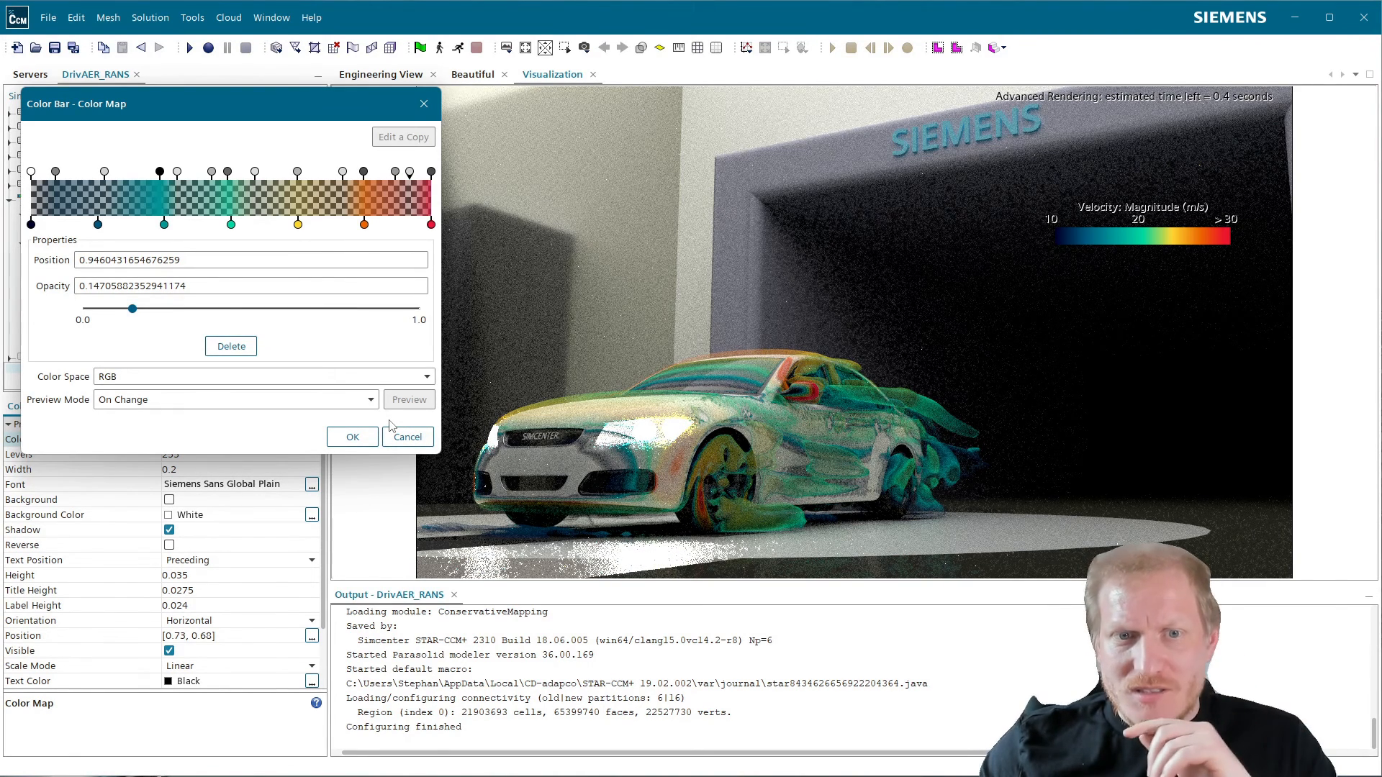
pyautogui.click(407, 437)
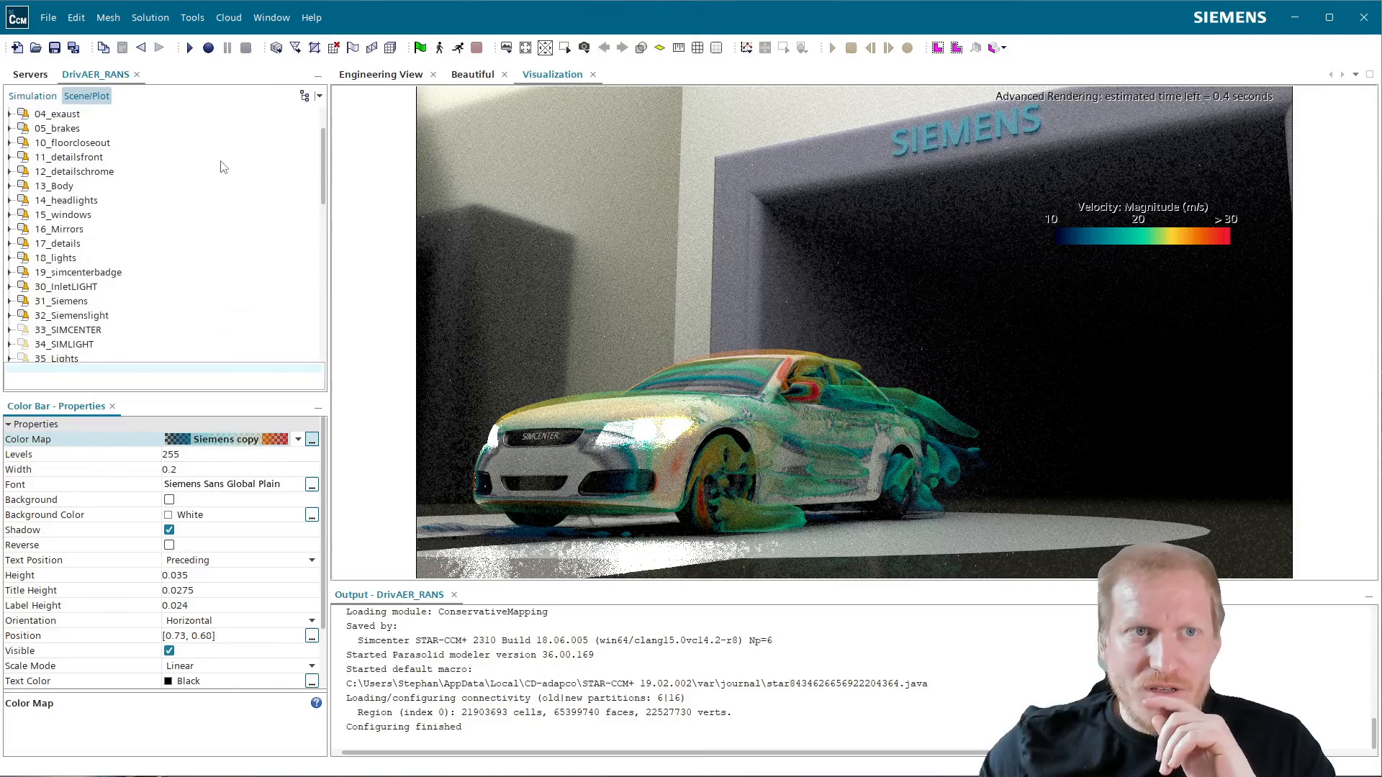
# - Disable advanced rendering for the Visualization scene and hide the QCriterion displayer's parts
pyautogui.scroll(2, 221, 164)
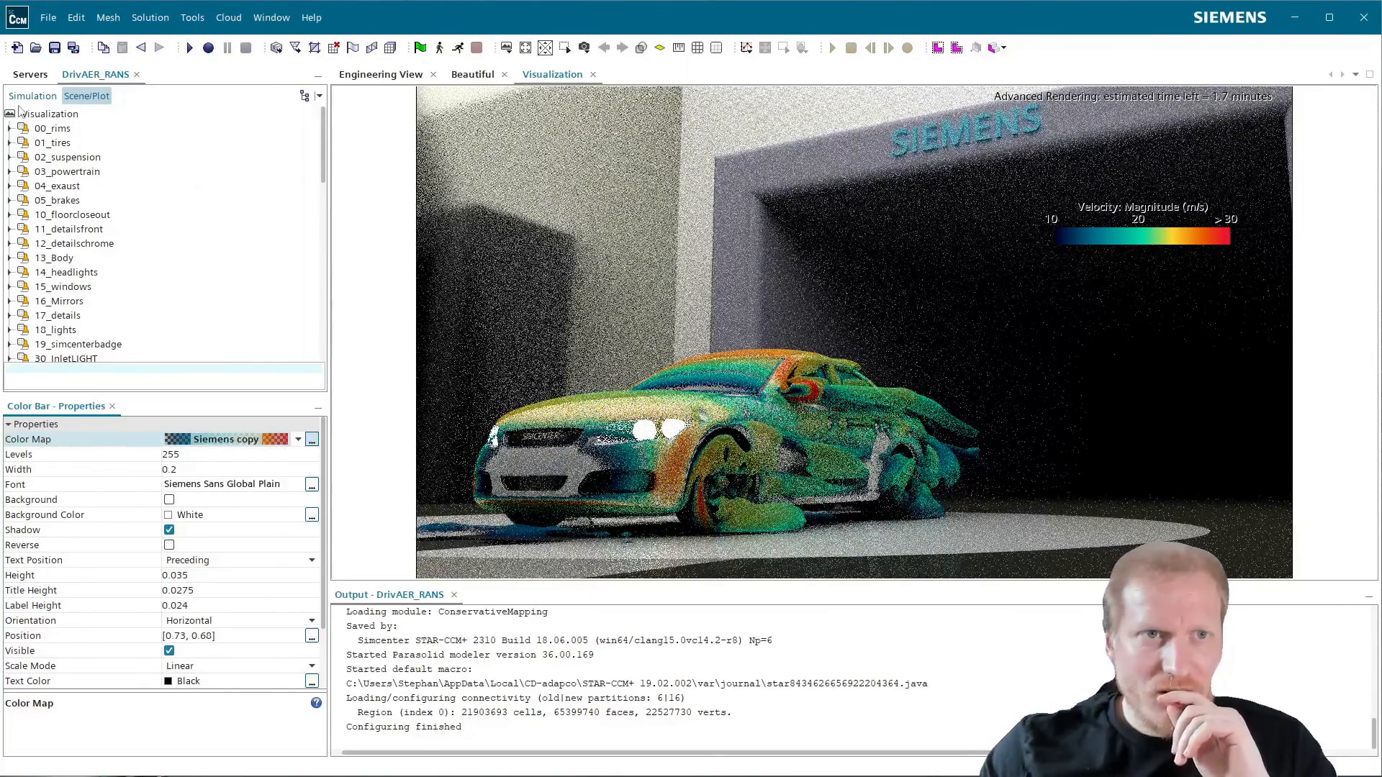
pyautogui.click(23, 113)
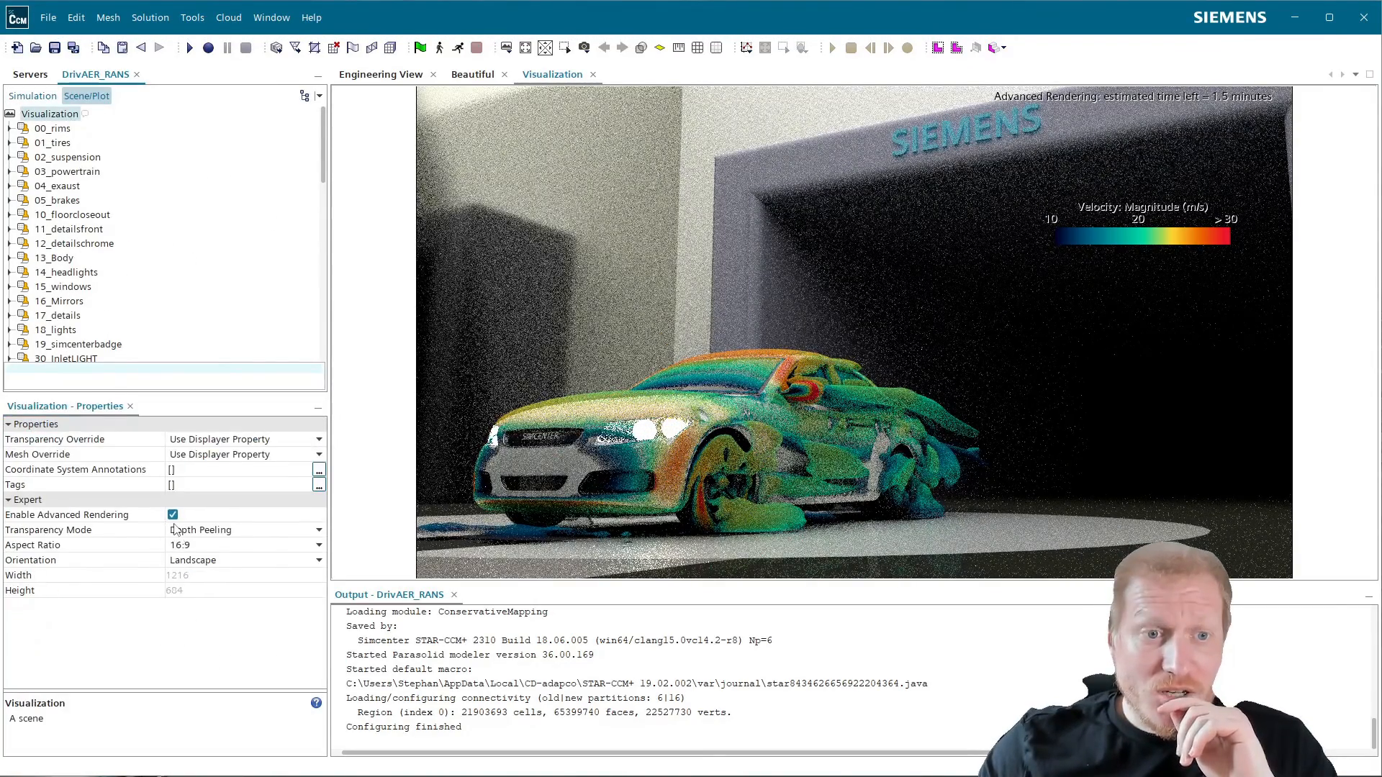
pyautogui.click(173, 514)
pyautogui.scroll(-8, 132, 247)
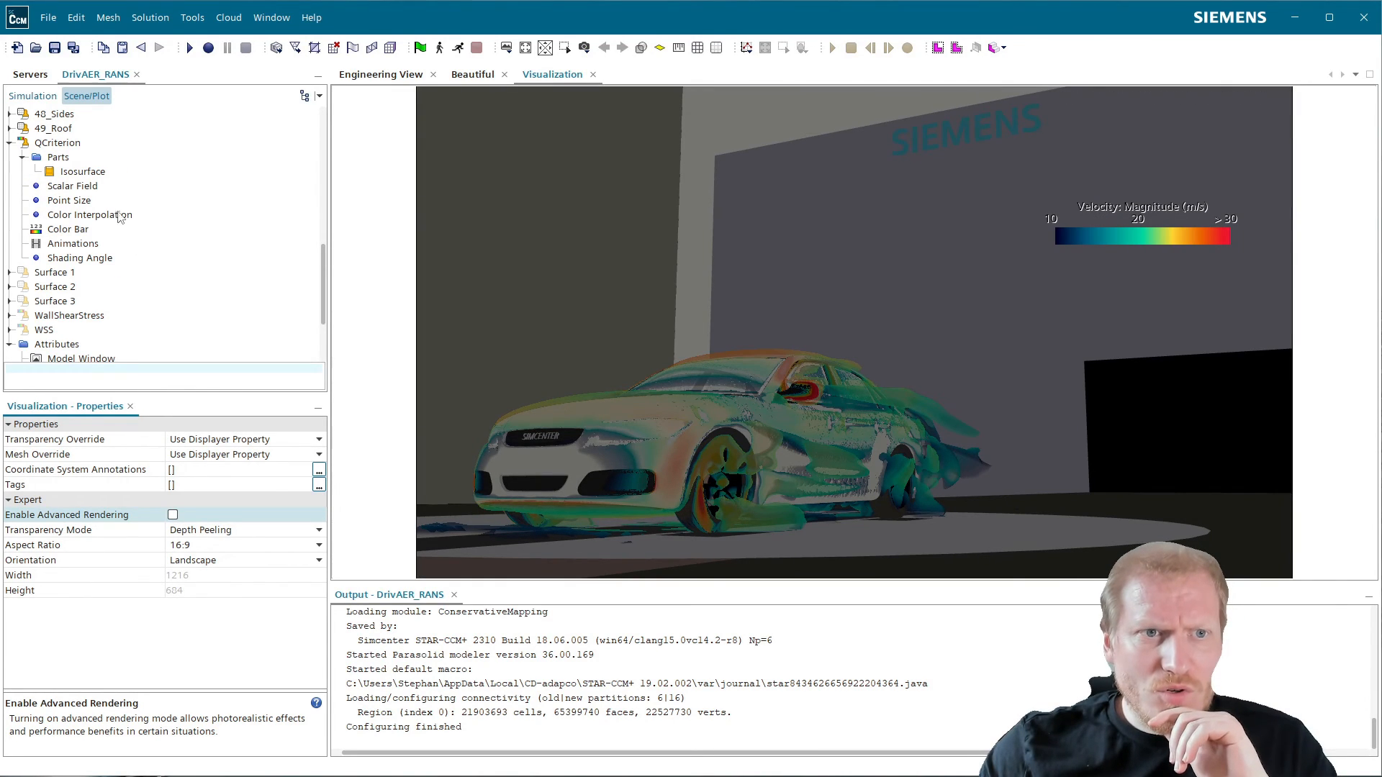
pyautogui.click(58, 143)
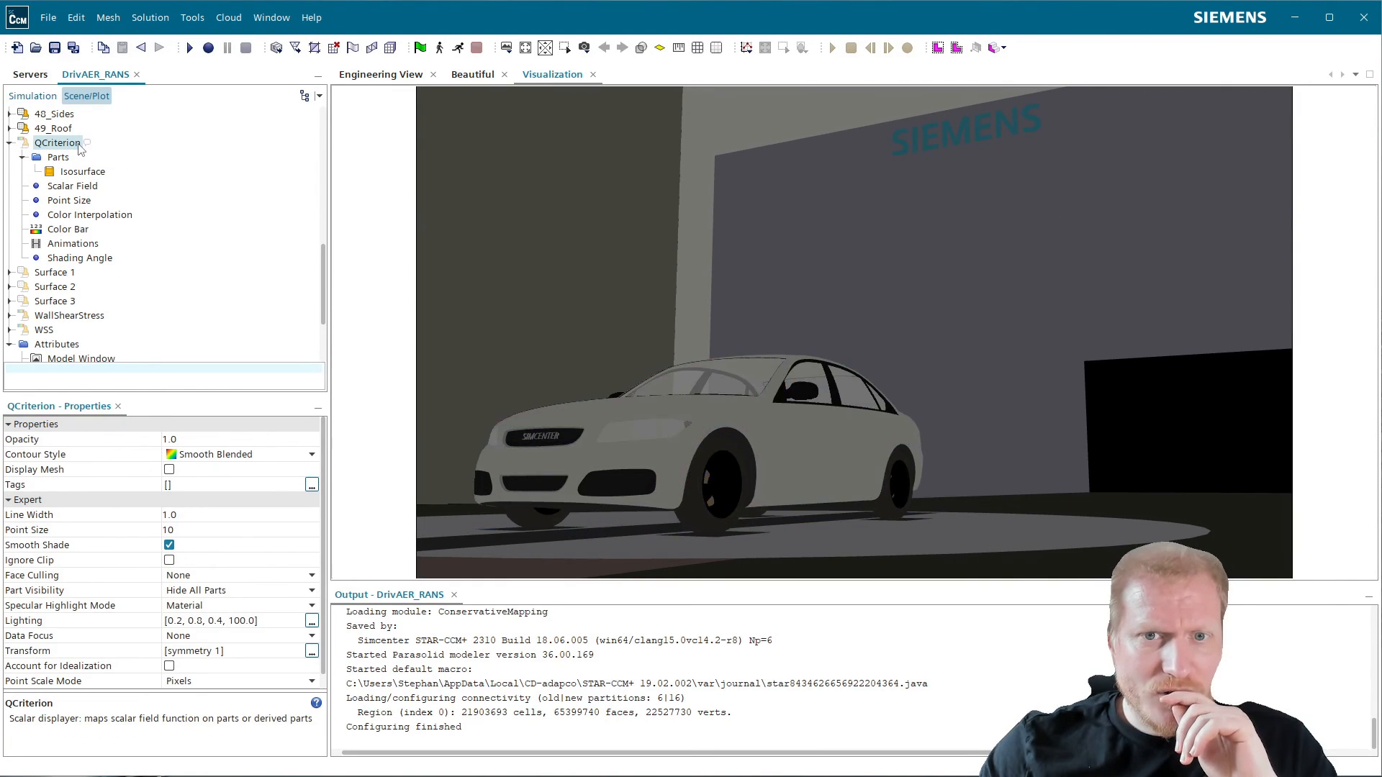
# - Enable Light 1 among the Visualization scene's lights
pyautogui.scroll(-3, 90, 252)
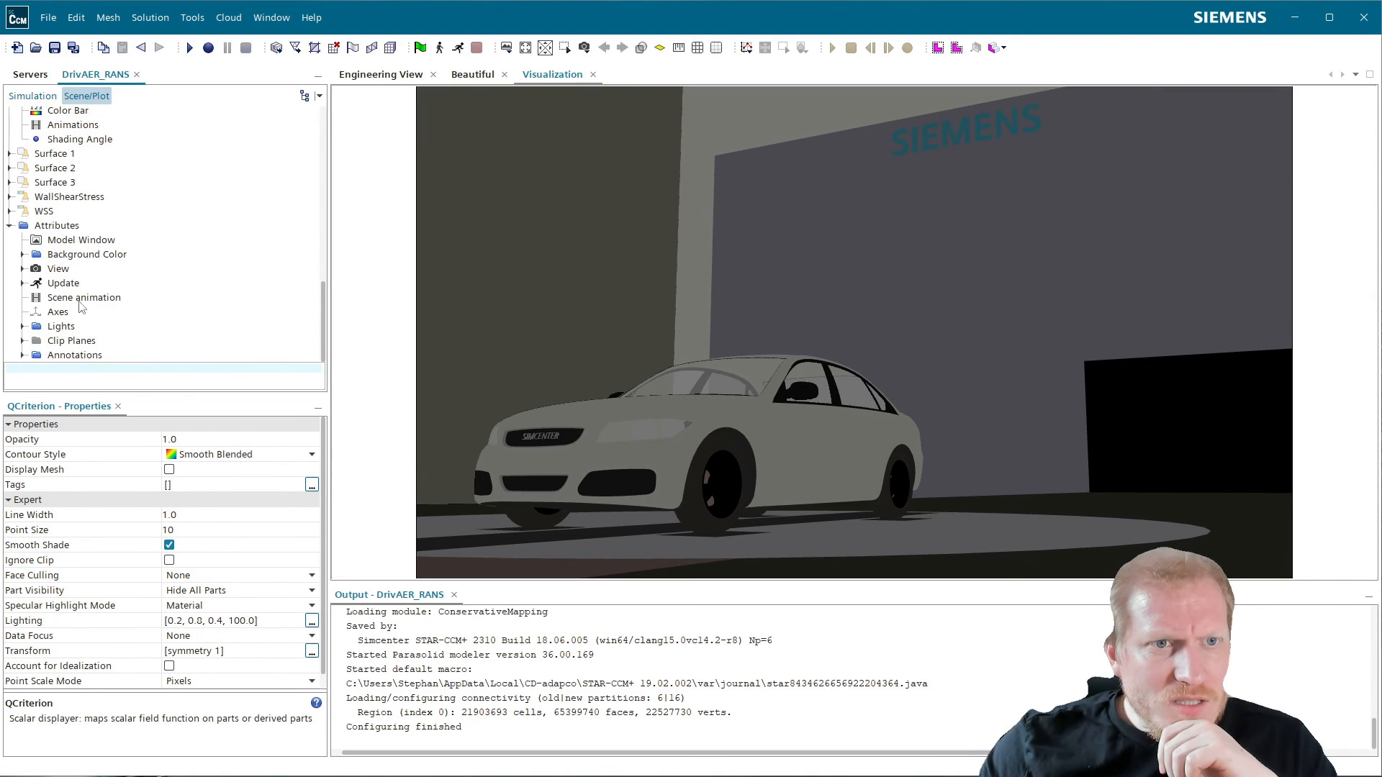
pyautogui.click(24, 327)
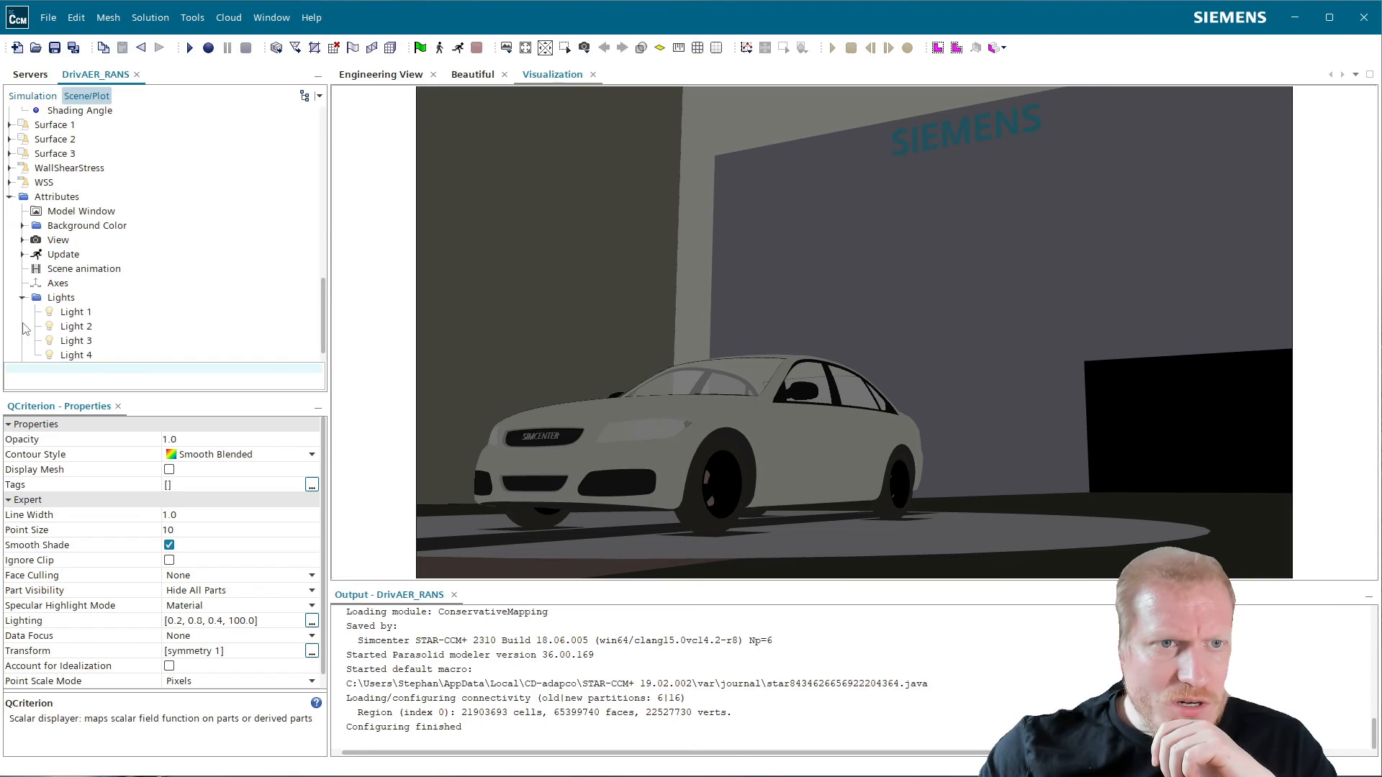
pyautogui.click(67, 315)
pyautogui.click(173, 485)
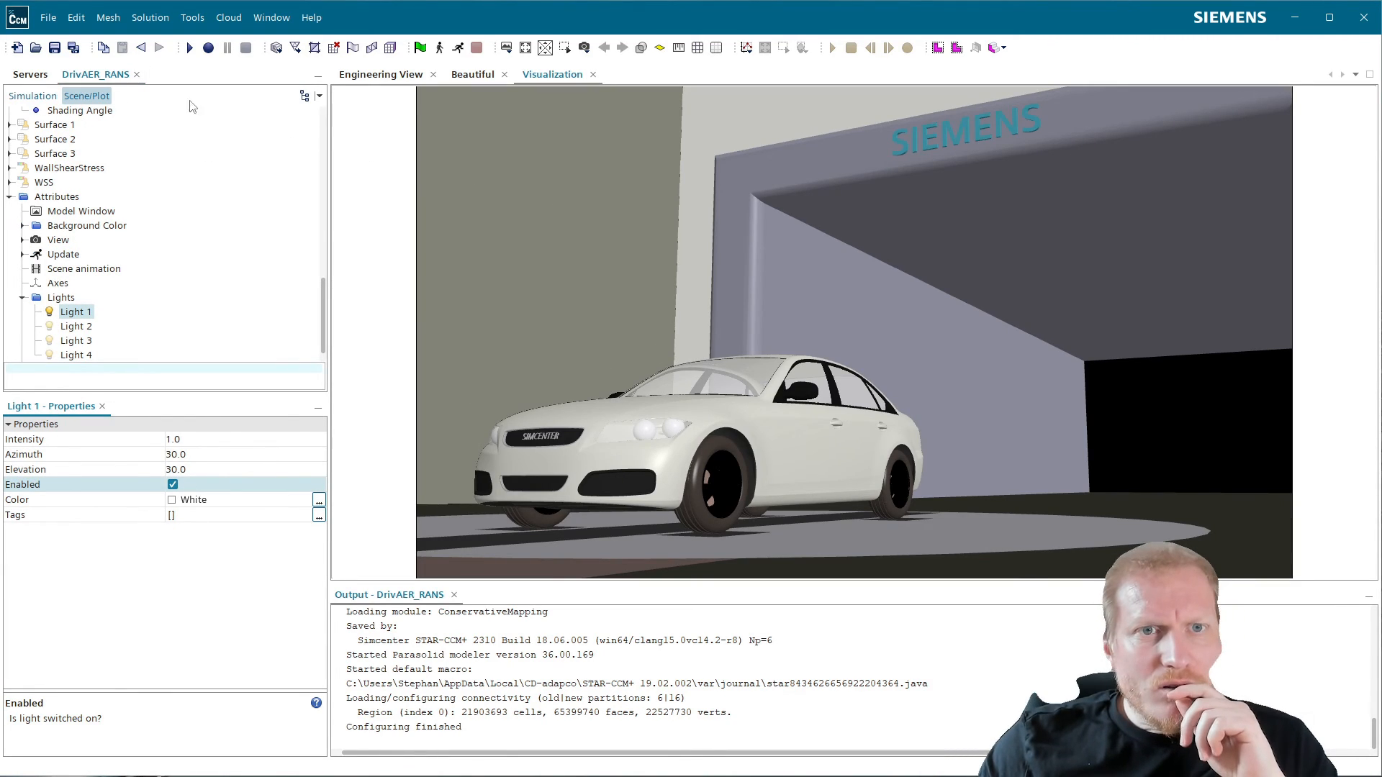
pyautogui.click(585, 48)
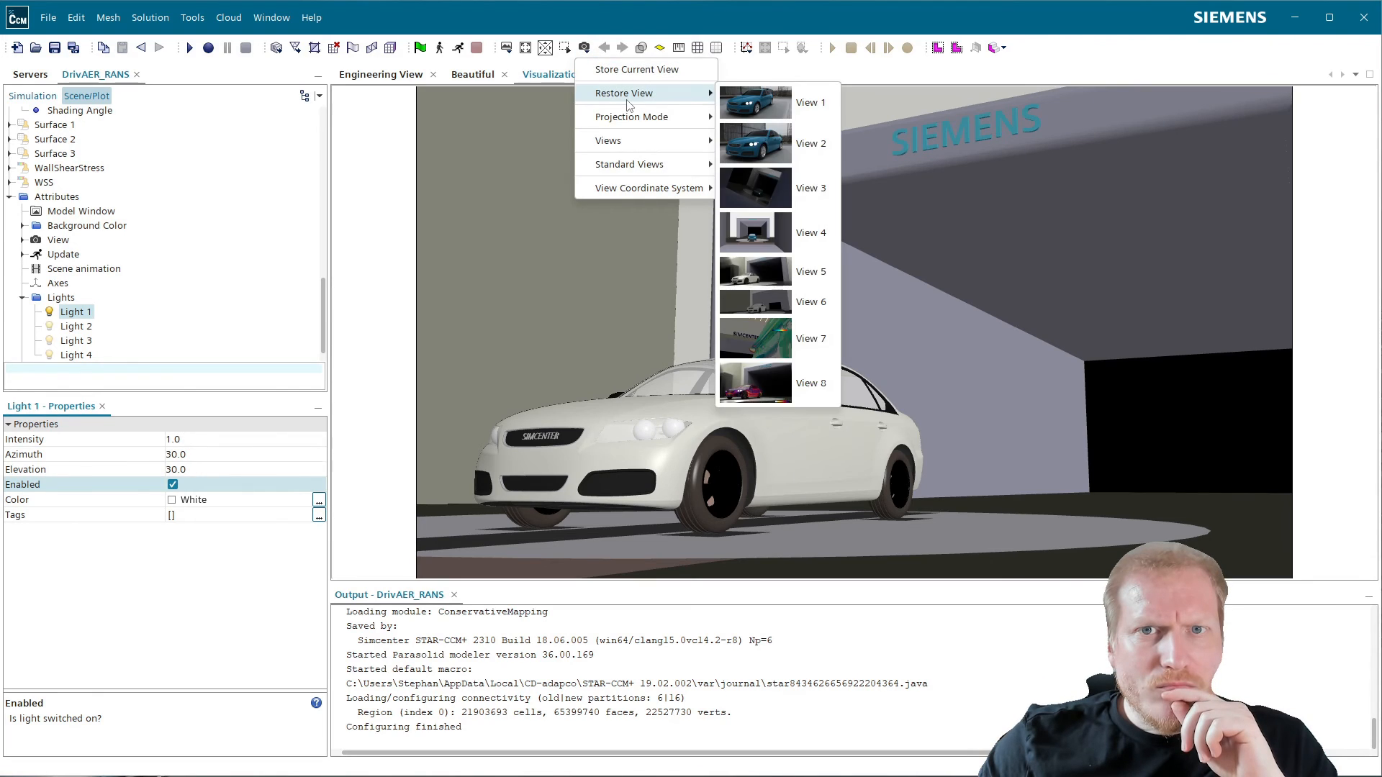
pyautogui.moveTo(635, 122)
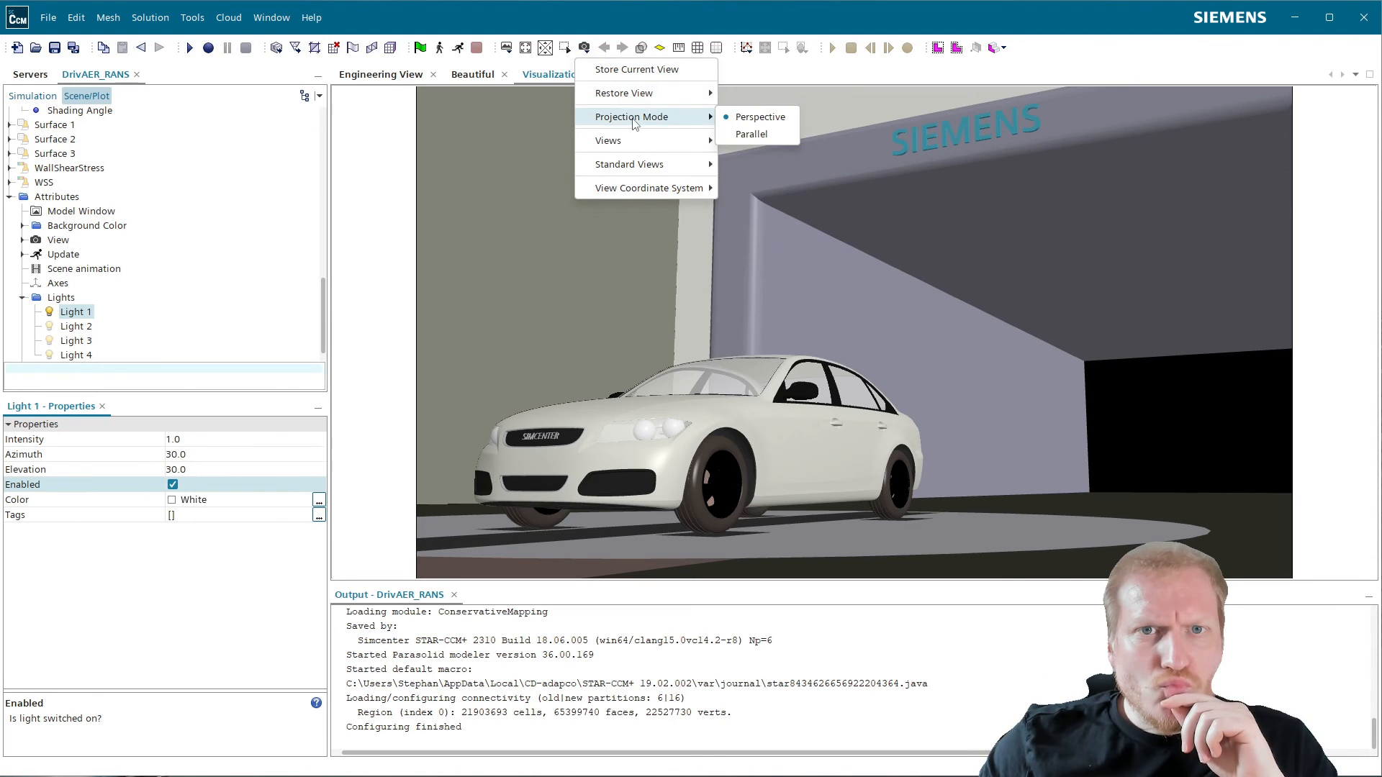
pyautogui.click(426, 13)
# - Find the Resampled Volume among the simulation's derived parts and examine its properties and its box from outside the wind tunnel
pyautogui.scroll(7, 124, 237)
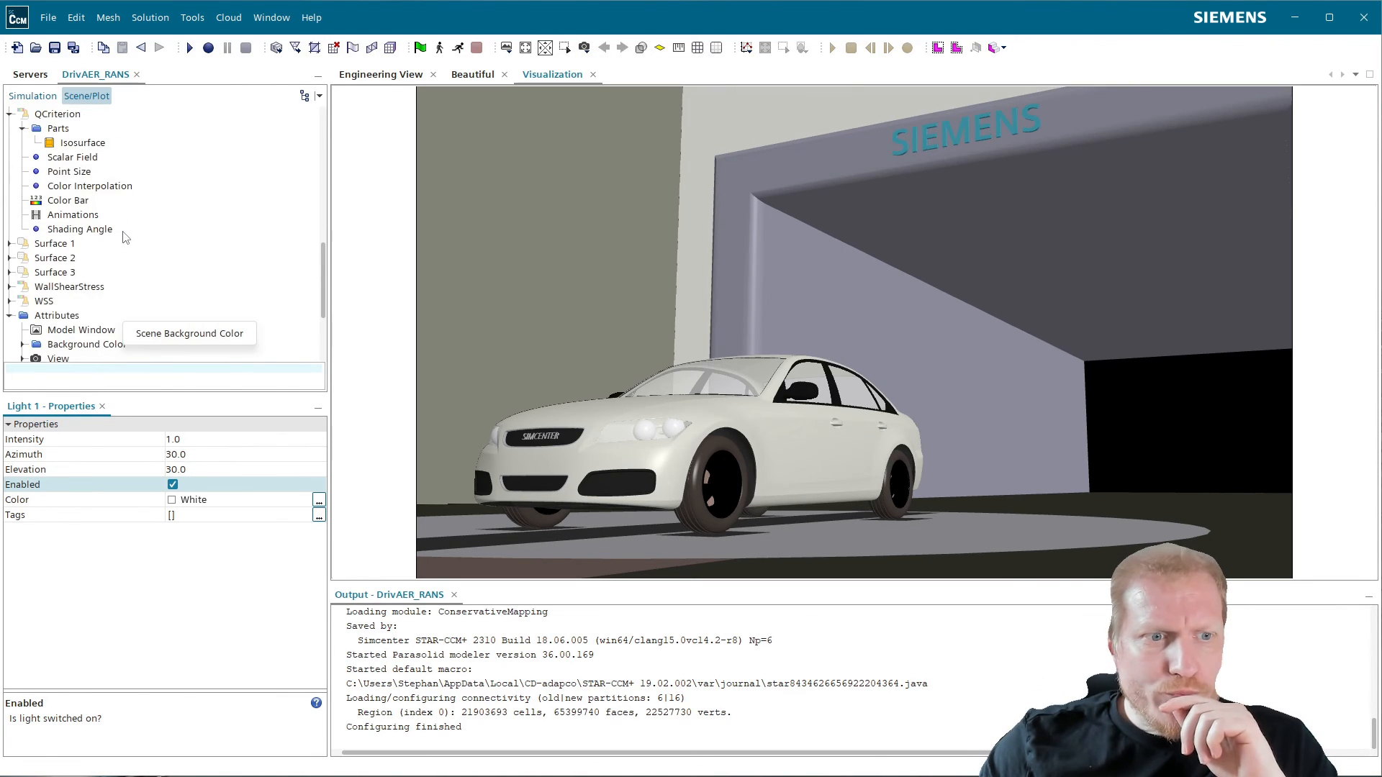
pyautogui.click(32, 96)
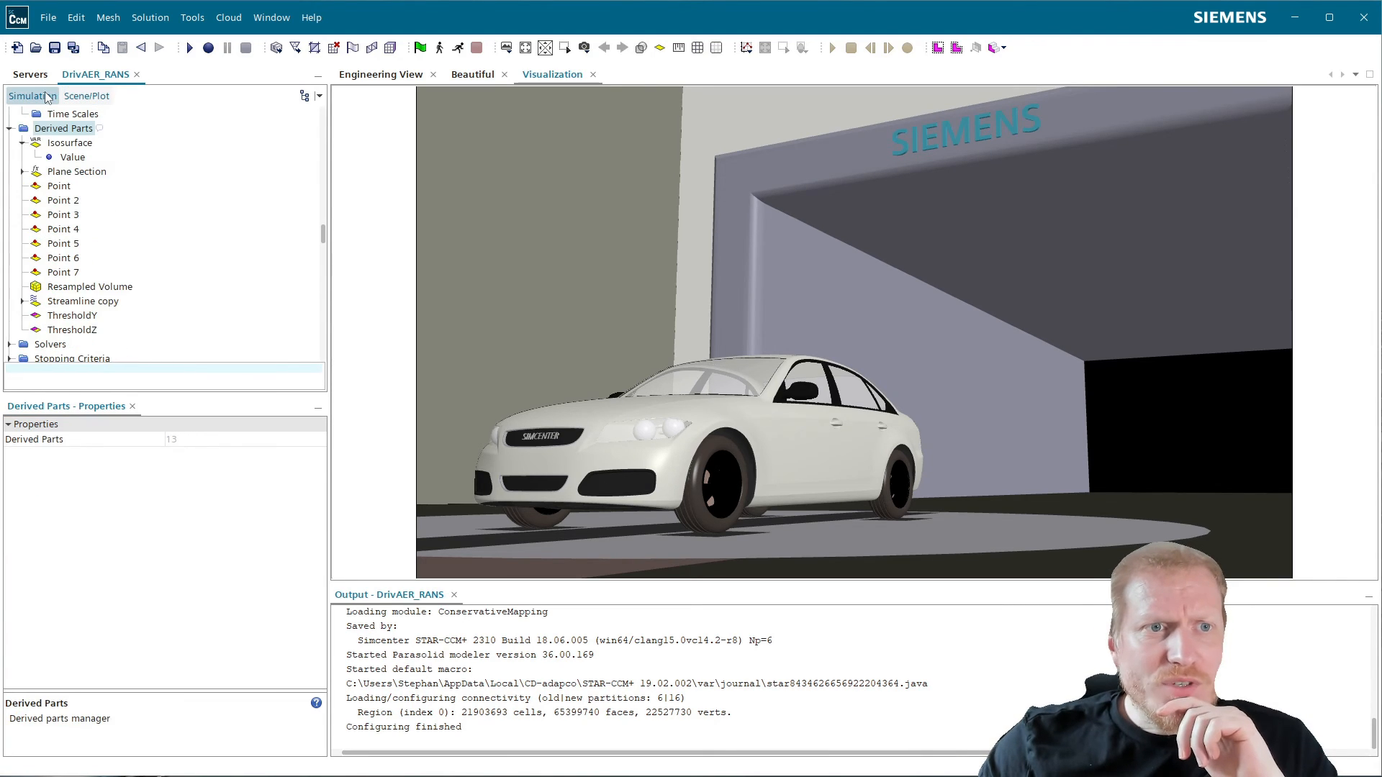
pyautogui.click(119, 287)
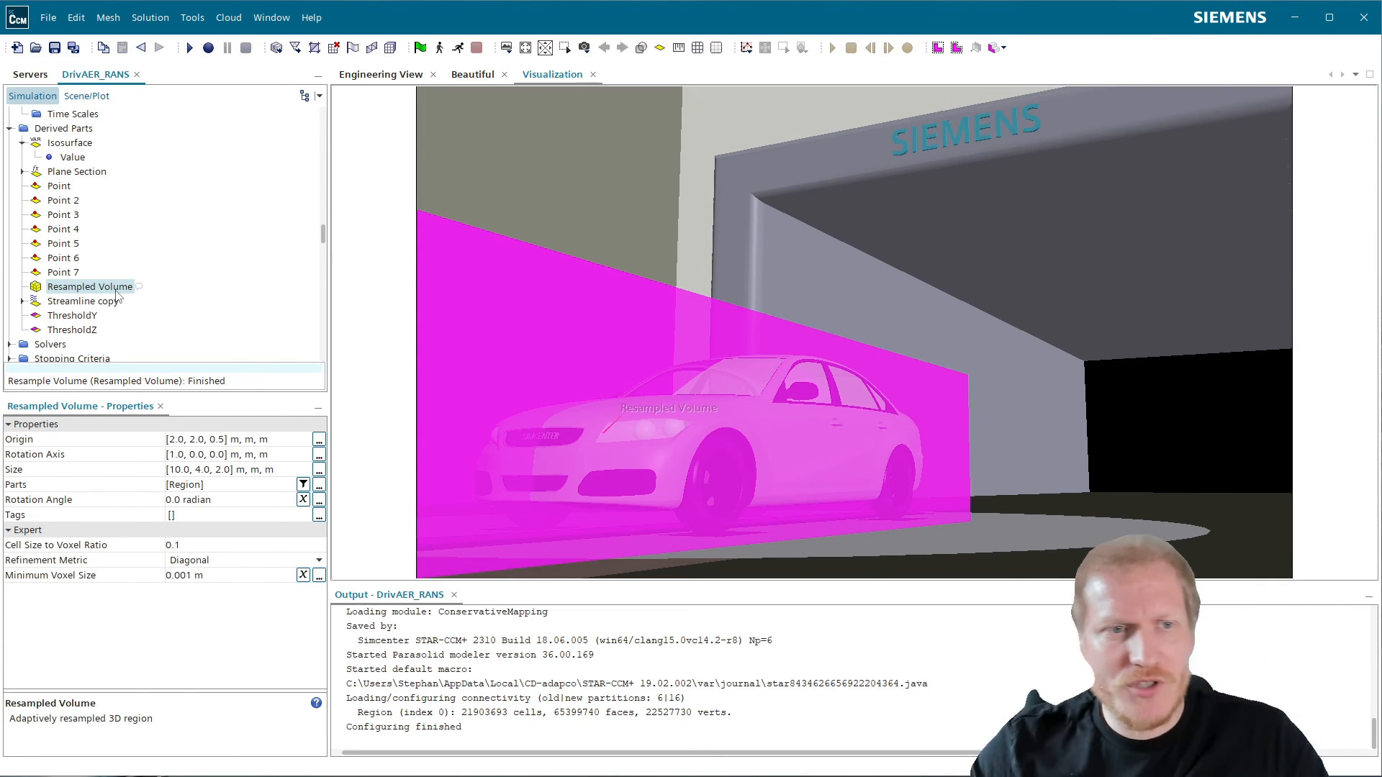
pyautogui.moveTo(545, 454); pyautogui.dragTo(891, 421)
pyautogui.scroll(-1, 968, 451)
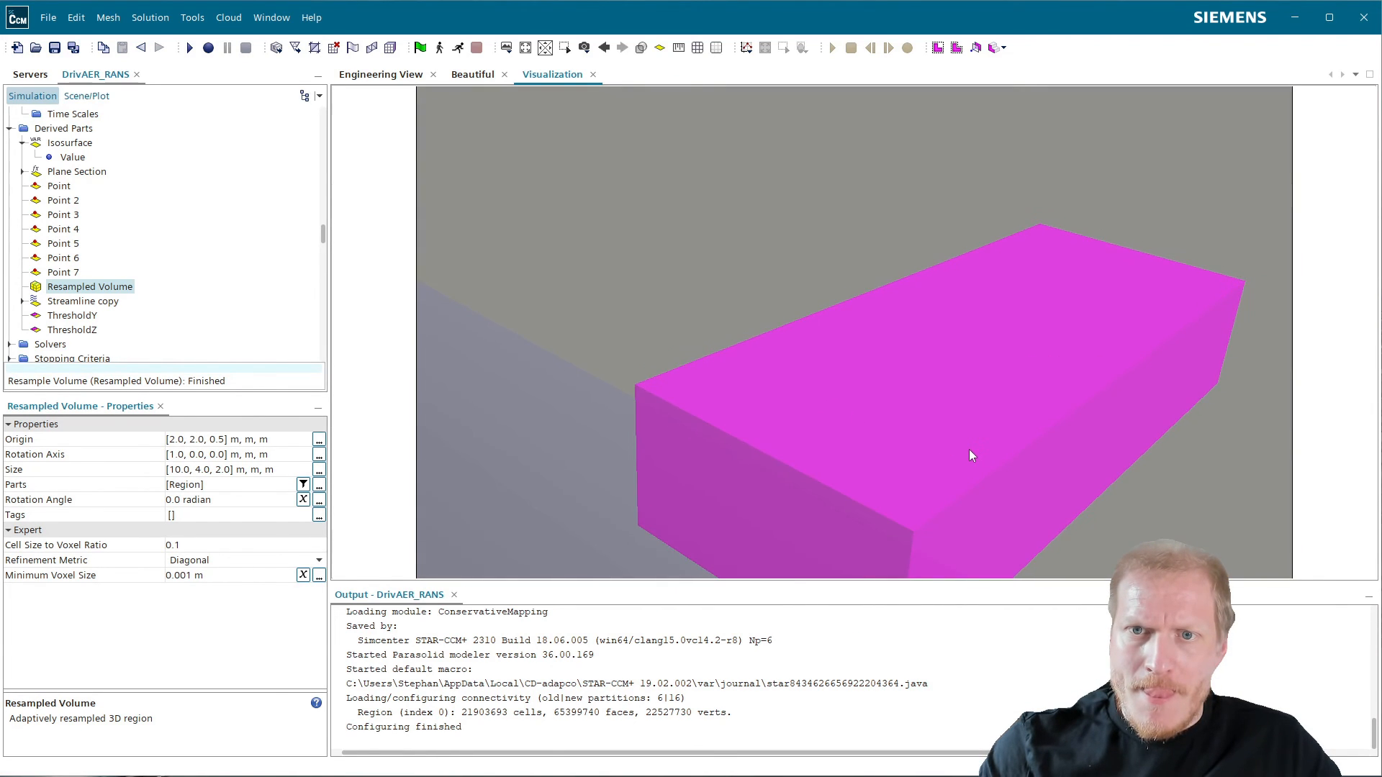
pyautogui.scroll(3, 968, 451)
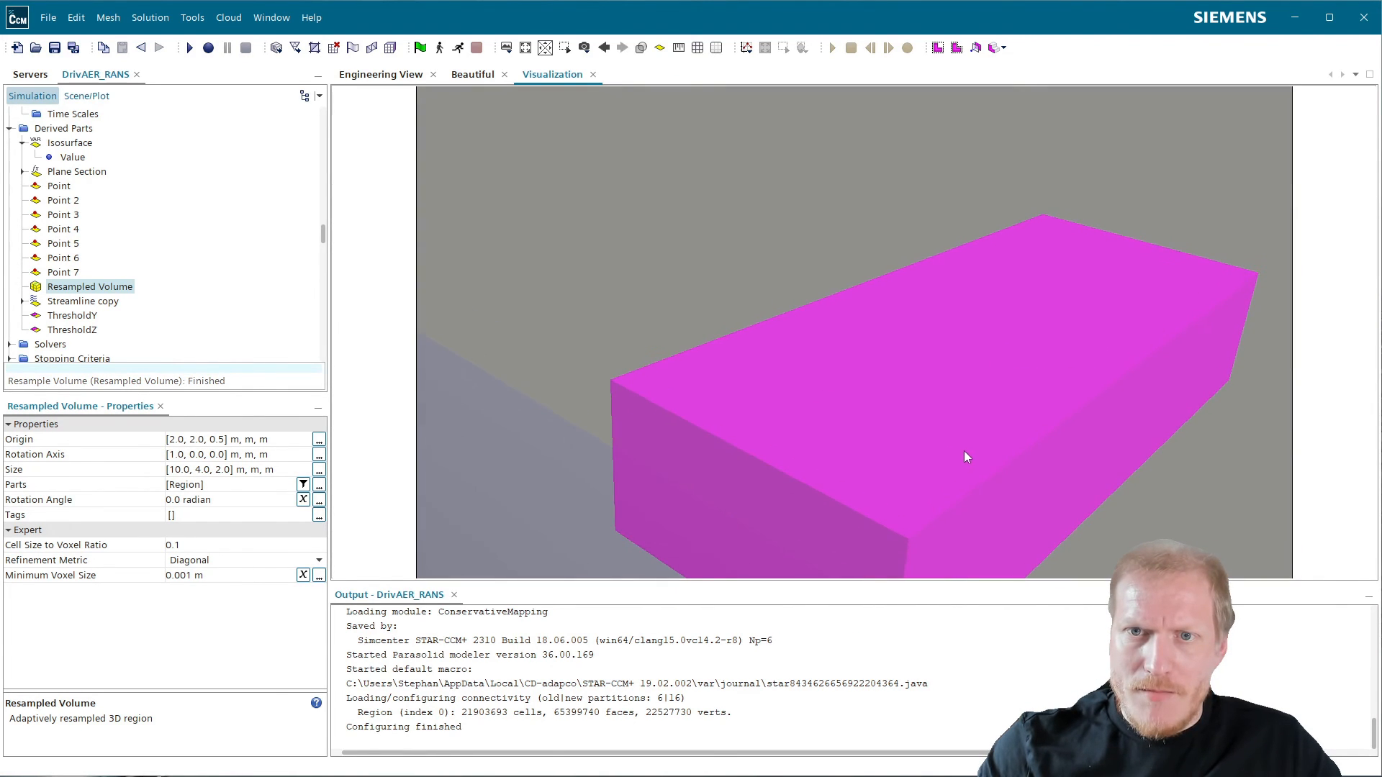
# - Restore the saved View 5 in the Visualization scene
pyautogui.click(604, 48)
pyautogui.click(584, 47)
pyautogui.moveTo(628, 95)
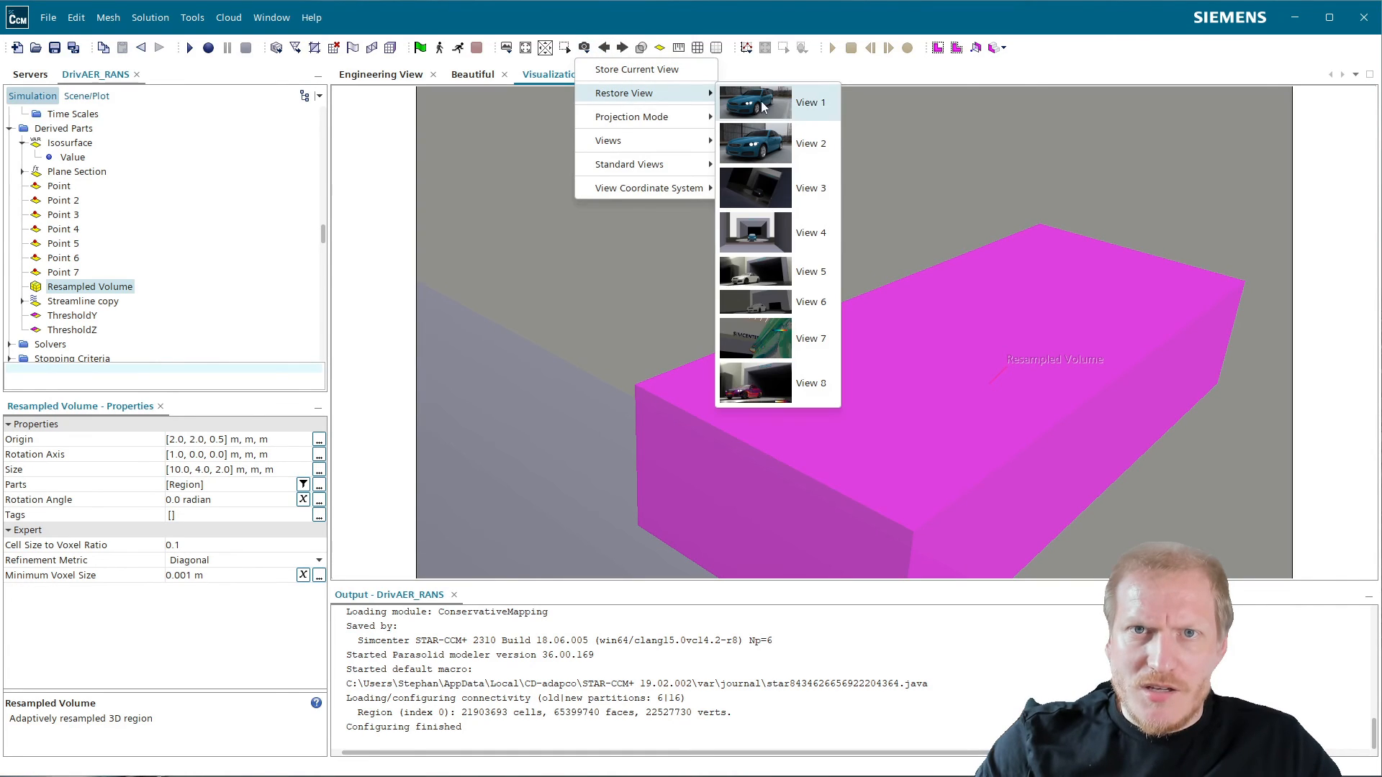
pyautogui.click(794, 270)
pyautogui.moveTo(814, 367); pyautogui.dragTo(762, 429)
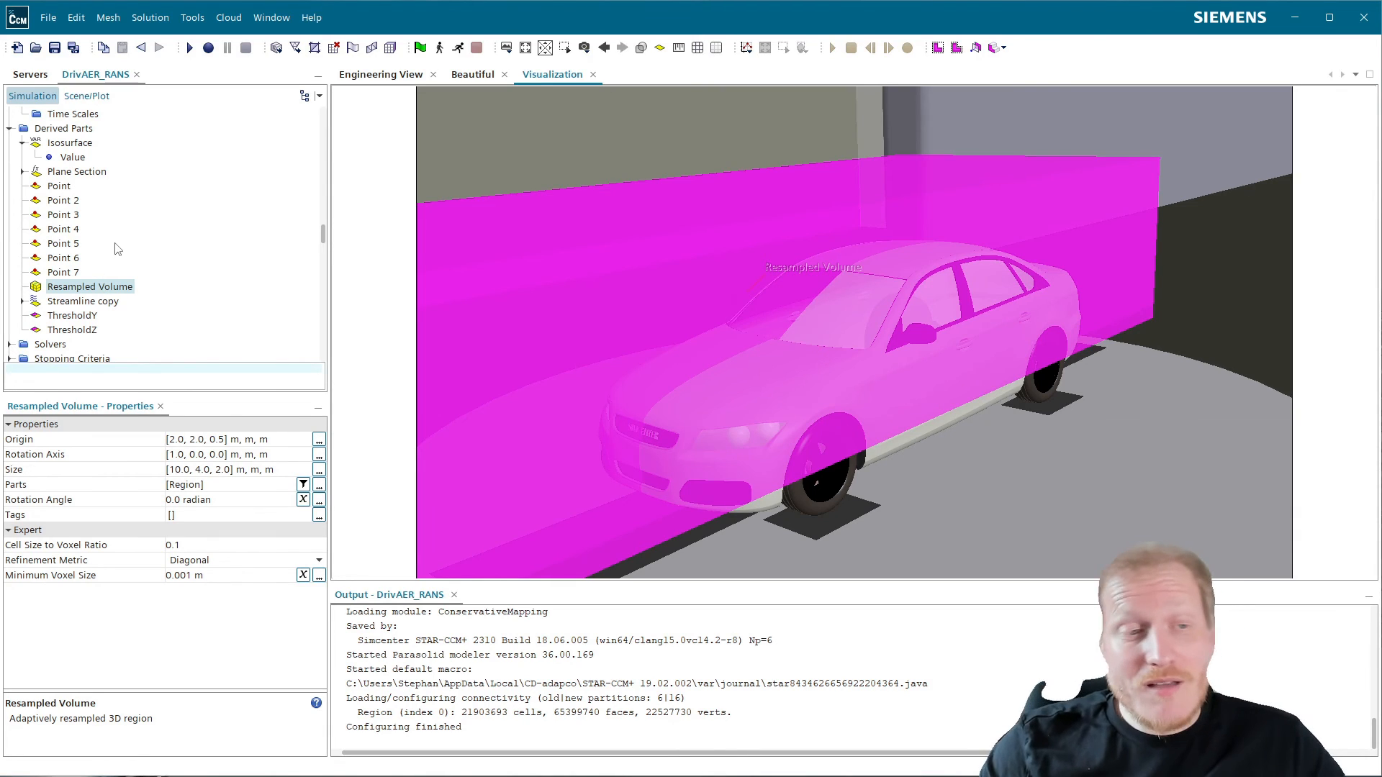
# - Try adding the Resampled Volume to the Visualization scene with a new surface displayer
pyautogui.moveTo(85, 290); pyautogui.dragTo(896, 307)
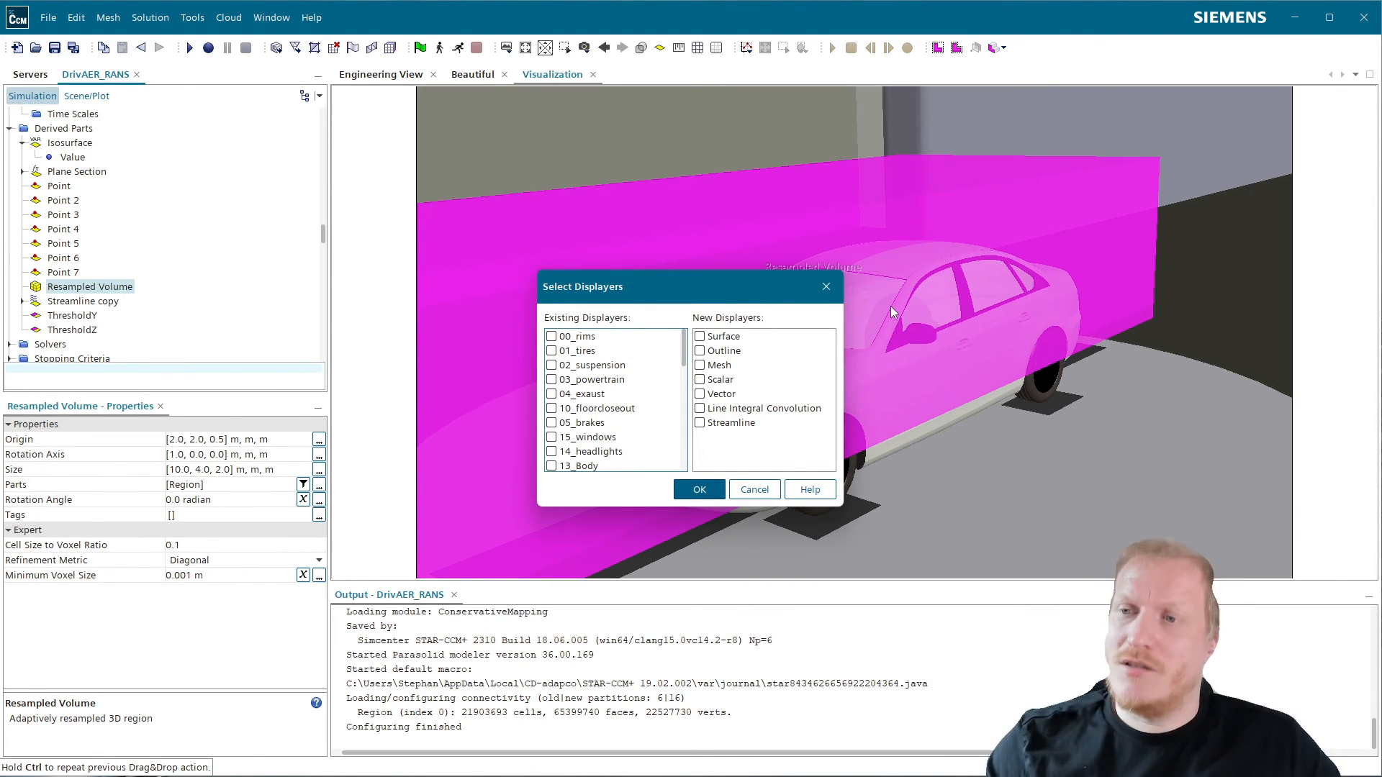
pyautogui.click(724, 337)
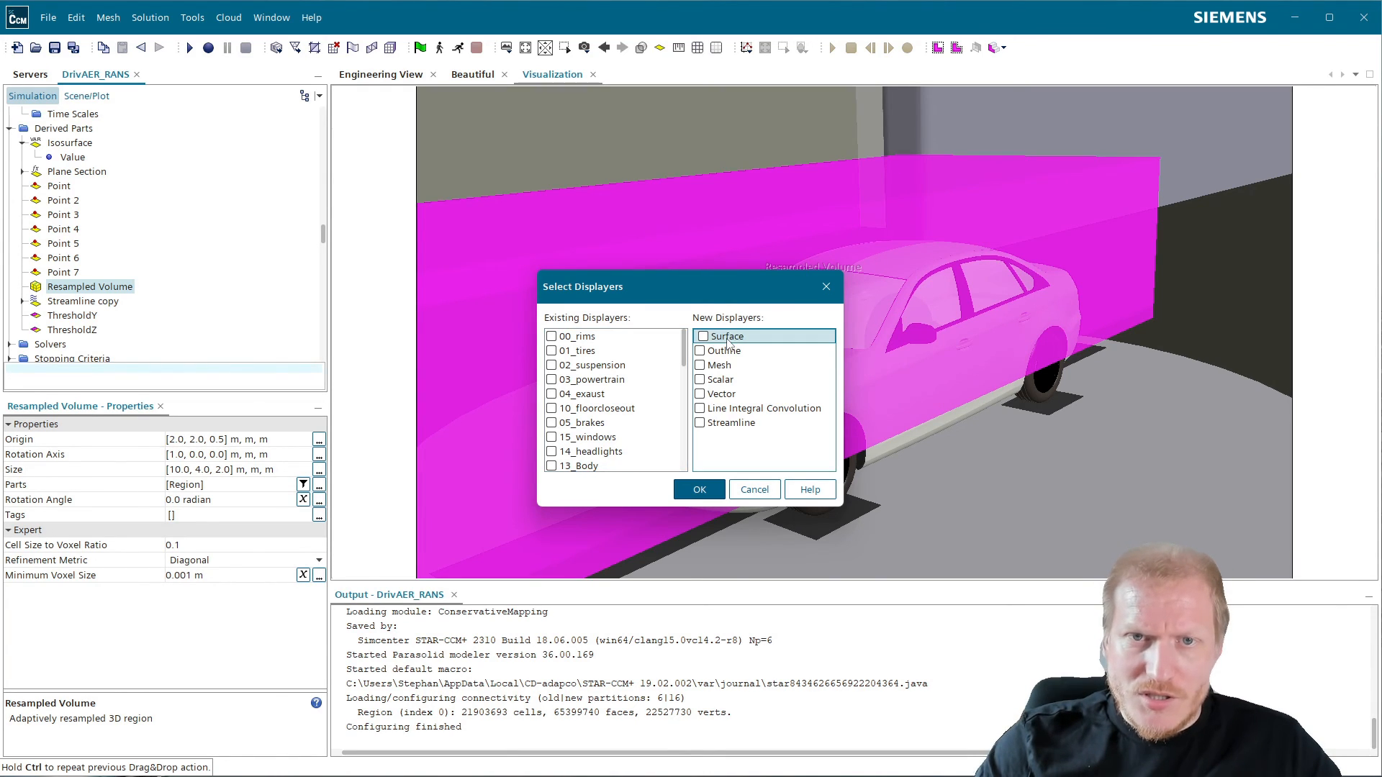
pyautogui.click(699, 489)
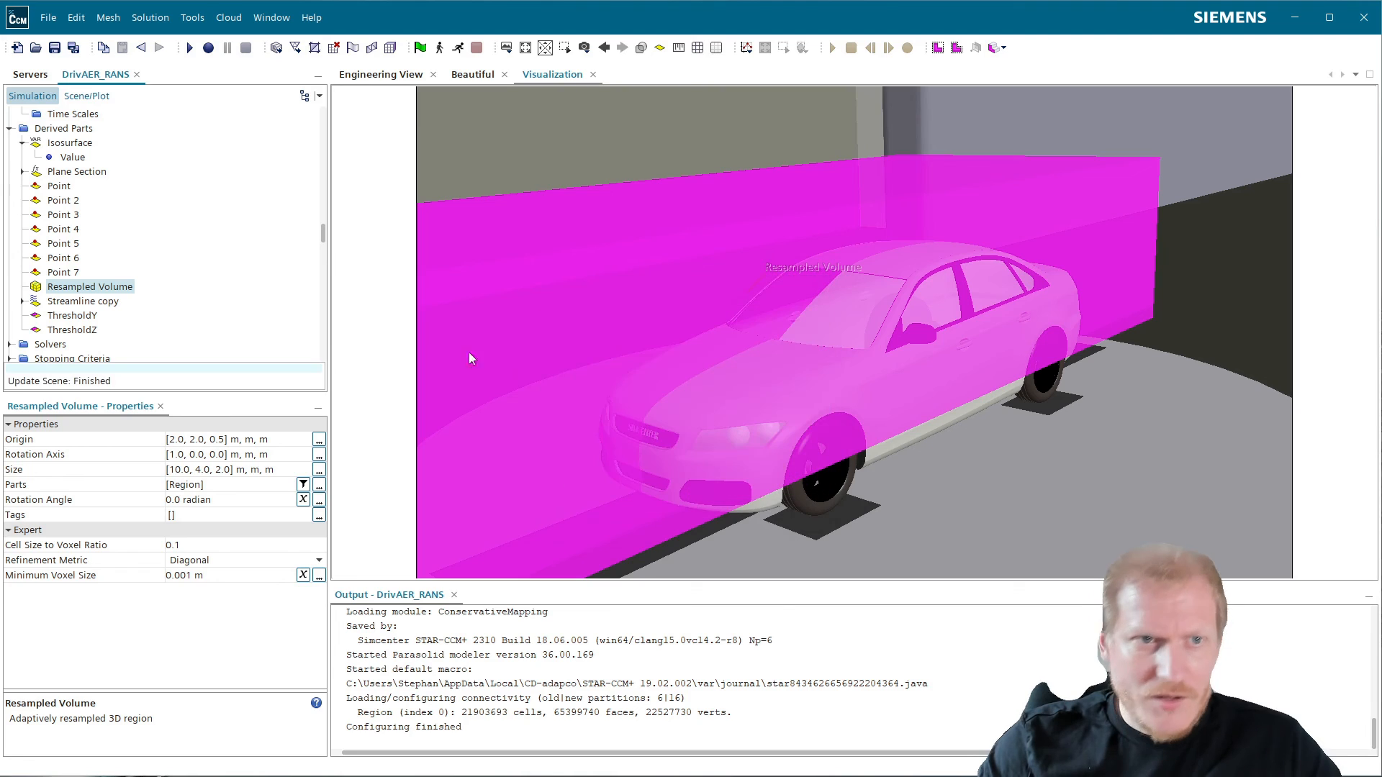
# - Delete the Surface 4 displayer from the Visualization scene
pyautogui.click(87, 96)
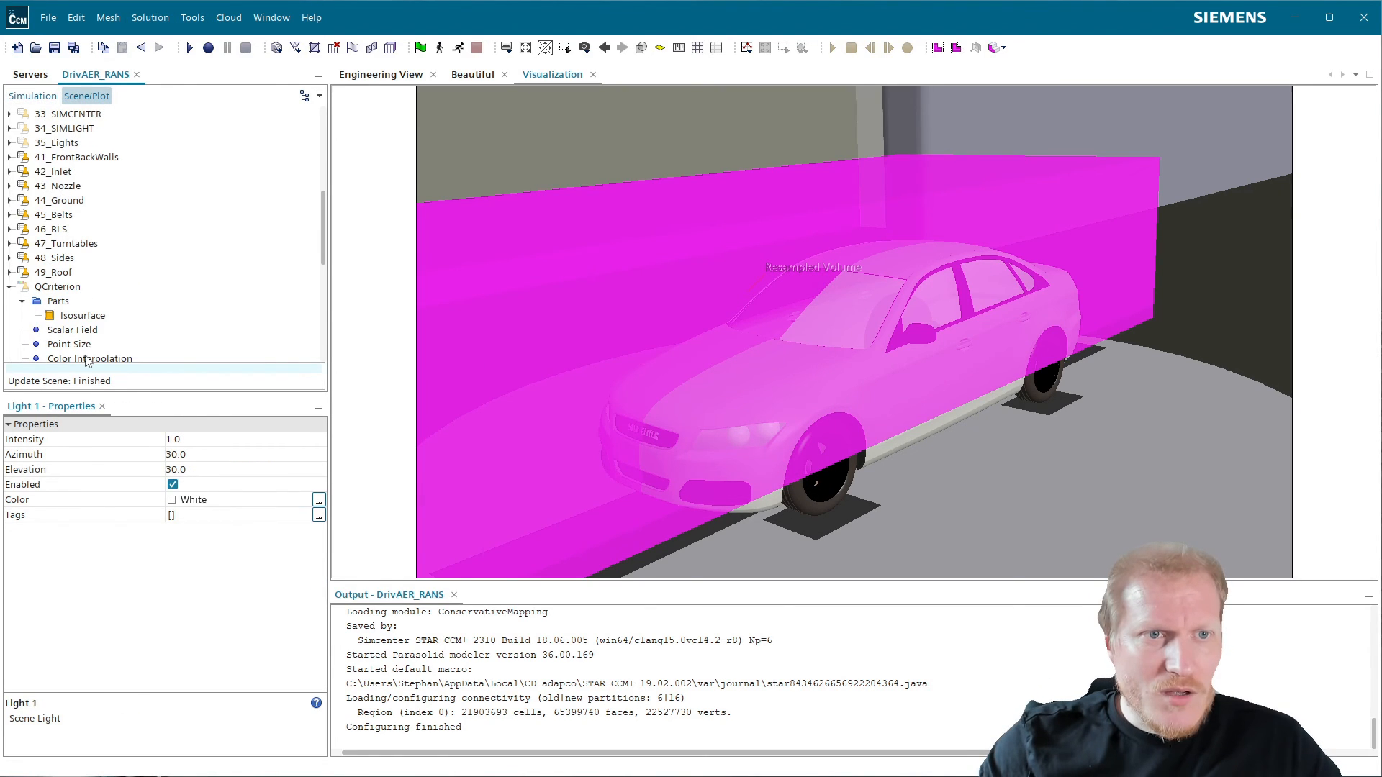
pyautogui.scroll(3, 65, 336)
pyautogui.click(61, 286)
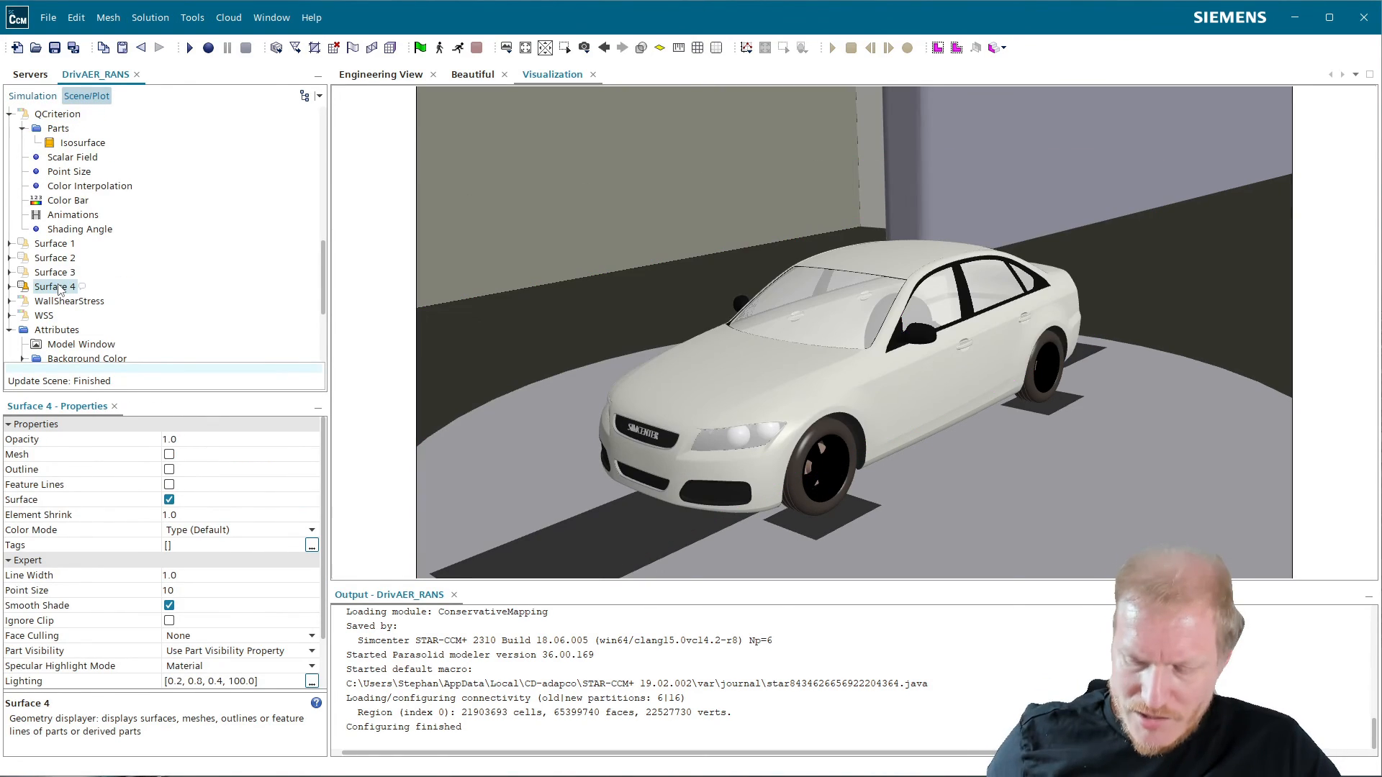
pyautogui.press('Delete')
pyautogui.press('Return')
# - Add the Resampled Volume to the Visualization scene with a new scalar displayer
pyautogui.click(32, 96)
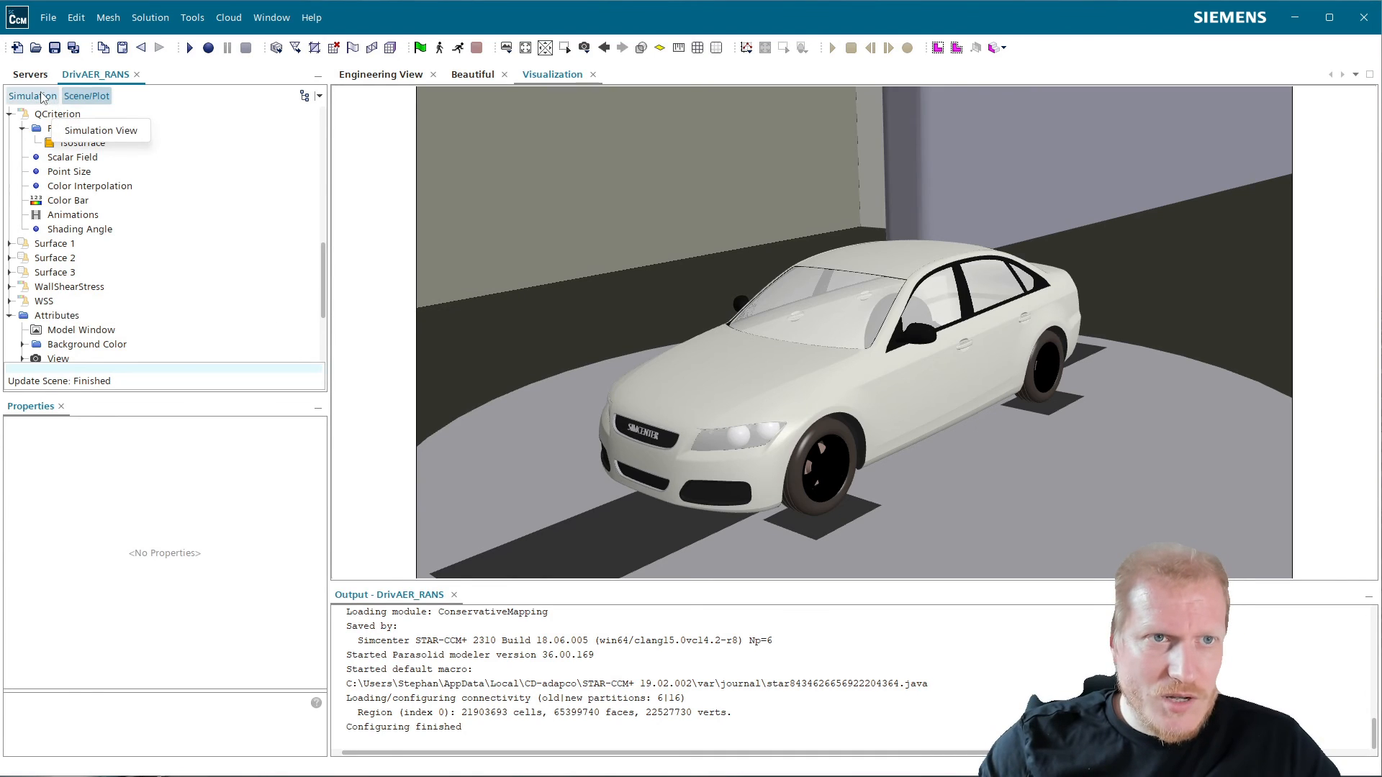
pyautogui.click(89, 286)
pyautogui.moveTo(100, 288); pyautogui.dragTo(641, 279)
pyautogui.click(720, 382)
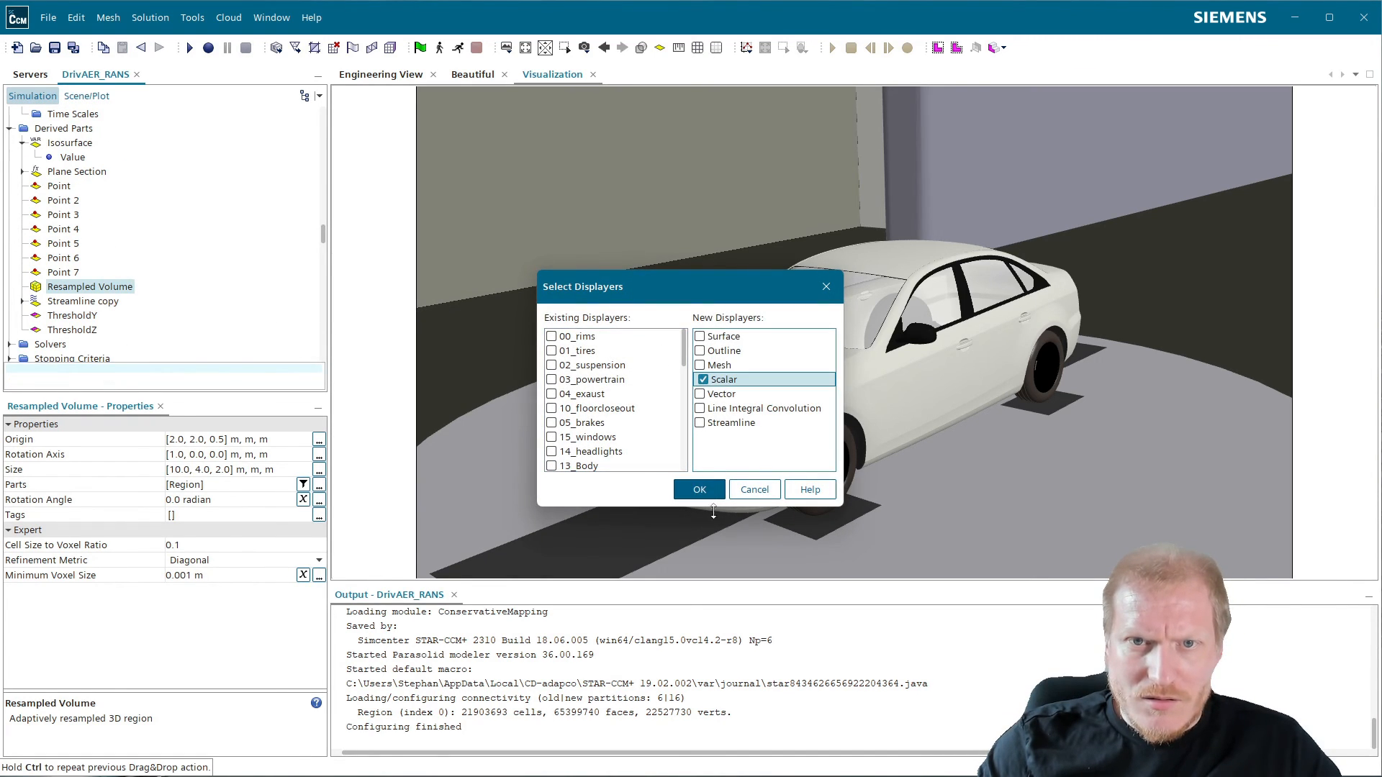
pyautogui.click(699, 489)
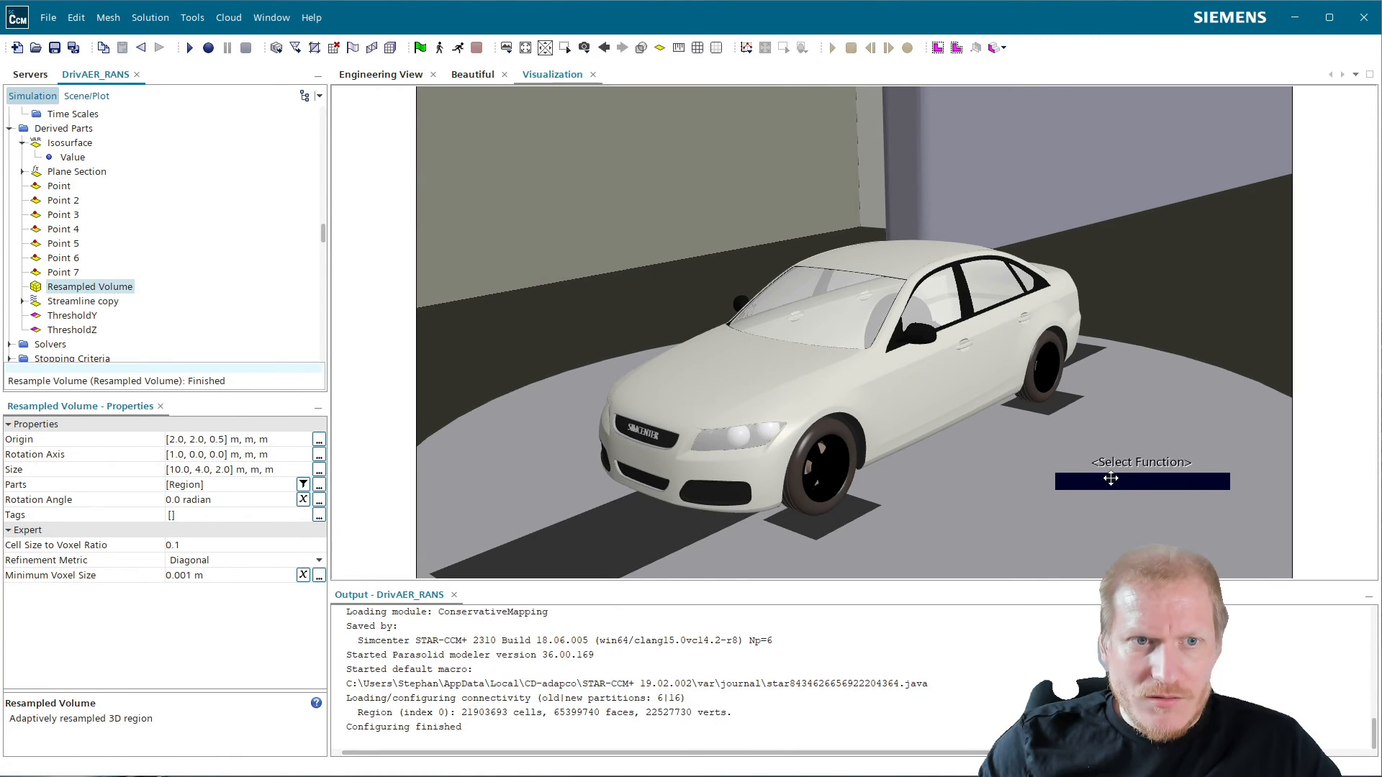
# - Color the new scalar displayer by the laboratory i component of Vorticity
pyautogui.doubleClick(1110, 479)
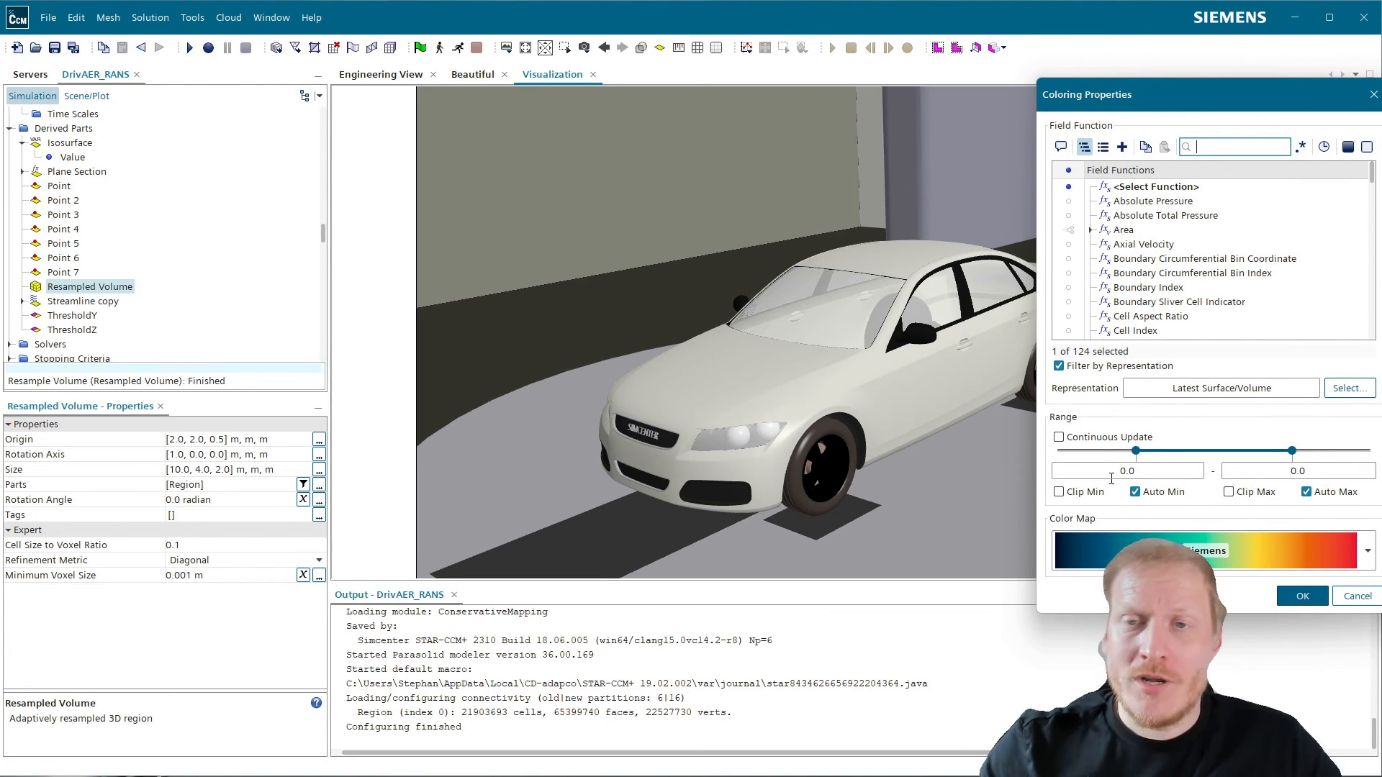
pyautogui.write('vor')
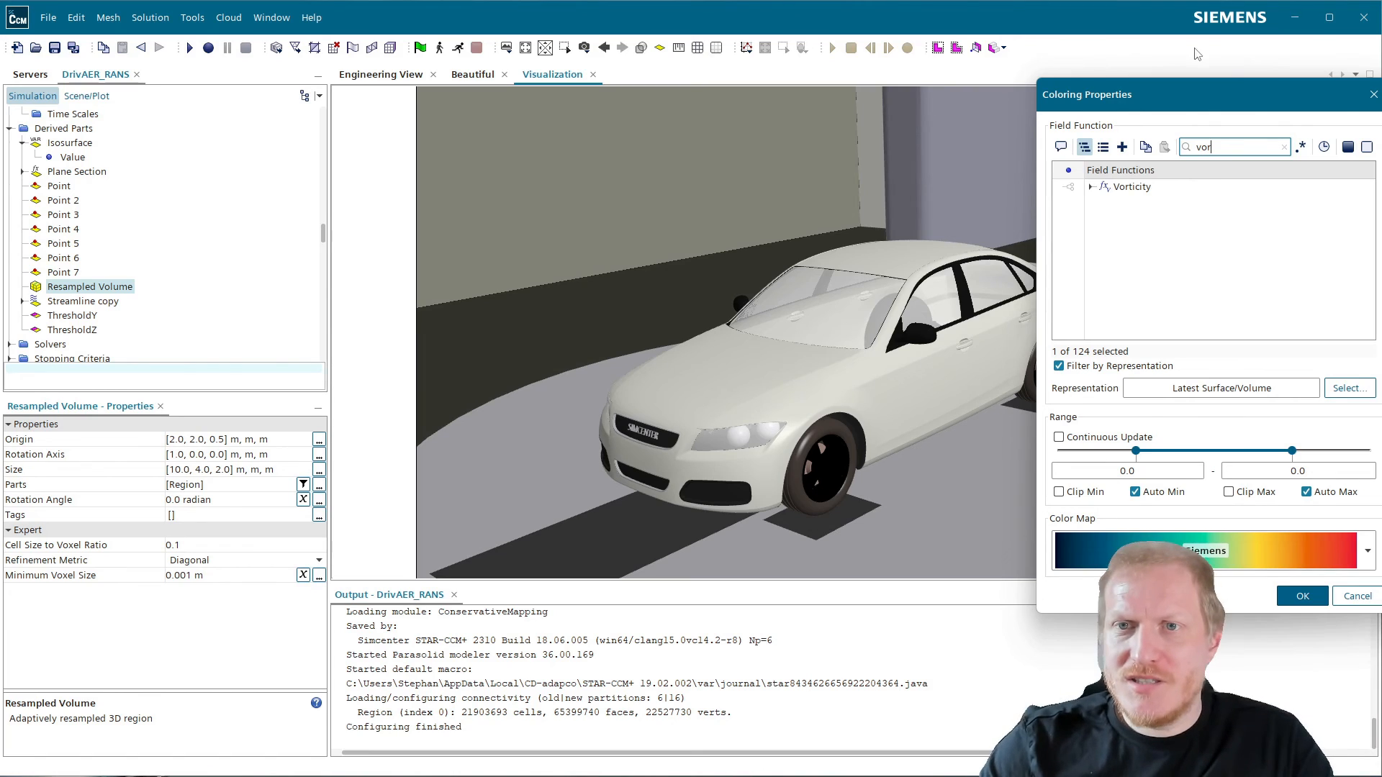
pyautogui.click(1097, 187)
pyautogui.click(1090, 187)
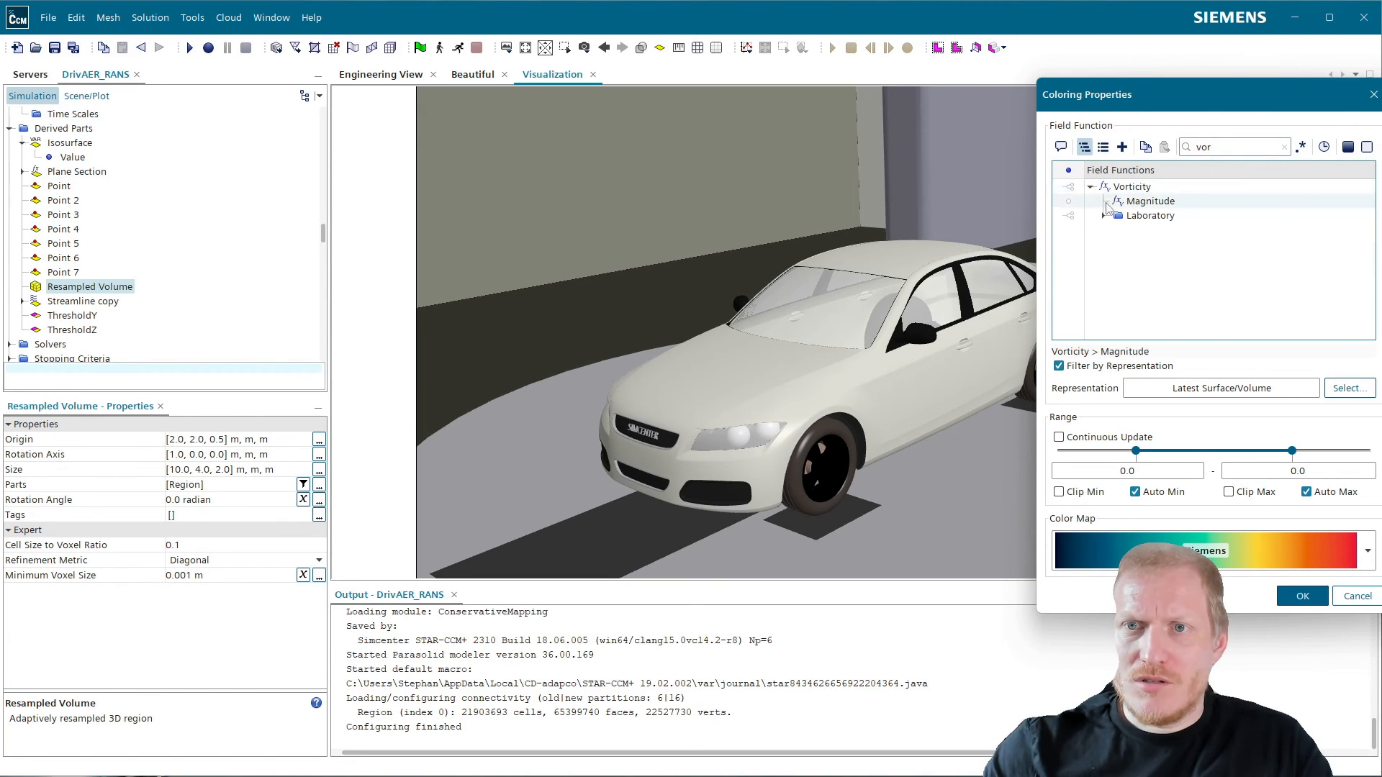
pyautogui.click(1150, 216)
pyautogui.click(1104, 215)
pyautogui.click(1140, 230)
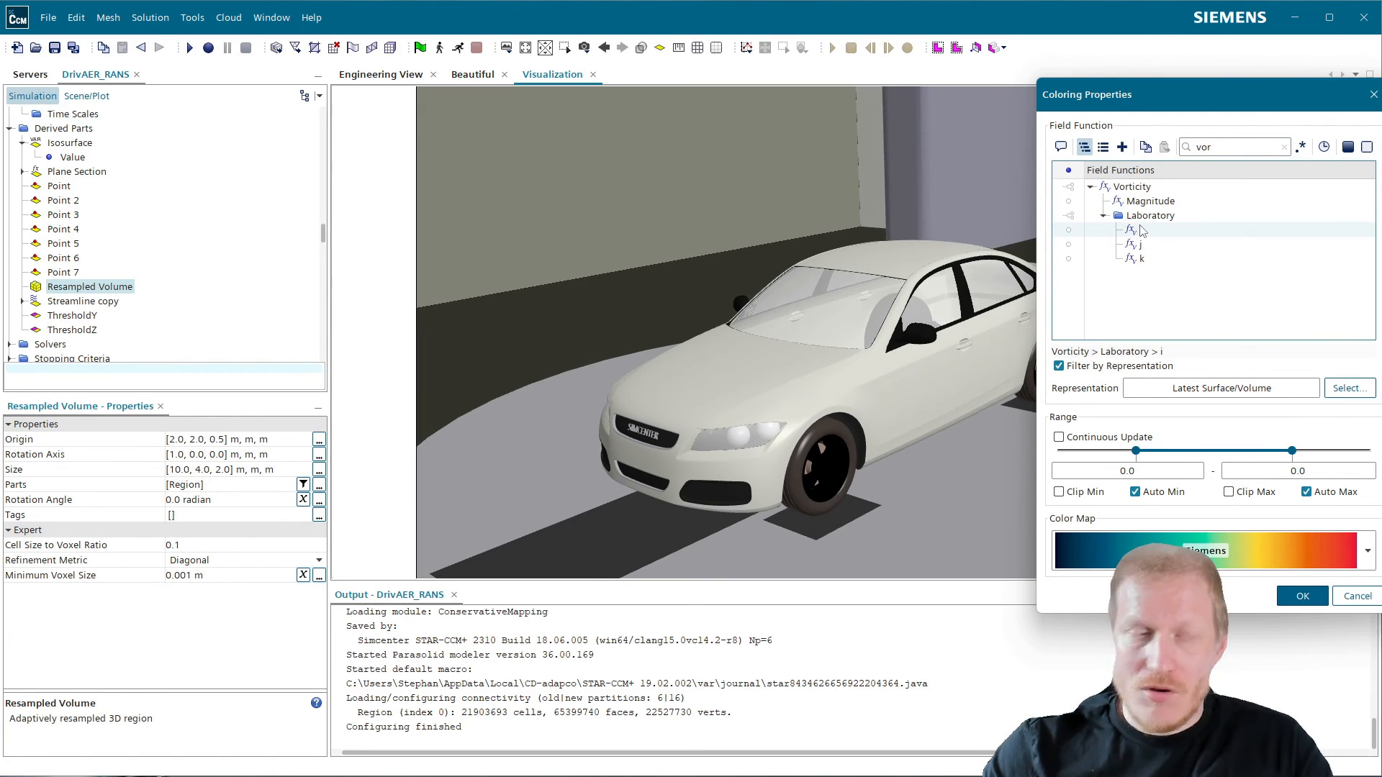
pyautogui.click(1141, 230)
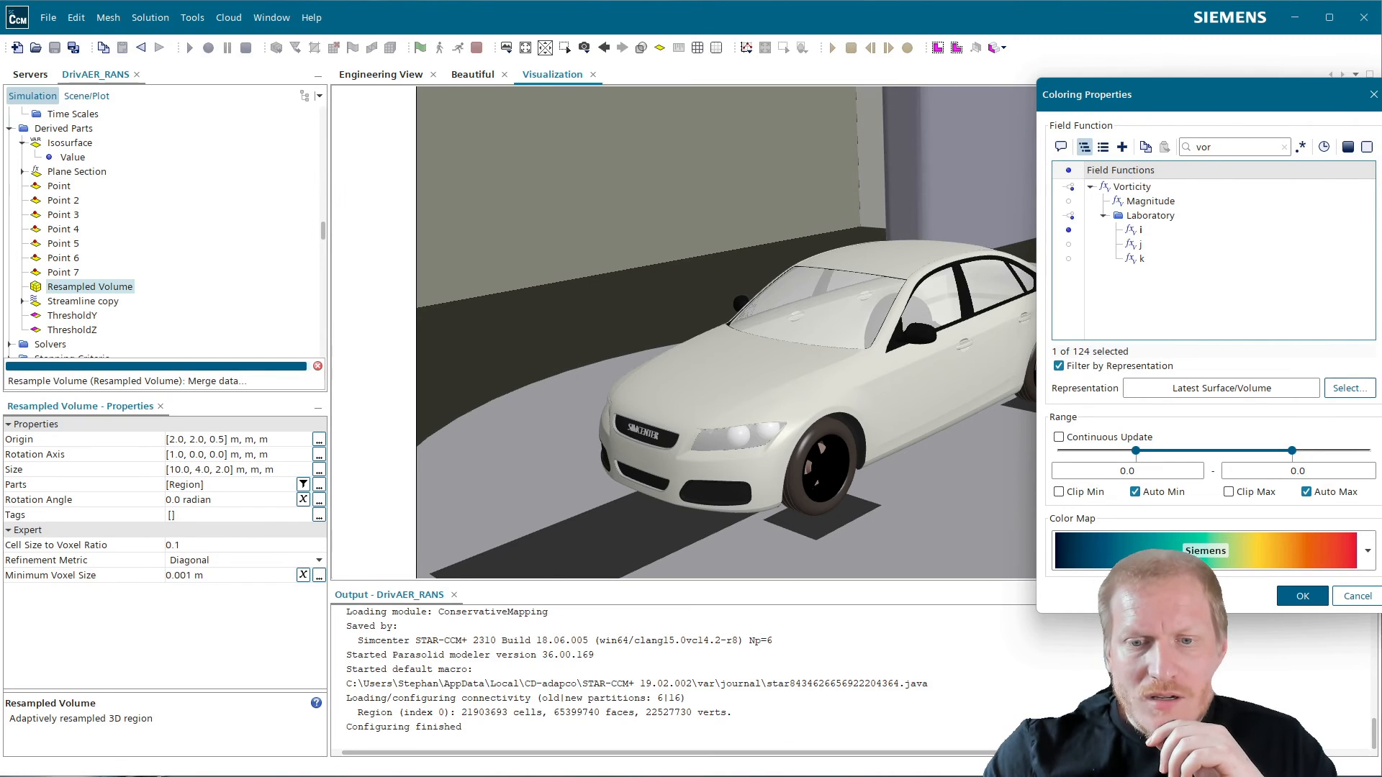
# - Switch to Powerful Postprocessing 2.pdf in the browser and examine the vorticity coloring notes on the Eclipse LES inspiration page
pyautogui.hotkey('alt', 'Tab')
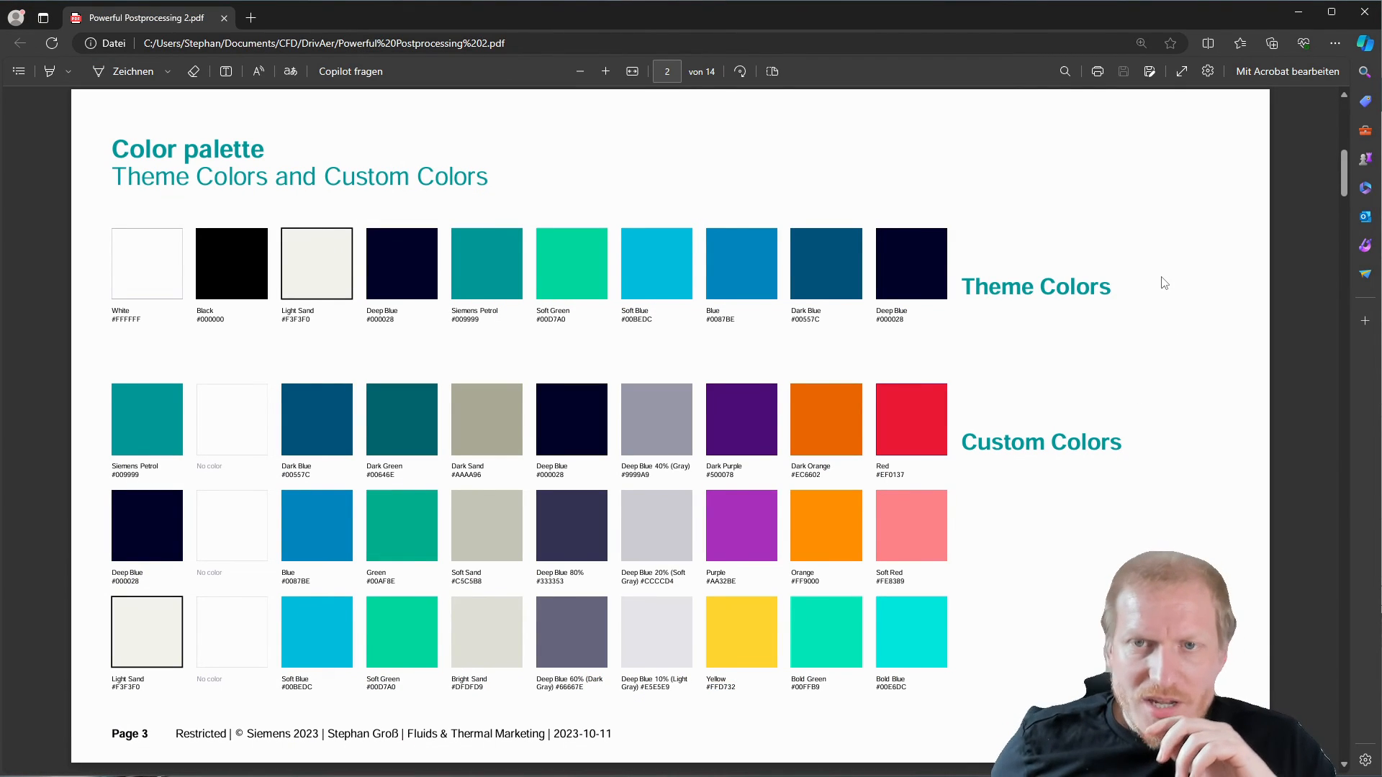
pyautogui.press('pagedown')
pyautogui.press('pagedown')
pyautogui.press('pagedown')
pyautogui.press('pagedown')
pyautogui.press('pagedown')
pyautogui.press('pagedown')
pyautogui.press('pagedown')
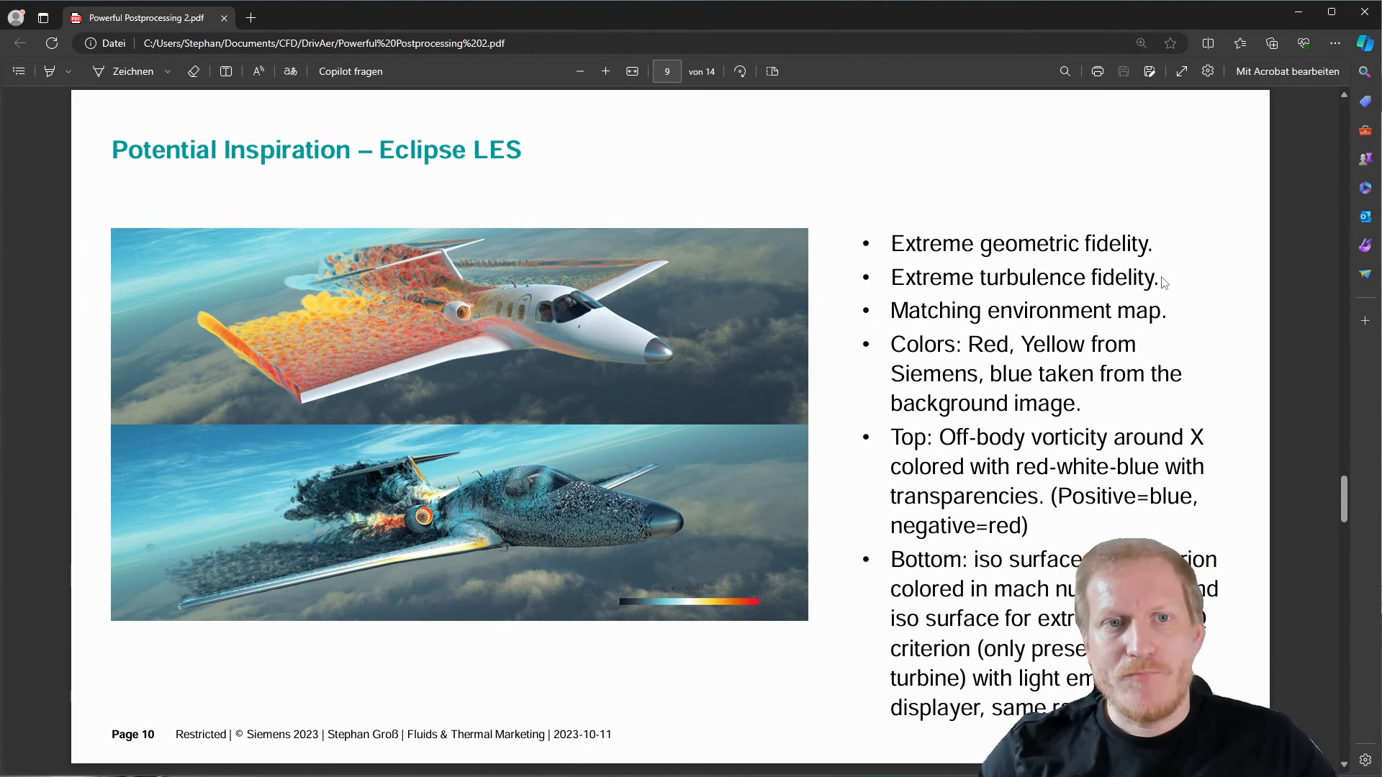
pyautogui.click(1298, 13)
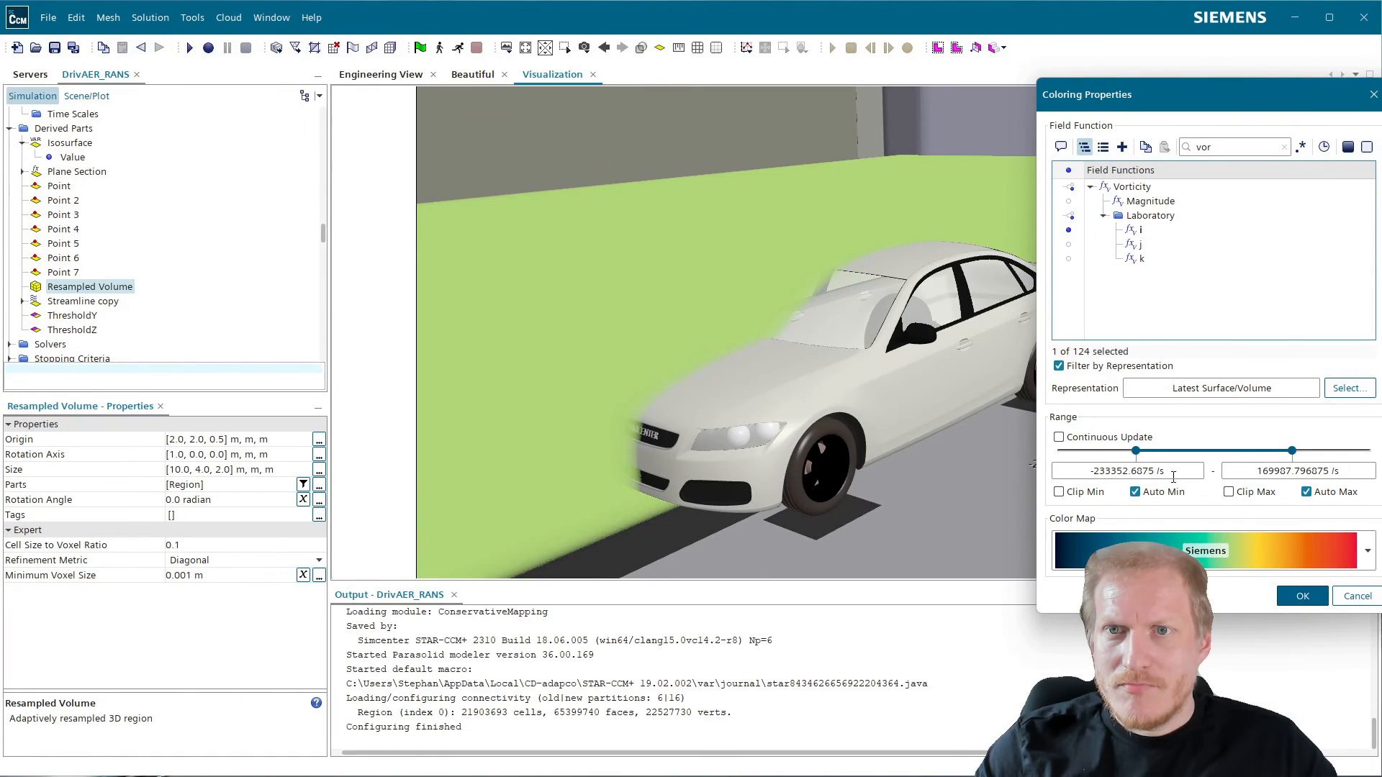
# - Accept the vorticity coloring settings and rename the Scalar 1 displayer VorticityX
pyautogui.click(1302, 596)
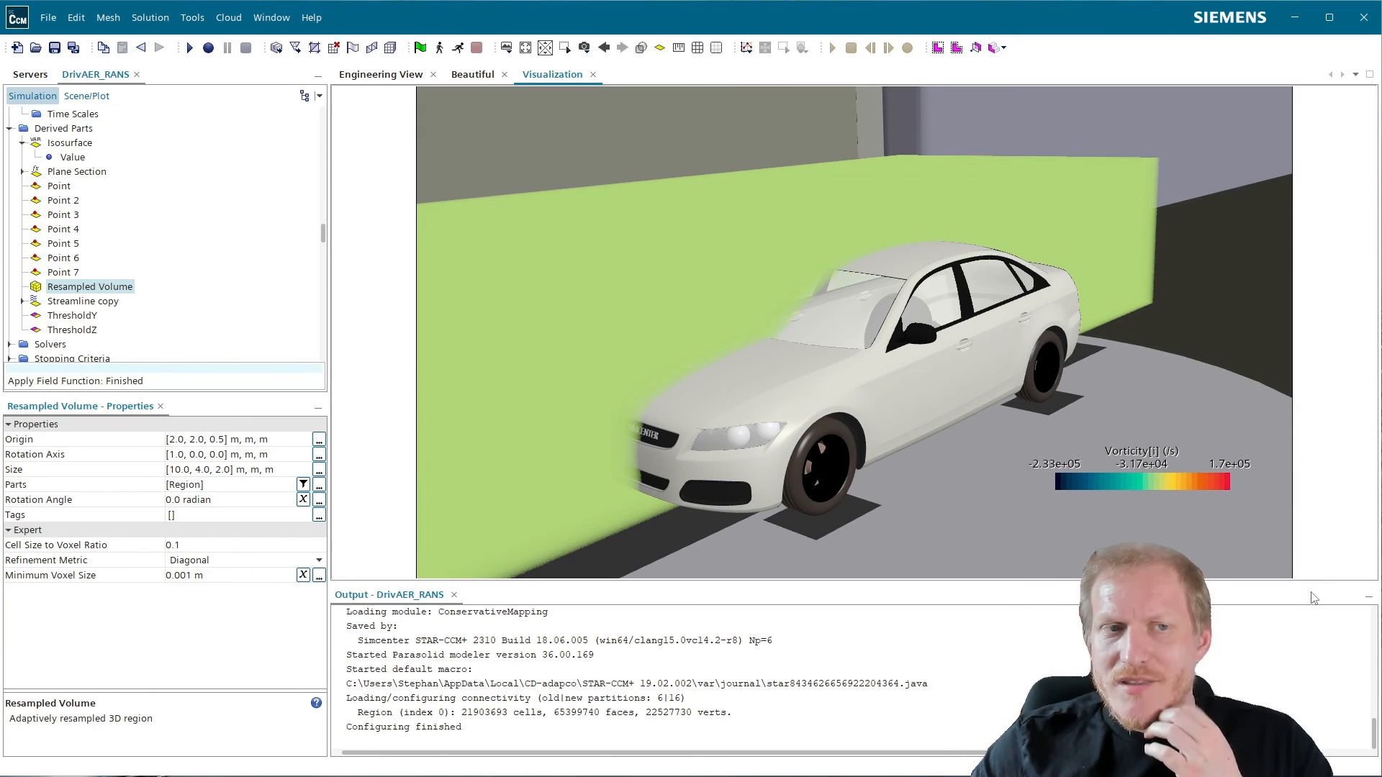
pyautogui.click(95, 97)
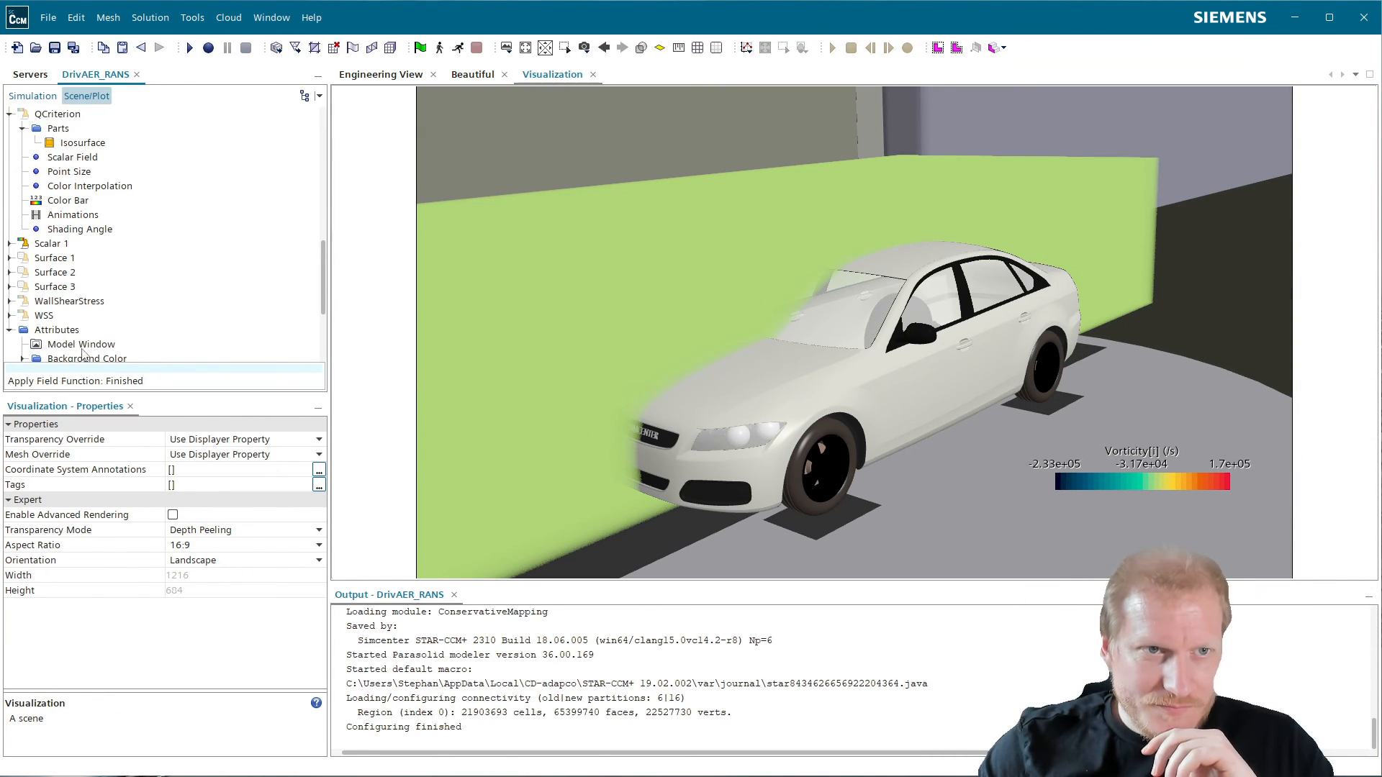
pyautogui.scroll(2, 92, 317)
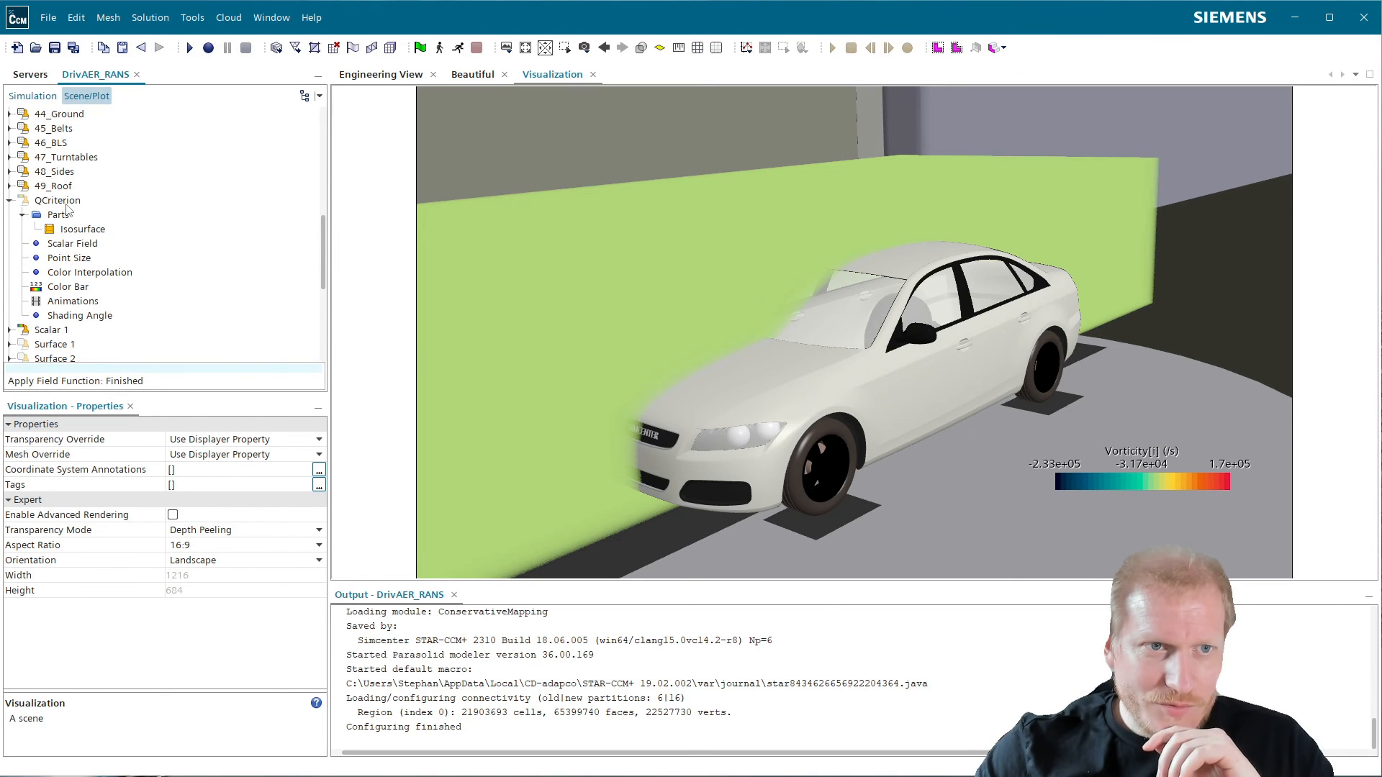
pyautogui.click(61, 331)
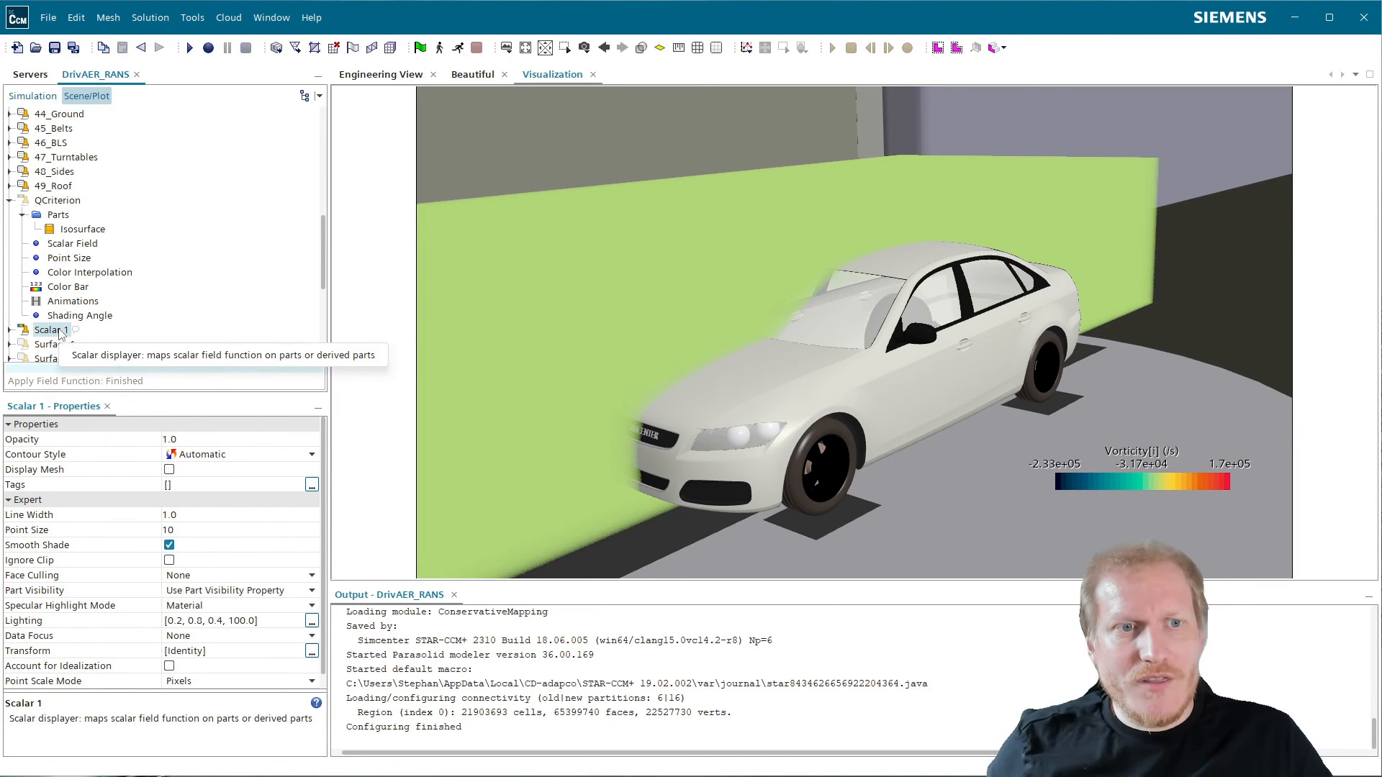
pyautogui.click(60, 330)
pyautogui.press('BackSpace')
pyautogui.press('BackSpace')
pyautogui.press('BackSpace')
pyautogui.press('BackSpace')
pyautogui.press('BackSpace')
pyautogui.press('BackSpace')
pyautogui.press('BackSpace')
pyautogui.press('BackSpace')
pyautogui.write('Vor')
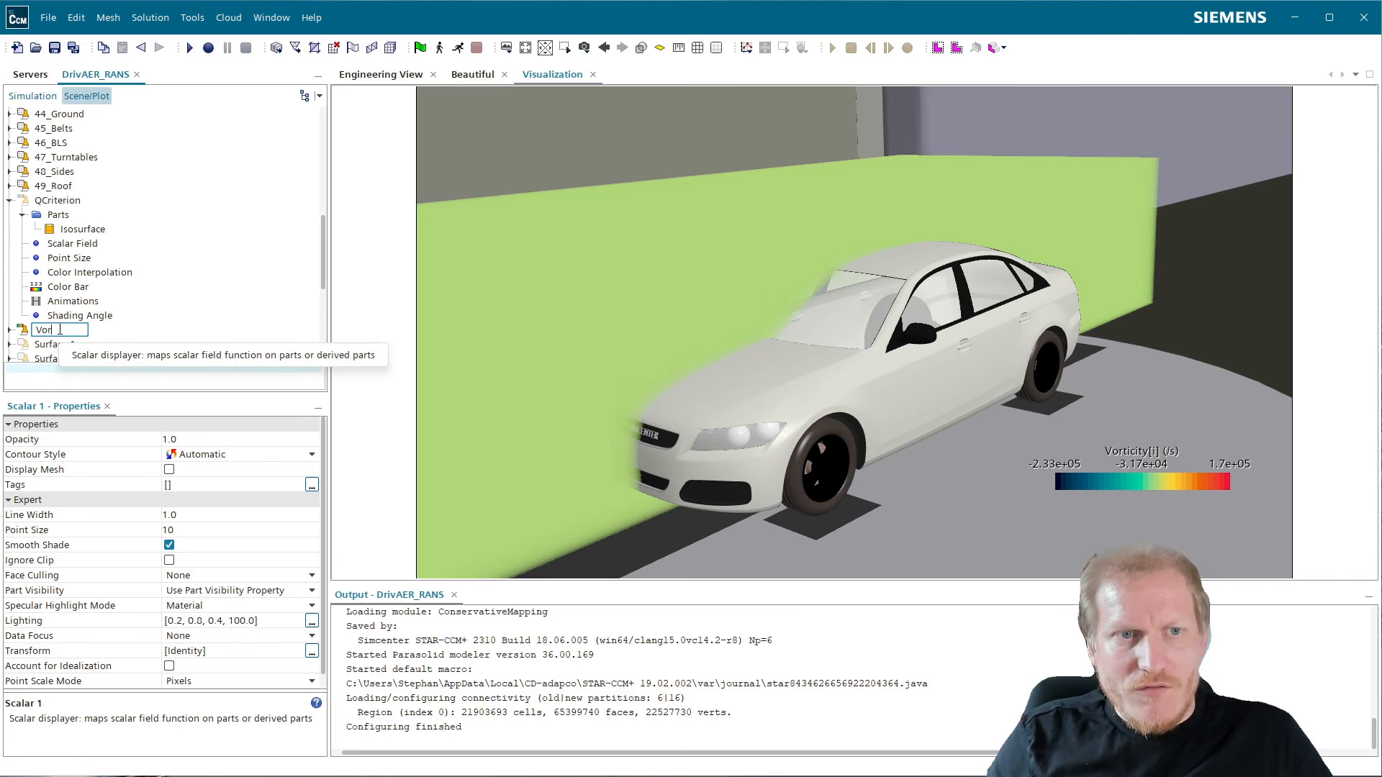
pyautogui.write('ticity')
pyautogui.press('Return')
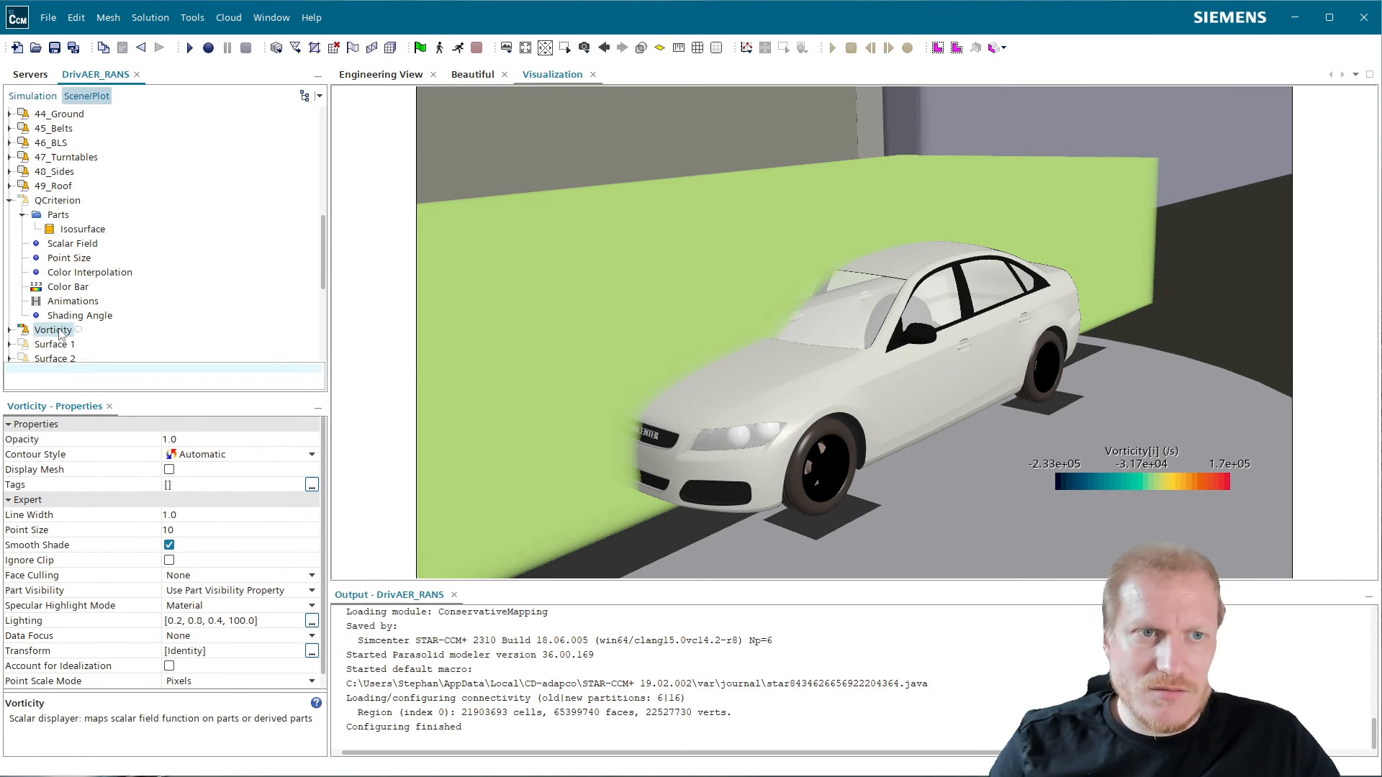
pyautogui.click(60, 331)
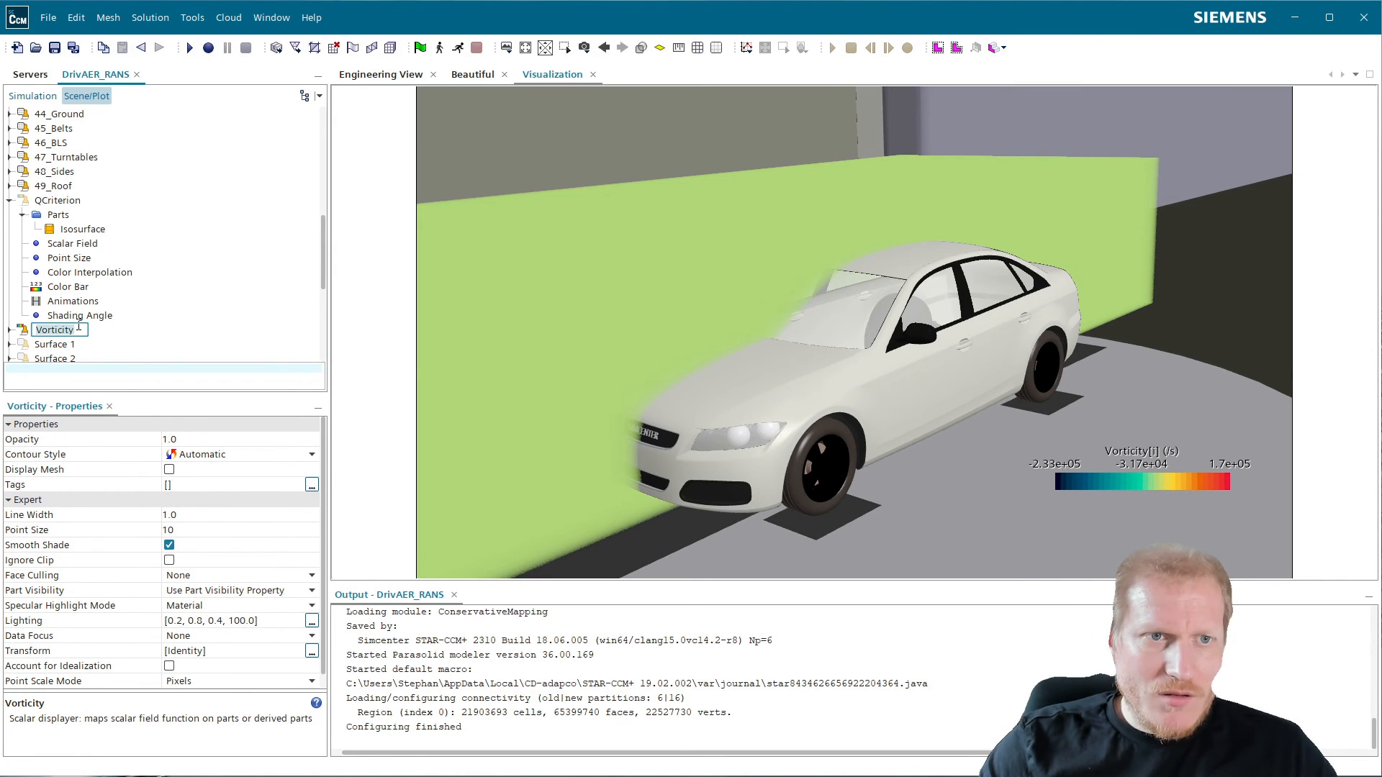
pyautogui.click(77, 329)
pyautogui.write('X')
pyautogui.press('Return')
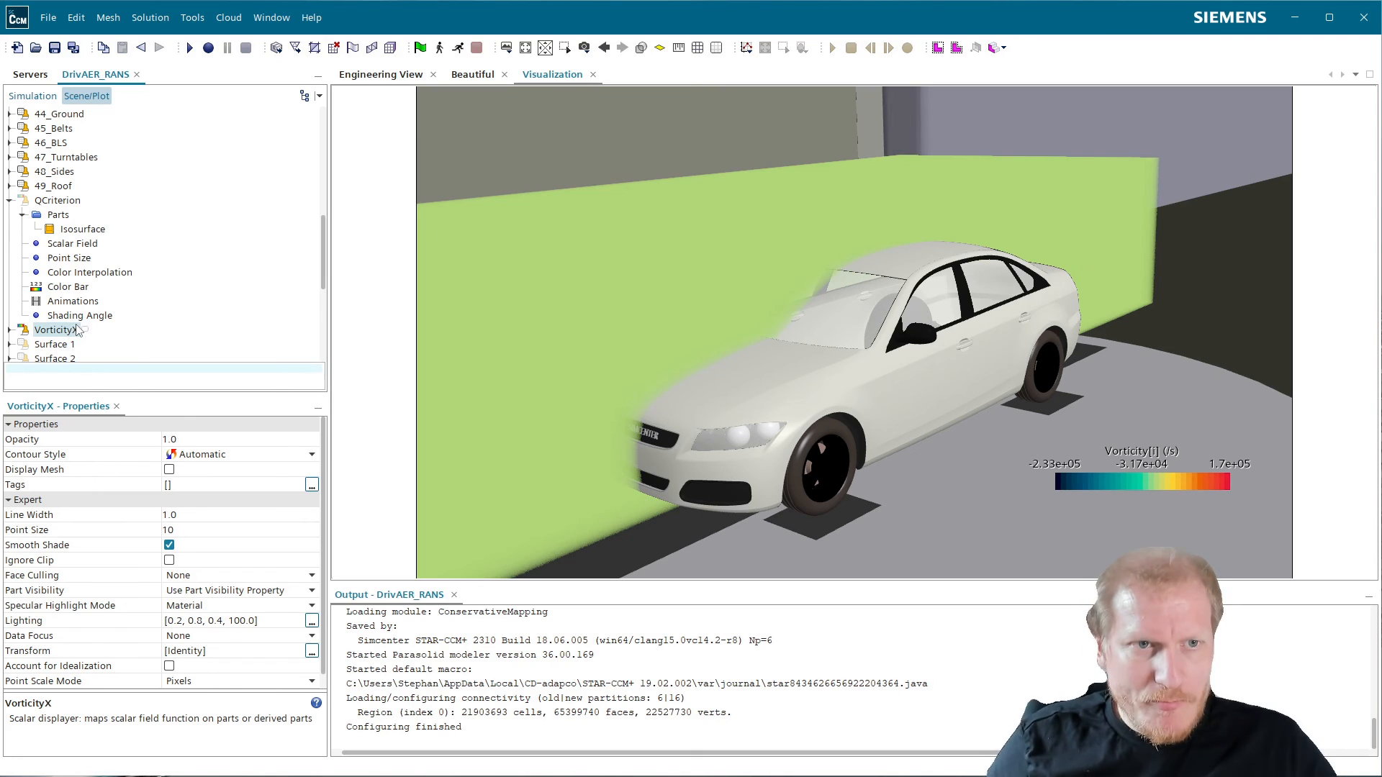
# - Set the VorticityX color bar to the Cool-Warm Siemens color map with 511 levels
pyautogui.click(10, 331)
pyautogui.click(79, 311)
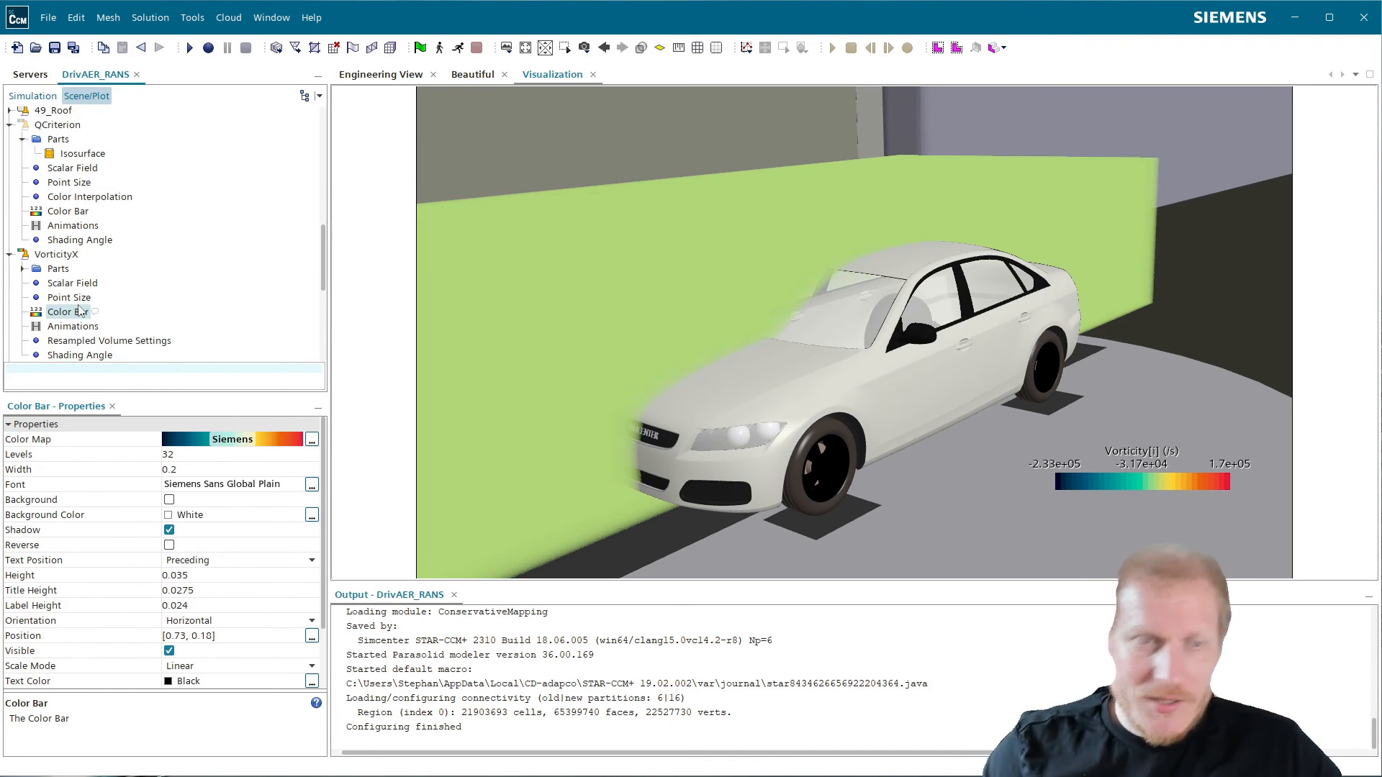
pyautogui.click(240, 440)
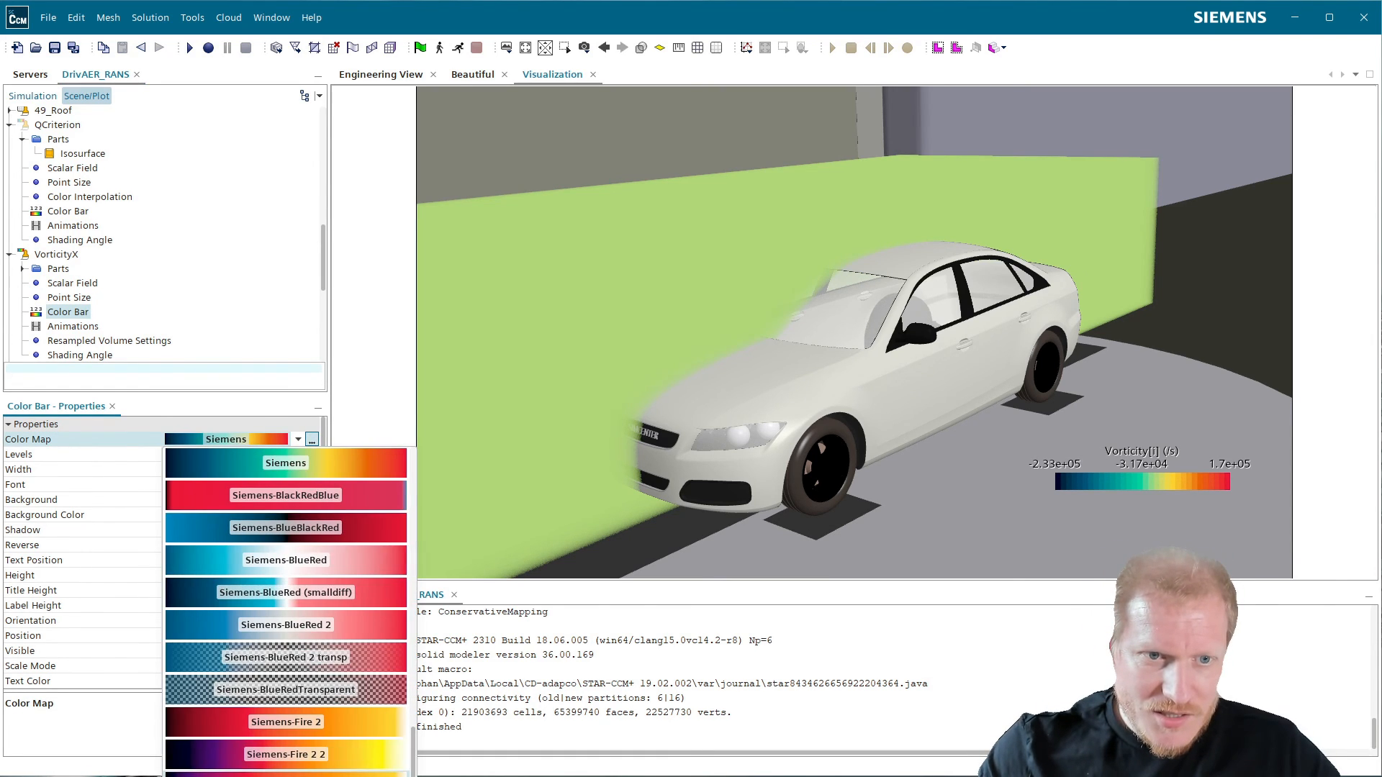
pyautogui.scroll(10, 286, 611)
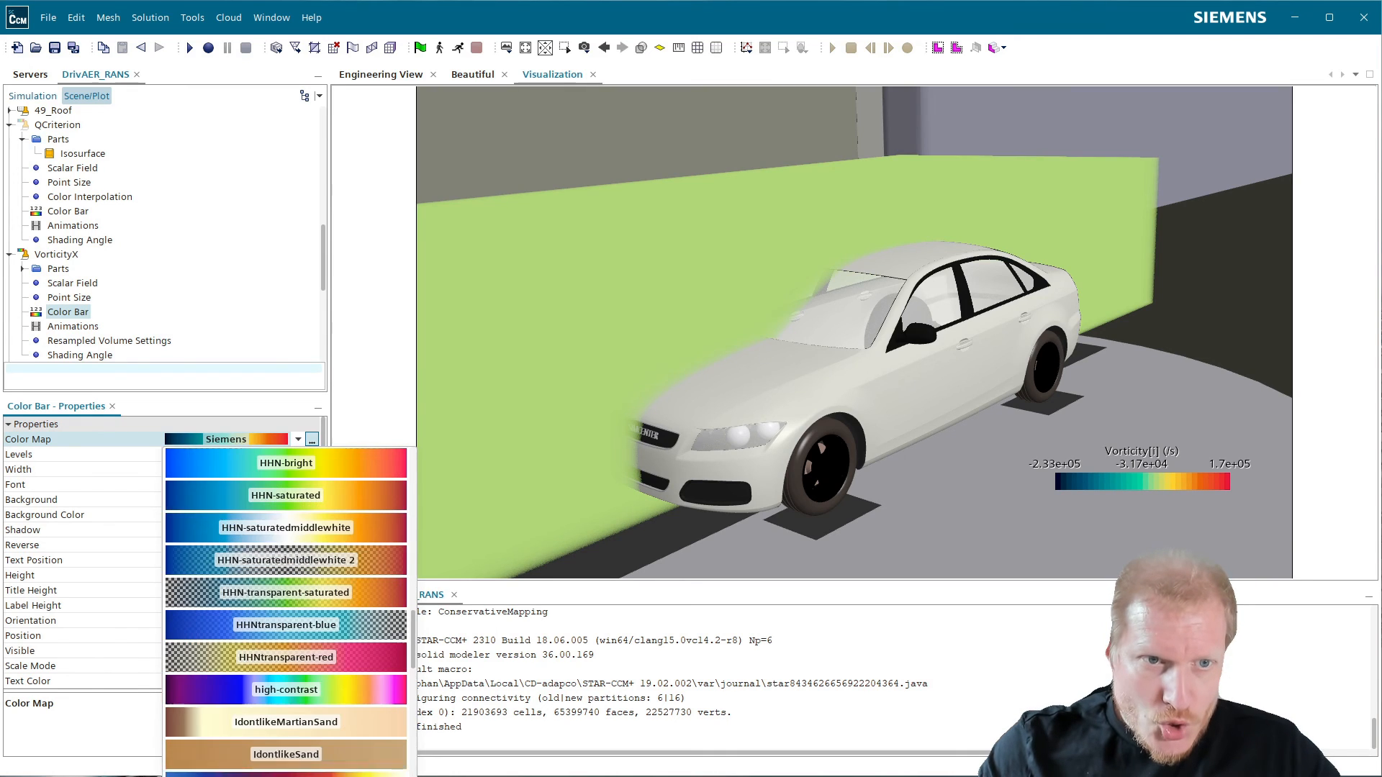
pyautogui.scroll(6, 285, 612)
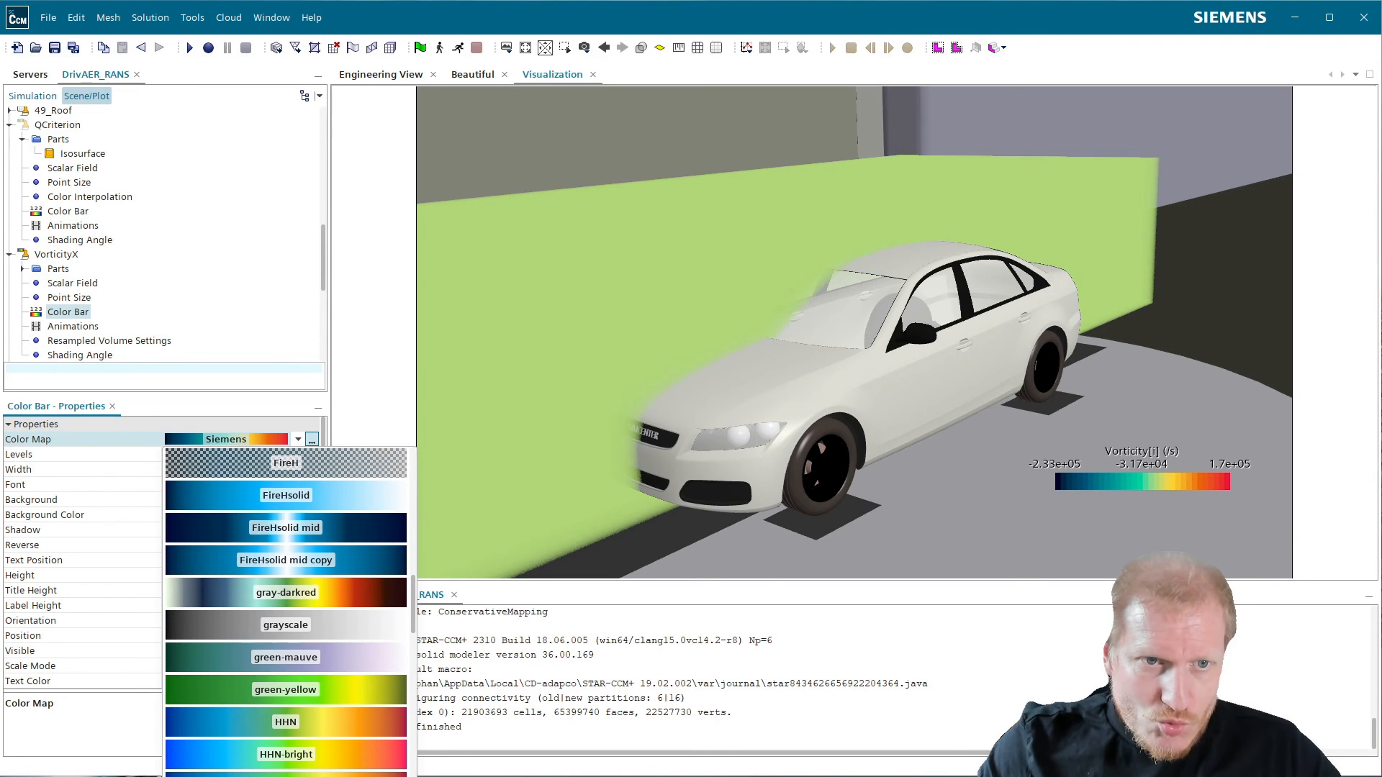
pyautogui.scroll(6, 286, 612)
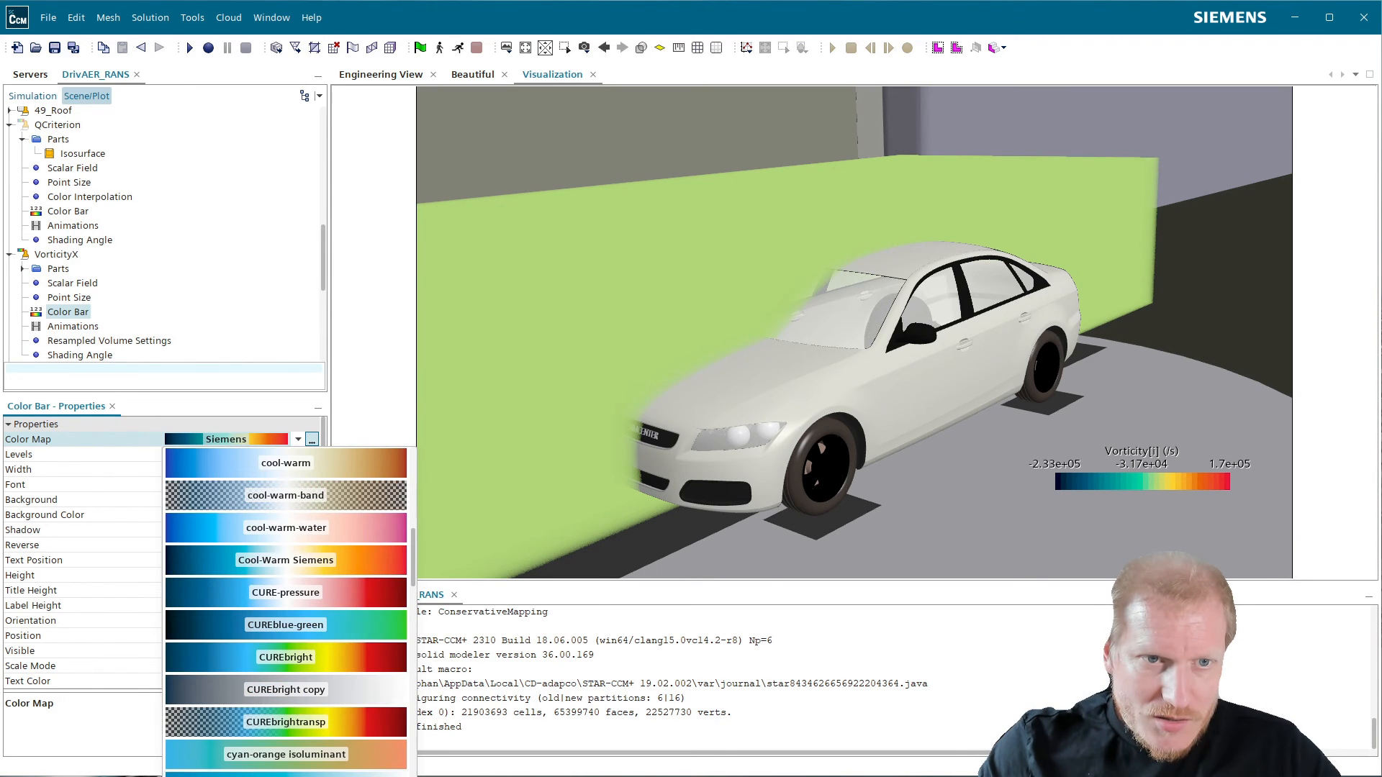
pyautogui.click(336, 567)
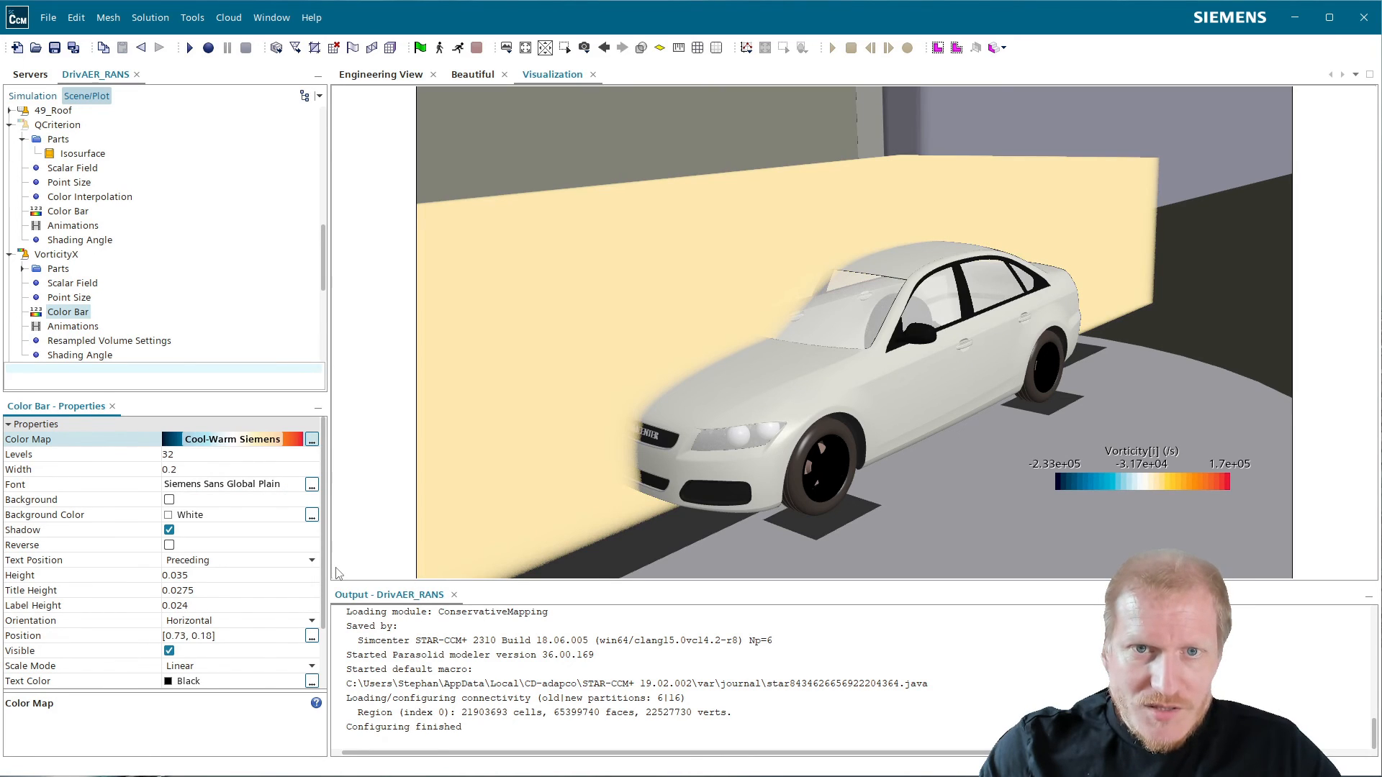
pyautogui.click(226, 455)
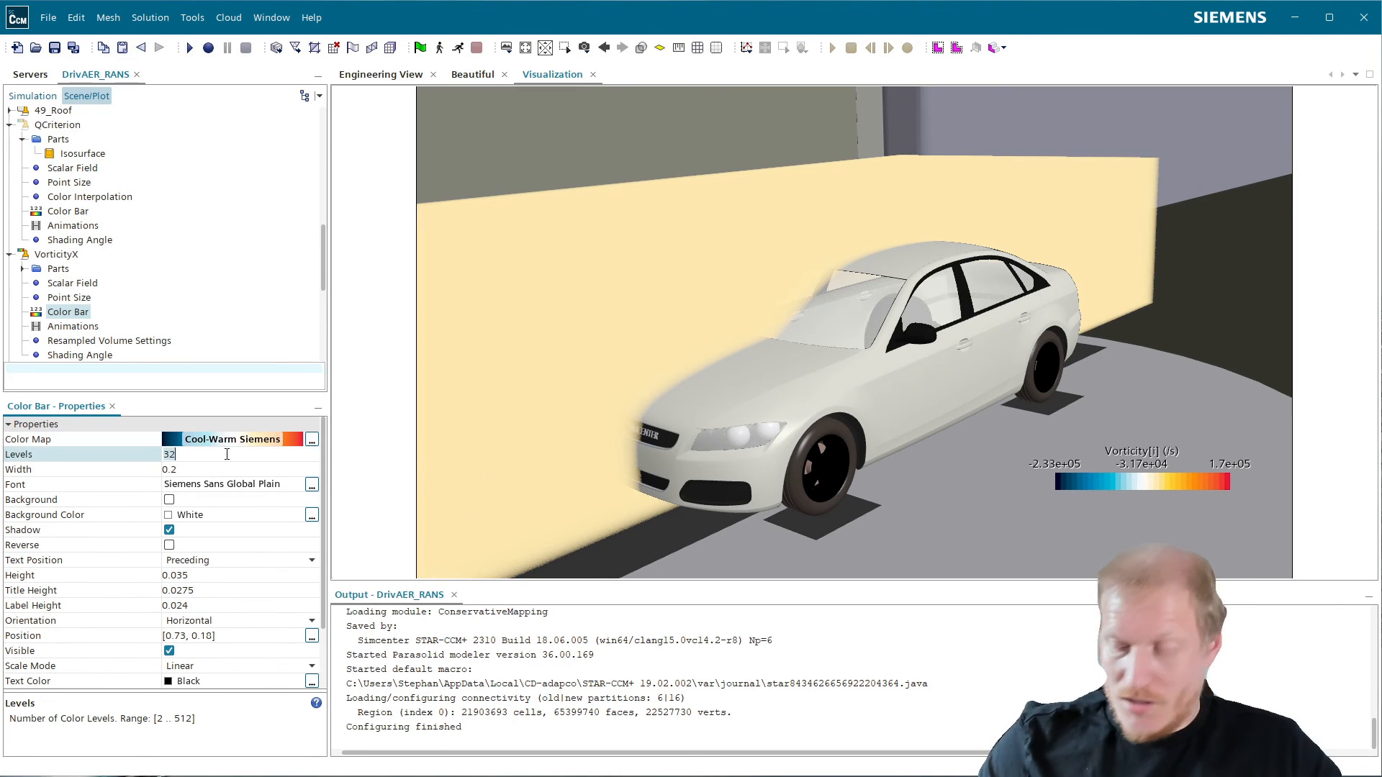
pyautogui.write('511')
pyautogui.press('Return')
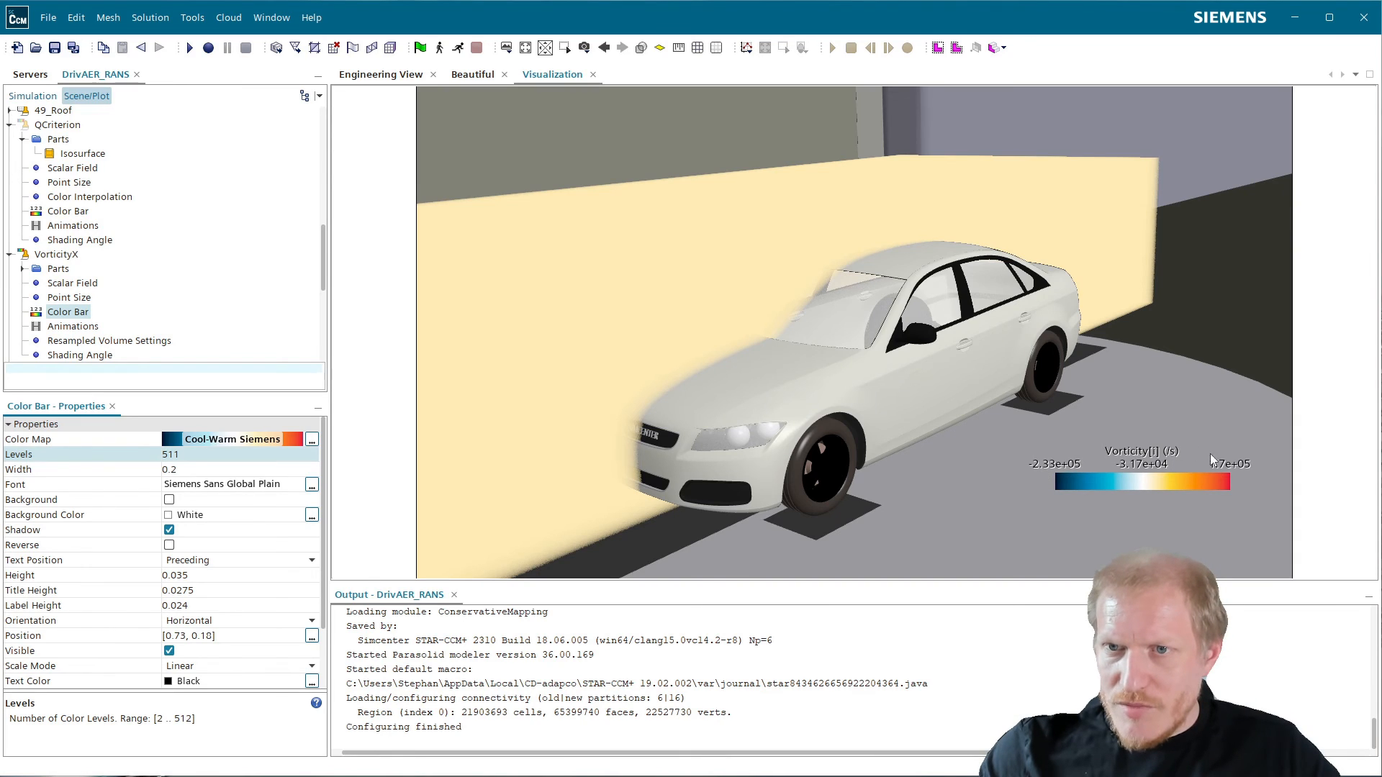
# - Set the VorticityX scalar field range to a minimum of -1000 and a maximum of 1000 /s
pyautogui.click(101, 285)
pyautogui.click(240, 545)
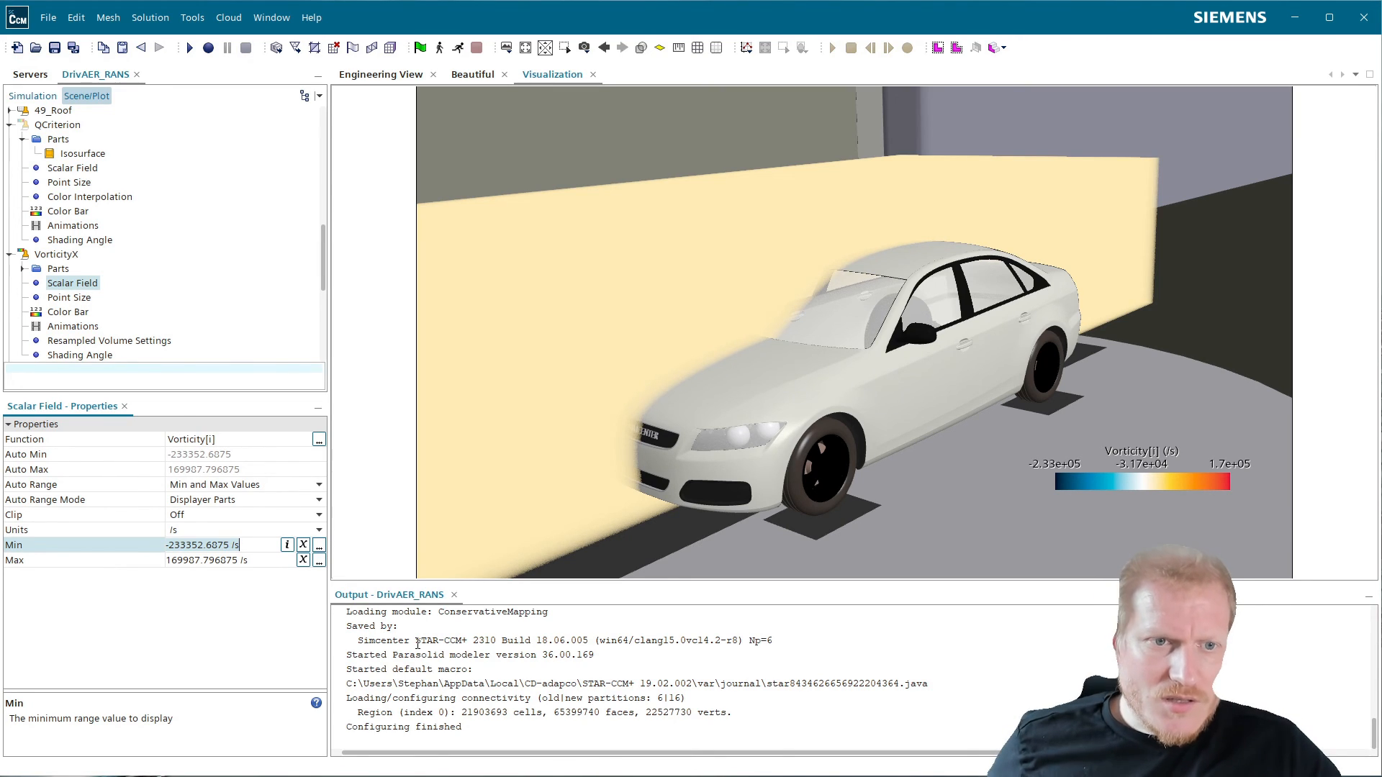
pyautogui.hotkey('ctrl', 'a')
pyautogui.write('-')
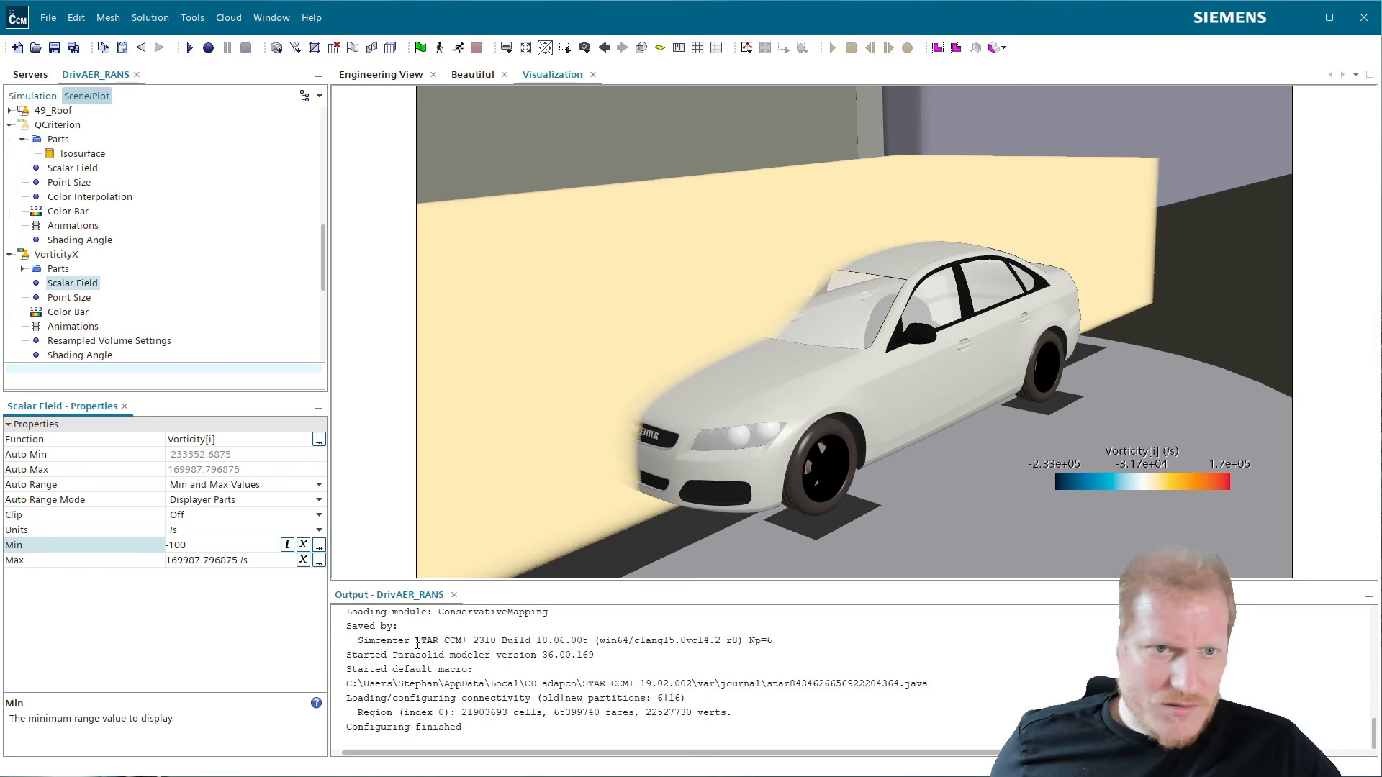
pyautogui.write('1000')
pyautogui.press('Return')
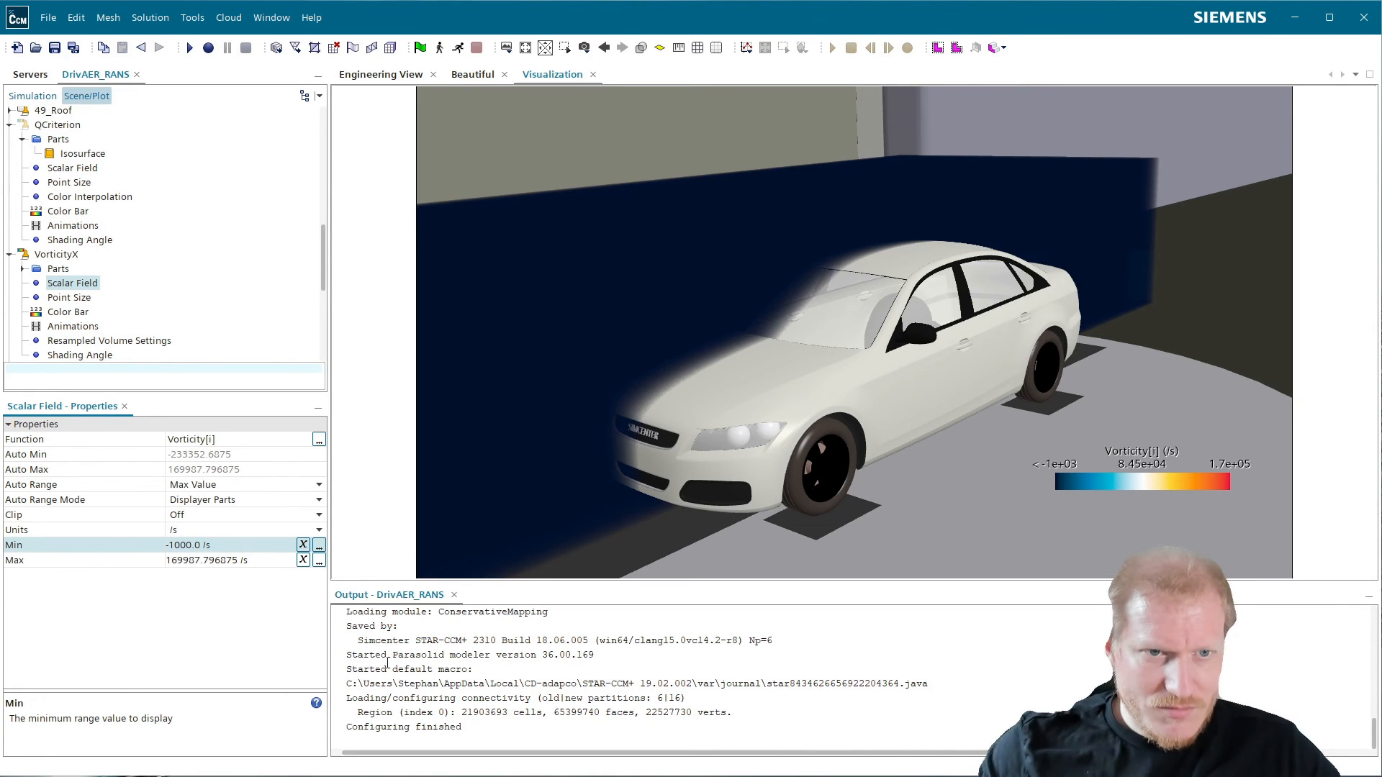
pyautogui.click(242, 562)
pyautogui.write('10')
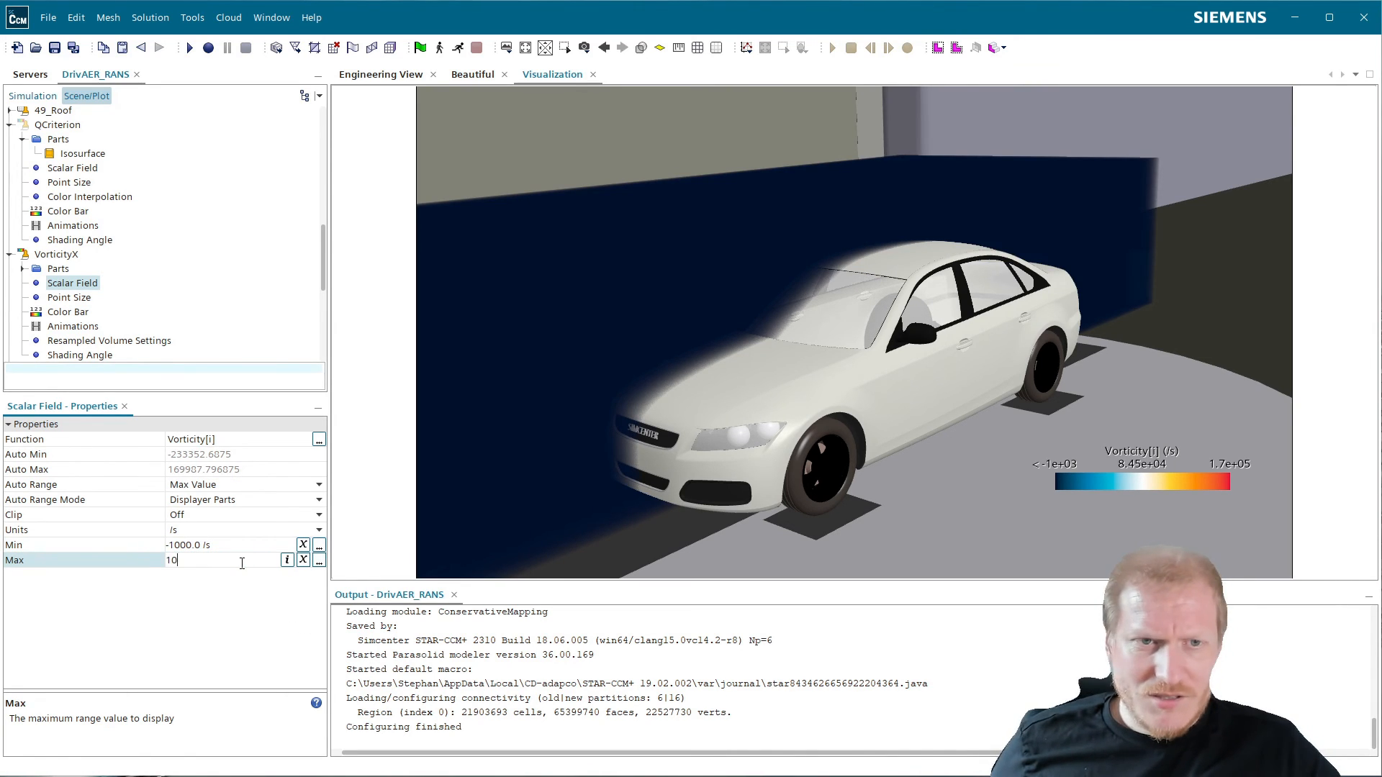
pyautogui.write('00')
pyautogui.press('Return')
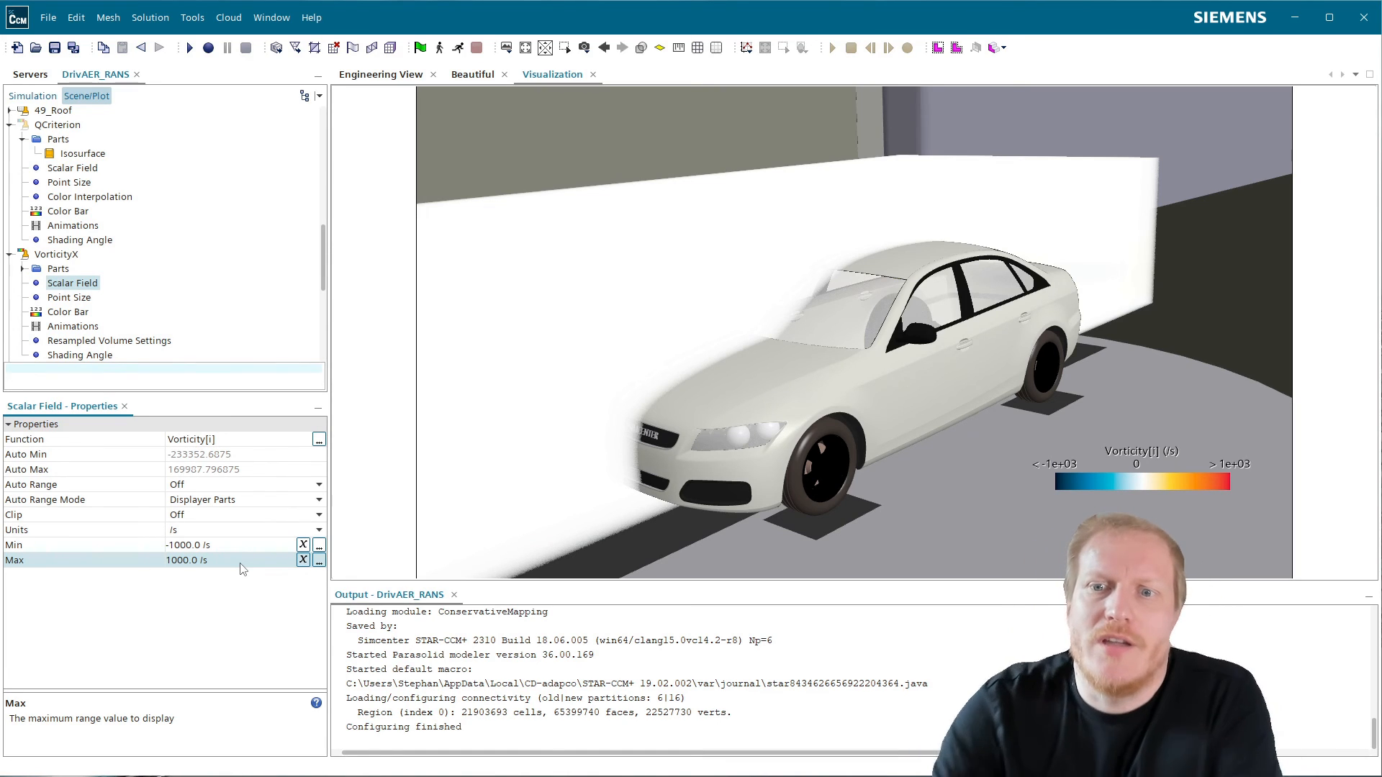
# - Narrow the VorticityX scalar field range to -100 to 100 /s
pyautogui.click(180, 546)
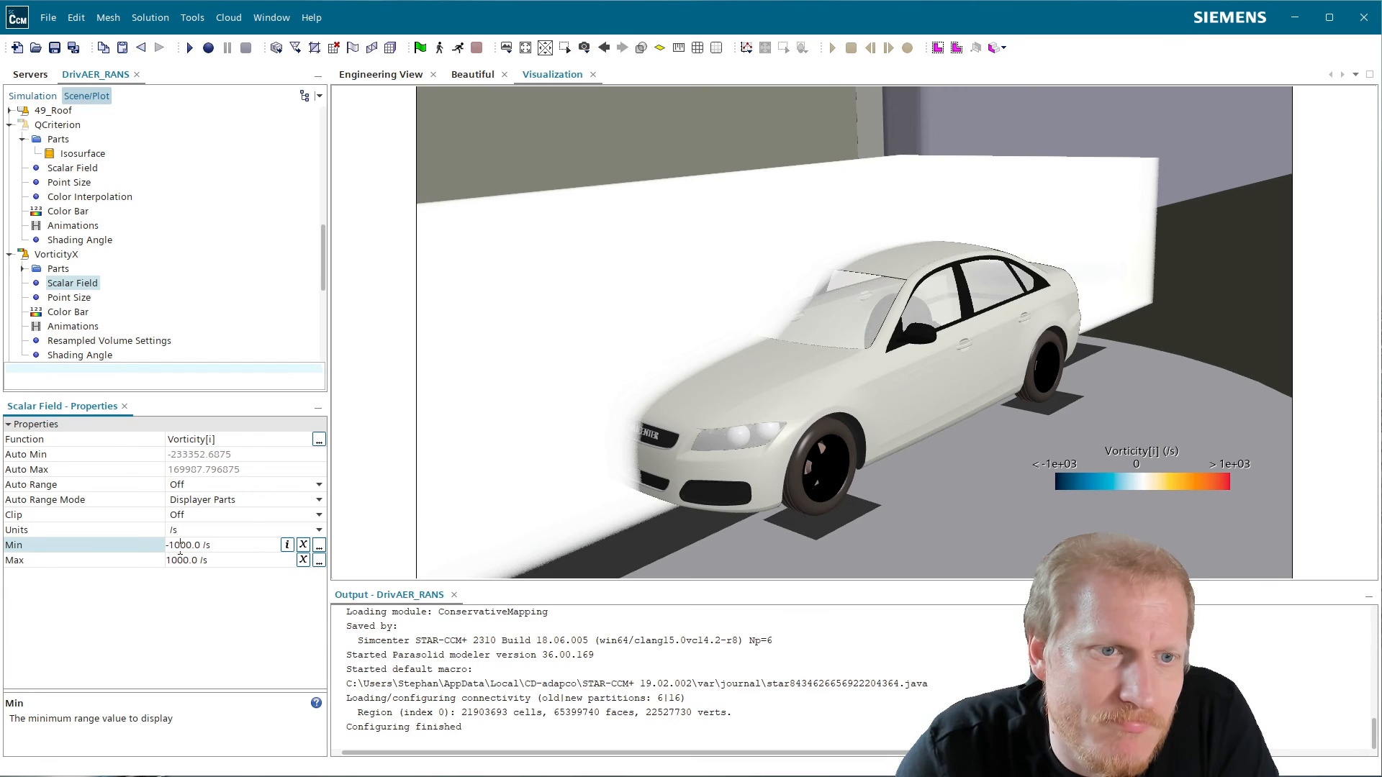
pyautogui.press('BackSpace')
pyautogui.press('Return')
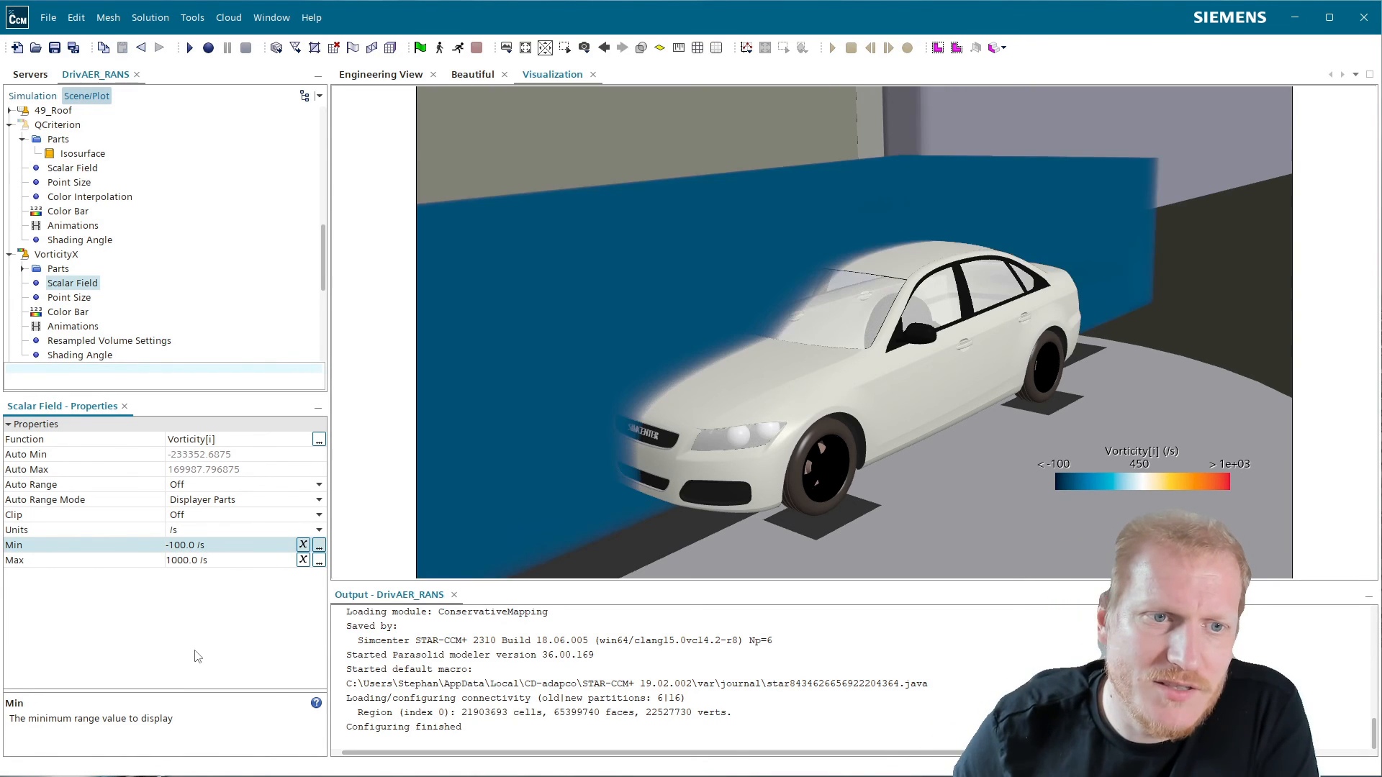
pyautogui.click(178, 560)
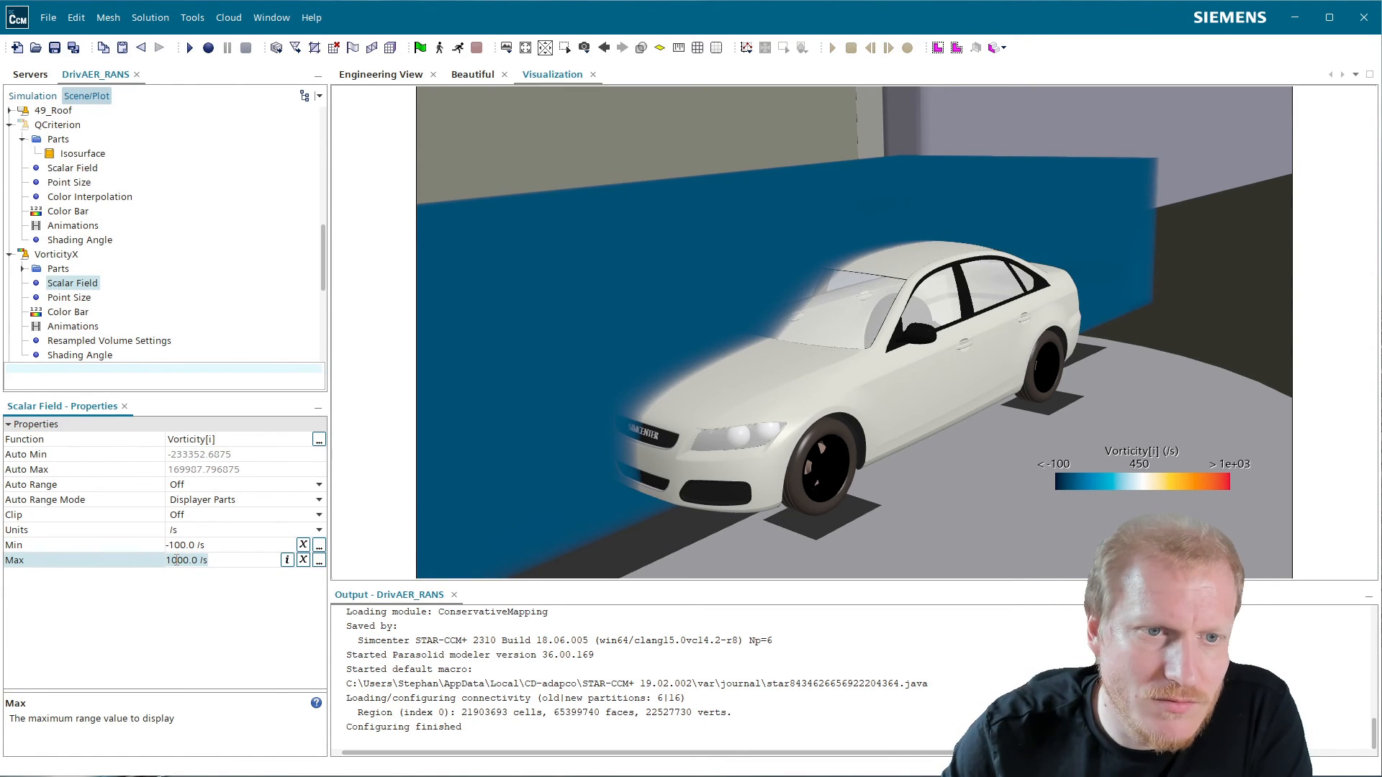
pyautogui.press('BackSpace')
pyautogui.press('Return')
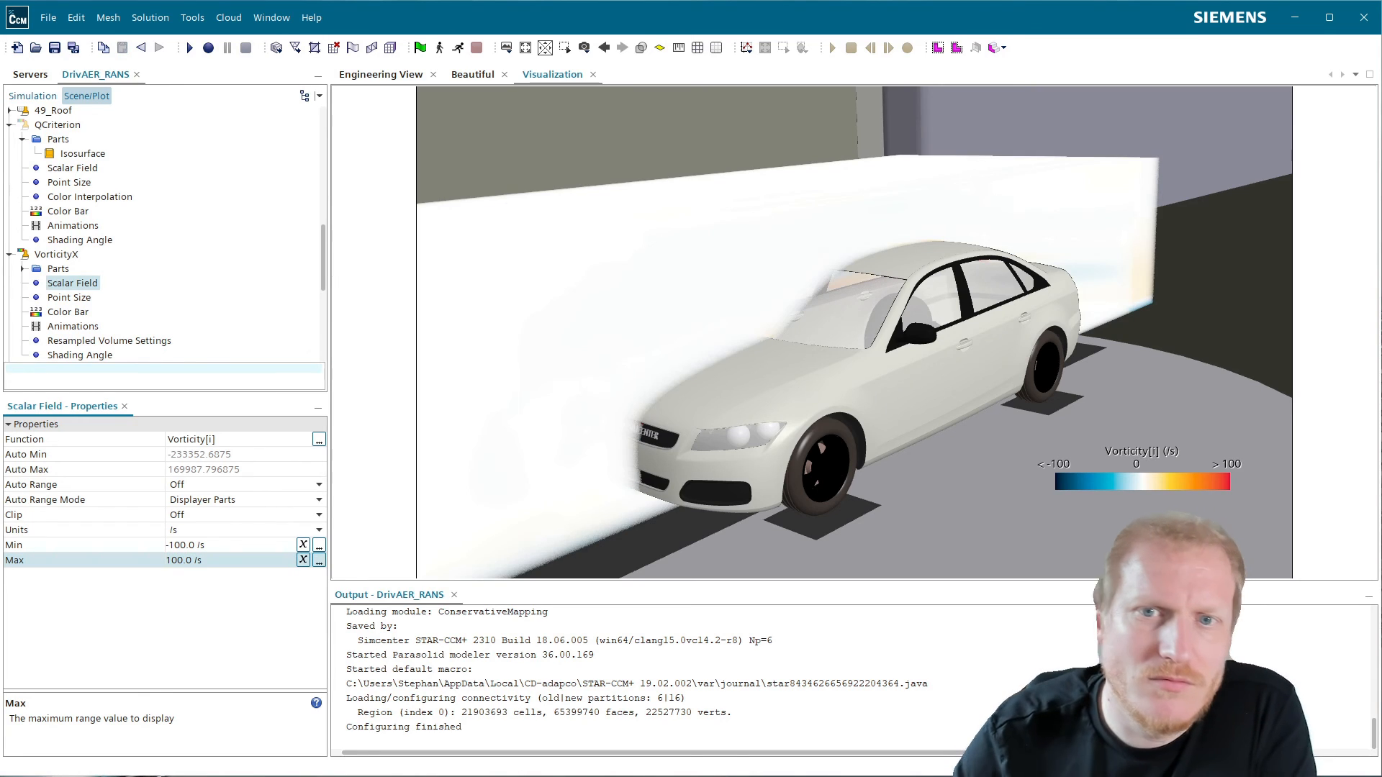
# - Create an editable copy of the VorticityX color bar's color map and name it Cool-Warm Siemens Transparent
pyautogui.click(65, 314)
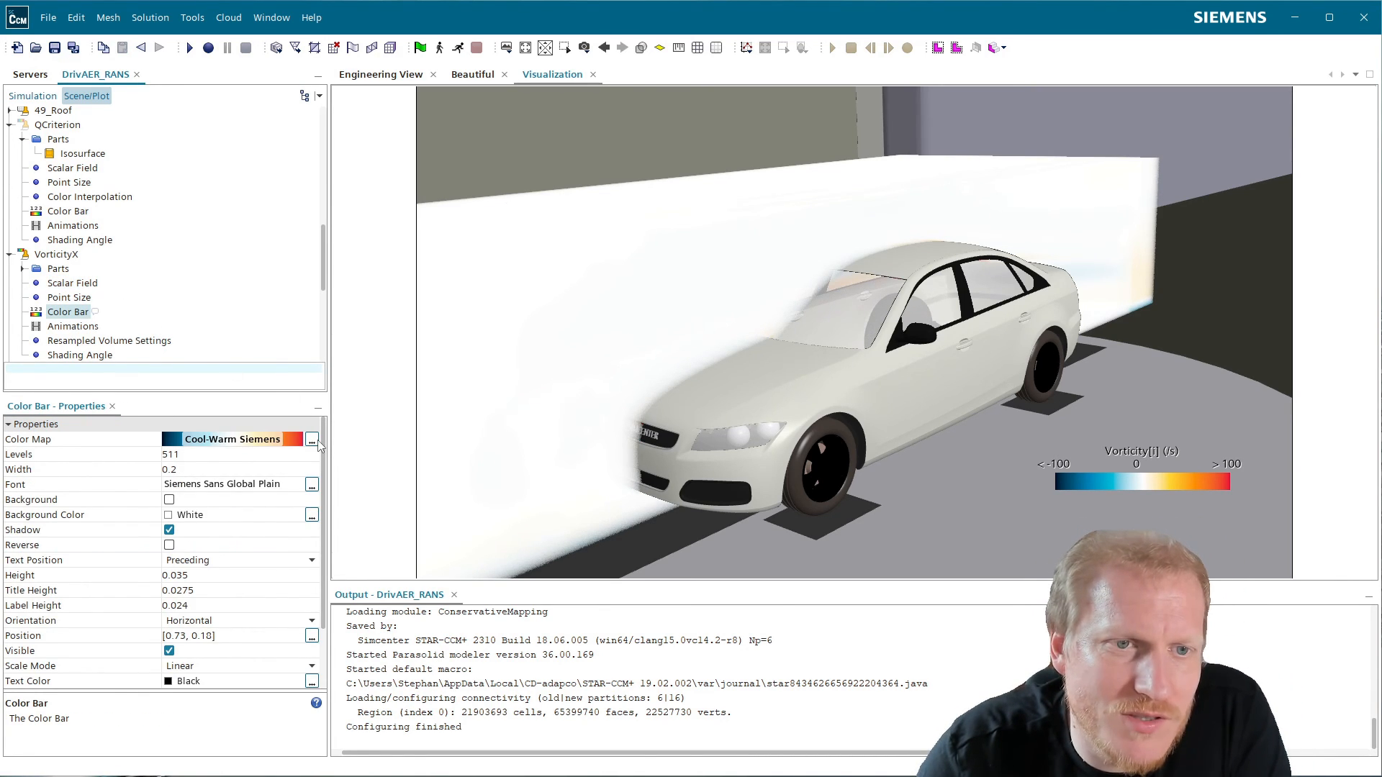
pyautogui.click(312, 439)
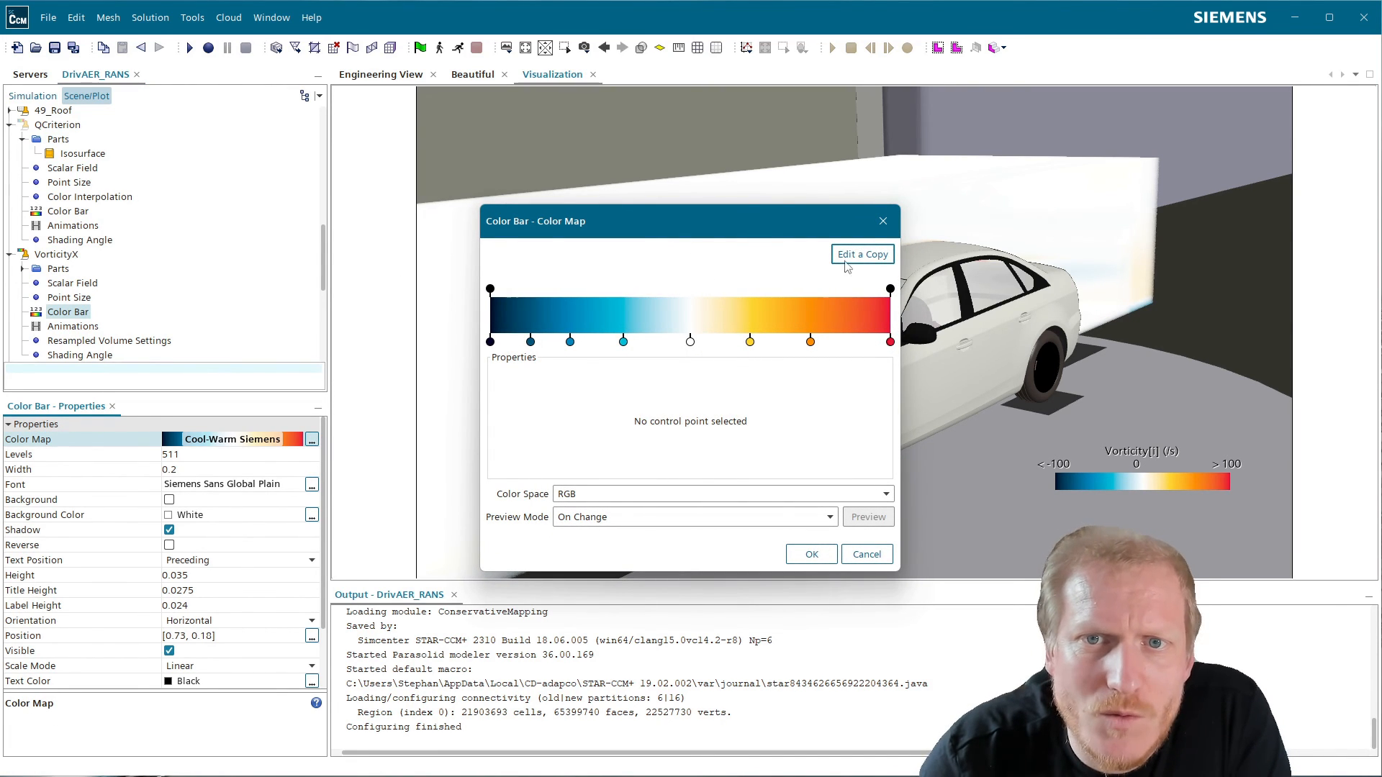
pyautogui.moveTo(778, 230); pyautogui.dragTo(305, 217)
pyautogui.click(369, 249)
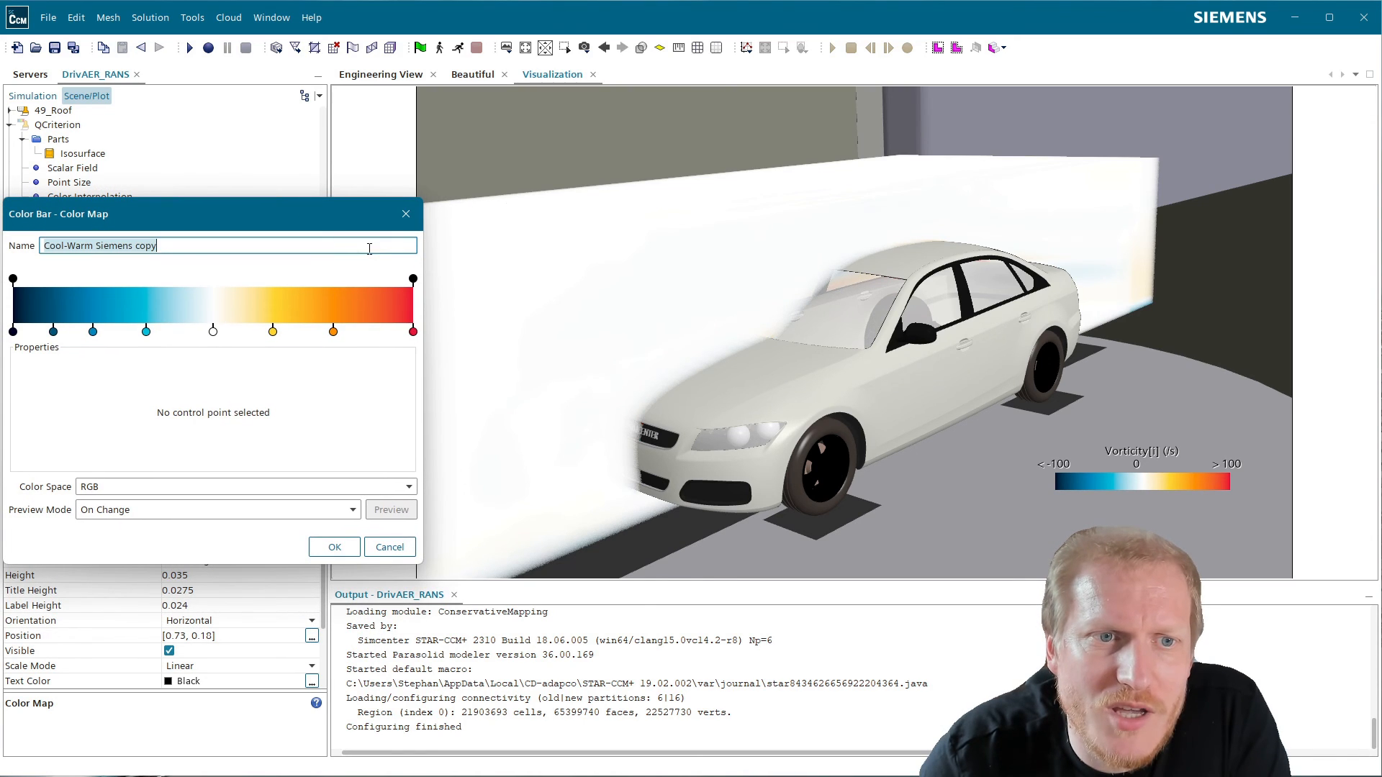
pyautogui.doubleClick(143, 245)
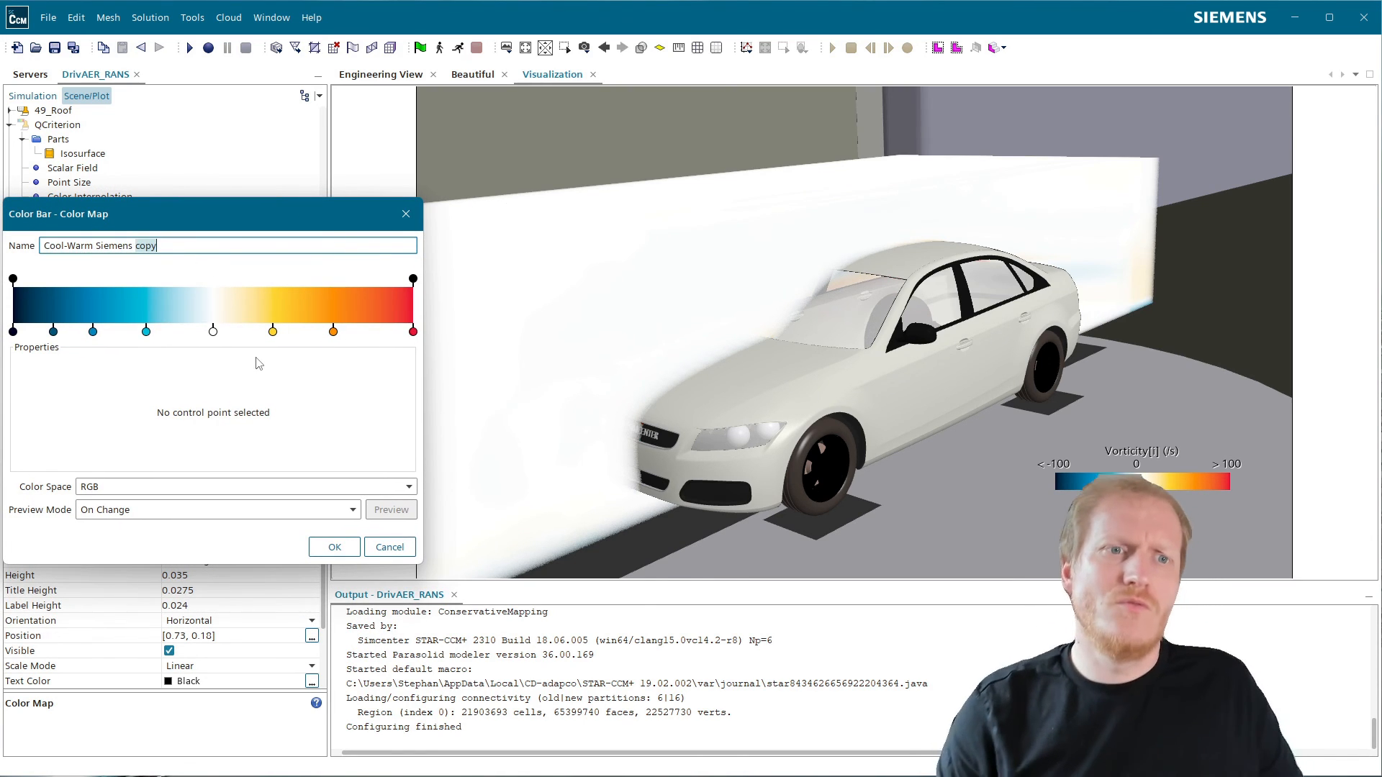
pyautogui.write('Transparent')
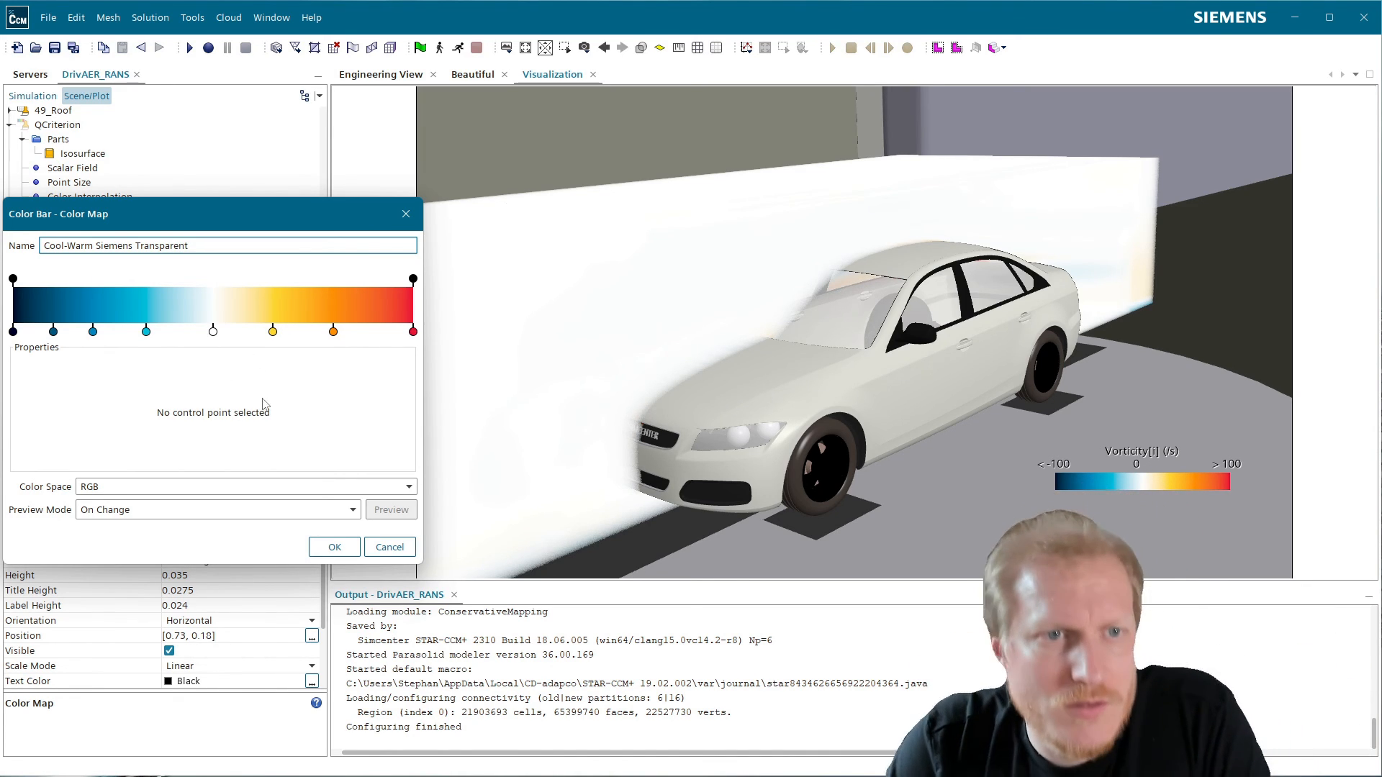
# - Add an opacity control point to the color map at position 0.5 with opacity 0.0
pyautogui.click(206, 281)
pyautogui.doubleClick(198, 368)
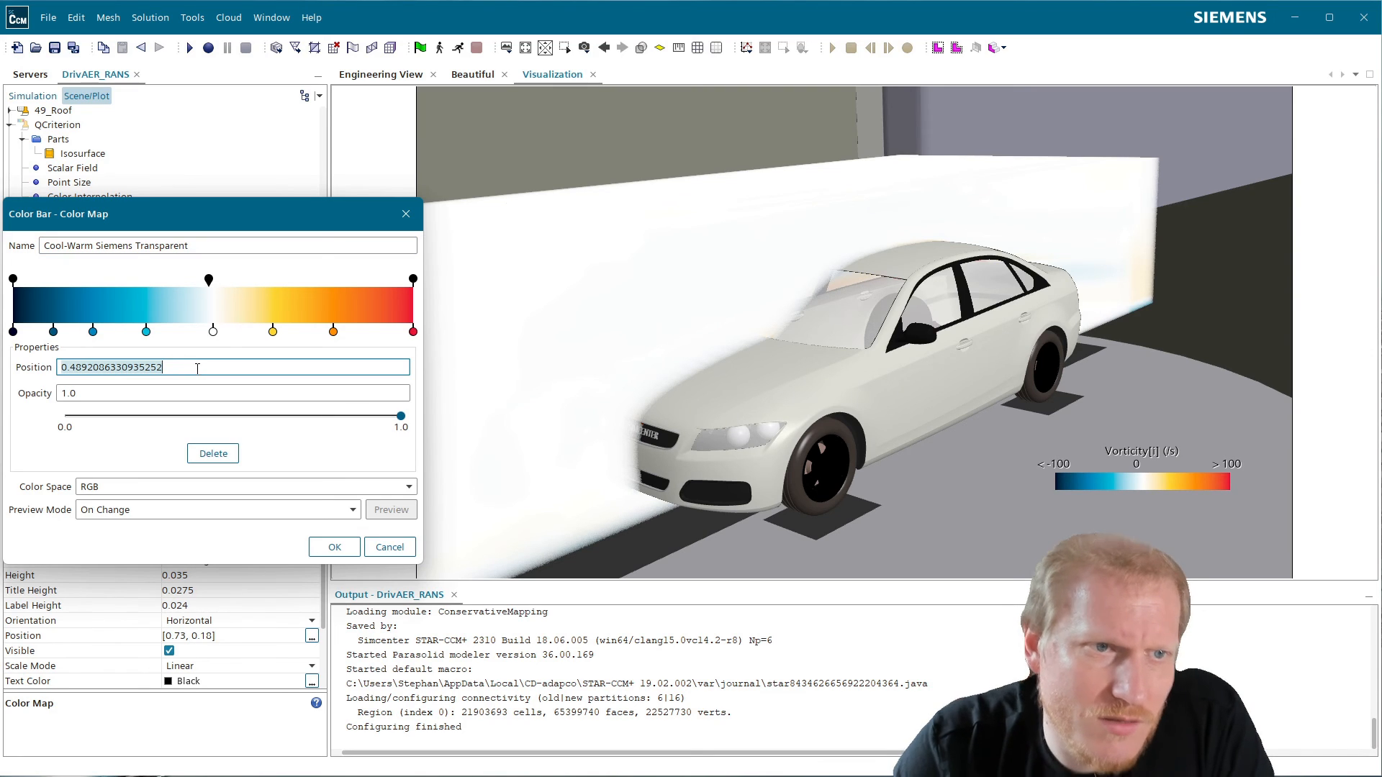
pyautogui.write('0.5')
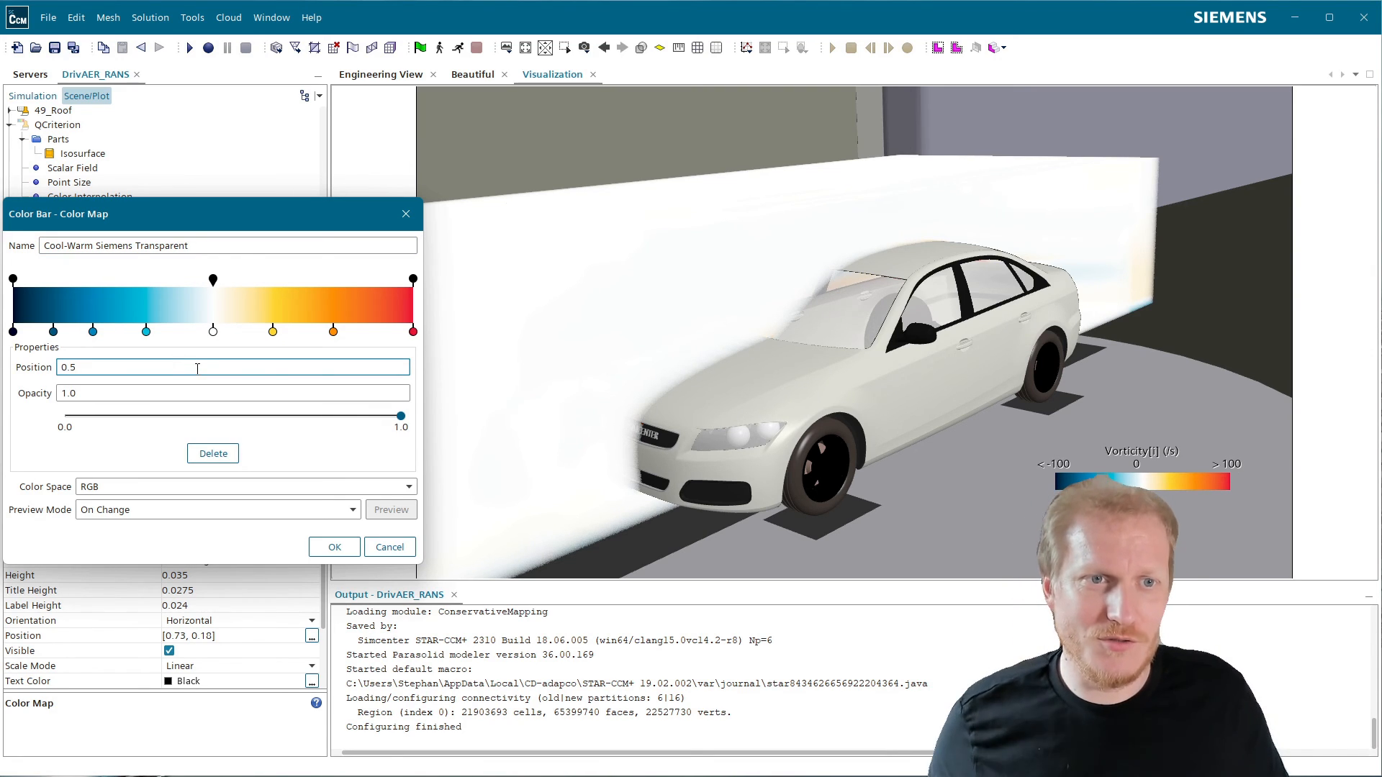
pyautogui.press('Tab')
pyautogui.write('0.0')
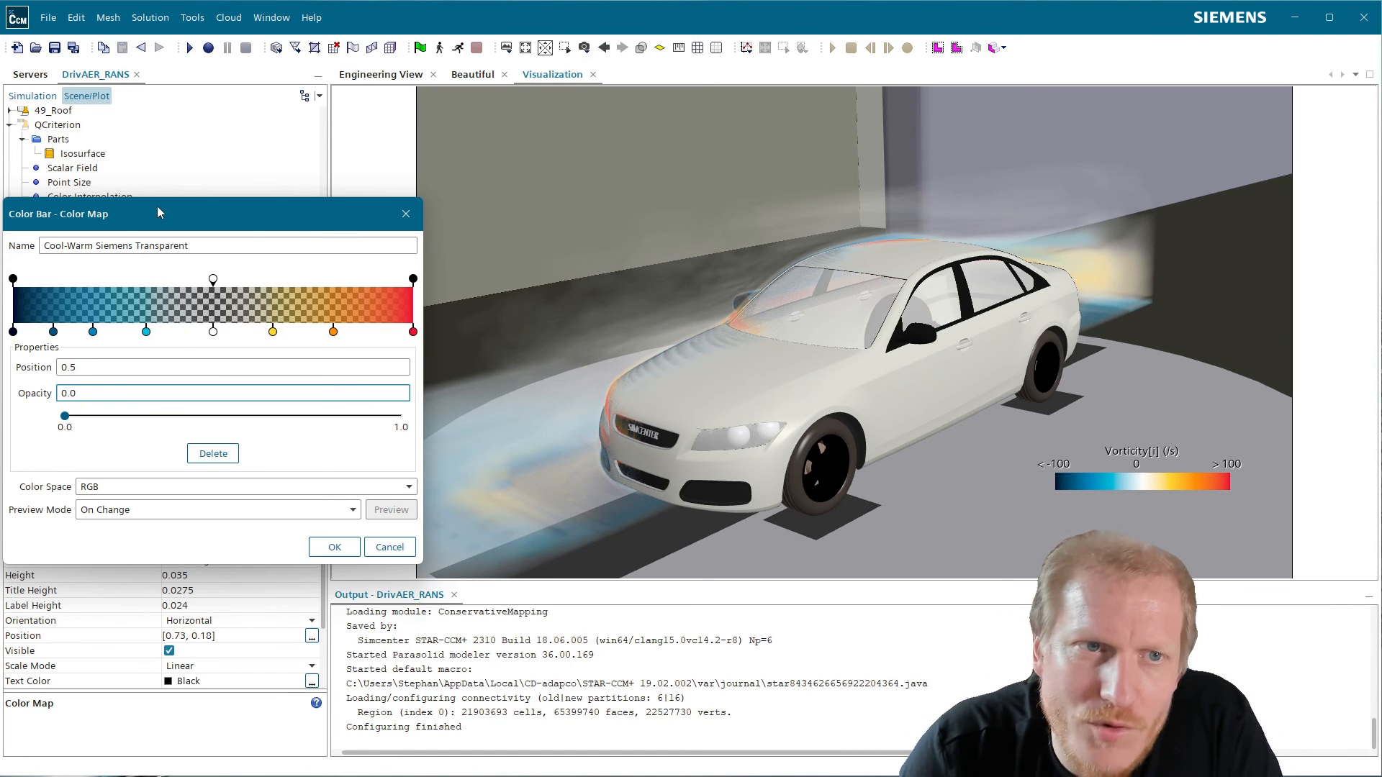
# - Add eight more opacity control points to the color map: two on each side of the centre point and two near each end
pyautogui.moveTo(159, 209); pyautogui.dragTo(159, 145)
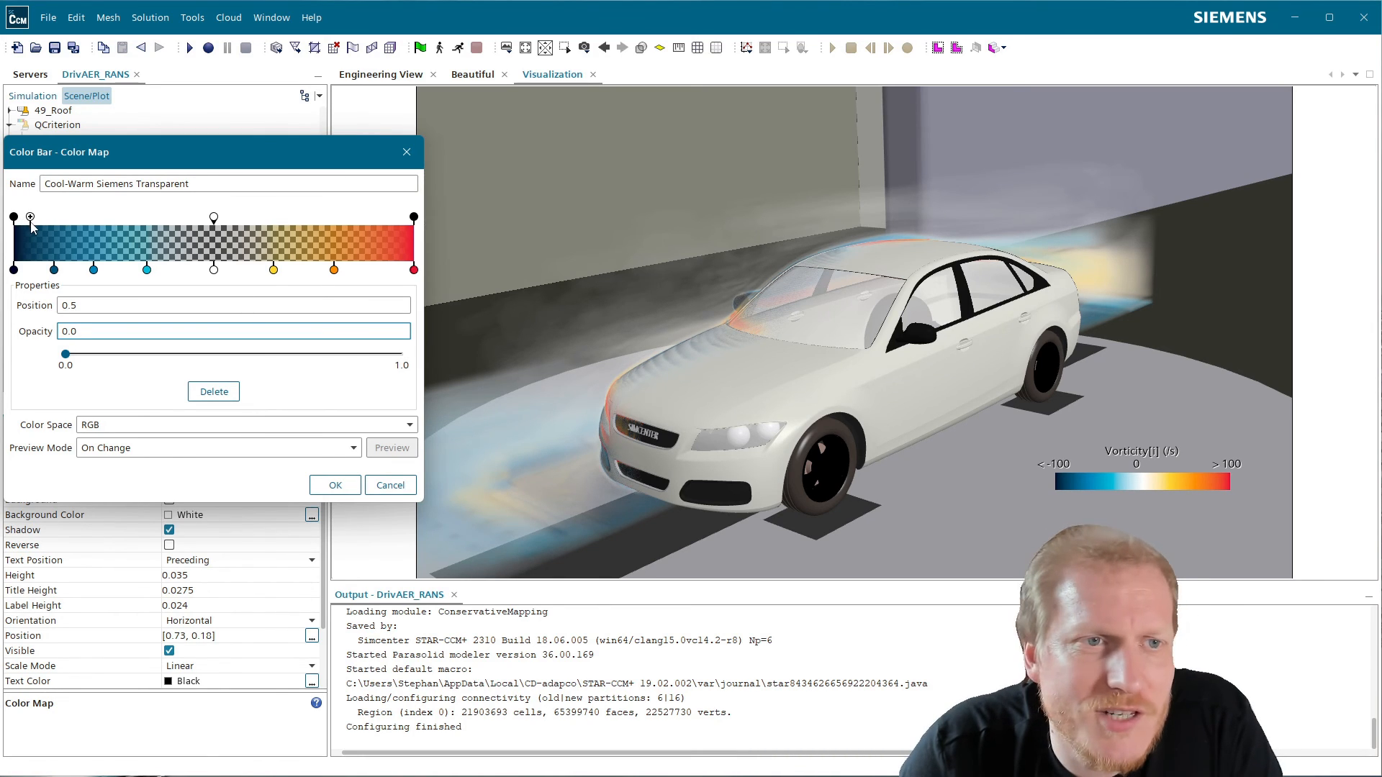
pyautogui.click(200, 224)
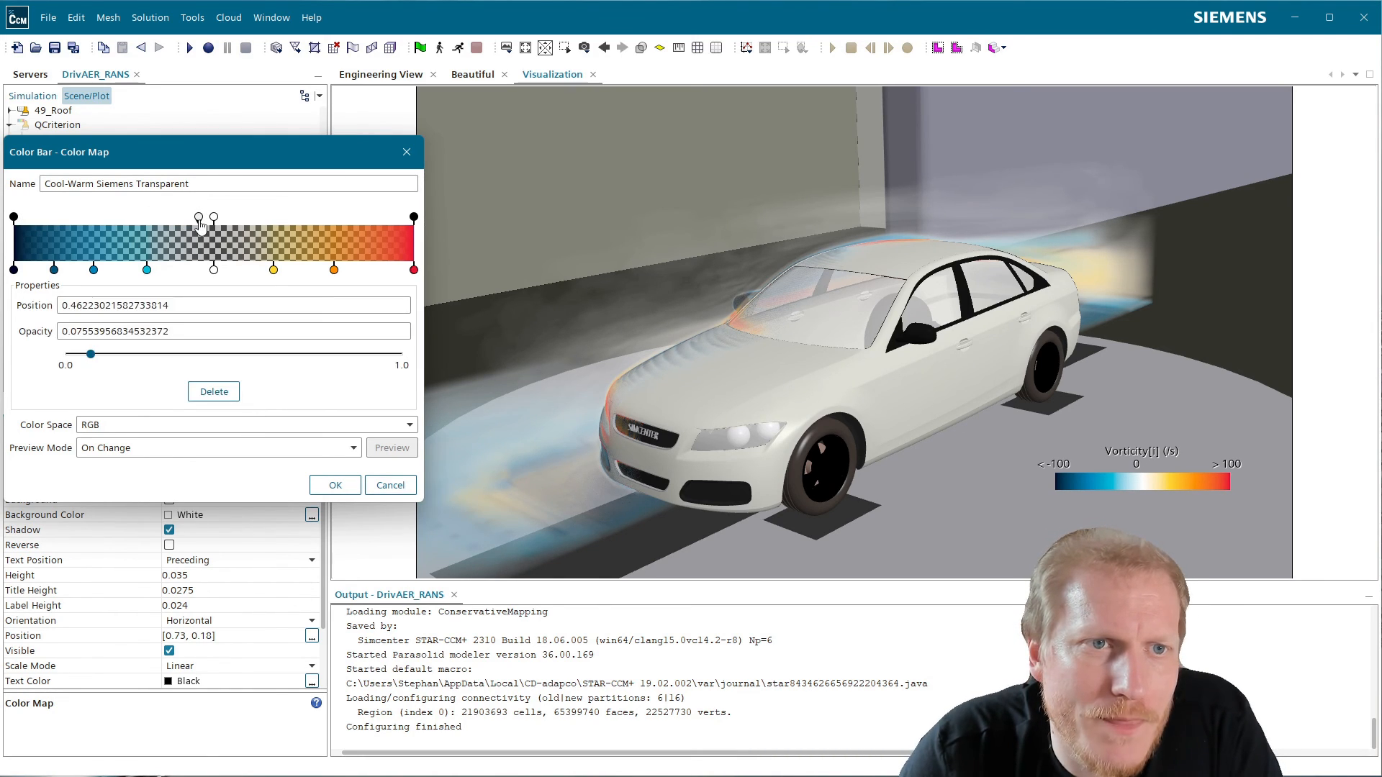
pyautogui.click(185, 220)
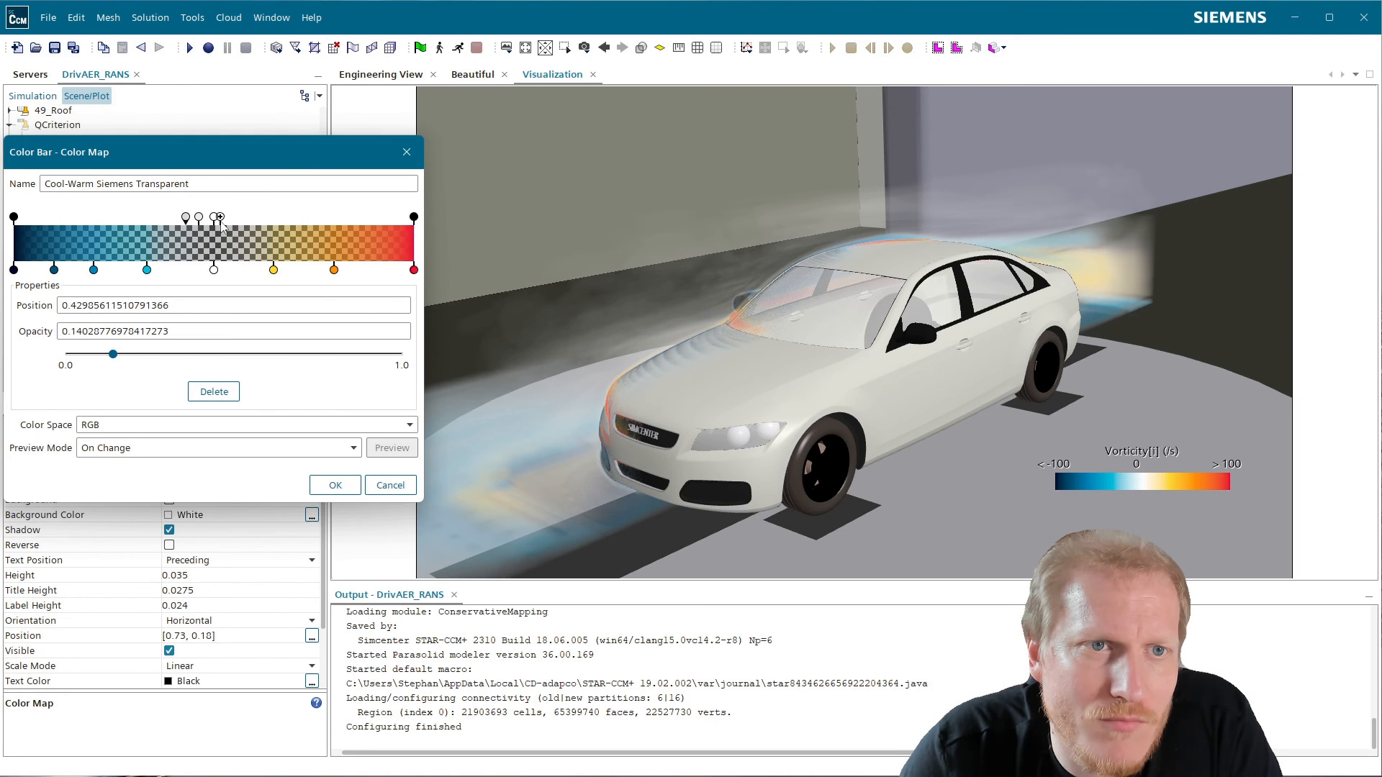
pyautogui.click(220, 219)
pyautogui.click(228, 219)
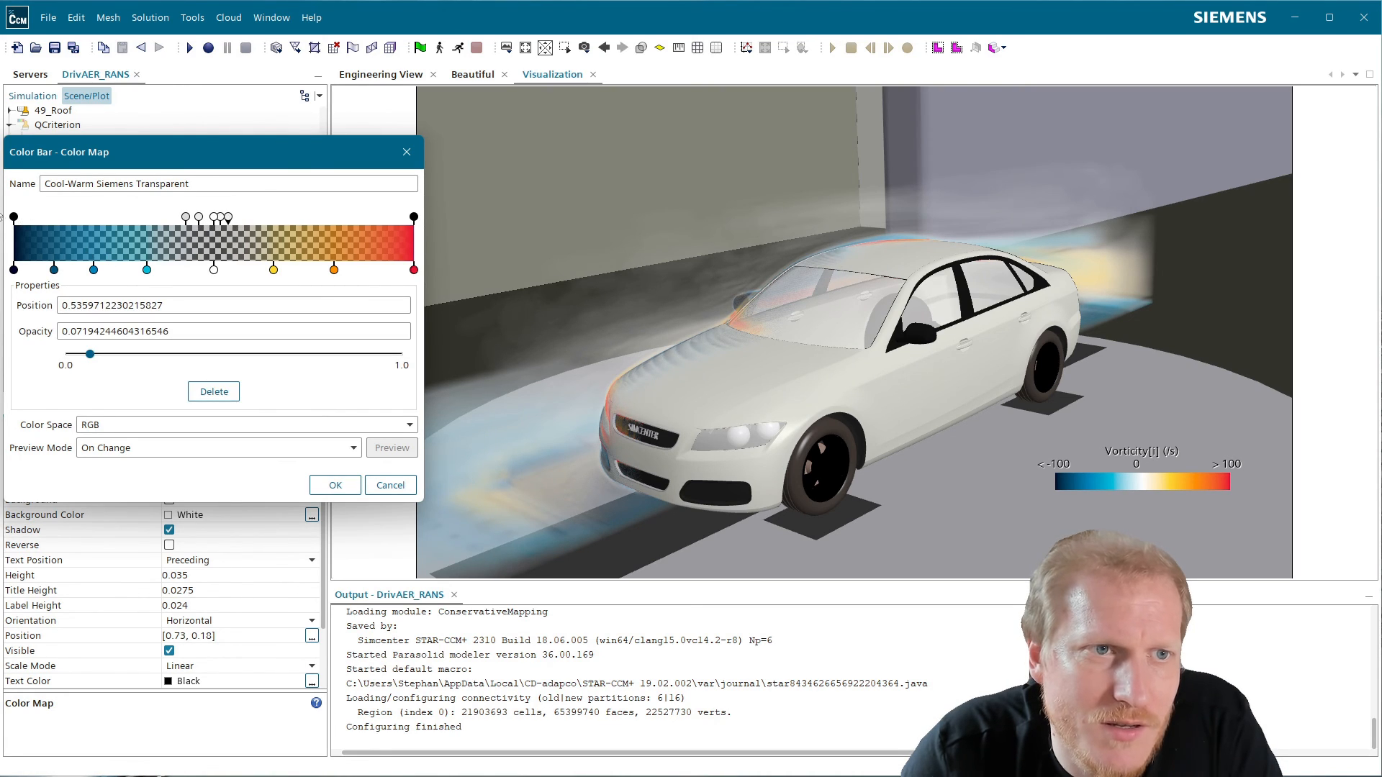
pyautogui.click(27, 219)
pyautogui.click(34, 219)
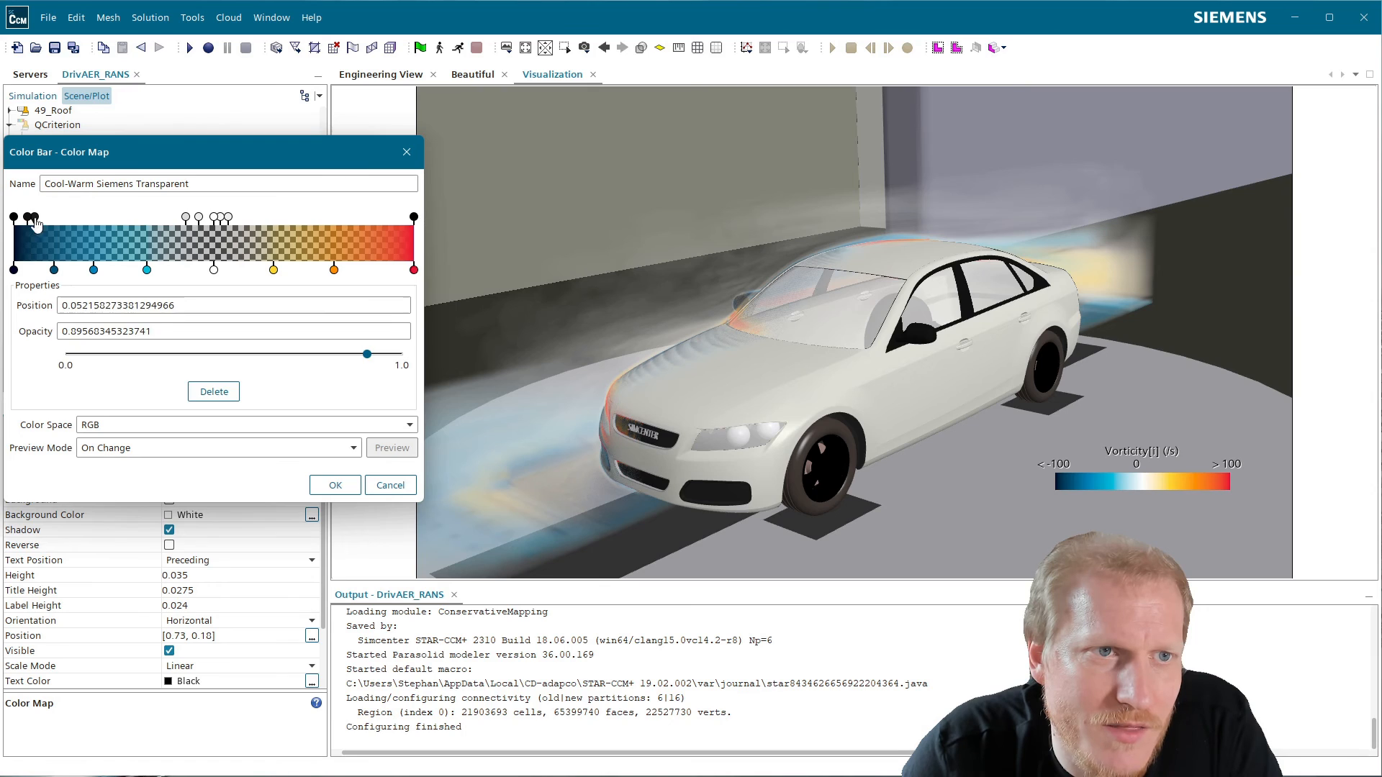
pyautogui.click(408, 225)
pyautogui.click(401, 224)
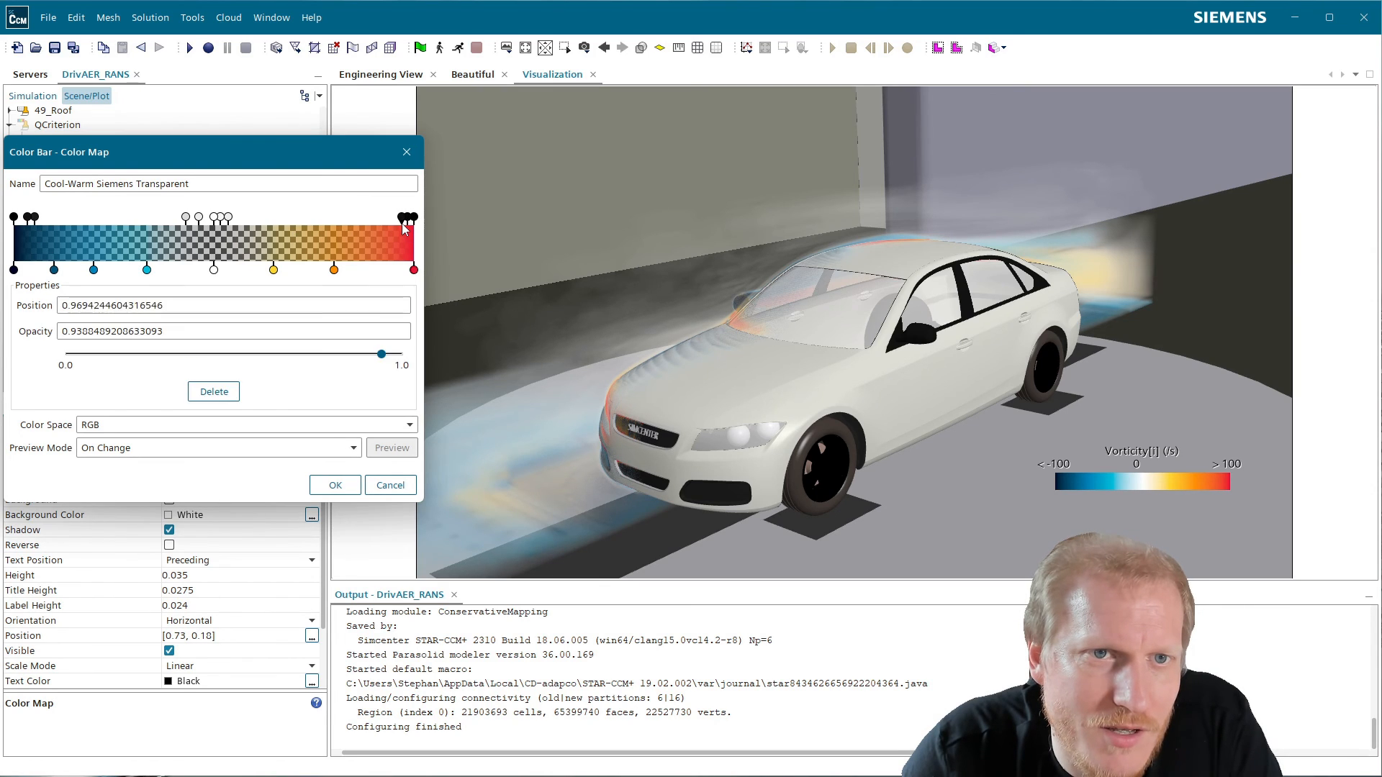
# - Align the outer opacity points with the yellow, orange, light-blue and mid-blue color points, and delete the extra opacity point at the dark-blue end
pyautogui.moveTo(401, 224); pyautogui.dragTo(273, 228)
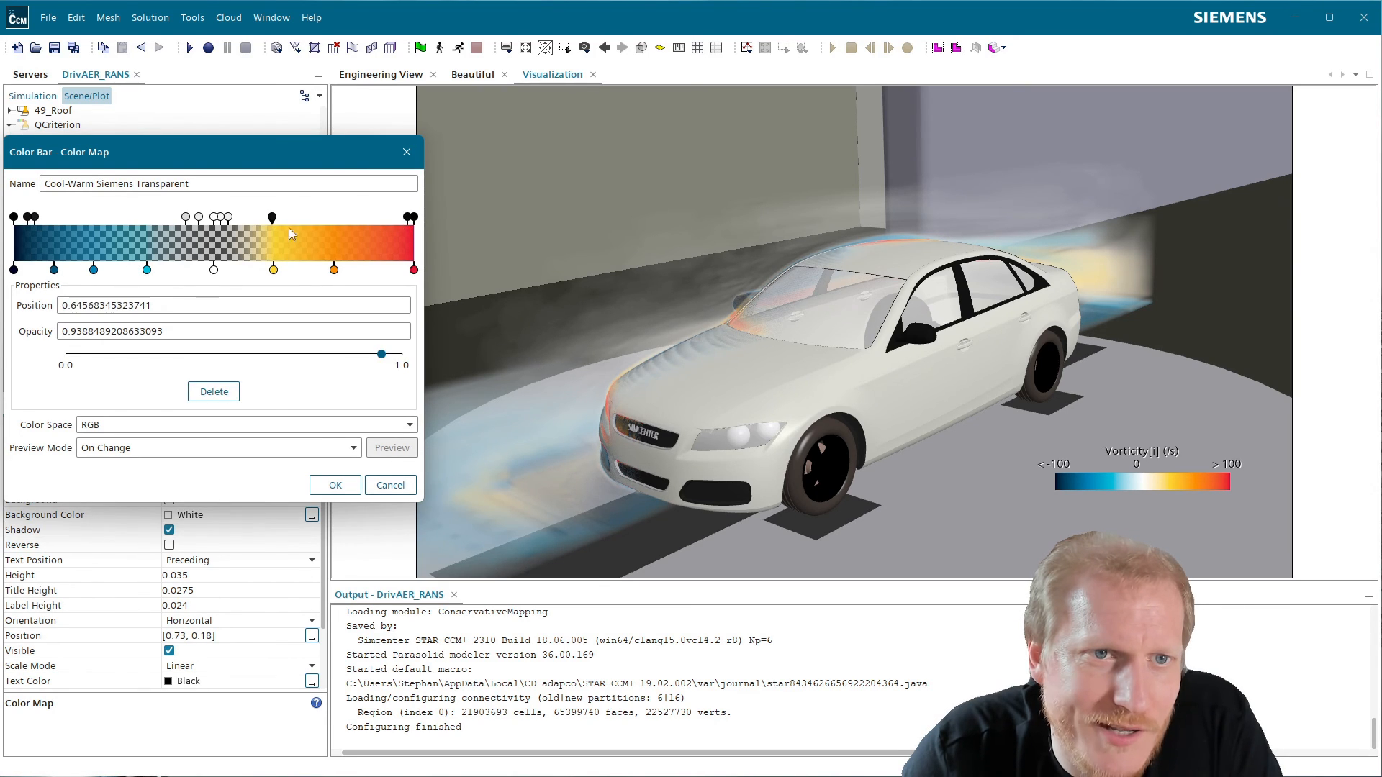
pyautogui.moveTo(406, 223); pyautogui.dragTo(335, 230)
pyautogui.moveTo(33, 217); pyautogui.dragTo(147, 217)
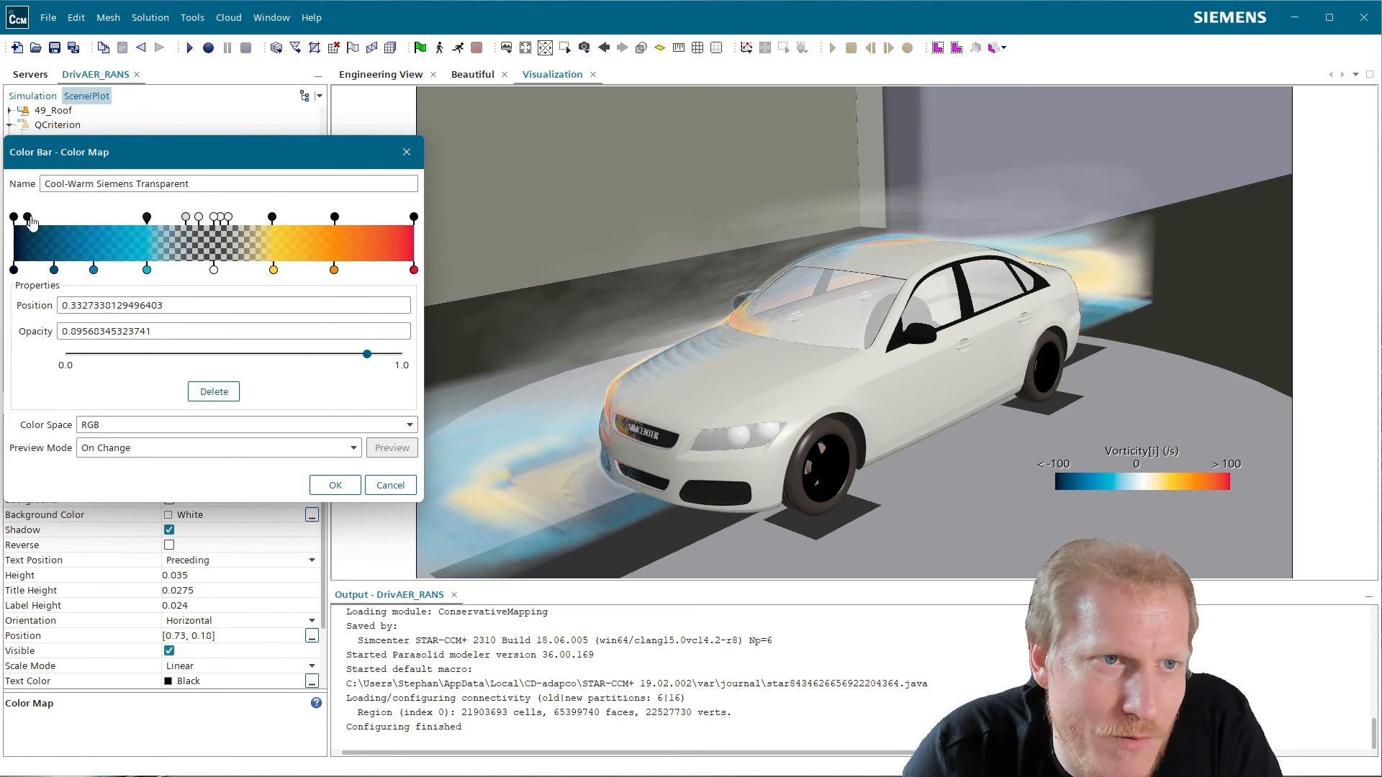
pyautogui.moveTo(27, 217); pyautogui.dragTo(94, 227)
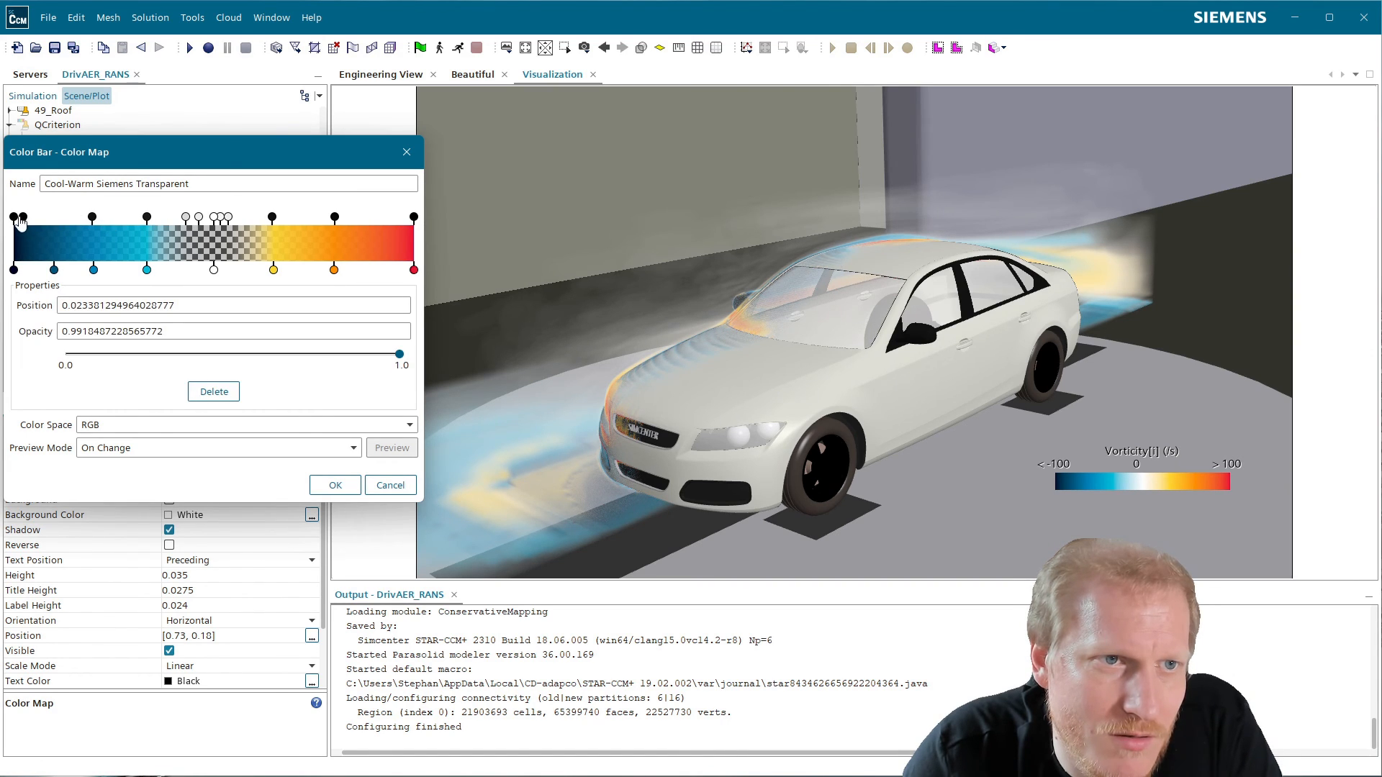
pyautogui.moveTo(23, 217); pyautogui.dragTo(58, 219)
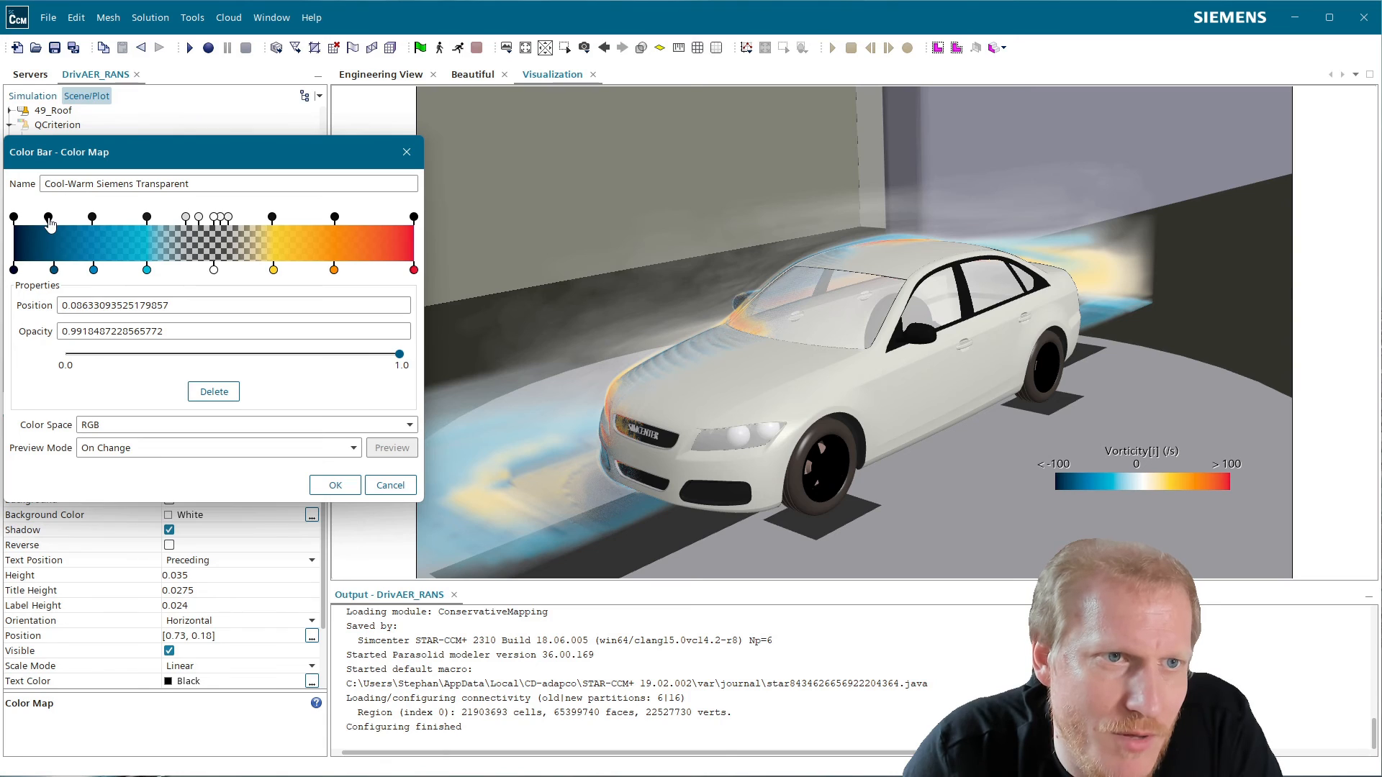
pyautogui.click(194, 391)
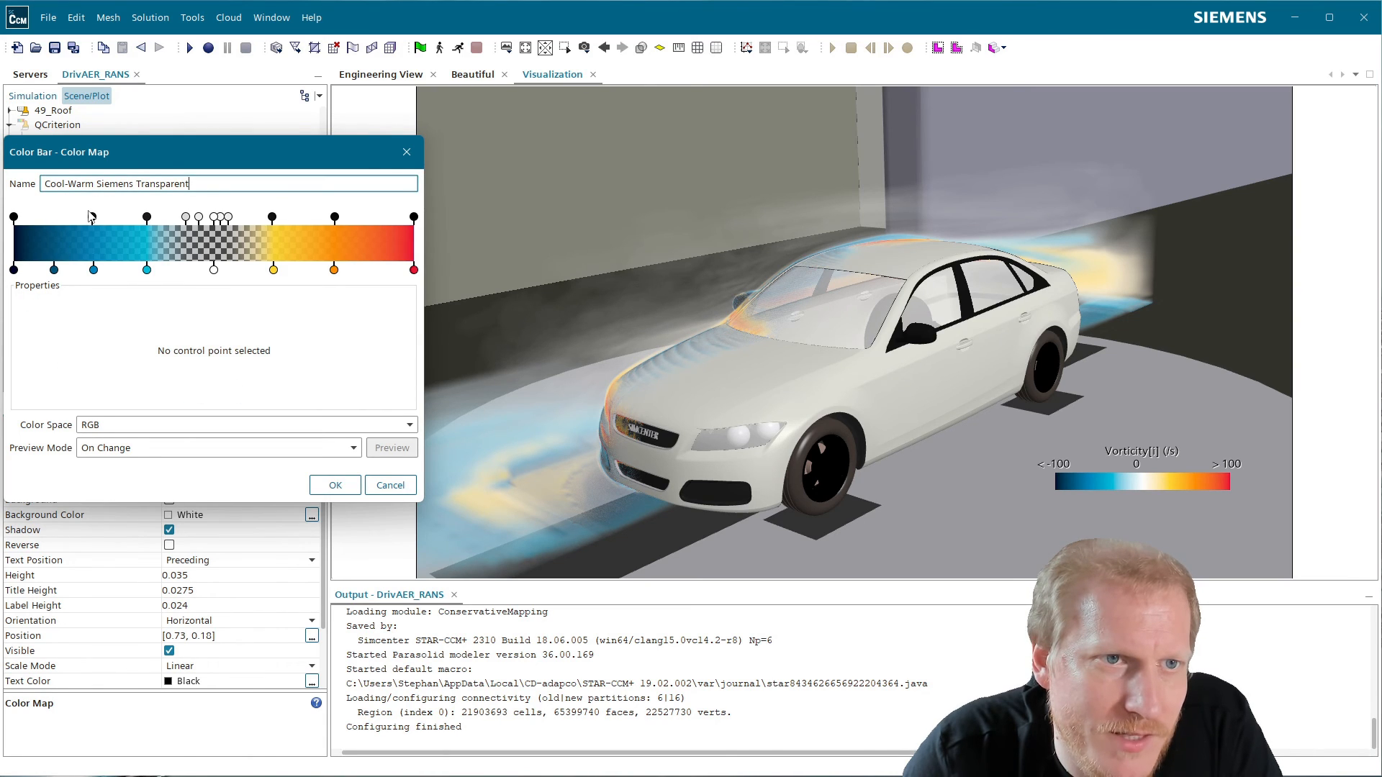
# - Spread four low-opacity points from the centre between the blue opacity points, moving the last two to about 0.16 and 0.045
pyautogui.moveTo(186, 216); pyautogui.dragTo(123, 220)
pyautogui.click(201, 221)
pyautogui.moveTo(217, 222); pyautogui.dragTo(80, 224)
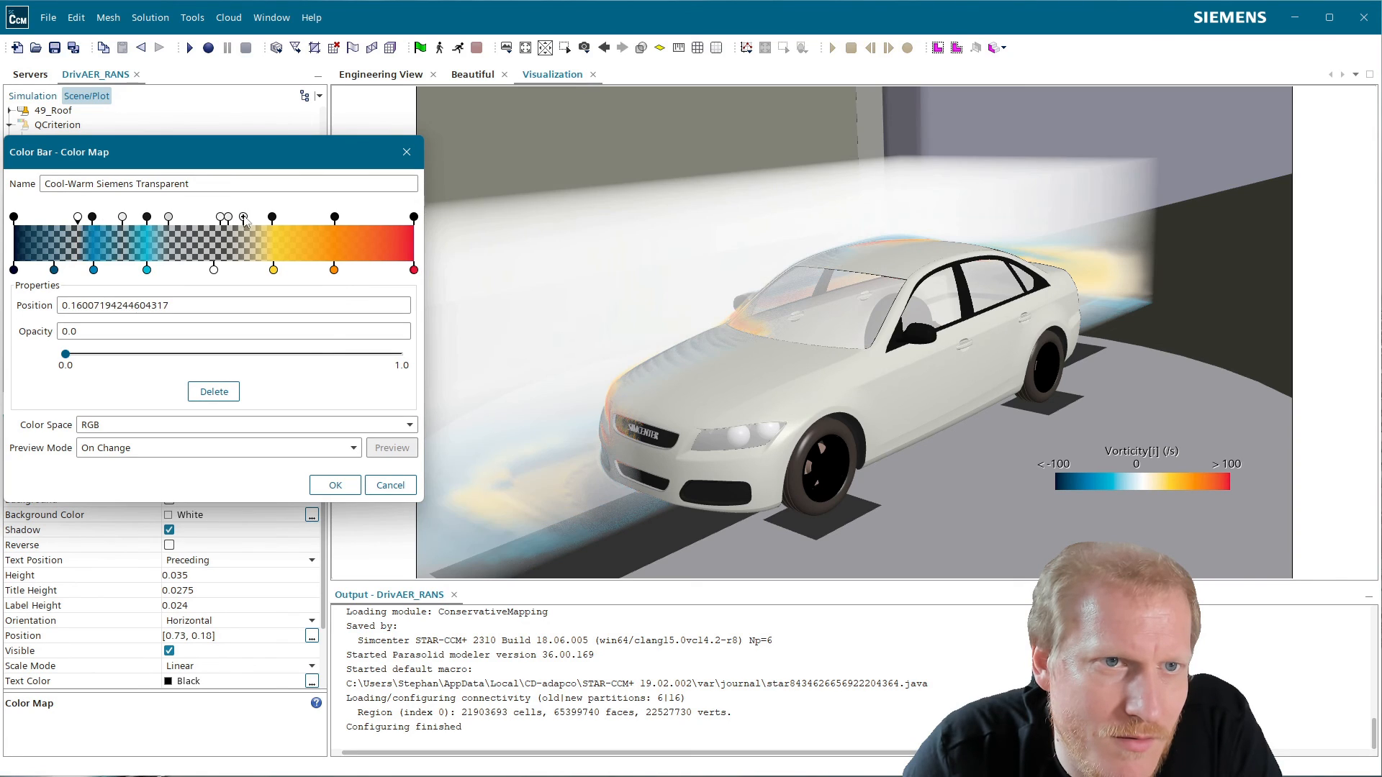
pyautogui.click(222, 221)
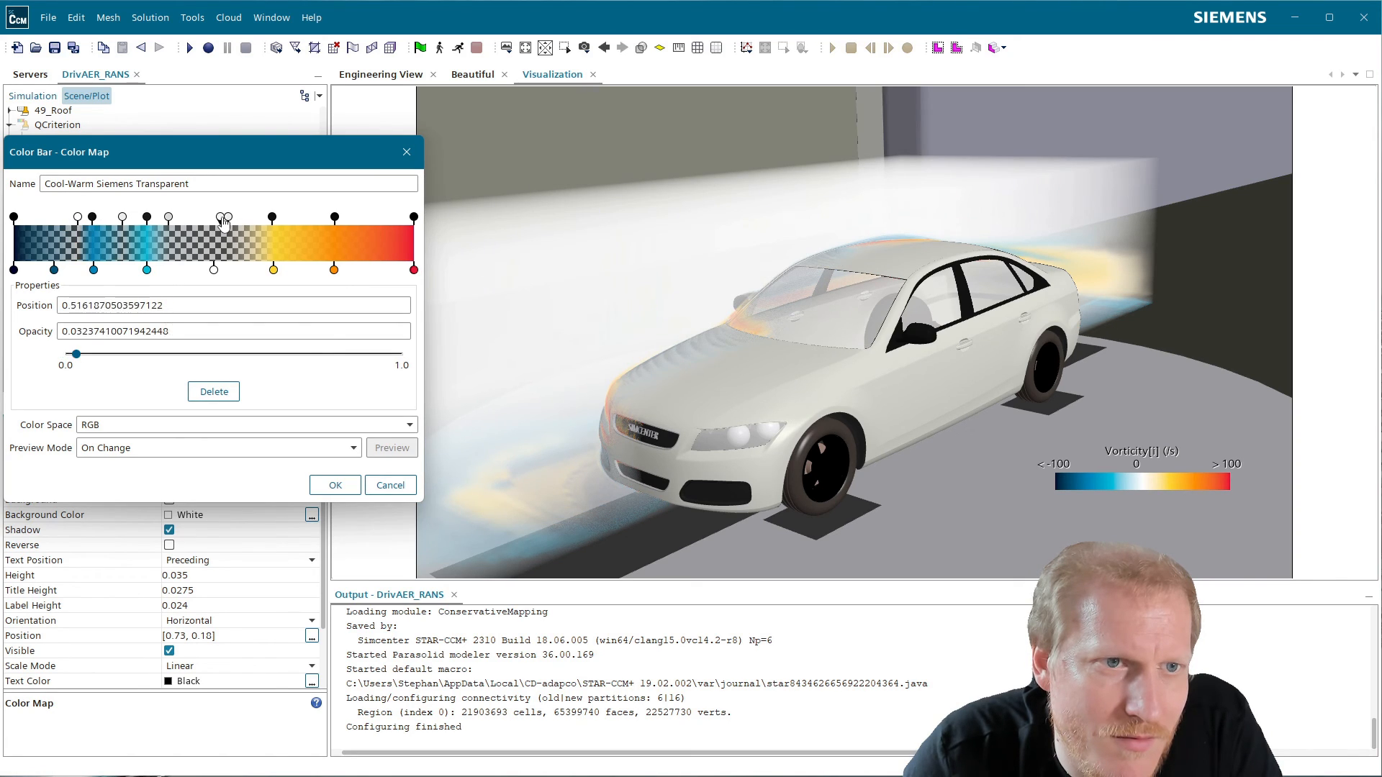
pyautogui.moveTo(224, 222); pyautogui.dragTo(31, 221)
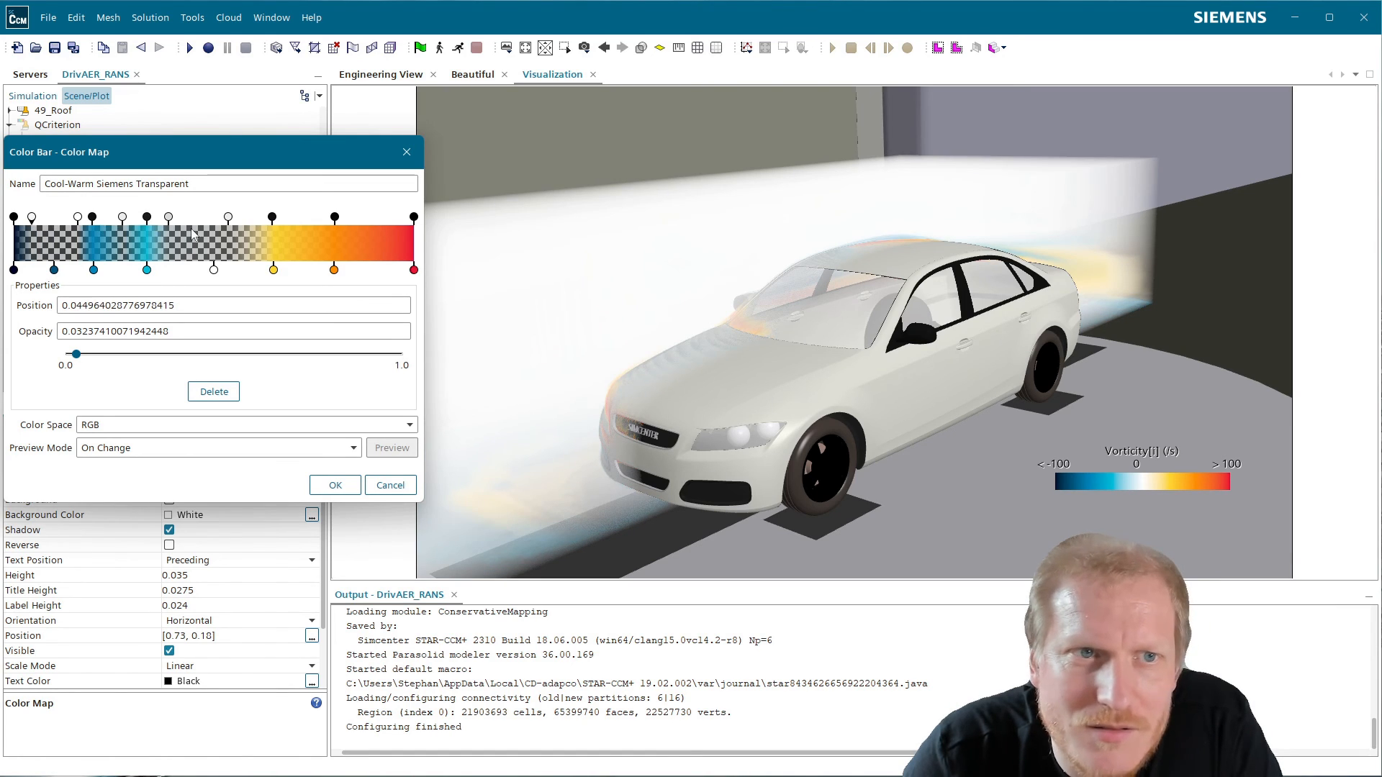
# - Set the remaining low-opacity point just above the centre to opacity 0.0 and position 0.5
pyautogui.click(228, 219)
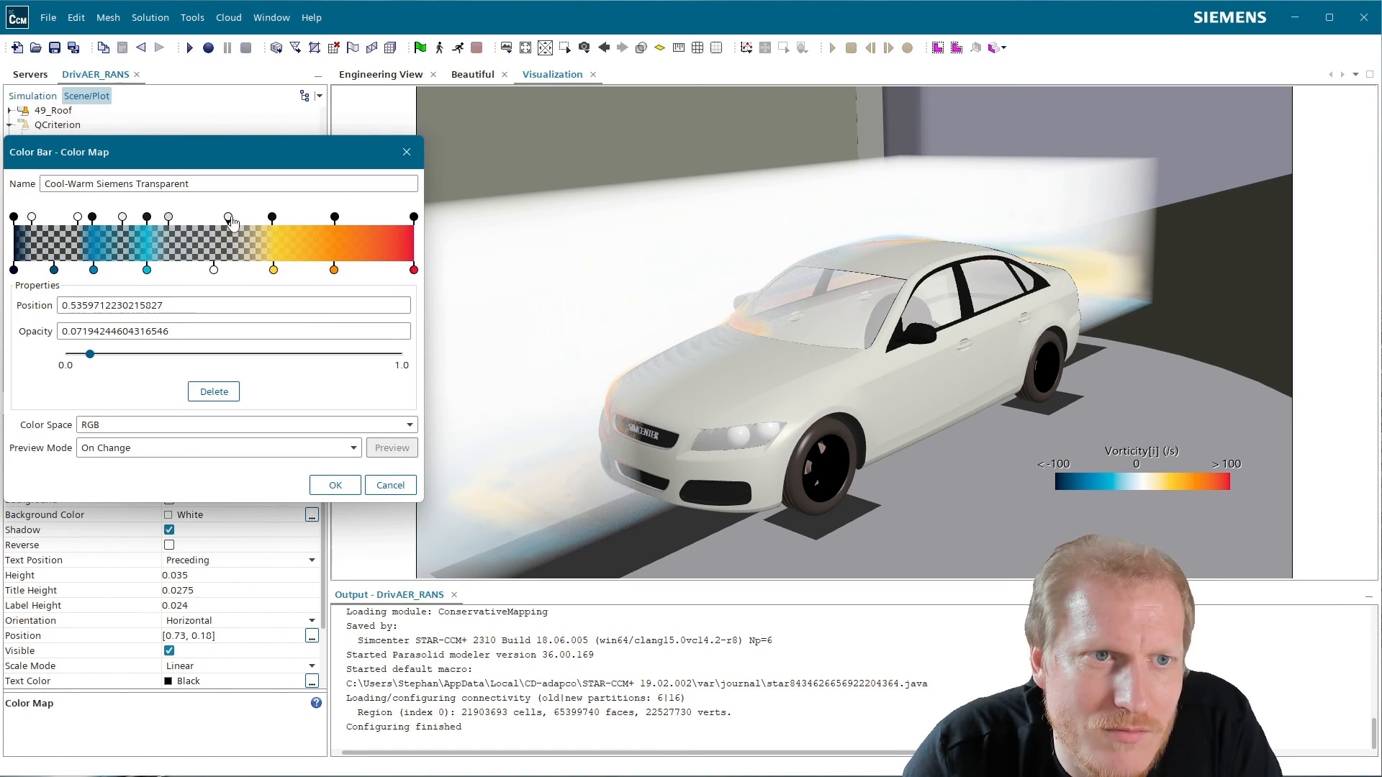
pyautogui.tripleClick(196, 332)
pyautogui.write('0.0')
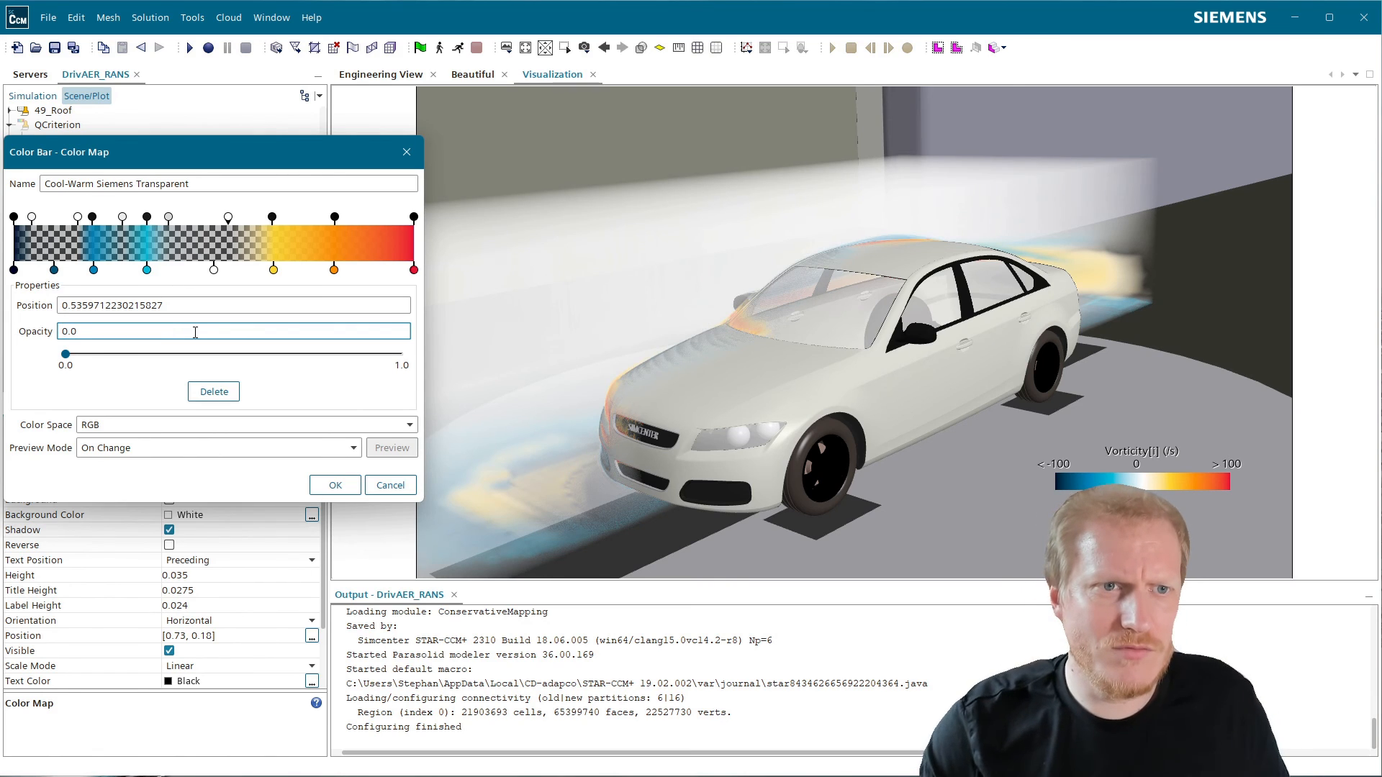
pyautogui.tripleClick(186, 306)
pyautogui.write('.5')
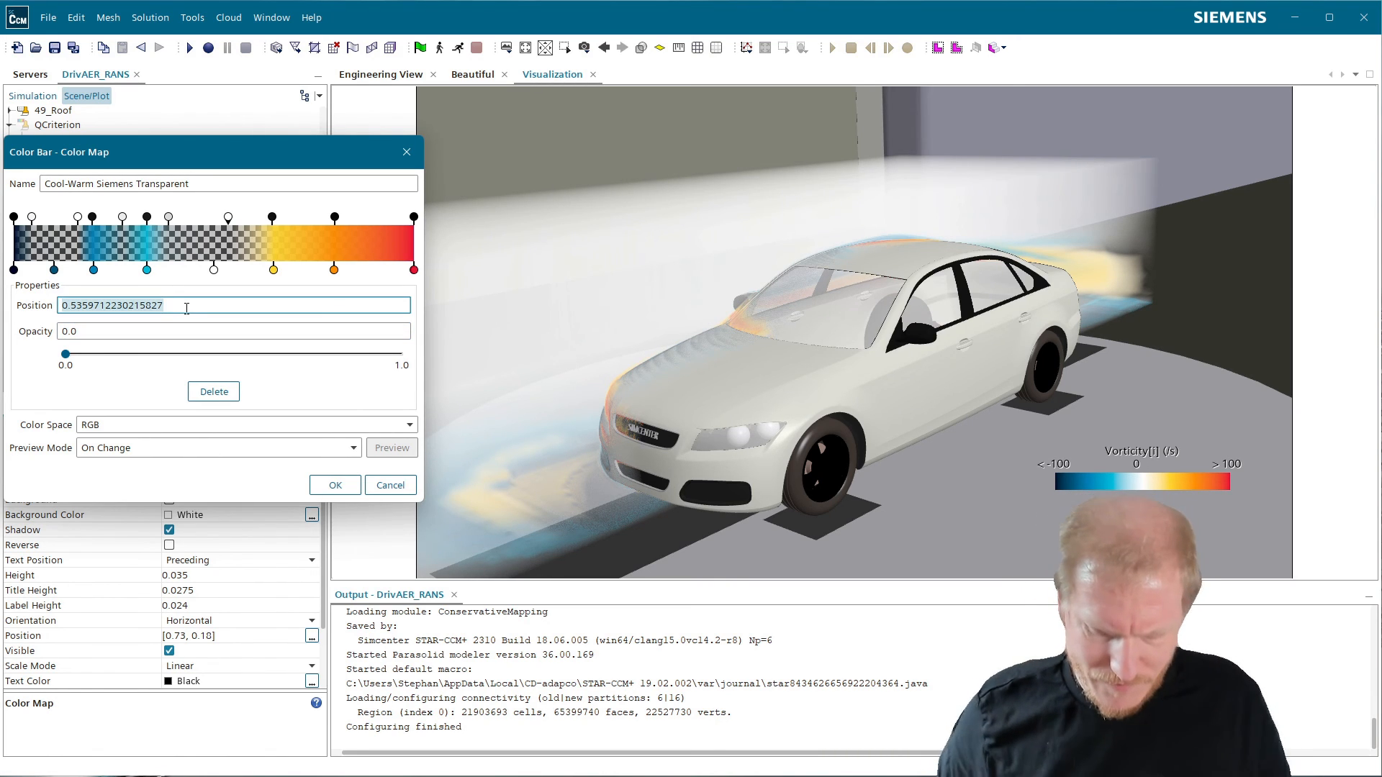
pyautogui.press('Return')
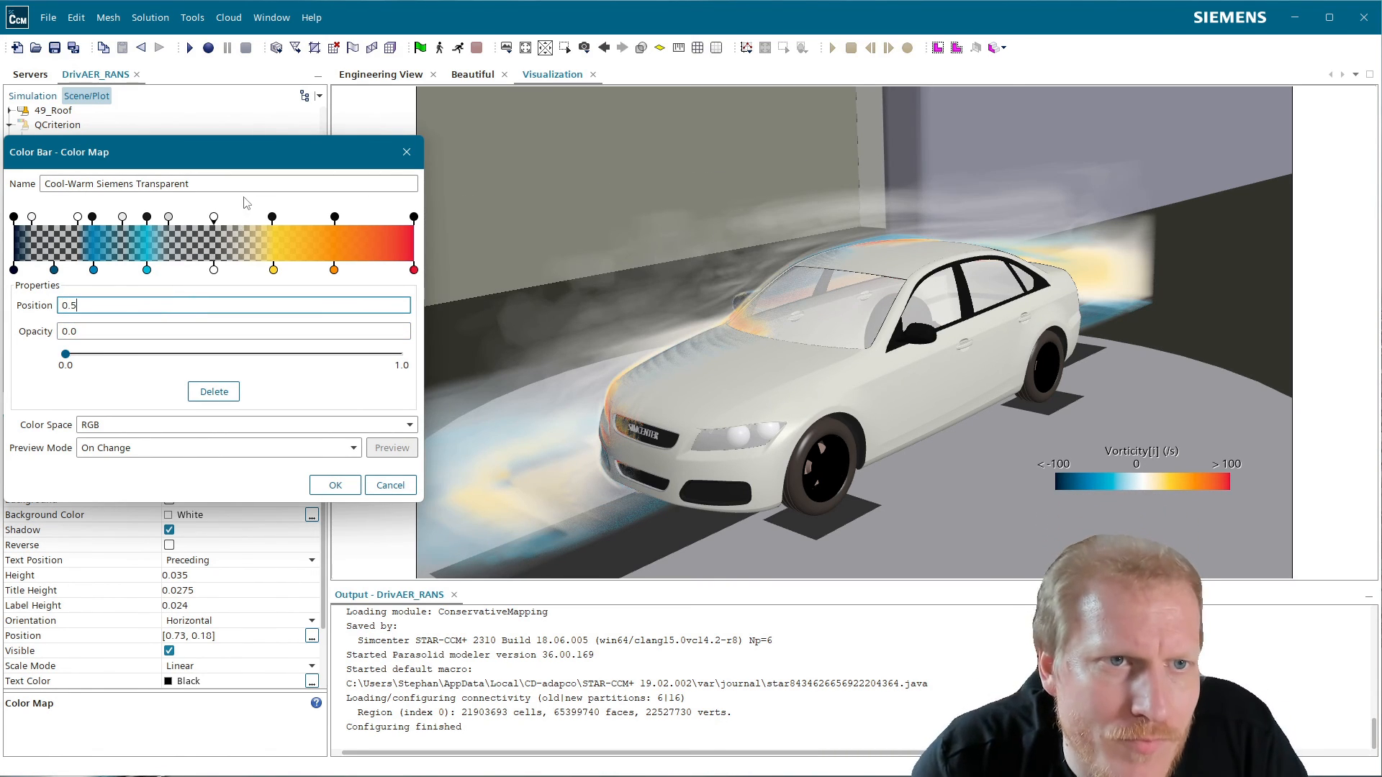
# - Add three opacity points above the centre, spread them to about 0.74, 0.84 and near the red end, and apply the color map
pyautogui.click(222, 217)
pyautogui.click(232, 219)
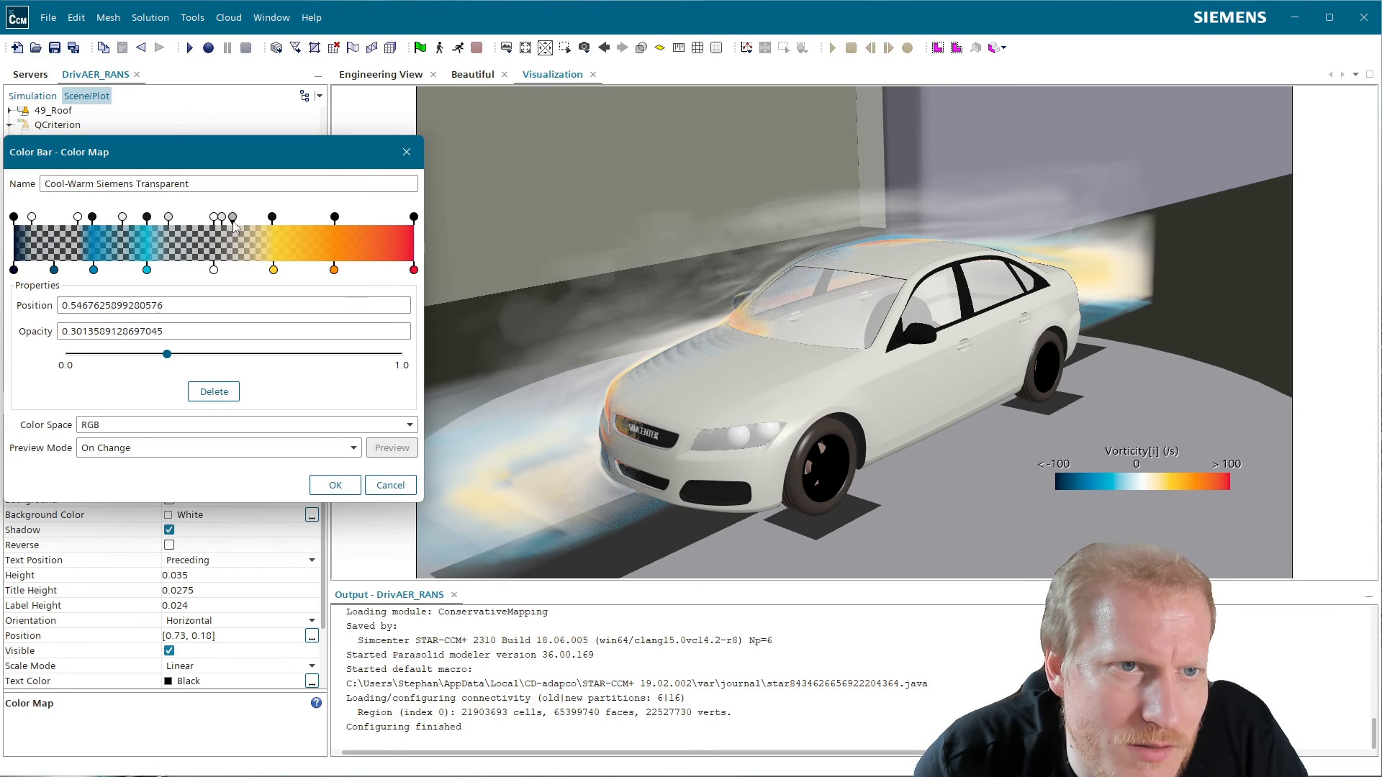
pyautogui.click(239, 220)
pyautogui.click(238, 219)
pyautogui.moveTo(238, 218); pyautogui.dragTo(401, 218)
pyautogui.moveTo(233, 219); pyautogui.dragTo(351, 229)
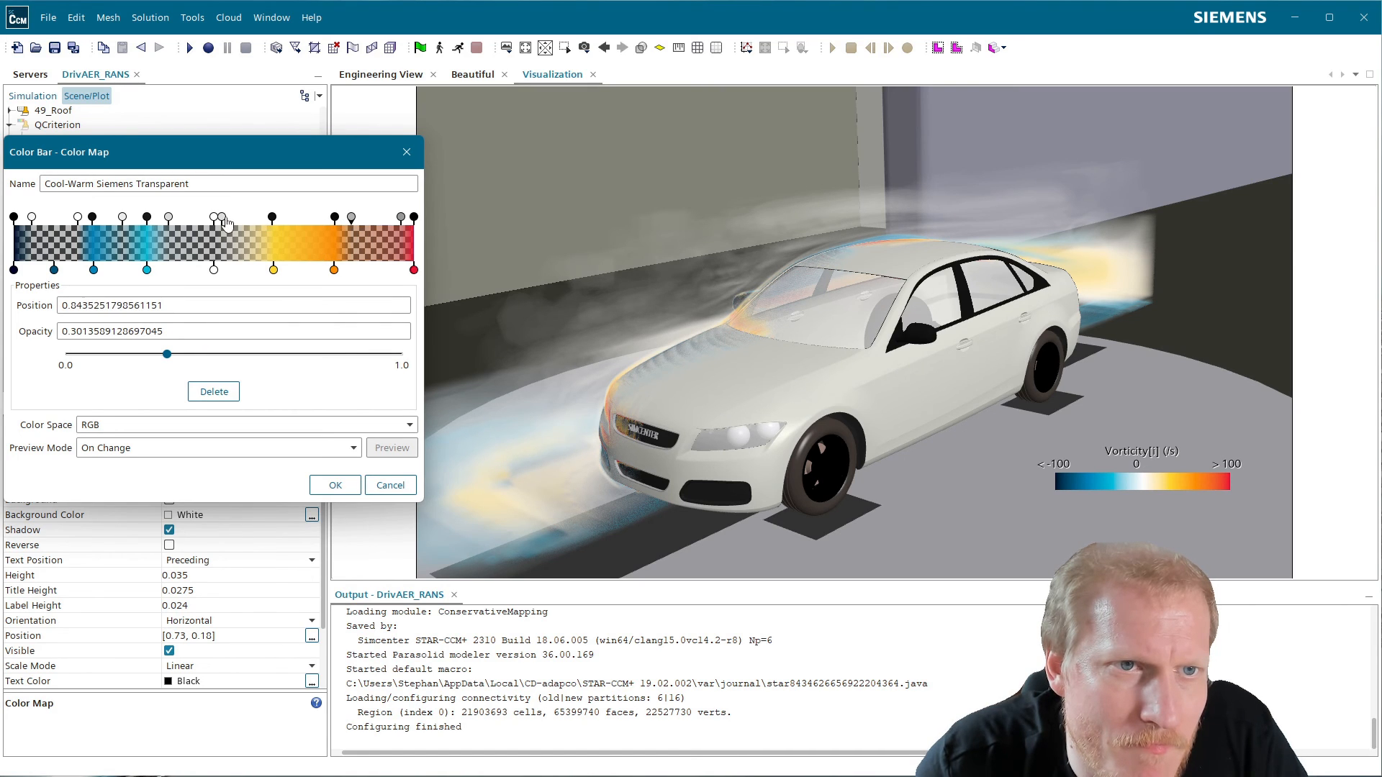
pyautogui.moveTo(222, 218); pyautogui.dragTo(311, 228)
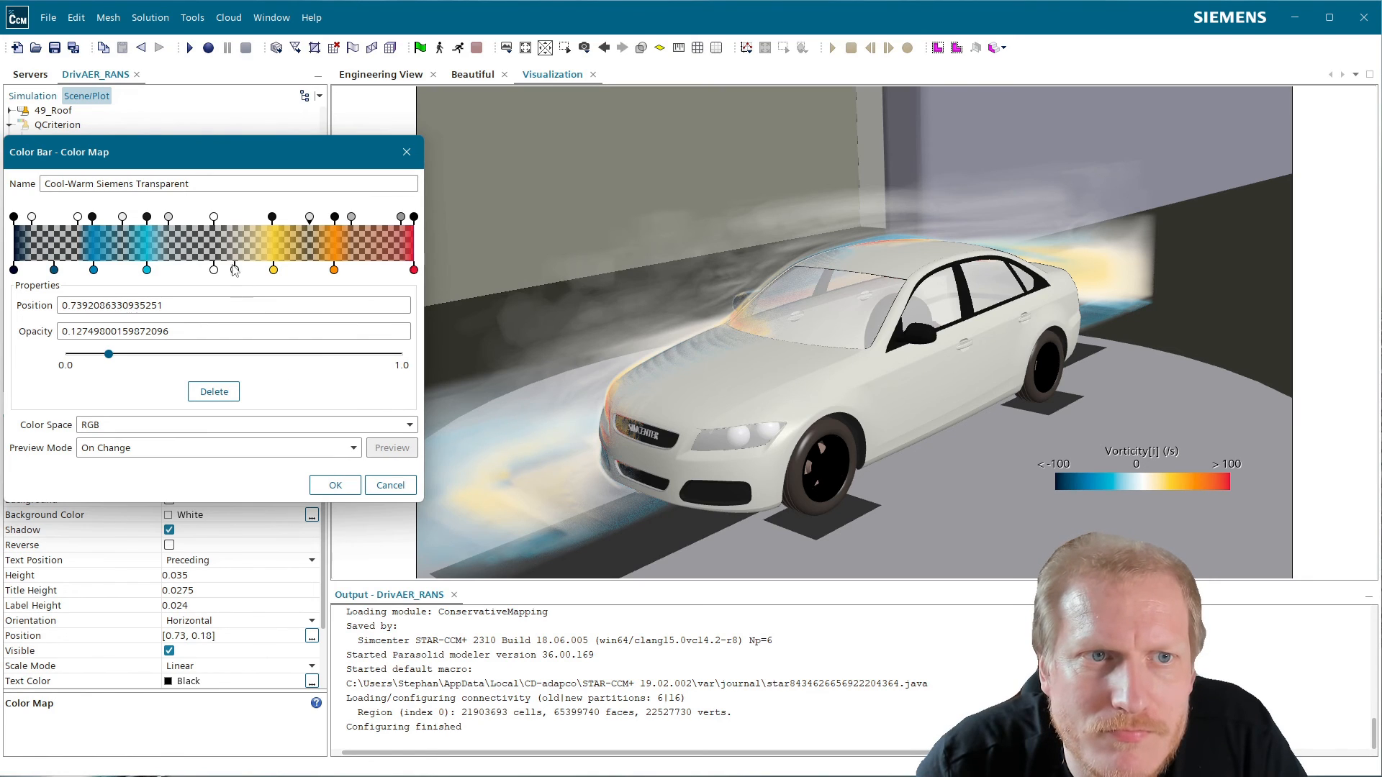
pyautogui.click(335, 486)
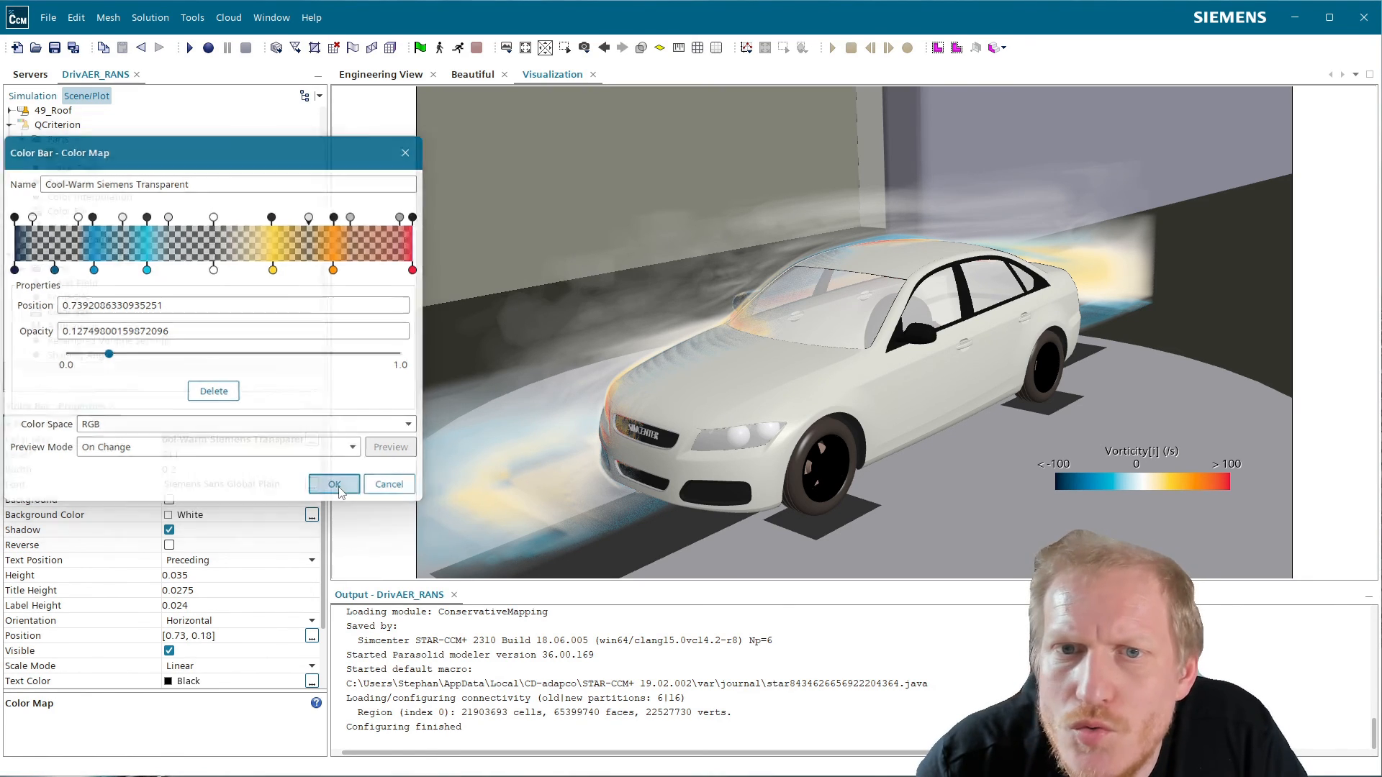
# - Set the opacity to 0.03 for the point between light blue and the centre and the point between yellow and orange
pyautogui.moveTo(568, 451); pyautogui.dragTo(866, 244)
pyautogui.scroll(-3, 946, 325)
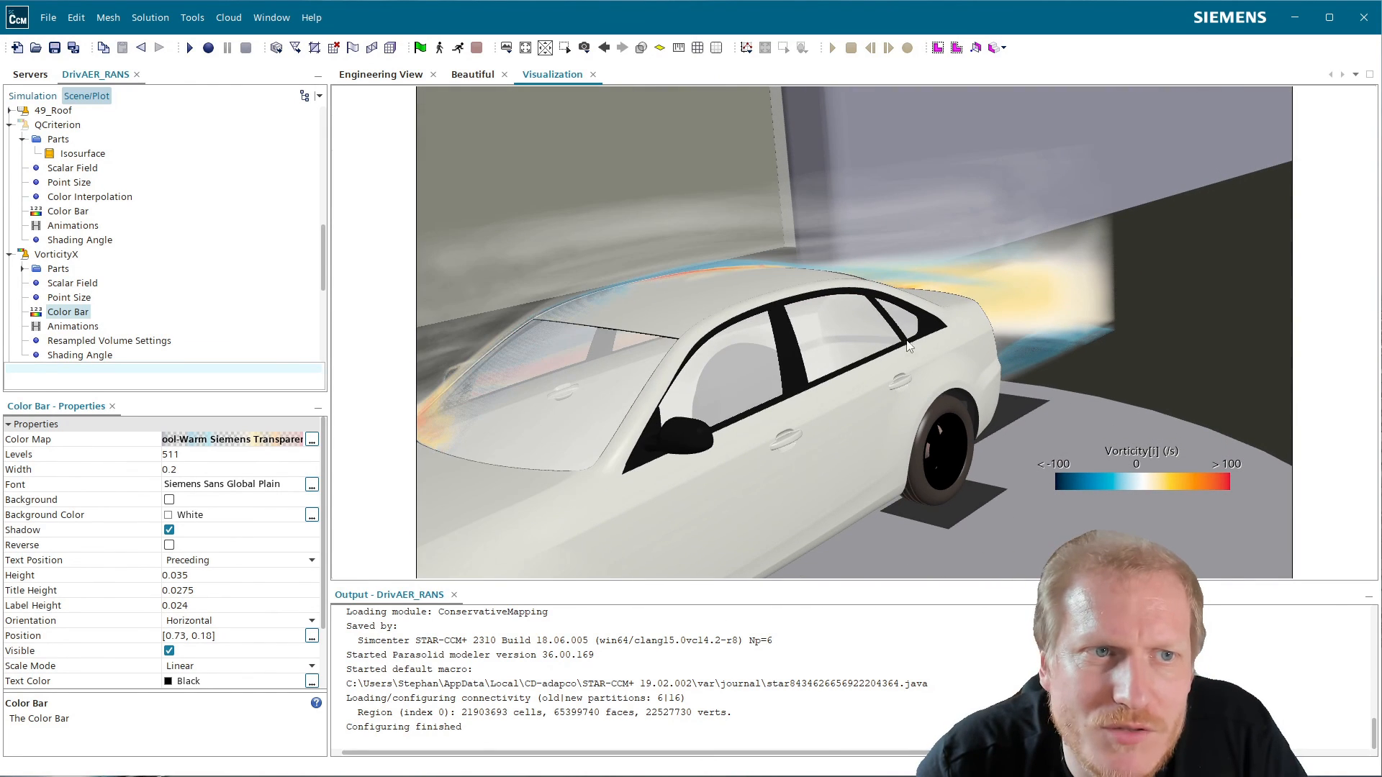
pyautogui.click(312, 440)
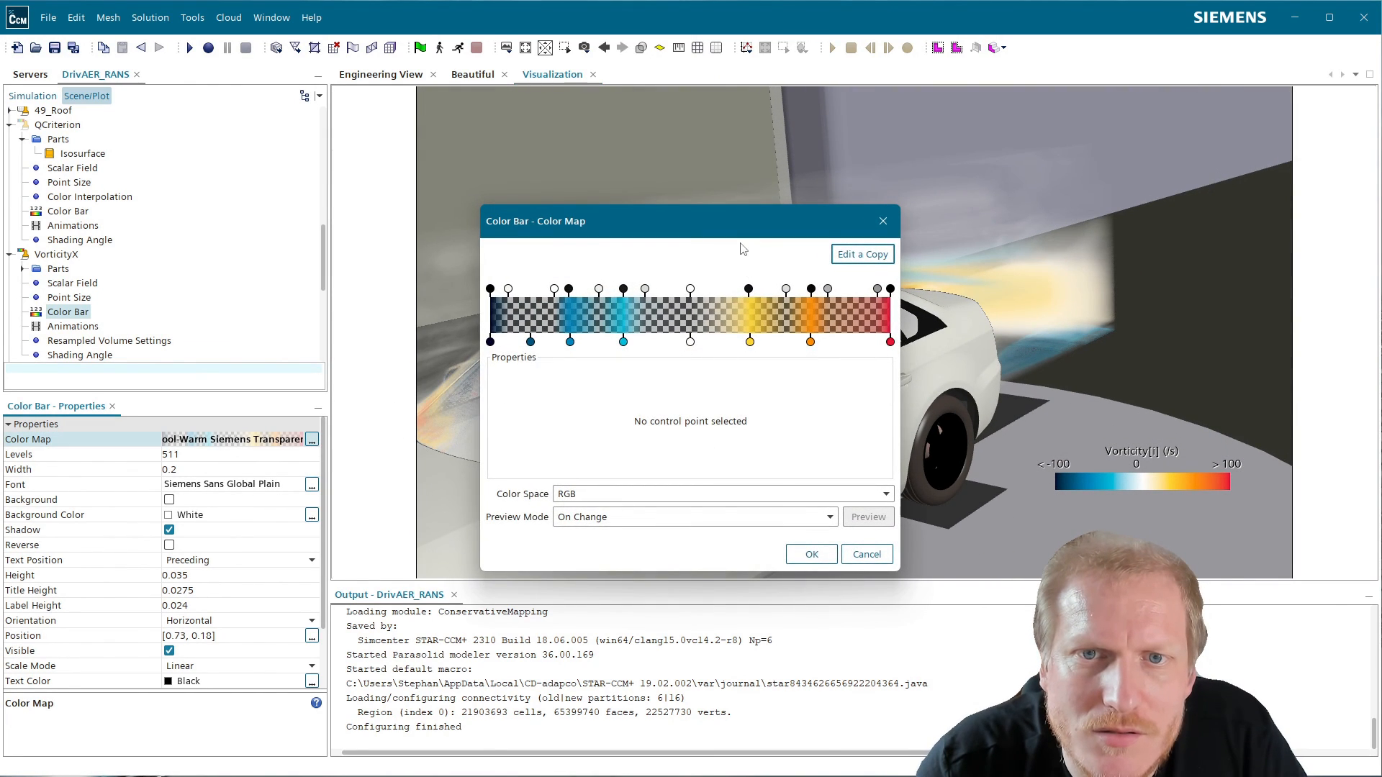
pyautogui.moveTo(723, 239); pyautogui.dragTo(309, 235)
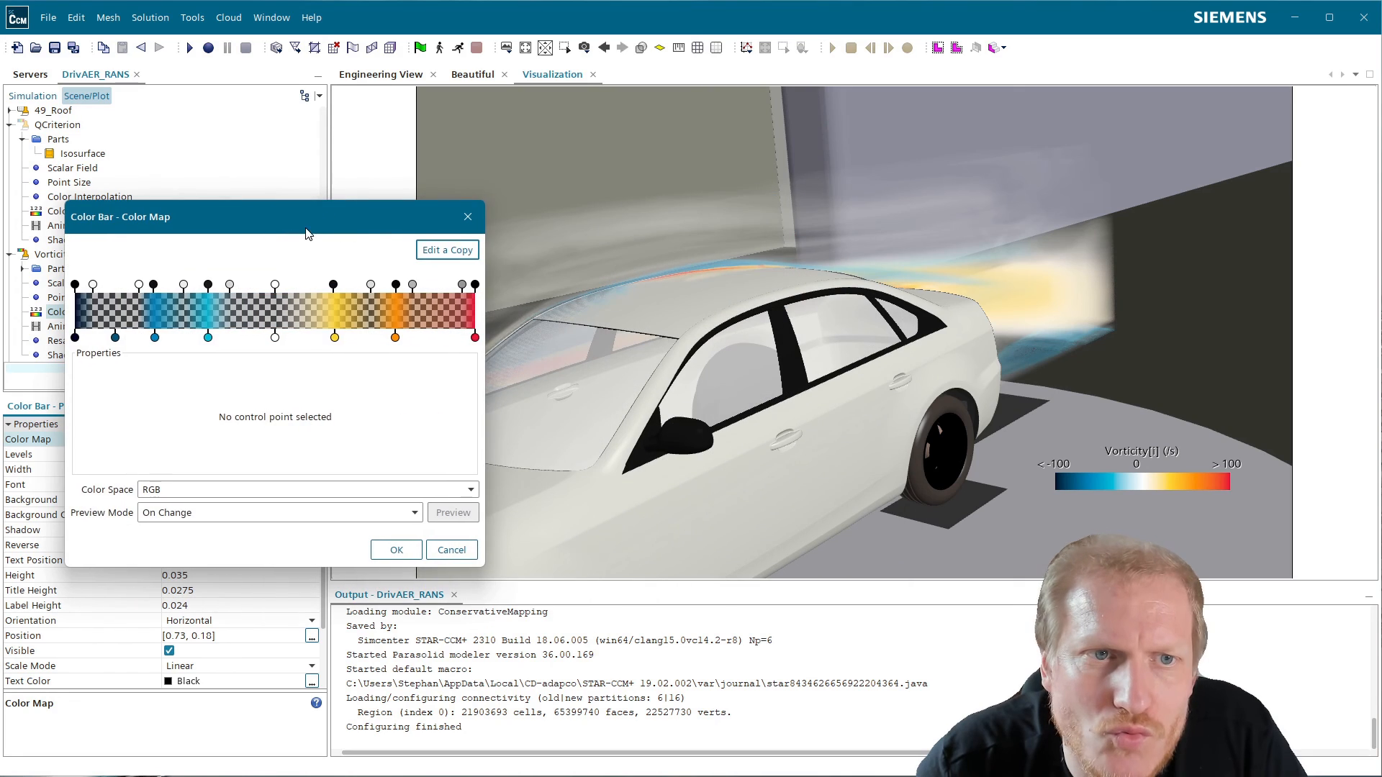
pyautogui.click(230, 286)
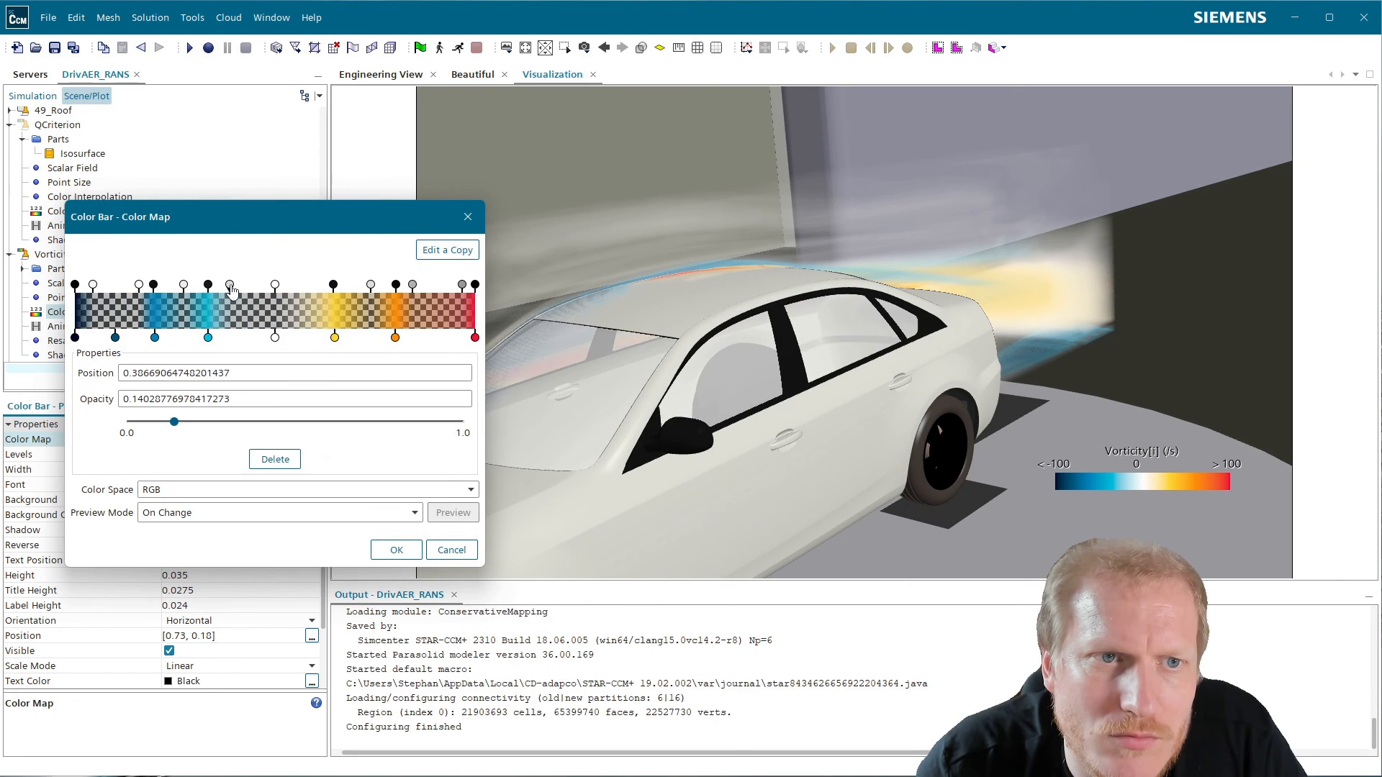
pyautogui.doubleClick(253, 397)
pyautogui.write('0.03')
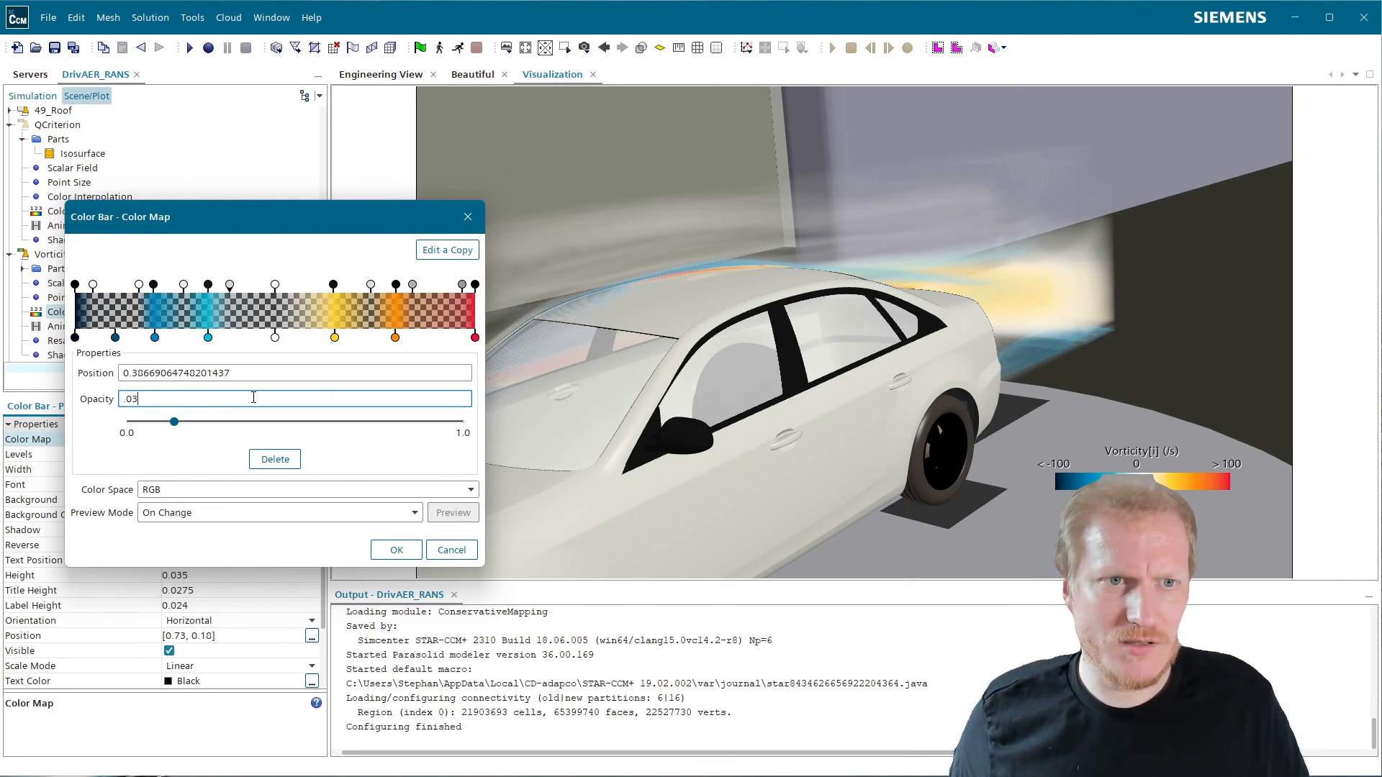
pyautogui.click(371, 286)
pyautogui.doubleClick(259, 400)
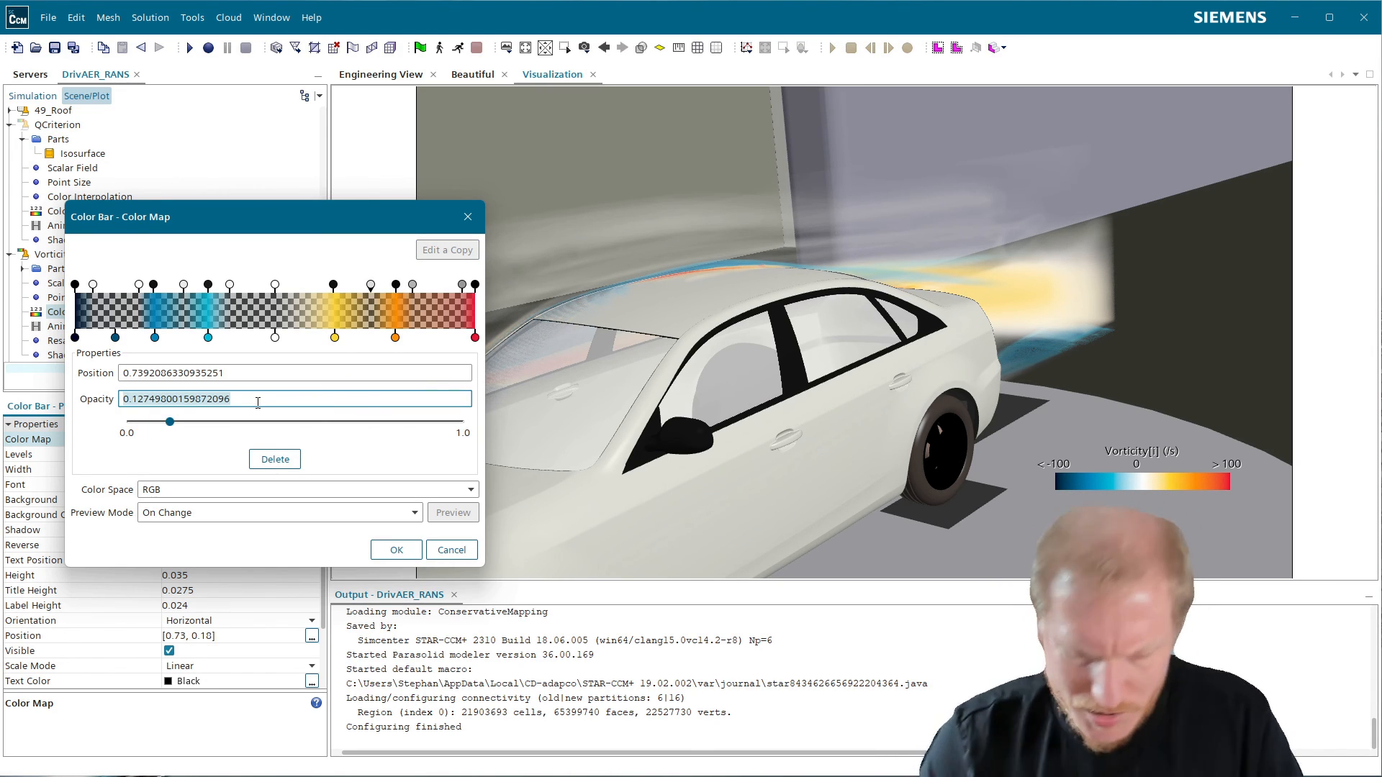
pyautogui.write('0.03')
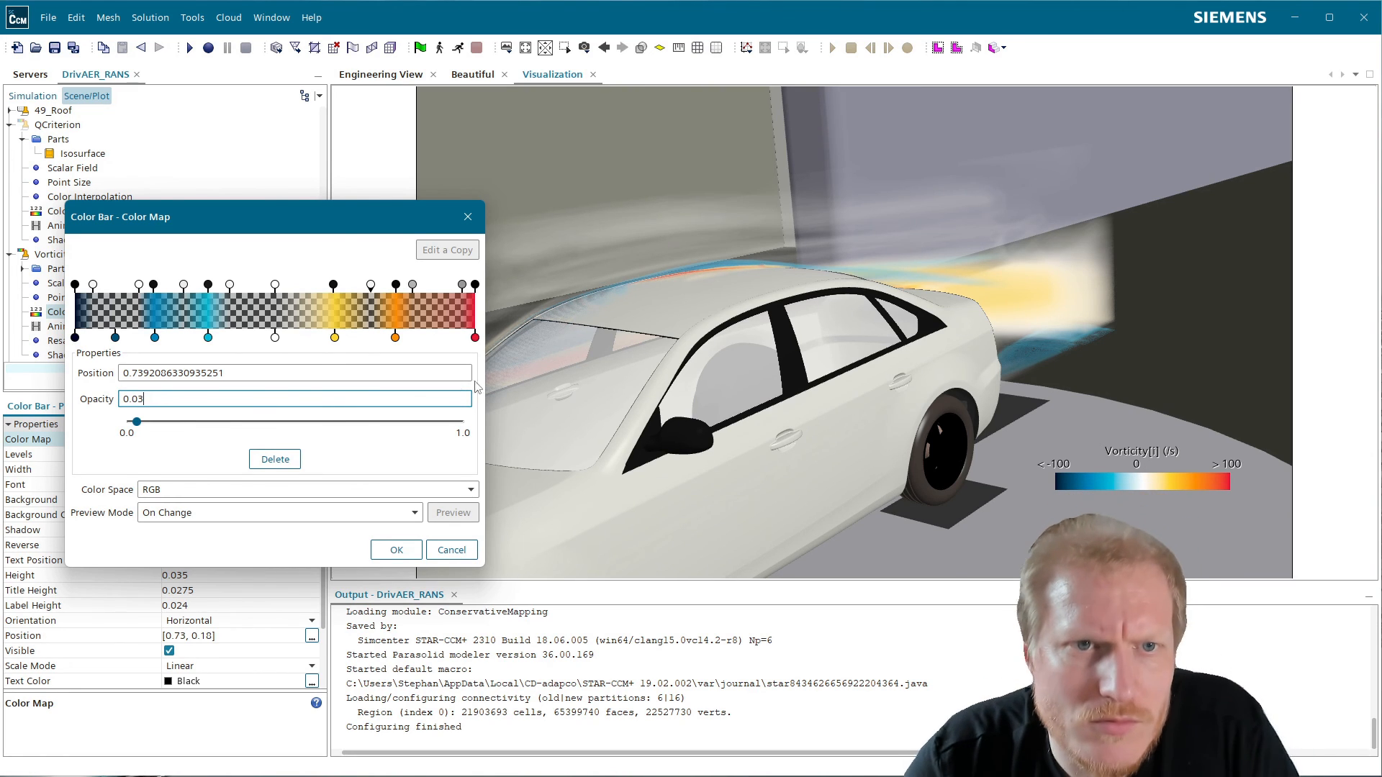
# - Set the opacity of the point just above the orange color point to 0.05 and apply the color map
pyautogui.click(412, 285)
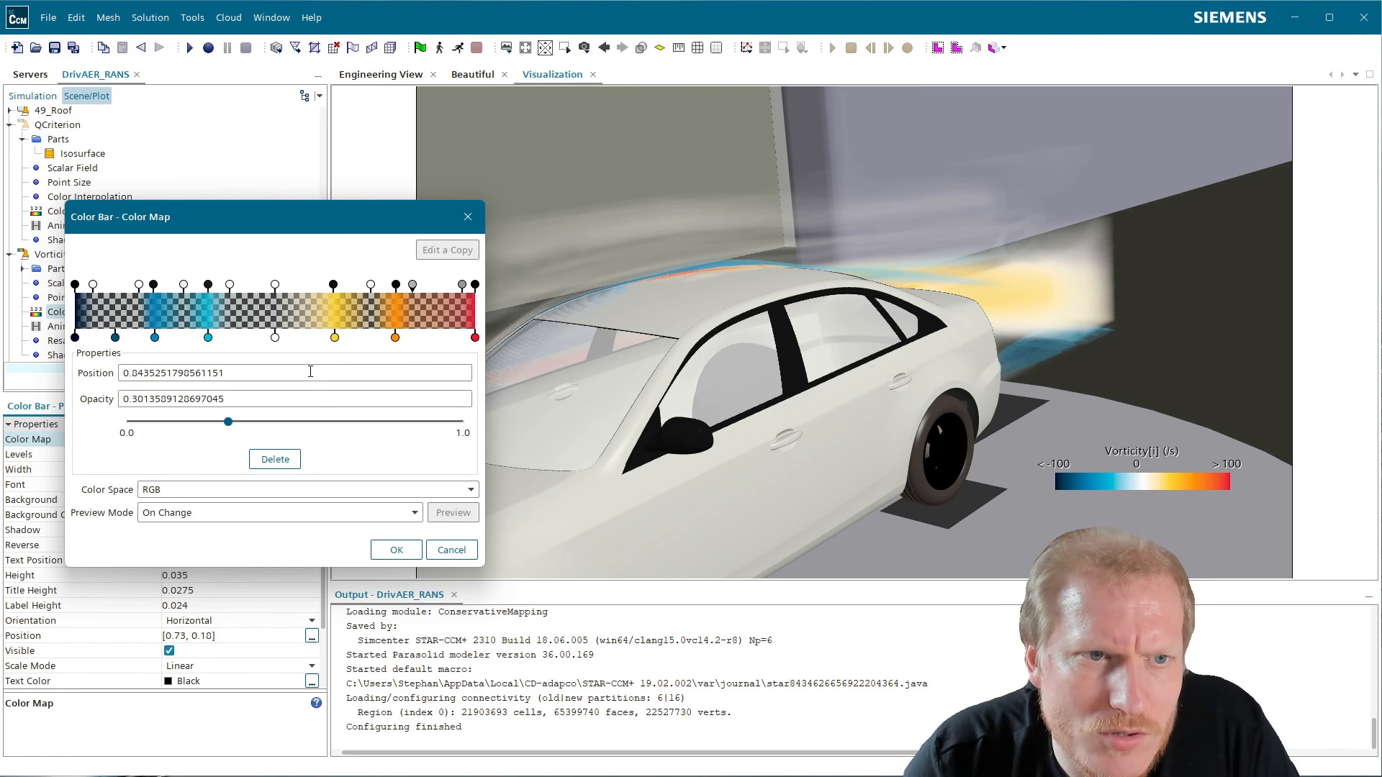
pyautogui.doubleClick(272, 398)
pyautogui.press('BackSpace')
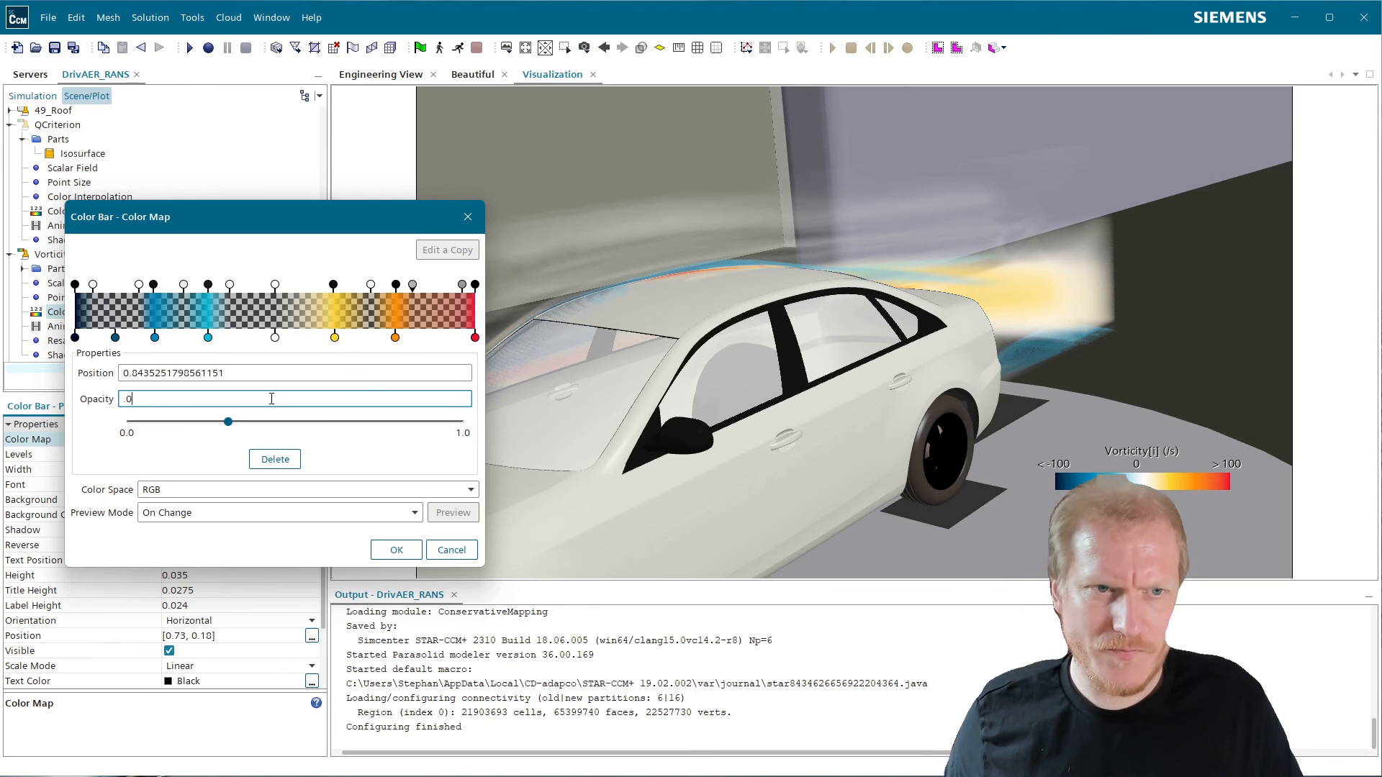
pyautogui.write('.05')
pyautogui.press('Return')
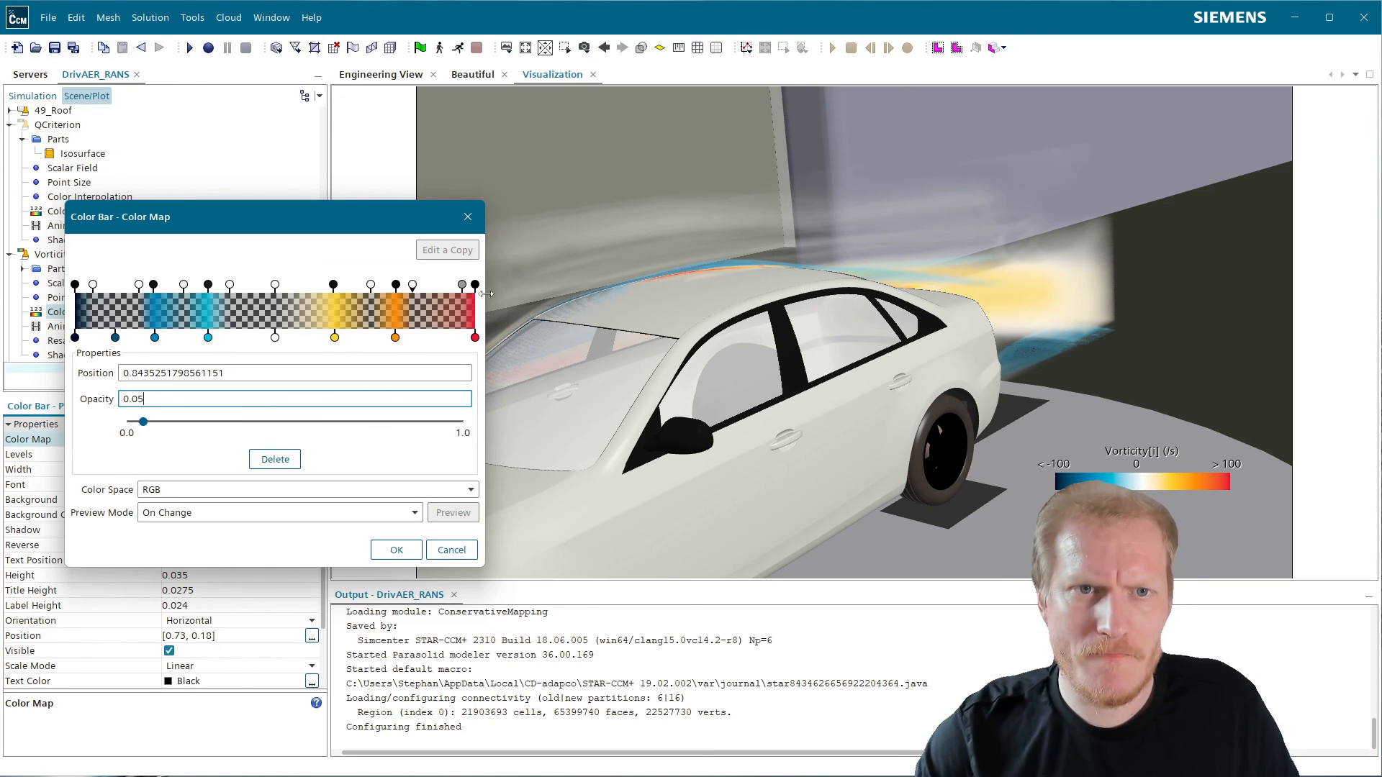
pyautogui.click(397, 550)
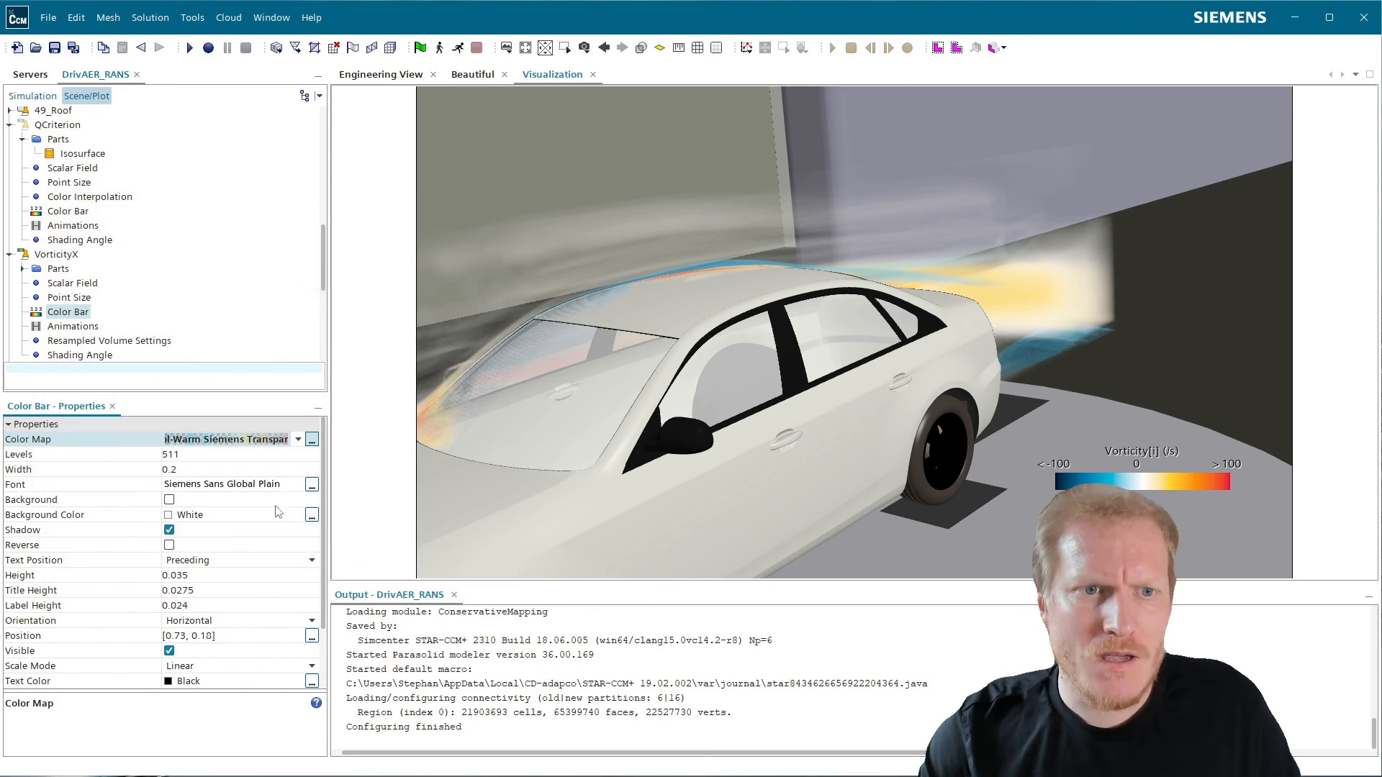
# - Set the ramp type of the VorticityX color bar to Linear
pyautogui.moveTo(921, 370); pyautogui.dragTo(1191, 414)
pyautogui.moveTo(862, 440); pyautogui.dragTo(843, 292, button='right')
pyautogui.scroll(-2, 213, 573)
pyautogui.click(218, 665)
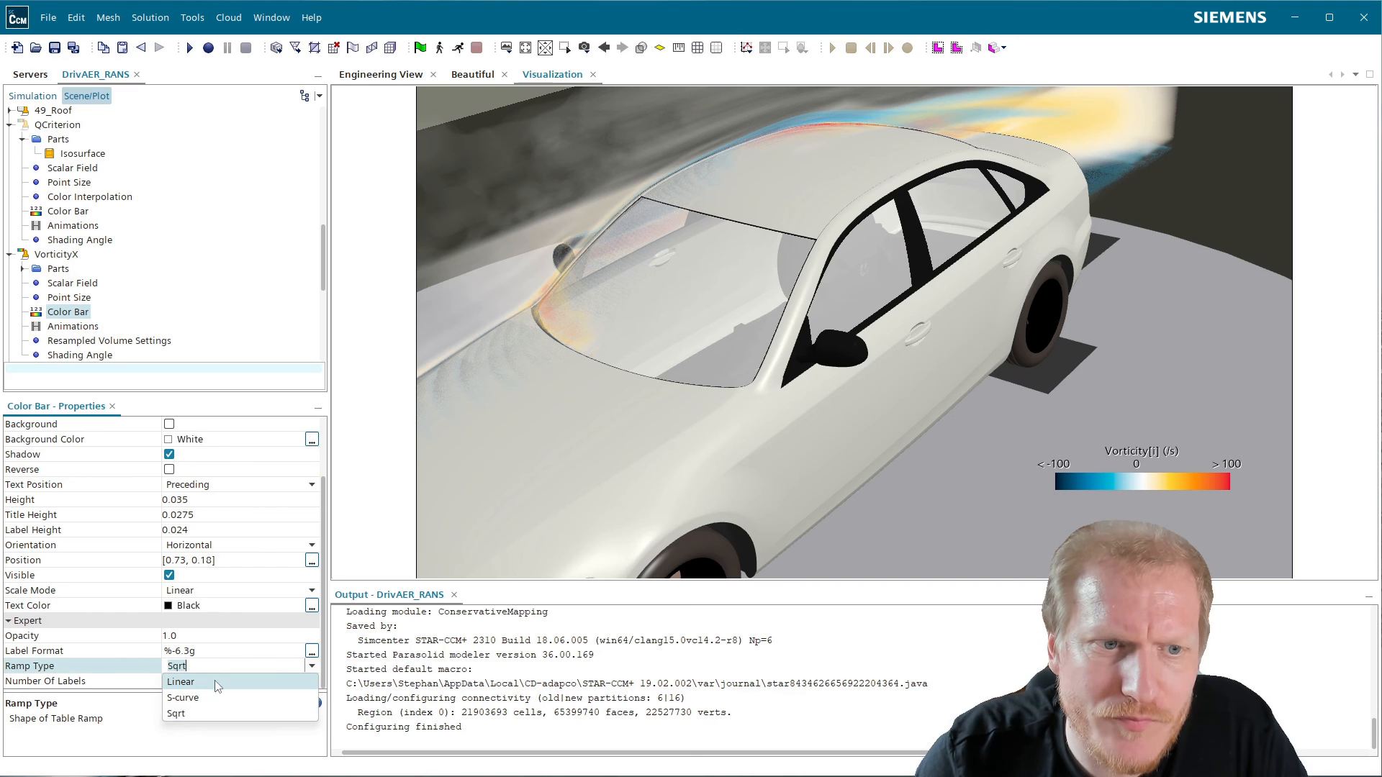
pyautogui.click(225, 681)
pyautogui.moveTo(844, 404); pyautogui.dragTo(877, 409)
# - Set the VorticityX scalar field range to a minimum of -10 /s and a maximum of 10 /s
pyautogui.click(75, 284)
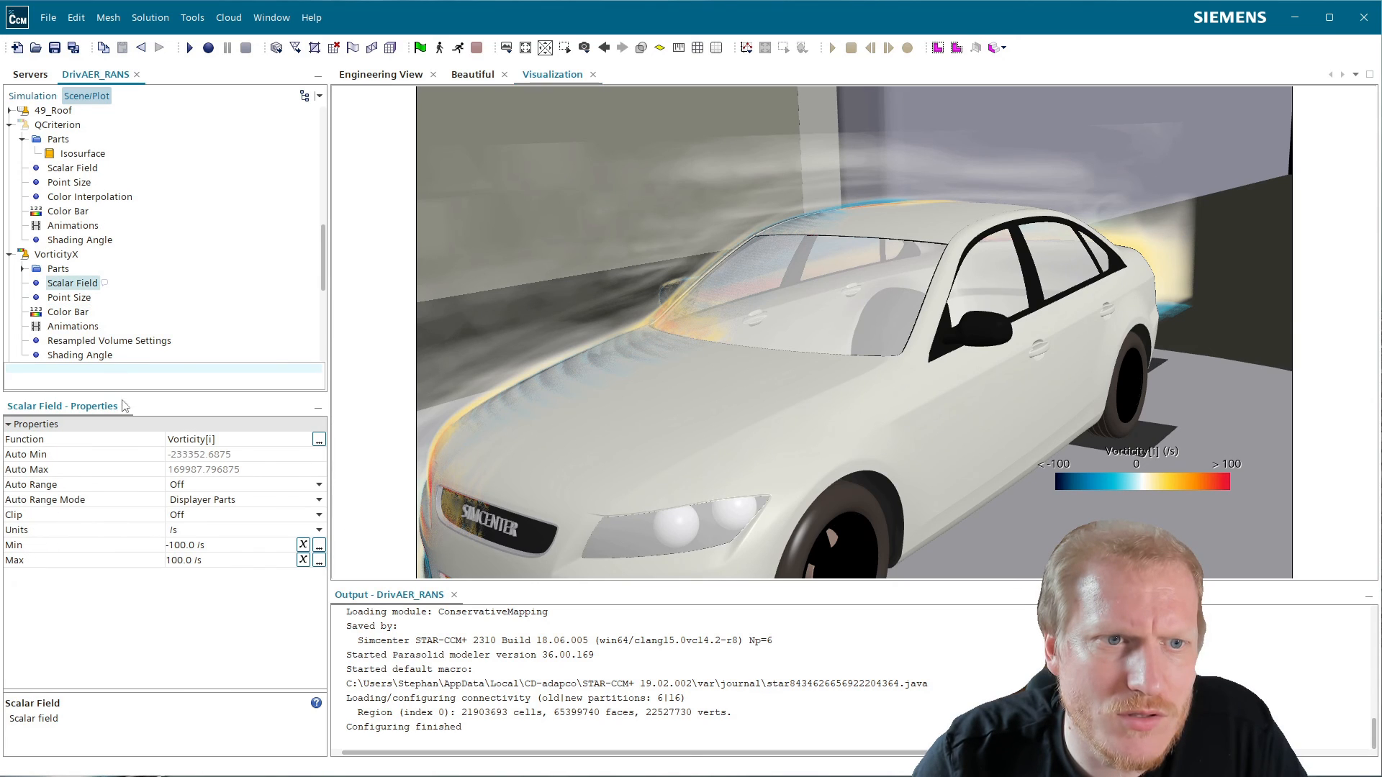
pyautogui.click(187, 547)
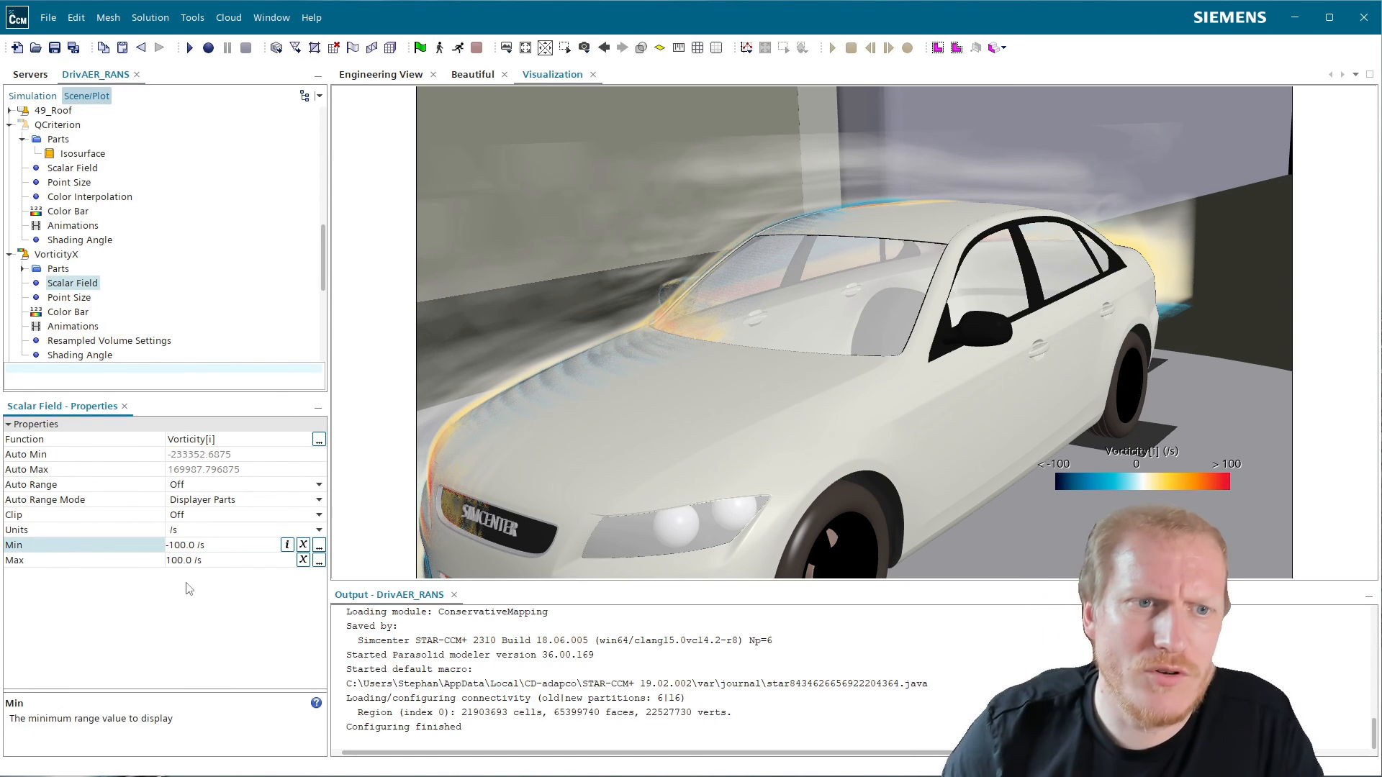
pyautogui.press('Return')
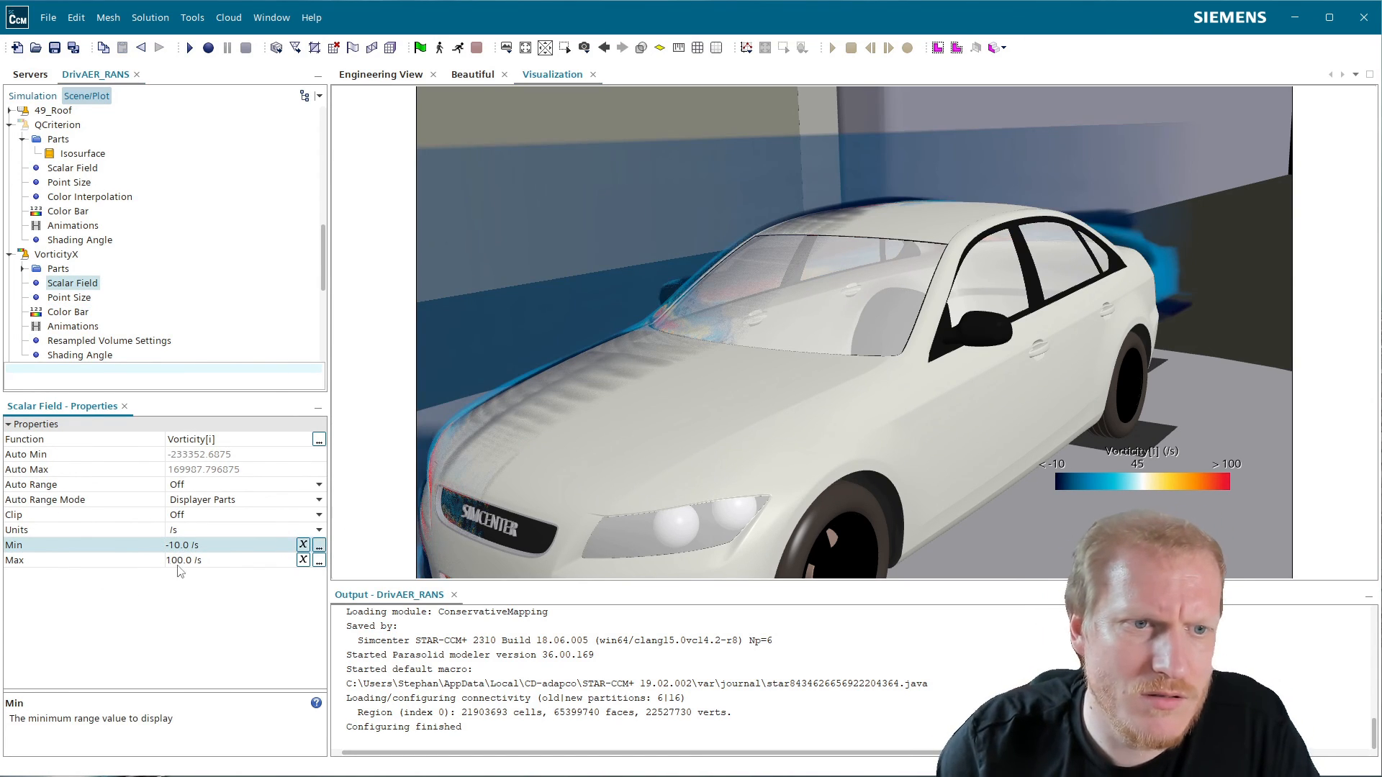
pyautogui.click(184, 563)
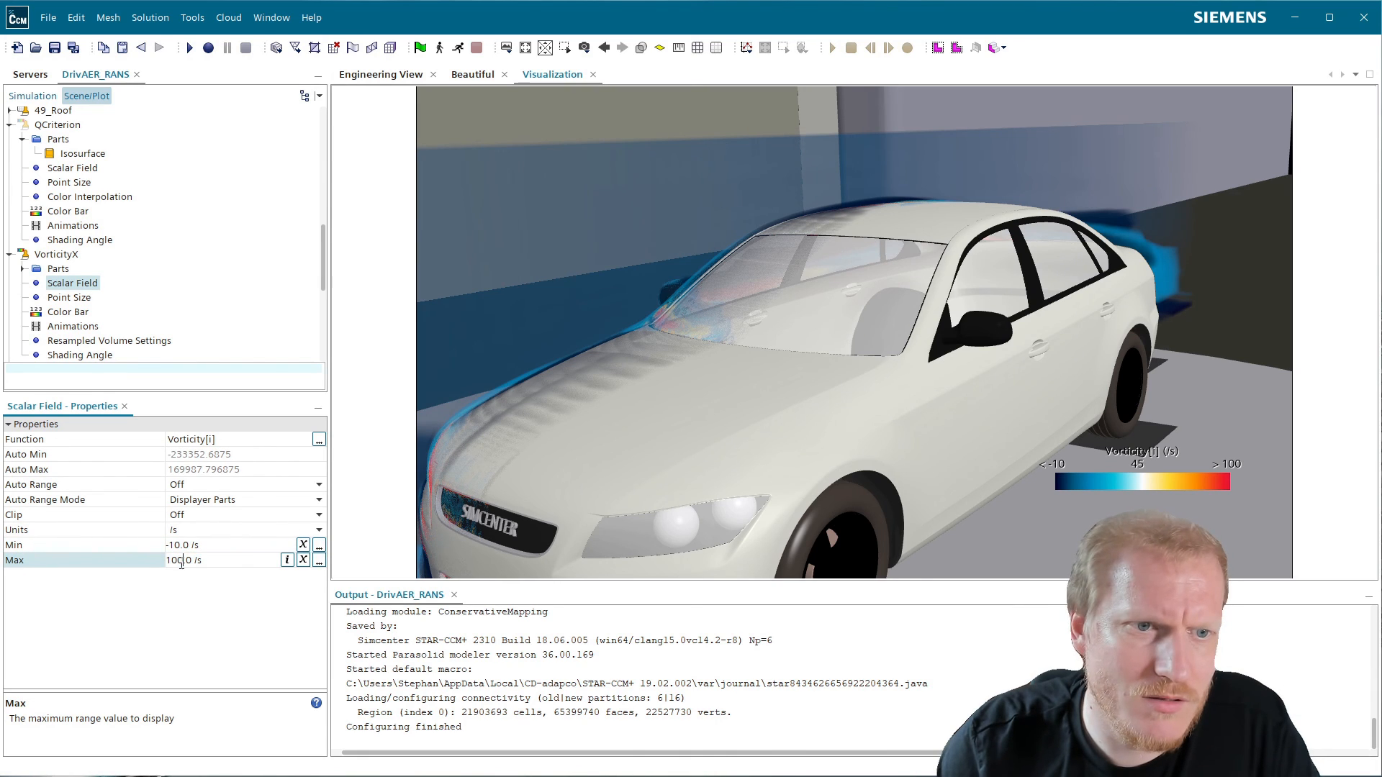
pyautogui.press('BackSpace')
pyautogui.press('Return')
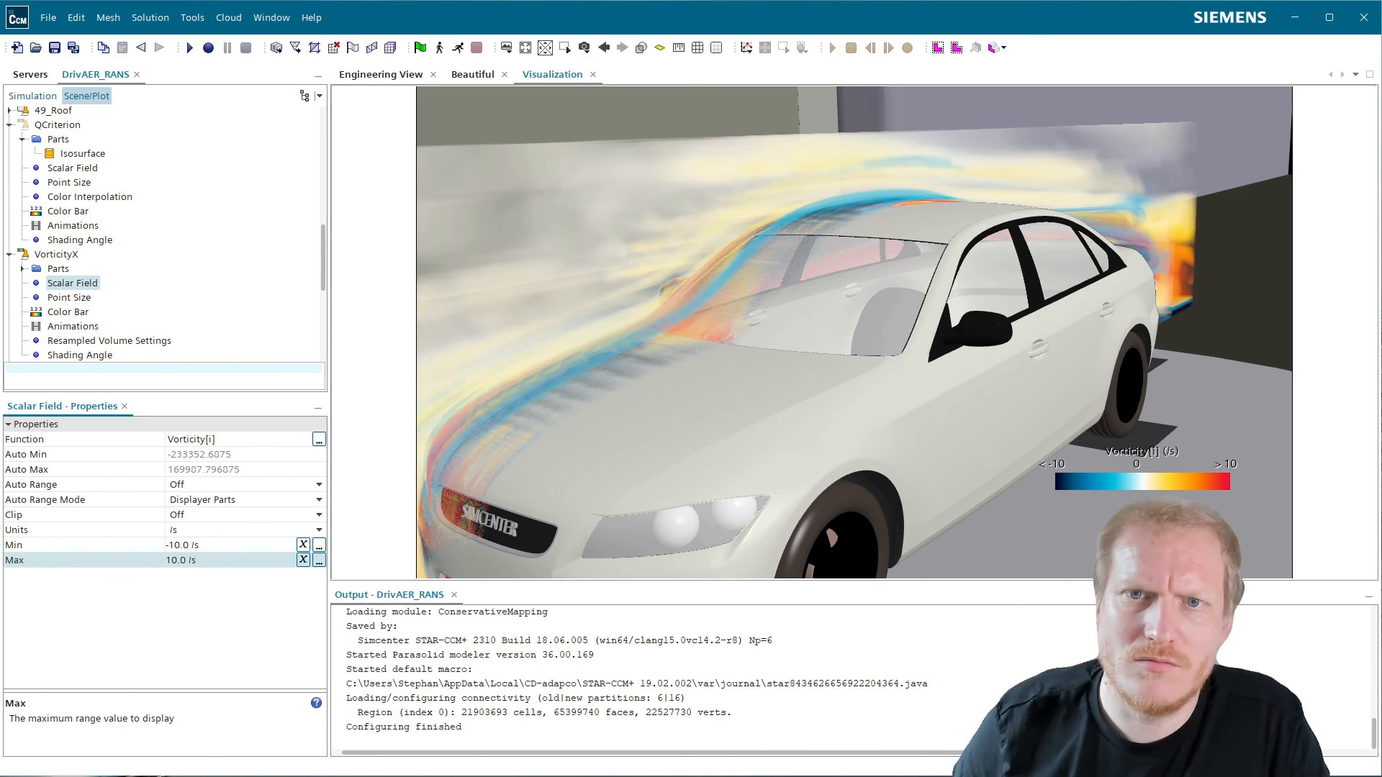
# - Examine the vorticity volume around the car from afar and close to the front, and return to the VorticityX scalar field settings
pyautogui.moveTo(628, 316); pyautogui.dragTo(776, 287)
pyautogui.scroll(-5, 772, 288)
pyautogui.moveTo(844, 317); pyautogui.dragTo(816, 313)
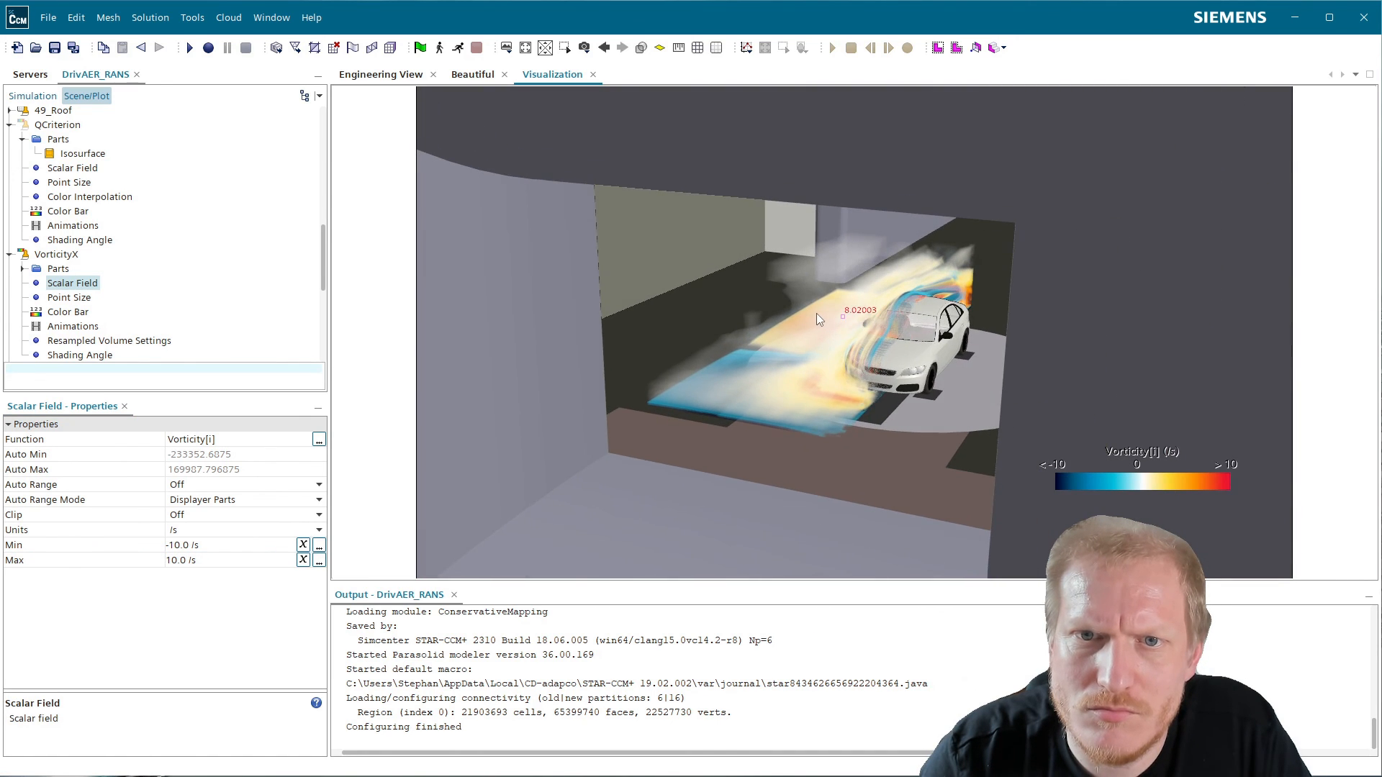
pyautogui.scroll(3, 901, 348)
pyautogui.scroll(2, 901, 348)
pyautogui.moveTo(861, 357)
pyautogui.mouseDown()
pyautogui.moveTo(886, 392)
pyautogui.moveTo(847, 355)
pyautogui.moveTo(815, 353)
pyautogui.moveTo(982, 361)
pyautogui.moveTo(859, 365)
pyautogui.moveTo(870, 374)
pyautogui.moveTo(841, 352)
pyautogui.mouseUp()
pyautogui.scroll(2, 881, 352)
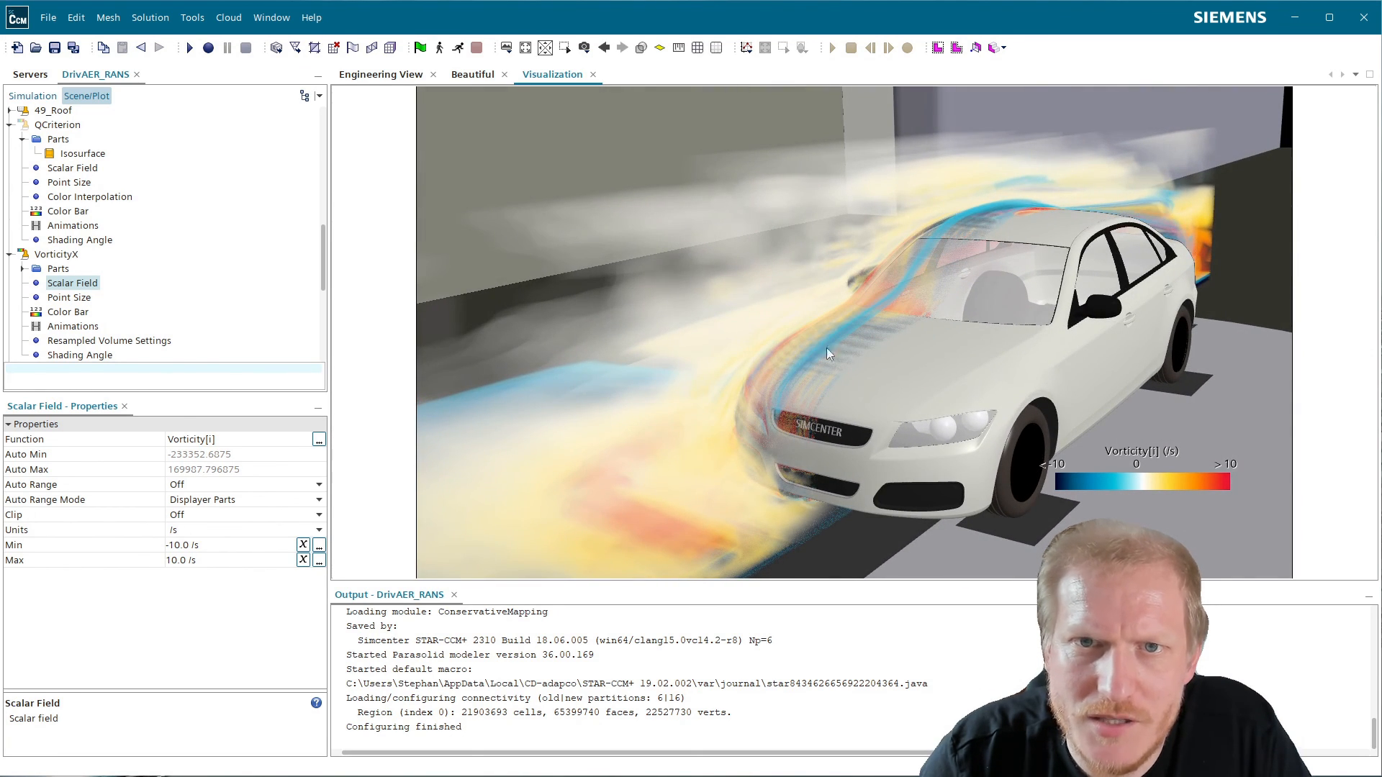
pyautogui.scroll(4, 810, 364)
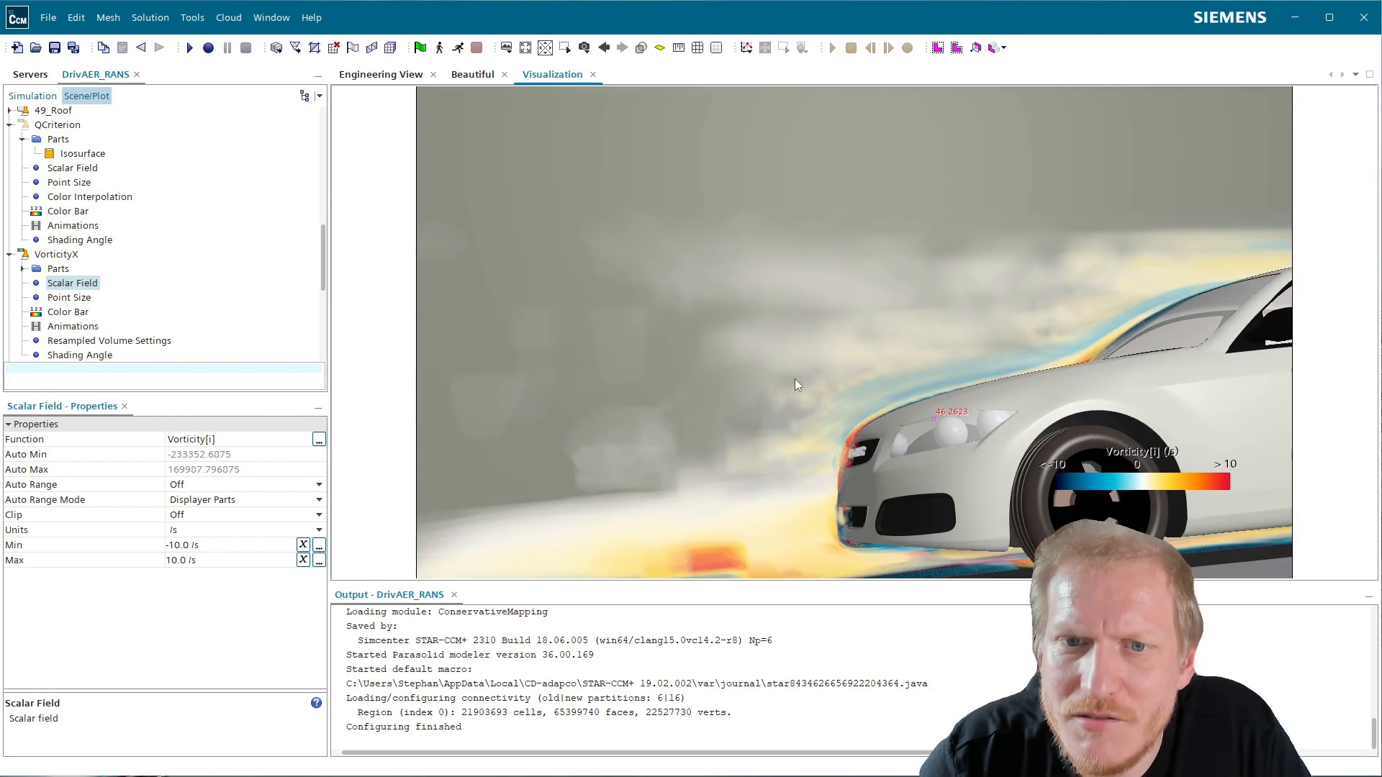
pyautogui.moveTo(794, 379); pyautogui.dragTo(846, 414)
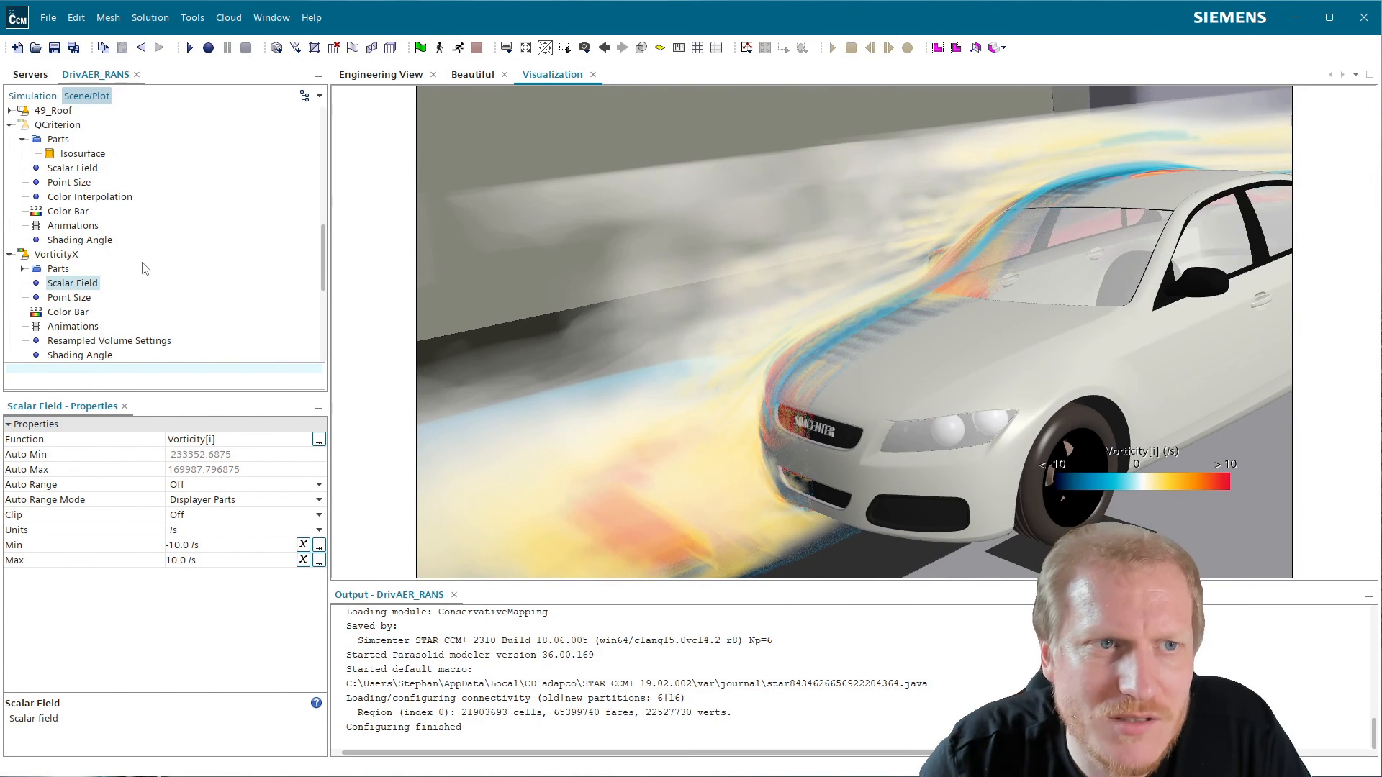
pyautogui.click(80, 316)
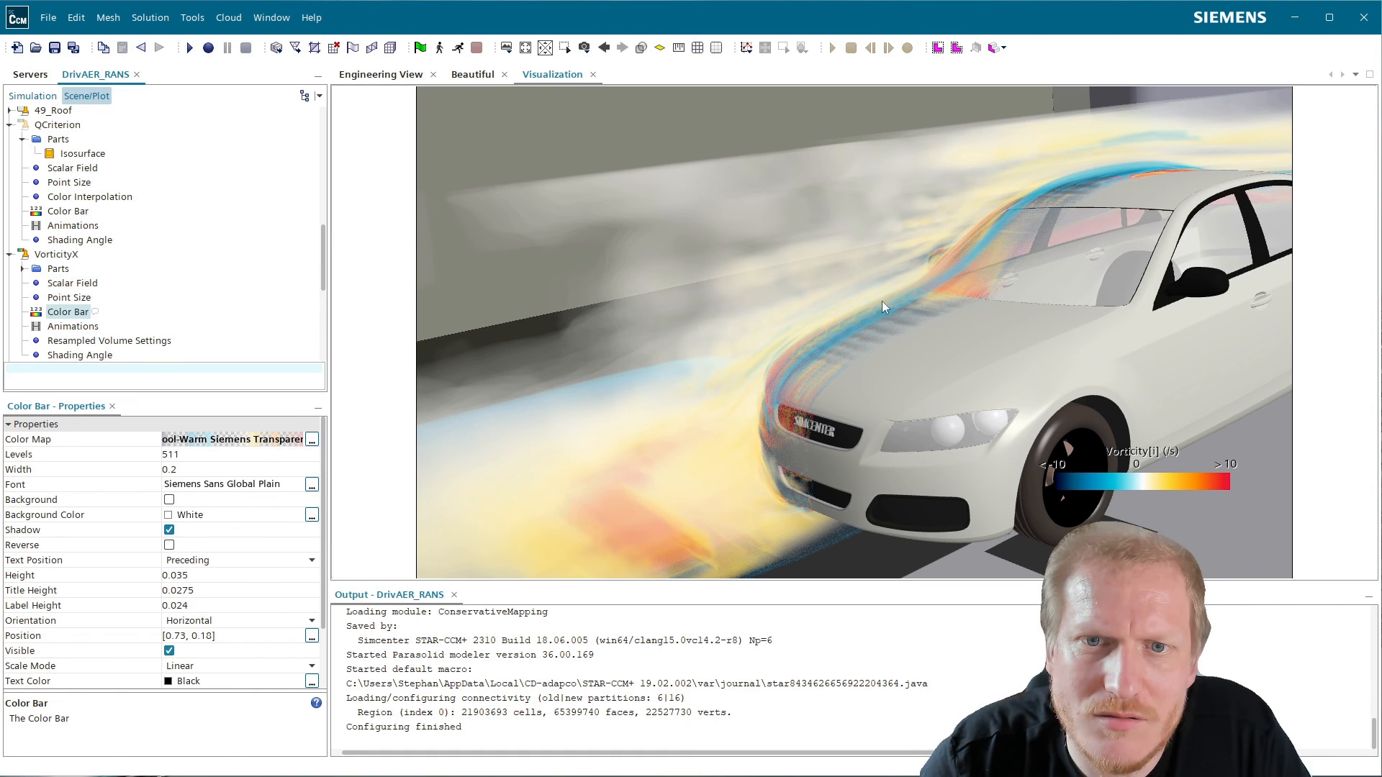
pyautogui.moveTo(882, 301); pyautogui.dragTo(900, 324)
pyautogui.click(85, 283)
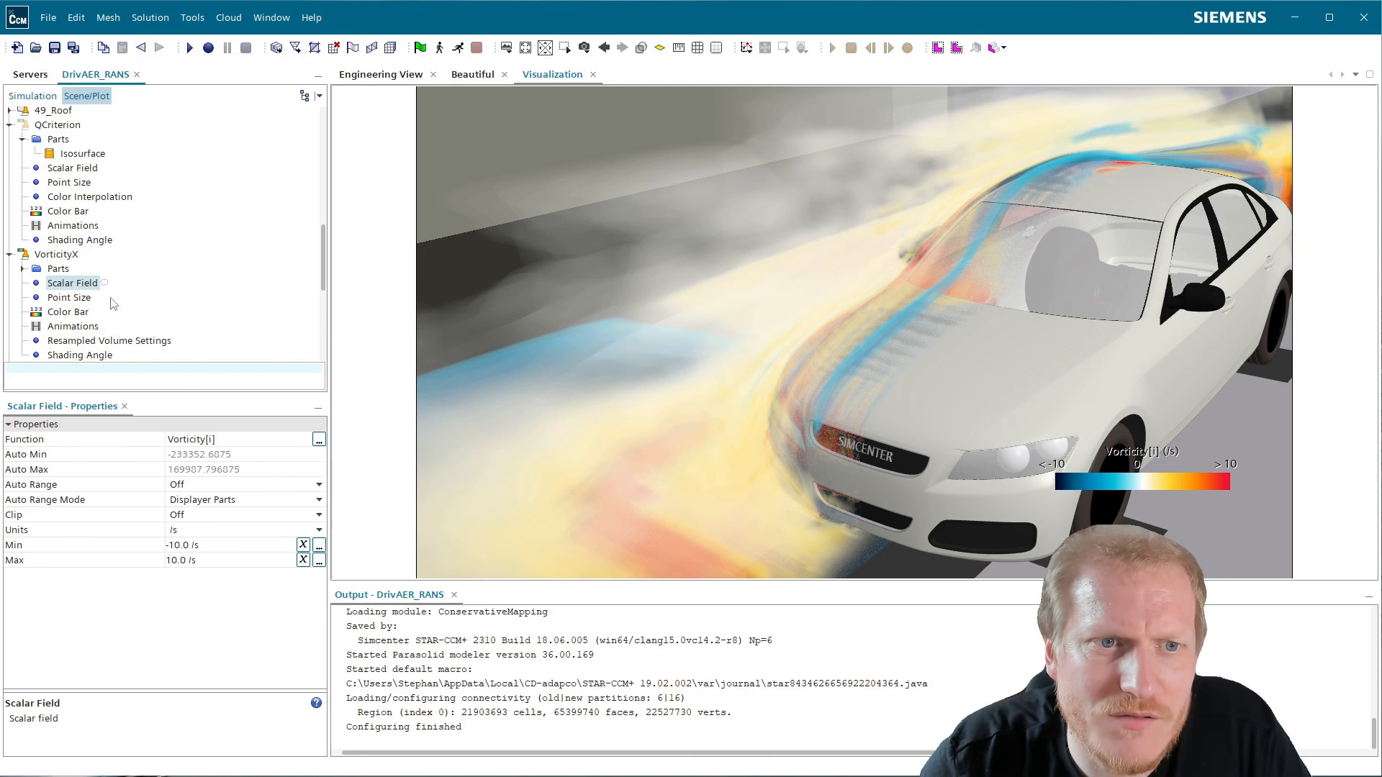
pyautogui.click(233, 440)
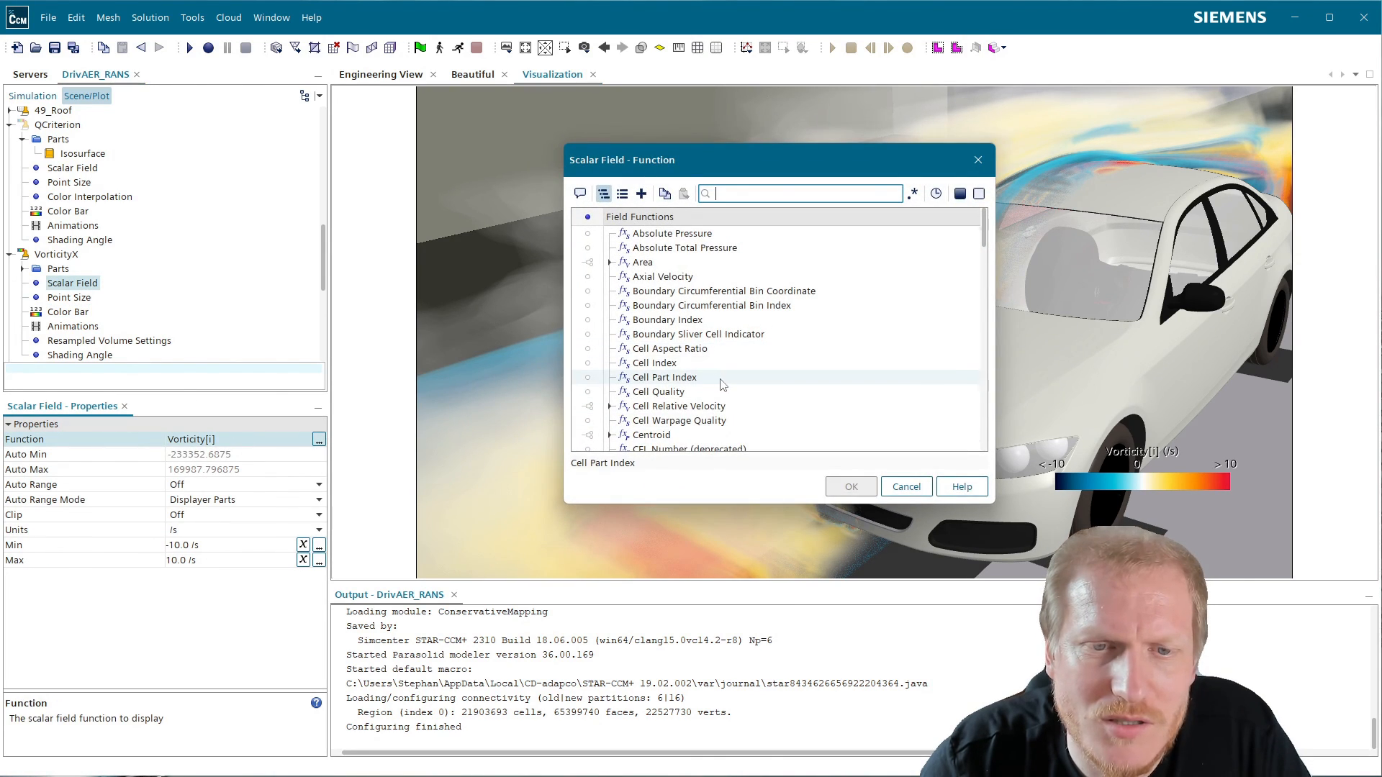
pyautogui.scroll(-18, 723, 388)
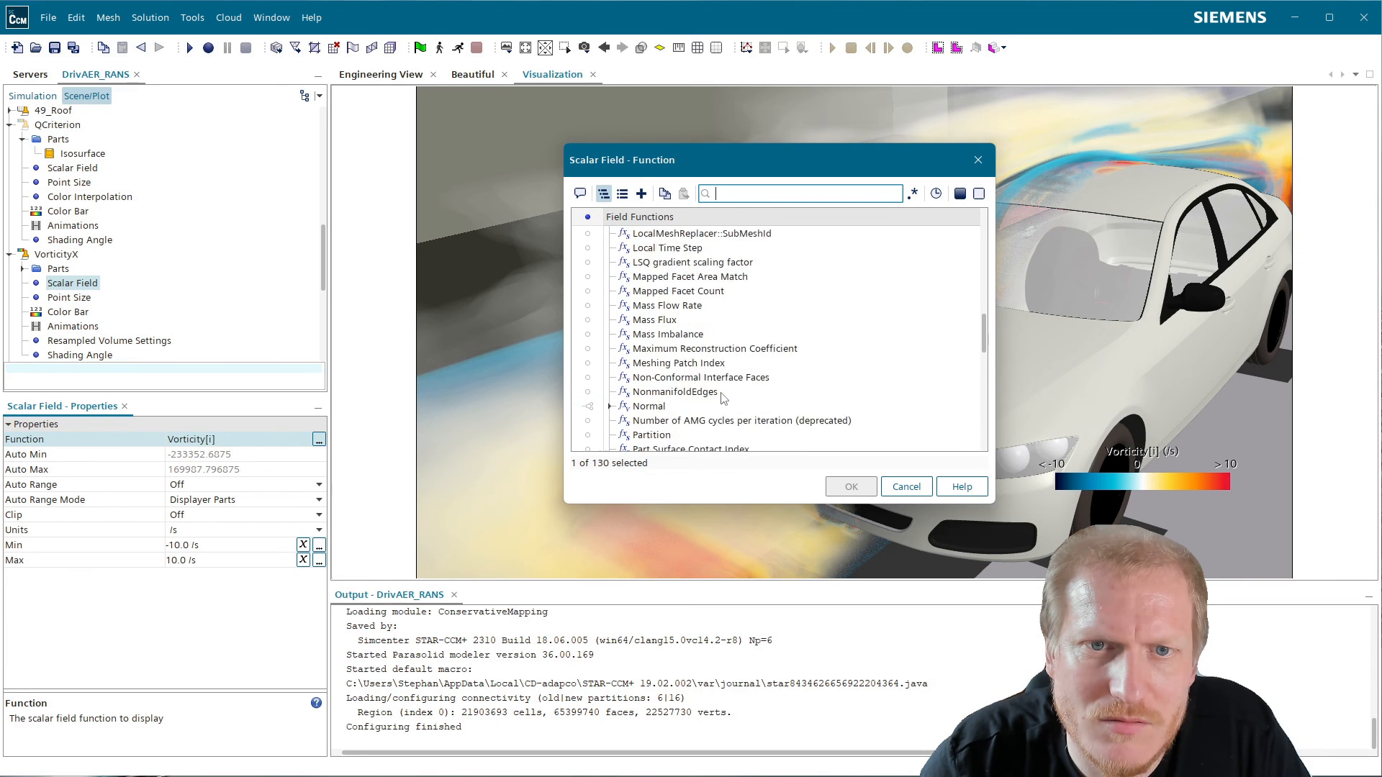
pyautogui.scroll(-4, 723, 398)
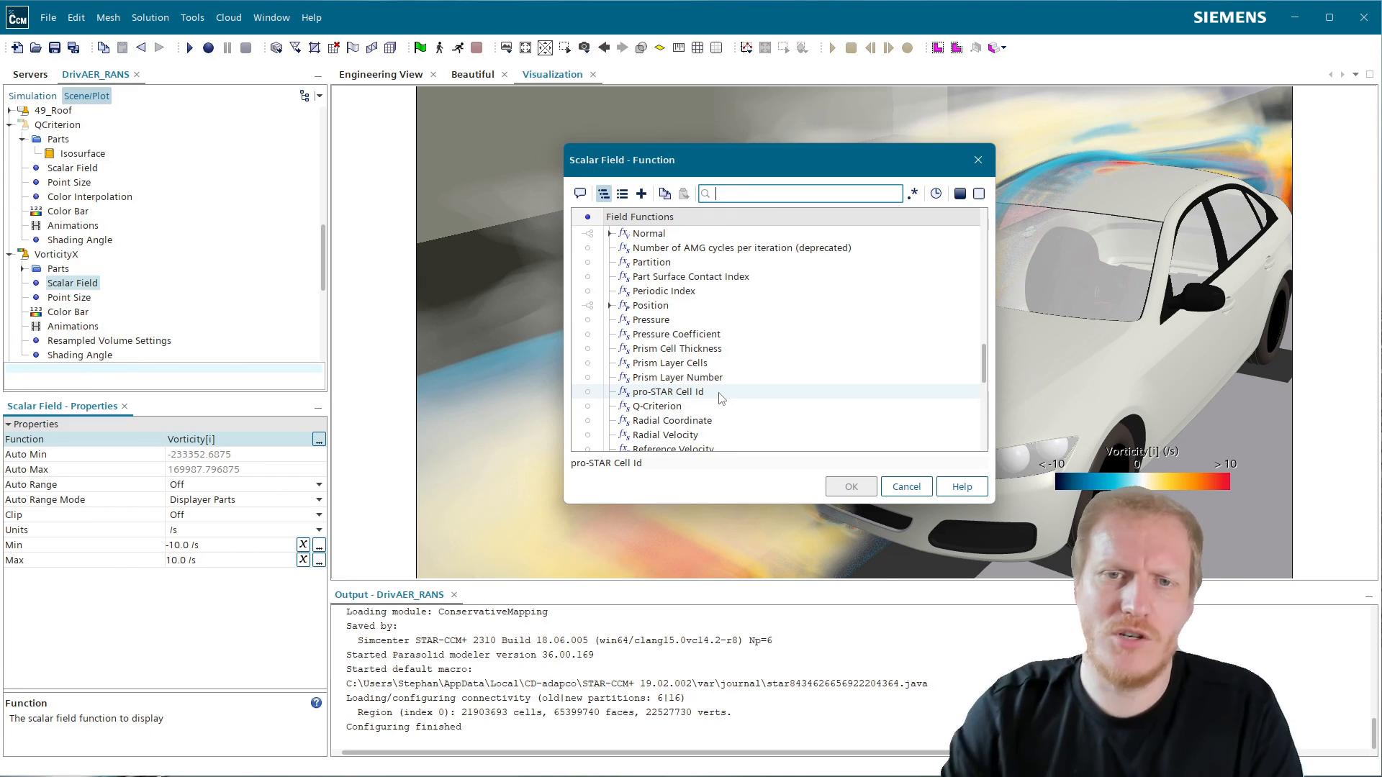
pyautogui.scroll(-1, 737, 382)
pyautogui.scroll(-4, 737, 382)
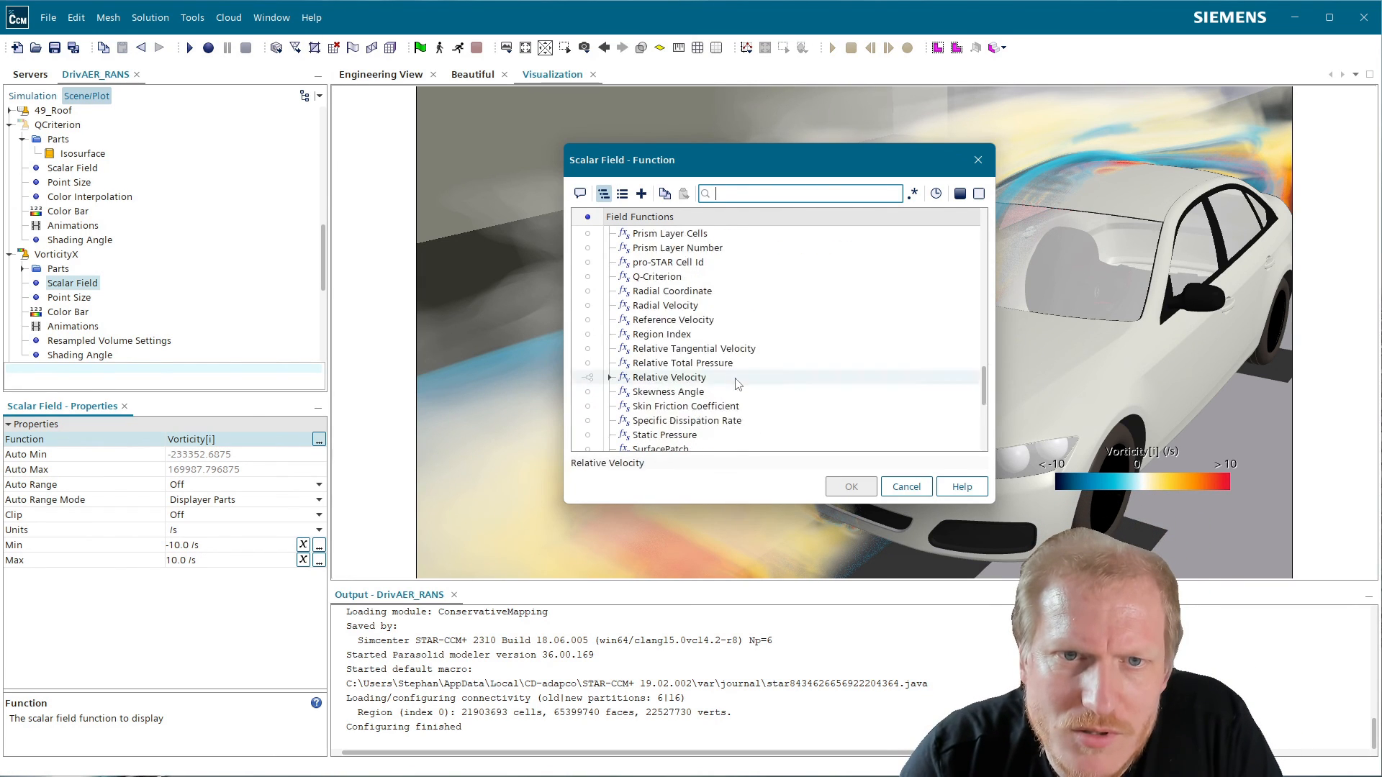
pyautogui.press('Escape')
# - Set the VorticityX scalar field range to -3 to 3 /s and view the volume behind the car
pyautogui.click(223, 547)
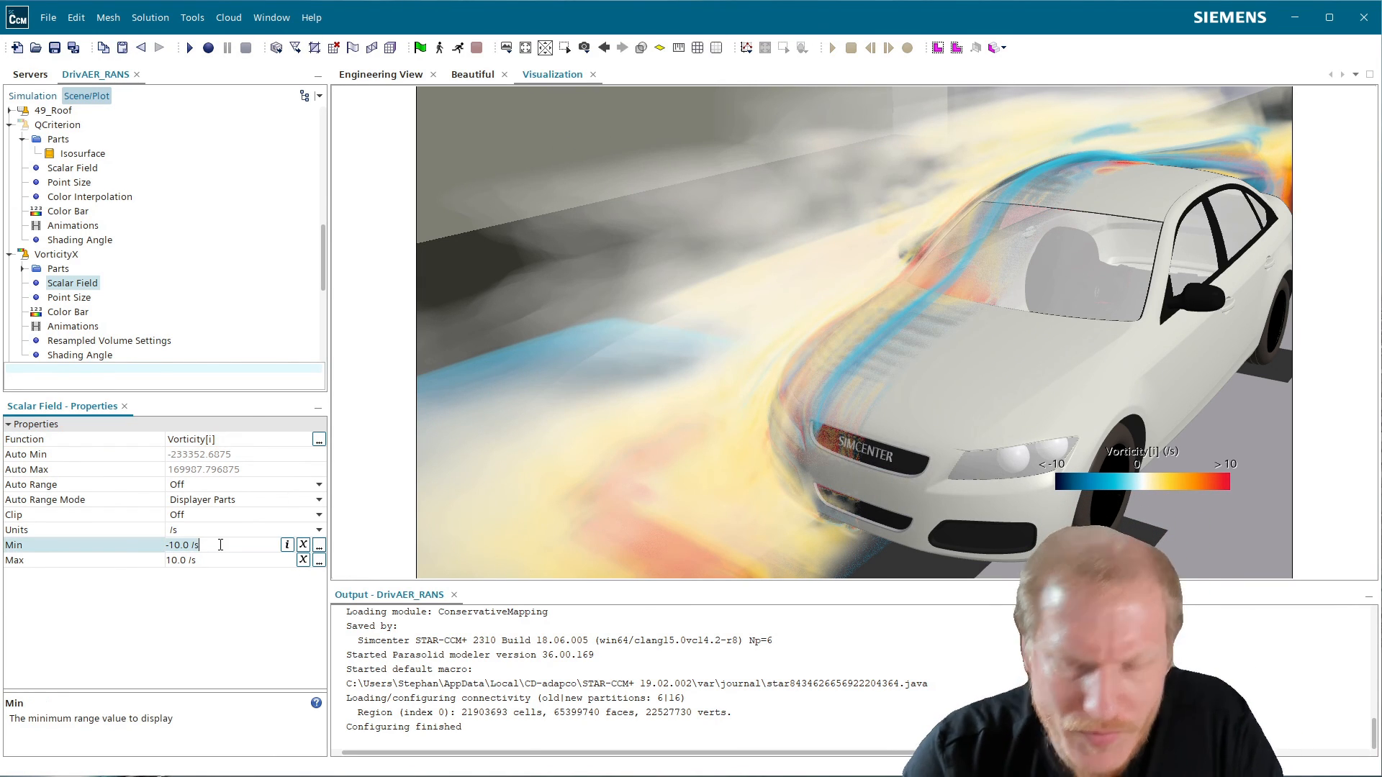
pyautogui.write('-3')
pyautogui.press('Return')
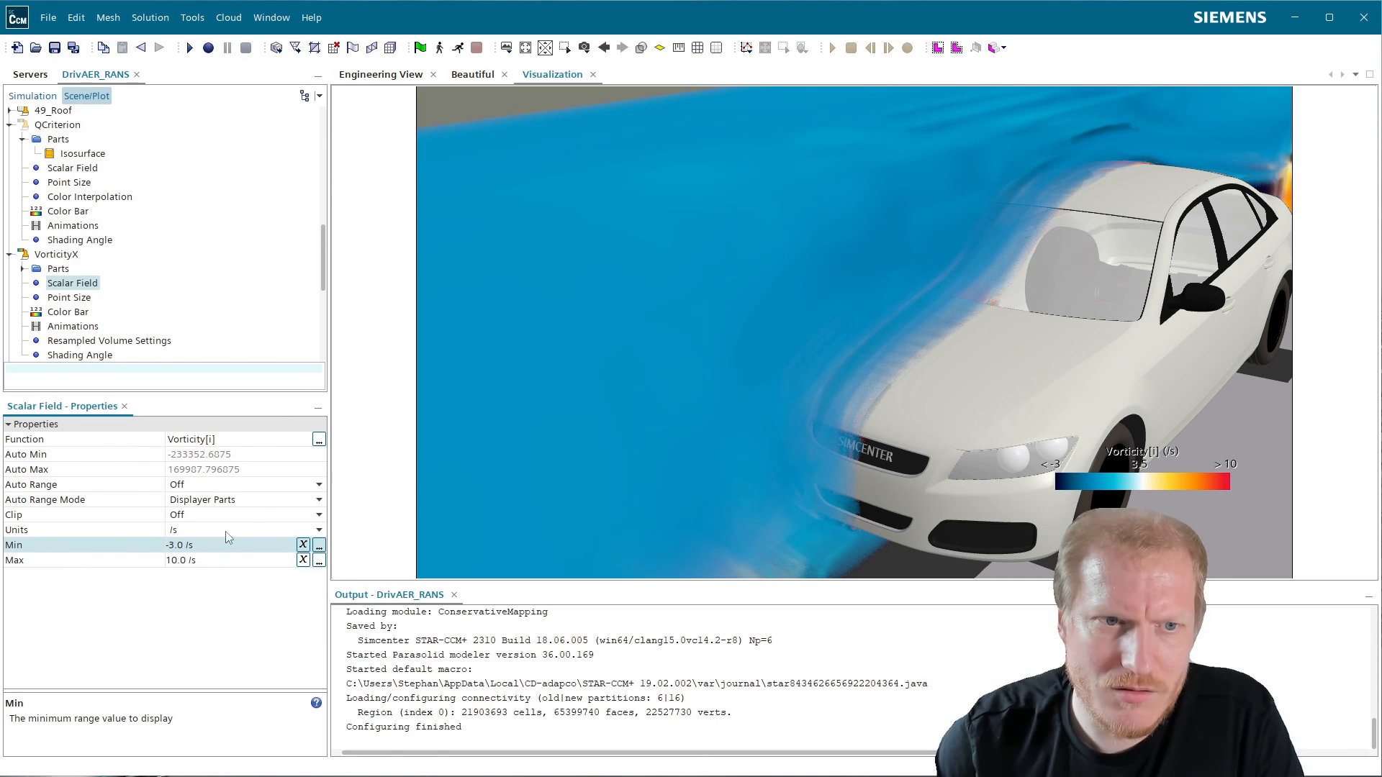
pyautogui.click(214, 560)
pyautogui.write('3')
pyautogui.press('Return')
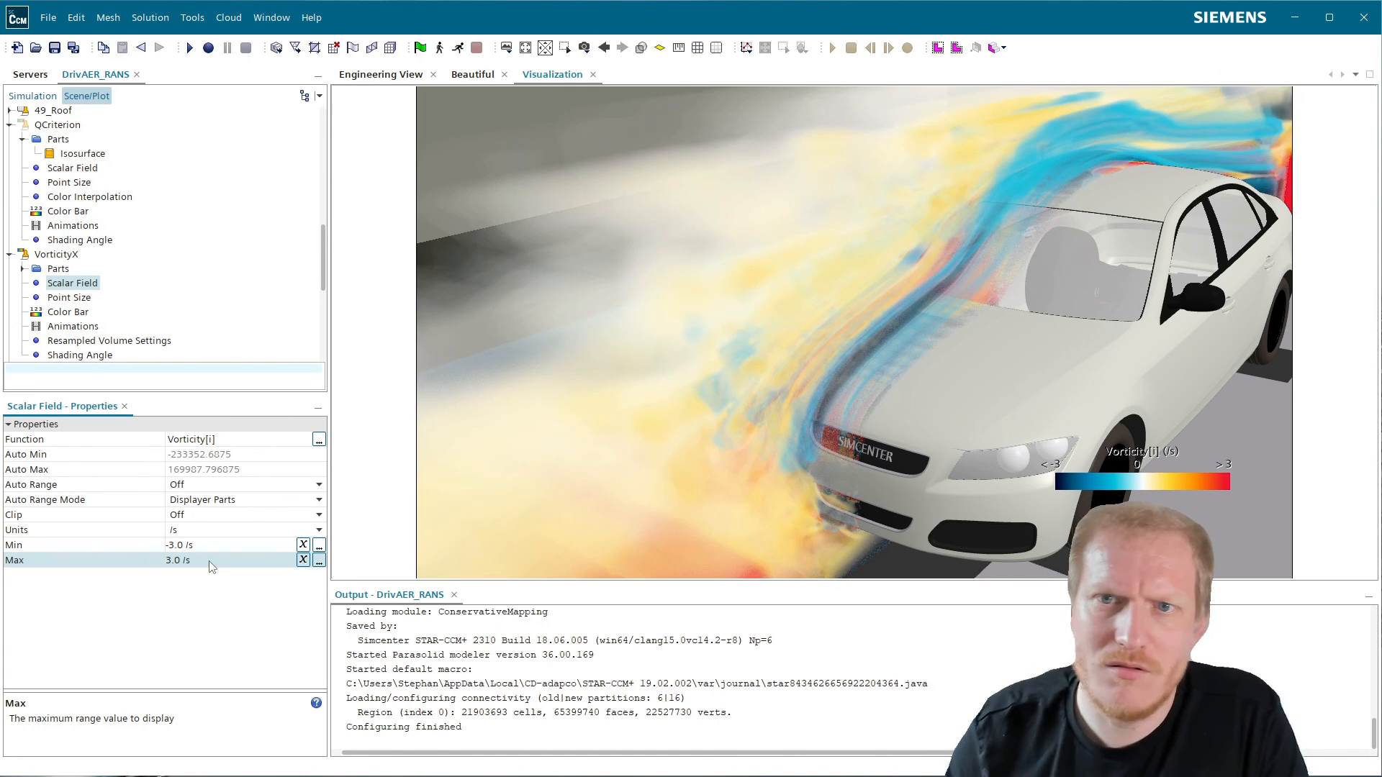
pyautogui.moveTo(1132, 190); pyautogui.dragTo(468, 391)
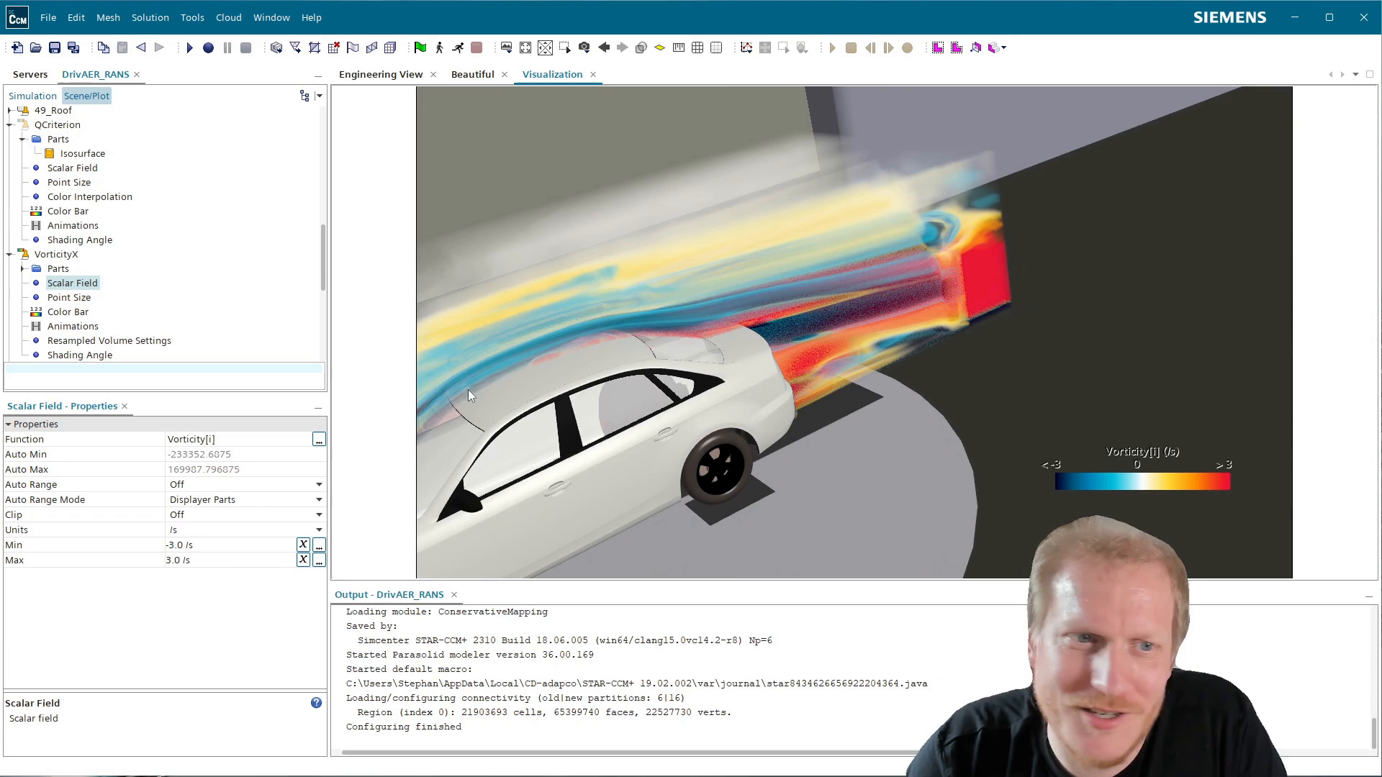
# - Set the VorticityX scalar field range to -10 /s minimum and 10 /s maximum, and view the car from the front
pyautogui.click(191, 544)
pyautogui.write('-10')
pyautogui.press('Return')
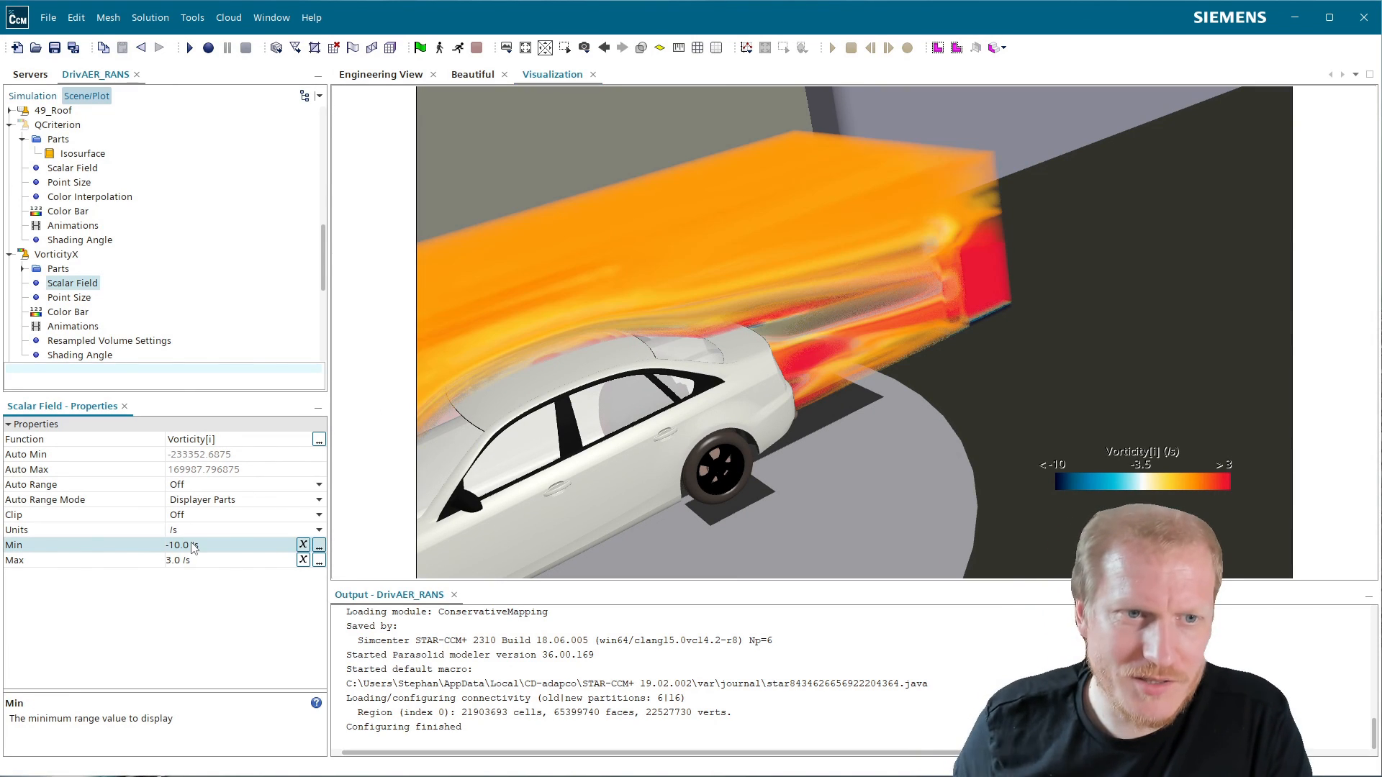
pyautogui.click(189, 559)
pyautogui.write('10')
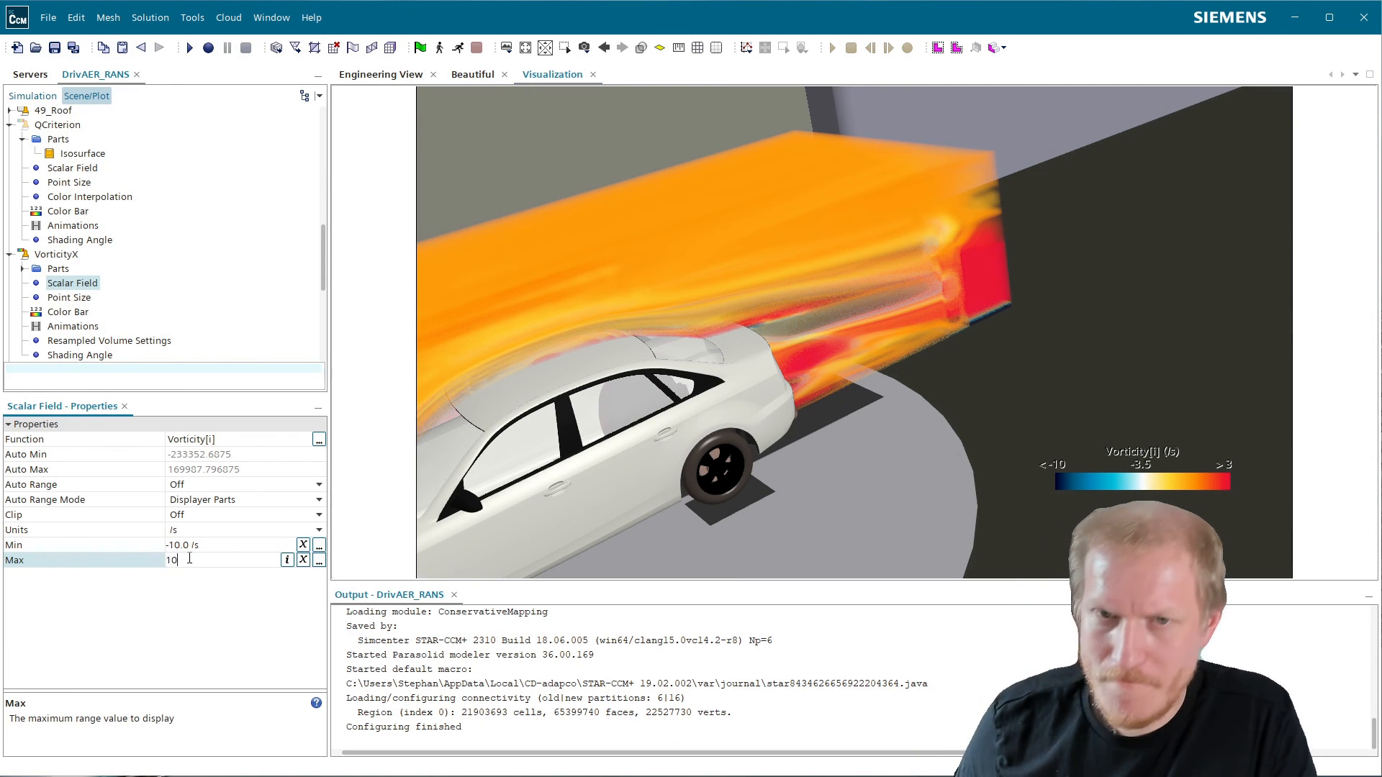
pyautogui.press('Return')
pyautogui.moveTo(827, 425); pyautogui.dragTo(948, 403)
# - Add an opacity control point at position about 0.62 with opacity 0.05 to the VorticityX color map and apply it
pyautogui.click(68, 314)
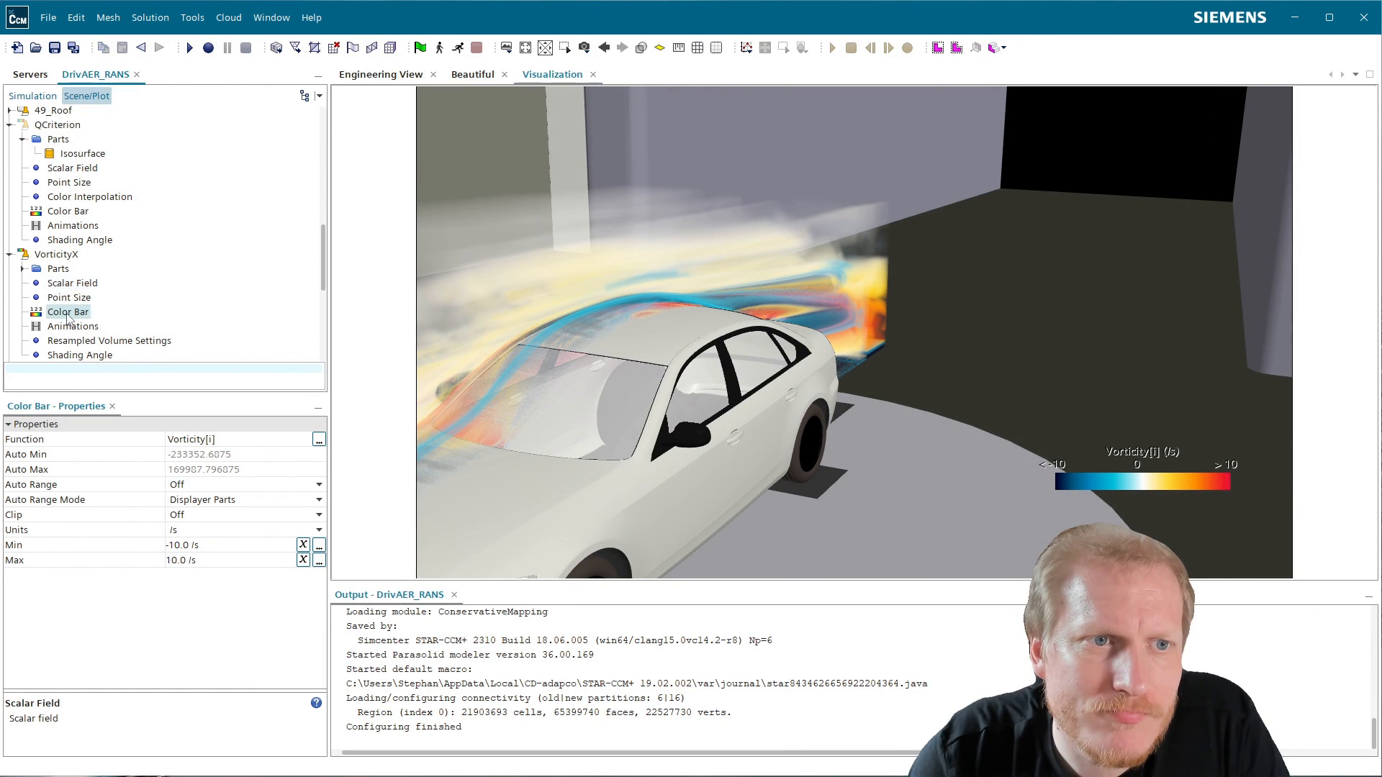
pyautogui.click(312, 441)
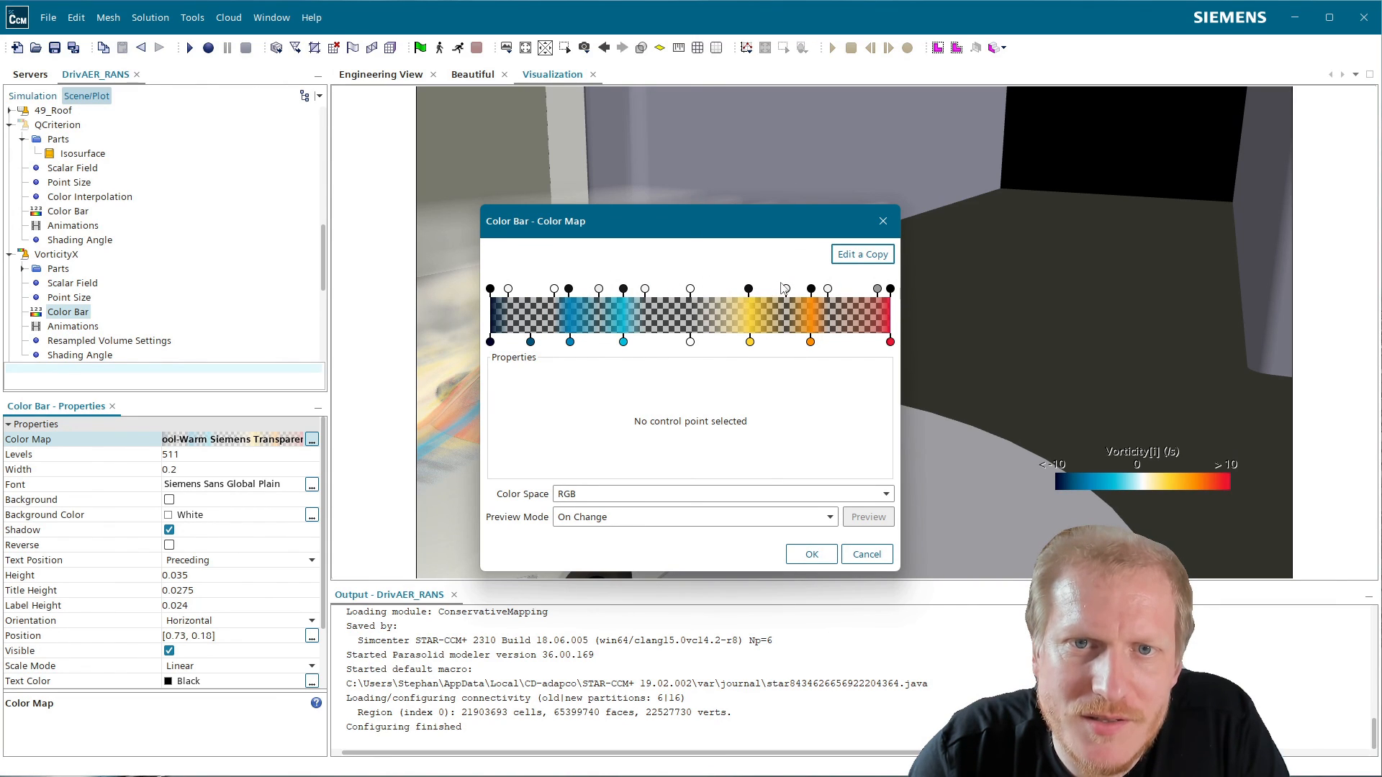
pyautogui.click(699, 290)
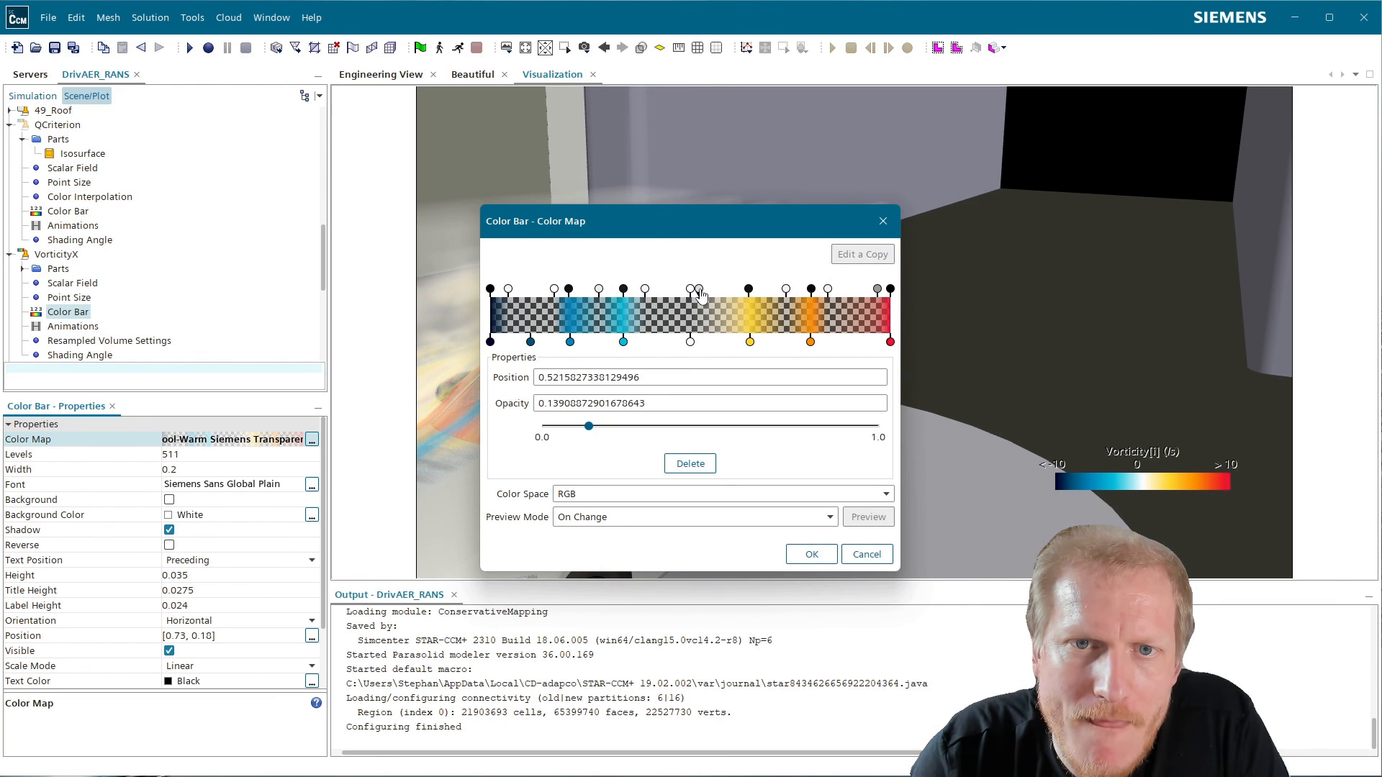
pyautogui.moveTo(699, 290); pyautogui.dragTo(735, 299)
pyautogui.tripleClick(662, 403)
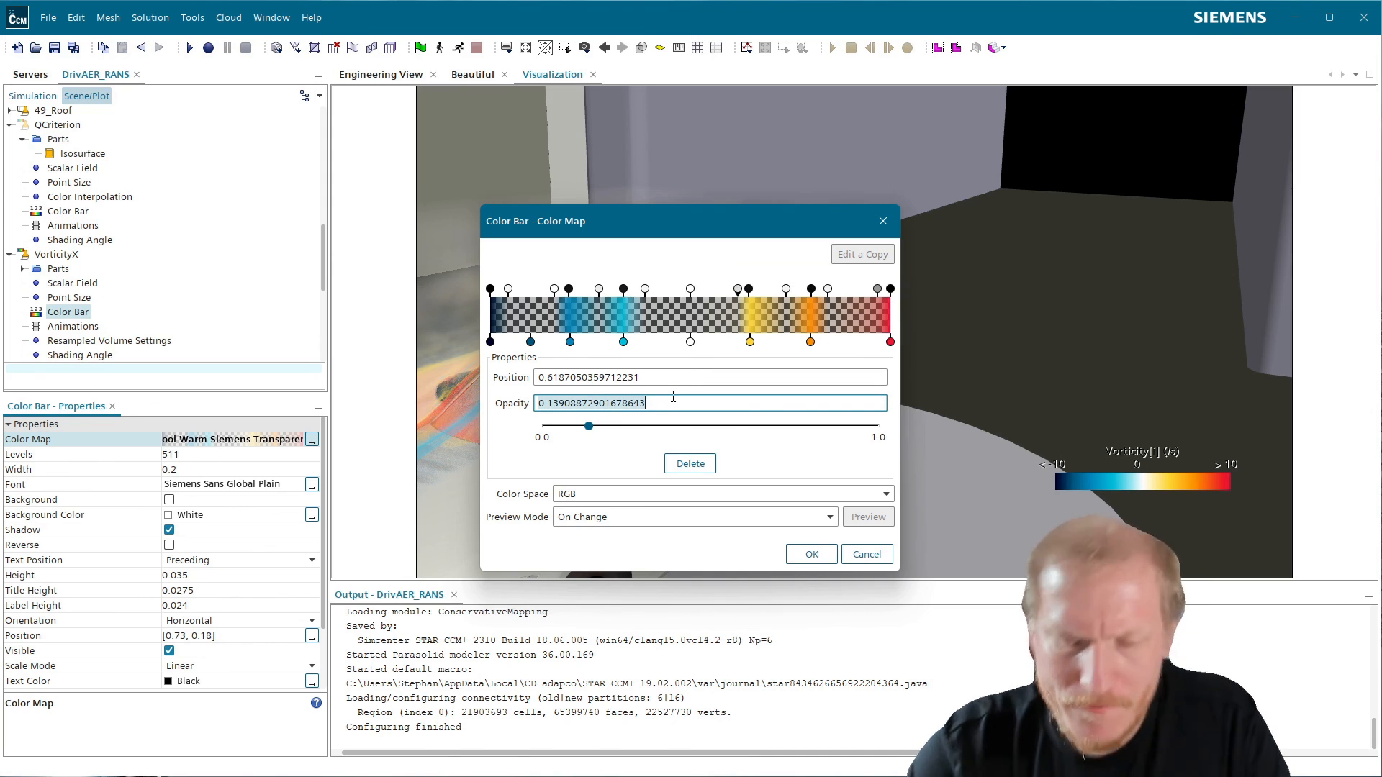
pyautogui.write('.05')
pyautogui.press('Return')
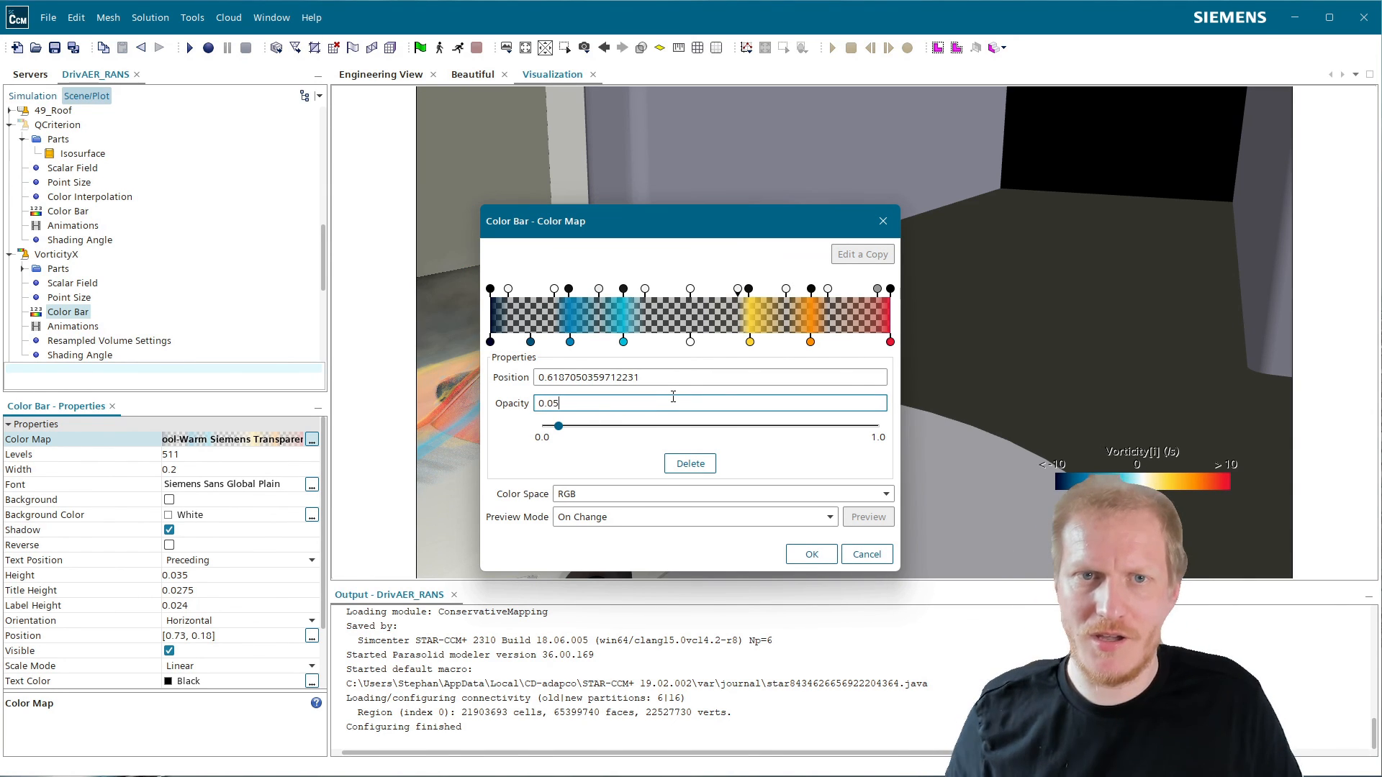
pyautogui.moveTo(669, 222); pyautogui.dragTo(1034, 124)
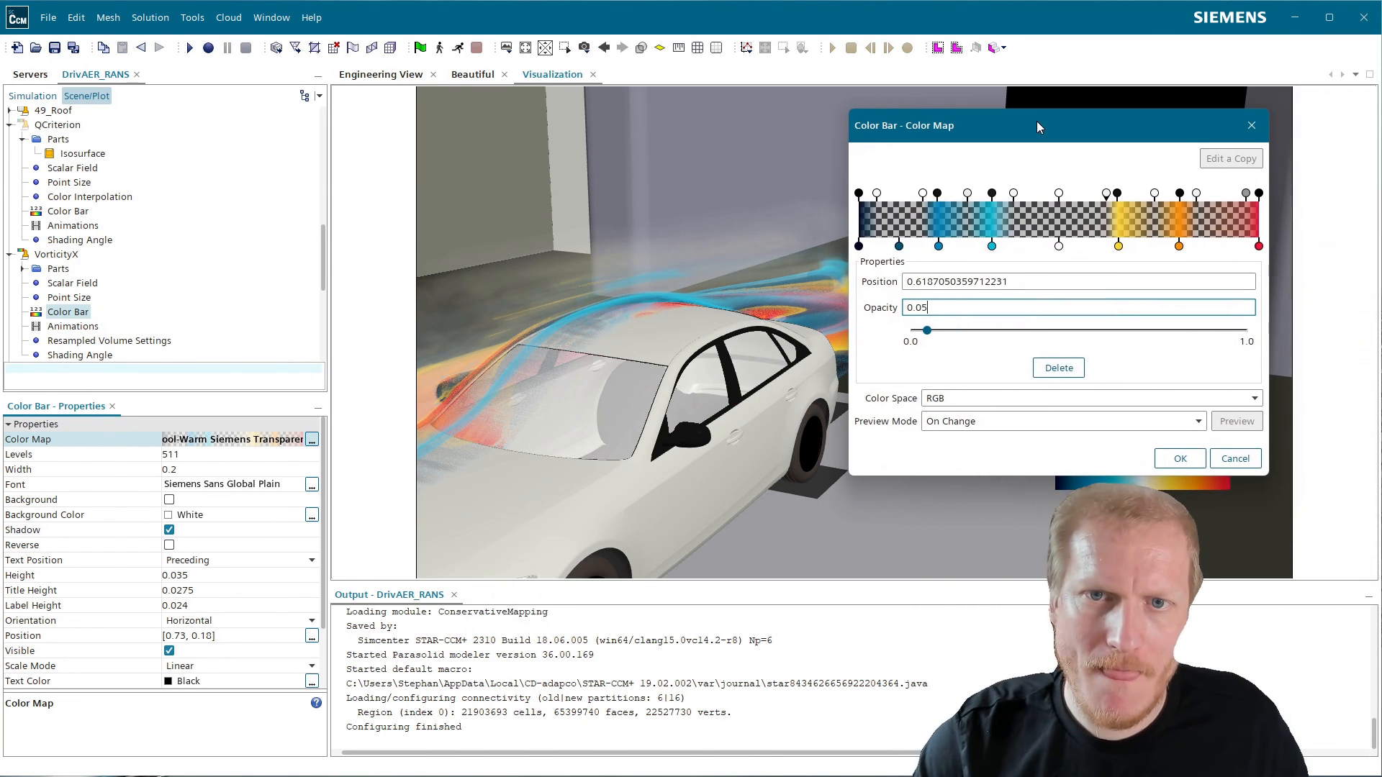
pyautogui.click(1159, 466)
pyautogui.moveTo(781, 453)
pyautogui.mouseDown()
pyautogui.moveTo(840, 472)
pyautogui.moveTo(812, 460)
pyautogui.moveTo(859, 416)
pyautogui.moveTo(770, 438)
pyautogui.mouseUp()
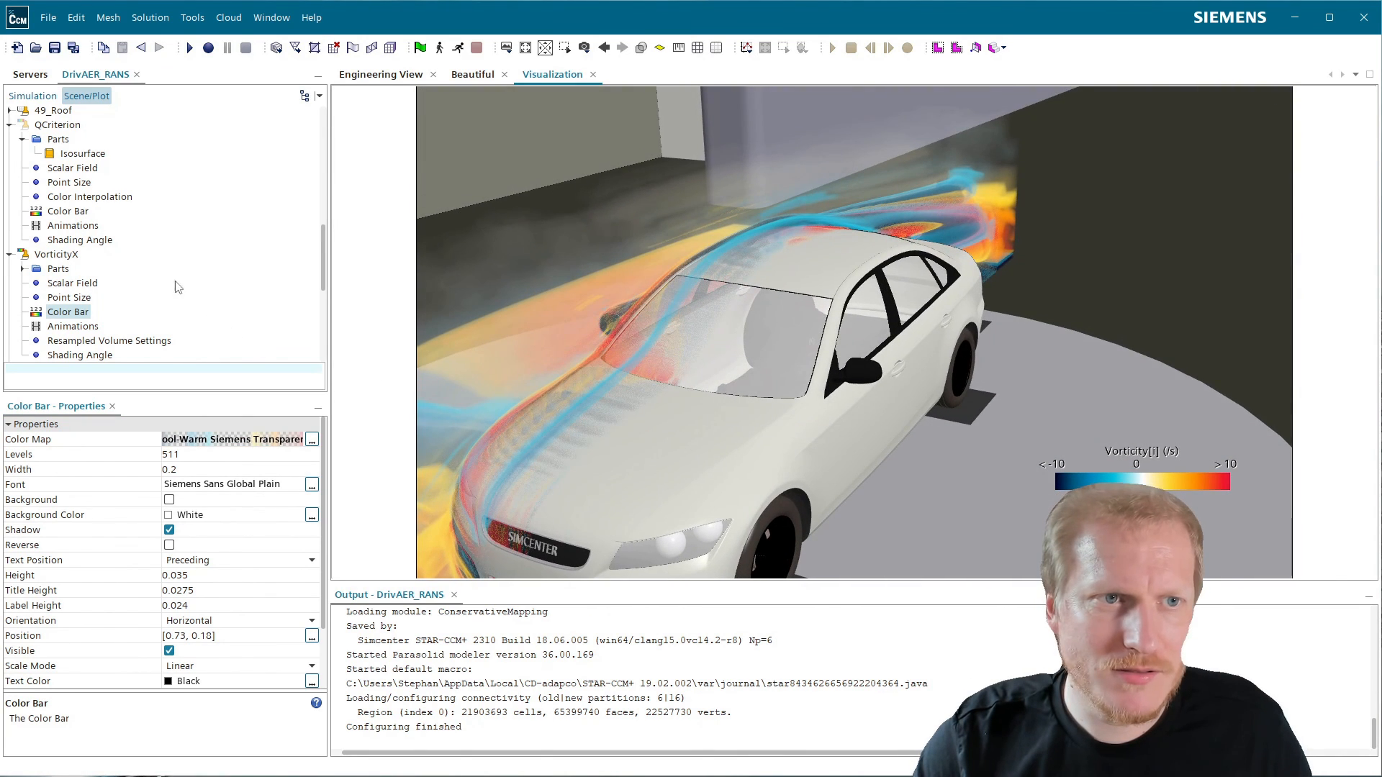
# - Apply the sym visual transform to the VorticityX displayer
pyautogui.click(56, 254)
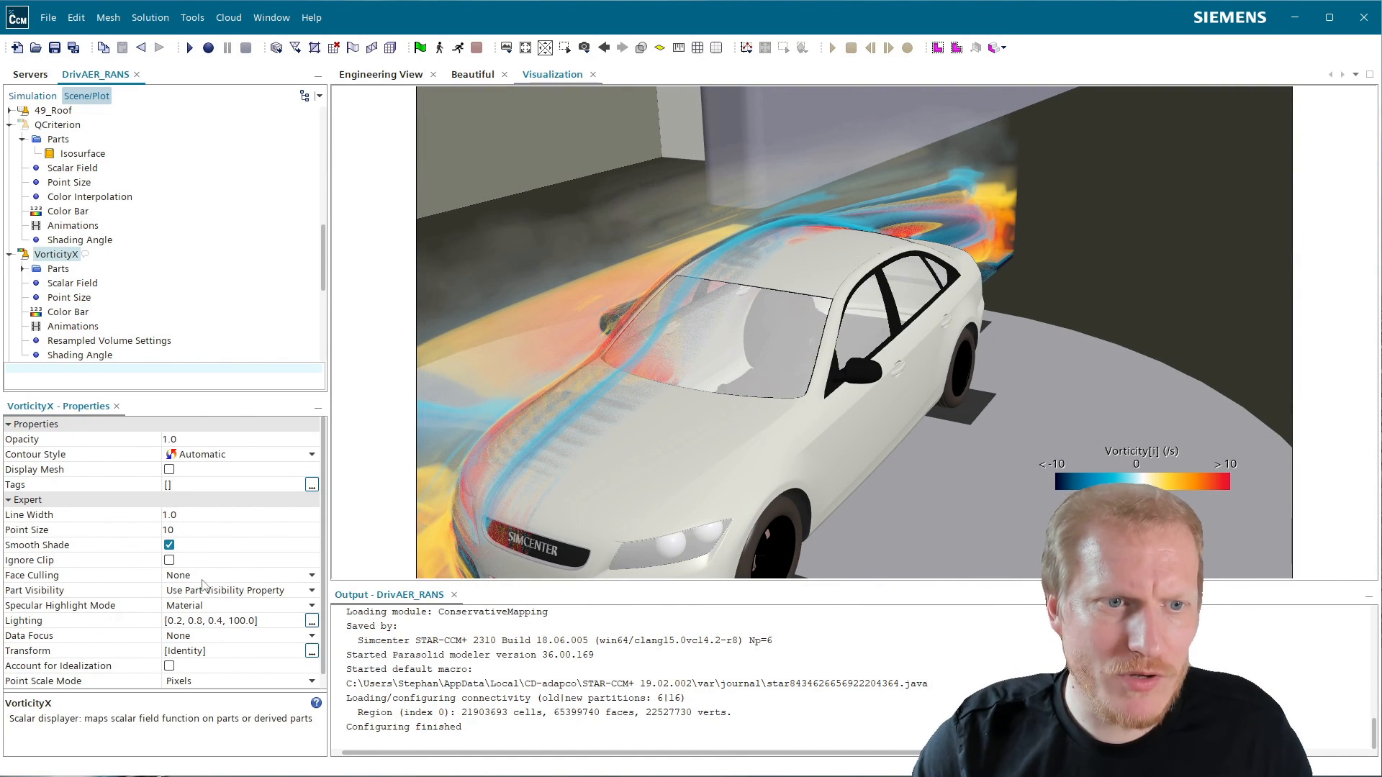
pyautogui.click(216, 652)
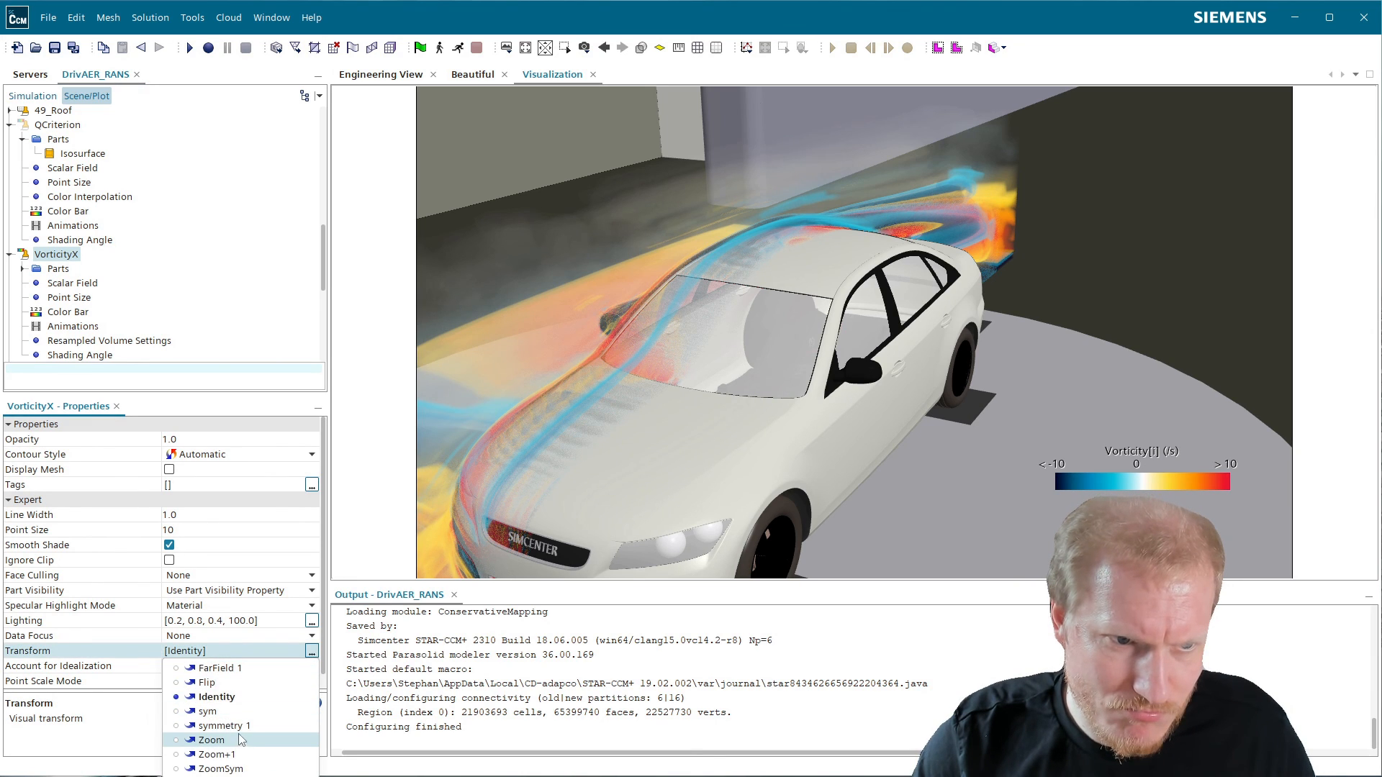
pyautogui.click(209, 711)
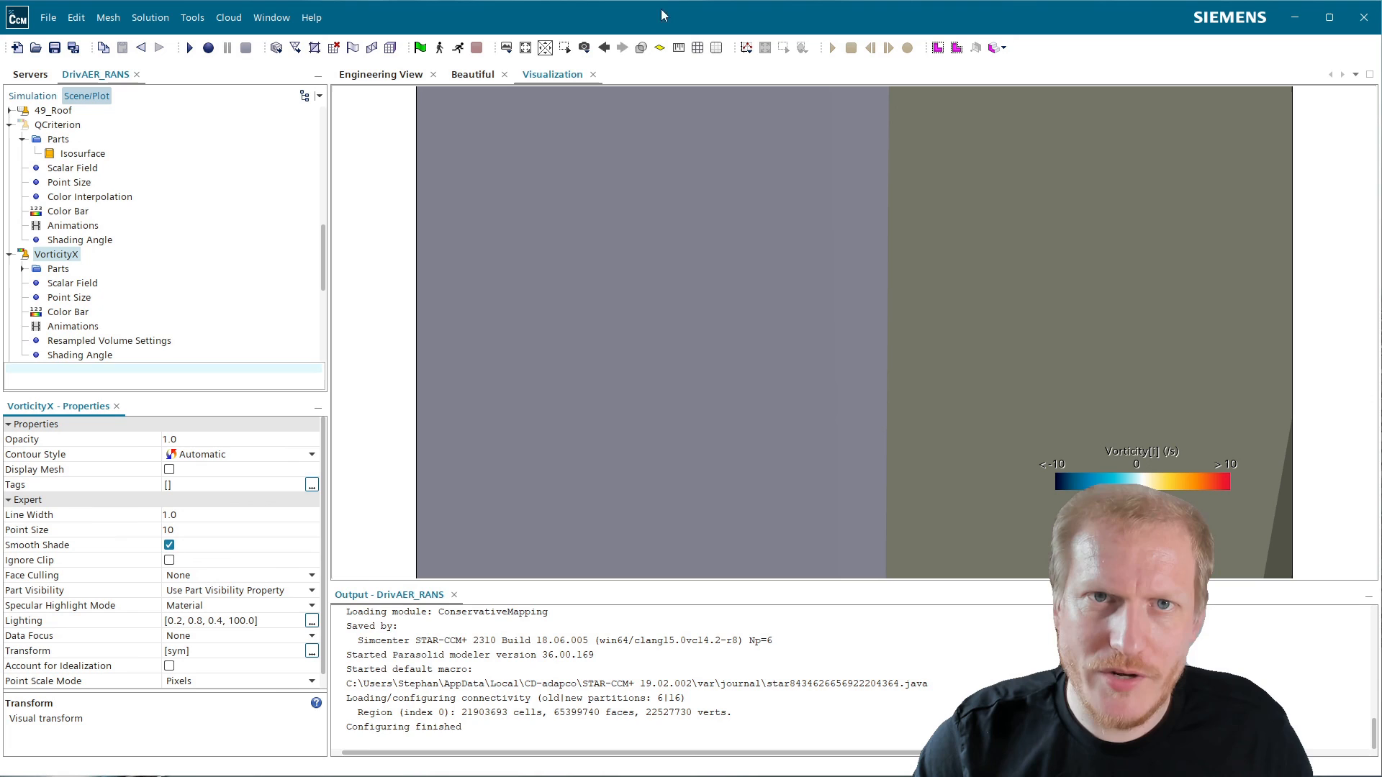
# - Restore stored View 5 and adjust the camera to frame the car from its front corner
pyautogui.click(584, 47)
pyautogui.moveTo(648, 97)
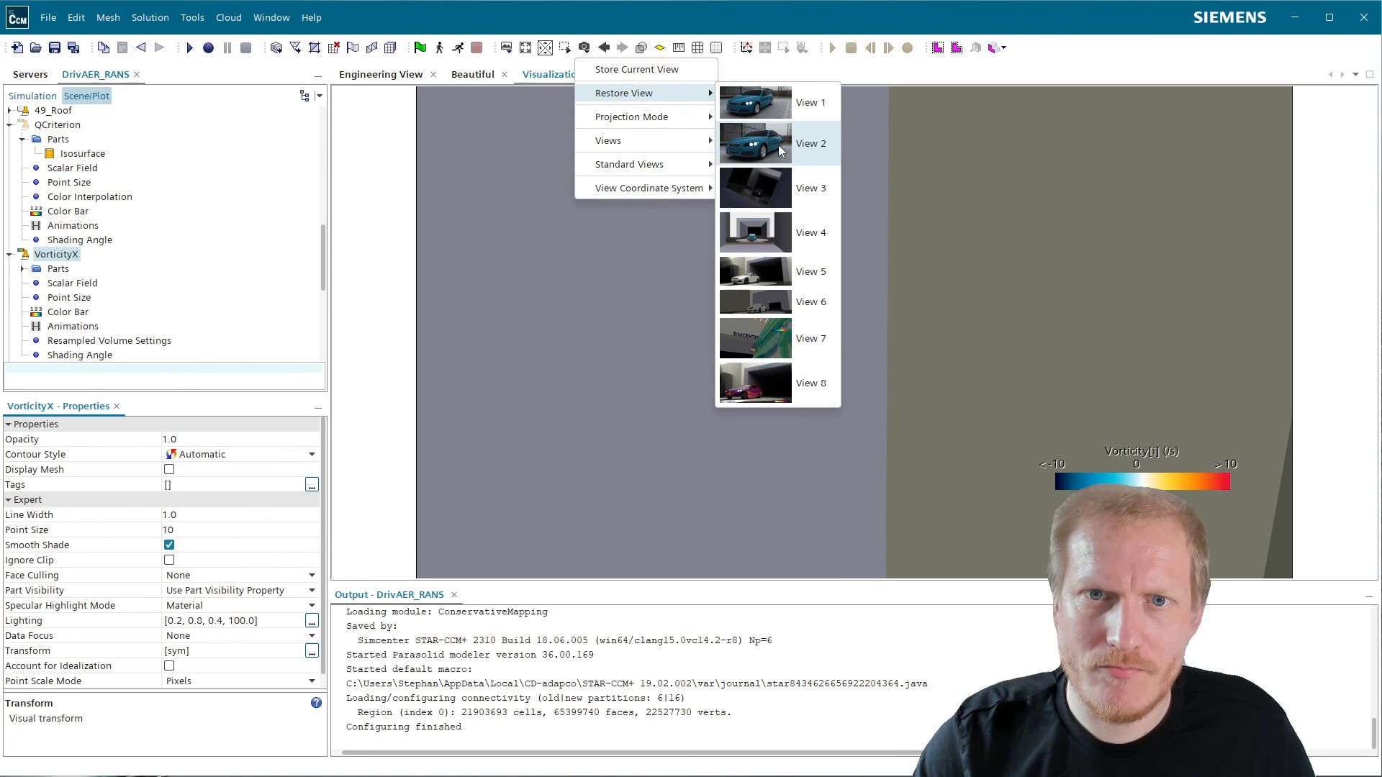
pyautogui.click(780, 273)
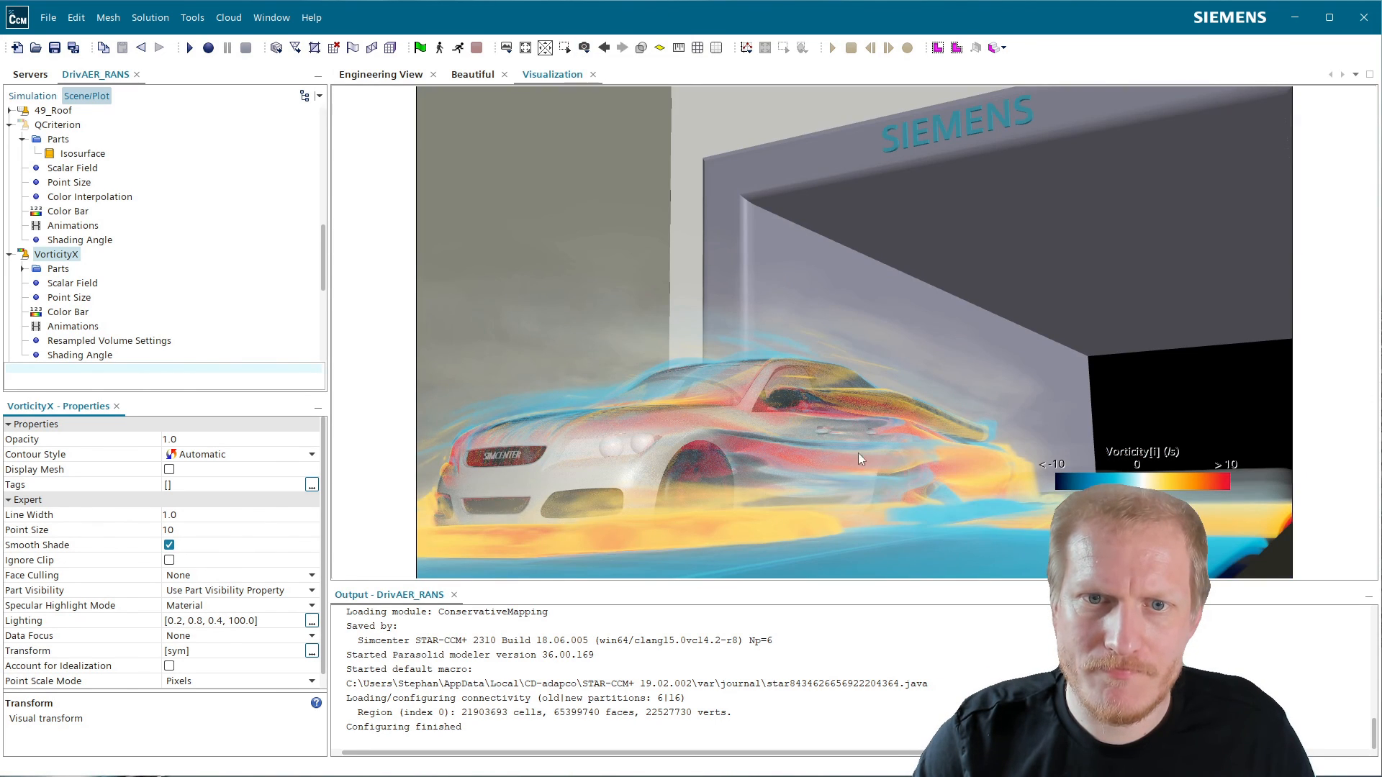
pyautogui.moveTo(859, 465); pyautogui.dragTo(855, 471)
pyautogui.moveTo(855, 470); pyautogui.dragTo(881, 447, button='right')
pyautogui.click(868, 447)
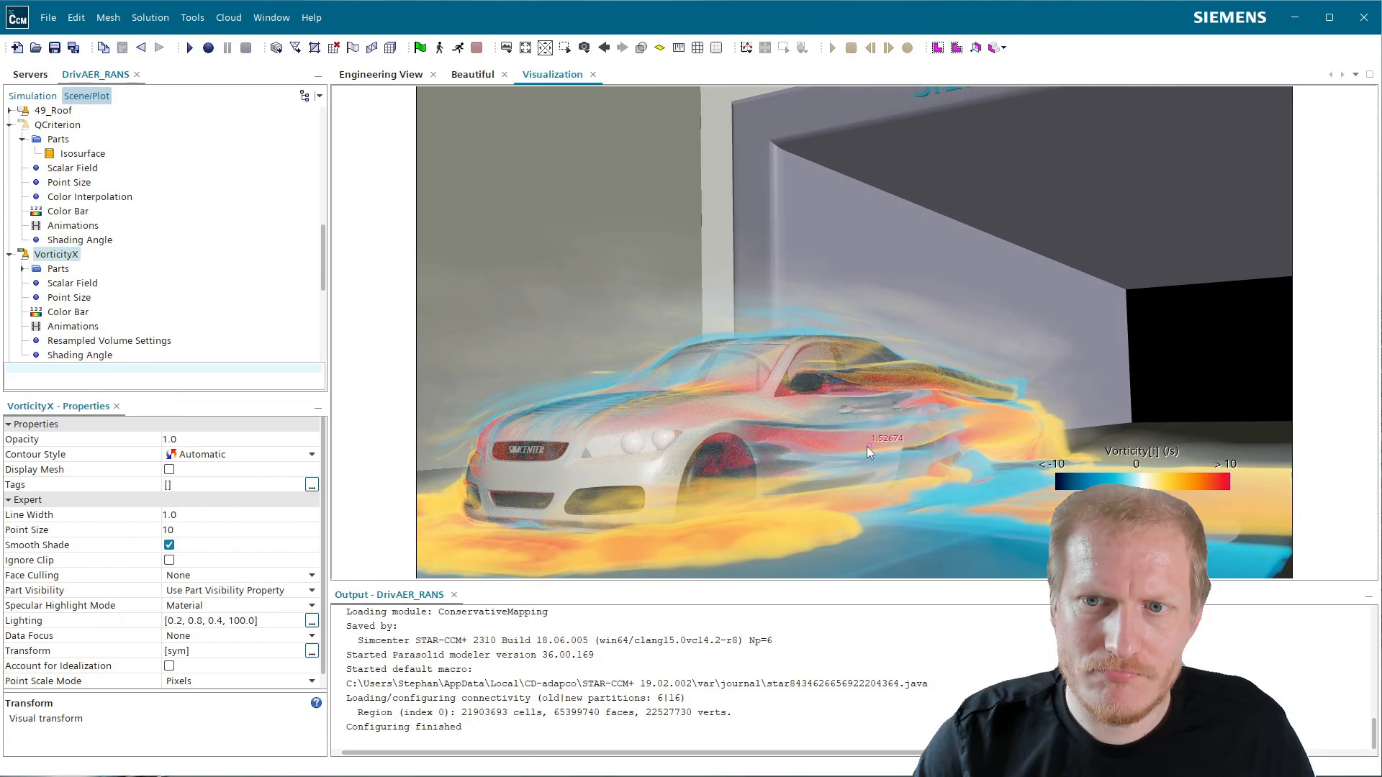
pyautogui.moveTo(866, 446); pyautogui.dragTo(865, 450)
pyautogui.moveTo(865, 451); pyautogui.dragTo(869, 418, button='right')
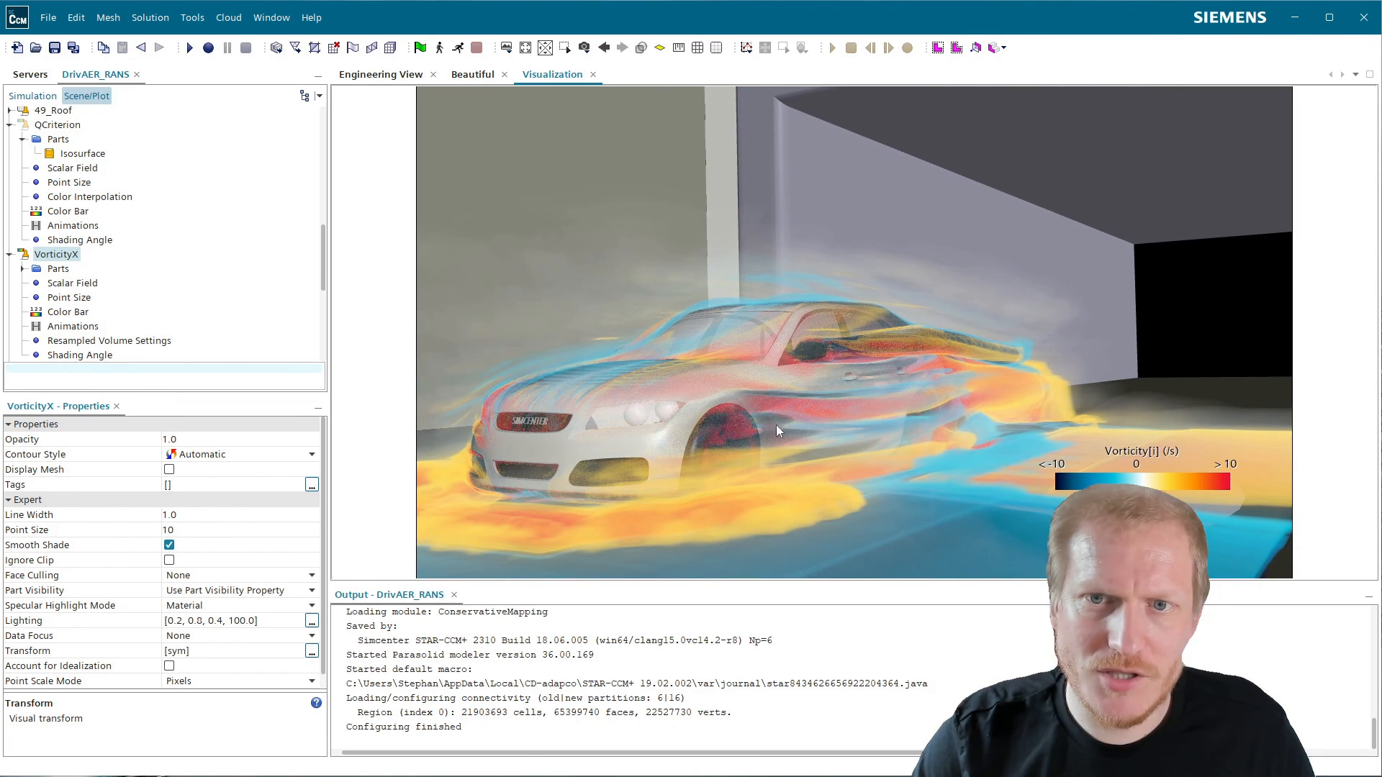
# - Switch off Light 1 in the Visualization scene
pyautogui.scroll(-6, 142, 312)
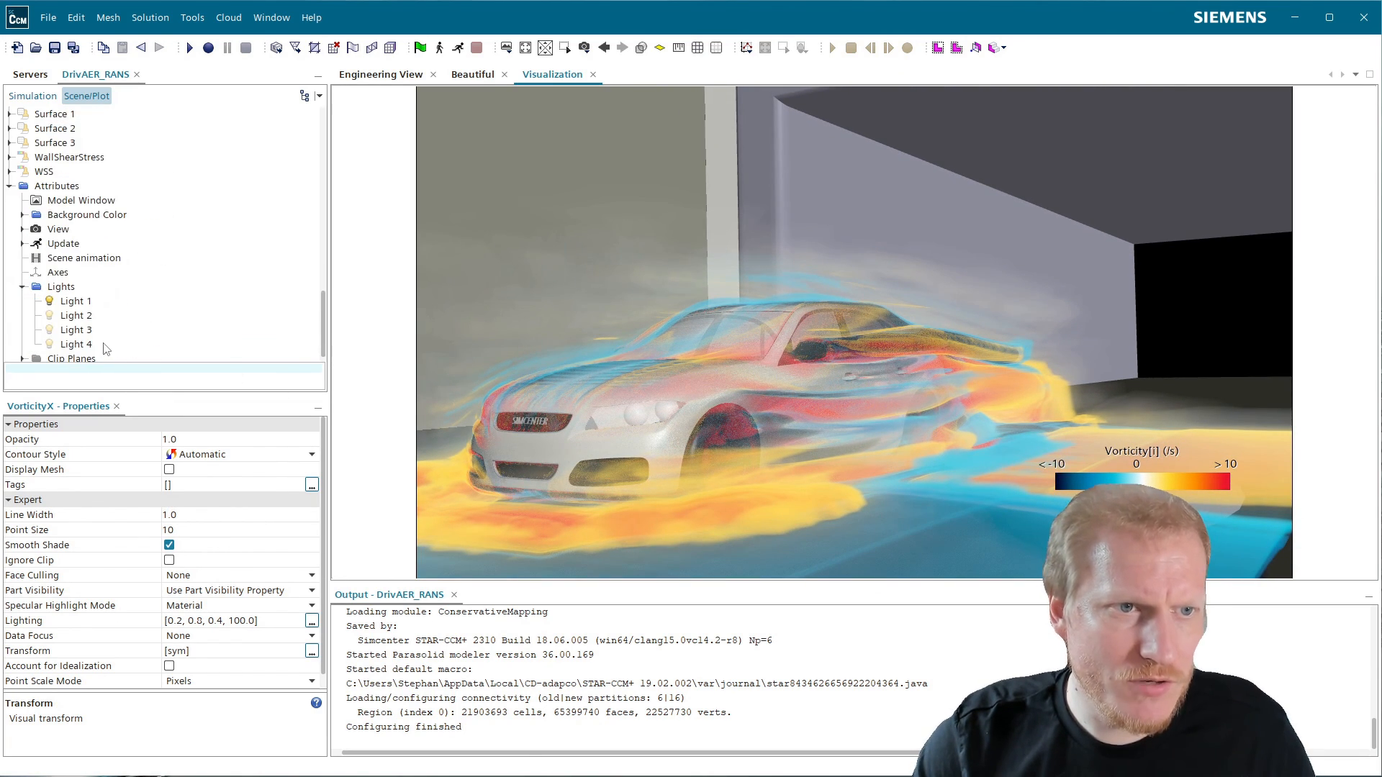
pyautogui.click(76, 301)
pyautogui.click(173, 484)
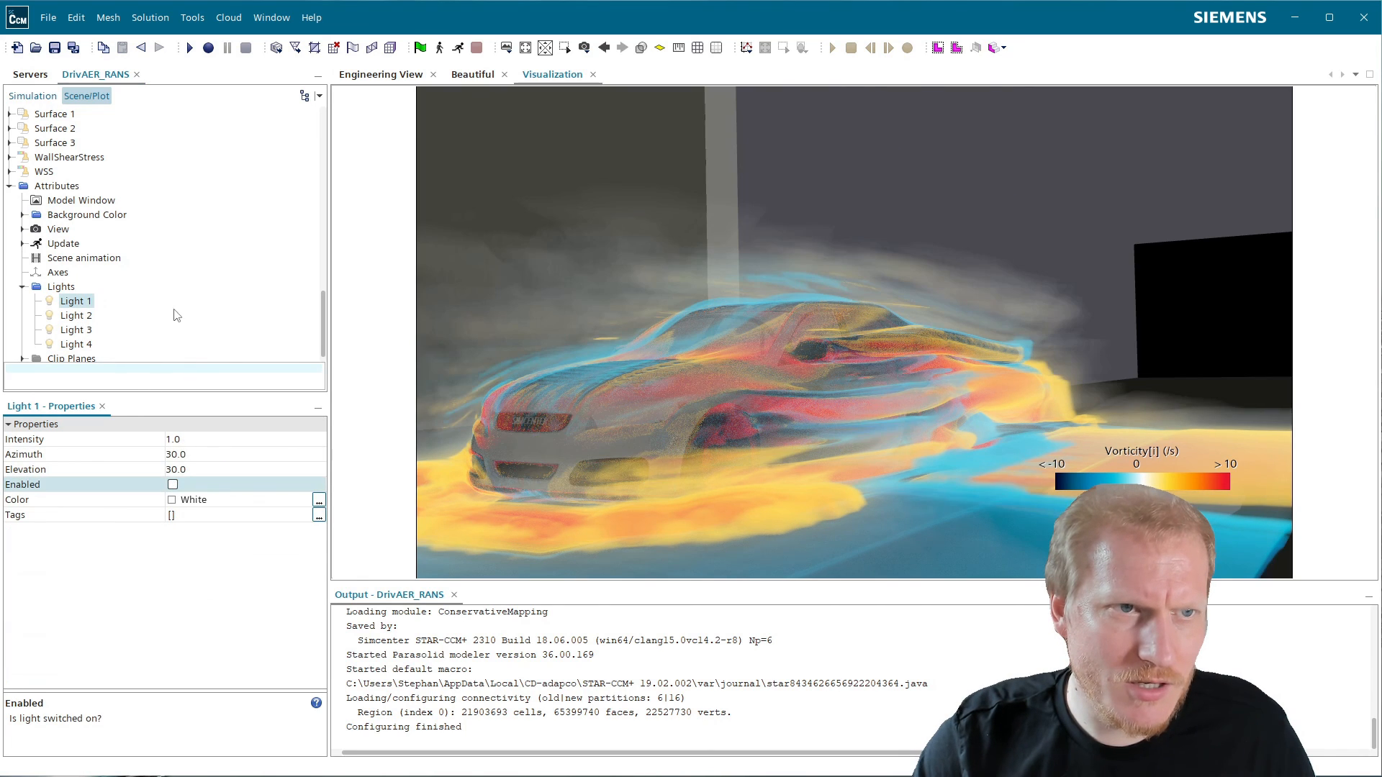
# - Enable advanced rendering for the Visualization scene
pyautogui.scroll(4, 170, 302)
pyautogui.click(56, 128)
pyautogui.scroll(5, 158, 291)
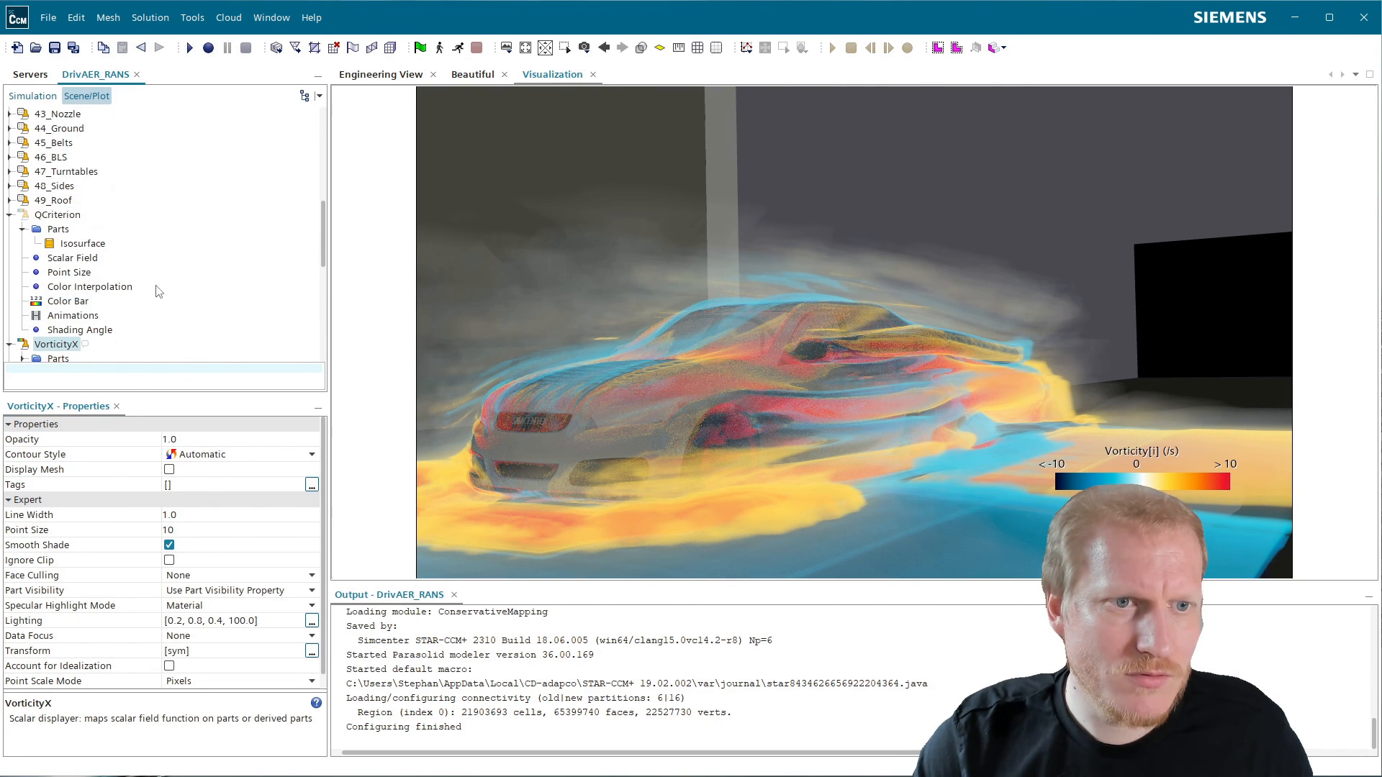
pyautogui.scroll(8, 159, 291)
pyautogui.click(50, 114)
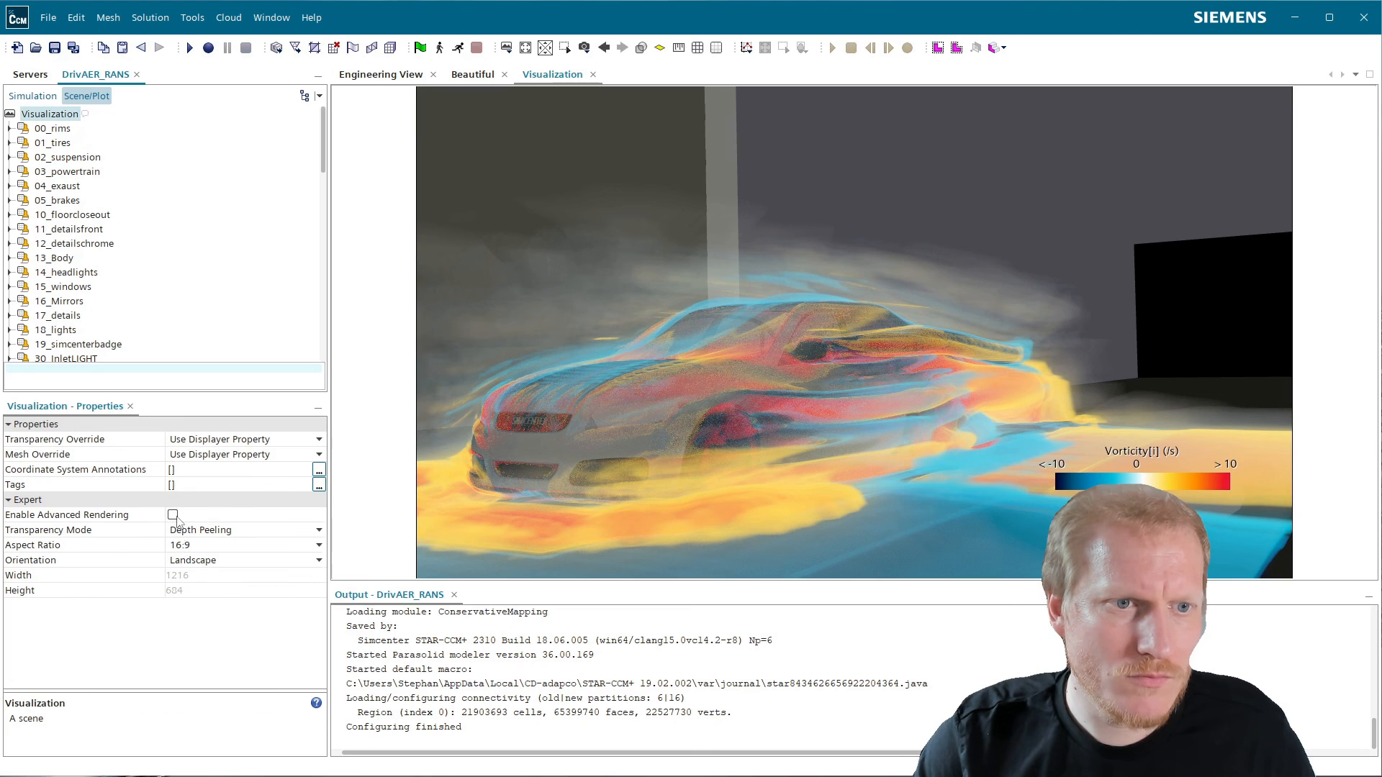
pyautogui.click(173, 515)
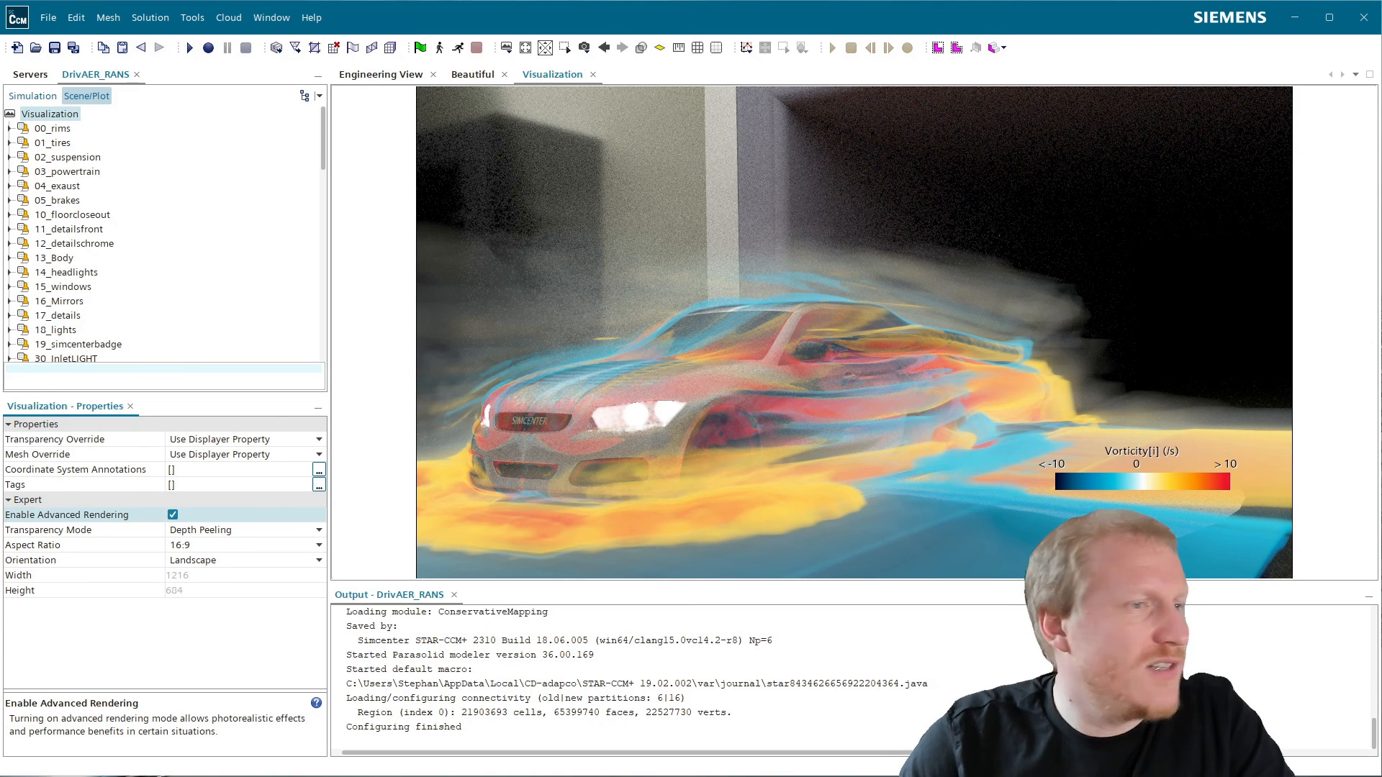
# - Switch to the web browser, search for drivAer and open the English TUM Chair of Aerodynamics page on the model
pyautogui.moveTo(2, 180); pyautogui.dragTo(828, 250)
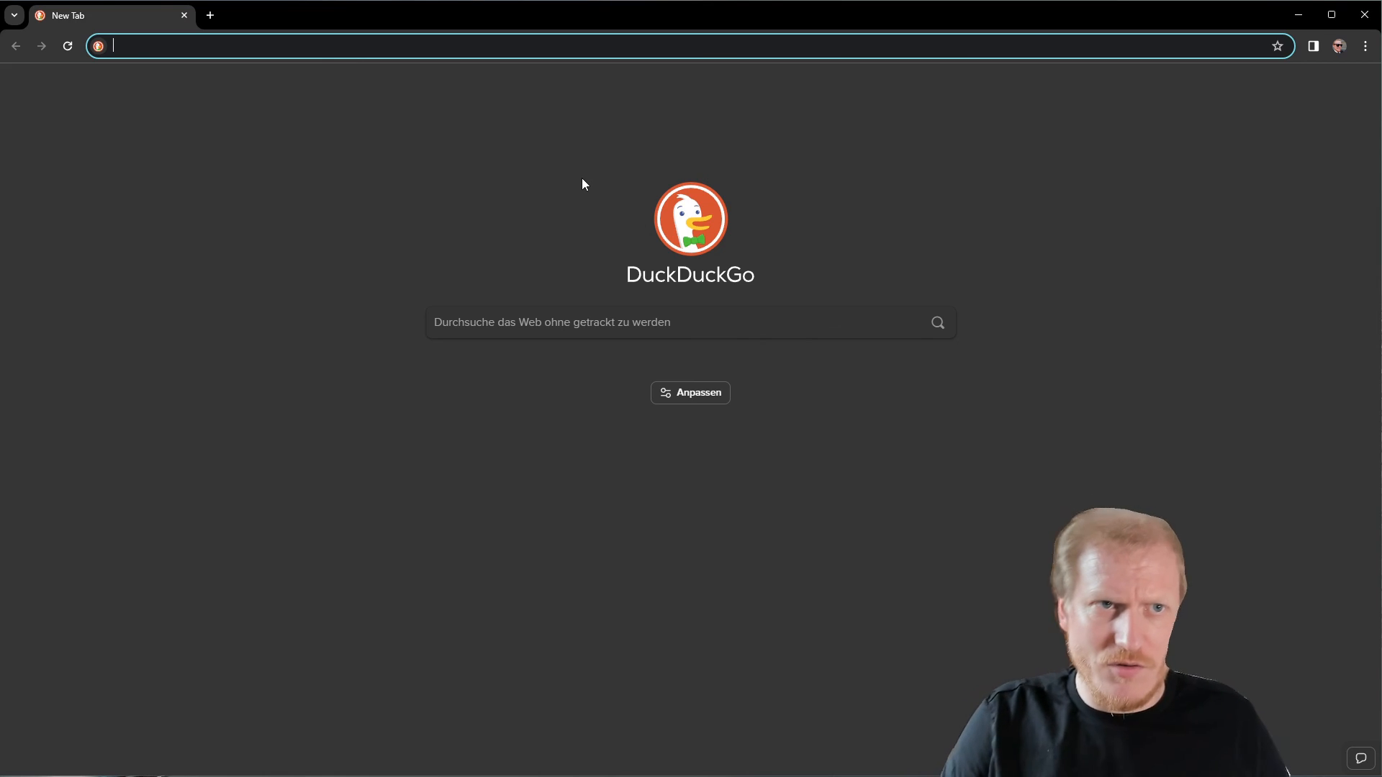
pyautogui.write('driv')
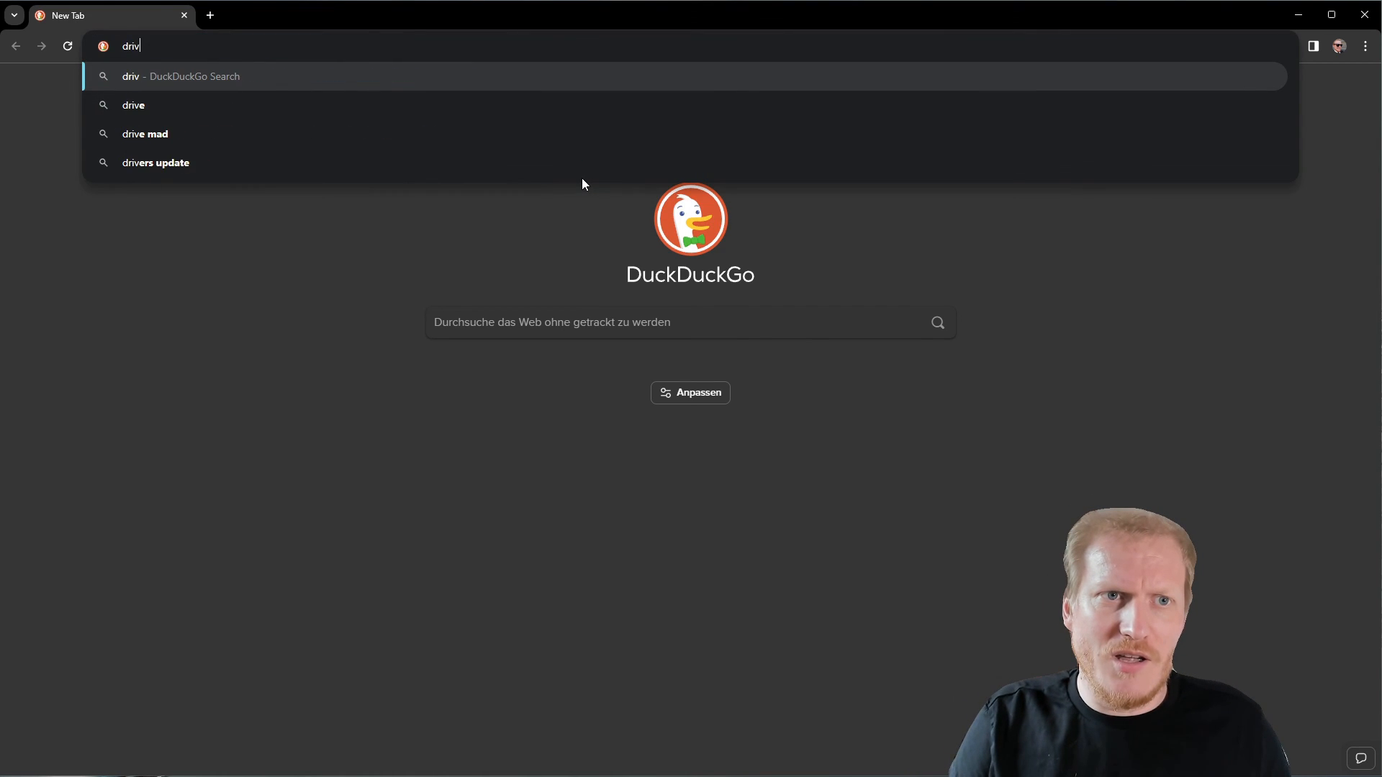
pyautogui.write('Aer')
pyautogui.press('Return')
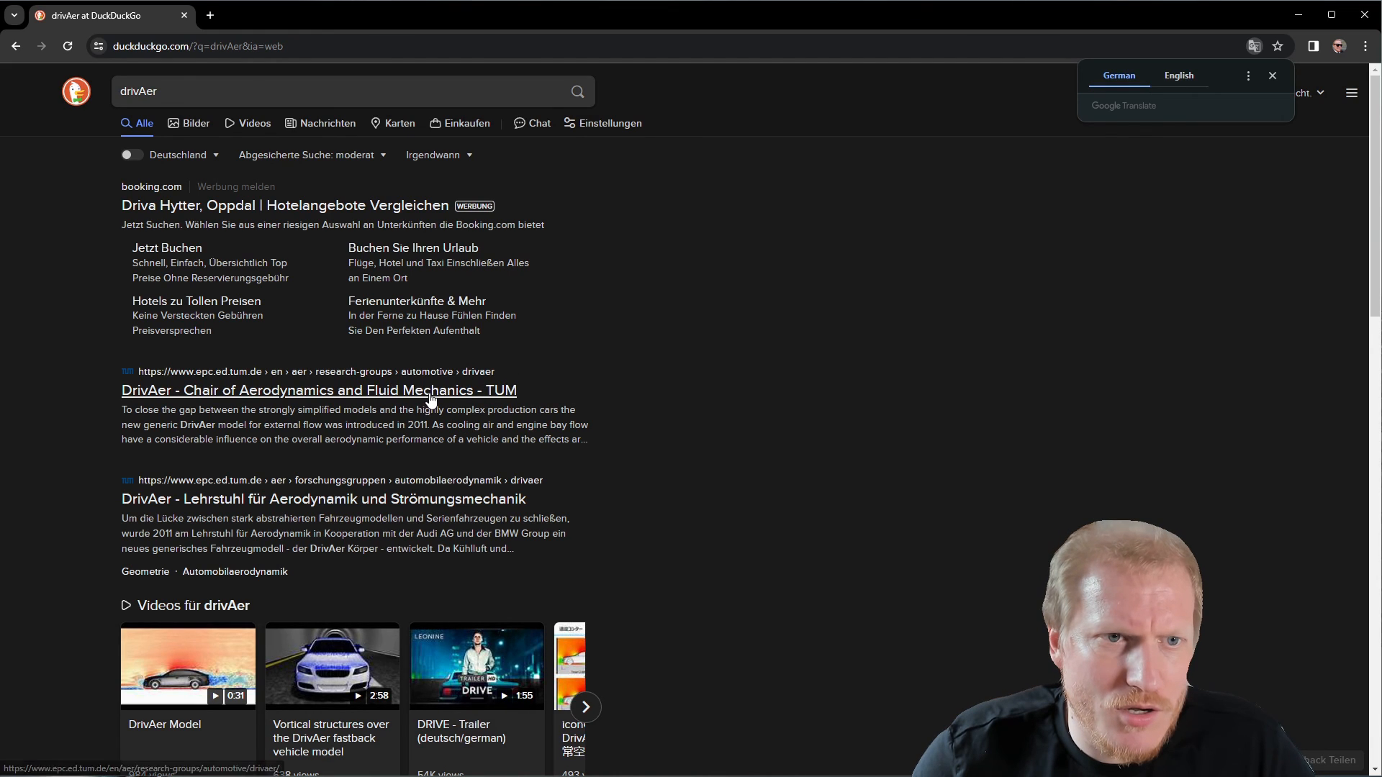
pyautogui.click(431, 394)
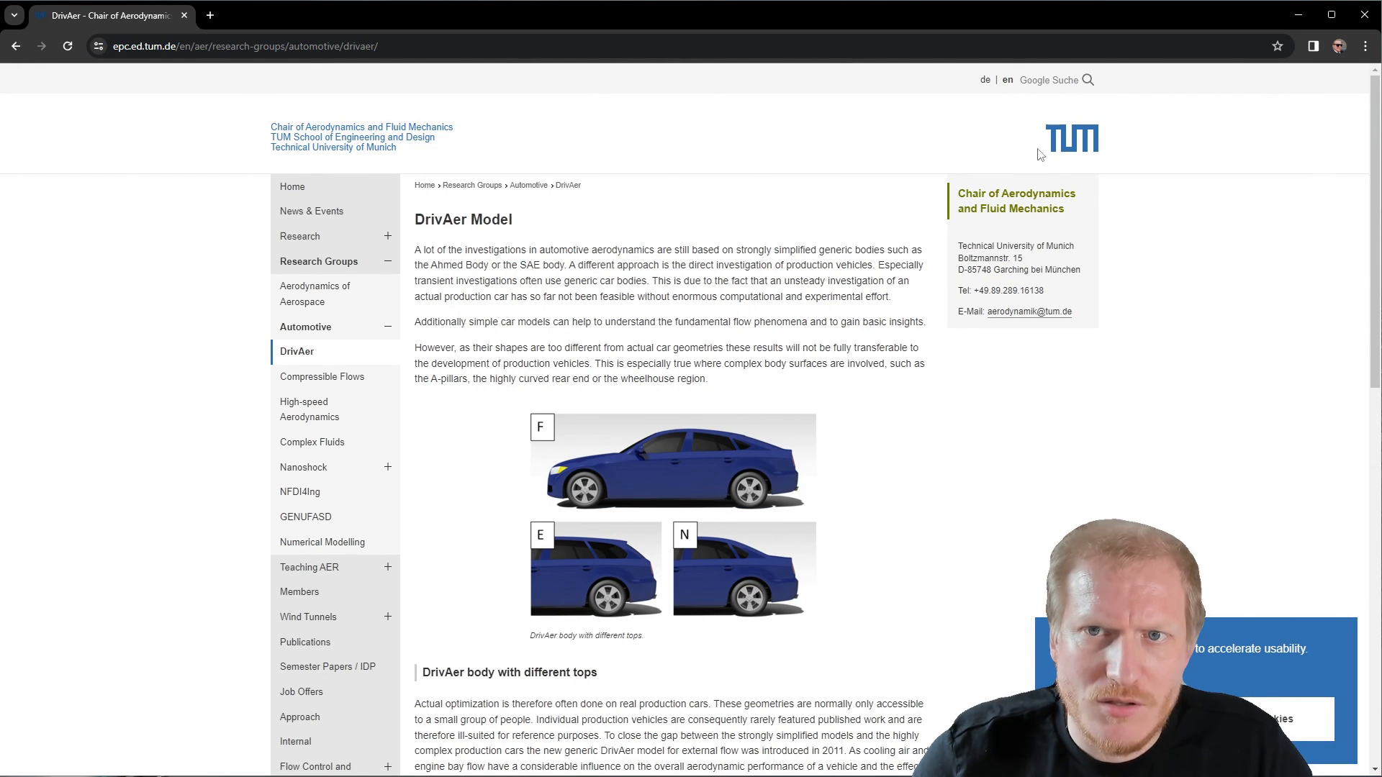
# - Open the DrivAer geometry page and examine its underbody, engine bay, mirror and wheel configurations and the download section
pyautogui.scroll(-7, 1087, 210)
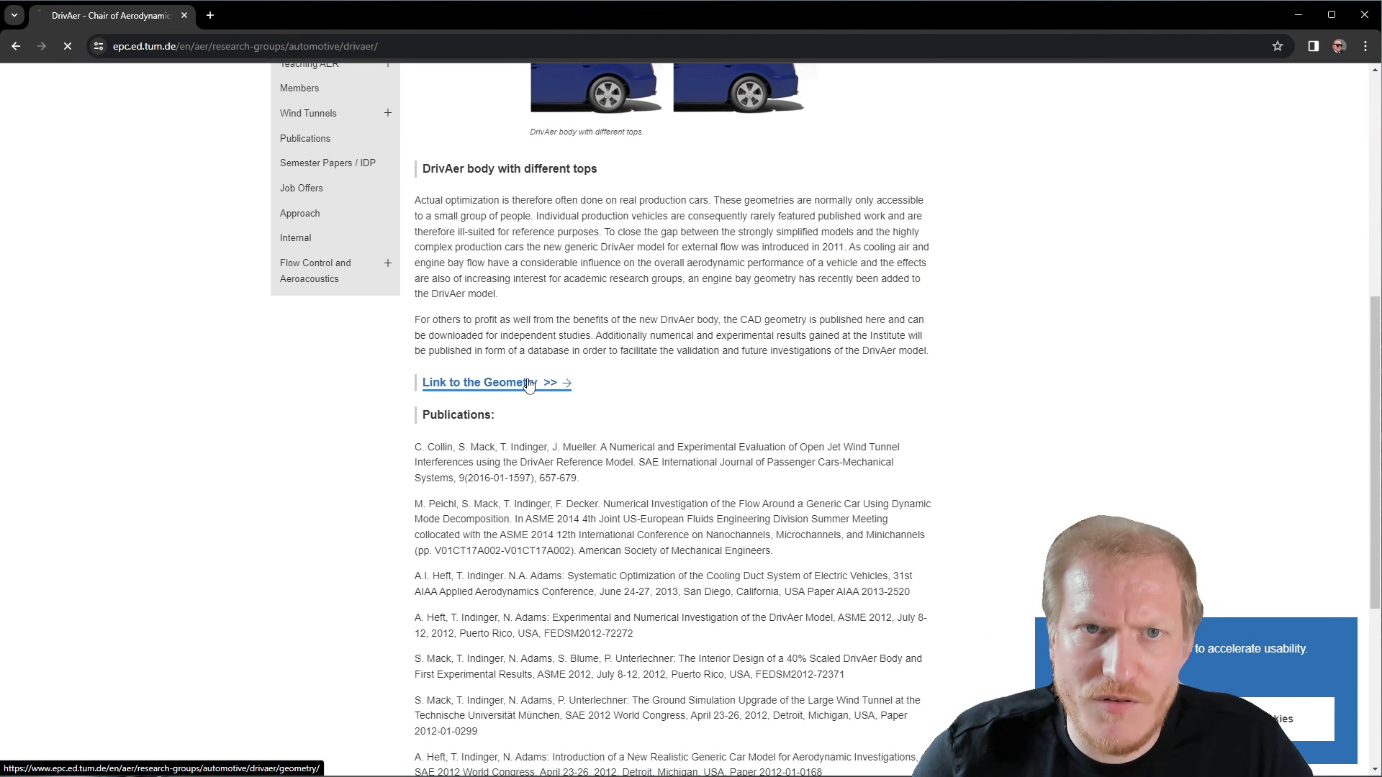
pyautogui.click(529, 384)
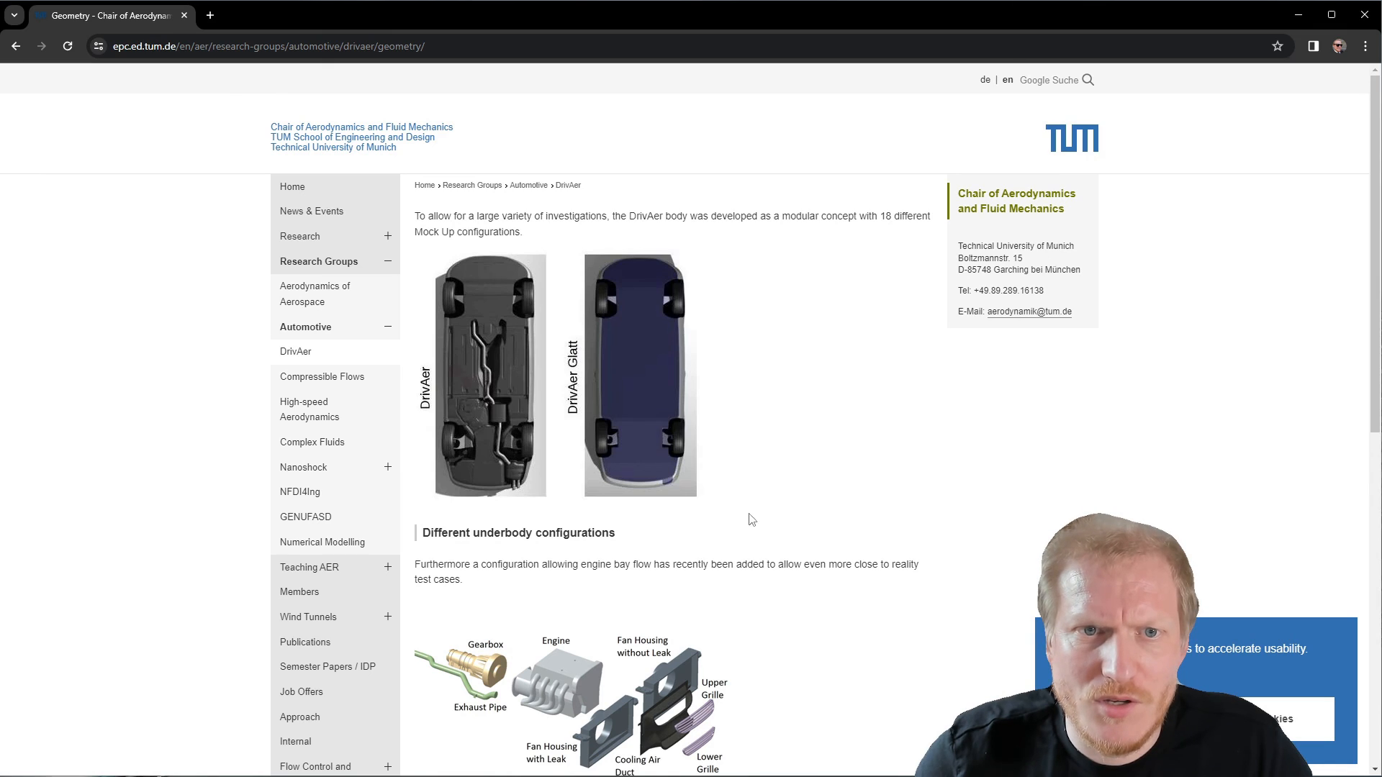
pyautogui.scroll(-2, 620, 422)
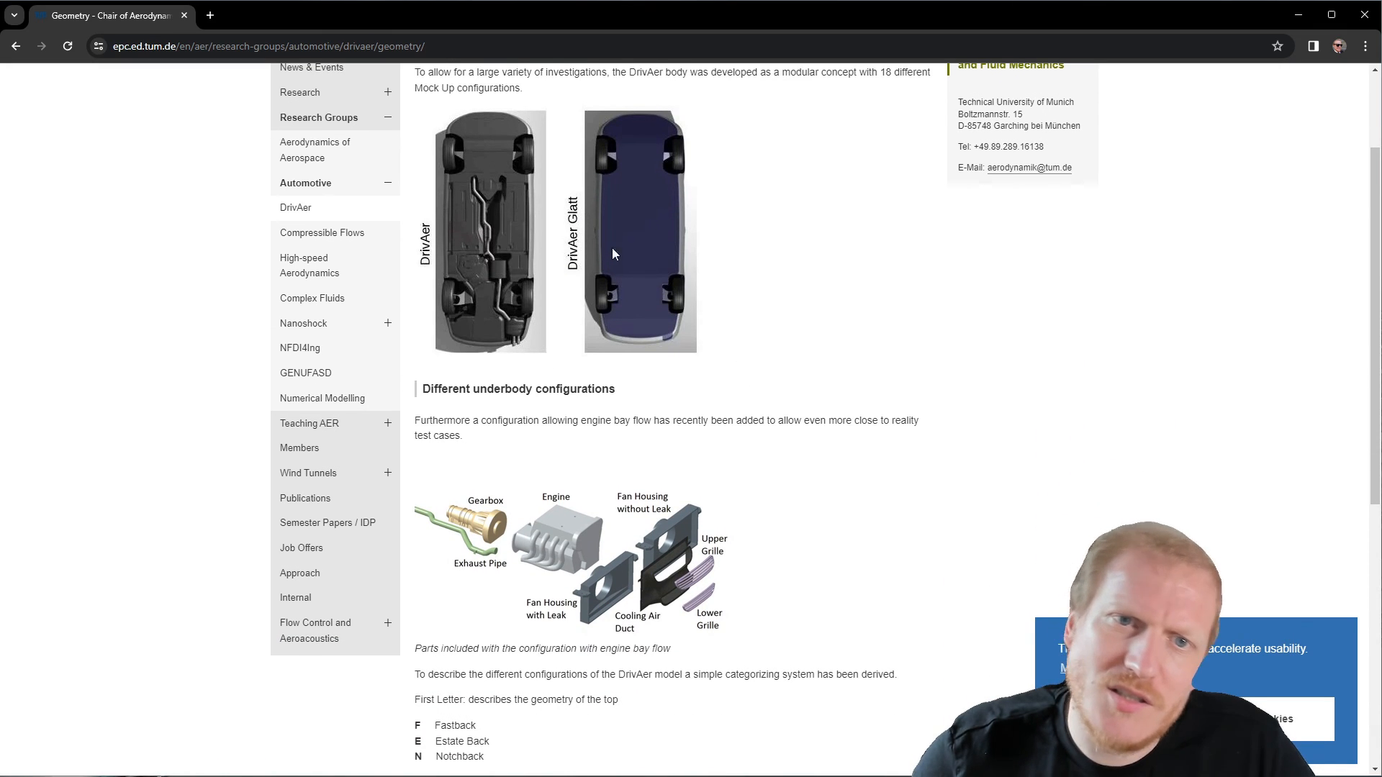
pyautogui.scroll(2, 552, 261)
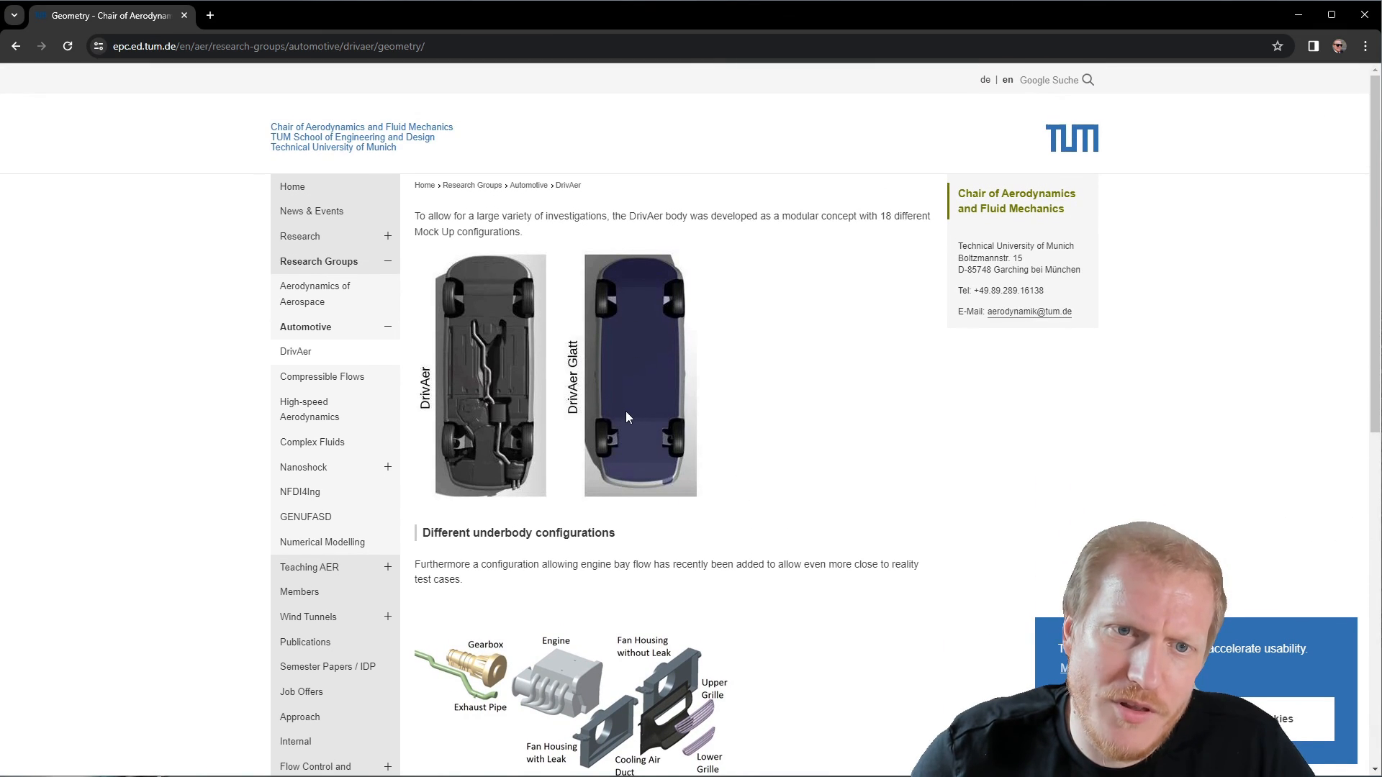
pyautogui.scroll(-4, 487, 428)
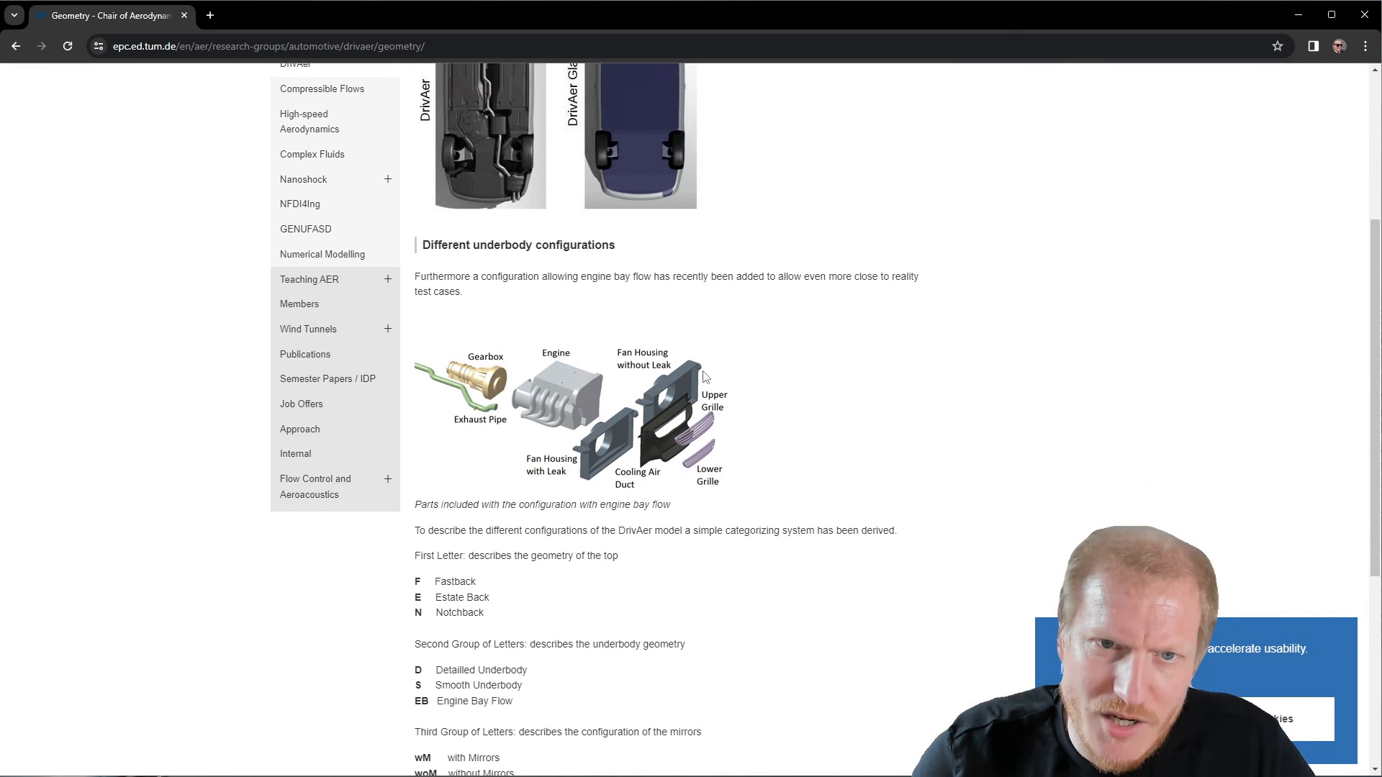
pyautogui.scroll(-5, 641, 441)
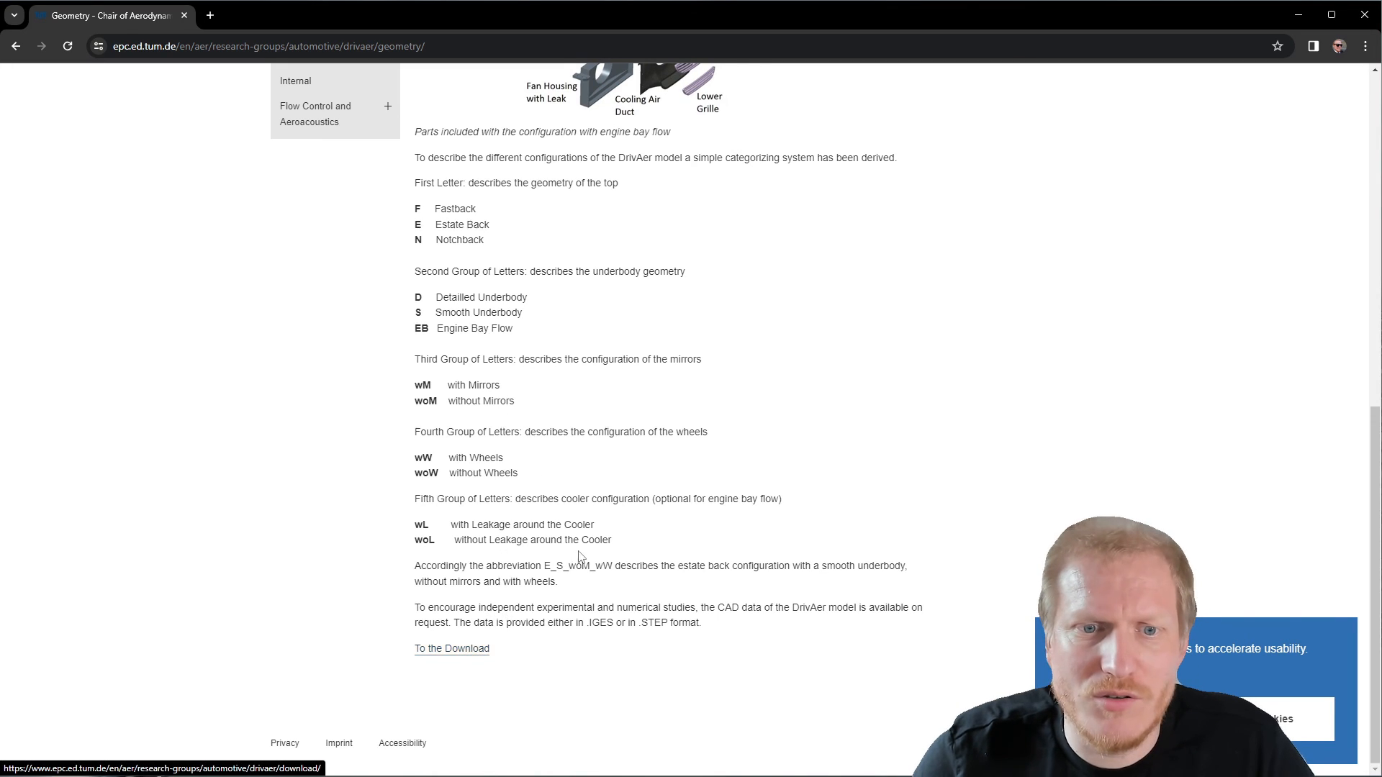
pyautogui.scroll(9, 576, 562)
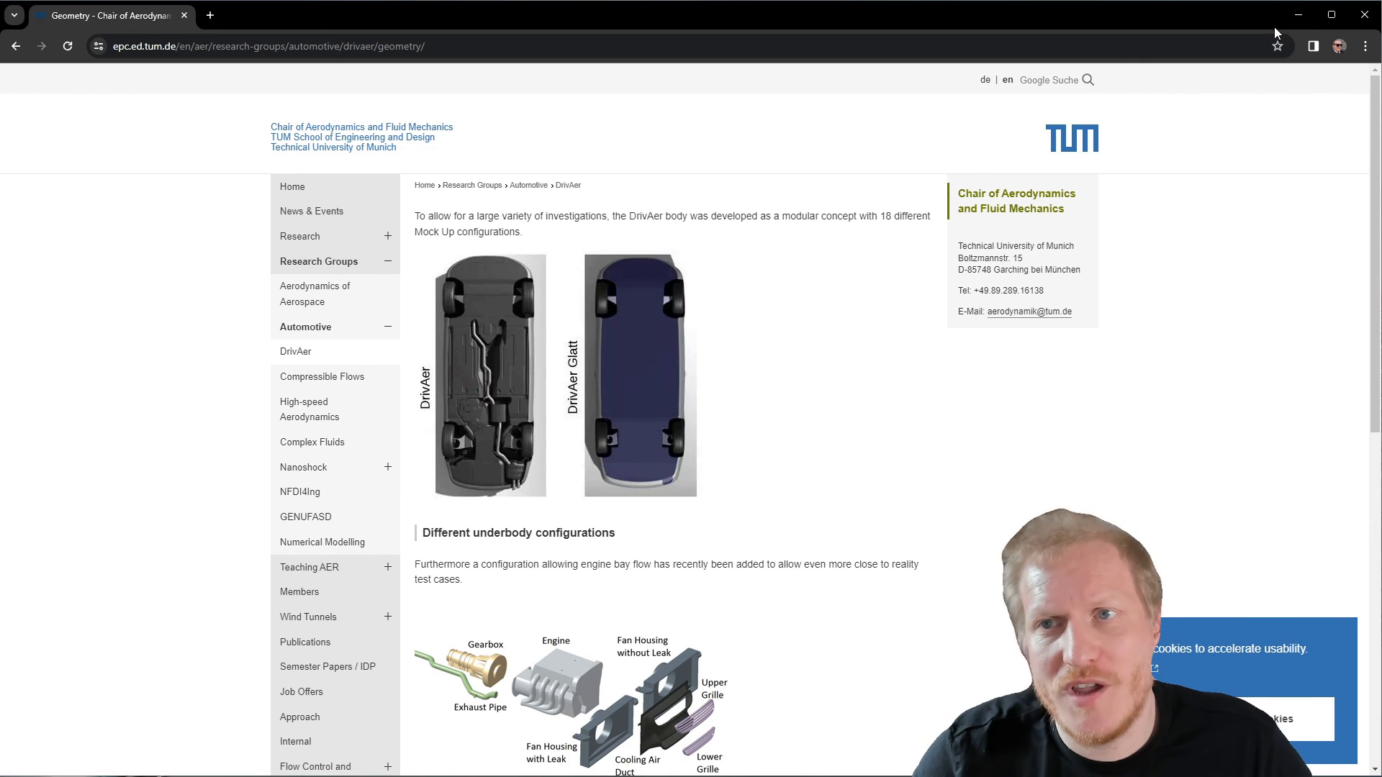
# - Return to STAR-CCM+ and locate the VorticityX displayer's settings in the Visualization scene
pyautogui.click(1304, 17)
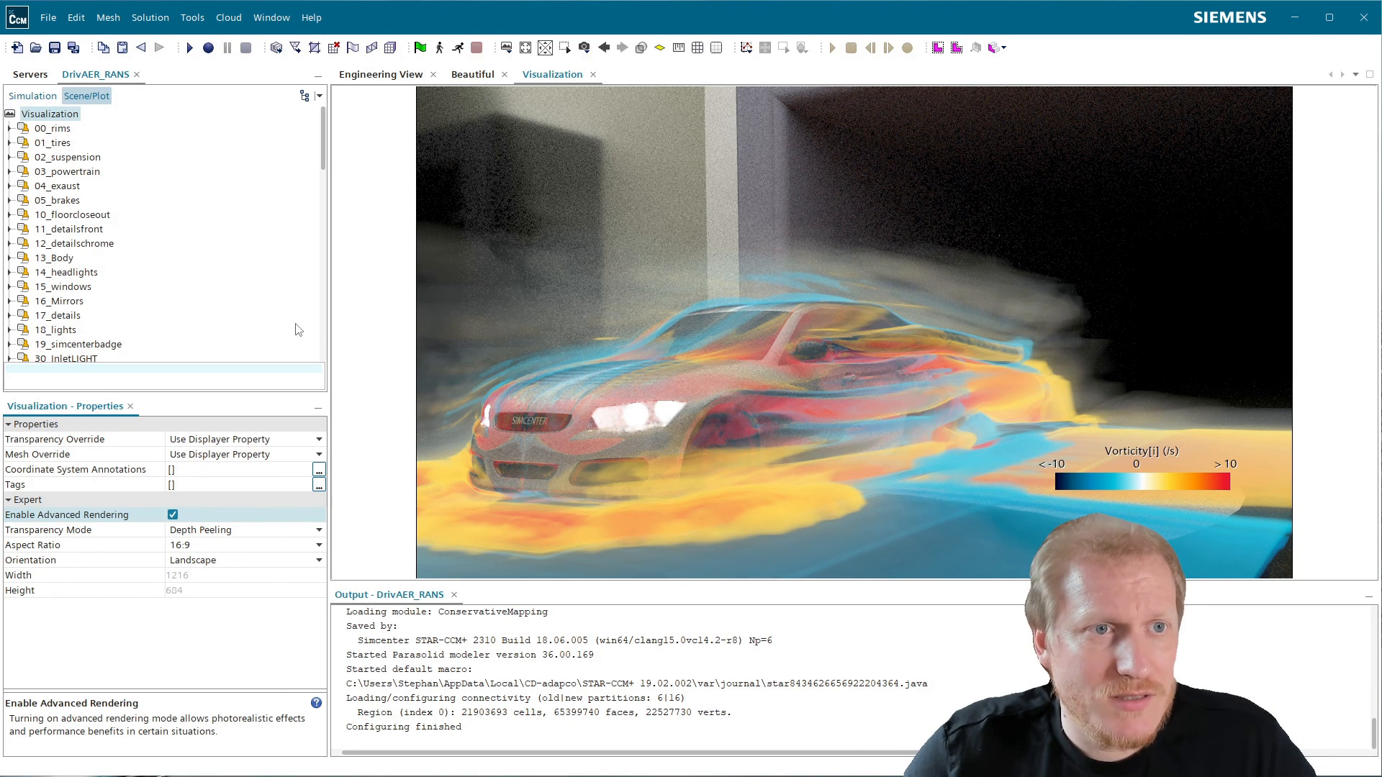
pyautogui.scroll(-8, 299, 330)
pyautogui.scroll(-12, 299, 330)
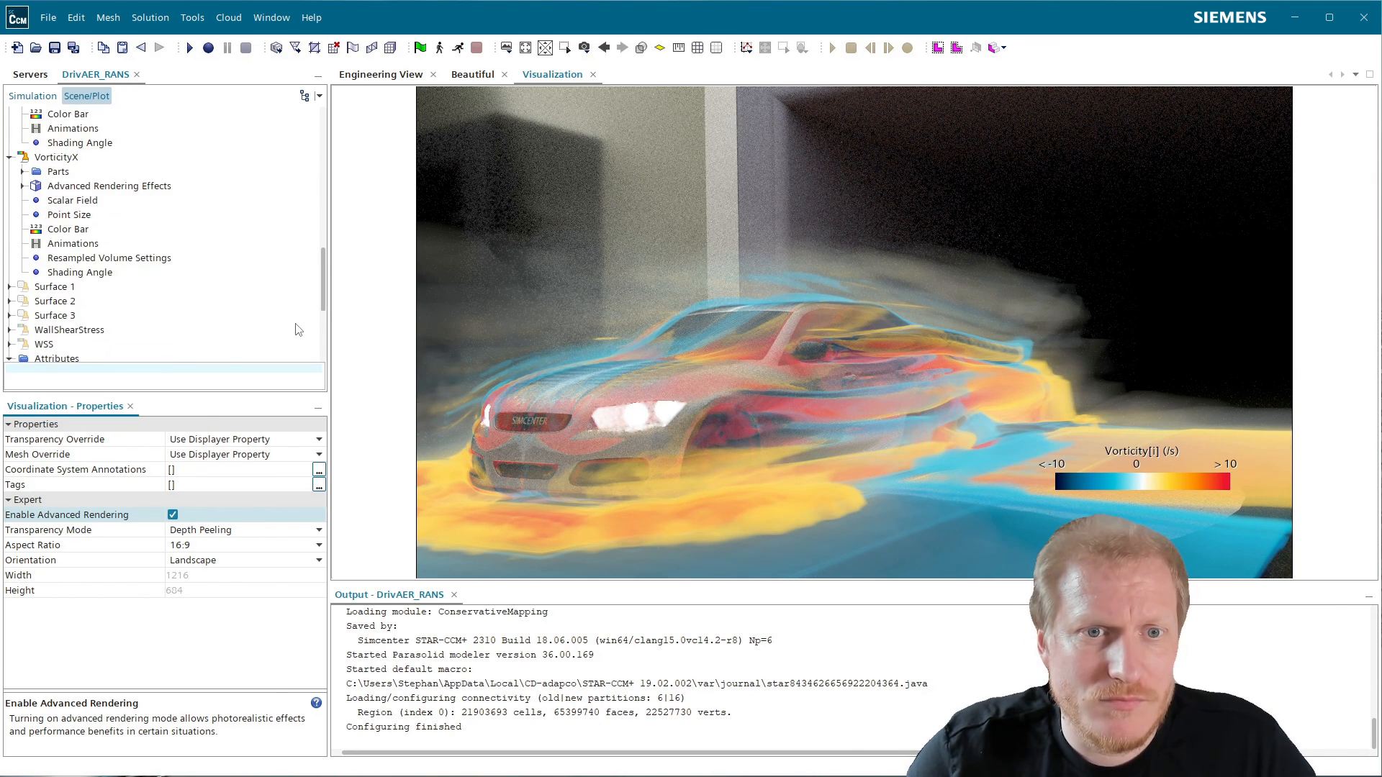
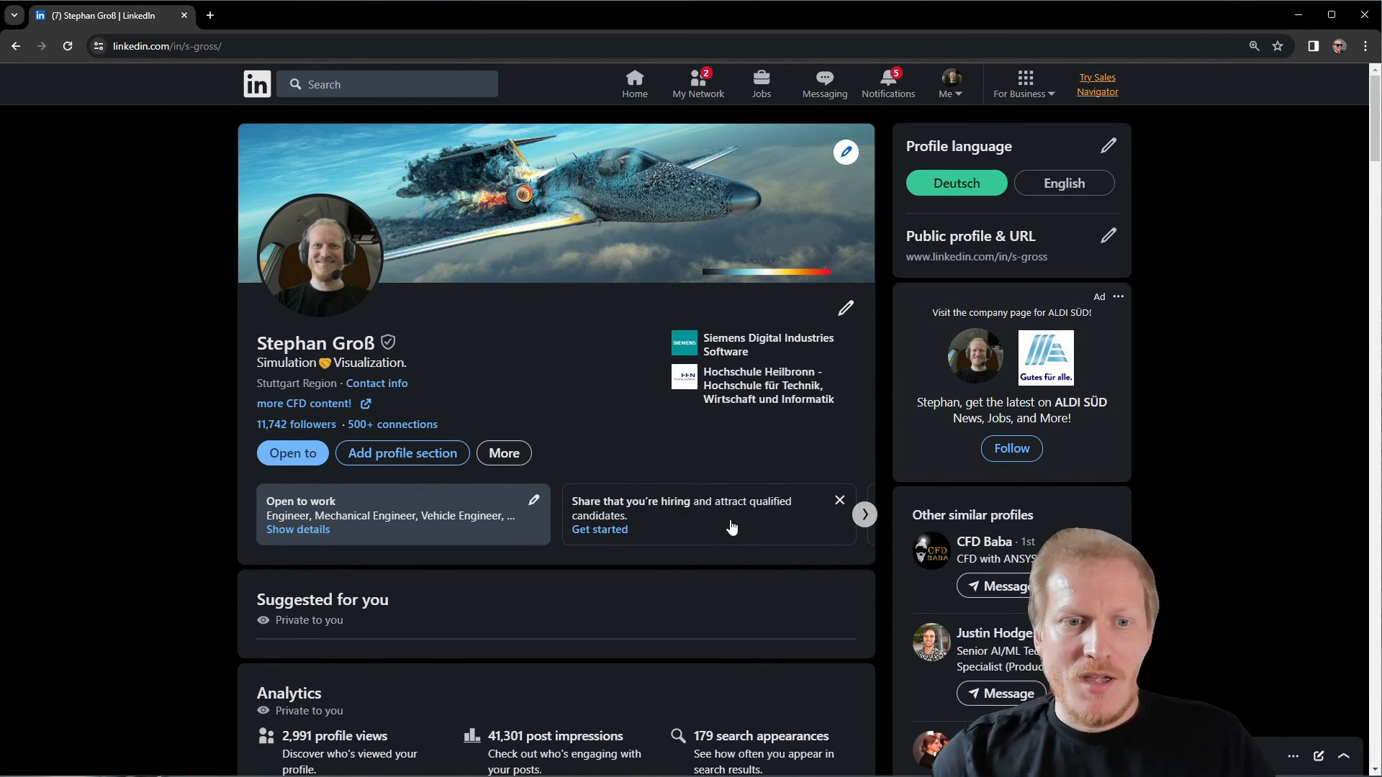
# - Look through the recent posts in the Activity section of the LinkedIn profile and return to the profile header
pyautogui.scroll(-10, 742, 546)
pyautogui.scroll(-5, 746, 553)
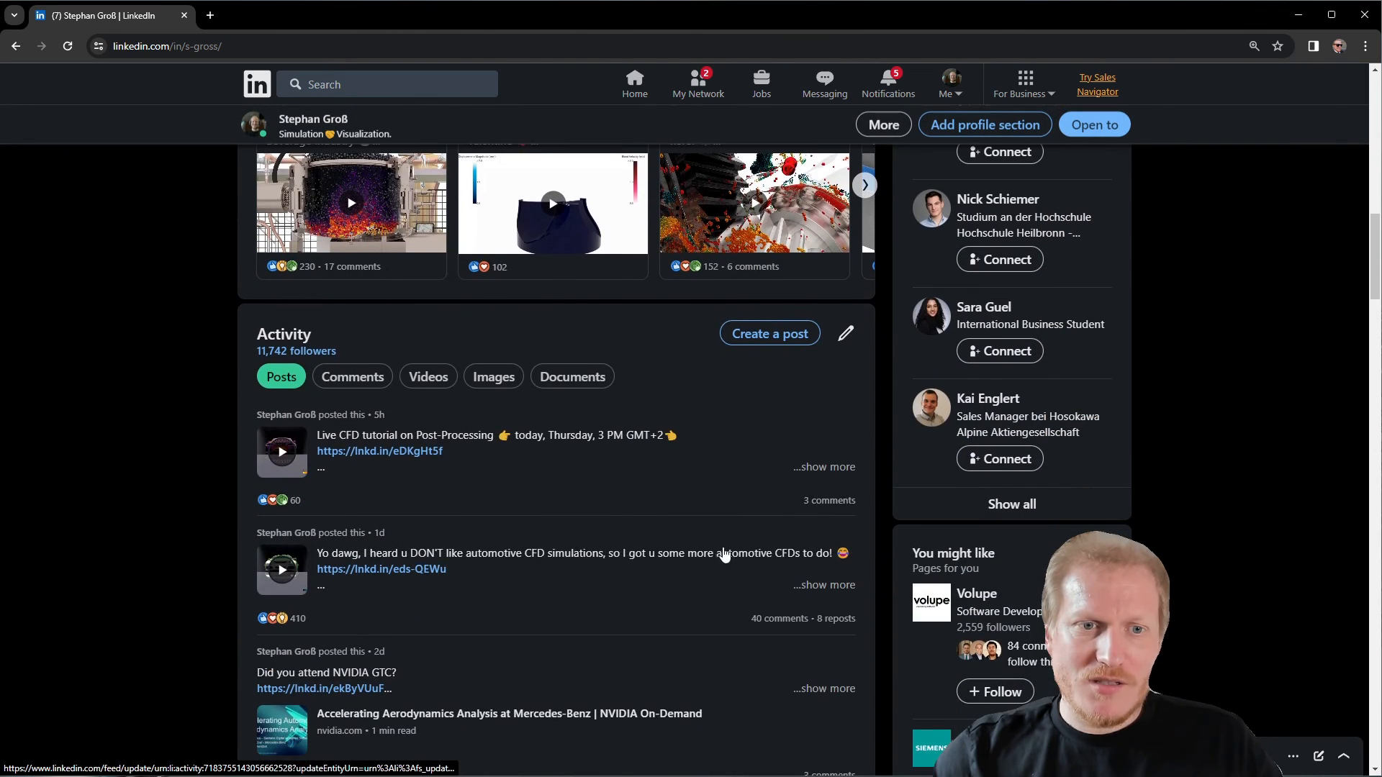
pyautogui.scroll(-1, 455, 585)
pyautogui.scroll(-3, 503, 576)
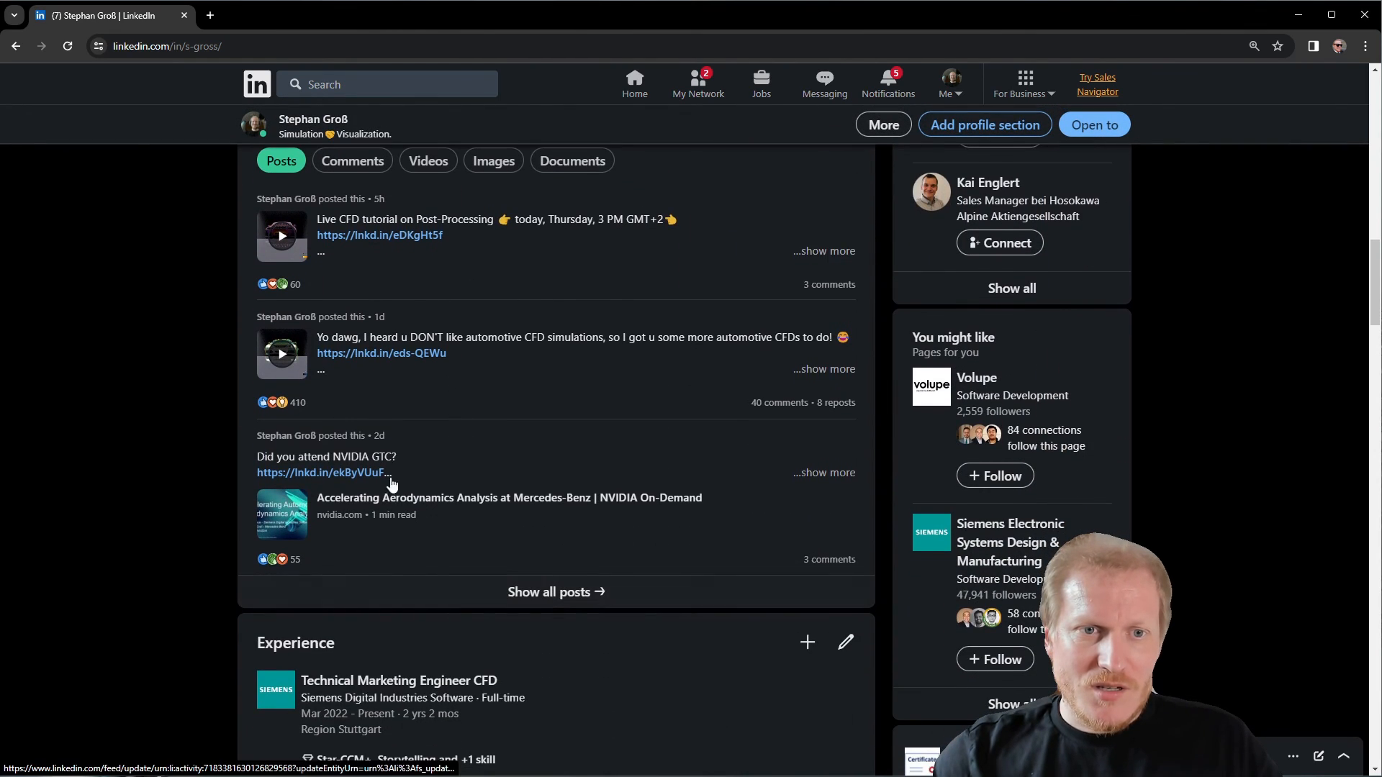
pyautogui.scroll(7, 538, 561)
pyautogui.scroll(10, 539, 560)
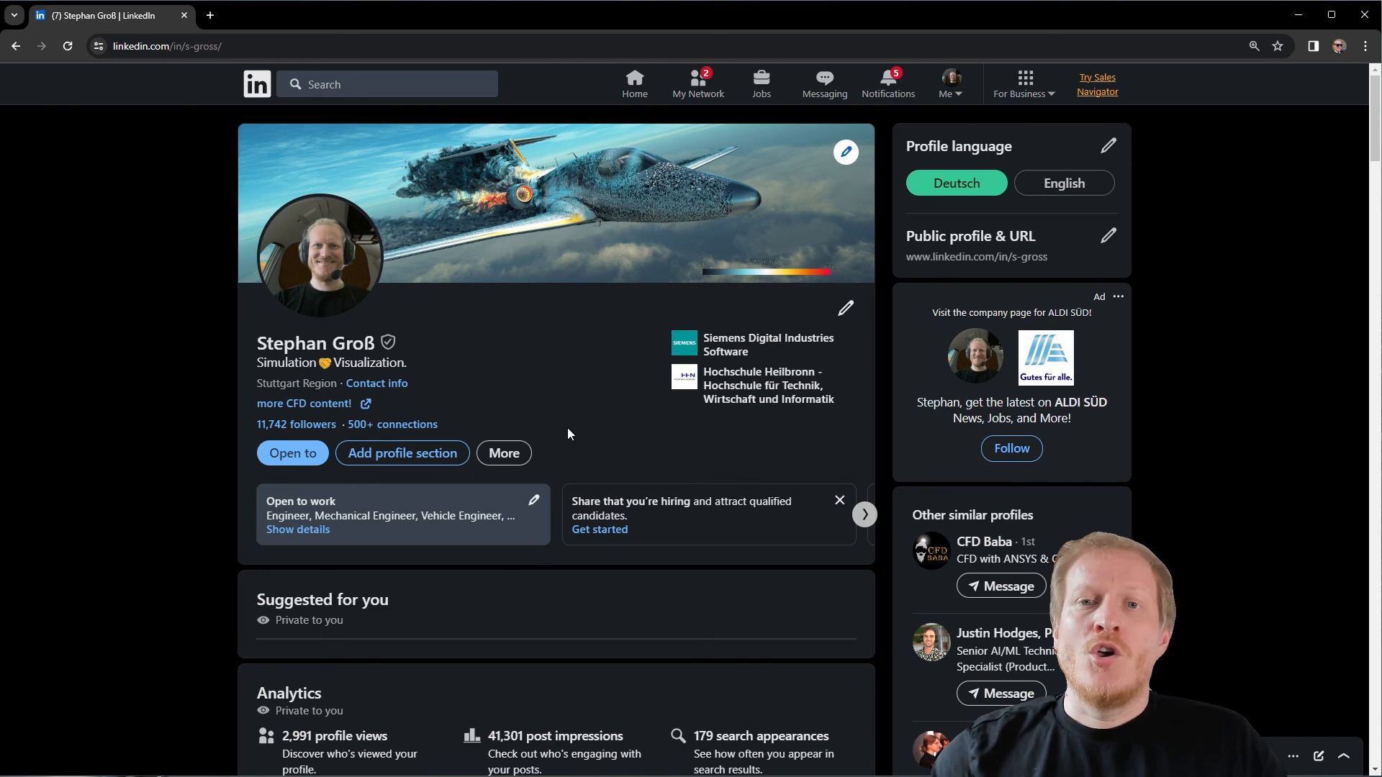
# - Select the LinkedIn profile's web address, and switch back to the Visualization scene in STAR-CCM+
pyautogui.click(1296, 15)
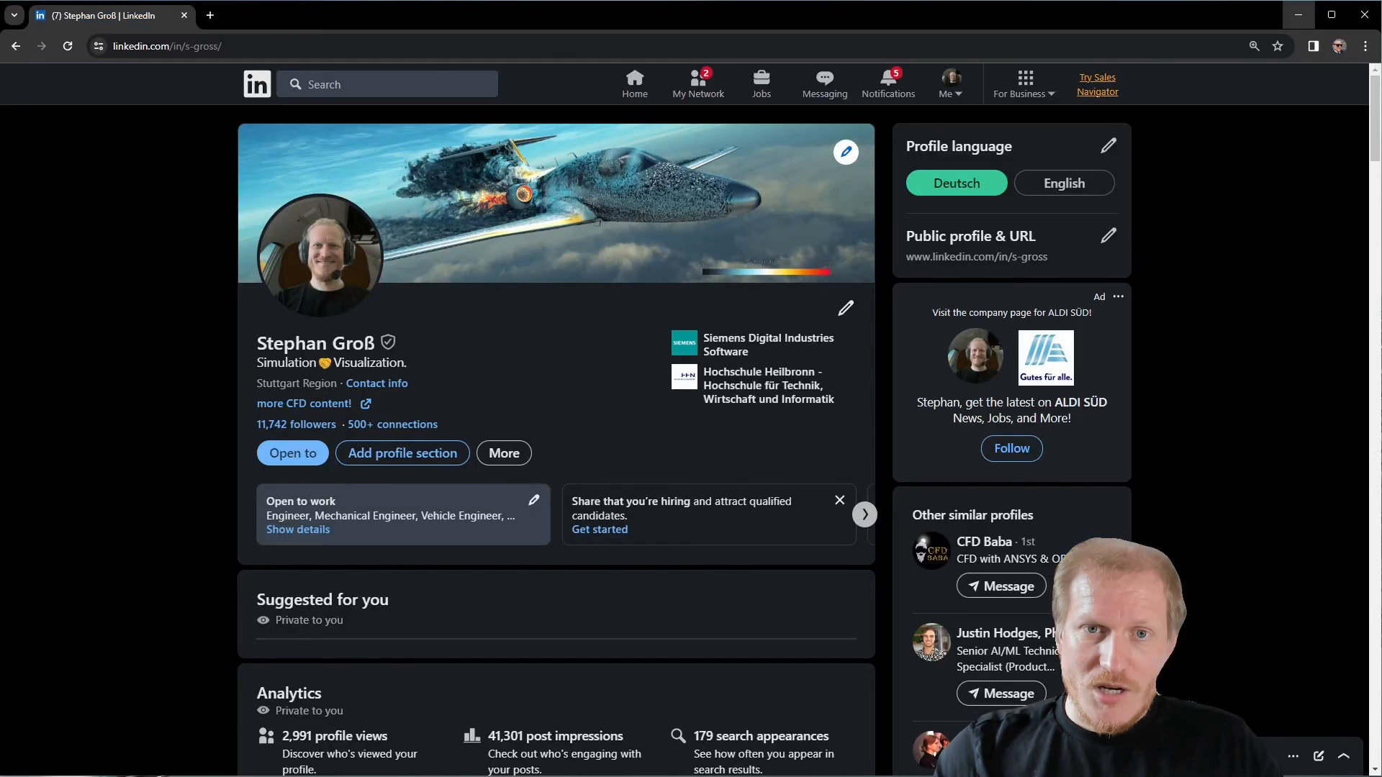
pyautogui.click(291, 46)
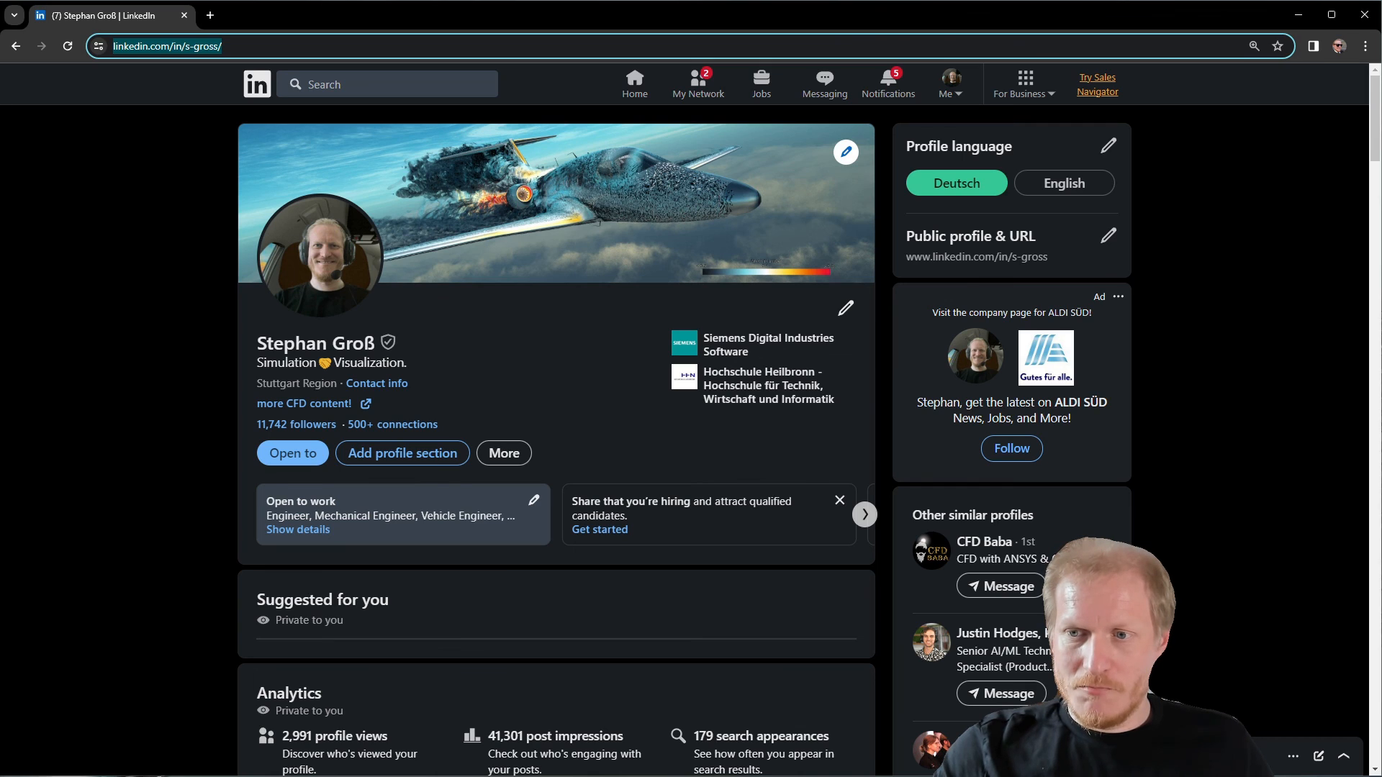
pyautogui.hotkey('alt', 'Tab')
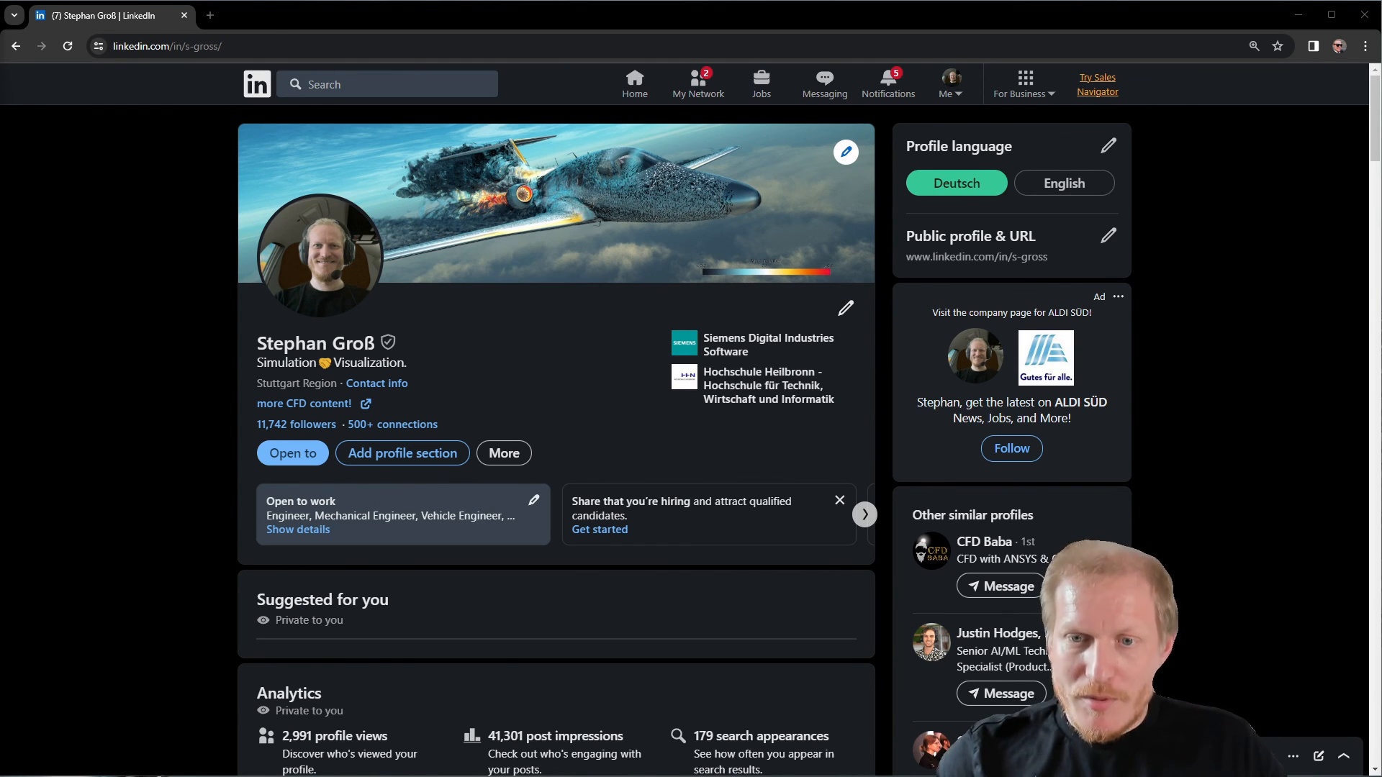
pyautogui.click(1299, 15)
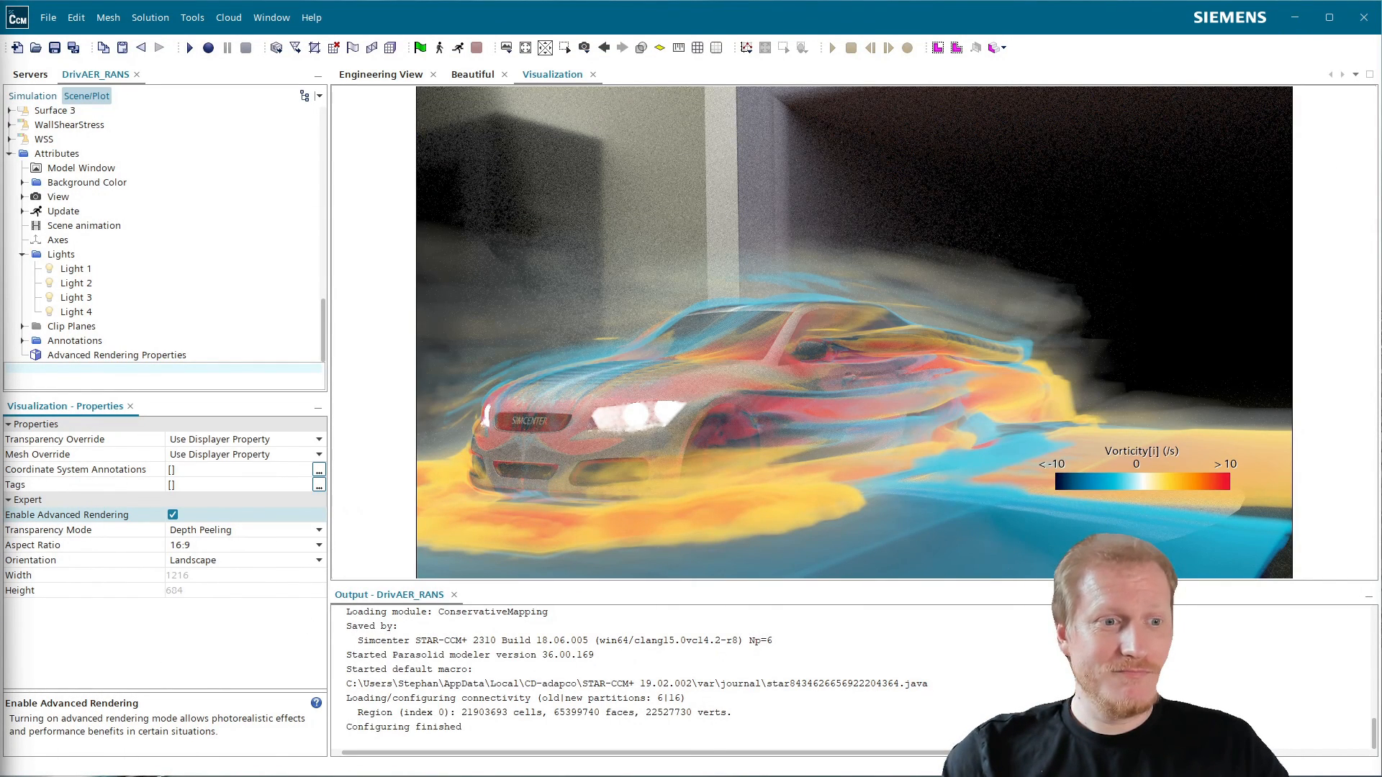